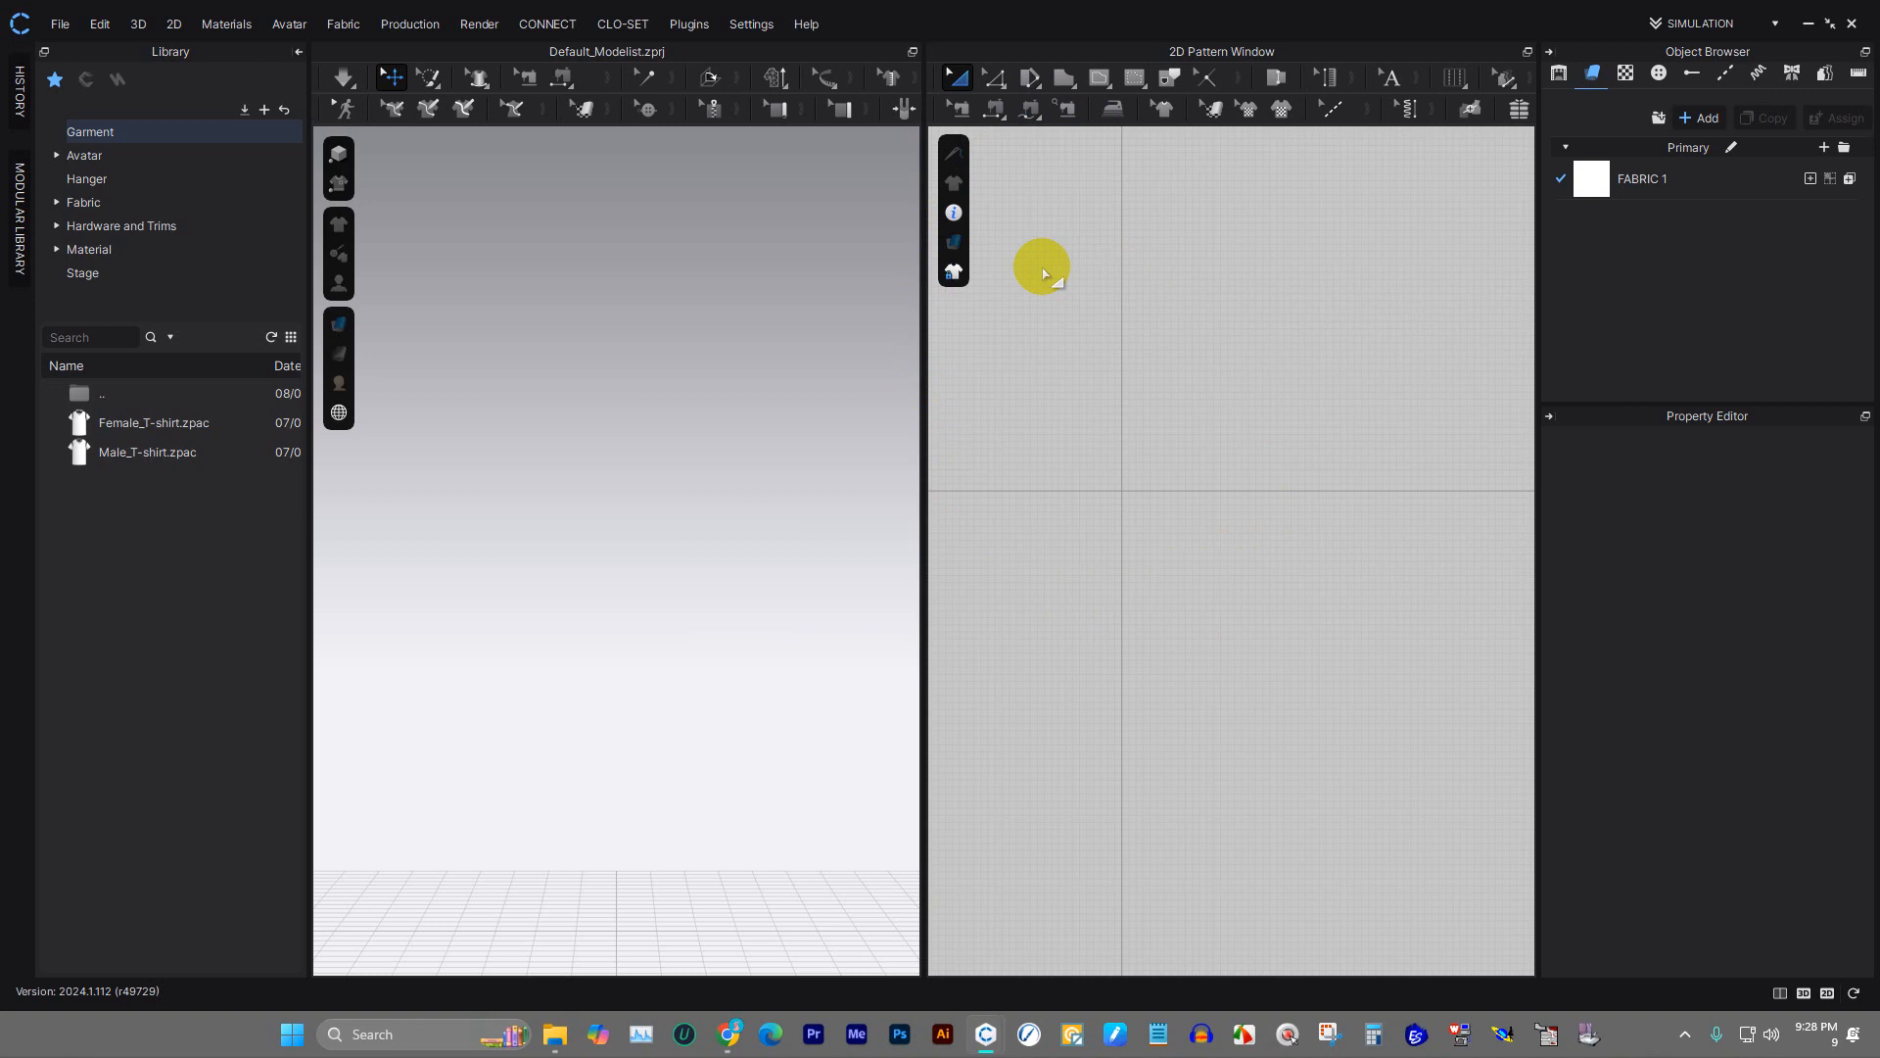
- Expand the Avatar category in the library and open the Male_V2 folder
{"action": "left_click", "coordinate": [133, 159]}
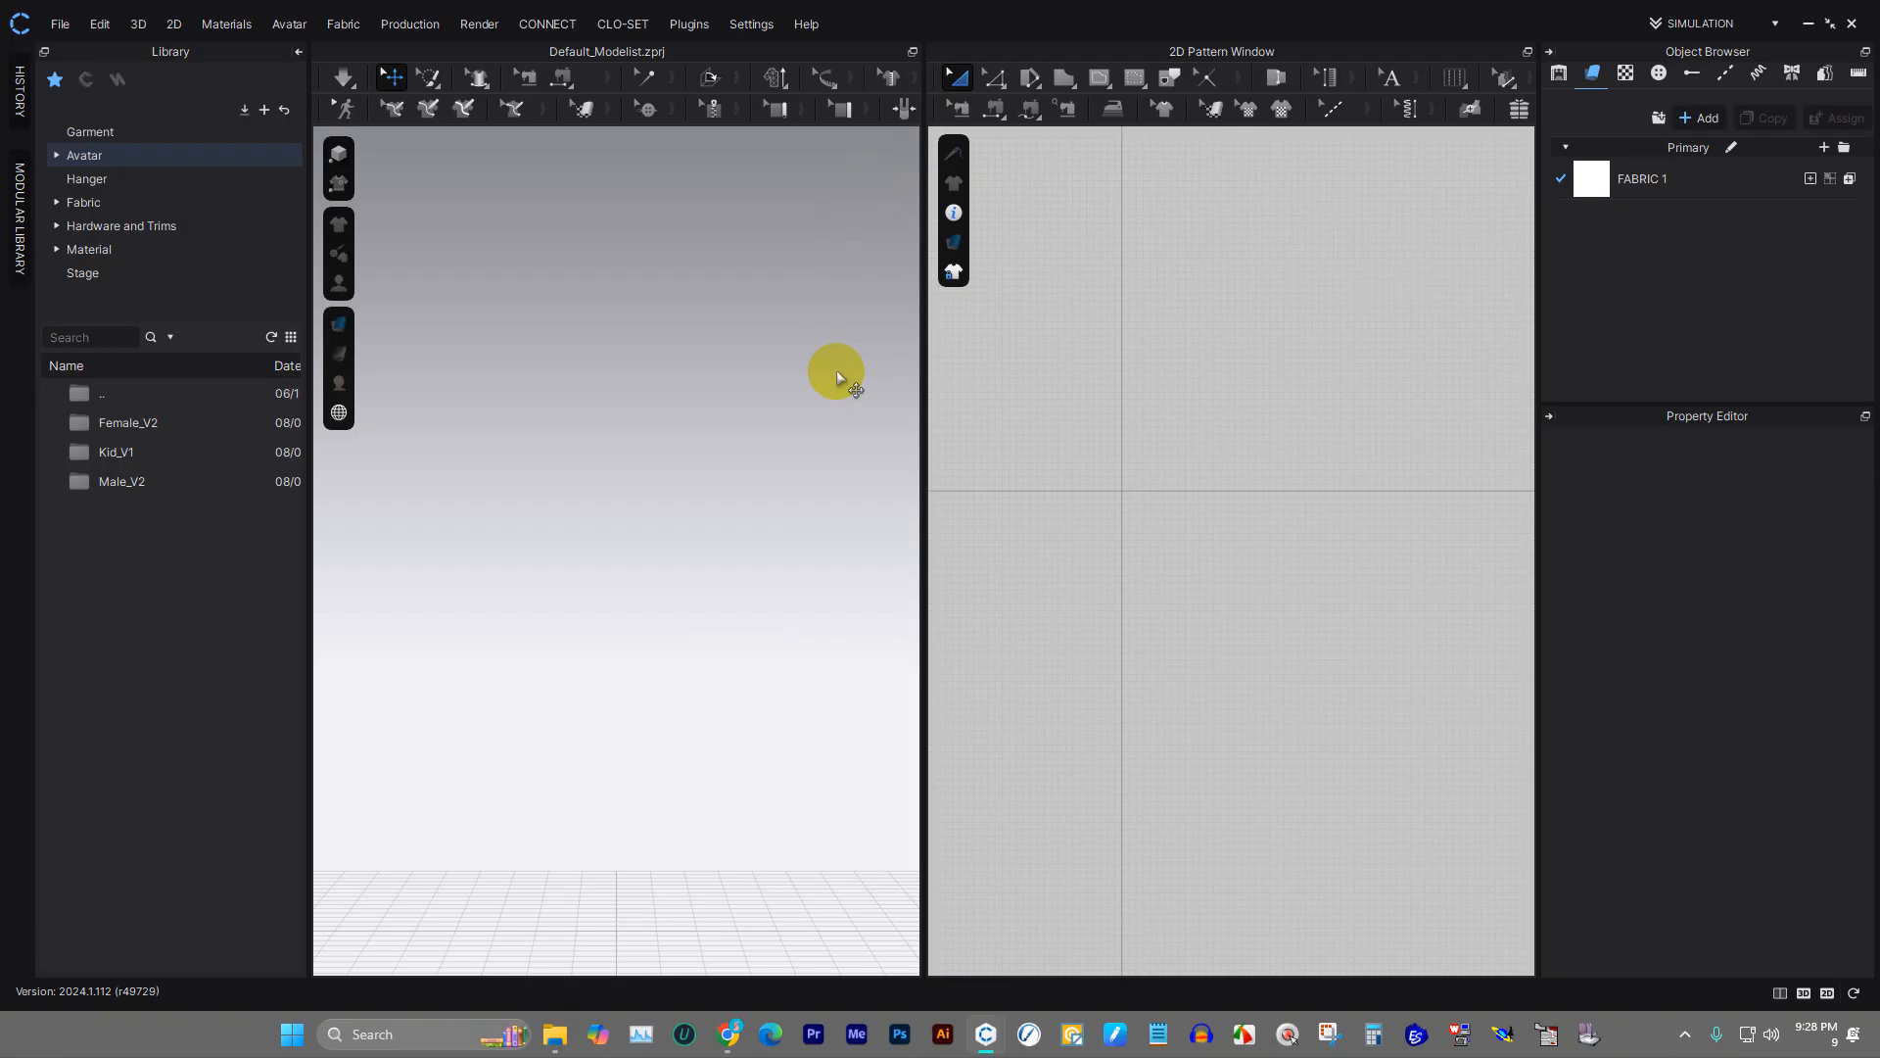
{"action": "left_click", "coordinate": [987, 65]}
{"action": "left_click", "coordinate": [140, 164]}
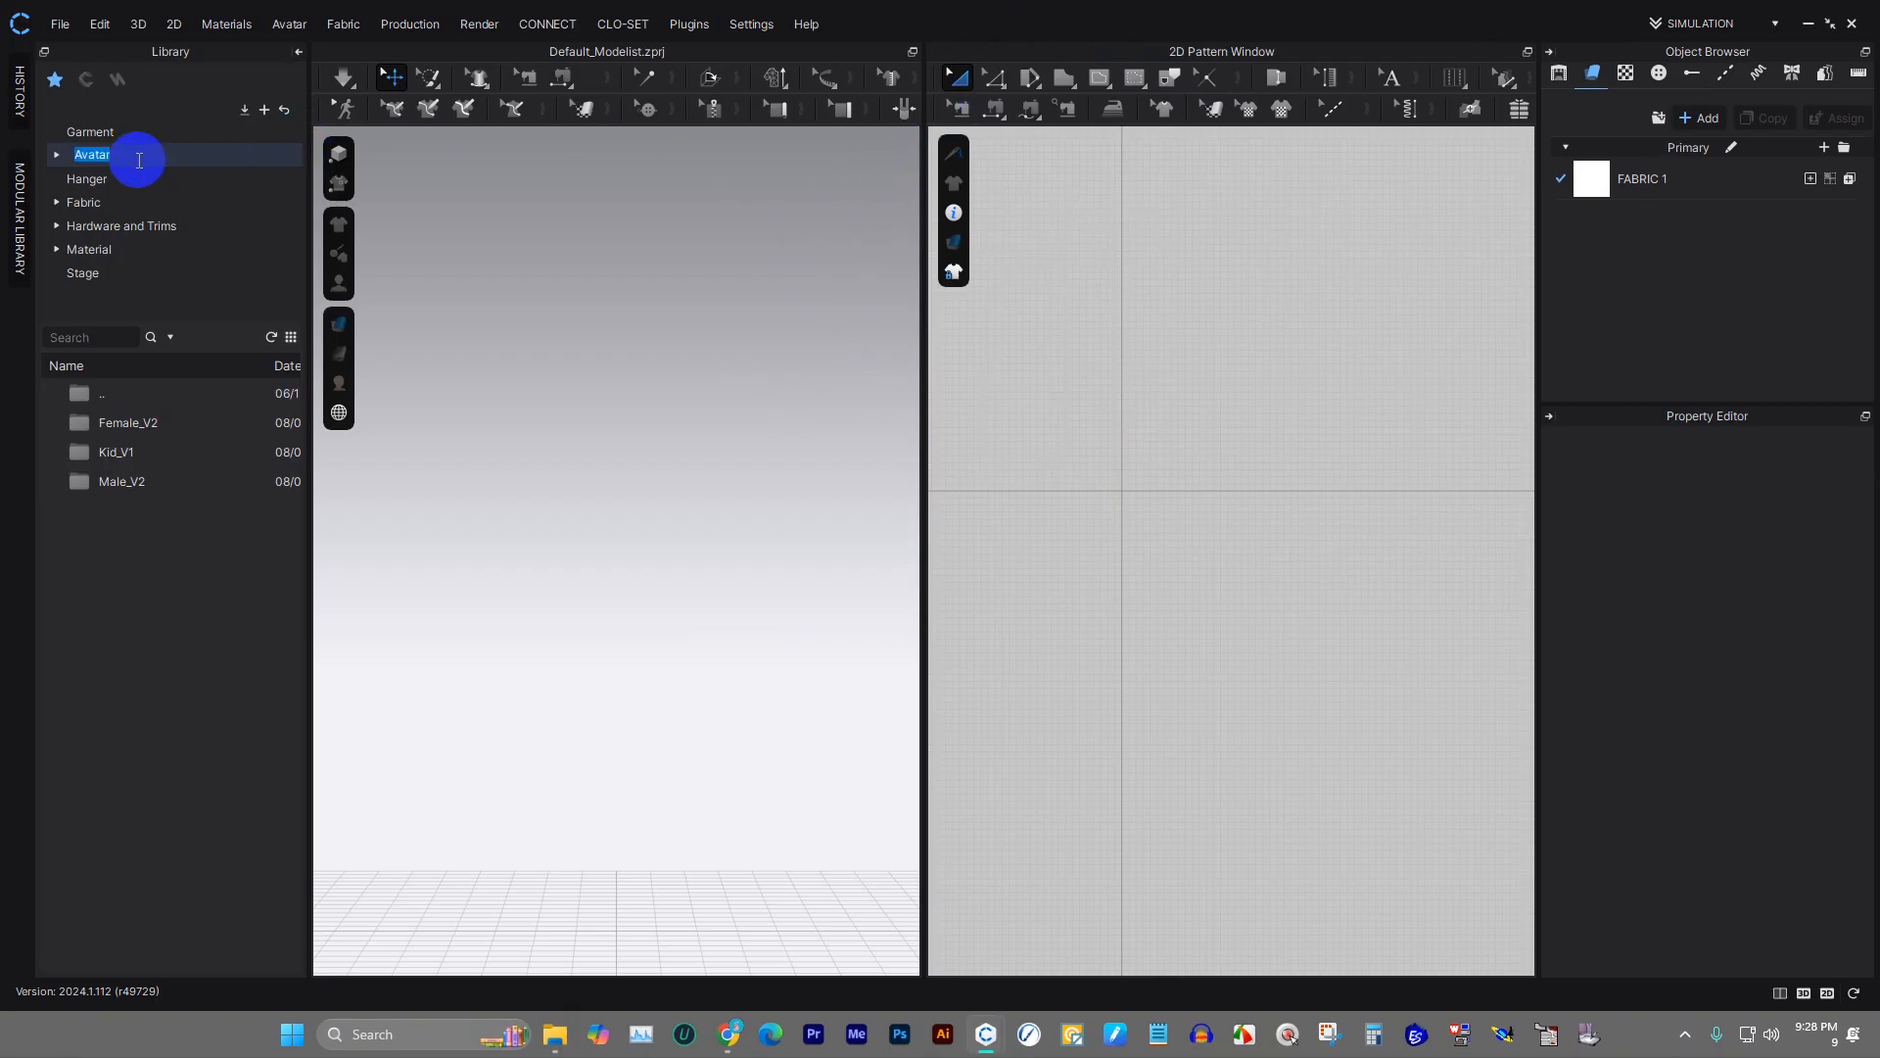
{"action": "left_click", "coordinate": [86, 152]}
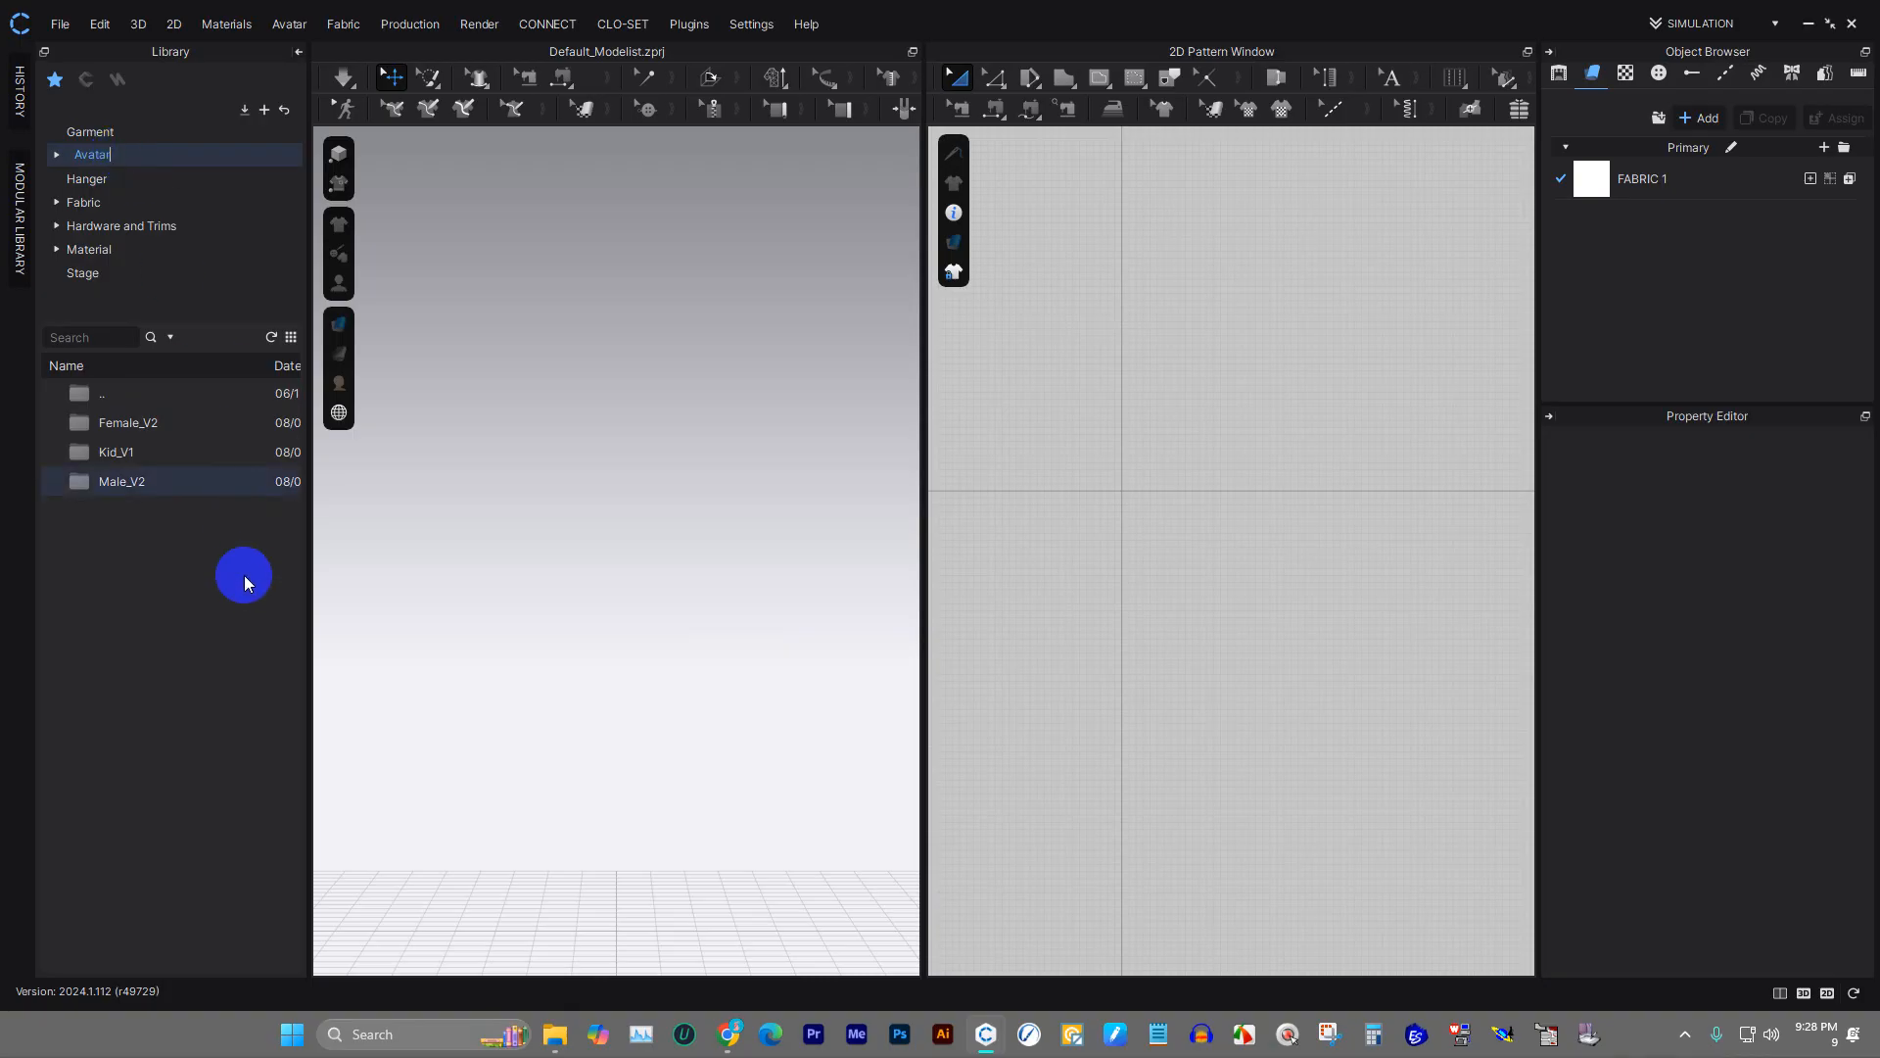
{"action": "left_click", "coordinate": [111, 159]}
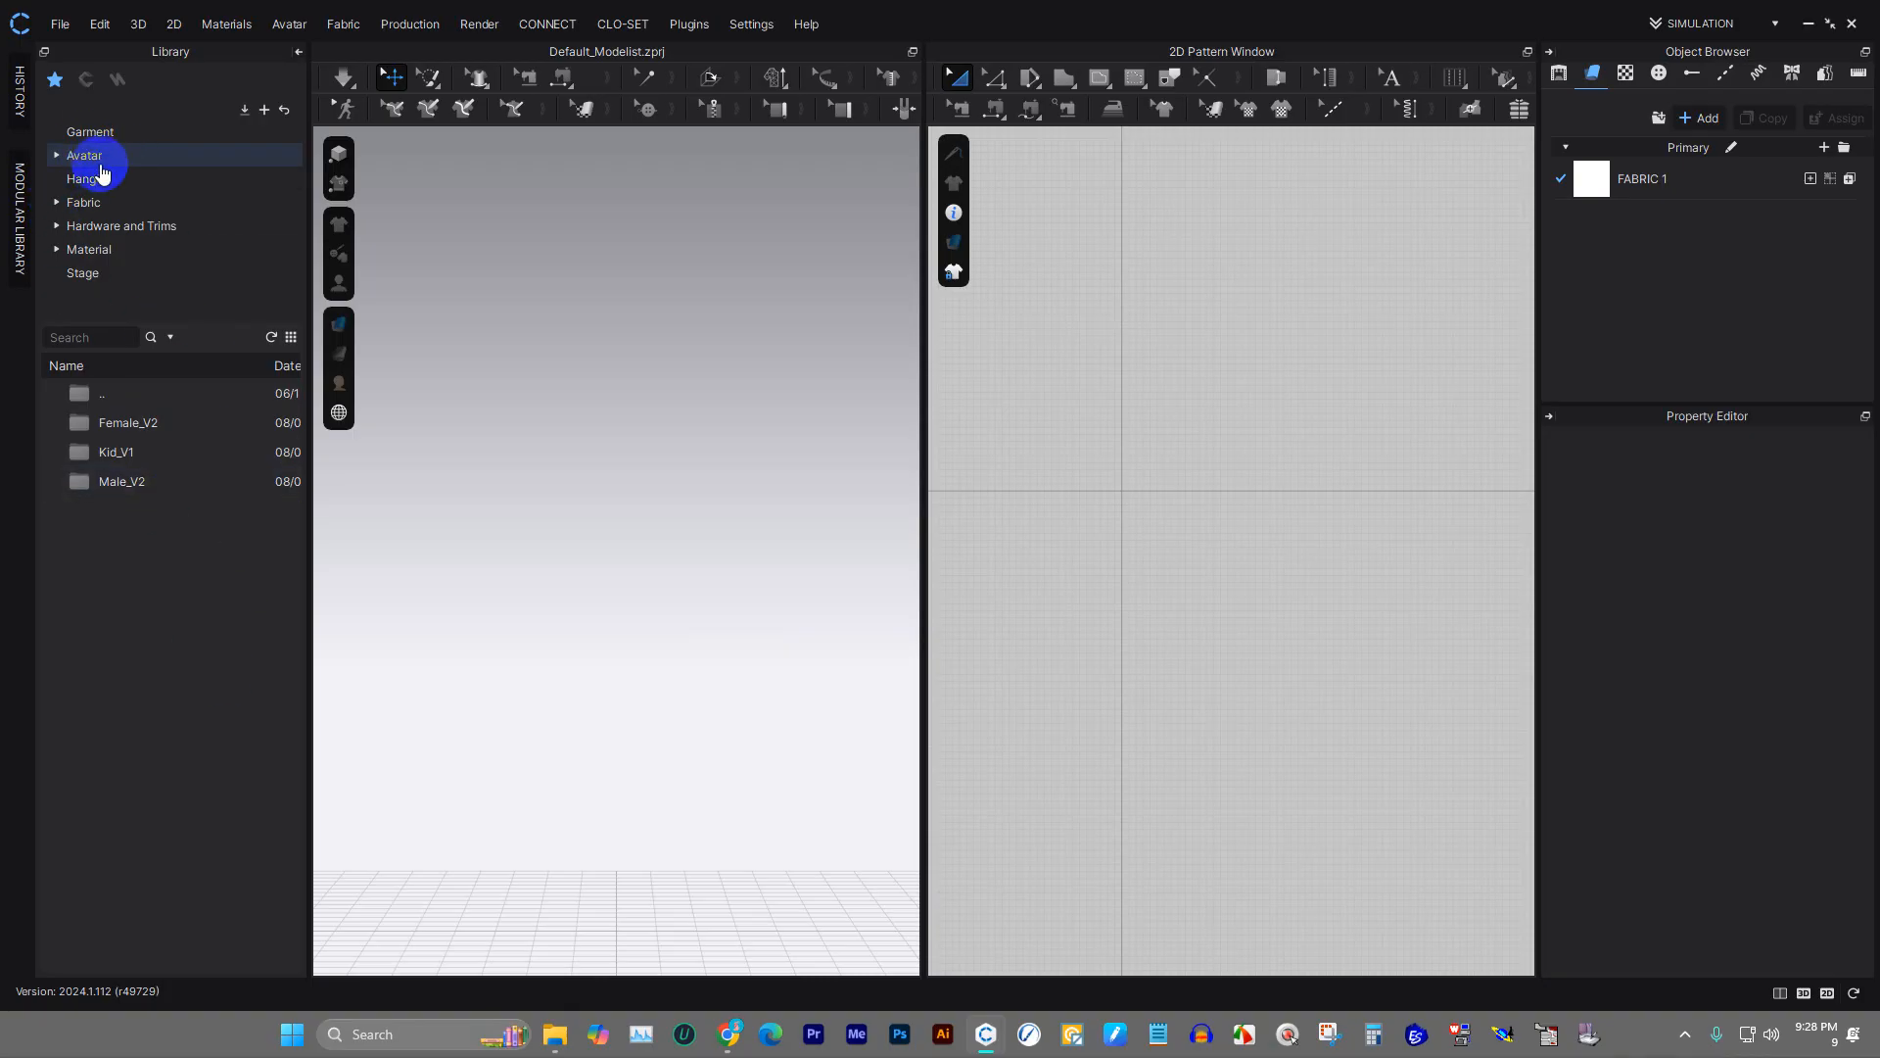
{"action": "double_click", "coordinate": [95, 165]}
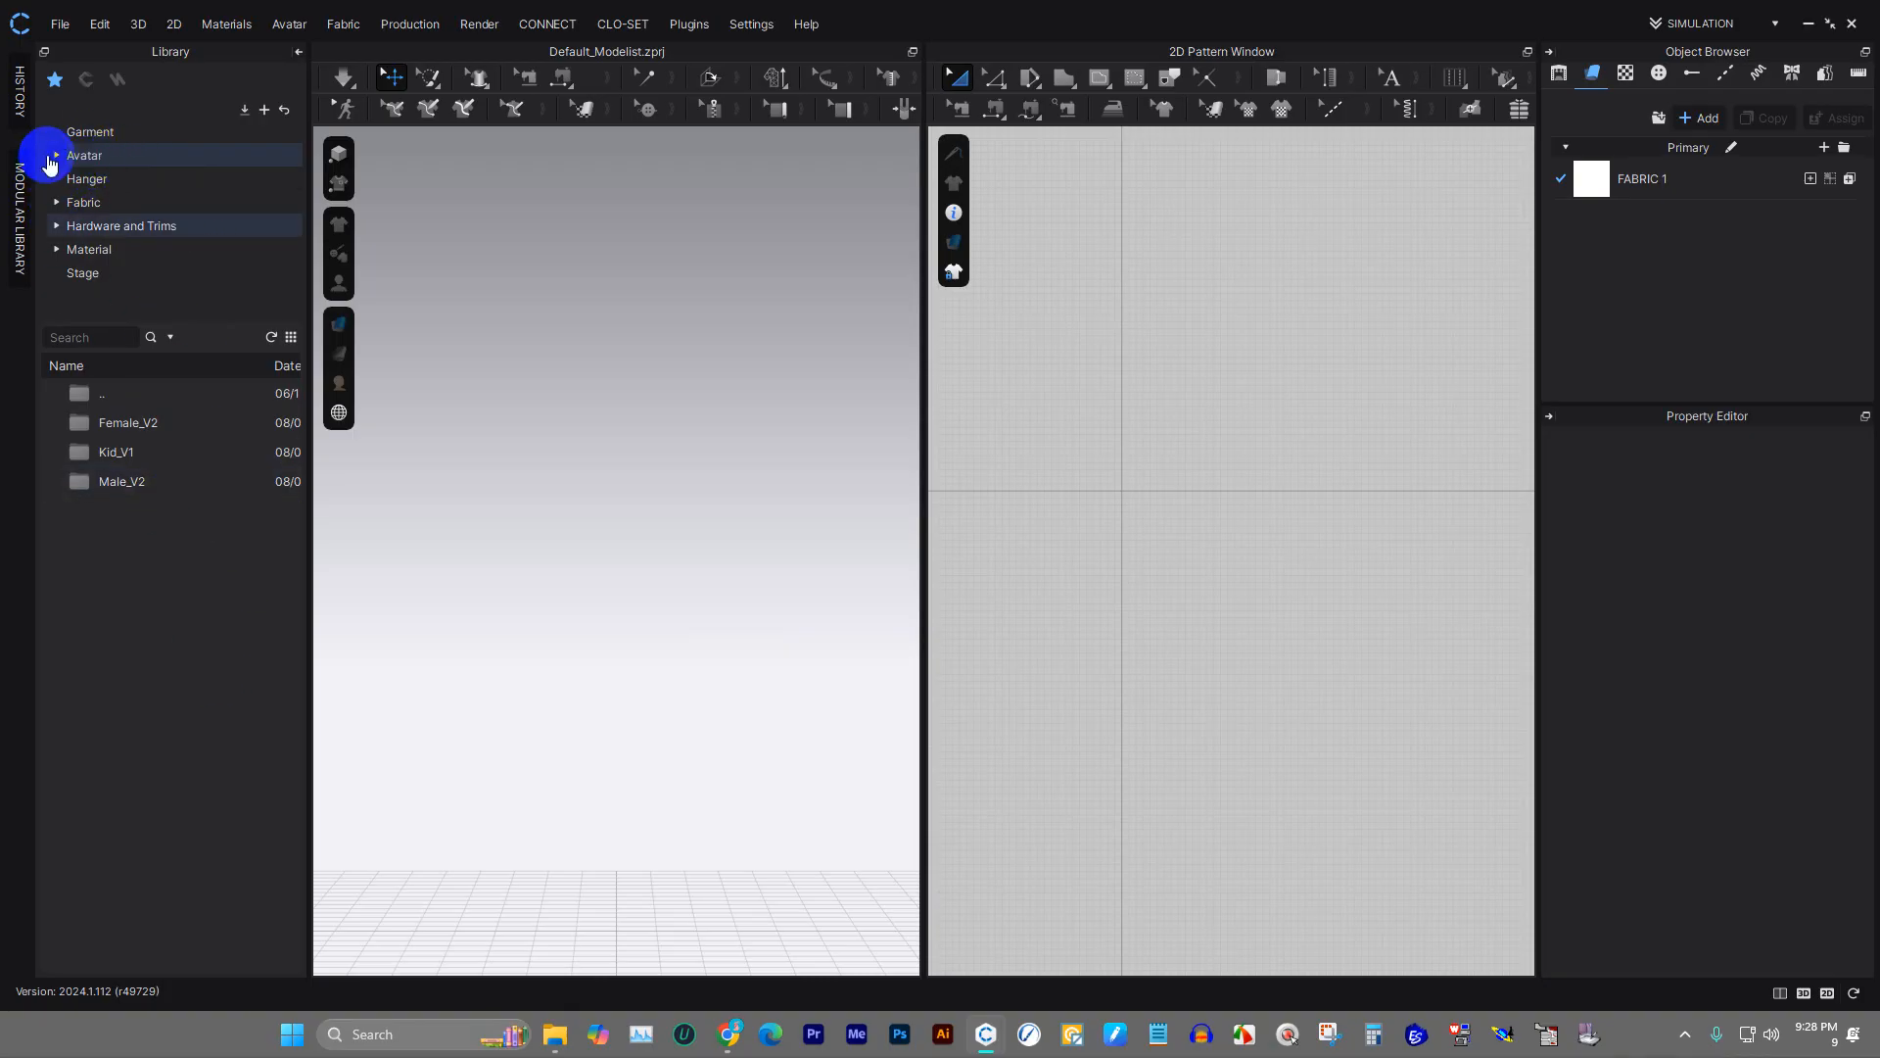
{"action": "left_click", "coordinate": [56, 155]}
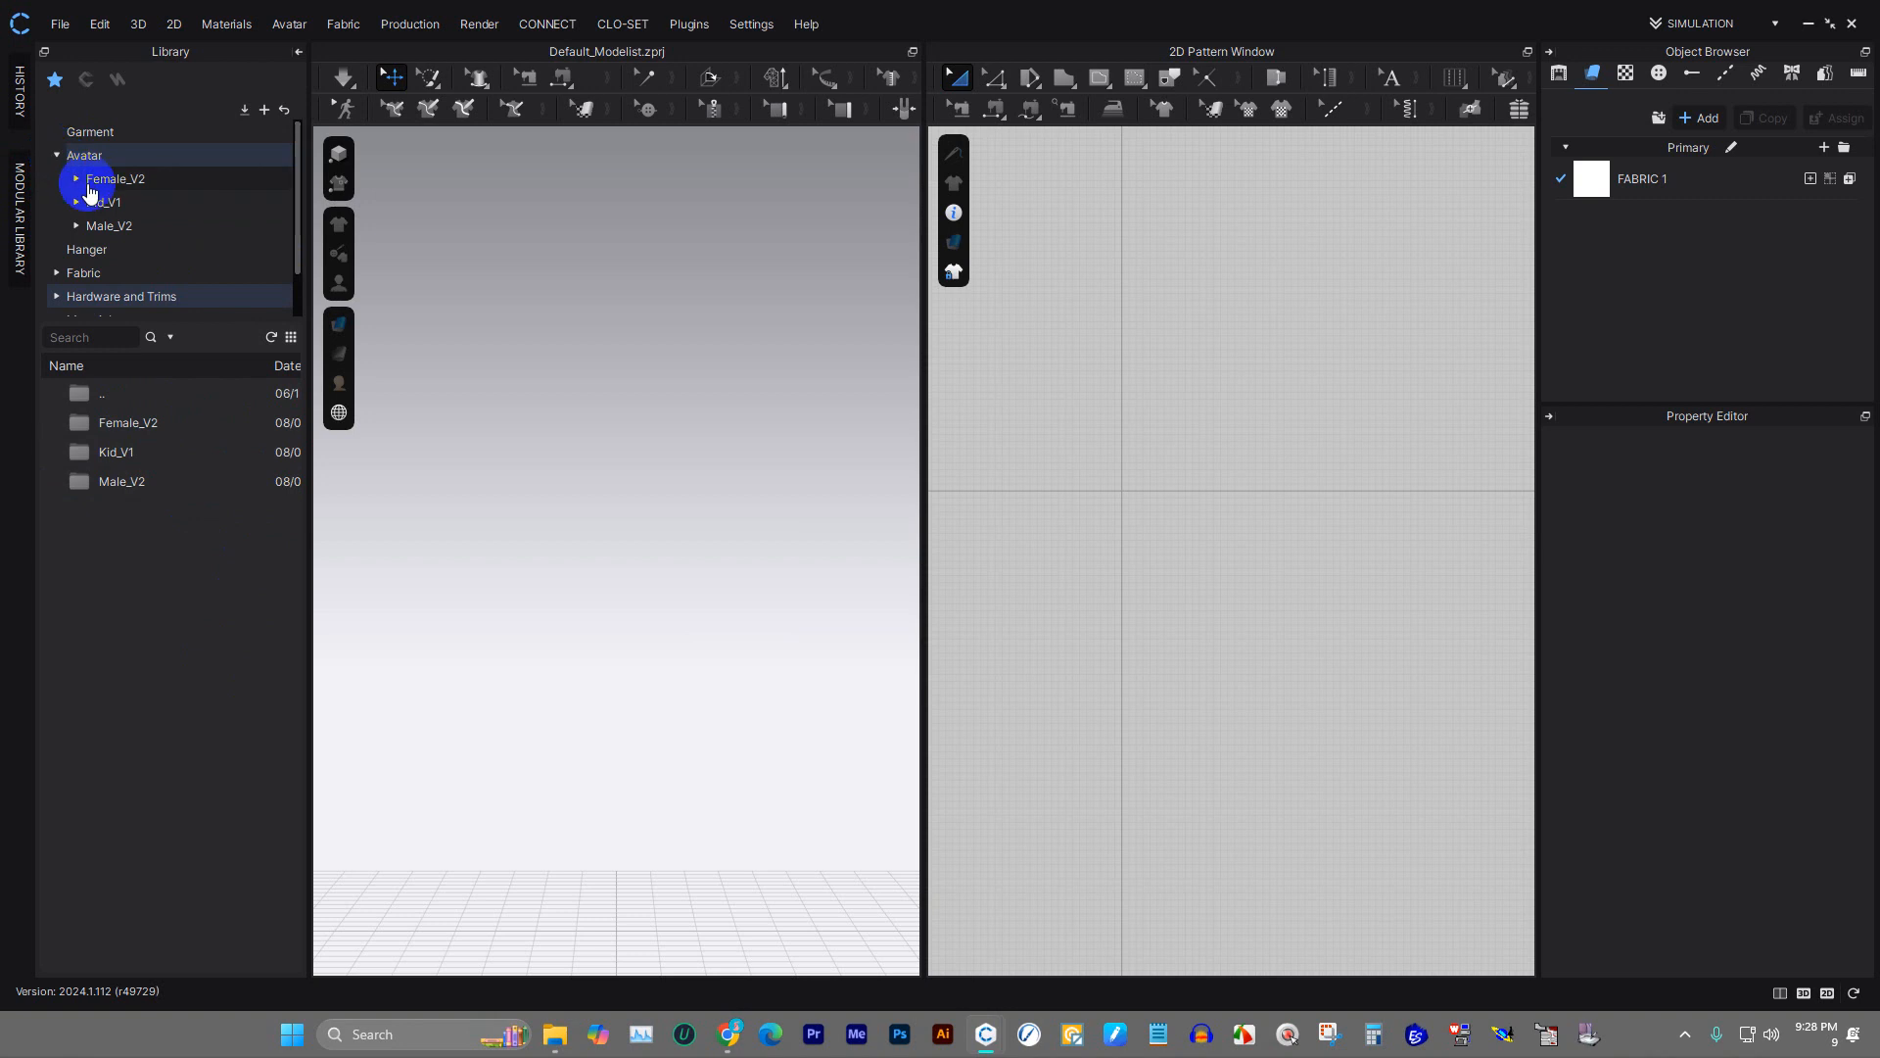
{"action": "left_click", "coordinate": [127, 227]}
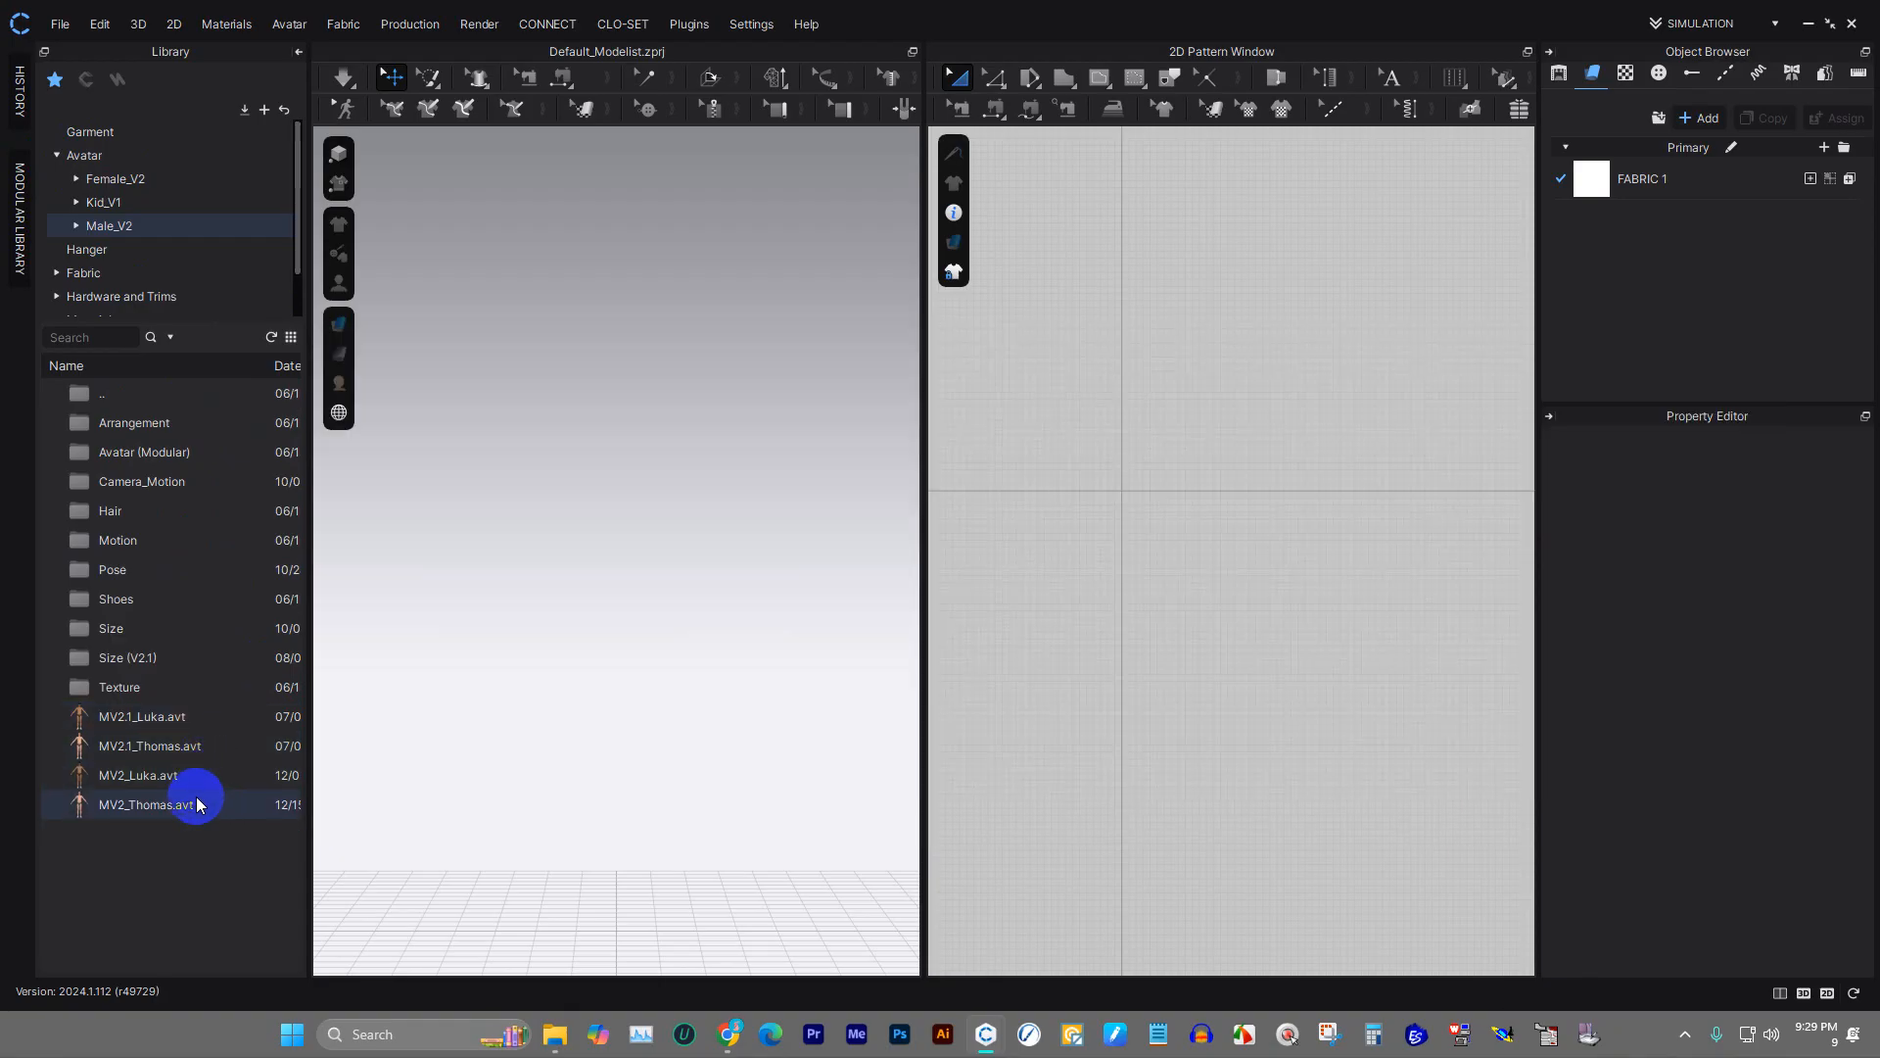
- Load the MV2.1_Luka.avt avatar into the scene and collapse the Library
{"action": "mouse_move", "coordinate": [195, 809]}
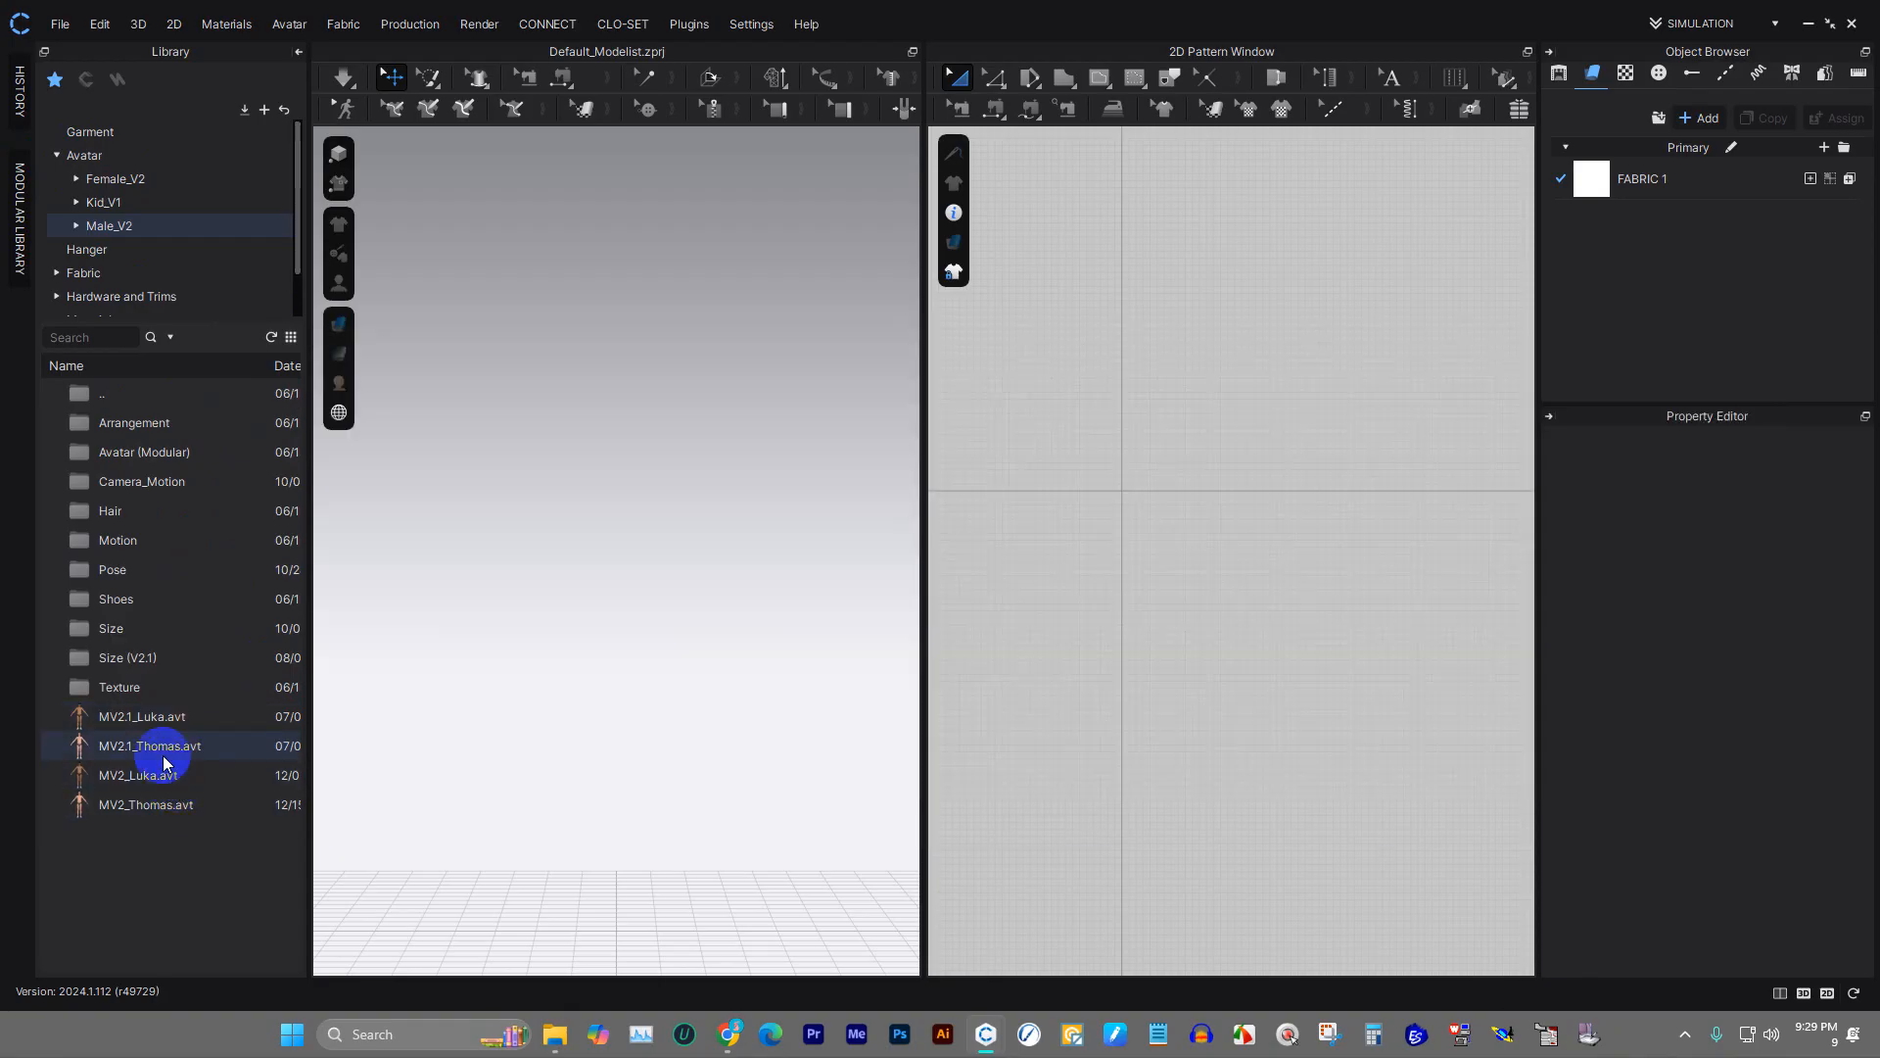
{"action": "mouse_move", "coordinate": [160, 727]}
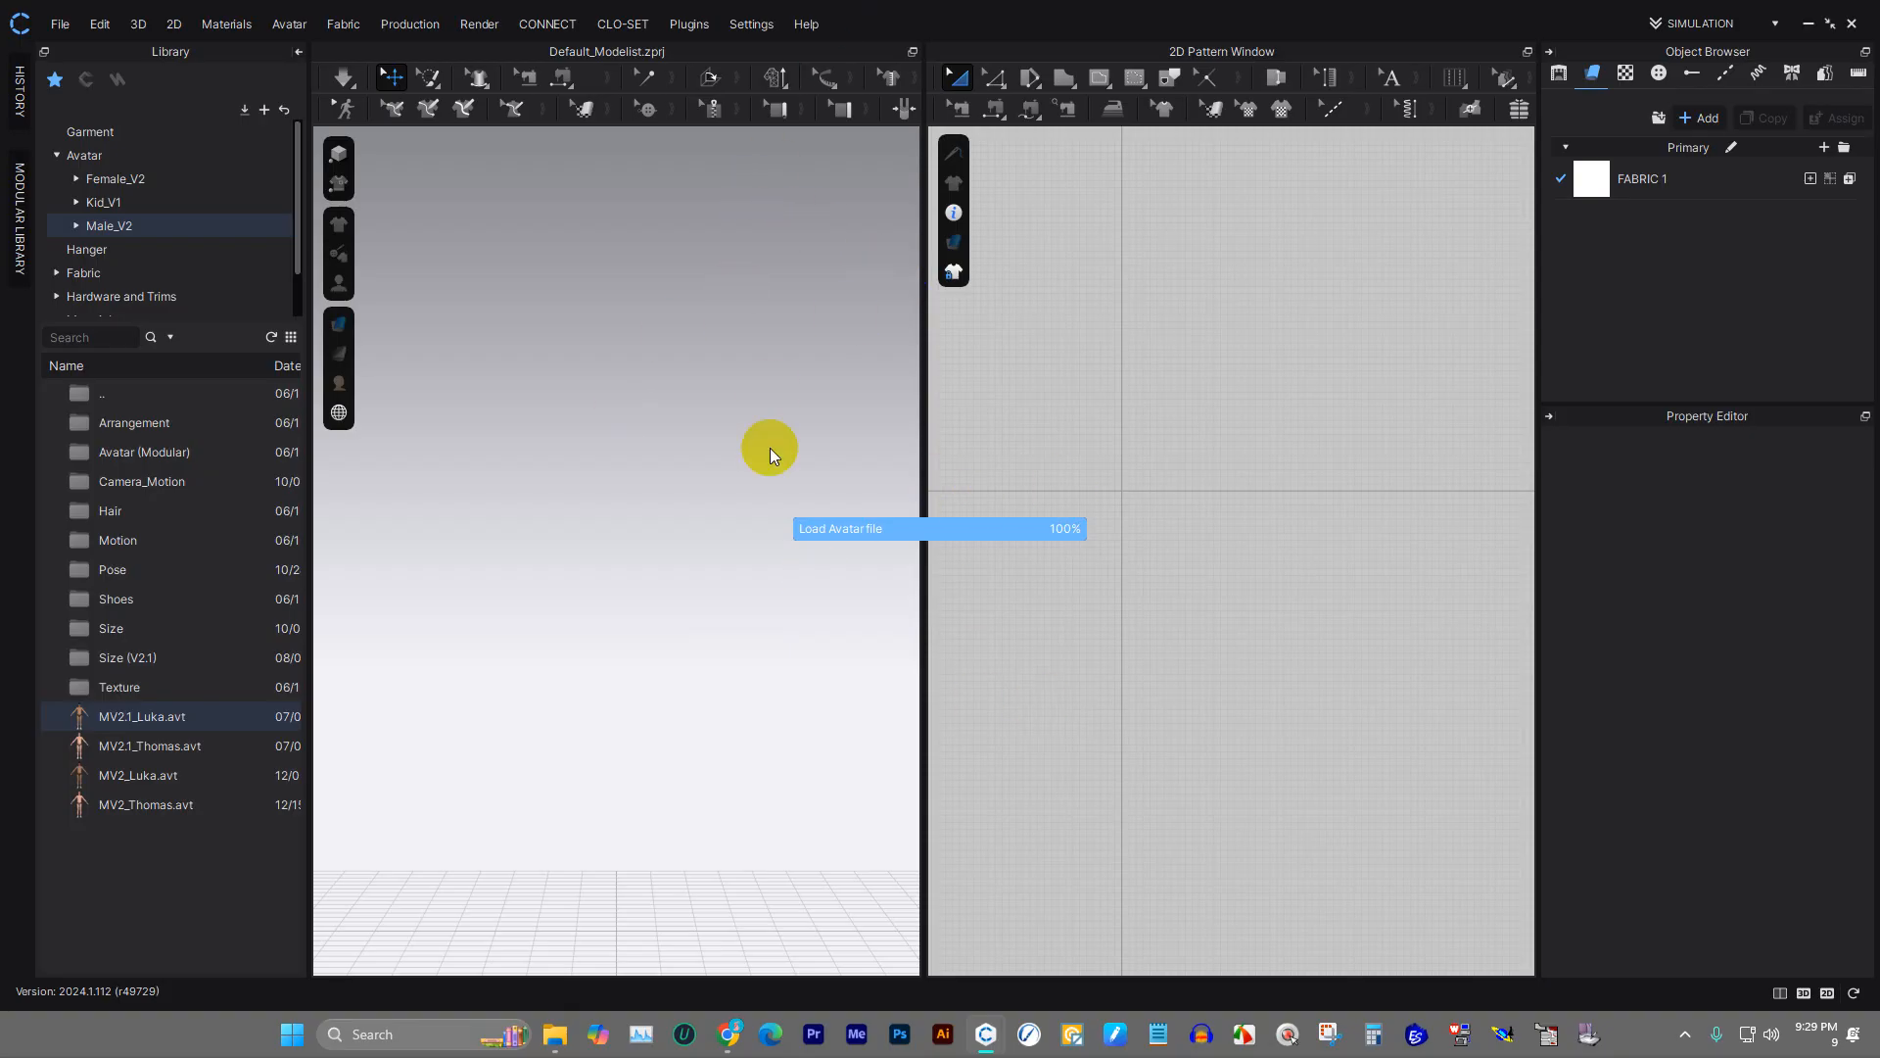
{"action": "left_click", "coordinate": [298, 51]}
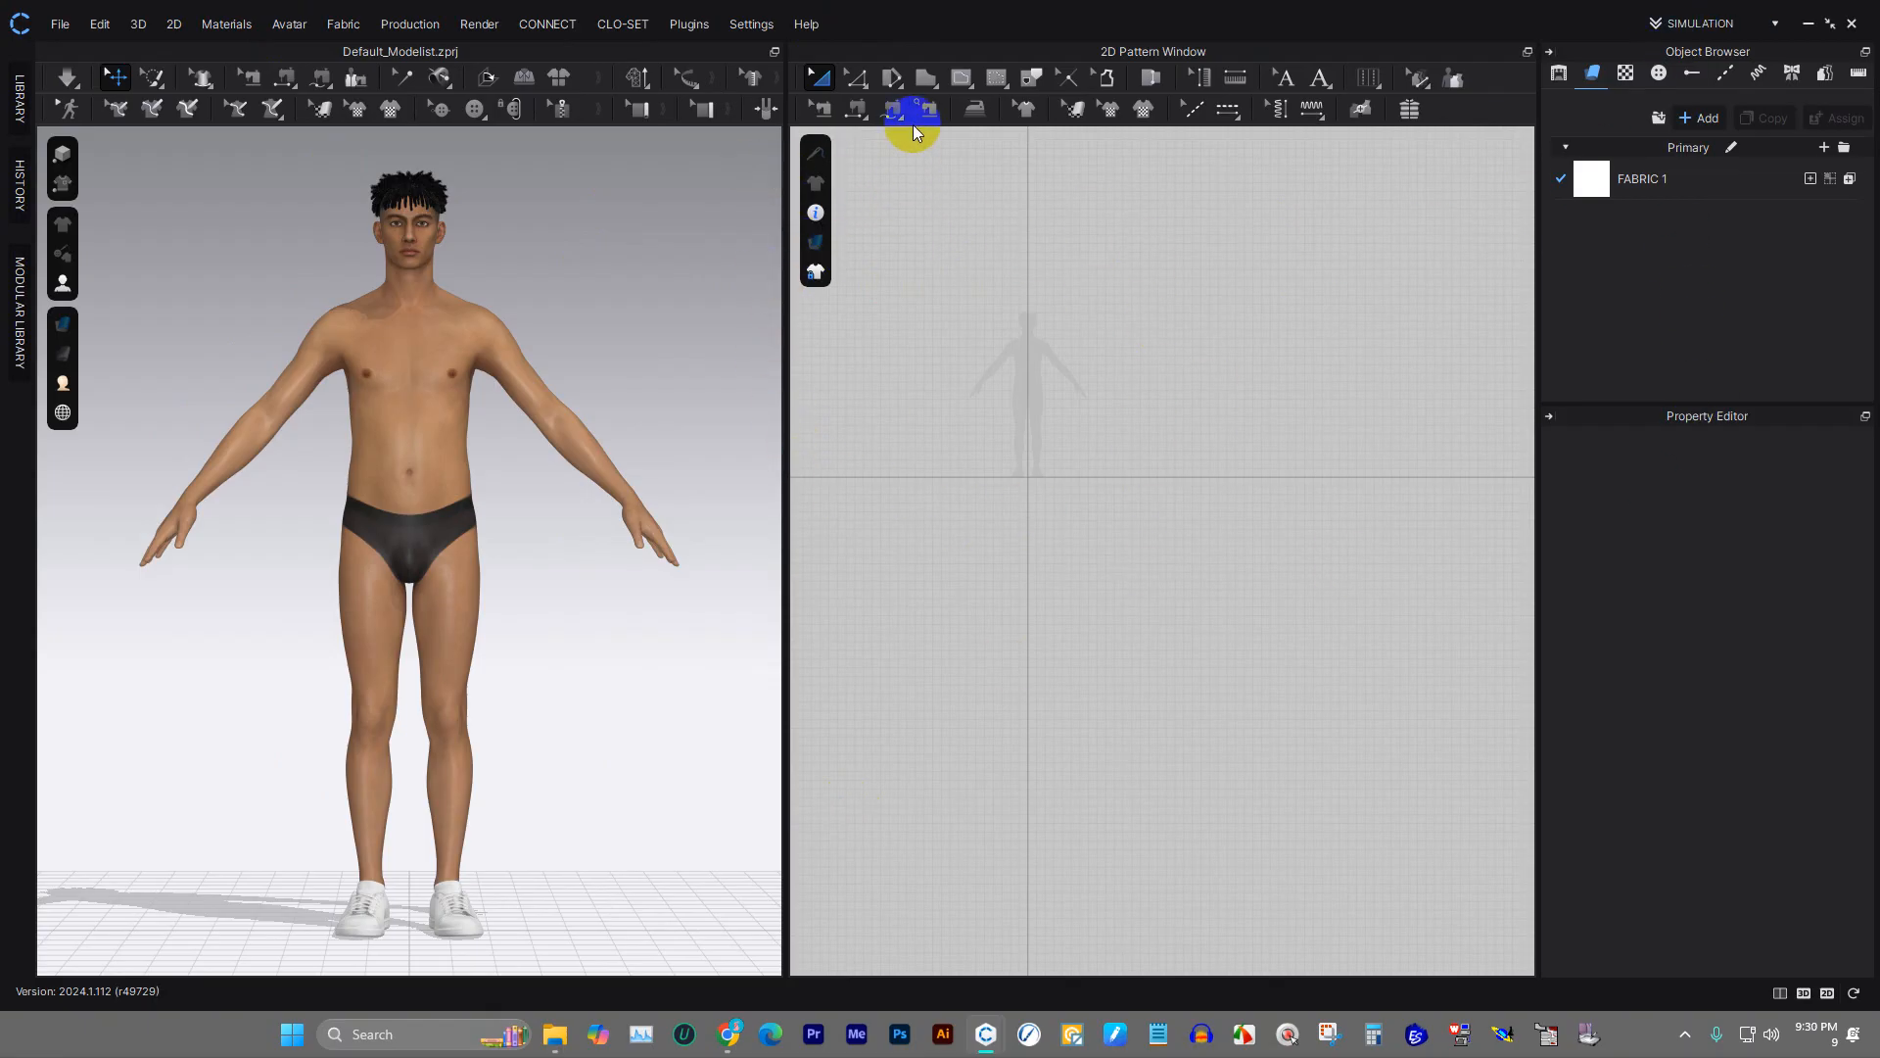
{"action": "scroll", "coordinate": [913, 192], "scroll_direction": "up", "scroll_amount": 5}
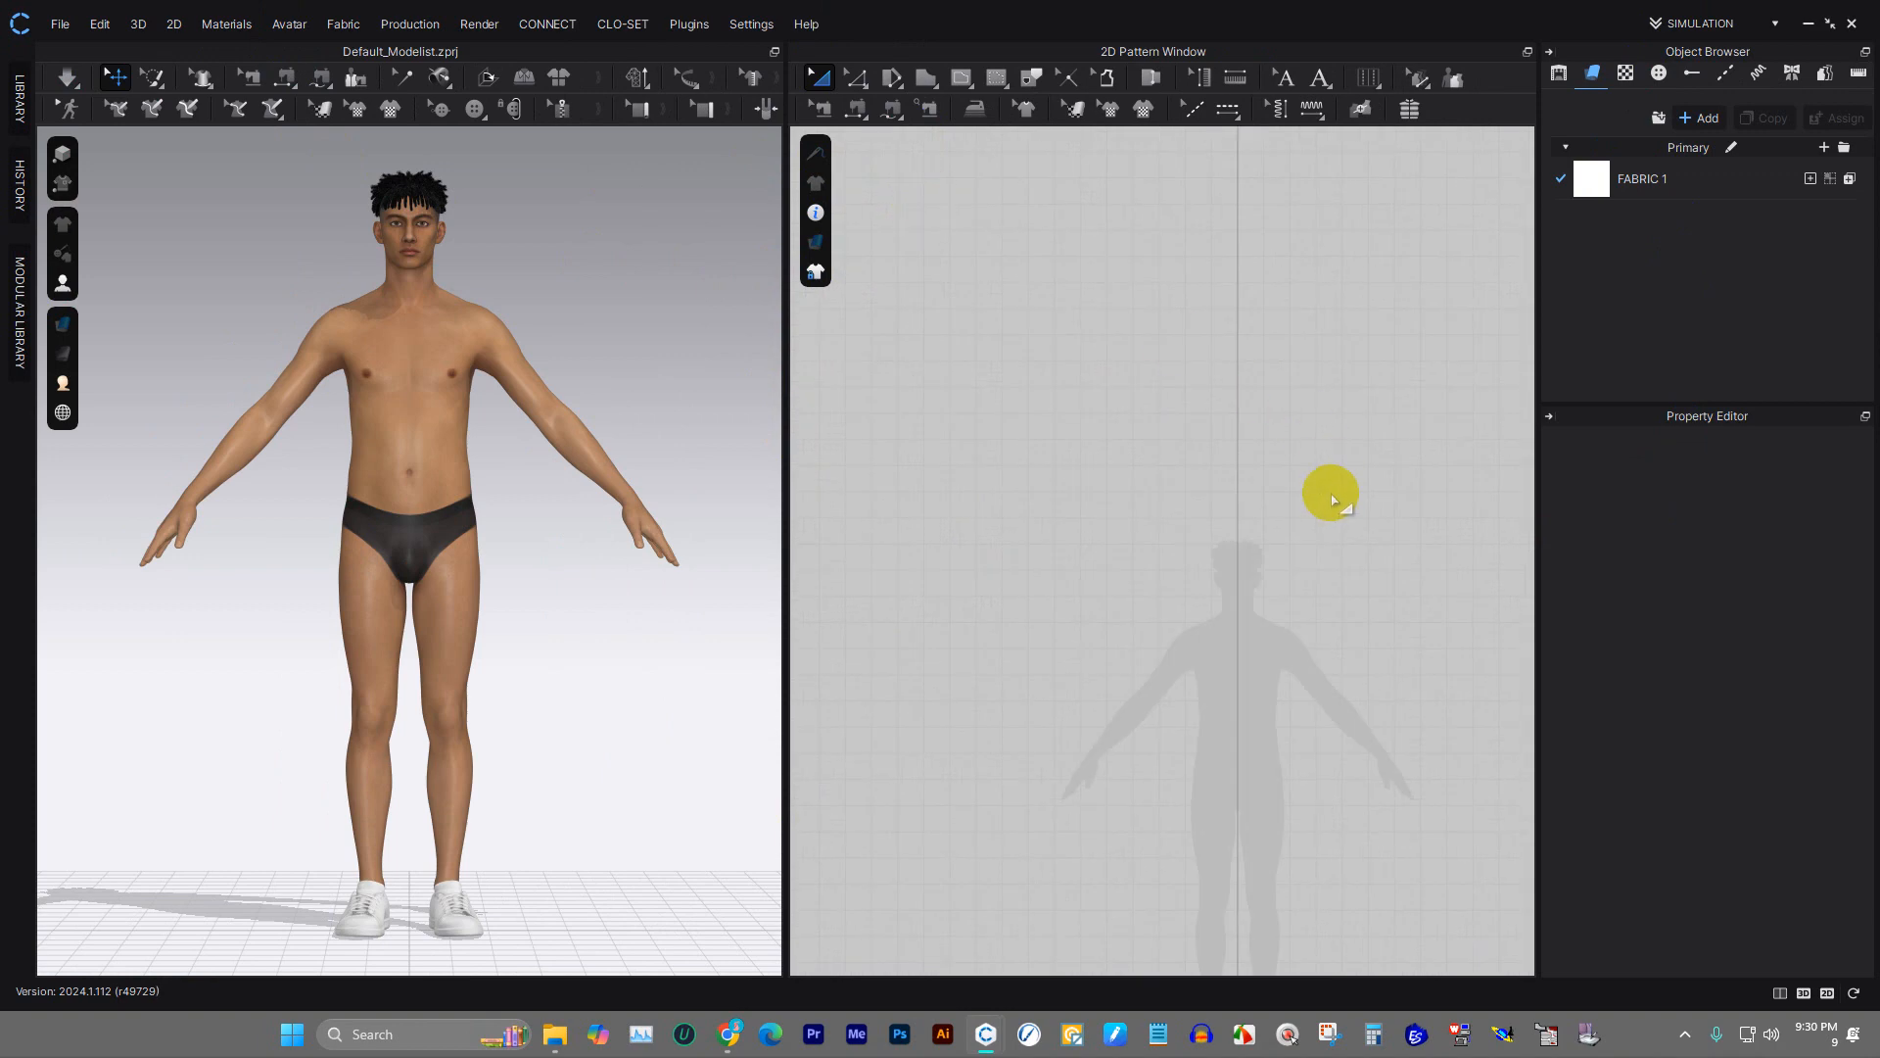
{"action": "right_click_drag", "start_coordinate": [1323, 630], "coordinate": [1222, 340]}
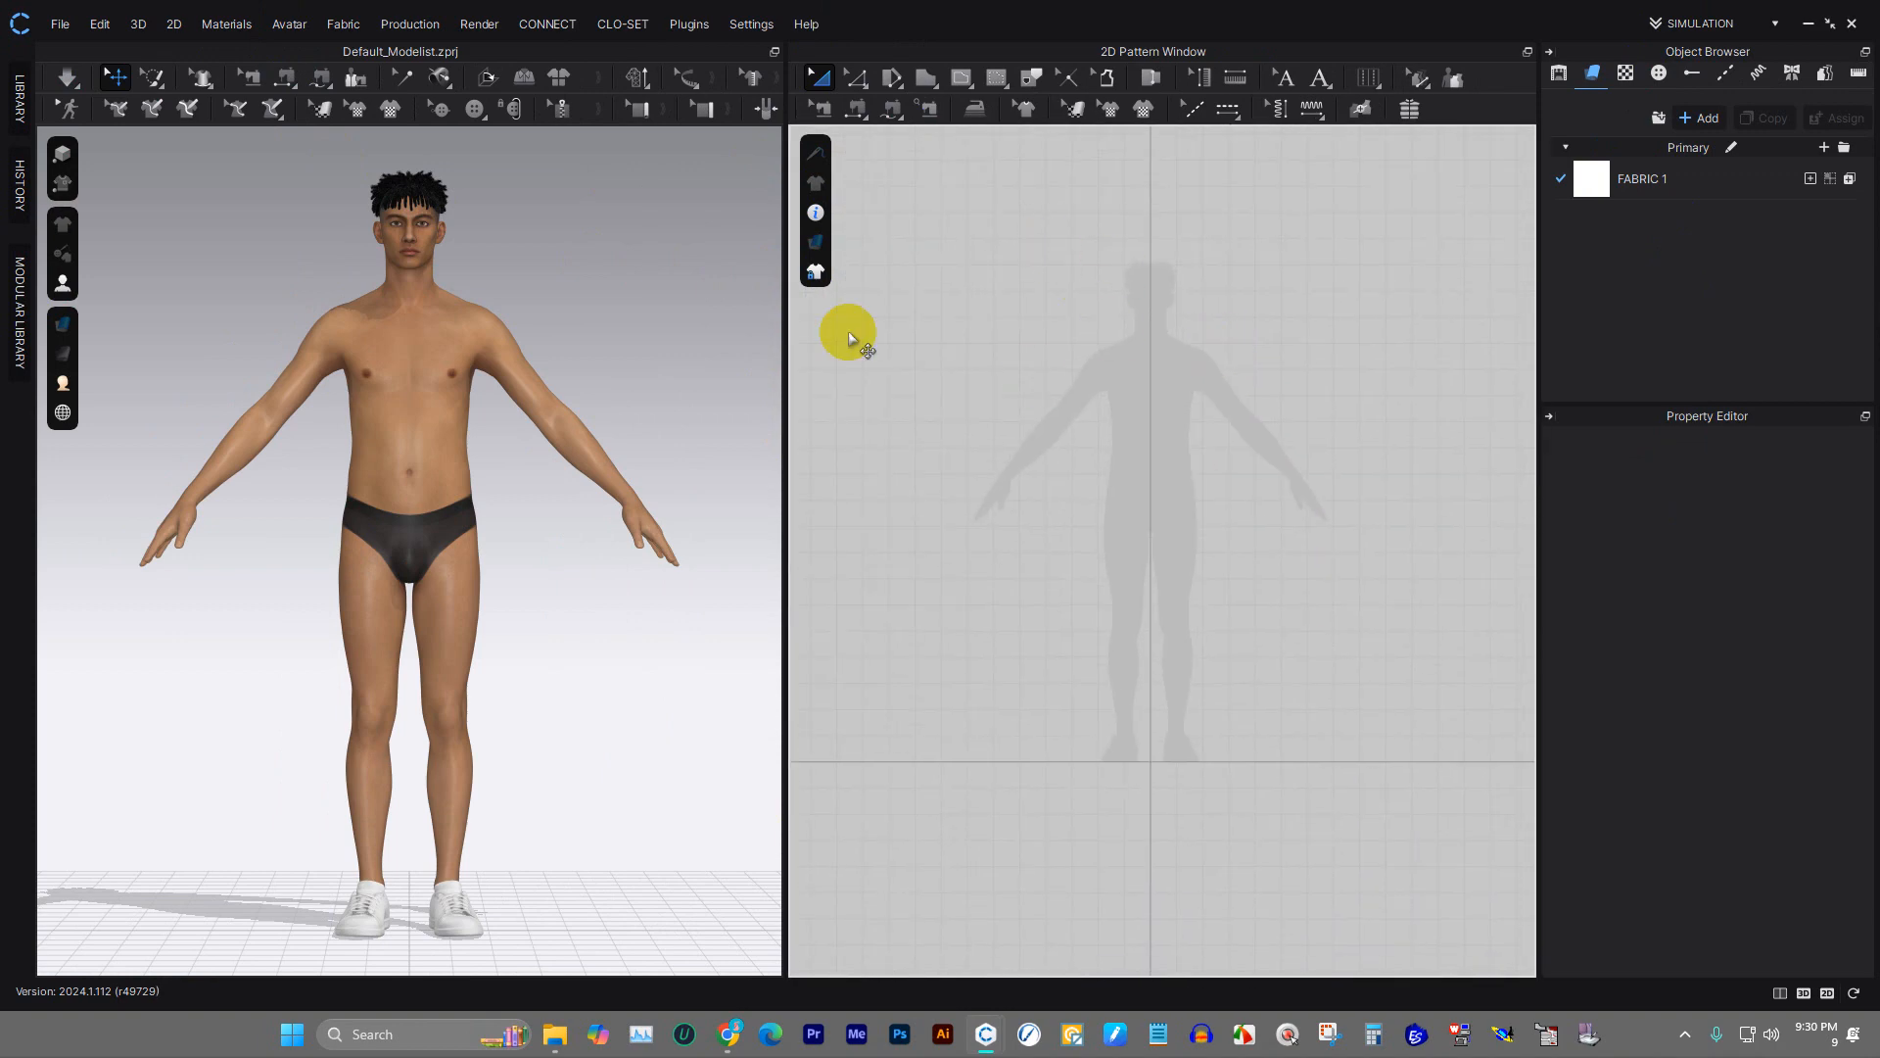
{"action": "left_click", "coordinate": [385, 396]}
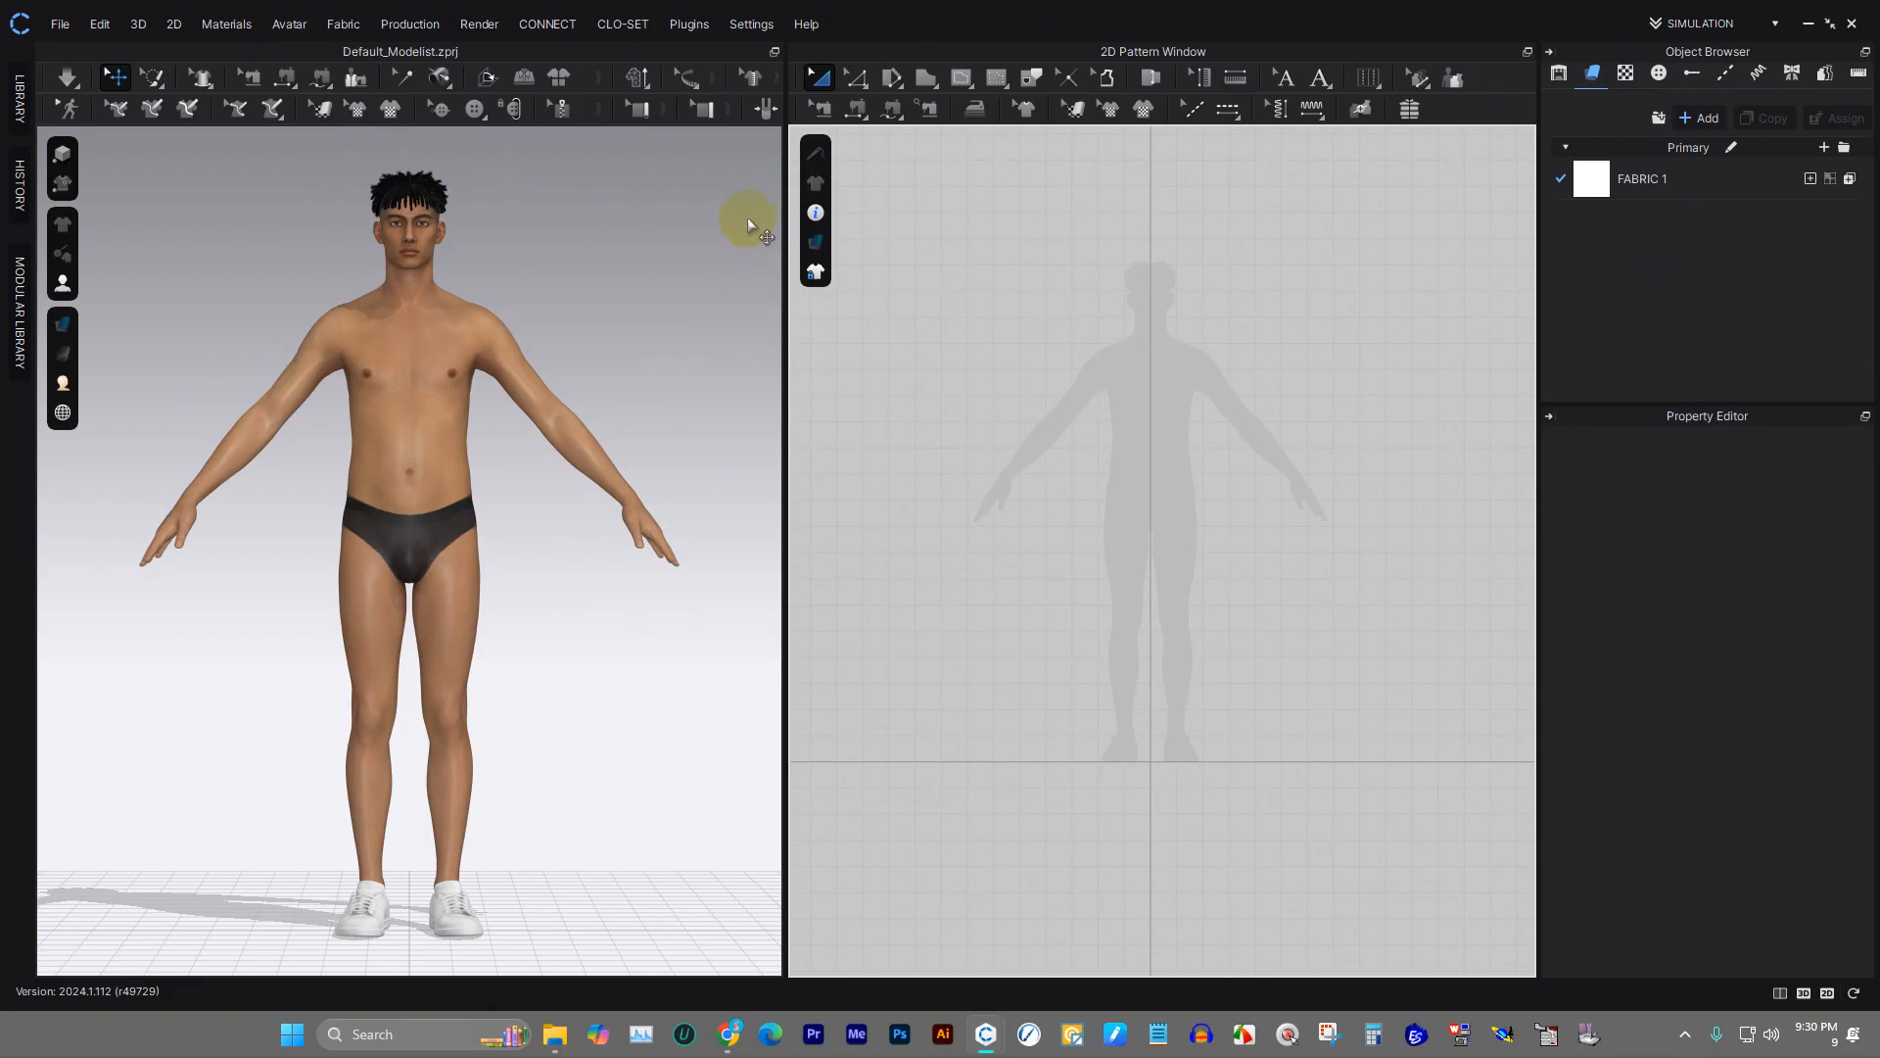
{"action": "left_click", "coordinate": [894, 9]}
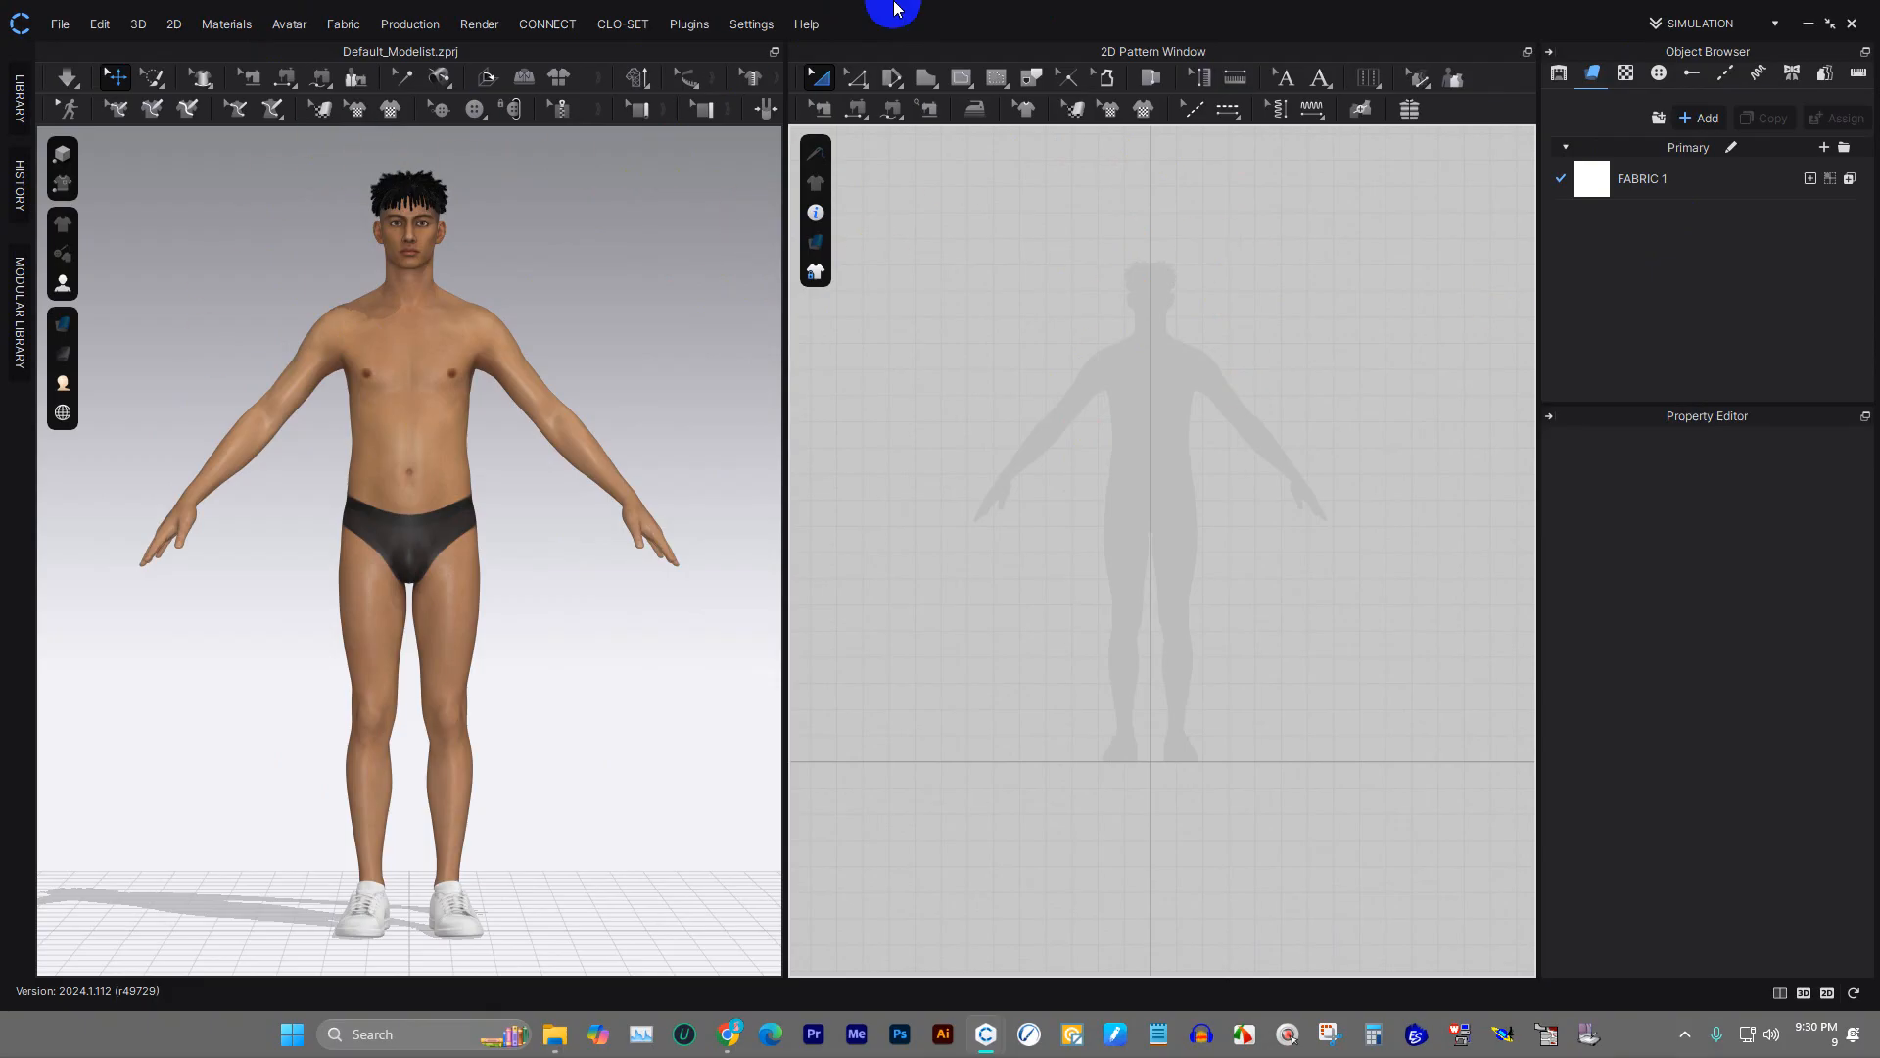
{"action": "left_click", "coordinate": [966, 86]}
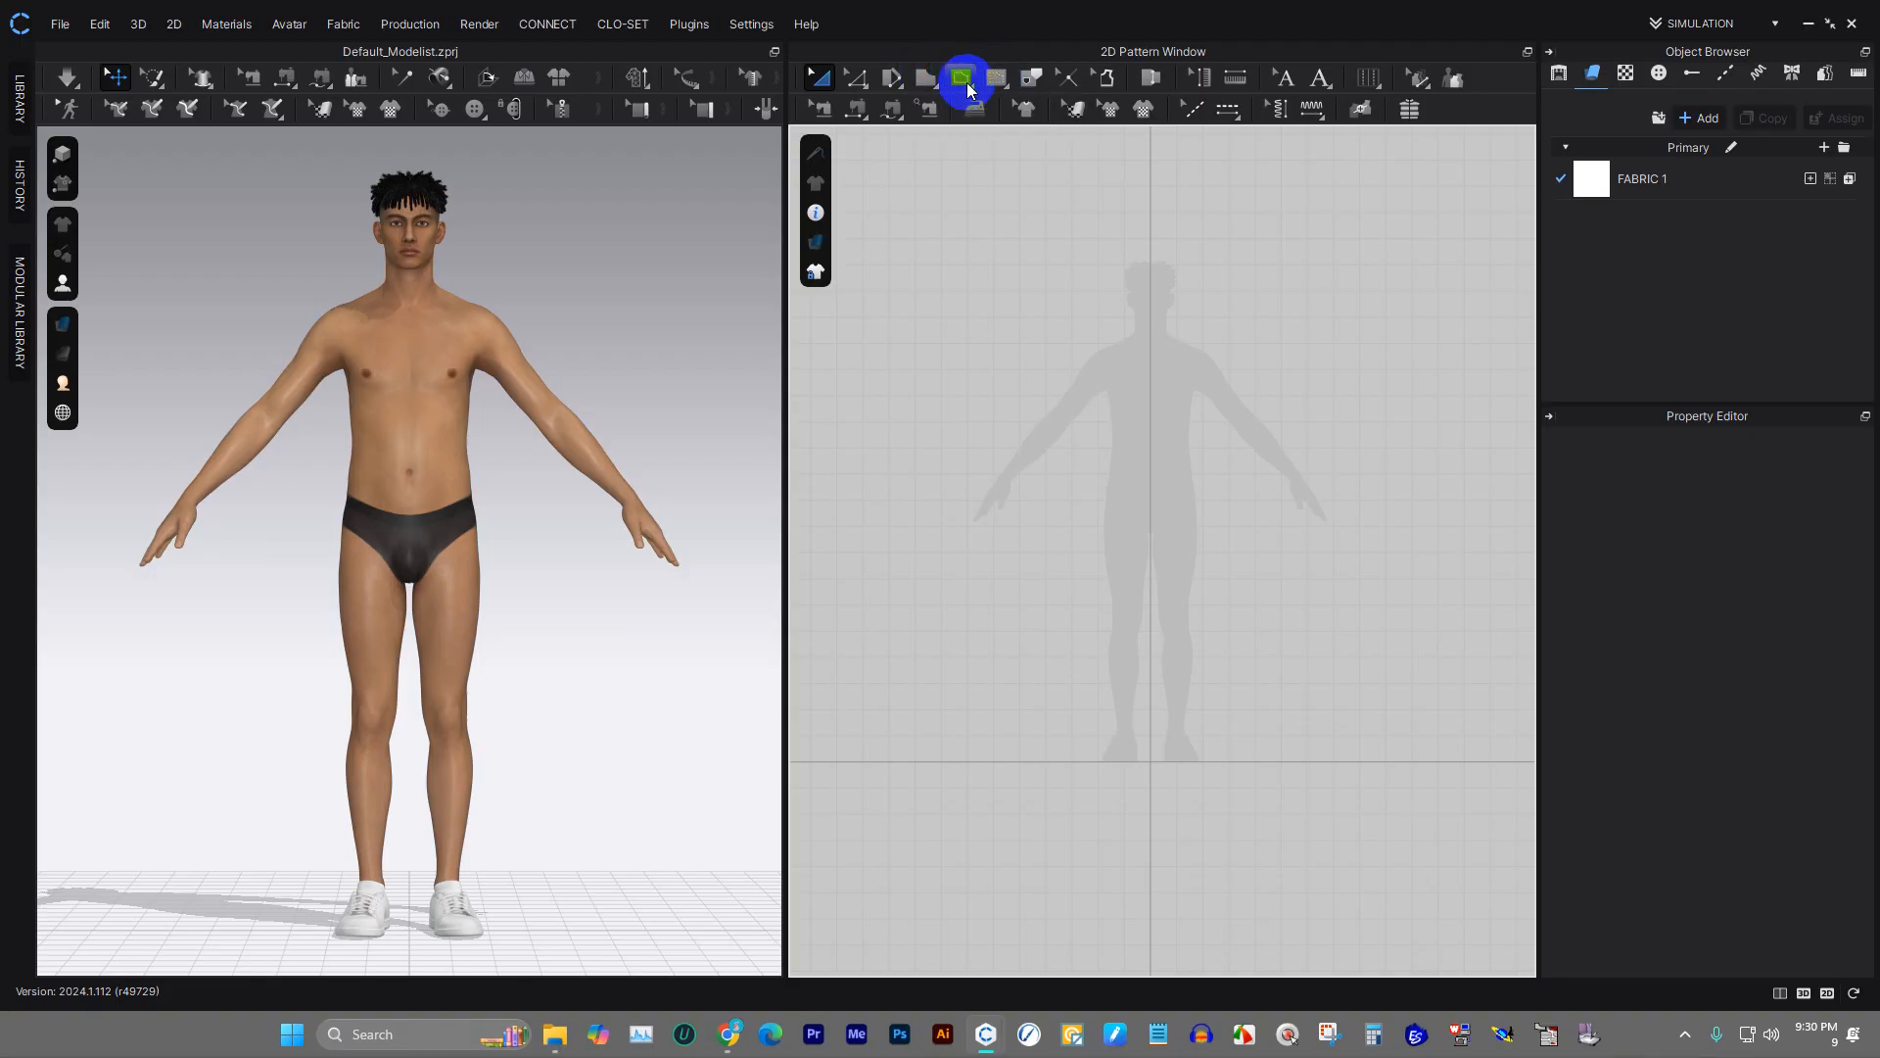
{"action": "left_click", "coordinate": [929, 84]}
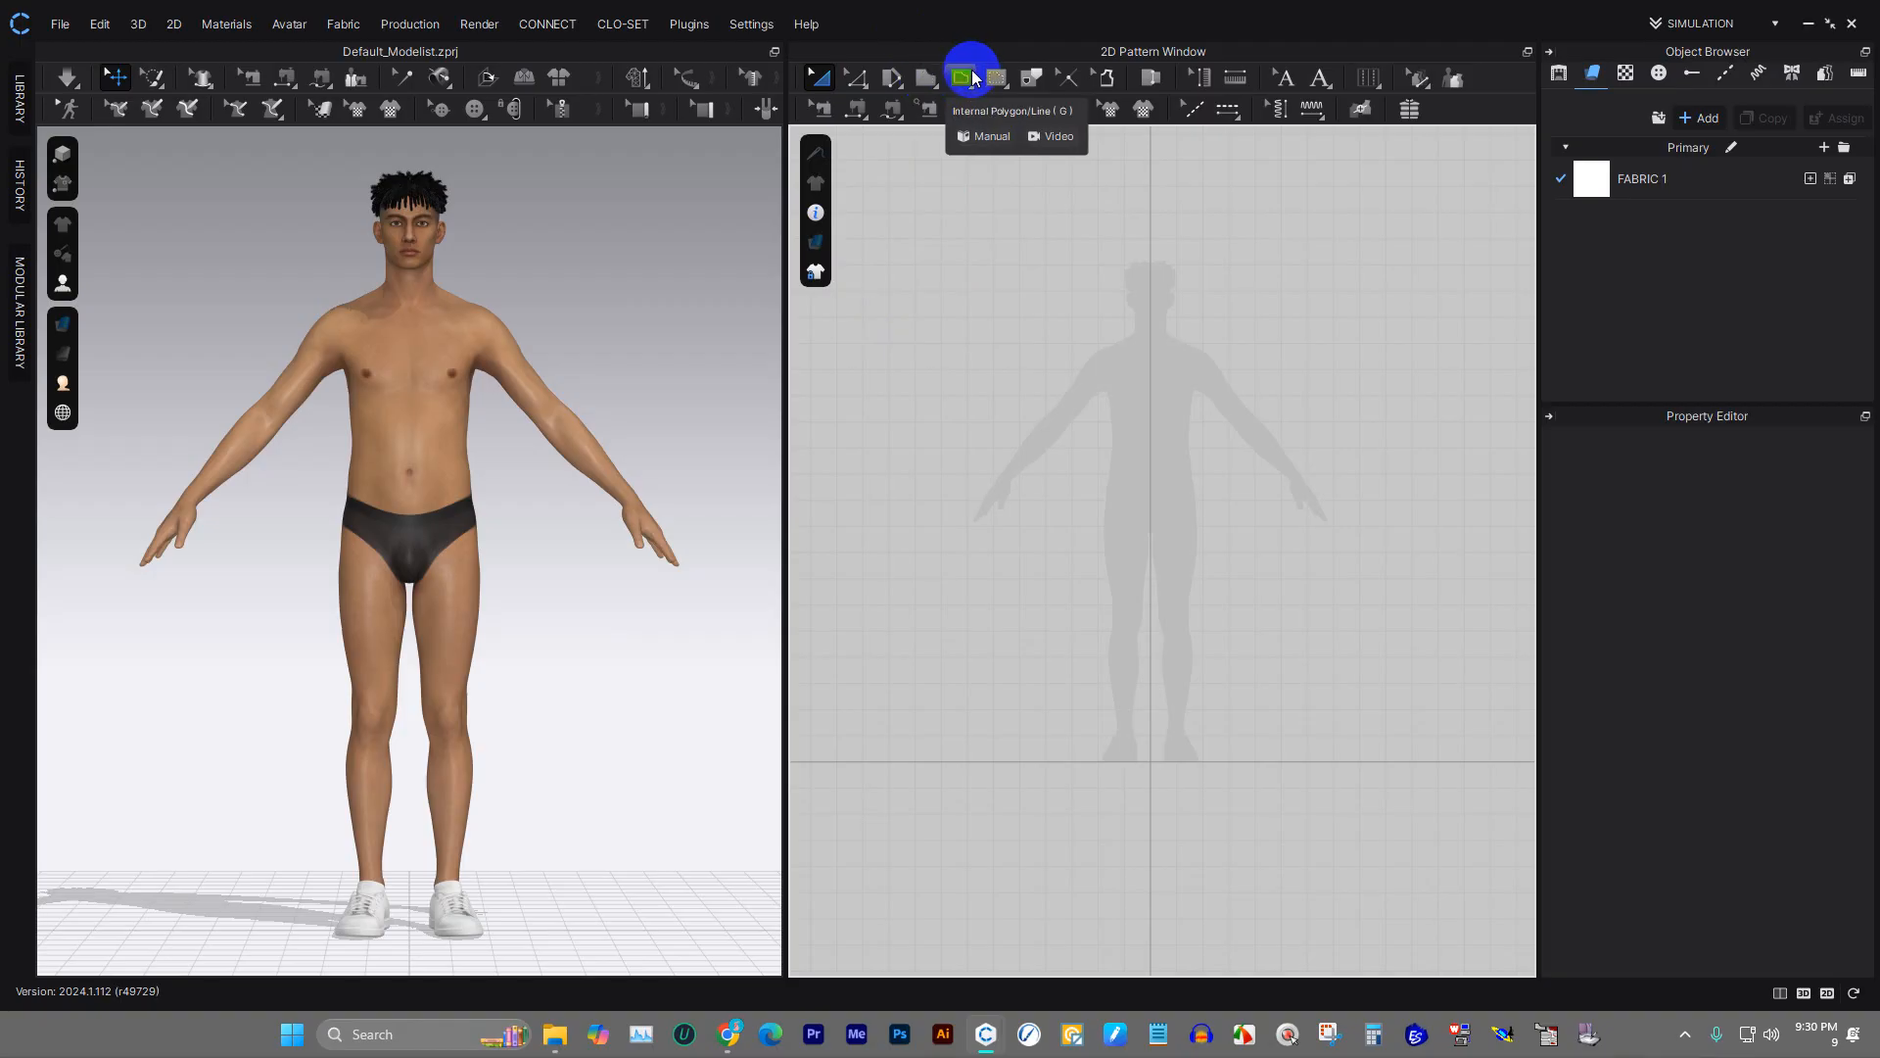
- Activate the Polygon tool for drawing pattern pieces in the 2D Pattern Window
{"action": "left_click", "coordinate": [922, 79]}
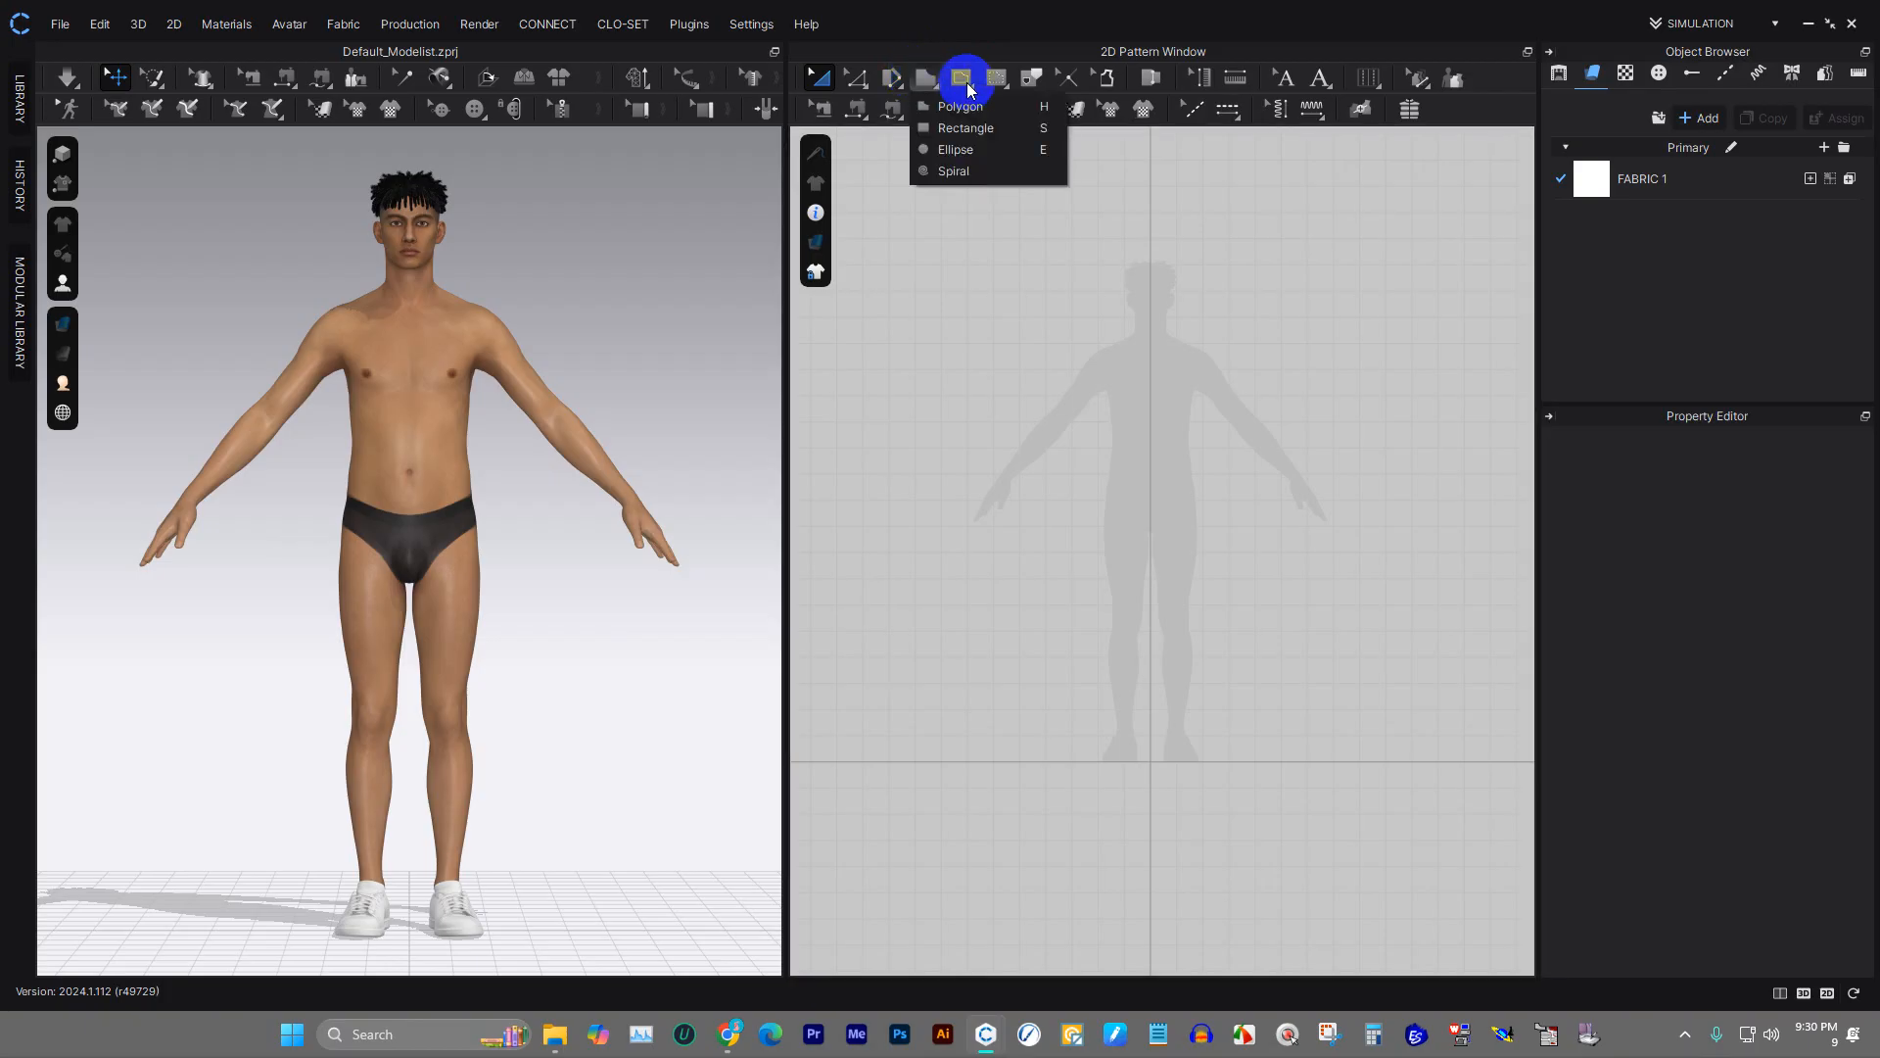
{"action": "left_click", "coordinate": [979, 106]}
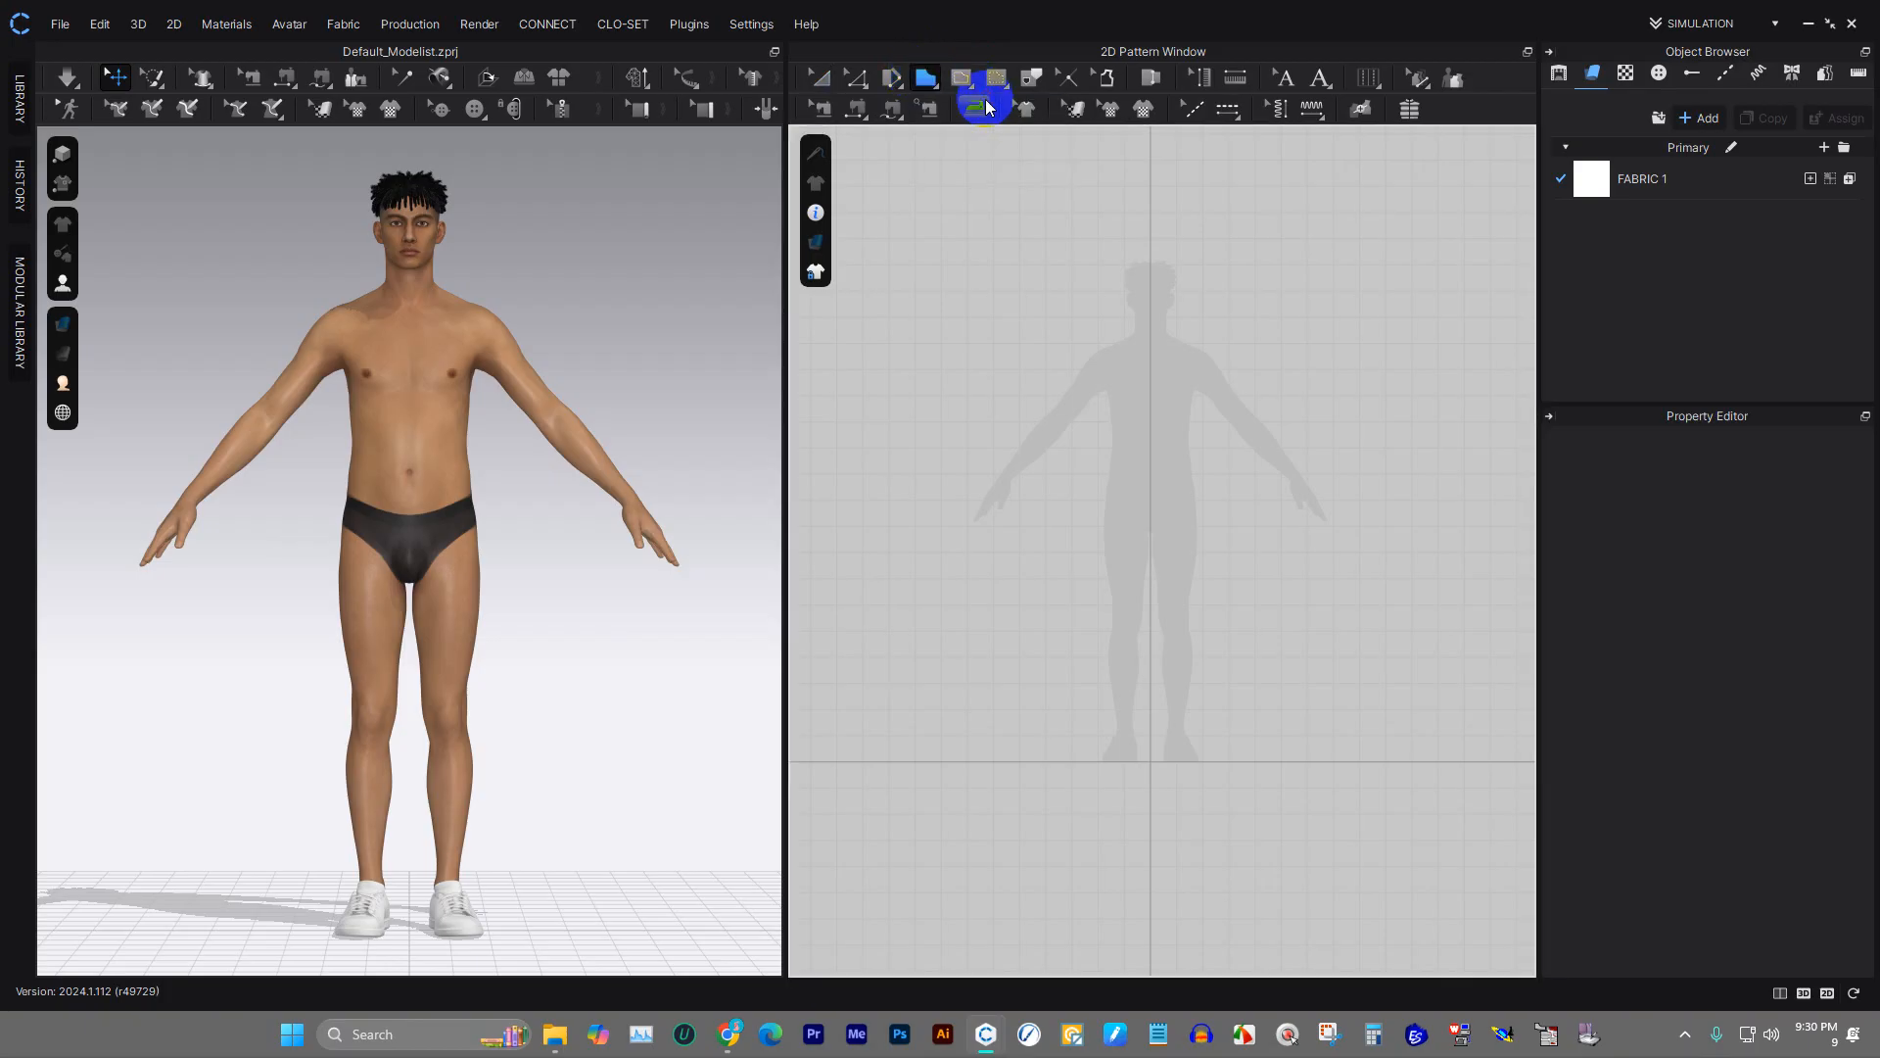
{"action": "left_click", "coordinate": [918, 84]}
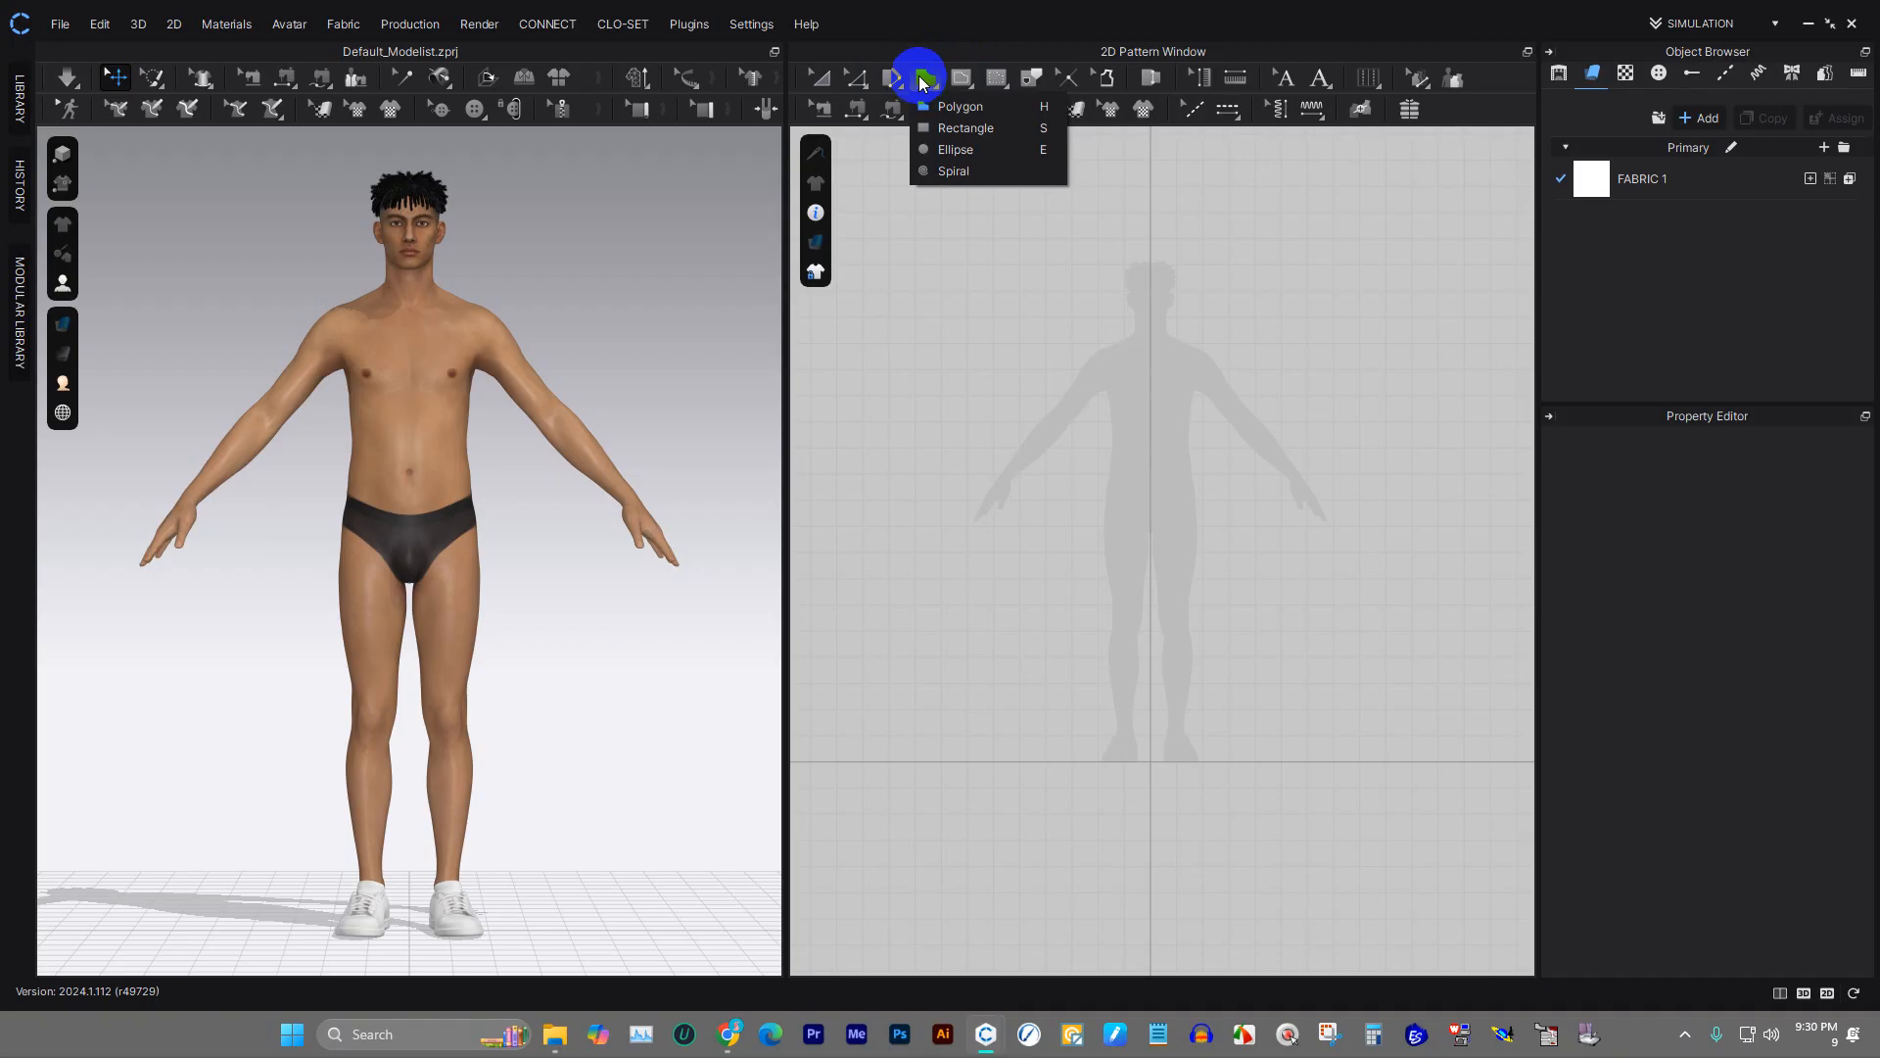
{"action": "left_click", "coordinate": [922, 81]}
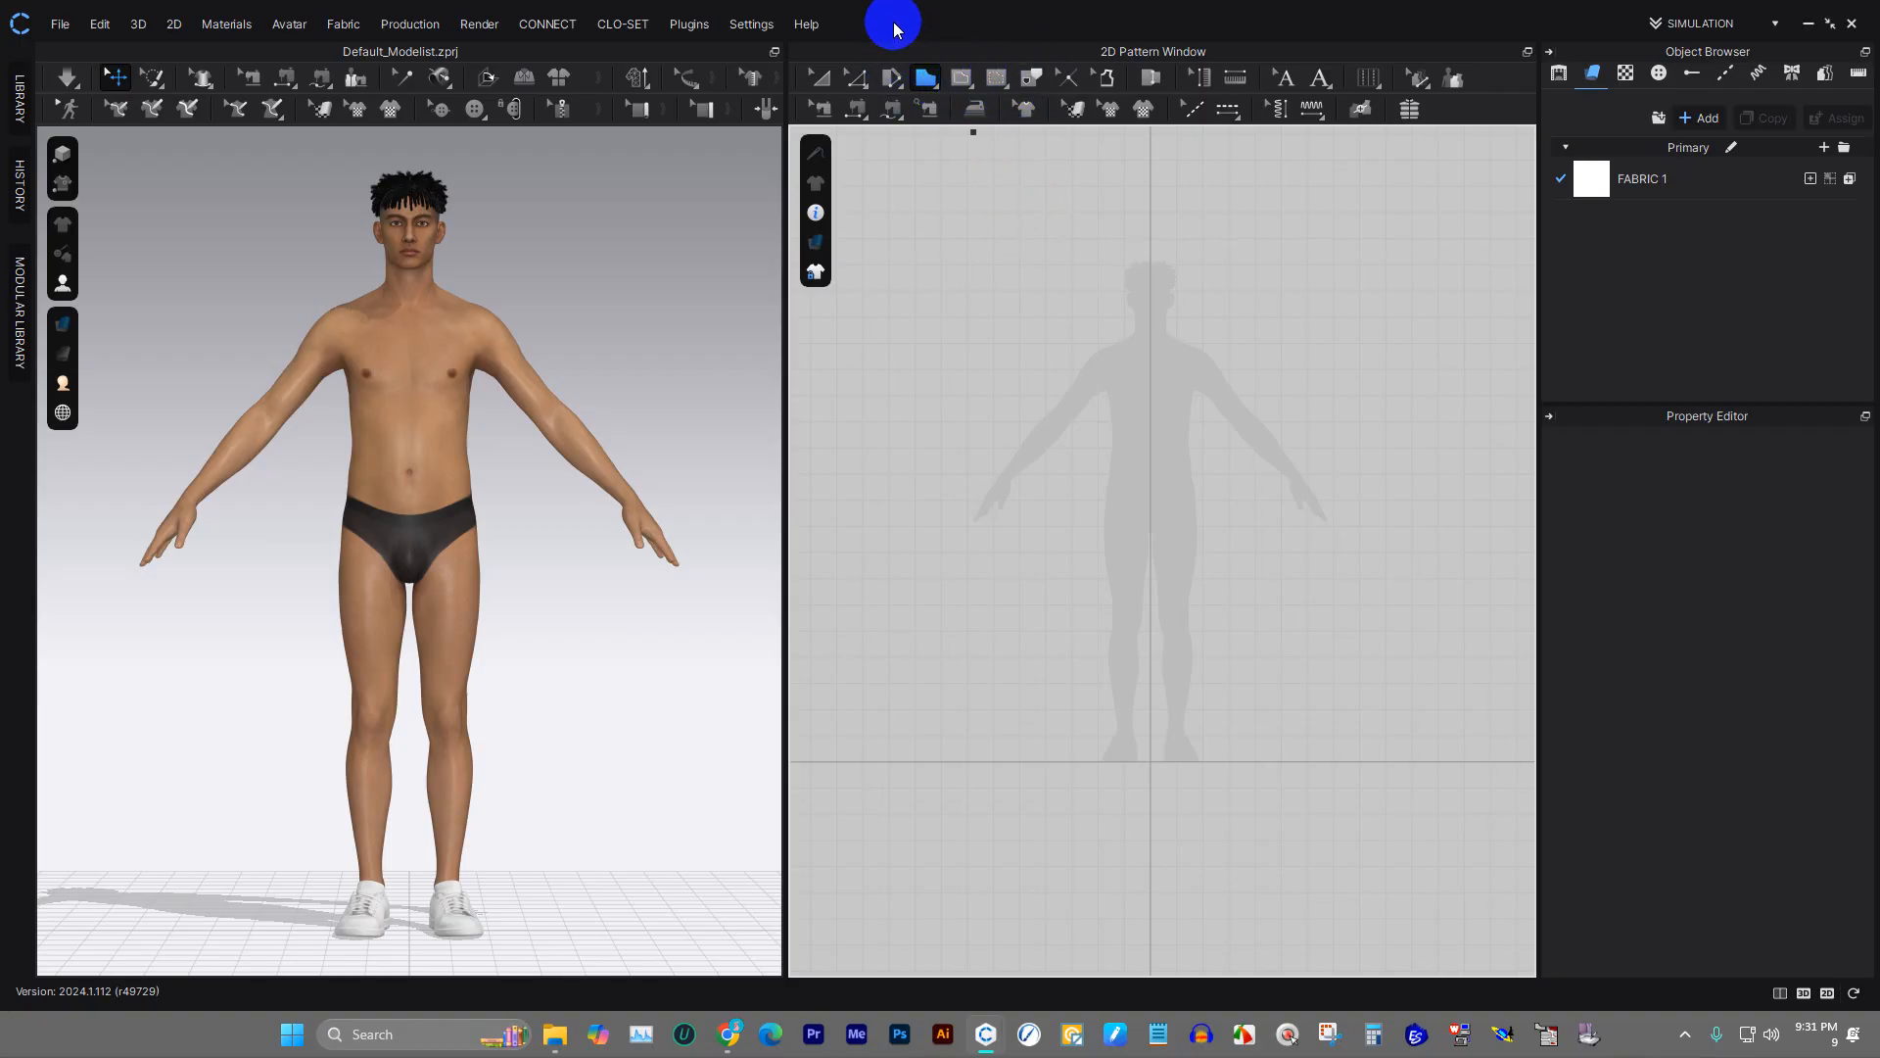
{"action": "left_click", "coordinate": [926, 77]}
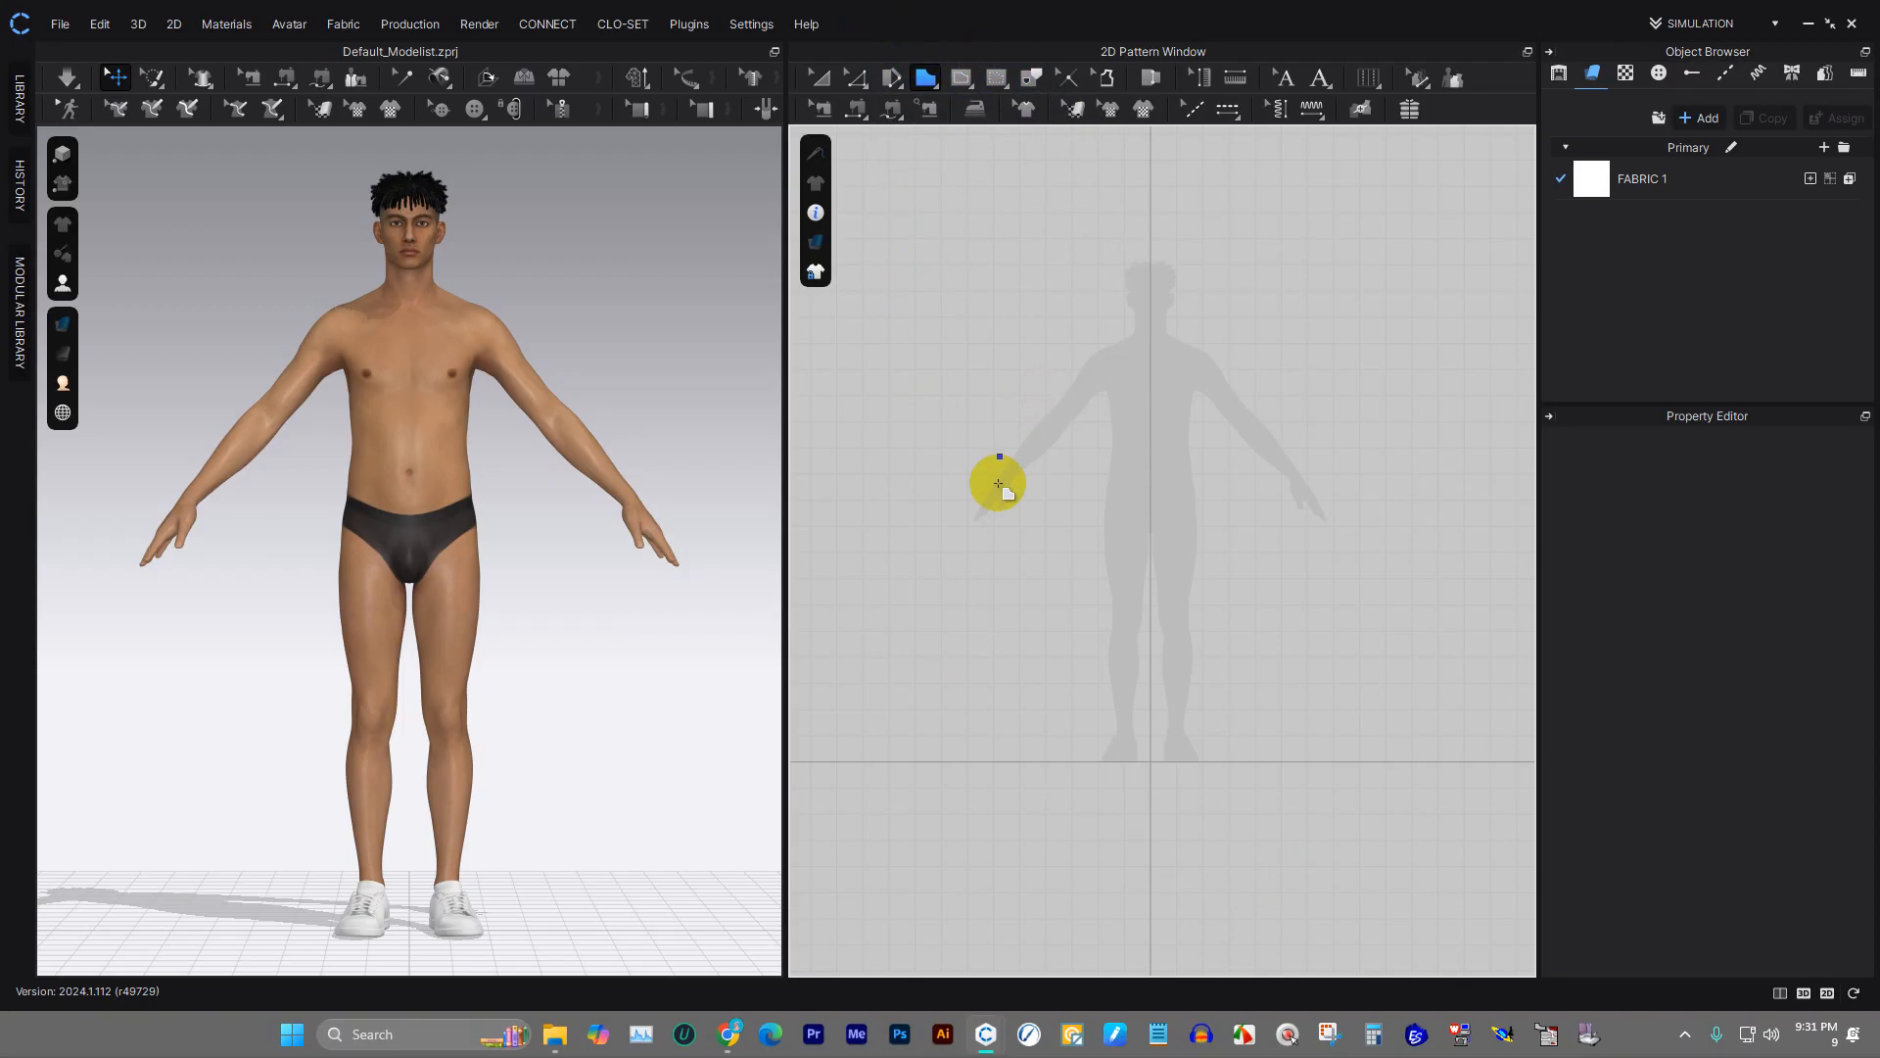
{"action": "left_click", "coordinate": [962, 112]}
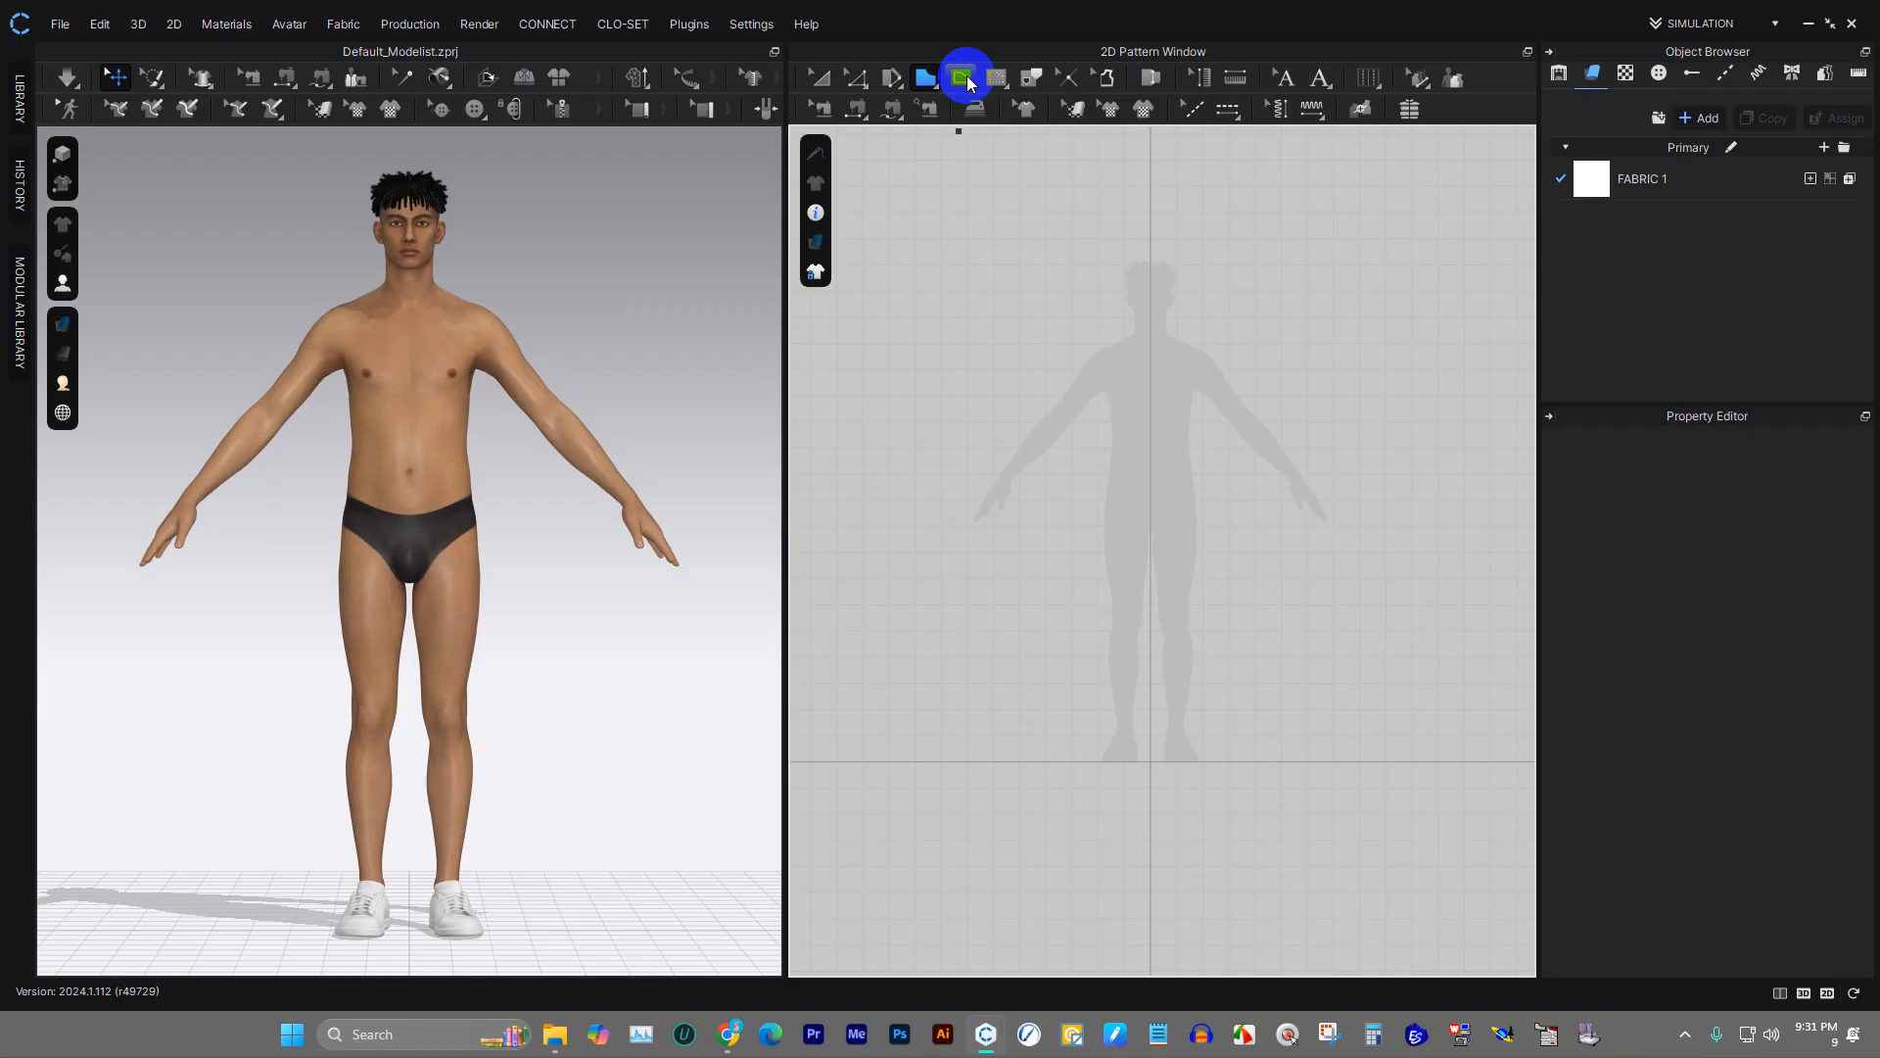
- Try to draw a closed polygon pattern with both curved and straight sides over the avatar silhouette
{"action": "mouse_move", "coordinate": [1004, 369]}
{"action": "left_mouse_down"}
{"action": "mouse_move", "coordinate": [1074, 466]}
{"action": "mouse_move", "coordinate": [1090, 446]}
{"action": "left_mouse_up"}
{"action": "left_click_drag", "start_coordinate": [1169, 331], "coordinate": [1160, 300]}
{"action": "left_click_drag", "start_coordinate": [1041, 230], "coordinate": [972, 276]}
{"action": "left_click", "coordinate": [1004, 364]}
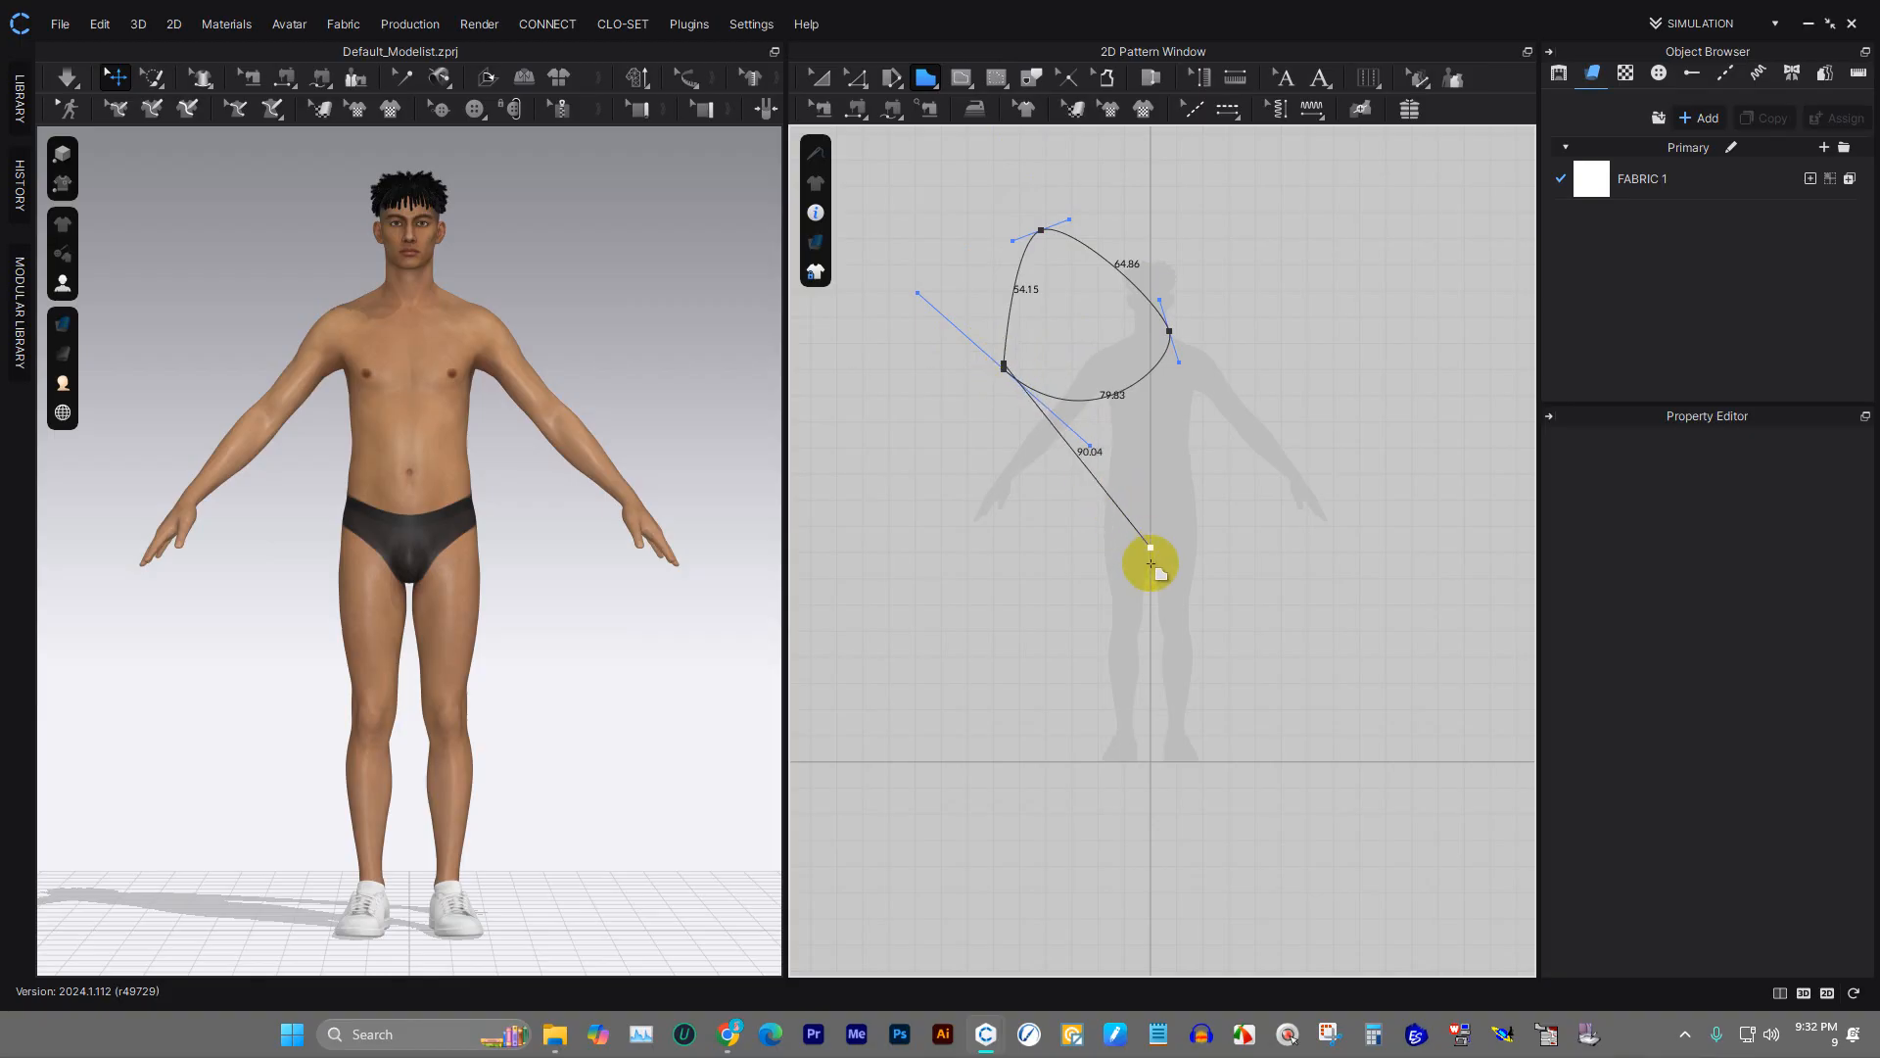
{"action": "left_click", "coordinate": [1121, 553]}
{"action": "left_click", "coordinate": [1327, 436]}
{"action": "left_click", "coordinate": [1157, 249]}
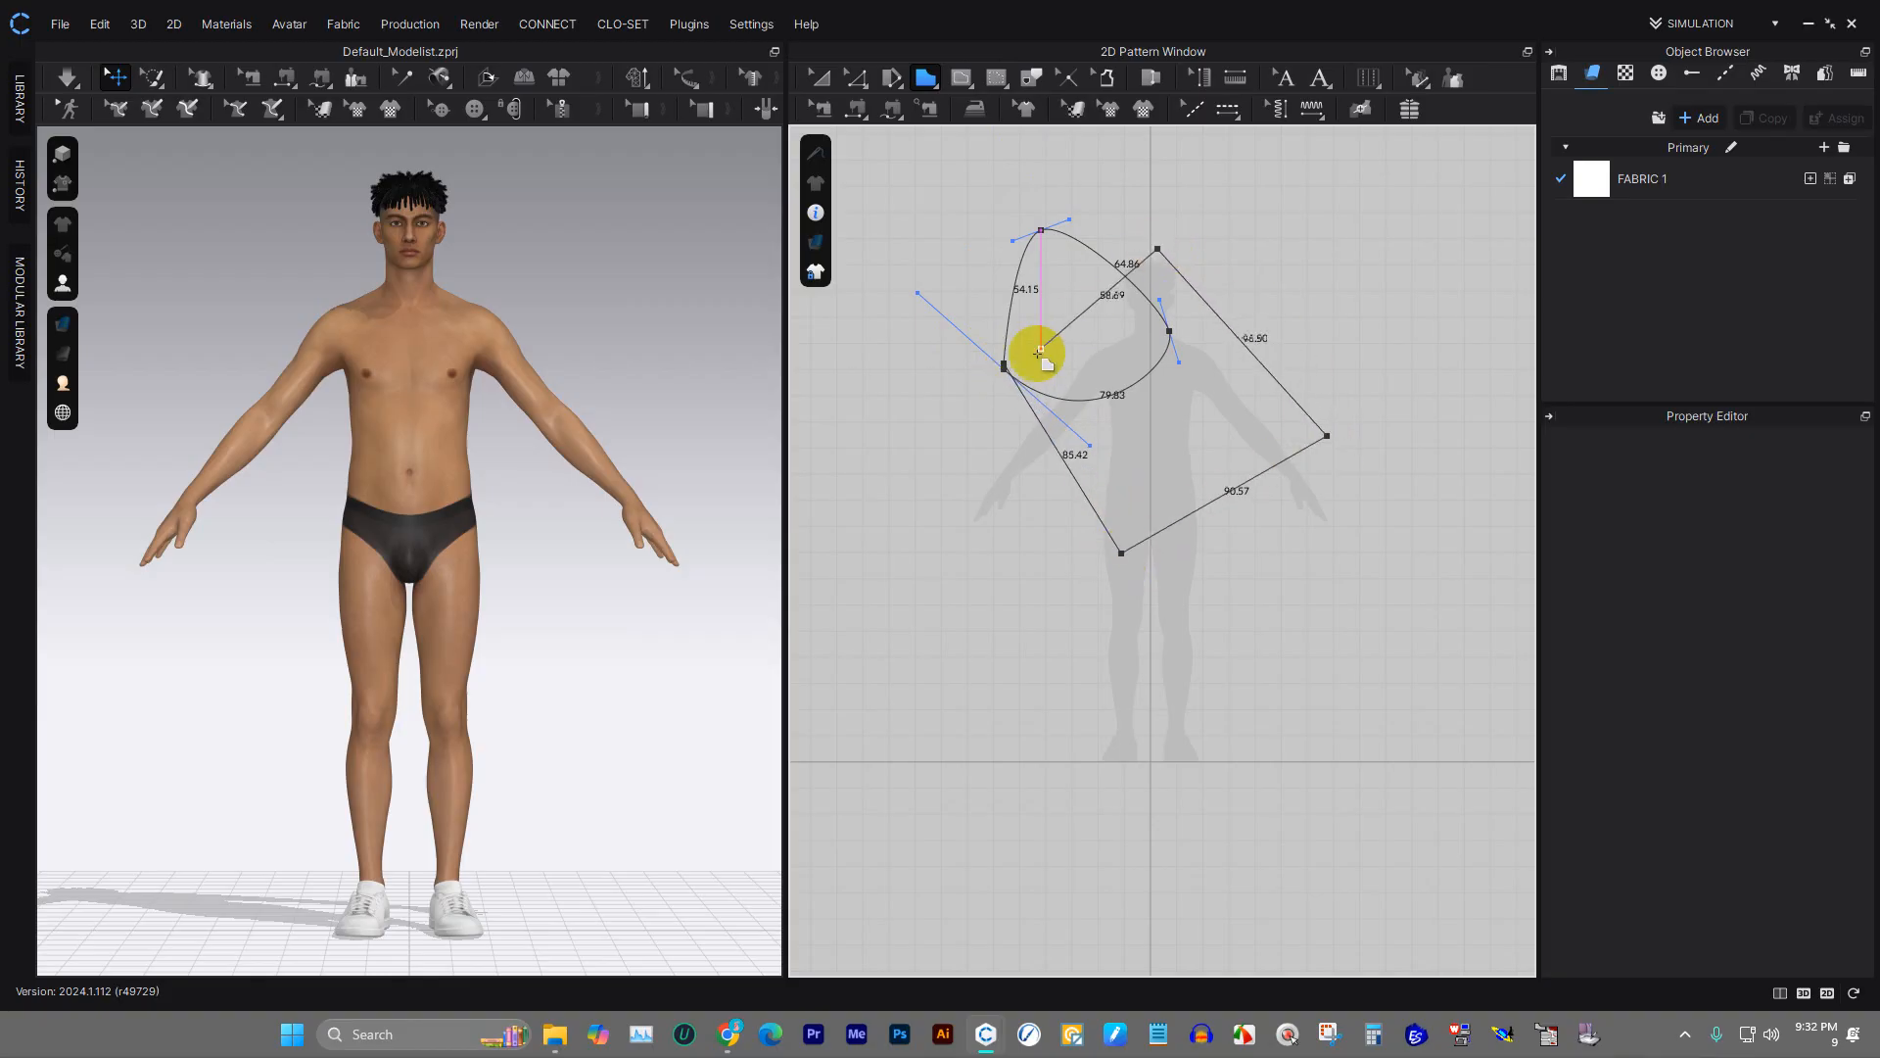
{"action": "left_click", "coordinate": [1004, 365]}
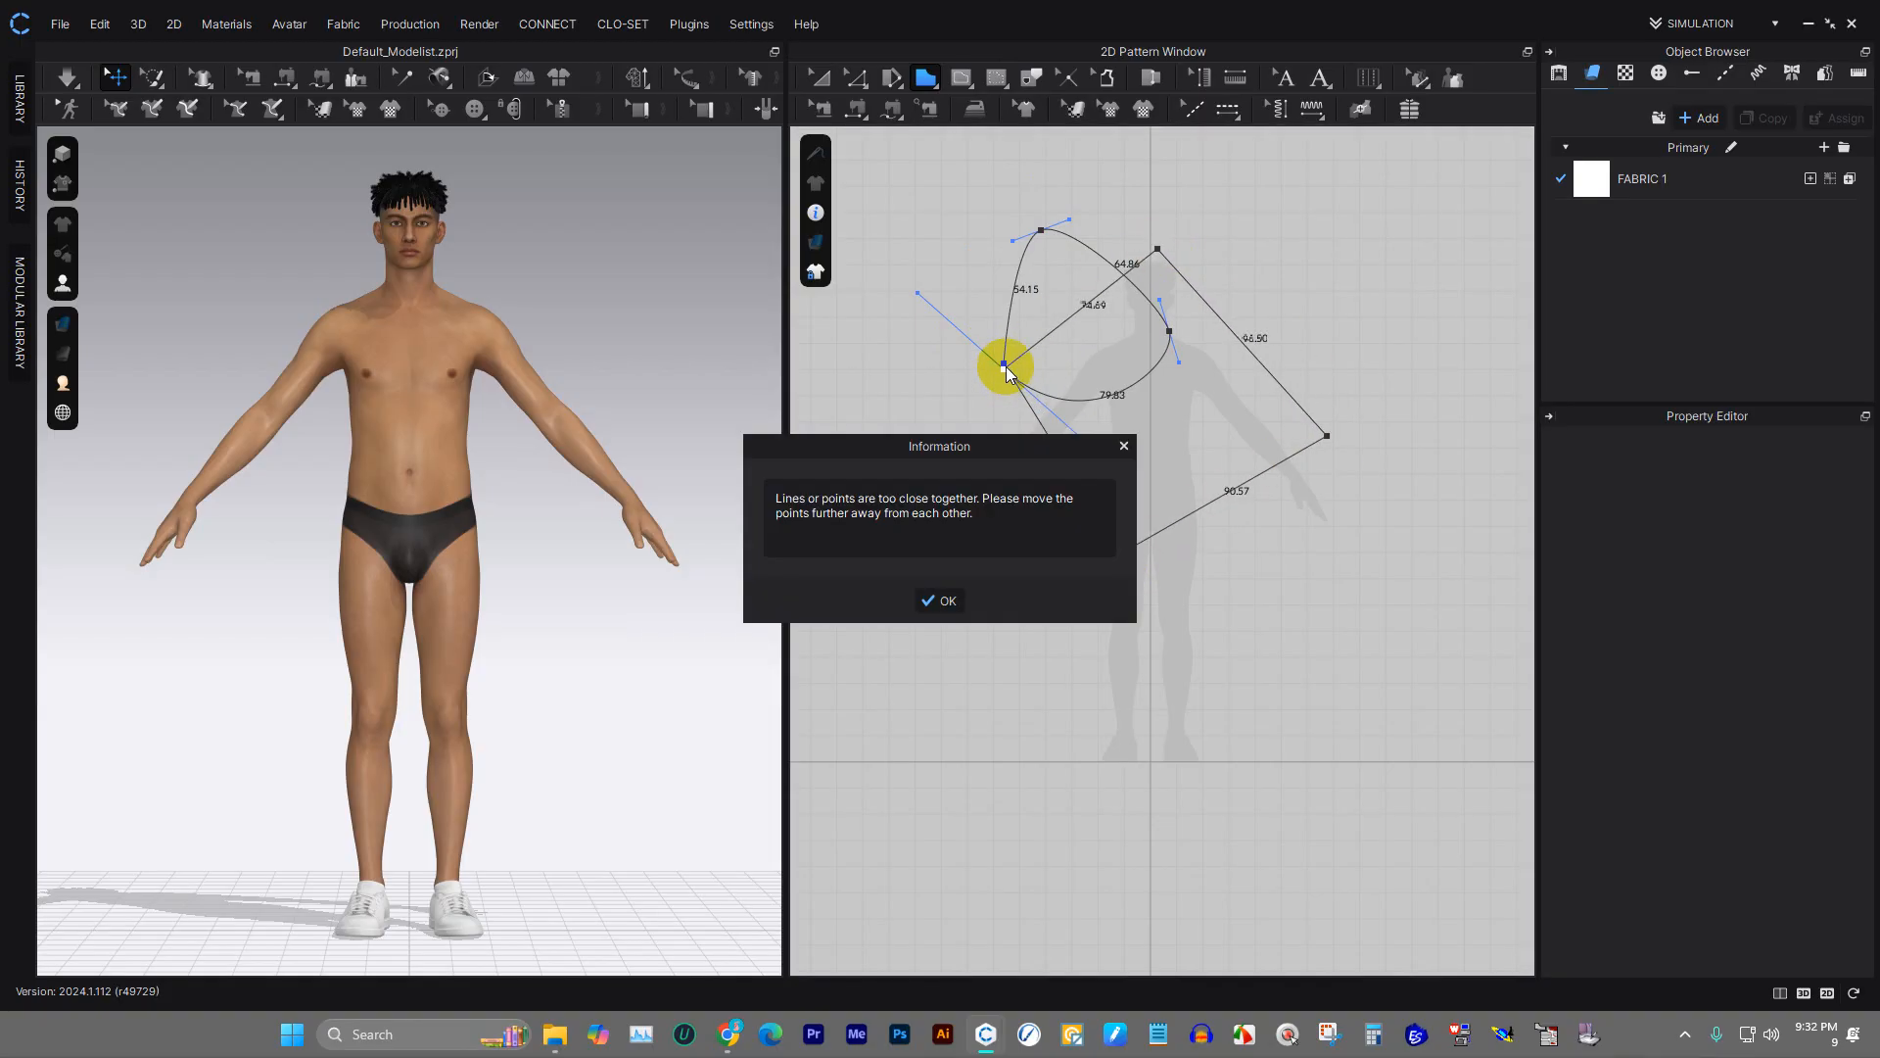
{"action": "left_click", "coordinate": [946, 594]}
- Draw a large four-sided polygon pattern over the avatar silhouette, with a perimeter of about 409 cm
{"action": "left_click", "coordinate": [961, 338]}
{"action": "left_click", "coordinate": [1262, 278]}
{"action": "left_click", "coordinate": [1206, 613]}
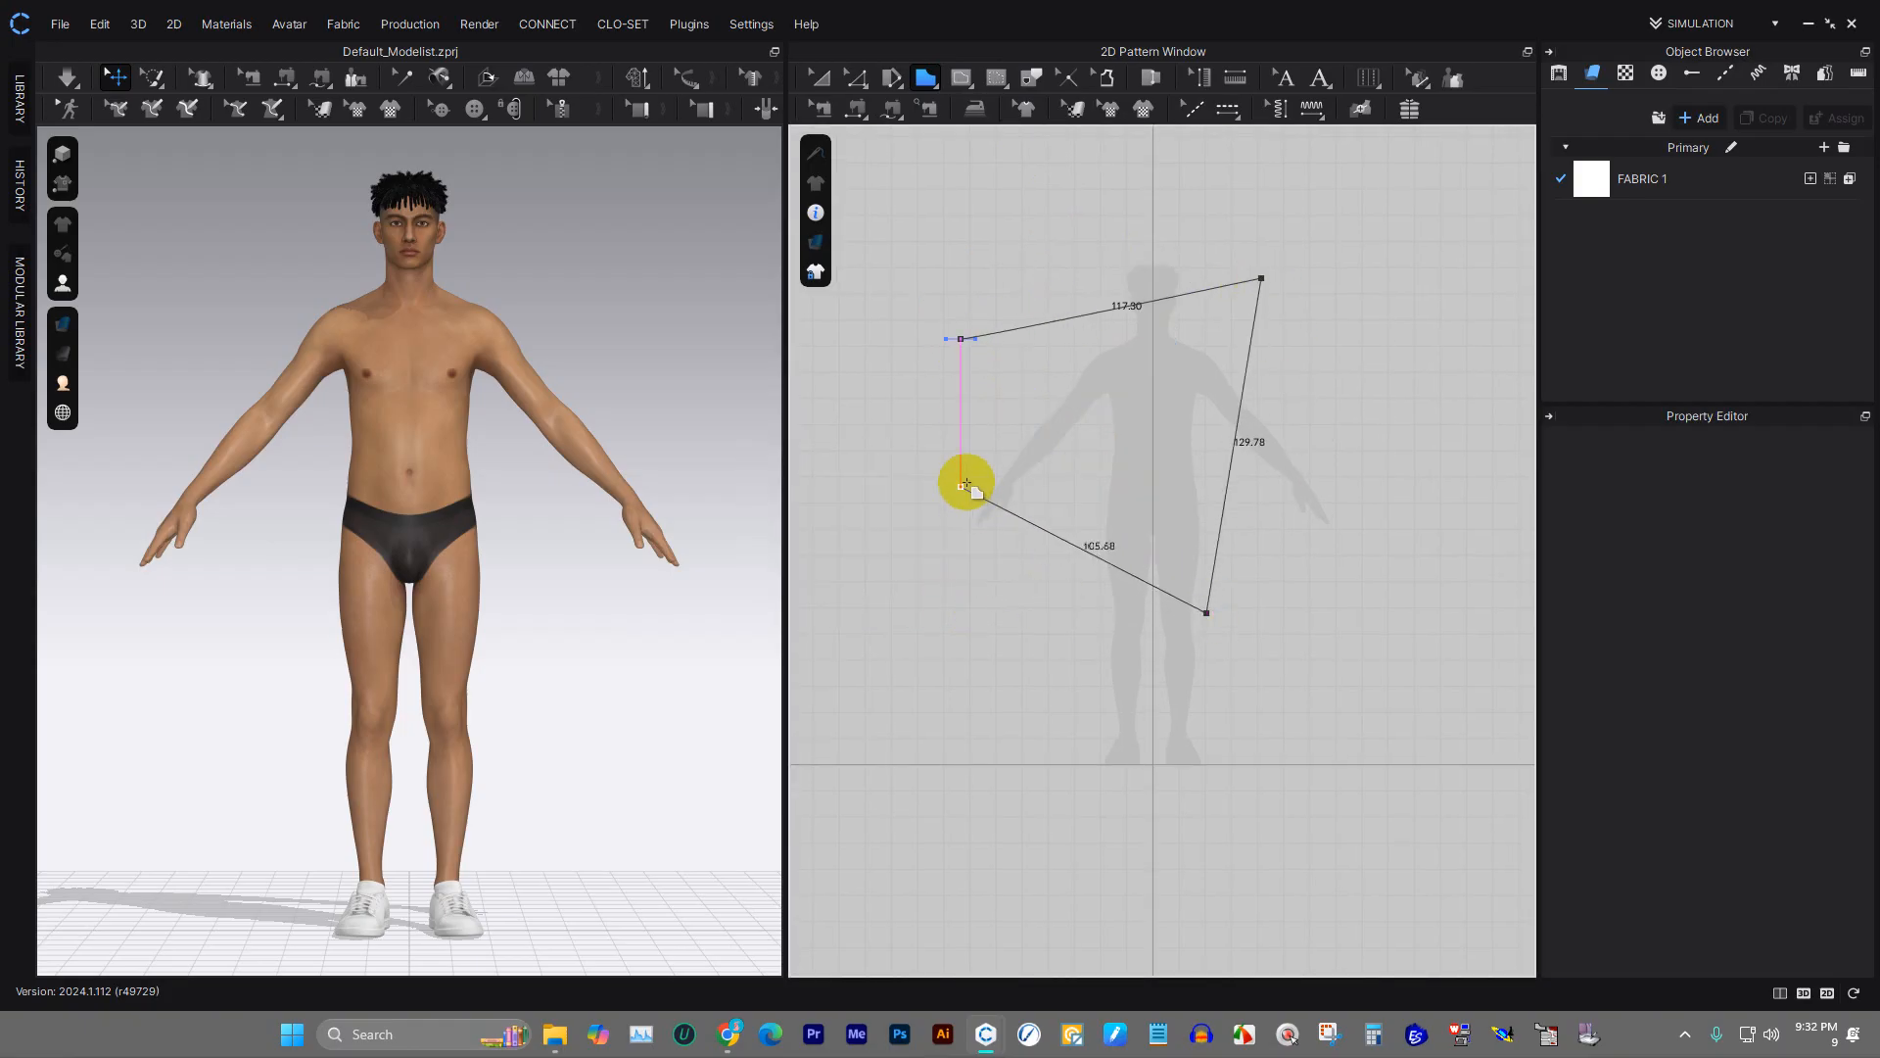
{"action": "left_click", "coordinate": [961, 486]}
{"action": "left_click", "coordinate": [961, 338]}
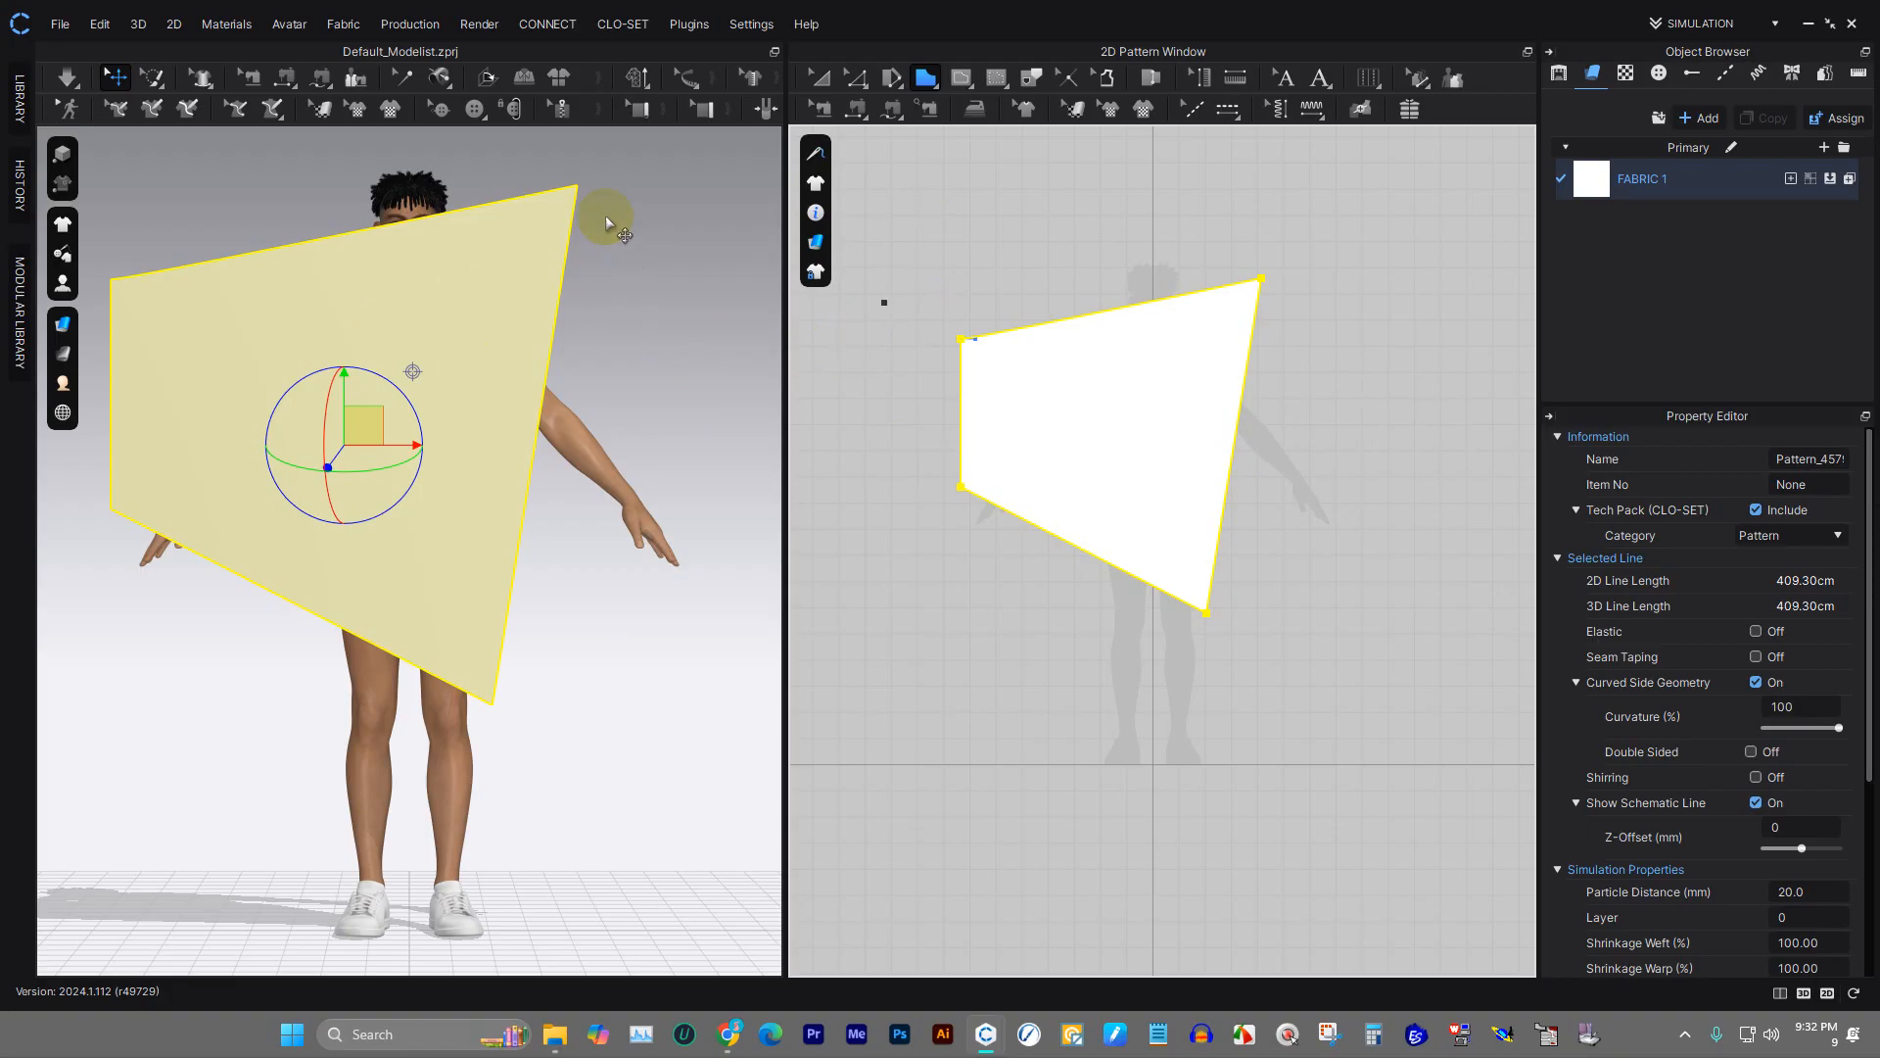
- Draw a small four-sided polygon inside the large pattern, with a perimeter of about 124 cm
{"action": "left_click", "coordinate": [1040, 369]}
{"action": "left_click", "coordinate": [1129, 391]}
{"action": "left_click", "coordinate": [1074, 477]}
{"action": "left_click", "coordinate": [1023, 432]}
{"action": "left_click", "coordinate": [1040, 369]}
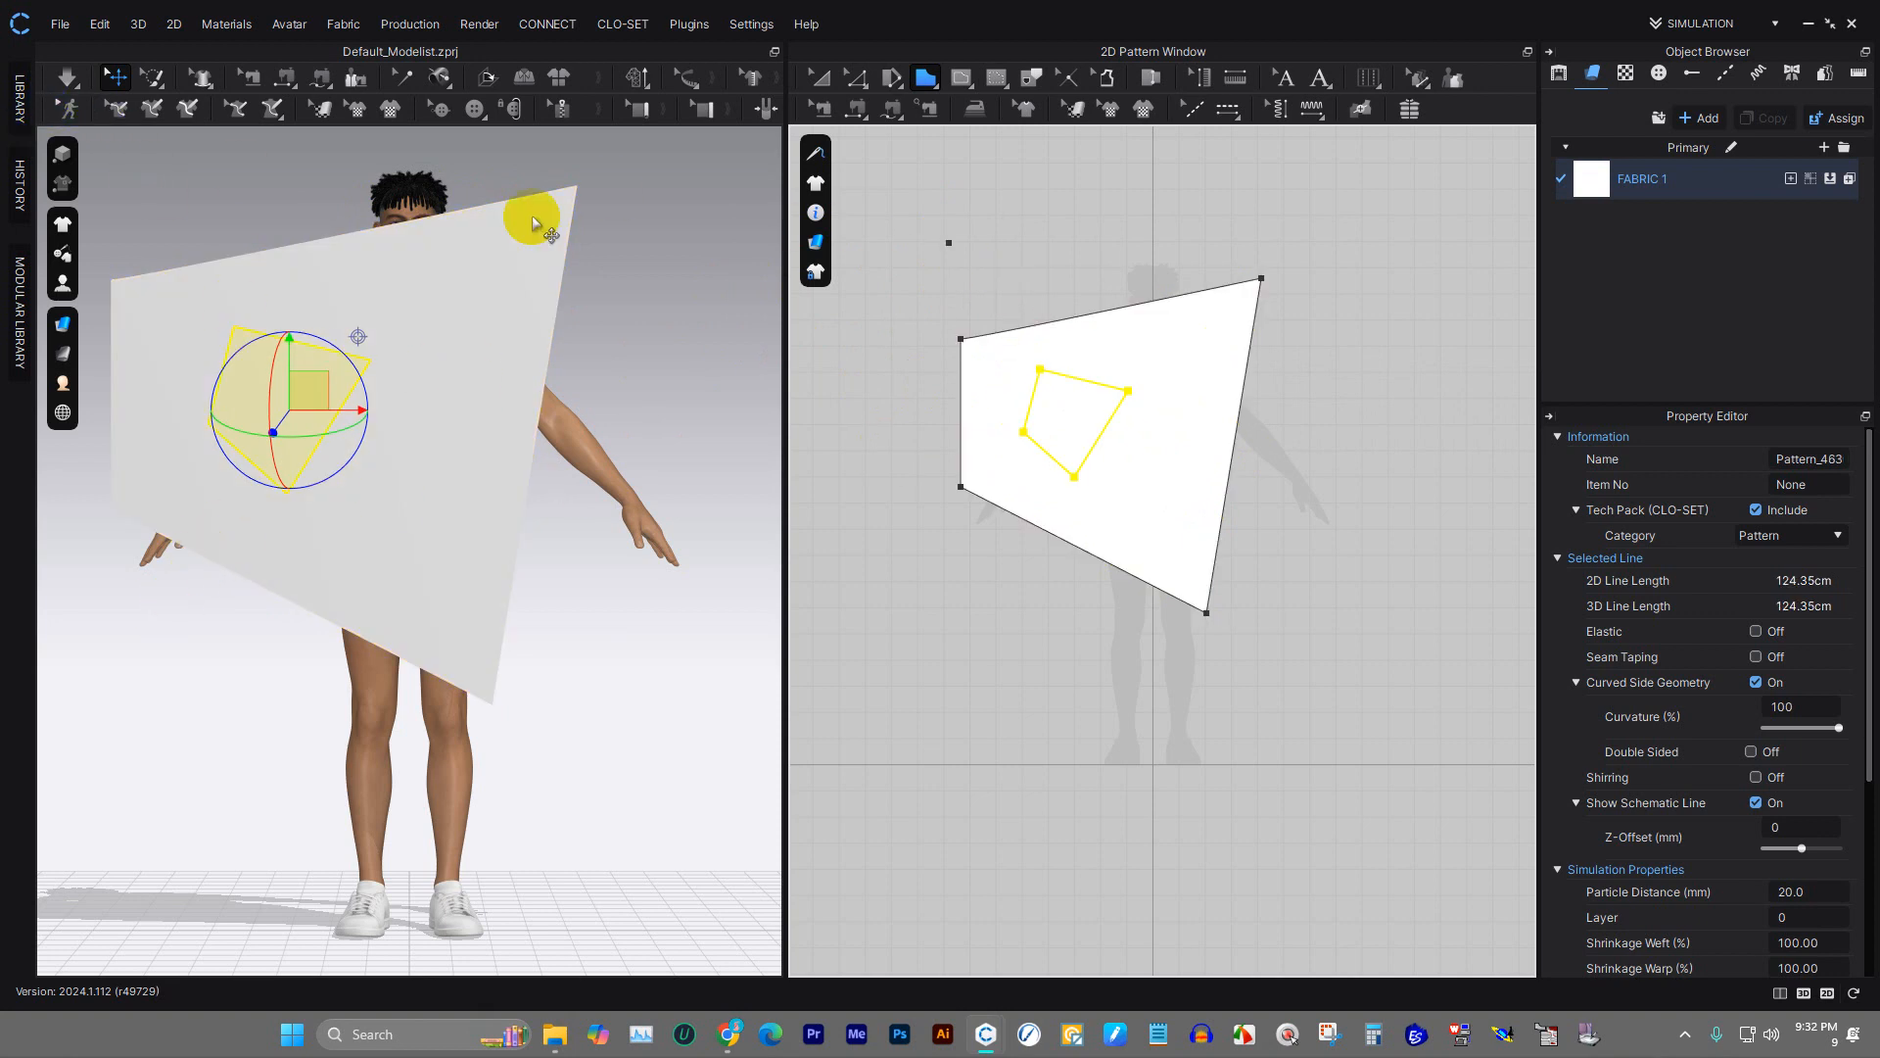
- Delete the small polygon pattern lying inside the large one
{"action": "left_click", "coordinate": [813, 86]}
{"action": "left_click", "coordinate": [984, 243]}
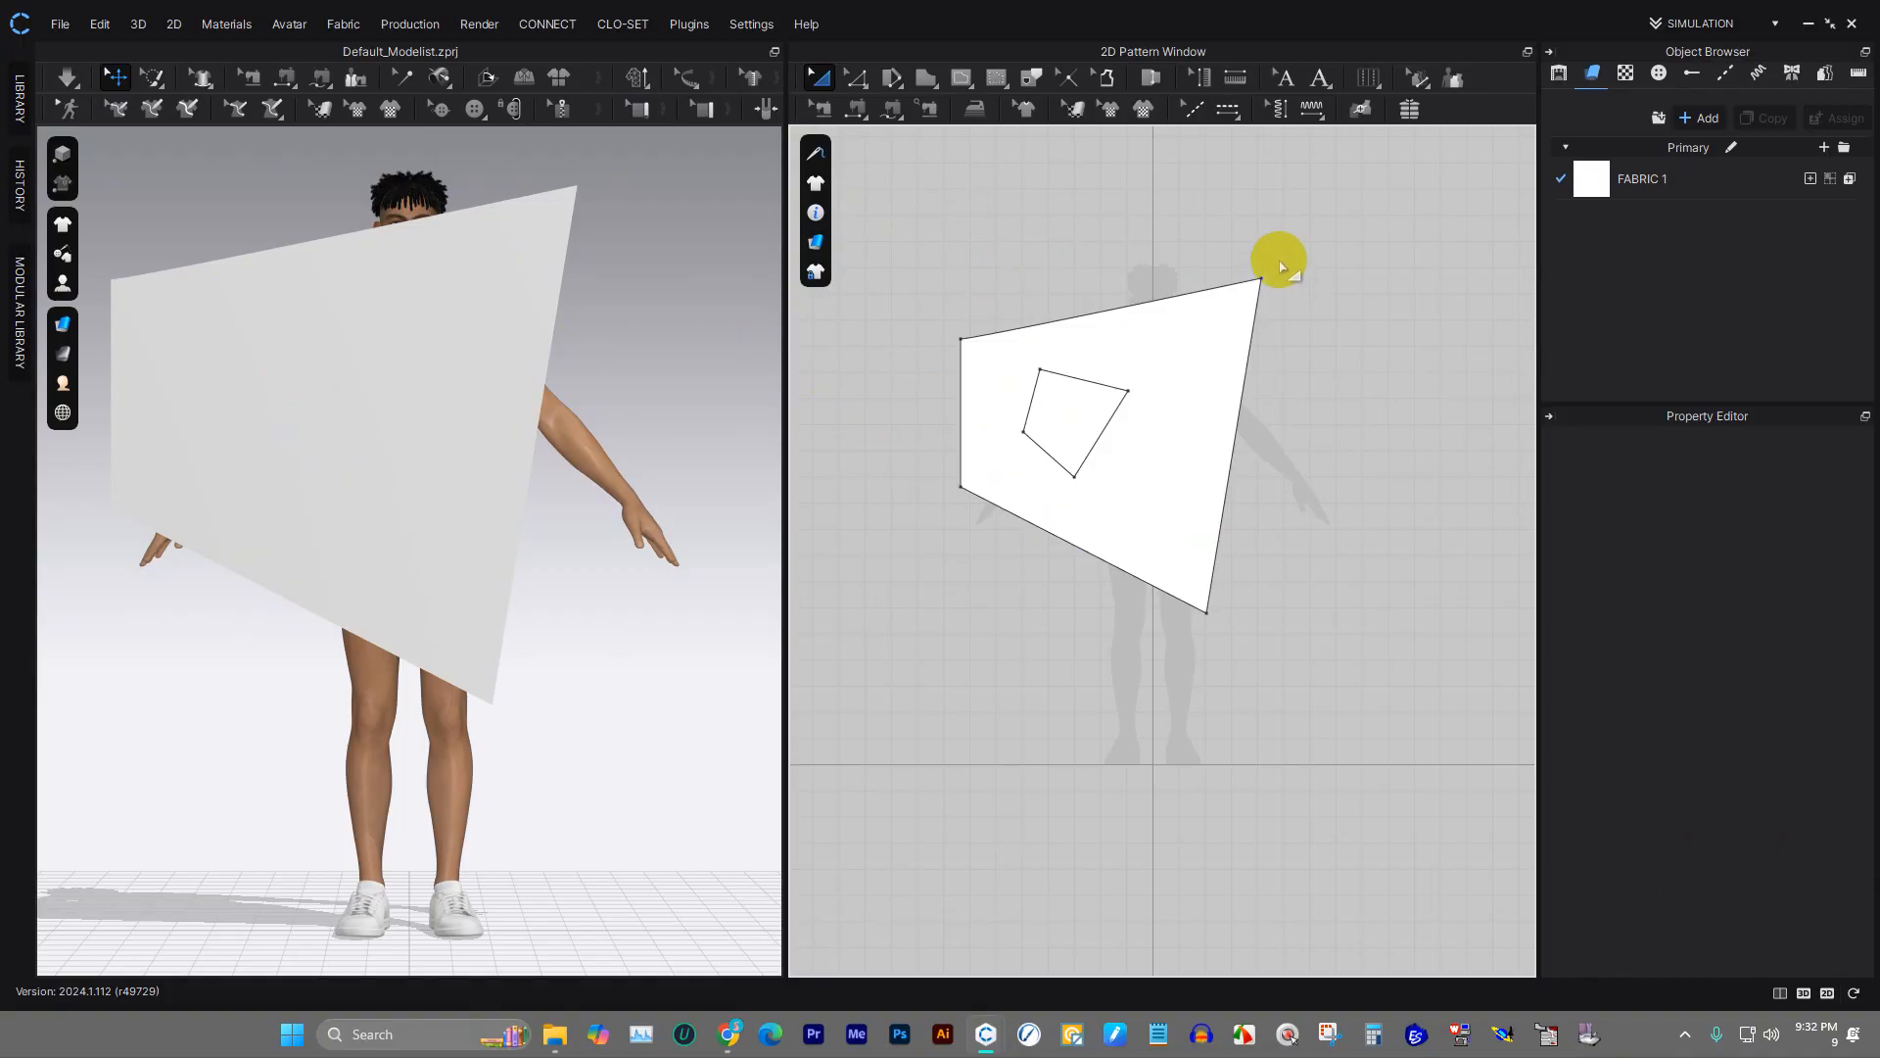
{"action": "left_click", "coordinate": [1065, 421]}
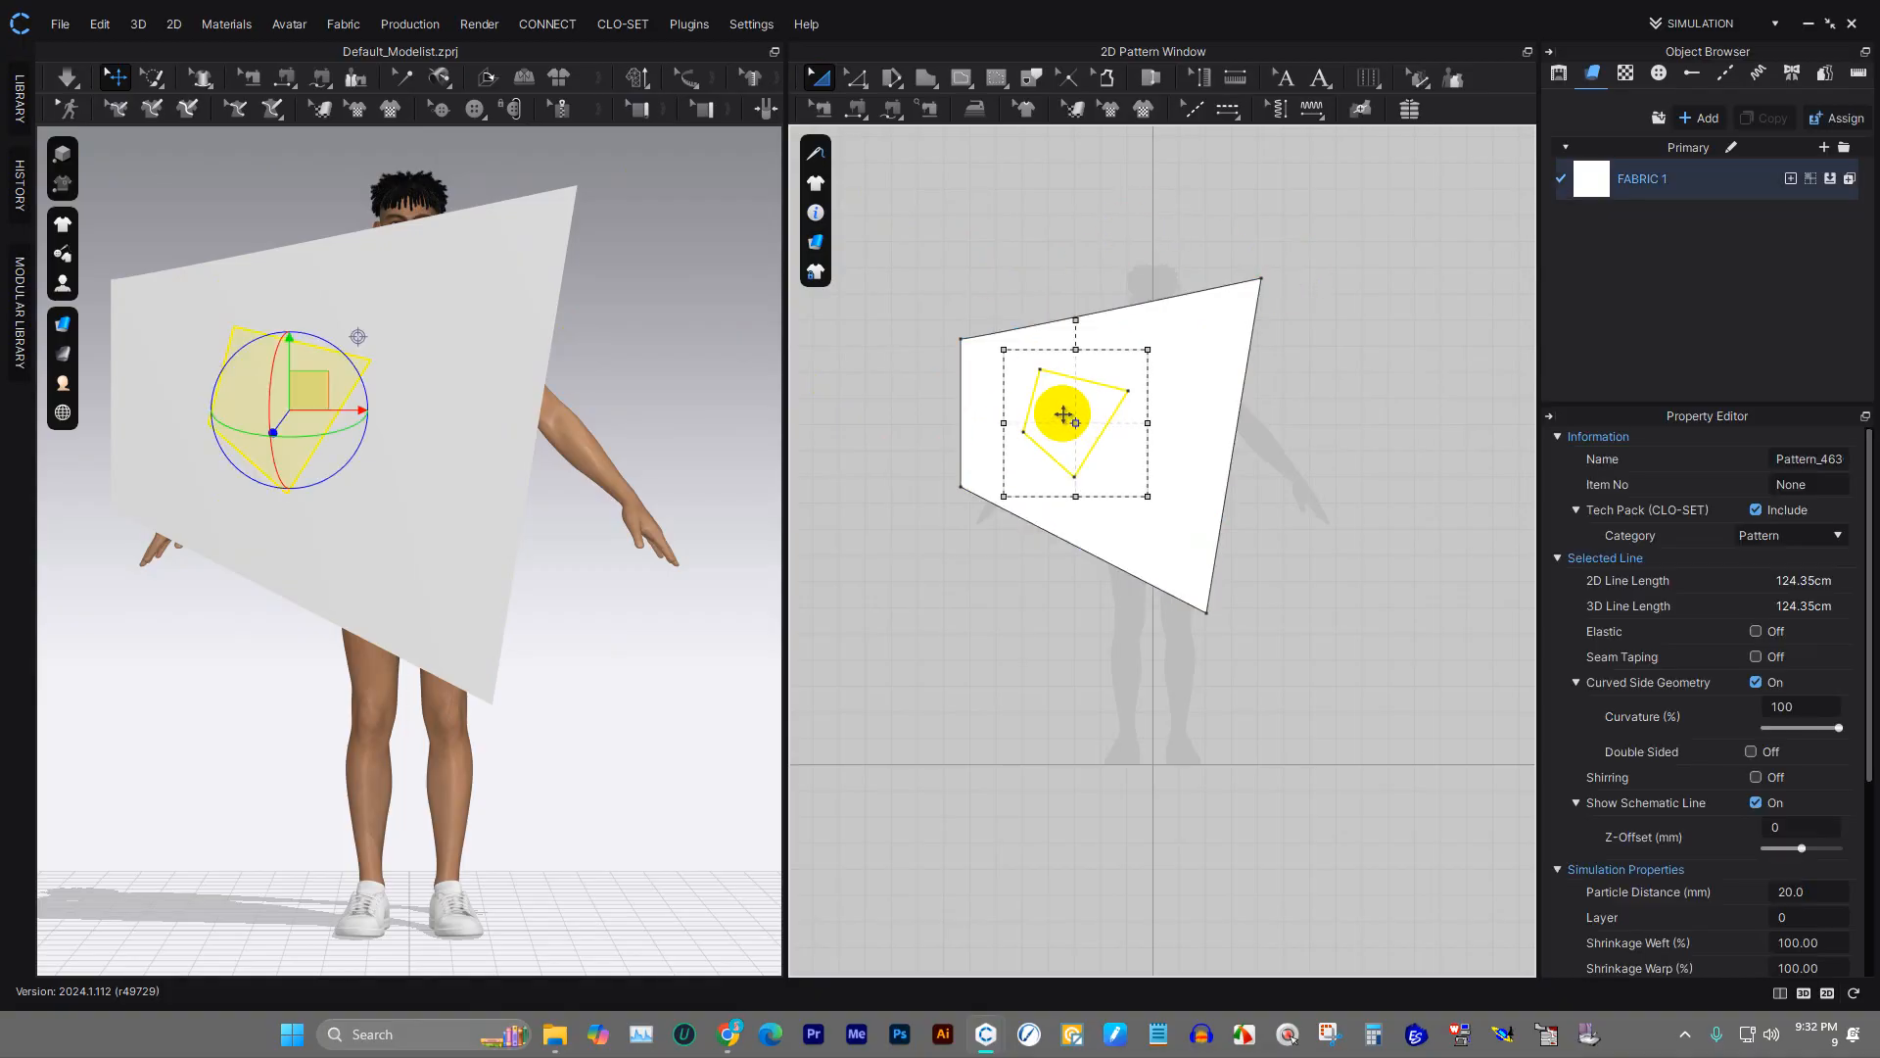
{"action": "key", "text": "Delete"}
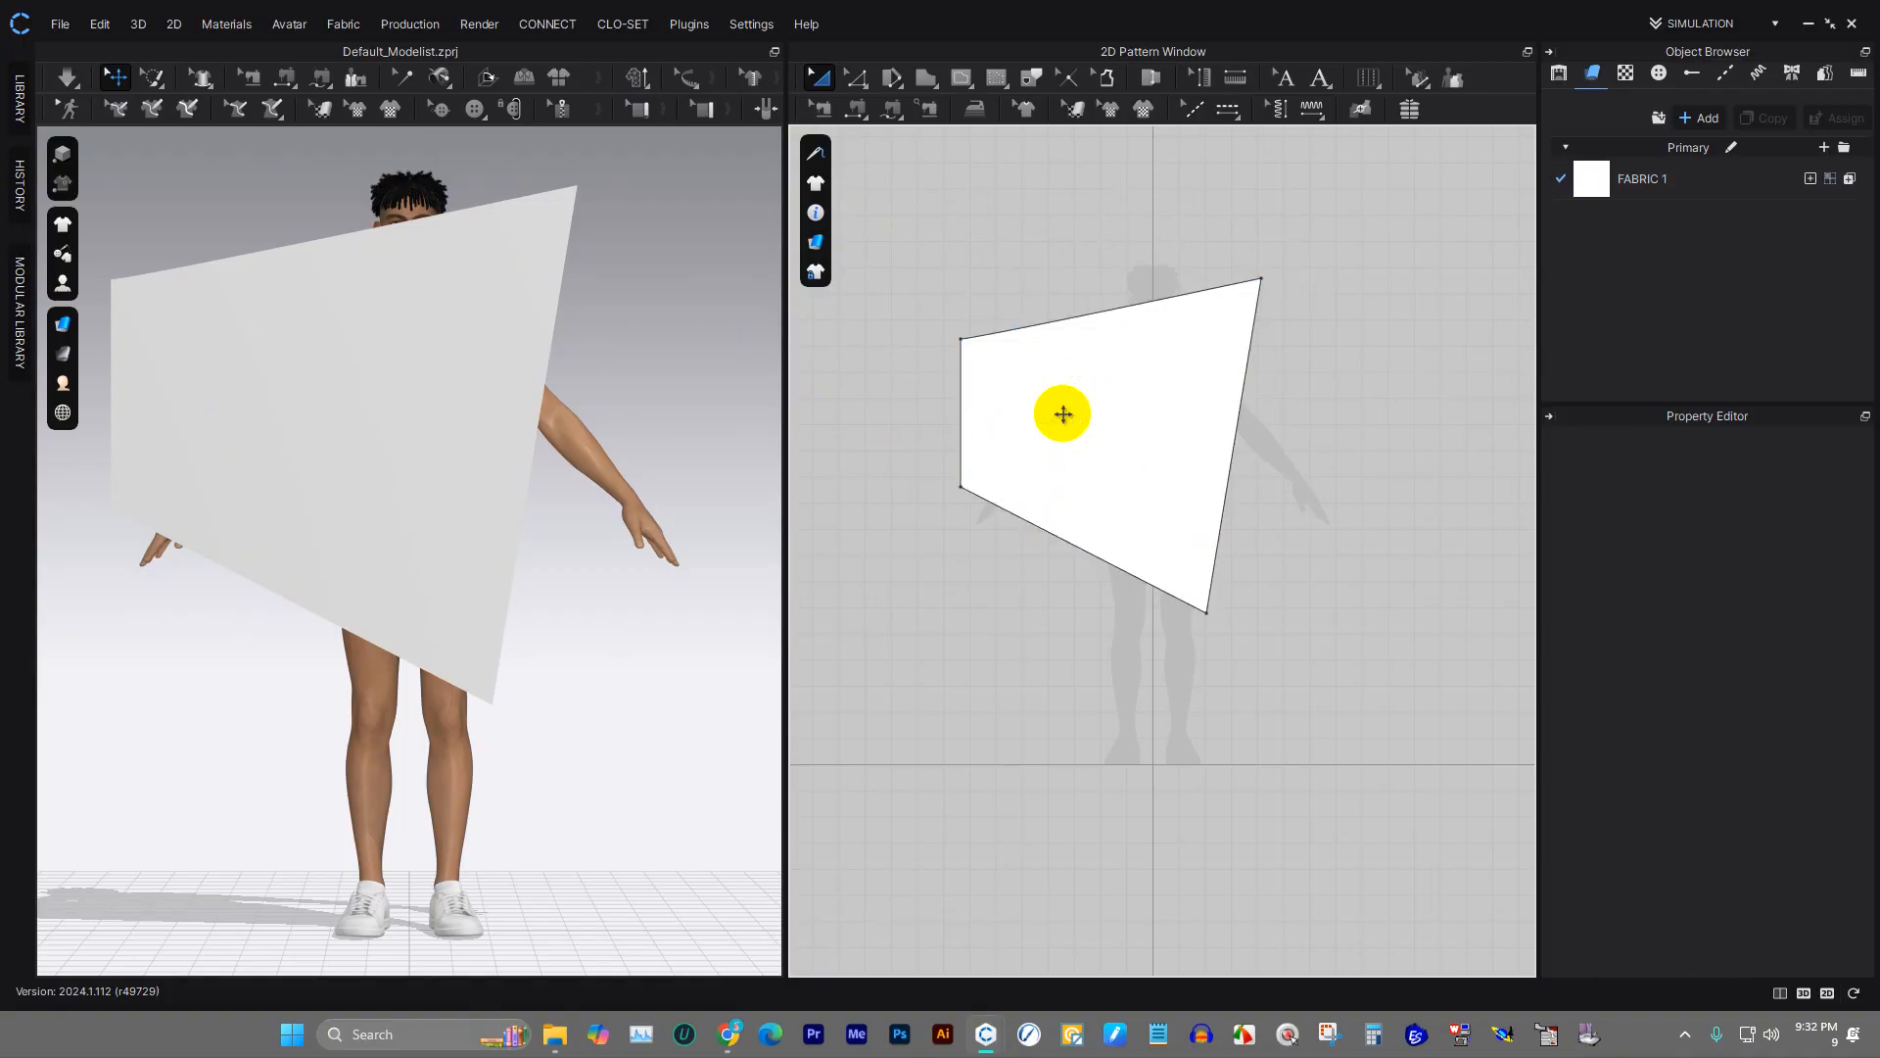
- Draw another small four-sided polygon inside the large pattern, with a perimeter of about 125 cm, and deselect it
{"action": "left_click", "coordinate": [924, 89]}
{"action": "left_click", "coordinate": [1062, 389]}
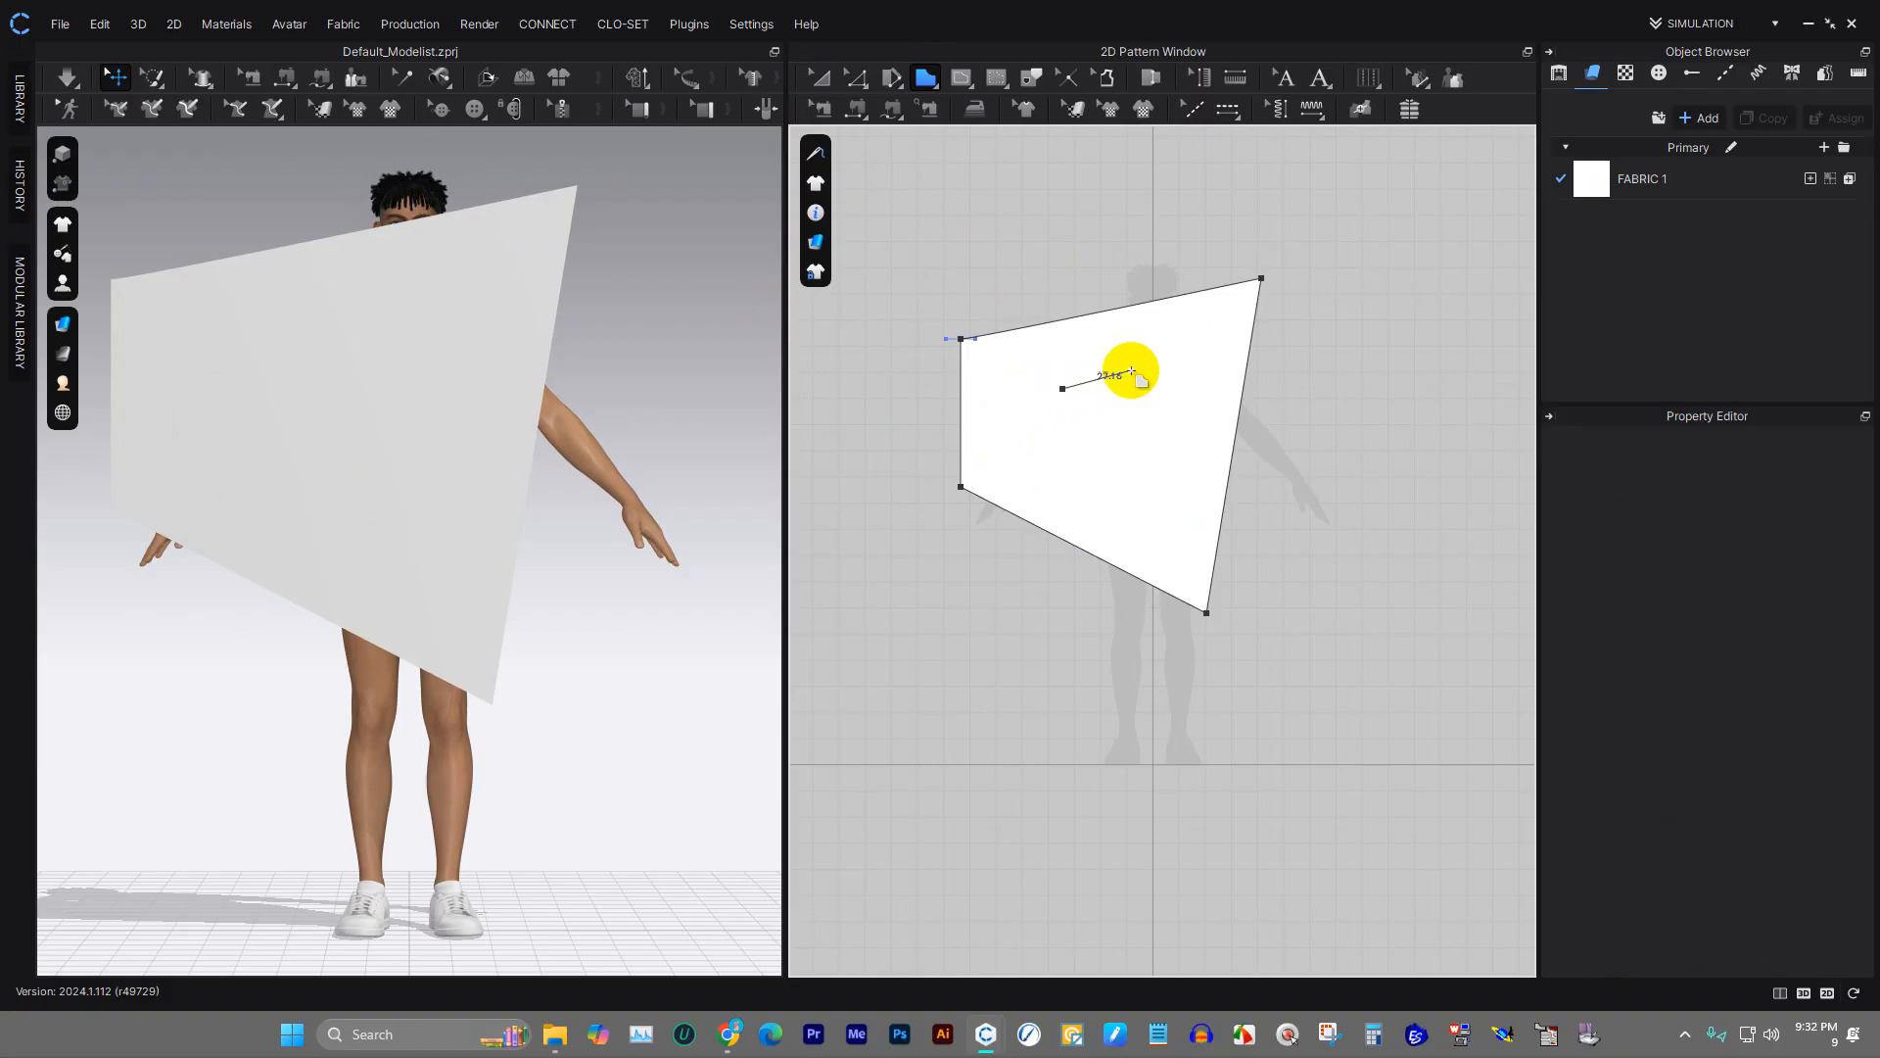
{"action": "left_click", "coordinate": [1131, 370]}
{"action": "left_click", "coordinate": [1112, 486]}
{"action": "left_click", "coordinate": [1063, 479]}
{"action": "left_click", "coordinate": [1062, 389]}
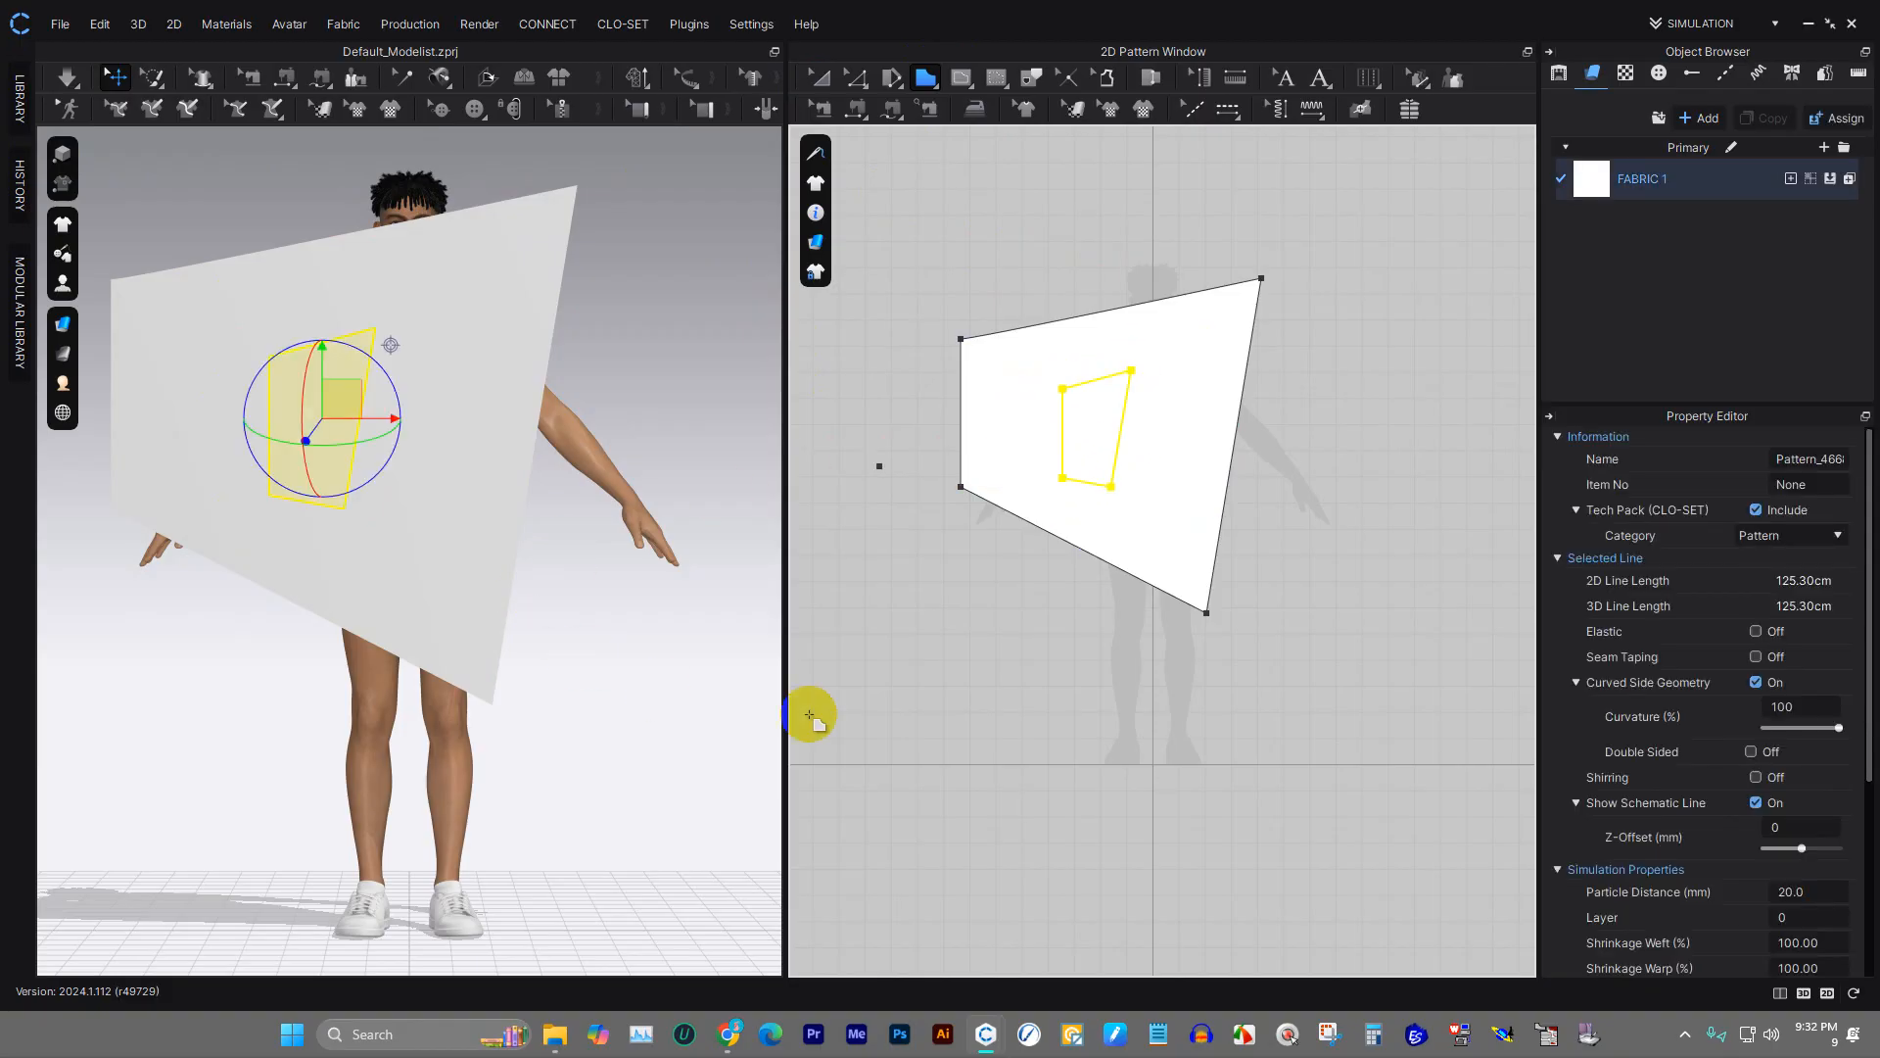
{"action": "left_click", "coordinate": [819, 77]}
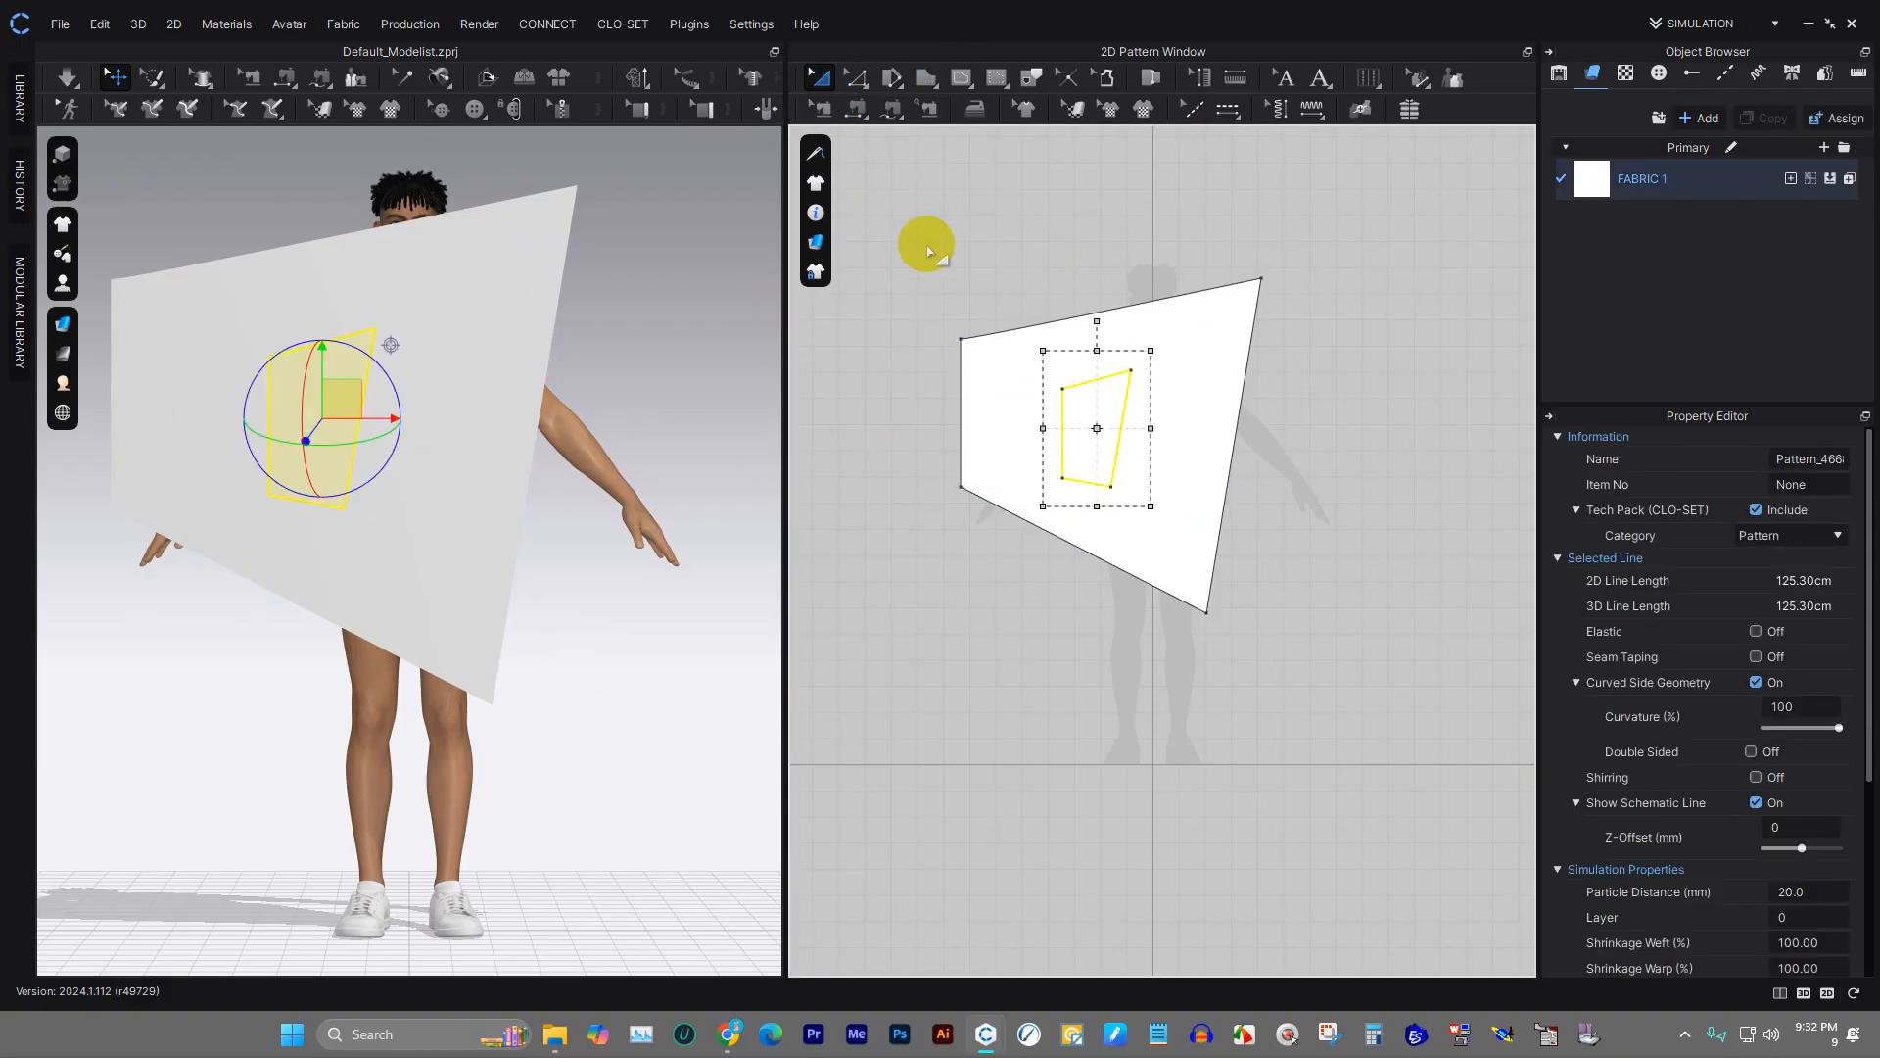
{"action": "left_click", "coordinate": [989, 248]}
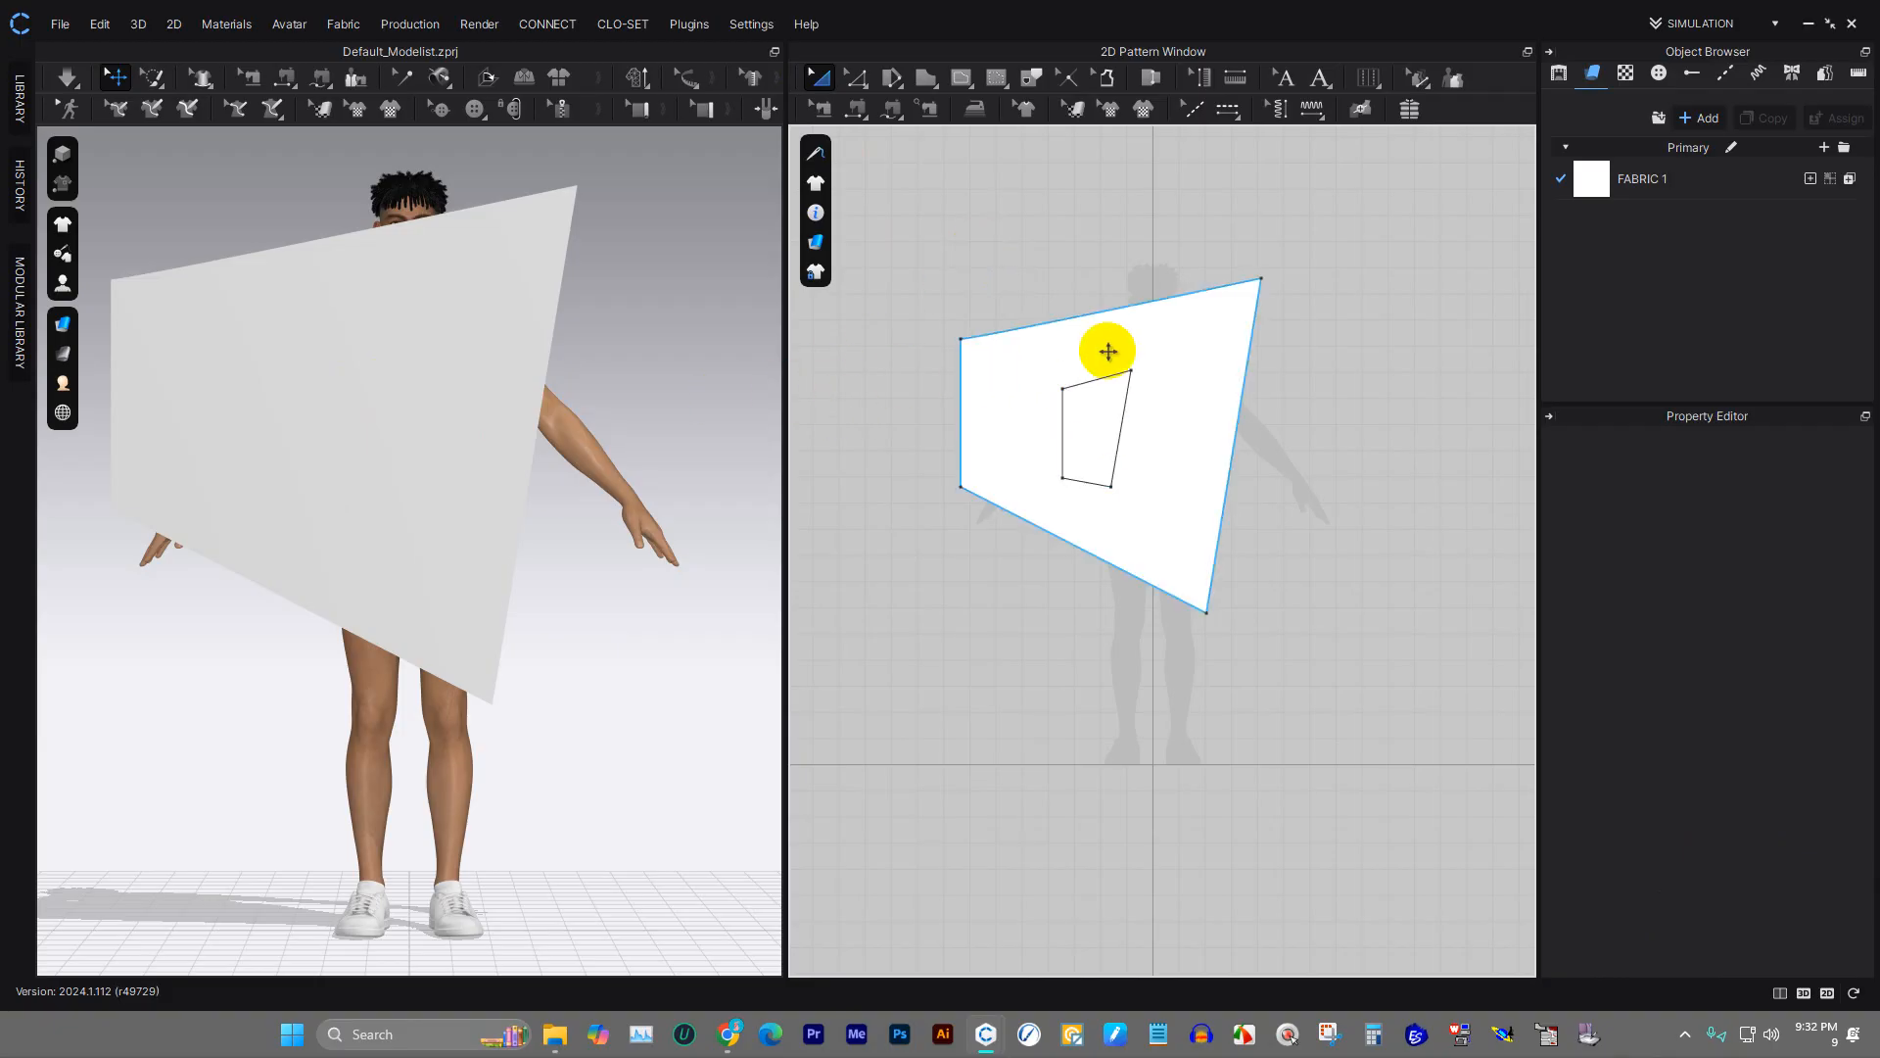
- Try moving the large polygon away from the small one, select each piece, and undo the move
{"action": "left_click_drag", "start_coordinate": [1038, 353], "coordinate": [1253, 336]}
{"action": "left_click", "coordinate": [1102, 402]}
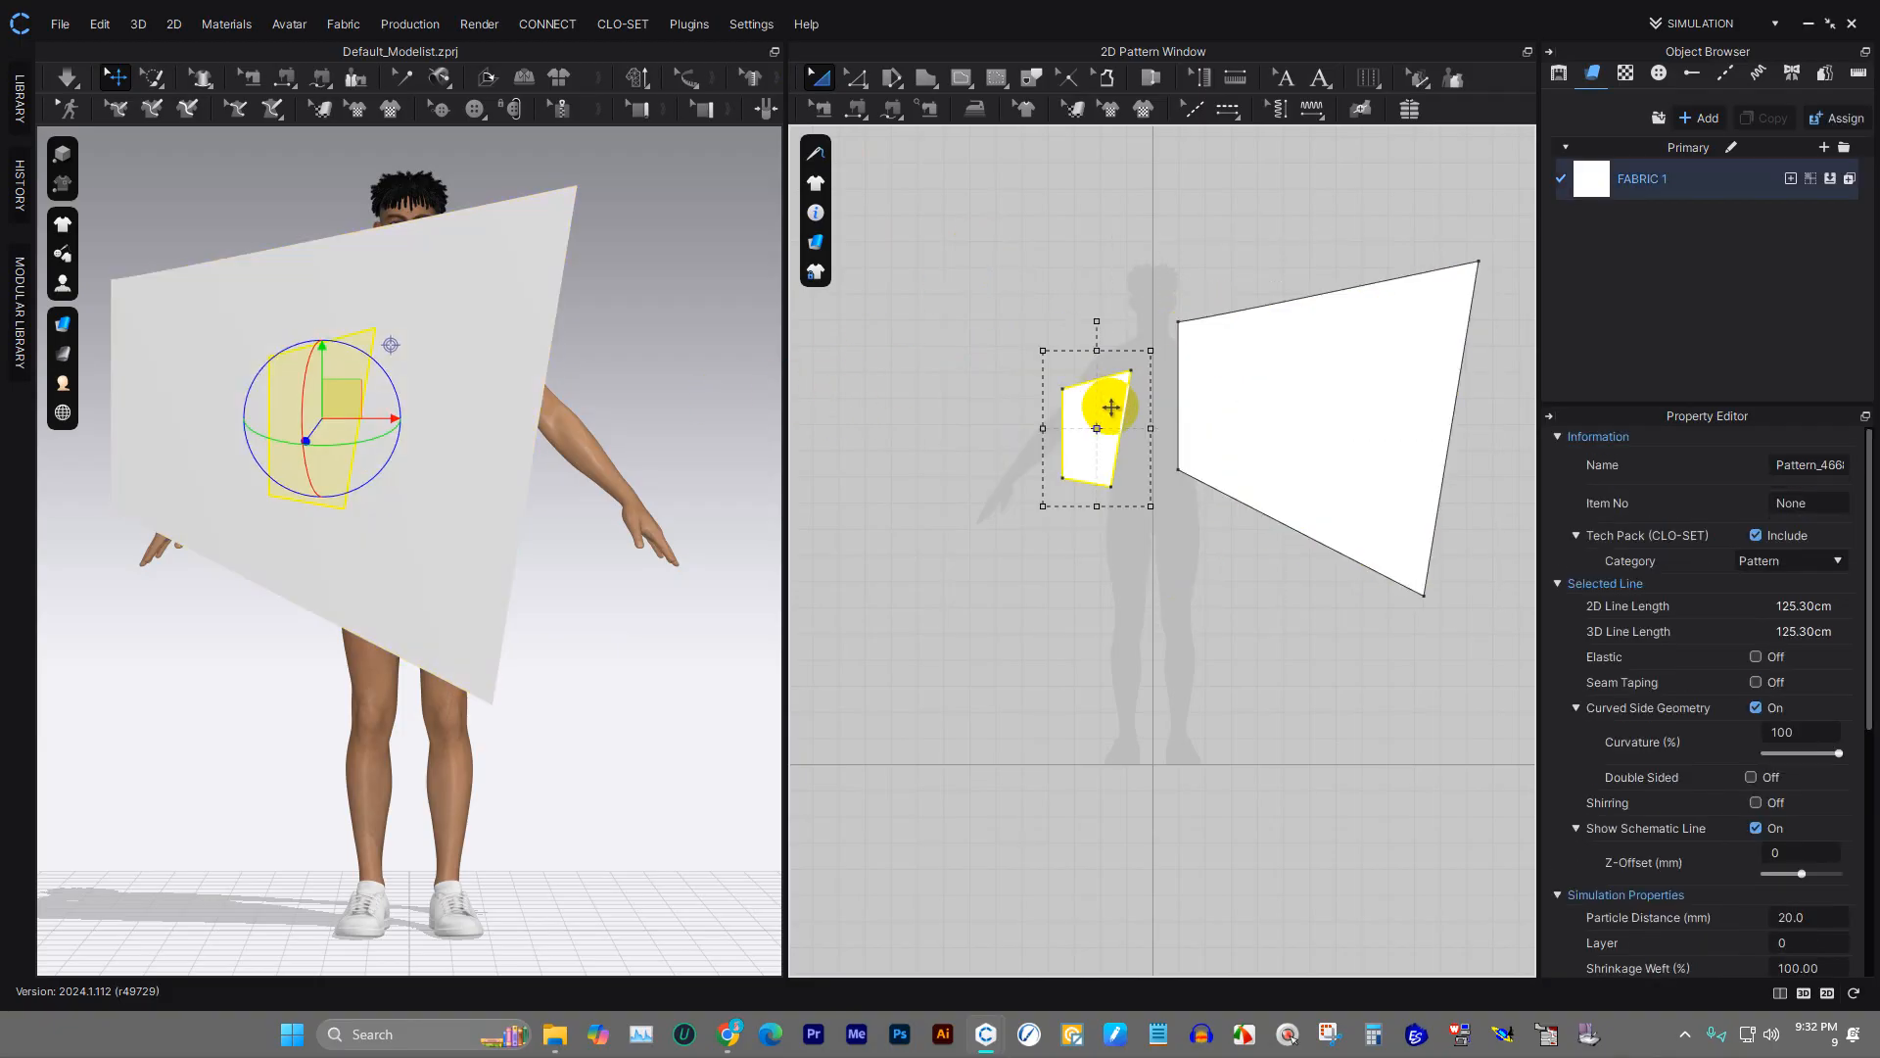
{"action": "left_click", "coordinate": [1275, 411]}
{"action": "key", "text": "ctrl+z"}
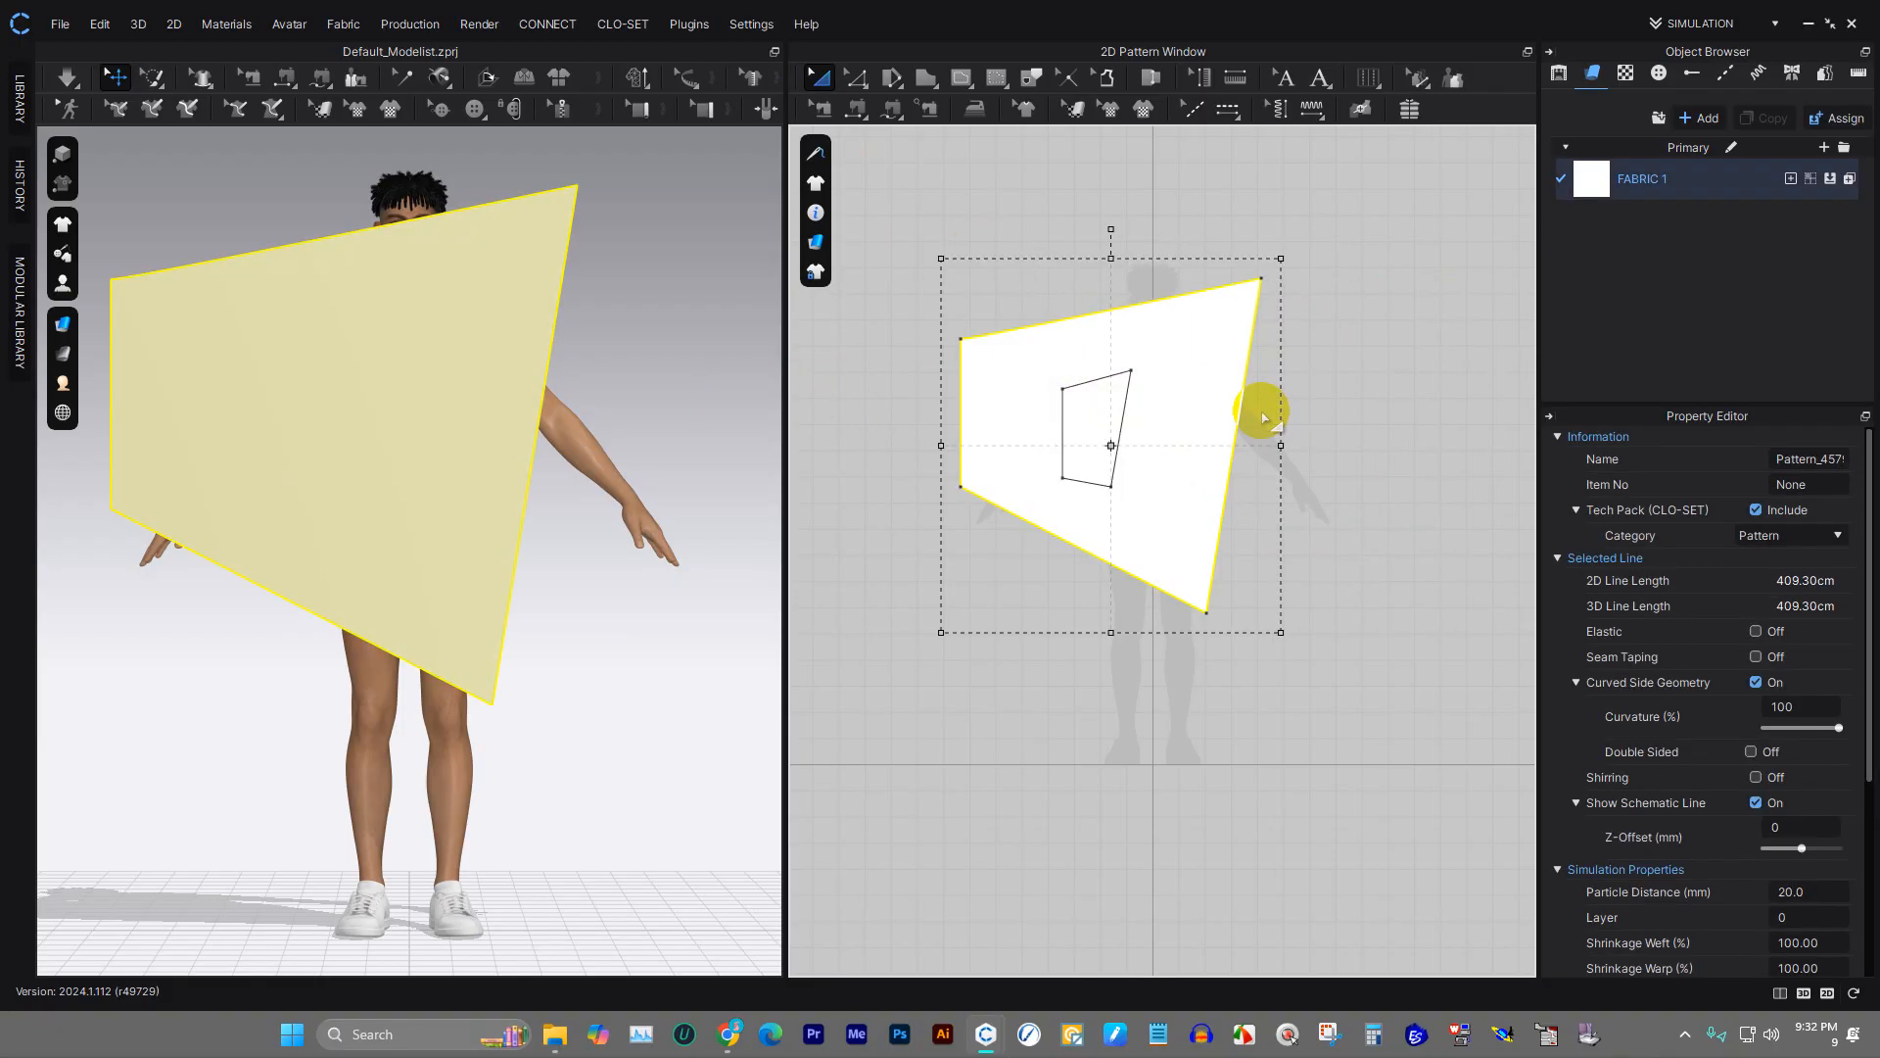
{"action": "left_click", "coordinate": [1337, 299]}
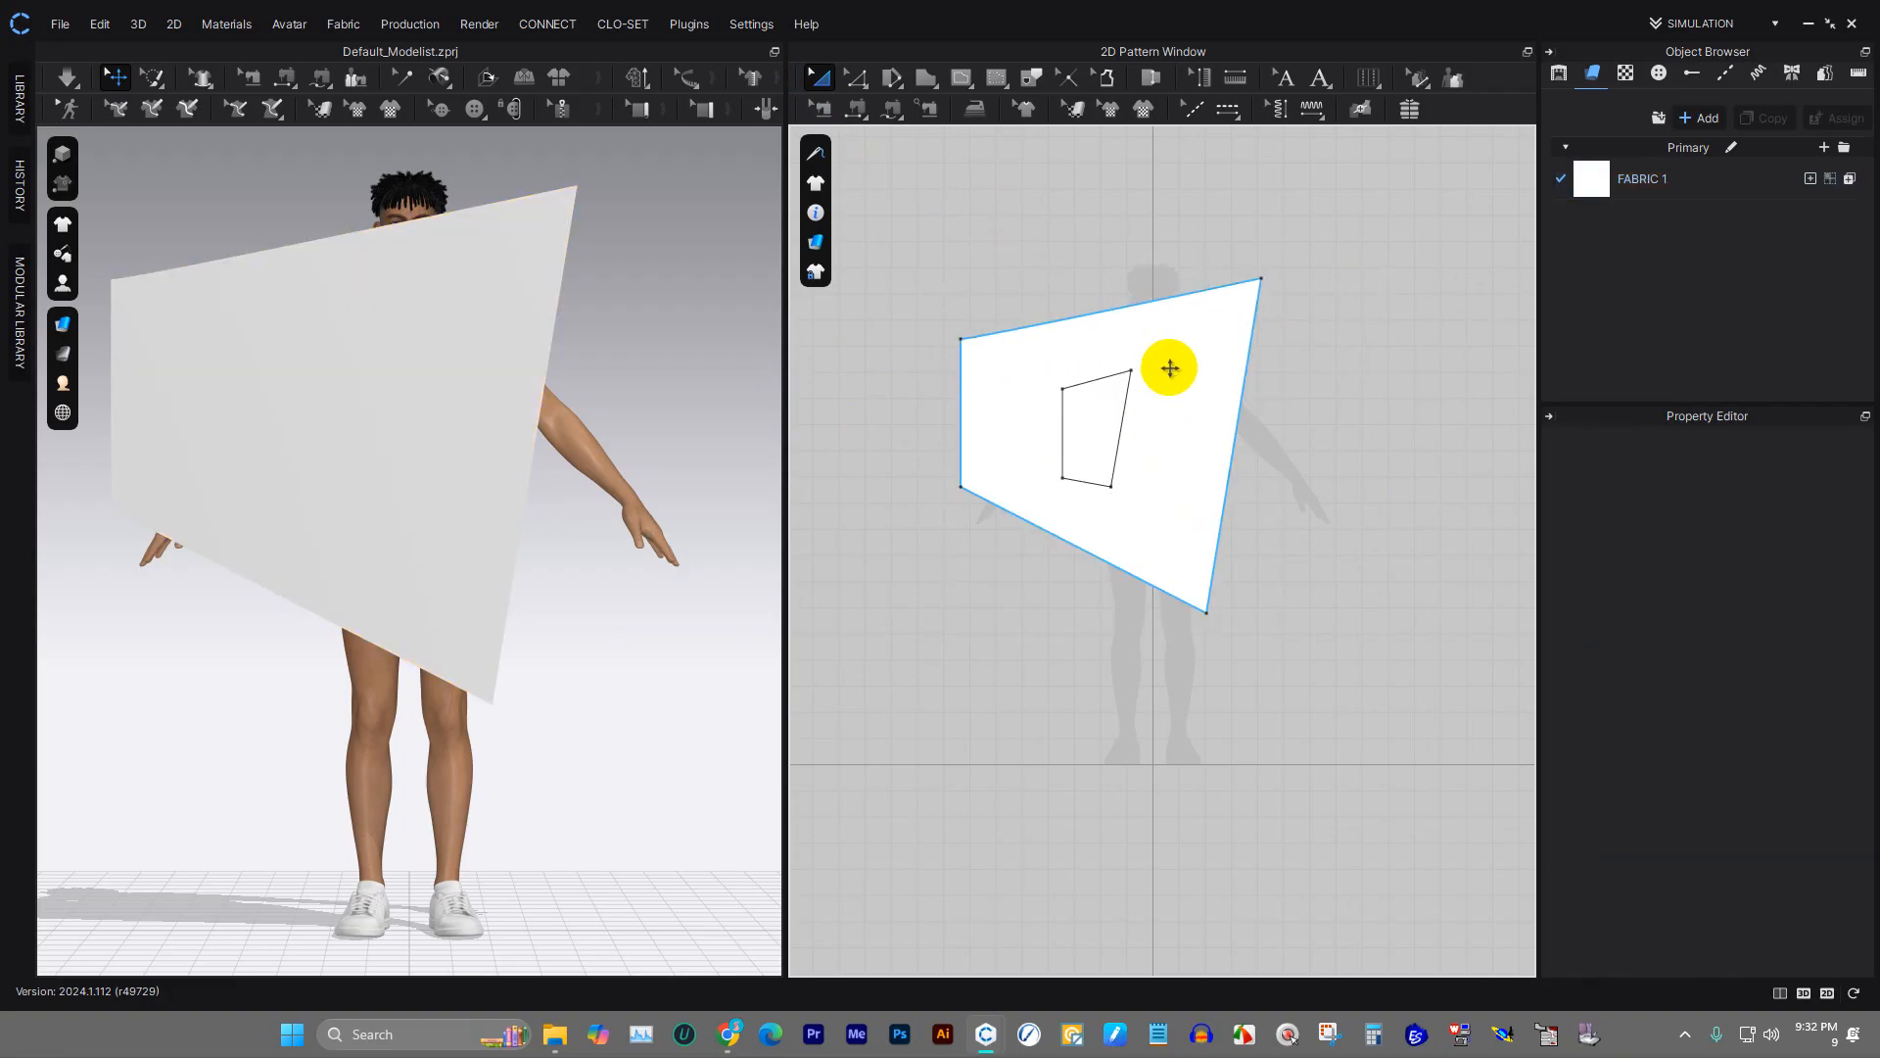
- Delete both the large and the small polygon patterns from the 2D pattern window
{"action": "left_click_drag", "start_coordinate": [898, 215], "coordinate": [1309, 660]}
{"action": "key", "text": "Delete"}
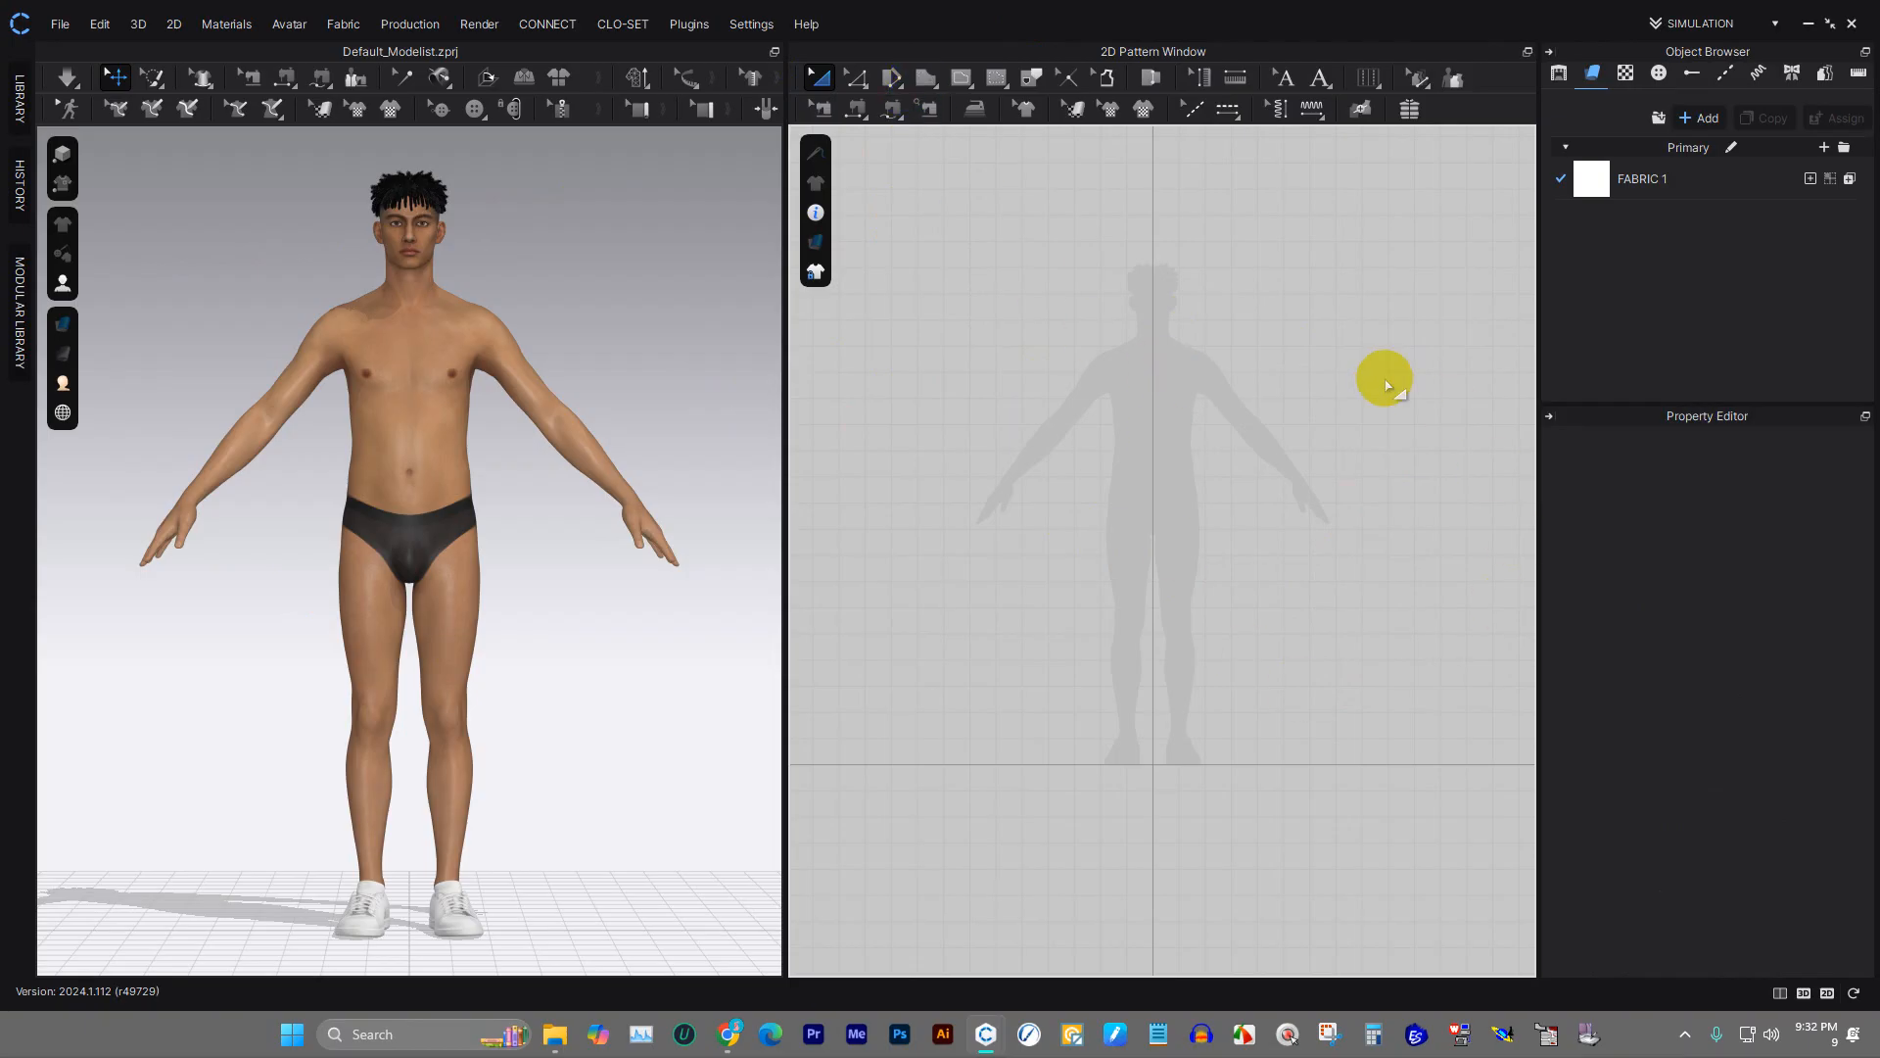
- Draw a large rectangle pattern over the avatar silhouette with a perimeter of about 788 cm
{"action": "left_click", "coordinate": [981, 111]}
{"action": "left_click", "coordinate": [966, 79]}
{"action": "left_click", "coordinate": [722, 106]}
{"action": "left_click", "coordinate": [915, 94]}
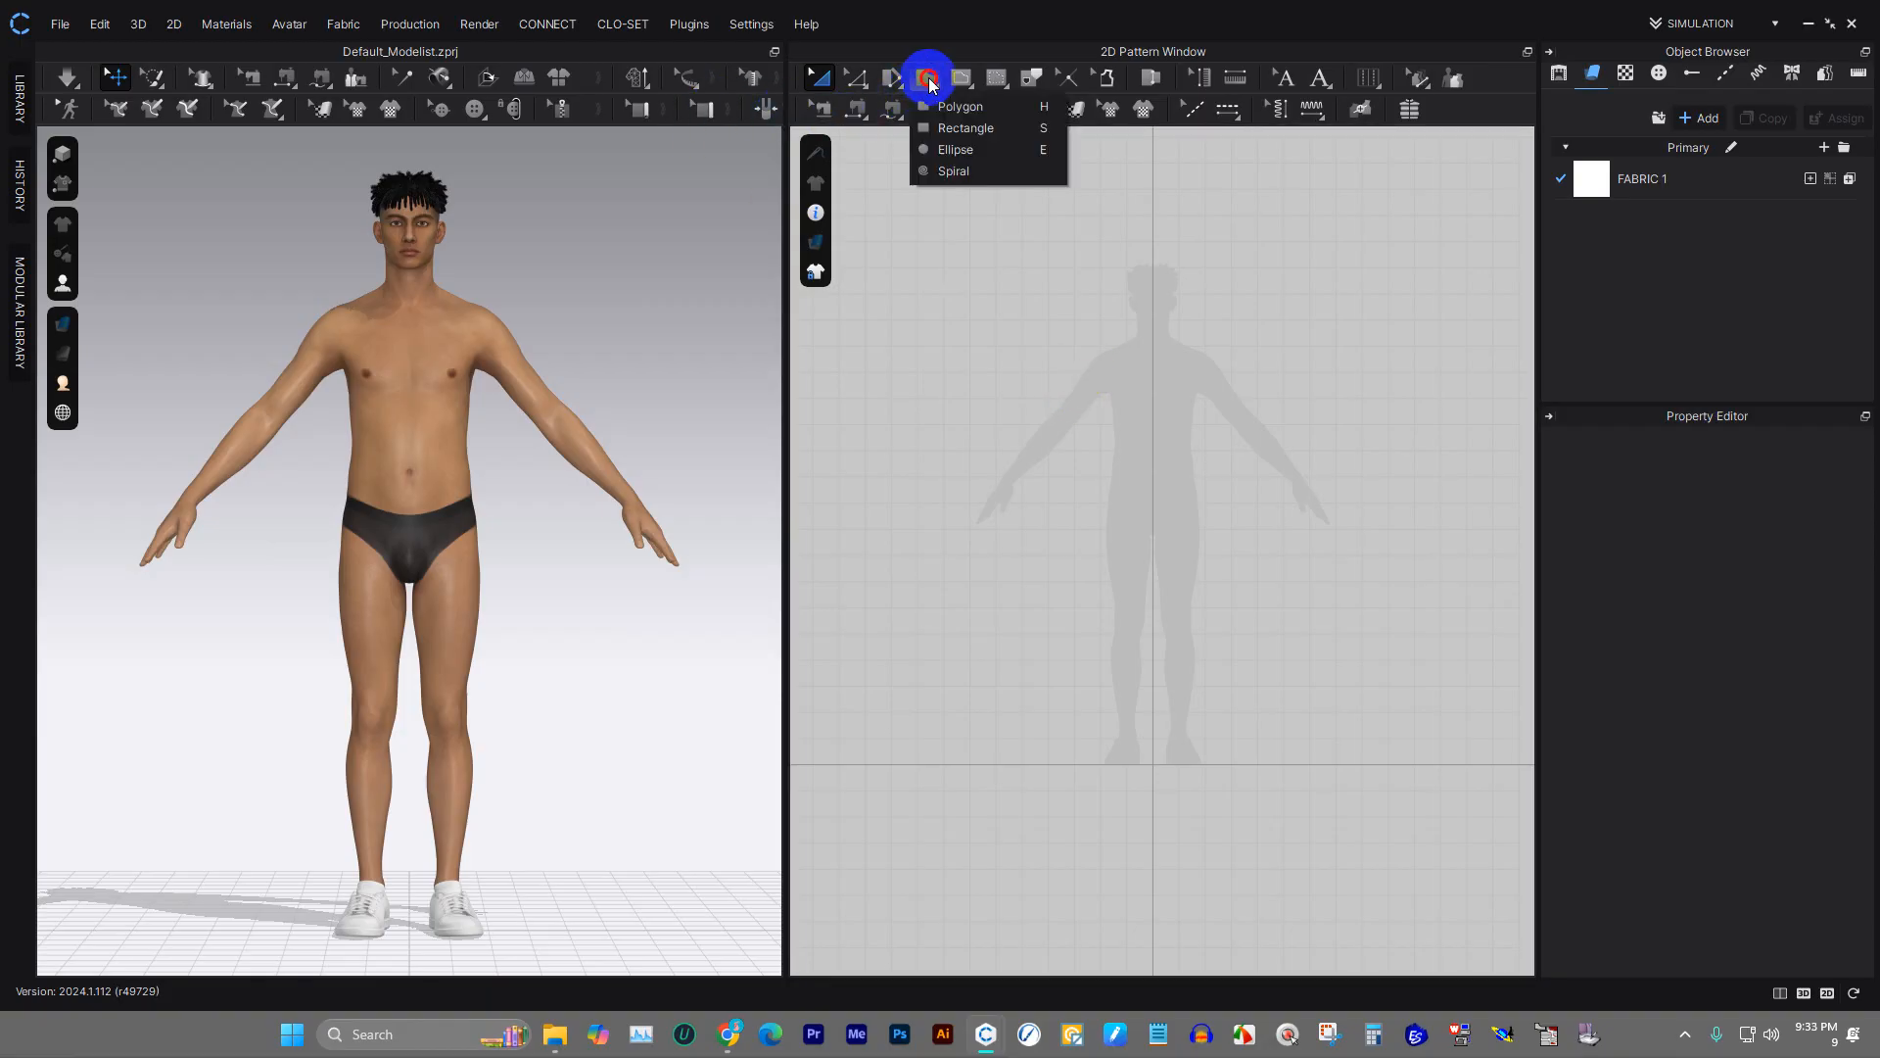
{"action": "left_click", "coordinate": [954, 127]}
{"action": "left_click_drag", "start_coordinate": [1017, 240], "coordinate": [1446, 841]}
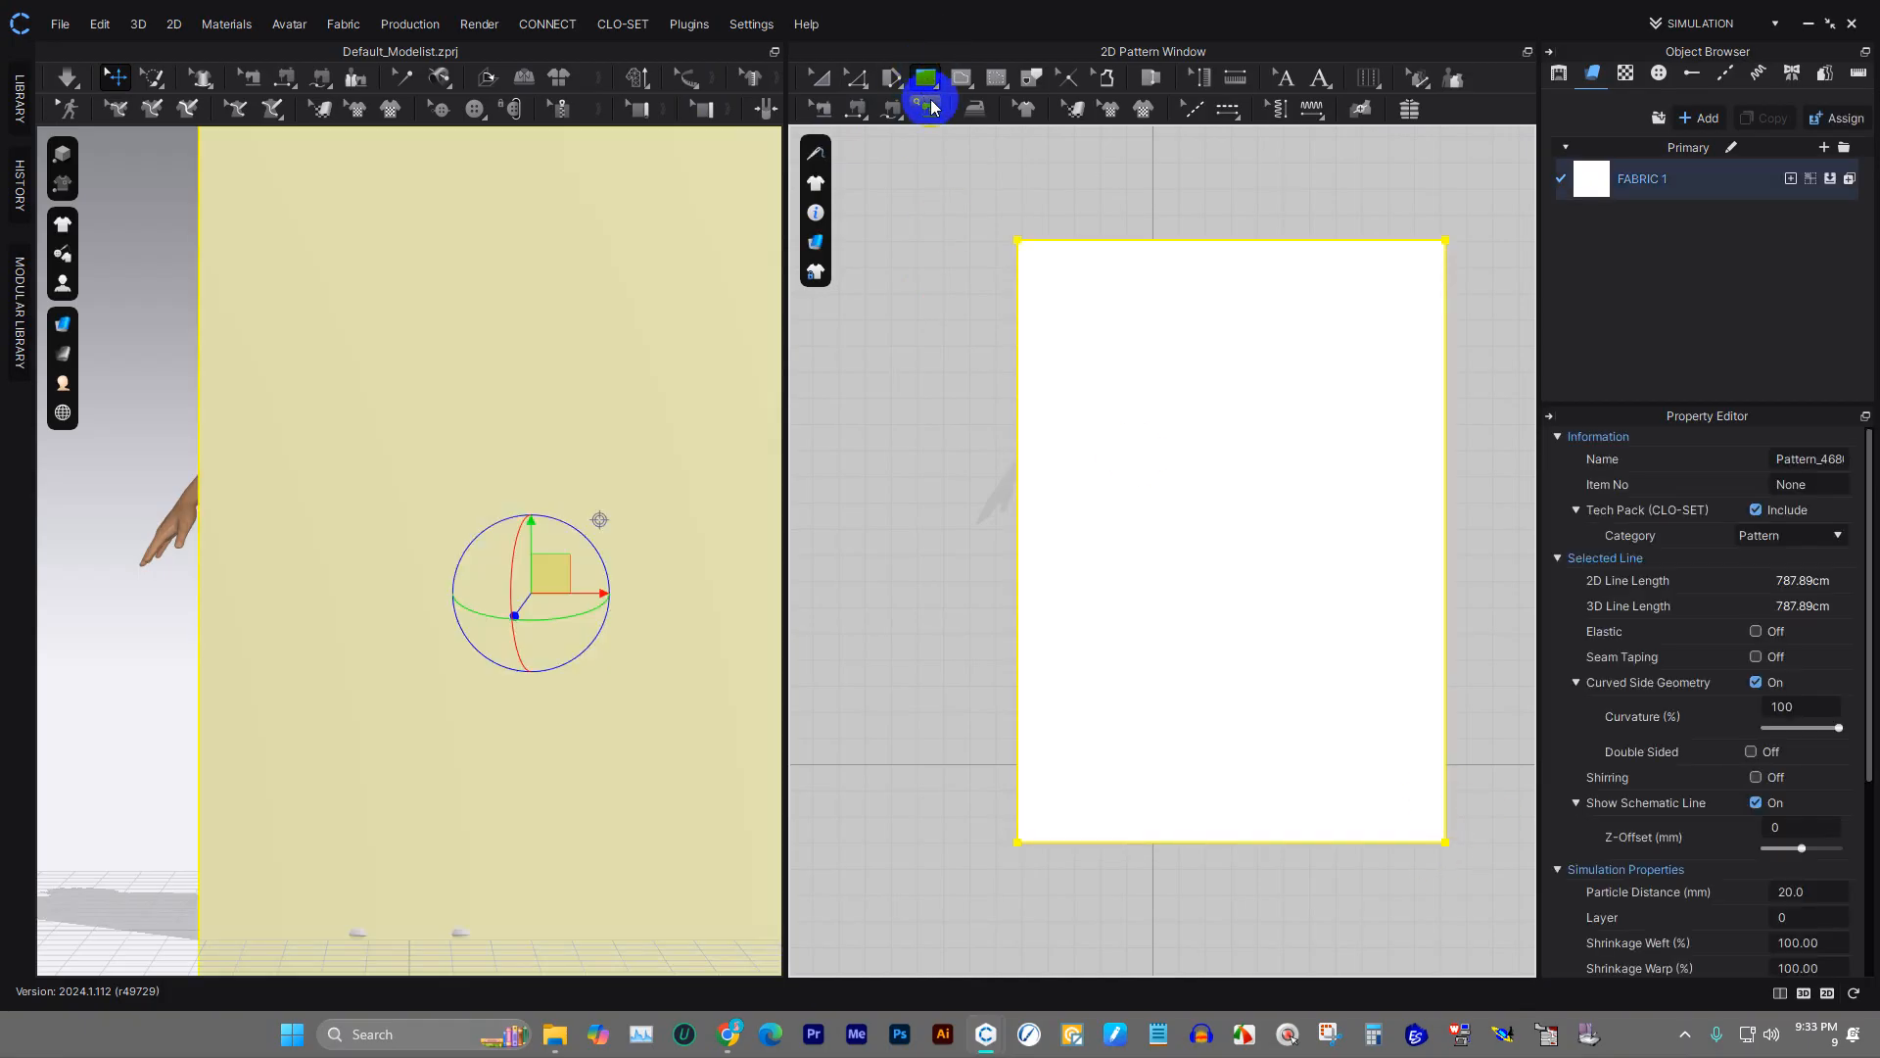
- Draw an internal rectangle in the upper part of the large rectangle pattern, with a perimeter of about 193 cm
{"action": "left_click", "coordinate": [987, 80]}
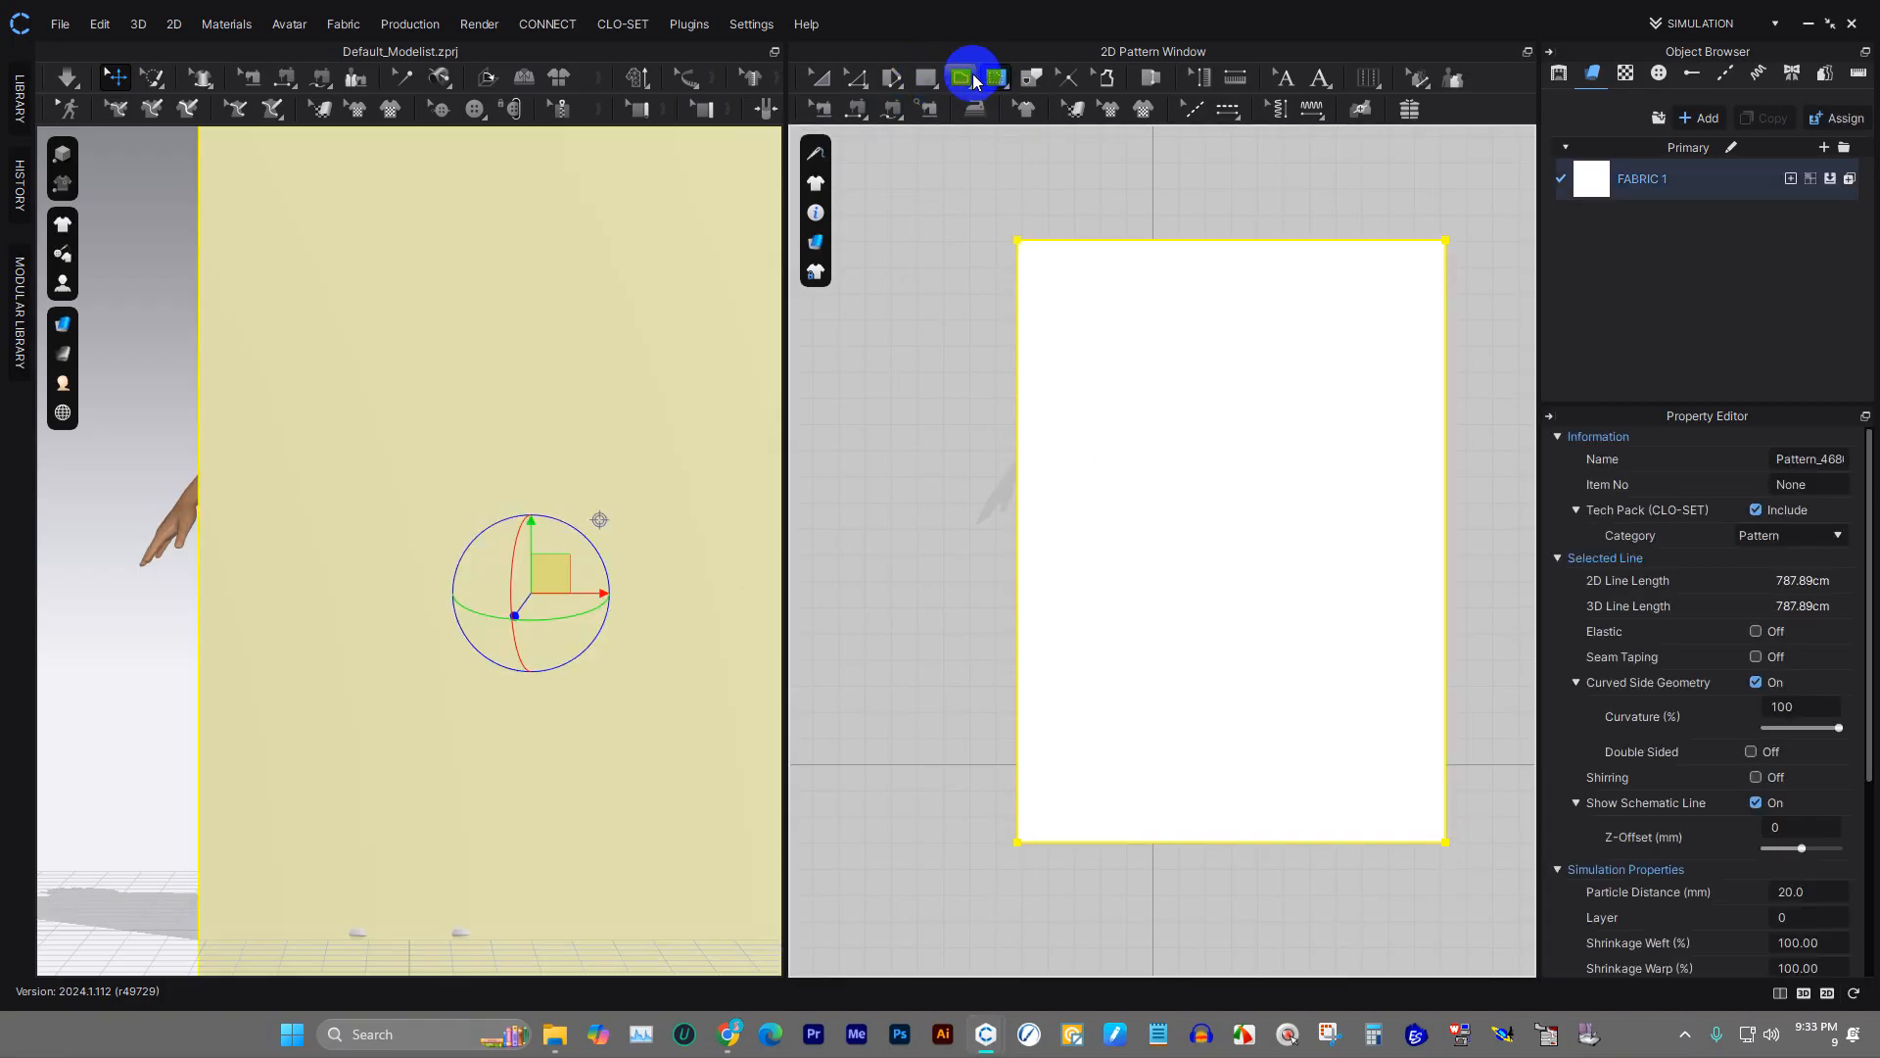
{"action": "left_click", "coordinate": [931, 102]}
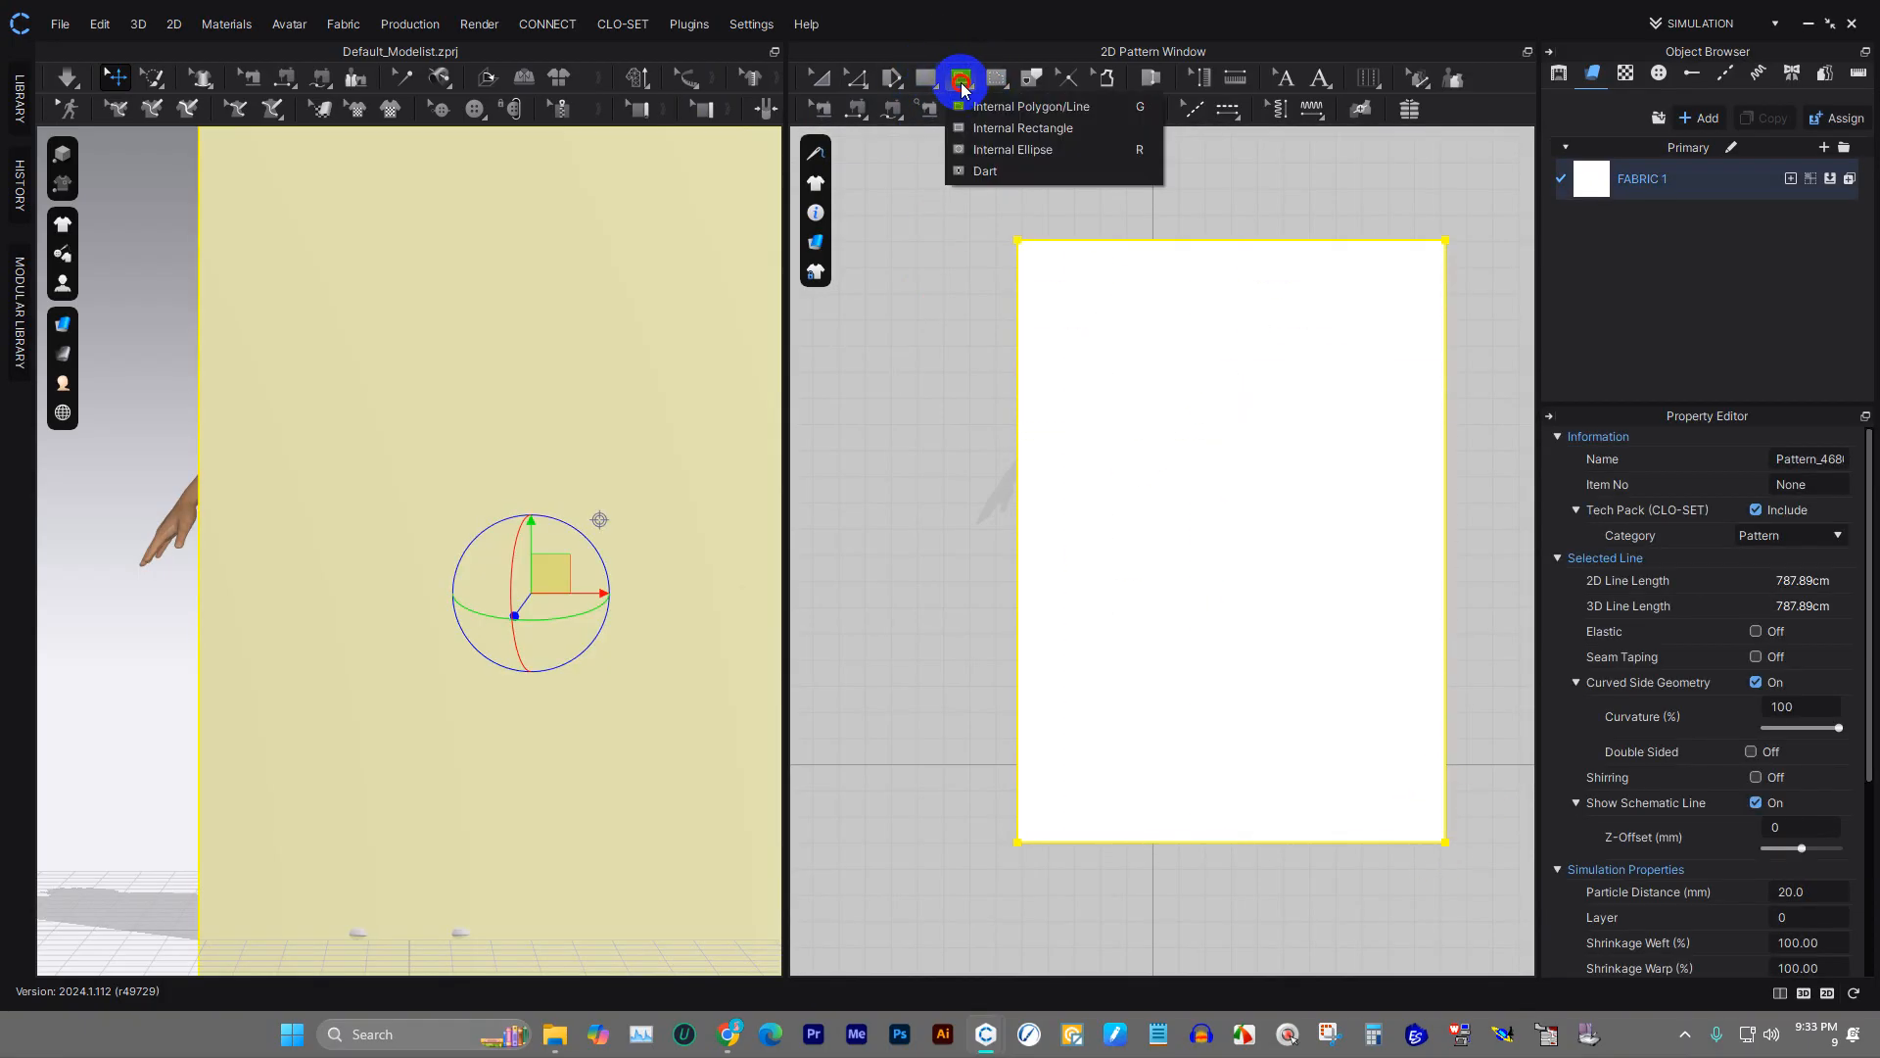
{"action": "left_click", "coordinate": [1009, 126]}
{"action": "left_click_drag", "start_coordinate": [1153, 421], "coordinate": [1260, 470]}
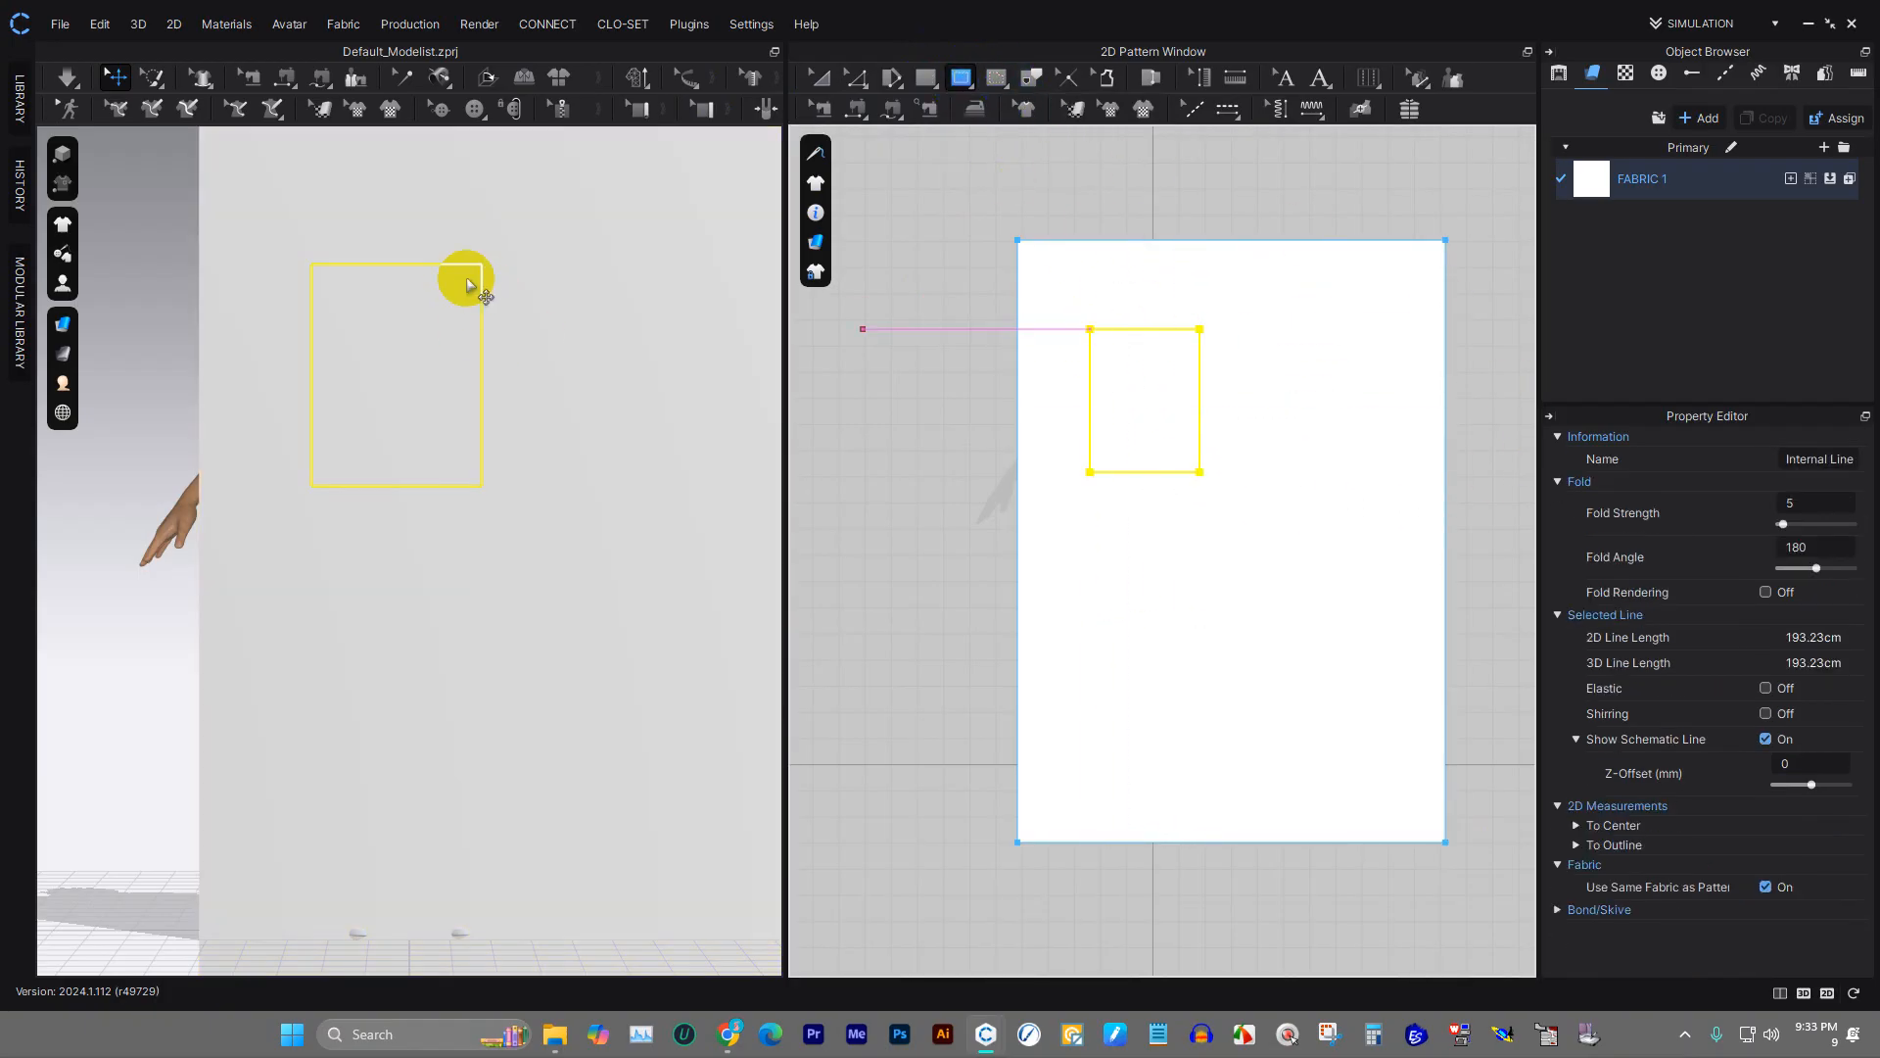
- Draw a baseline rectangle beside the internal rectangle on the pattern, with a perimeter of about 252 cm
{"action": "left_click", "coordinate": [987, 87]}
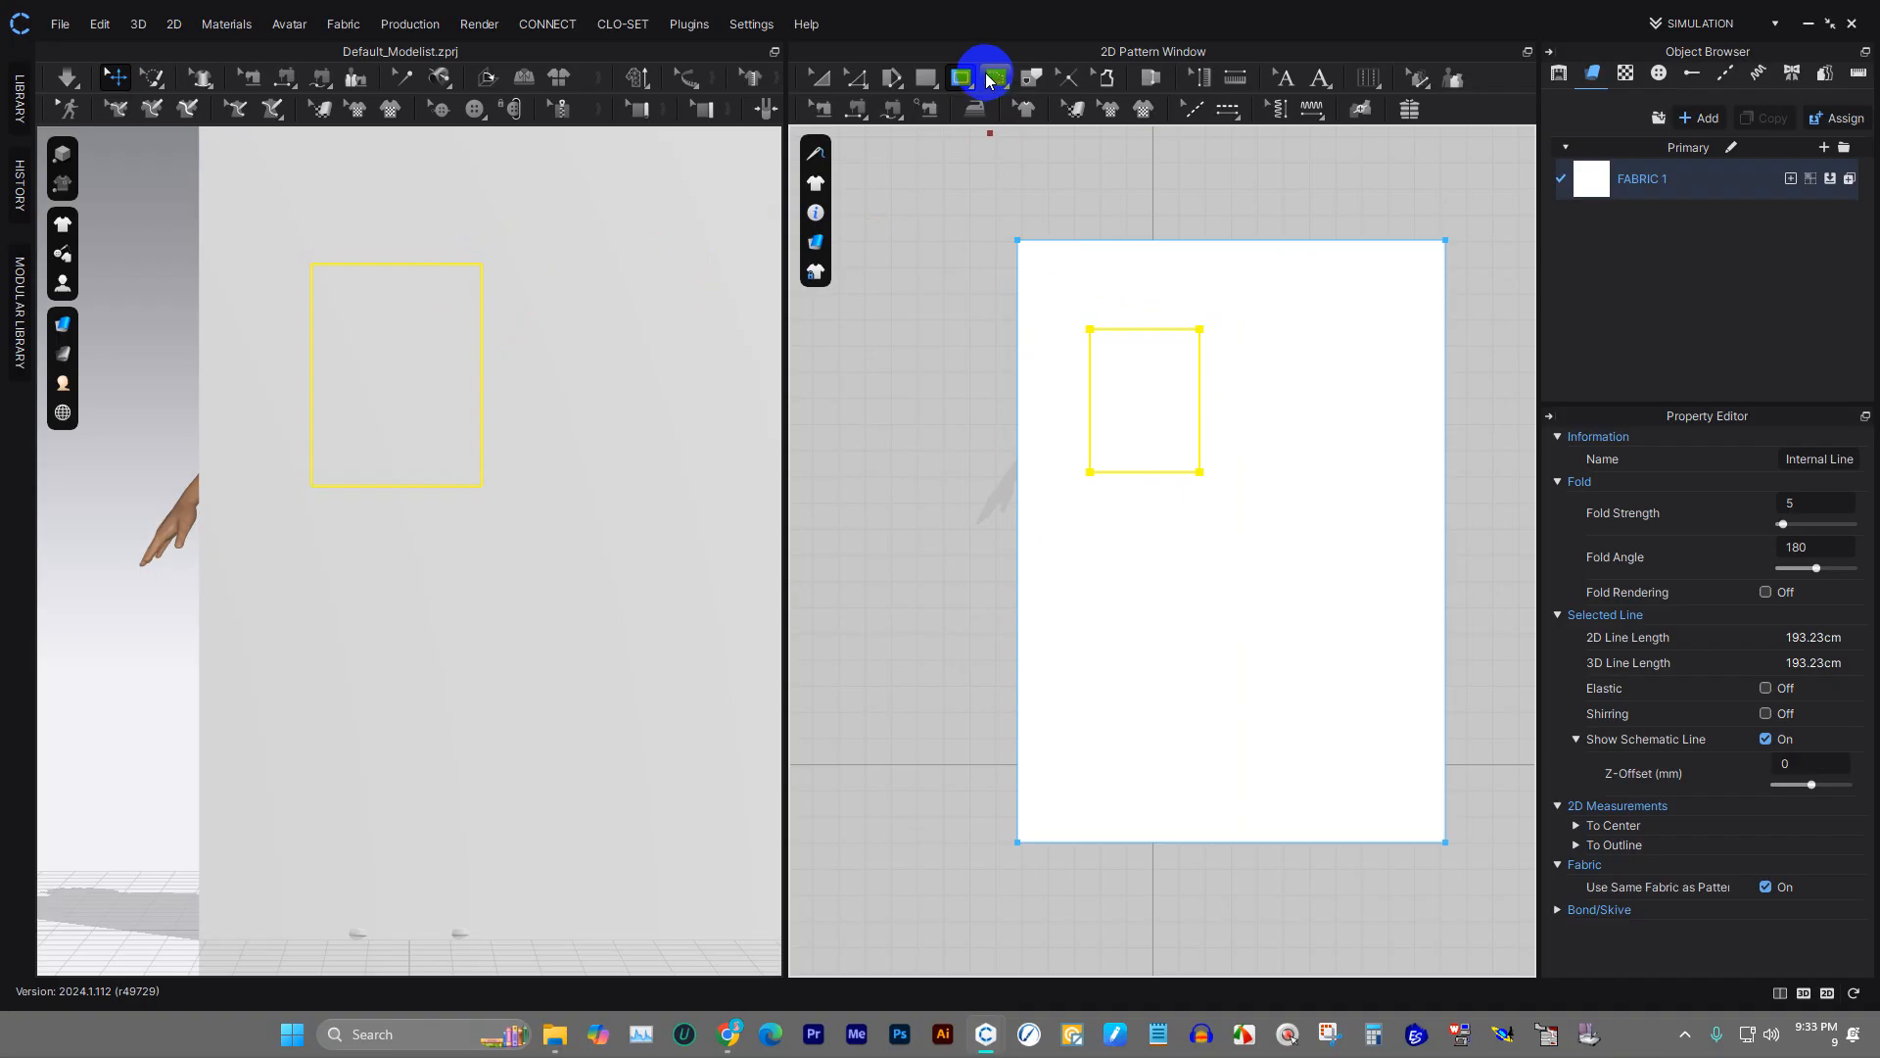
{"action": "left_click", "coordinate": [1055, 110]}
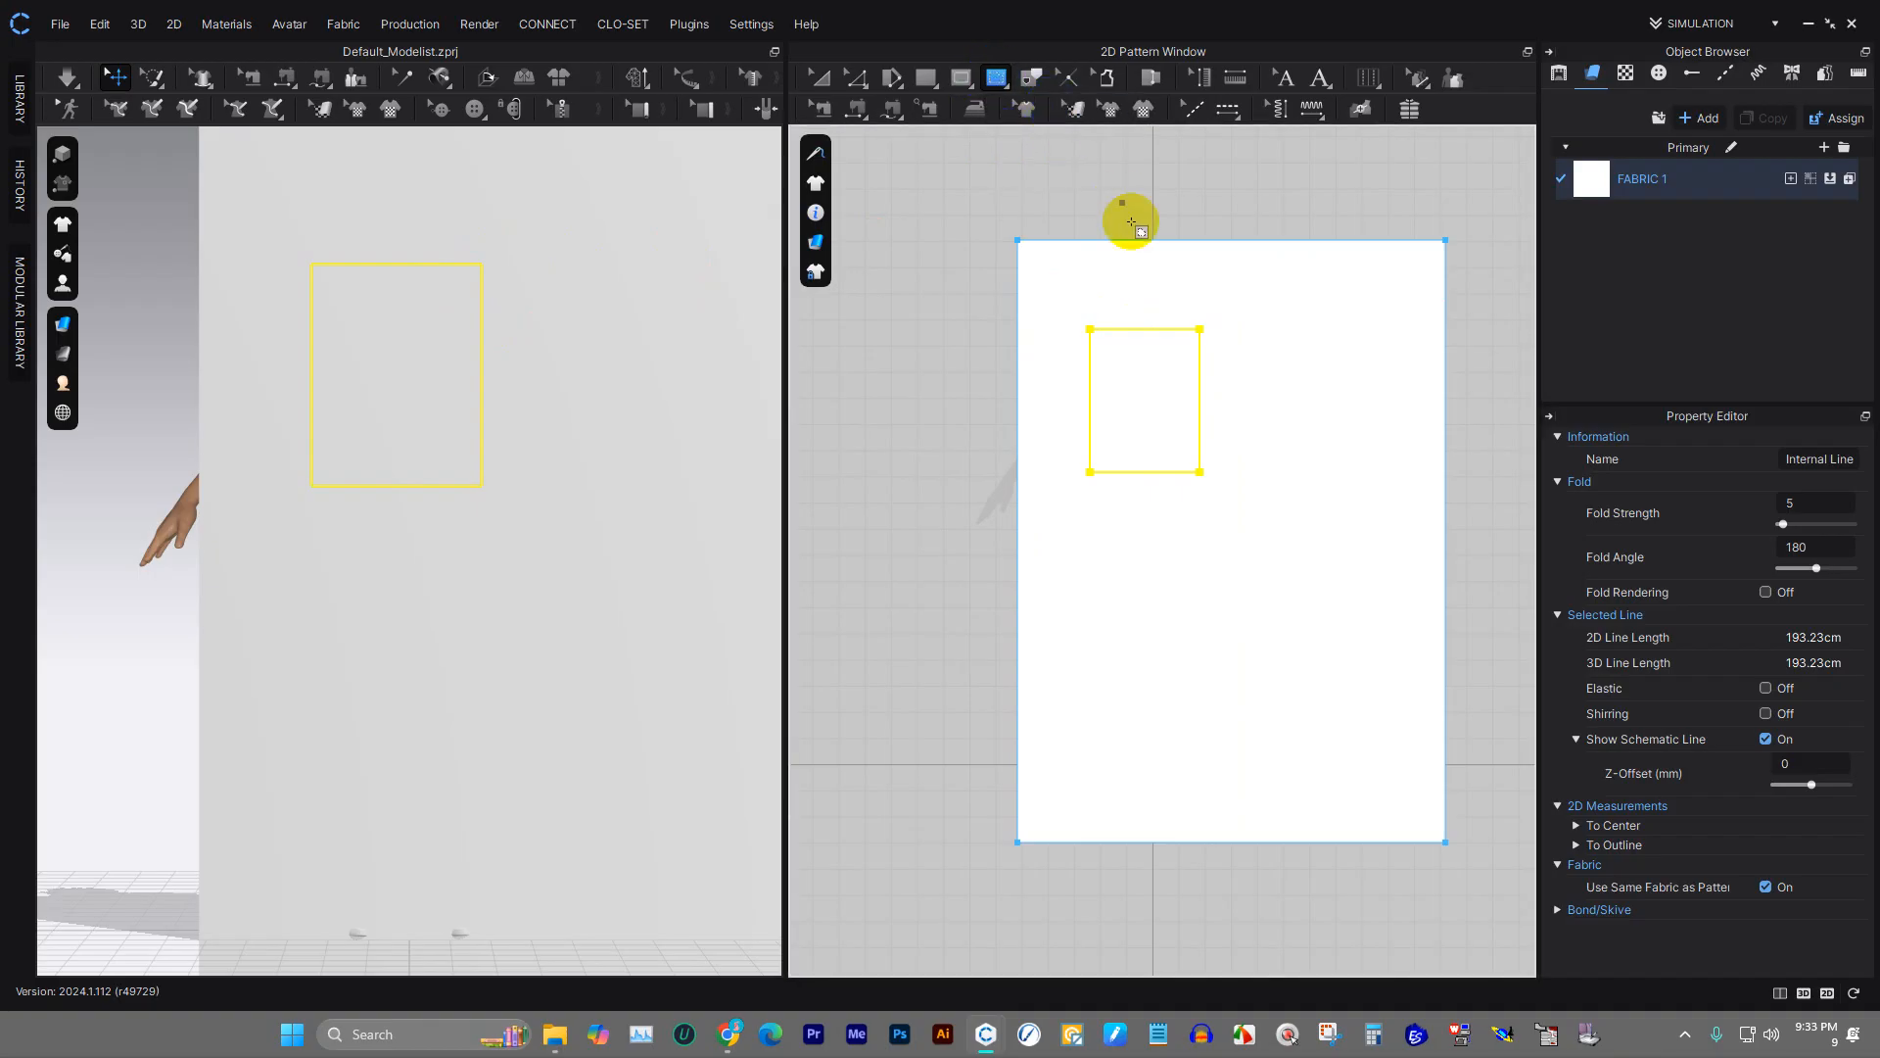
{"action": "left_click", "coordinate": [1007, 73]}
{"action": "left_click", "coordinate": [999, 147]}
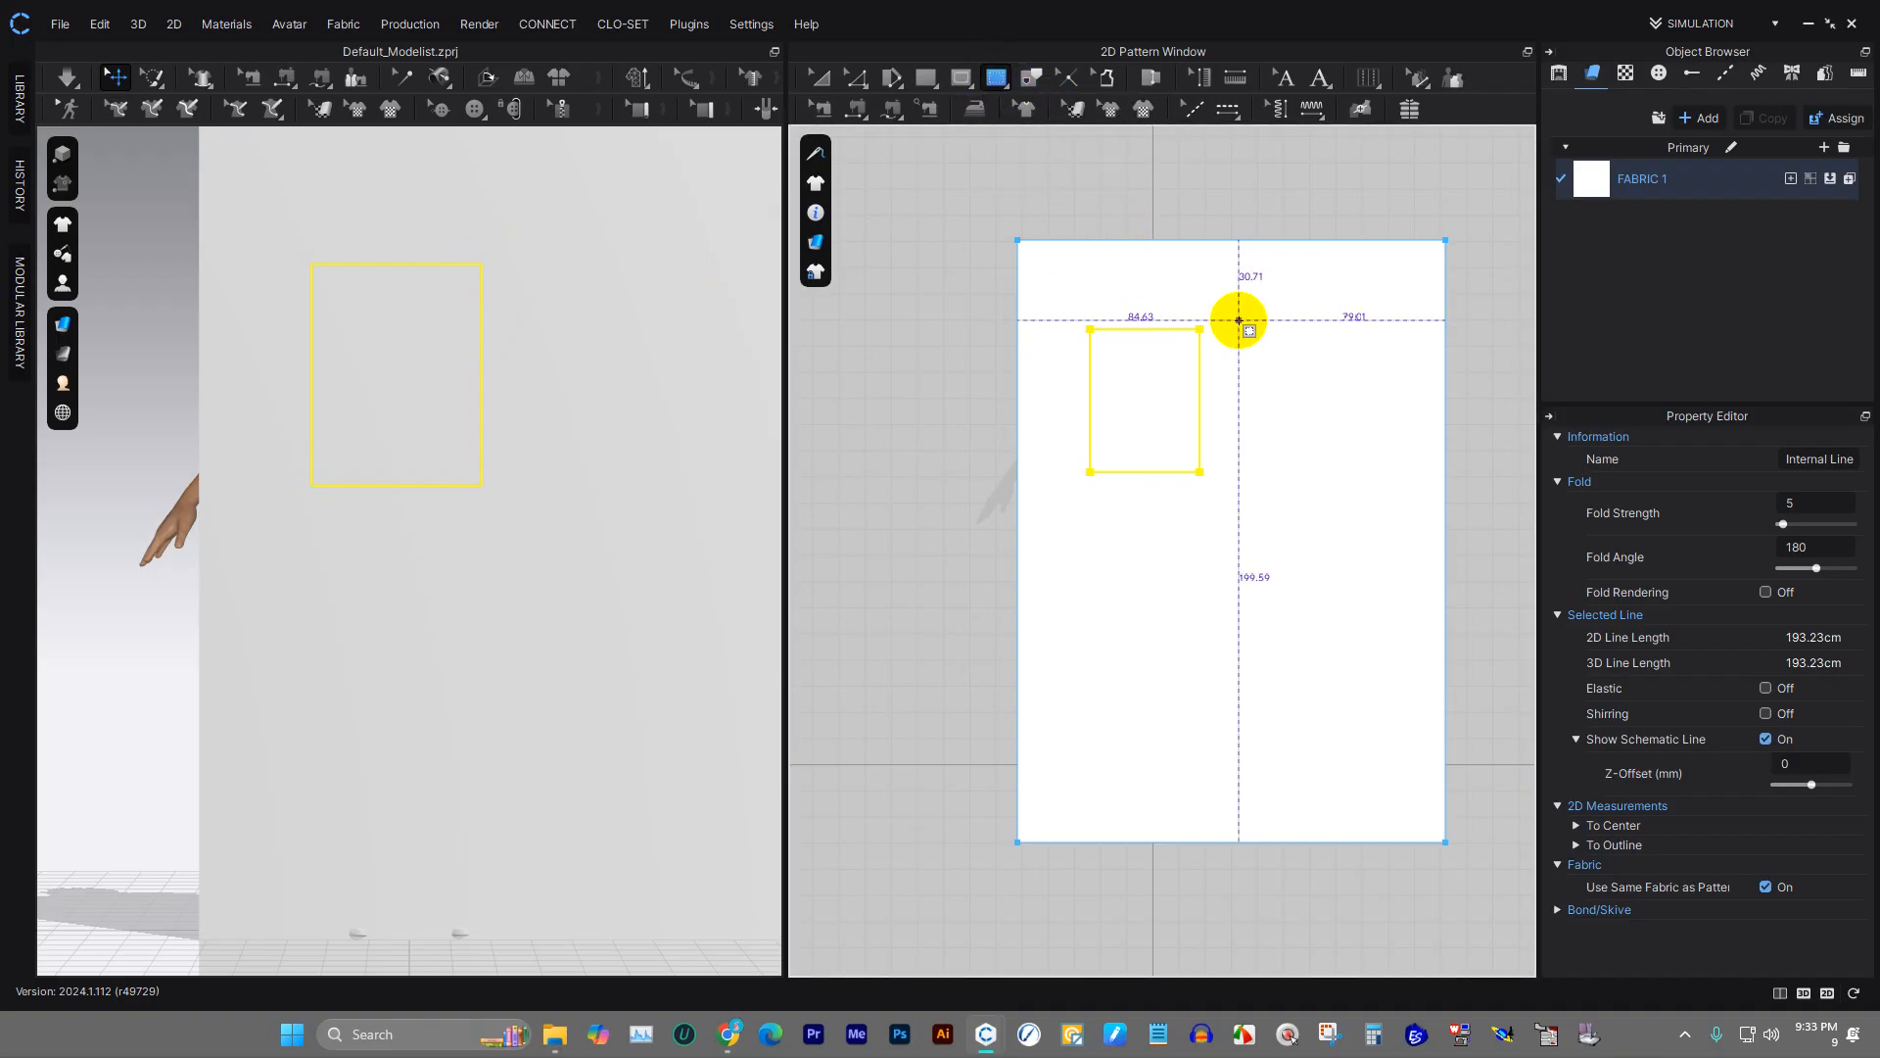
{"action": "left_click_drag", "start_coordinate": [1239, 320], "coordinate": [1351, 528]}
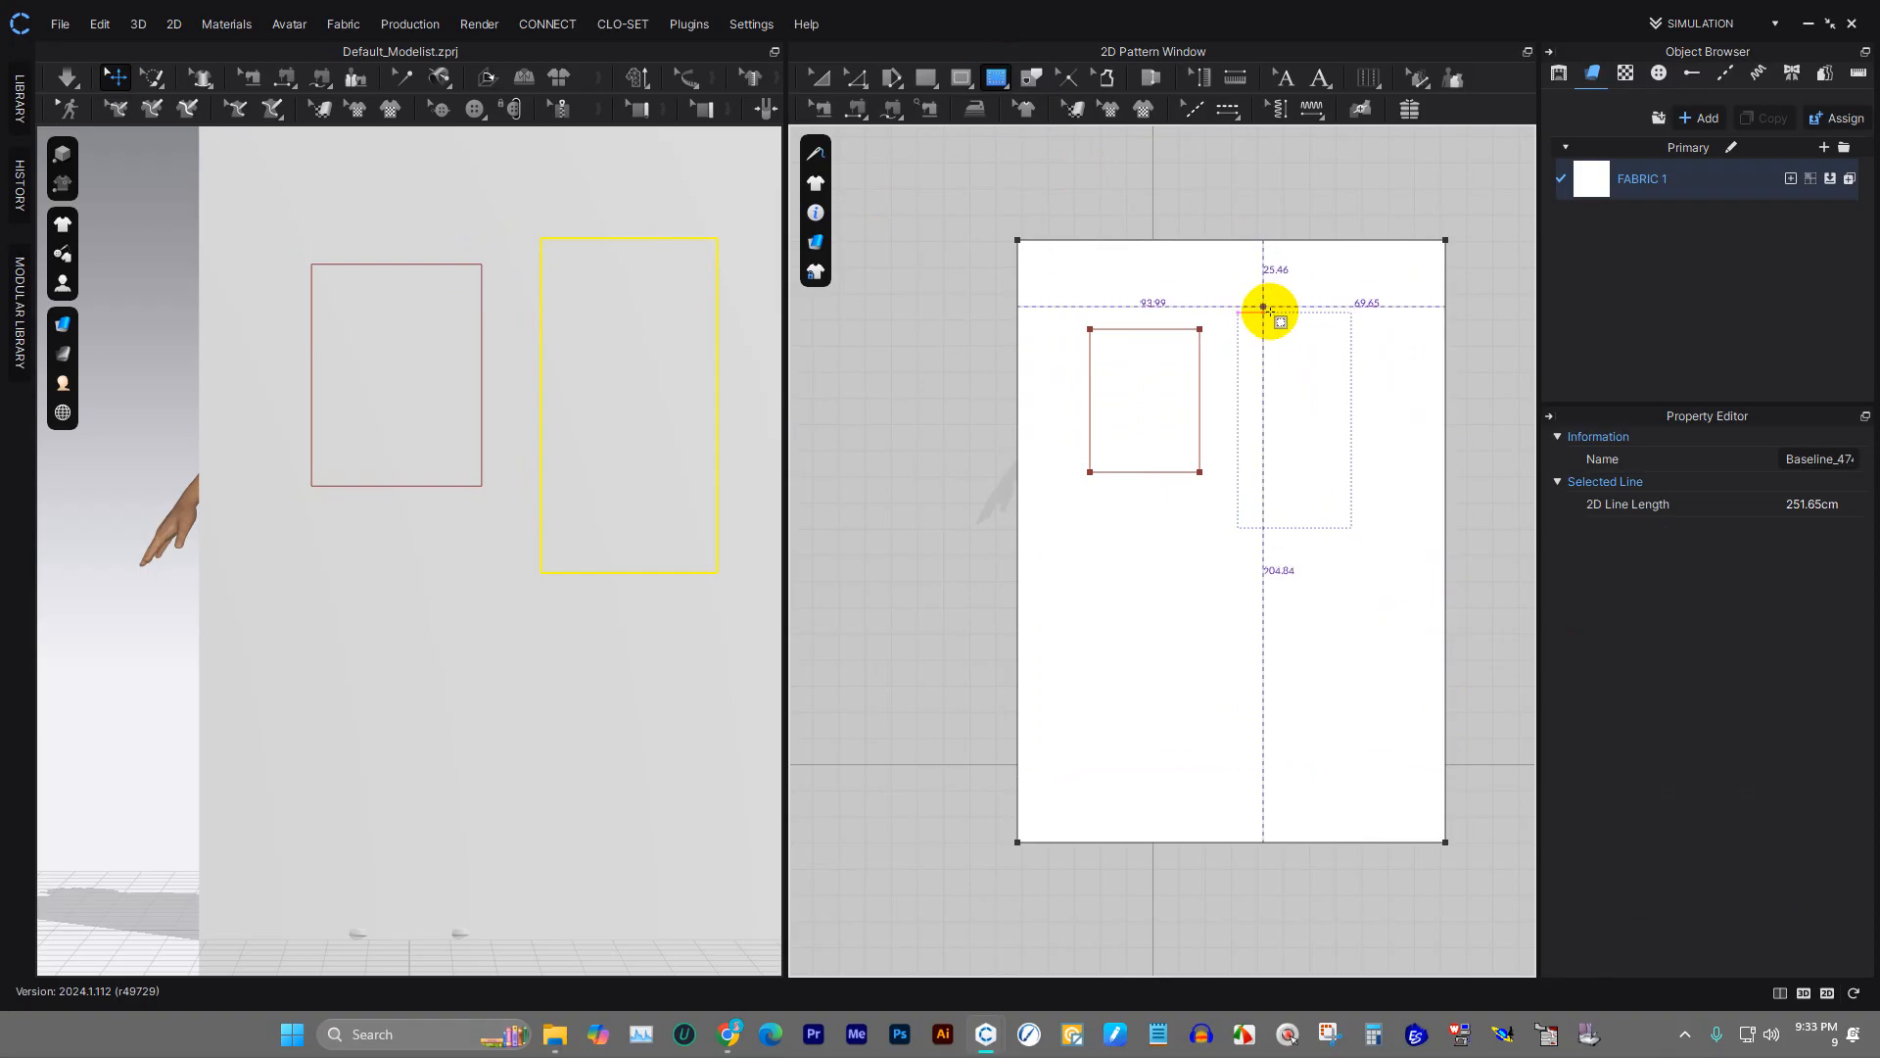
- Examine the baseline rectangle's line style up close and compare it with the internal rectangle
{"action": "scroll", "coordinate": [1337, 379], "scroll_direction": "up", "scroll_amount": 4}
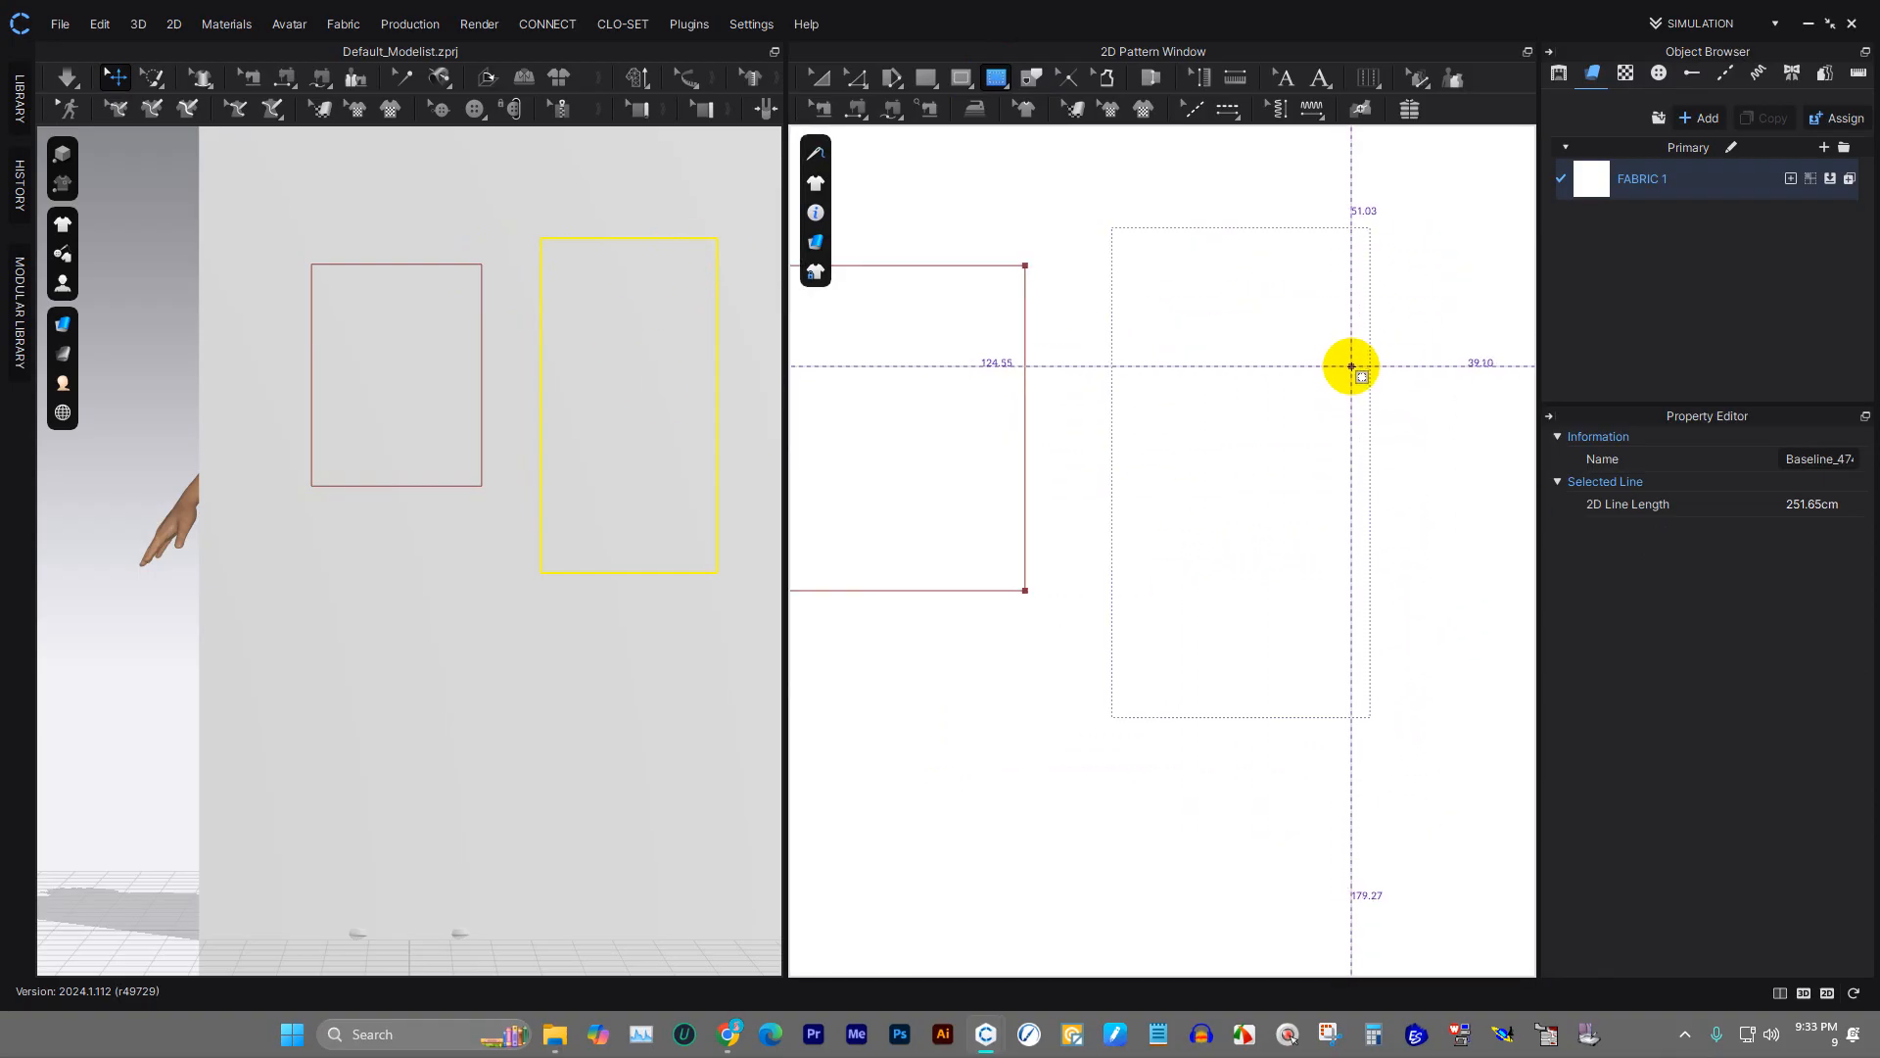
{"action": "scroll", "coordinate": [1352, 366], "scroll_direction": "up", "scroll_amount": 3}
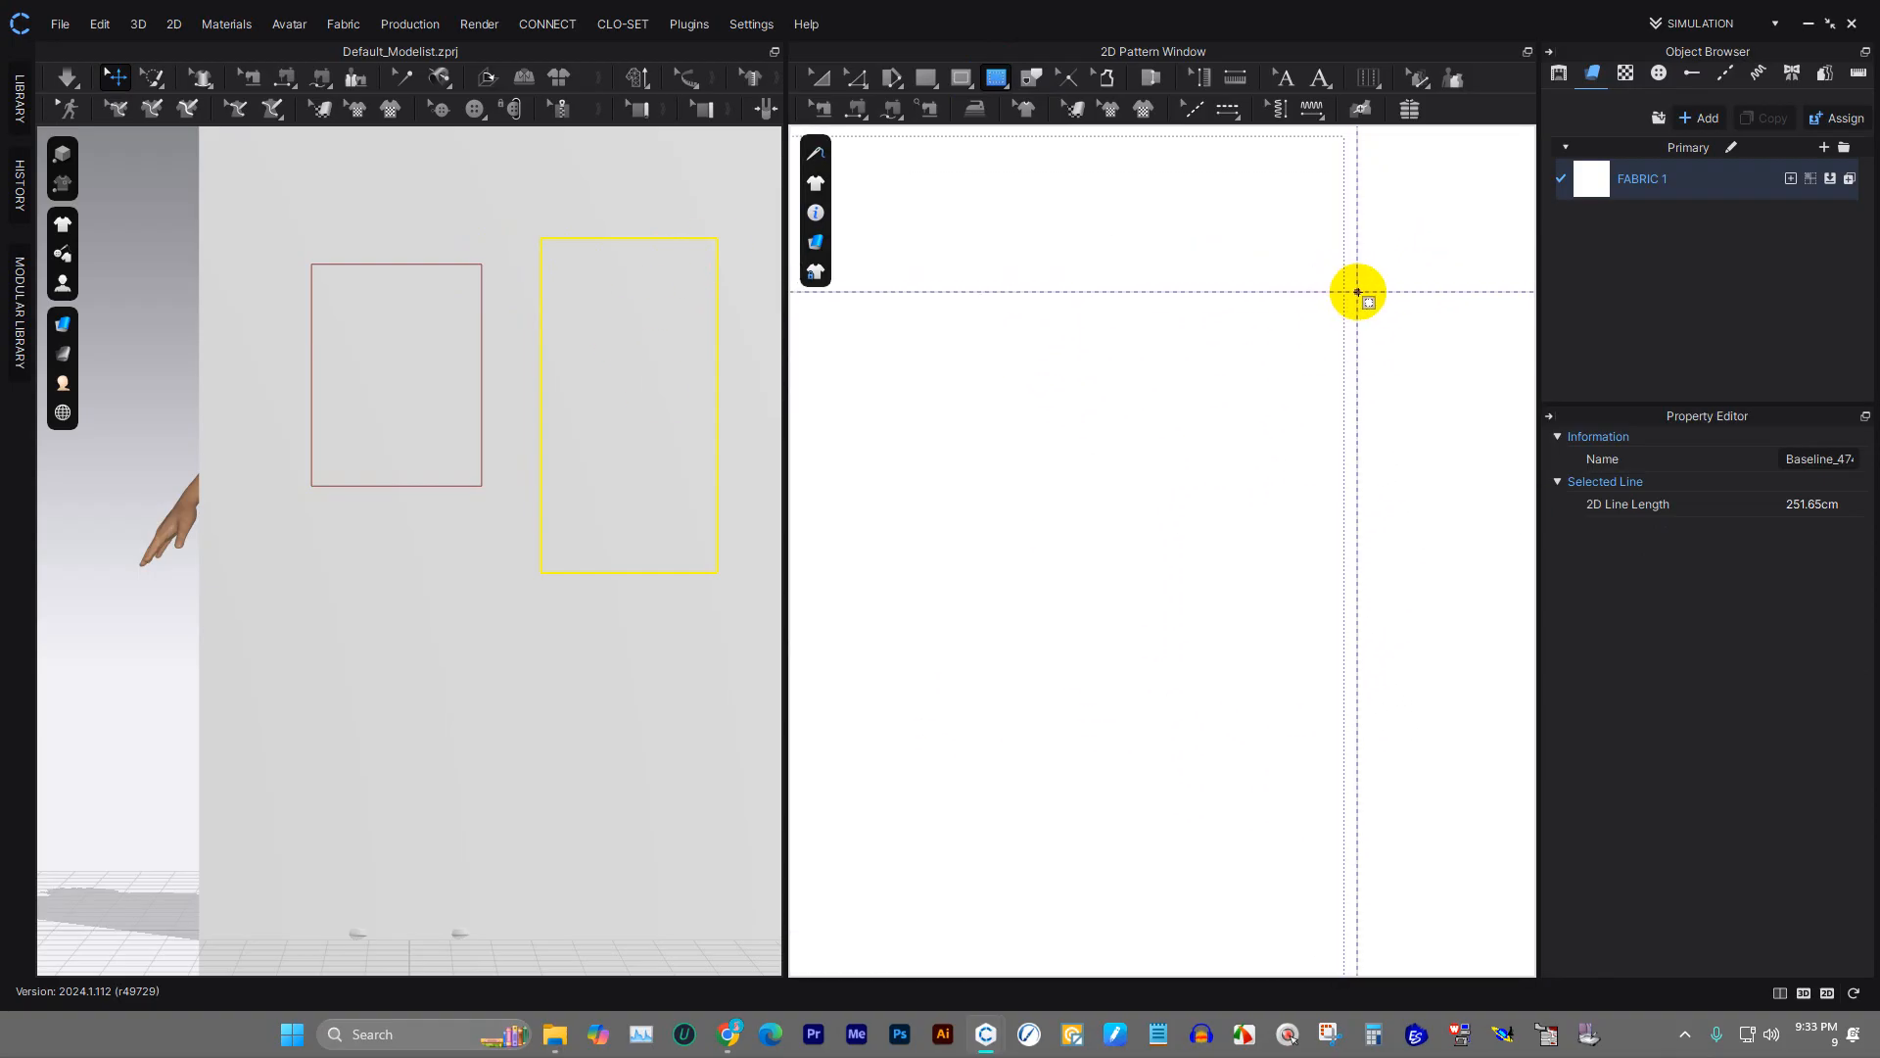
{"action": "scroll", "coordinate": [1357, 292], "scroll_direction": "down", "scroll_amount": 3}
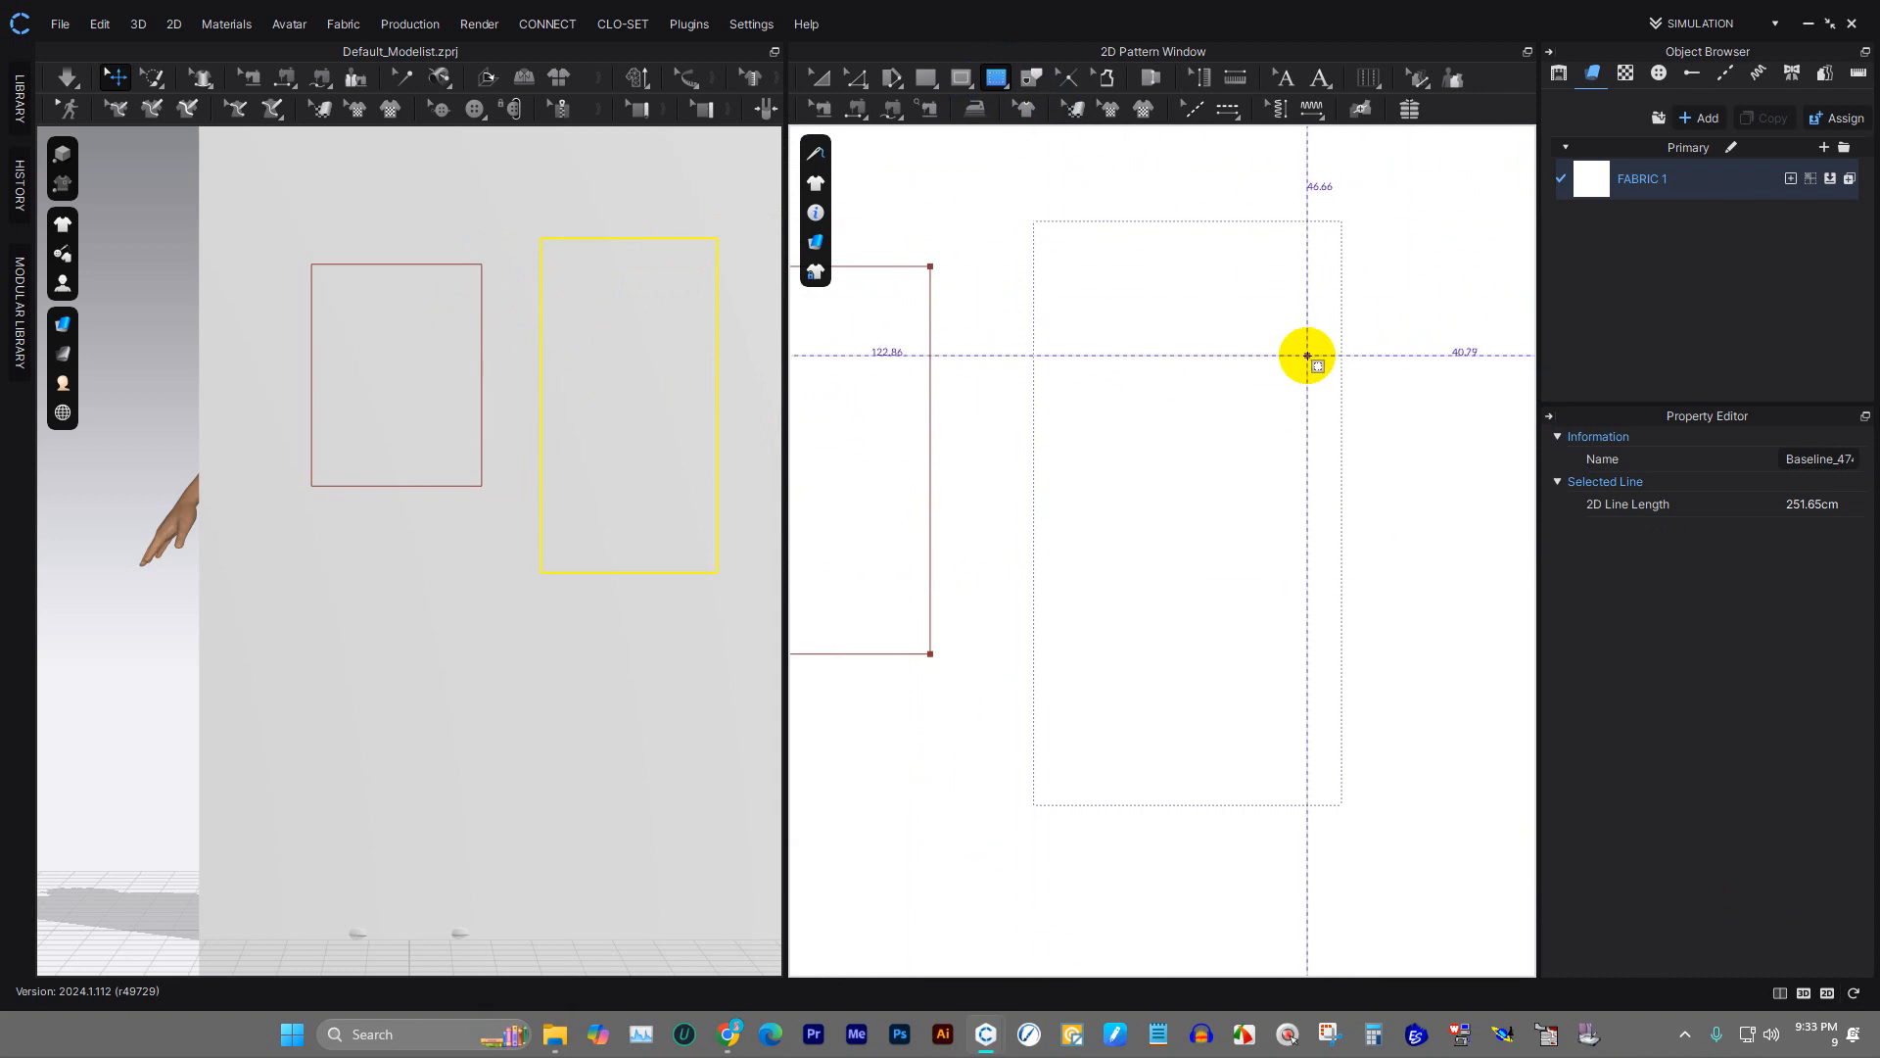
{"action": "scroll", "coordinate": [1309, 356], "scroll_direction": "up", "scroll_amount": 2}
{"action": "scroll", "coordinate": [1308, 357], "scroll_direction": "down", "scroll_amount": 5}
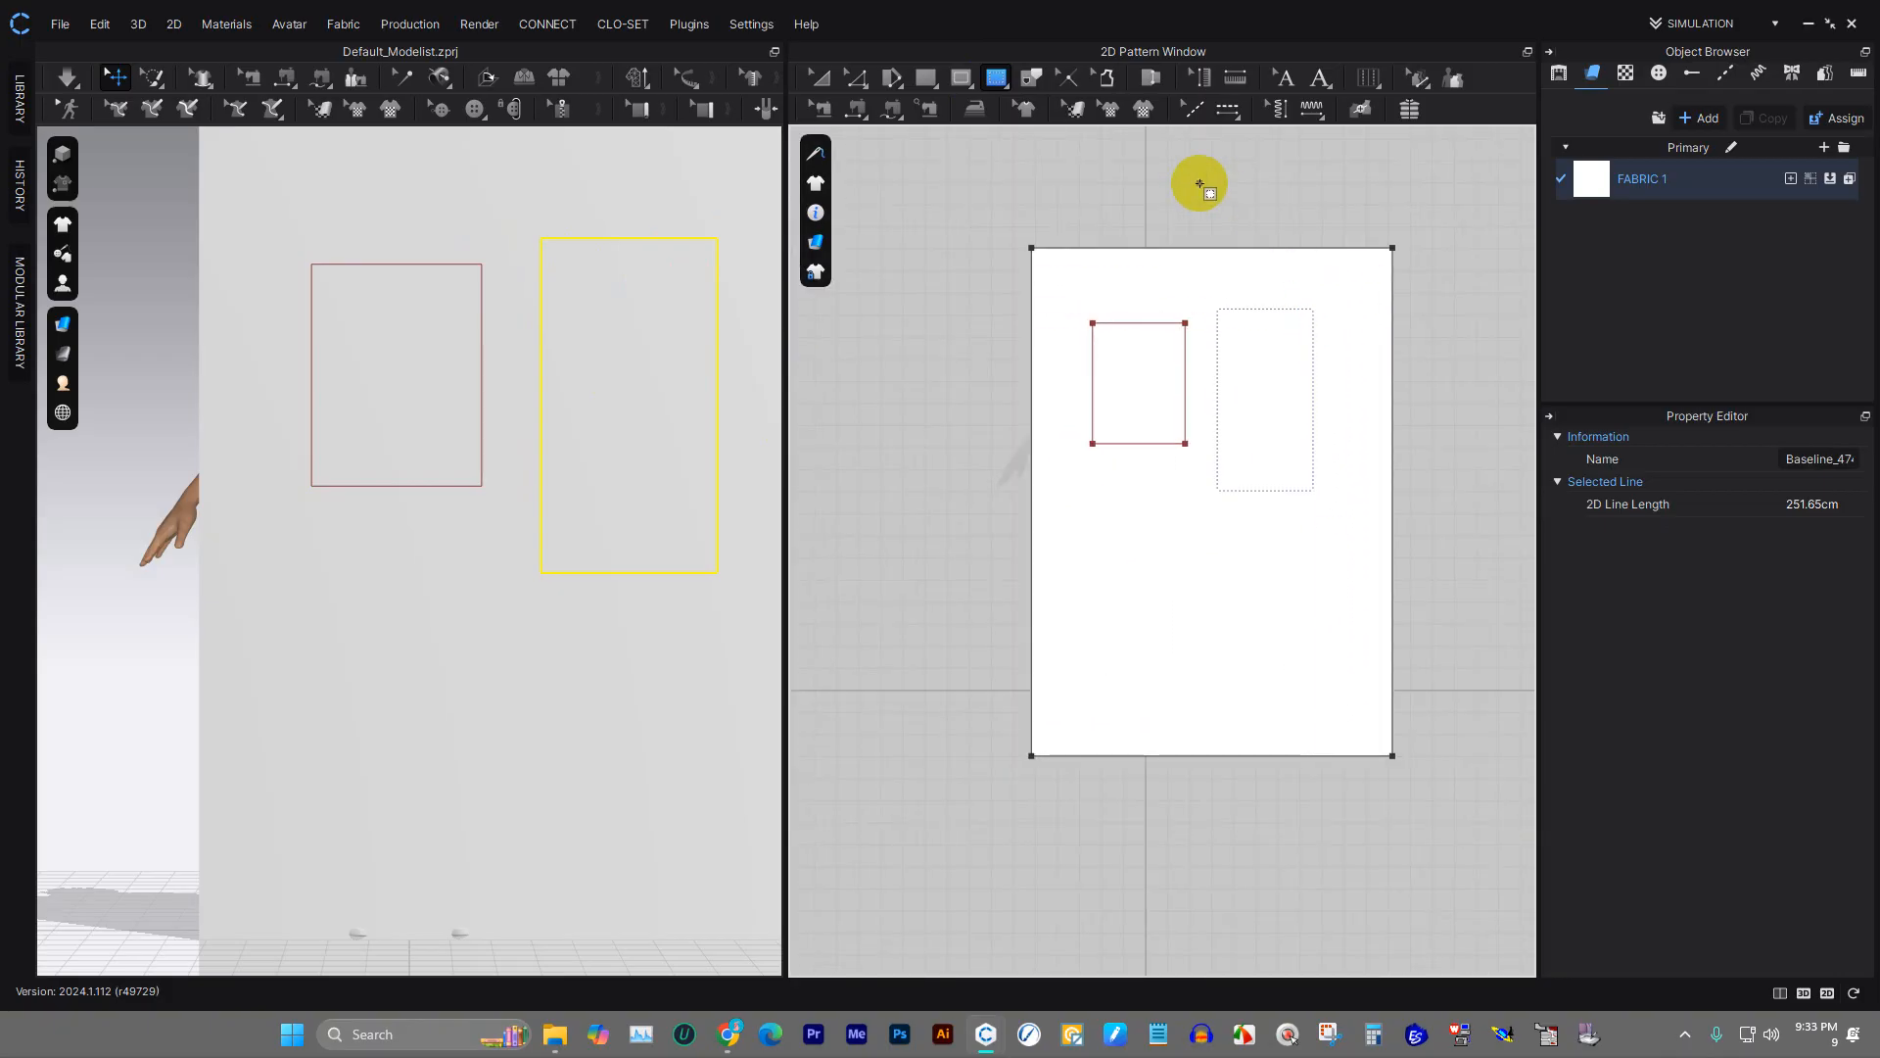
{"action": "scroll", "coordinate": [1164, 288], "scroll_direction": "up", "scroll_amount": 3}
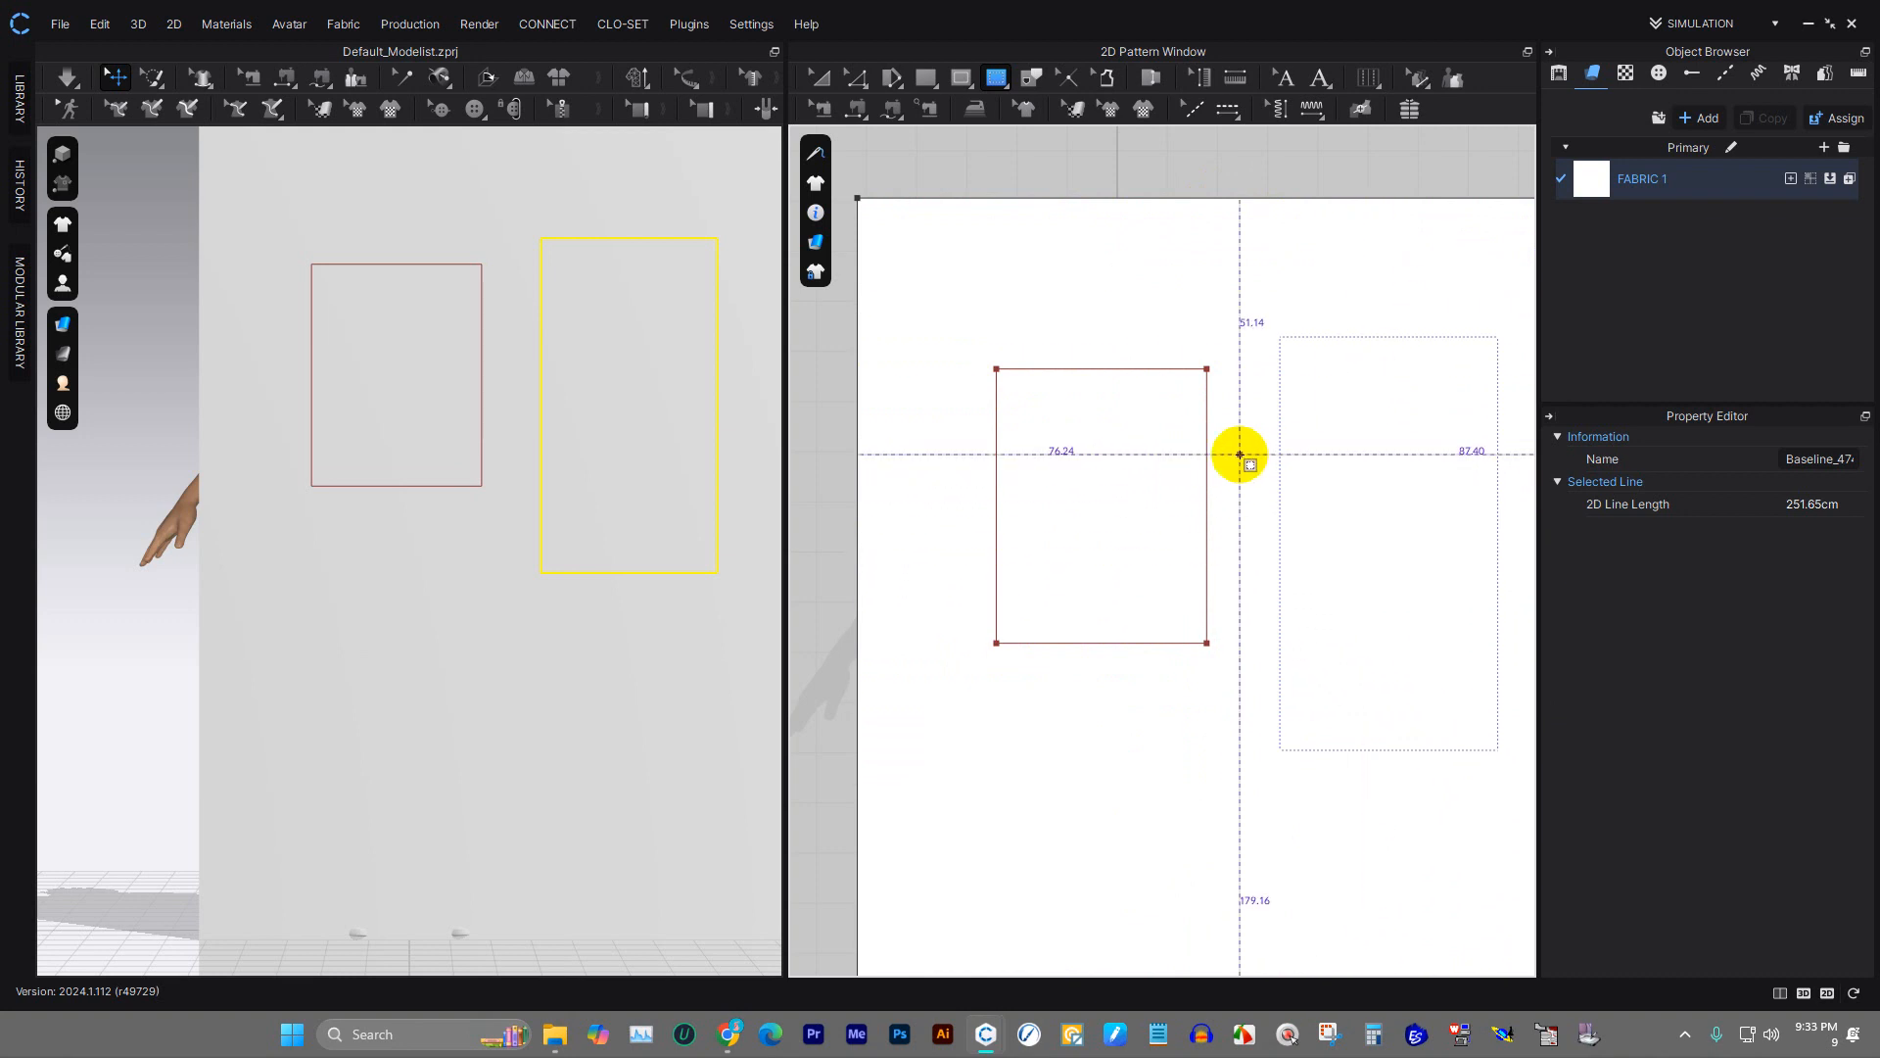
{"action": "scroll", "coordinate": [913, 353], "scroll_direction": "down", "scroll_amount": 4}
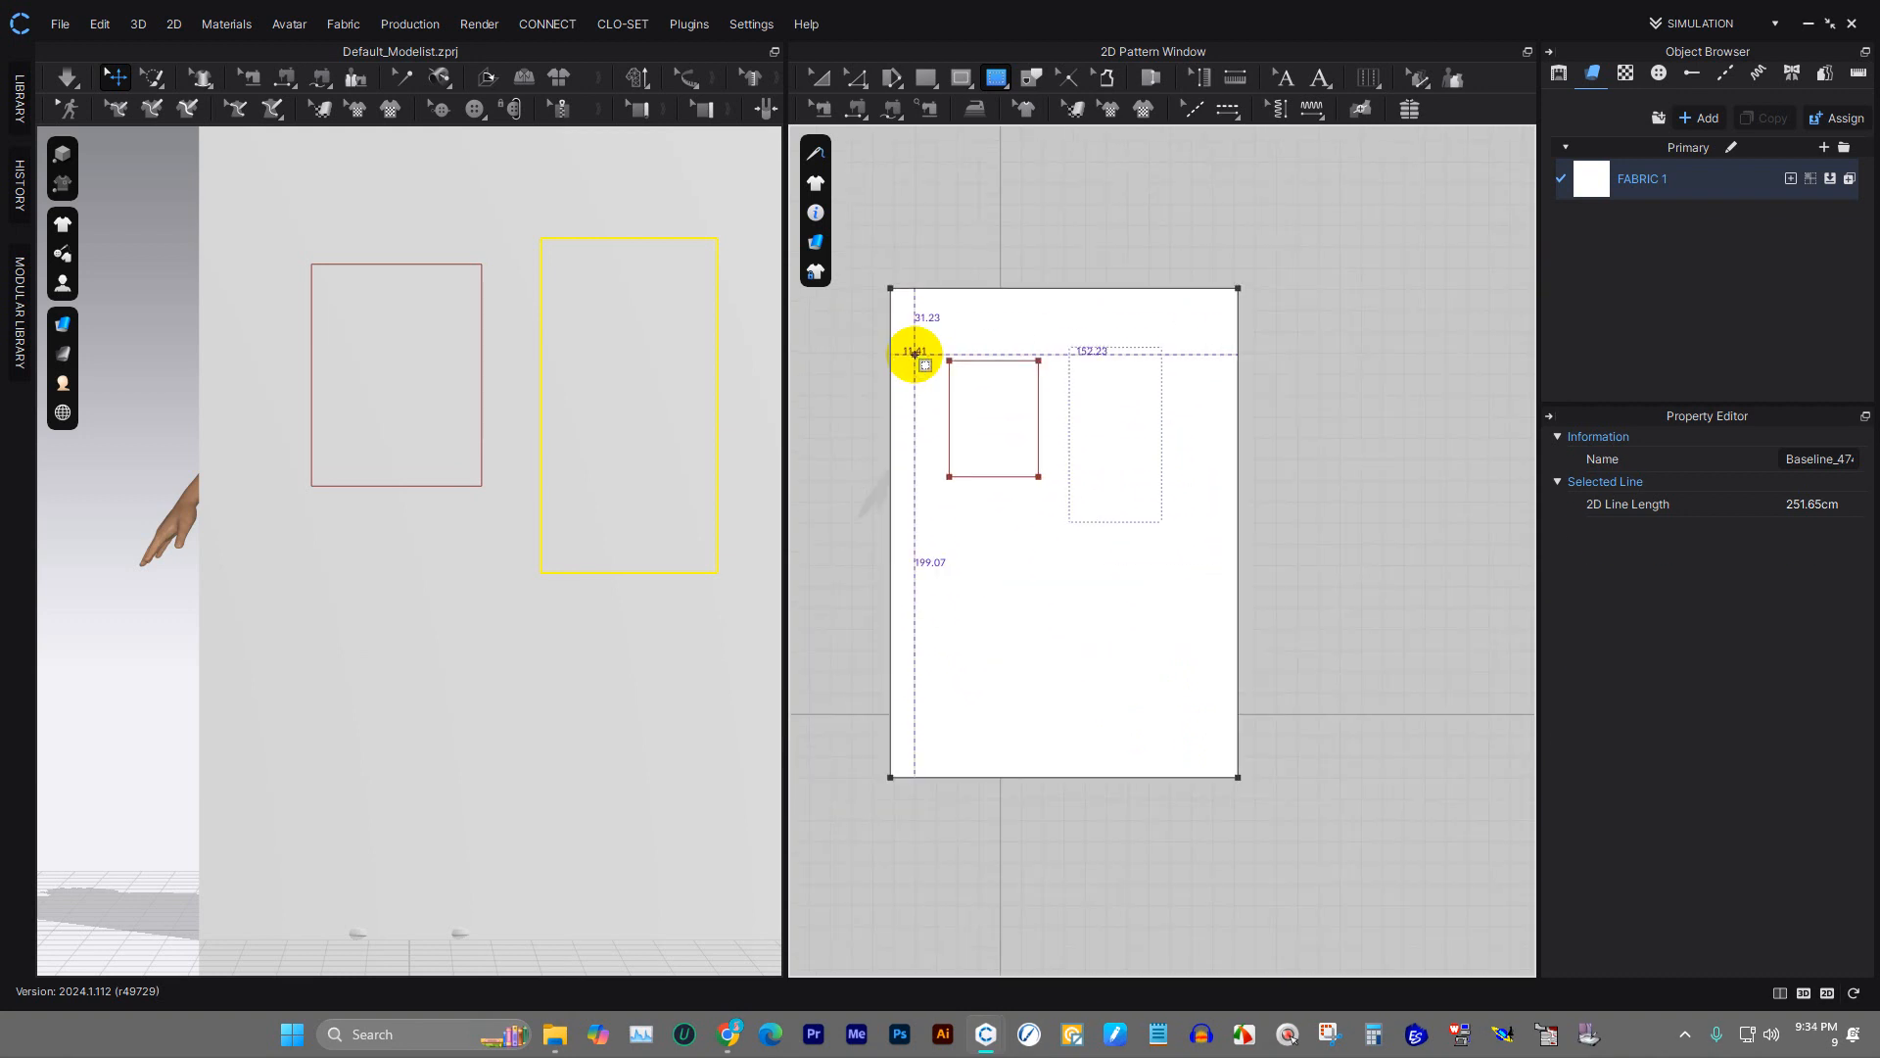
- Delete the large rectangle pattern together with its internal and baseline rectangles
{"action": "left_click", "coordinate": [819, 78]}
{"action": "left_click_drag", "start_coordinate": [898, 201], "coordinate": [1295, 784]}
{"action": "key", "text": "Delete"}
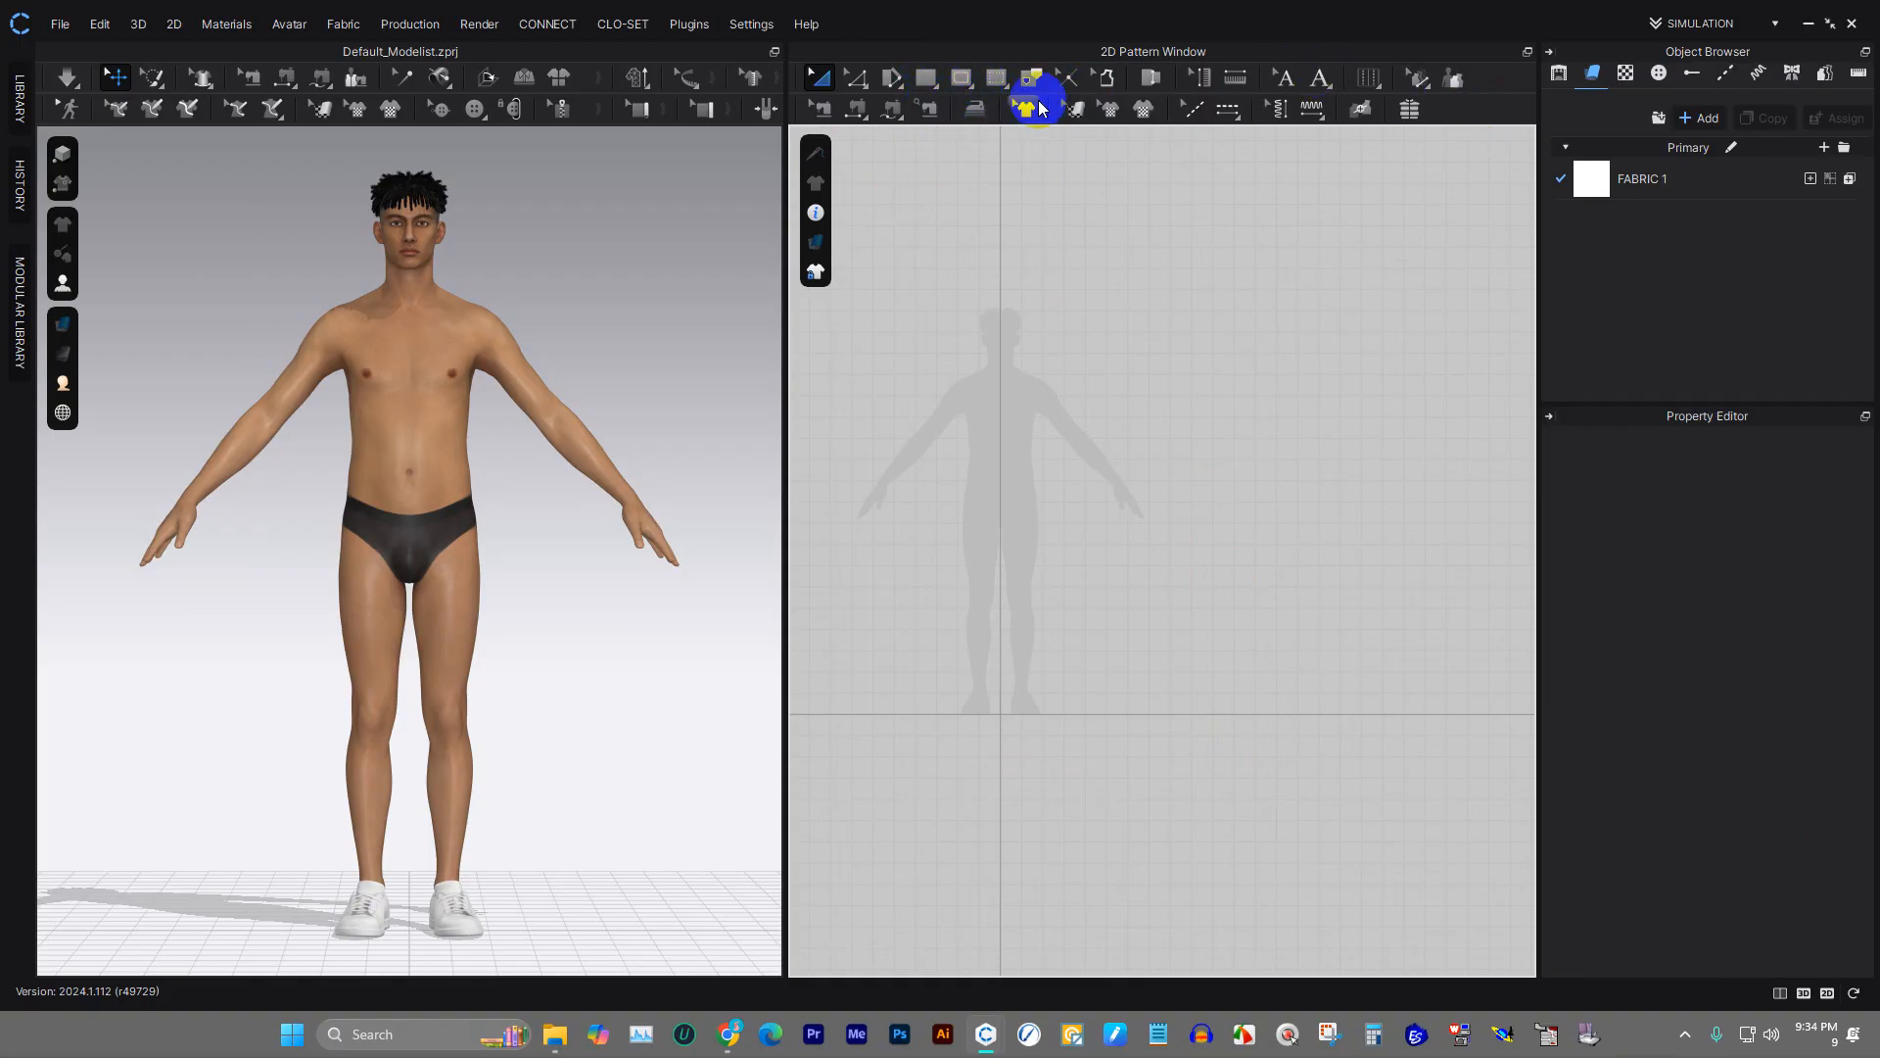
- Activate the Polygon tool for drawing a new pattern piece in the 2D pattern window
{"action": "left_click", "coordinate": [936, 87]}
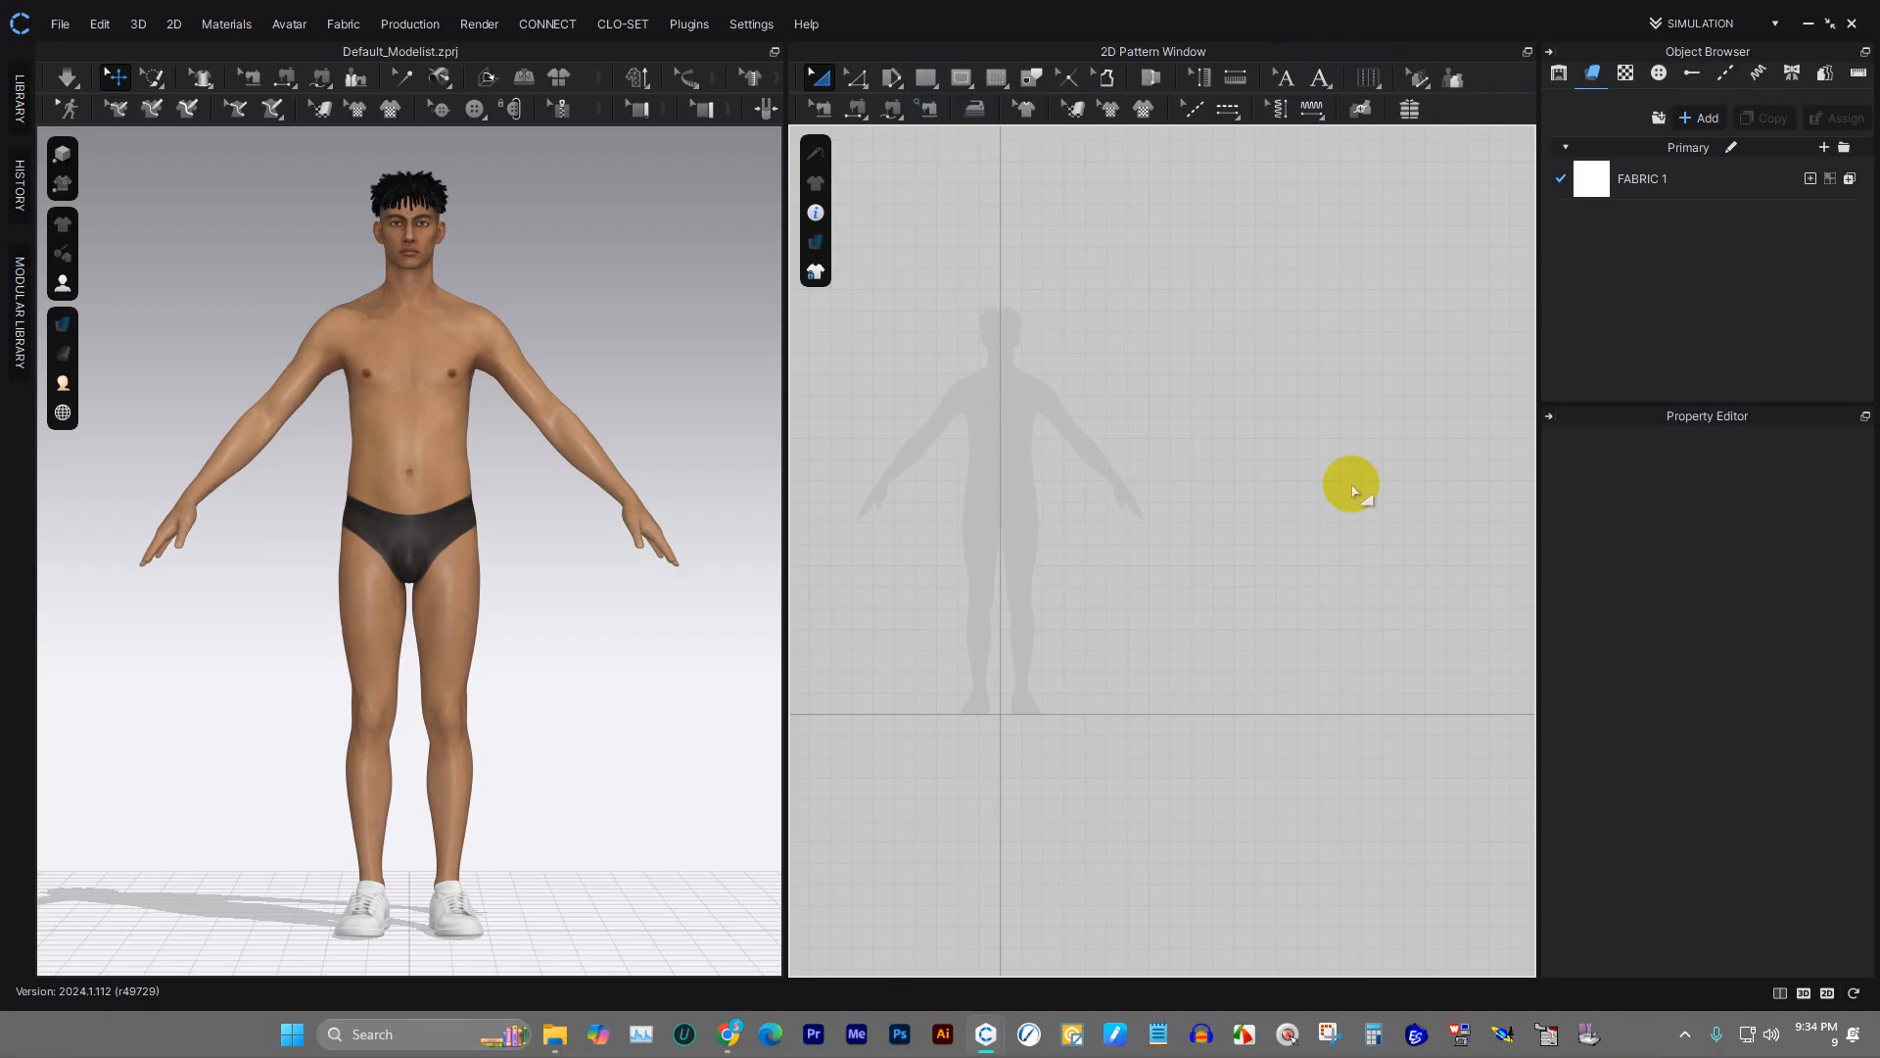
{"action": "left_click", "coordinate": [929, 85]}
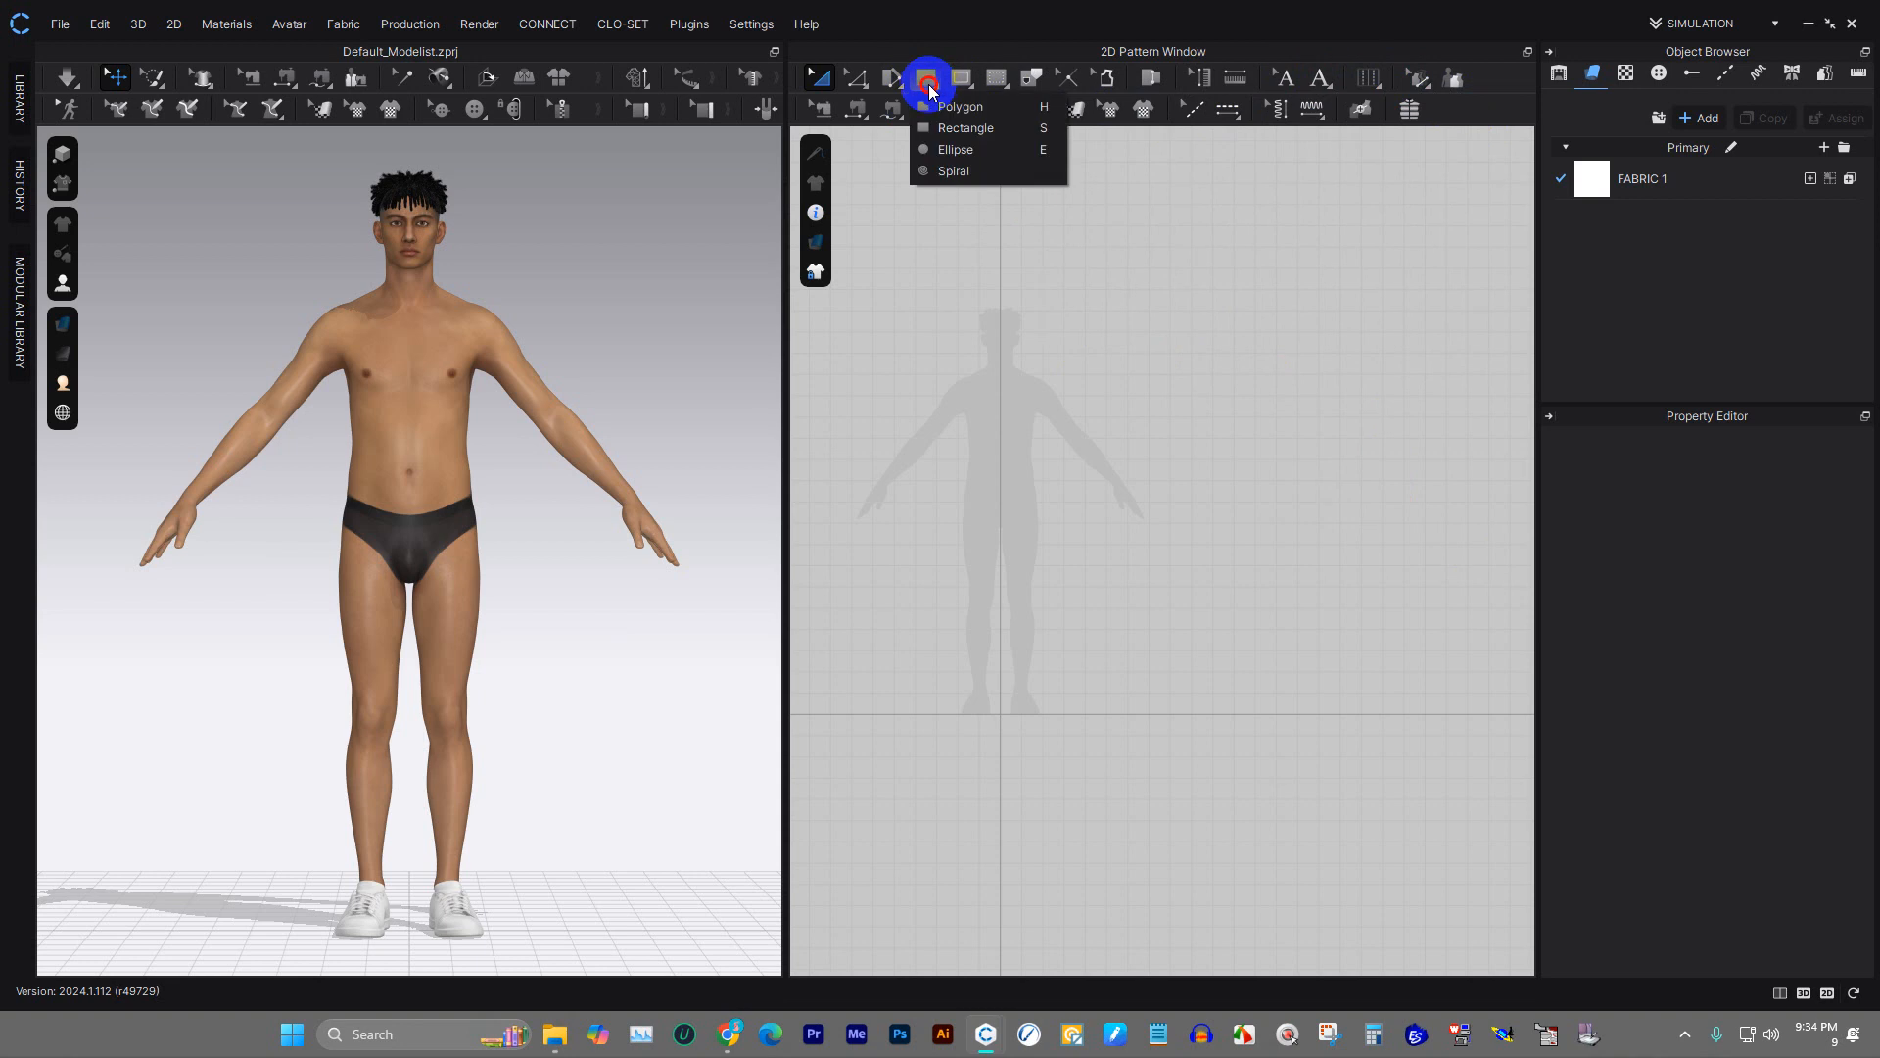
{"action": "left_click", "coordinate": [936, 106]}
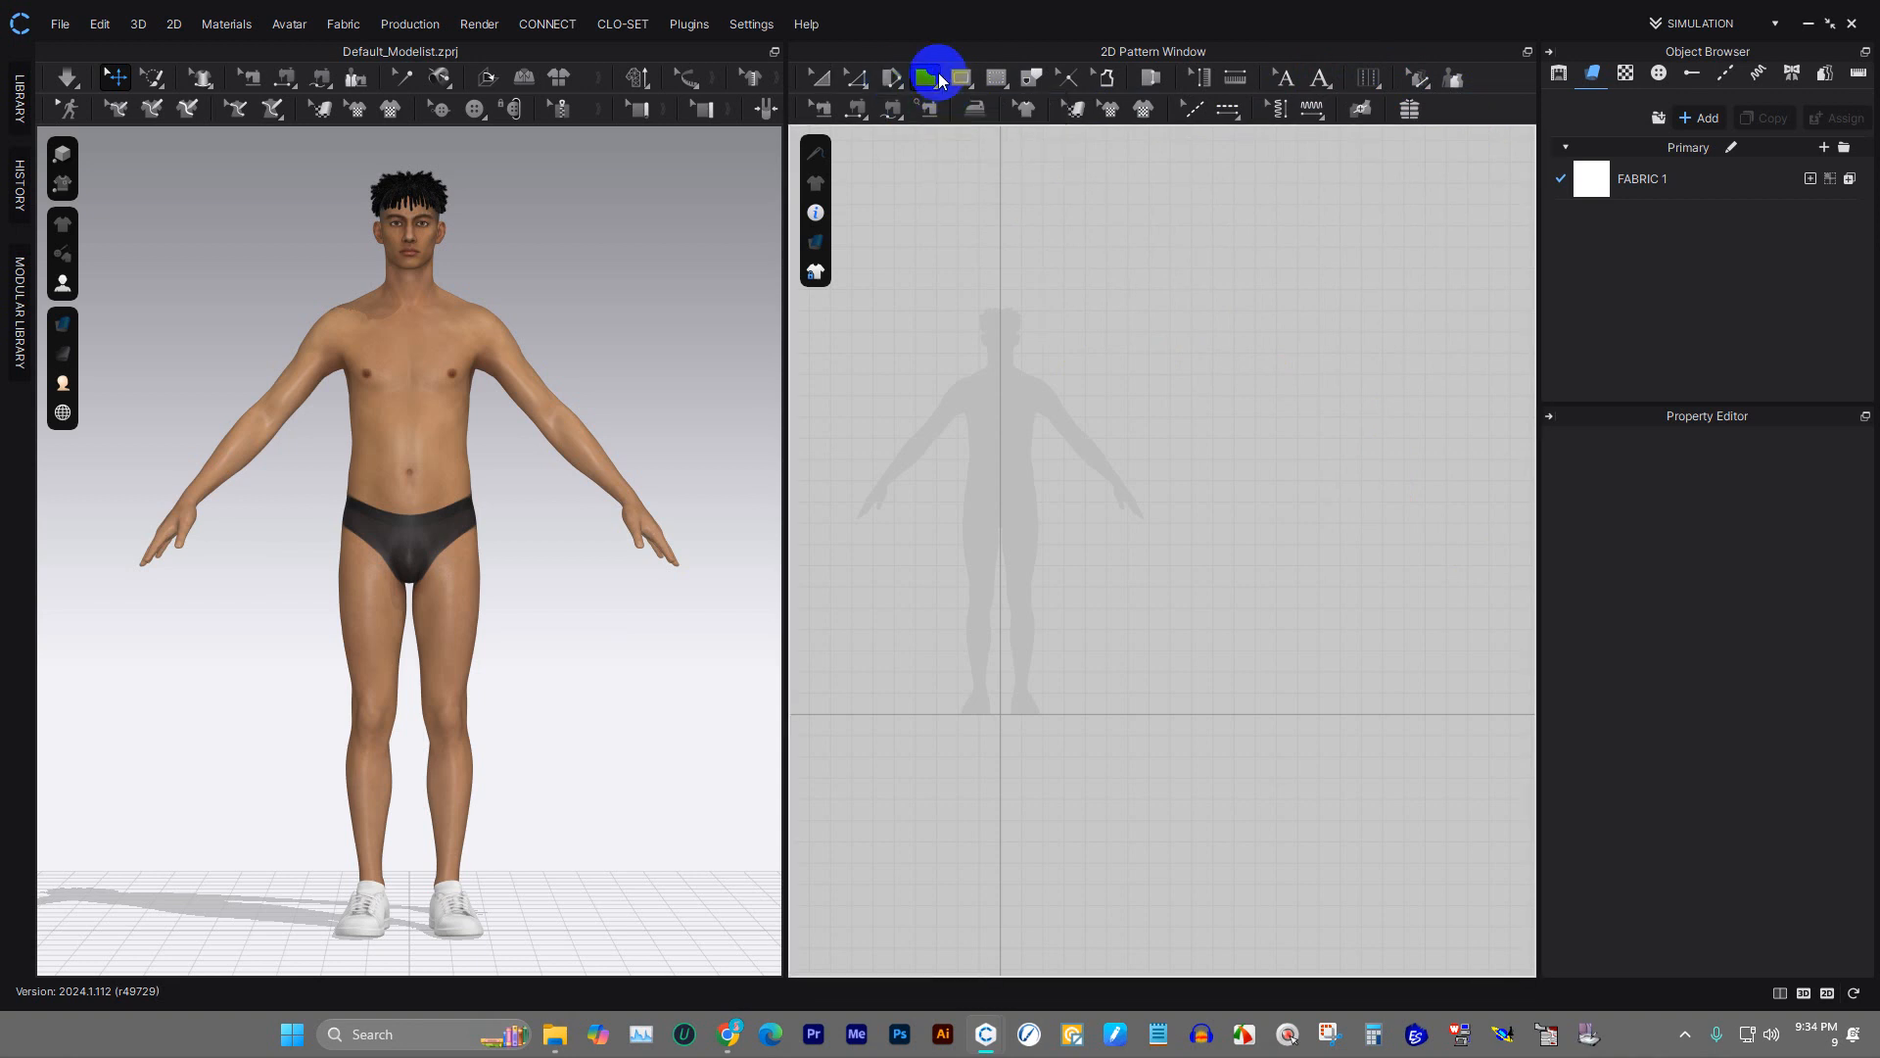
{"action": "left_click", "coordinate": [939, 74]}
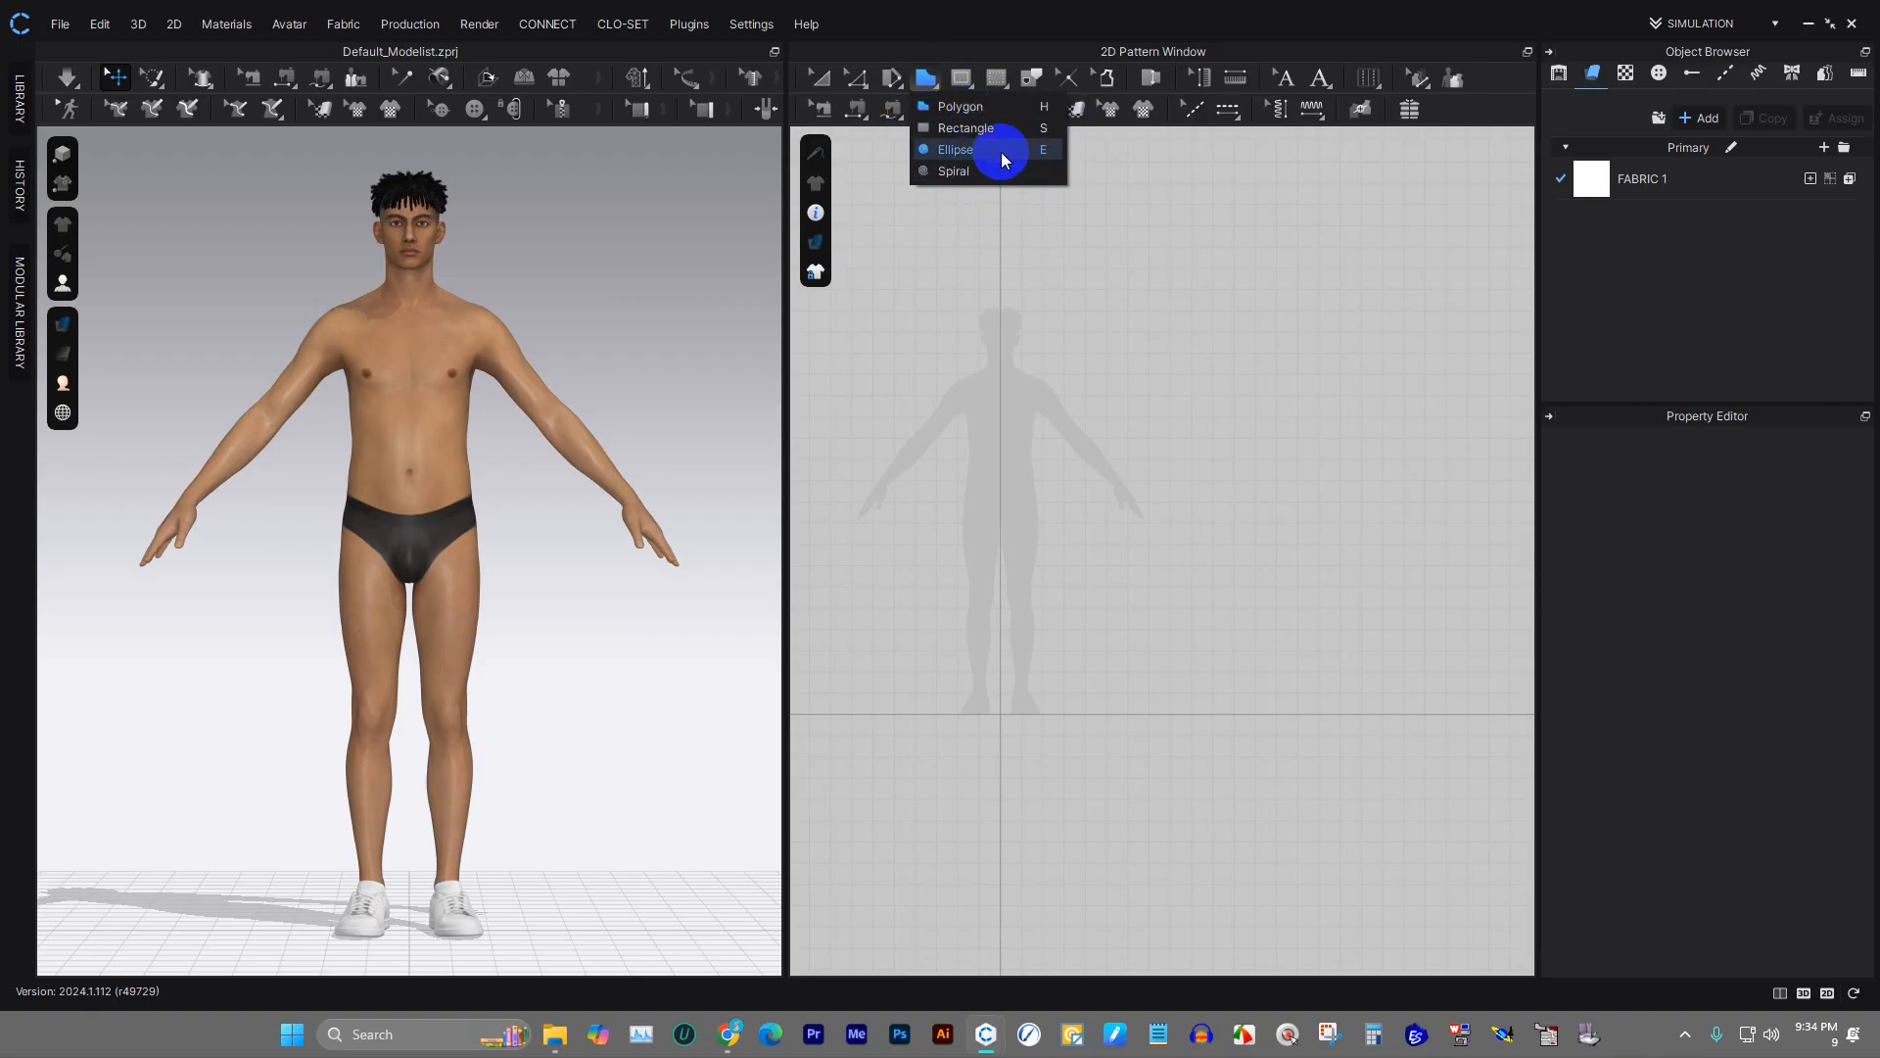
{"action": "left_click", "coordinate": [964, 107]}
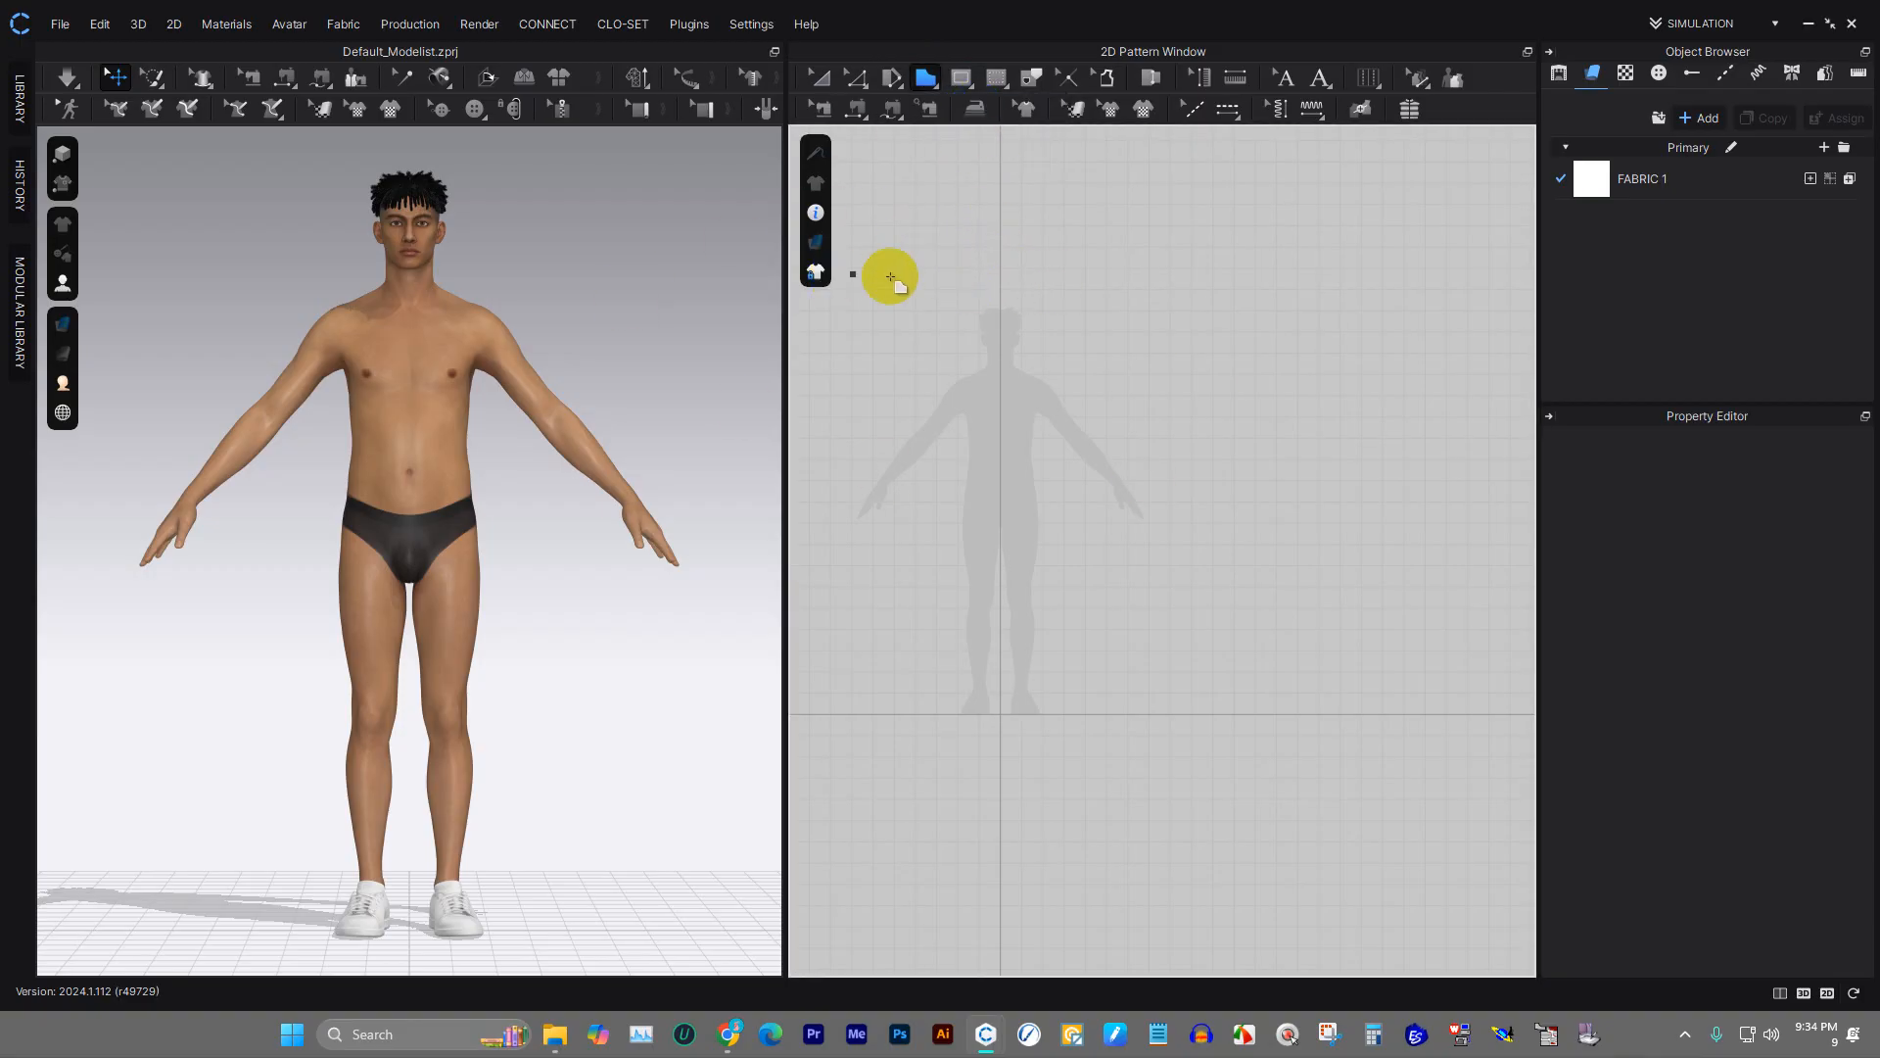
{"action": "left_click_drag", "start_coordinate": [923, 245], "coordinate": [1177, 529]}
{"action": "key", "text": "Escape"}
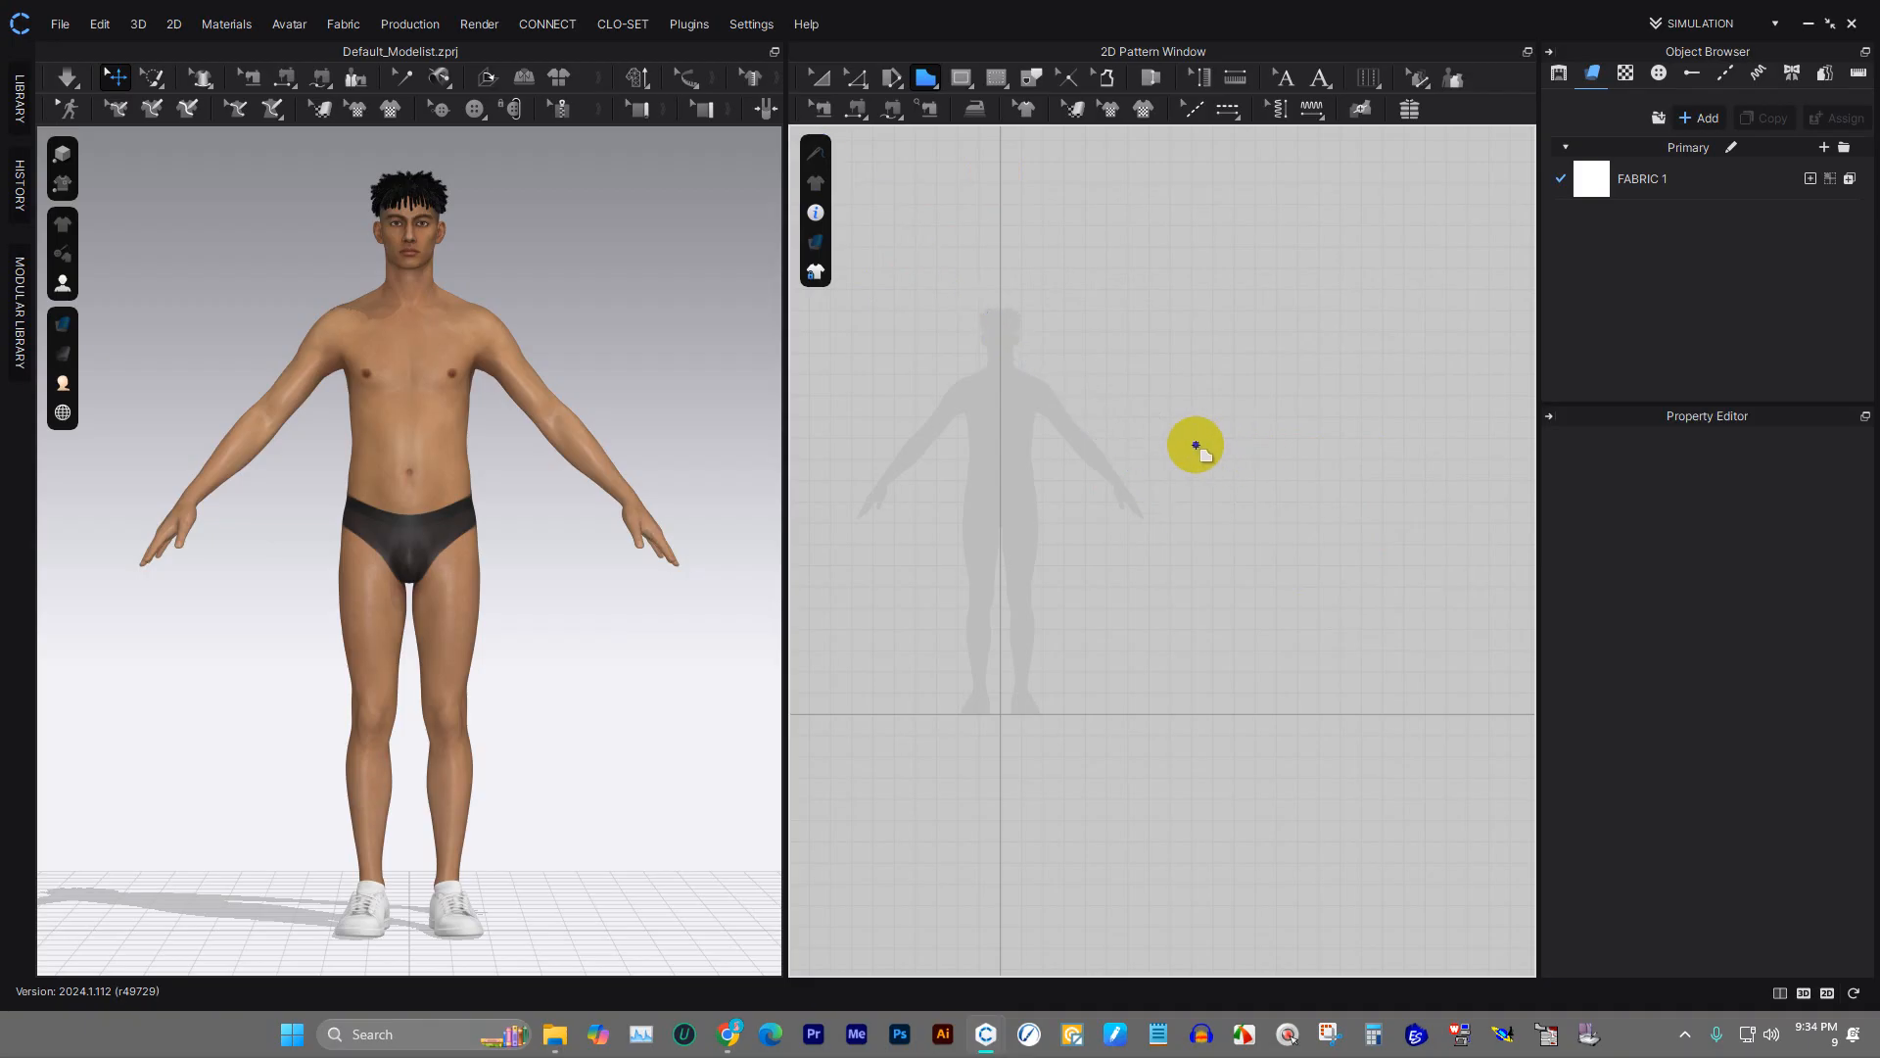
{"action": "scroll", "coordinate": [1023, 366], "scroll_direction": "up", "scroll_amount": 5}
{"action": "scroll", "coordinate": [1142, 323], "scroll_direction": "down", "scroll_amount": 3}
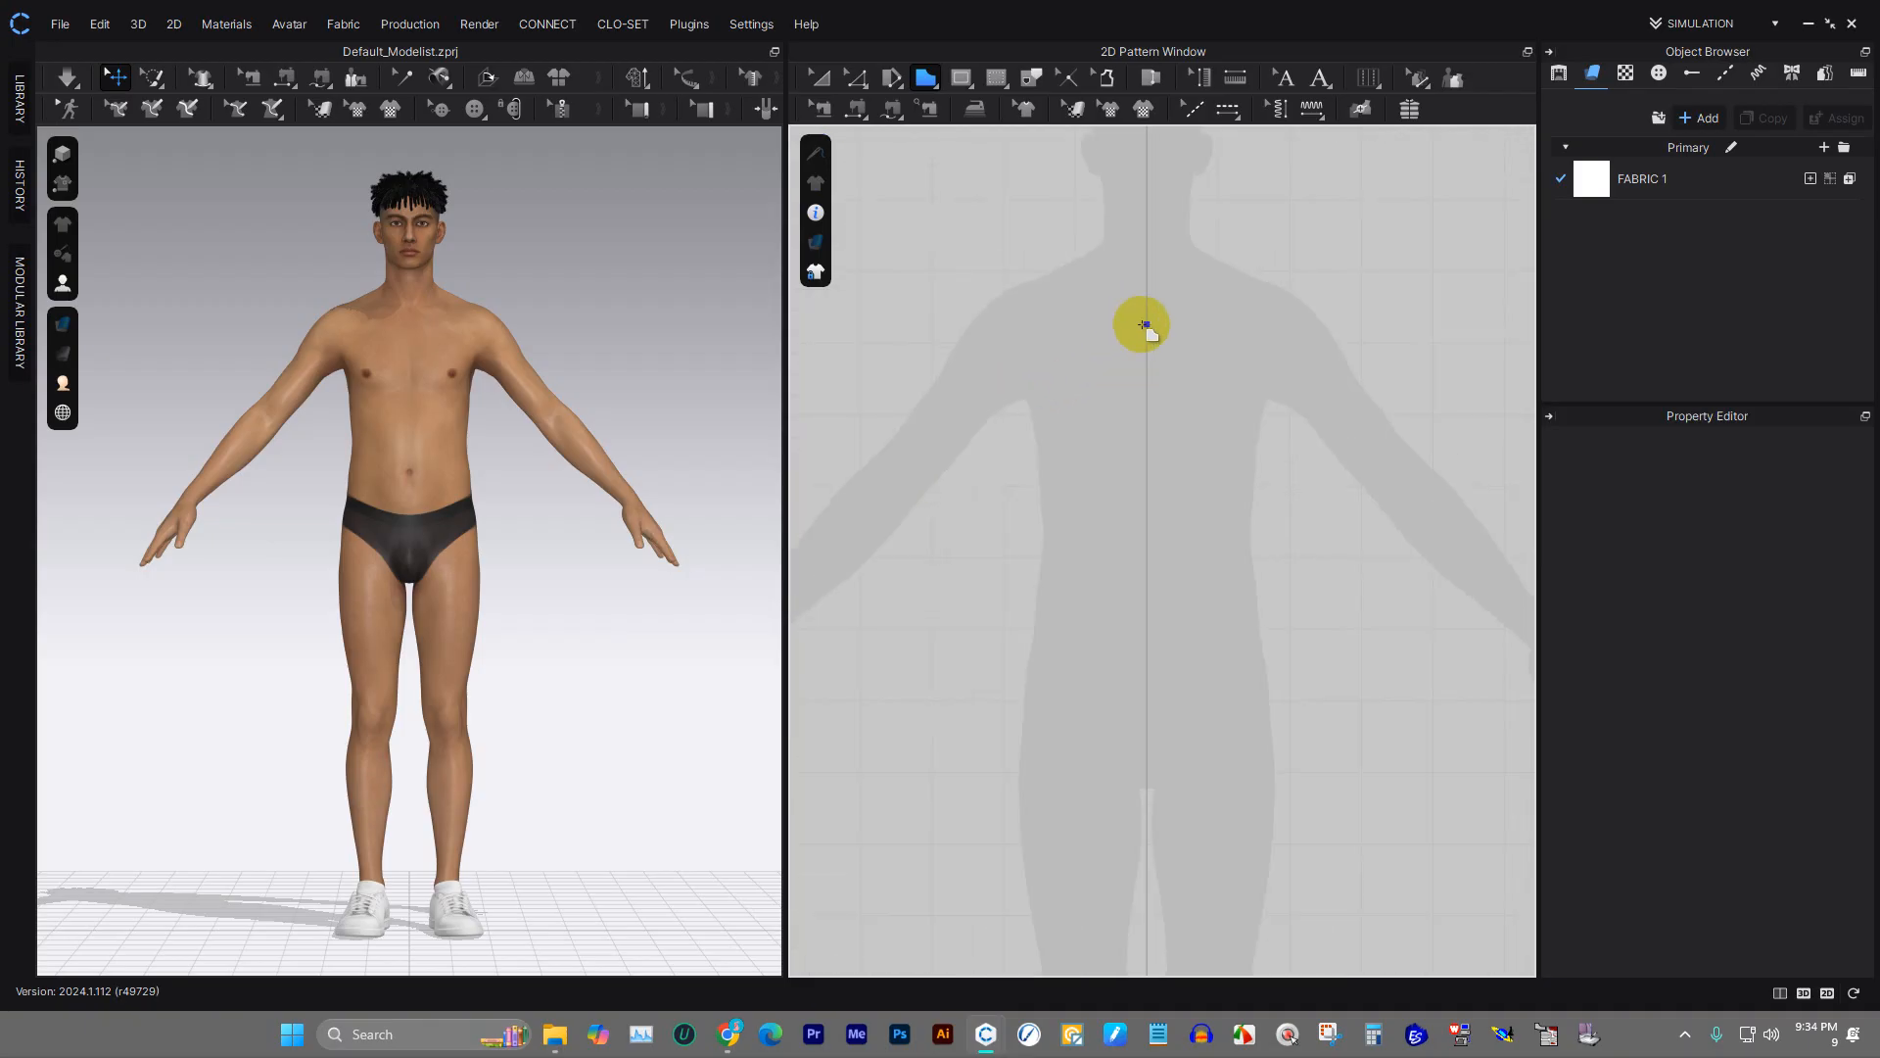
{"action": "left_click", "coordinate": [1147, 254]}
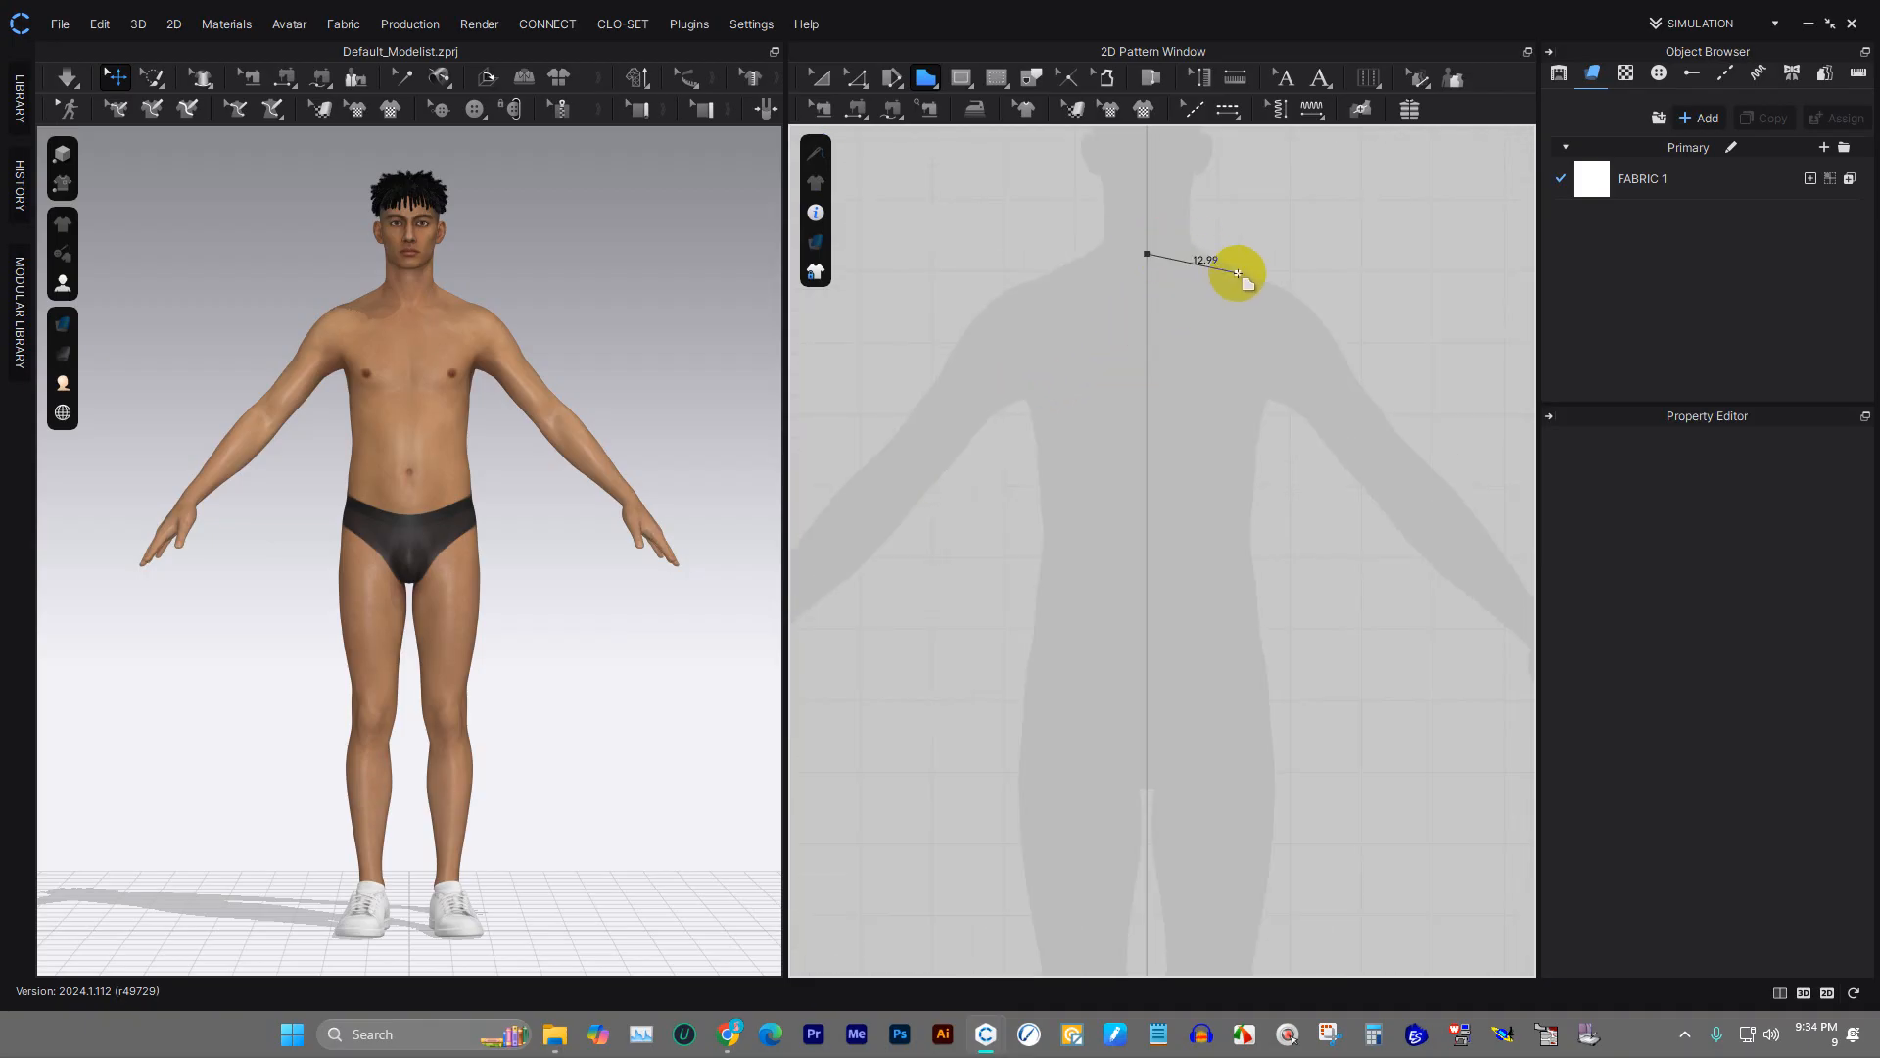
{"action": "left_click", "coordinate": [1190, 235]}
{"action": "left_click", "coordinate": [1300, 266]}
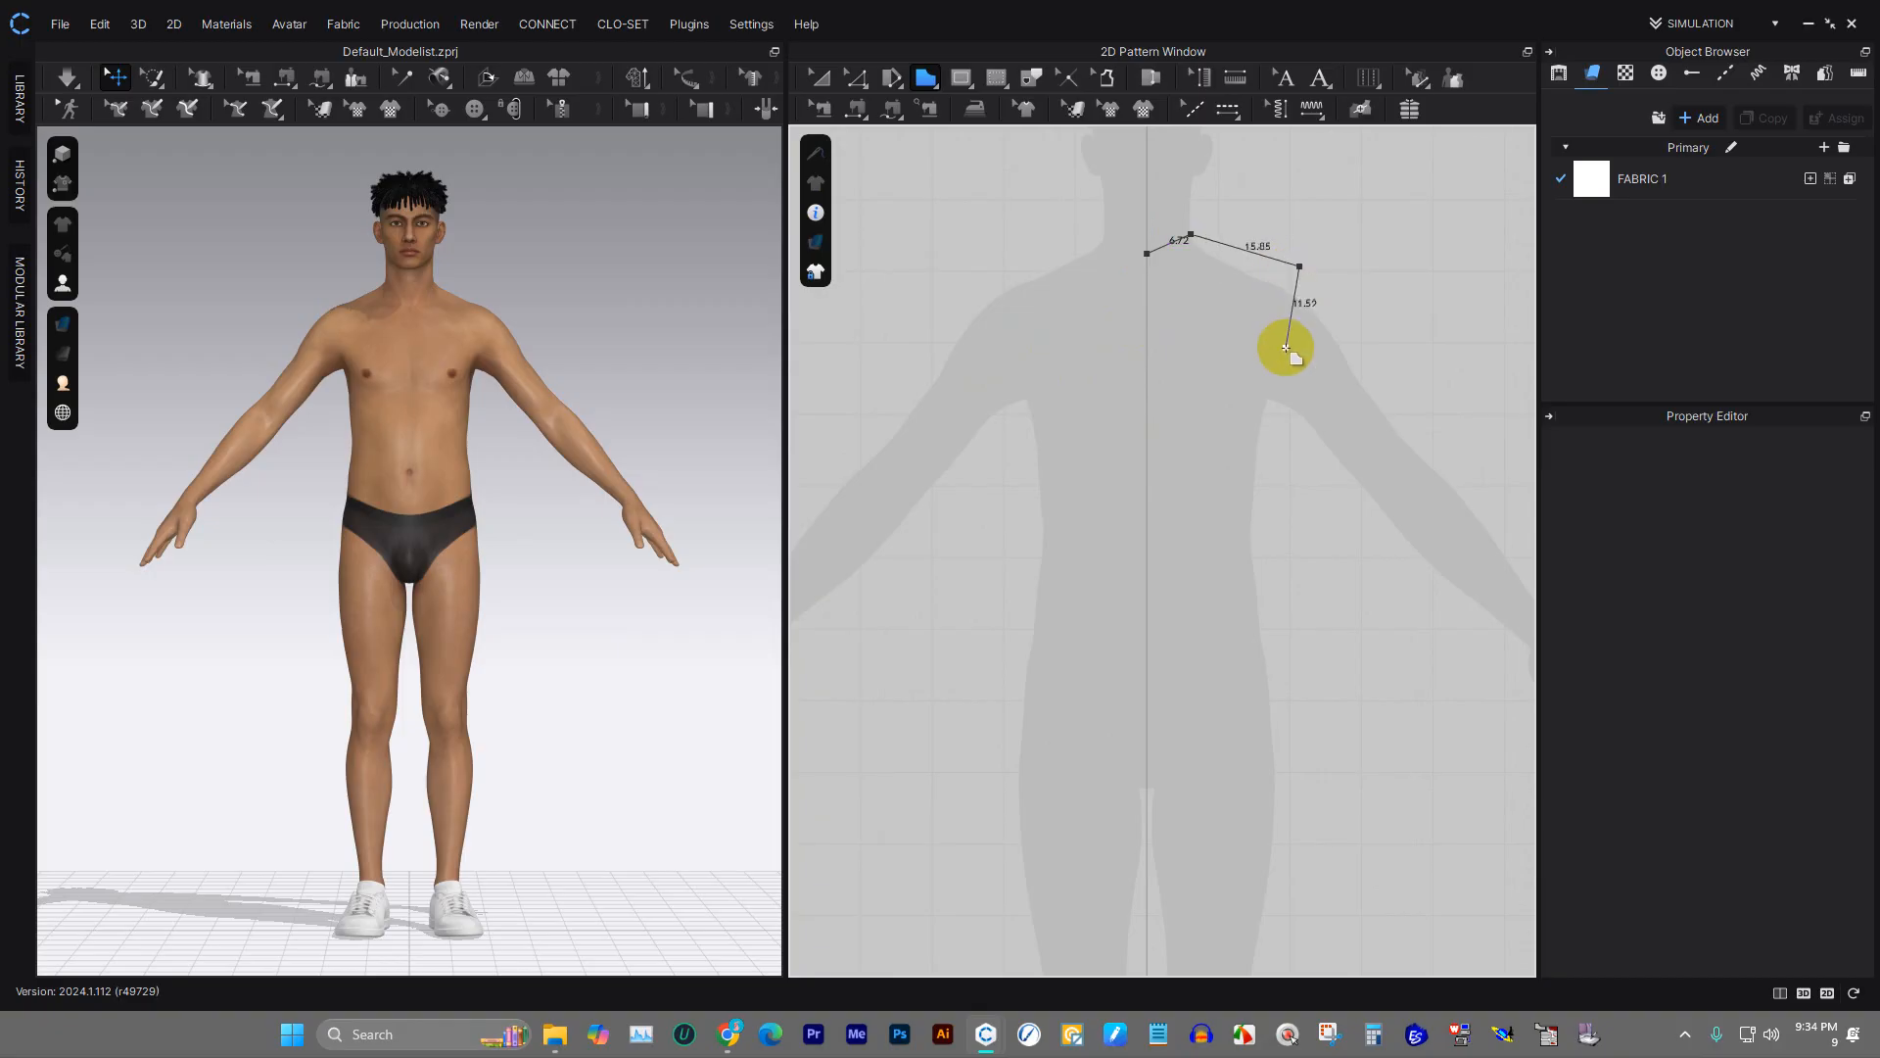
{"action": "left_click", "coordinate": [1264, 455]}
{"action": "scroll", "coordinate": [1227, 705], "scroll_direction": "up", "scroll_amount": 3}
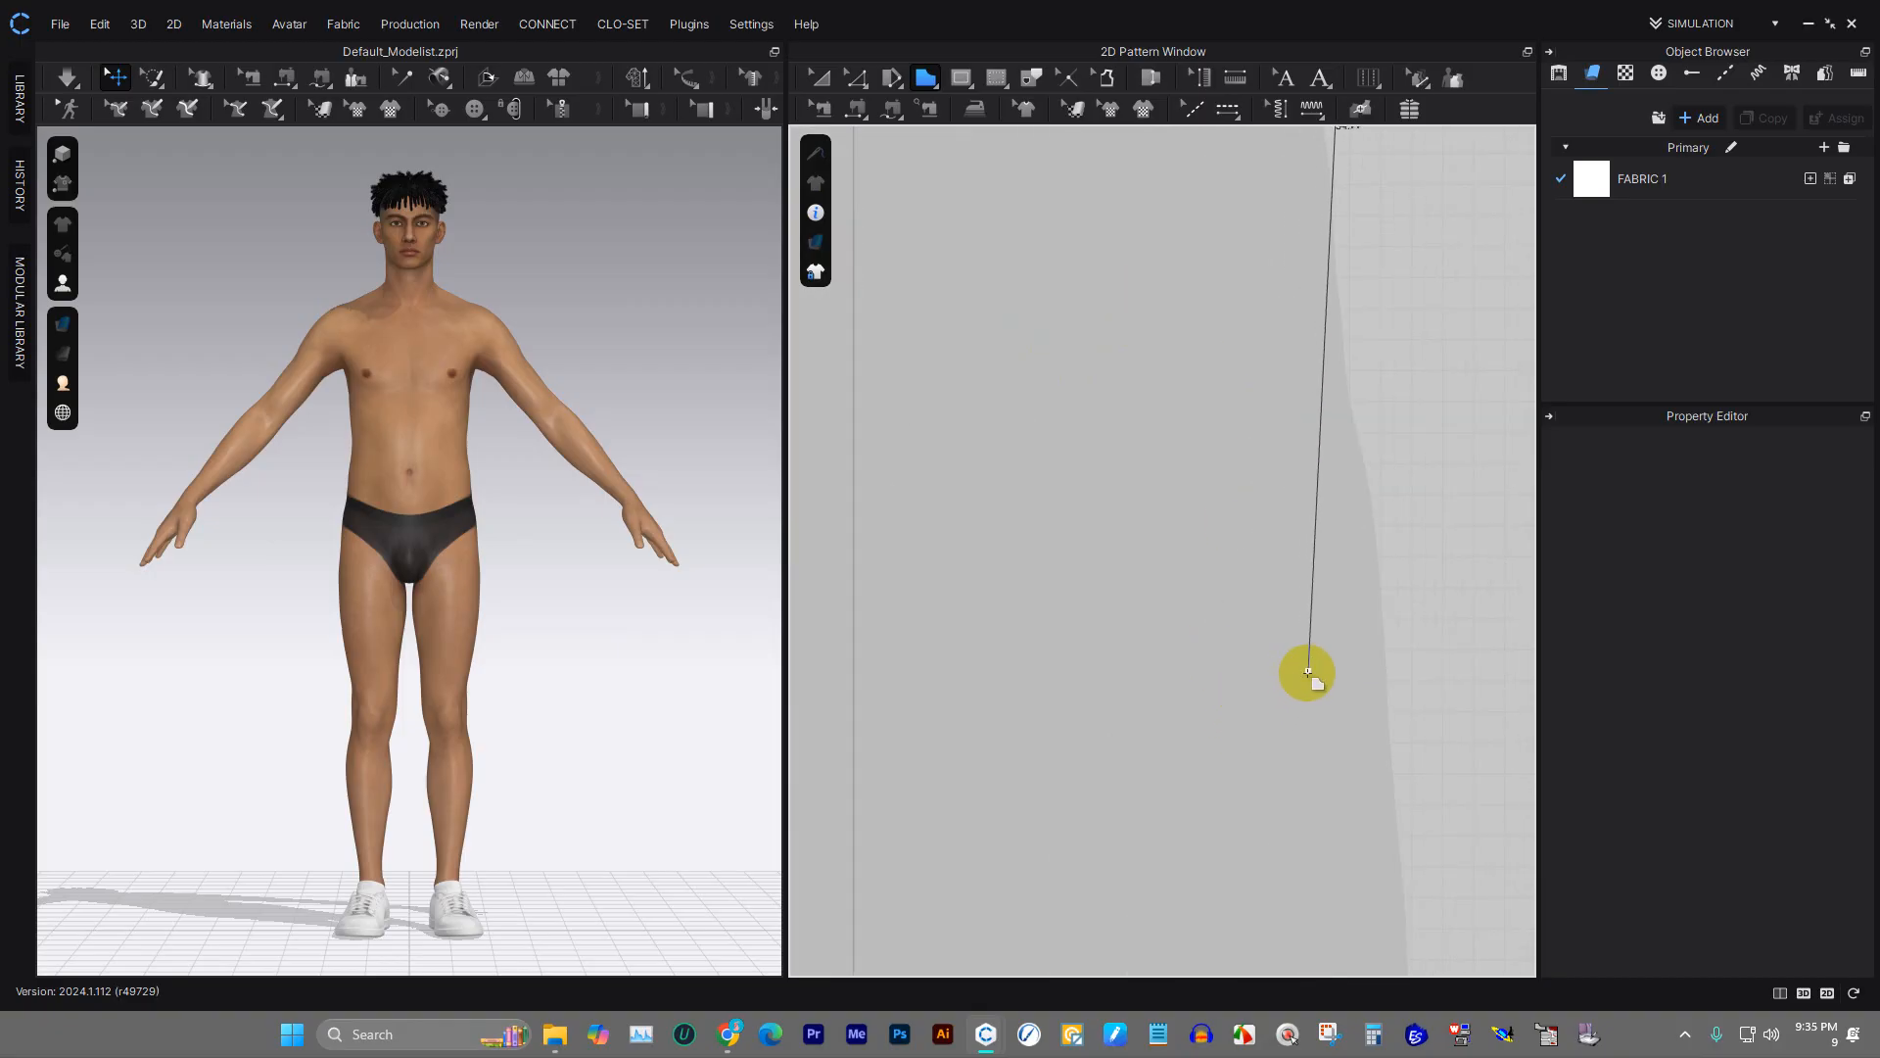
{"action": "scroll", "coordinate": [1319, 587], "scroll_direction": "down", "scroll_amount": 5}
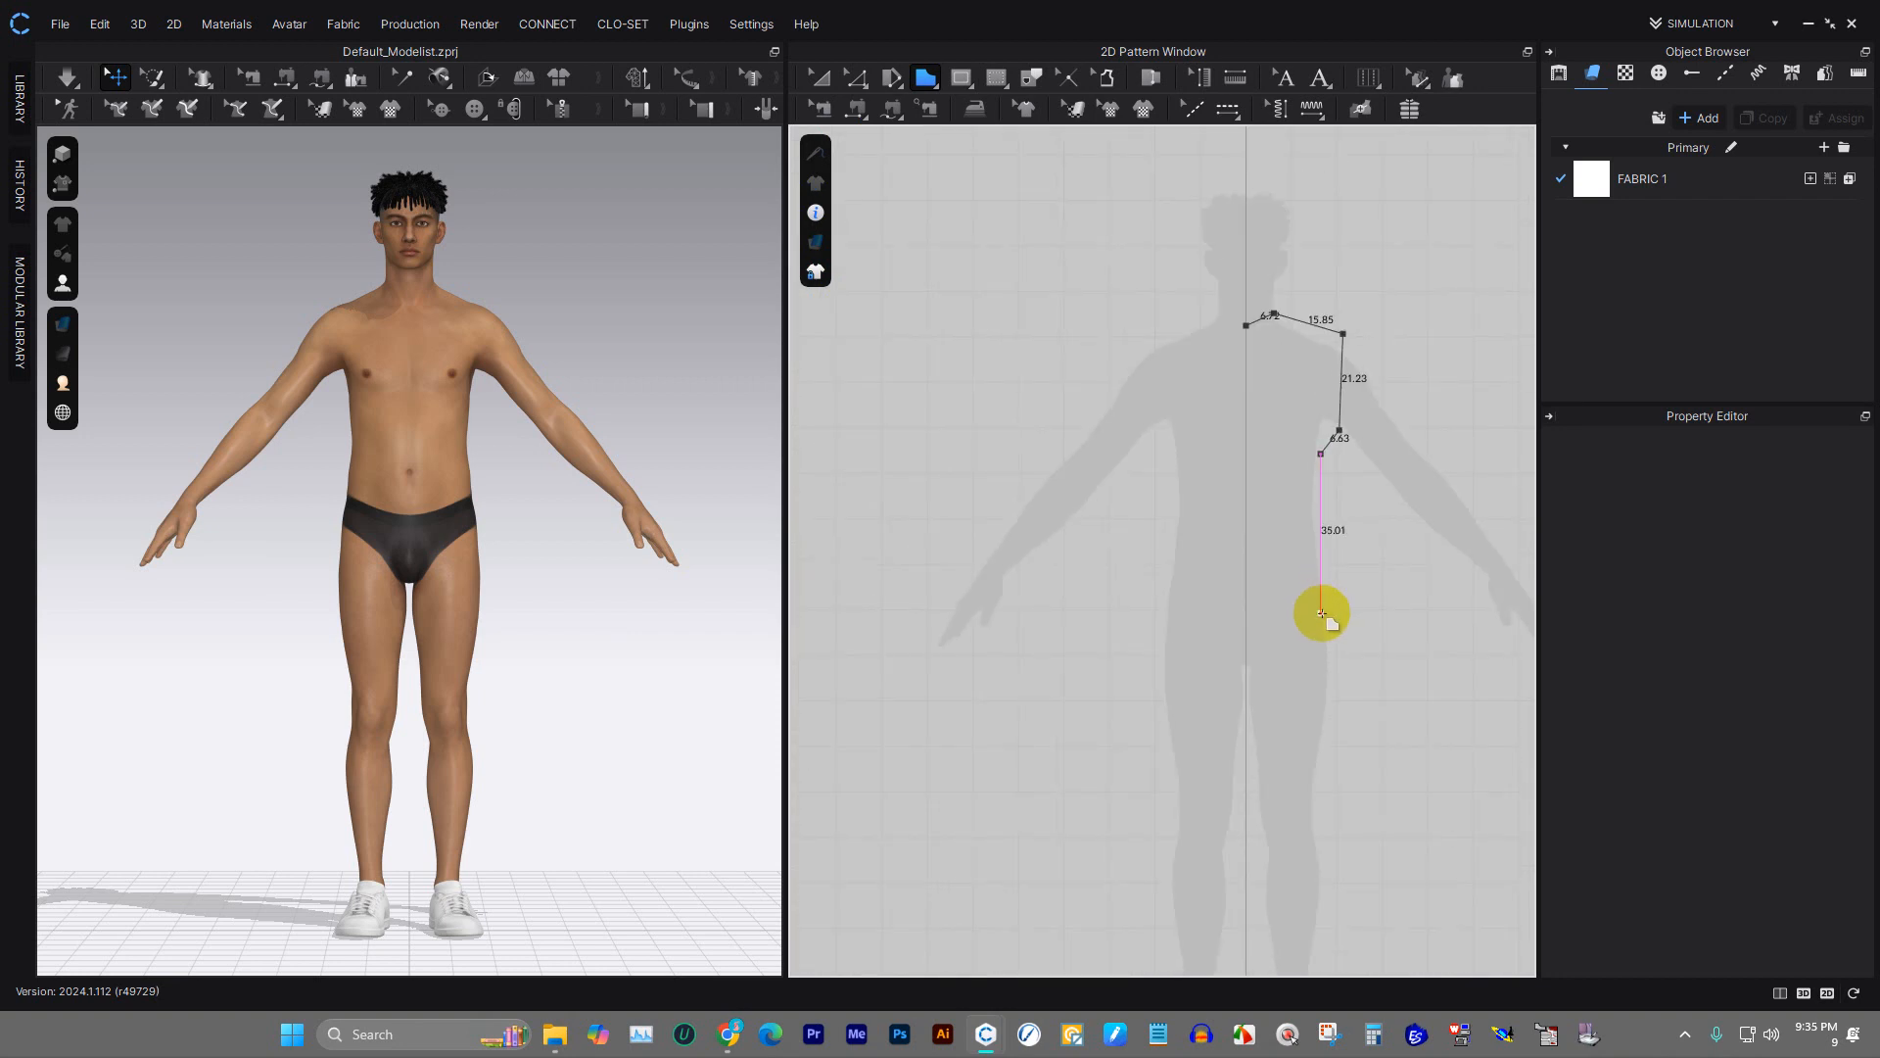
{"action": "left_click", "coordinate": [1321, 613]}
{"action": "key", "text": "Escape"}
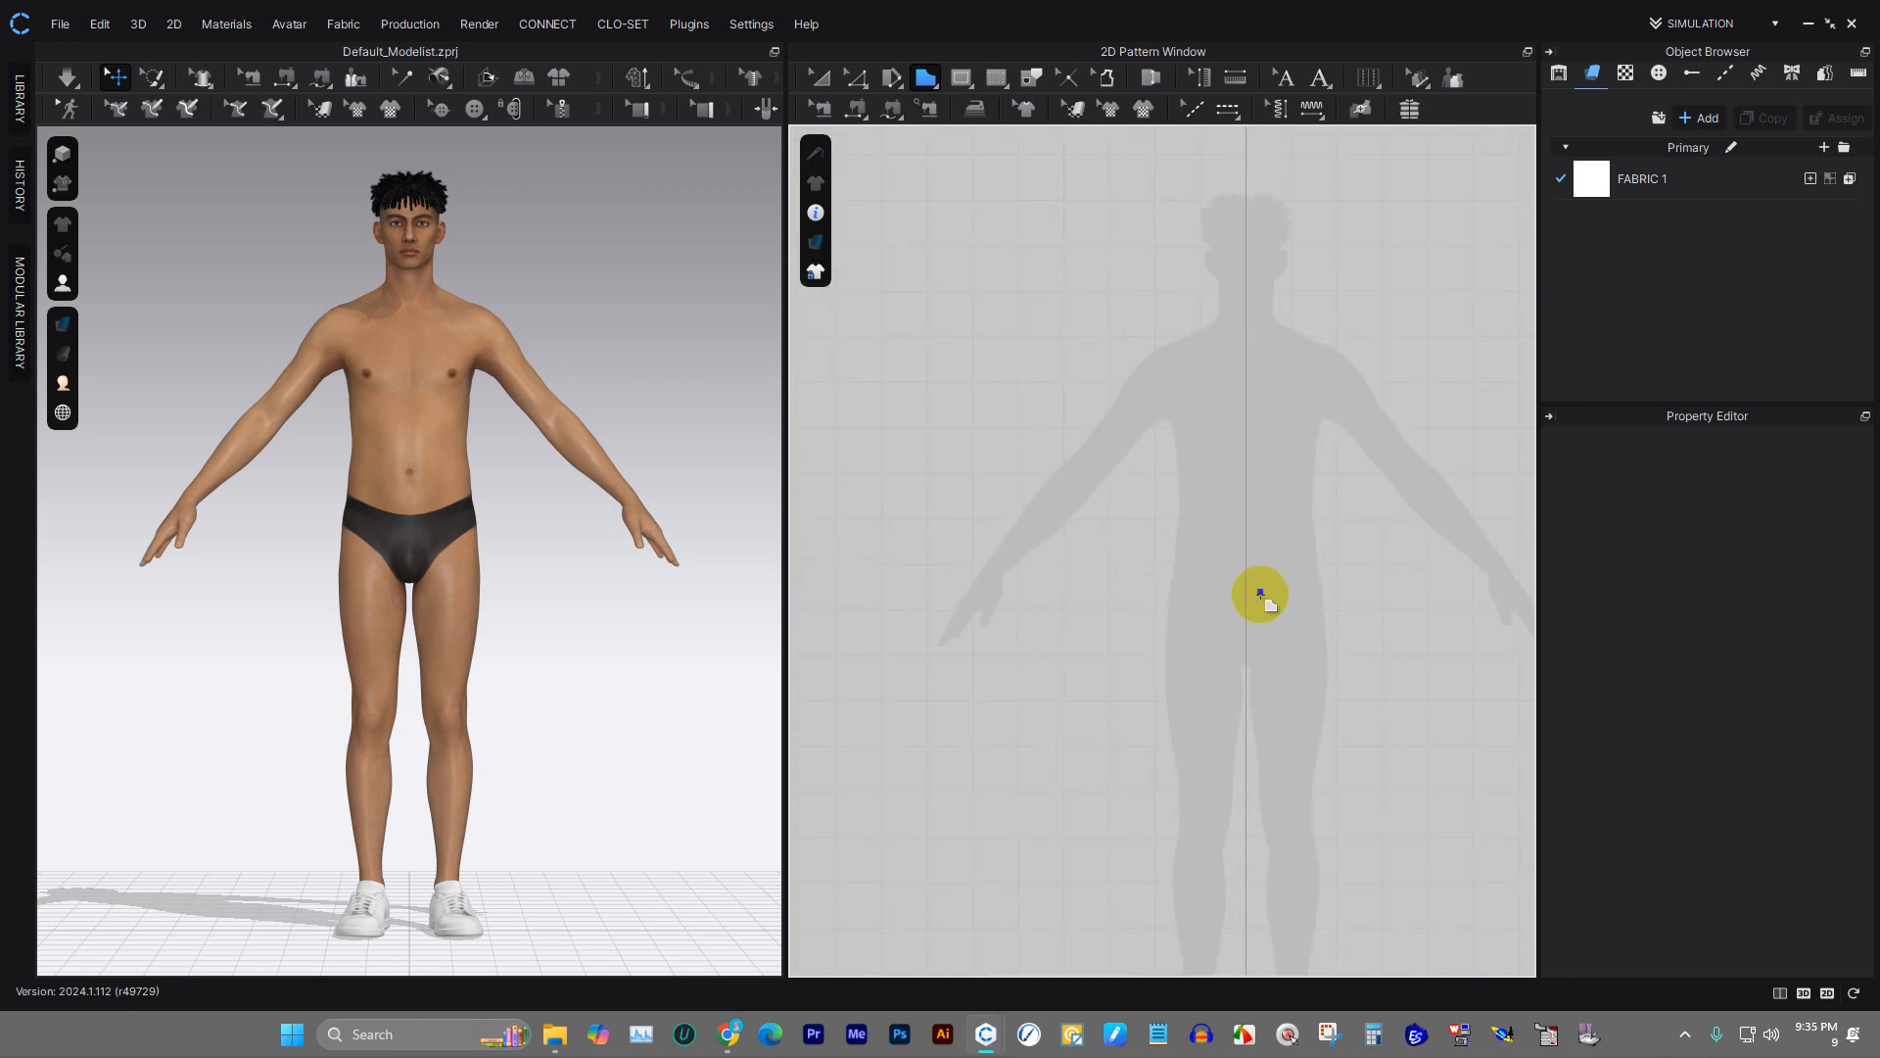
- Draw a half bodice polygon over the avatar's silhouette, starting at the centre line below the neck, with a perimeter of about 199 cm
{"action": "left_click", "coordinate": [1247, 332]}
{"action": "left_click", "coordinate": [1287, 309]}
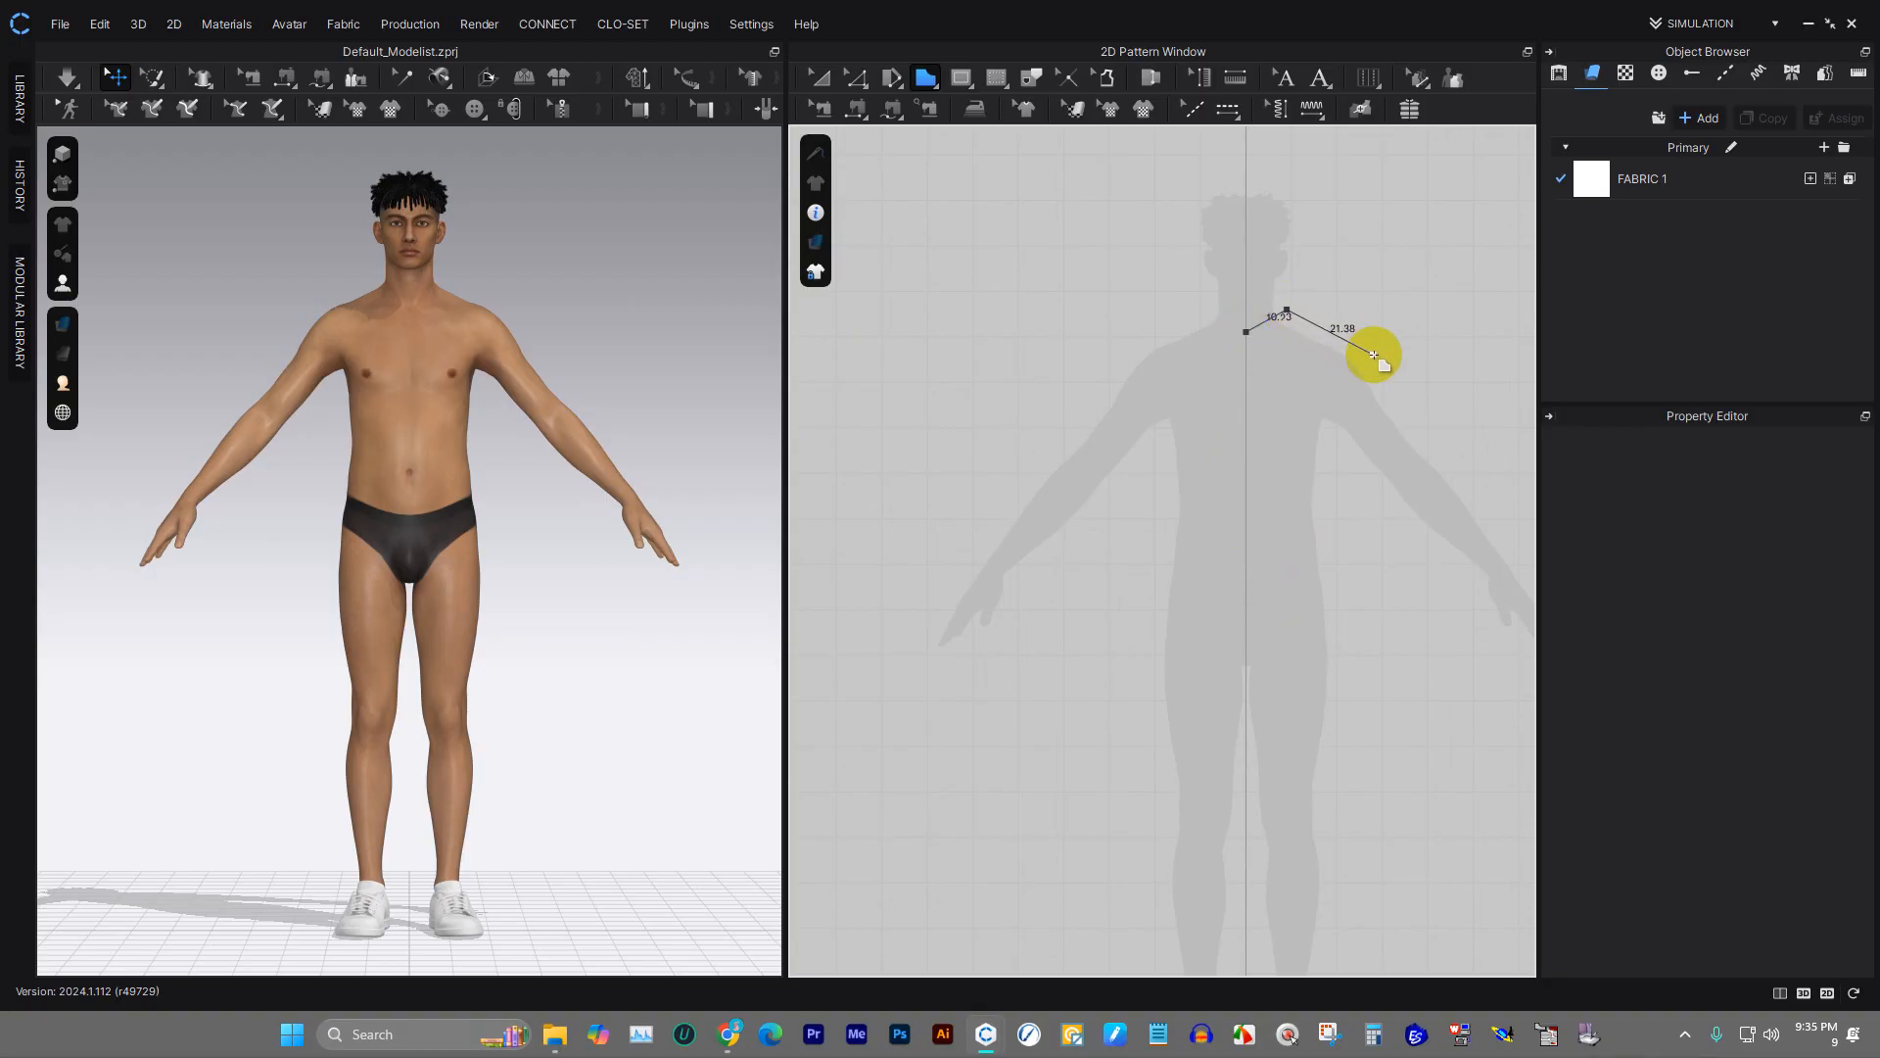
{"action": "left_click", "coordinate": [1374, 355]}
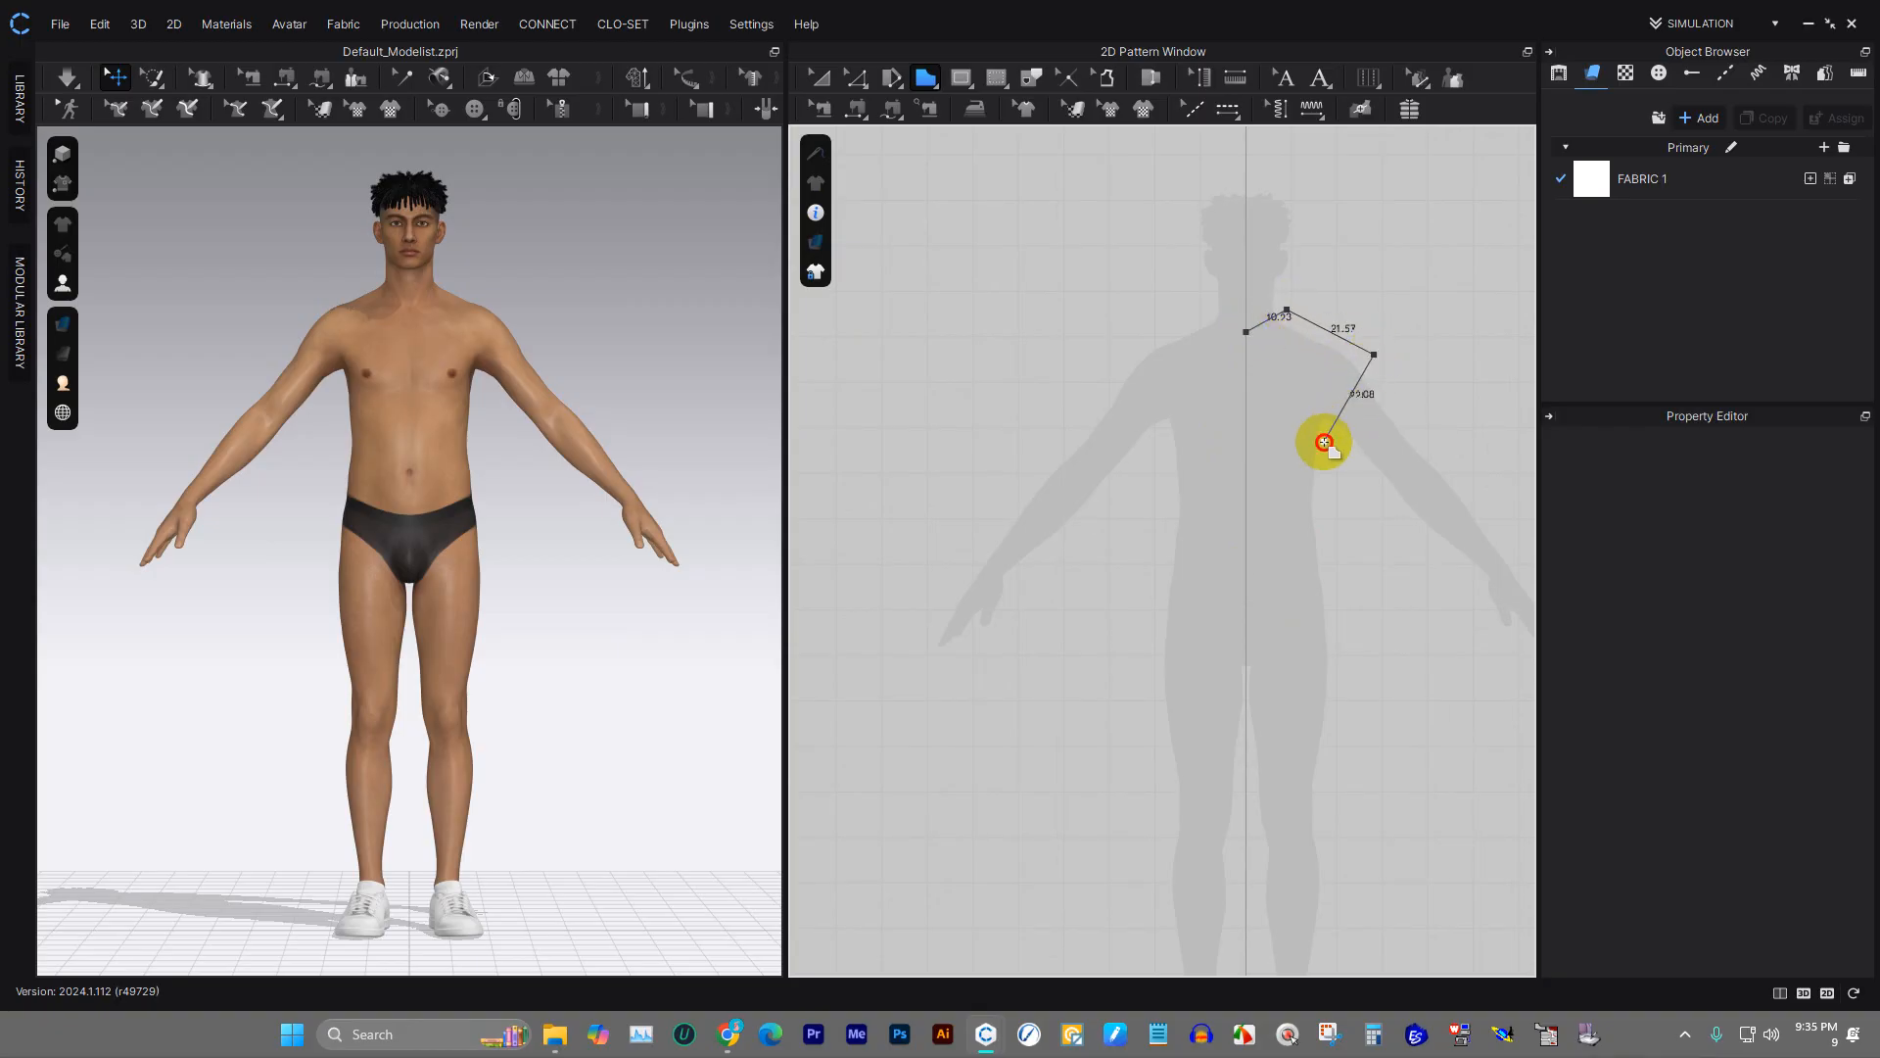
{"action": "left_click", "coordinate": [1325, 442]}
{"action": "left_click", "coordinate": [1325, 677]}
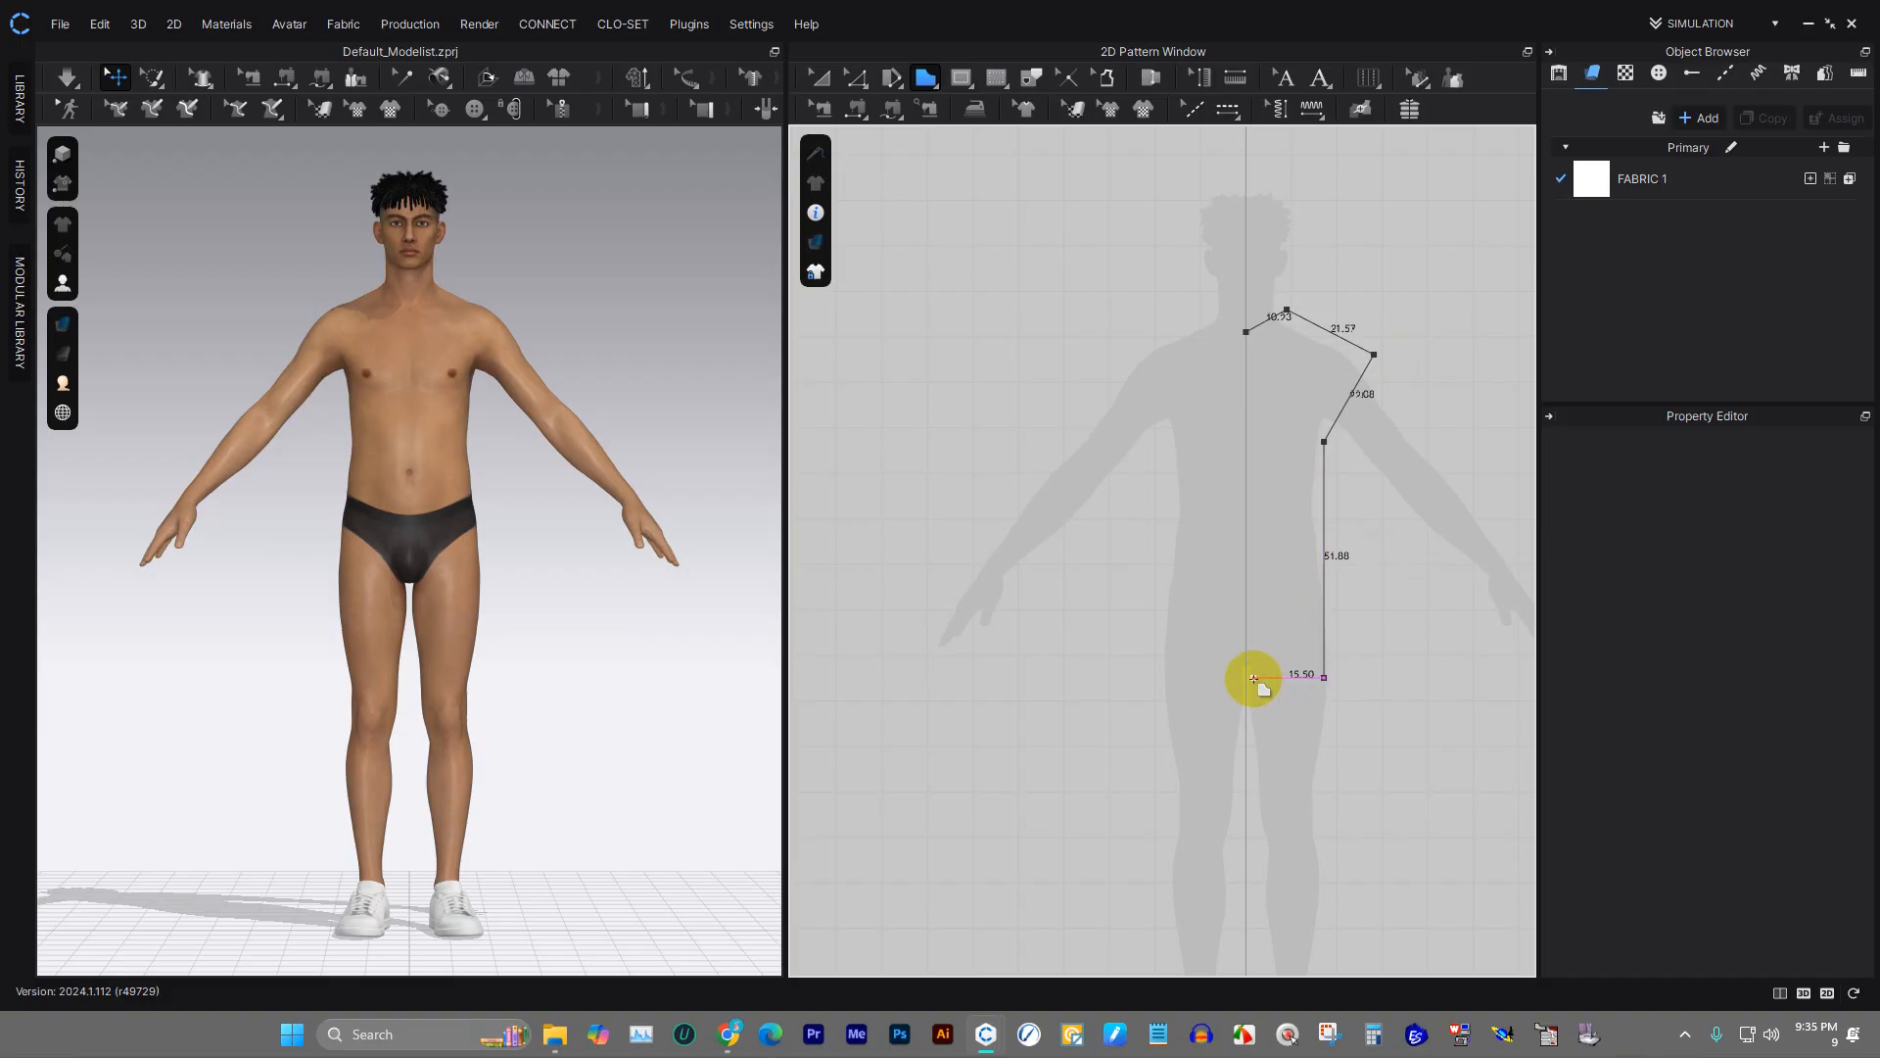
{"action": "left_click", "coordinate": [1248, 678]}
{"action": "left_click", "coordinate": [1246, 333]}
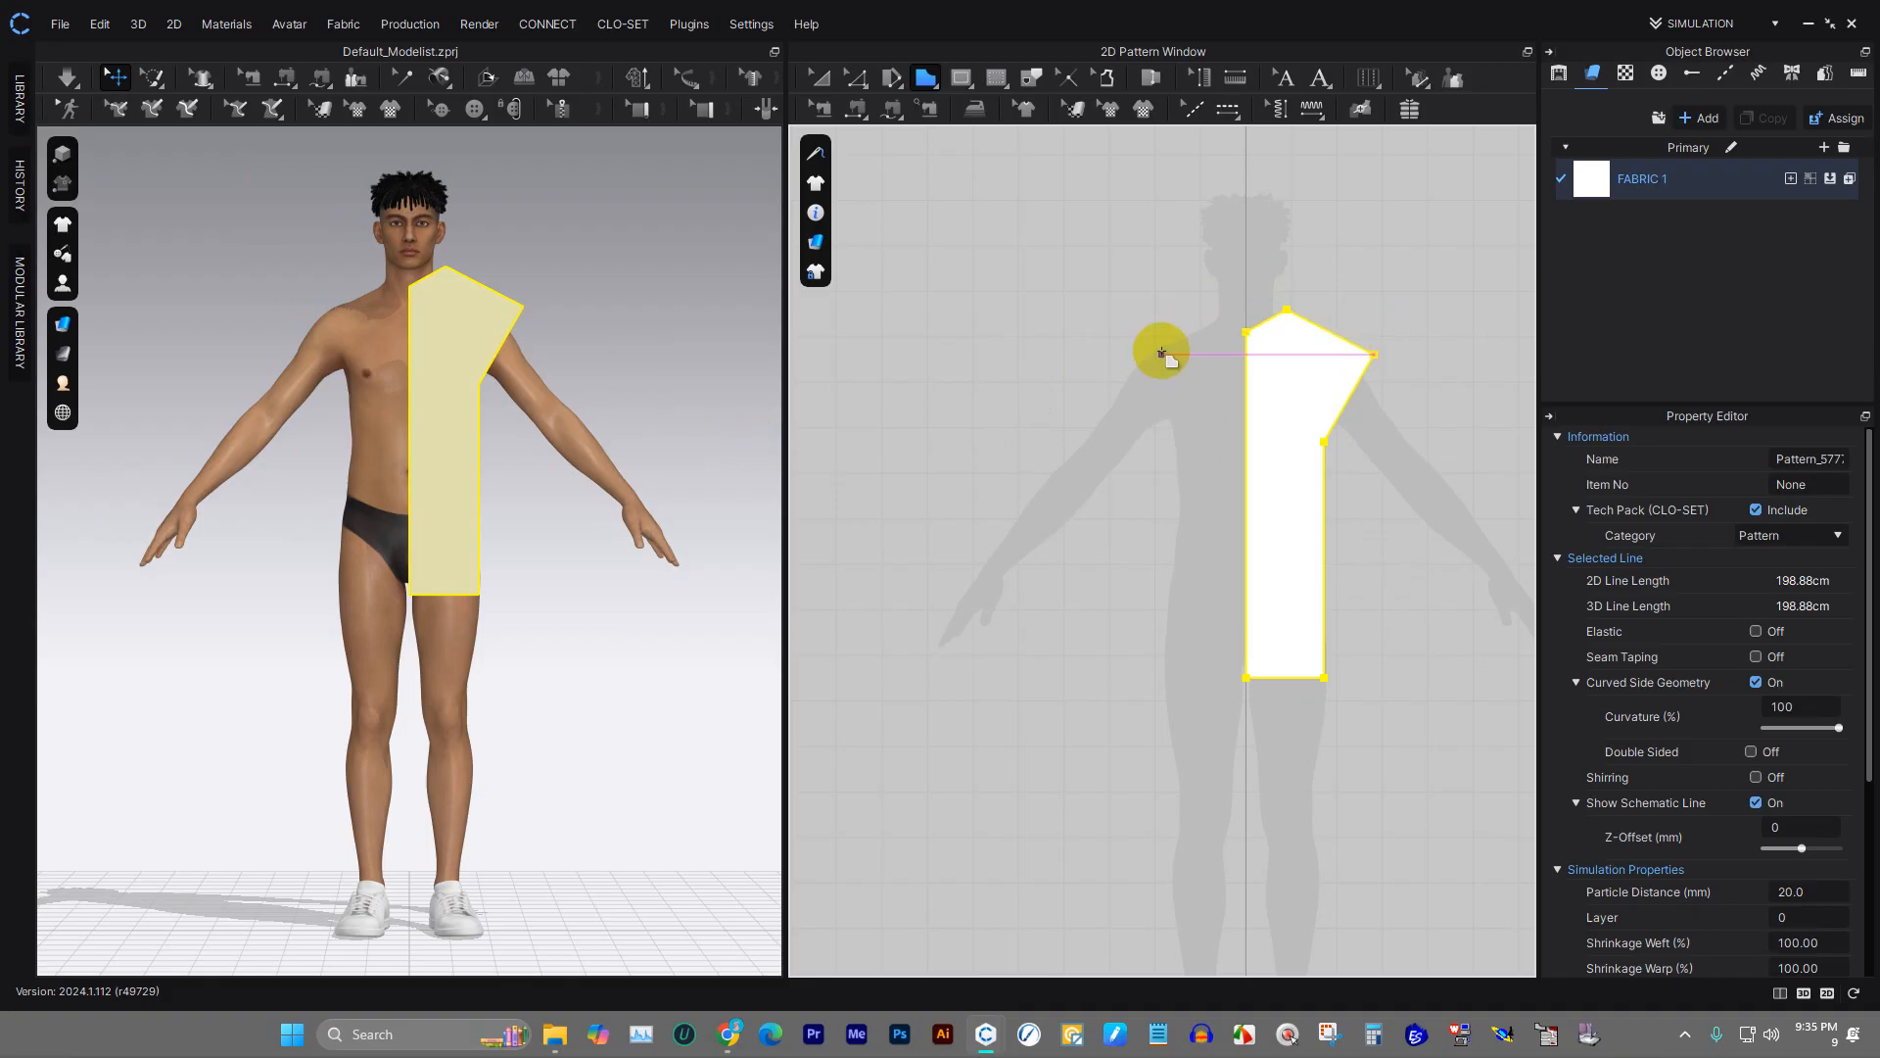
- Draw a tall rectangle pattern about 204 cm in perimeter and a square about 106 cm in perimeter beside the bodice
{"action": "left_click", "coordinate": [922, 91]}
{"action": "left_click", "coordinate": [945, 128]}
{"action": "left_click_drag", "start_coordinate": [879, 246], "coordinate": [1005, 584]}
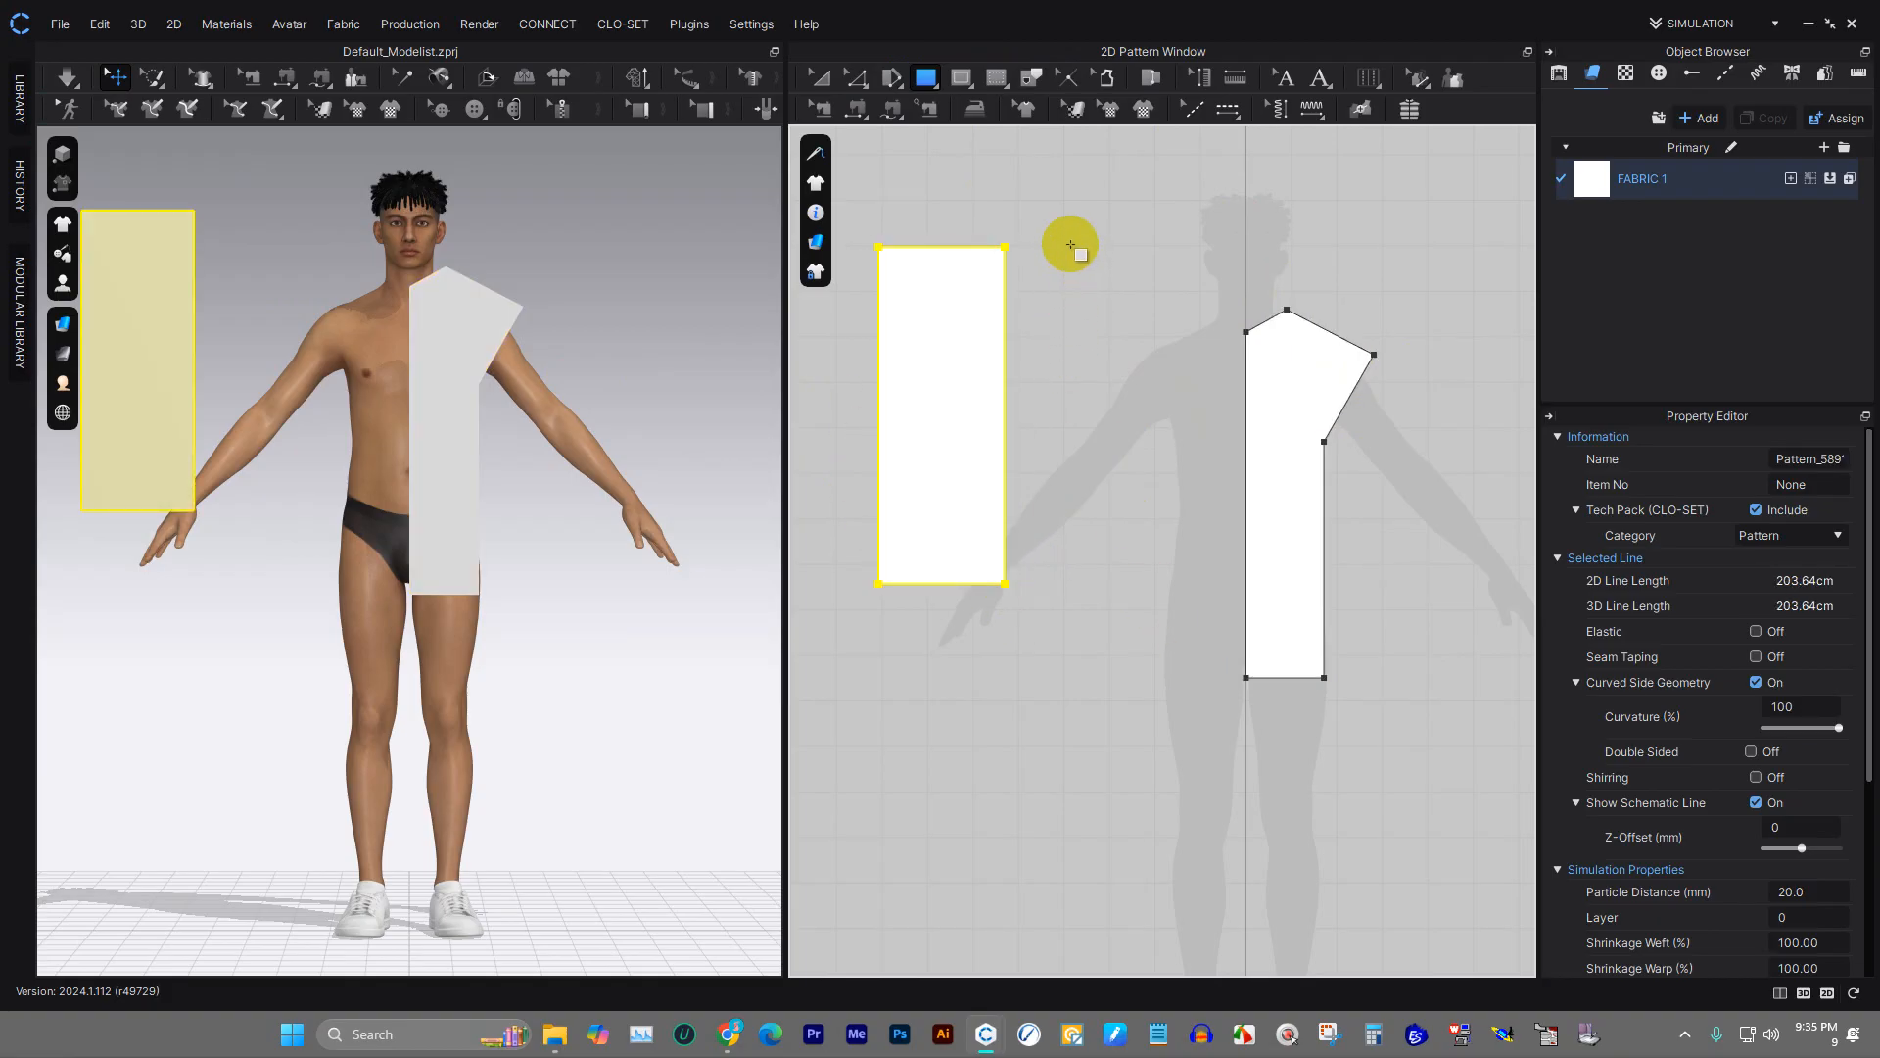
{"action": "left_click_drag", "start_coordinate": [1075, 239], "coordinate": [1195, 359]}
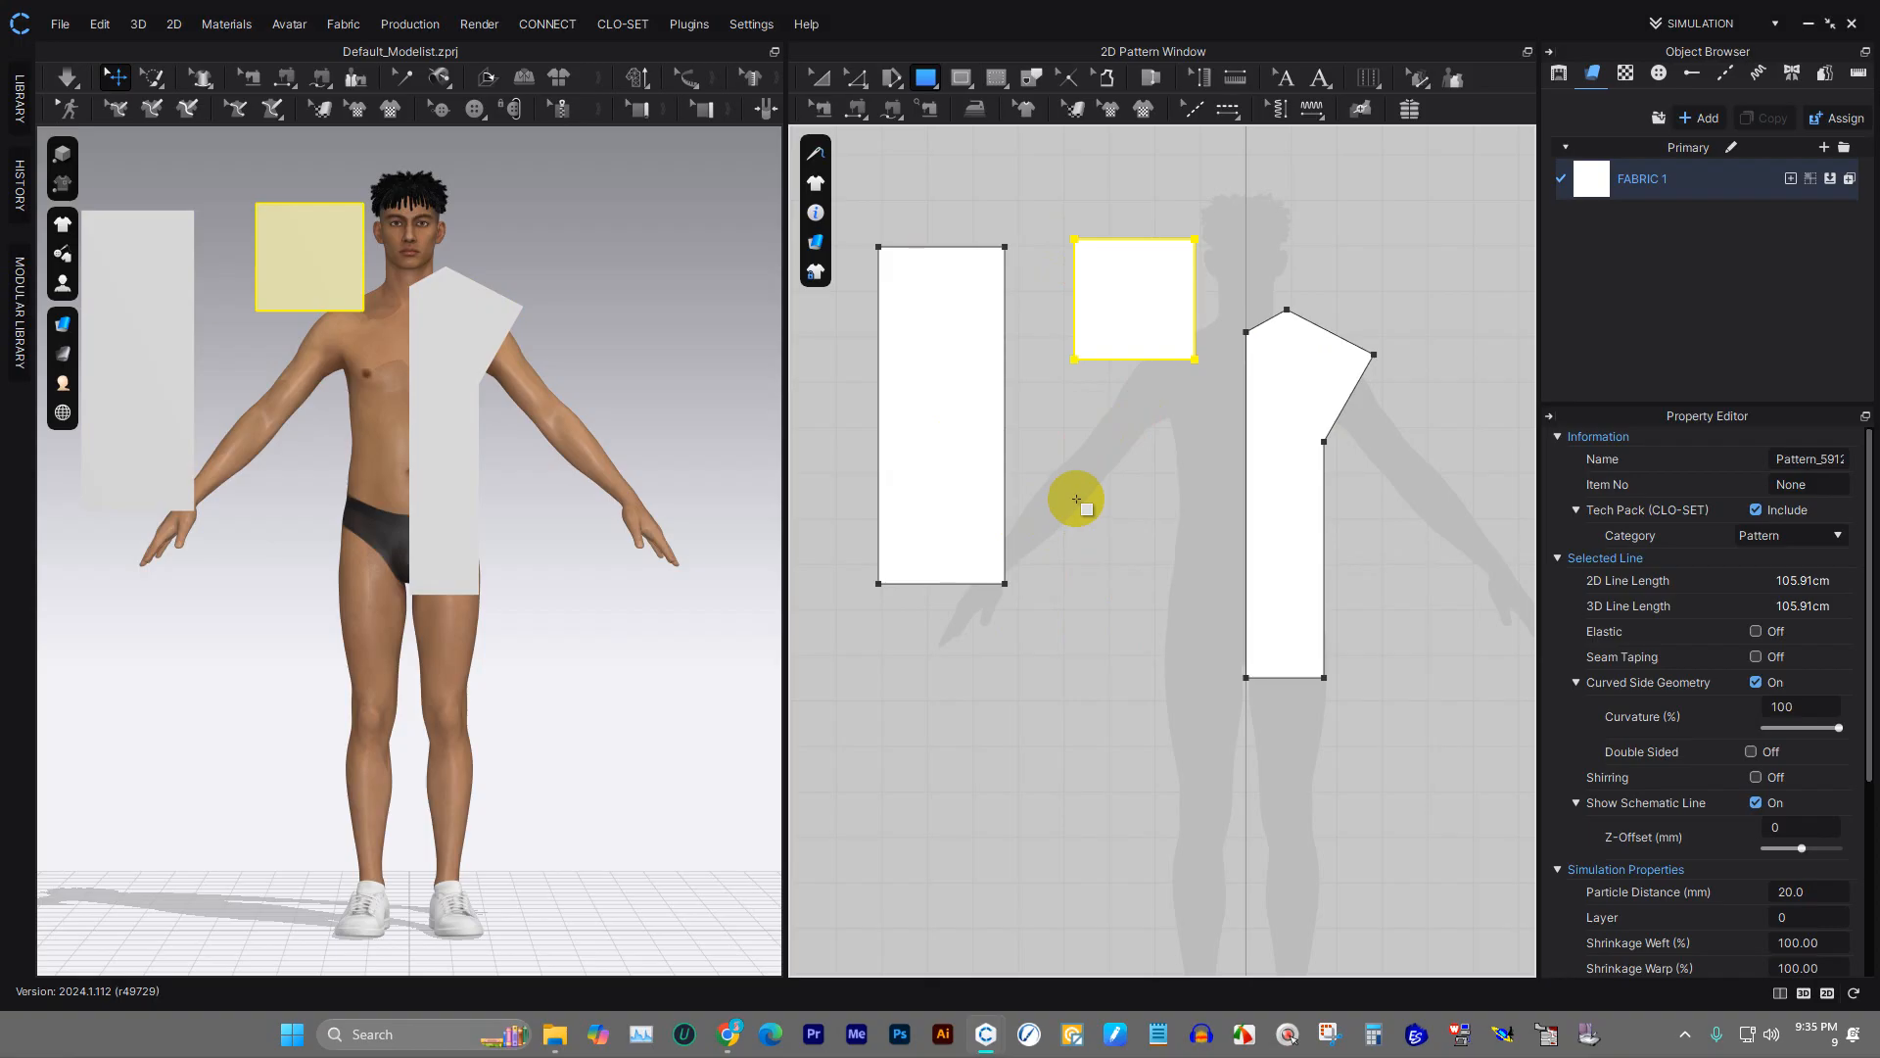
- Create a 50 by 50 cm square pattern and move it clear below the tall rectangle and the smaller square
{"action": "left_click", "coordinate": [1078, 499]}
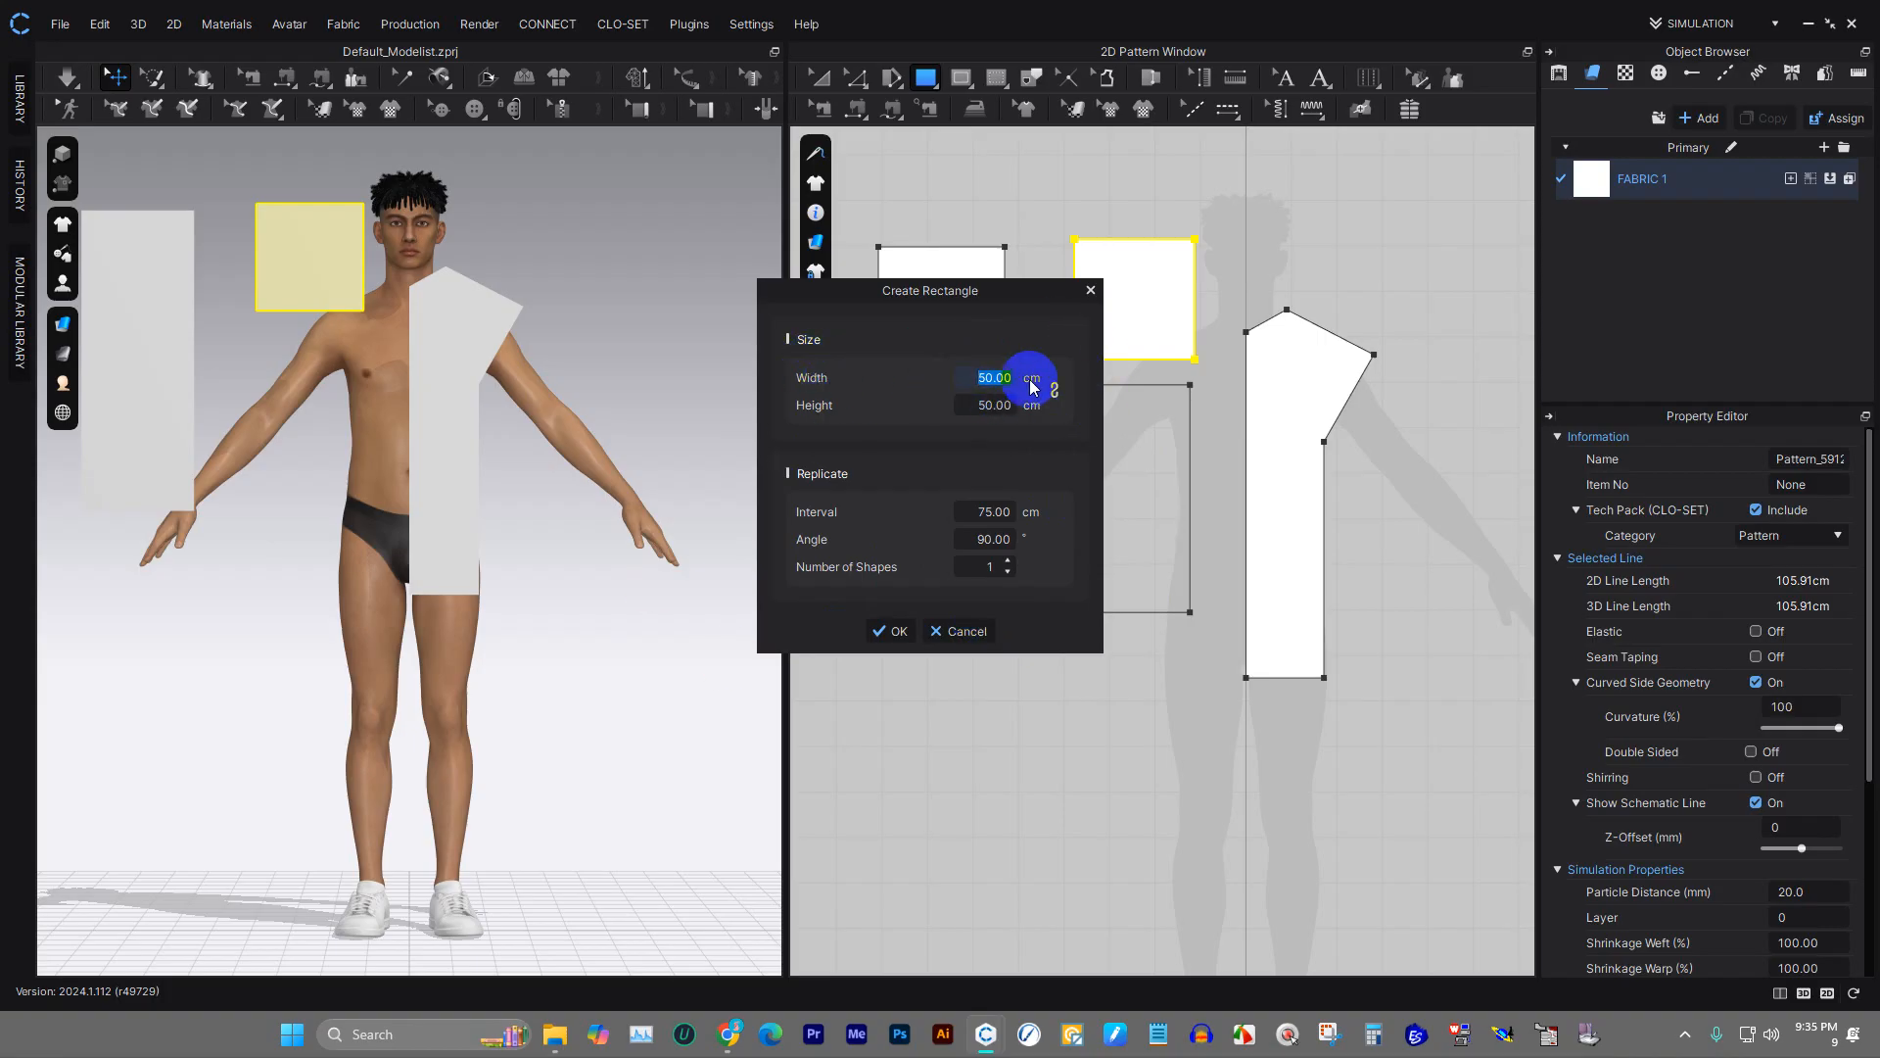
{"action": "left_click", "coordinate": [897, 632]}
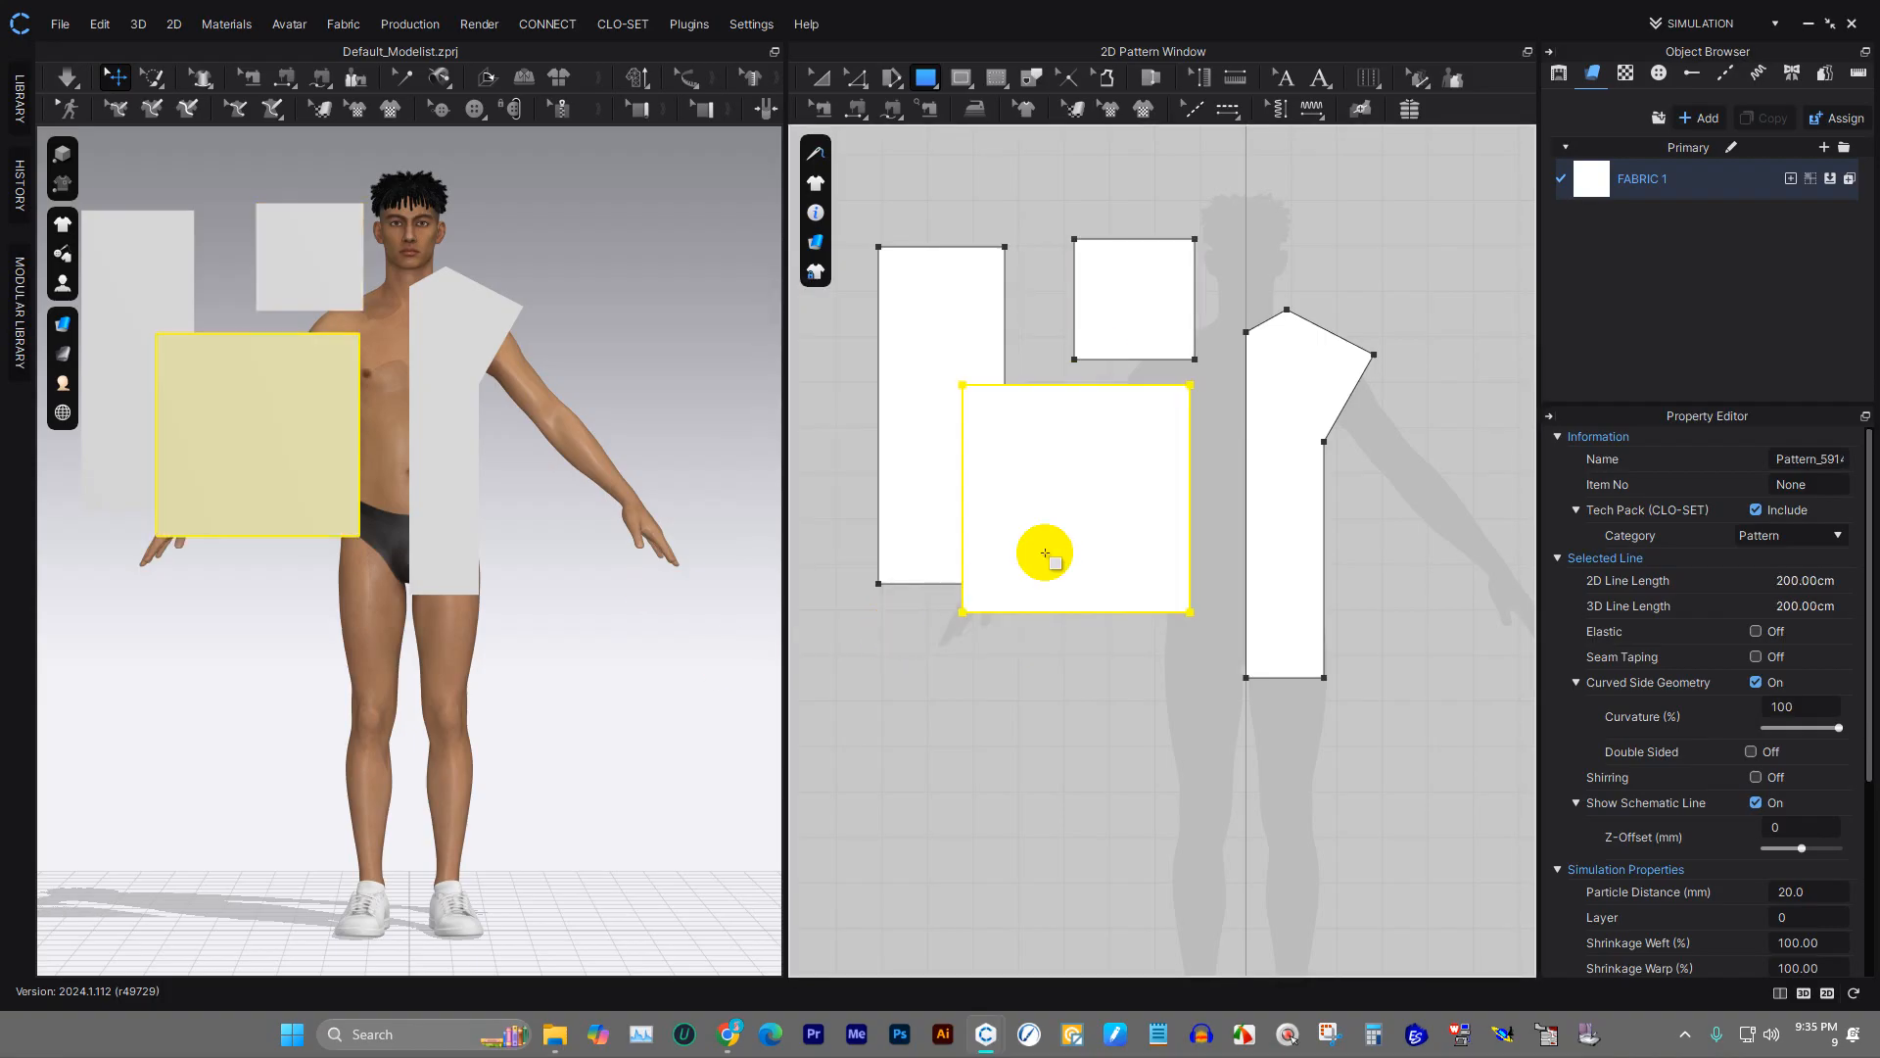
{"action": "left_click", "coordinate": [819, 77]}
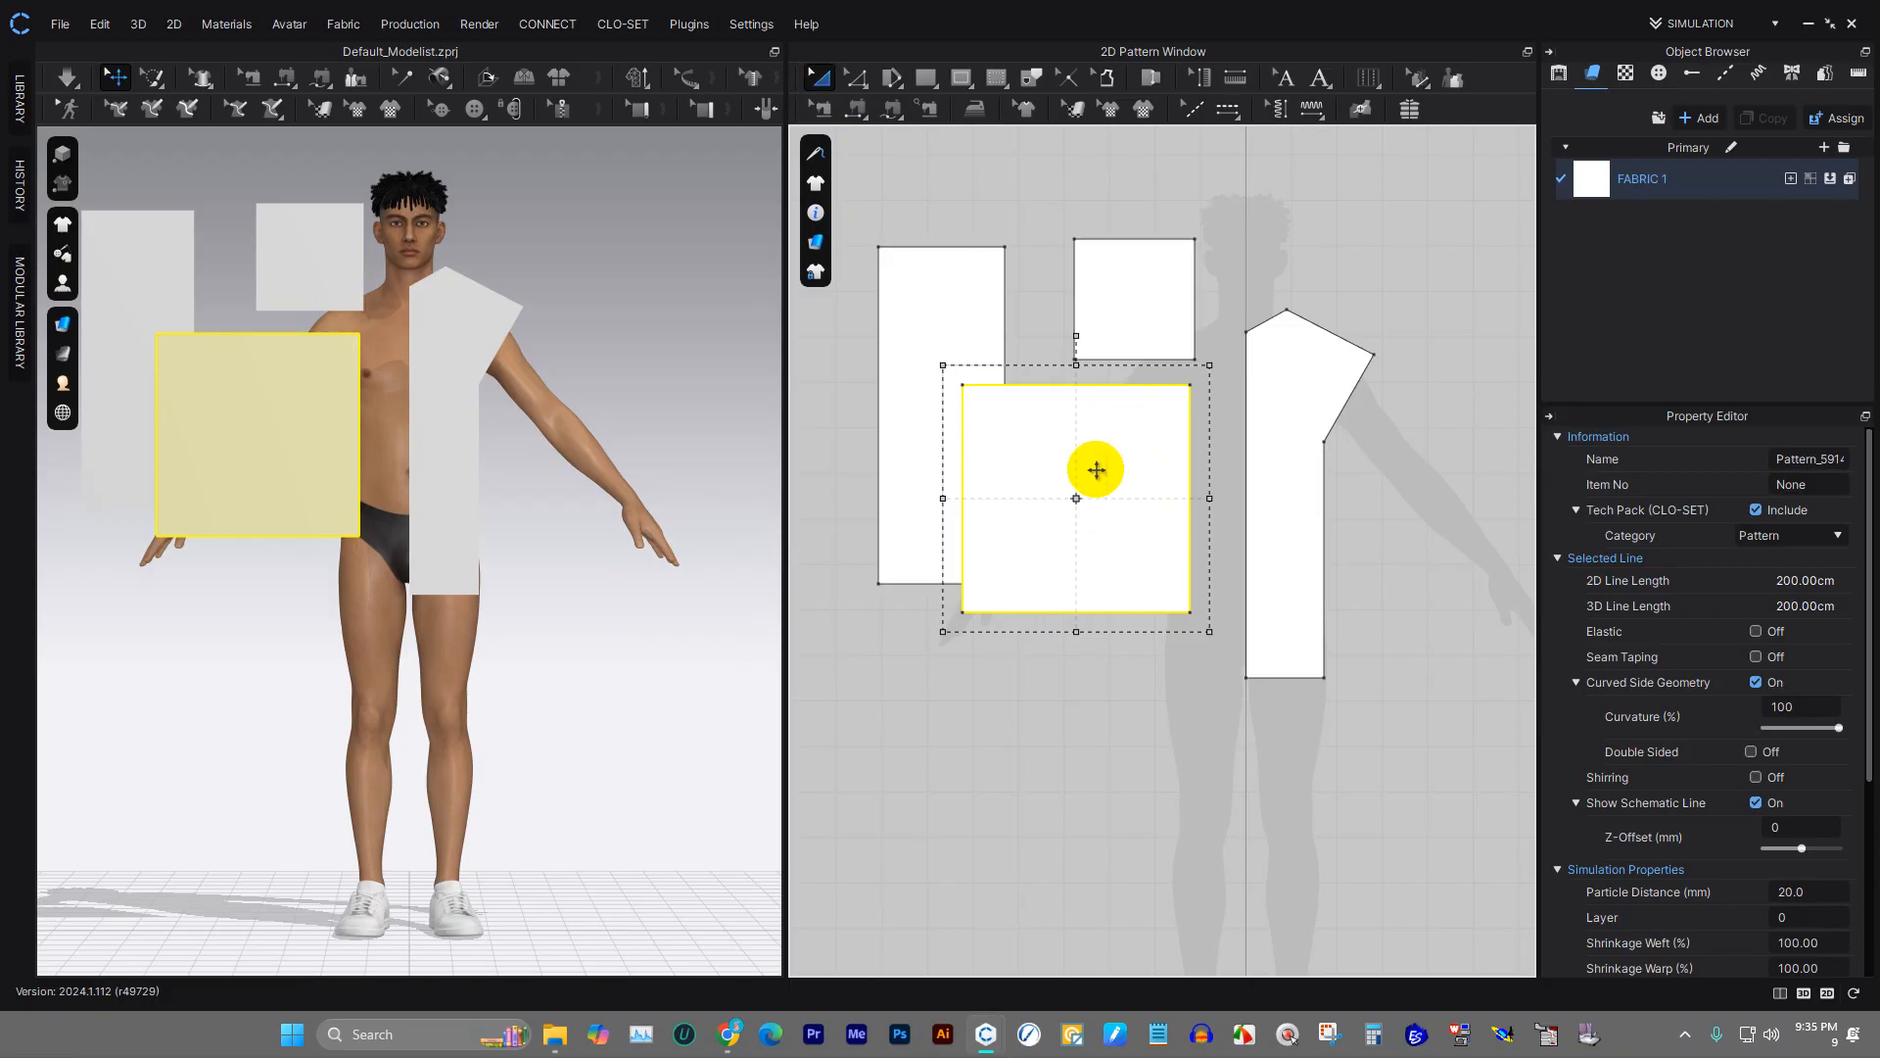
{"action": "left_click_drag", "start_coordinate": [1097, 549], "coordinate": [1077, 805]}
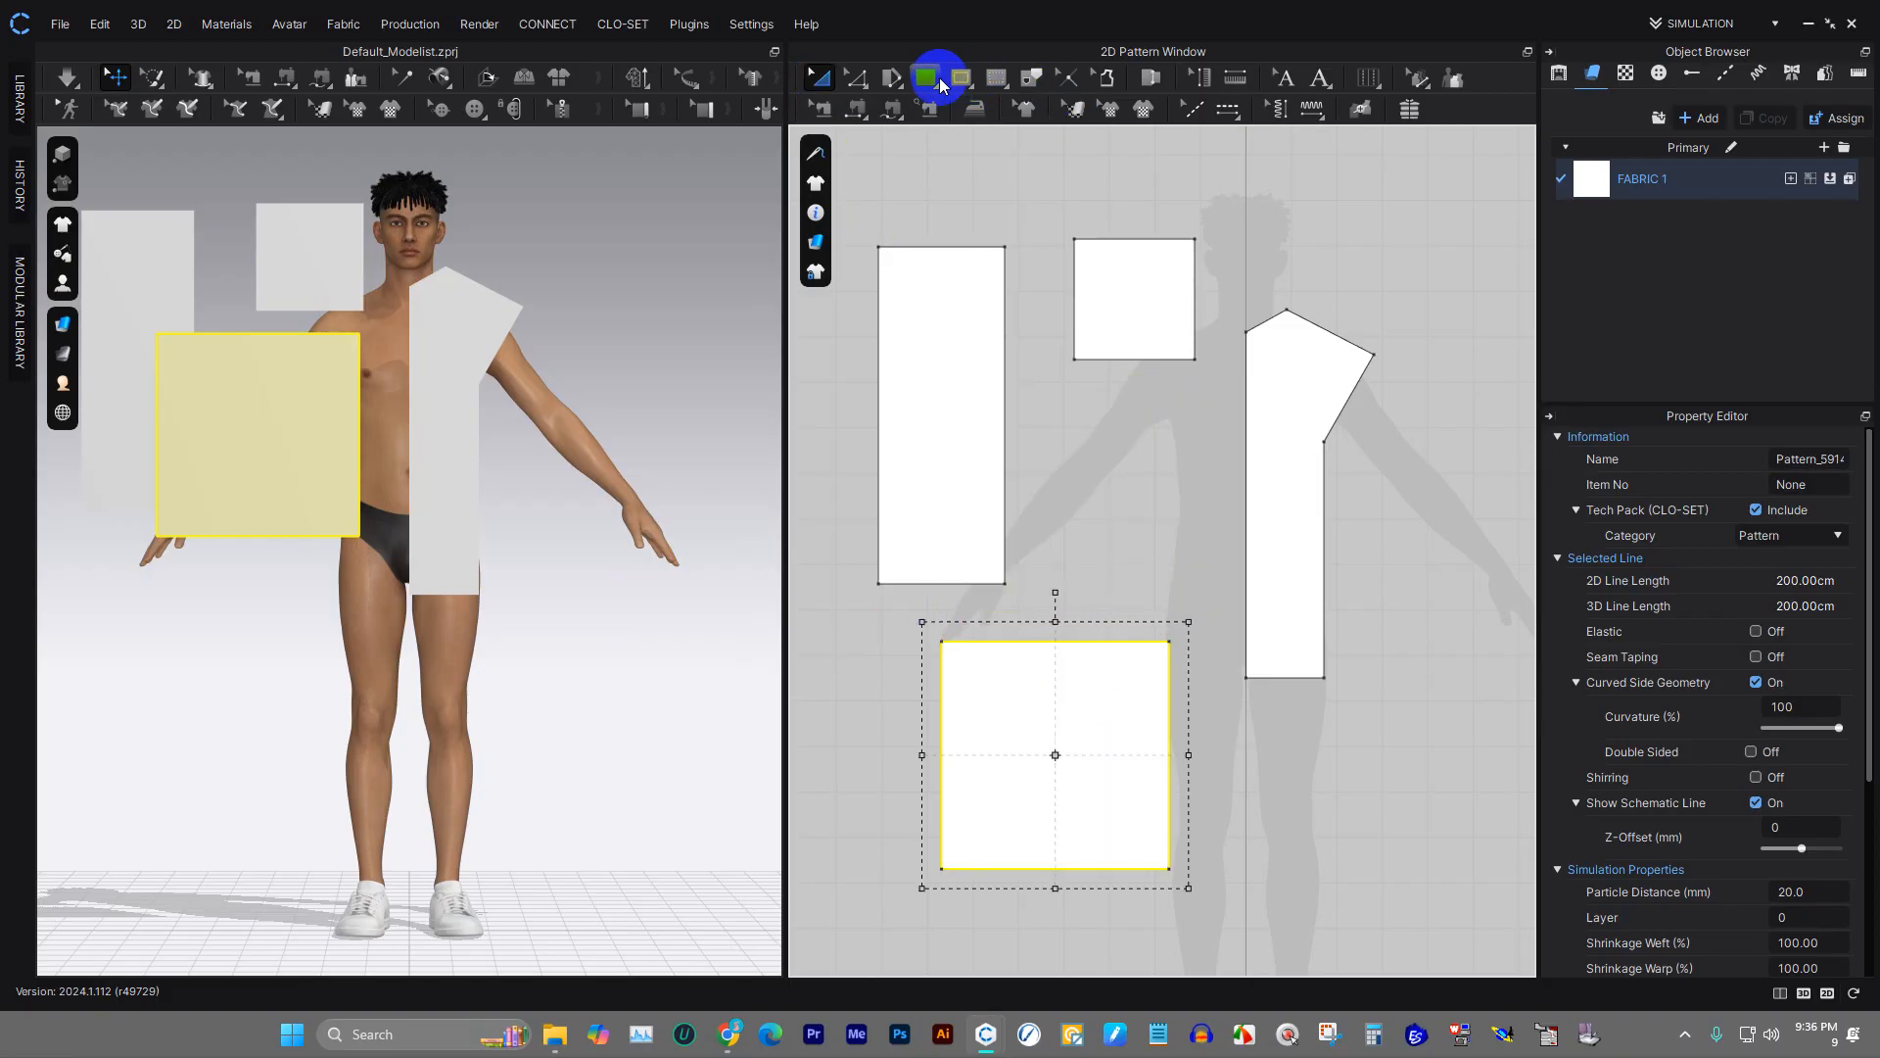
- Draw a tall ellipse pattern above the bodice piece, with a perimeter of about 106 cm
{"action": "left_click", "coordinate": [936, 81]}
{"action": "left_click", "coordinate": [956, 146]}
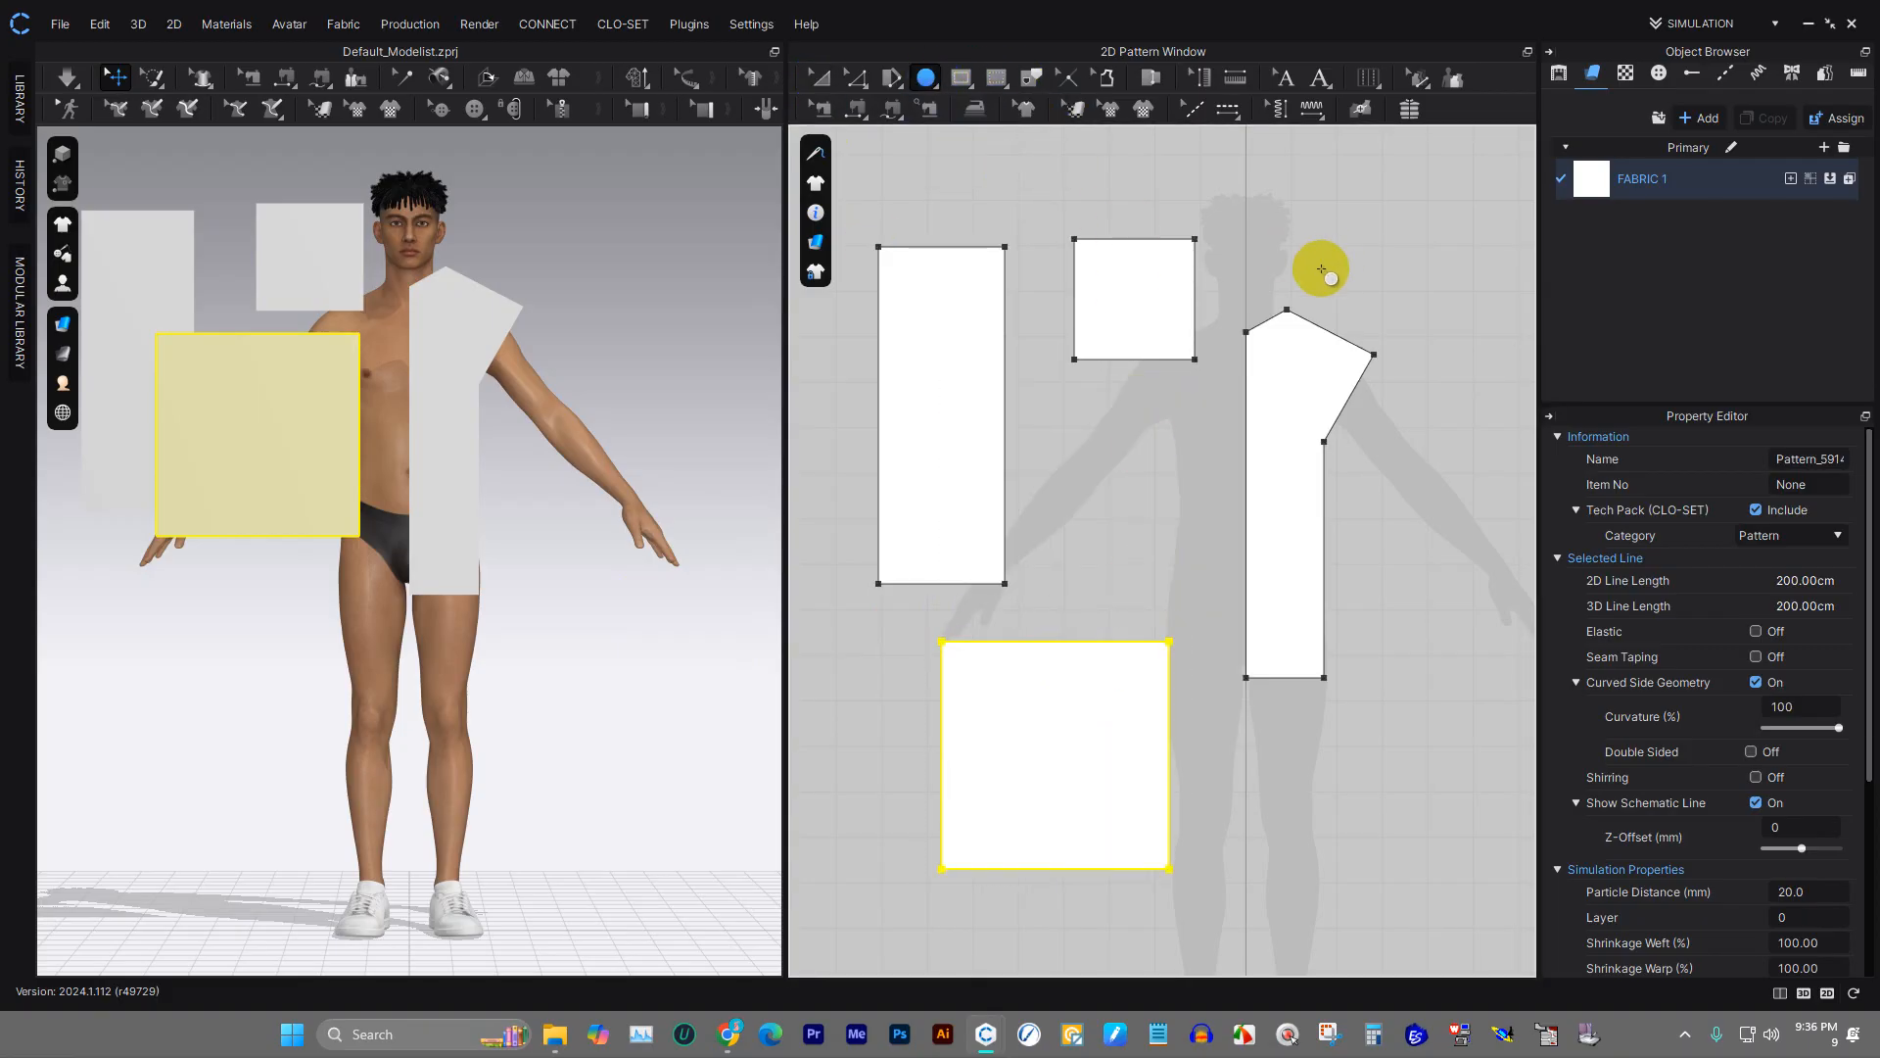
{"action": "scroll", "coordinate": [1156, 418], "scroll_direction": "down", "scroll_amount": 2}
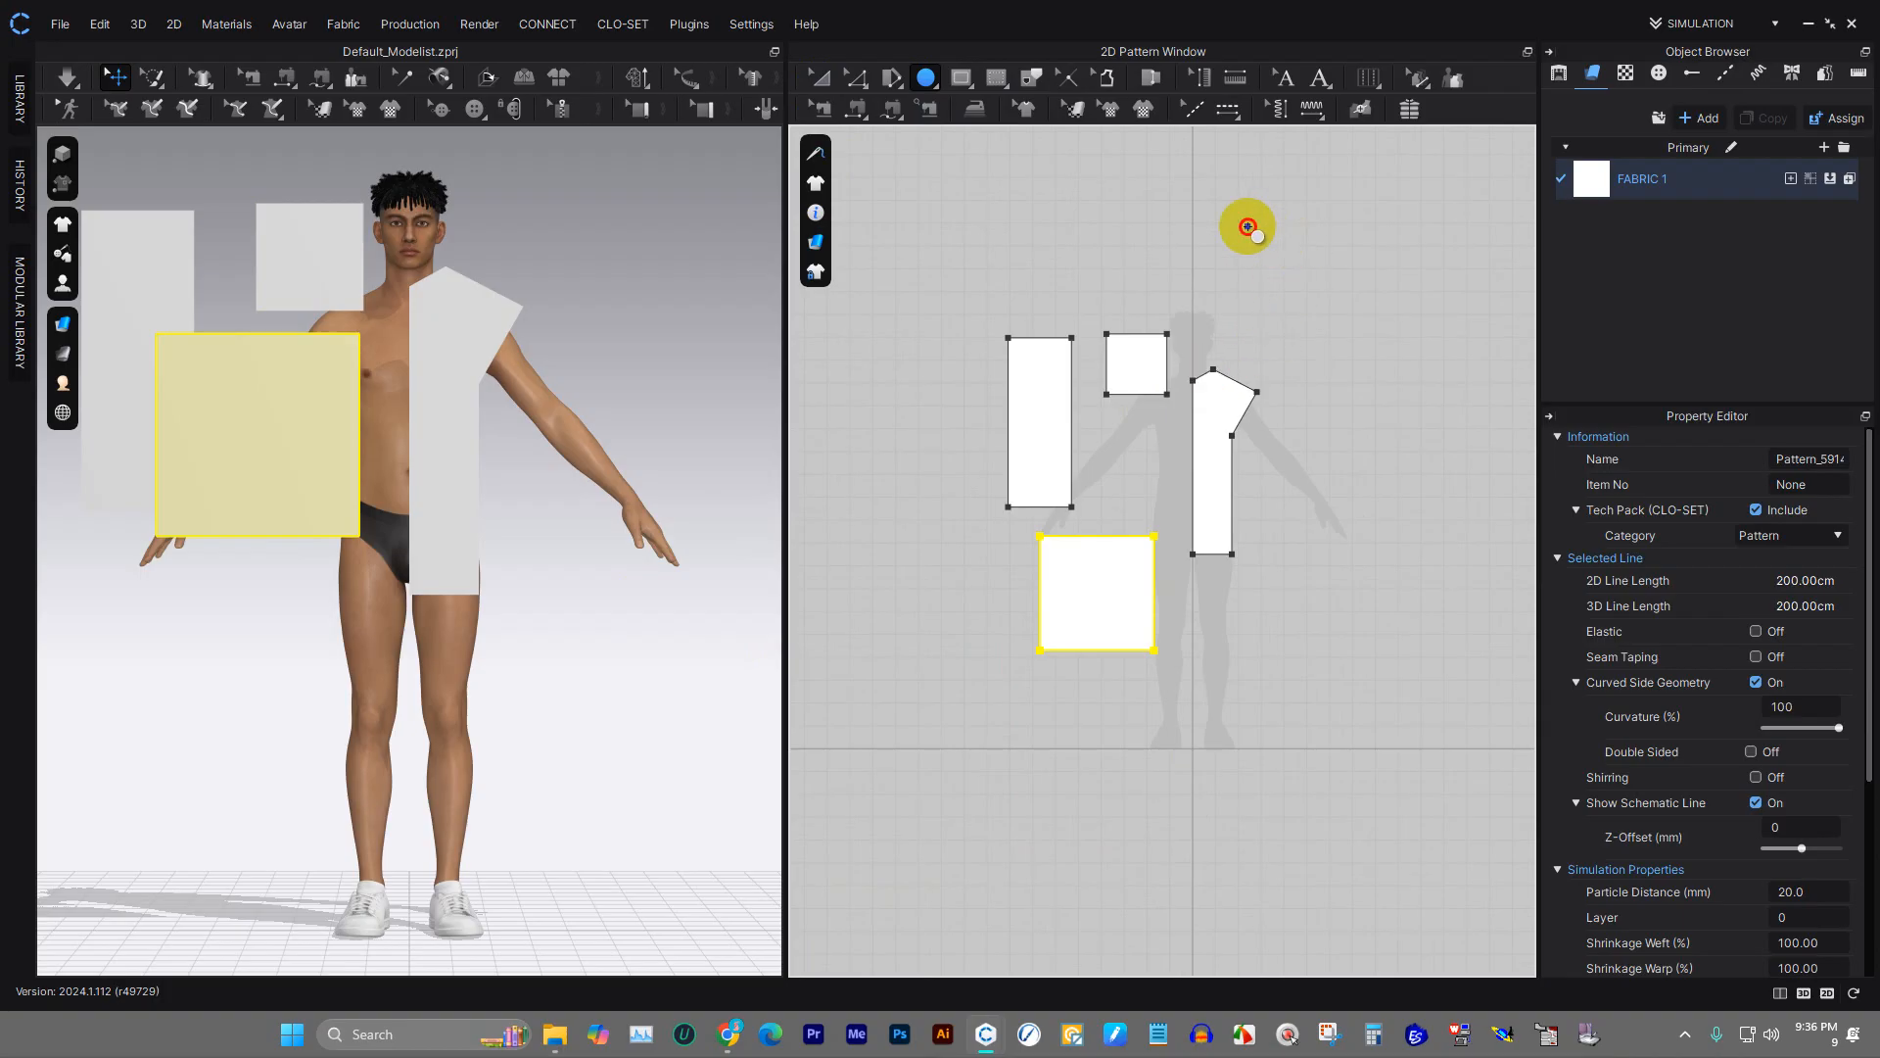
{"action": "left_click_drag", "start_coordinate": [1247, 223], "coordinate": [1303, 308]}
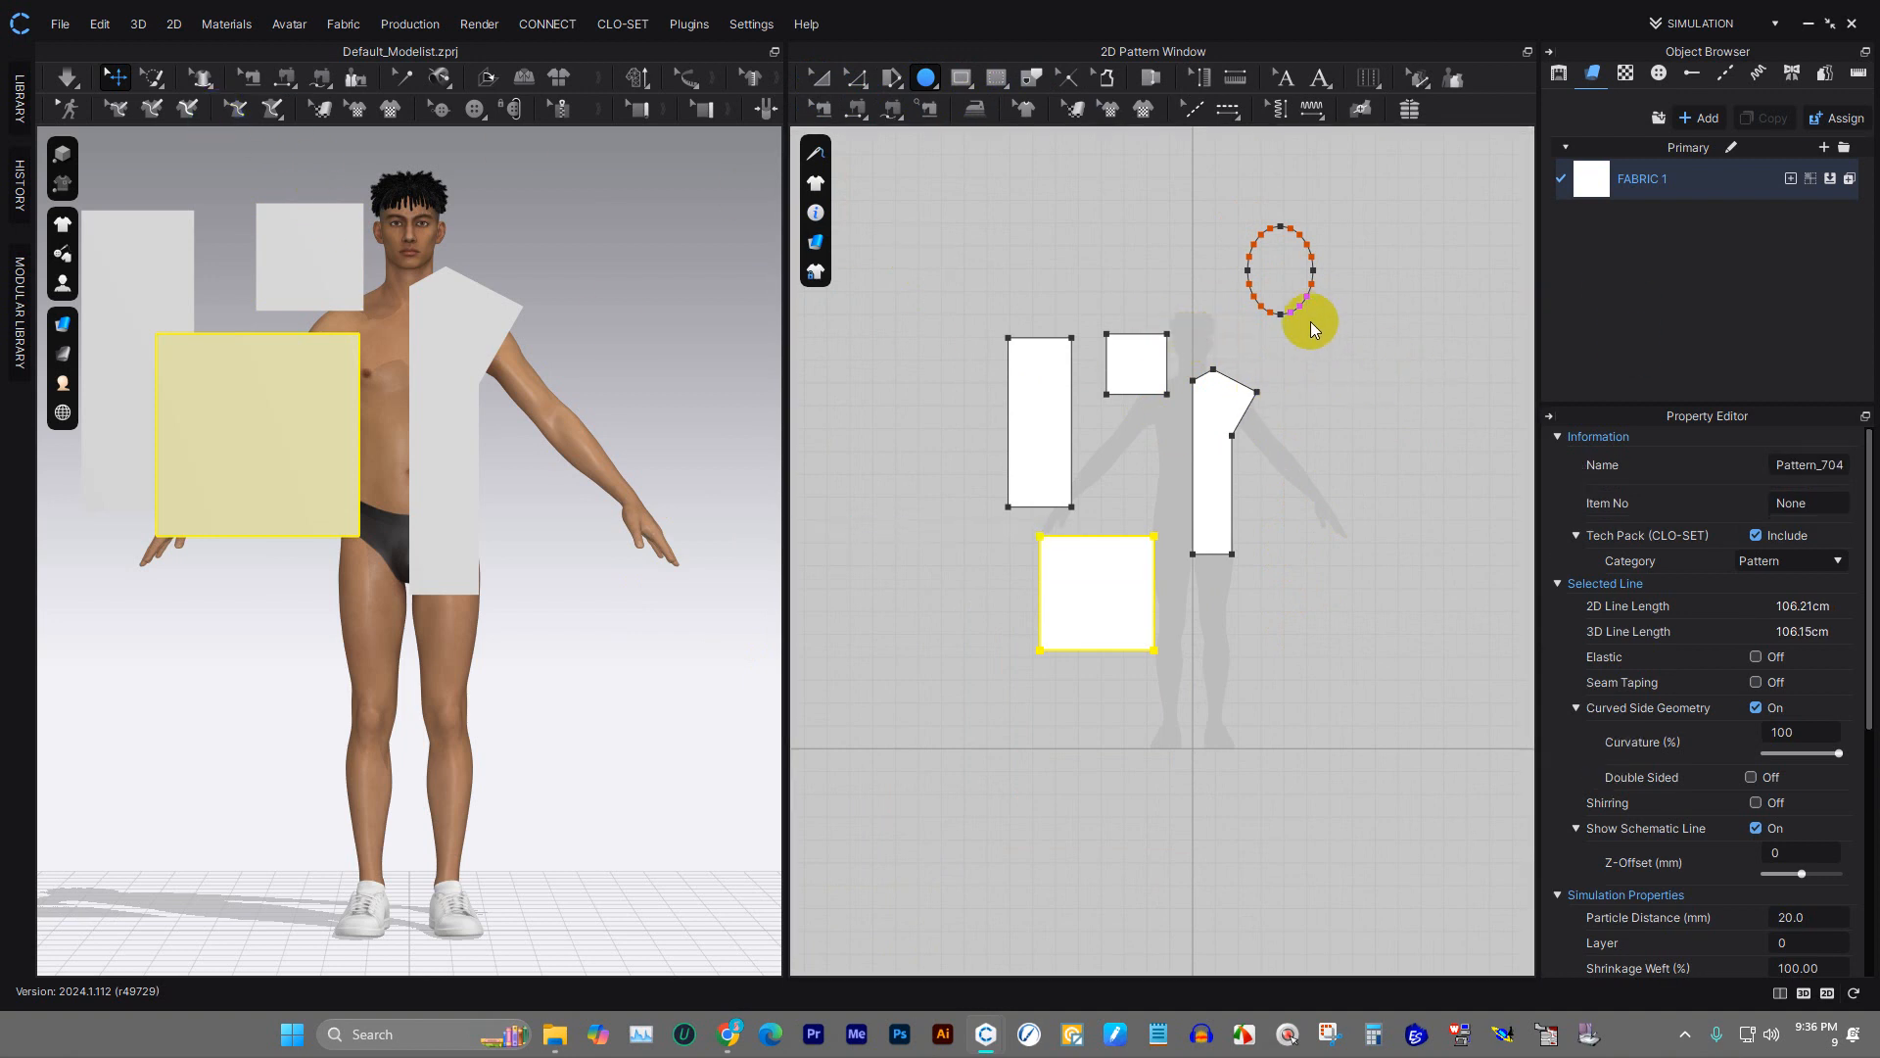
- Draw a circle pattern about 81 cm in circumference beside the bodice, and create a 2 cm diameter circle above the small square
{"action": "scroll", "coordinate": [1273, 431], "scroll_direction": "up", "scroll_amount": 5}
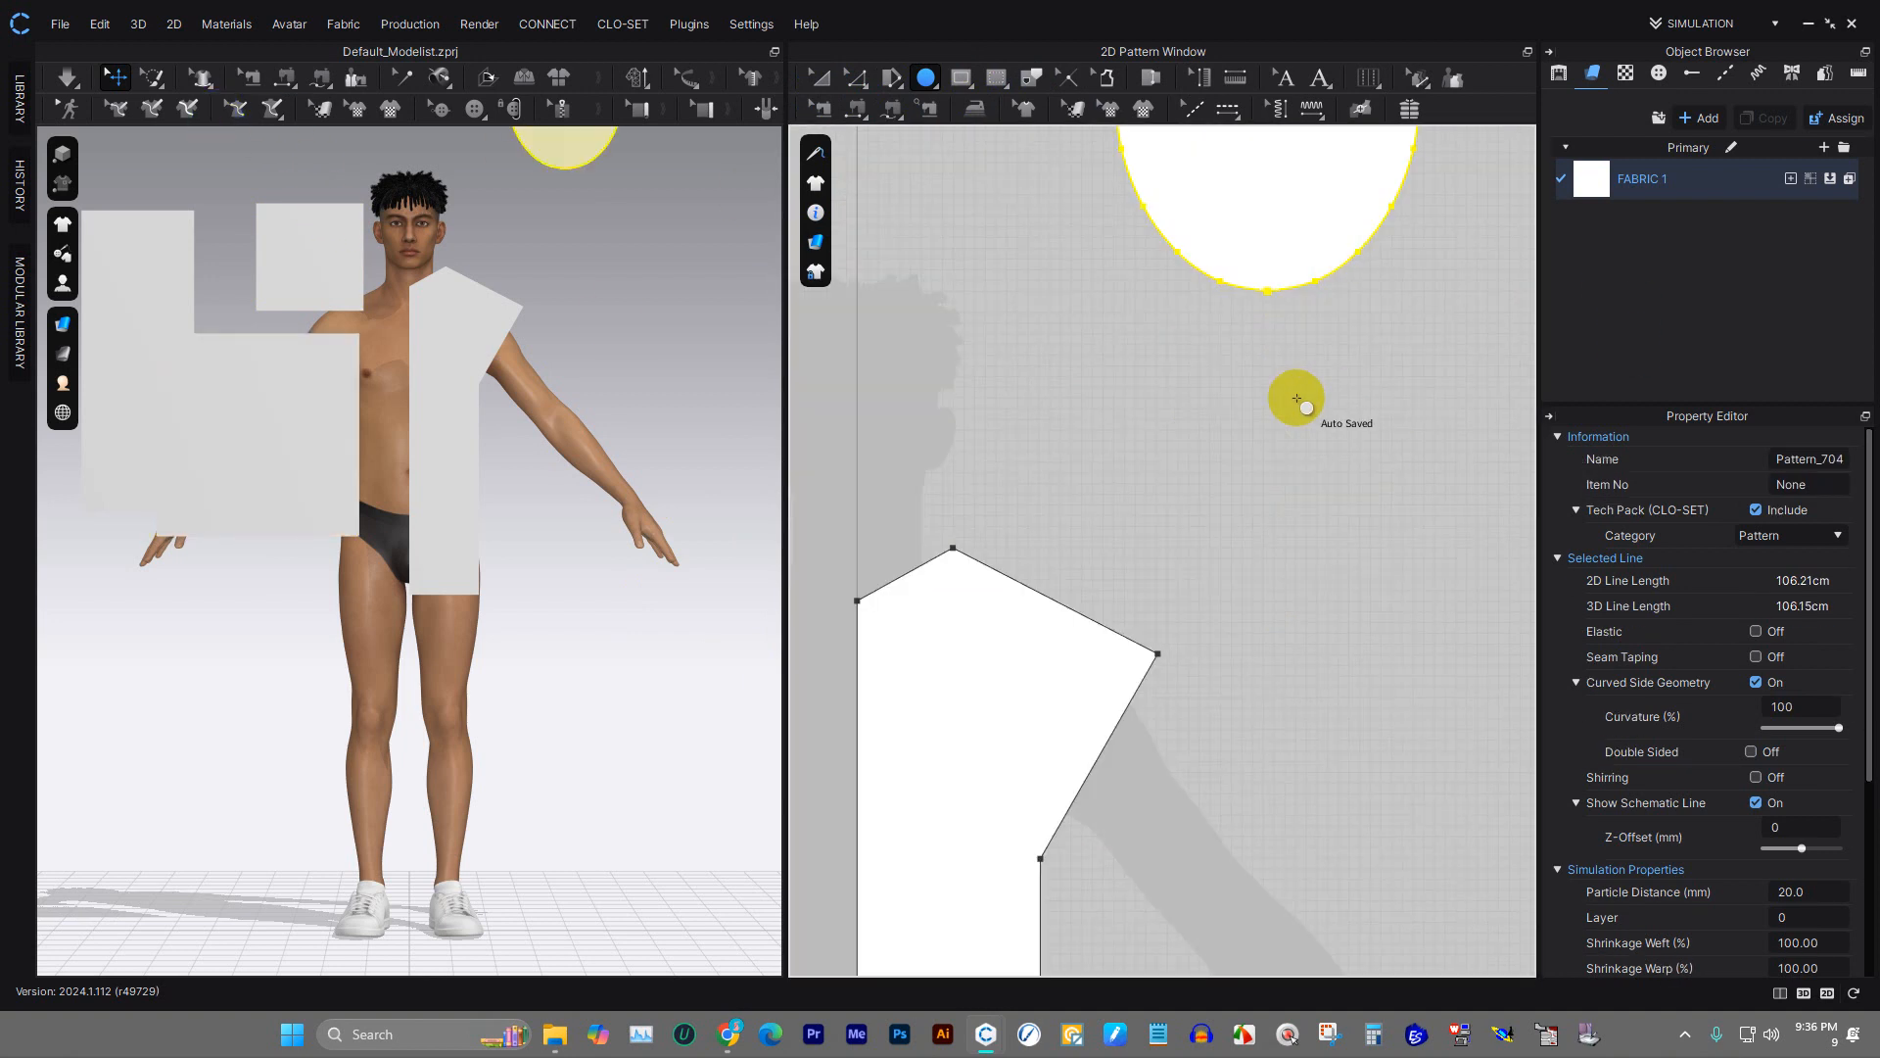
{"action": "scroll", "coordinate": [1263, 417], "scroll_direction": "down", "scroll_amount": 3}
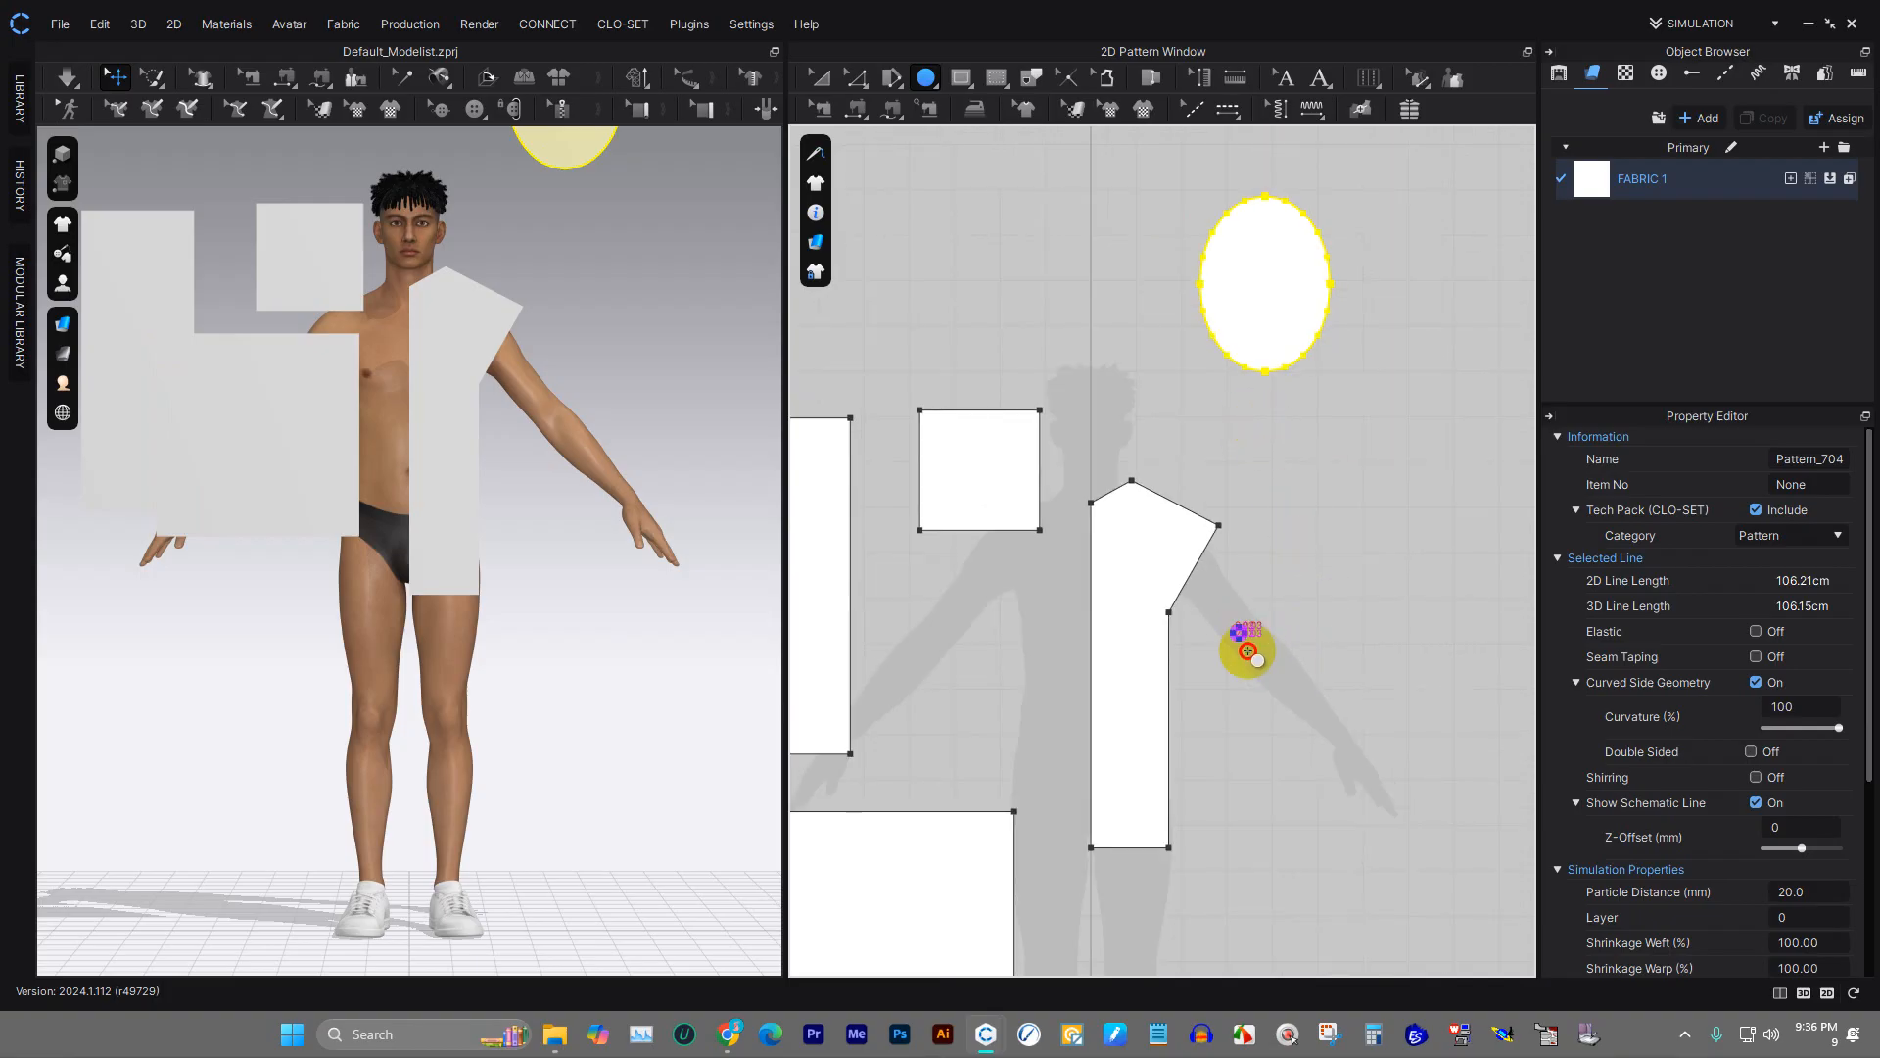
{"action": "left_click_drag", "start_coordinate": [1247, 650], "coordinate": [1361, 742]}
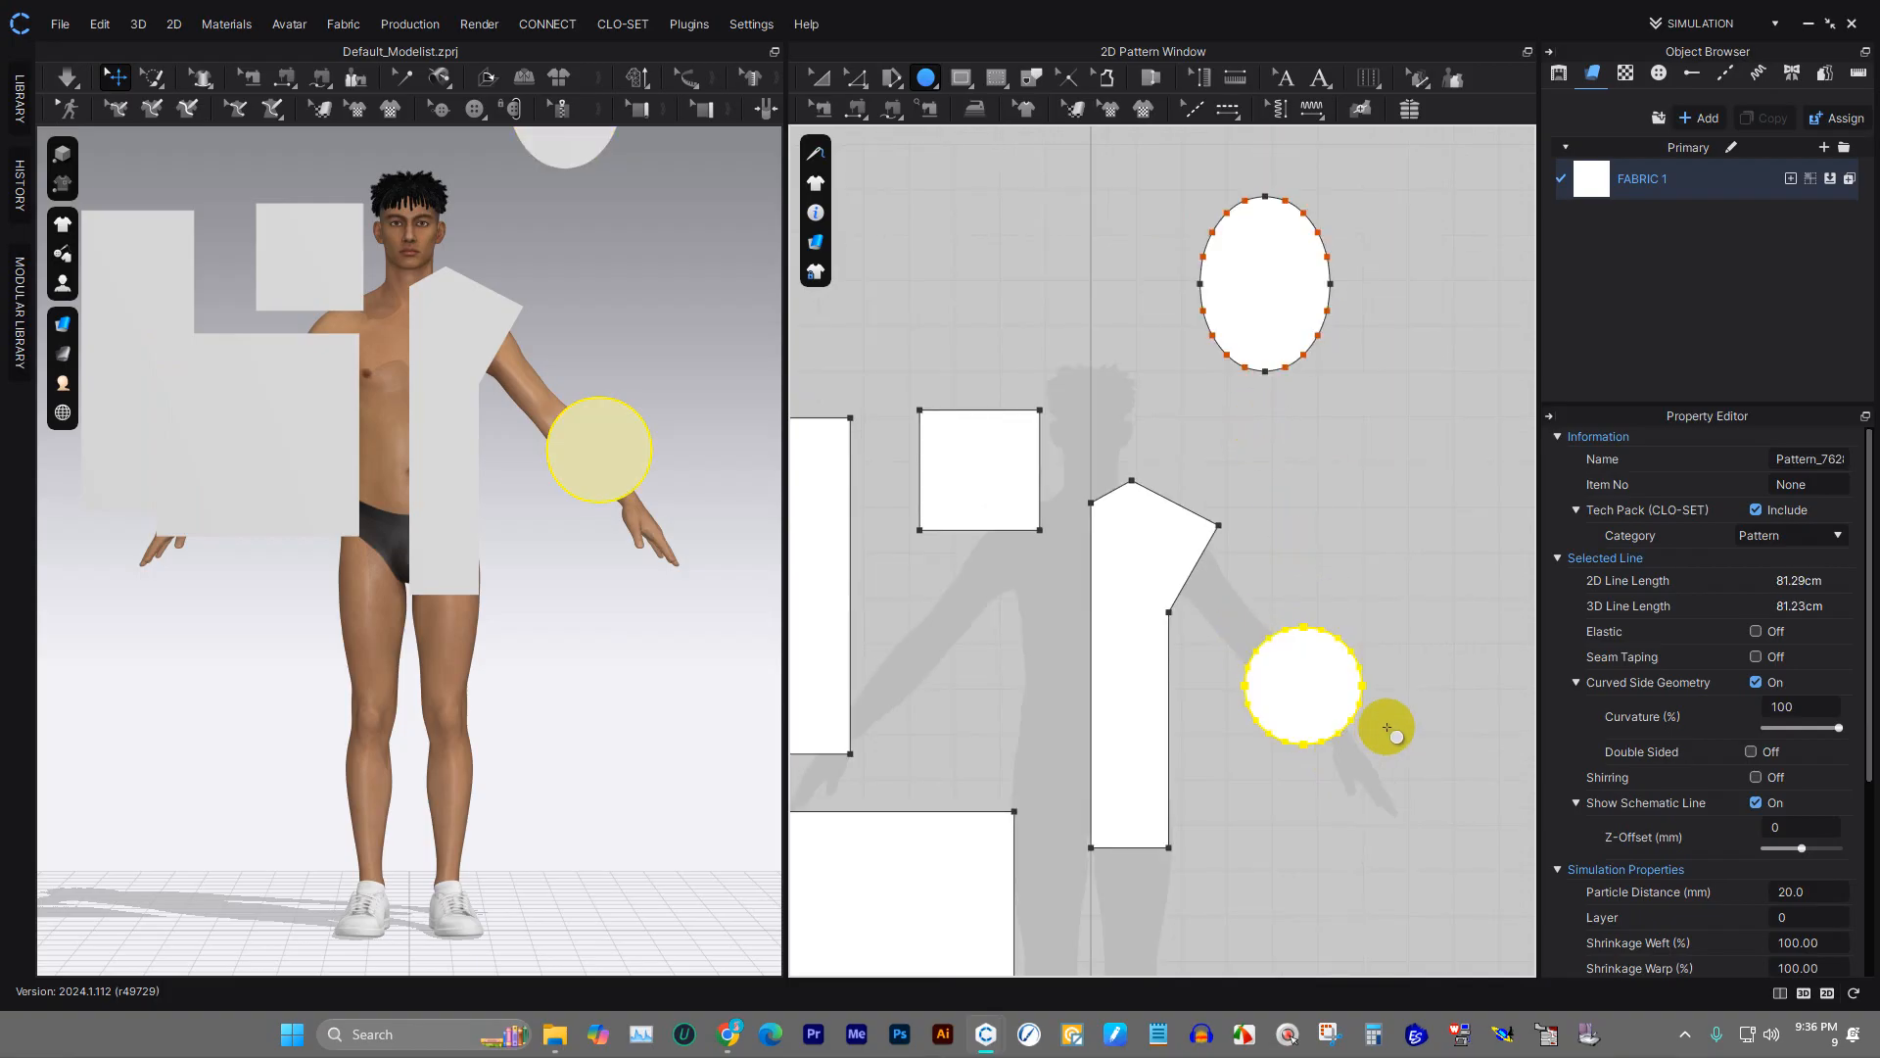
{"action": "left_click", "coordinate": [1021, 274]}
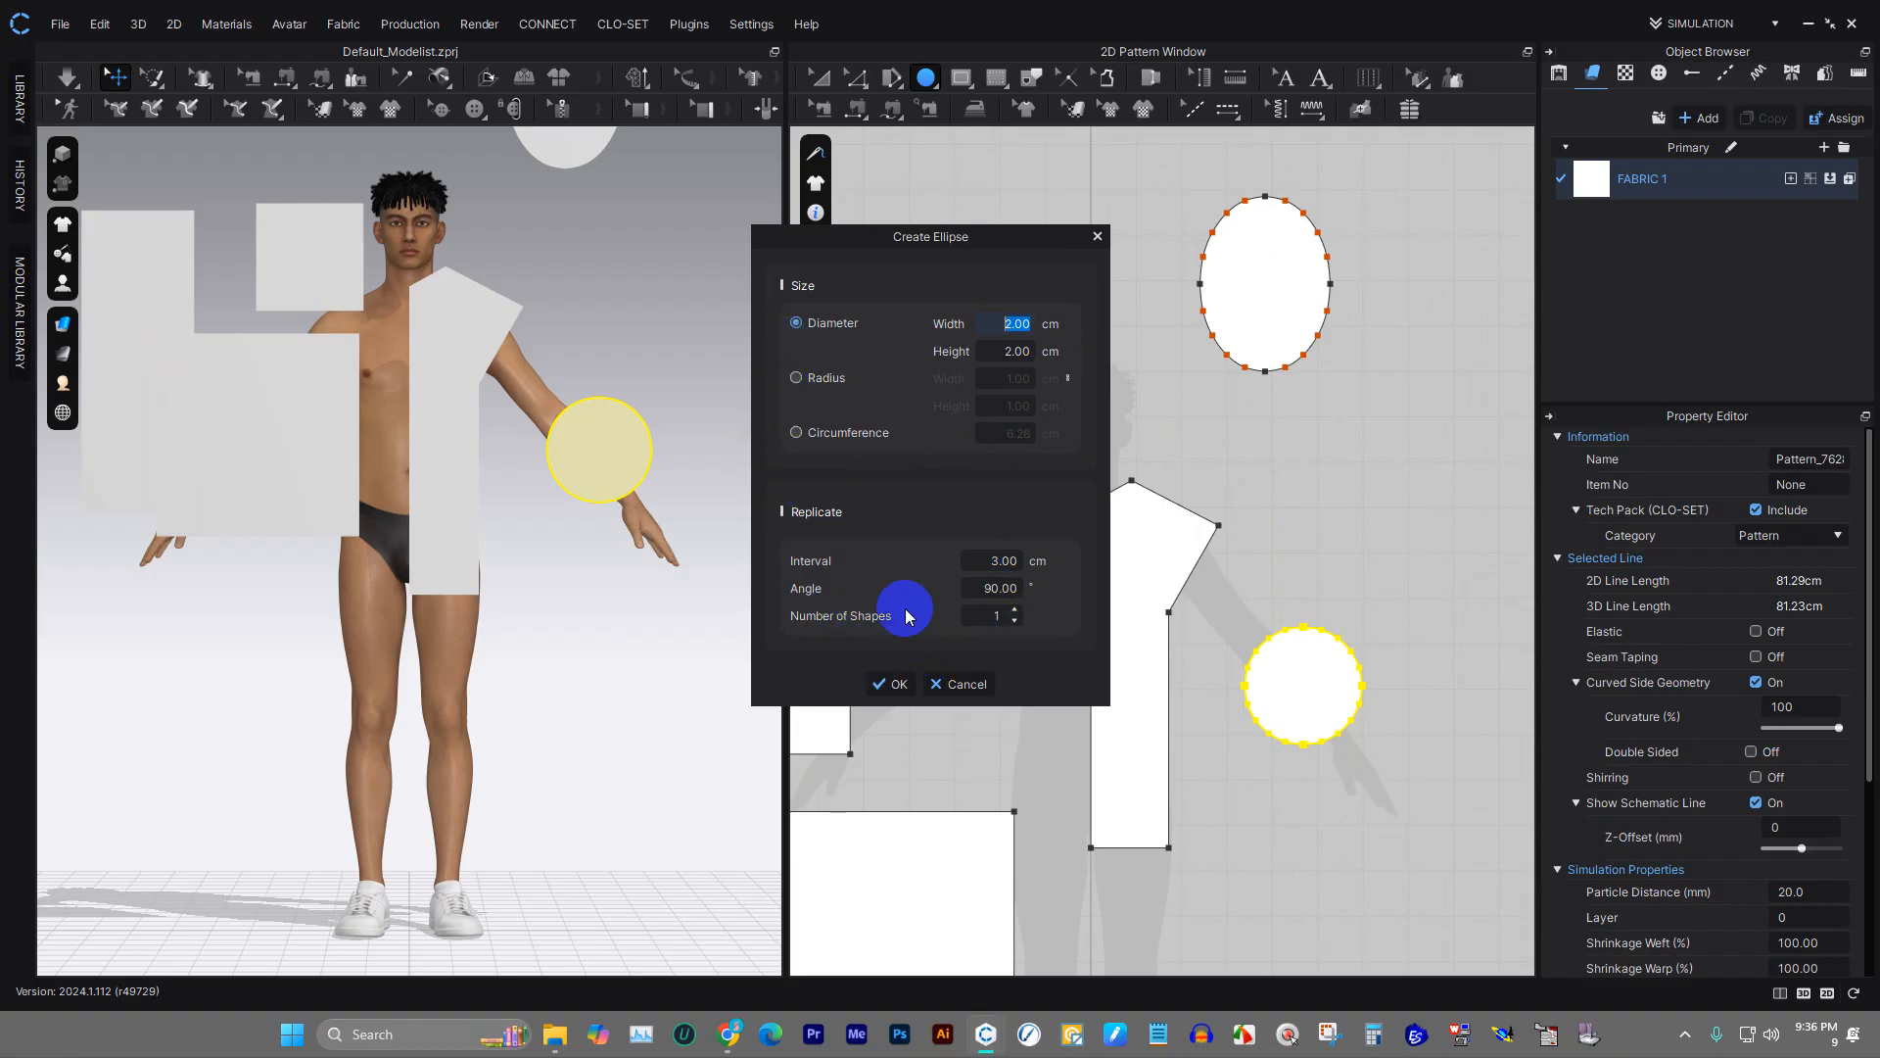
{"action": "left_click", "coordinate": [875, 683]}
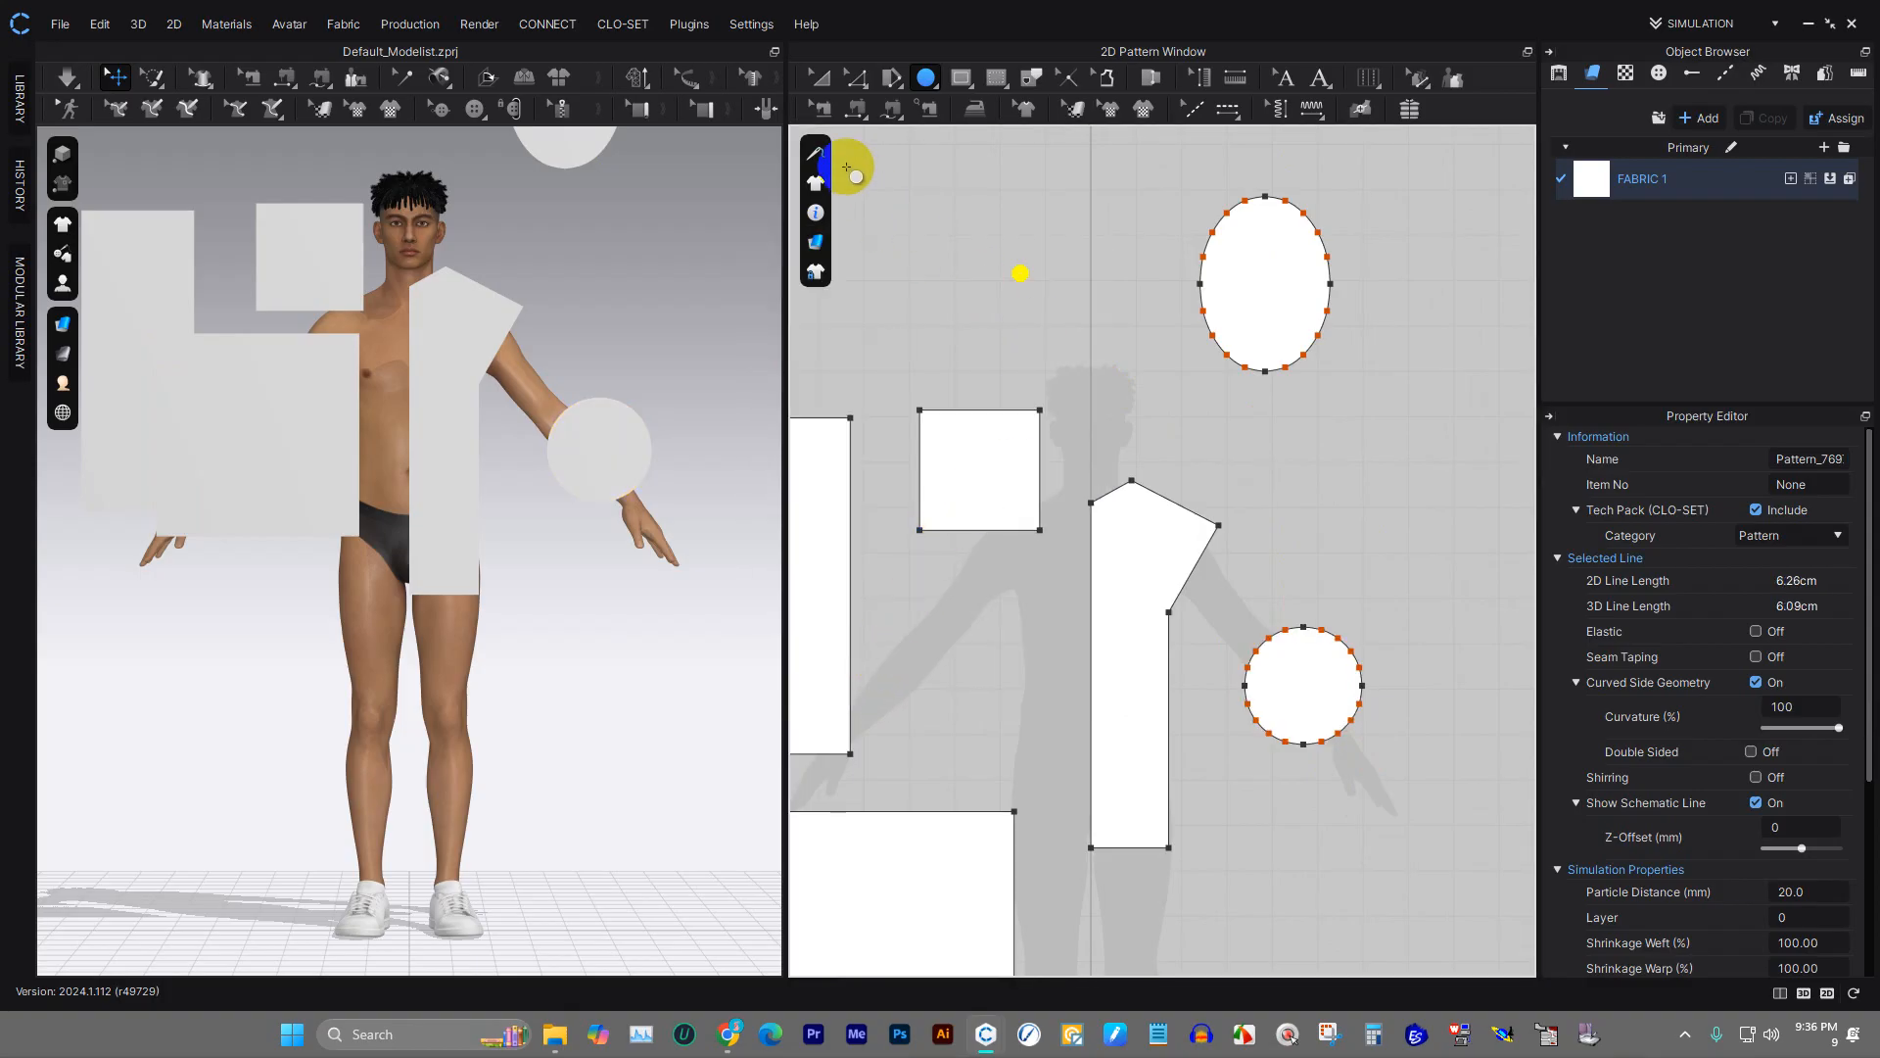
- Draw a closed internal triangle in the upper part of the bodice piece, with a perimeter of about 62 cm
{"action": "left_click", "coordinate": [891, 85]}
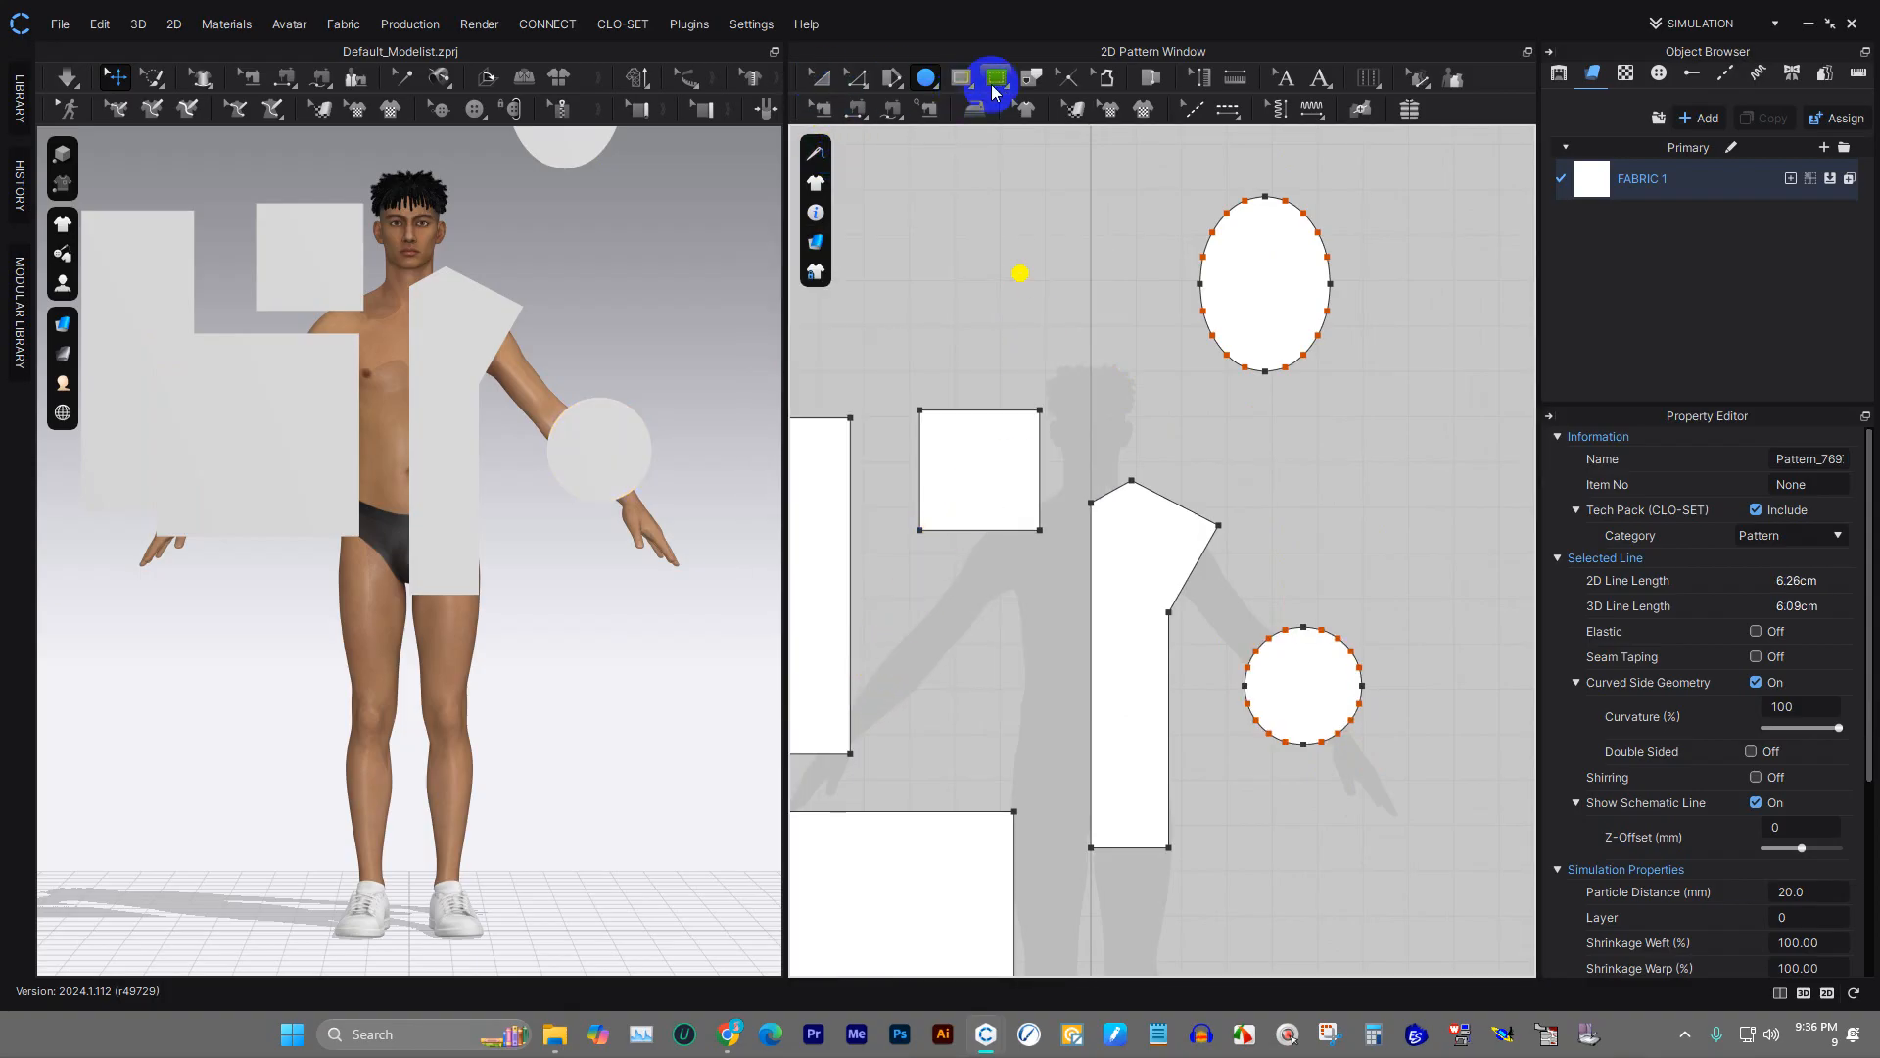
{"action": "left_click_drag", "start_coordinate": [962, 91], "coordinate": [996, 108]}
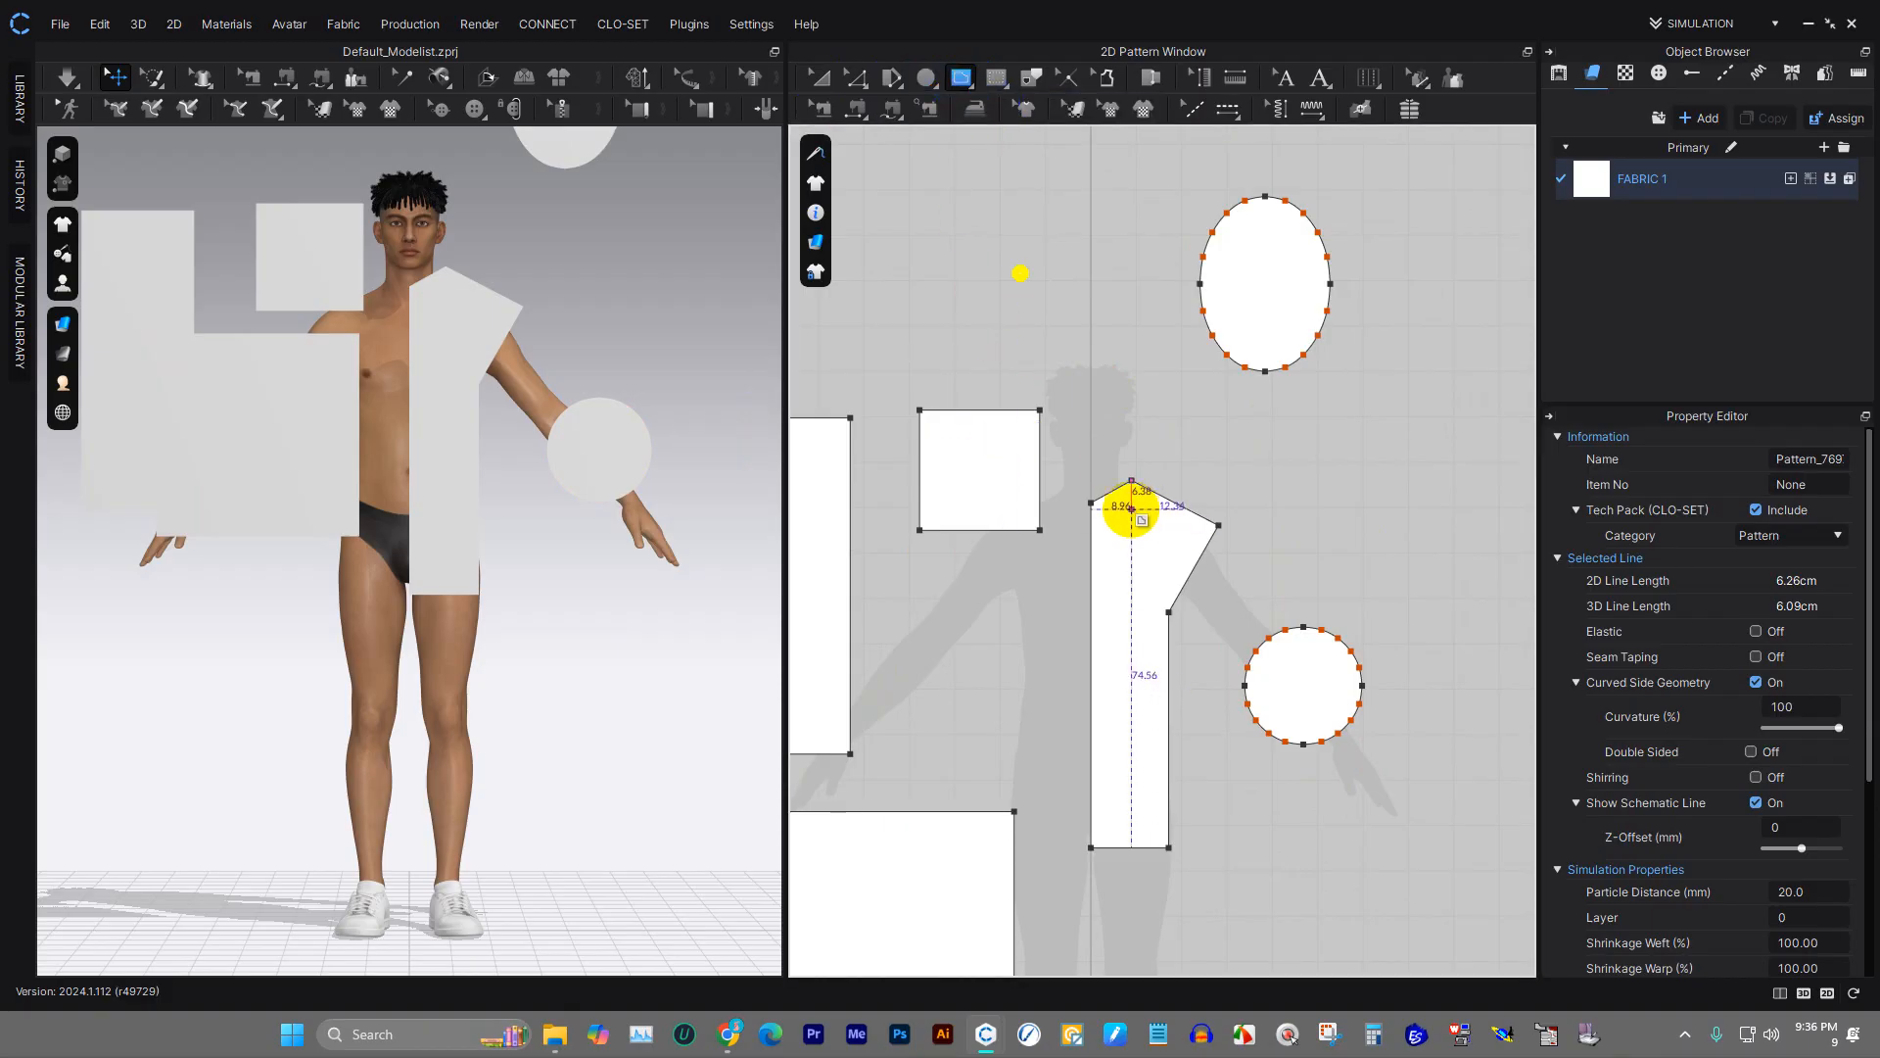
{"action": "left_click", "coordinate": [1132, 636]}
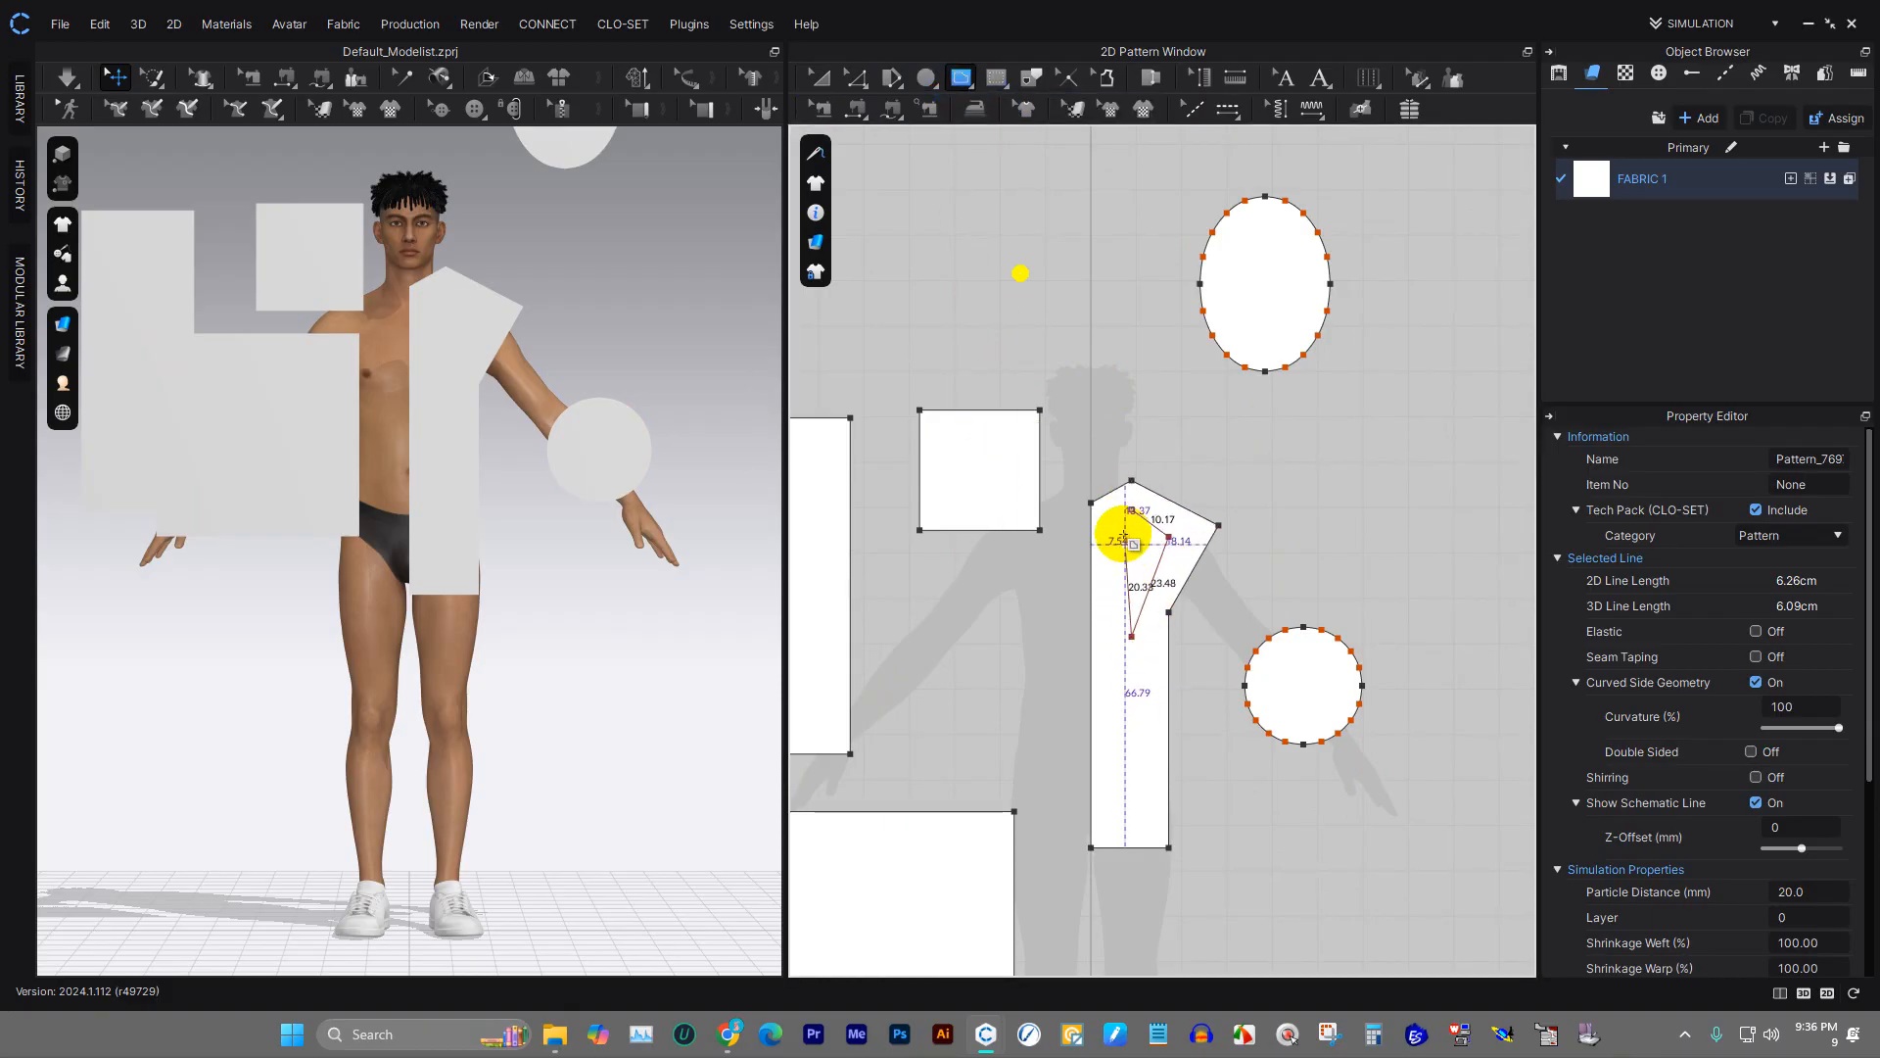
{"action": "left_click", "coordinate": [1128, 519]}
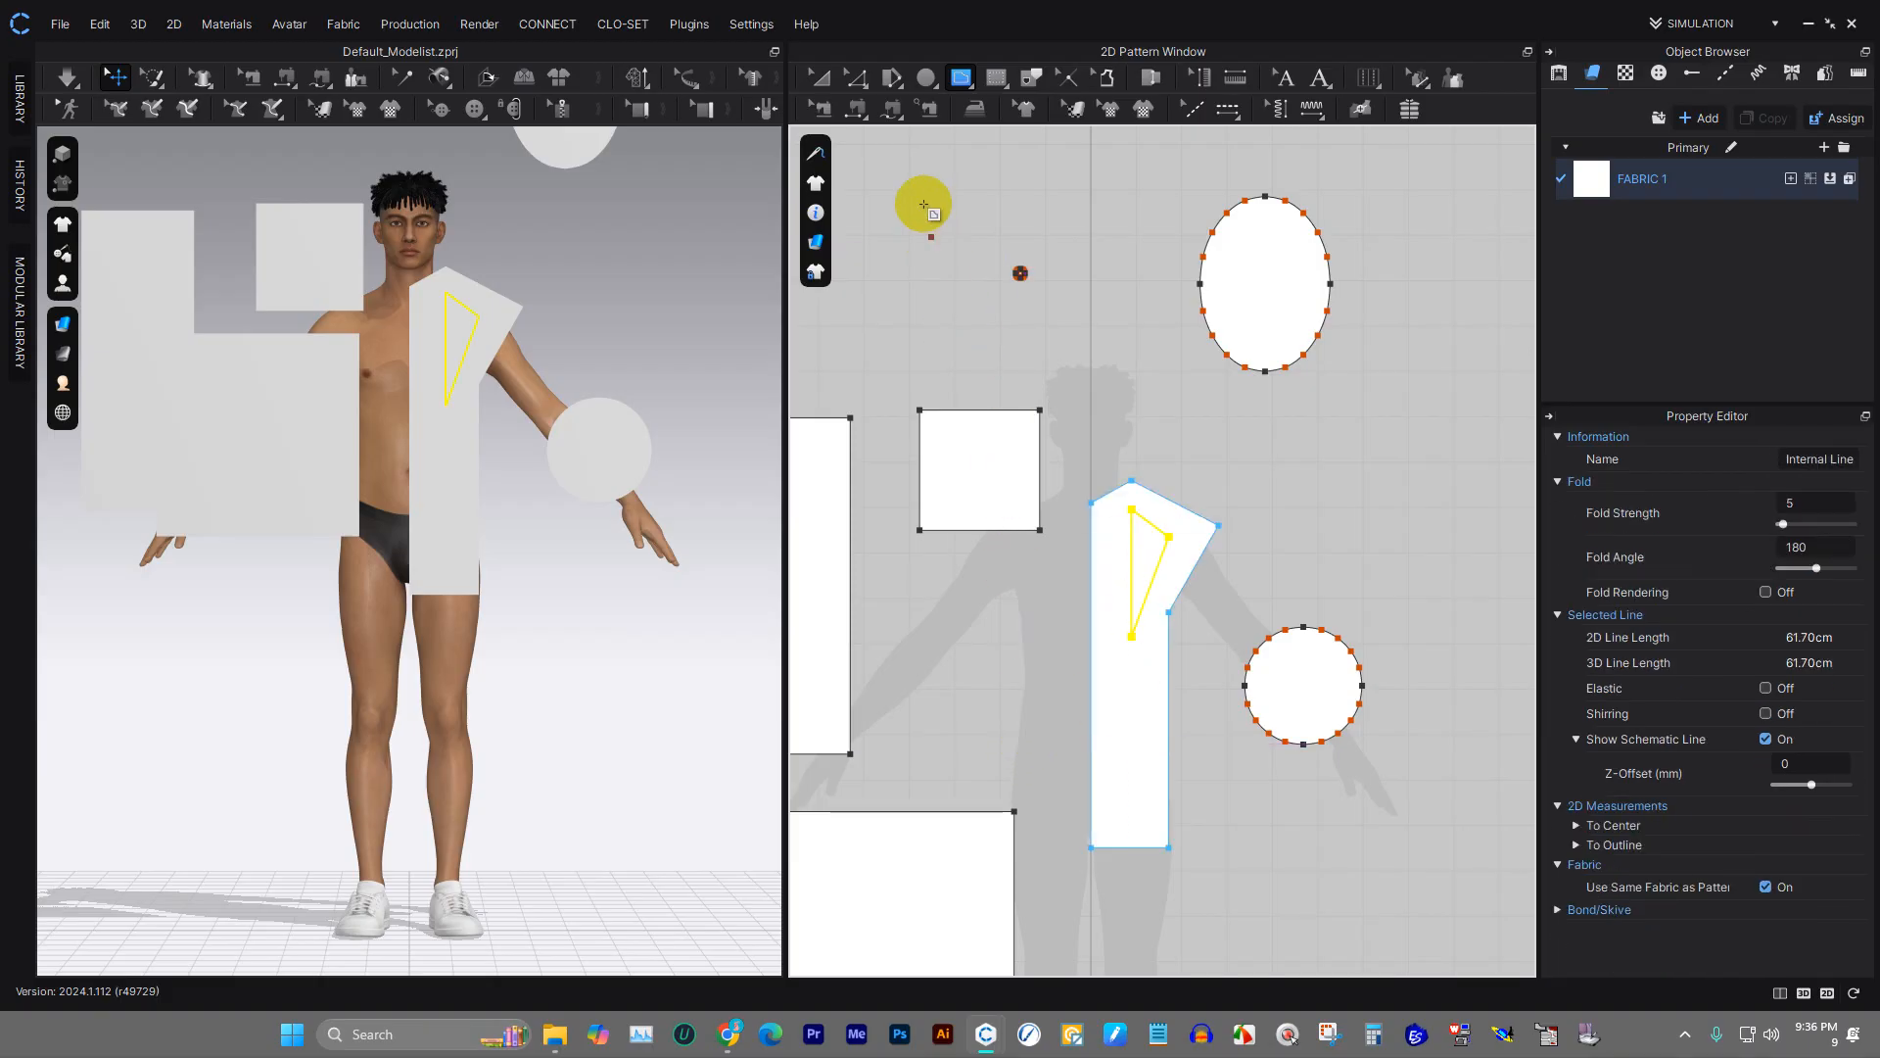
- Draw an internal square inside the small square pattern, with sides of about 12.3 cm
{"action": "left_click", "coordinate": [959, 79]}
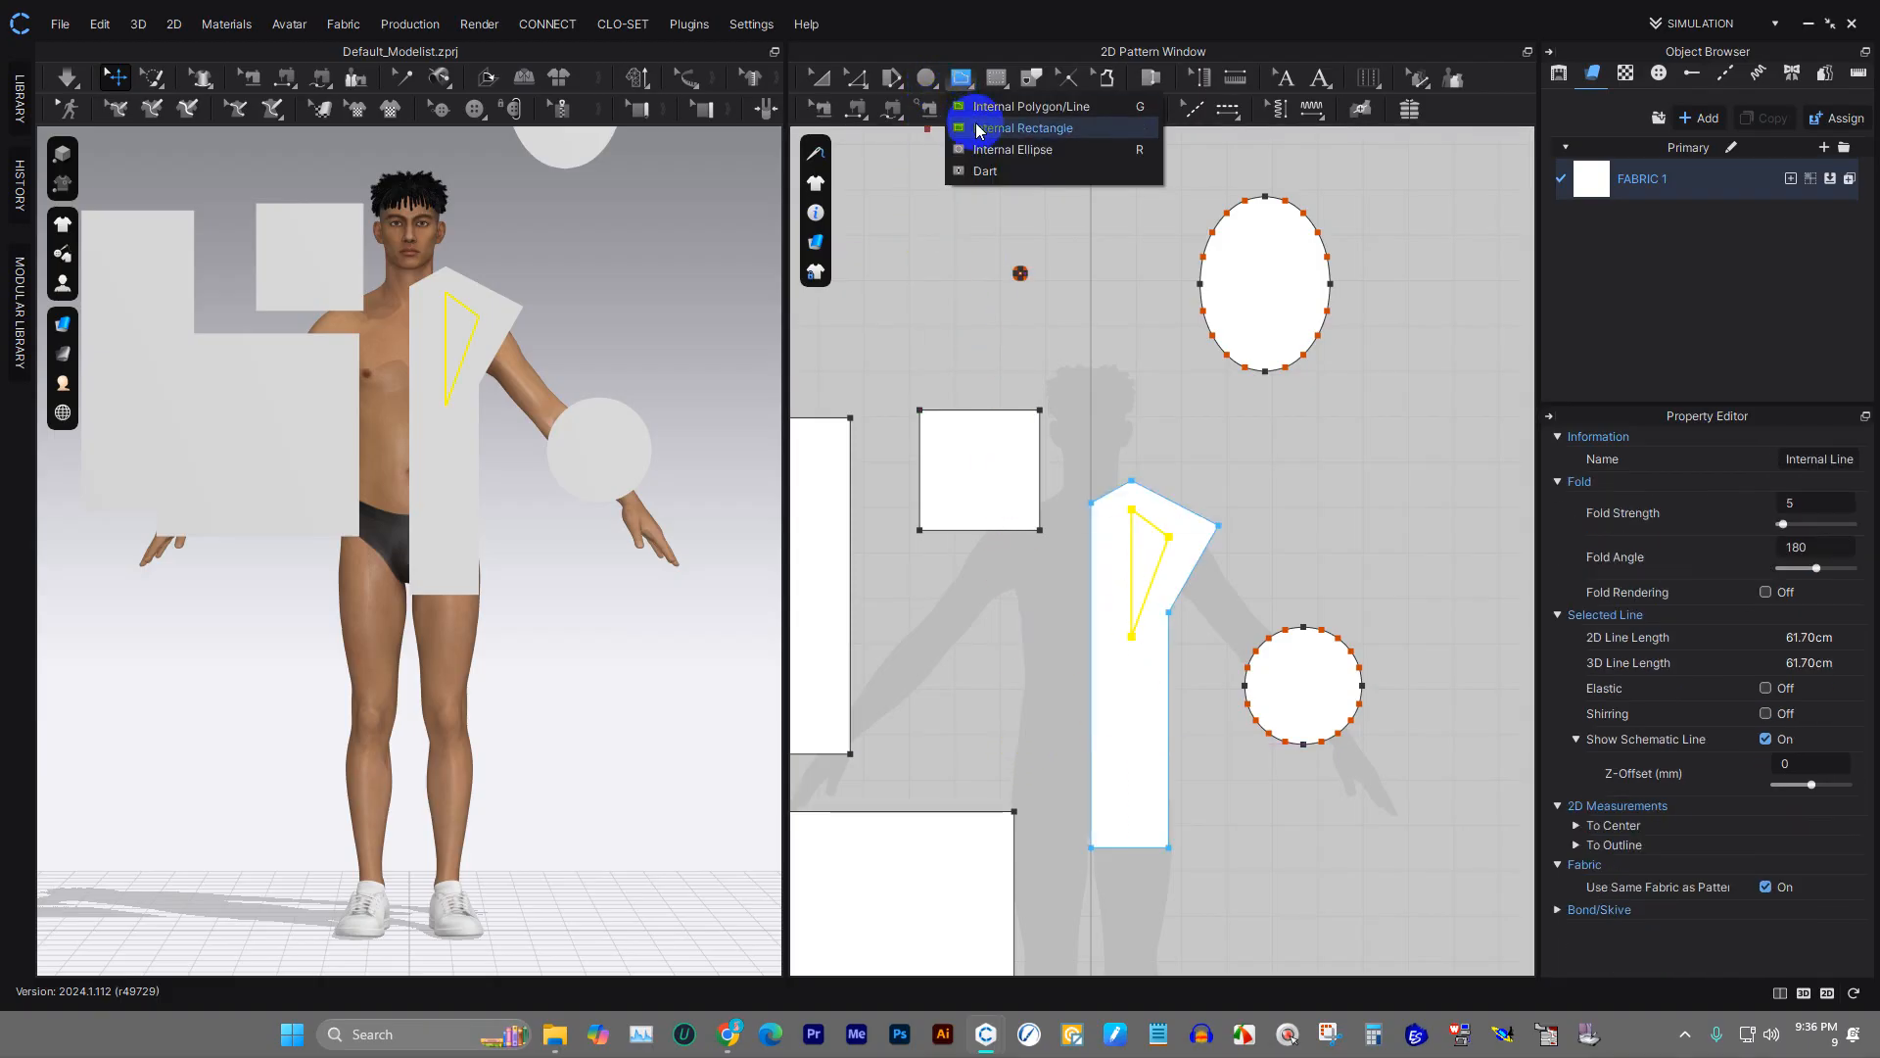
{"action": "left_click", "coordinate": [987, 130]}
{"action": "left_click_drag", "start_coordinate": [957, 441], "coordinate": [1013, 497]}
- Try to place an internal rectangle in the empty area outside the pattern pieces
{"action": "left_click", "coordinate": [963, 83]}
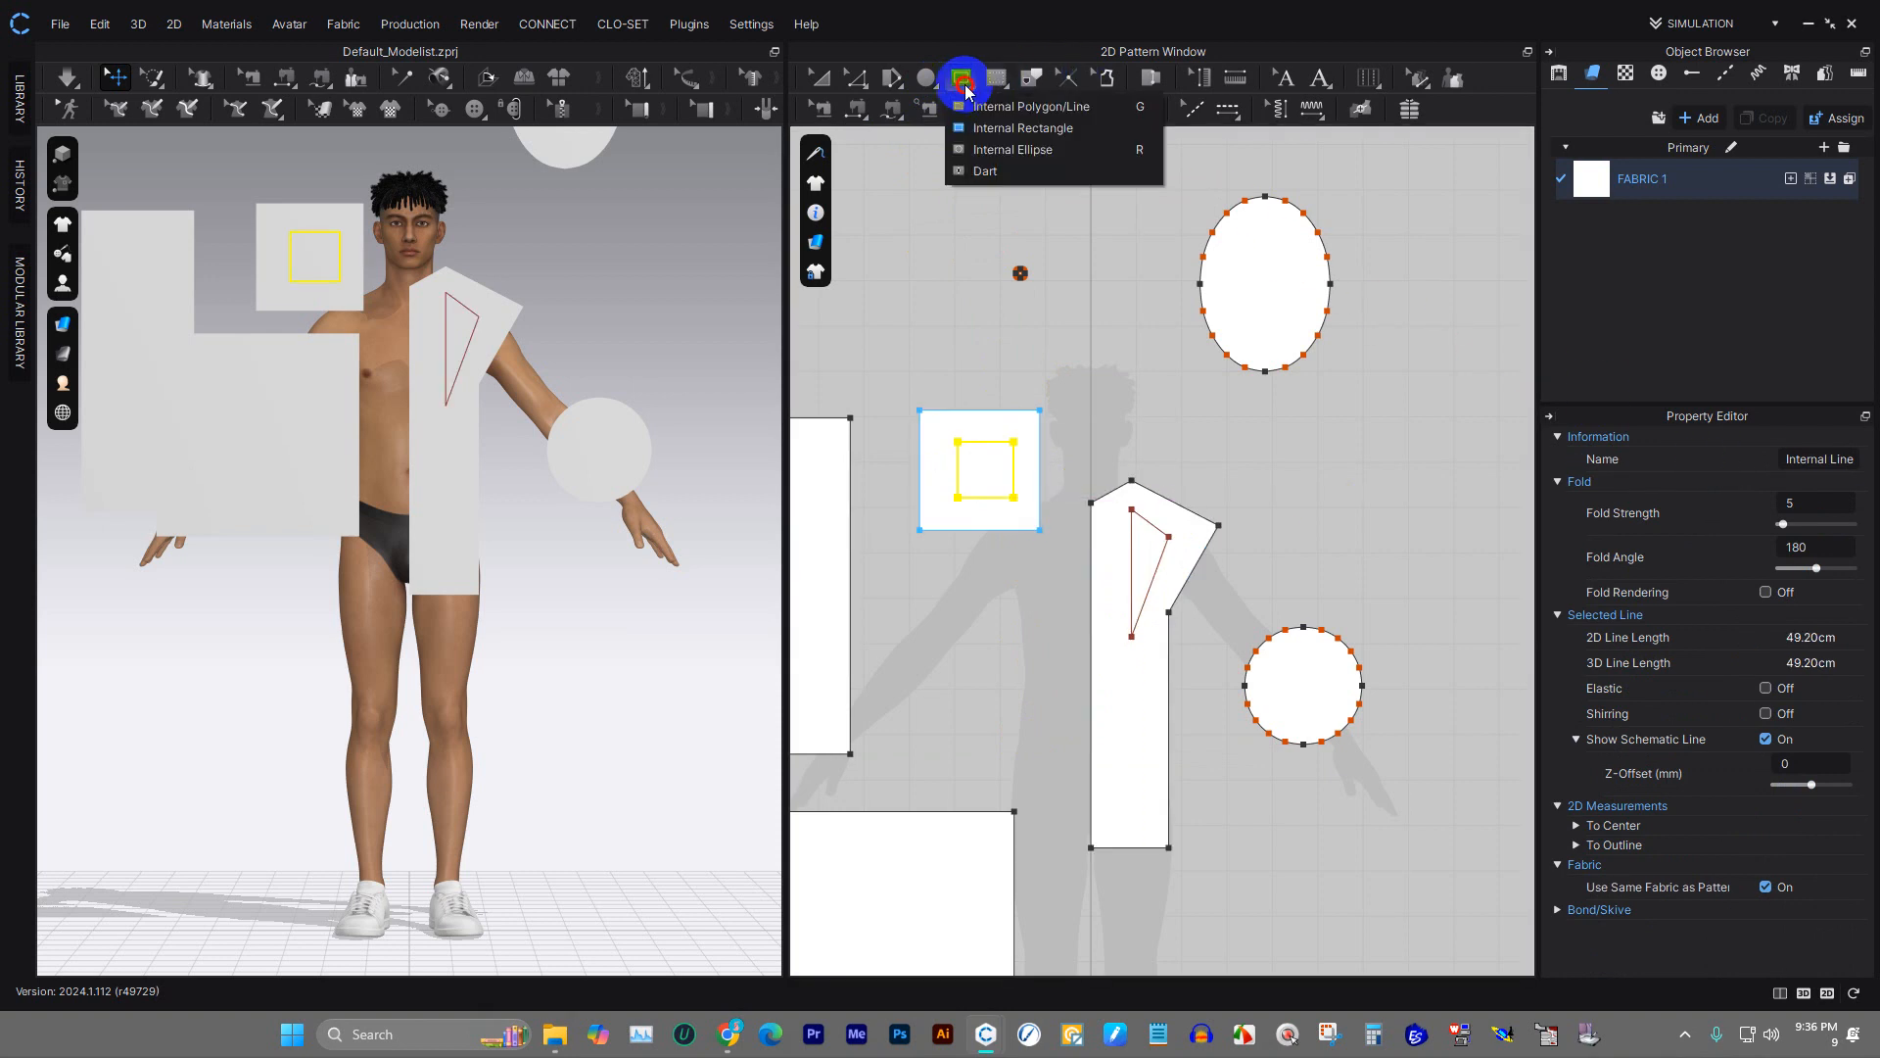
{"action": "left_click", "coordinate": [881, 250]}
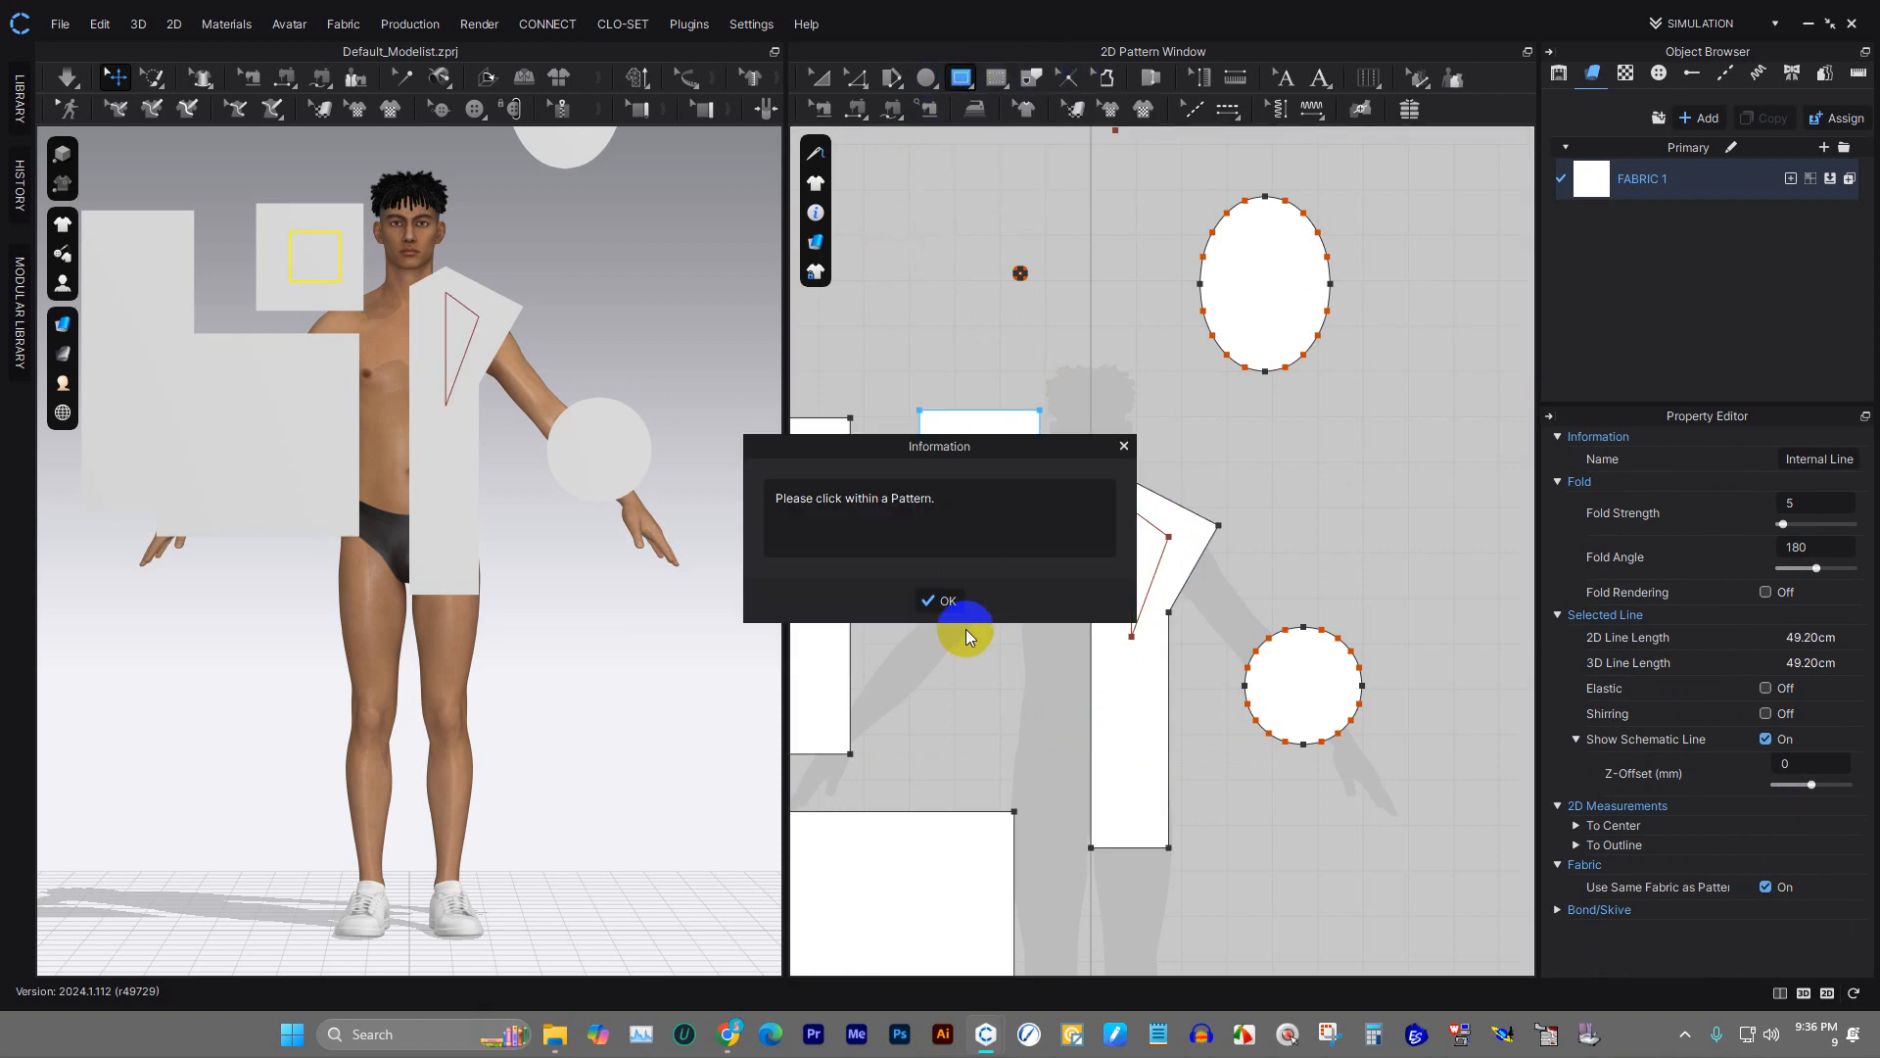
{"action": "left_click", "coordinate": [946, 608]}
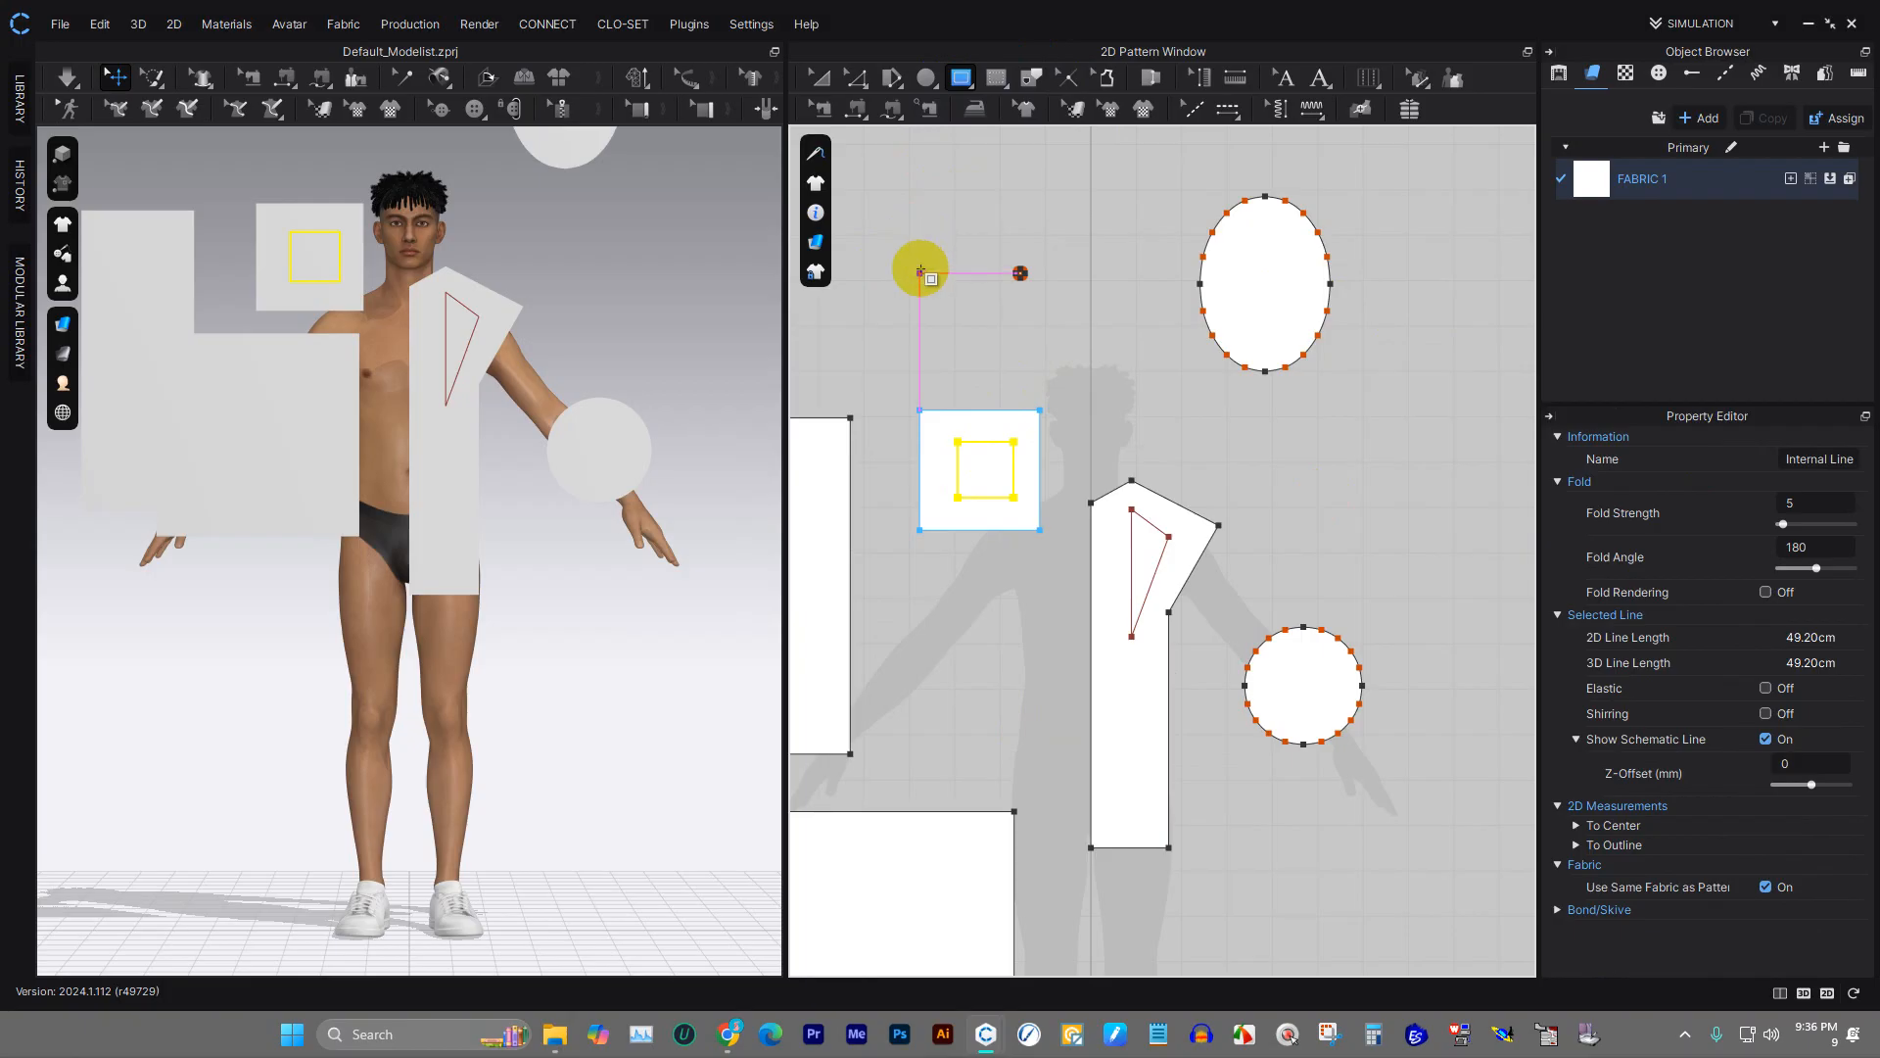
{"action": "scroll", "coordinate": [925, 263], "scroll_direction": "up", "scroll_amount": 2}
{"action": "scroll", "coordinate": [925, 262], "scroll_direction": "up", "scroll_amount": 3}
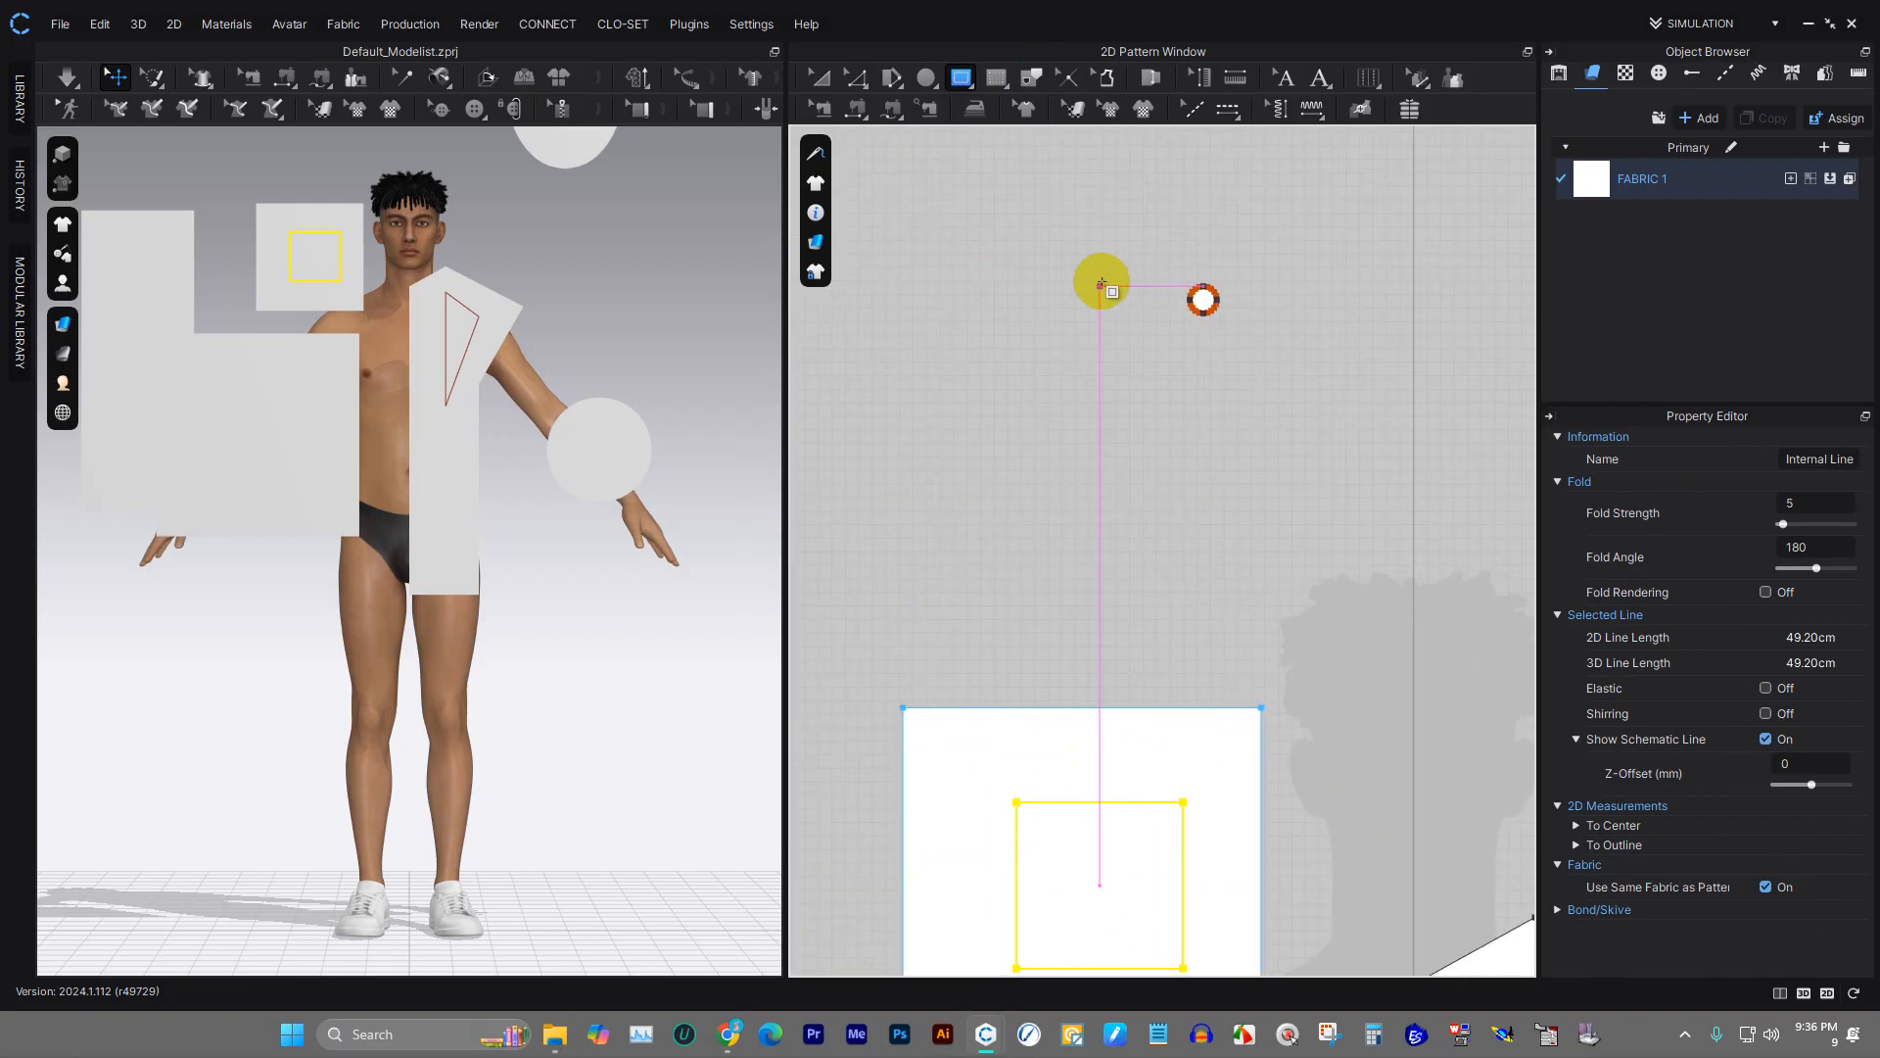
{"action": "left_click", "coordinate": [1011, 312]}
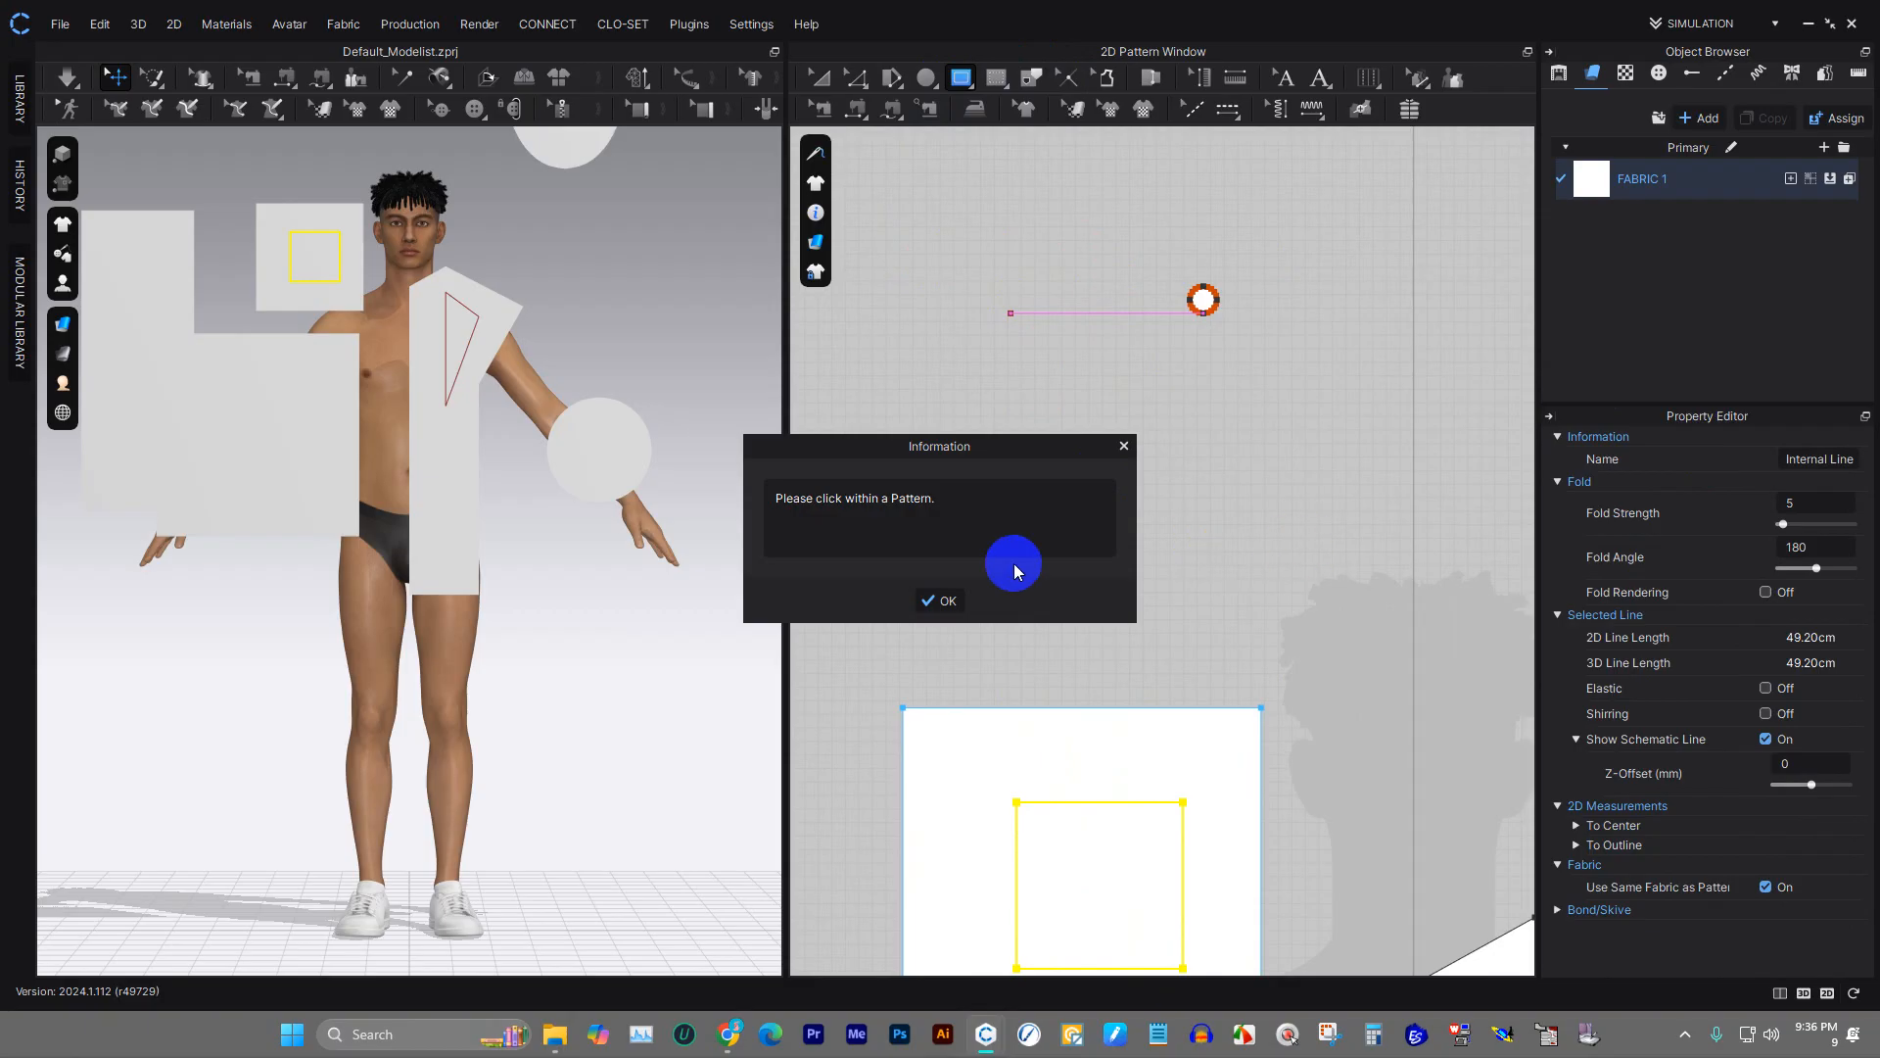
{"action": "left_click", "coordinate": [940, 594]}
{"action": "scroll", "coordinate": [1058, 528], "scroll_direction": "up", "scroll_amount": 2}
{"action": "scroll", "coordinate": [1066, 525], "scroll_direction": "down", "scroll_amount": 5}
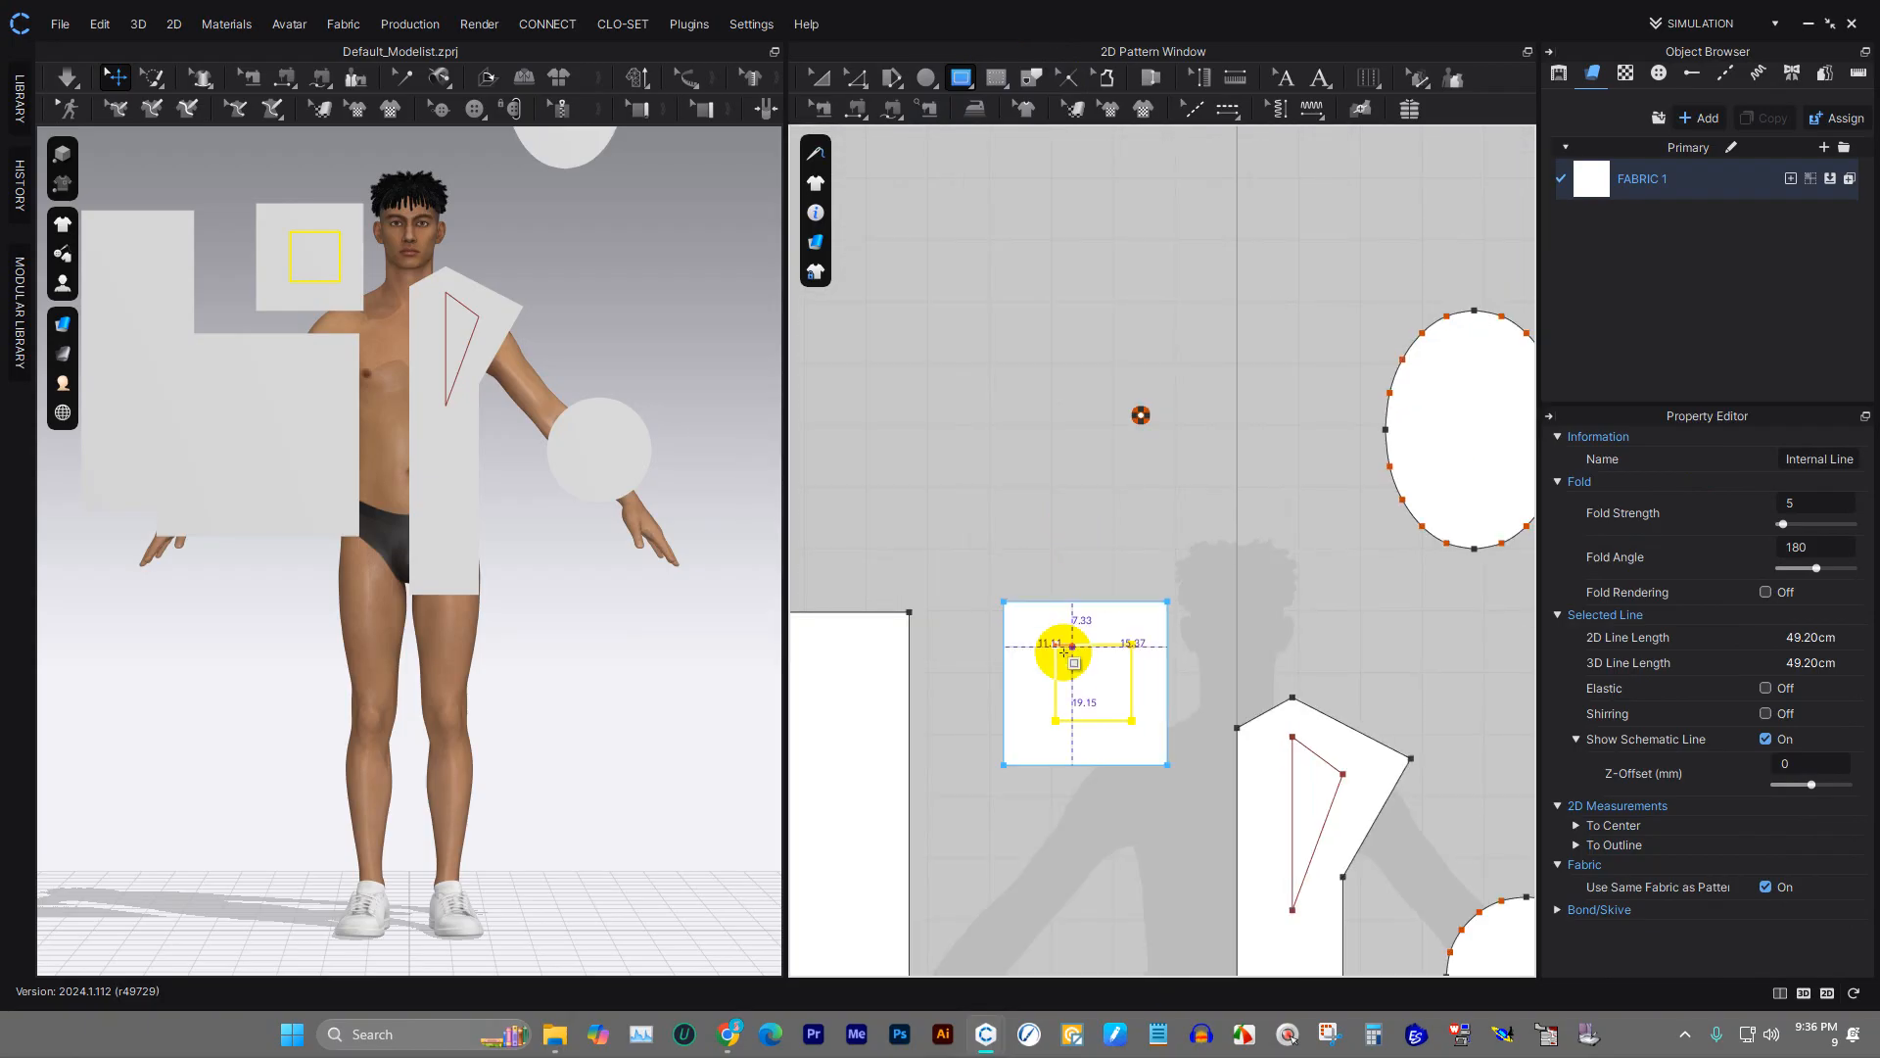
- Turn on Show Line Length for the pattern window and inspect the small square and its internal square
{"action": "scroll", "coordinate": [1142, 596], "scroll_direction": "up", "scroll_amount": 2}
{"action": "scroll", "coordinate": [1150, 595], "scroll_direction": "up", "scroll_amount": 3}
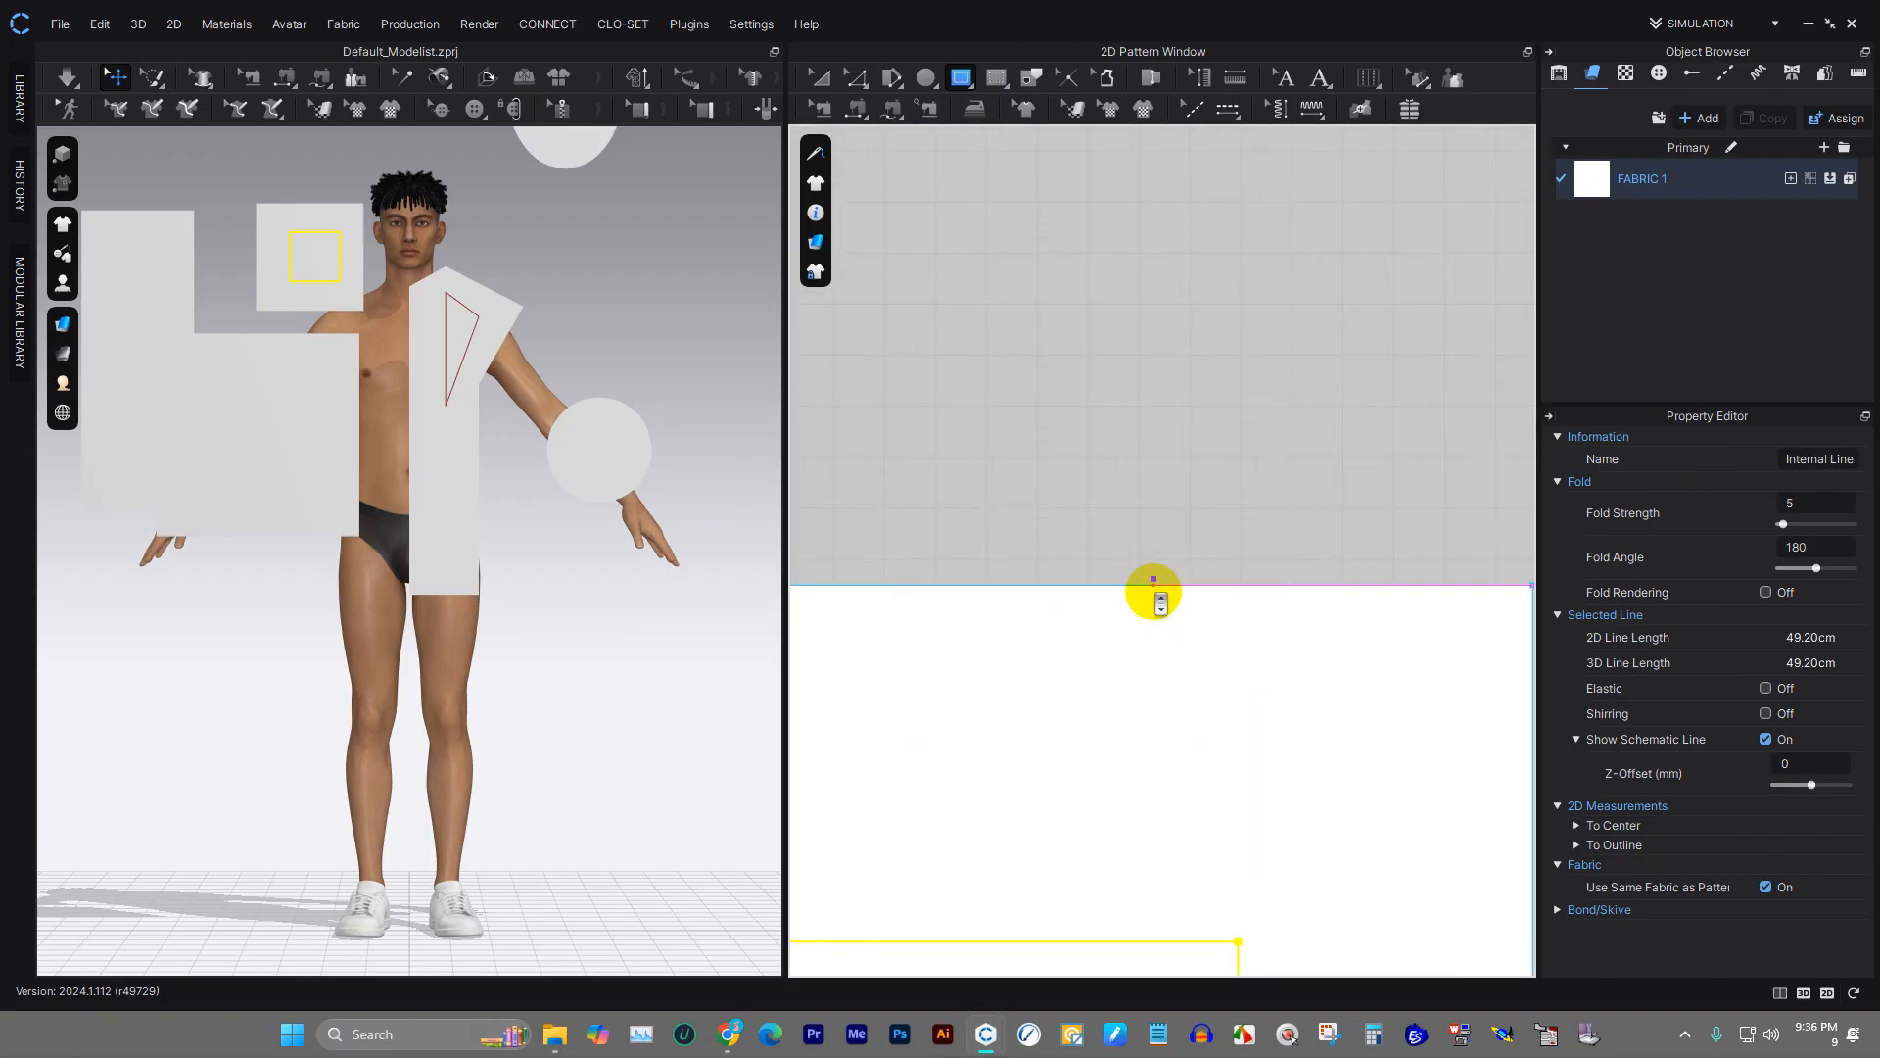
{"action": "scroll", "coordinate": [1156, 580], "scroll_direction": "down", "scroll_amount": 4}
{"action": "scroll", "coordinate": [1098, 589], "scroll_direction": "up", "scroll_amount": 3}
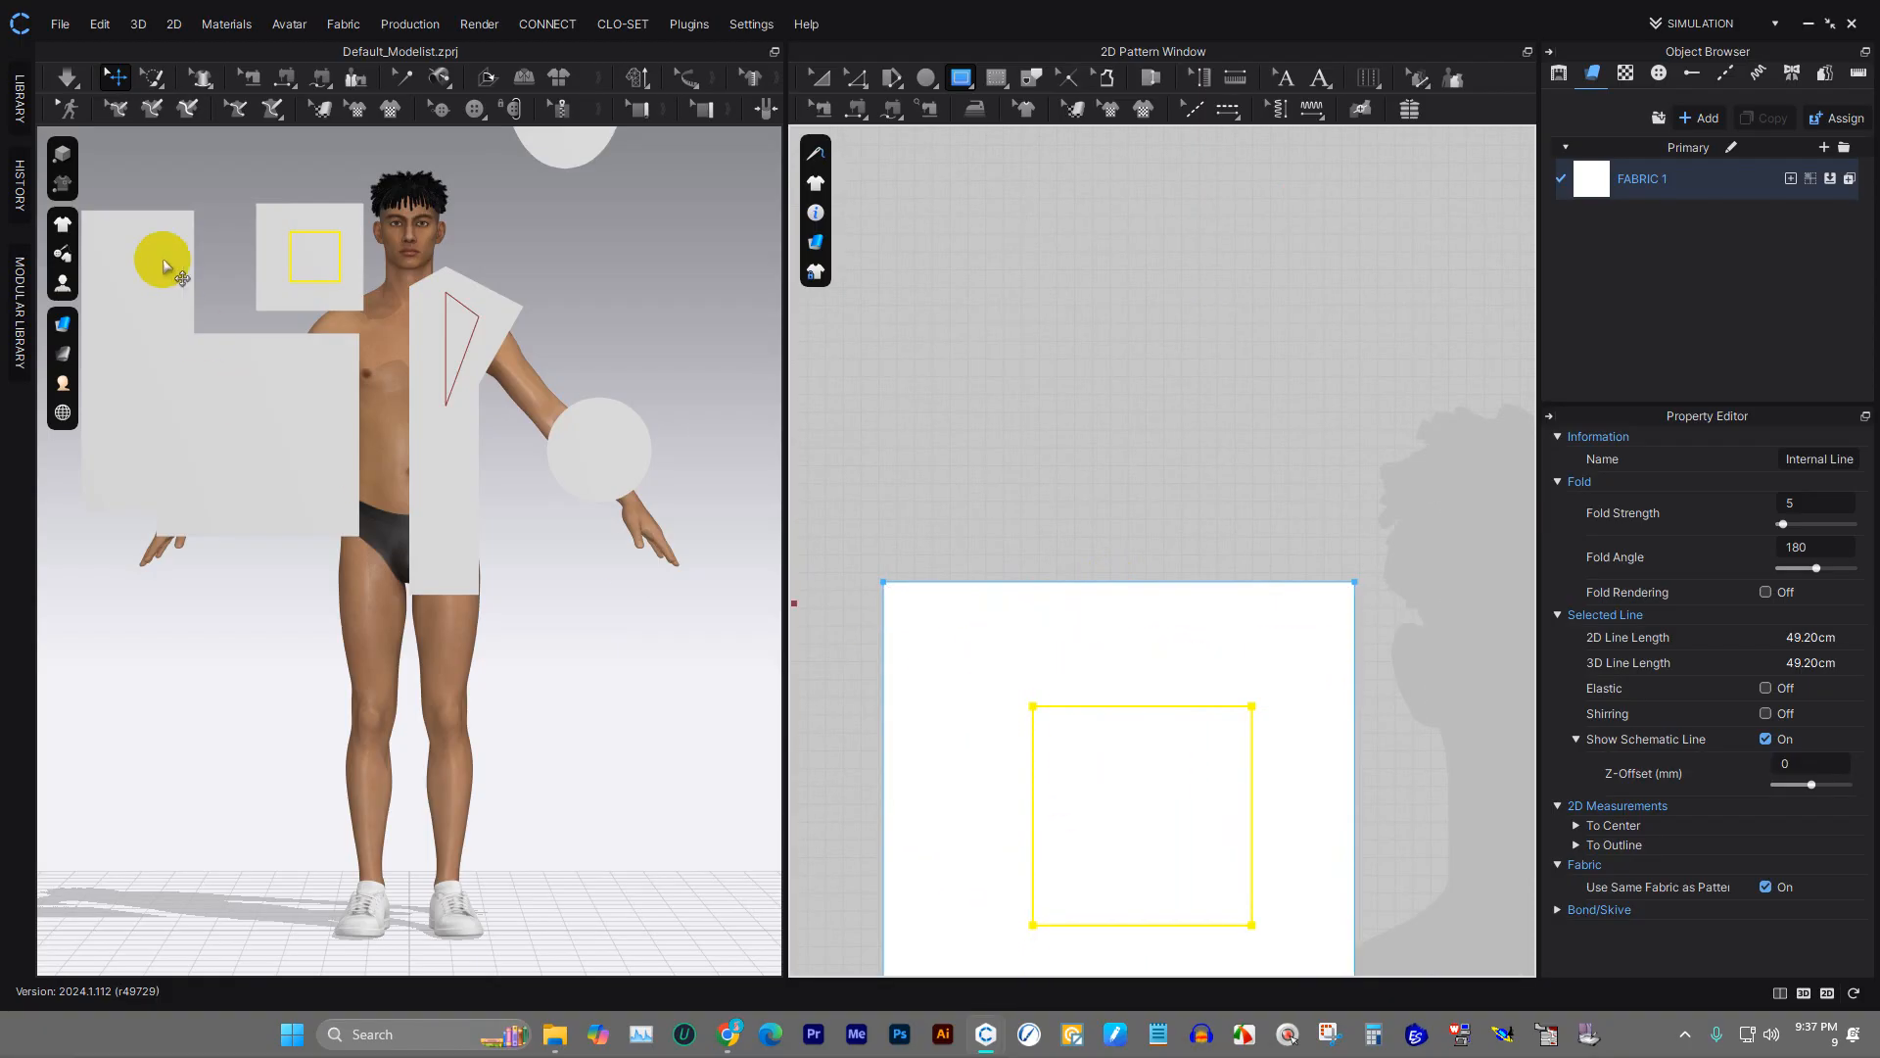
{"action": "left_click", "coordinate": [815, 183]}
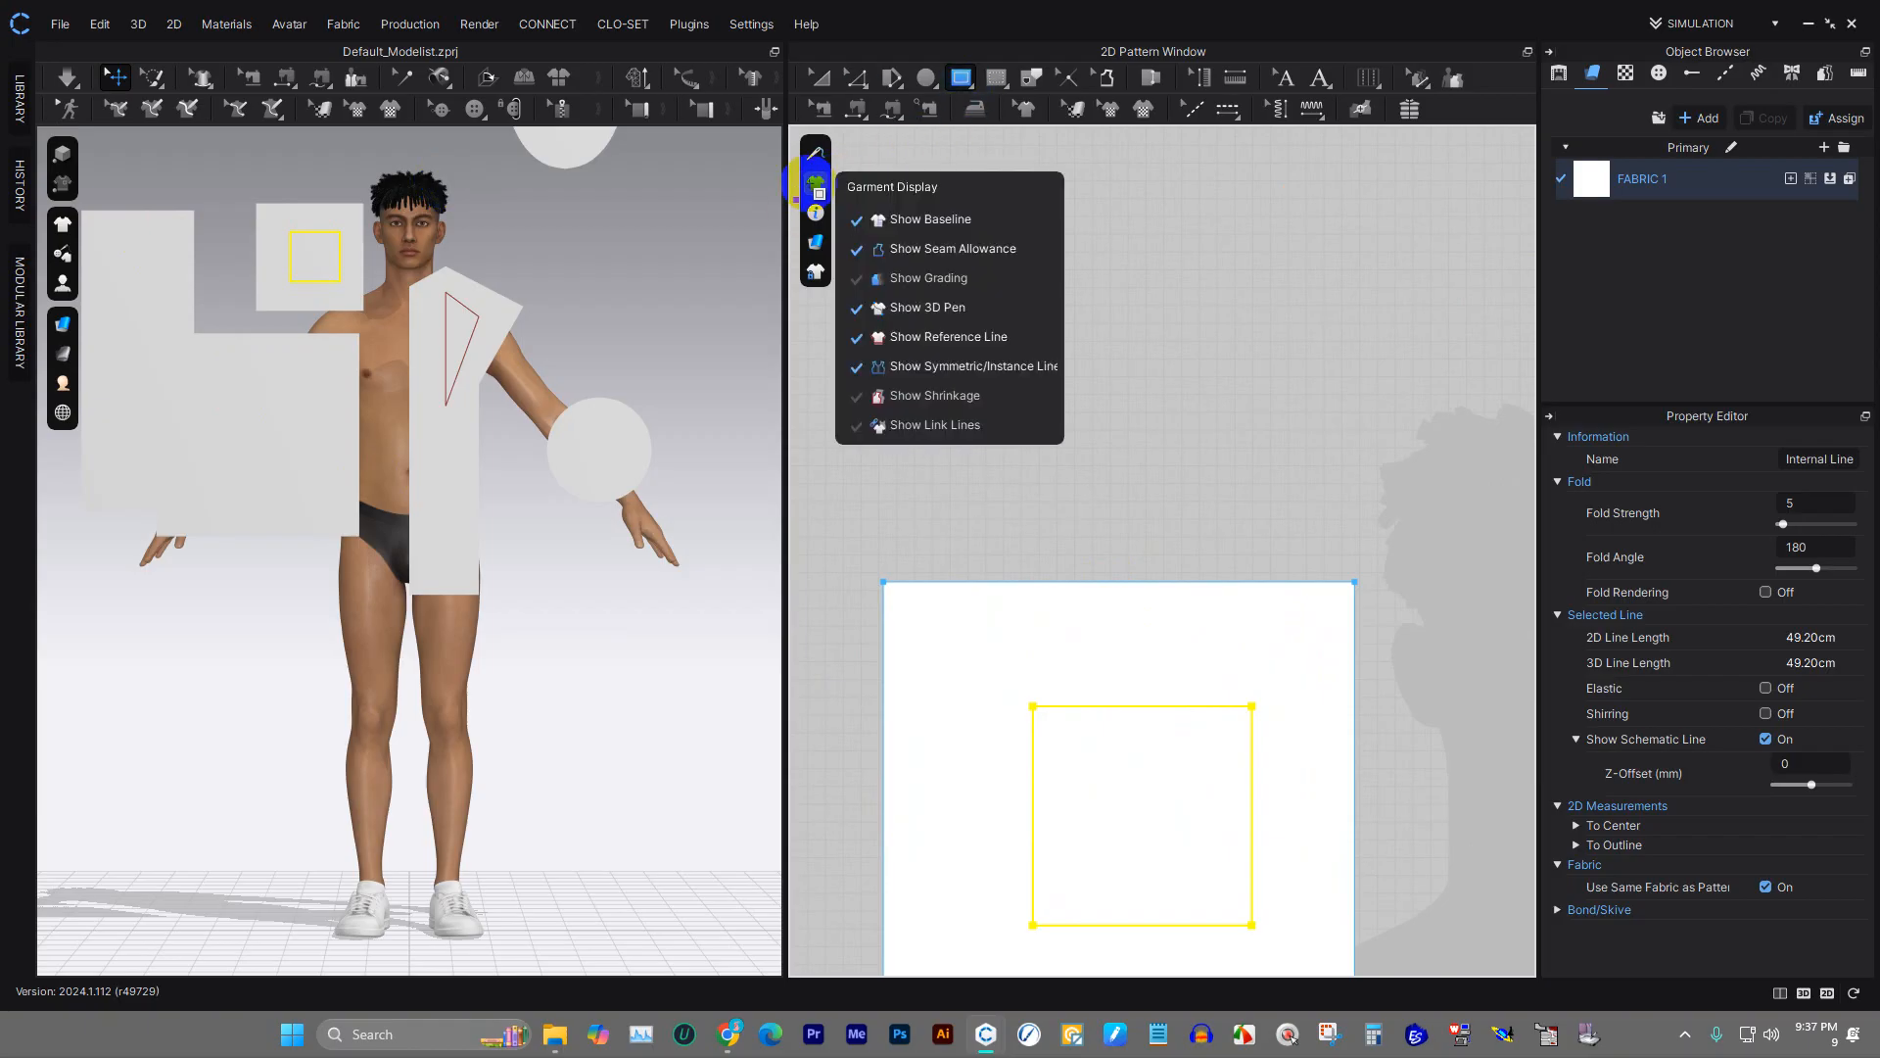
{"action": "left_click", "coordinate": [817, 214]}
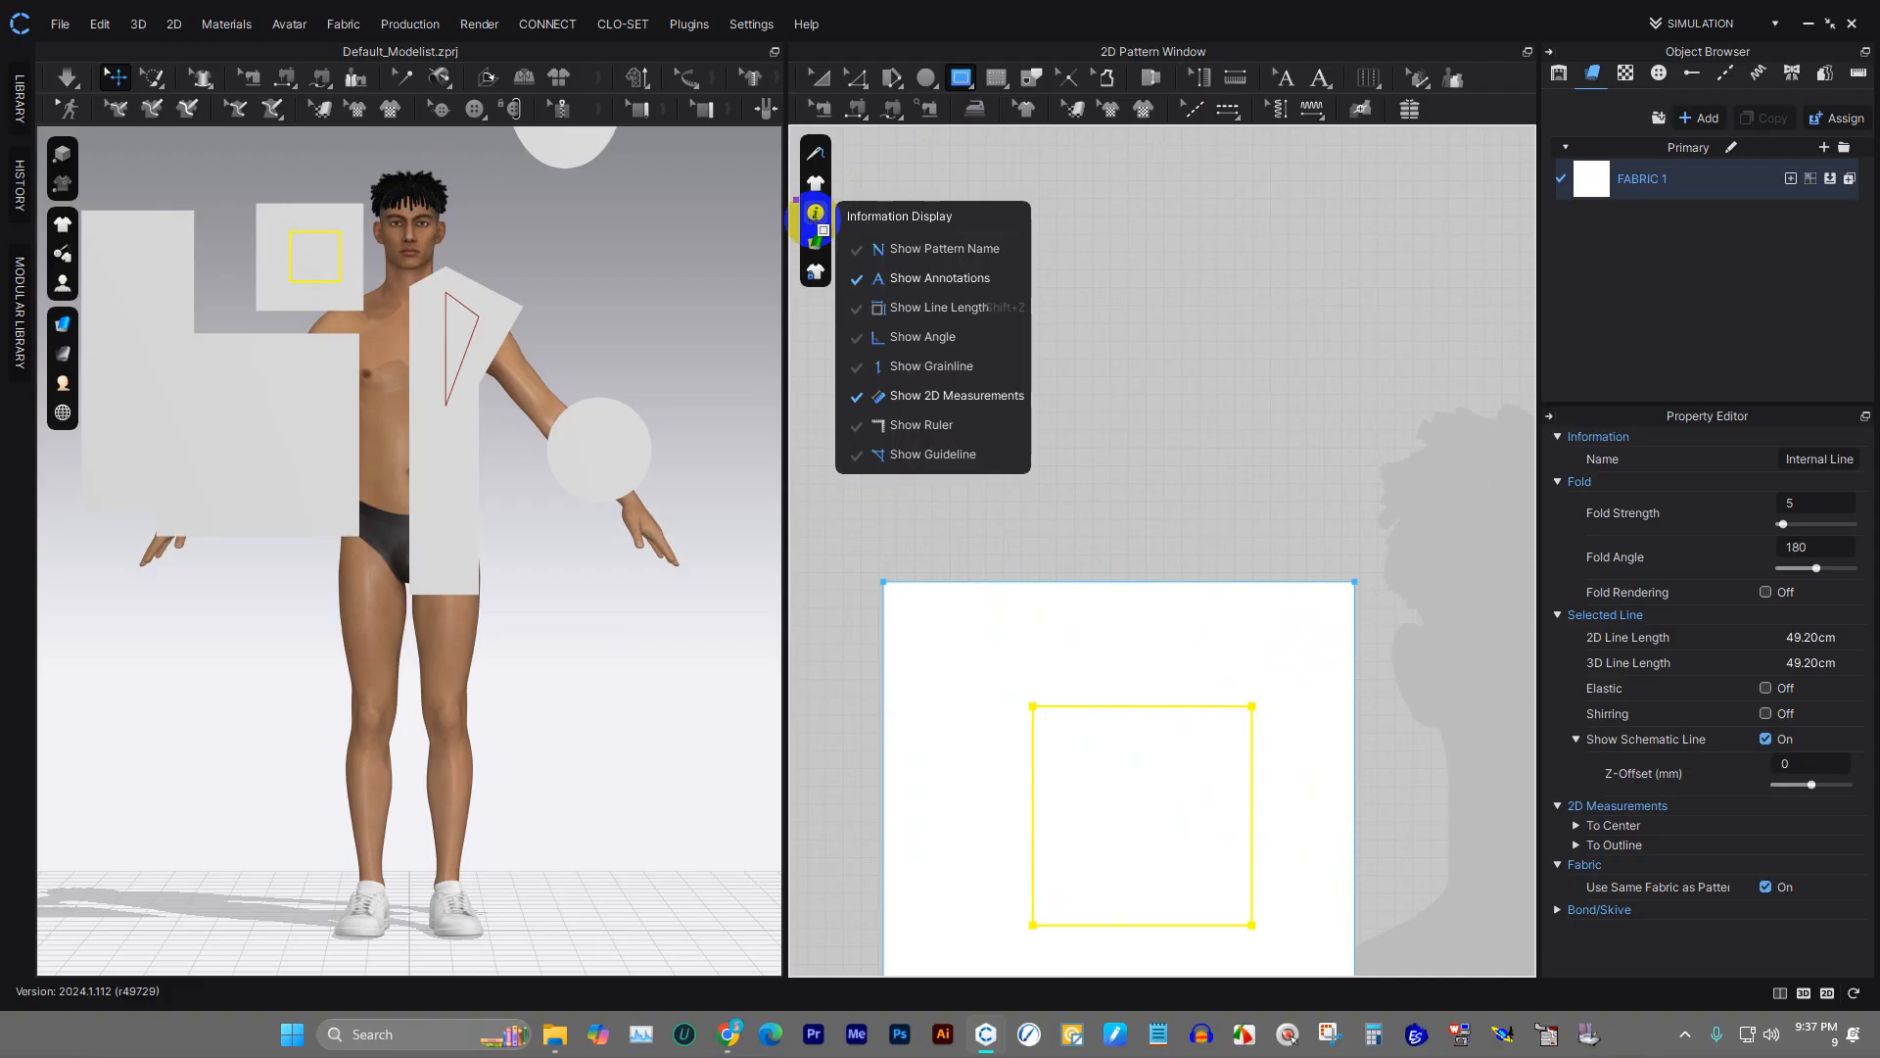
{"action": "left_click", "coordinate": [975, 307]}
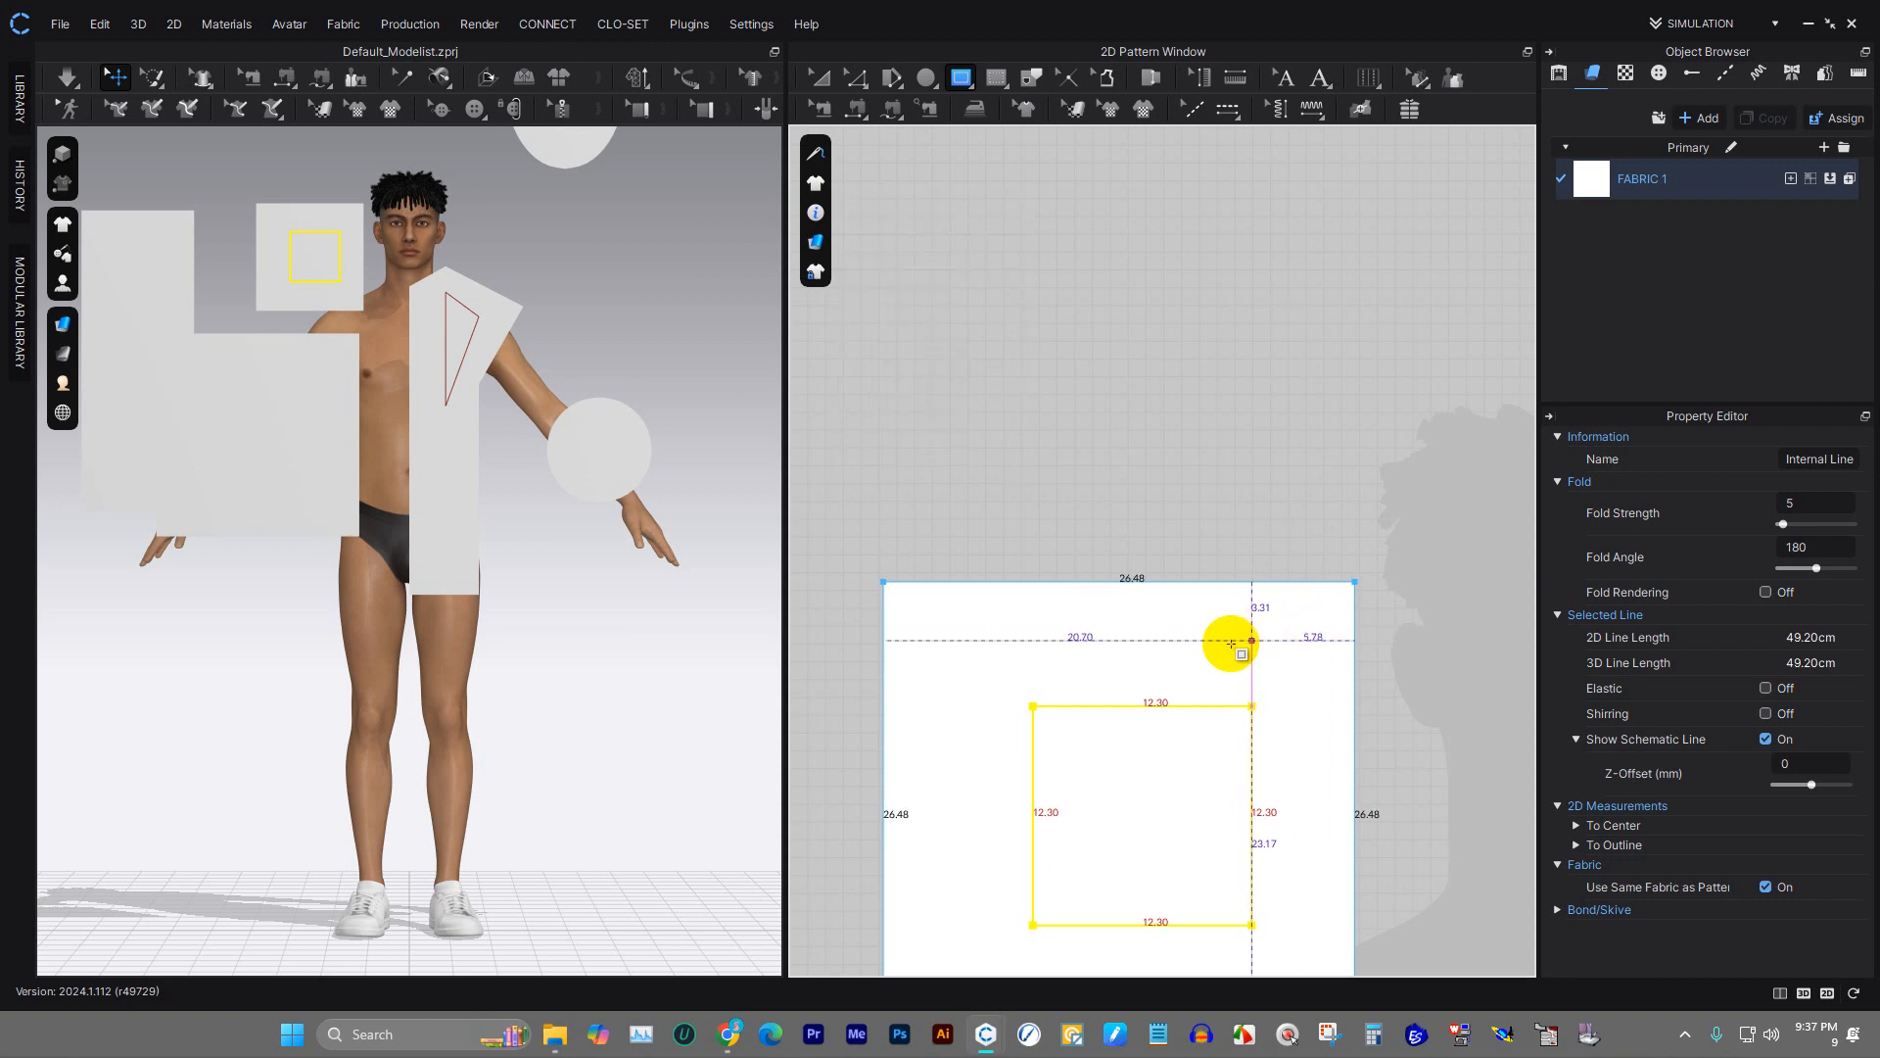
{"action": "scroll", "coordinate": [1054, 617], "scroll_direction": "up", "scroll_amount": 3}
{"action": "scroll", "coordinate": [1068, 588], "scroll_direction": "down", "scroll_amount": 4}
{"action": "scroll", "coordinate": [1250, 850], "scroll_direction": "down", "scroll_amount": 2}
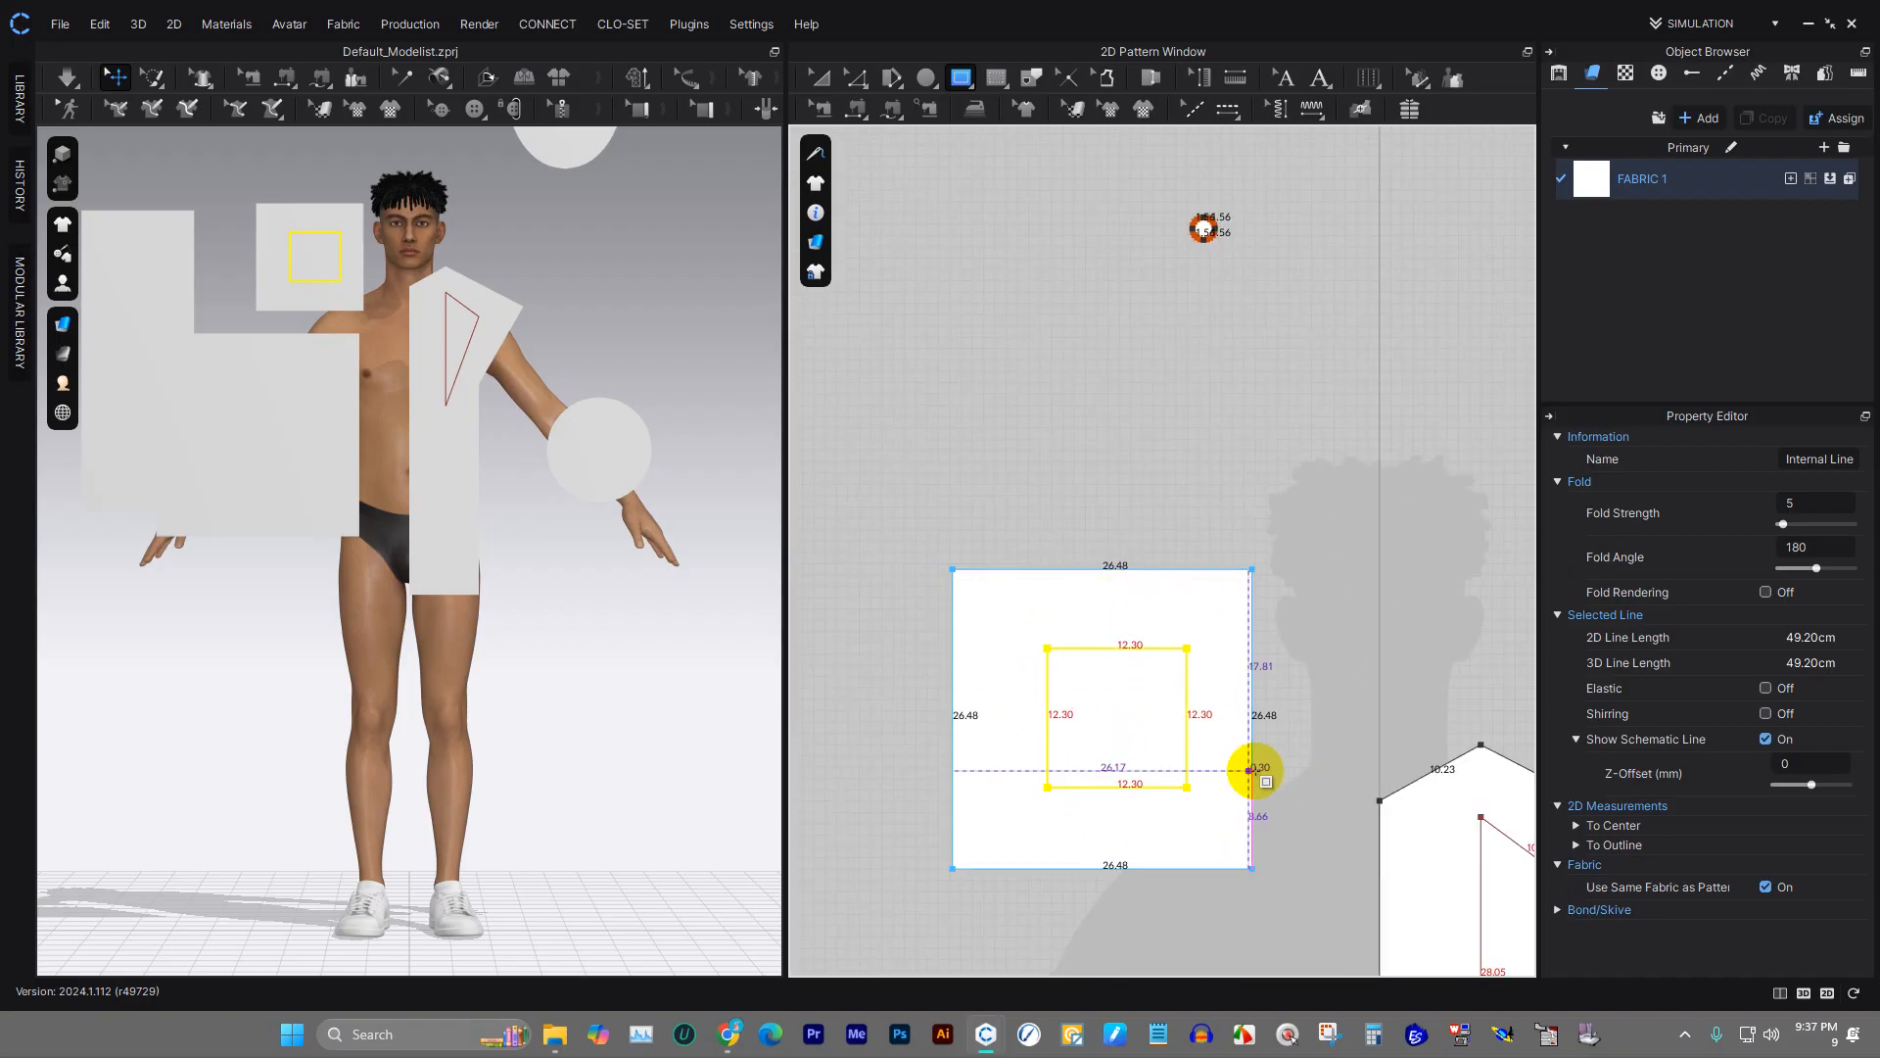
- Draw an internal rectangle about 6 by 4.1 cm above the internal square in the small square pattern
{"action": "scroll", "coordinate": [1236, 759], "scroll_direction": "up", "scroll_amount": 4}
{"action": "scroll", "coordinate": [1117, 490], "scroll_direction": "down", "scroll_amount": 4}
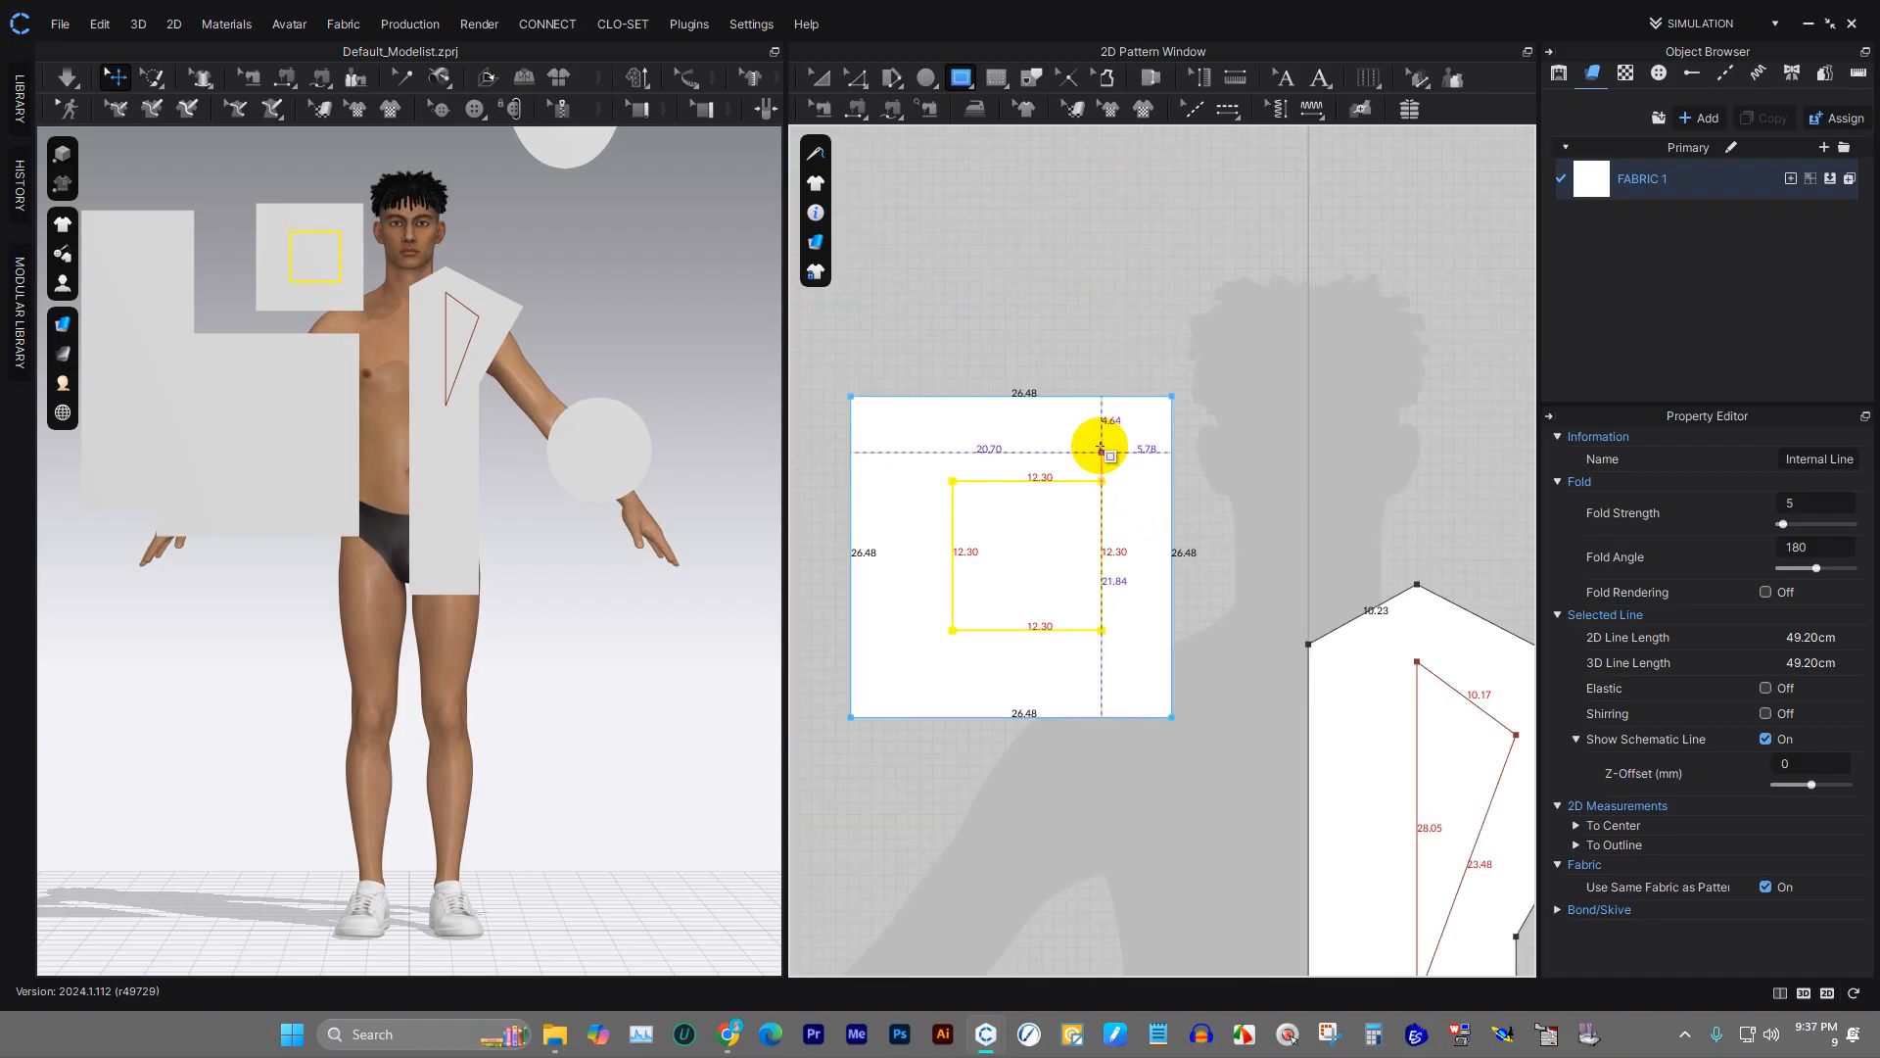
{"action": "left_click_drag", "start_coordinate": [965, 418], "coordinate": [1036, 464]}
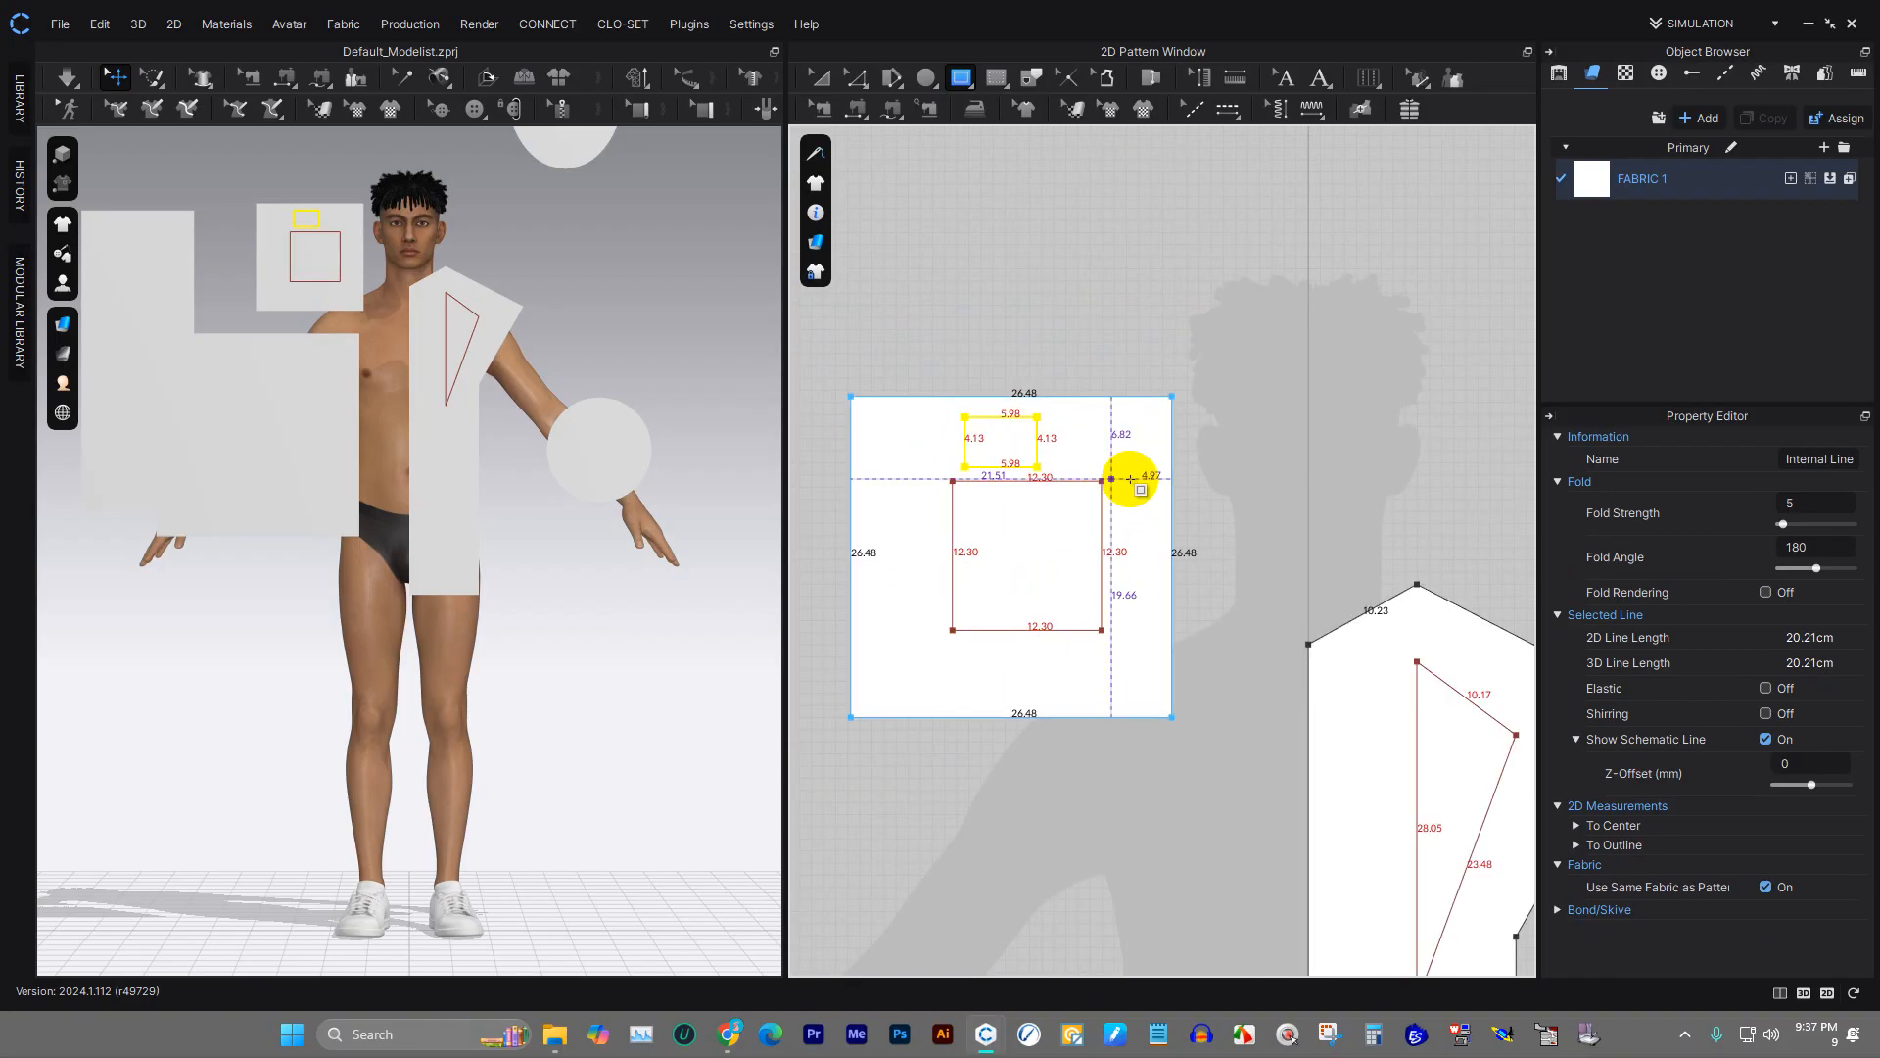
{"action": "left_click", "coordinate": [1123, 425]}
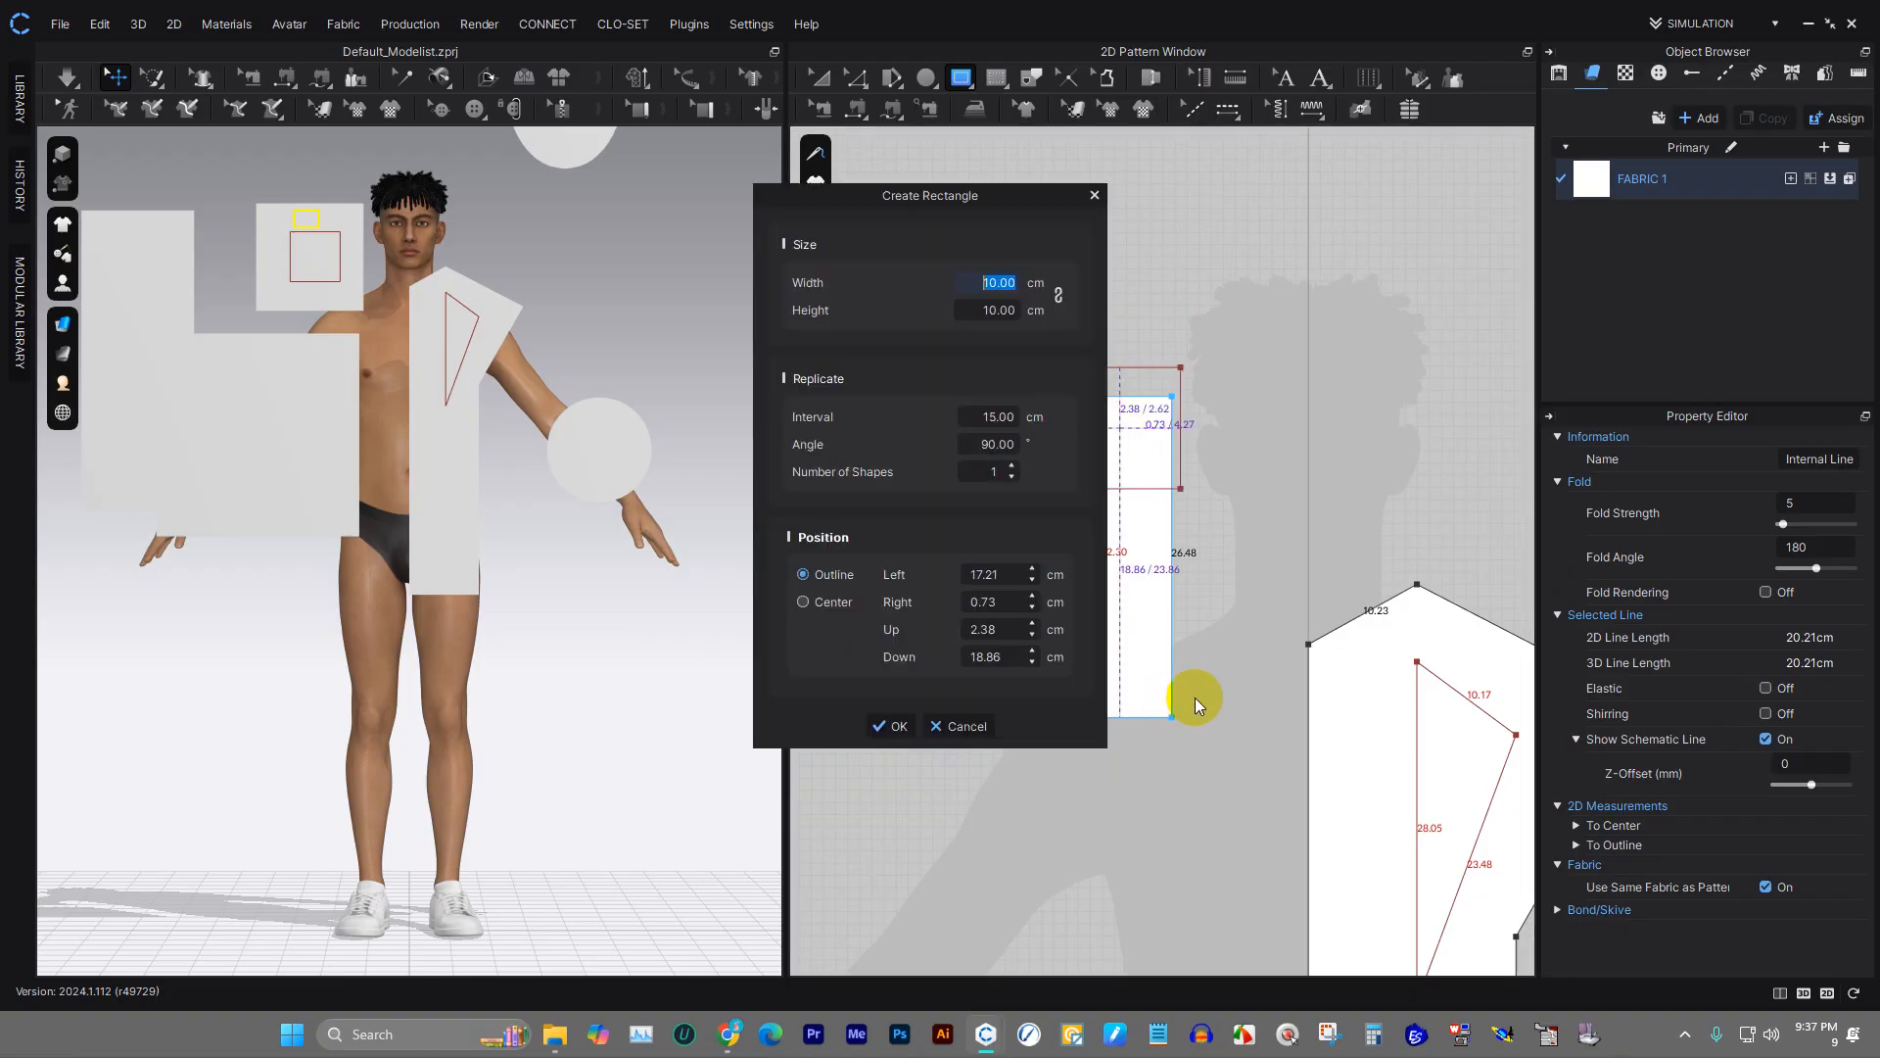
{"action": "left_click", "coordinate": [1095, 195]}
- Draw an internal ellipse inside the large elliptical pattern, with a perimeter of about 50 cm
{"action": "left_click", "coordinate": [974, 91]}
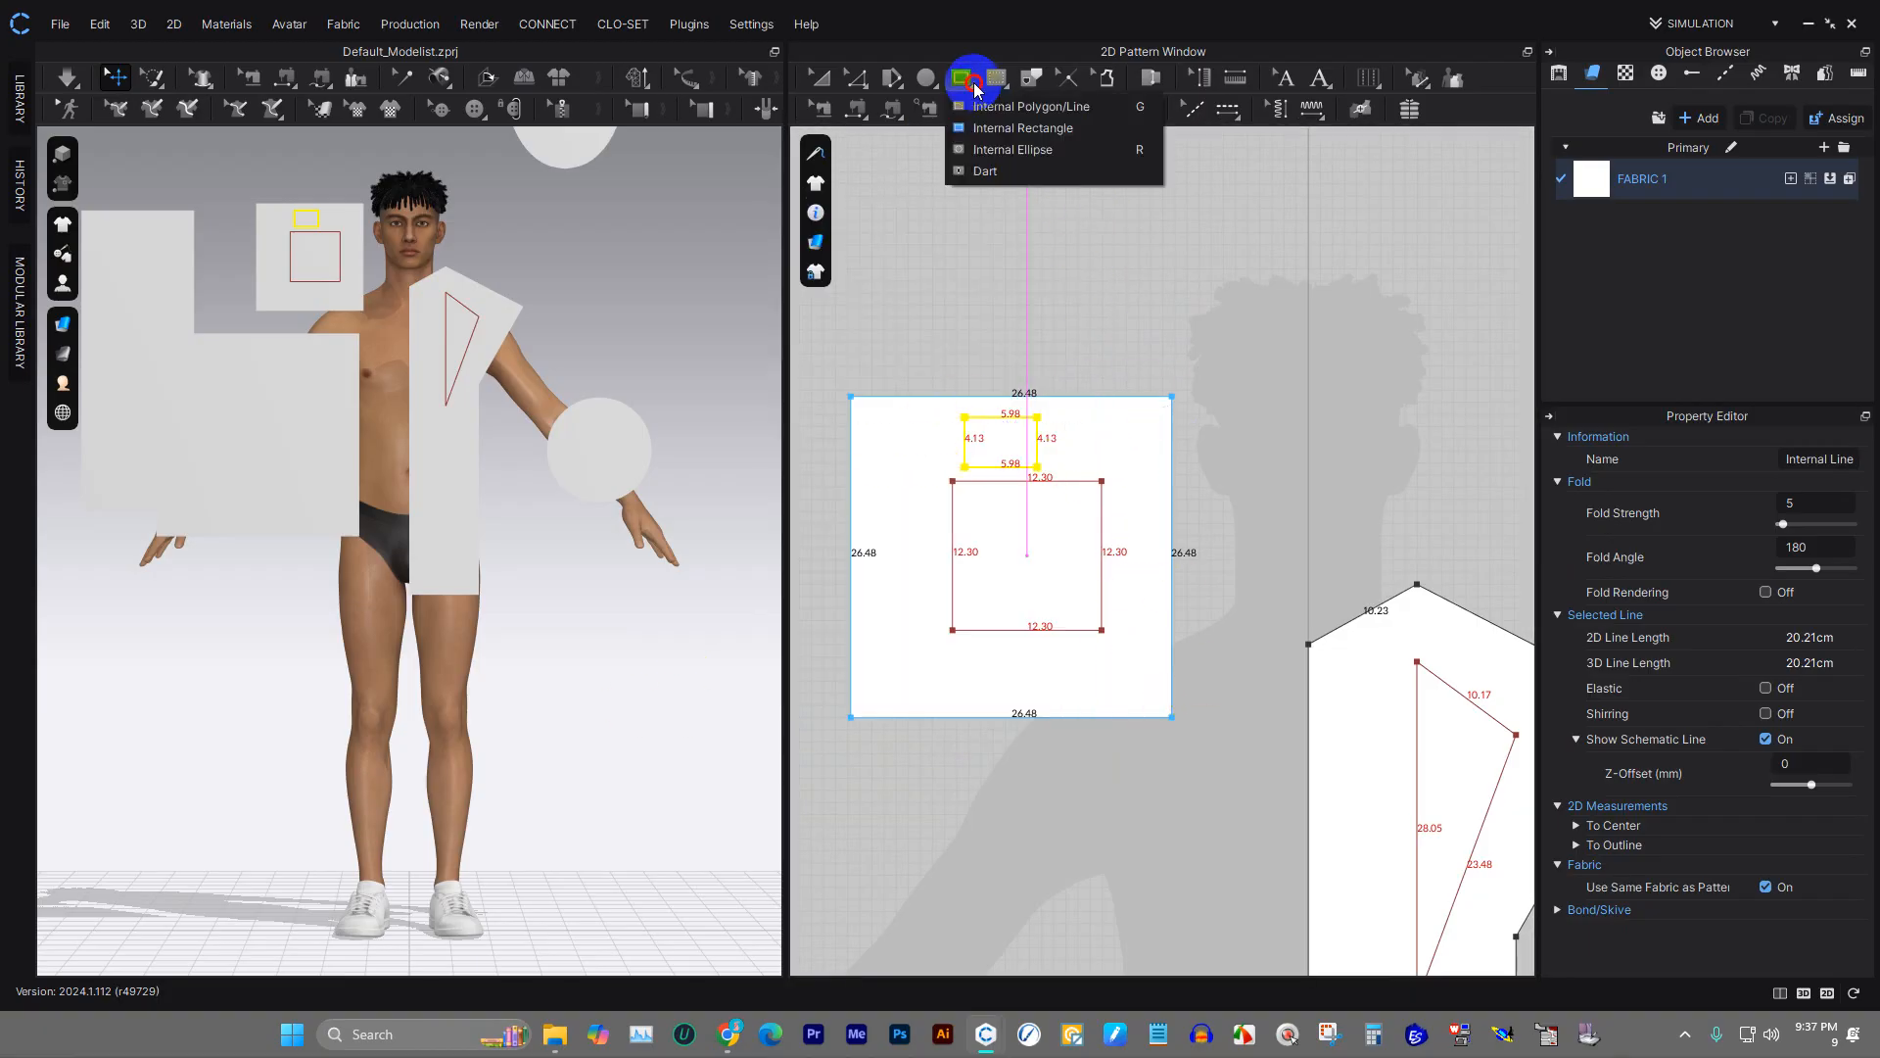
{"action": "left_click", "coordinate": [1046, 157]}
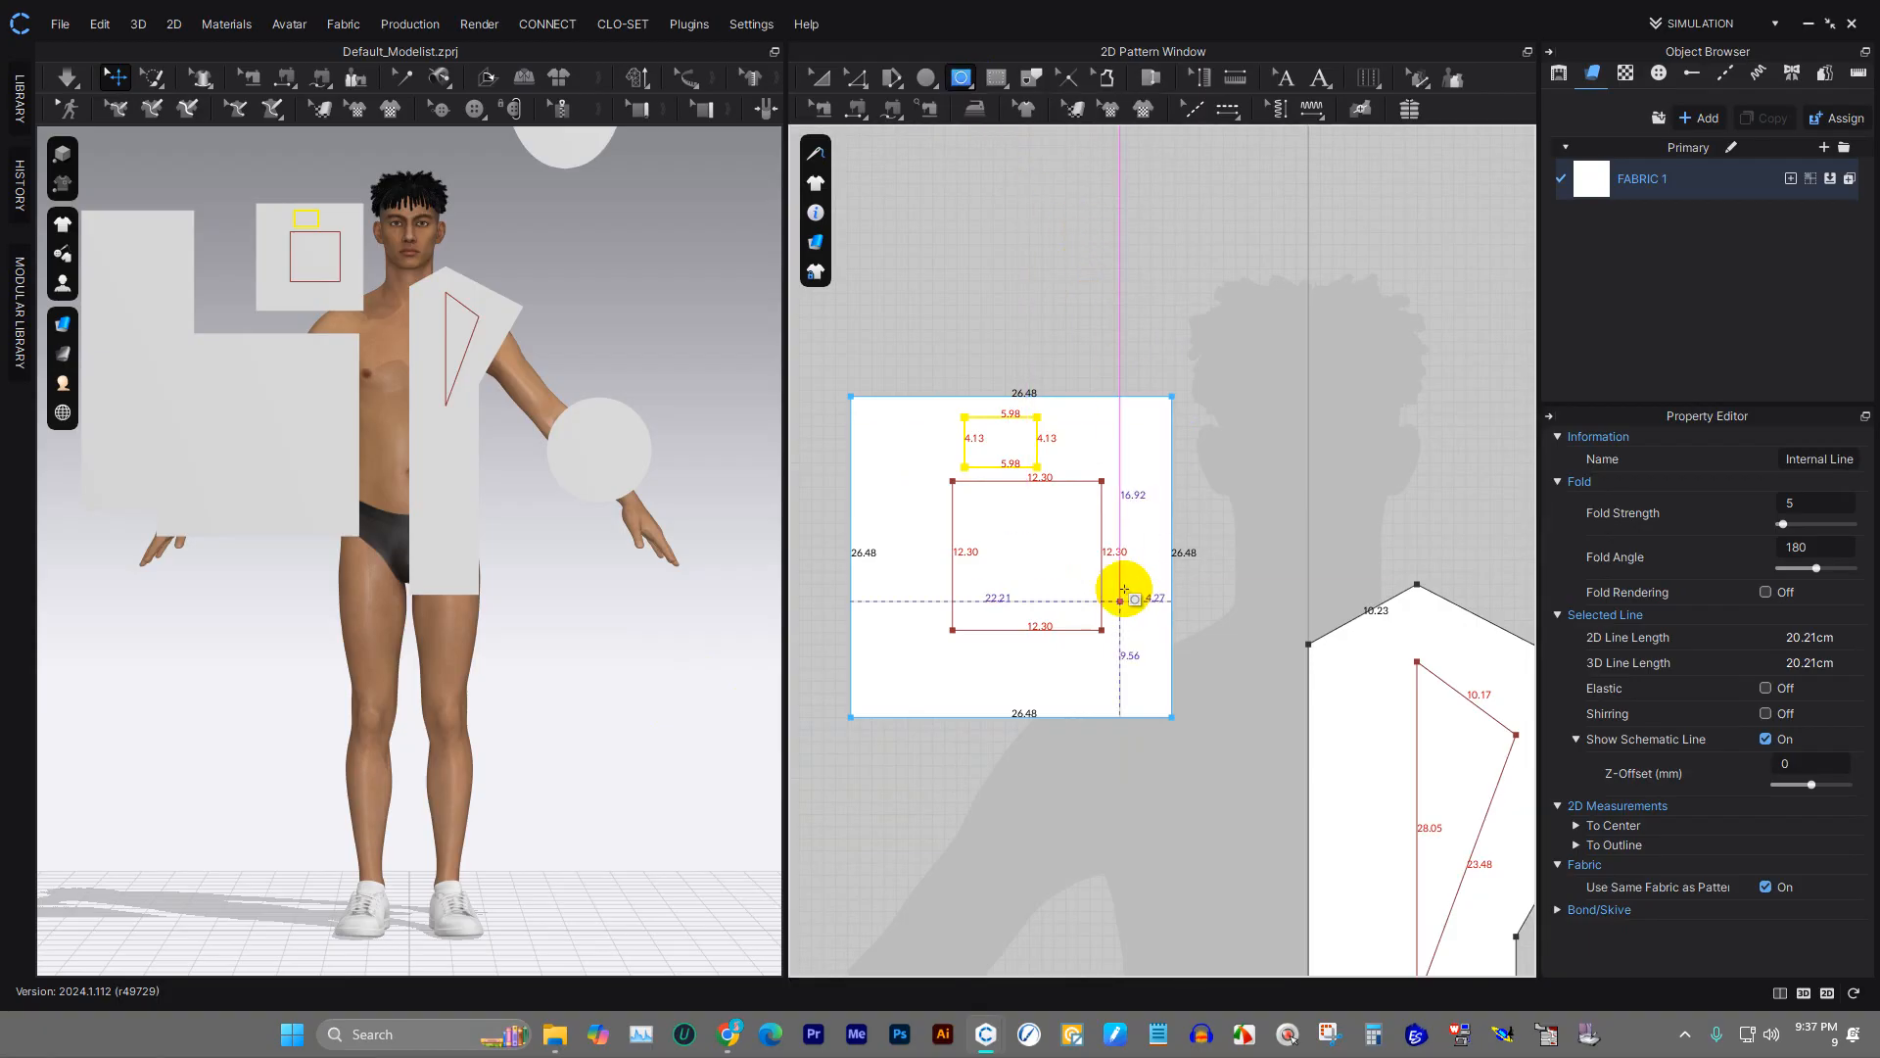
{"action": "scroll", "coordinate": [1165, 559], "scroll_direction": "down", "scroll_amount": 3}
{"action": "scroll", "coordinate": [1218, 470], "scroll_direction": "down", "scroll_amount": 3}
{"action": "scroll", "coordinate": [1260, 441], "scroll_direction": "up", "scroll_amount": 4}
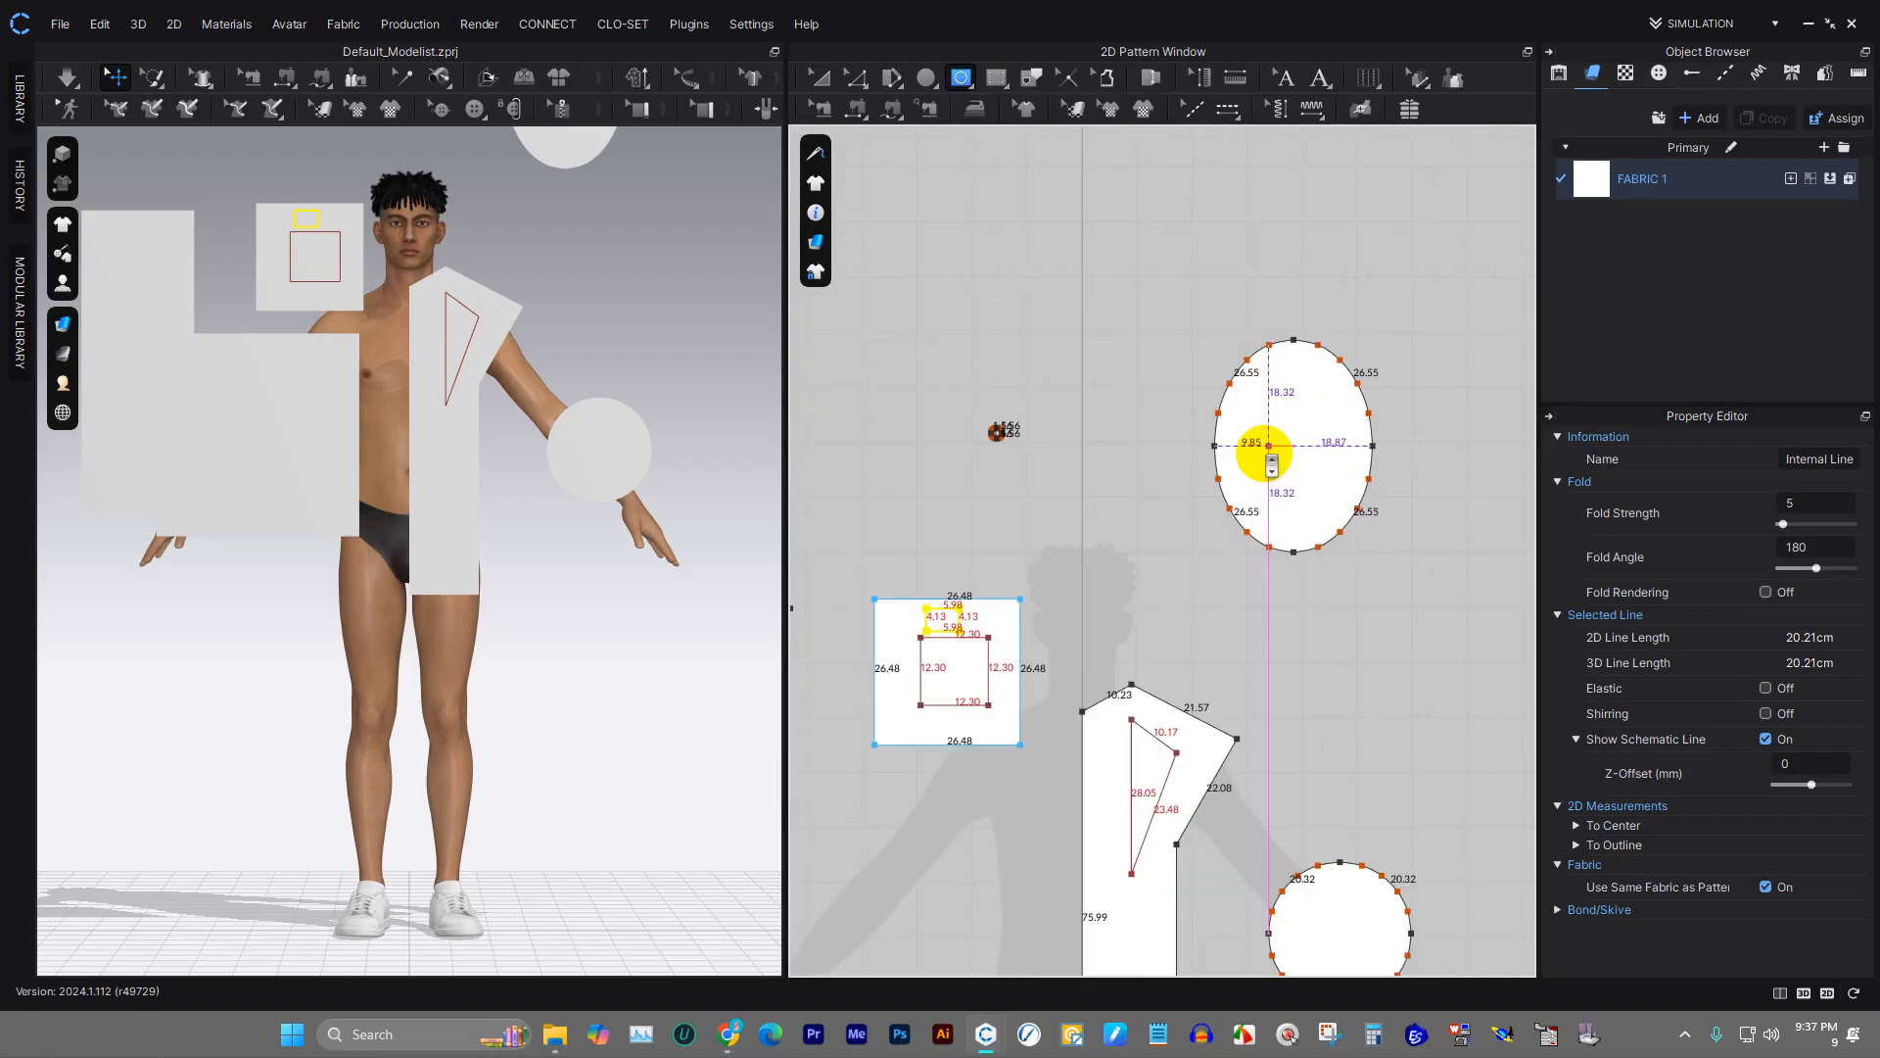
{"action": "left_click_drag", "start_coordinate": [1264, 391], "coordinate": [1327, 509]}
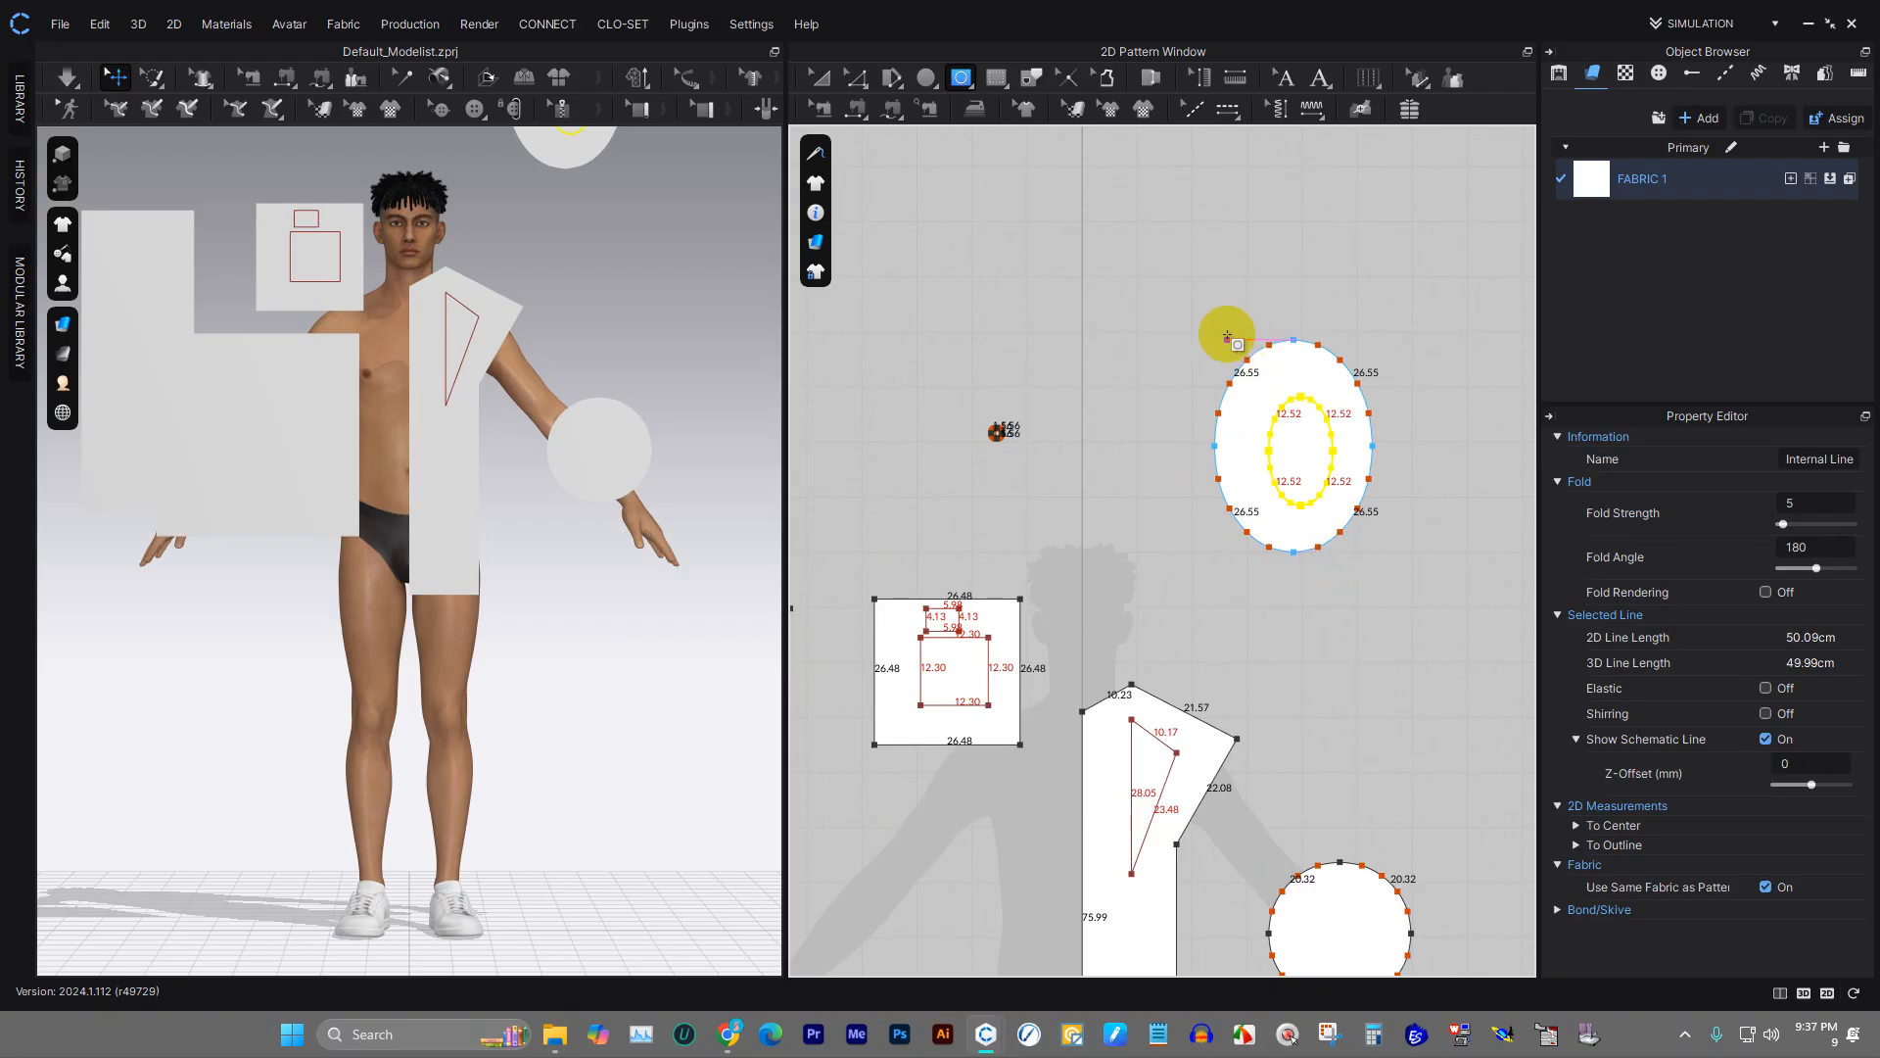
- Draw a tall diamond-shaped dart in the upper part of the tall rectangular pattern, with sides of about 17.5 cm
{"action": "left_click", "coordinate": [1001, 86]}
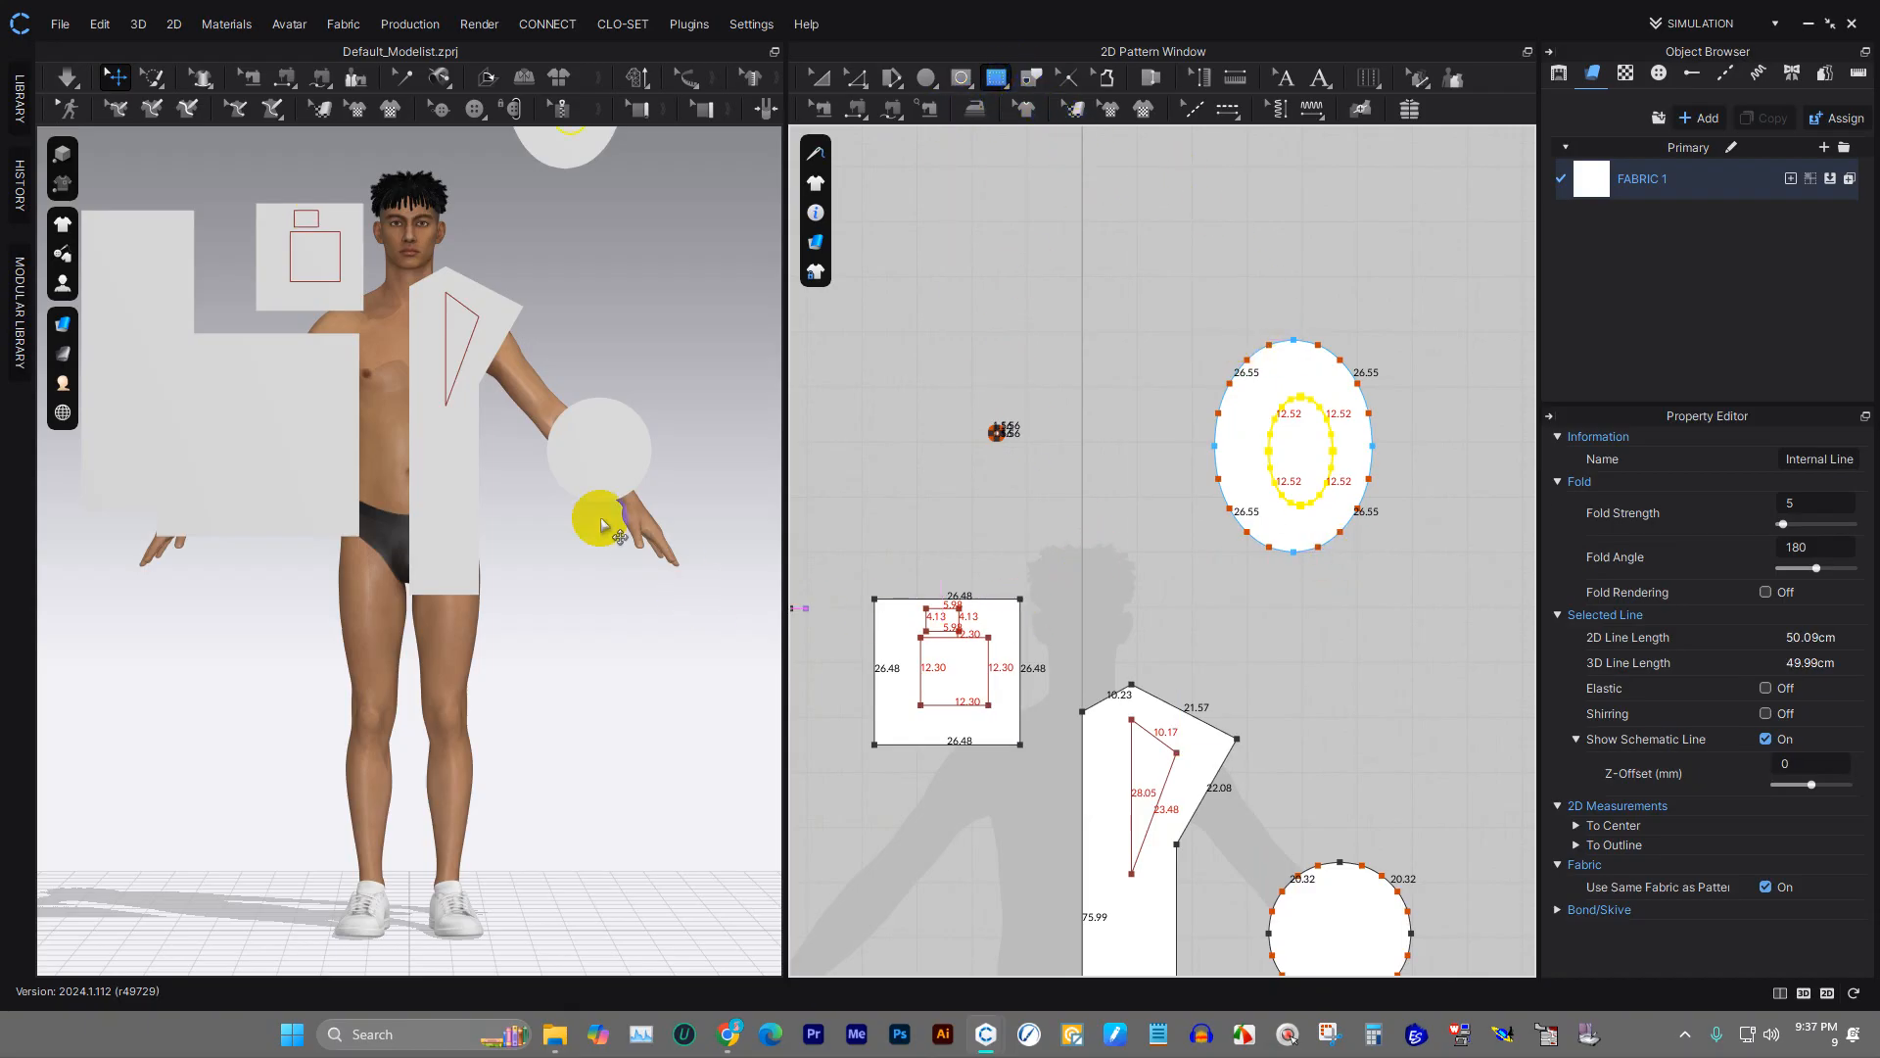
{"action": "left_click", "coordinate": [967, 77]}
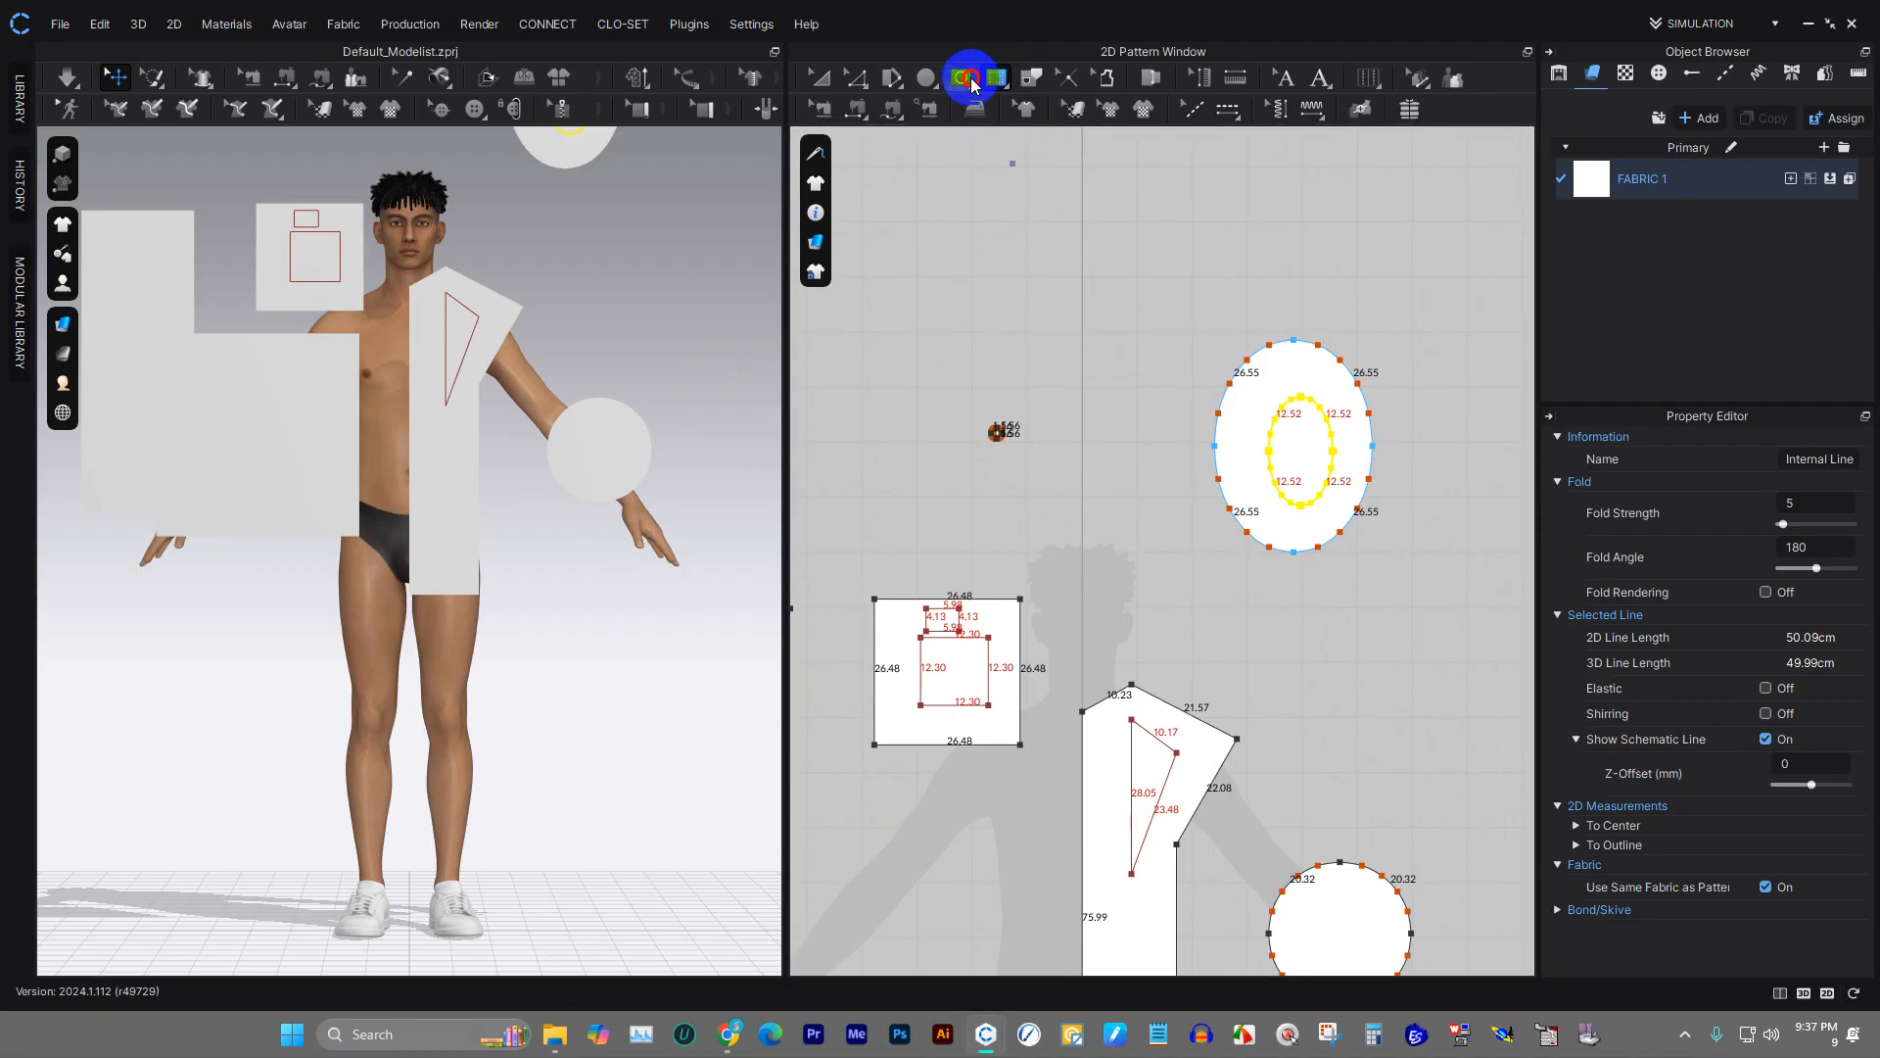
{"action": "left_click", "coordinate": [985, 173]}
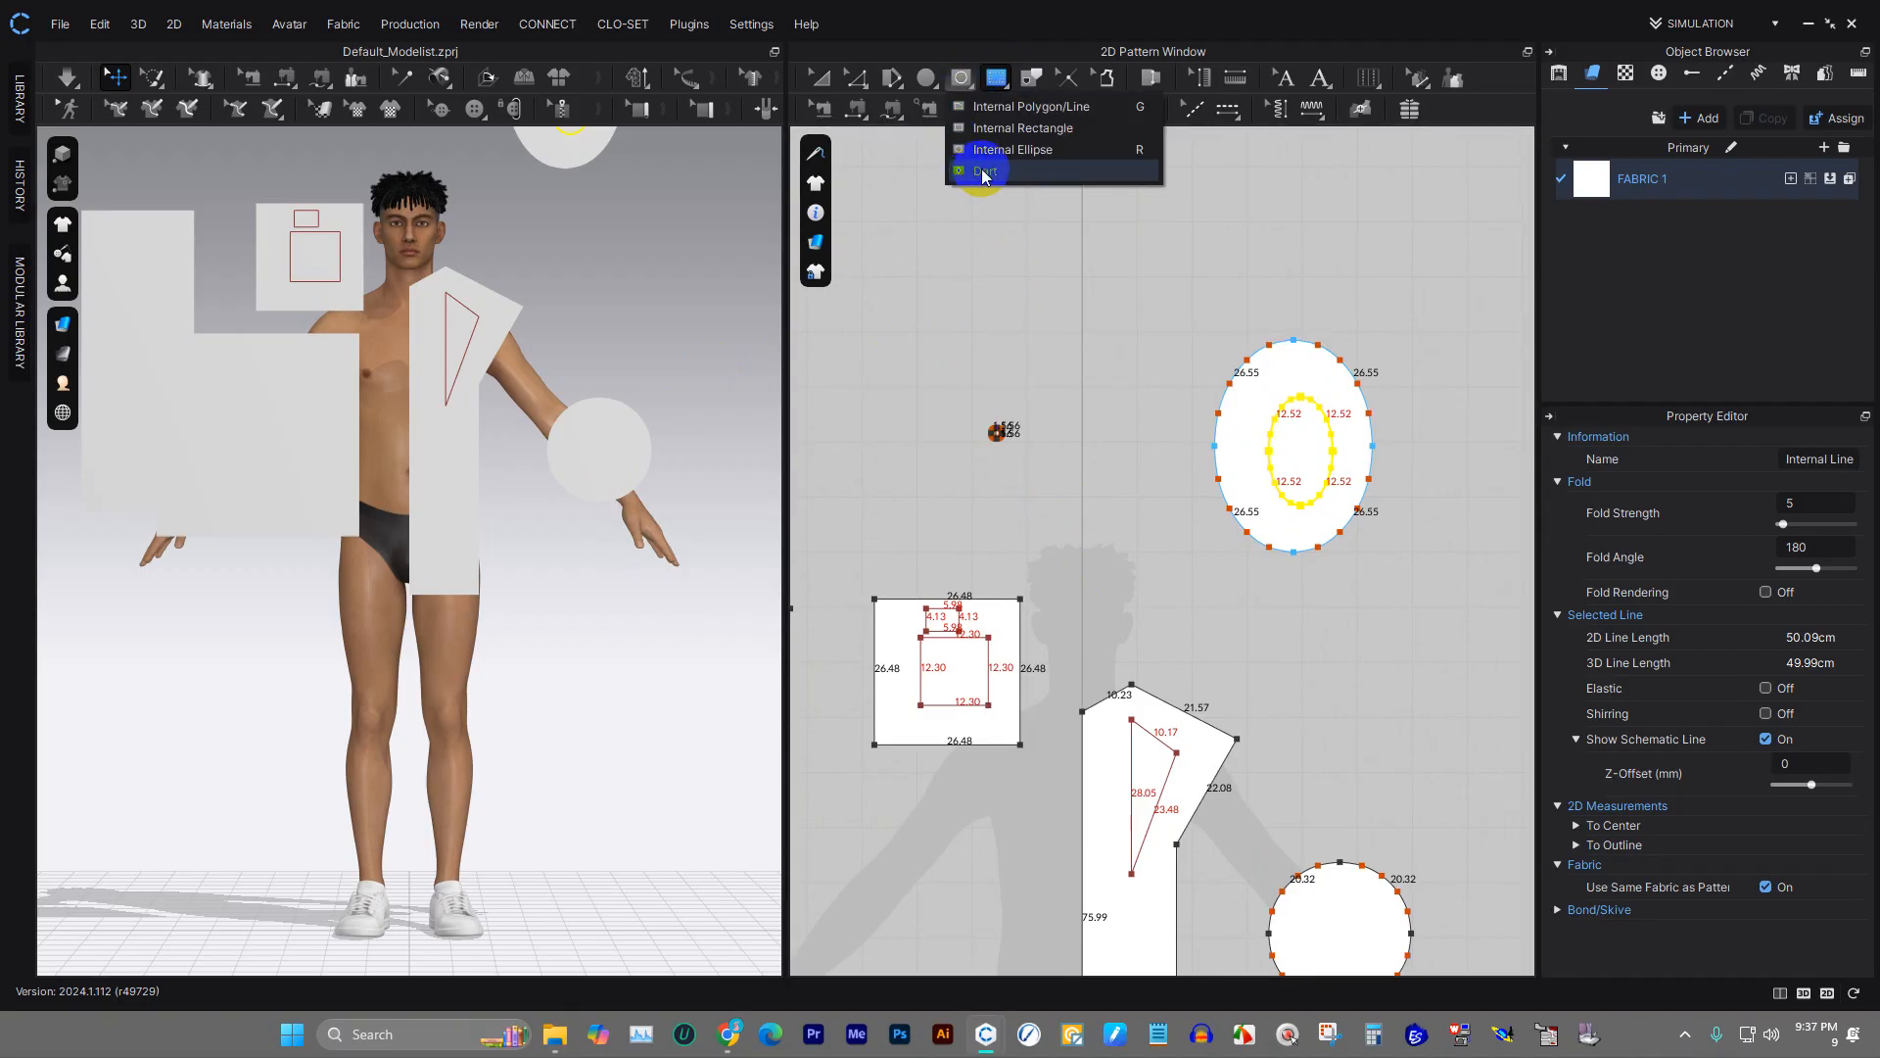
{"action": "scroll", "coordinate": [1083, 479], "scroll_direction": "down", "scroll_amount": 5}
{"action": "scroll", "coordinate": [1167, 470], "scroll_direction": "up", "scroll_amount": 10}
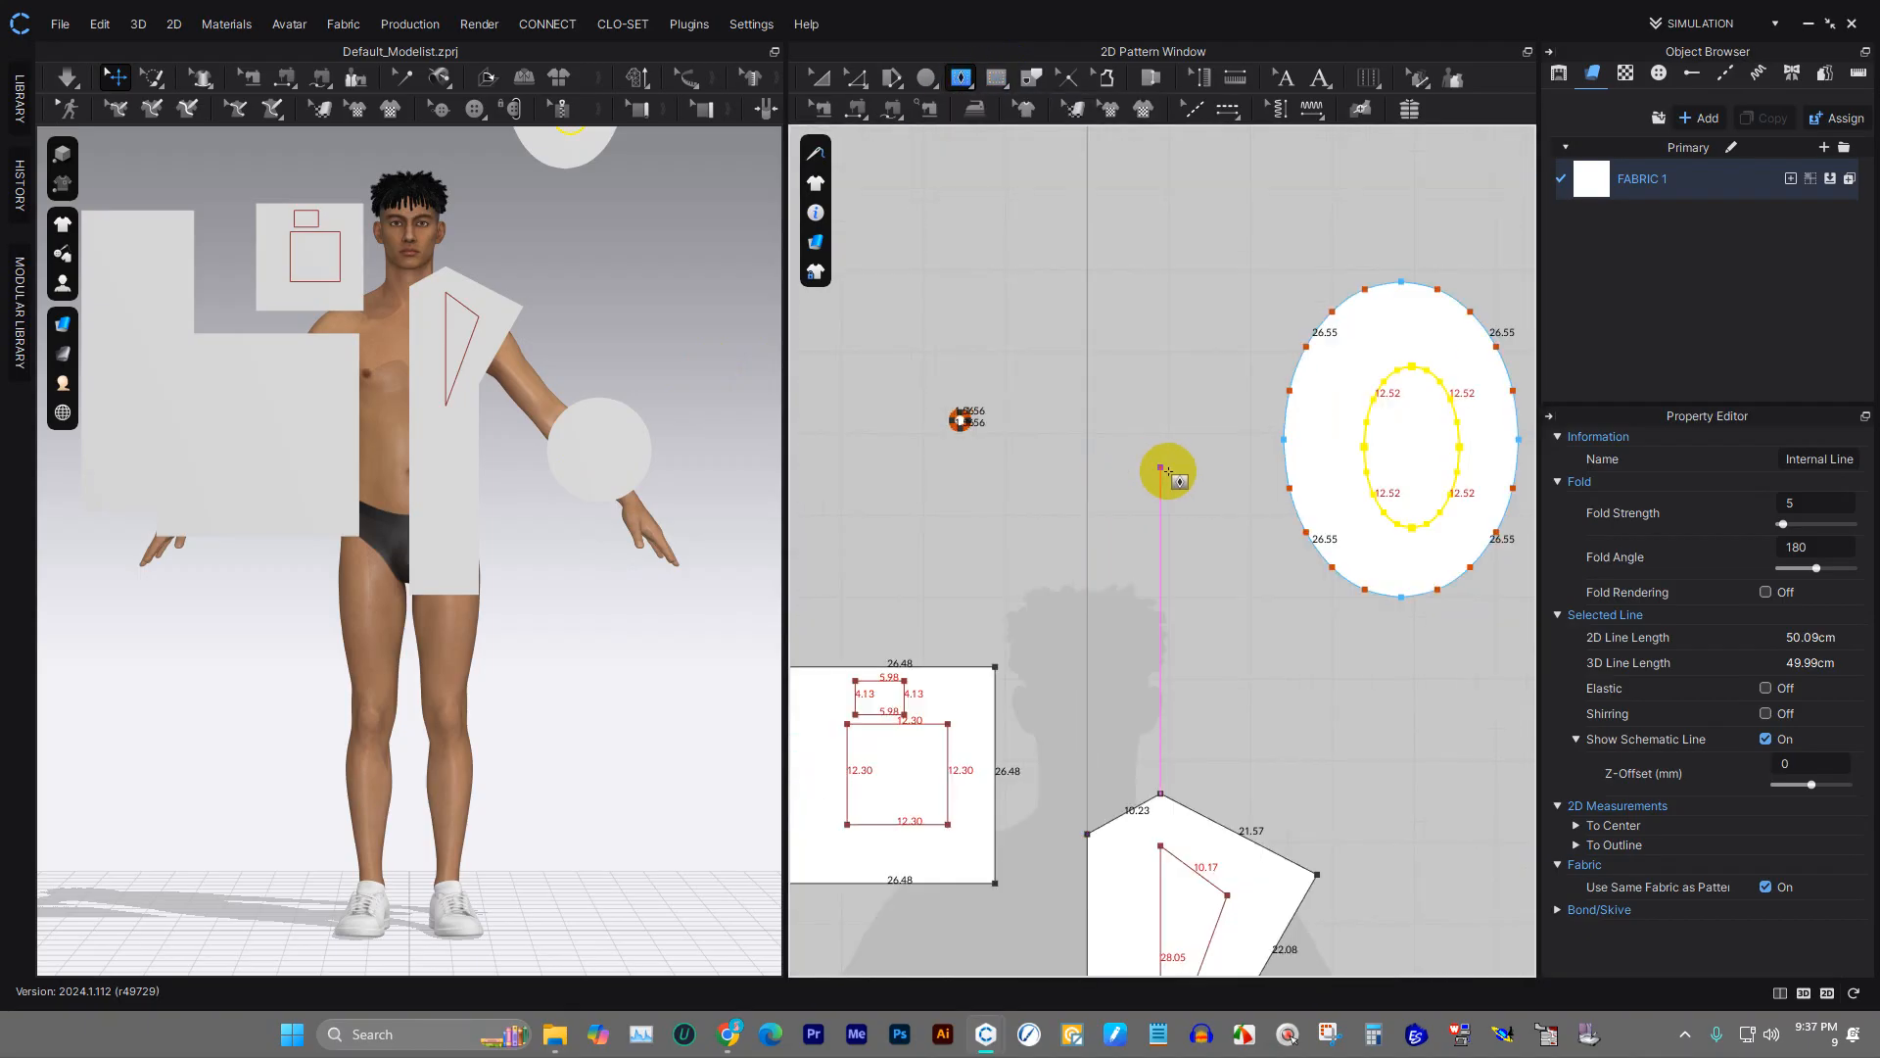
{"action": "scroll", "coordinate": [1070, 538], "scroll_direction": "up", "scroll_amount": 8}
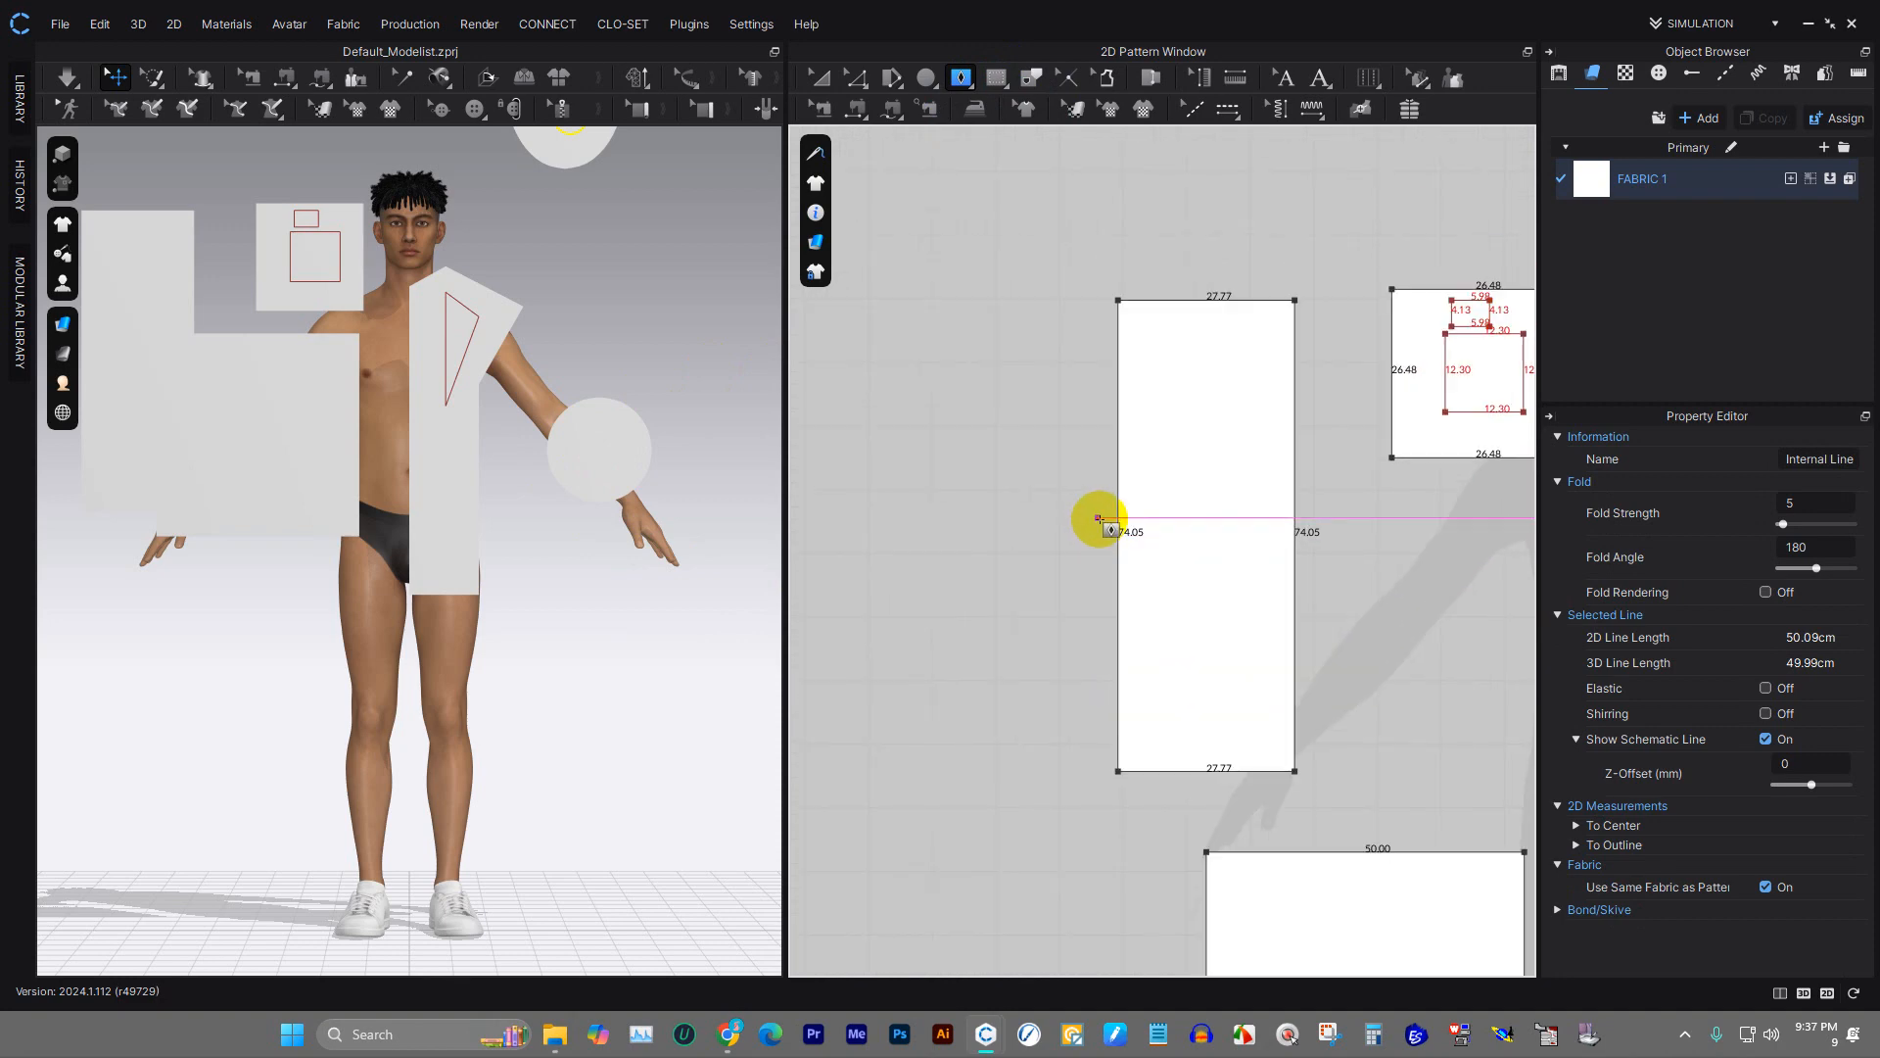
{"action": "scroll", "coordinate": [1218, 428], "scroll_direction": "up", "scroll_amount": 3}
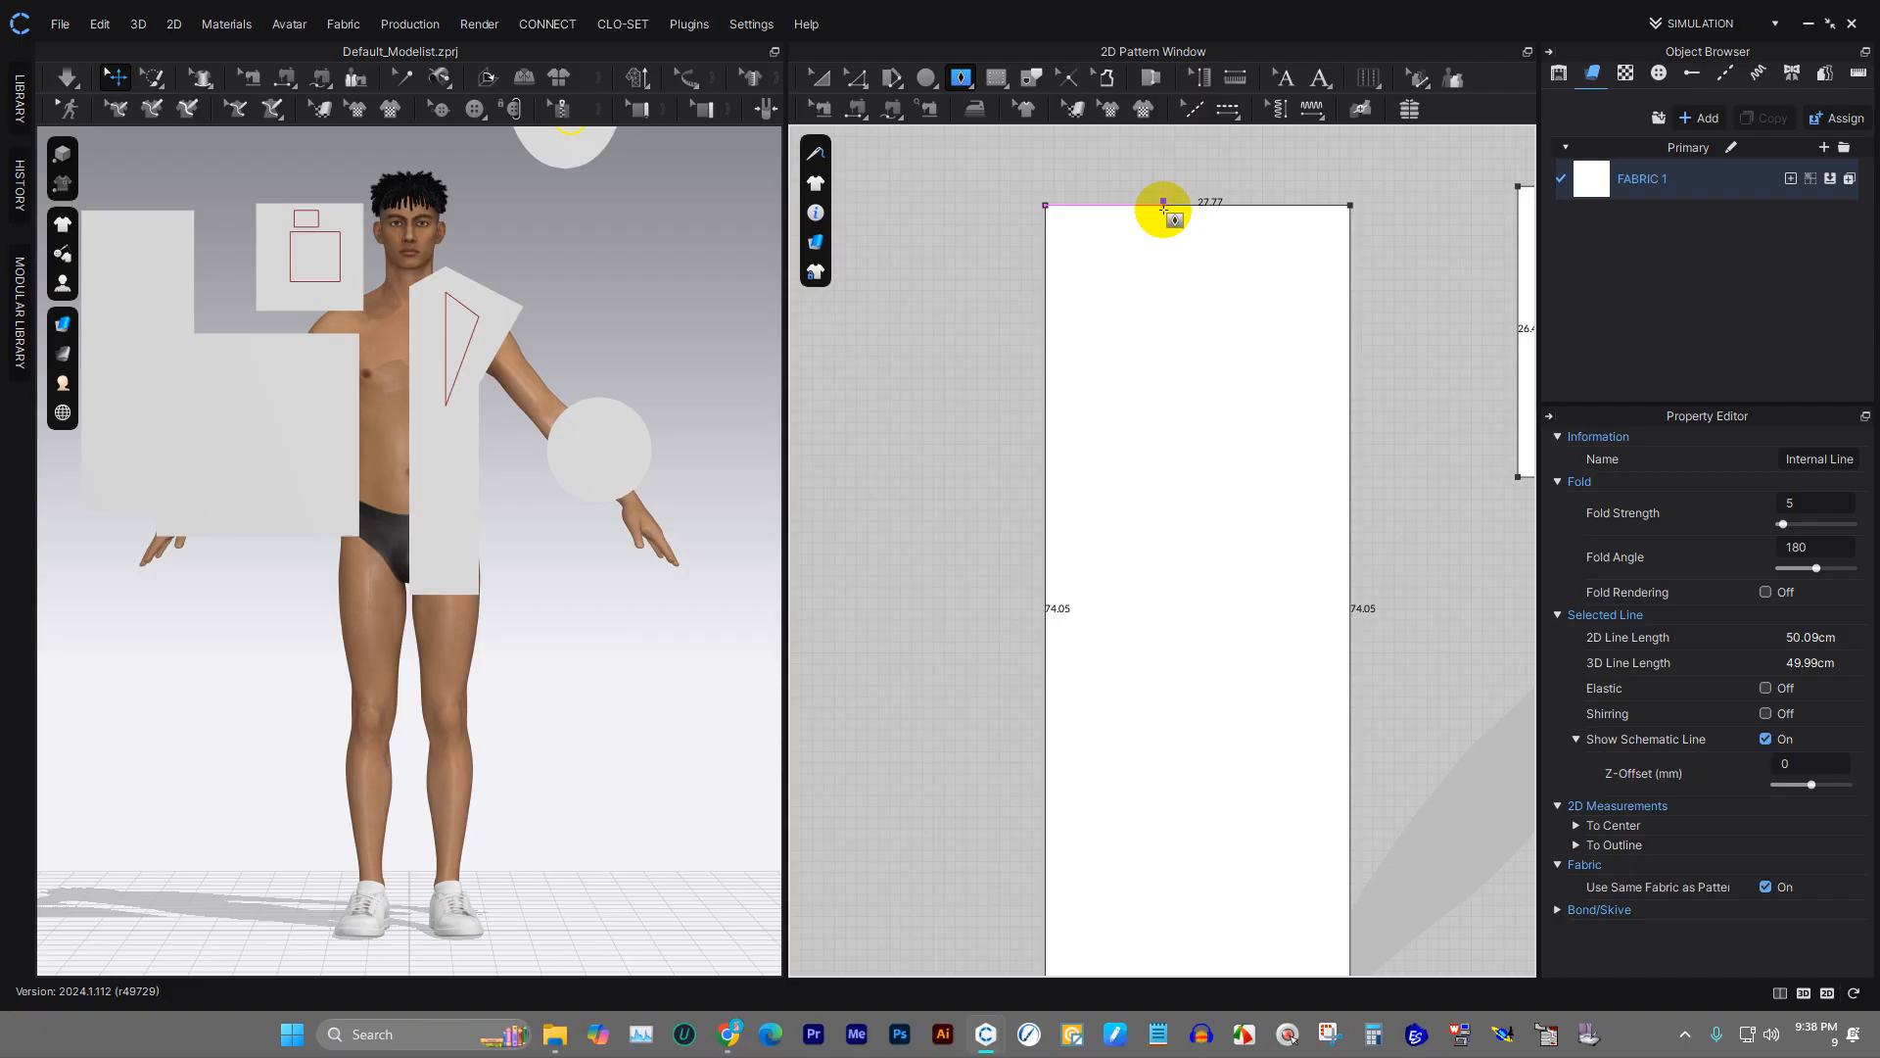
{"action": "left_click", "coordinate": [928, 82]}
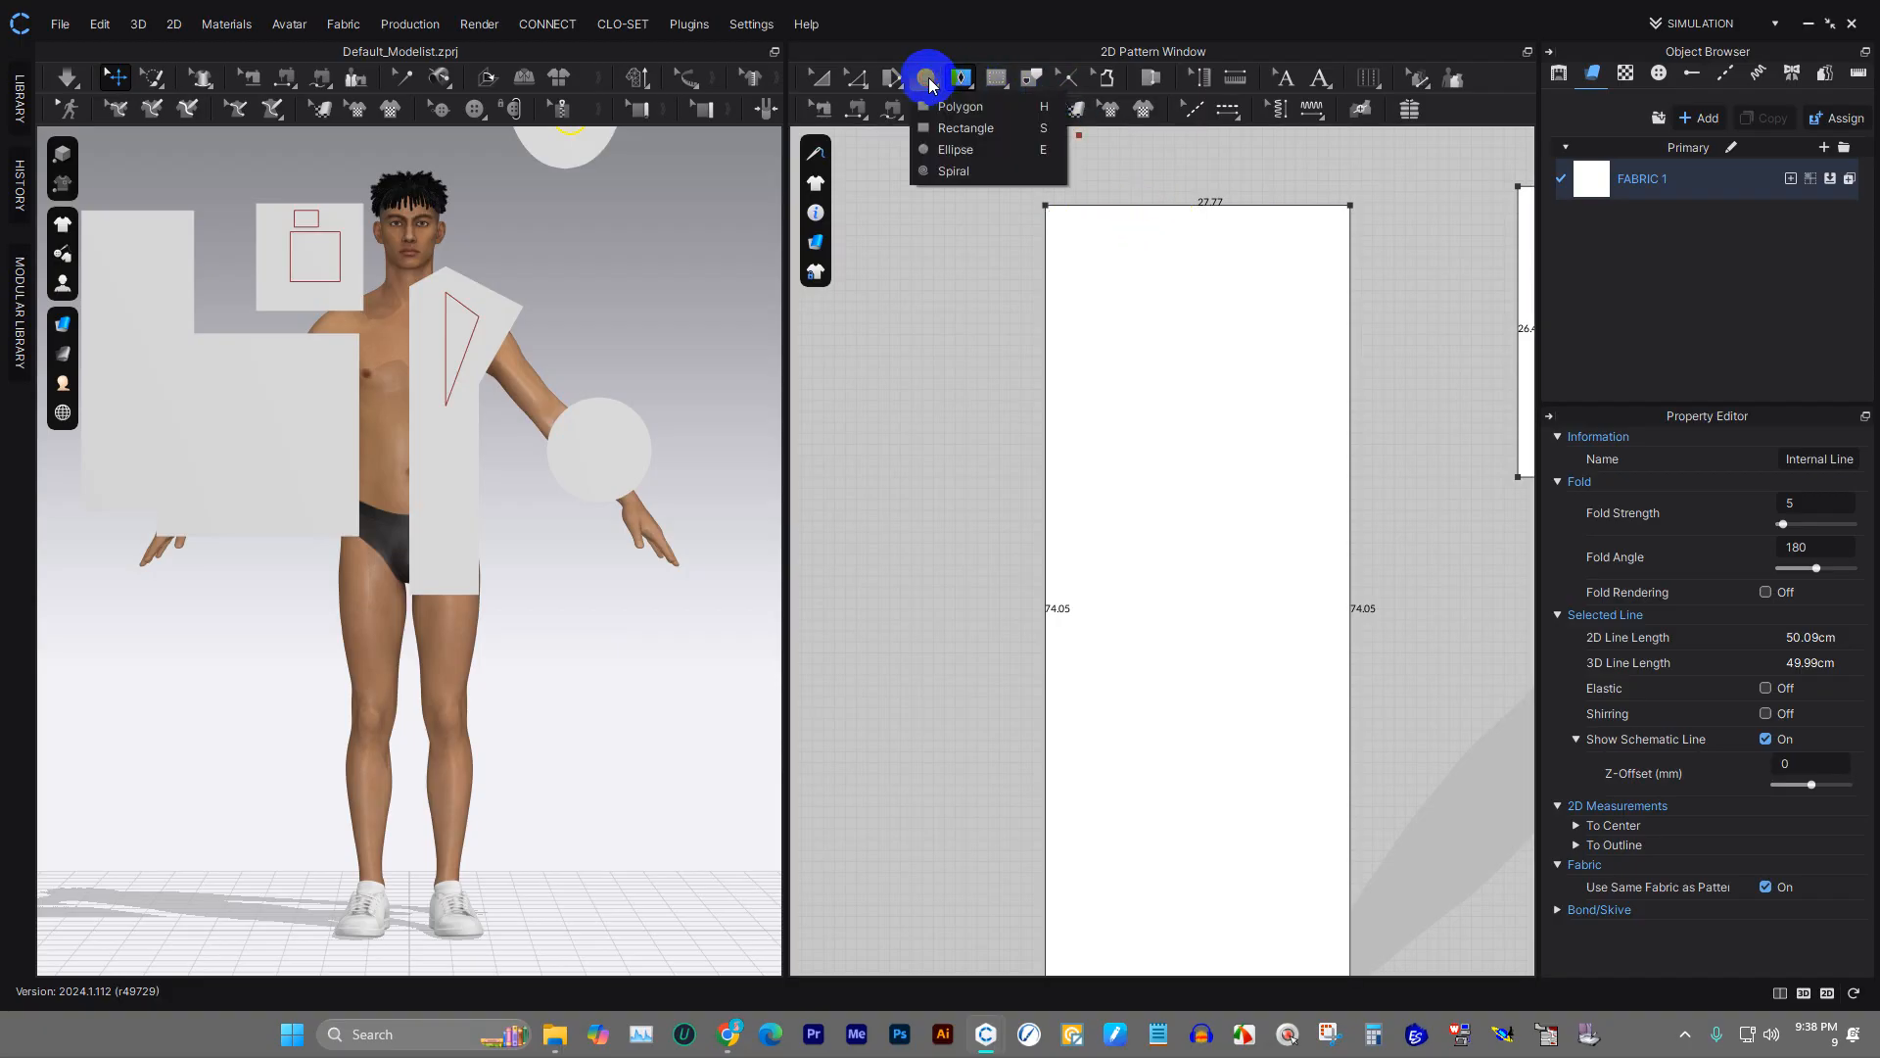
{"action": "left_click", "coordinate": [966, 84]}
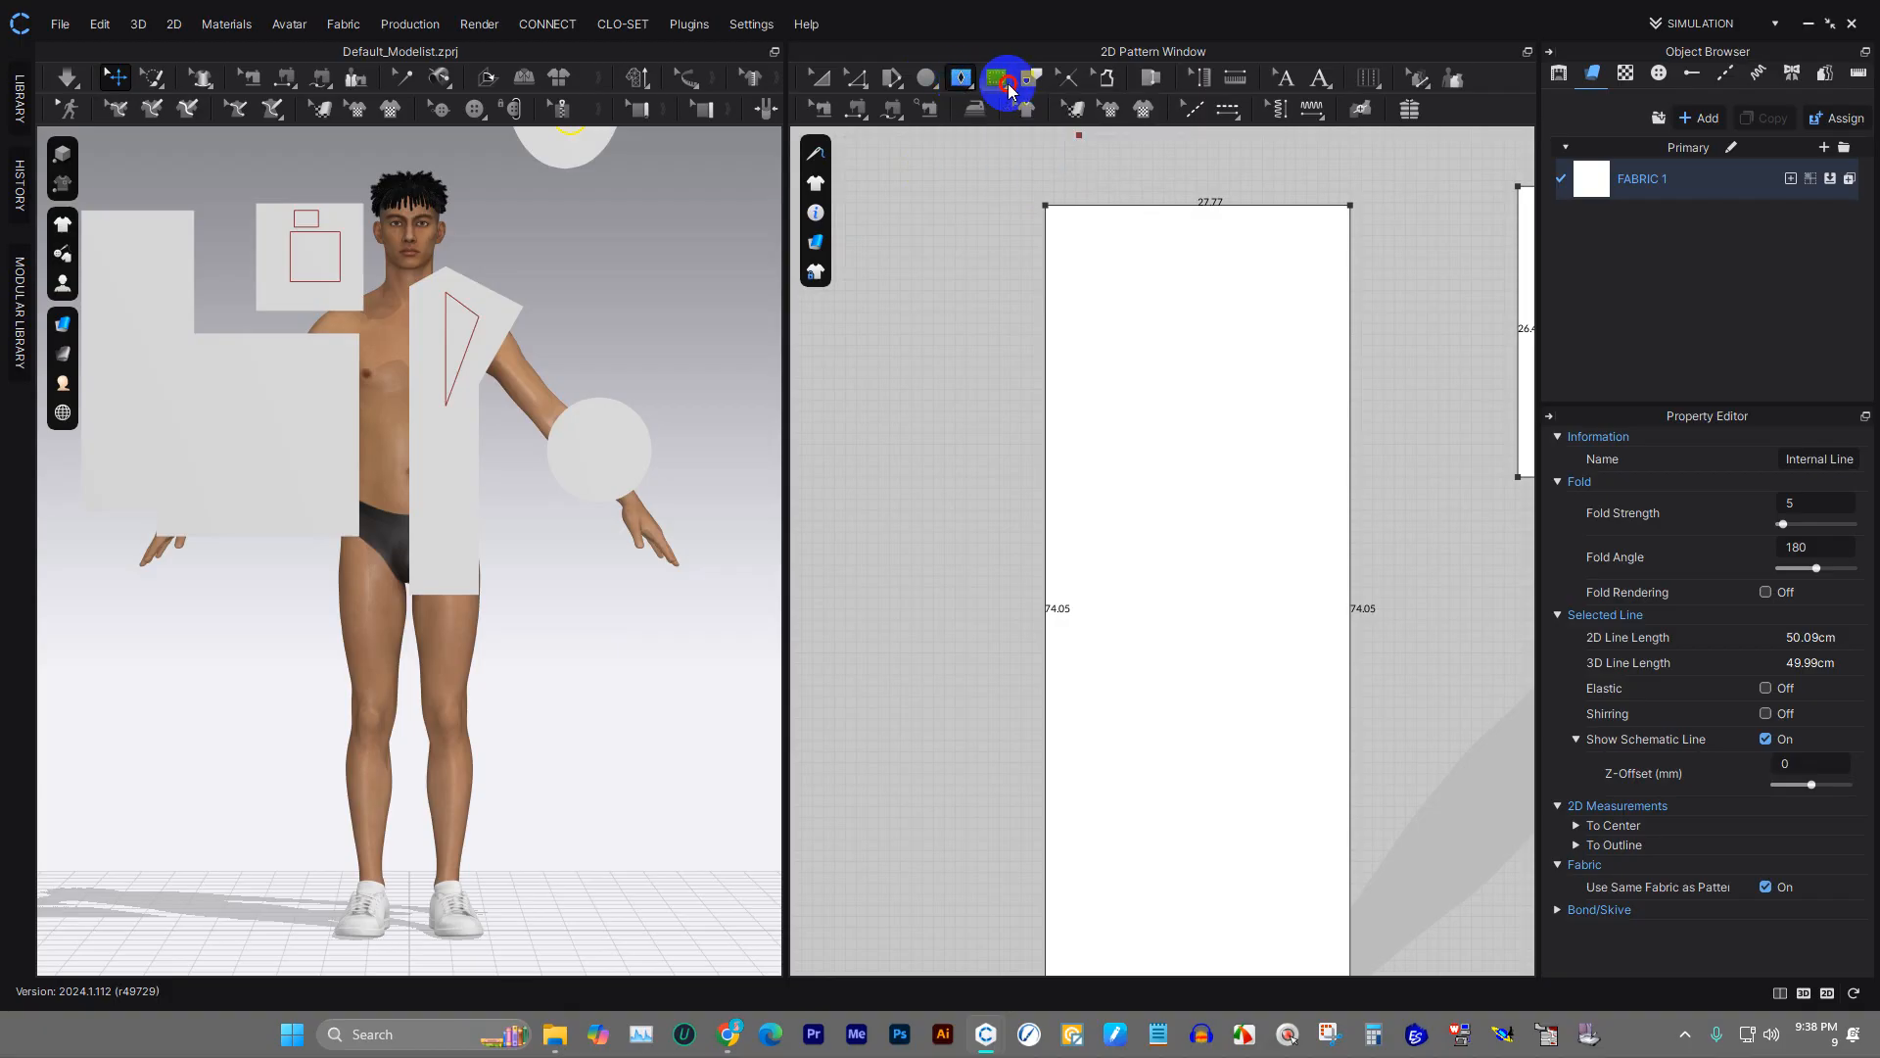
{"action": "left_click", "coordinate": [996, 79]}
{"action": "left_click", "coordinate": [971, 87]}
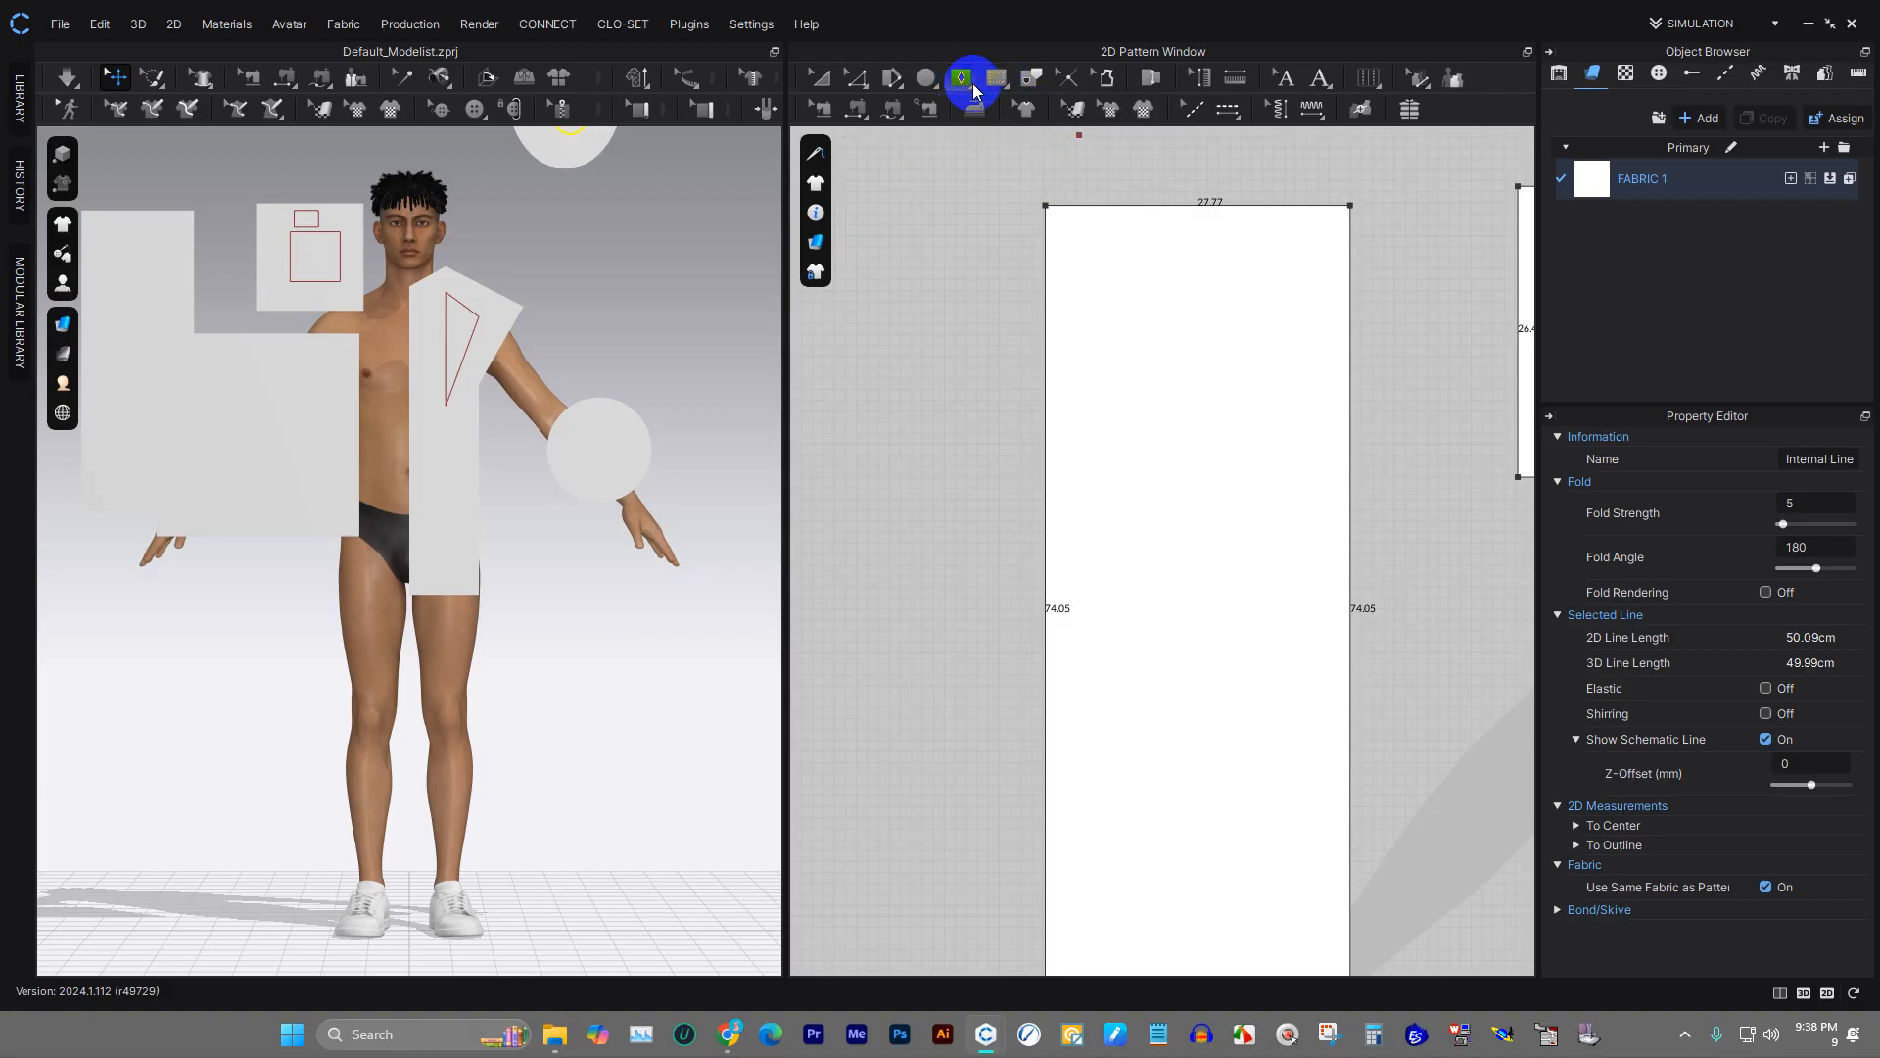
{"action": "left_click", "coordinate": [970, 88]}
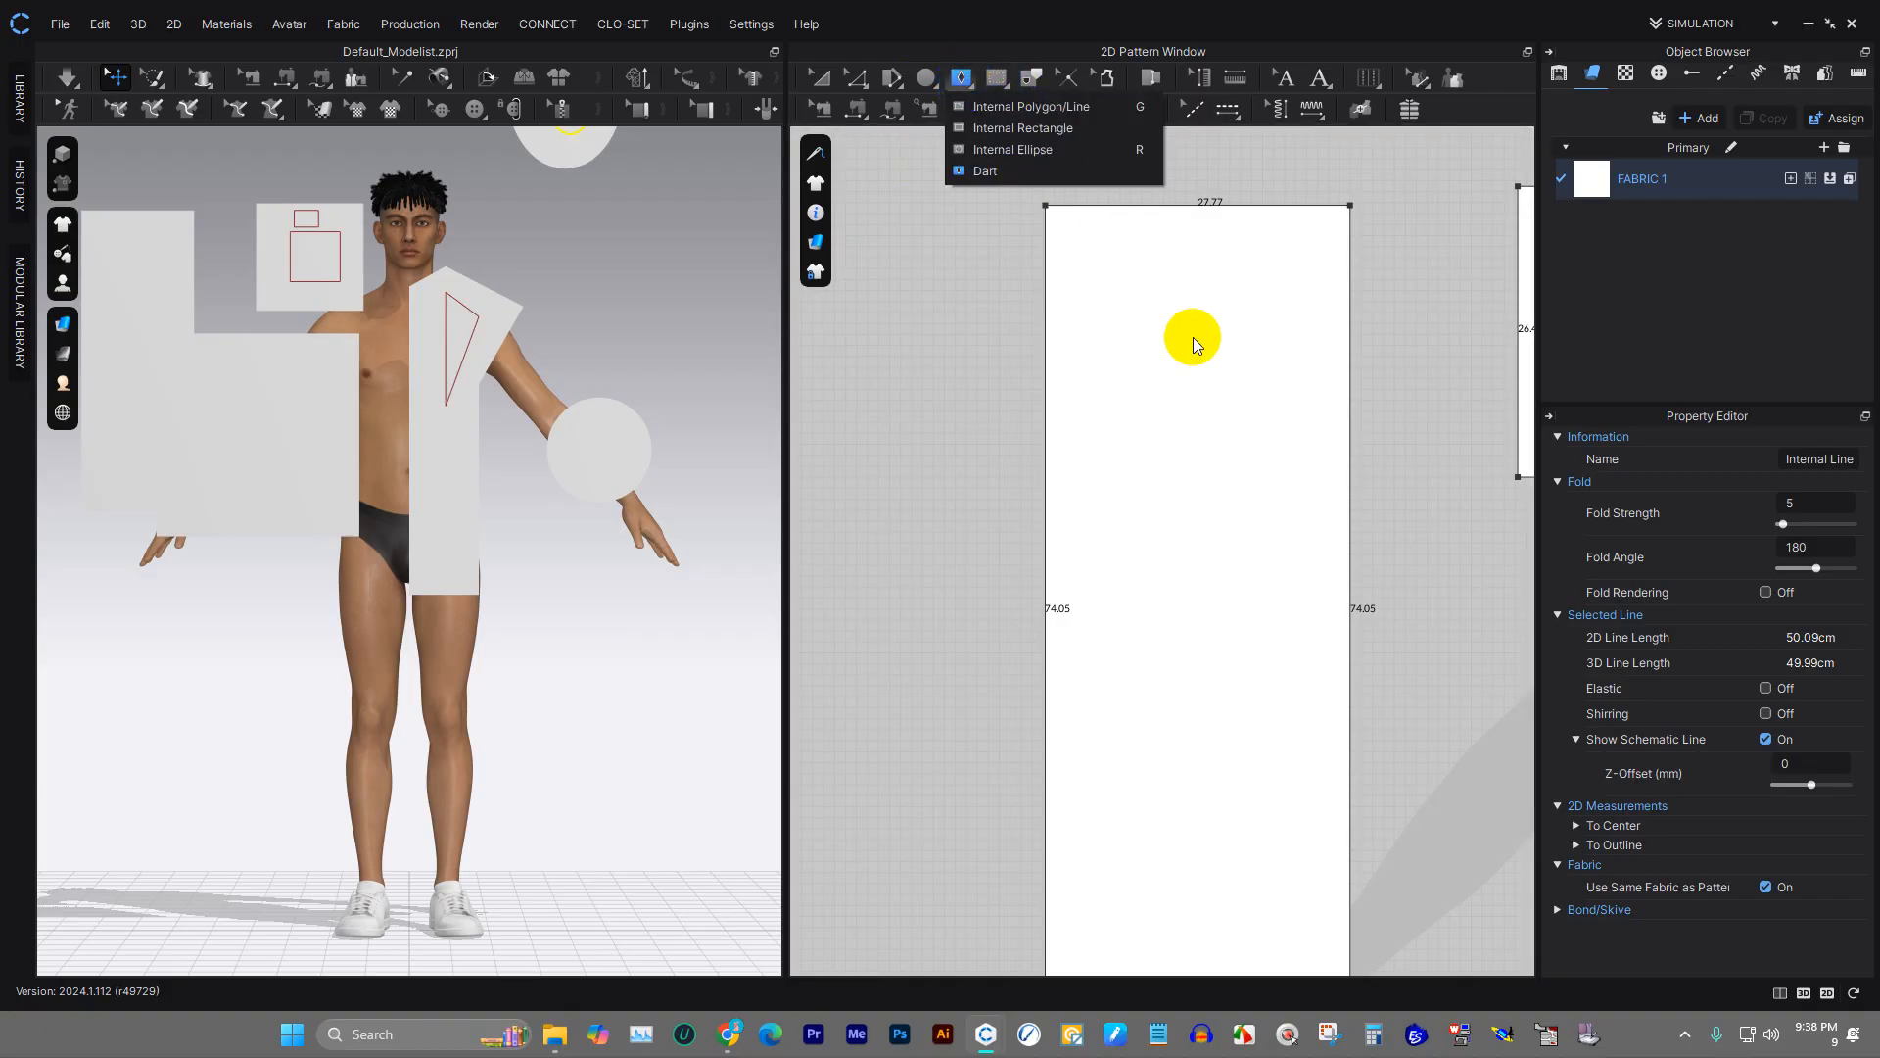
{"action": "left_click", "coordinate": [1173, 217]}
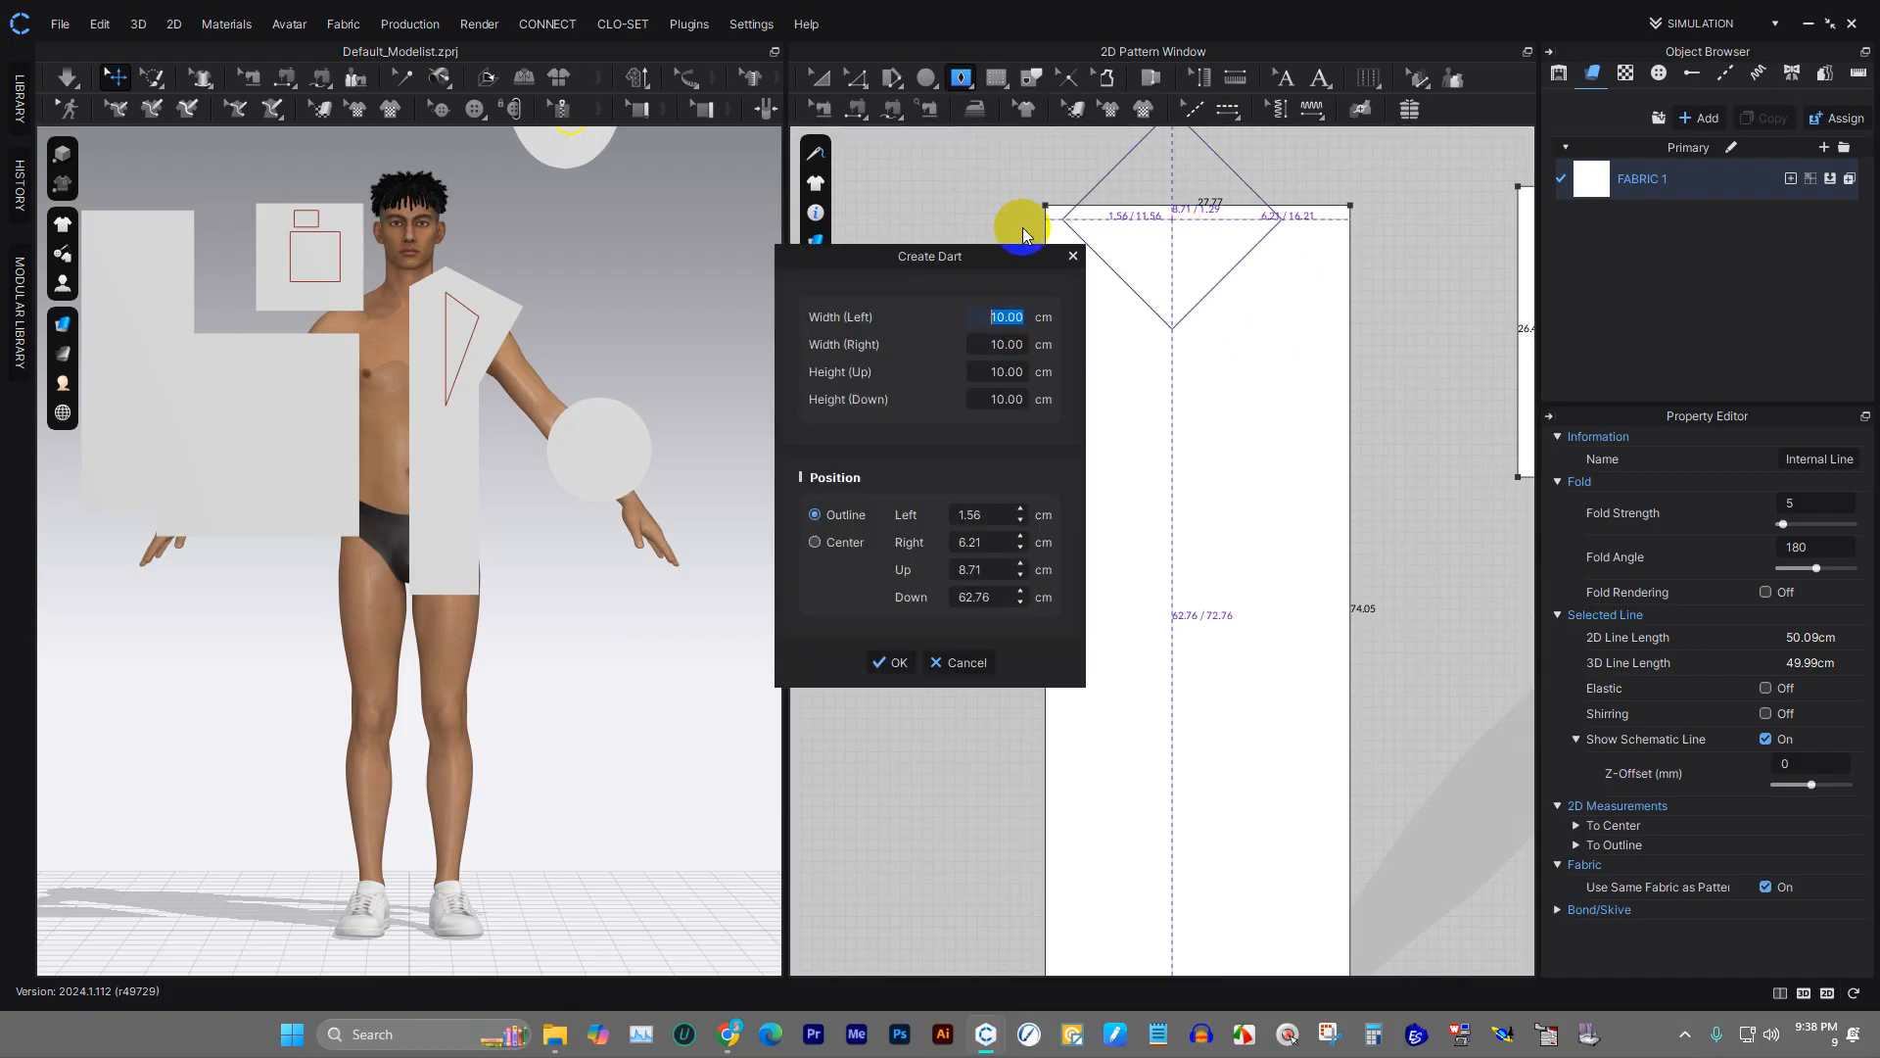
{"action": "left_click", "coordinate": [985, 660]}
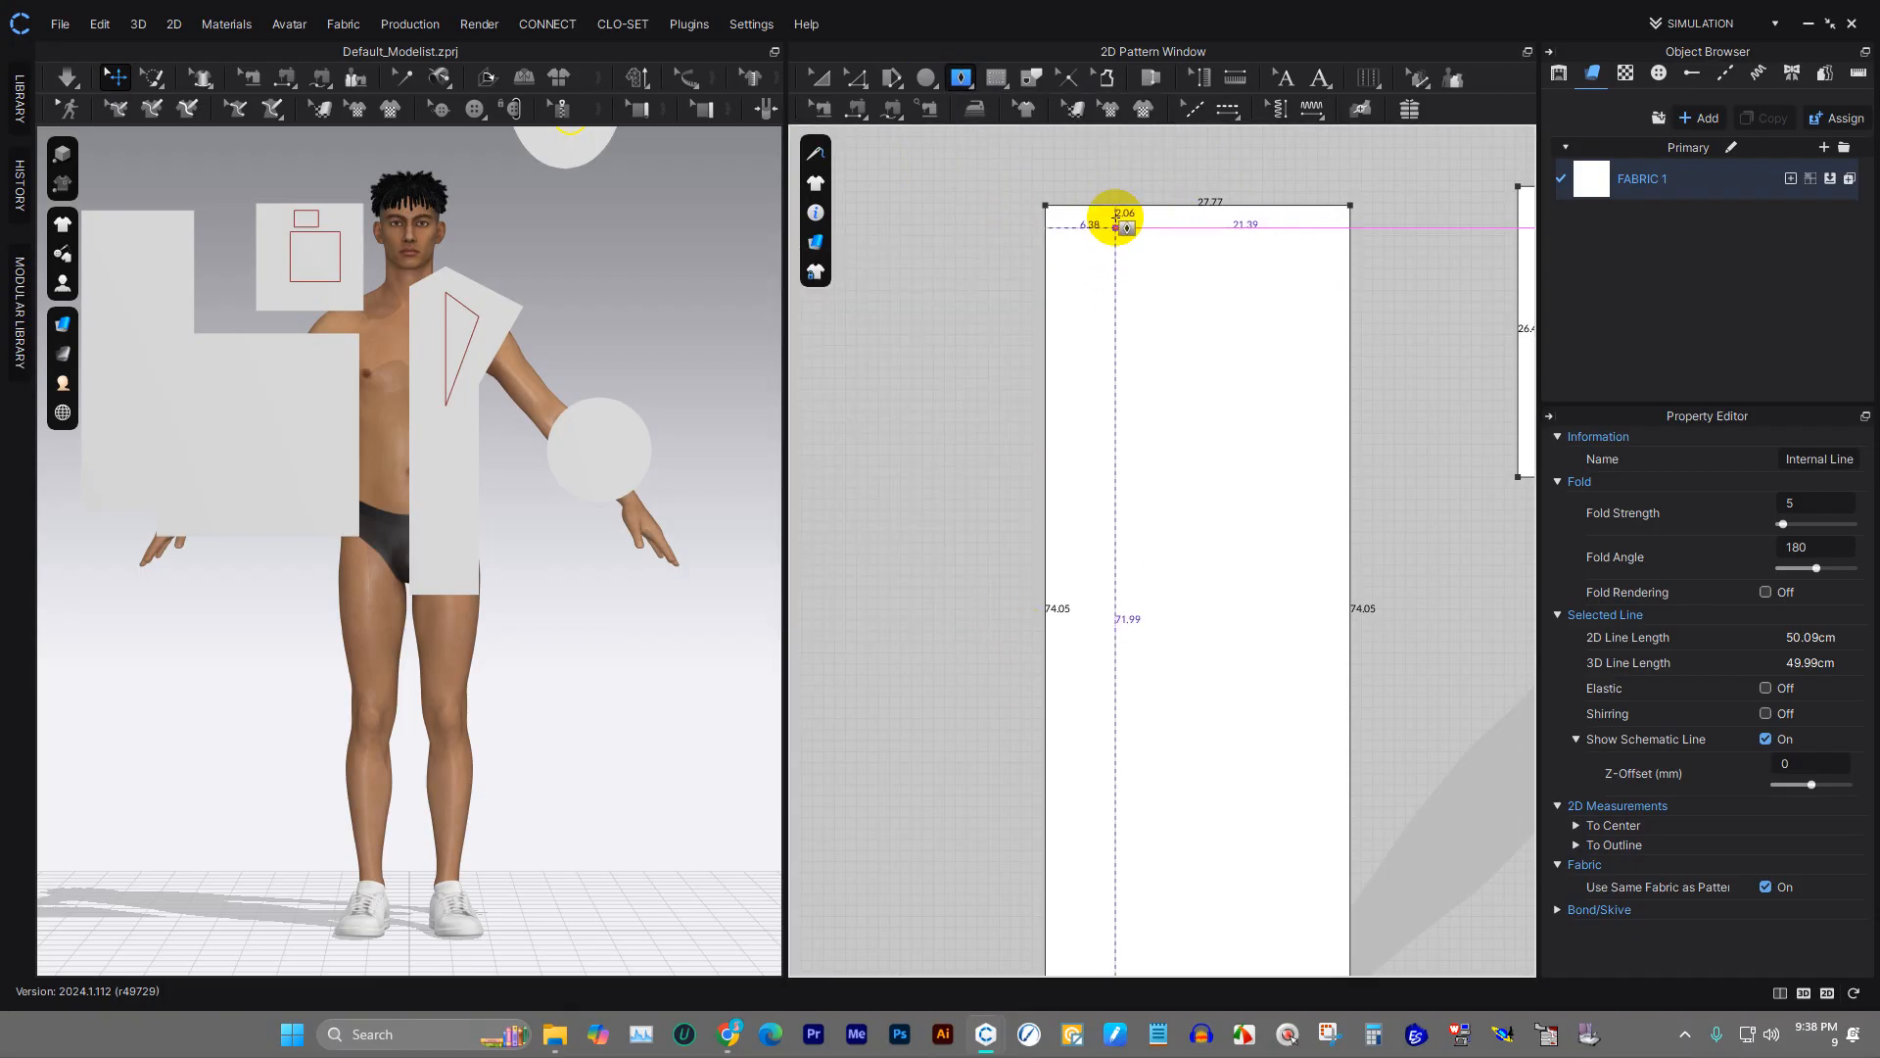
{"action": "left_click_drag", "start_coordinate": [1158, 228], "coordinate": [1204, 606]}
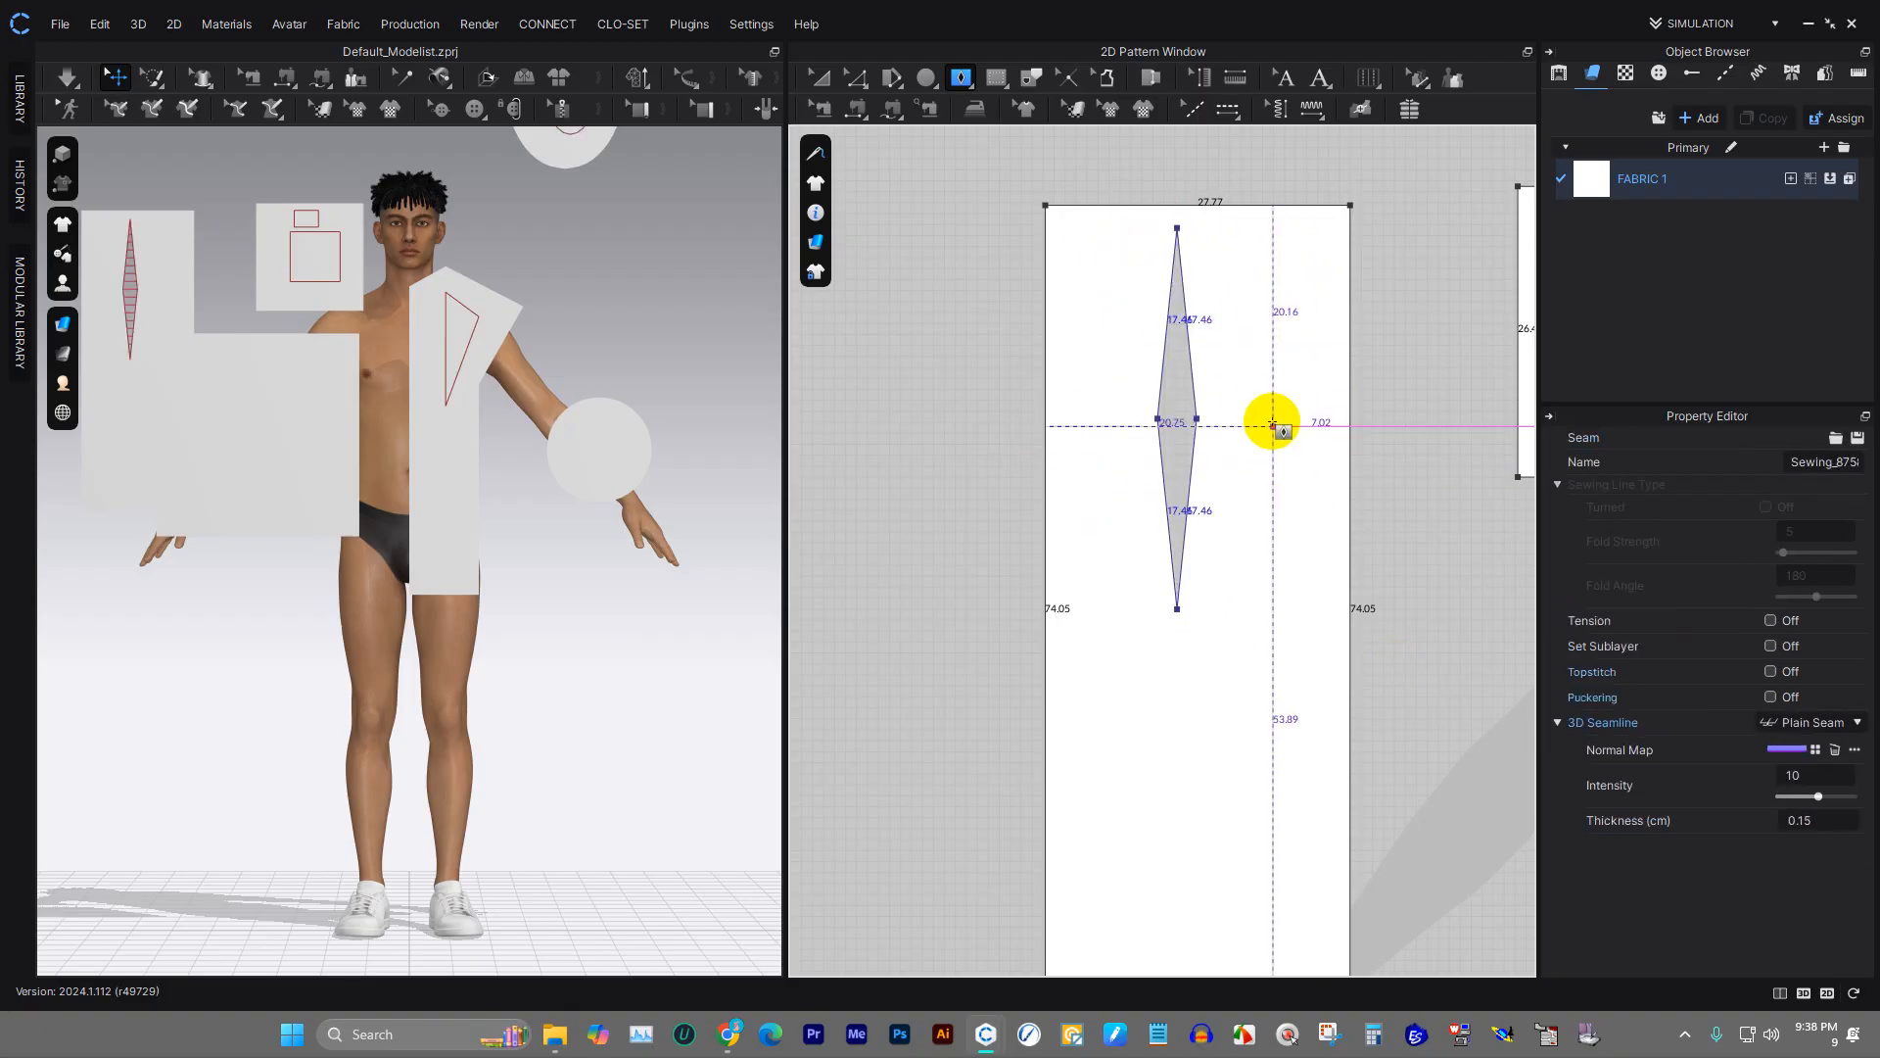
- Examine the diamond dart's cut-out shape and side lengths in the tall rectangular pattern
{"action": "scroll", "coordinate": [1198, 411], "scroll_direction": "up", "scroll_amount": 5}
{"action": "scroll", "coordinate": [1199, 393], "scroll_direction": "up", "scroll_amount": 6}
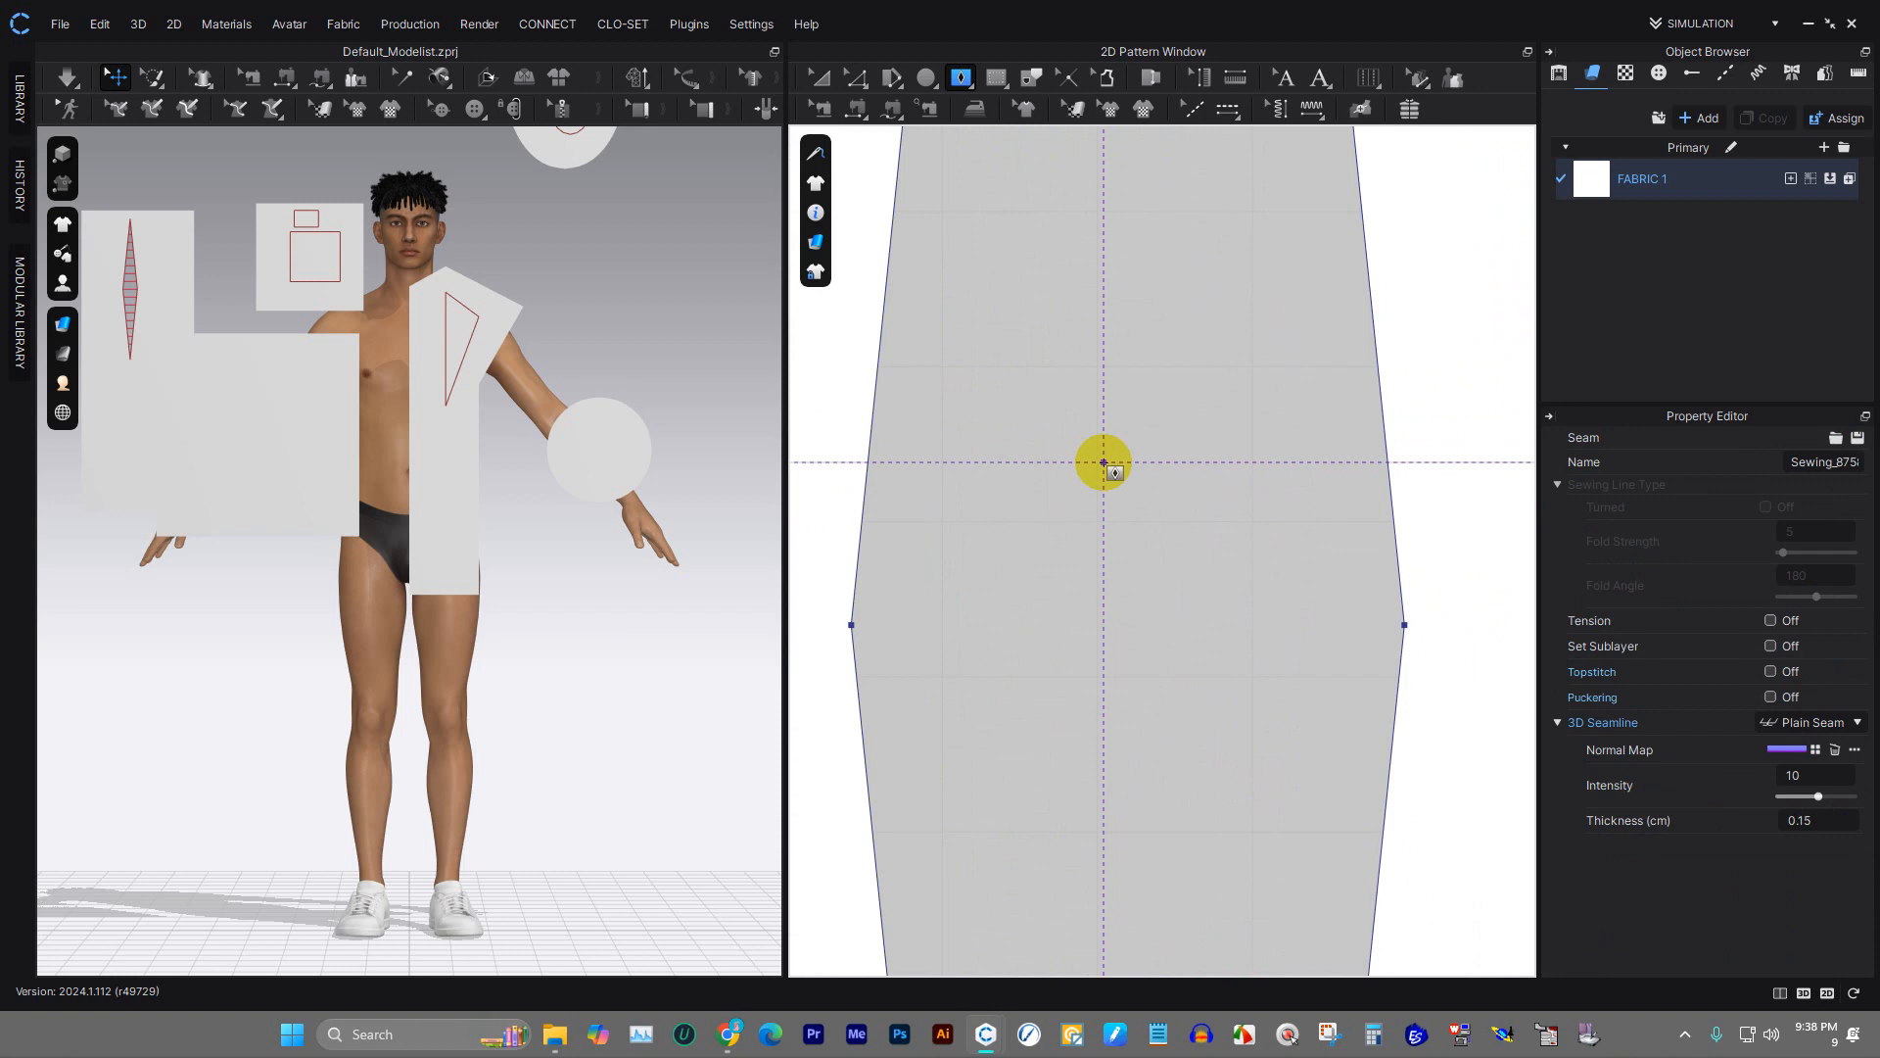
{"action": "scroll", "coordinate": [1104, 462], "scroll_direction": "down", "scroll_amount": 6}
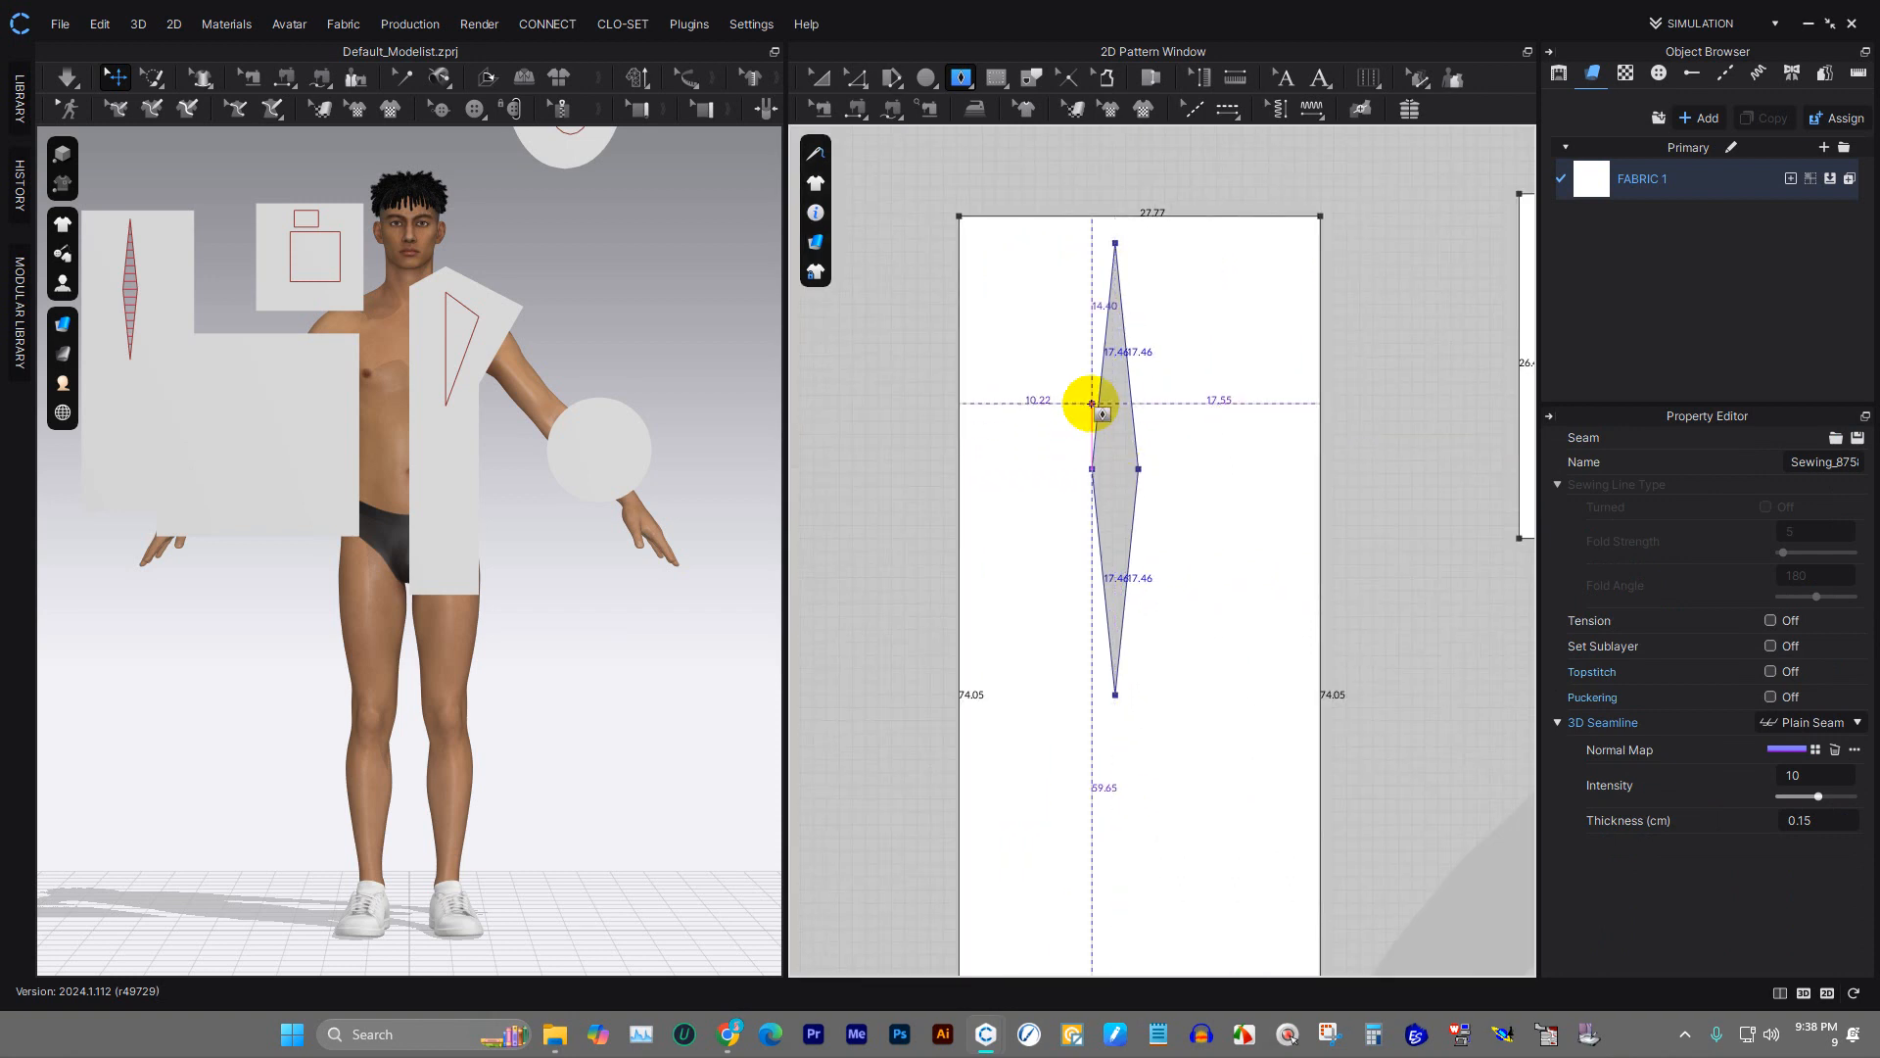
{"action": "scroll", "coordinate": [1215, 525], "scroll_direction": "up", "scroll_amount": 4}
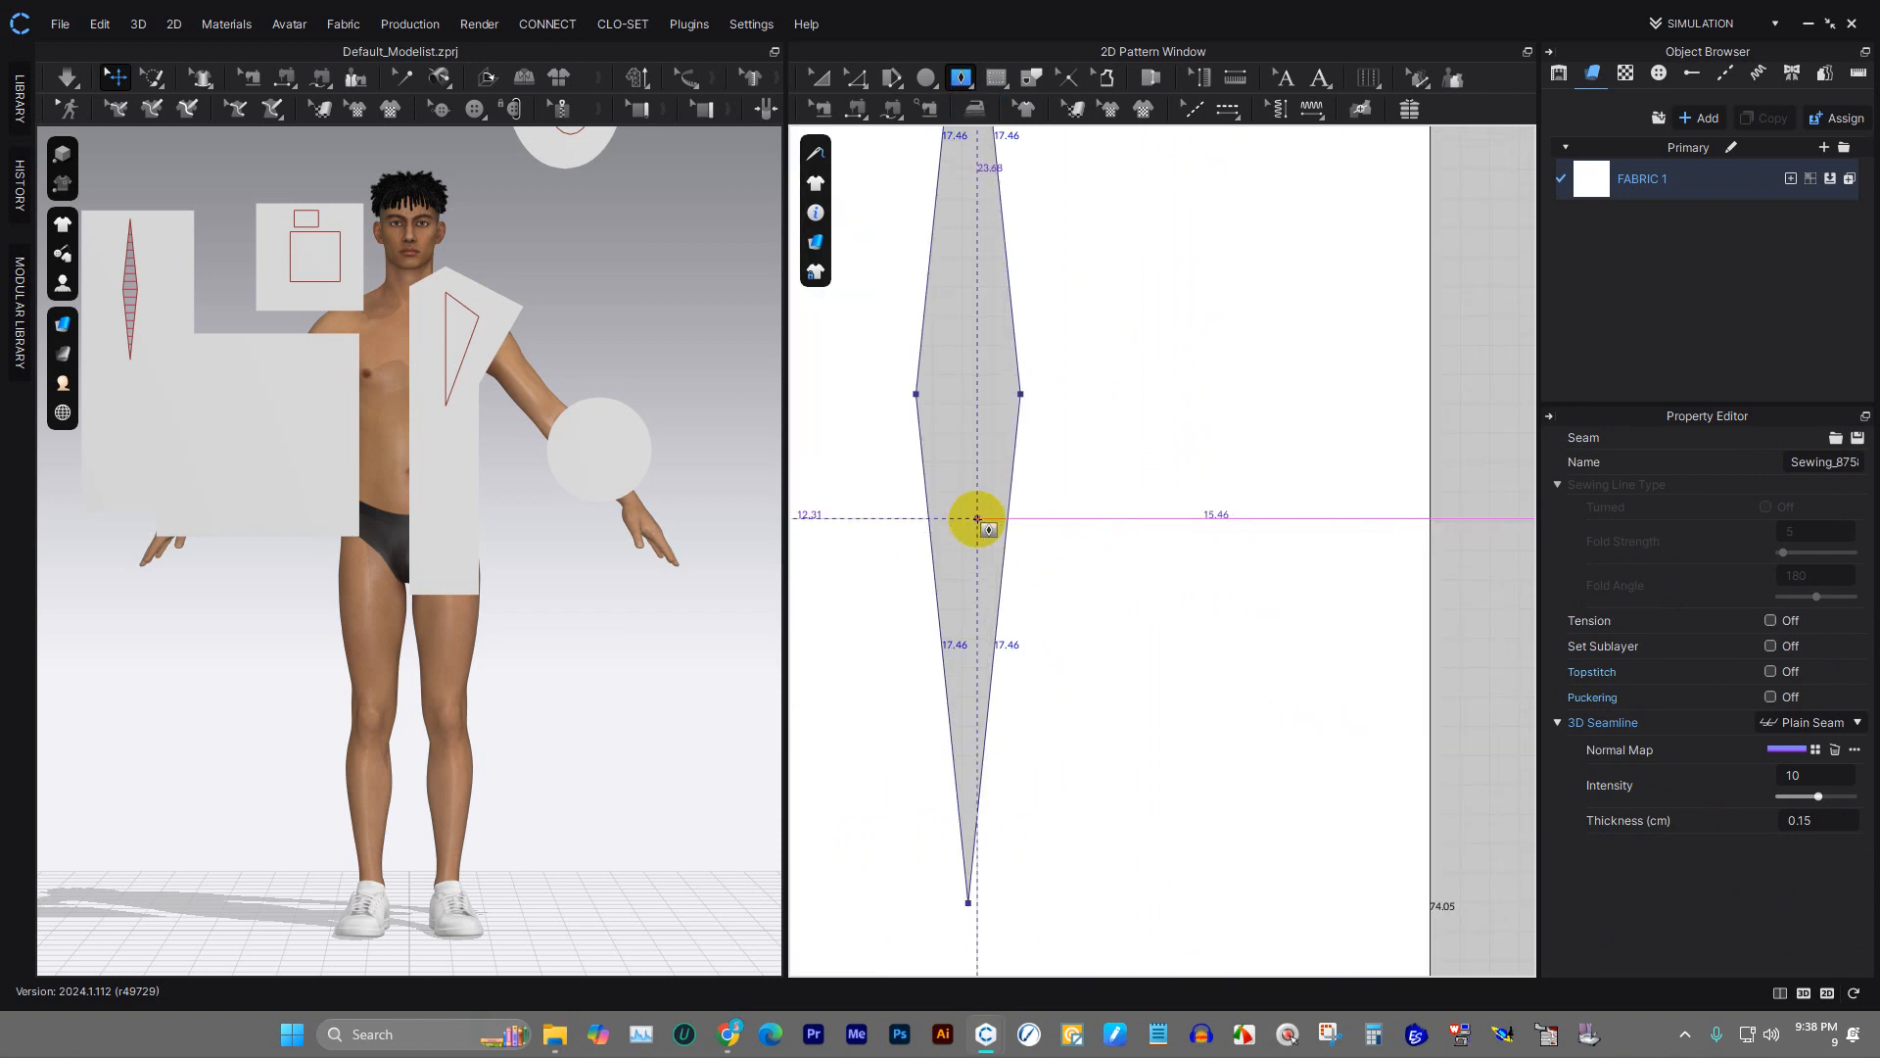
{"action": "scroll", "coordinate": [979, 509], "scroll_direction": "down", "scroll_amount": 10}
{"action": "scroll", "coordinate": [1040, 326], "scroll_direction": "up", "scroll_amount": 5}
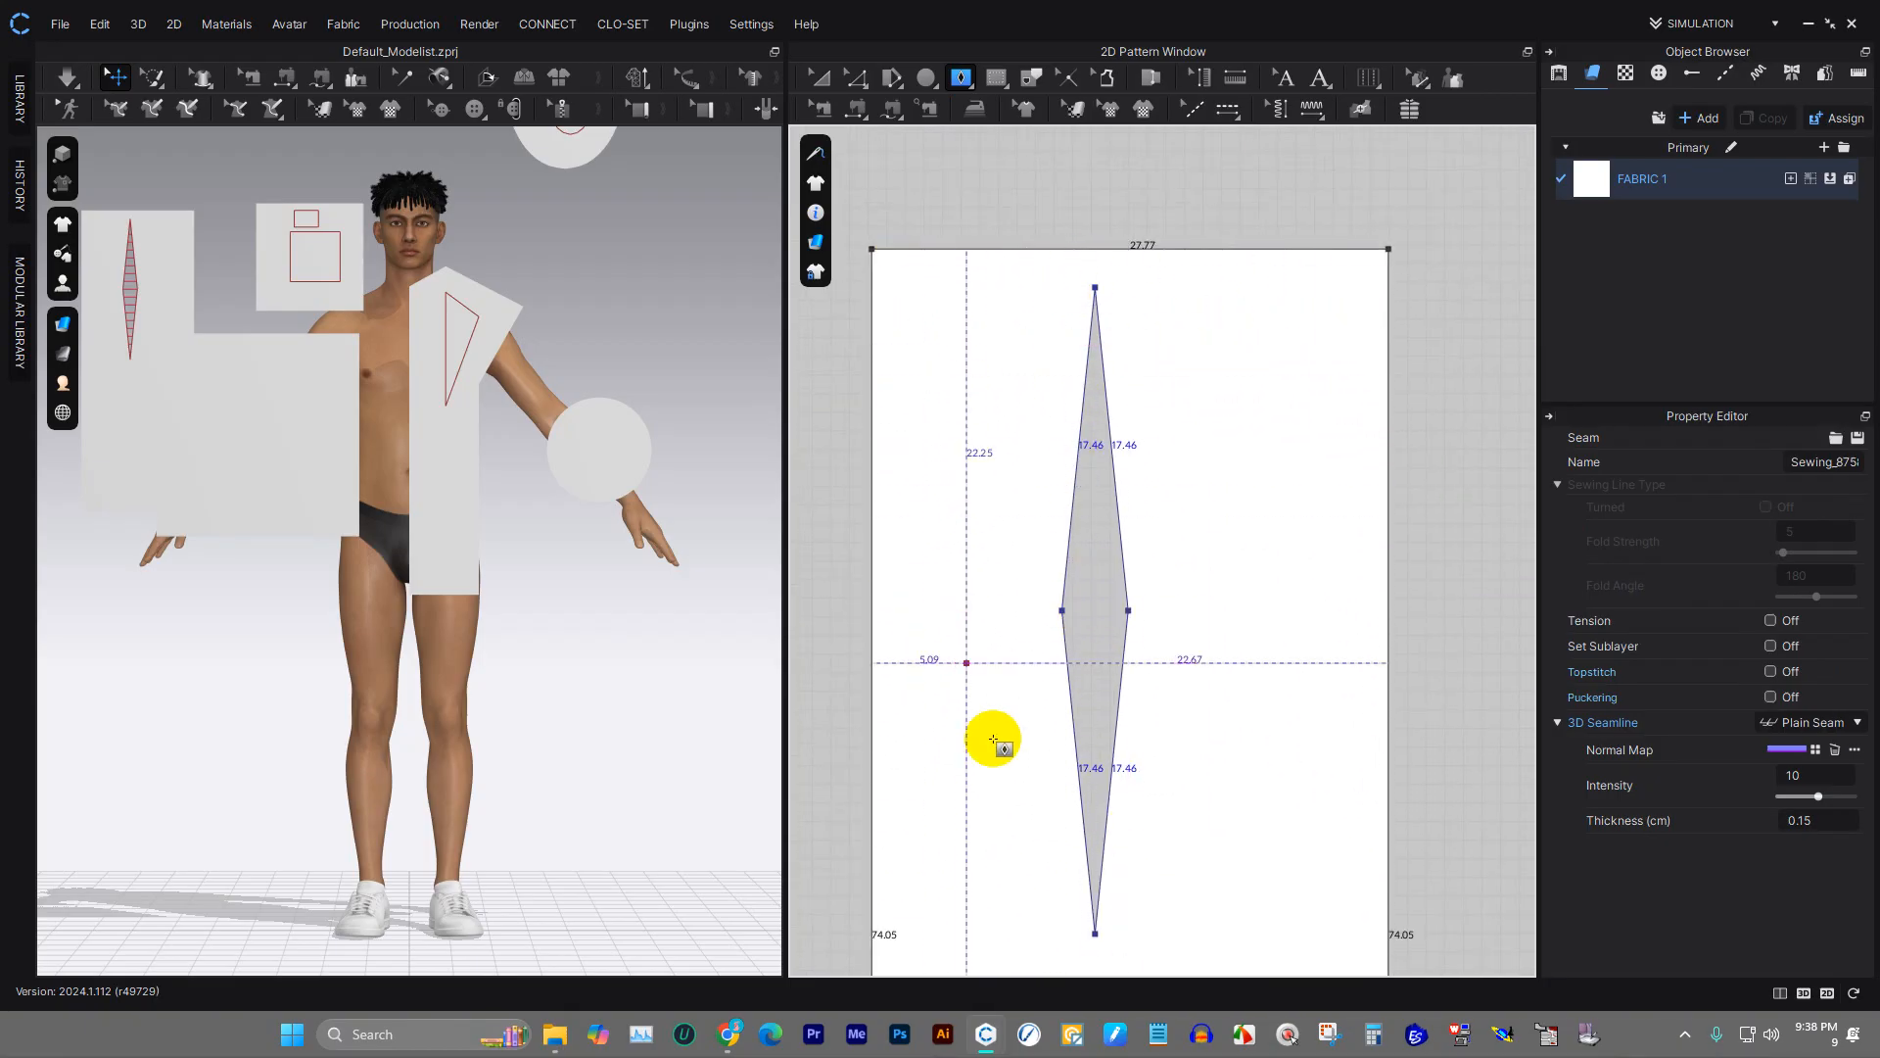
{"action": "scroll", "coordinate": [1106, 333], "scroll_direction": "down", "scroll_amount": 3}
{"action": "scroll", "coordinate": [1101, 335], "scroll_direction": "down", "scroll_amount": 3}
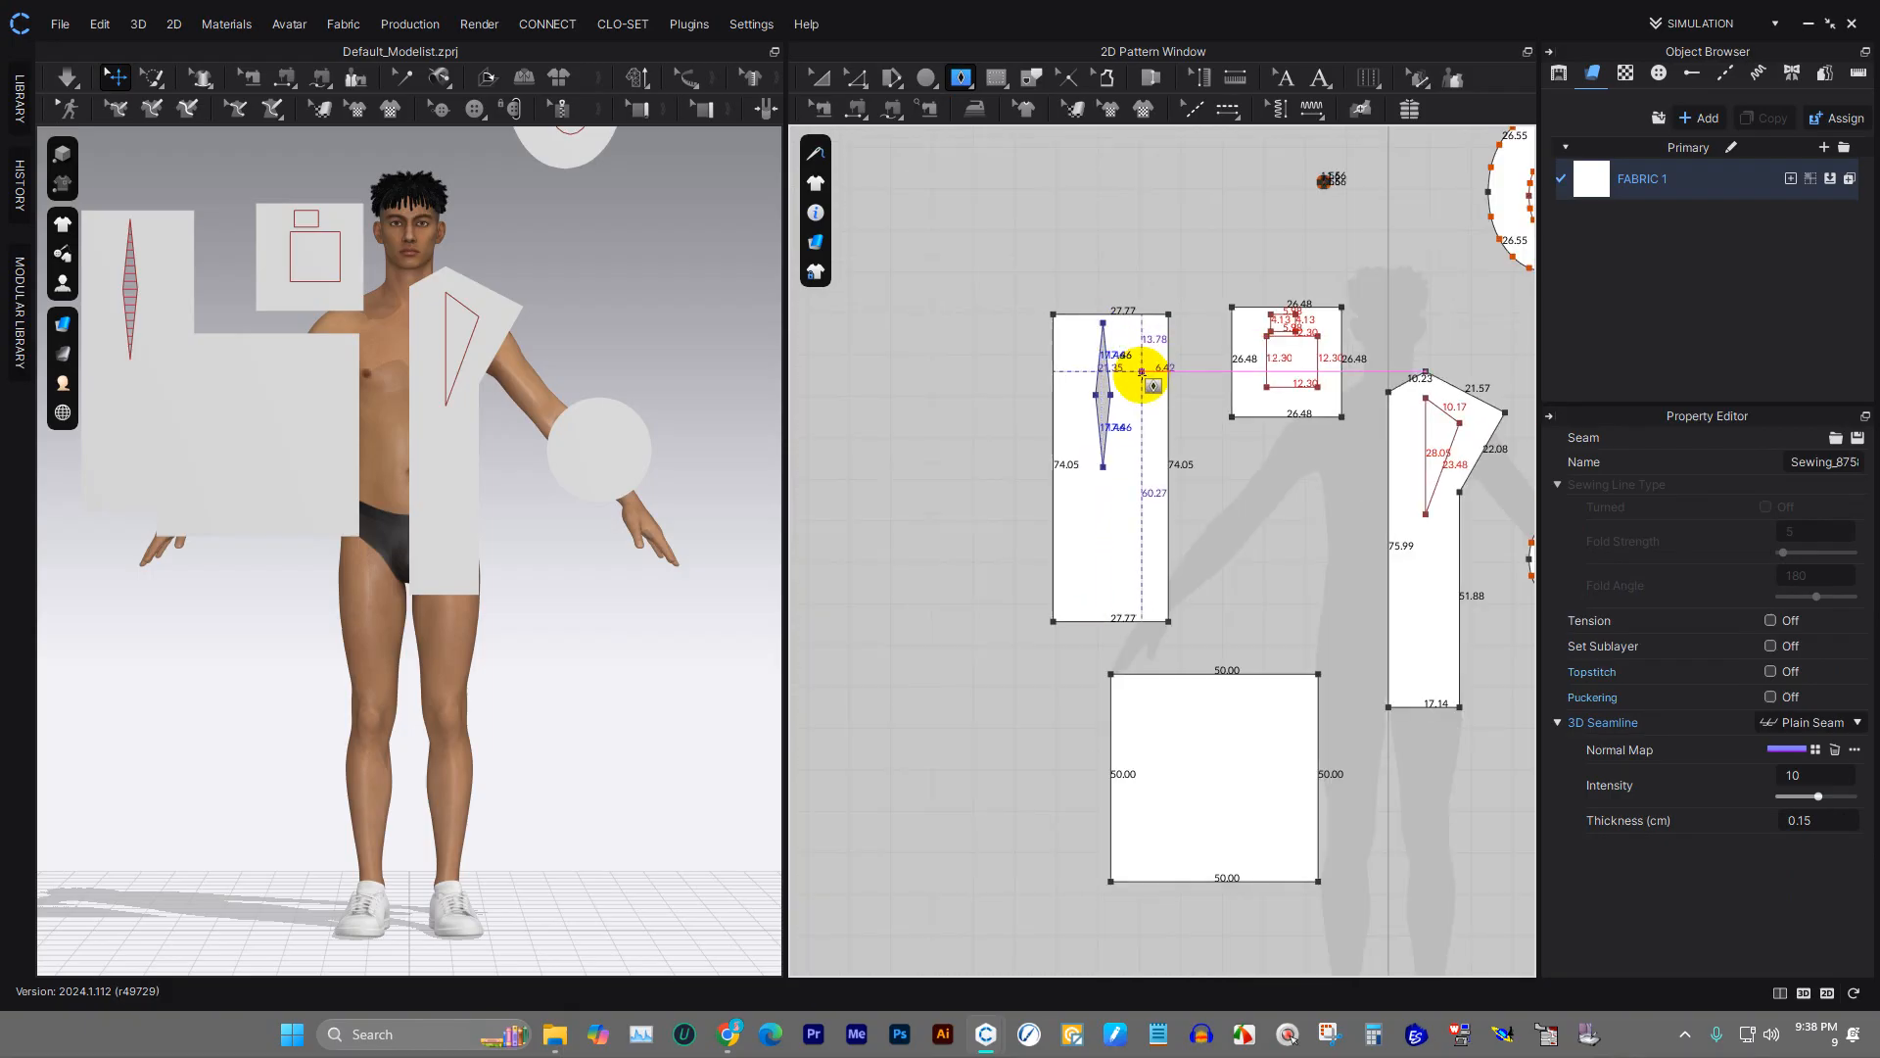
{"action": "scroll", "coordinate": [1126, 369], "scroll_direction": "up", "scroll_amount": 4}
{"action": "scroll", "coordinate": [1103, 323], "scroll_direction": "up", "scroll_amount": 3}
- Try to create a second dart beside the first one, with left and right widths and up and down heights of 10 cm
{"action": "left_click", "coordinate": [965, 80]}
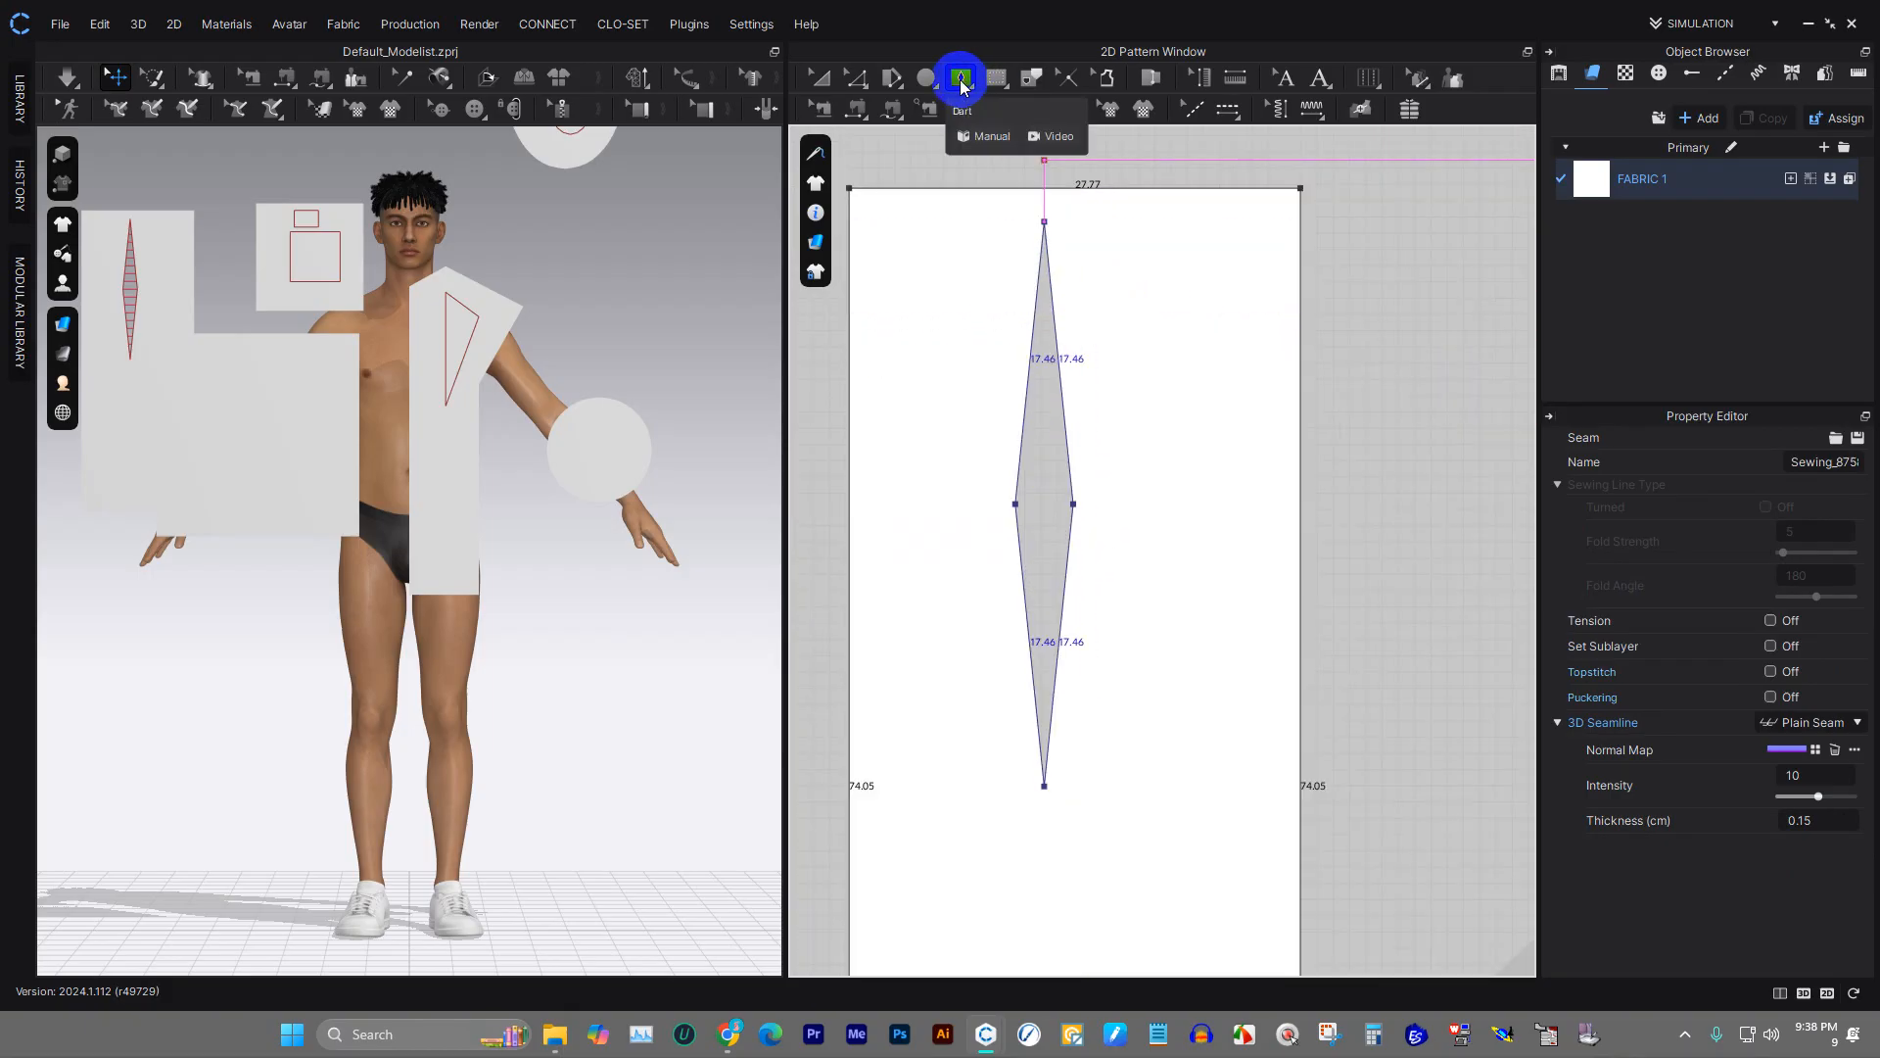
{"action": "left_click", "coordinate": [961, 84]}
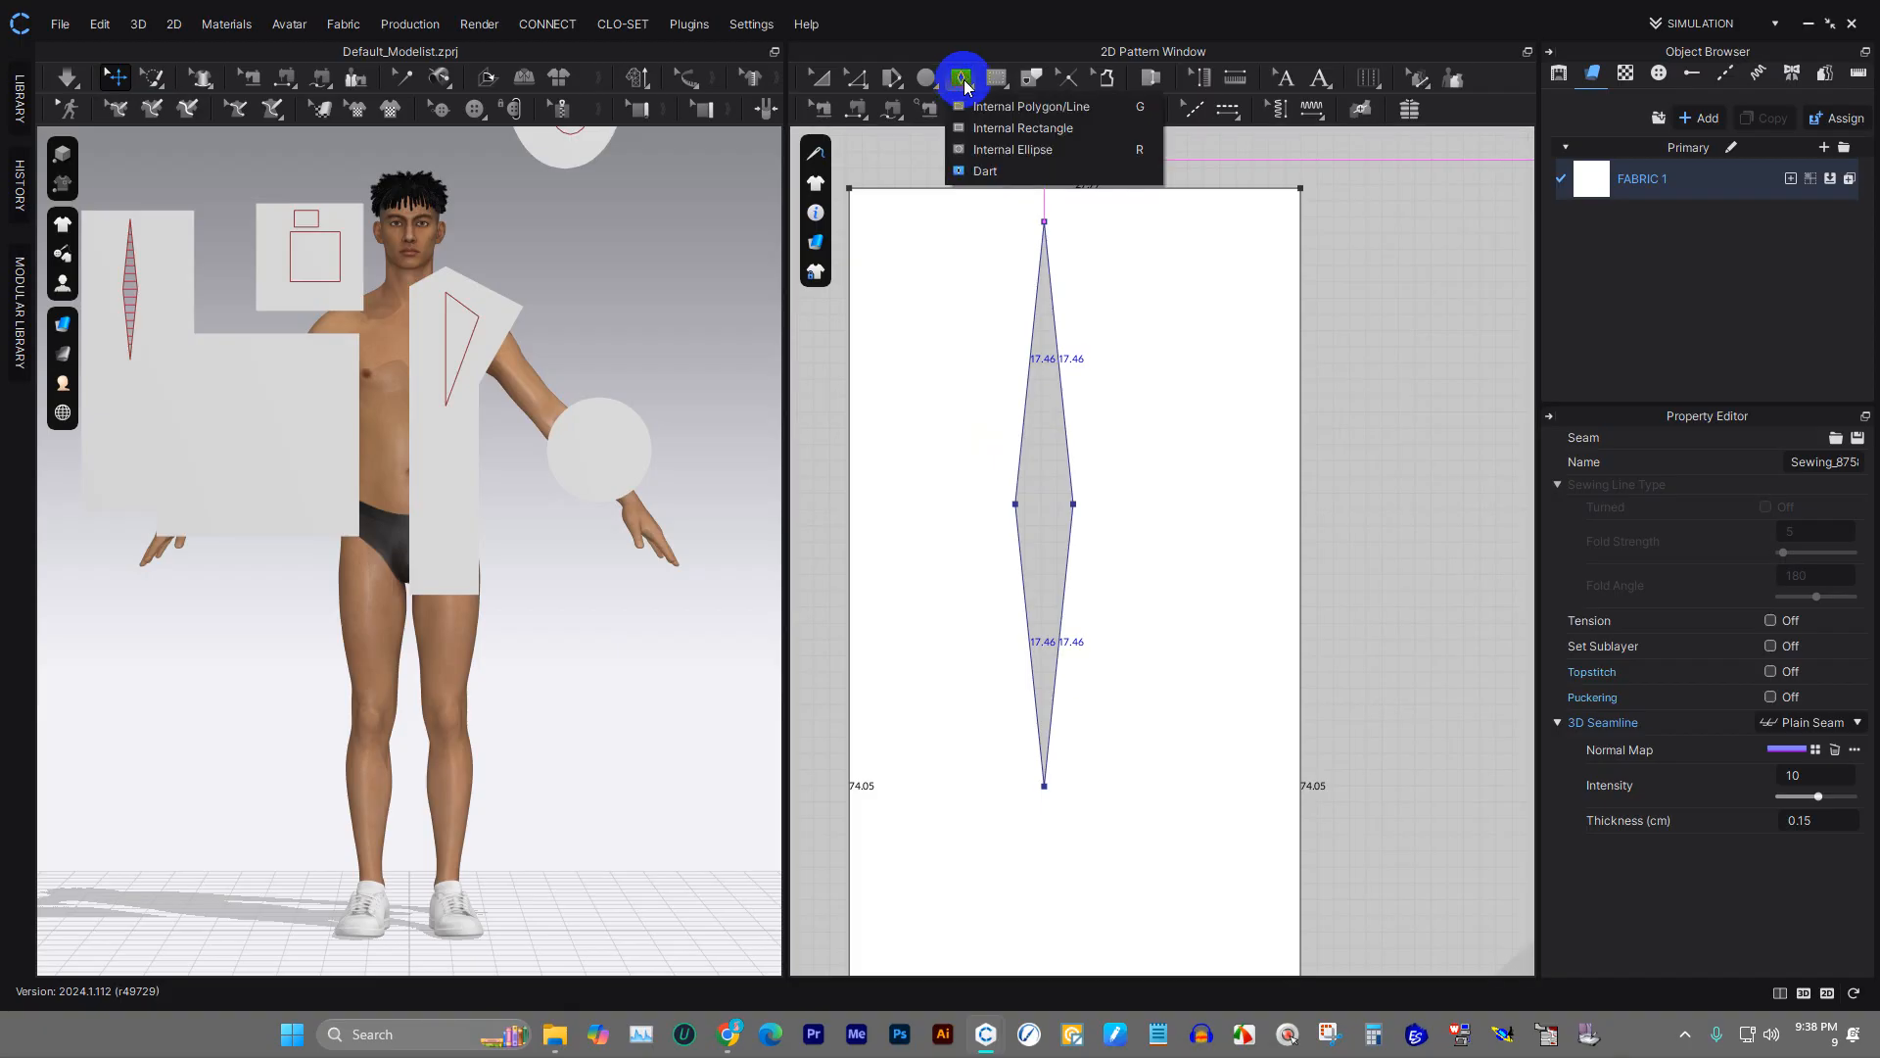
{"action": "left_click", "coordinate": [1004, 168]}
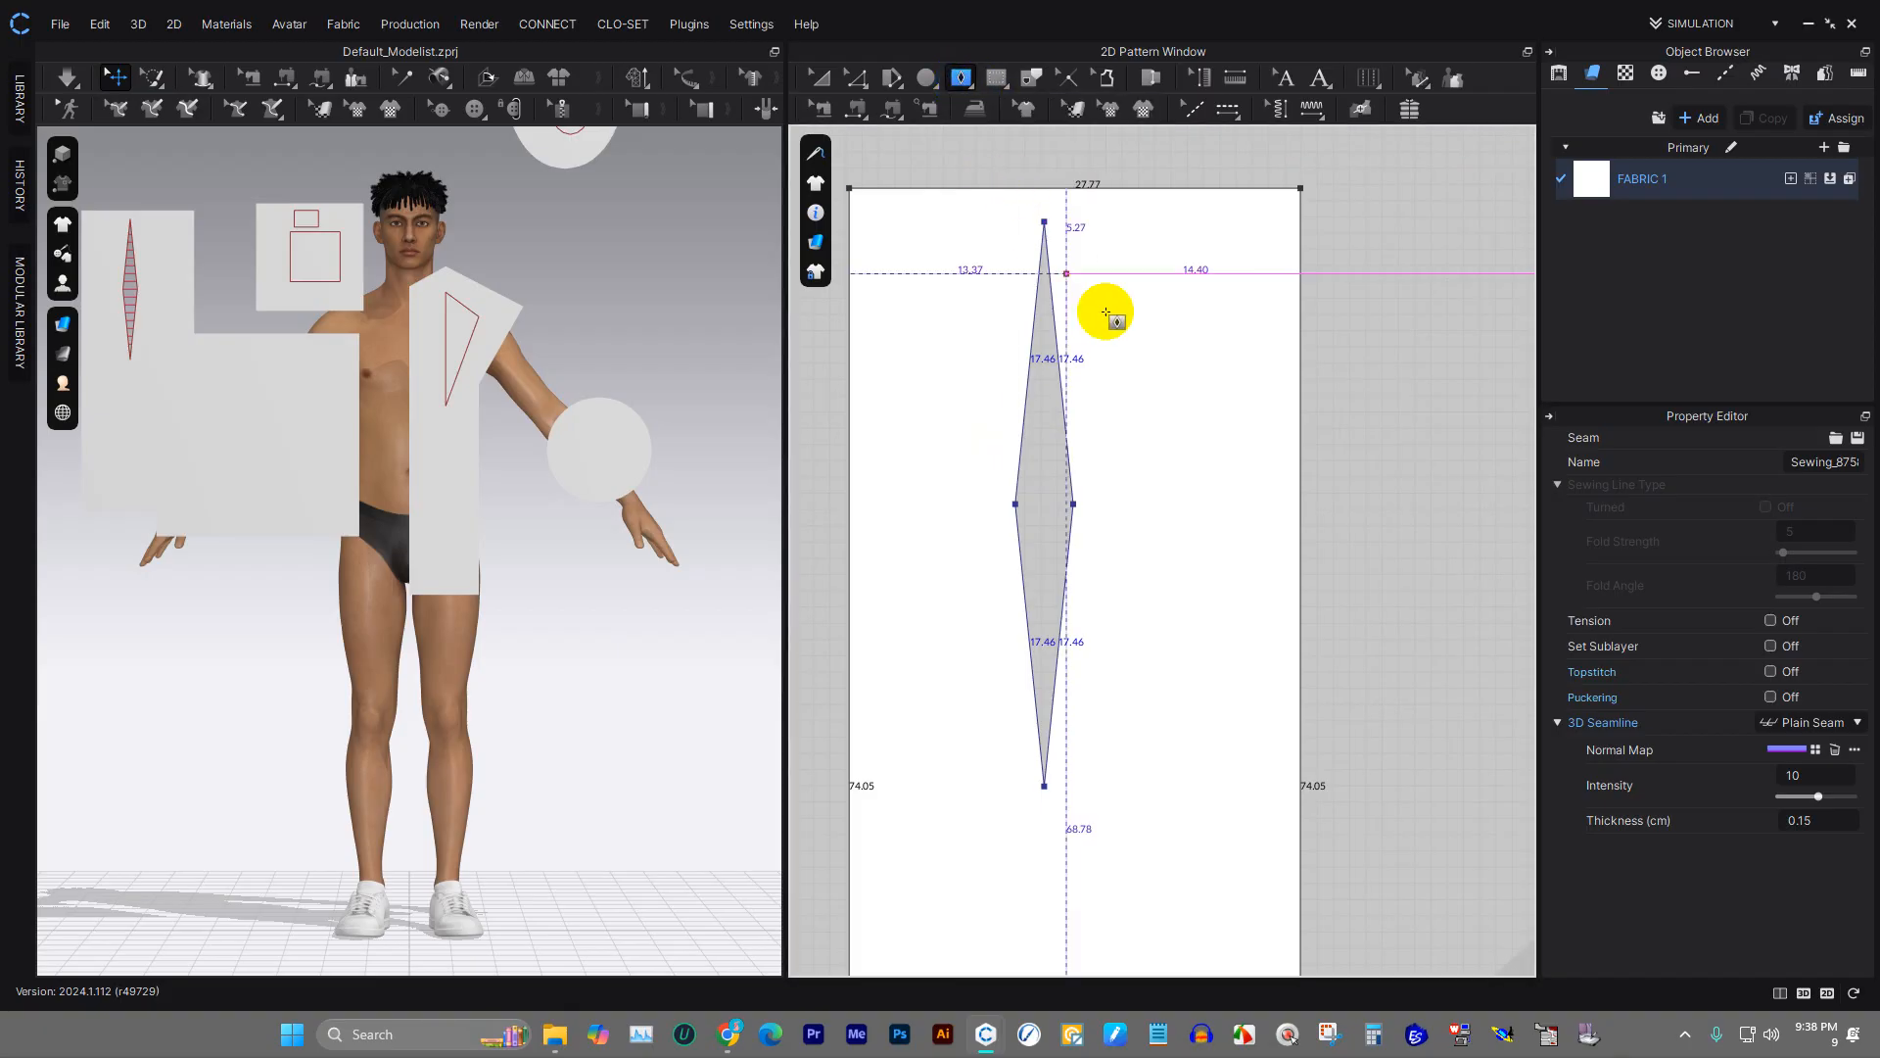
{"action": "left_click", "coordinate": [1139, 358]}
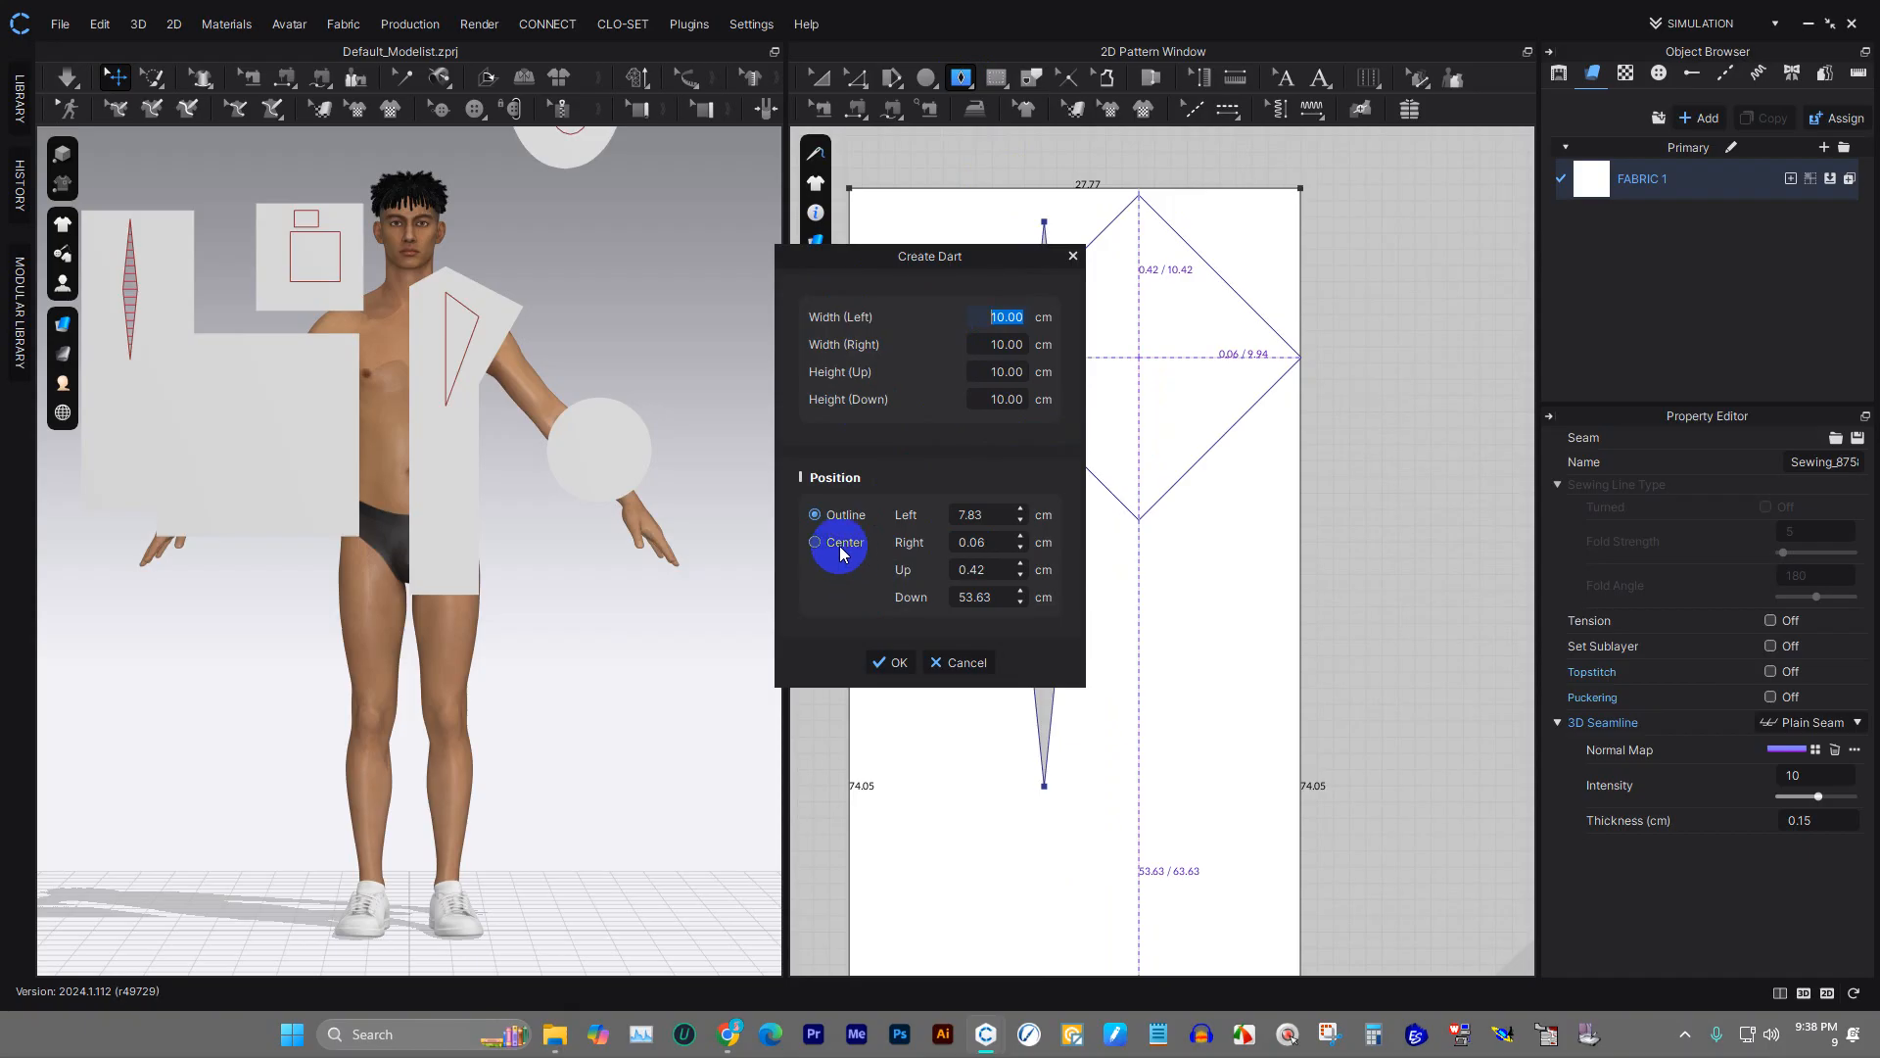
{"action": "left_click", "coordinate": [898, 663]}
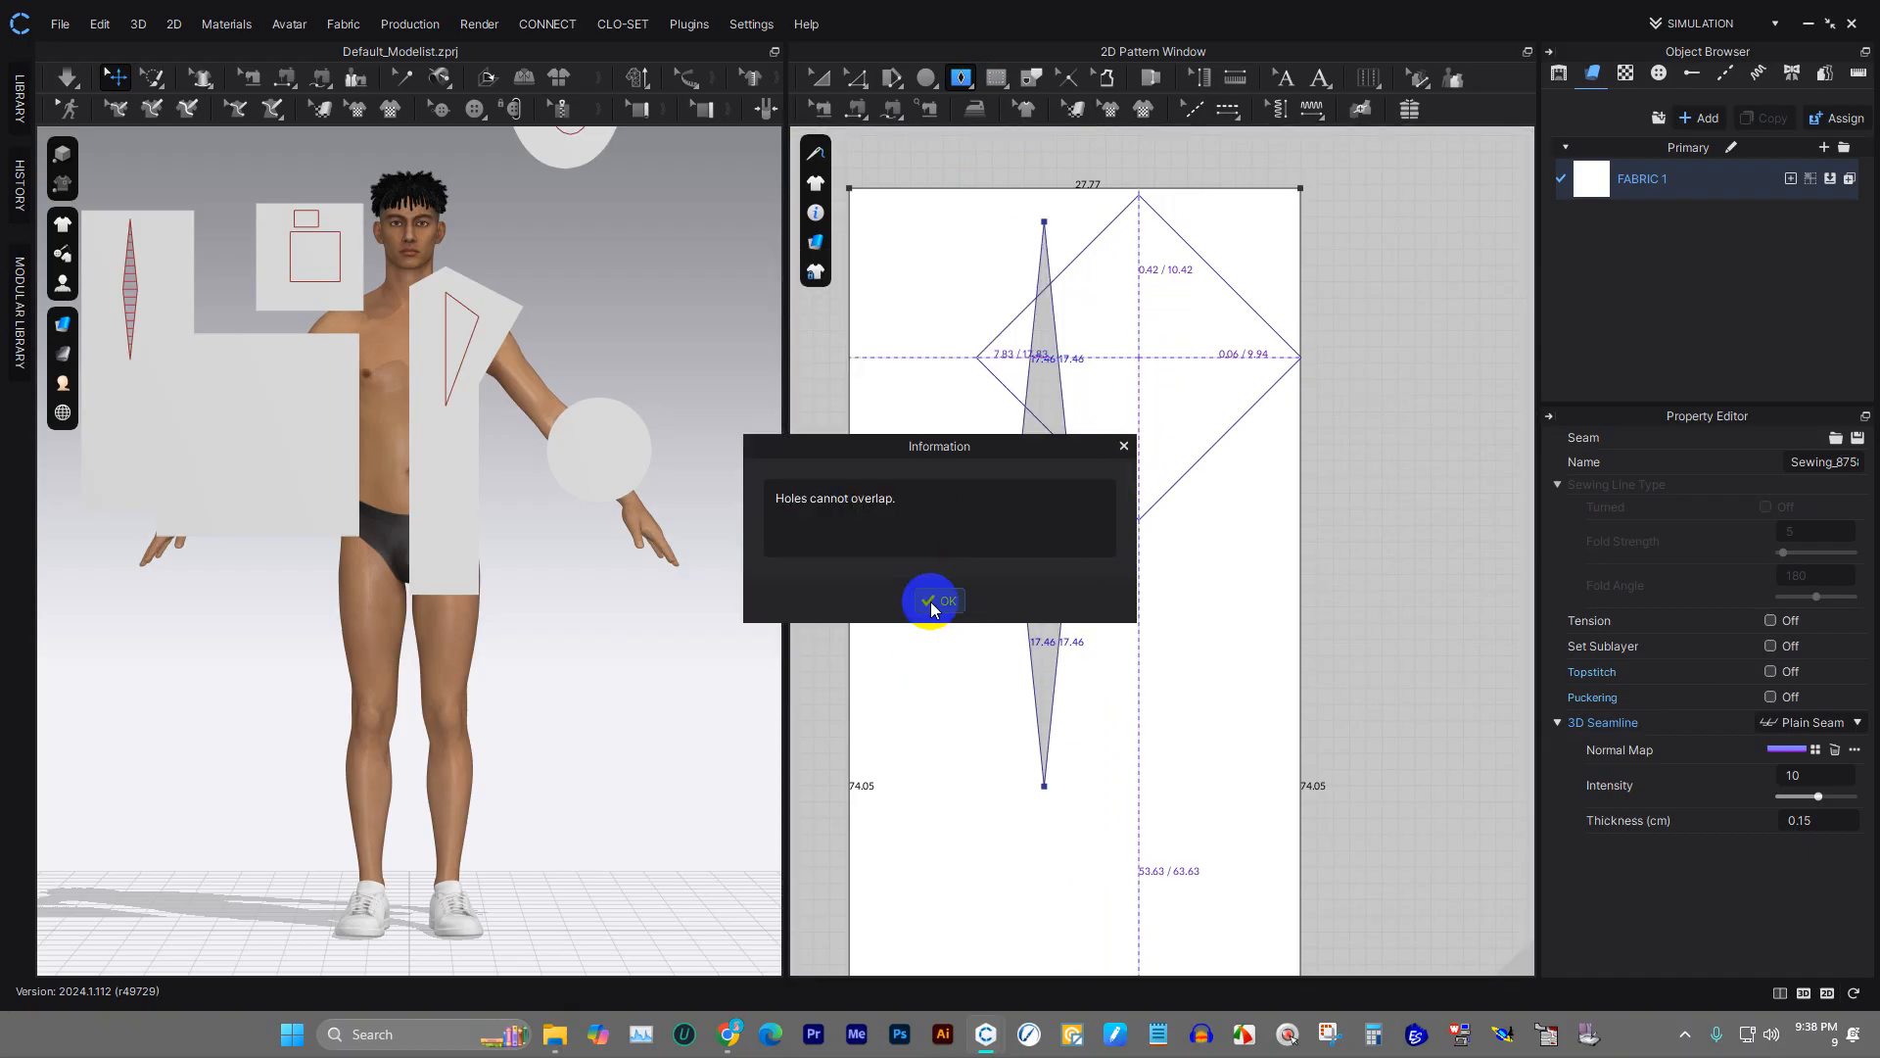
{"action": "left_click", "coordinate": [930, 601]}
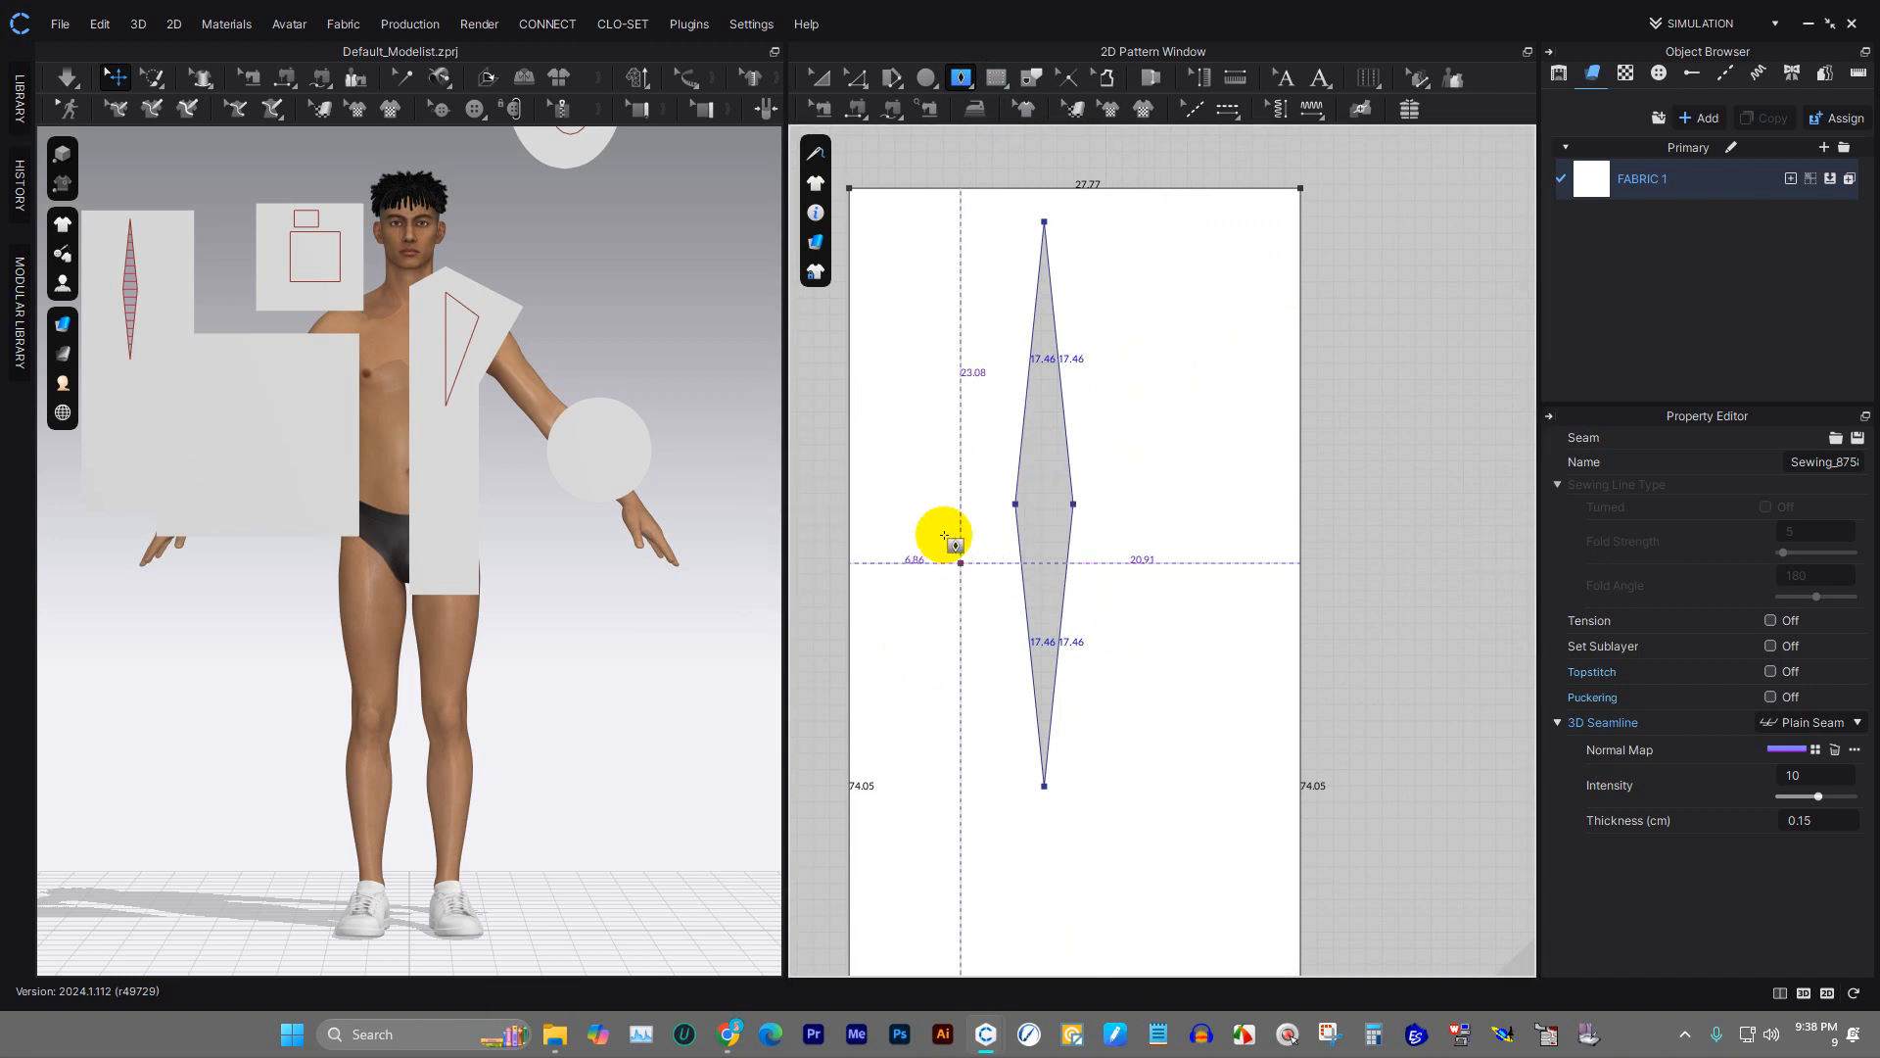
- Create a second dart below the first one, with left and right widths of 2 cm and up and down heights of 10 cm
{"action": "scroll", "coordinate": [1008, 390], "scroll_direction": "up", "scroll_amount": 3}
{"action": "scroll", "coordinate": [1142, 386], "scroll_direction": "down", "scroll_amount": 3}
{"action": "scroll", "coordinate": [1142, 394], "scroll_direction": "up", "scroll_amount": 4}
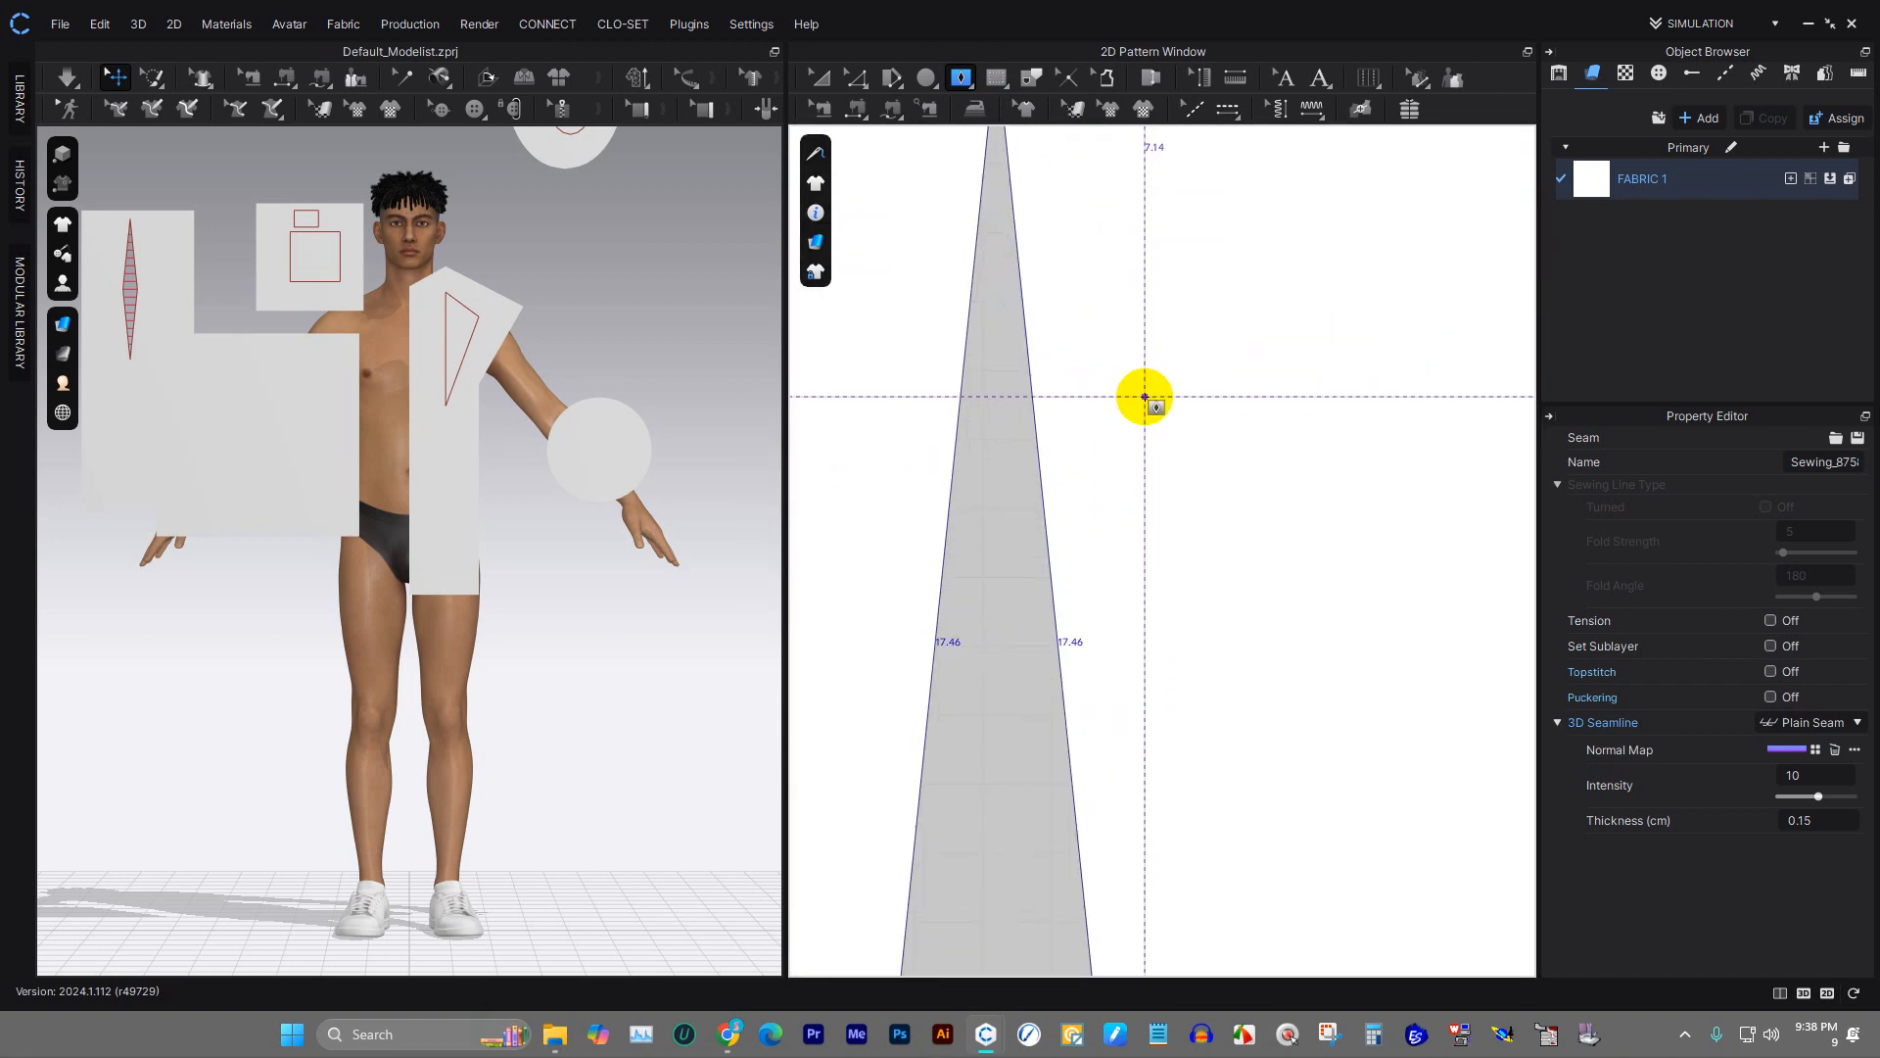
{"action": "scroll", "coordinate": [1188, 327], "scroll_direction": "down", "scroll_amount": 3}
{"action": "right_click_drag", "start_coordinate": [1218, 371], "coordinate": [1146, 108]}
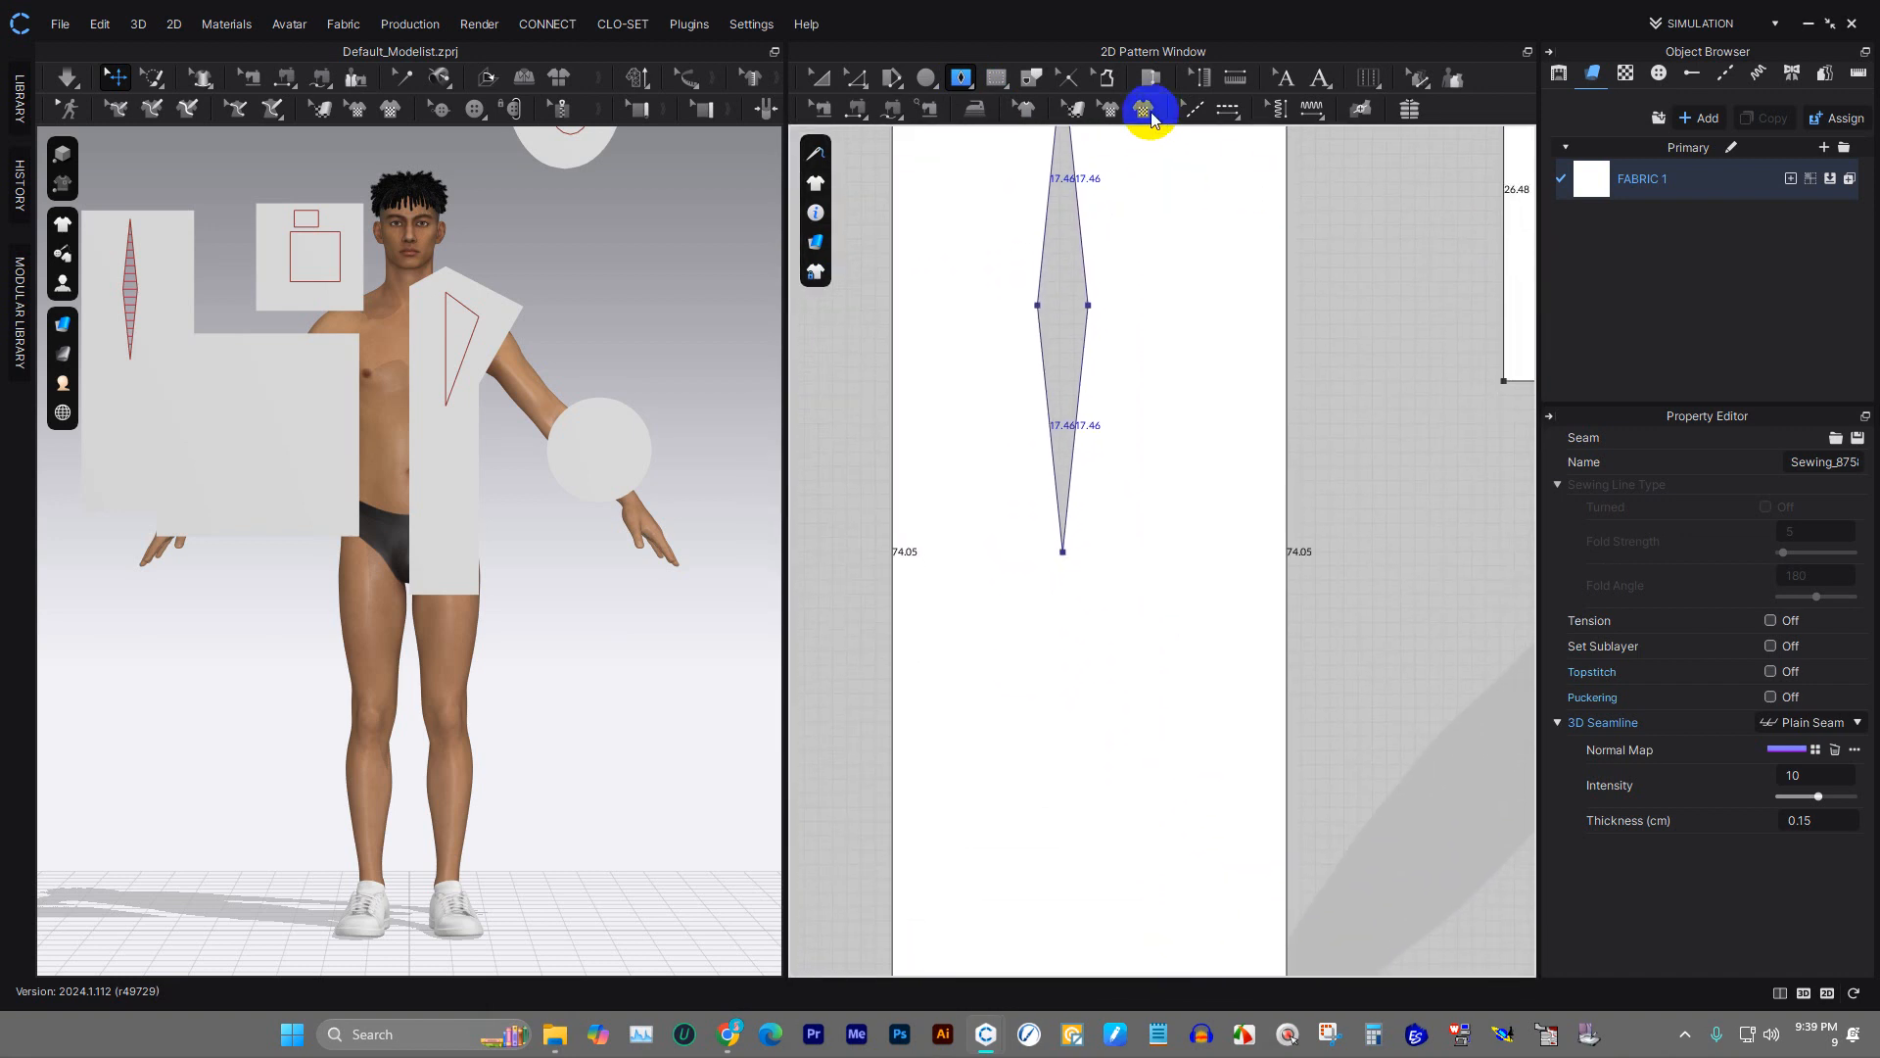
{"action": "left_click", "coordinate": [1082, 766]}
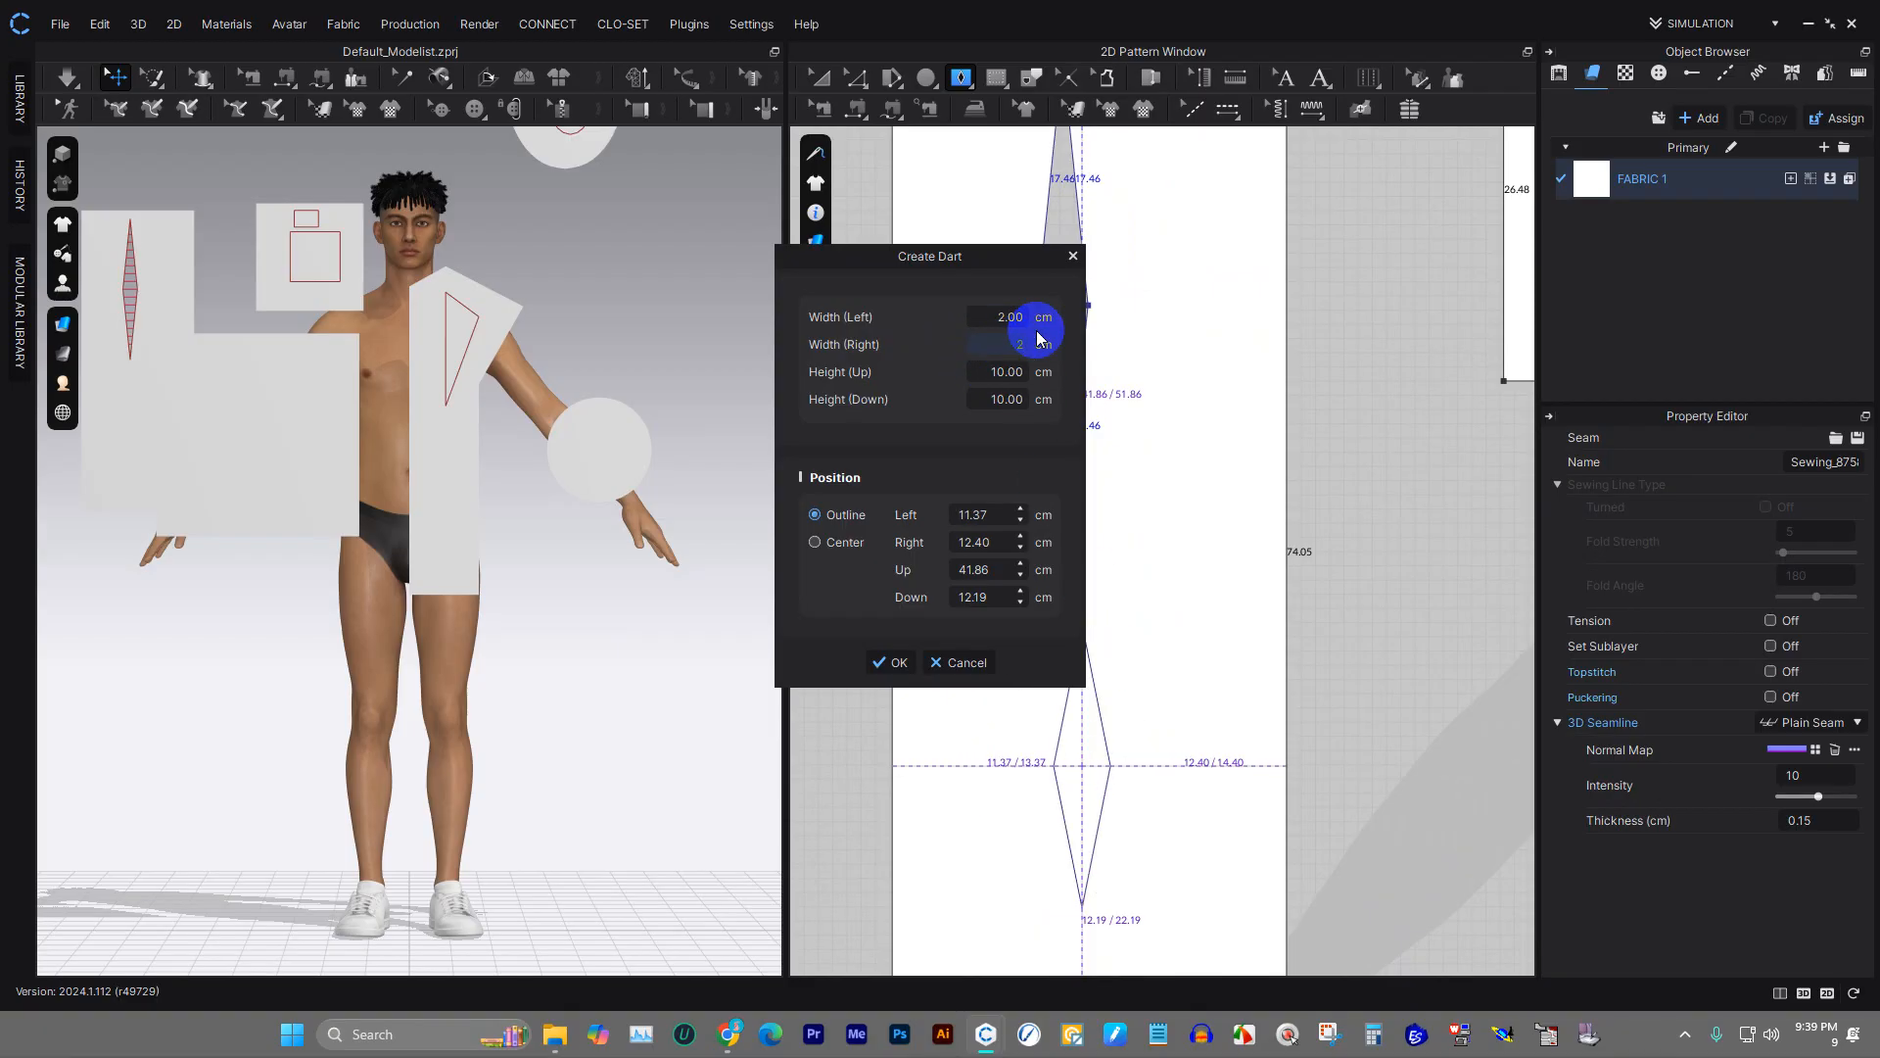
{"action": "left_click", "coordinate": [886, 663]}
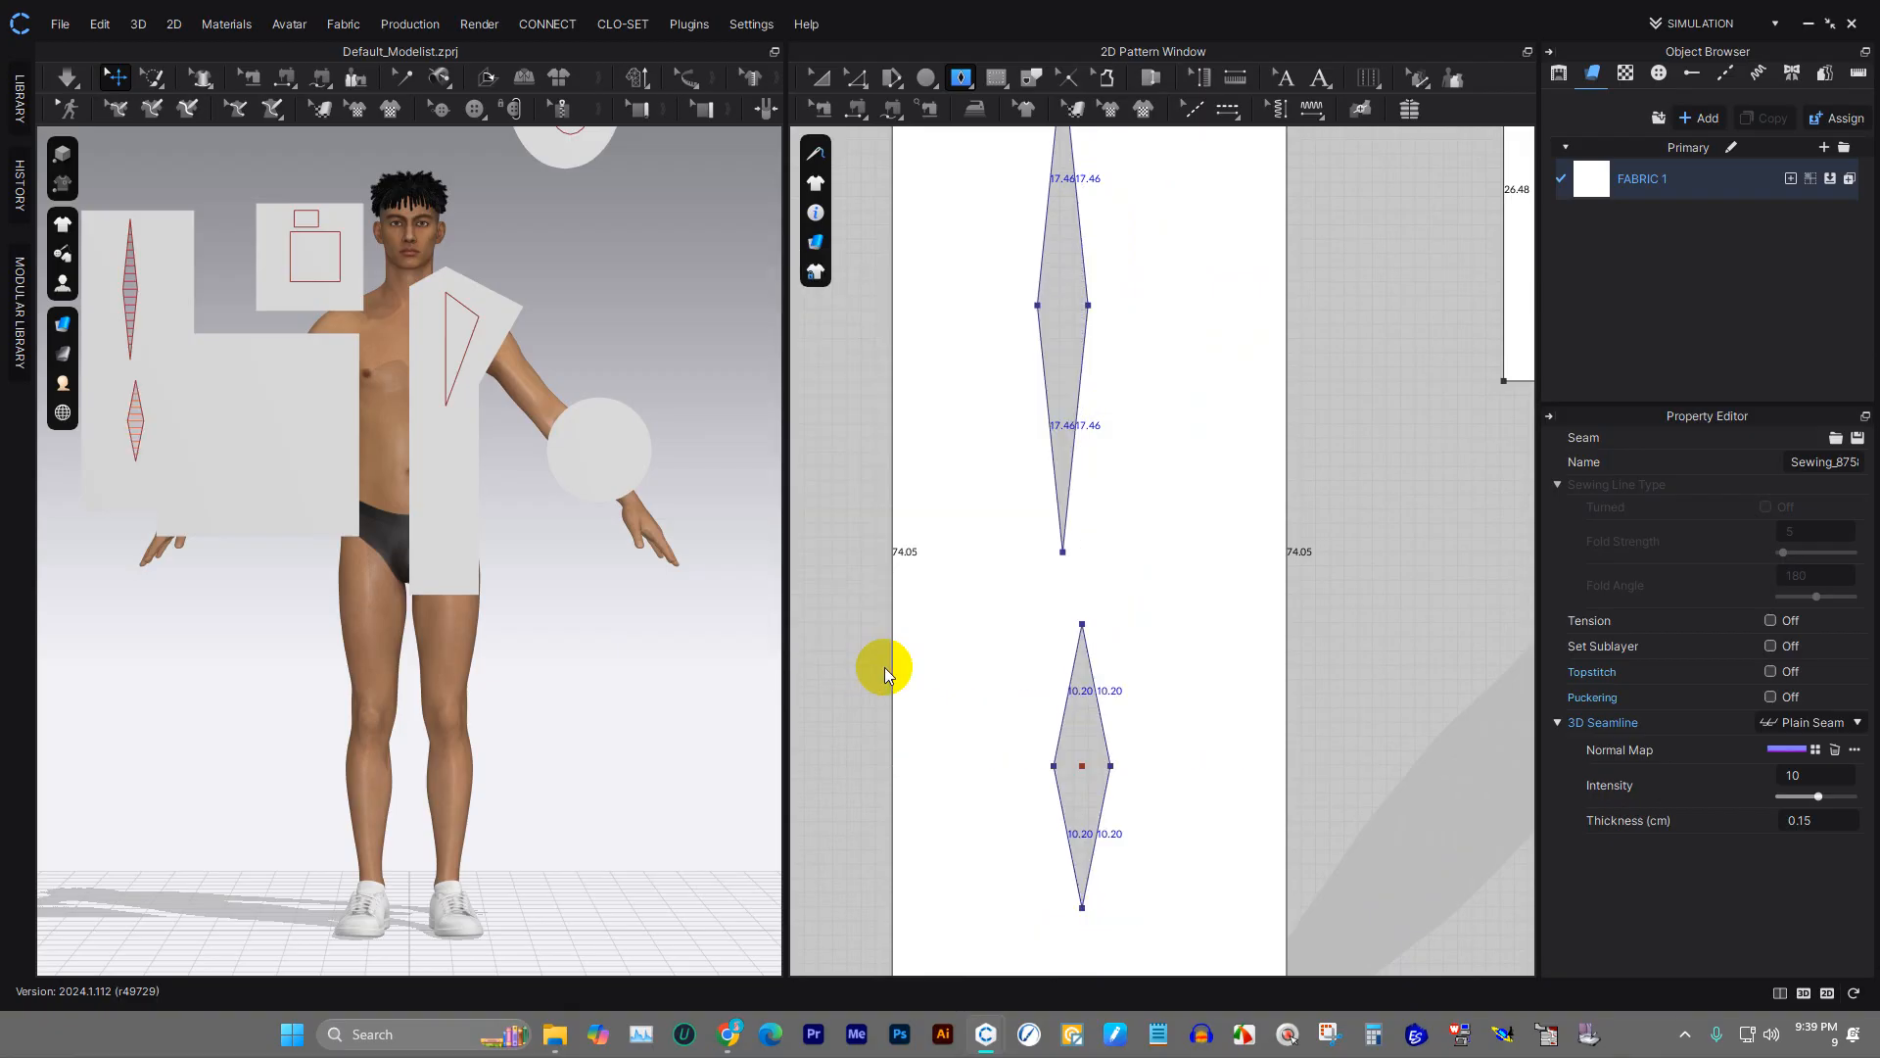
- Draw two upright diamond baseline darts side by side in the 50 cm square pattern, with outline lengths of about 64.7 and 69 cm
{"action": "scroll", "coordinate": [1124, 650], "scroll_direction": "up", "scroll_amount": 3}
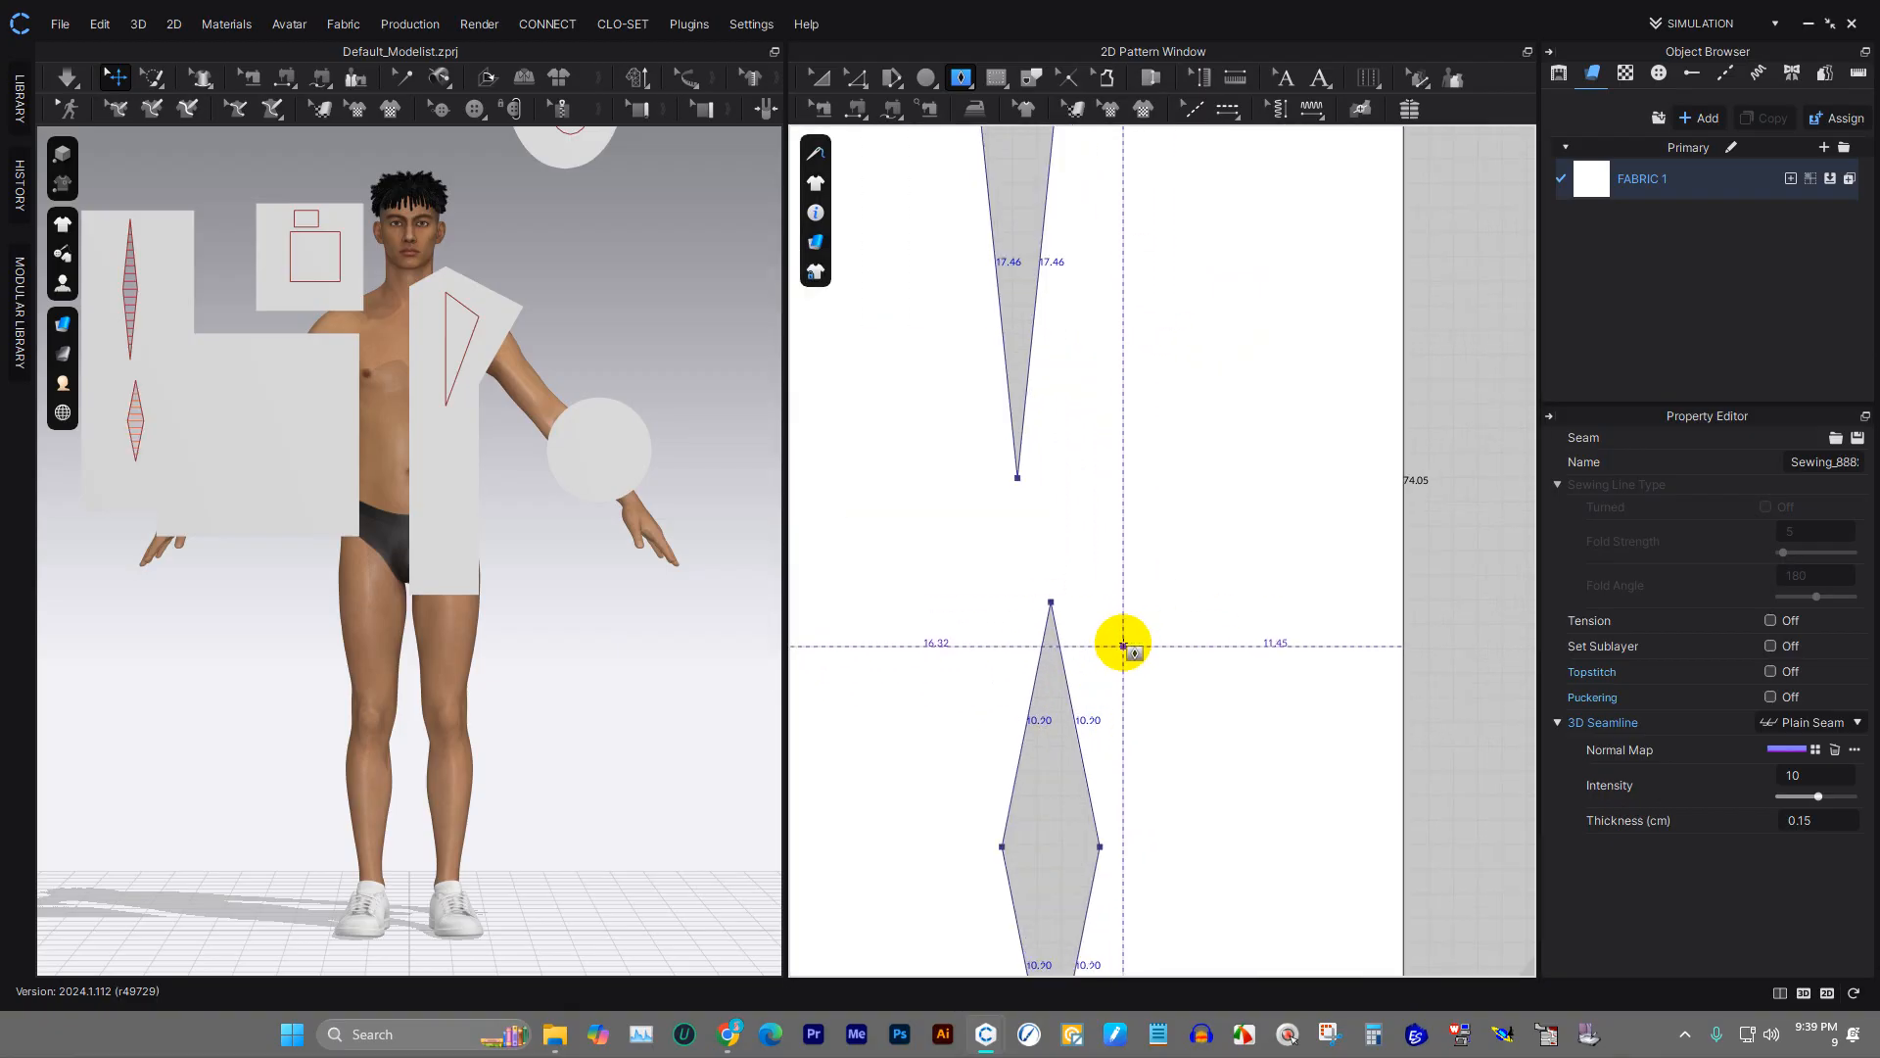
{"action": "scroll", "coordinate": [1071, 462], "scroll_direction": "down", "scroll_amount": 5}
{"action": "scroll", "coordinate": [1146, 545], "scroll_direction": "up", "scroll_amount": 3}
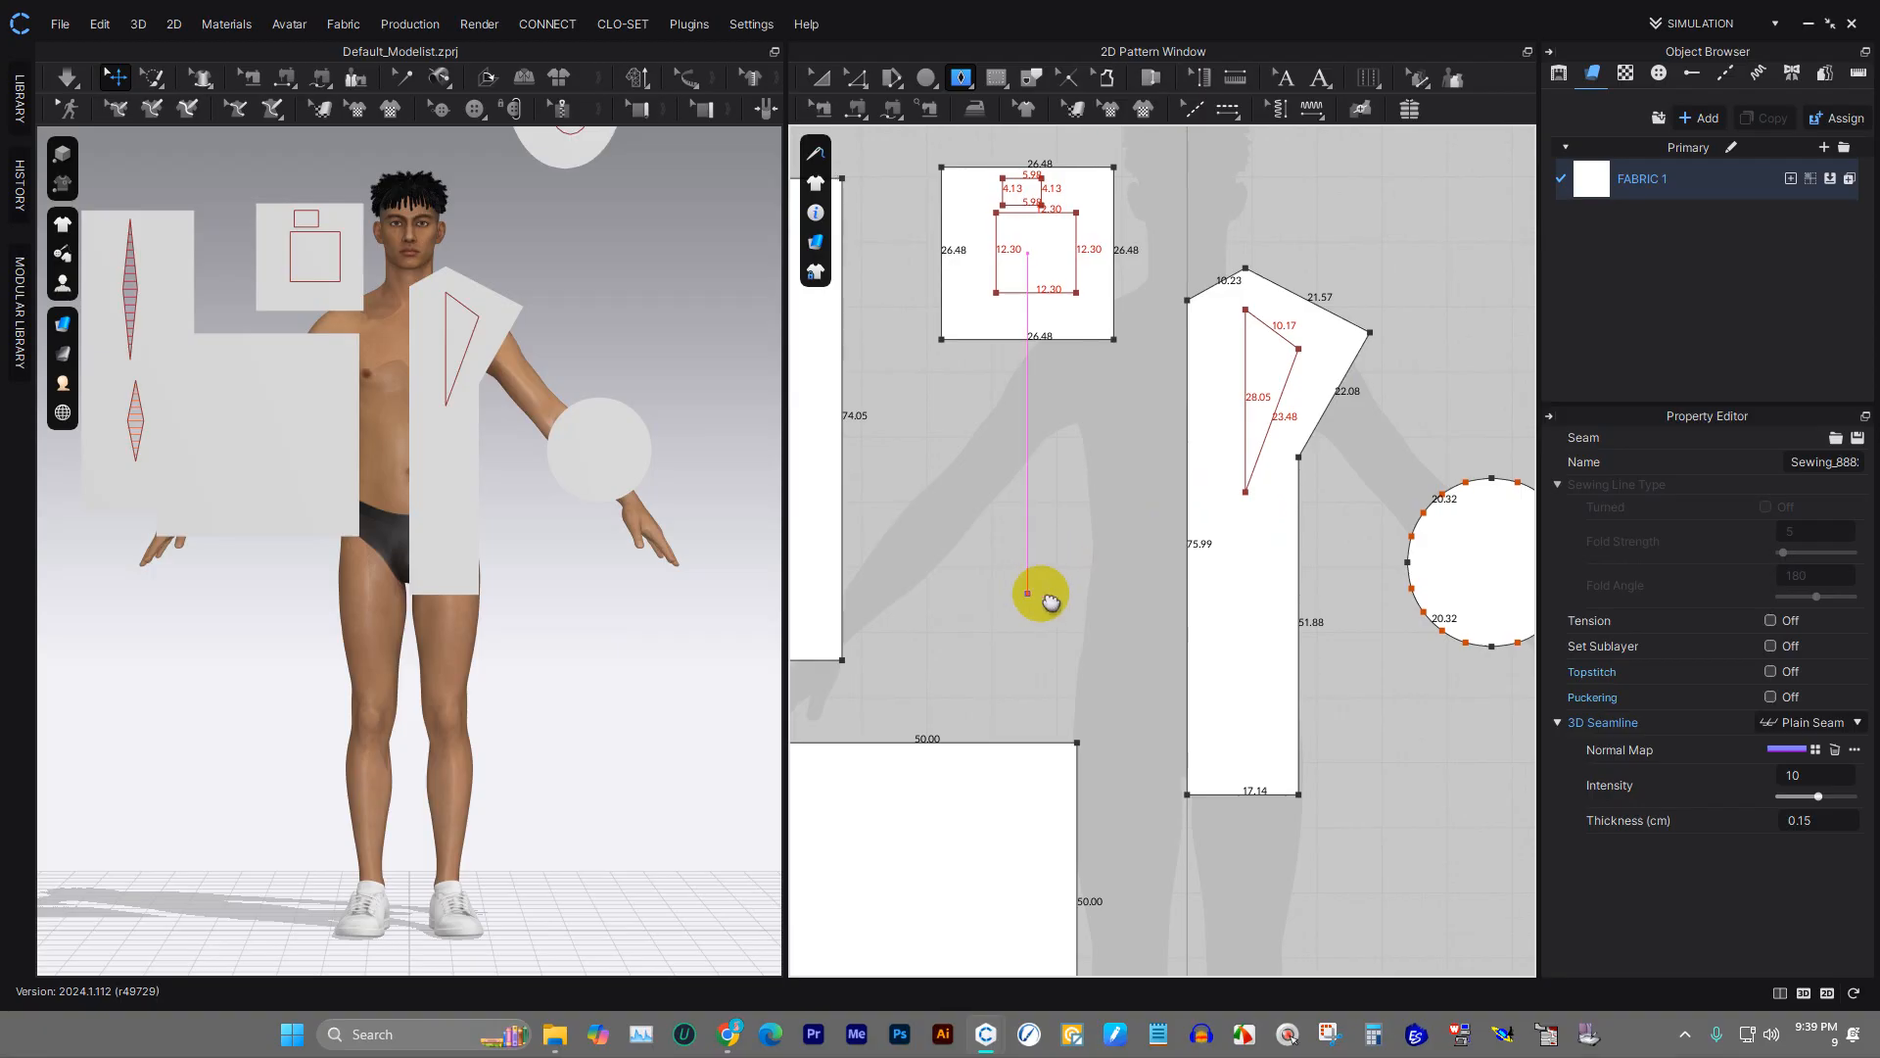
{"action": "right_click_drag", "start_coordinate": [1051, 601], "coordinate": [1146, 328]}
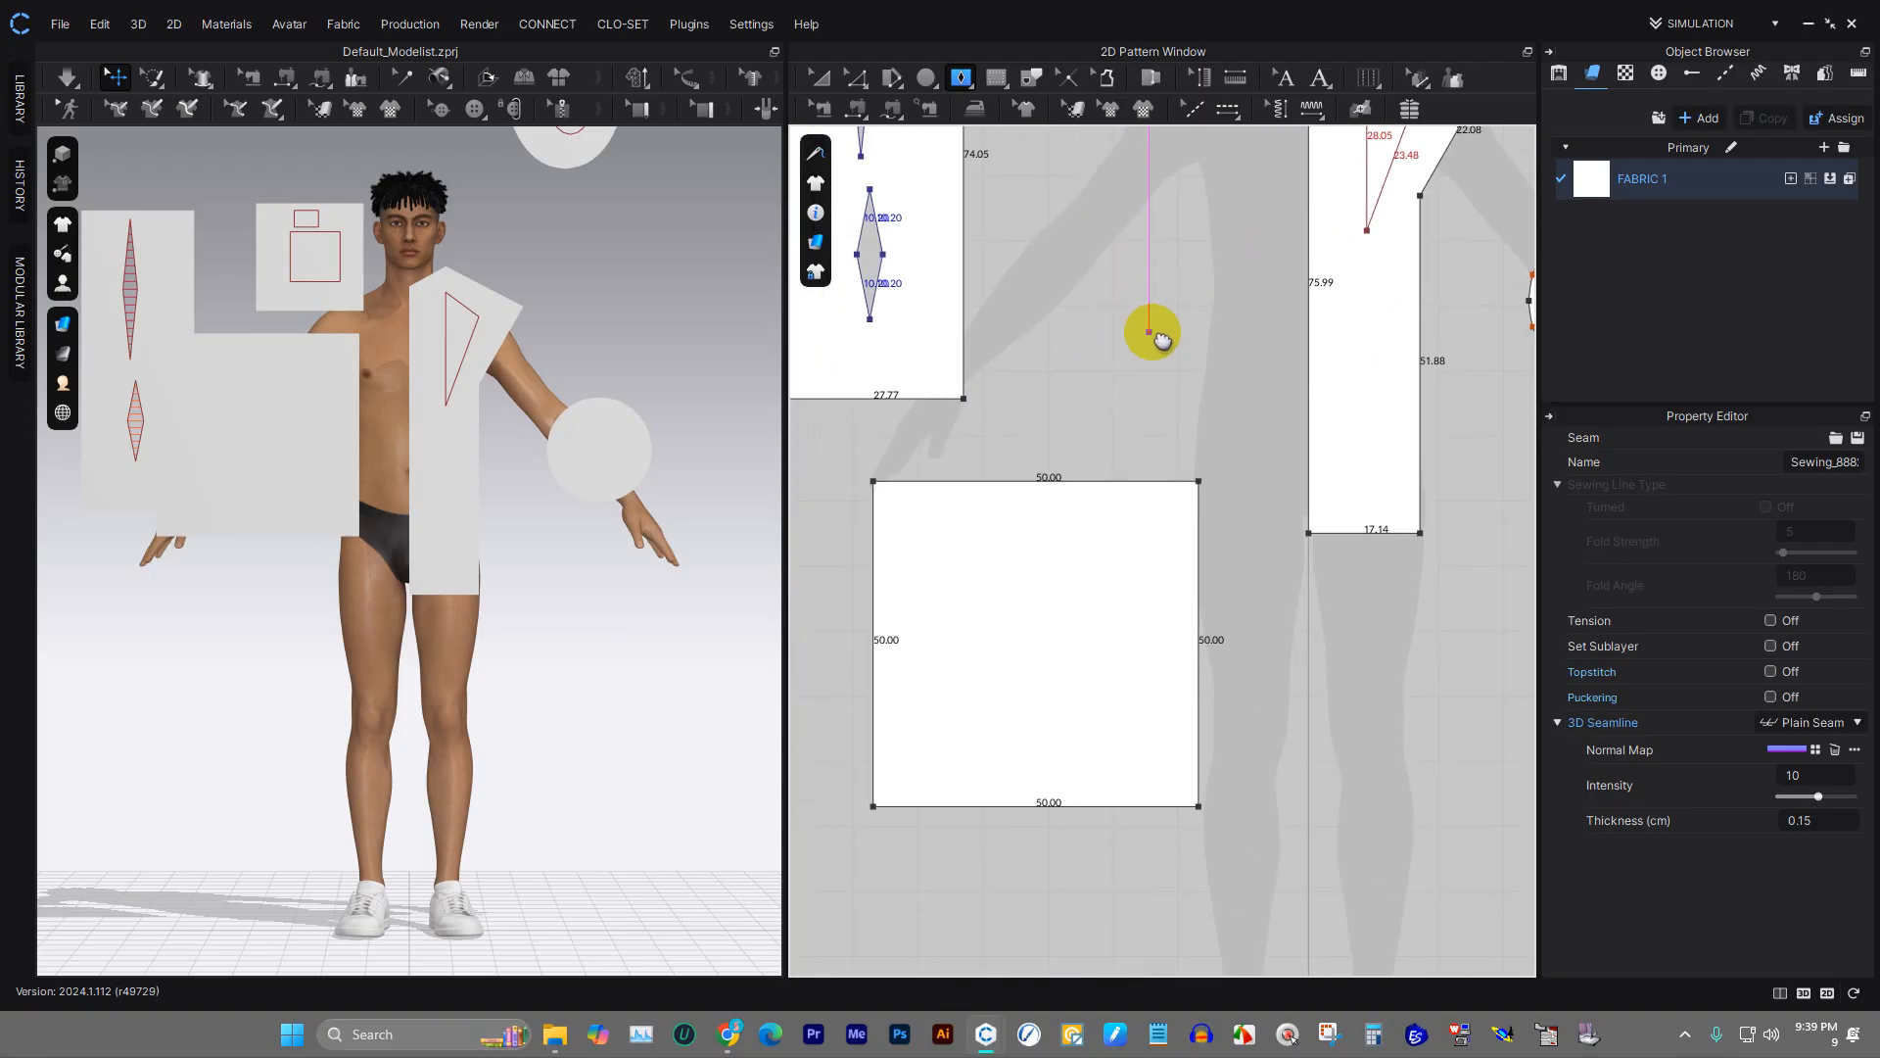
{"action": "left_click", "coordinate": [1006, 86]}
{"action": "left_click", "coordinate": [1041, 177]}
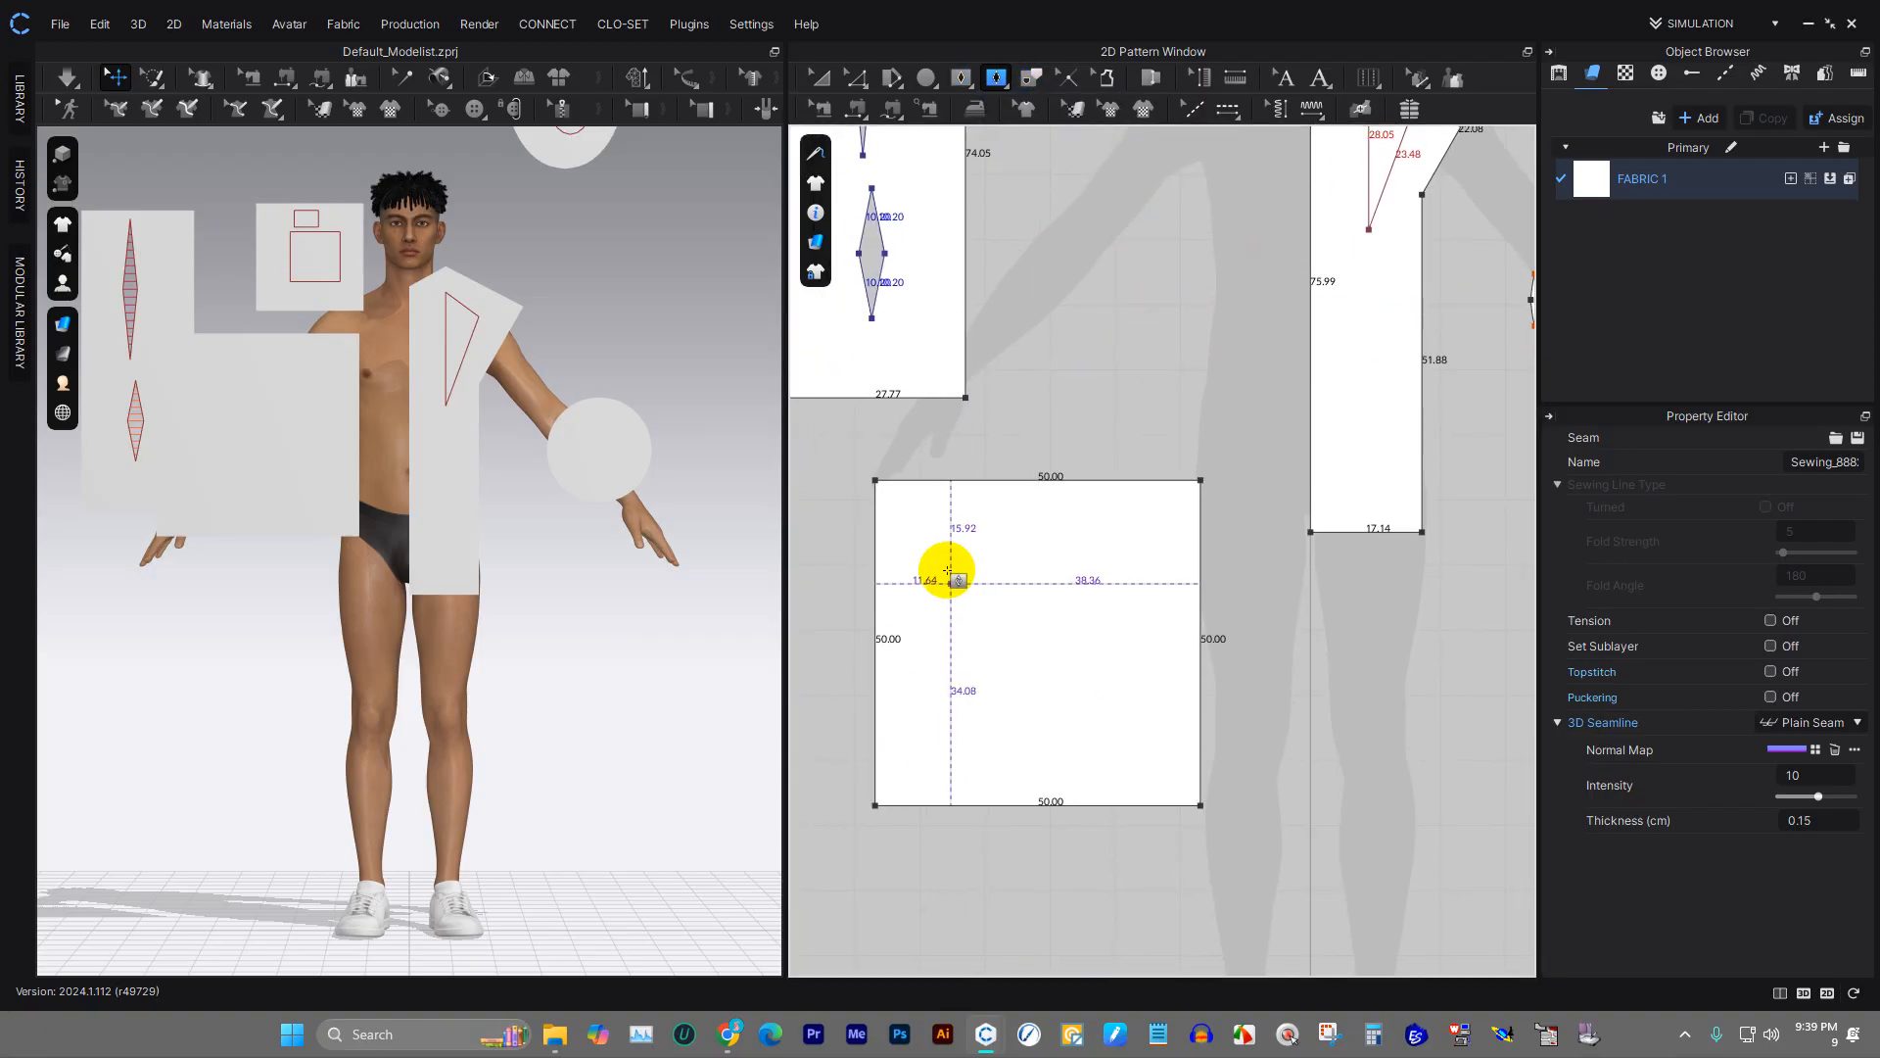
{"action": "left_click_drag", "start_coordinate": [941, 532], "coordinate": [998, 733]}
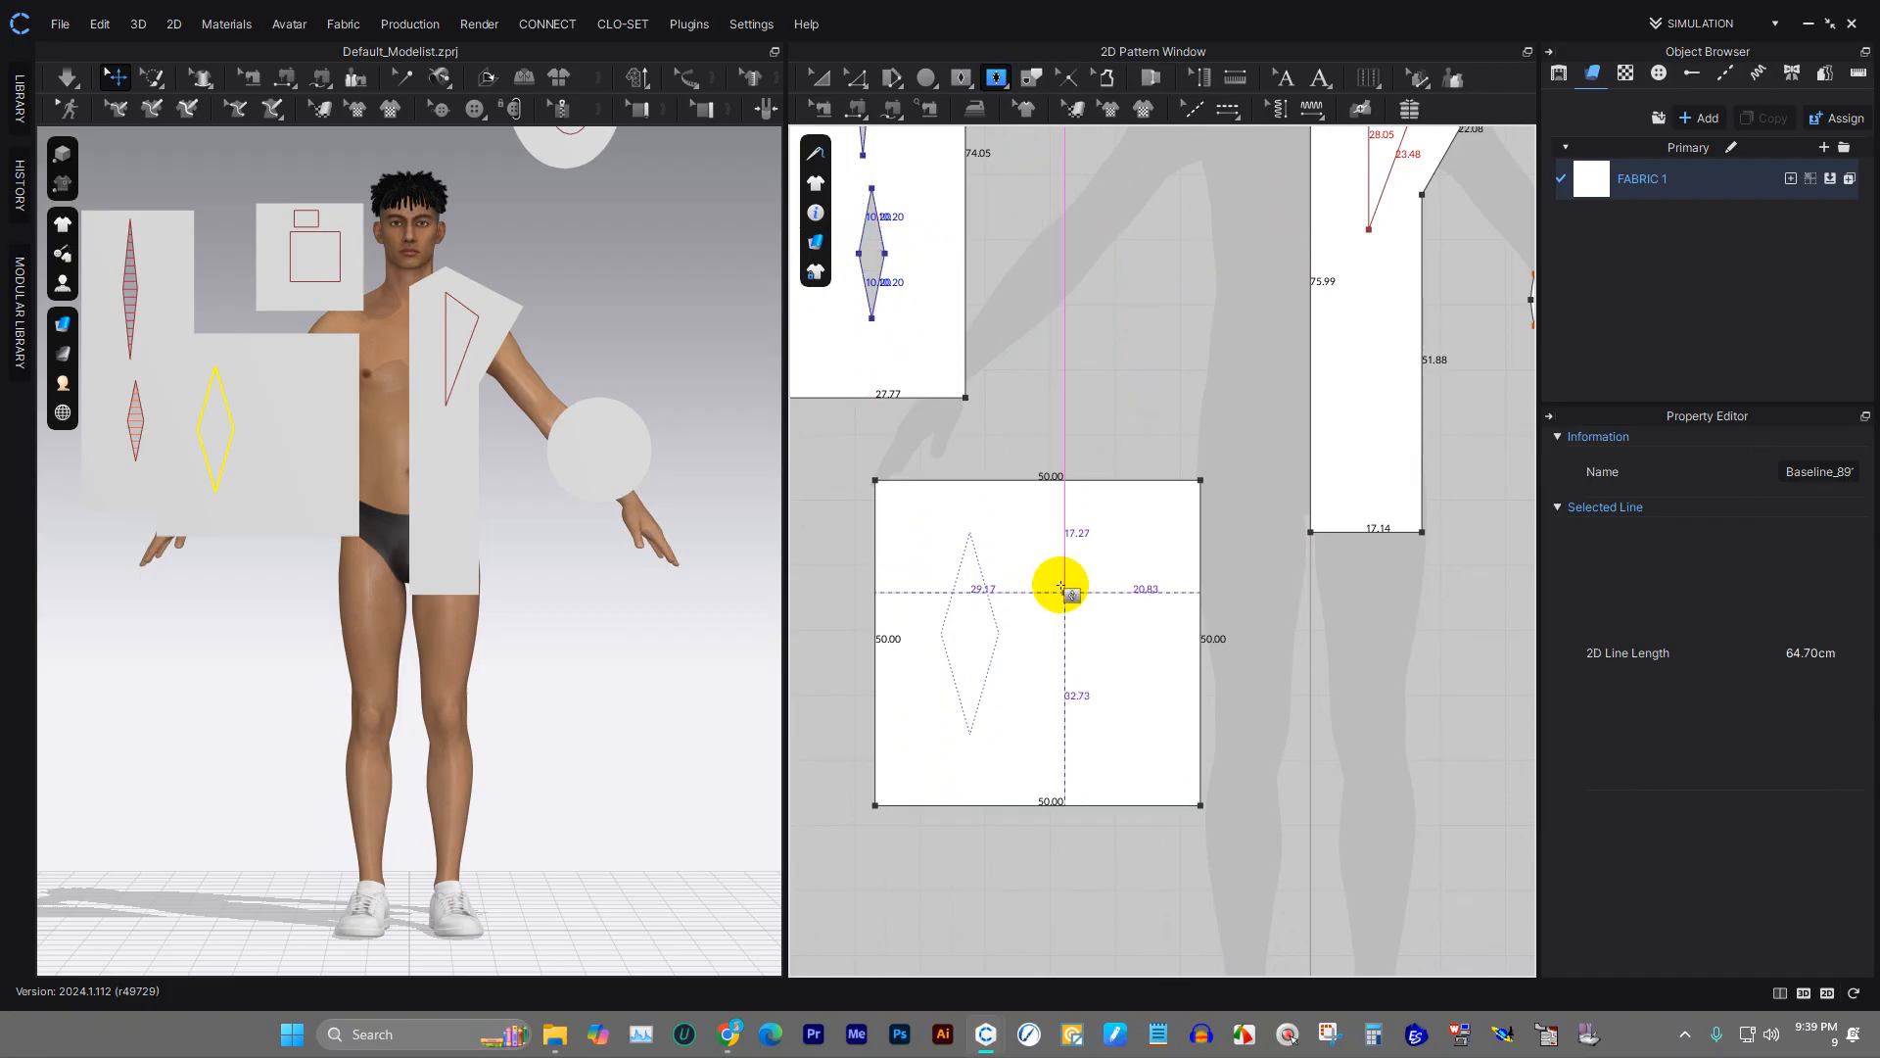
{"action": "mouse_move", "coordinate": [1046, 555]}
{"action": "left_mouse_down"}
{"action": "mouse_move", "coordinate": [1100, 688]}
{"action": "mouse_move", "coordinate": [1067, 774]}
{"action": "left_mouse_up"}
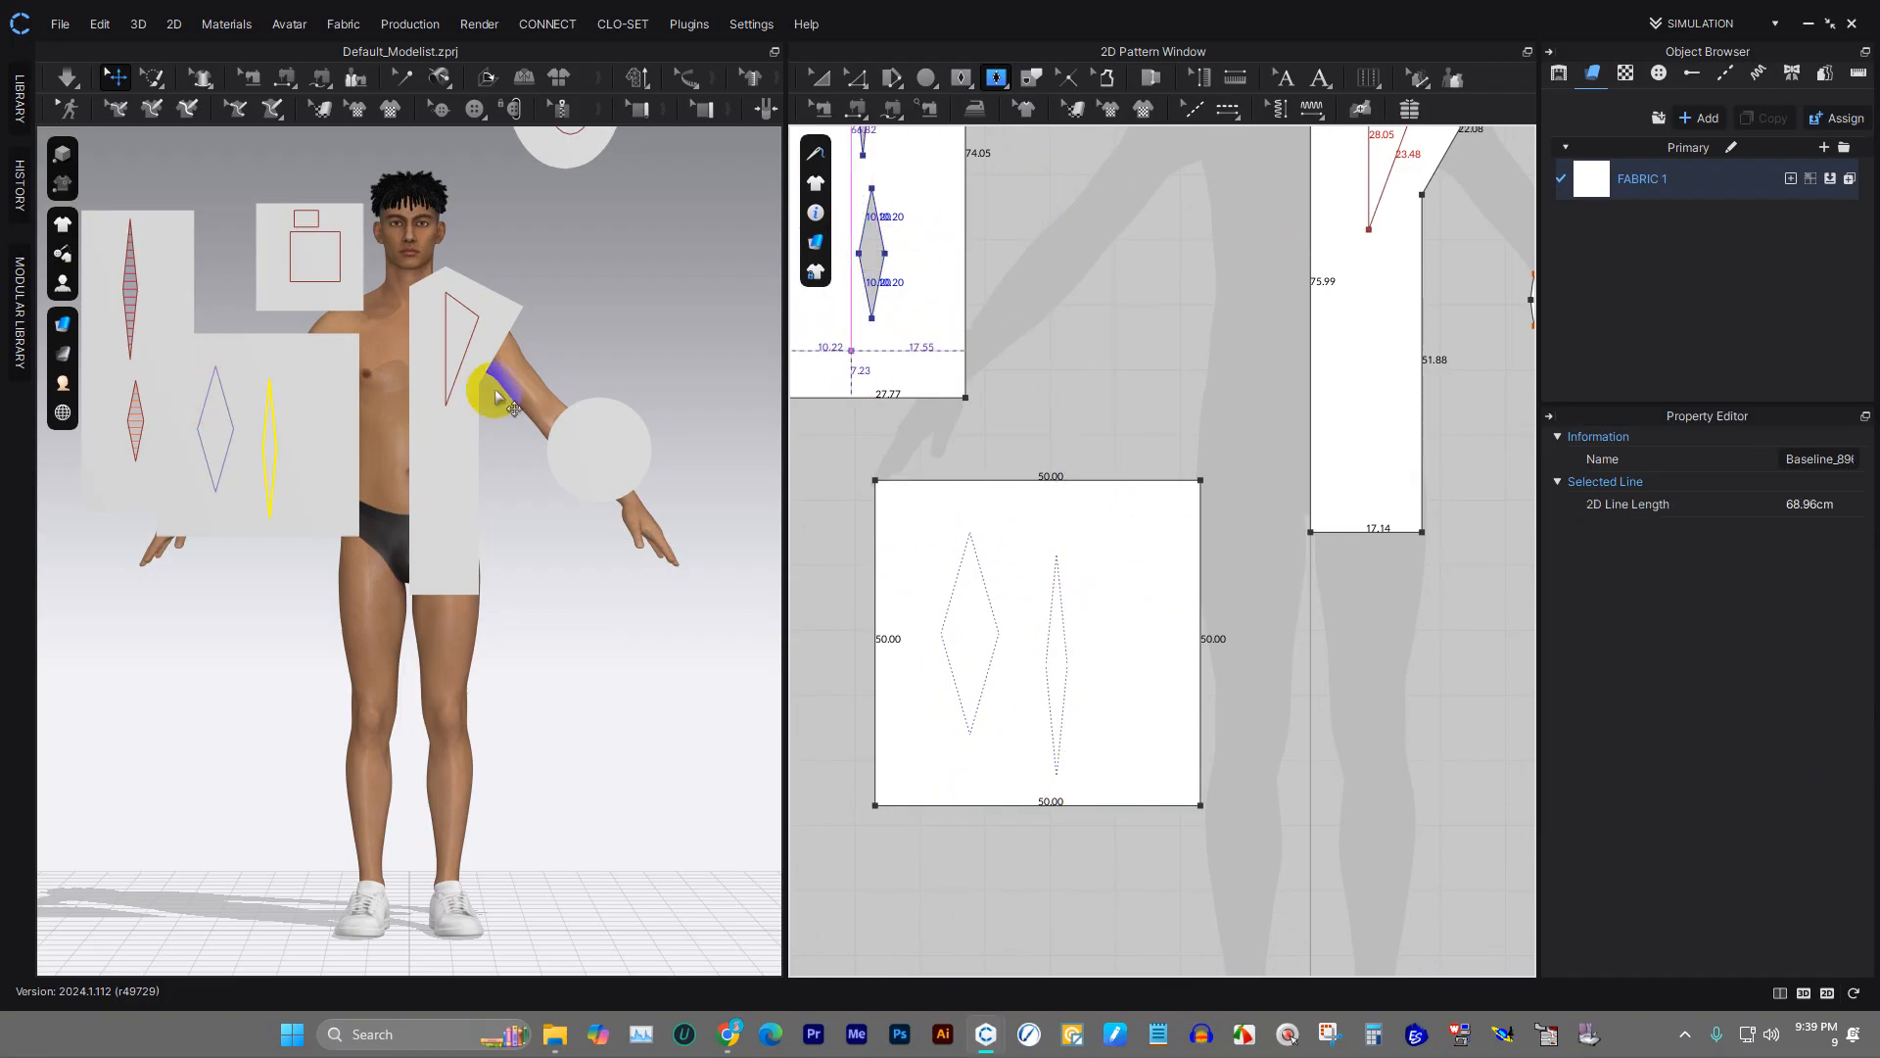
- Examine in 3D how the cut-out darts on the tall rectangle differ from the baseline darts on the 50 cm square
{"action": "scroll", "coordinate": [108, 176], "scroll_direction": "down", "scroll_amount": 2}
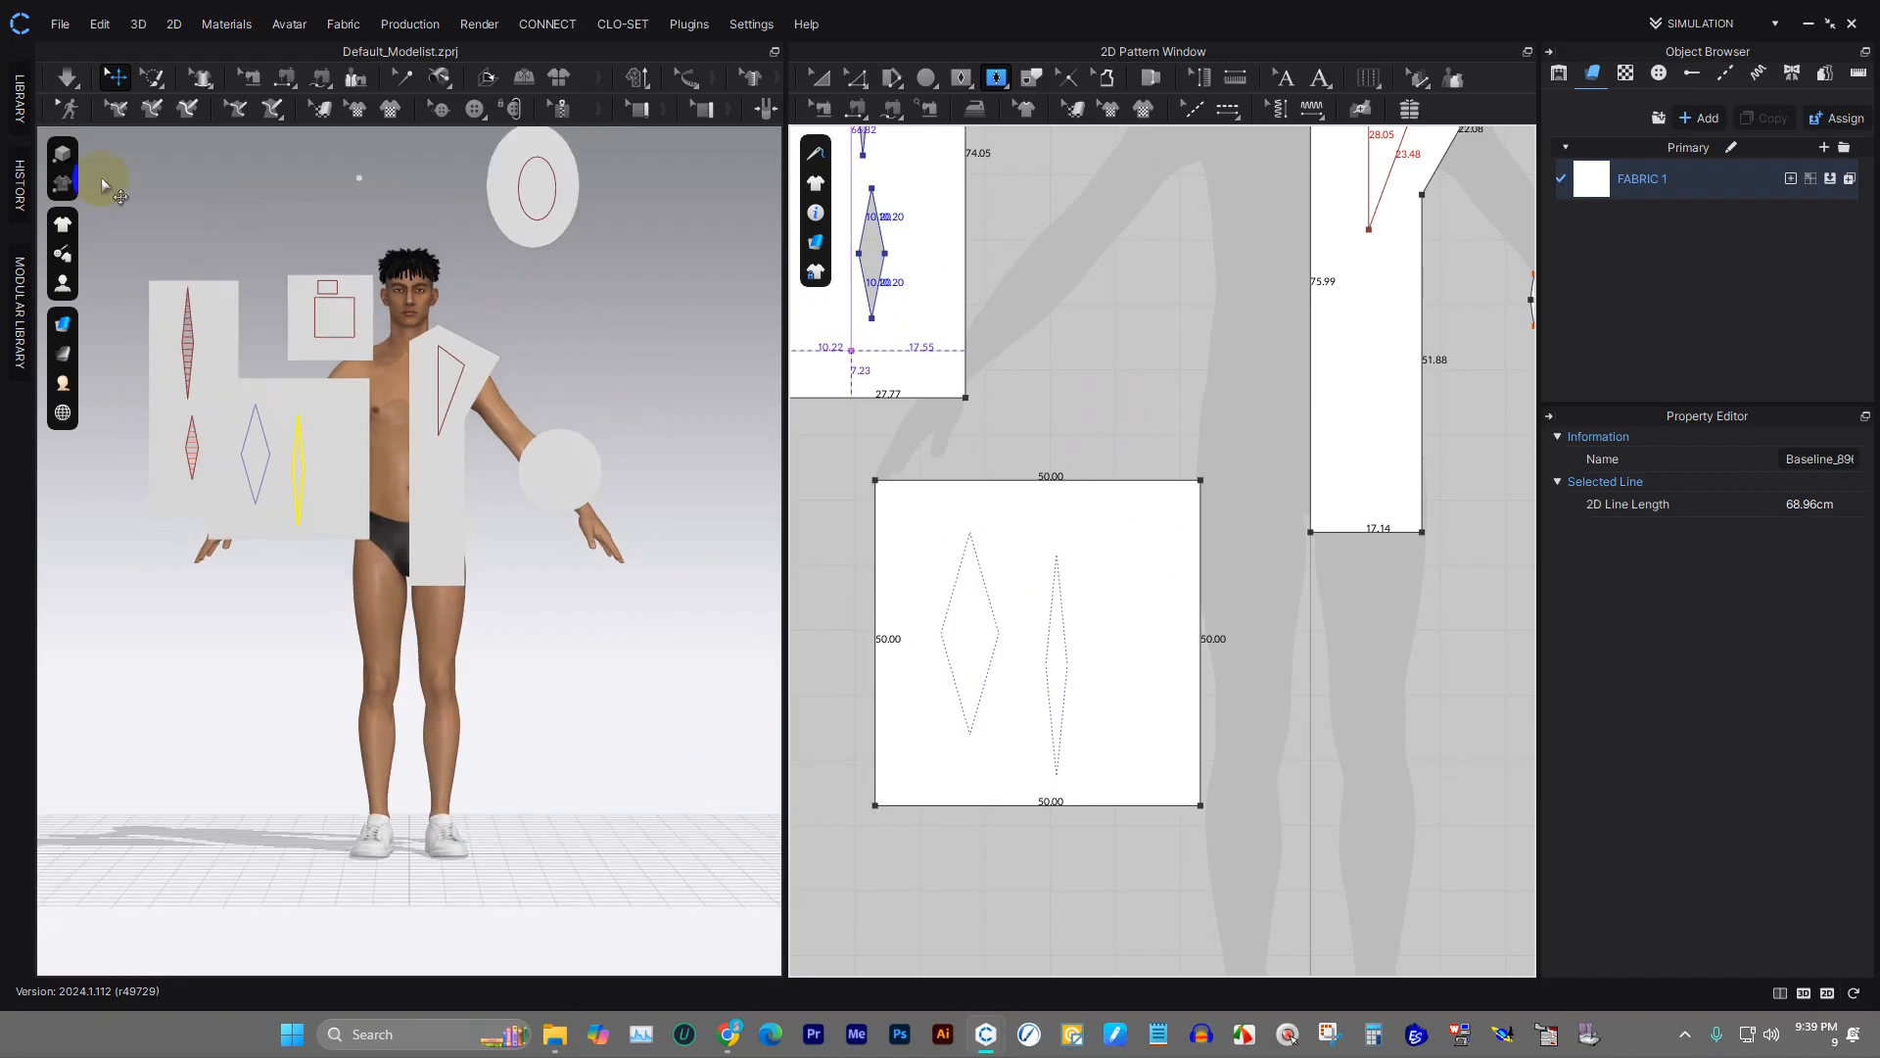
{"action": "scroll", "coordinate": [126, 218], "scroll_direction": "up", "scroll_amount": 5}
{"action": "mouse_move", "coordinate": [193, 257]}
{"action": "right_mouse_down"}
{"action": "mouse_move", "coordinate": [558, 441]}
{"action": "mouse_move", "coordinate": [617, 428]}
{"action": "mouse_move", "coordinate": [546, 378]}
{"action": "mouse_move", "coordinate": [592, 446]}
{"action": "mouse_move", "coordinate": [638, 389]}
{"action": "mouse_move", "coordinate": [726, 369]}
{"action": "mouse_move", "coordinate": [641, 362]}
{"action": "right_mouse_up"}
{"action": "right_click_drag", "start_coordinate": [499, 311], "coordinate": [338, 336]}
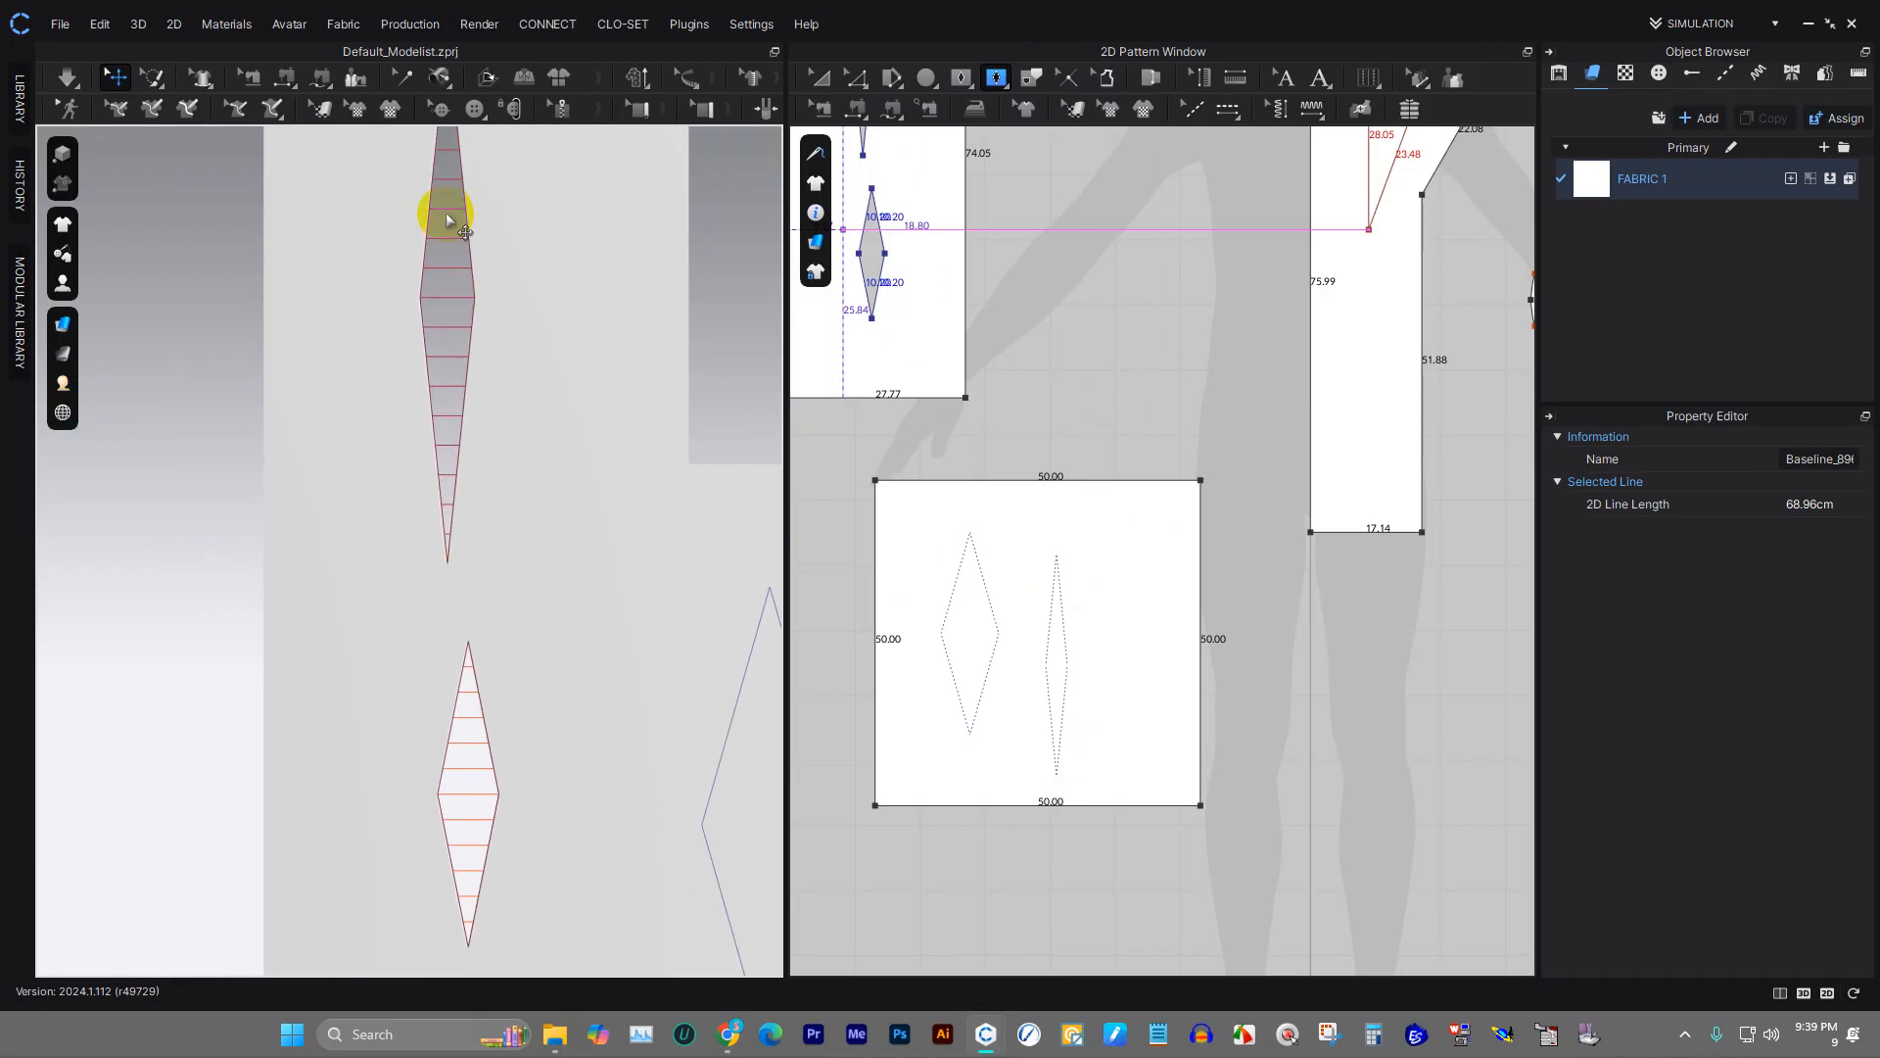
{"action": "scroll", "coordinate": [545, 685], "scroll_direction": "down", "scroll_amount": 6}
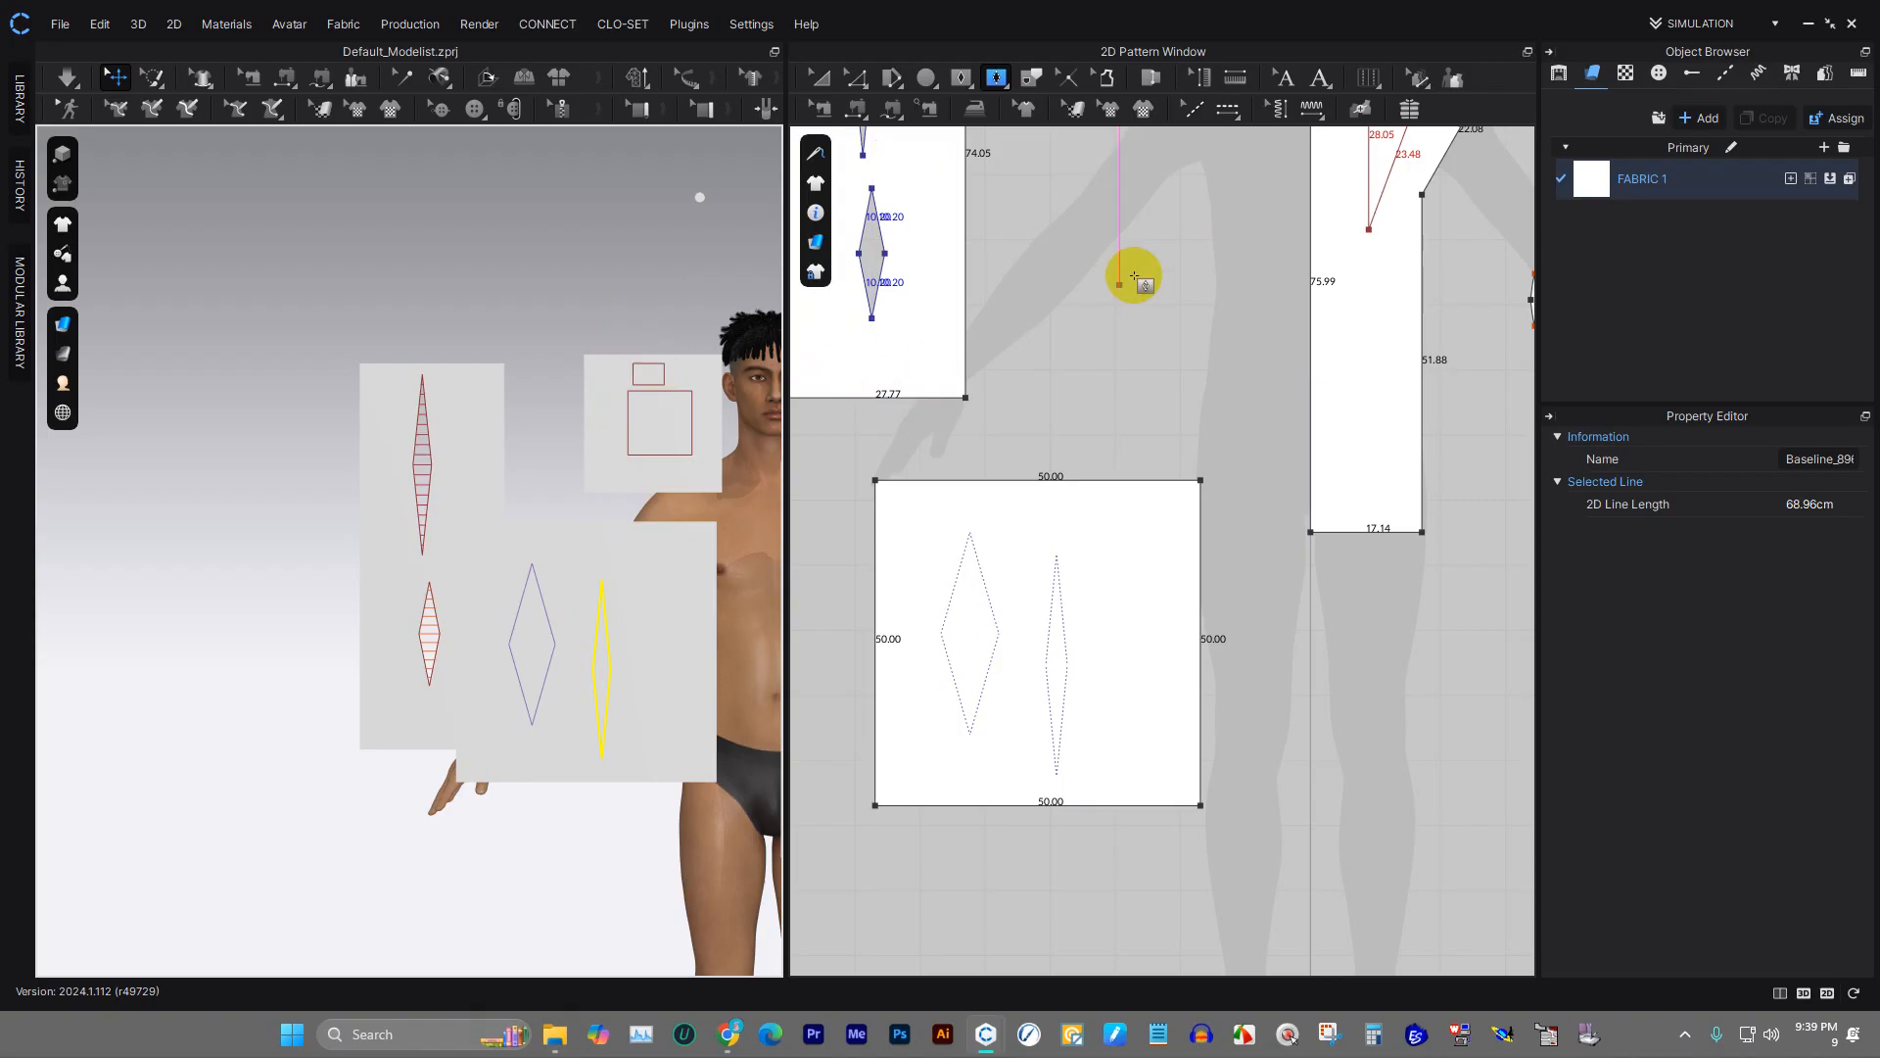
{"action": "scroll", "coordinate": [1178, 382], "scroll_direction": "down", "scroll_amount": 3}
{"action": "scroll", "coordinate": [487, 441], "scroll_direction": "down", "scroll_amount": 4}
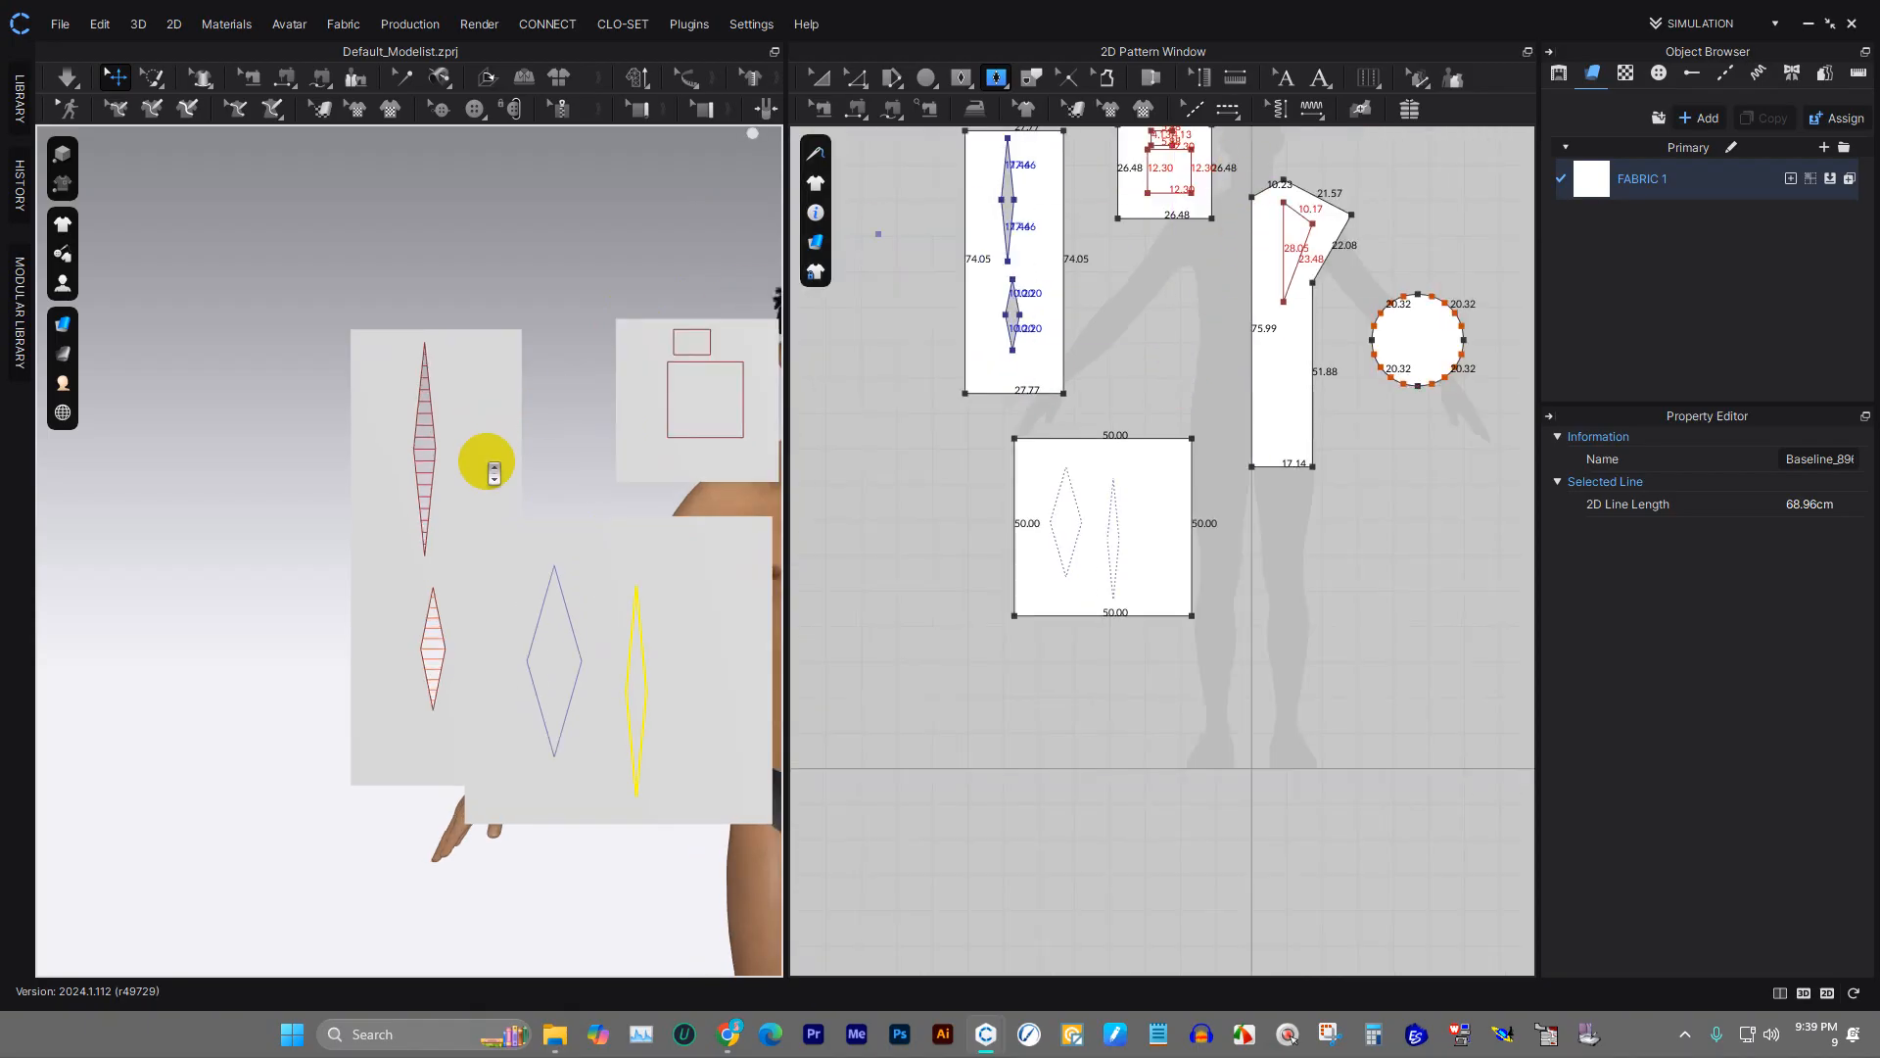
{"action": "scroll", "coordinate": [580, 407], "scroll_direction": "up", "scroll_amount": 5}
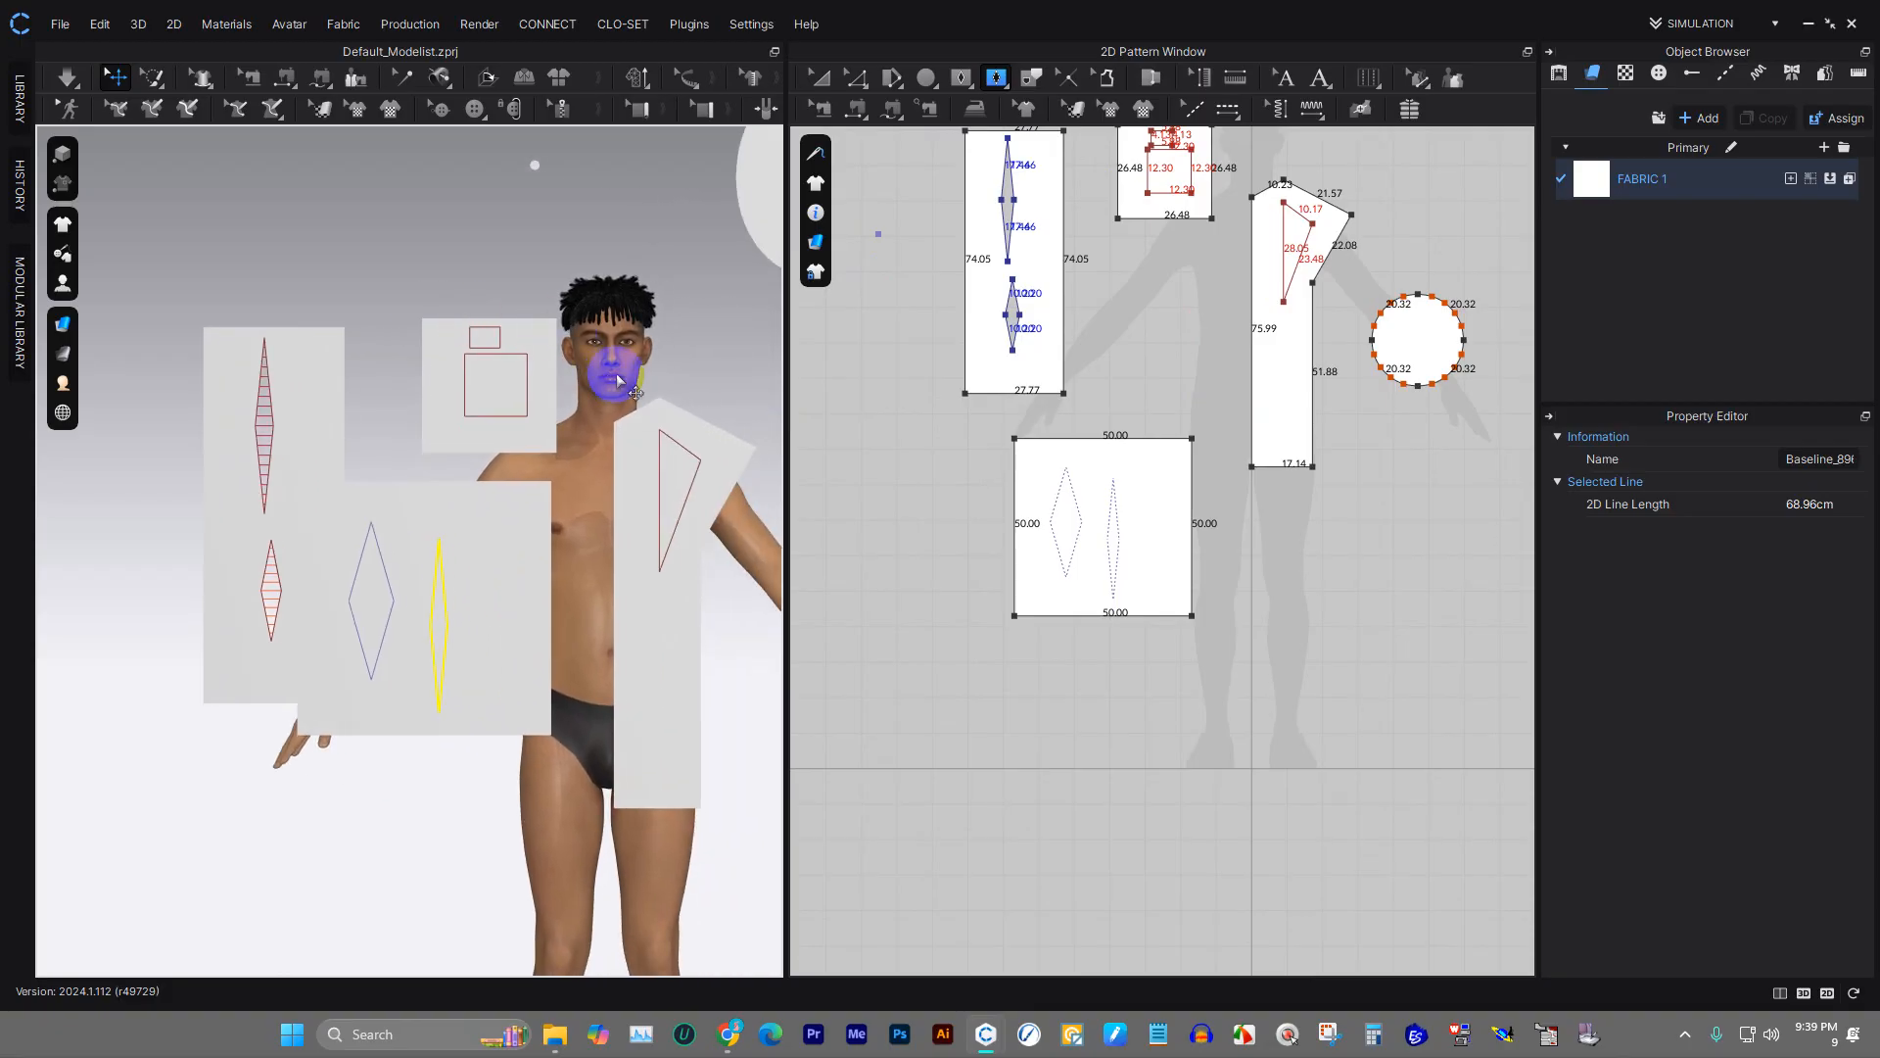
{"action": "scroll", "coordinate": [618, 381], "scroll_direction": "up", "scroll_amount": 2}
{"action": "scroll", "coordinate": [1075, 342], "scroll_direction": "down", "scroll_amount": 2}
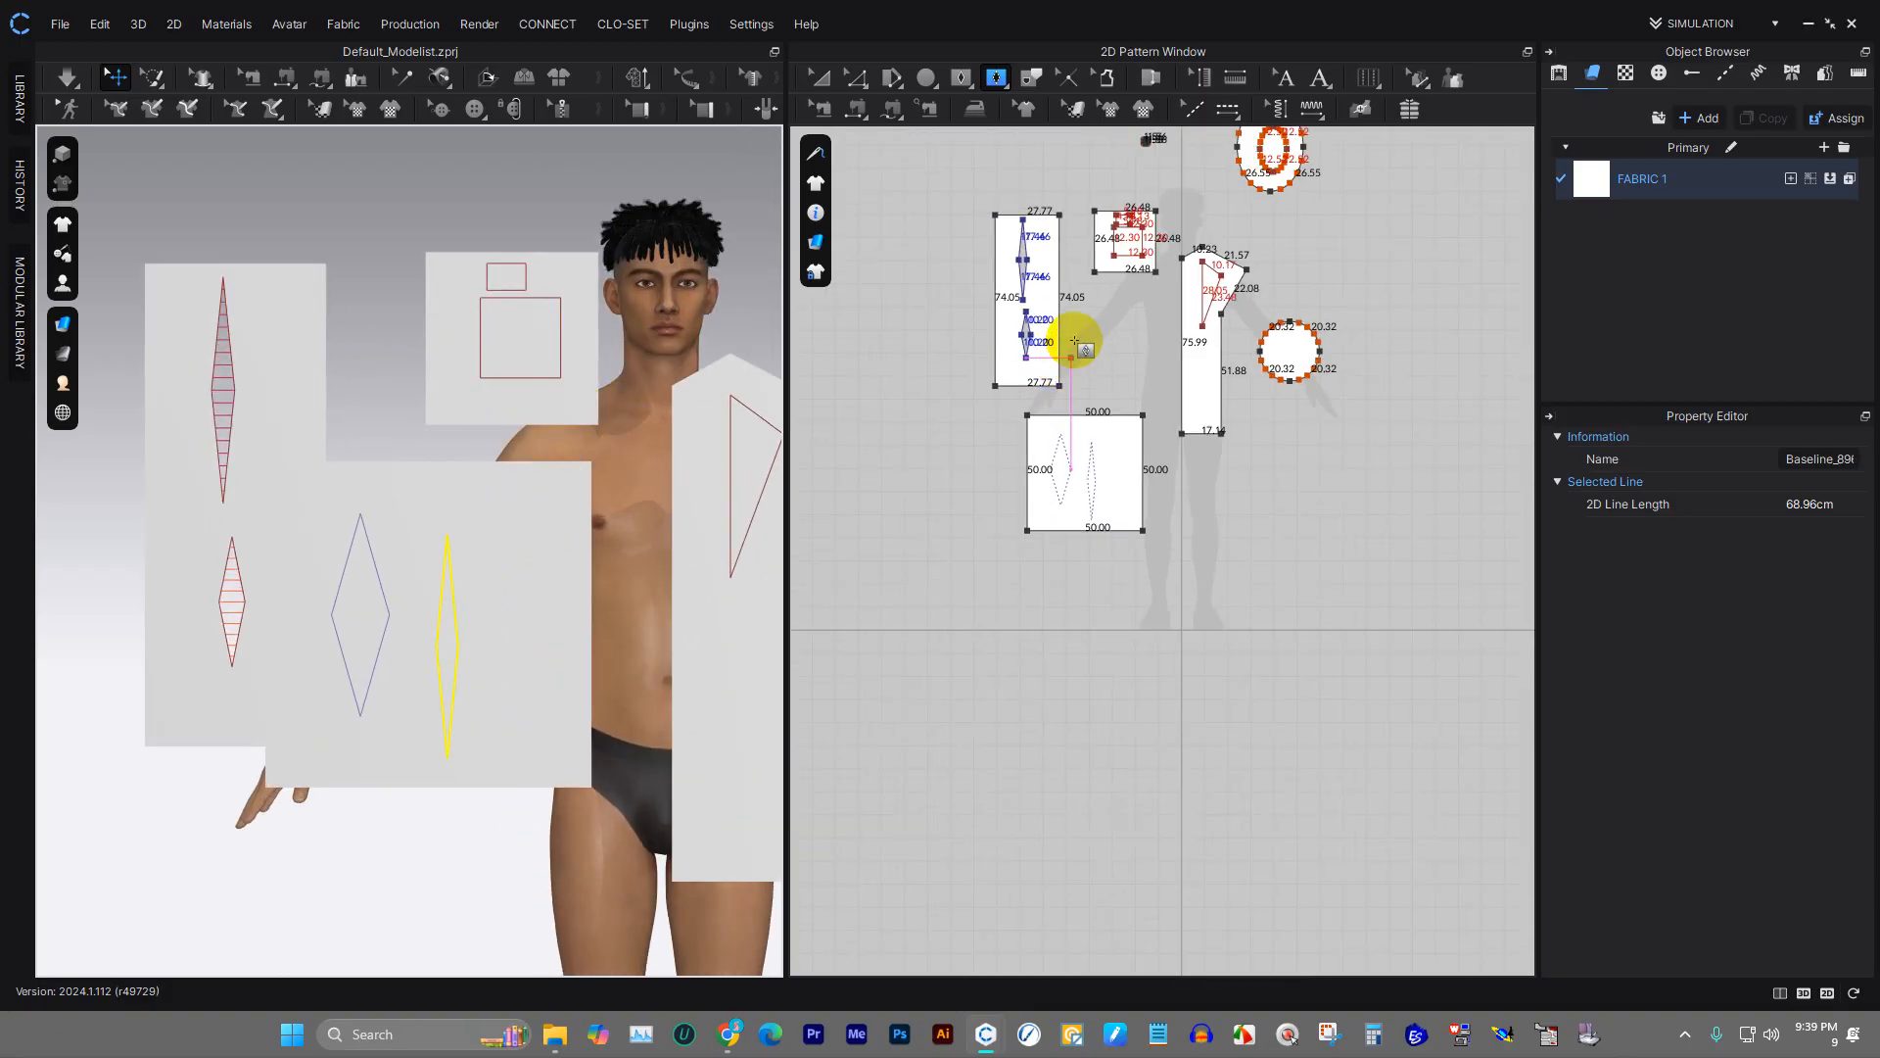
- Activate the Transform Pattern tool, clear the dart selection and show only the 2D Pattern Window
{"action": "left_click", "coordinate": [823, 79]}
{"action": "left_click", "coordinate": [1098, 308]}
{"action": "left_click", "coordinate": [1121, 350]}
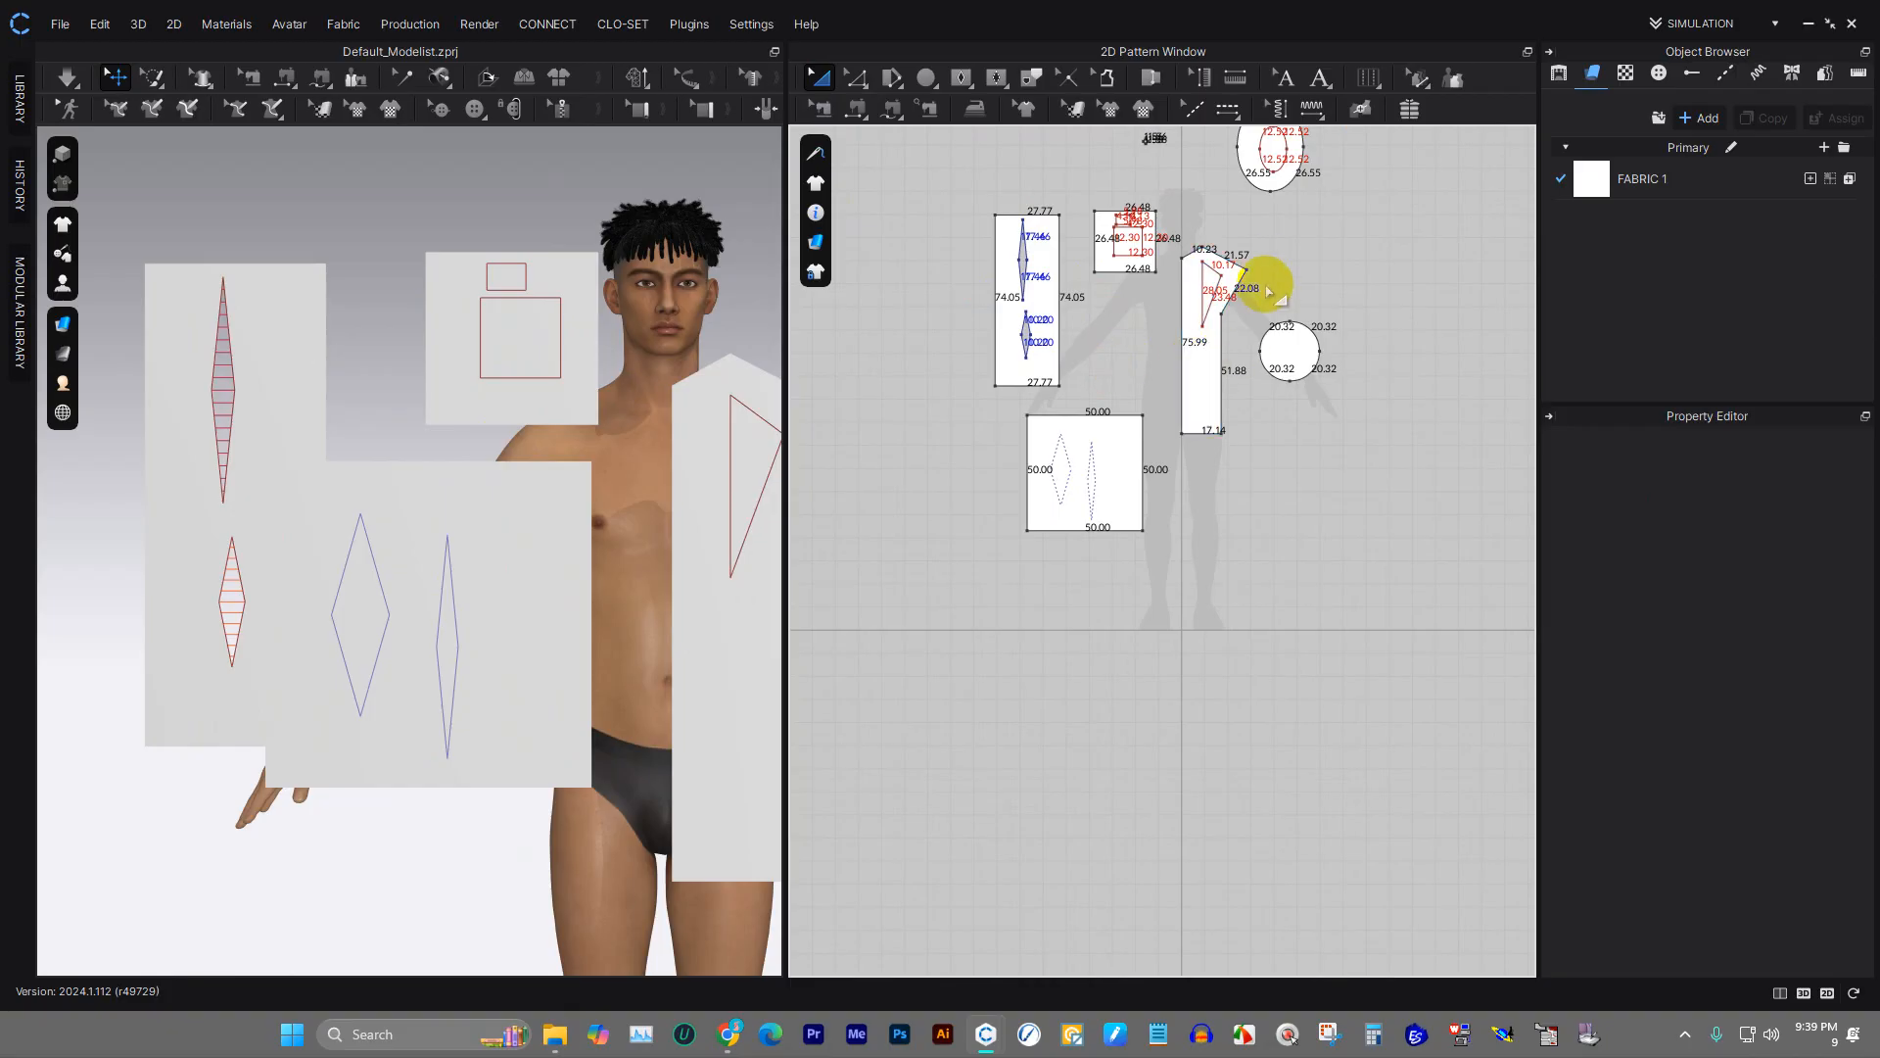
{"action": "scroll", "coordinate": [1241, 243], "scroll_direction": "up", "scroll_amount": 3}
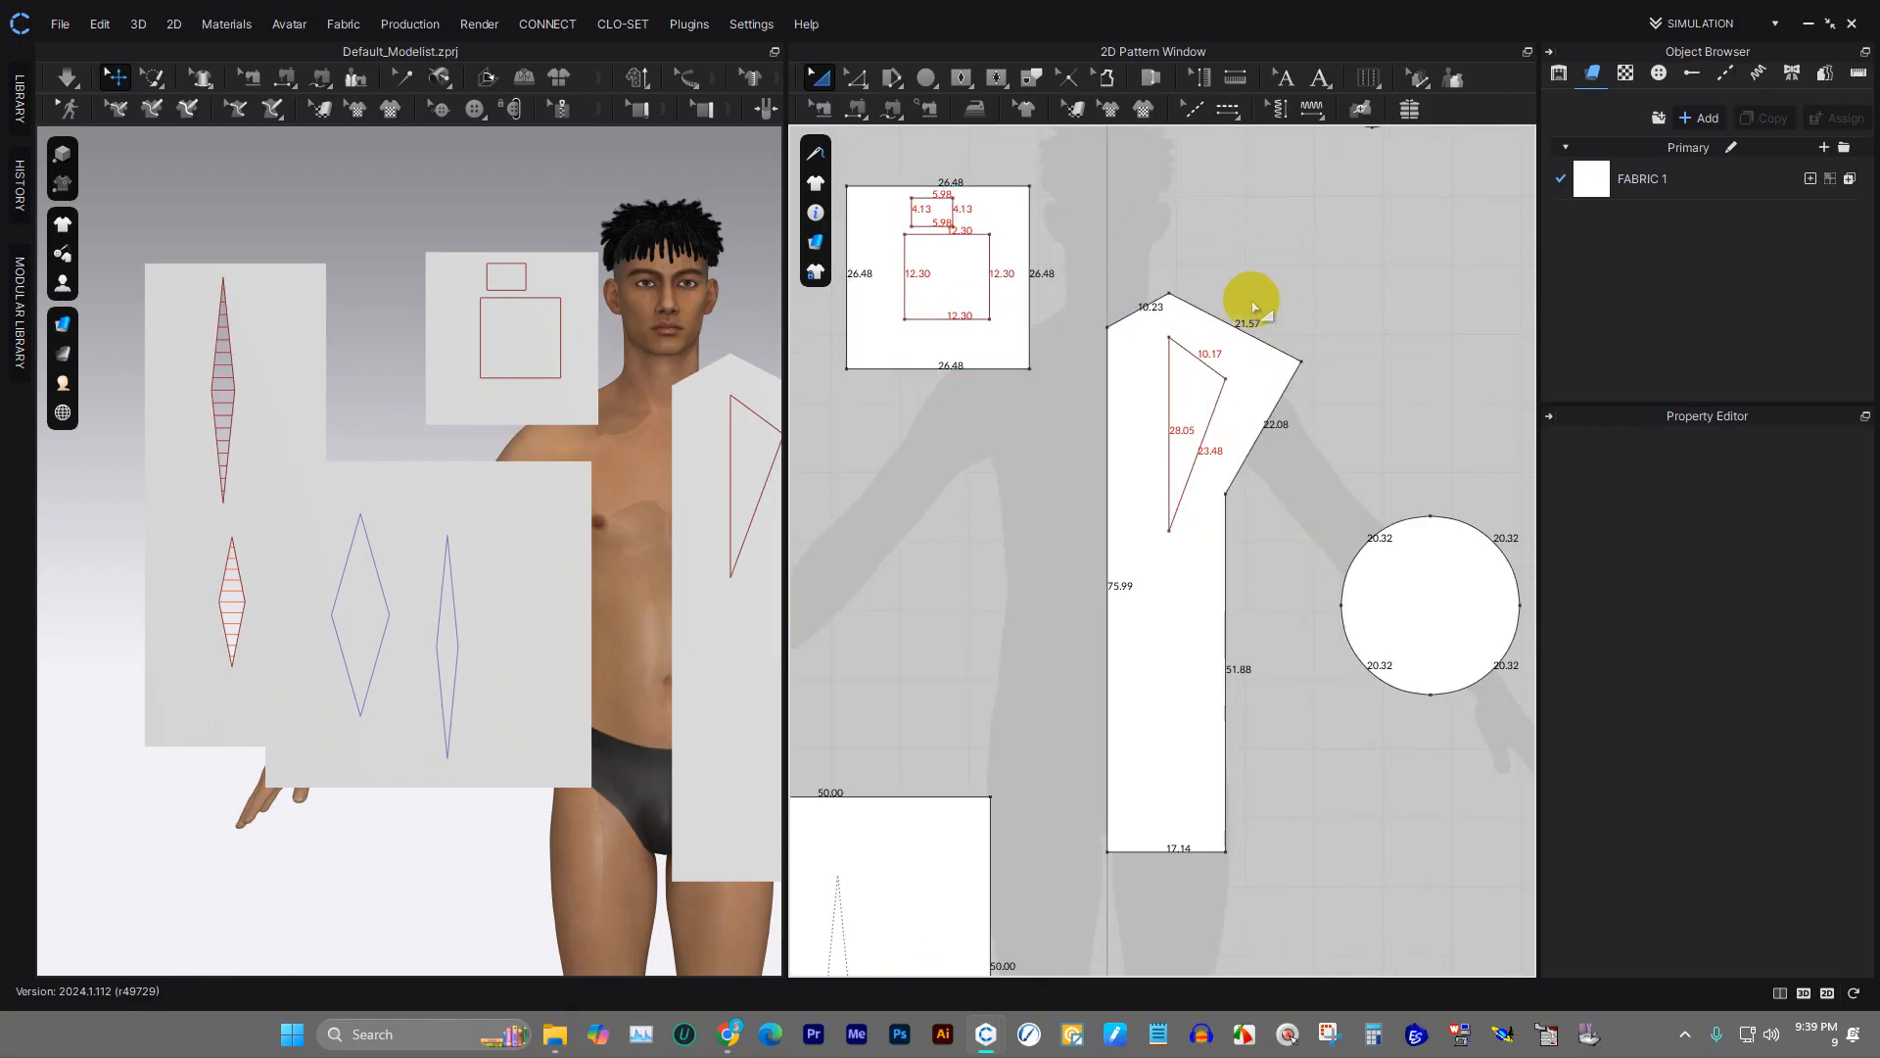
{"action": "scroll", "coordinate": [1273, 304], "scroll_direction": "down", "scroll_amount": 5}
{"action": "scroll", "coordinate": [1156, 289], "scroll_direction": "up", "scroll_amount": 4}
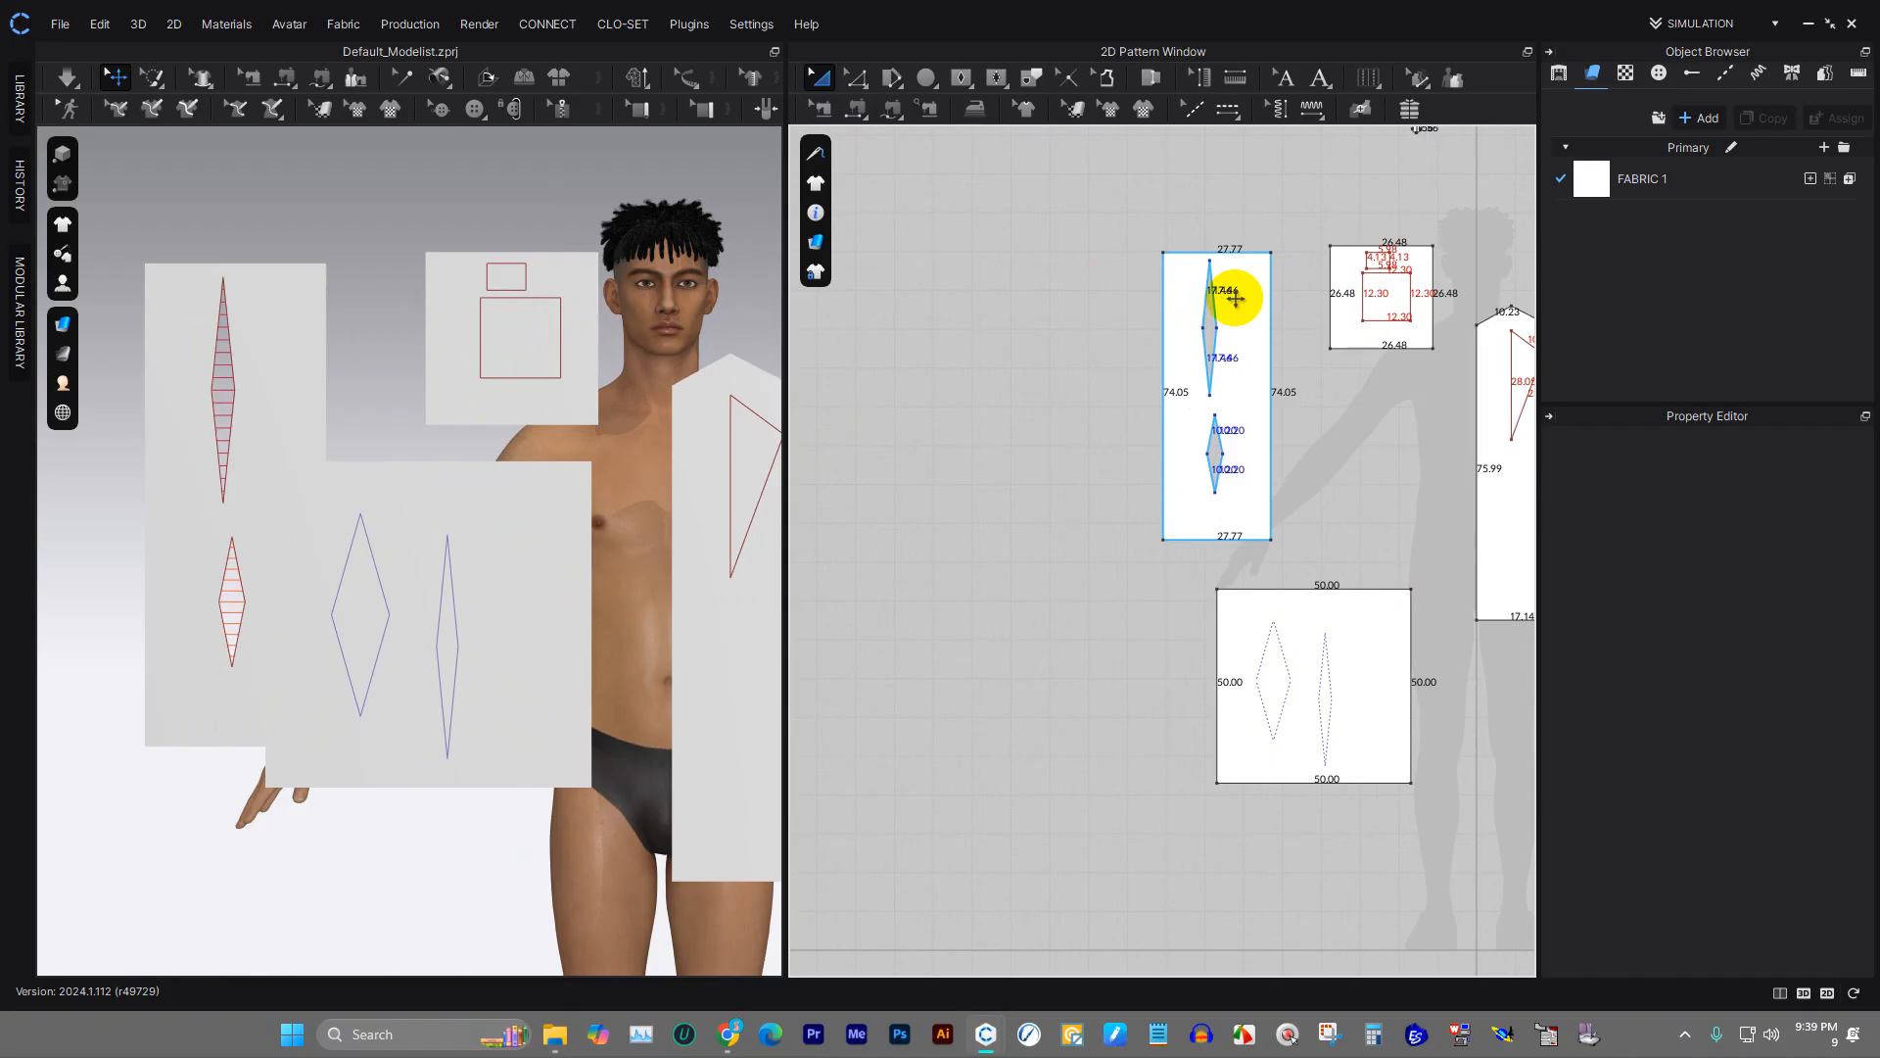
{"action": "scroll", "coordinate": [1195, 287], "scroll_direction": "up", "scroll_amount": 3}
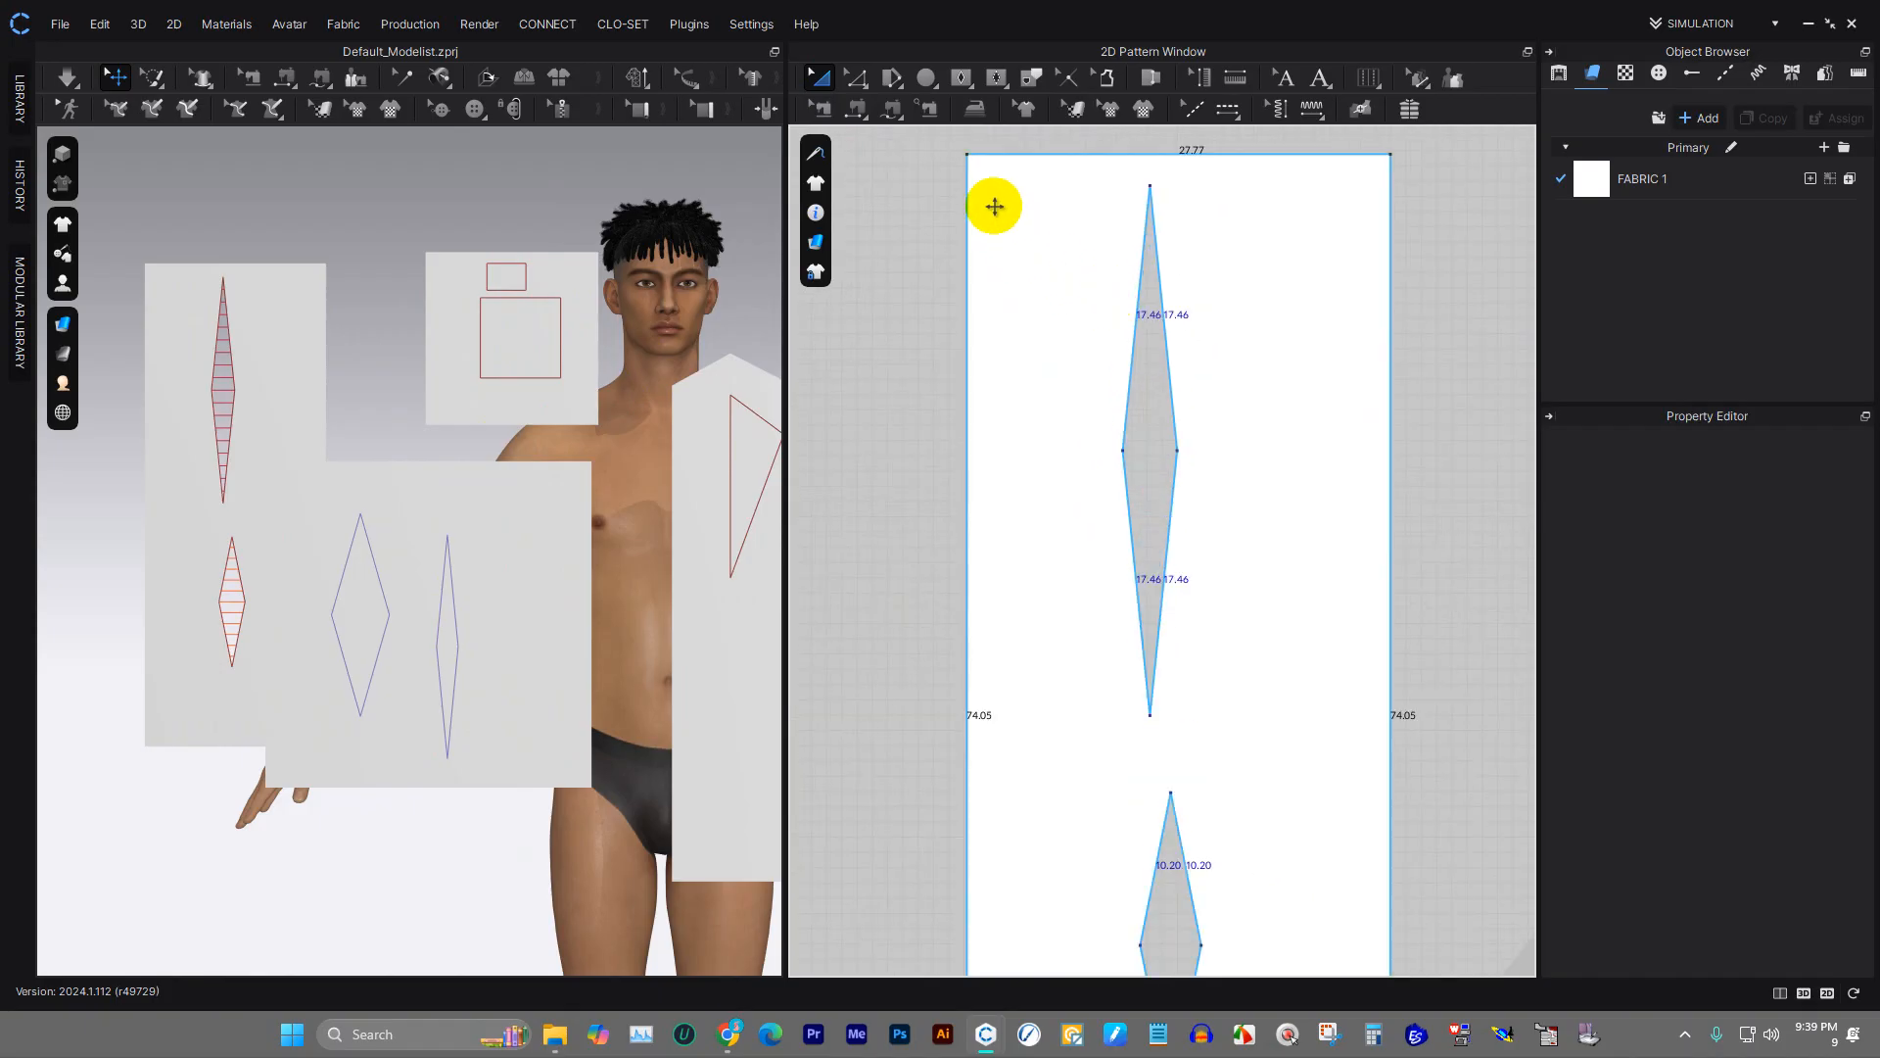
{"action": "left_click", "coordinate": [1225, 646]}
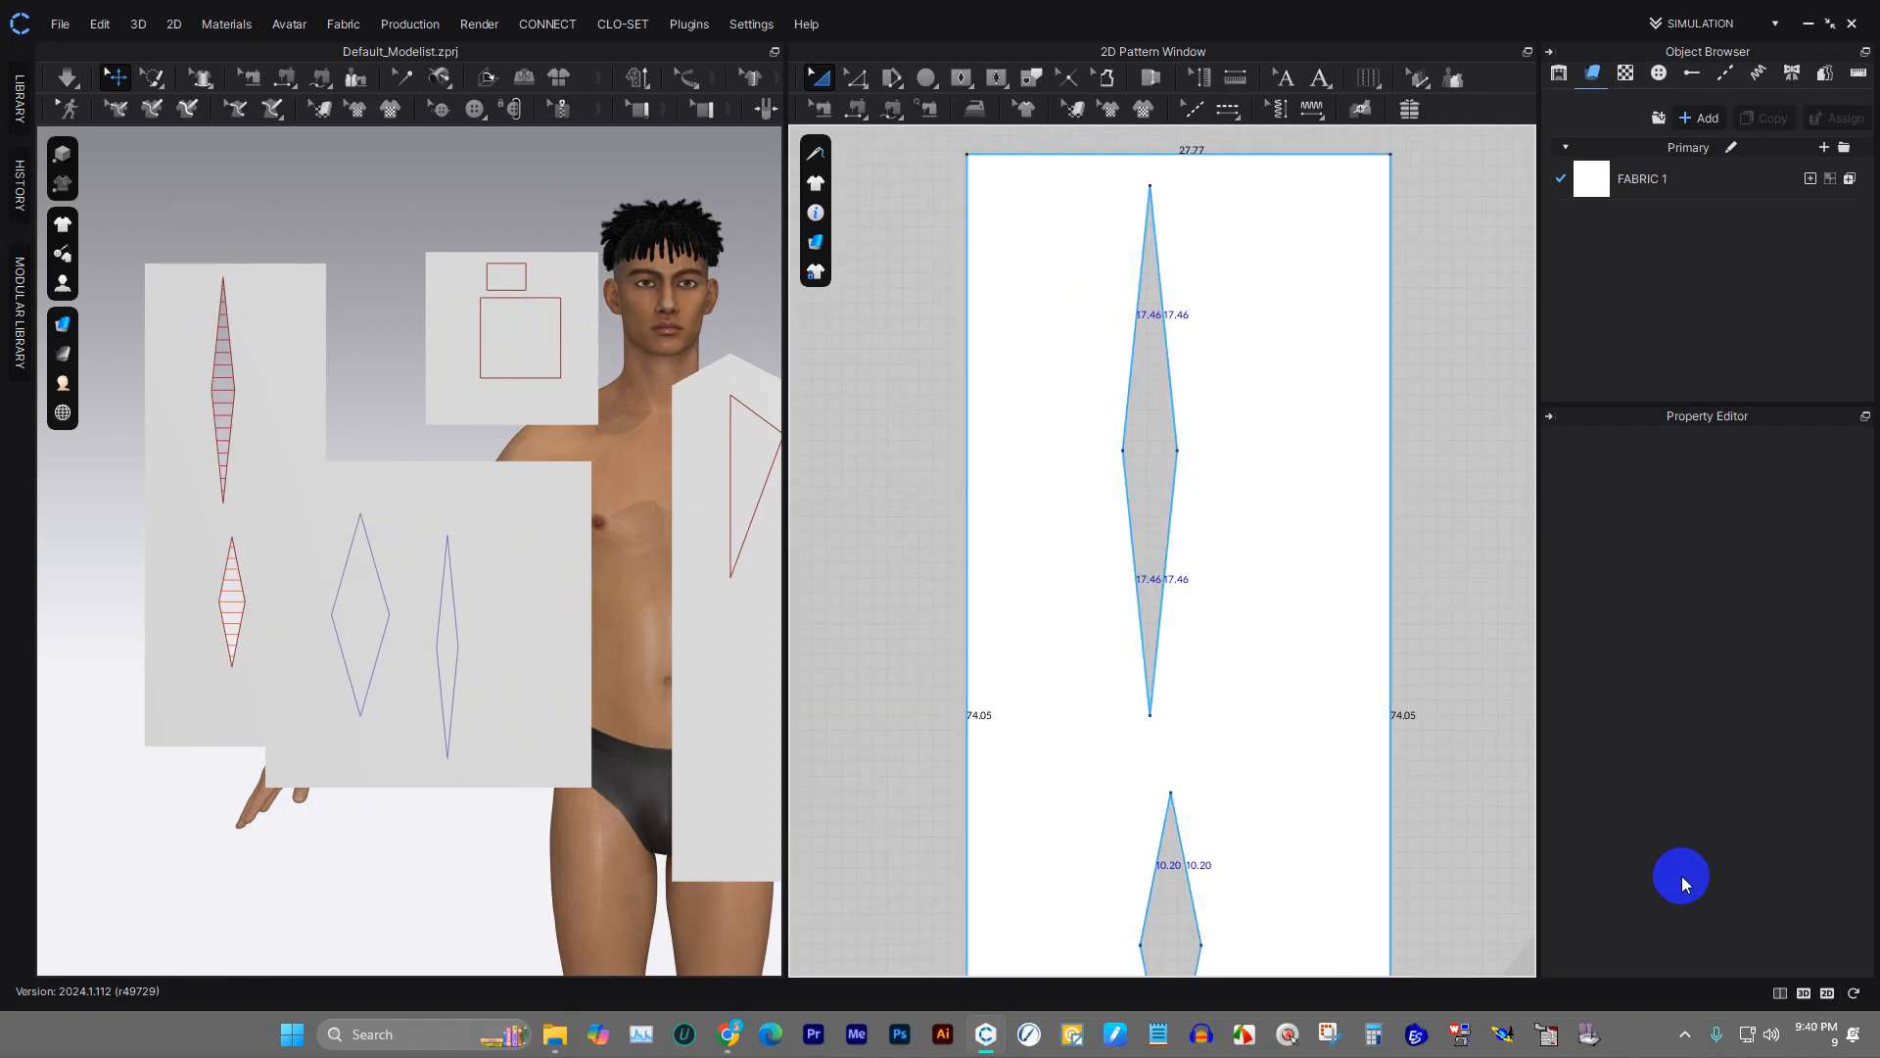
{"action": "left_click", "coordinate": [1828, 994]}
- Examine the two cut-out darts and the internal rectangles of the 26.48 cm square pattern with their side lengths
{"action": "scroll", "coordinate": [862, 568], "scroll_direction": "down", "scroll_amount": 3}
{"action": "scroll", "coordinate": [881, 519], "scroll_direction": "up", "scroll_amount": 3}
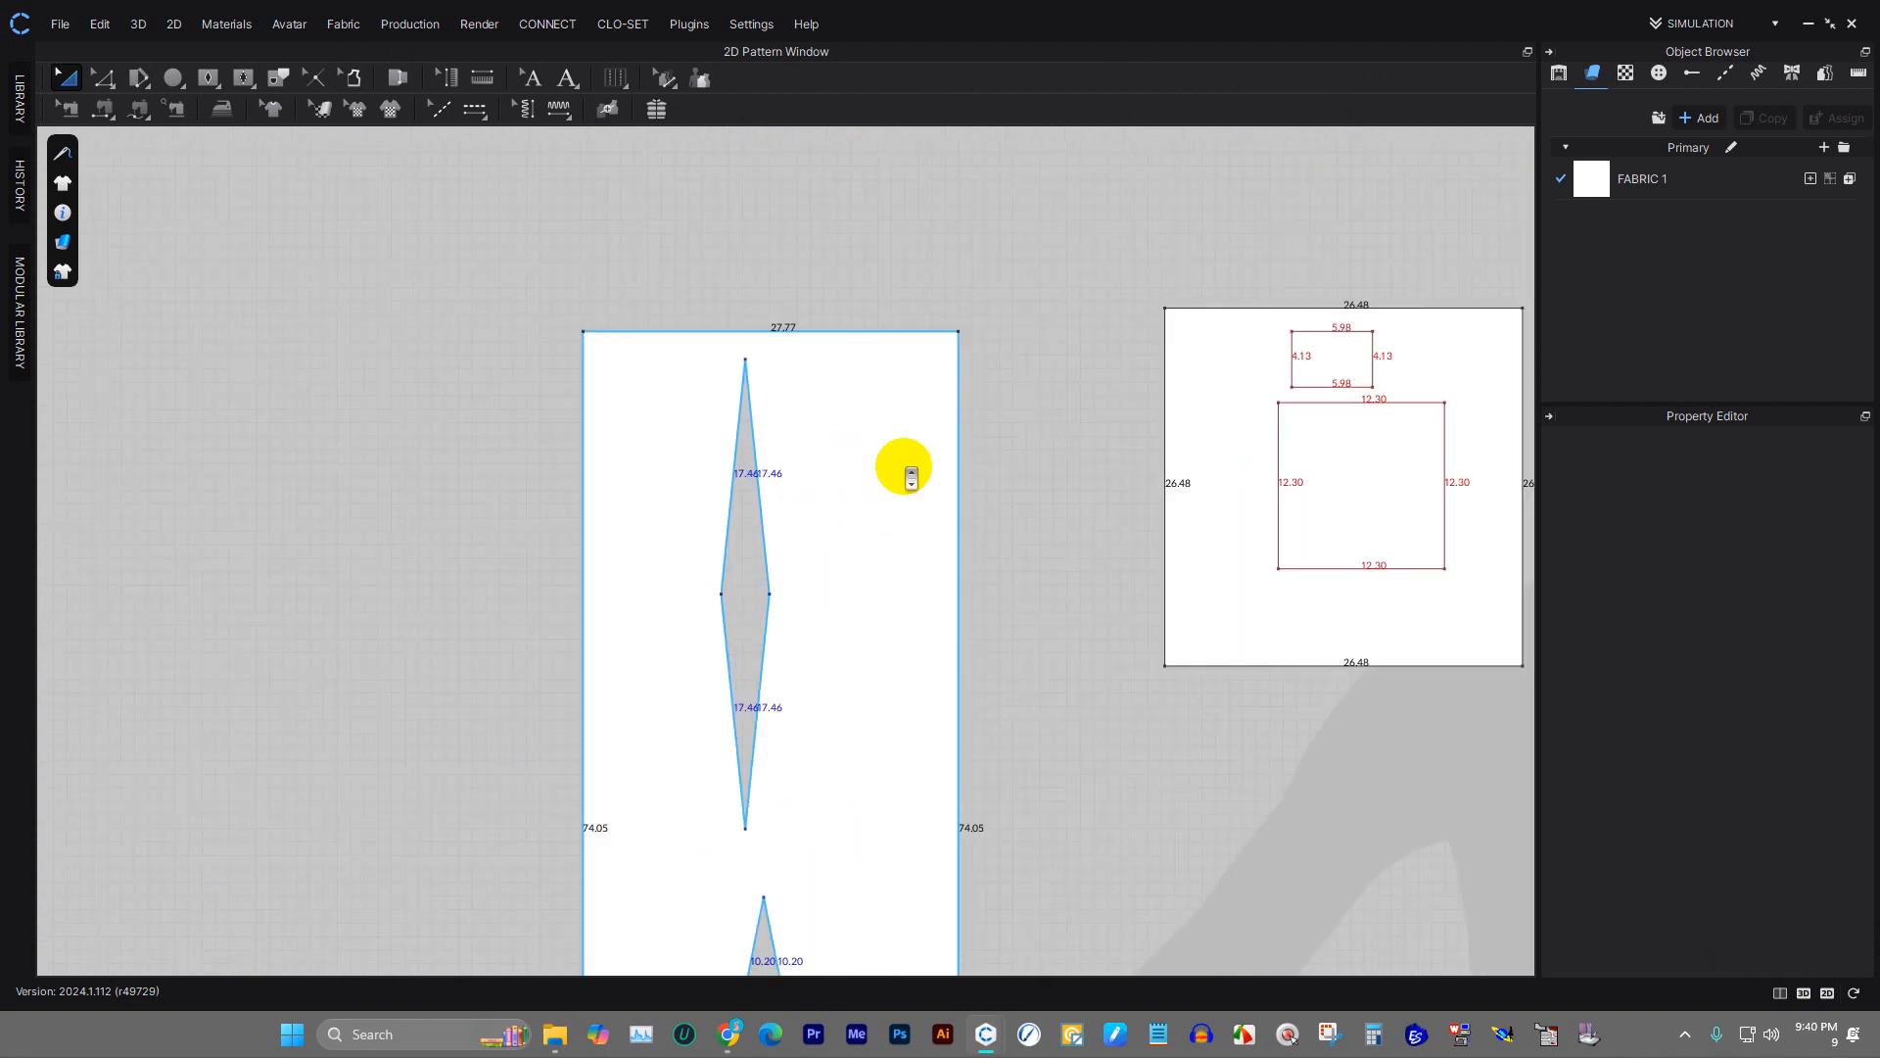
{"action": "left_click", "coordinate": [980, 480]}
{"action": "middle_click_drag", "start_coordinate": [1074, 490], "coordinate": [1084, 278]}
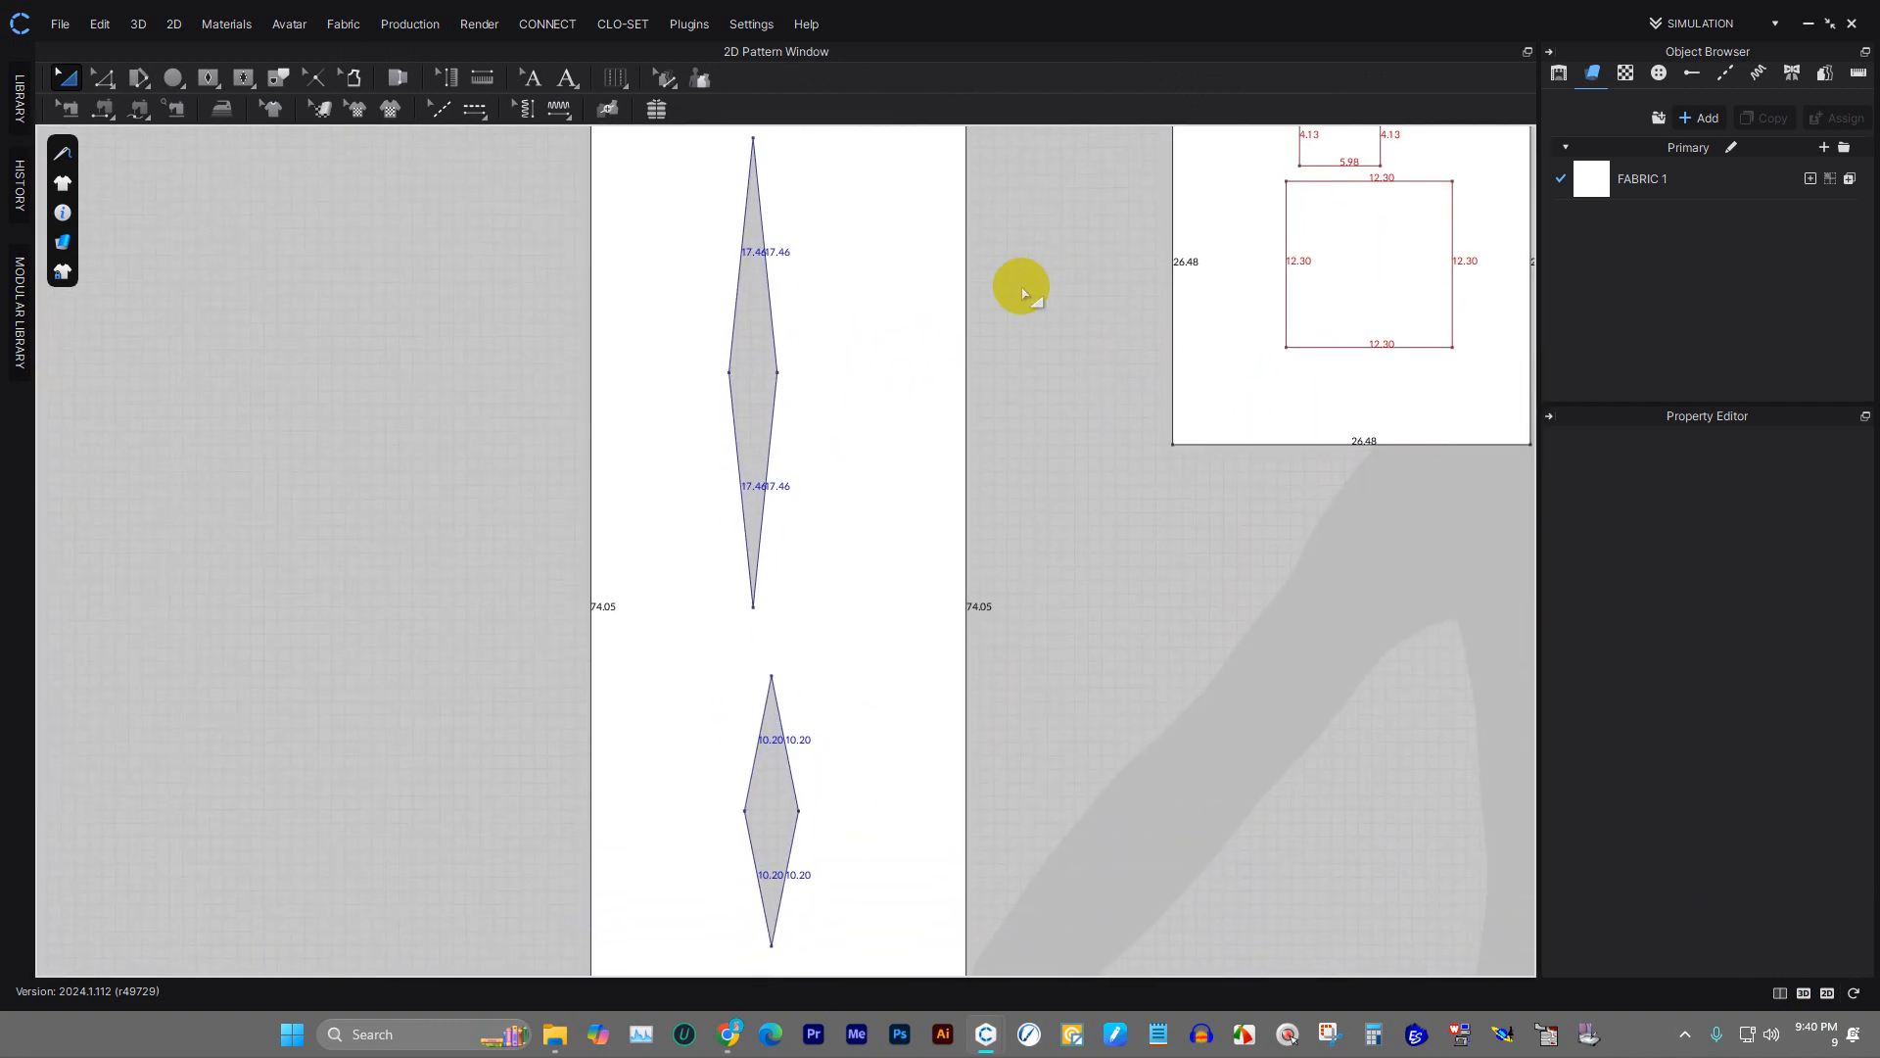
{"action": "scroll", "coordinate": [1021, 292], "scroll_direction": "down", "scroll_amount": 3}
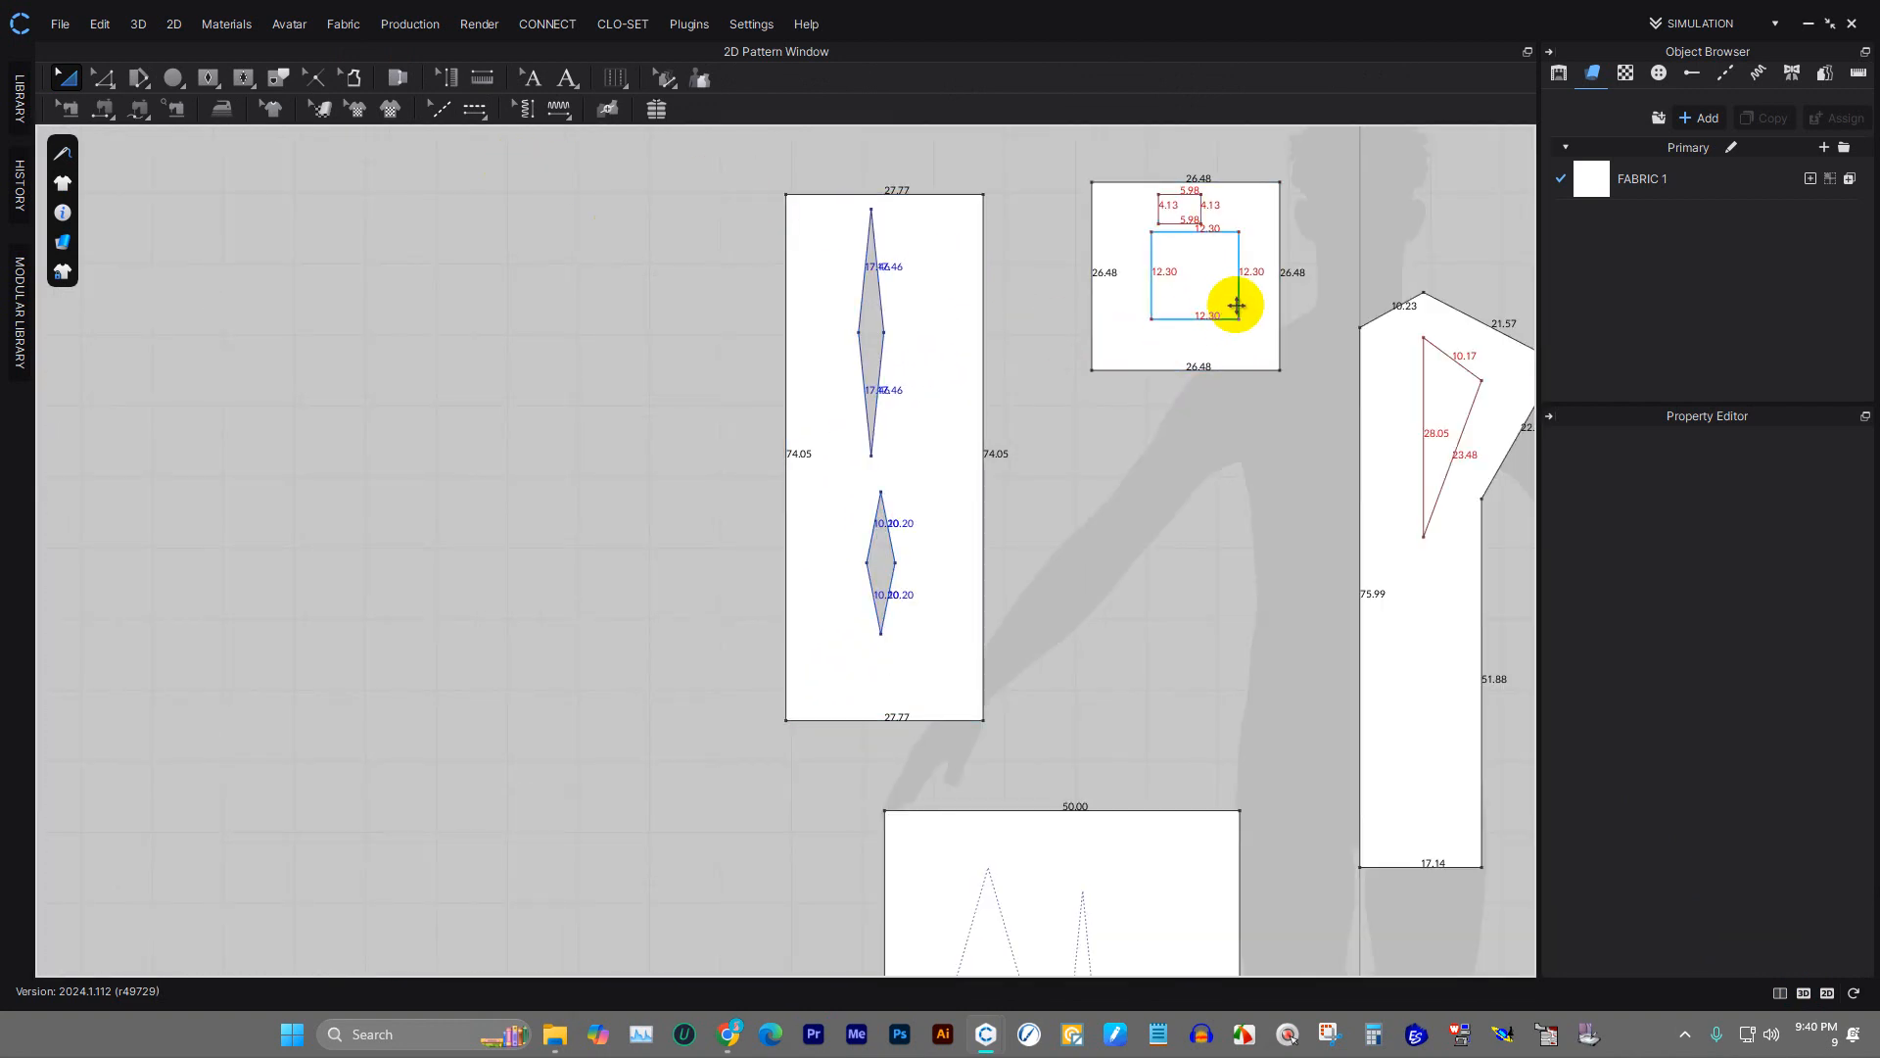
{"action": "scroll", "coordinate": [1312, 245], "scroll_direction": "down", "scroll_amount": 1}
{"action": "scroll", "coordinate": [1335, 218], "scroll_direction": "up", "scroll_amount": 5}
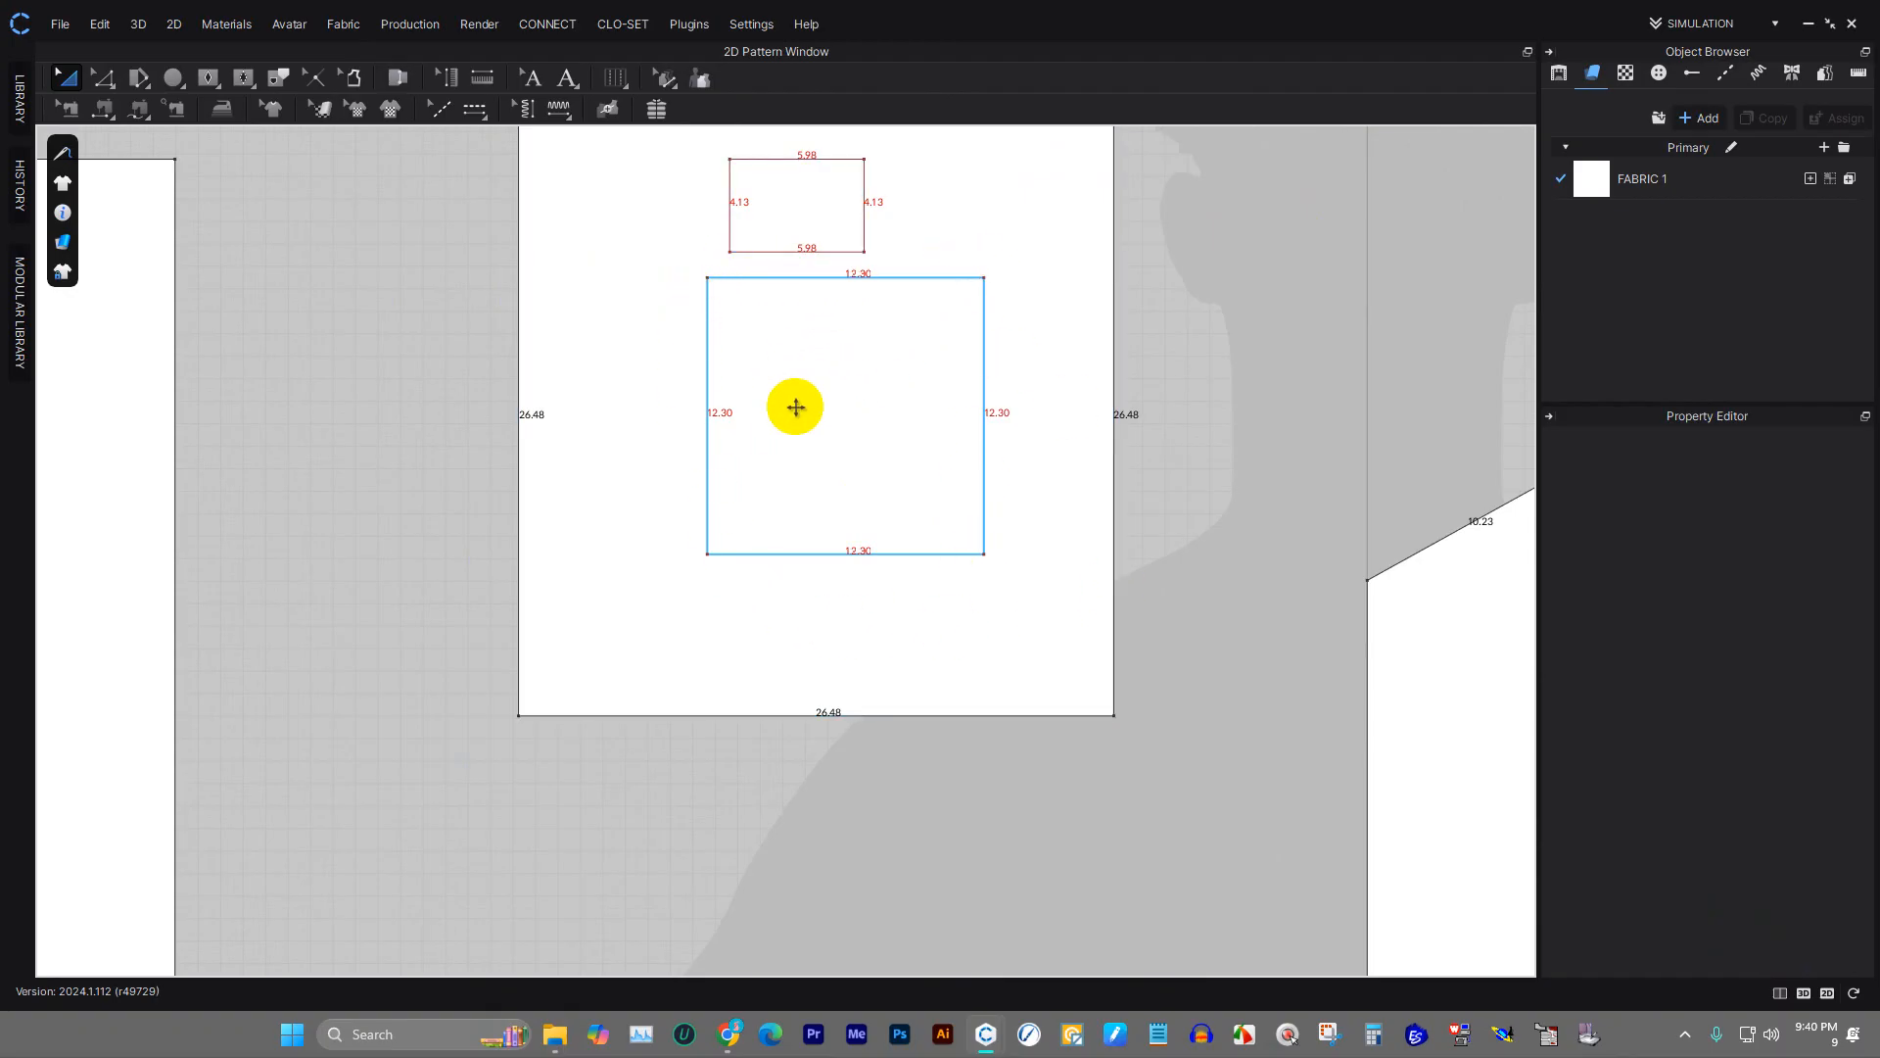
{"action": "scroll", "coordinate": [543, 534], "scroll_direction": "down", "scroll_amount": 3}
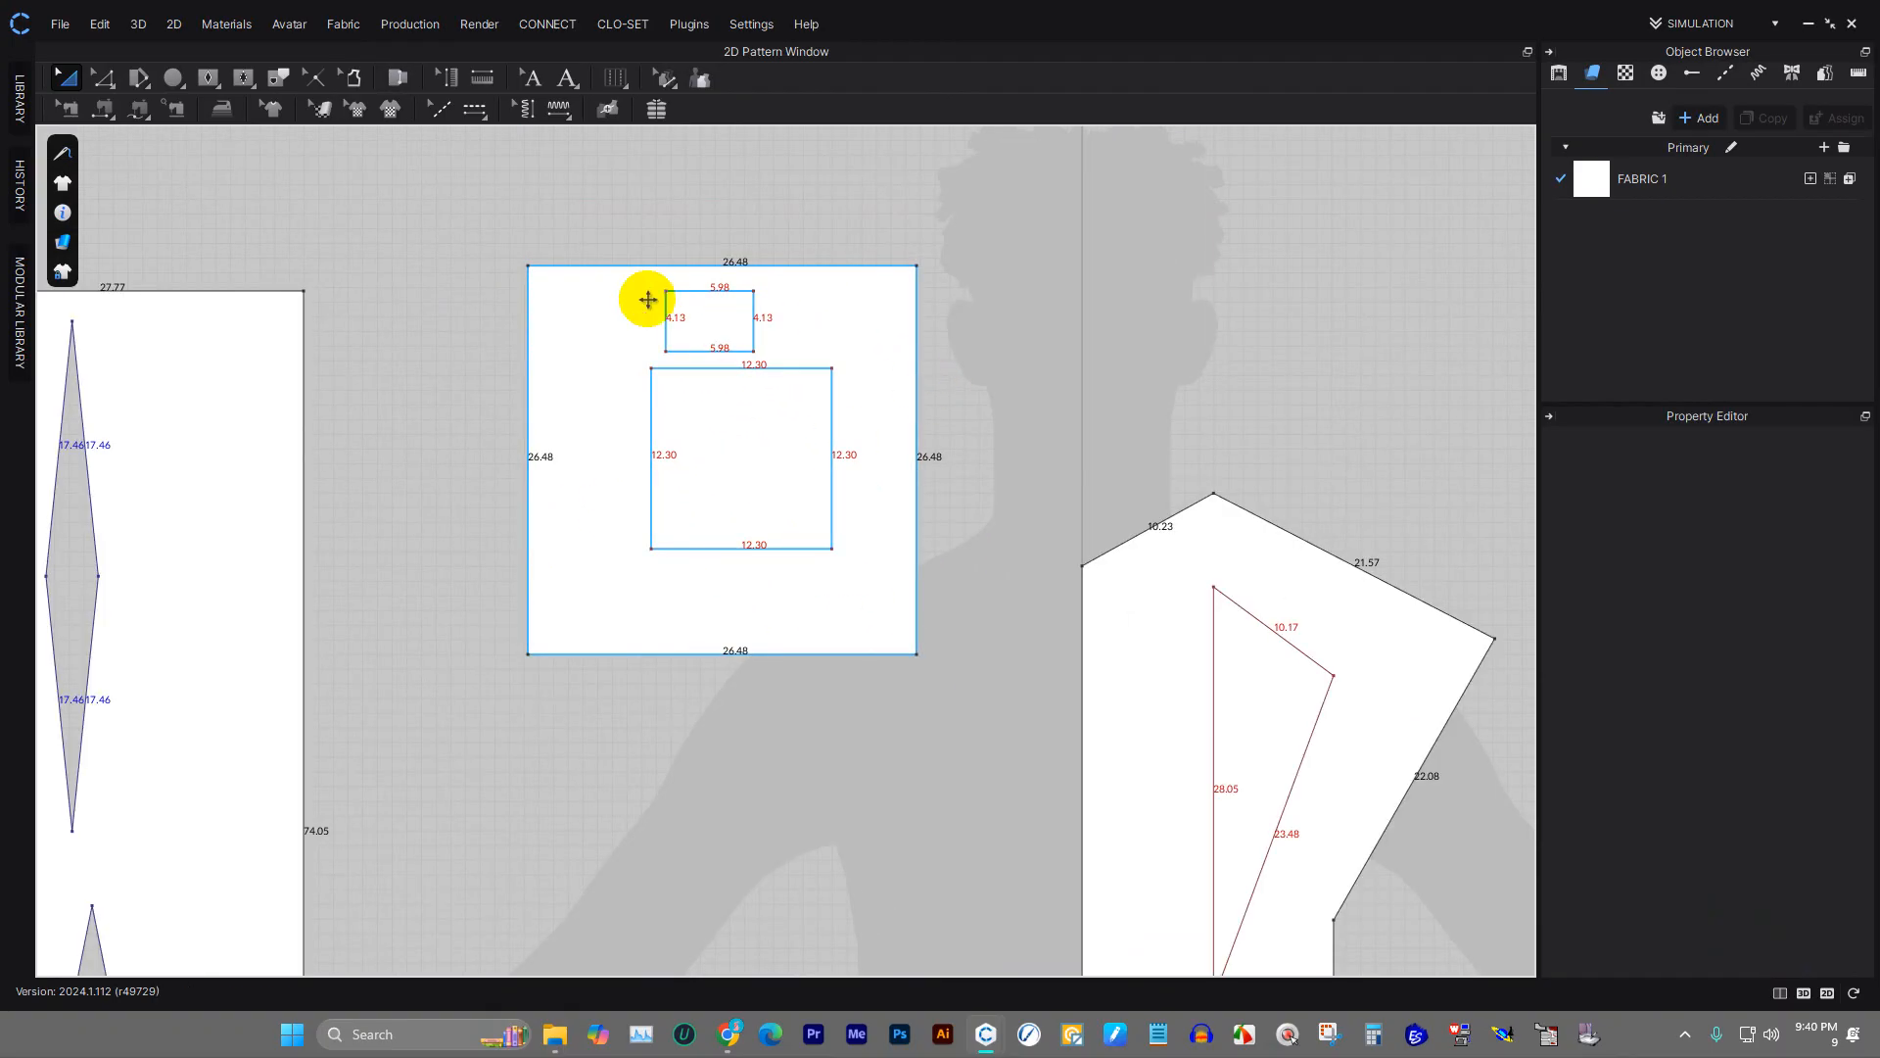
{"action": "left_click", "coordinate": [436, 216]}
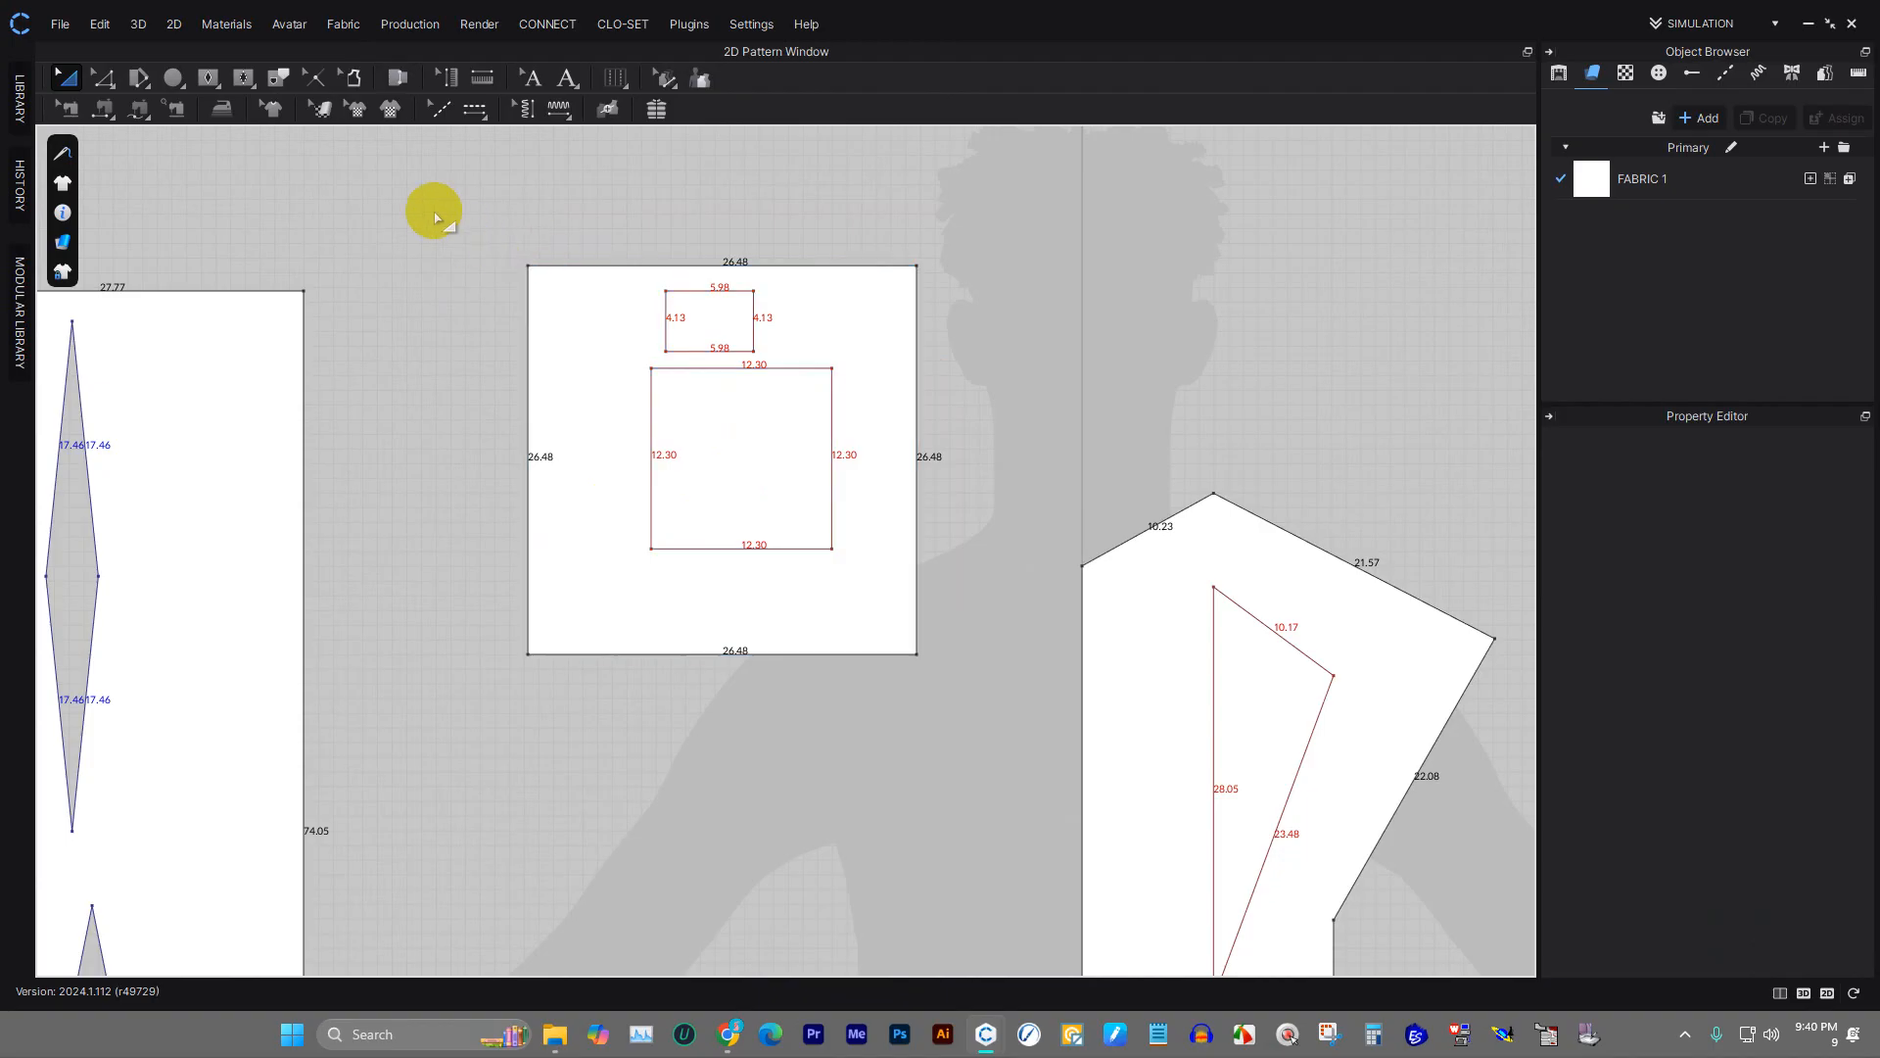
- Try to Trace as a Pattern three sides of the larger internal square, placing the copy outside the existing patterns
{"action": "left_click", "coordinate": [275, 81]}
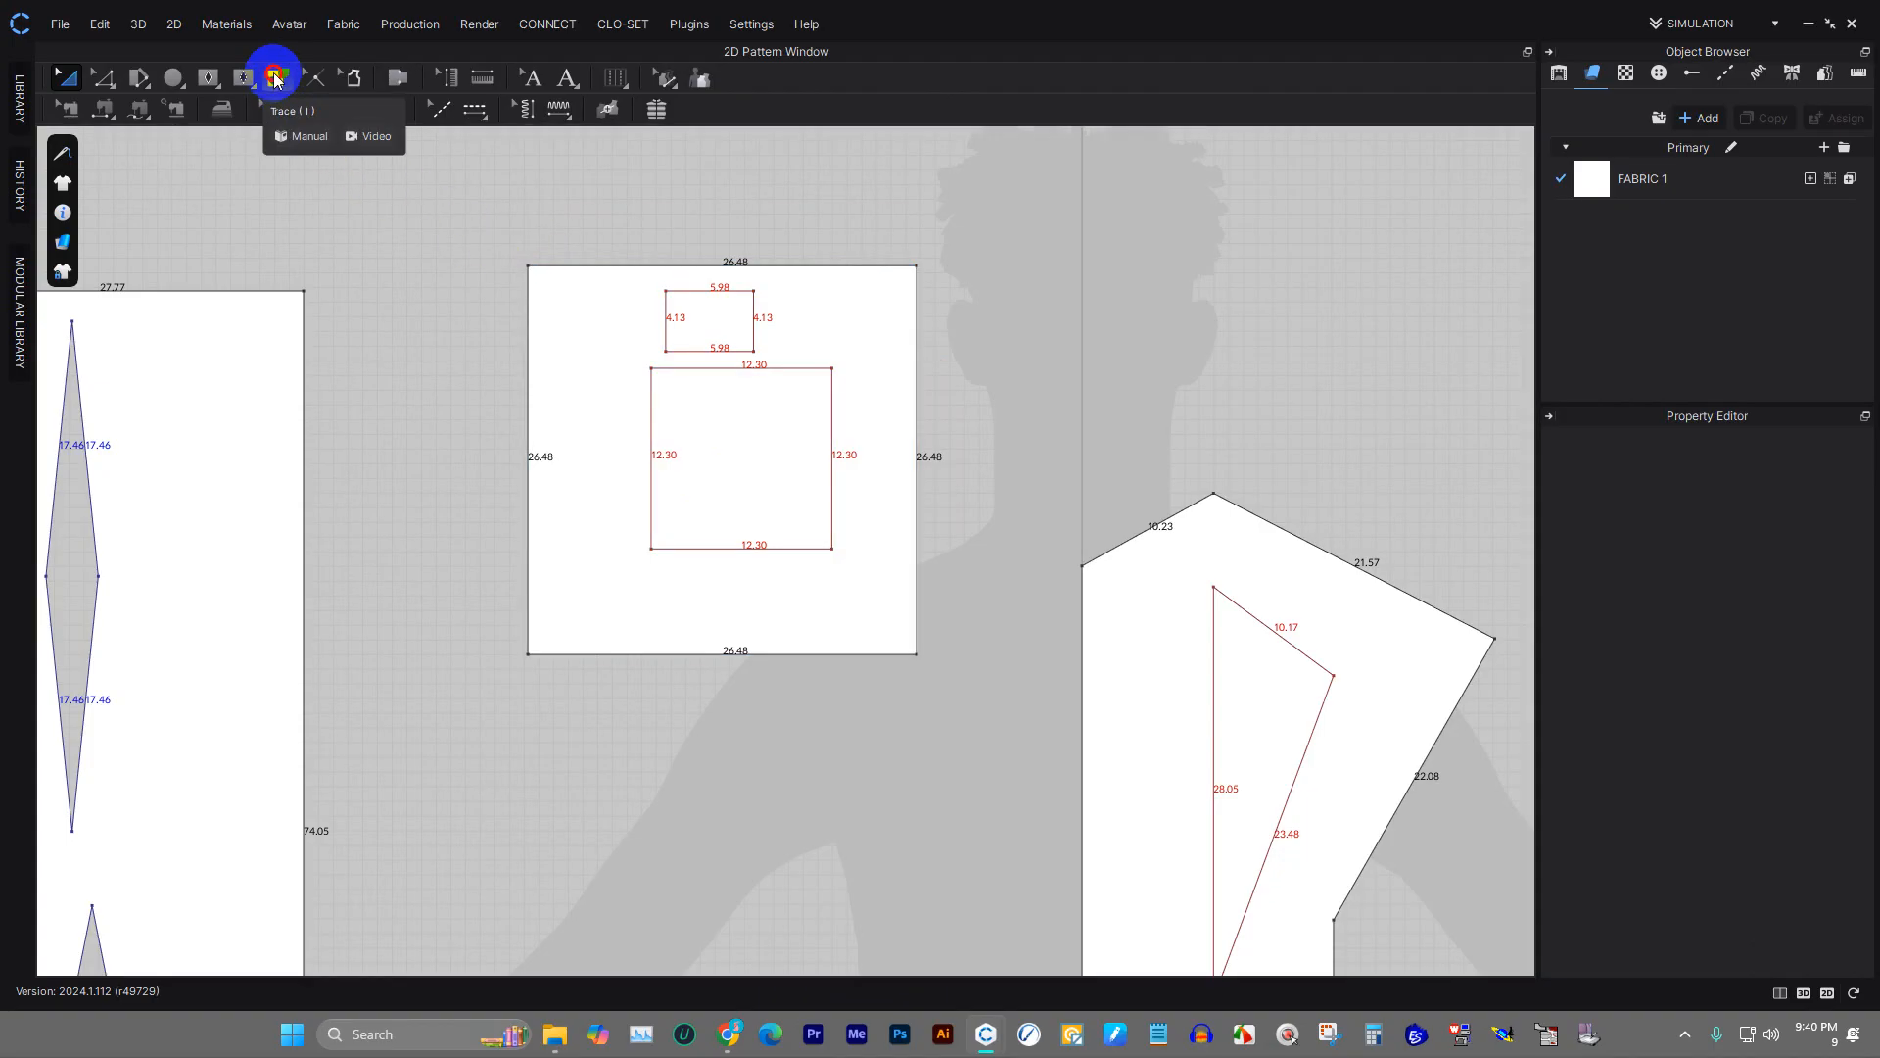
{"action": "scroll", "coordinate": [627, 436], "scroll_direction": "down", "scroll_amount": 2}
{"action": "left_click_drag", "start_coordinate": [575, 307], "coordinate": [809, 580]}
{"action": "left_click", "coordinate": [791, 379]}
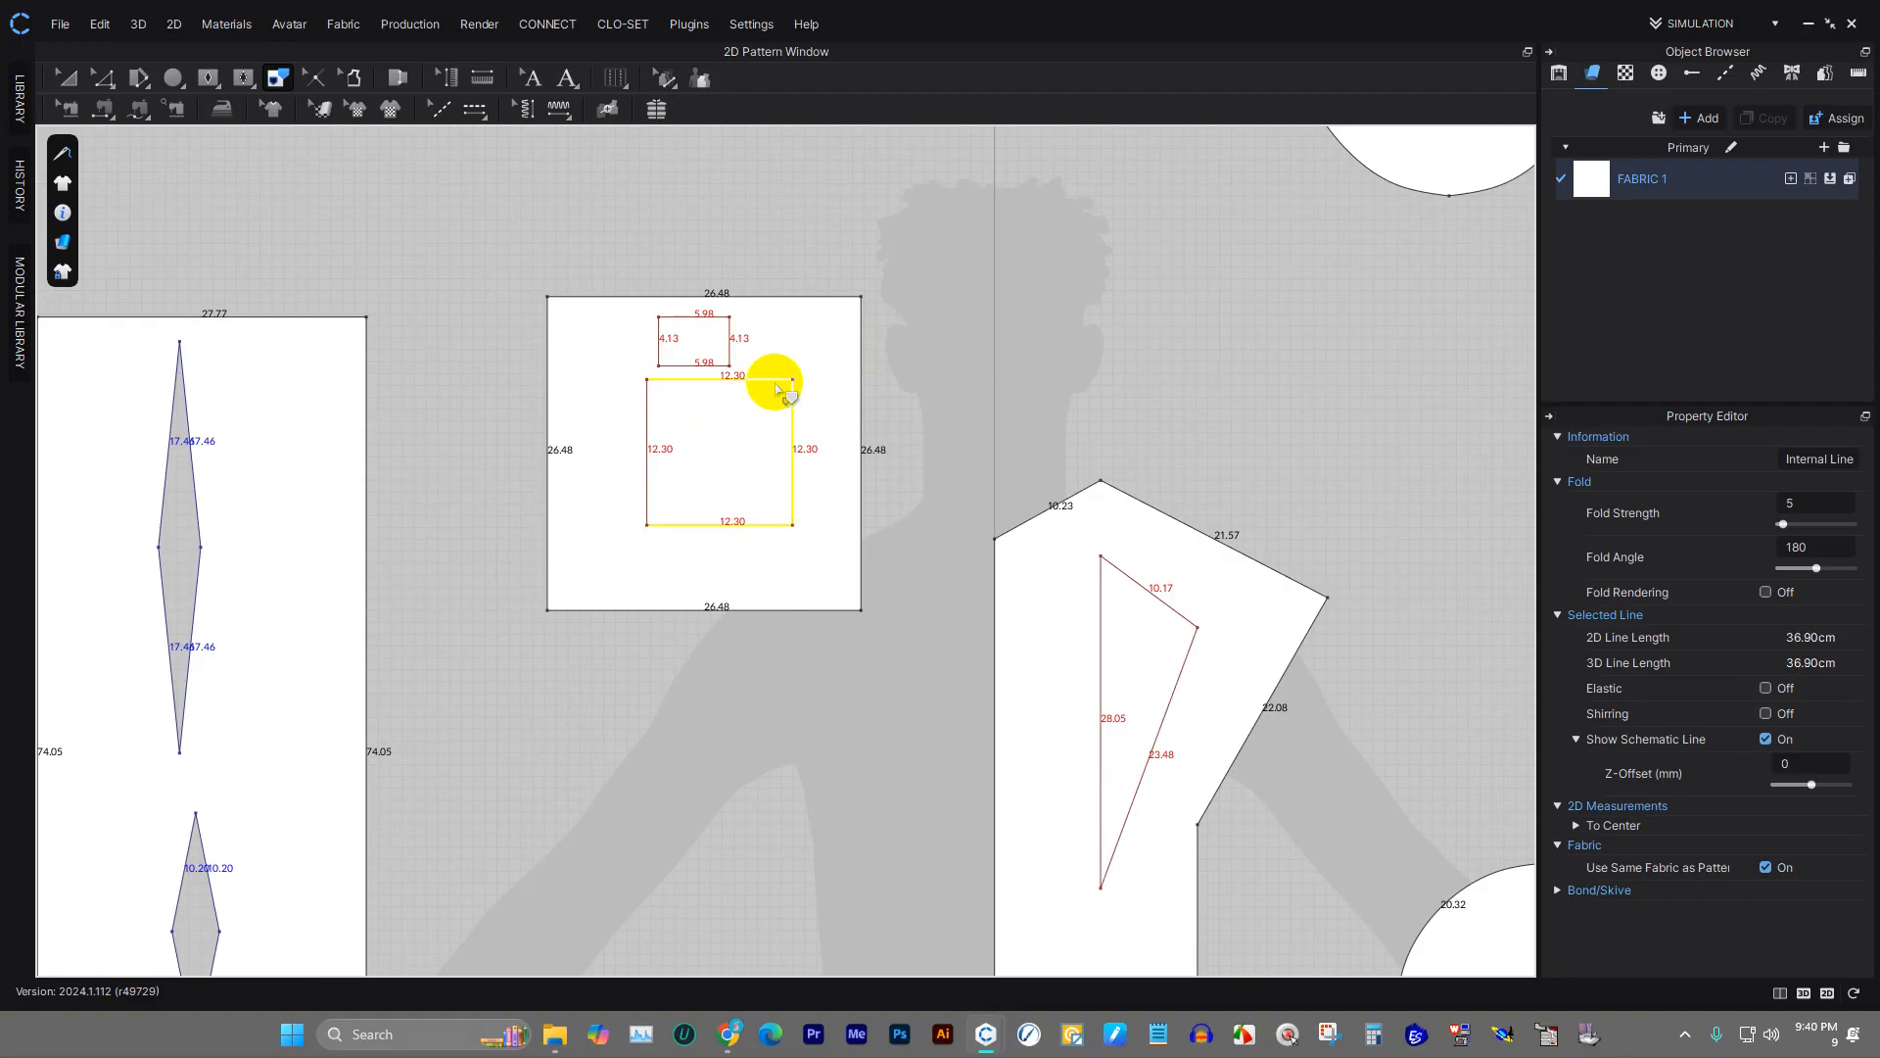
{"action": "scroll", "coordinate": [651, 432], "scroll_direction": "up", "scroll_amount": 3}
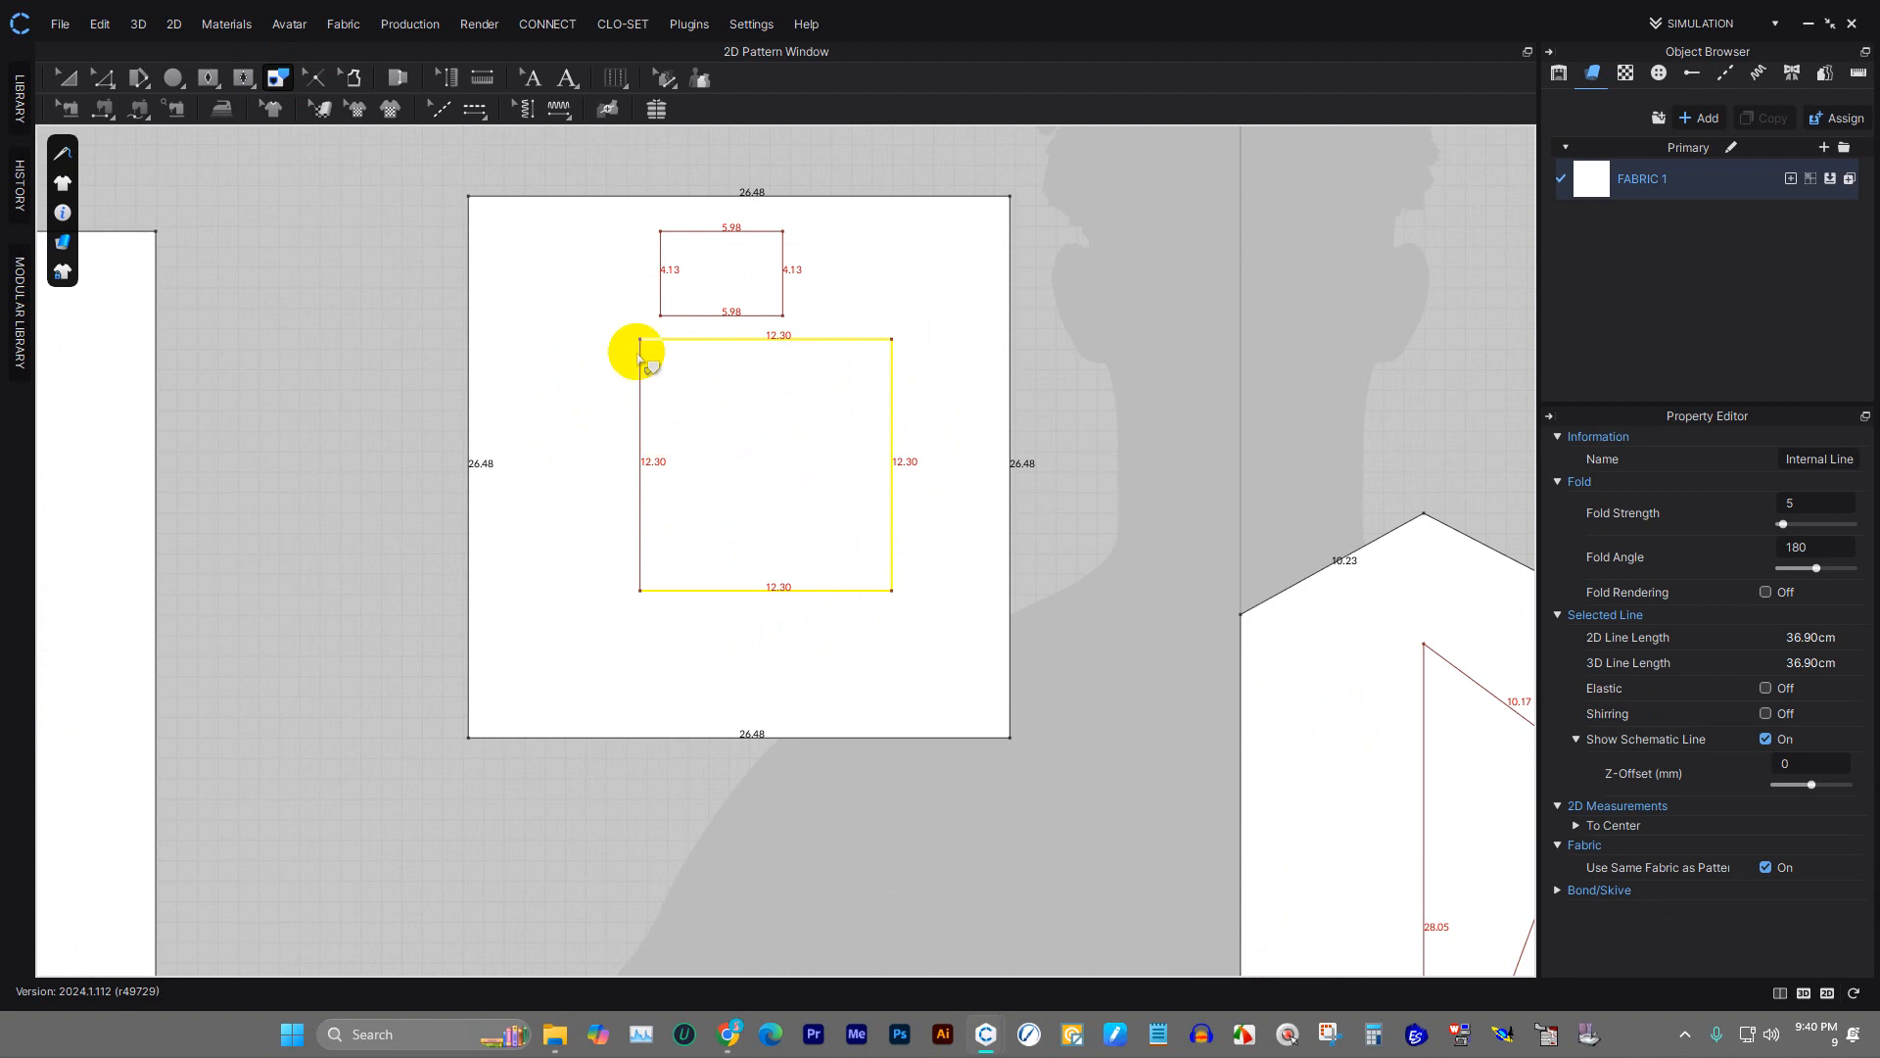
{"action": "right_click", "coordinate": [839, 338]}
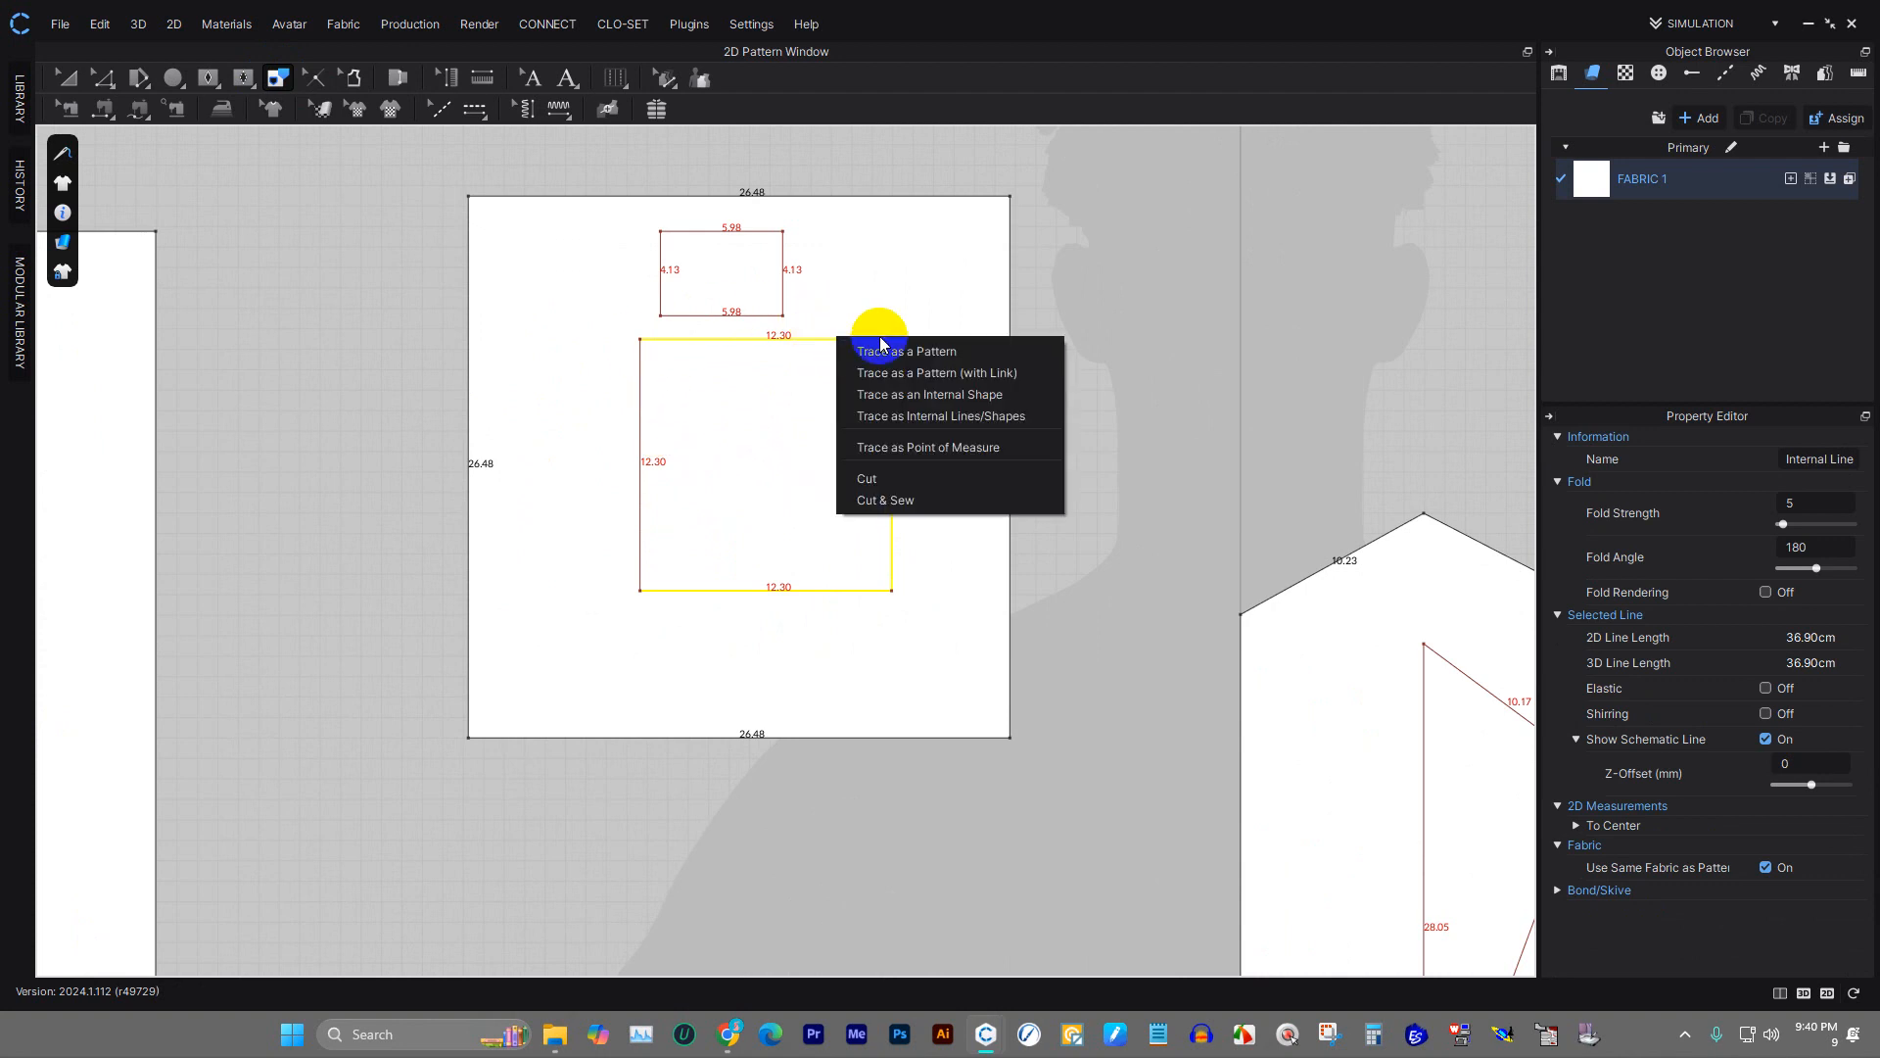
{"action": "left_click", "coordinate": [929, 358]}
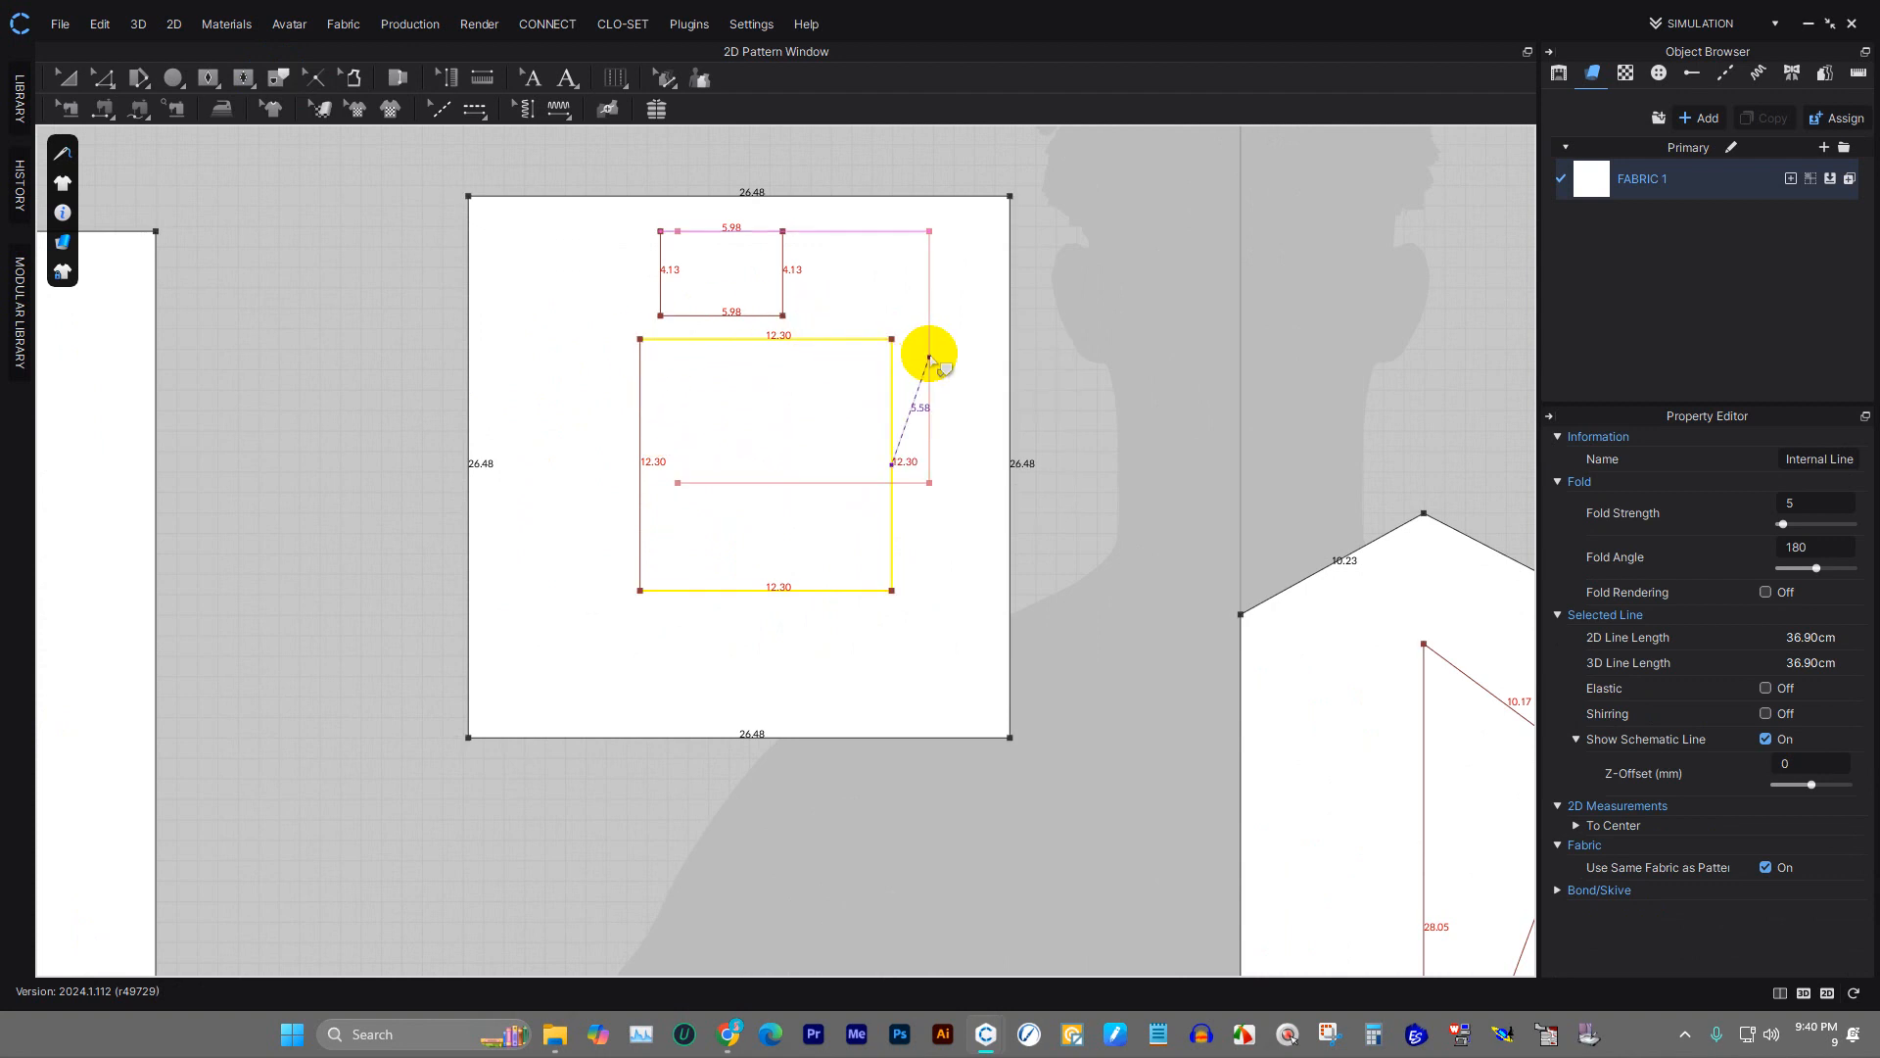
{"action": "left_click", "coordinate": [1343, 415]}
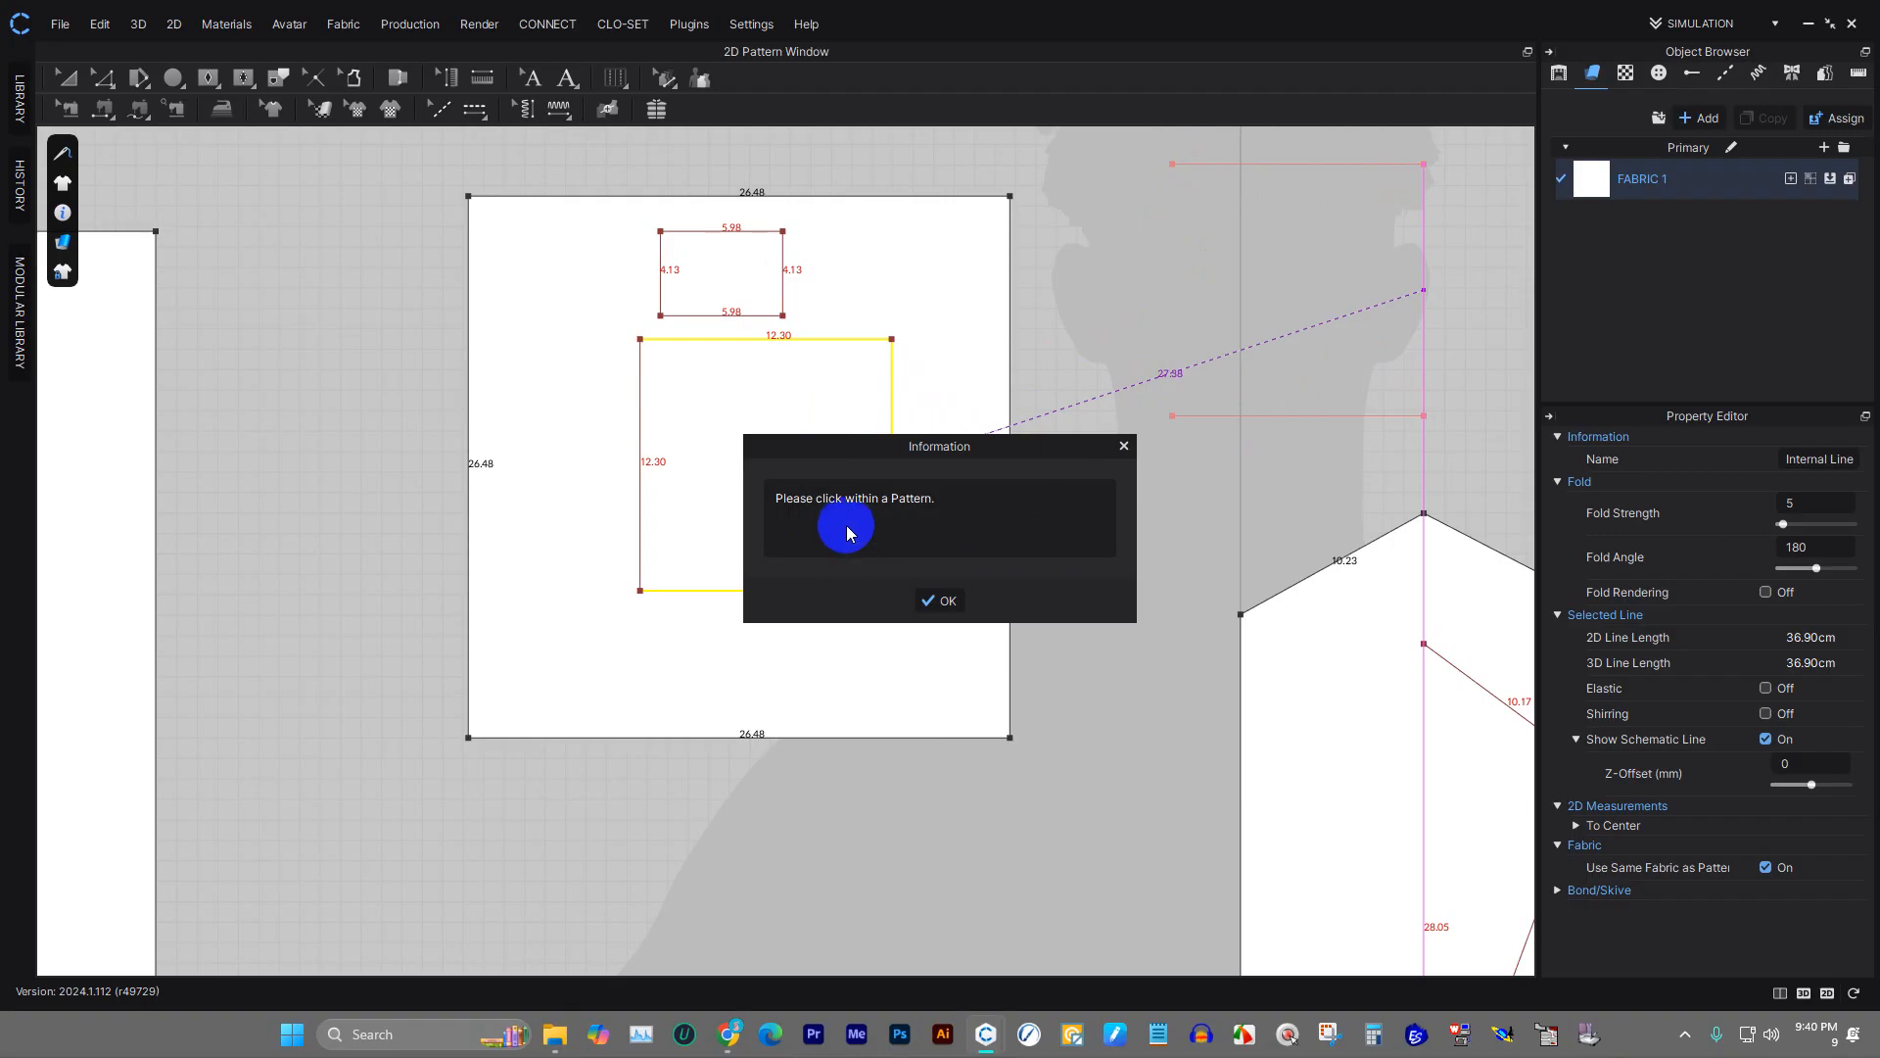
{"action": "left_click", "coordinate": [942, 600]}
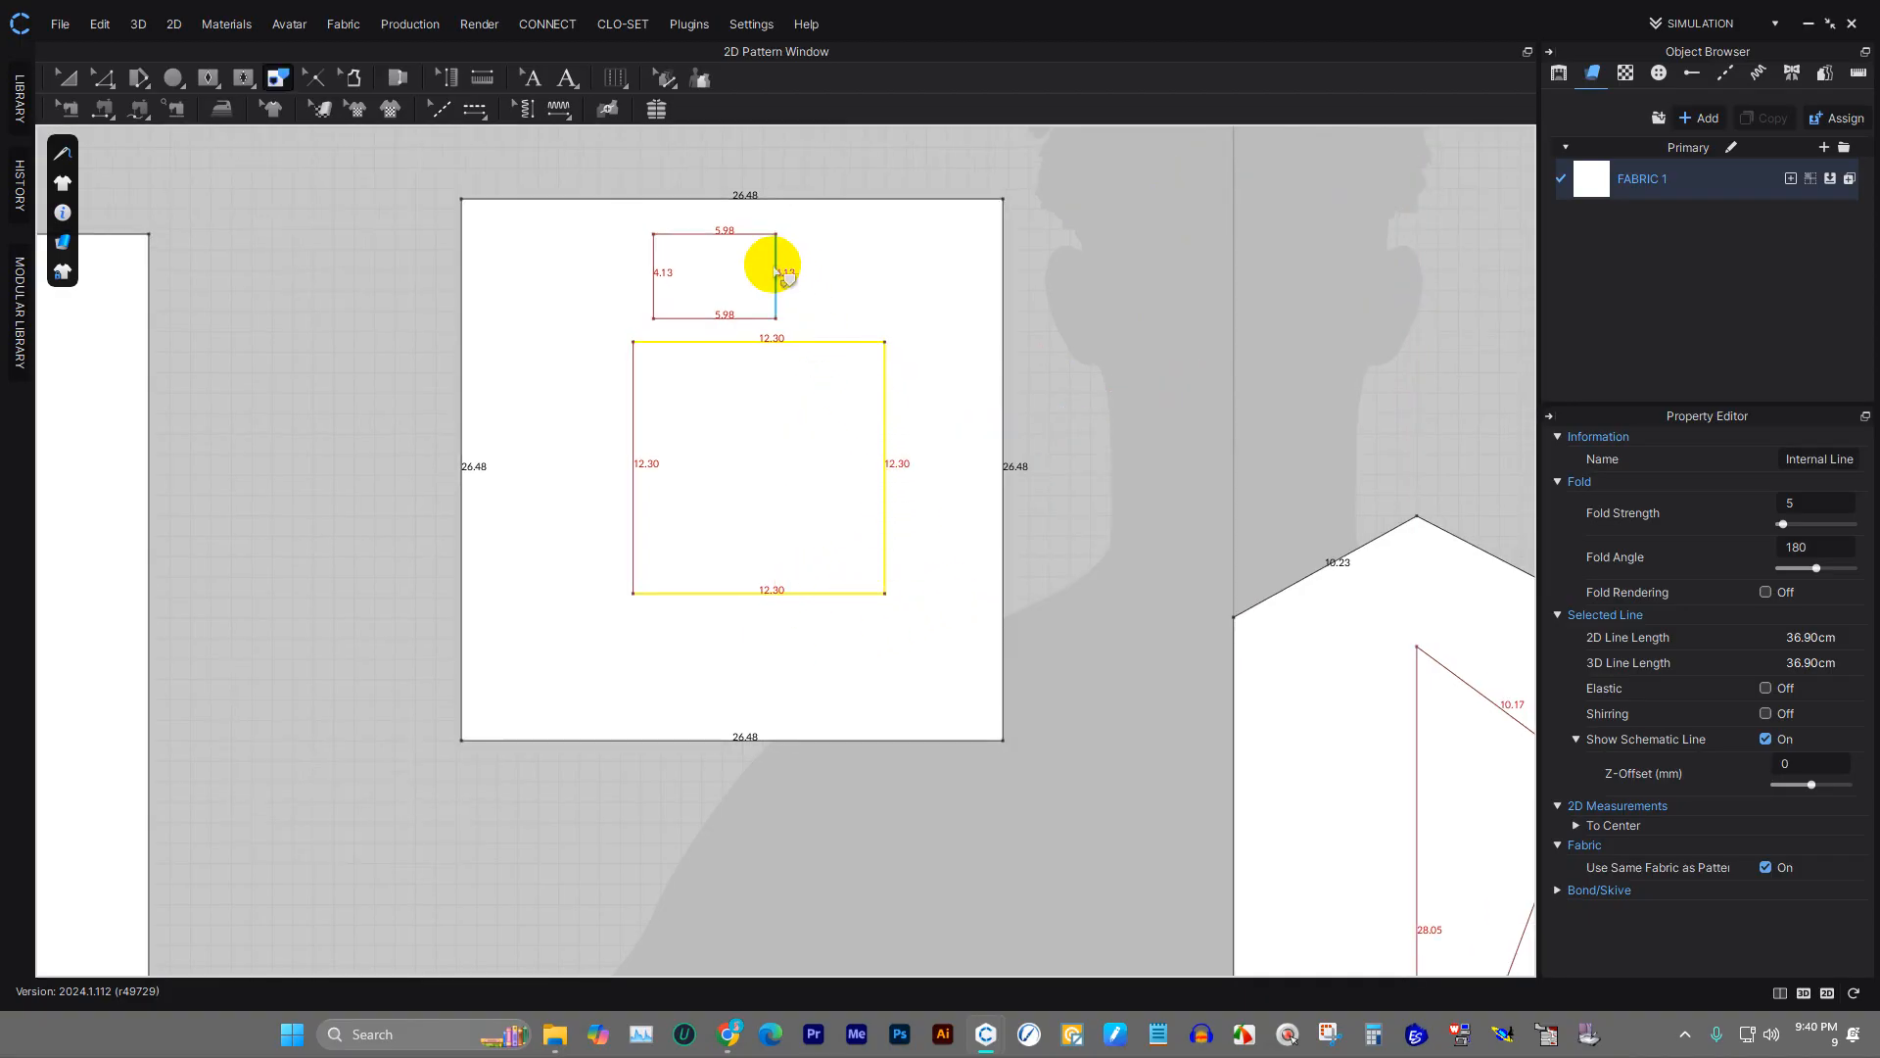
- Apply Trace as a Pattern to the small internal rectangle's top and right sides, placing the copied lines beside it within the same square pattern
{"action": "right_click", "coordinate": [755, 240]}
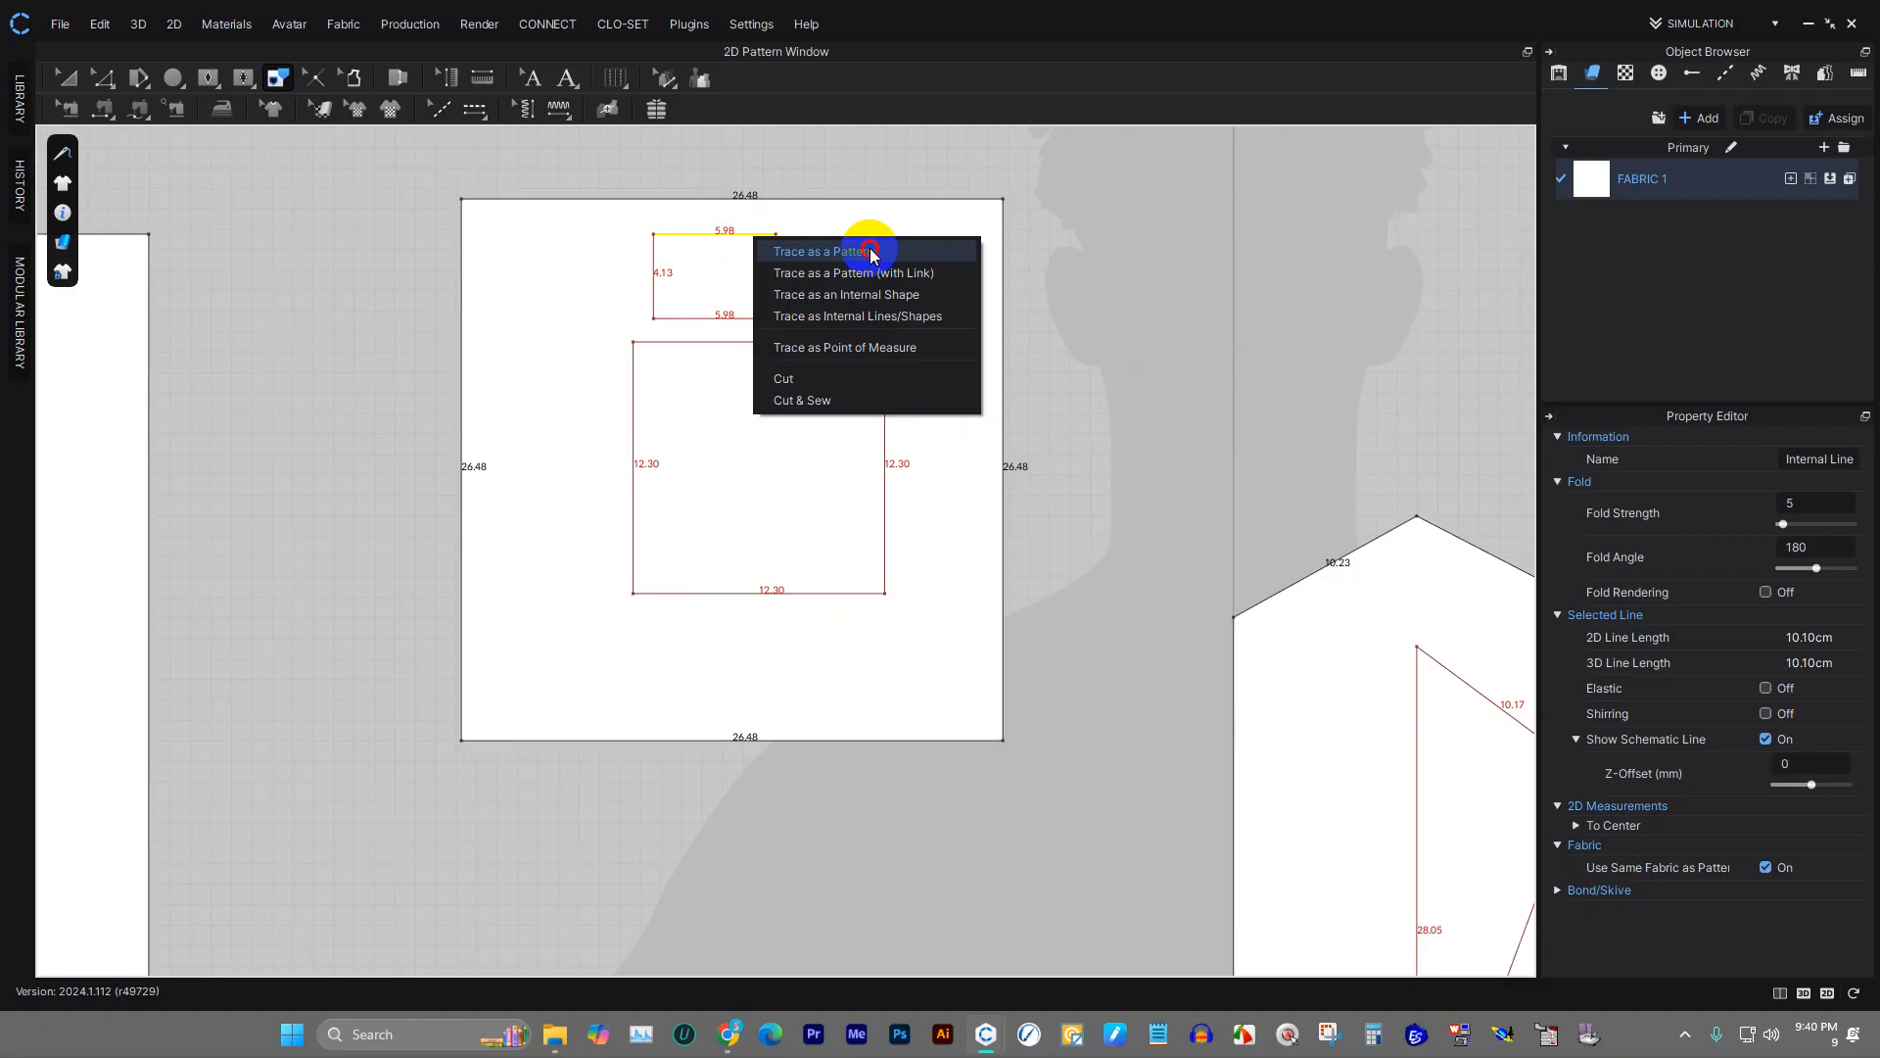
{"action": "left_click", "coordinate": [870, 250]}
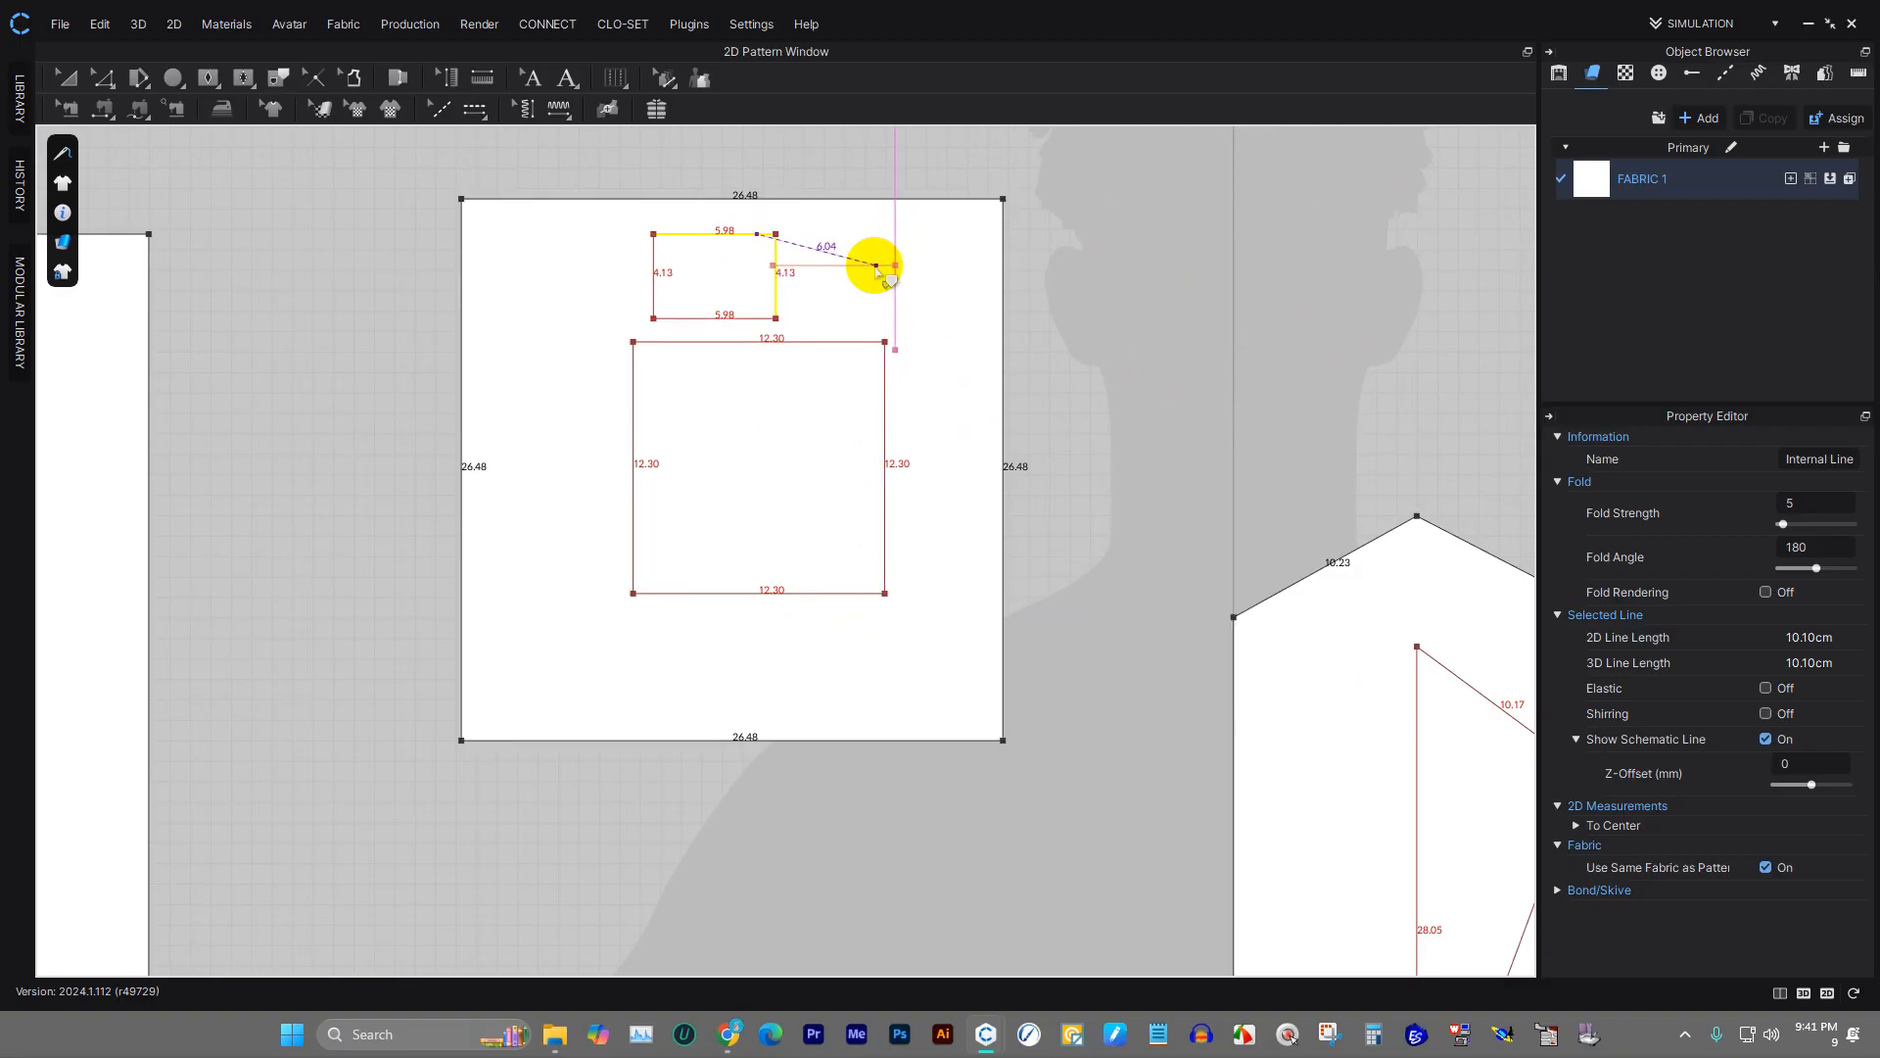
{"action": "left_click", "coordinate": [868, 262]}
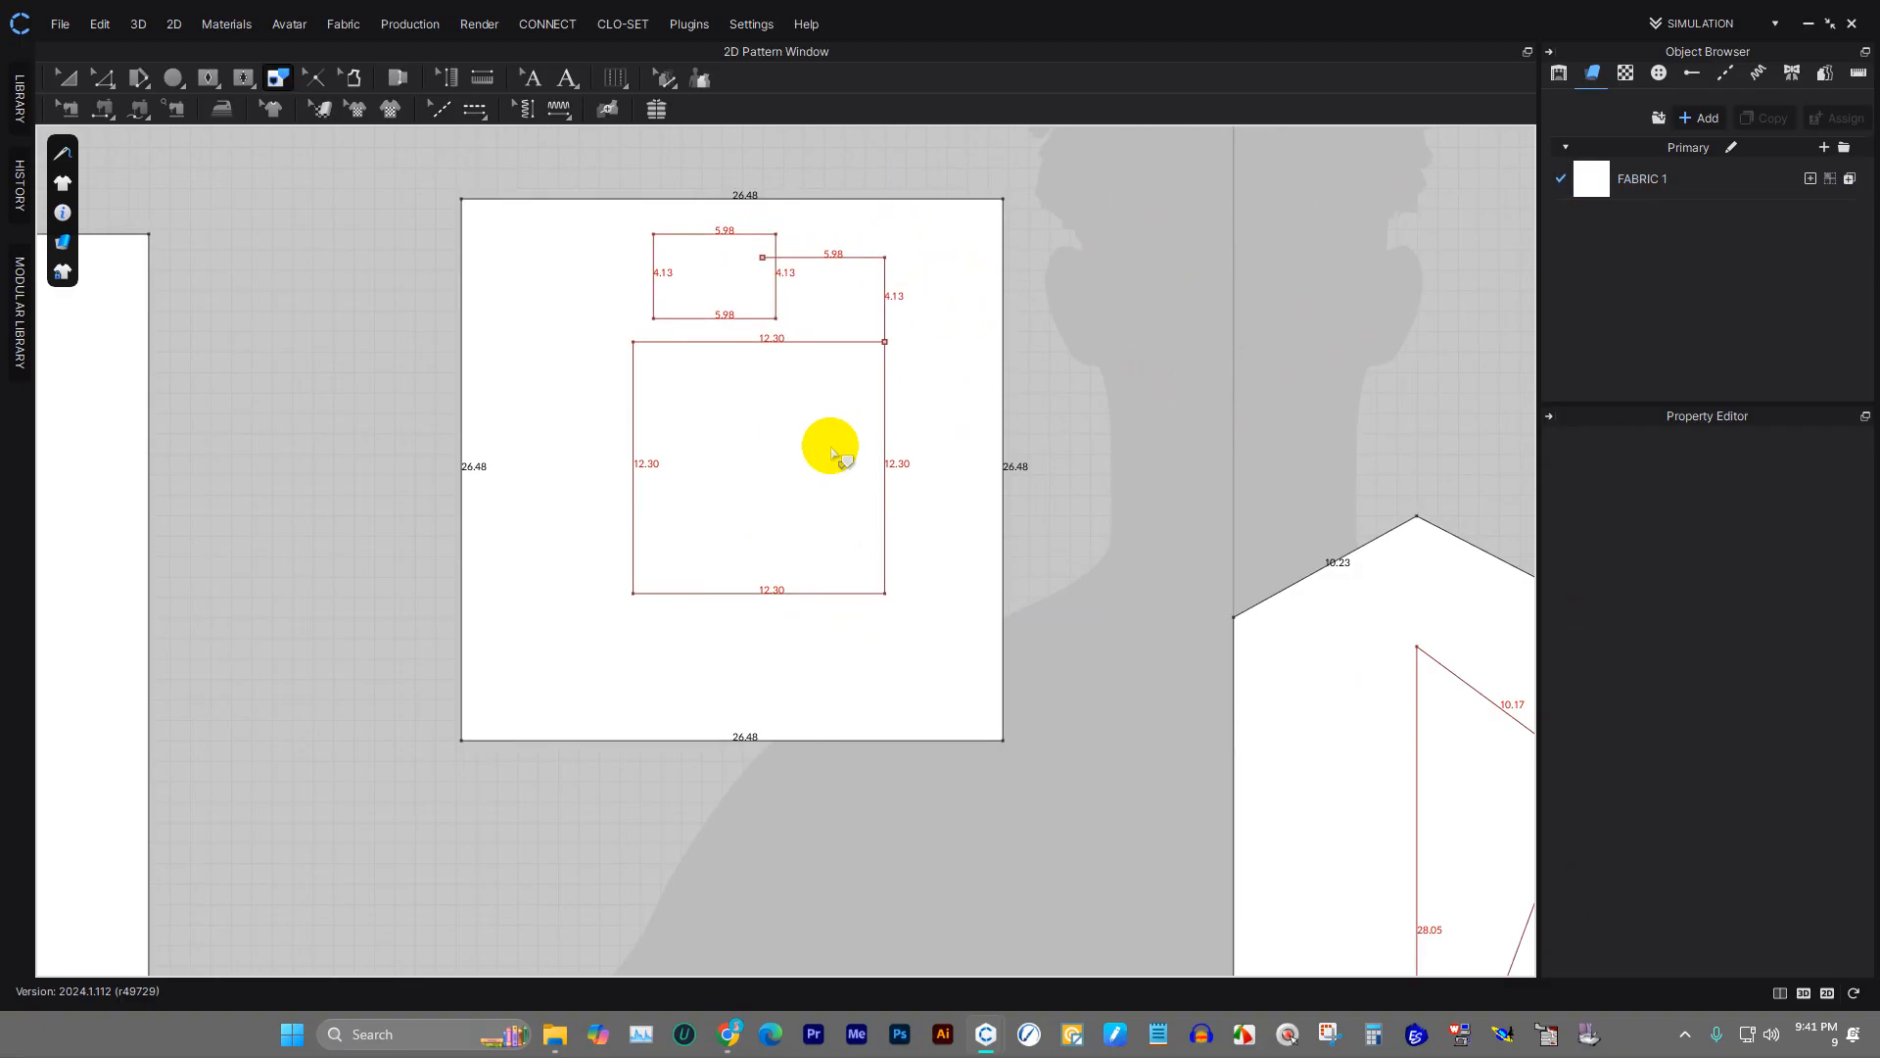
{"action": "scroll", "coordinate": [886, 241], "scroll_direction": "up", "scroll_amount": 3}
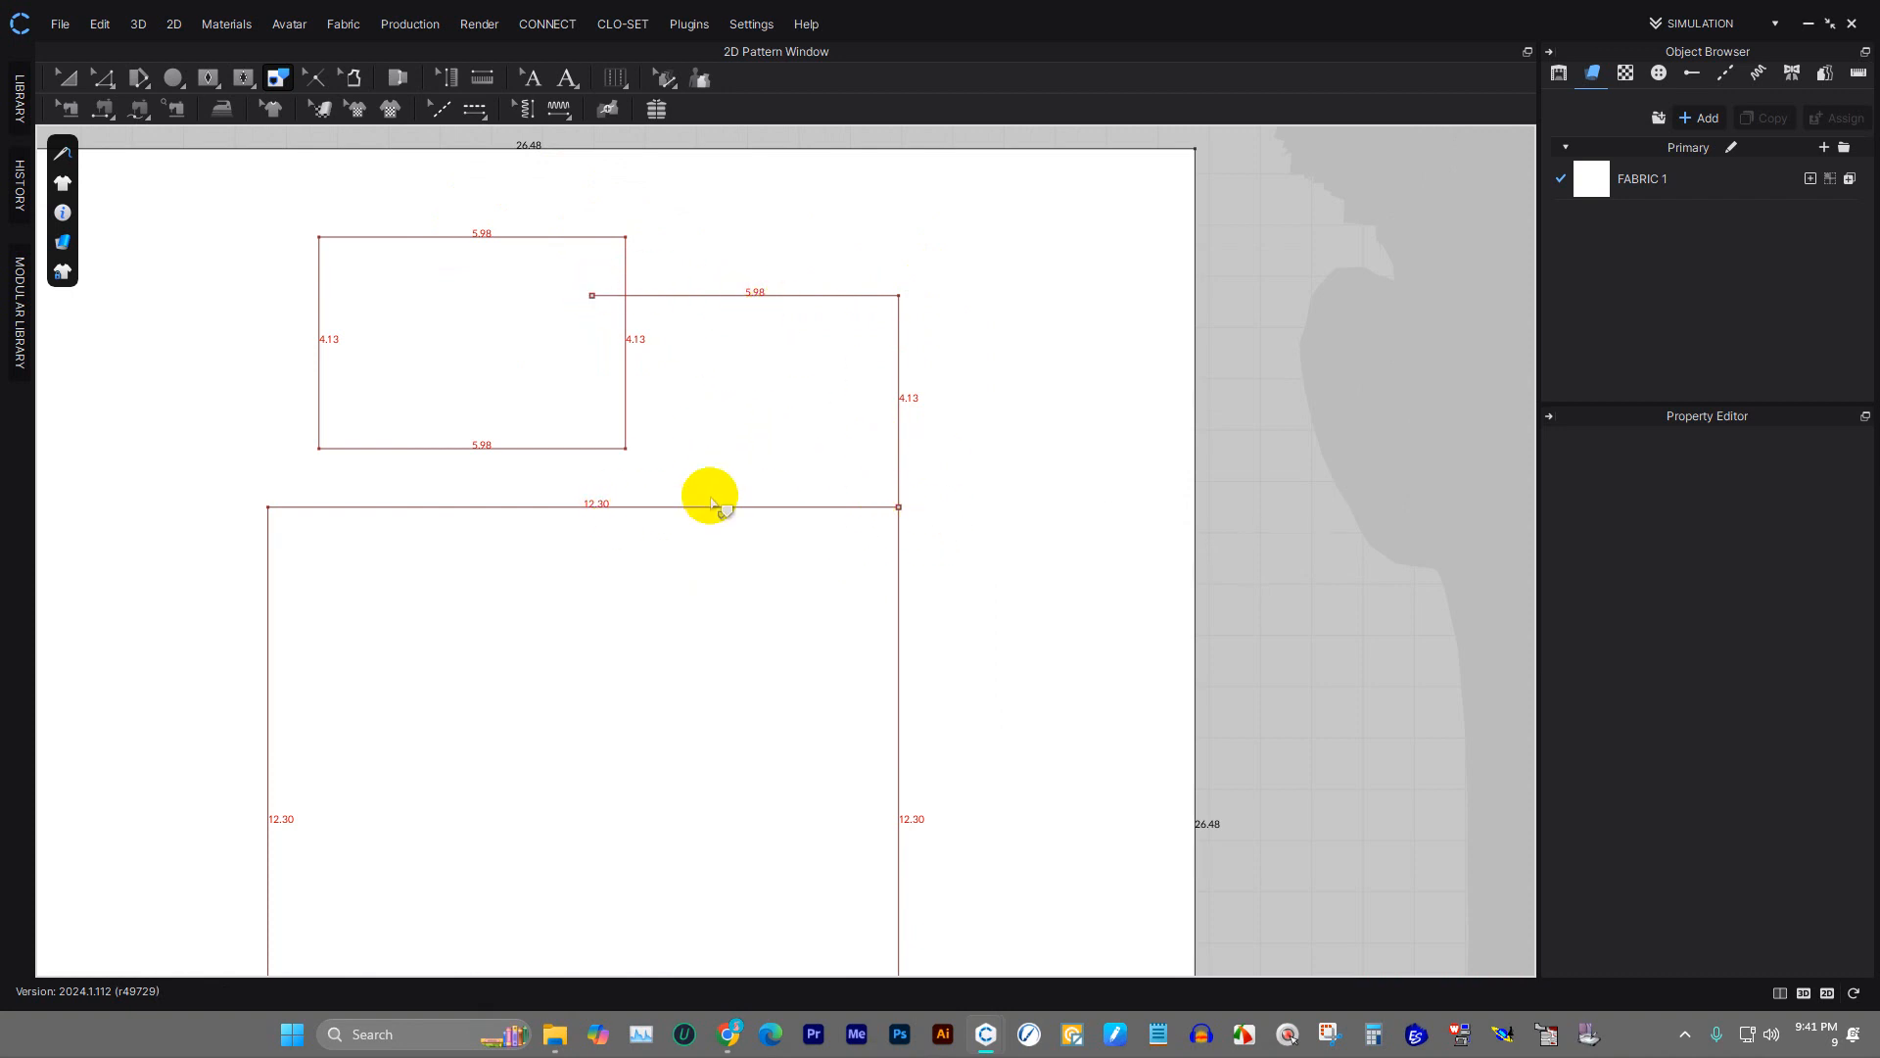
{"action": "scroll", "coordinate": [799, 506], "scroll_direction": "up", "scroll_amount": 3}
{"action": "scroll", "coordinate": [803, 490], "scroll_direction": "down", "scroll_amount": 8}
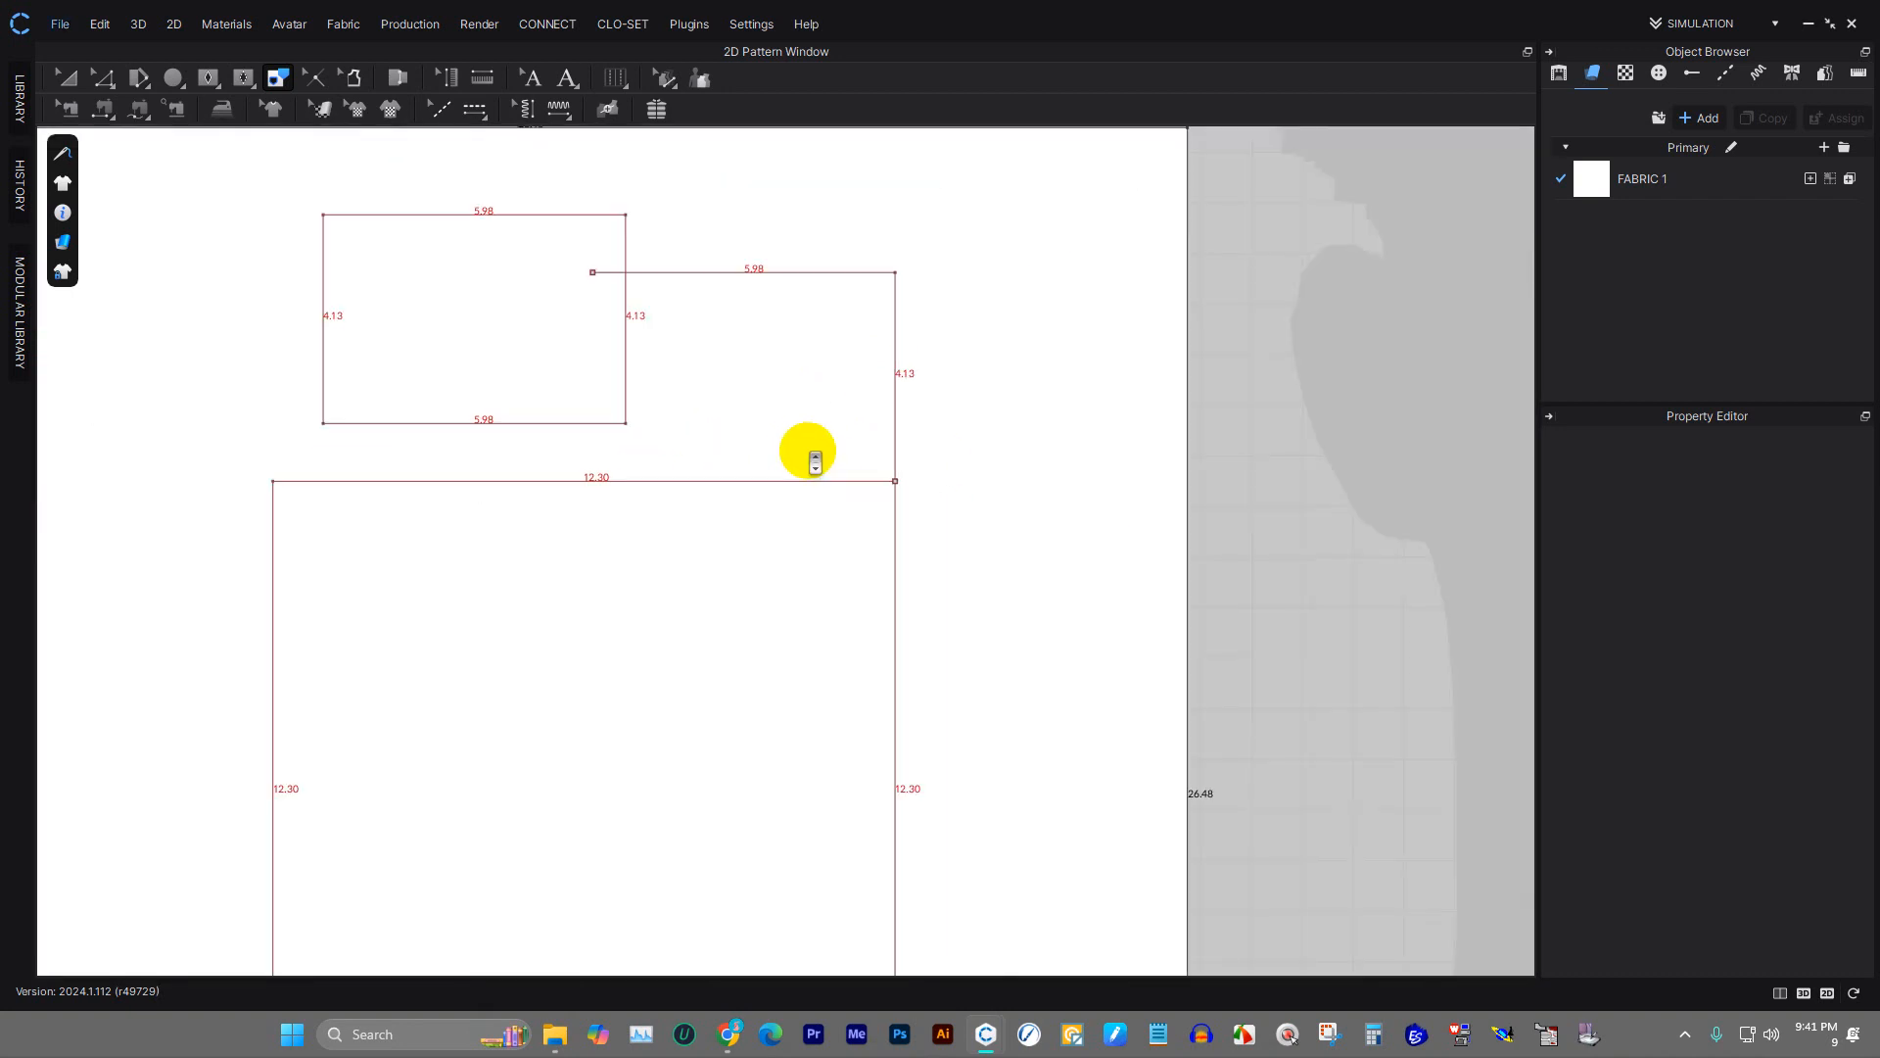
- Apply Trace as a Pattern to the whole internal triangle of the shoulder-shaped pattern, placing the copy between the oval and the circle
{"action": "scroll", "coordinate": [1245, 612], "scroll_direction": "up", "scroll_amount": 5}
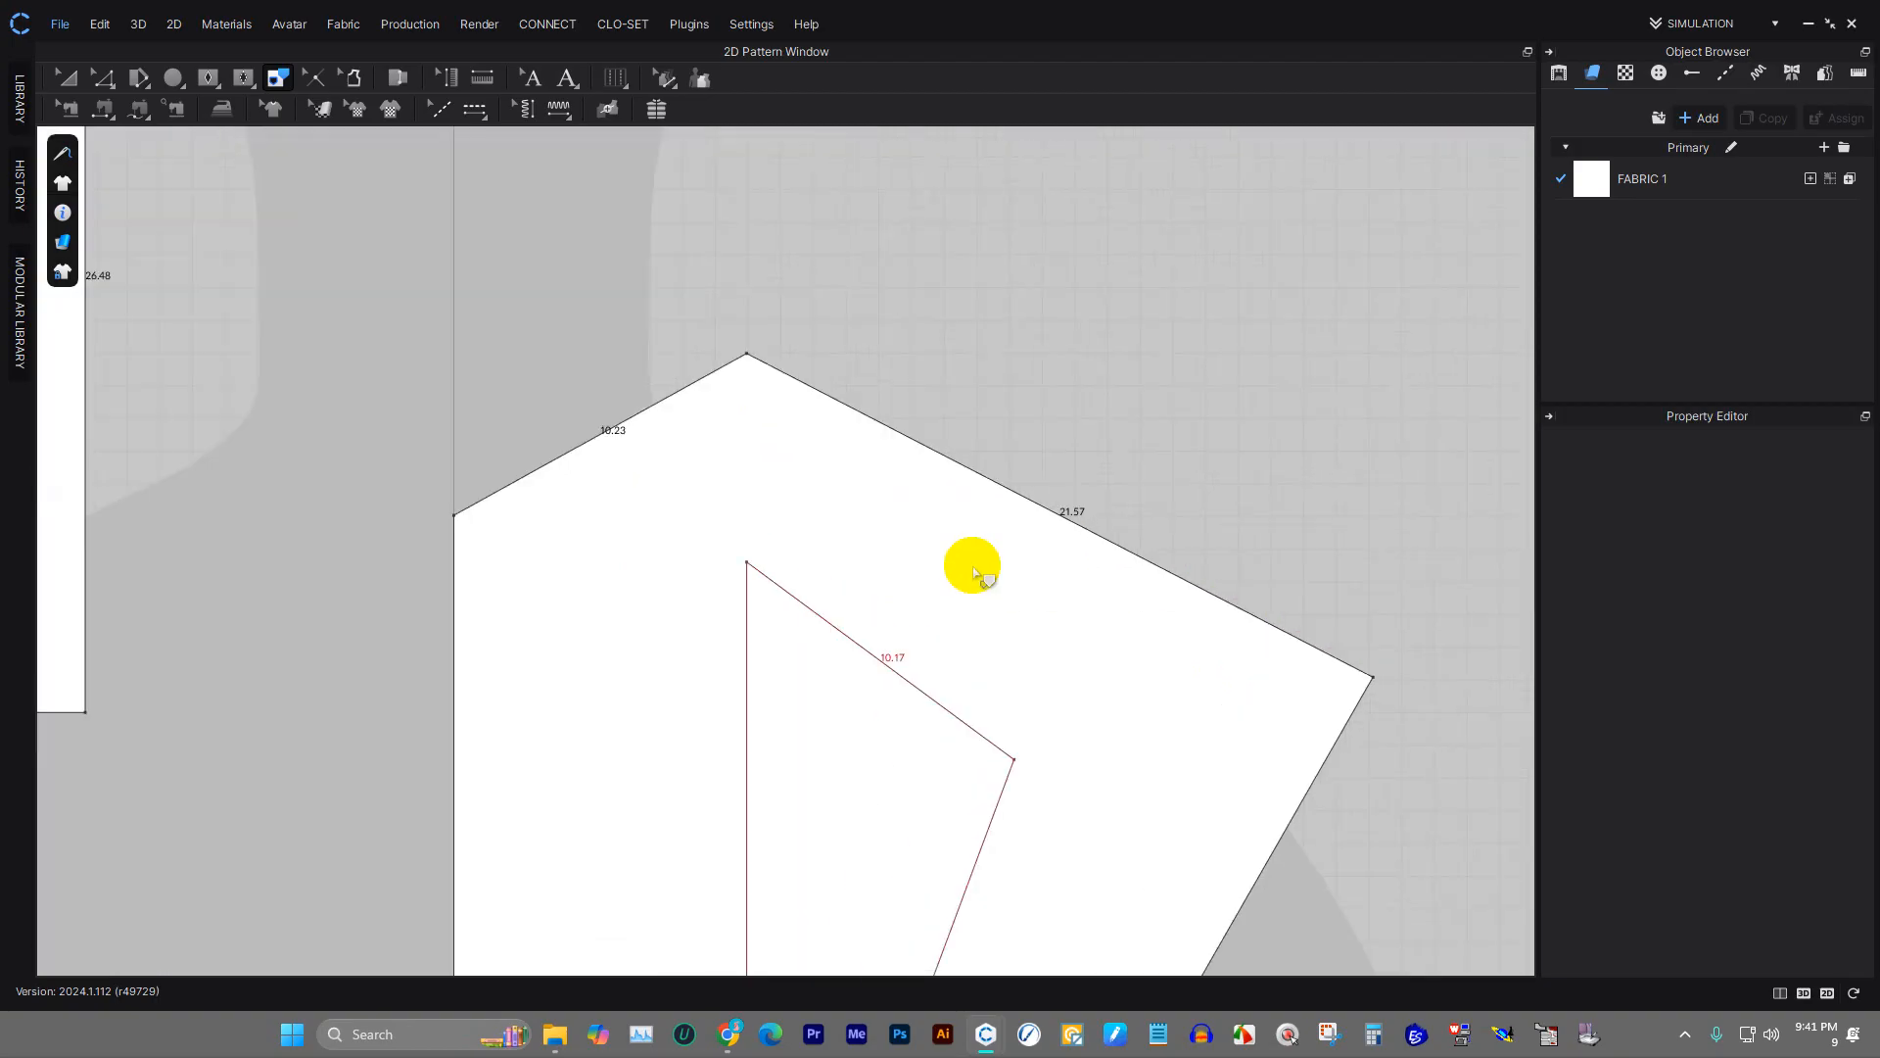
{"action": "scroll", "coordinate": [915, 584], "scroll_direction": "down", "scroll_amount": 4}
{"action": "middle_click_drag", "start_coordinate": [897, 516], "coordinate": [812, 242]}
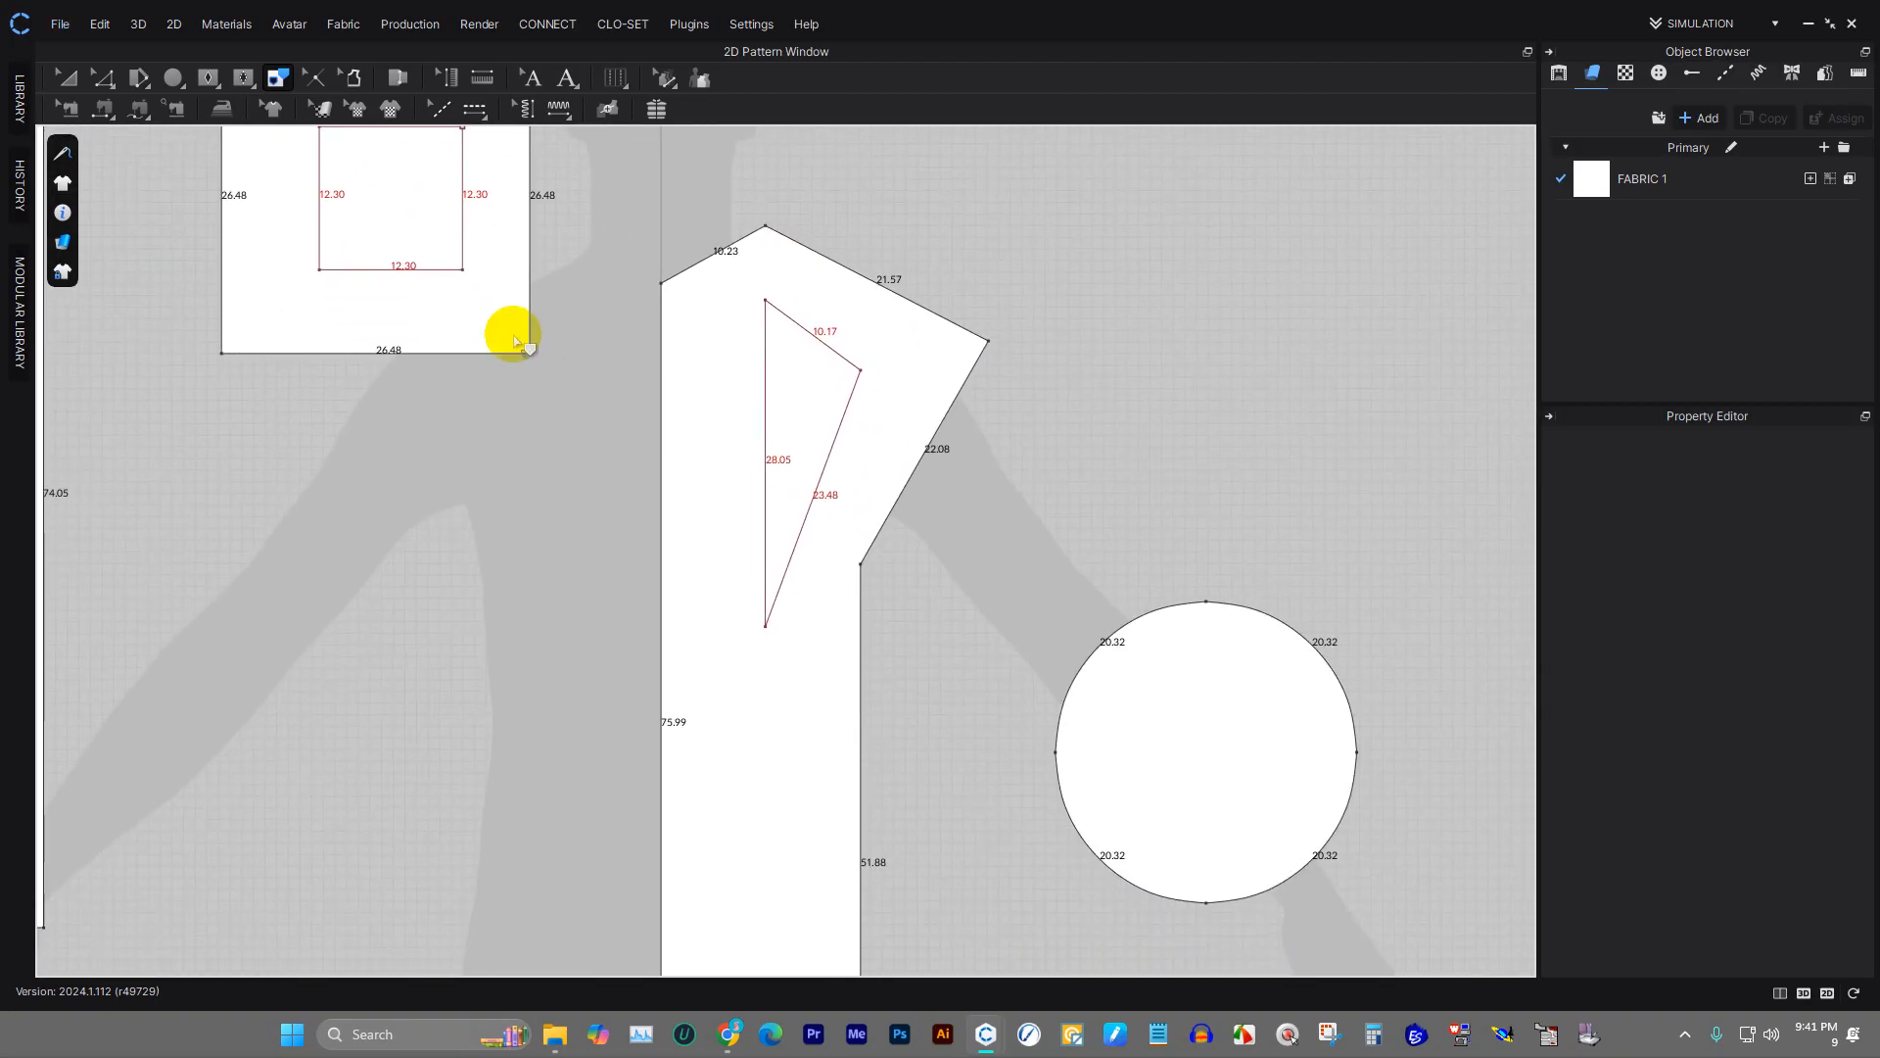
{"action": "left_click", "coordinate": [278, 78]}
{"action": "left_click_drag", "start_coordinate": [713, 270], "coordinate": [848, 654]}
{"action": "left_click_drag", "start_coordinate": [751, 365], "coordinate": [864, 495]}
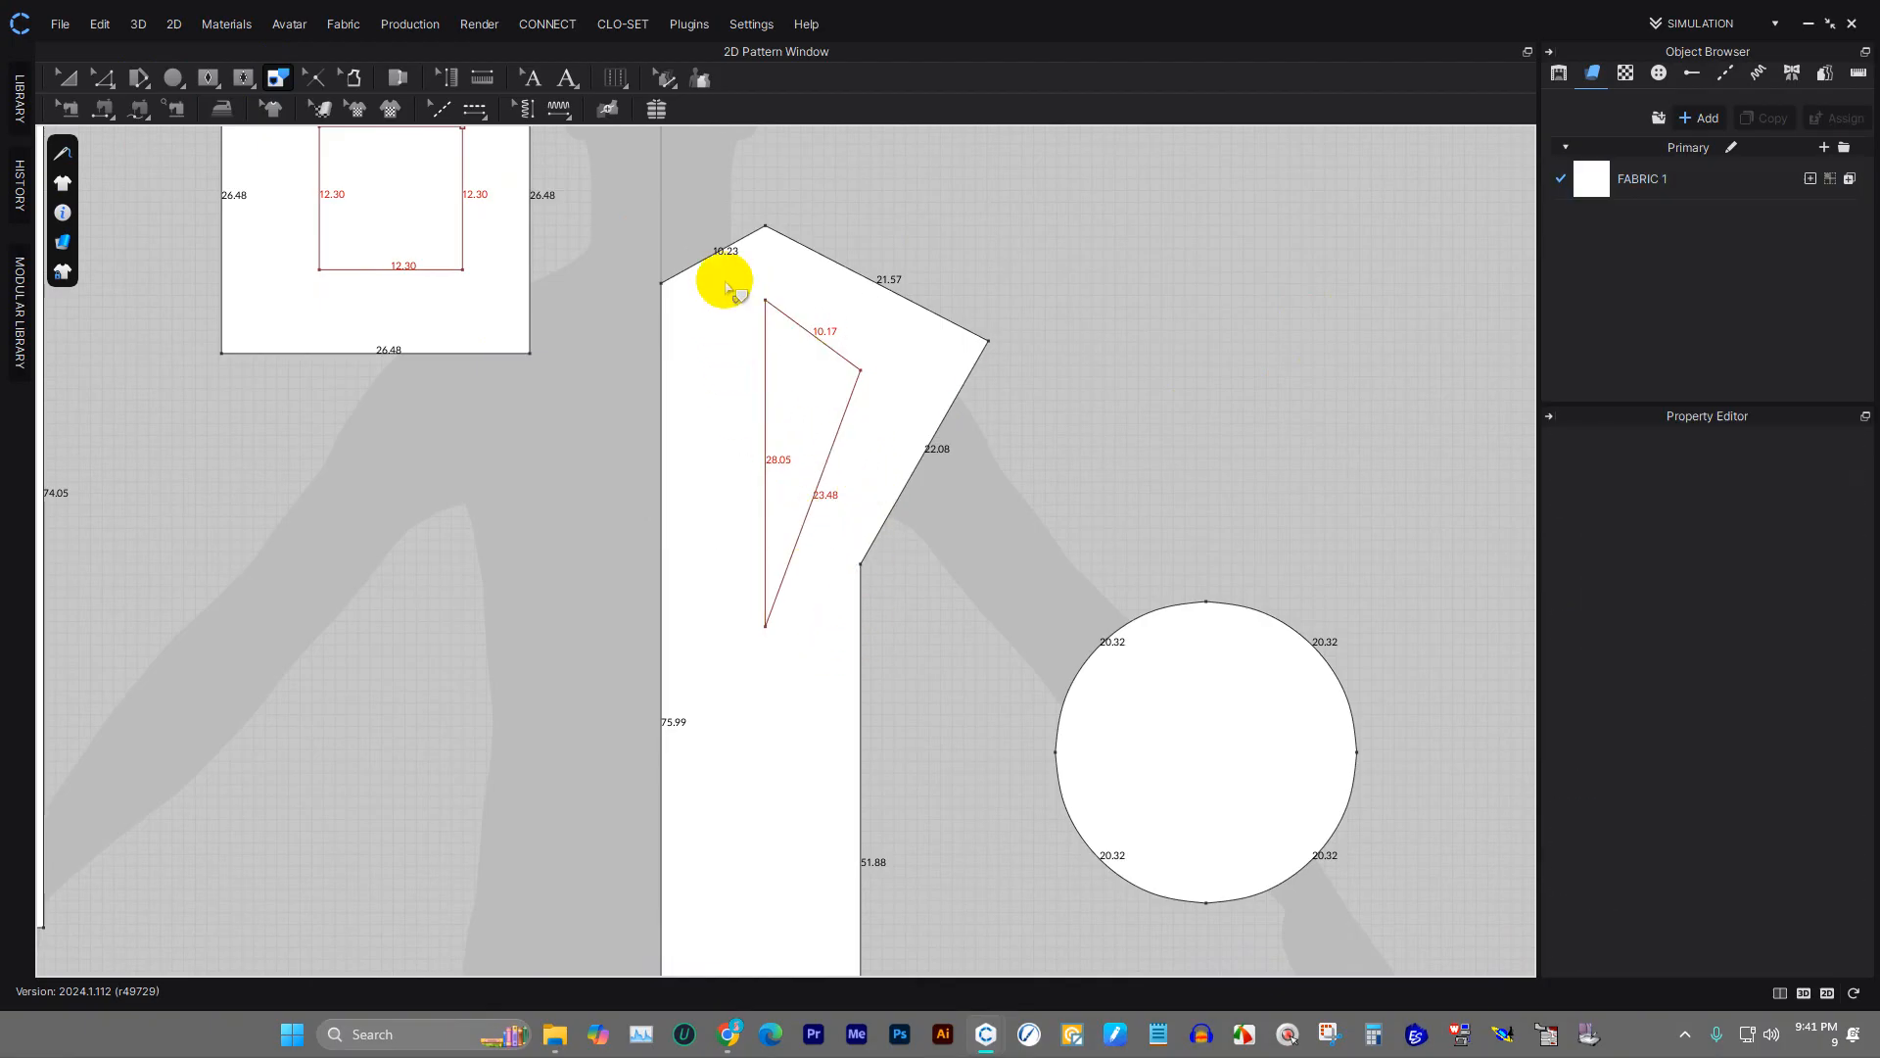
{"action": "left_click_drag", "start_coordinate": [722, 277], "coordinate": [884, 725]}
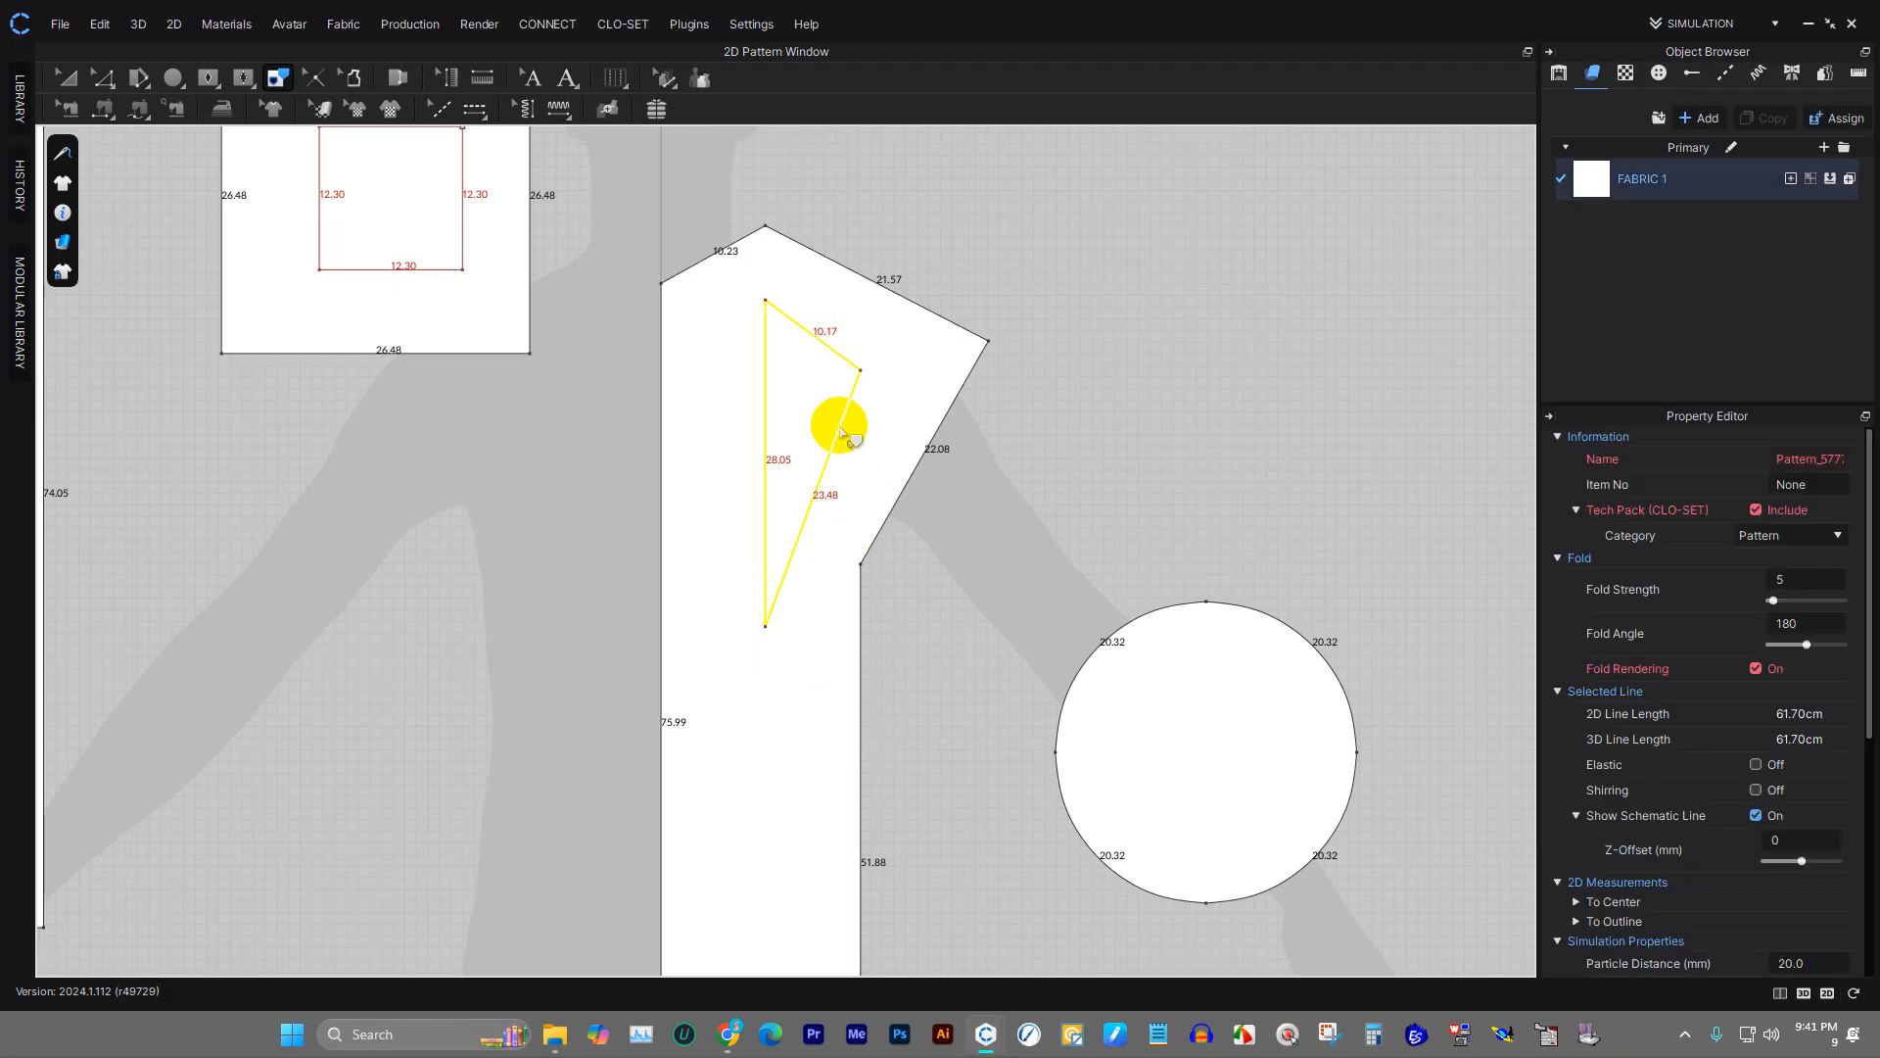
{"action": "scroll", "coordinate": [842, 432], "scroll_direction": "down", "scroll_amount": 2}
{"action": "scroll", "coordinate": [848, 435], "scroll_direction": "up", "scroll_amount": 4}
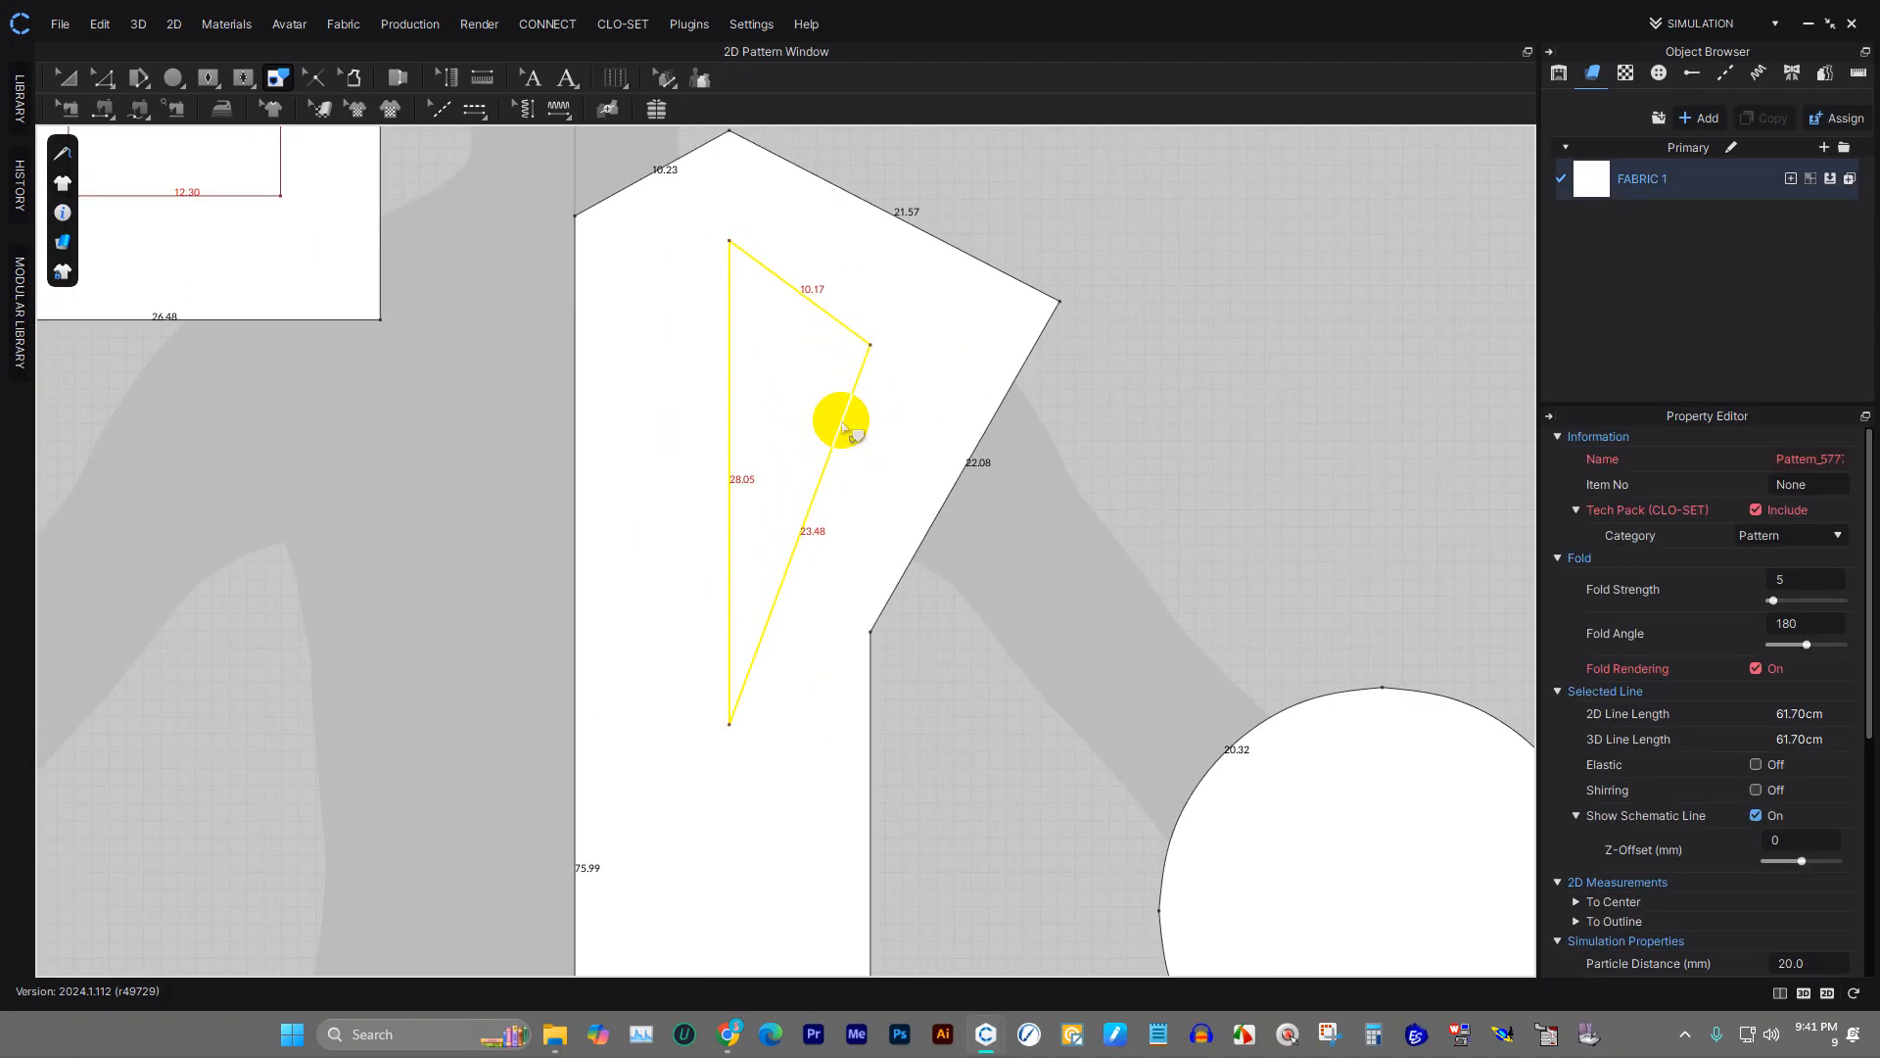
{"action": "right_click", "coordinate": [842, 421]}
{"action": "left_click", "coordinate": [878, 428]}
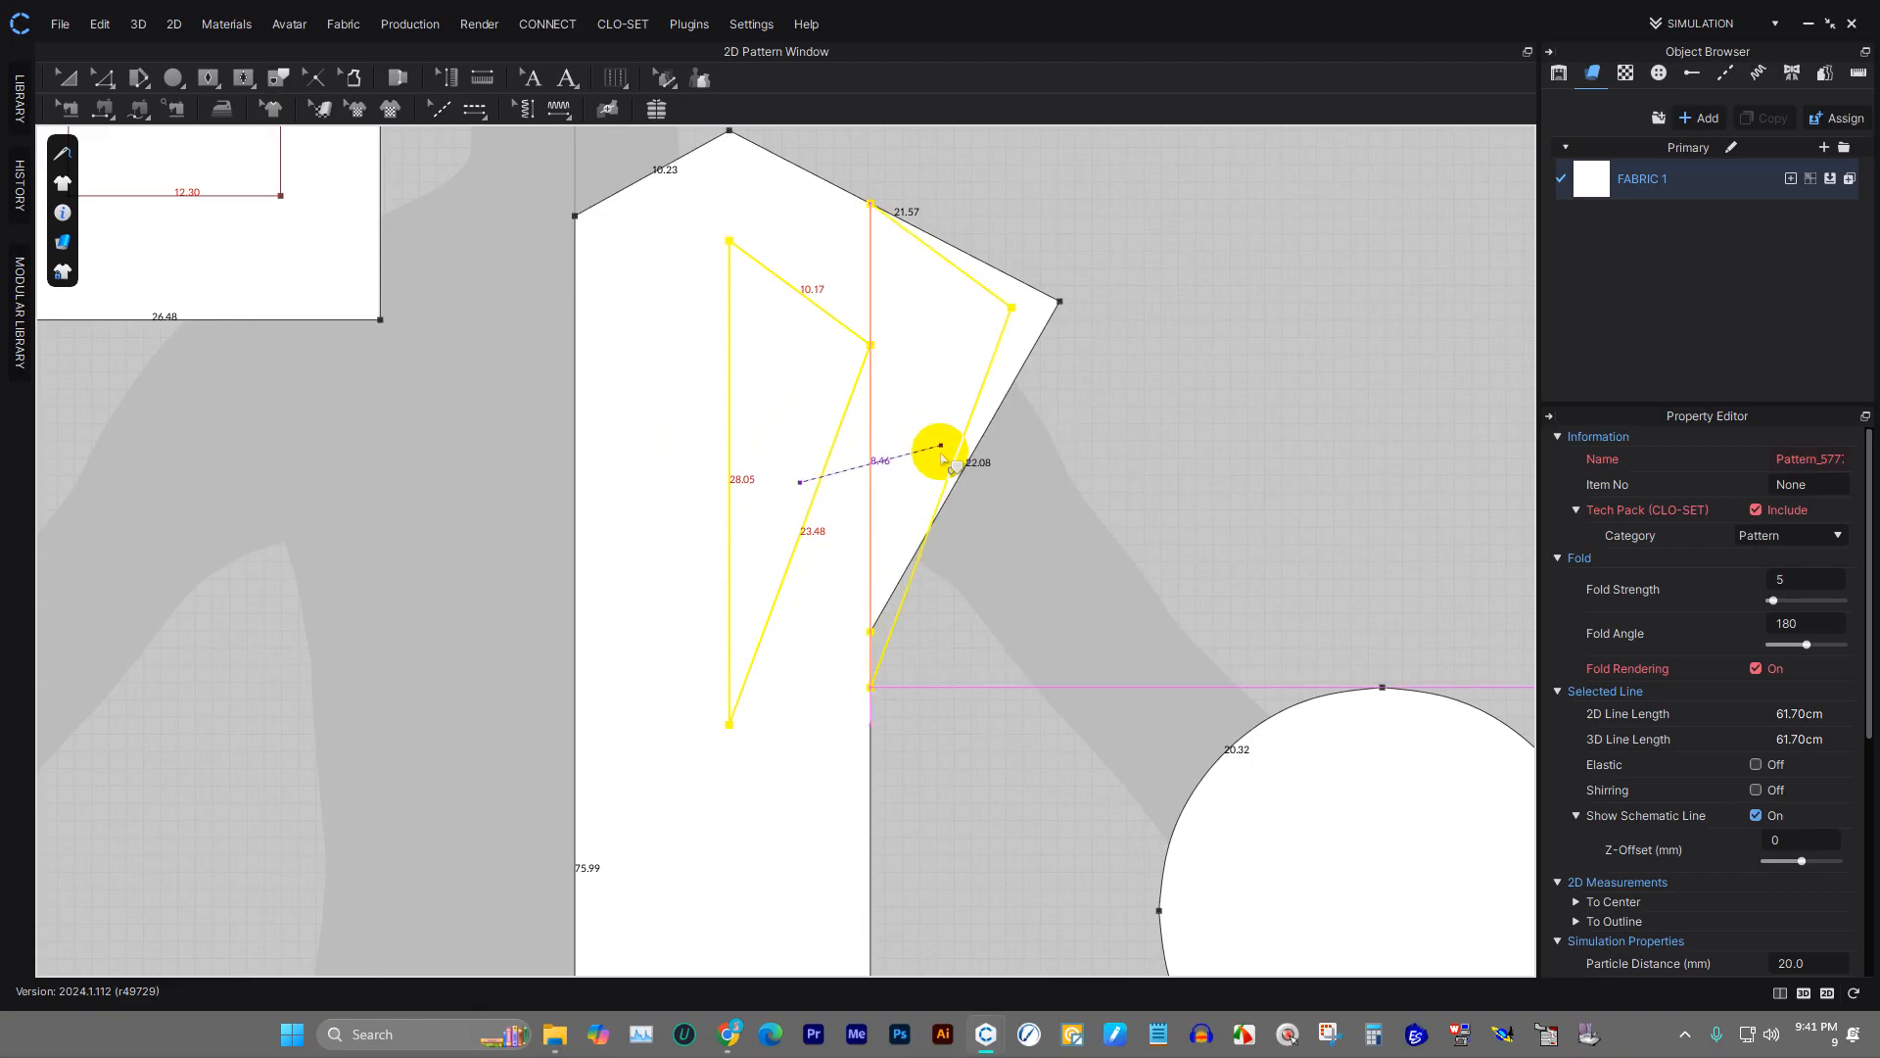
{"action": "scroll", "coordinate": [1031, 568], "scroll_direction": "up", "scroll_amount": 2}
{"action": "scroll", "coordinate": [990, 496], "scroll_direction": "down", "scroll_amount": 5}
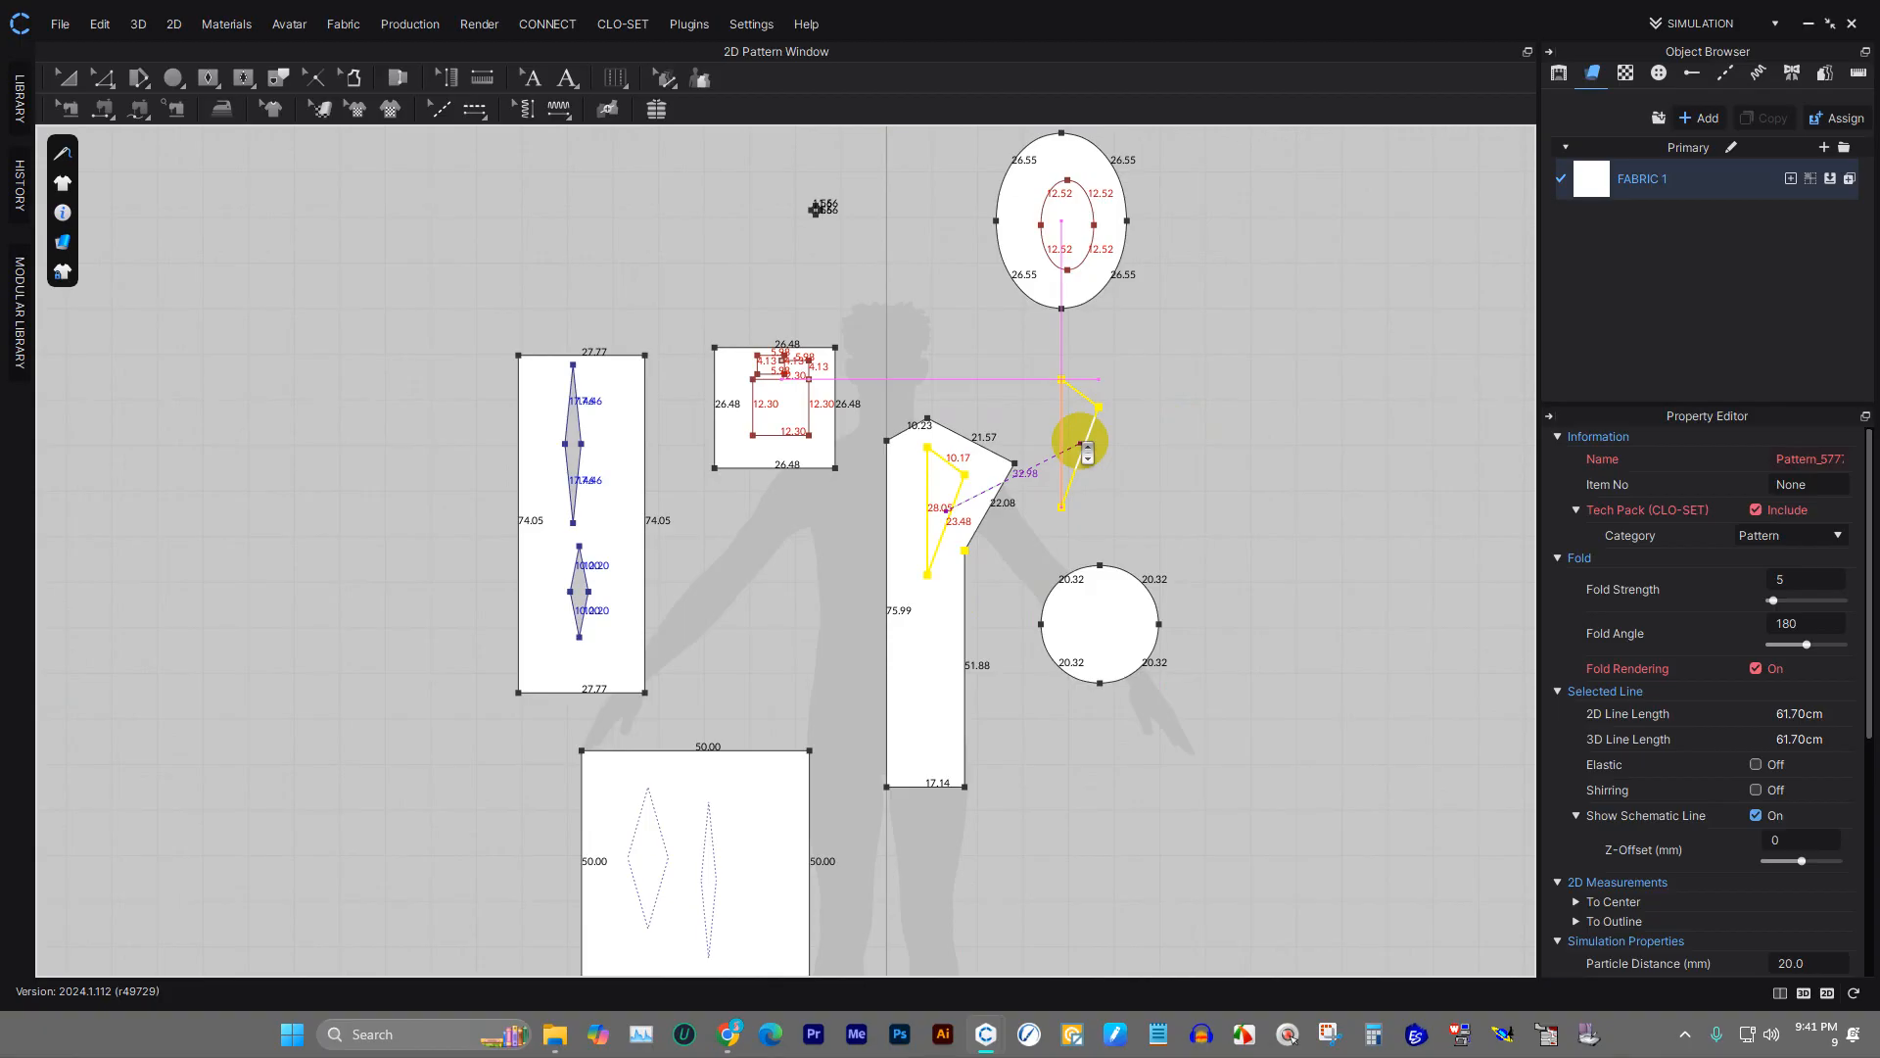
{"action": "left_click", "coordinate": [1080, 444]}
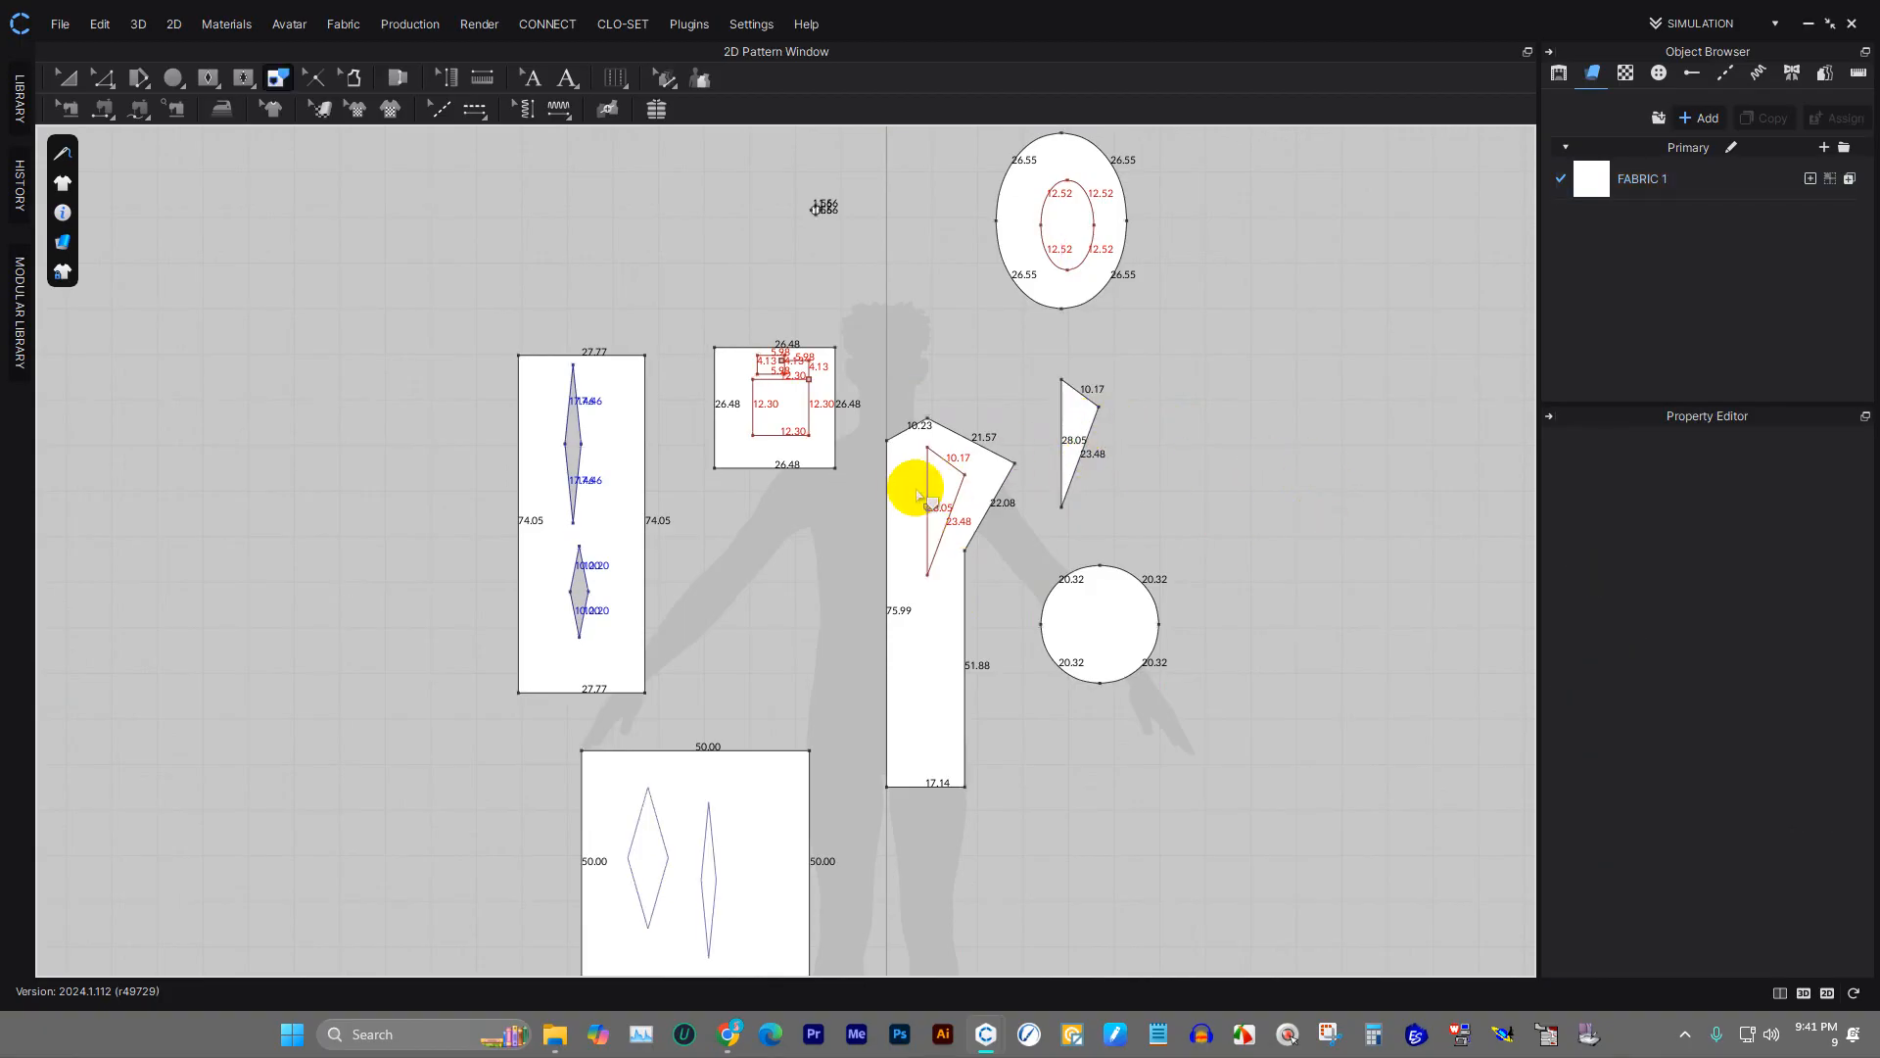
{"action": "scroll", "coordinate": [1084, 421], "scroll_direction": "up", "scroll_amount": 8}
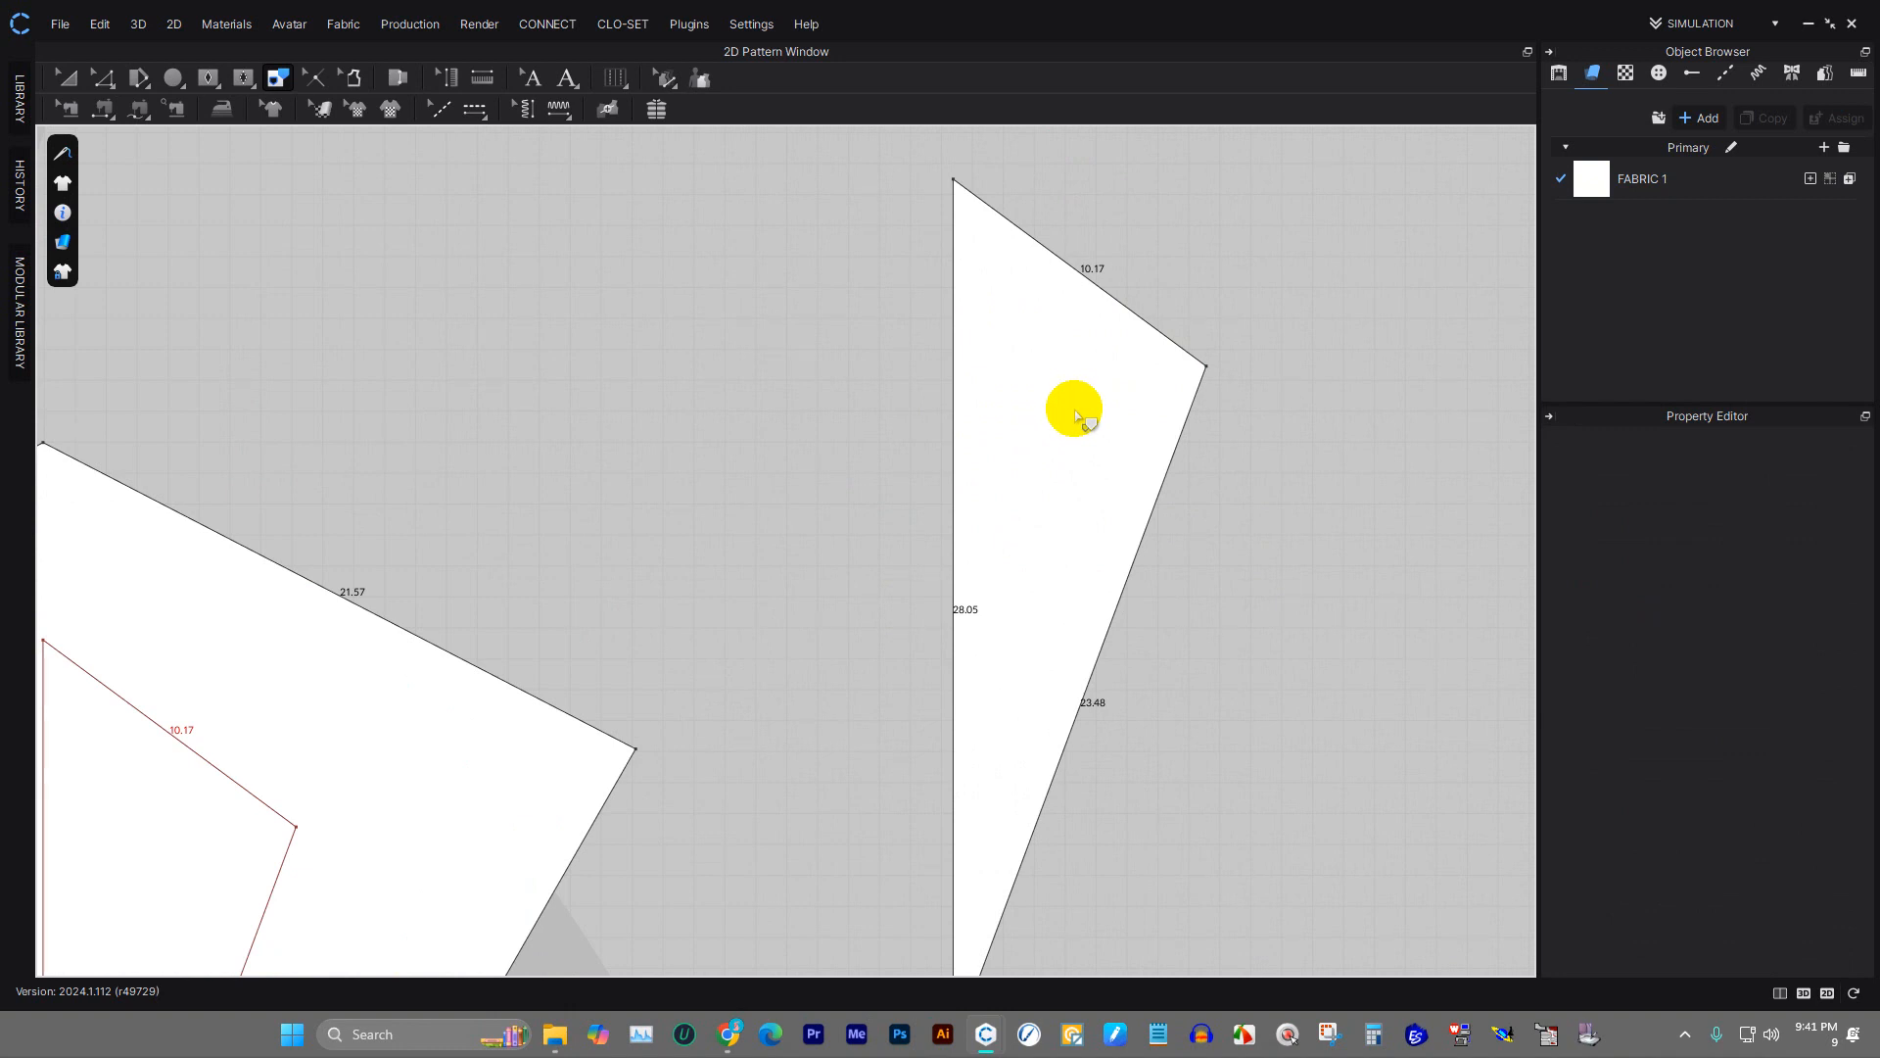
{"action": "scroll", "coordinate": [1077, 431], "scroll_direction": "down", "scroll_amount": 8}
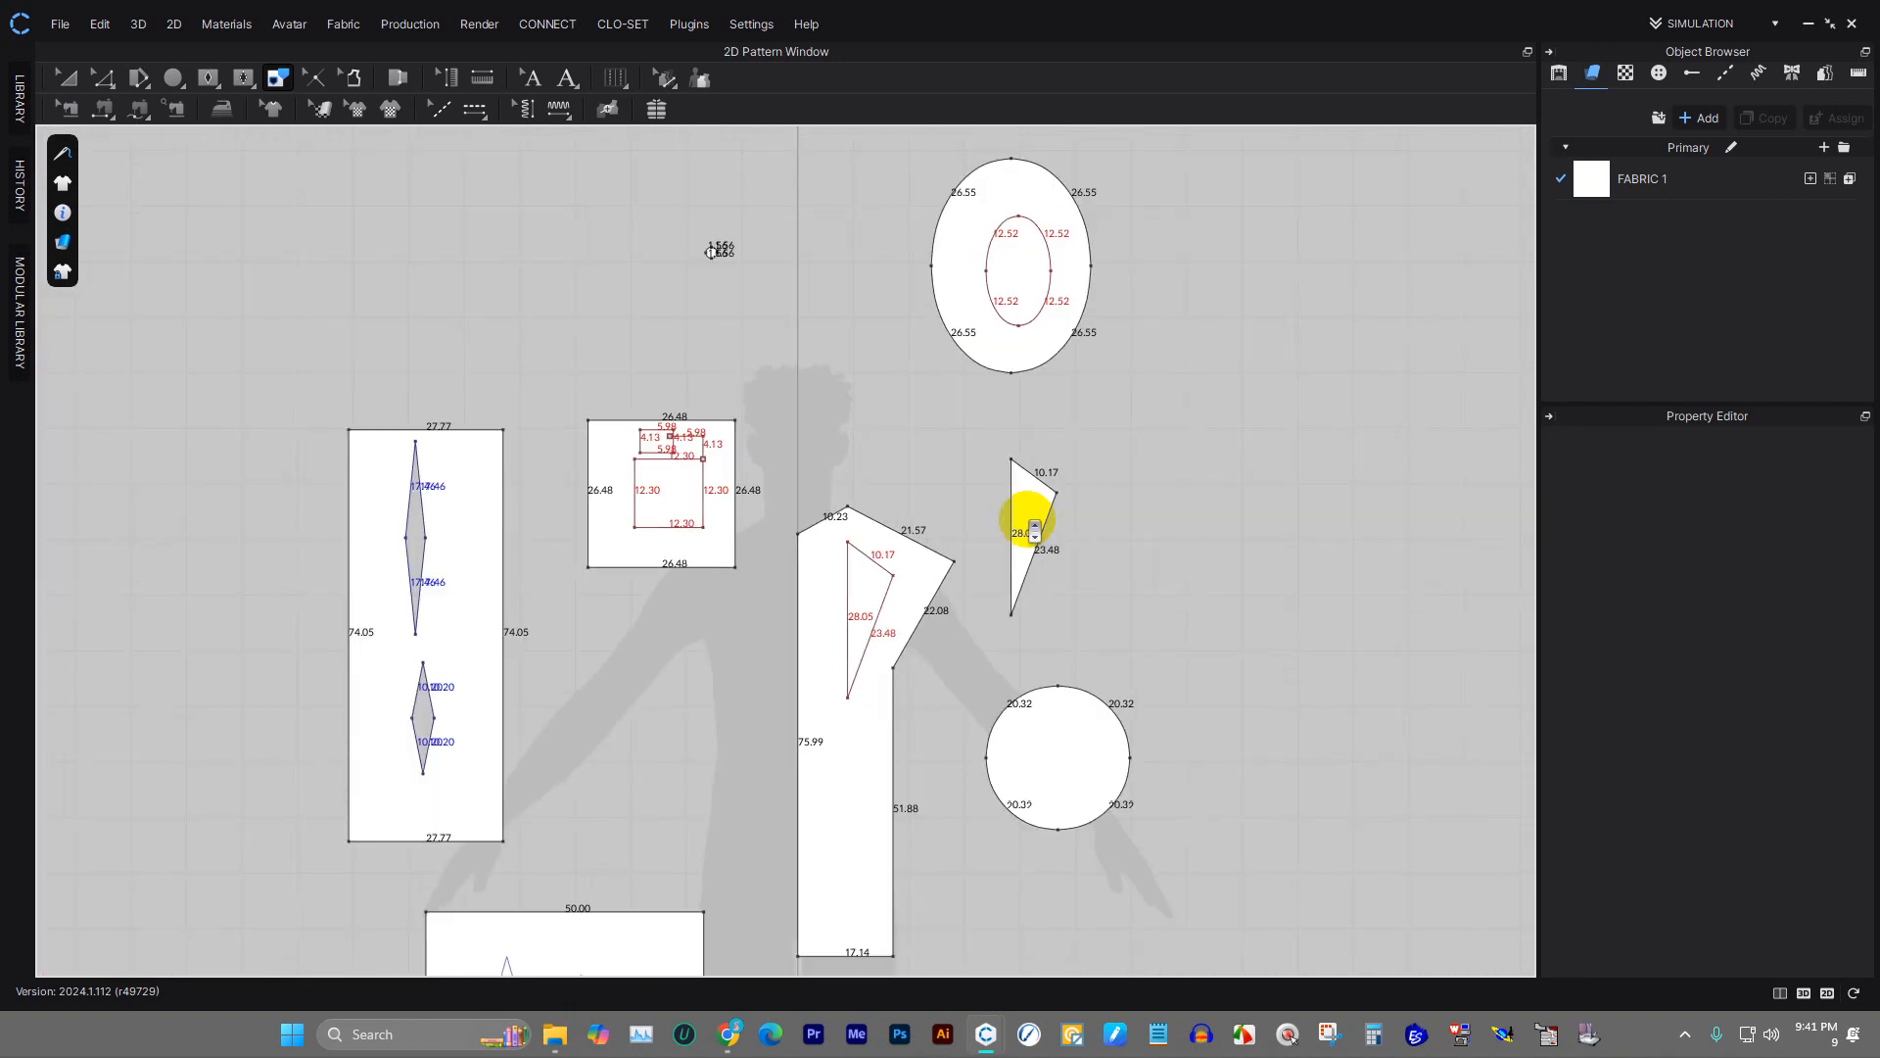
- Delete all the patterns from the 2D Pattern Window
{"action": "scroll", "coordinate": [895, 533], "scroll_direction": "down", "scroll_amount": 5}
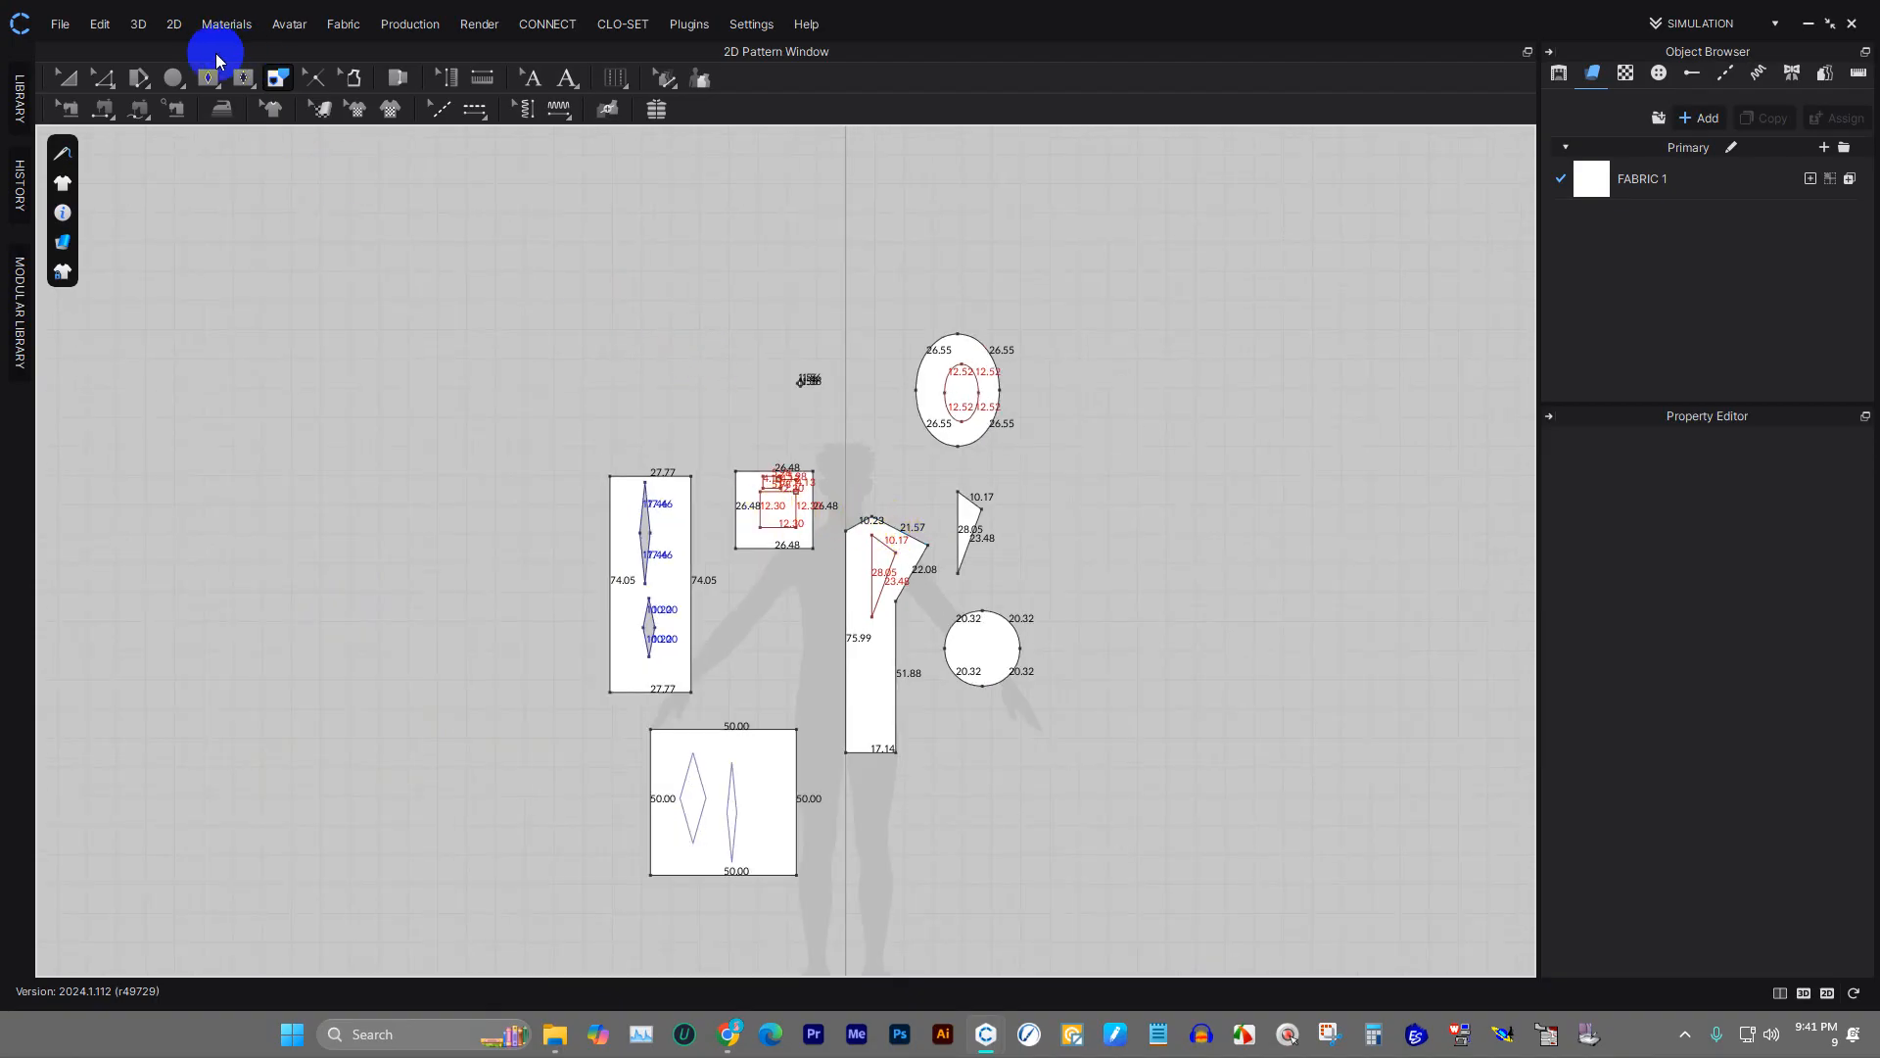
{"action": "left_click", "coordinate": [65, 77]}
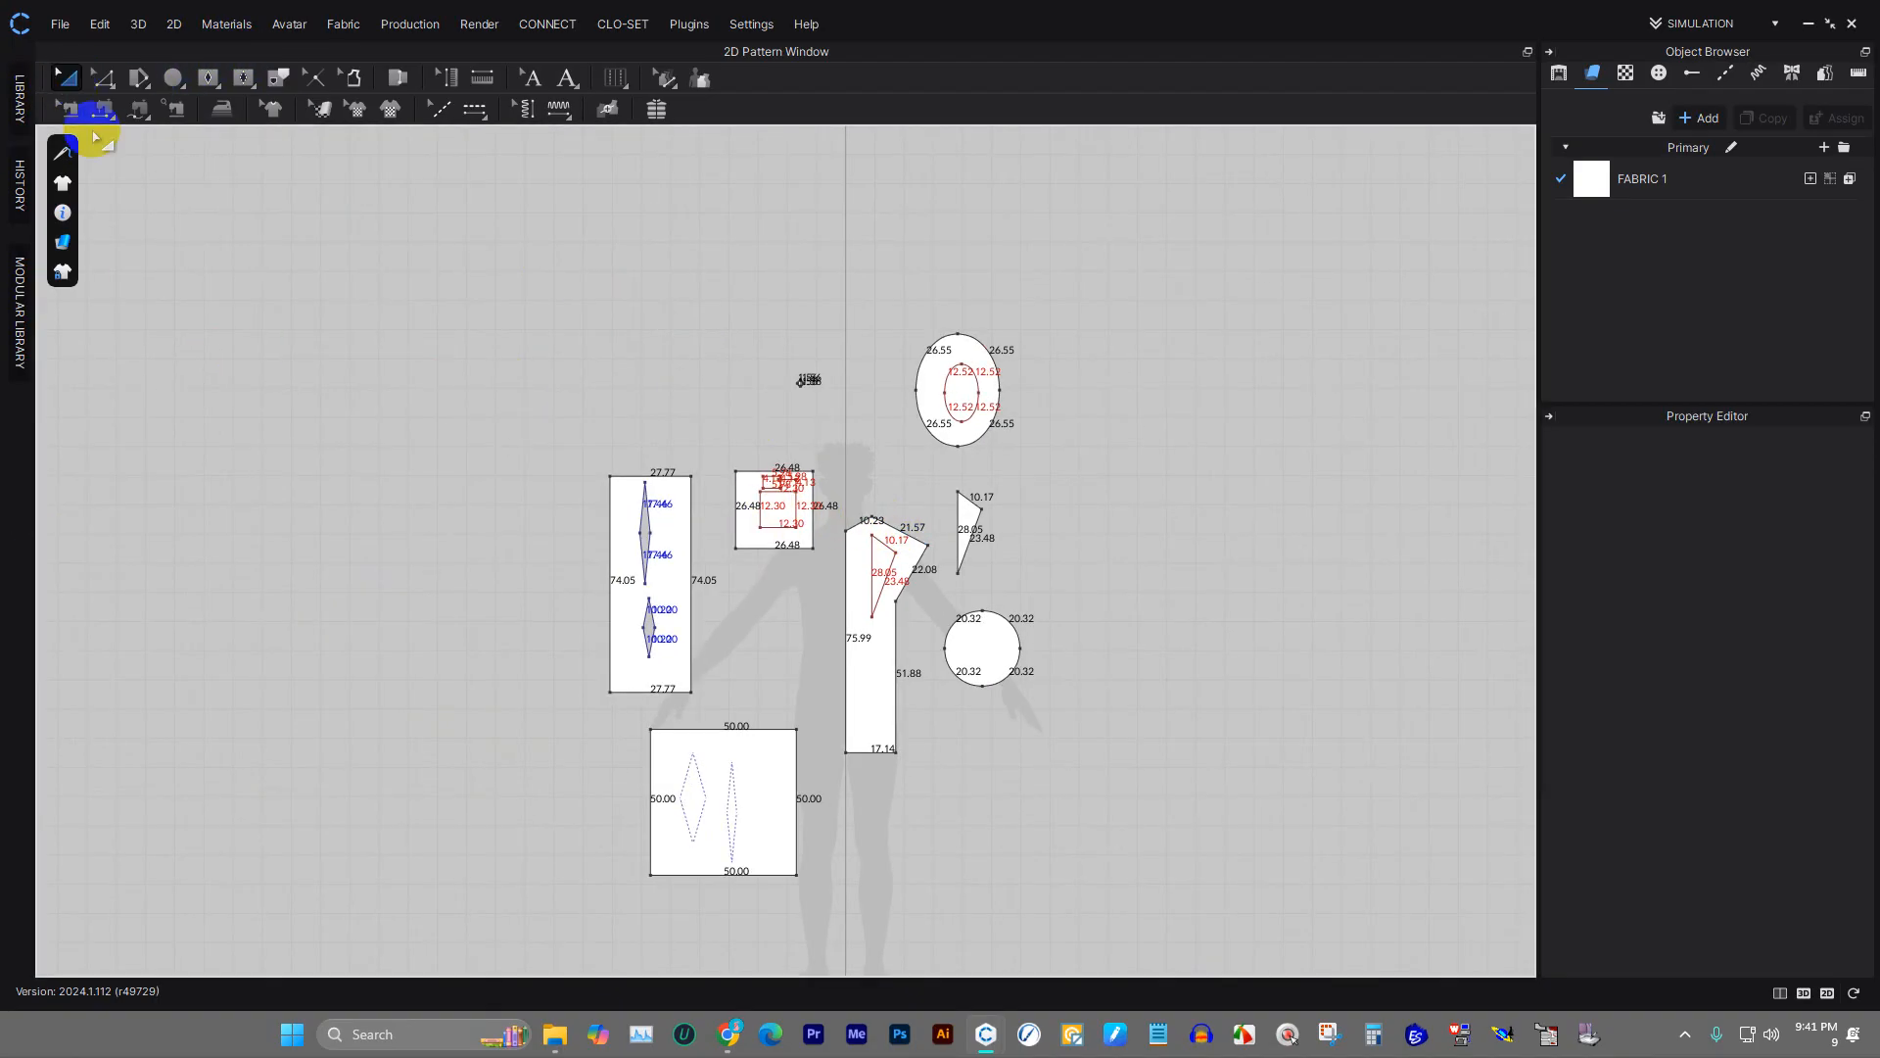
{"action": "left_click_drag", "start_coordinate": [375, 323], "coordinate": [1204, 889]}
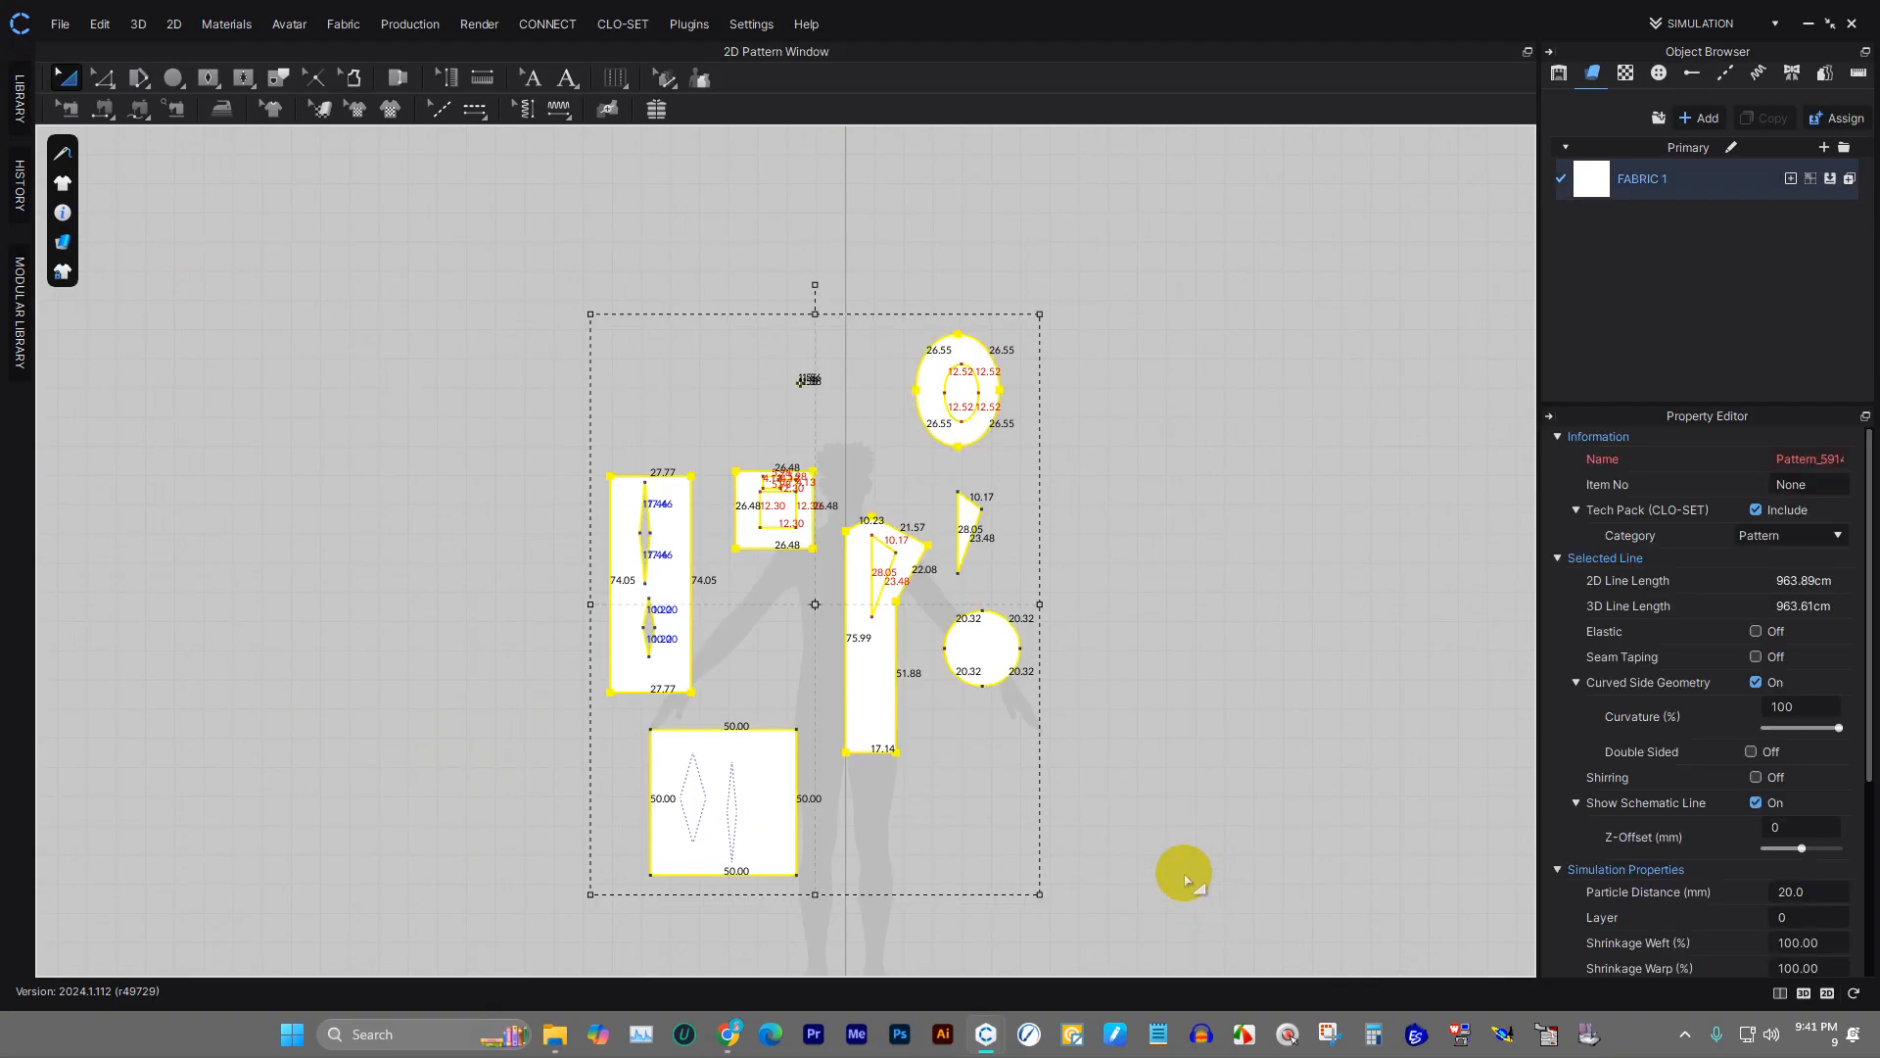
{"action": "key", "text": "Delete"}
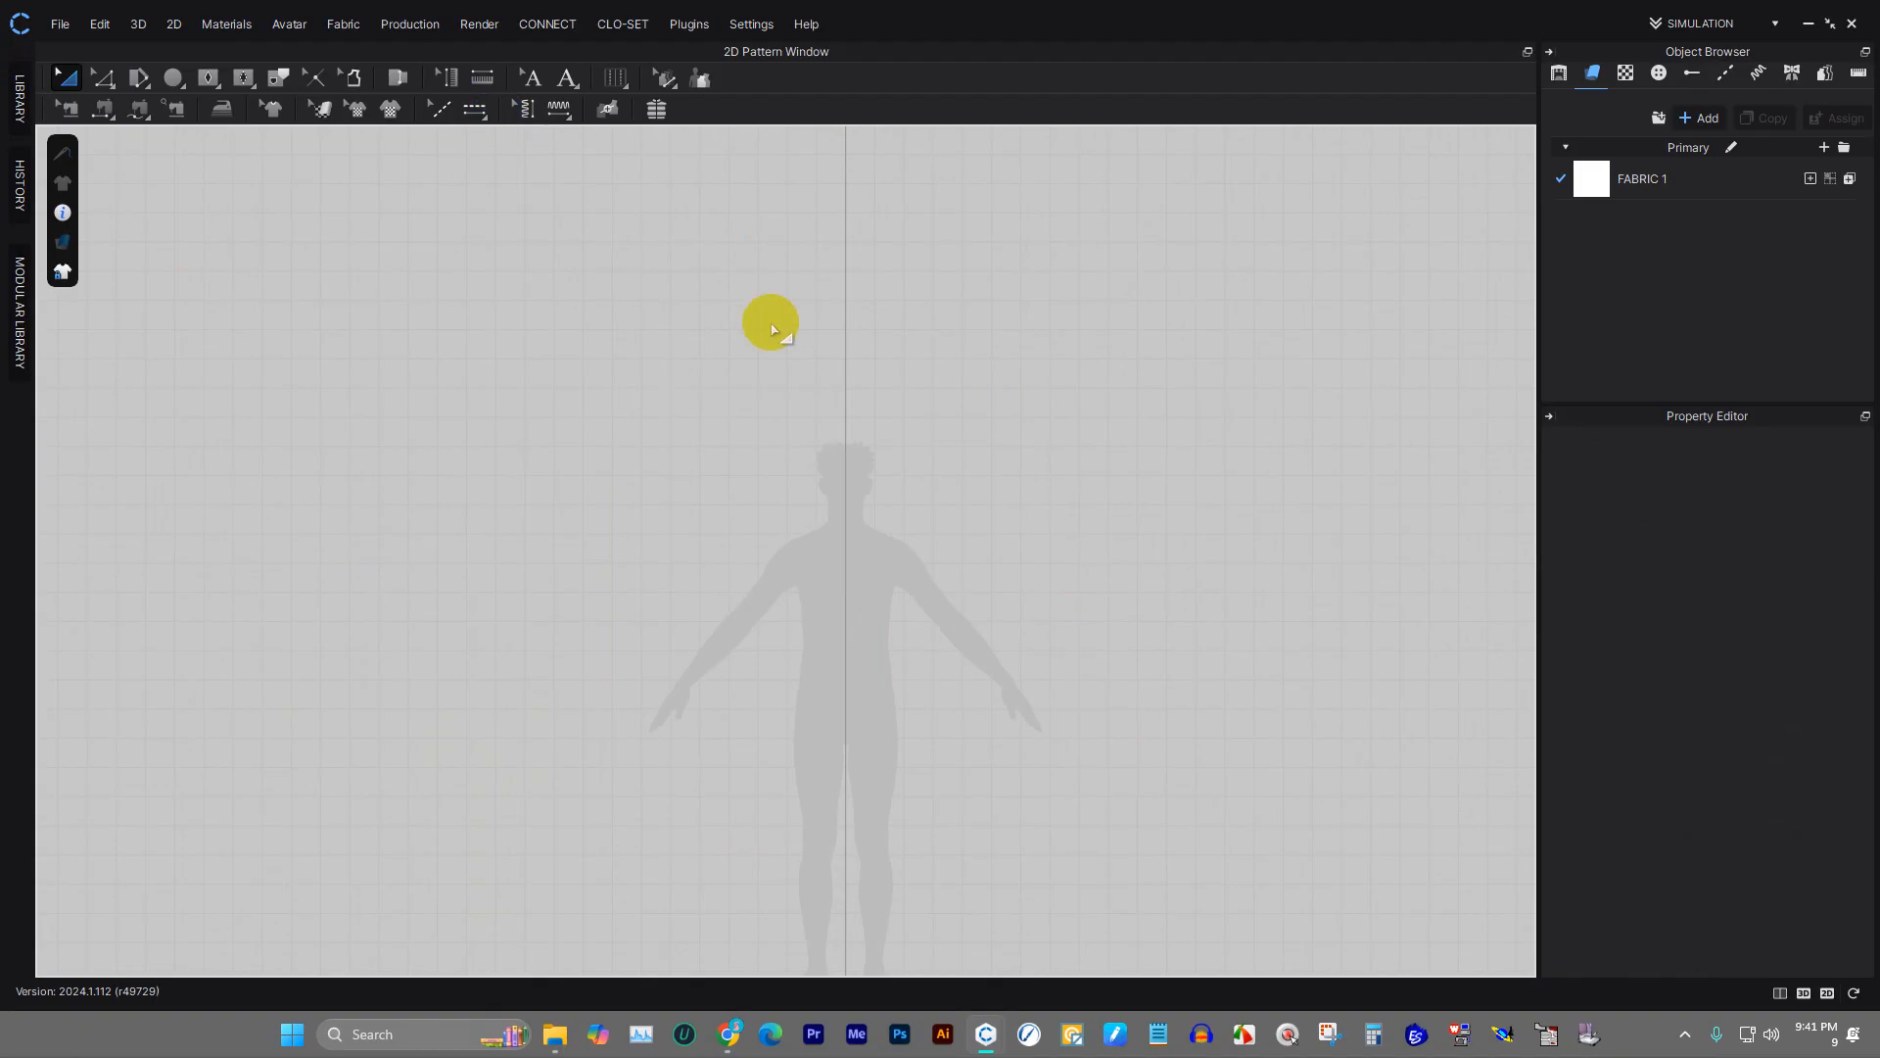
- Activate the Polygon tool for drawing a new pattern over the avatar silhouette's neck and shoulder
{"action": "left_click", "coordinate": [17, 110]}
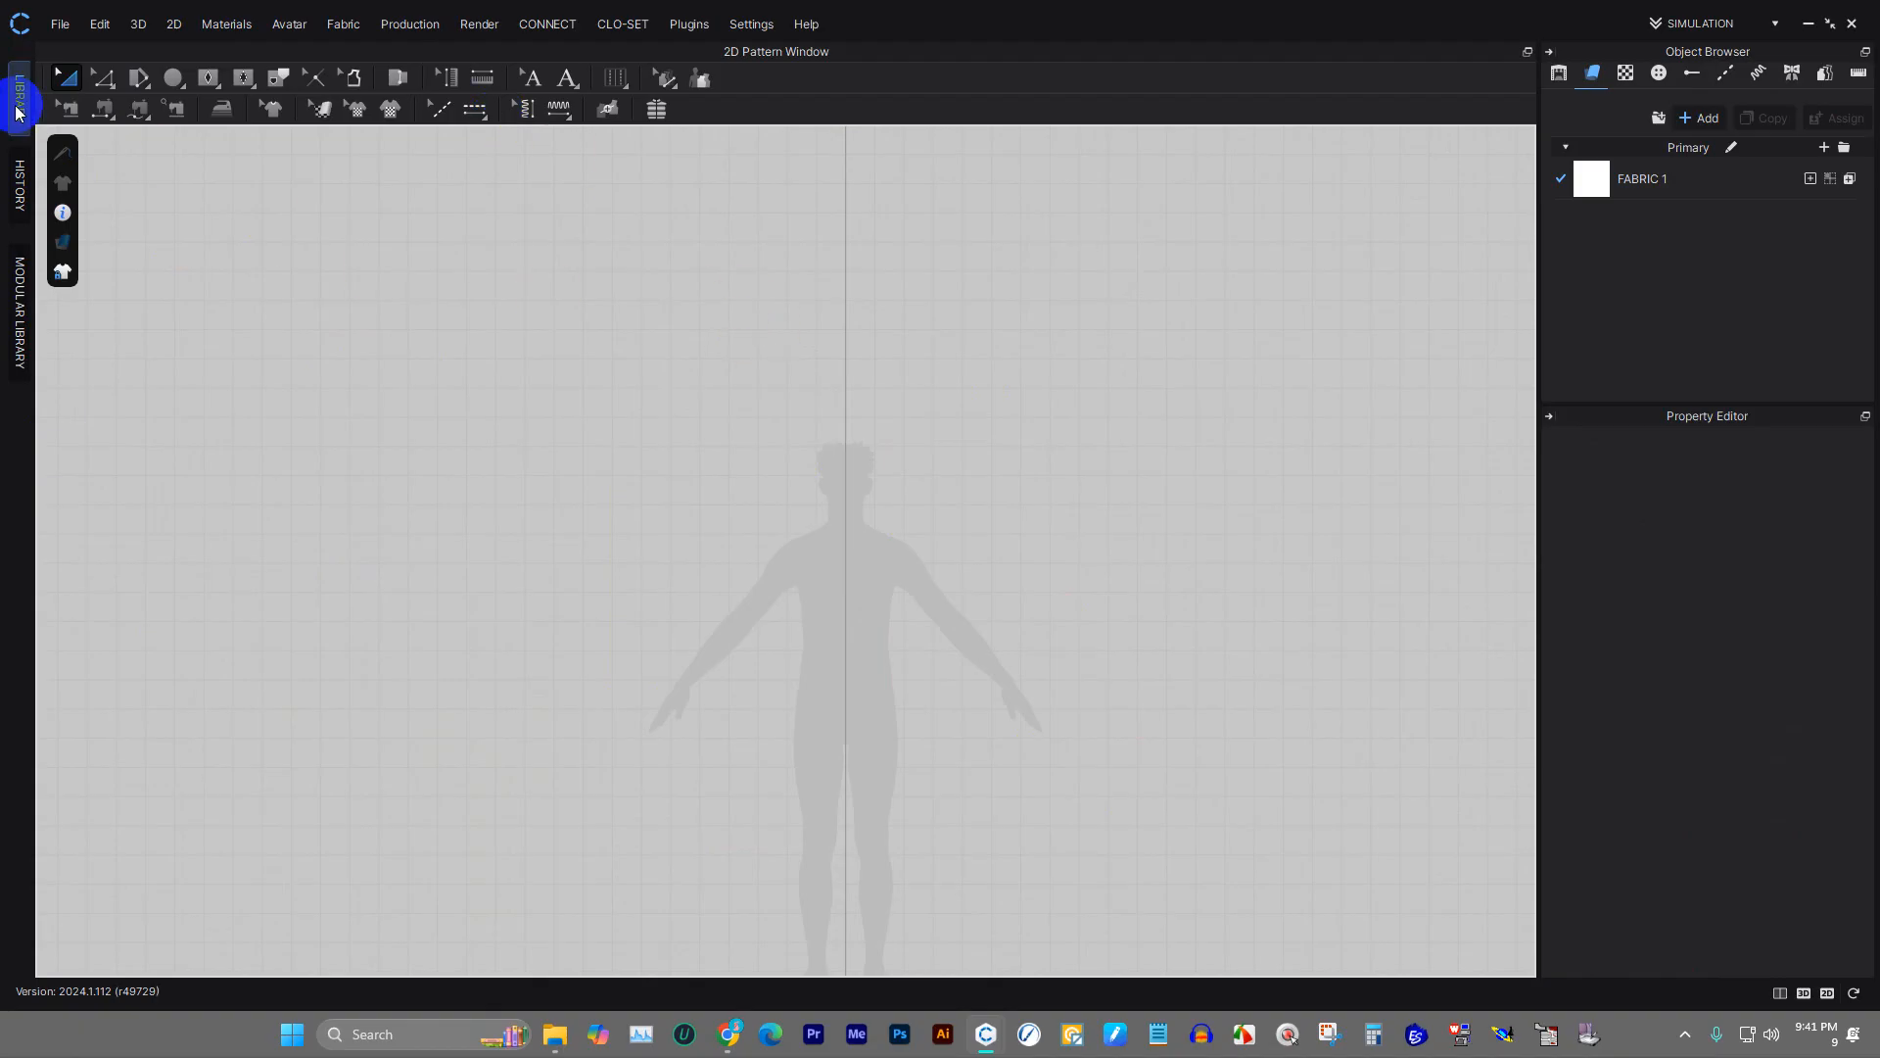
{"action": "left_click", "coordinate": [171, 82]}
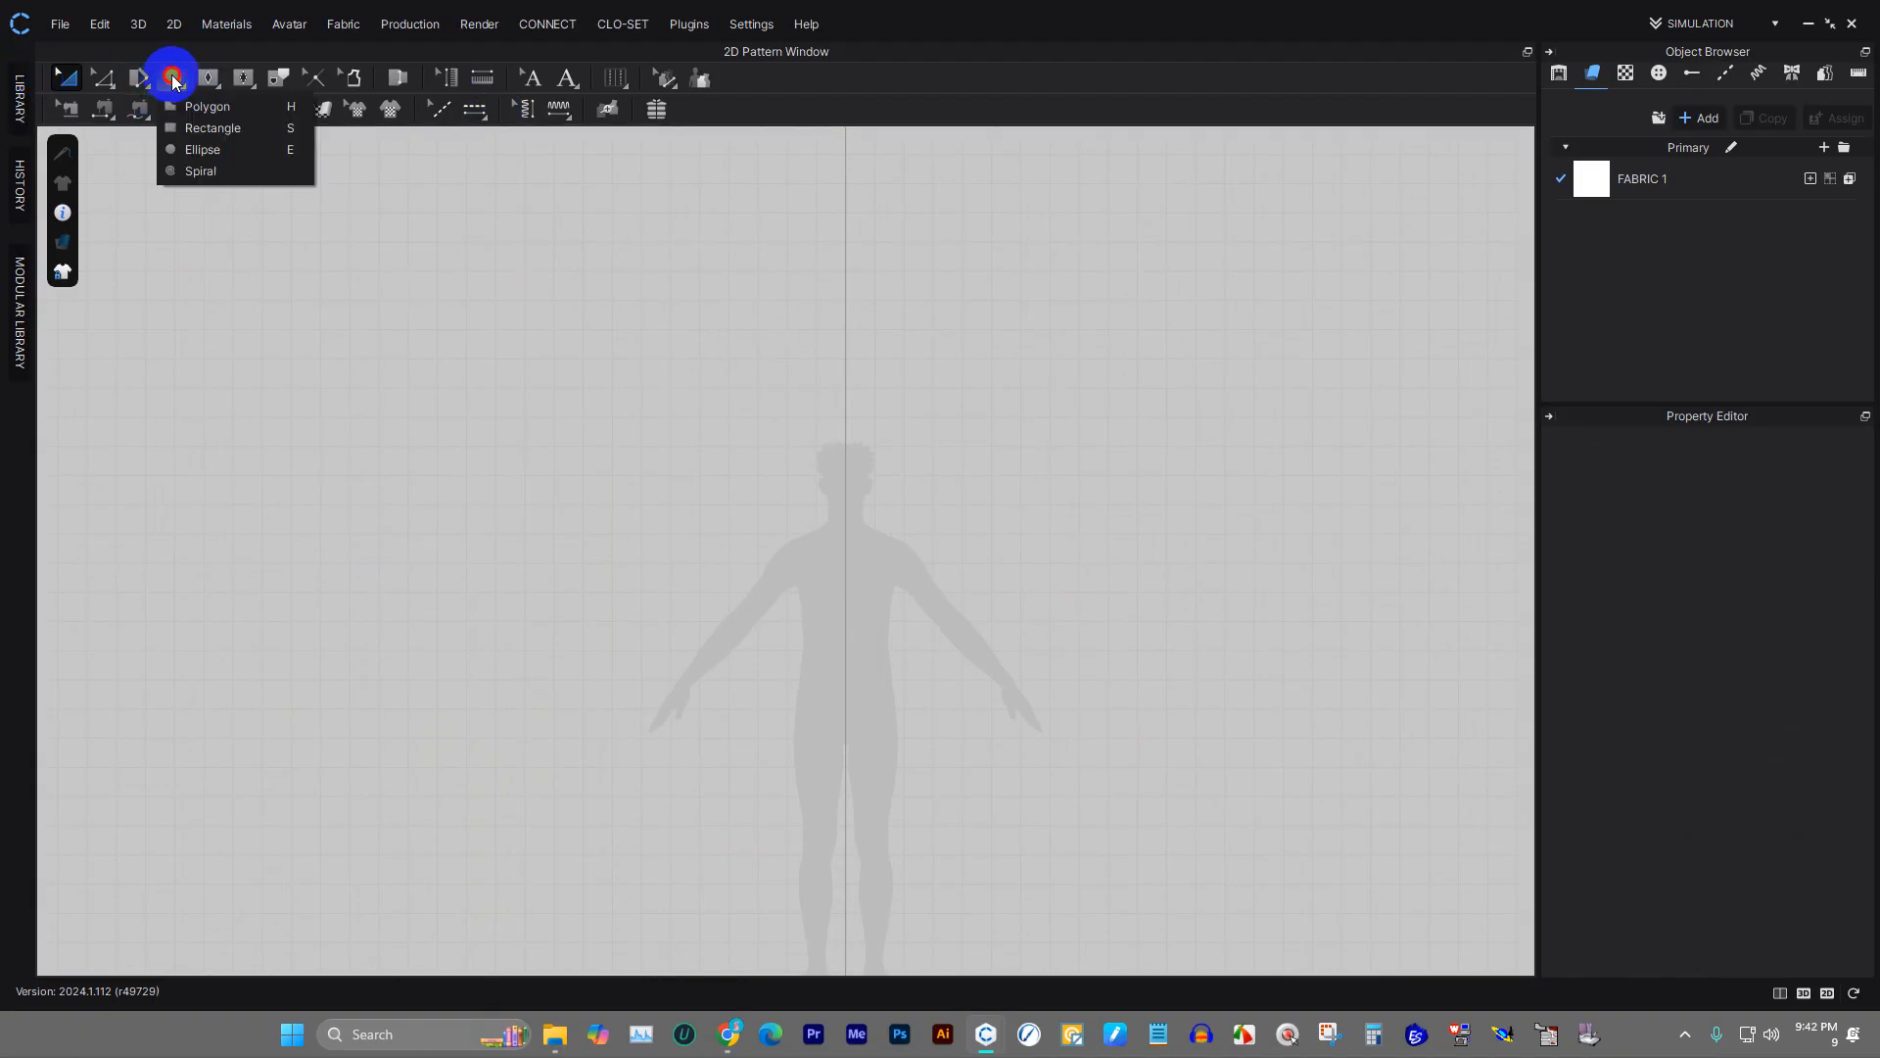
{"action": "left_click", "coordinate": [204, 106]}
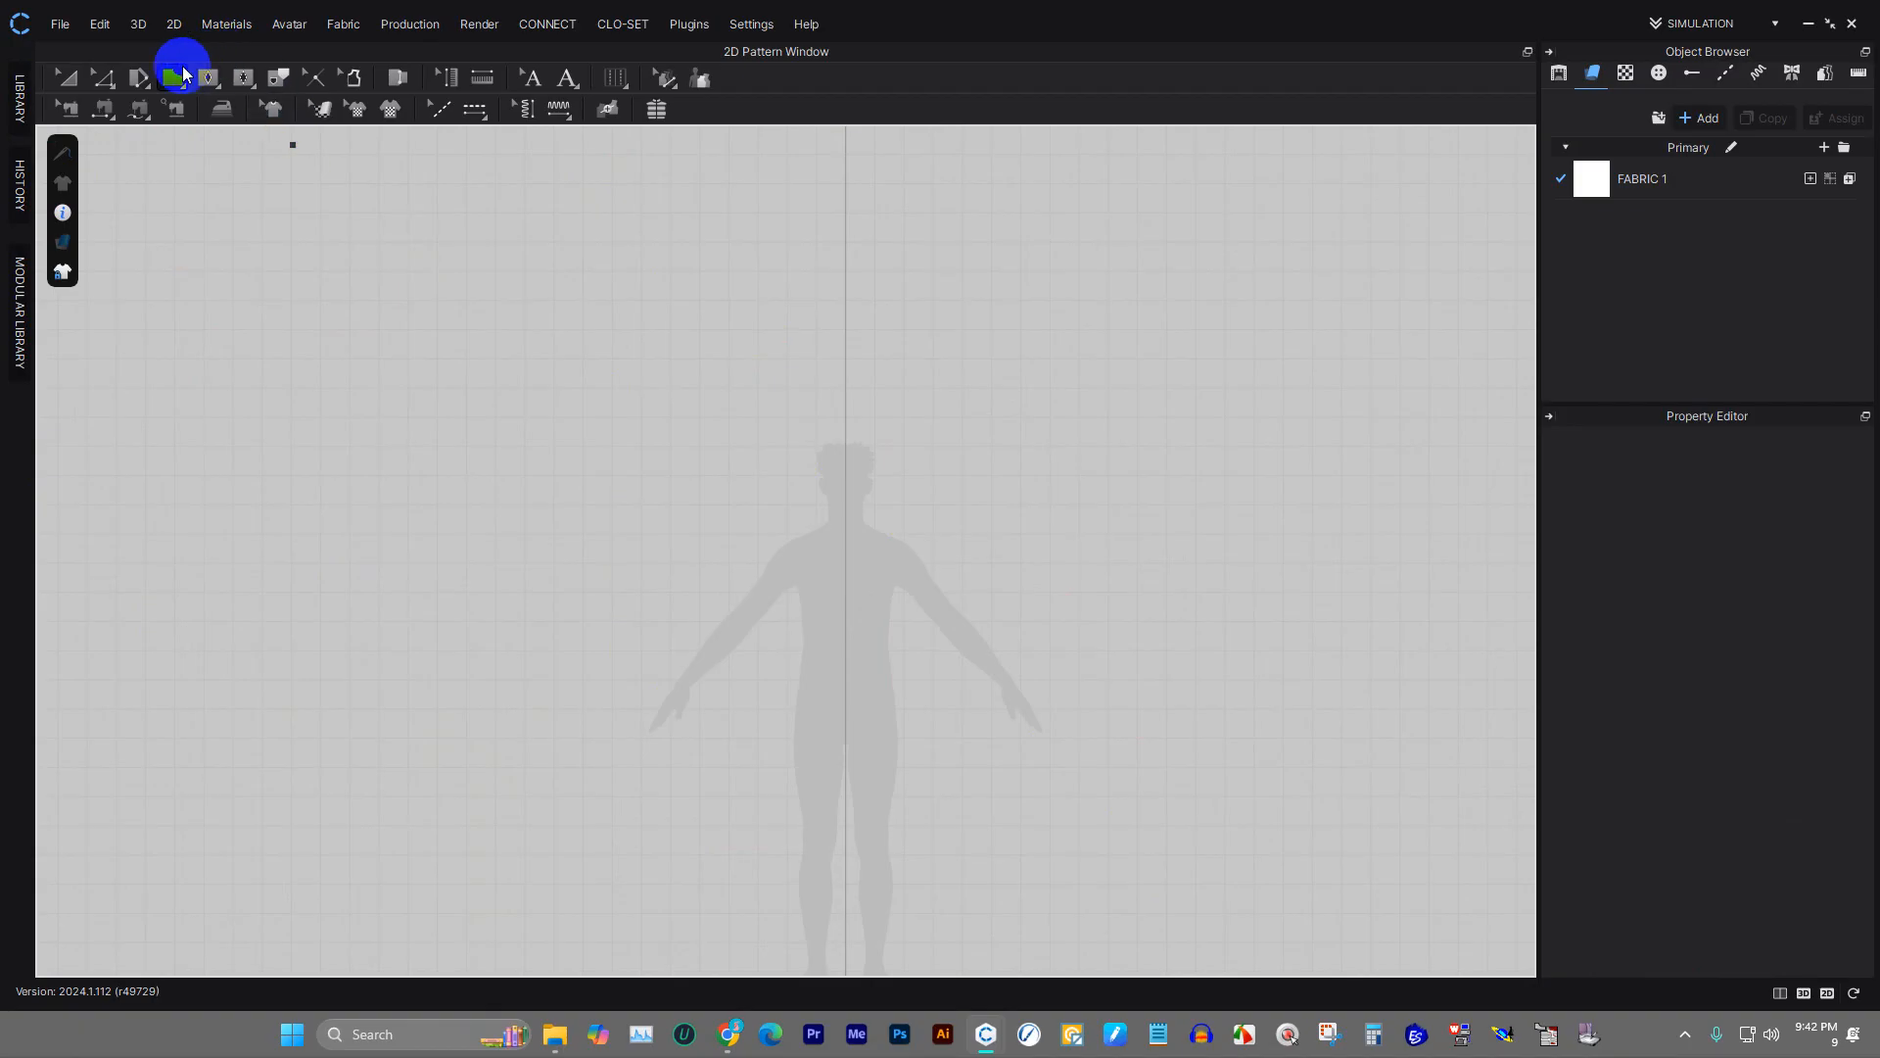
{"action": "scroll", "coordinate": [894, 727], "scroll_direction": "down", "scroll_amount": 1}
{"action": "scroll", "coordinate": [886, 714], "scroll_direction": "up", "scroll_amount": 6}
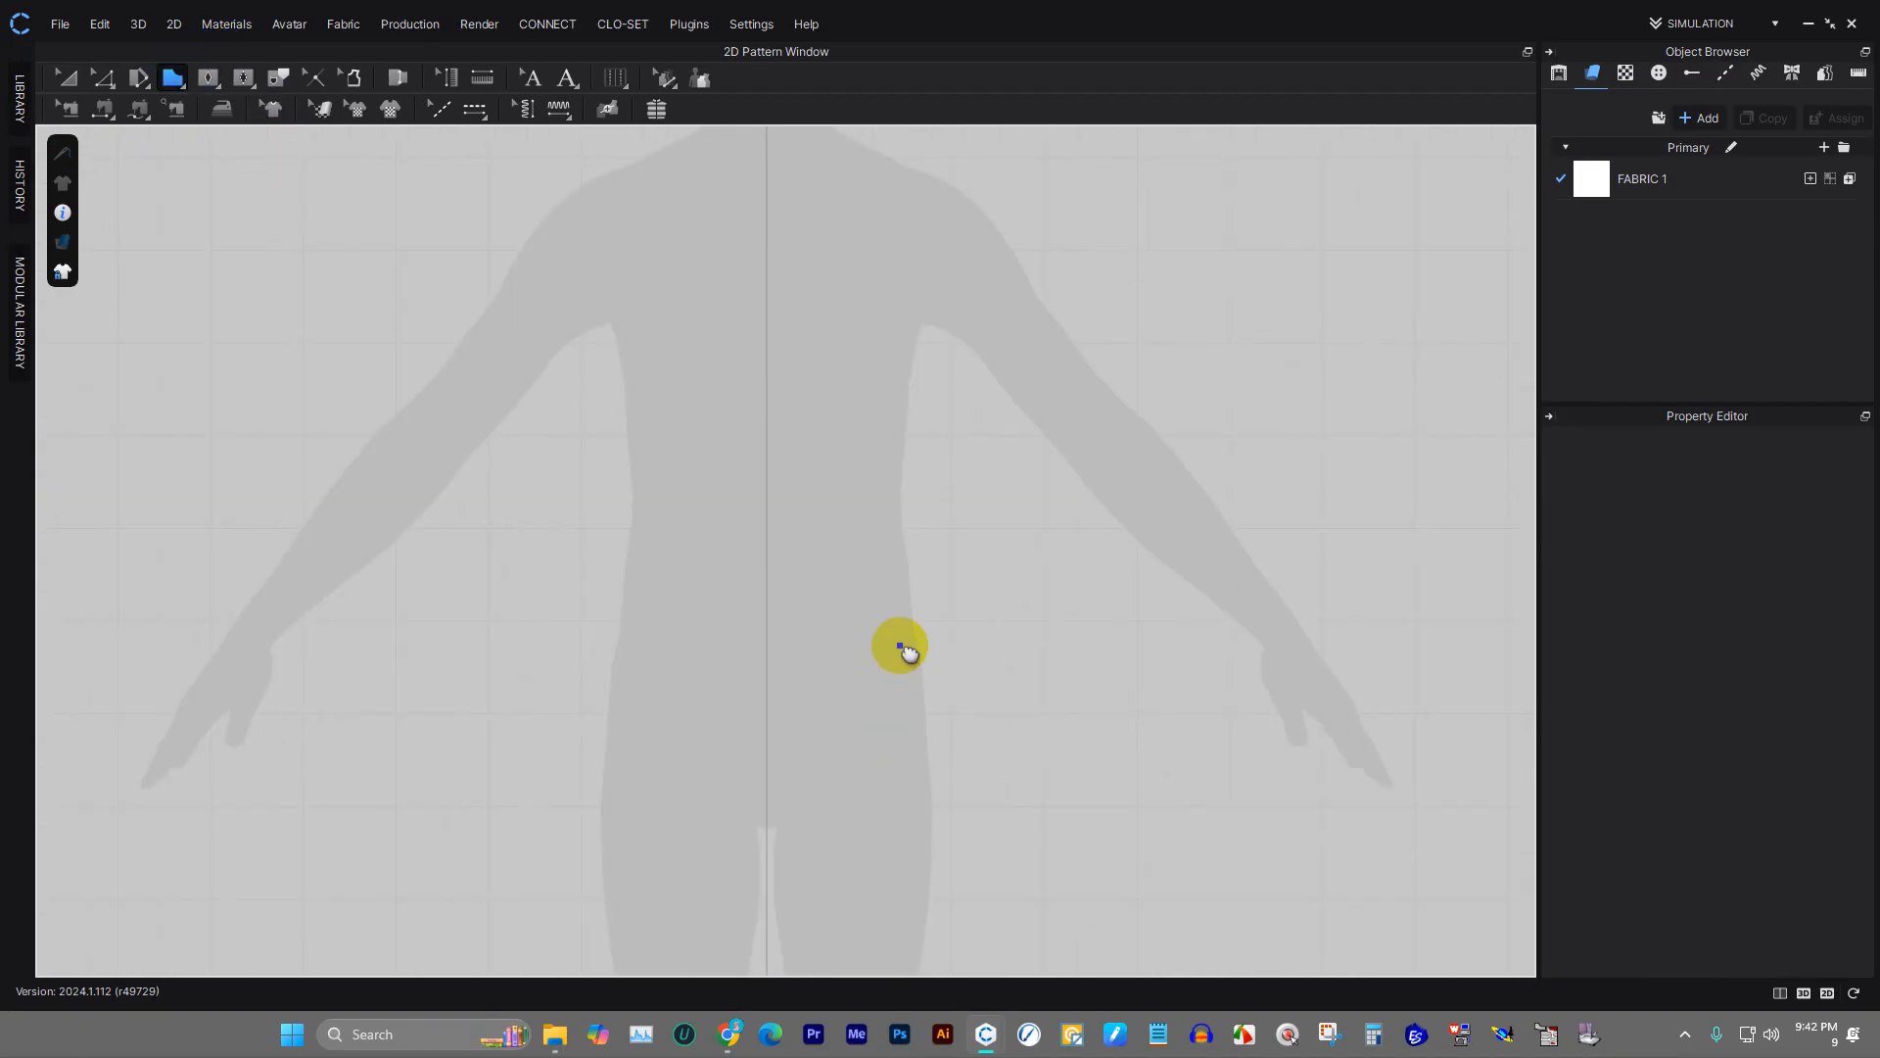
{"action": "scroll", "coordinate": [986, 437], "scroll_direction": "down", "scroll_amount": 5}
{"action": "scroll", "coordinate": [945, 191], "scroll_direction": "up", "scroll_amount": 4}
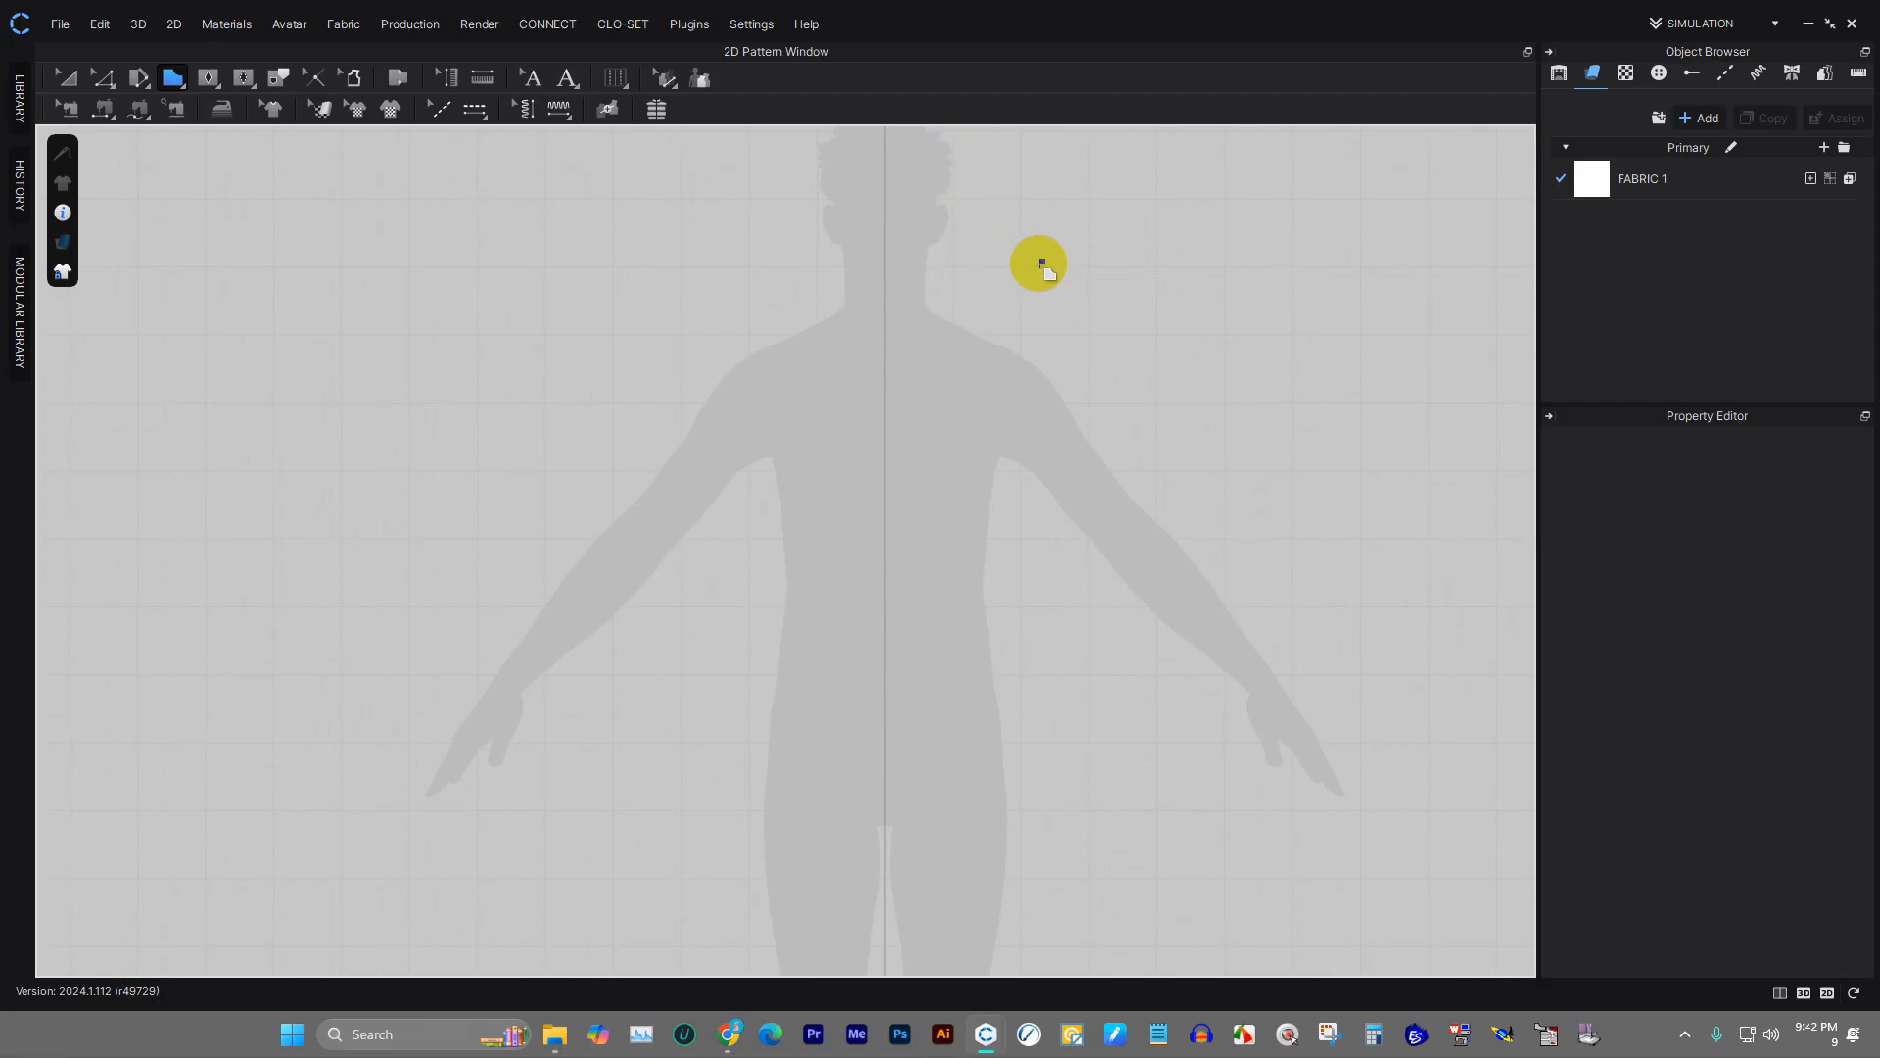
{"action": "scroll", "coordinate": [963, 304], "scroll_direction": "down", "scroll_amount": 3}
{"action": "scroll", "coordinate": [957, 235], "scroll_direction": "up", "scroll_amount": 5}
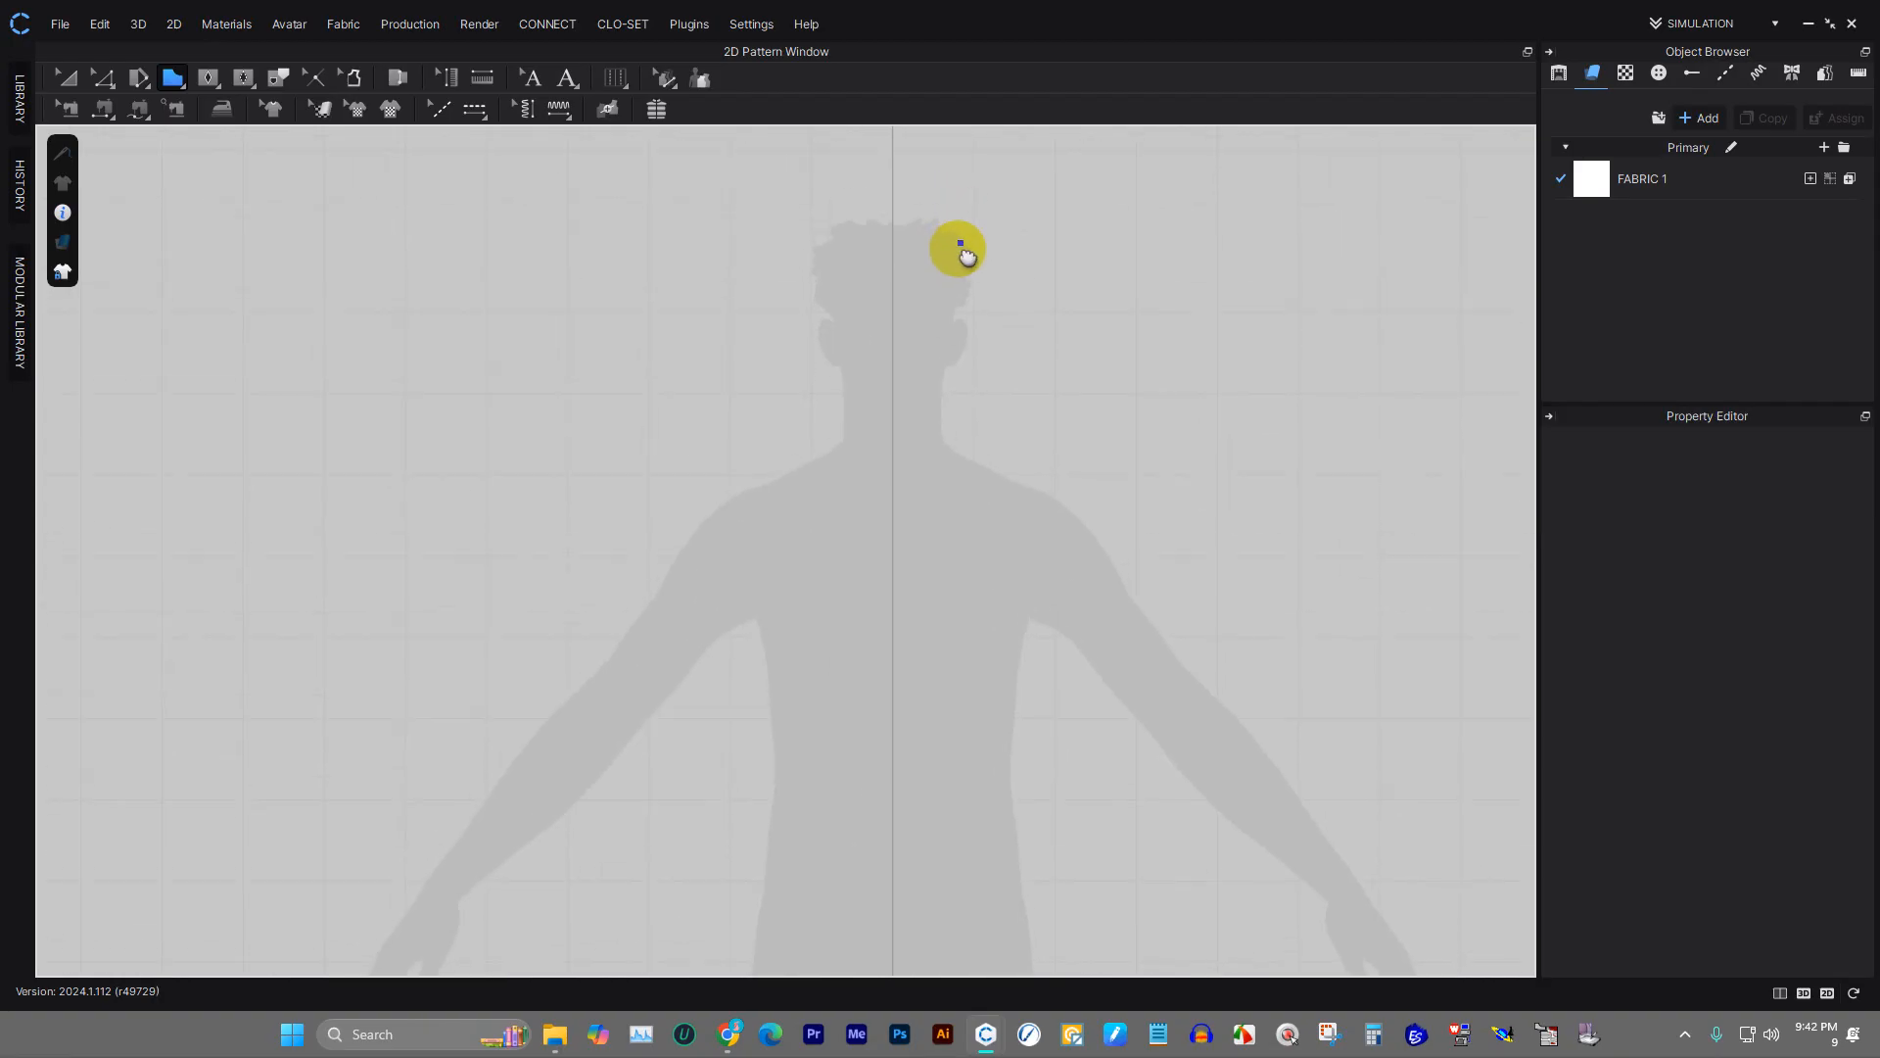
{"action": "right_click_drag", "start_coordinate": [922, 310], "coordinate": [855, 275]}
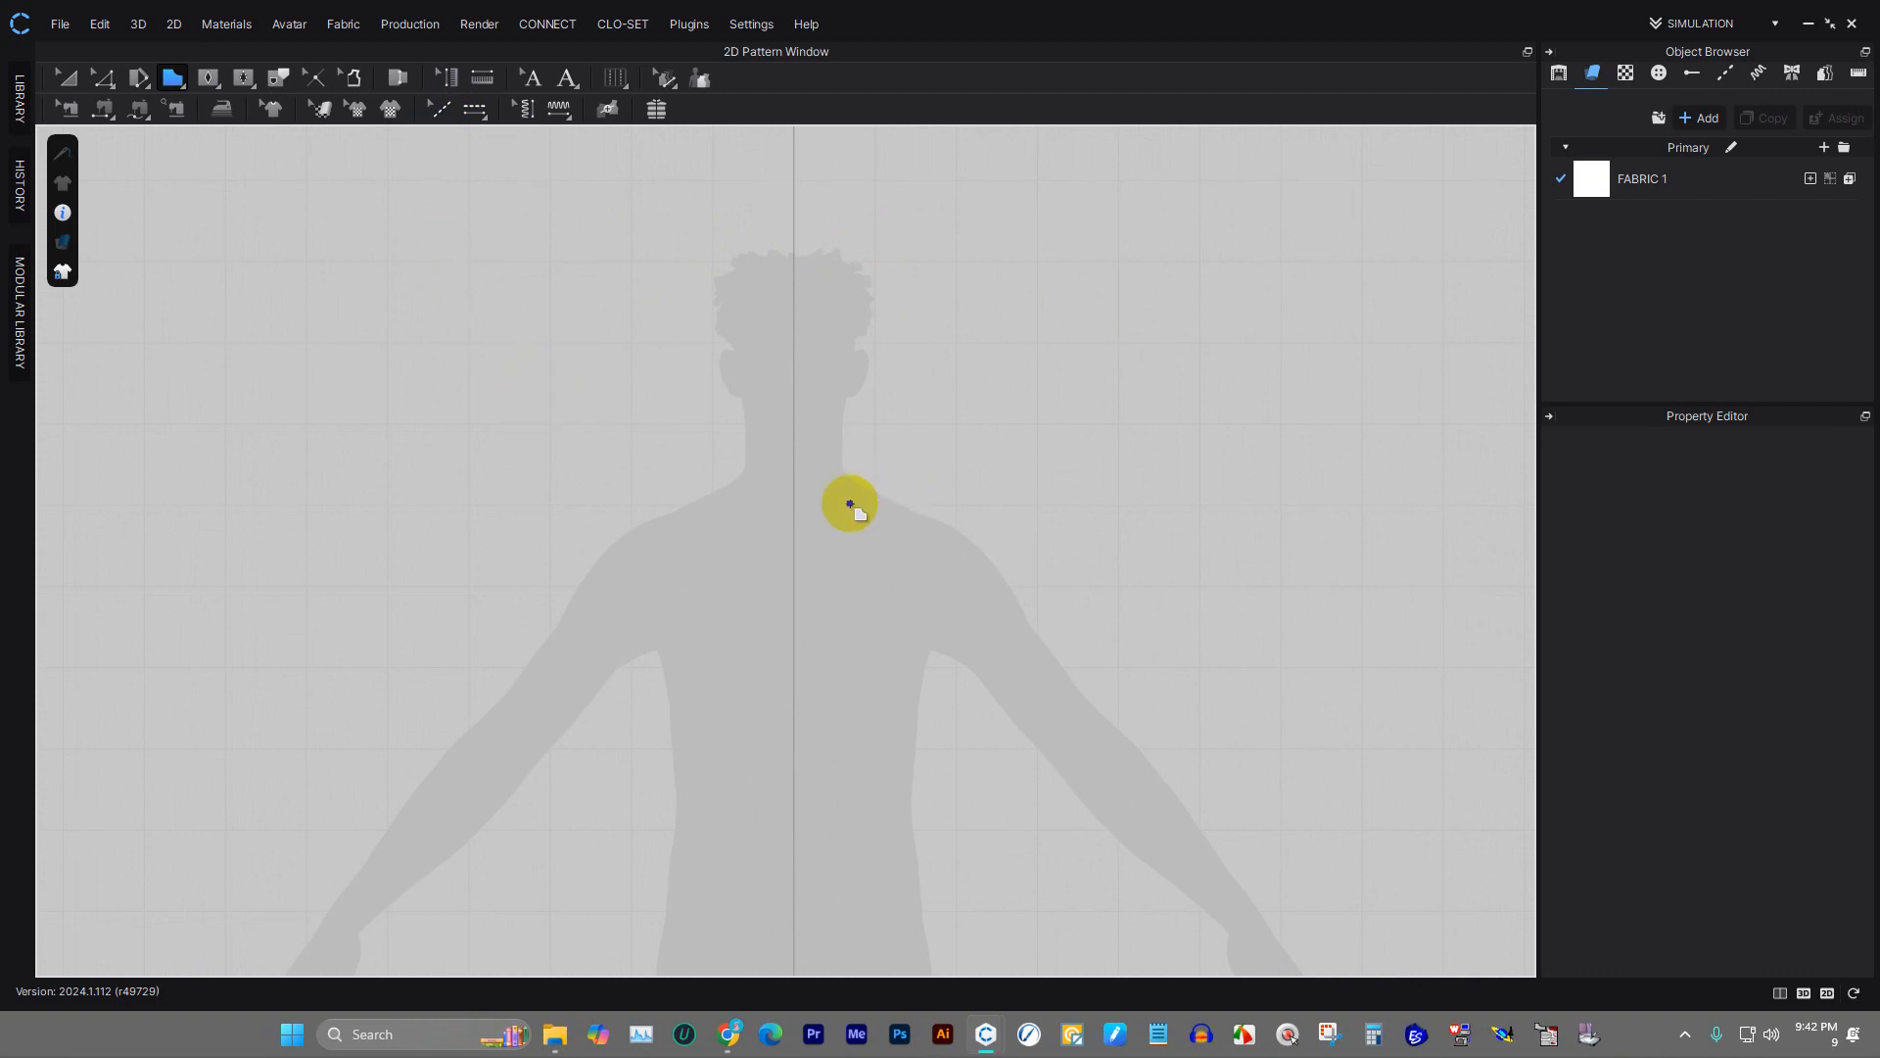
{"action": "scroll", "coordinate": [814, 491], "scroll_direction": "up", "scroll_amount": 2}
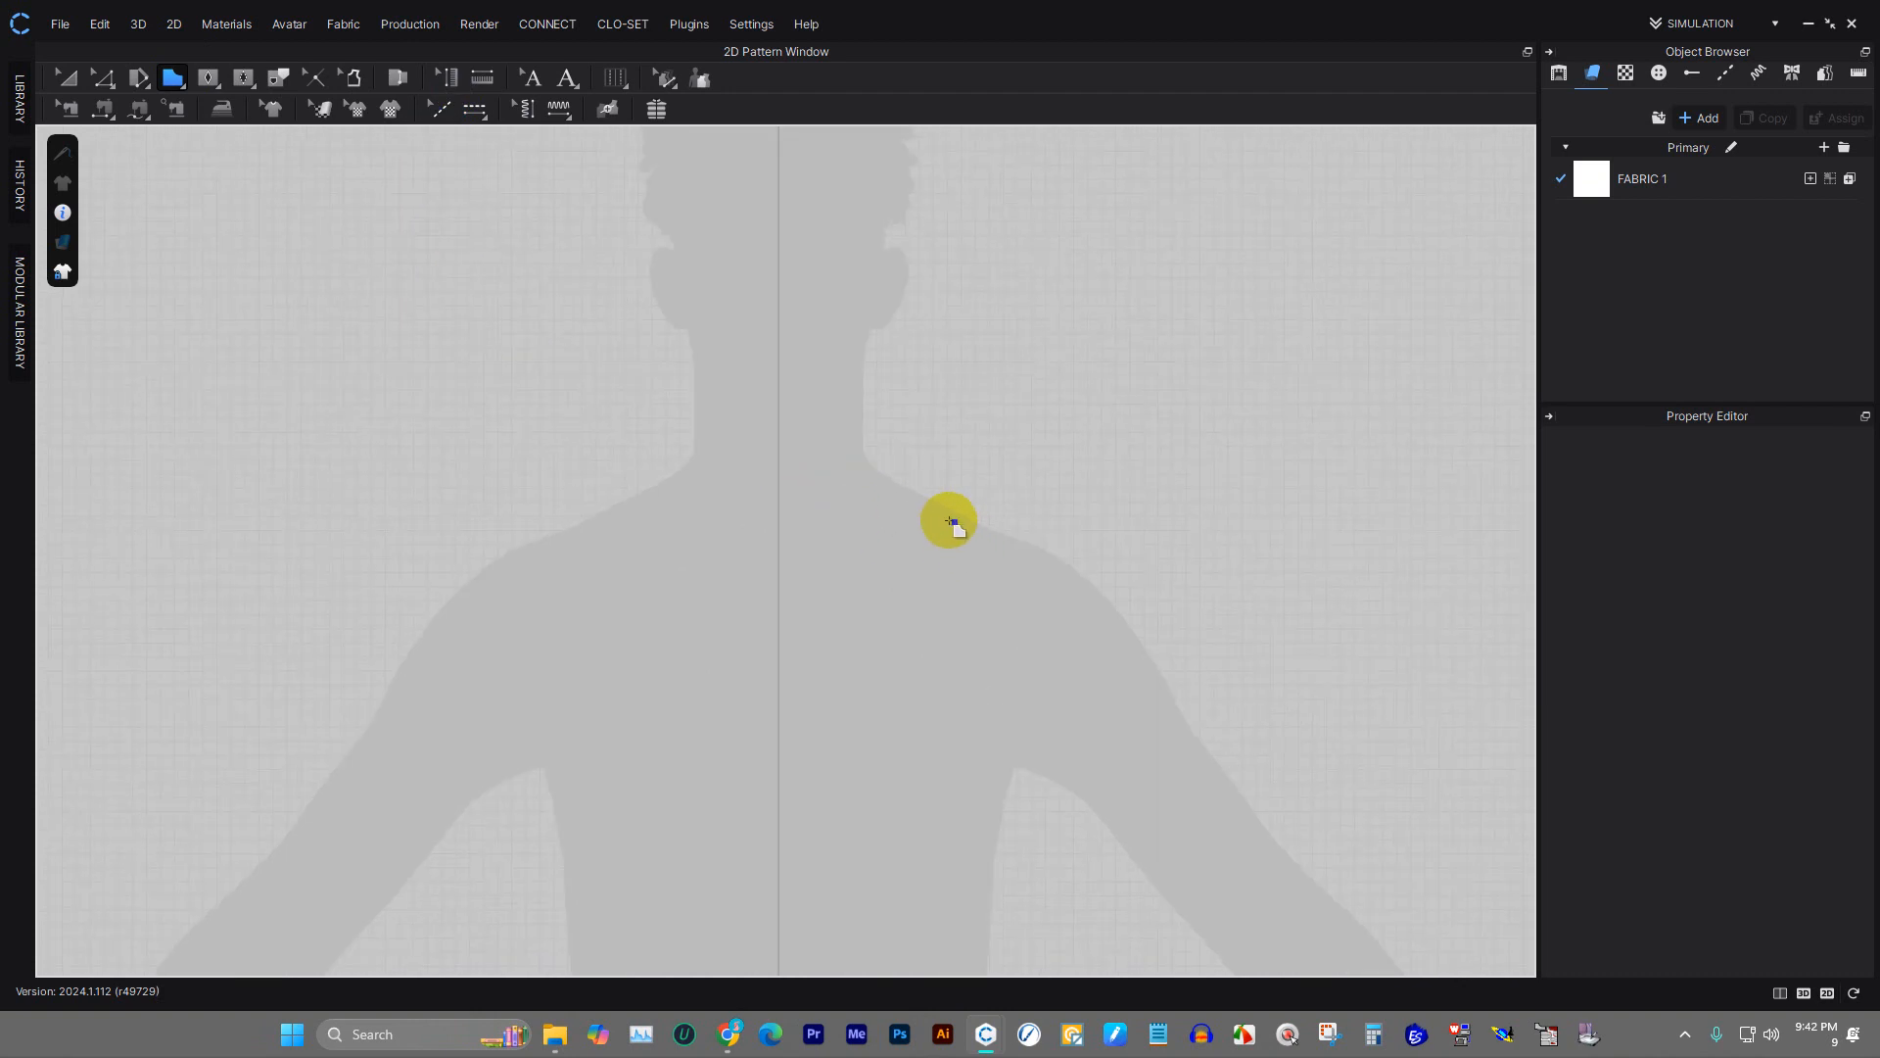
{"action": "scroll", "coordinate": [920, 517], "scroll_direction": "down", "scroll_amount": 2}
{"action": "scroll", "coordinate": [857, 502], "scroll_direction": "down", "scroll_amount": 1}
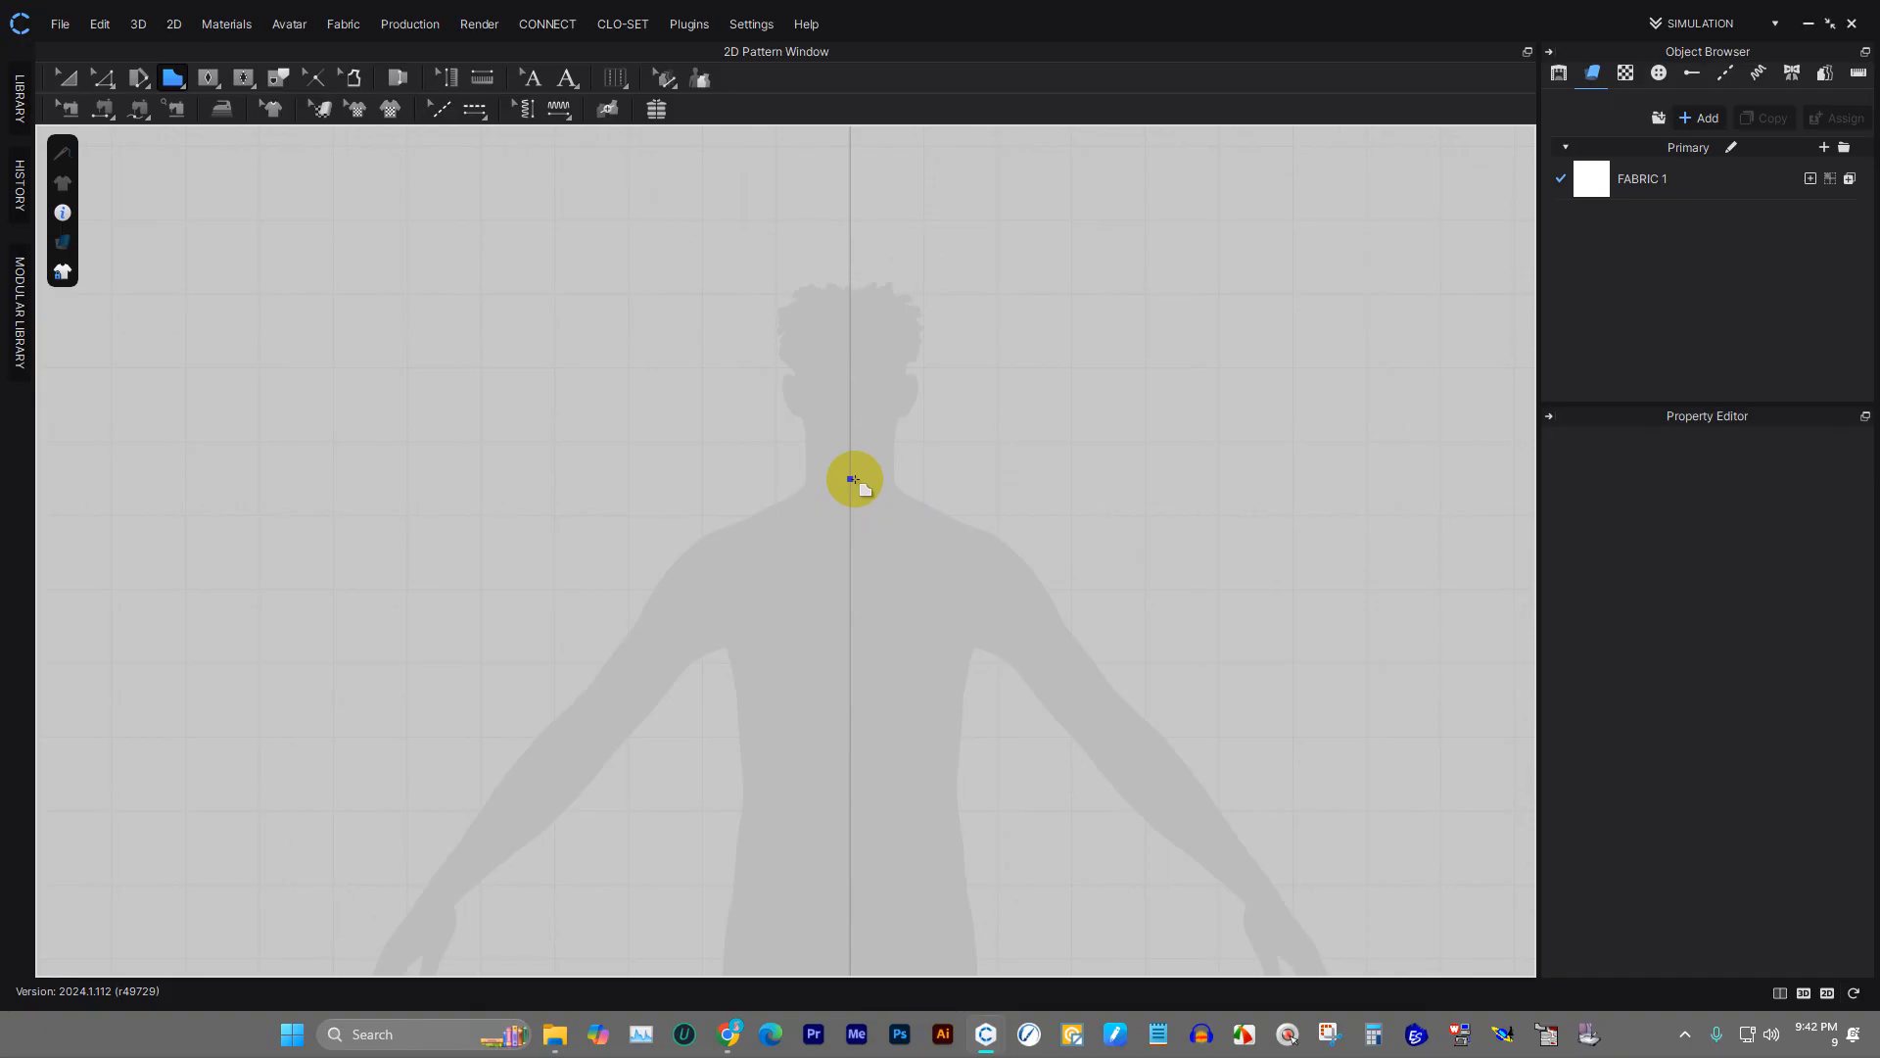
{"action": "left_click", "coordinate": [863, 480]}
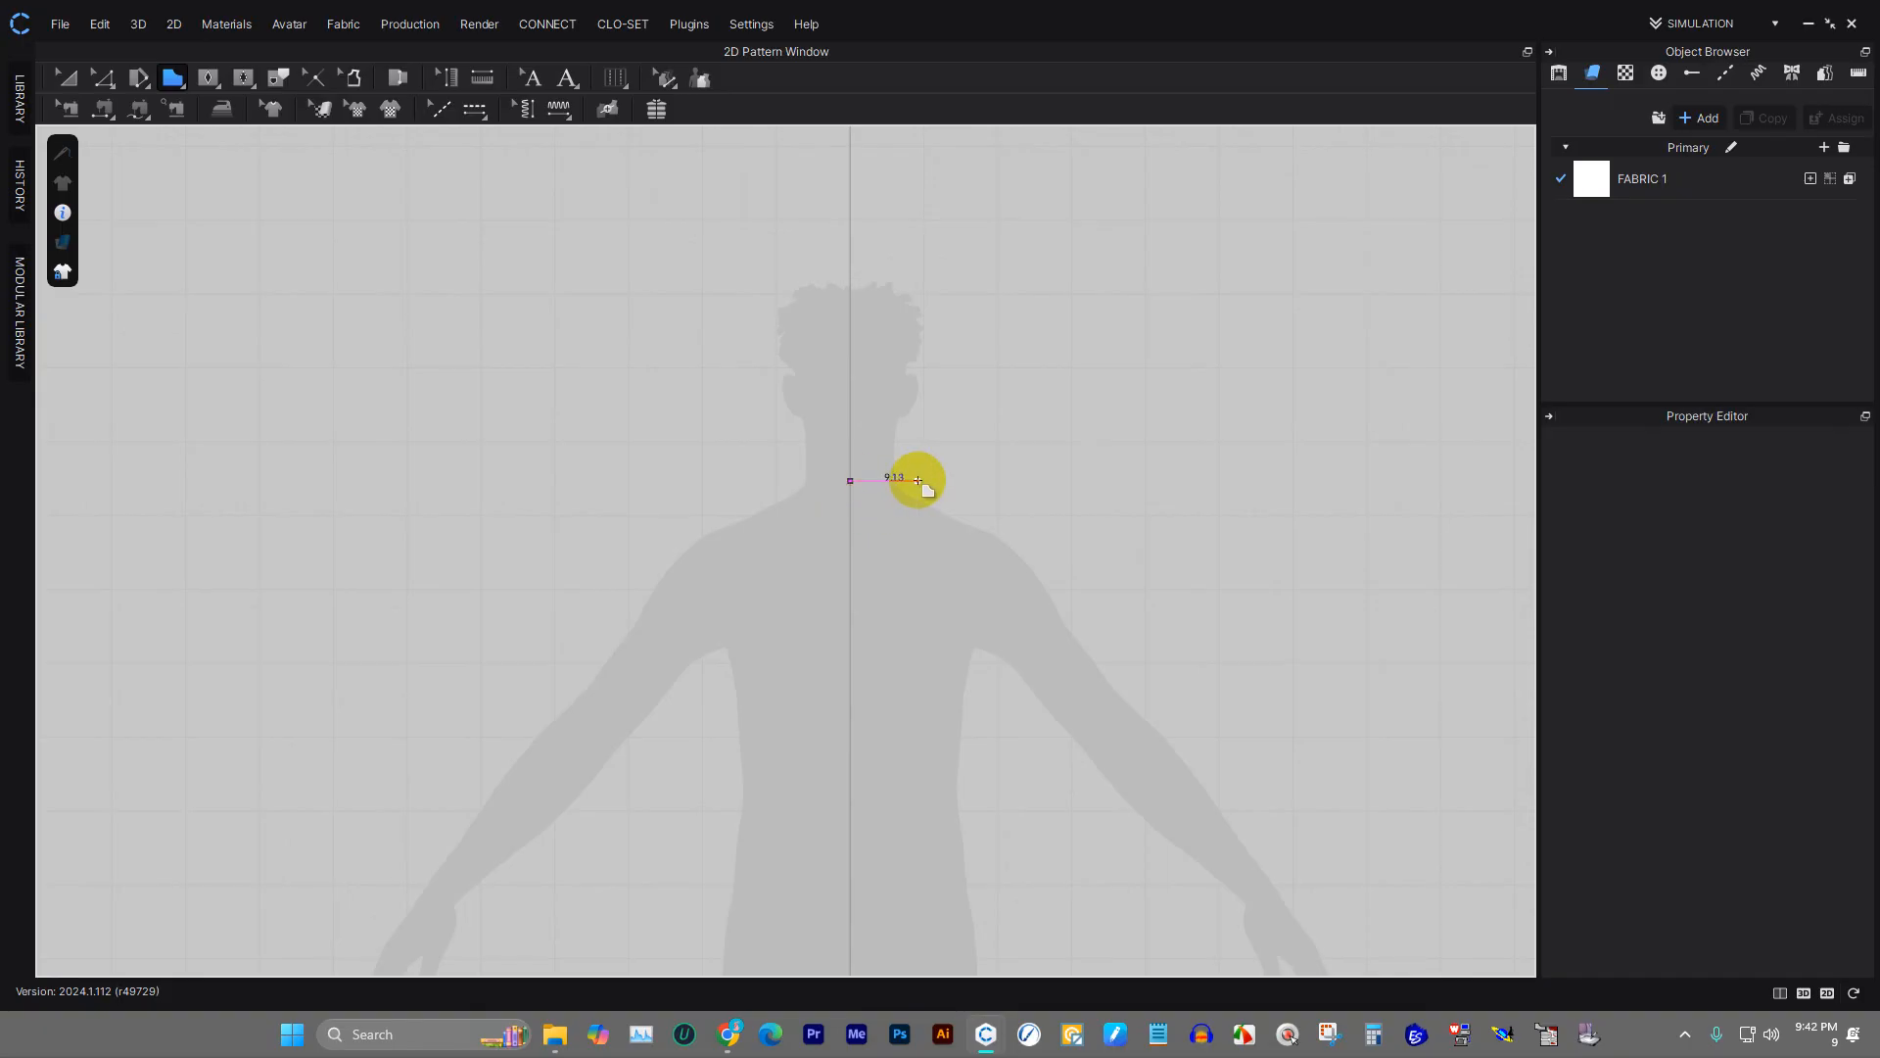
{"action": "scroll", "coordinate": [891, 478], "scroll_direction": "up", "scroll_amount": 3}
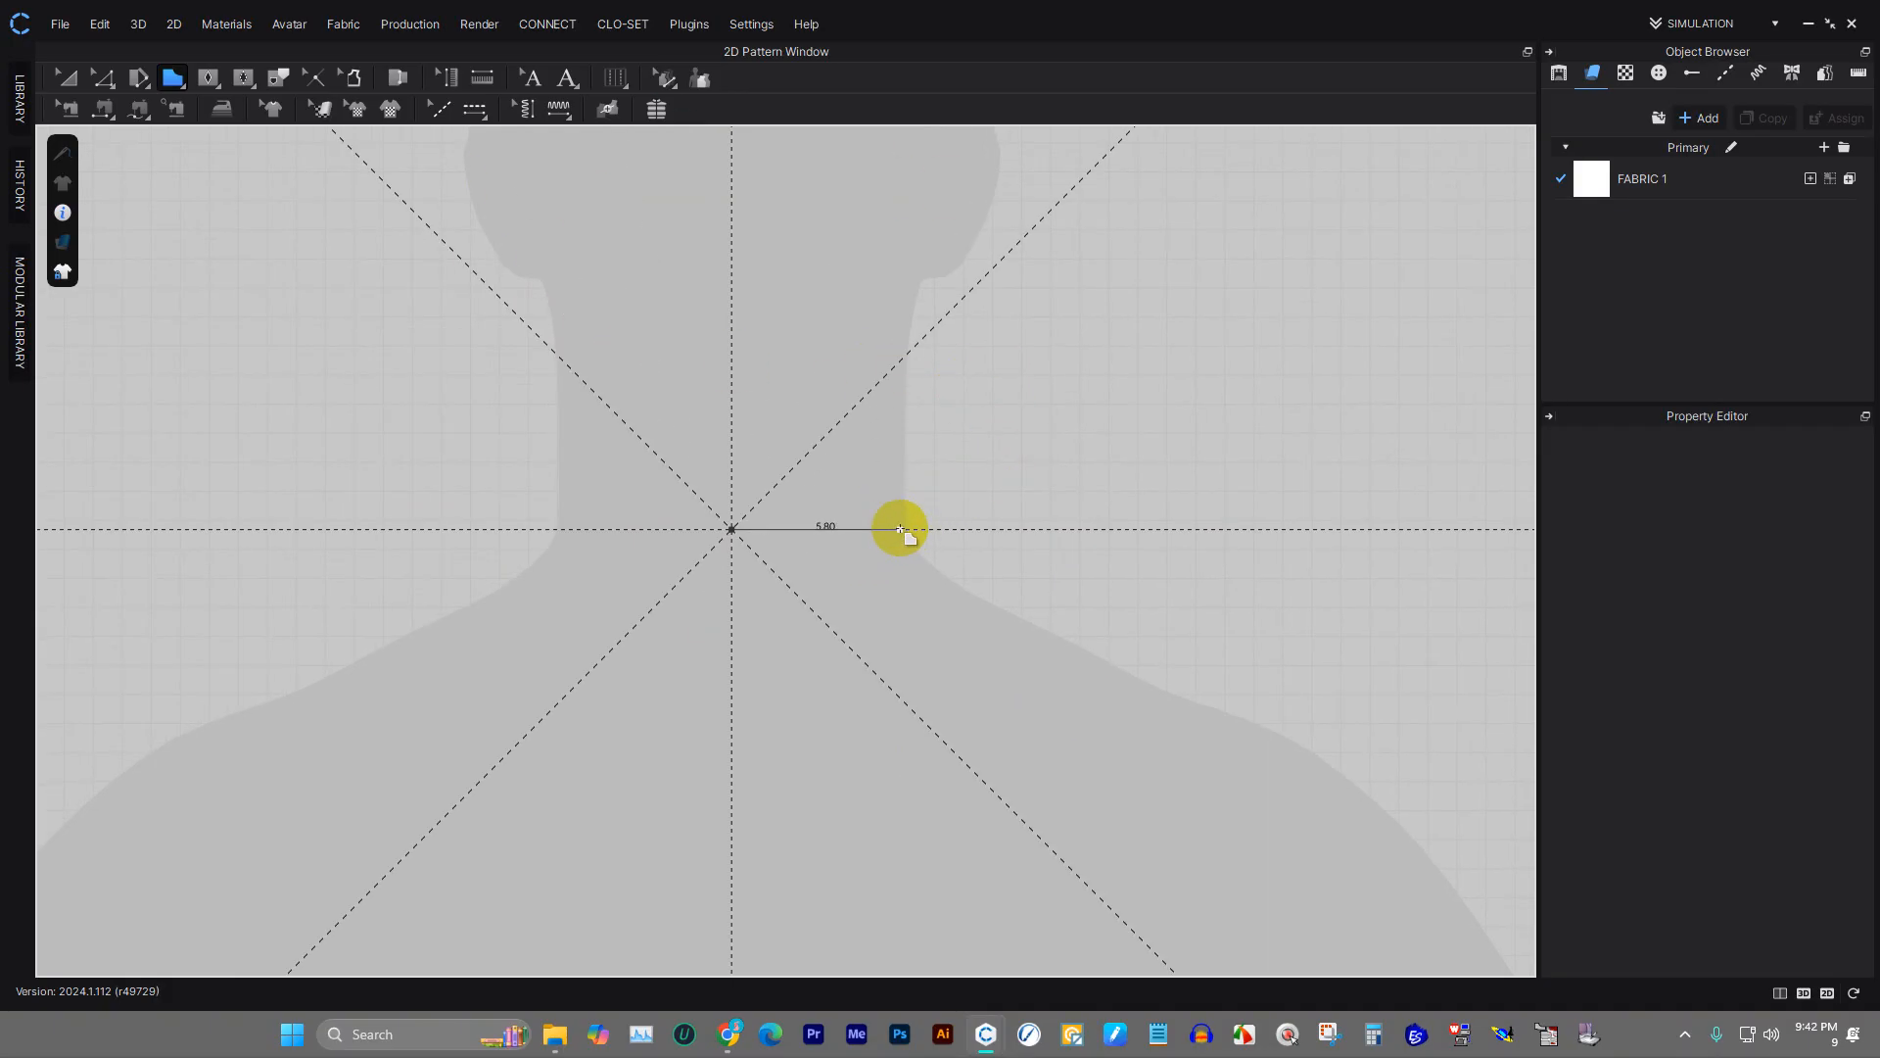
{"action": "left_click", "coordinate": [908, 529]}
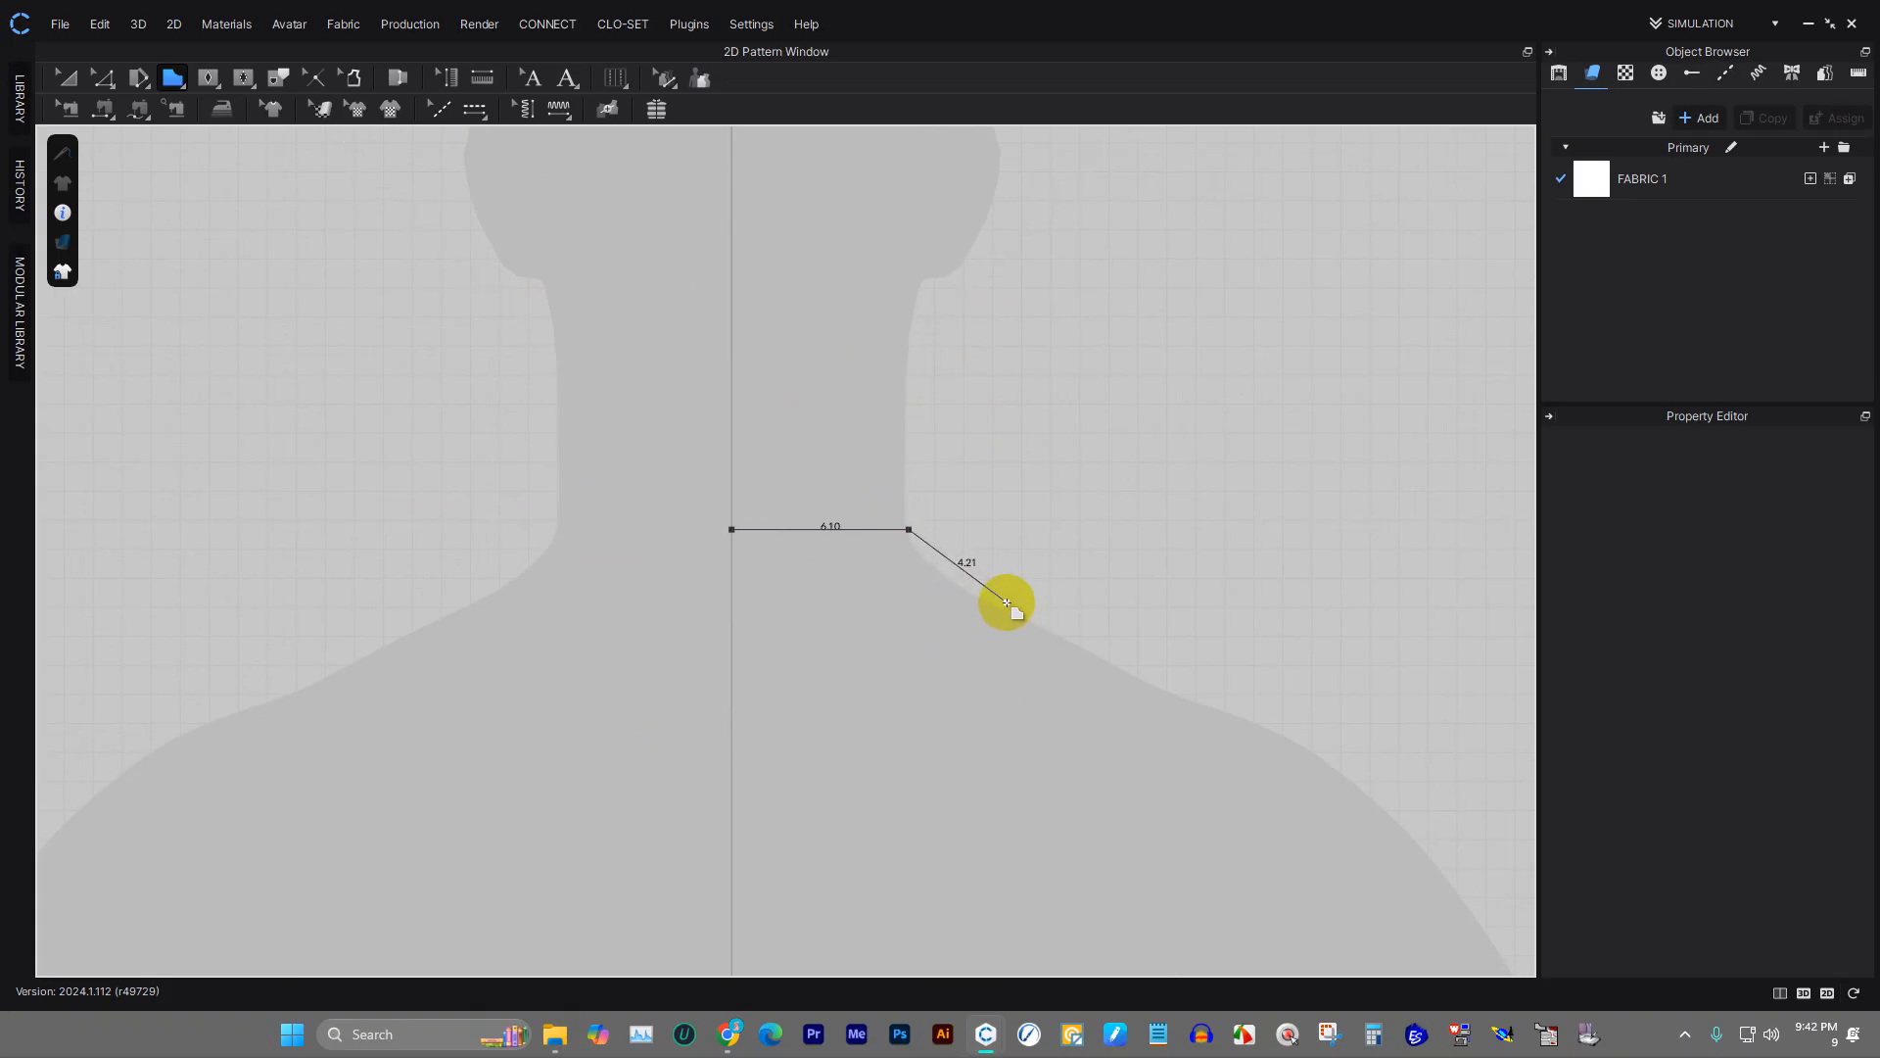
{"action": "left_click_drag", "start_coordinate": [990, 599], "coordinate": [1062, 621]}
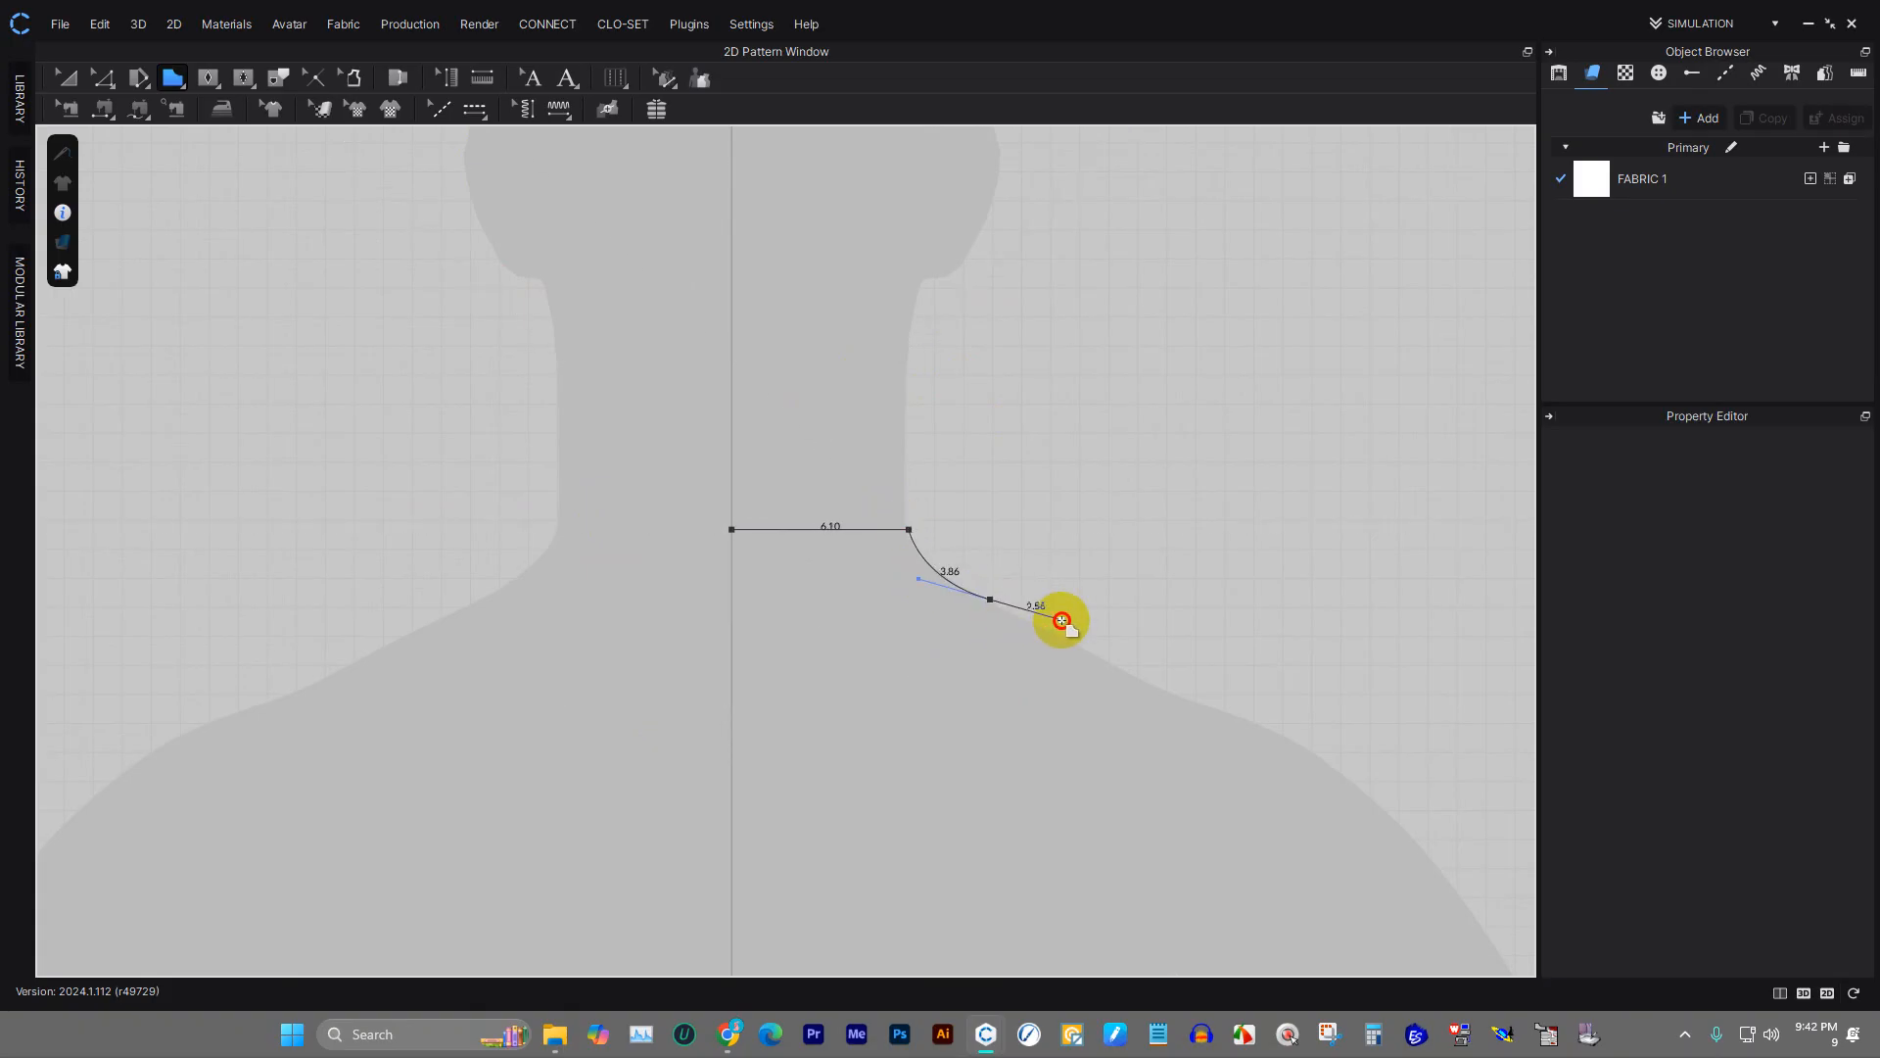
{"action": "left_click", "coordinate": [732, 526]}
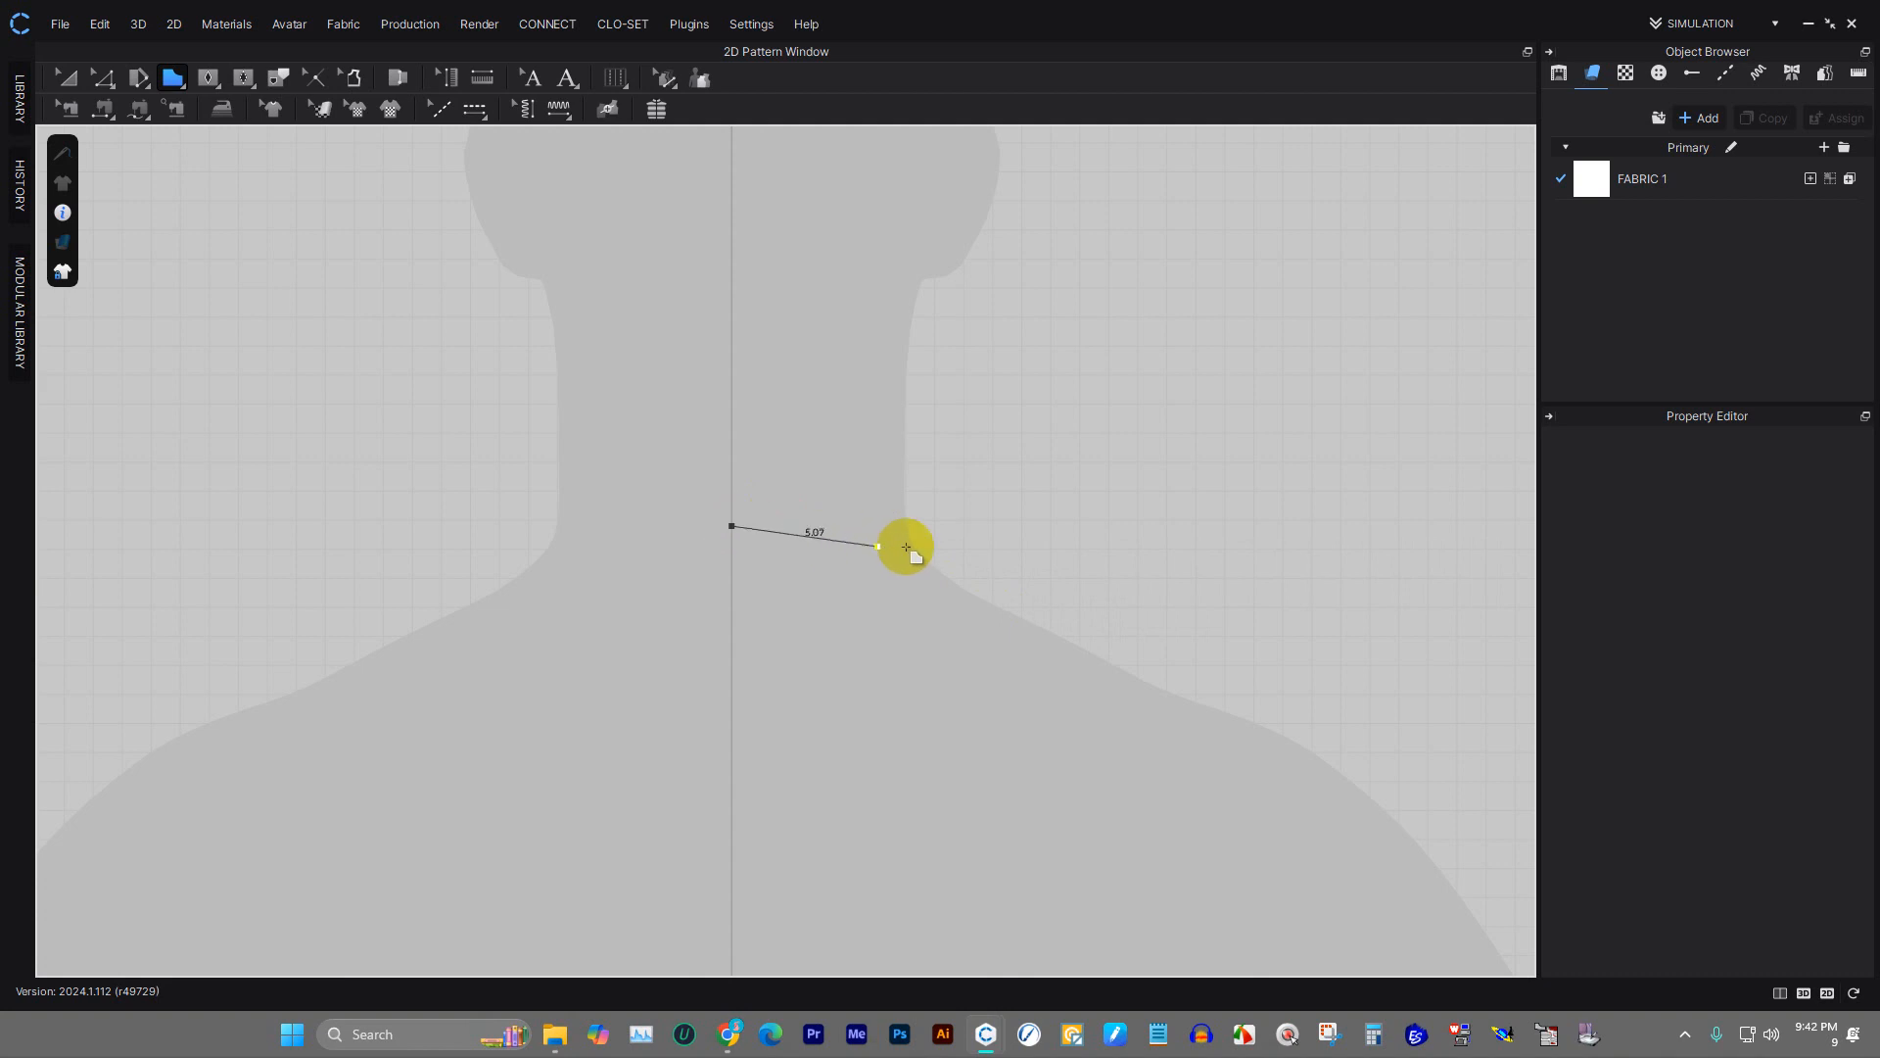
{"action": "key", "text": "shift"}
{"action": "left_click", "coordinate": [902, 526]}
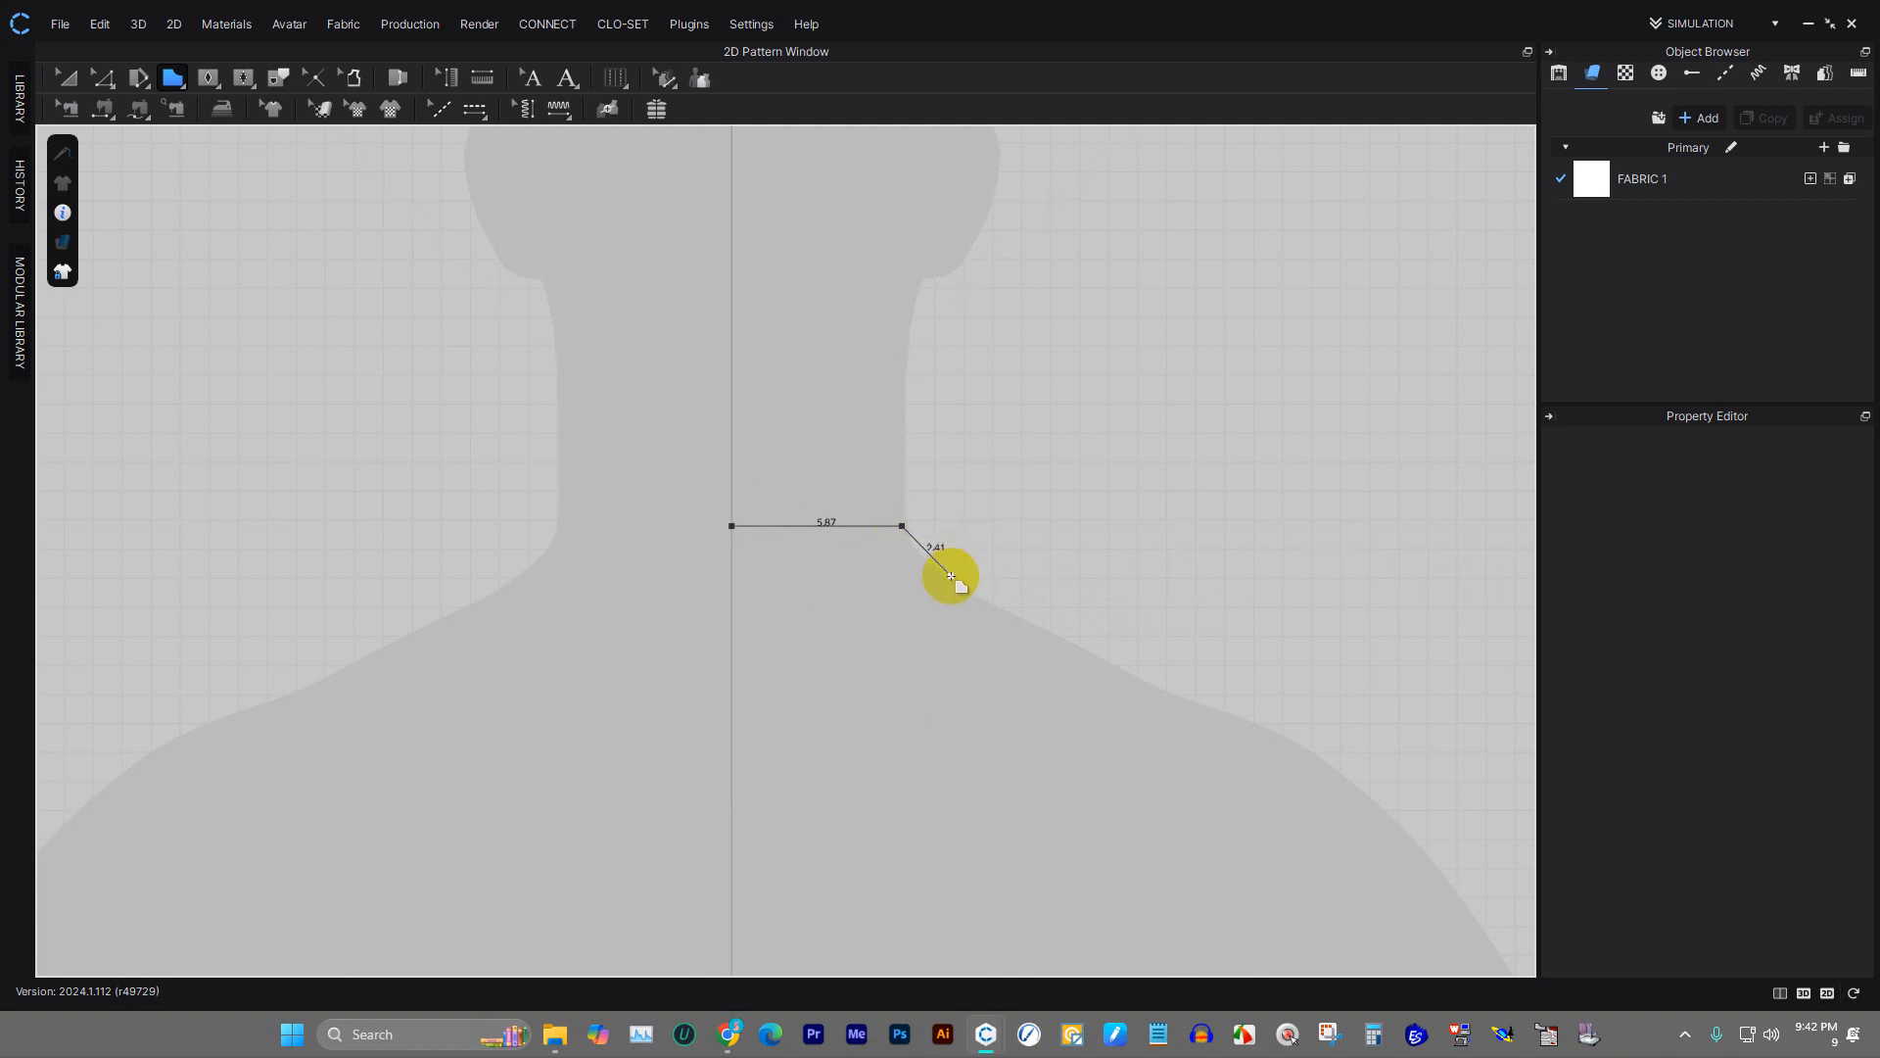
{"action": "scroll", "coordinate": [1011, 619], "scroll_direction": "down", "scroll_amount": 3}
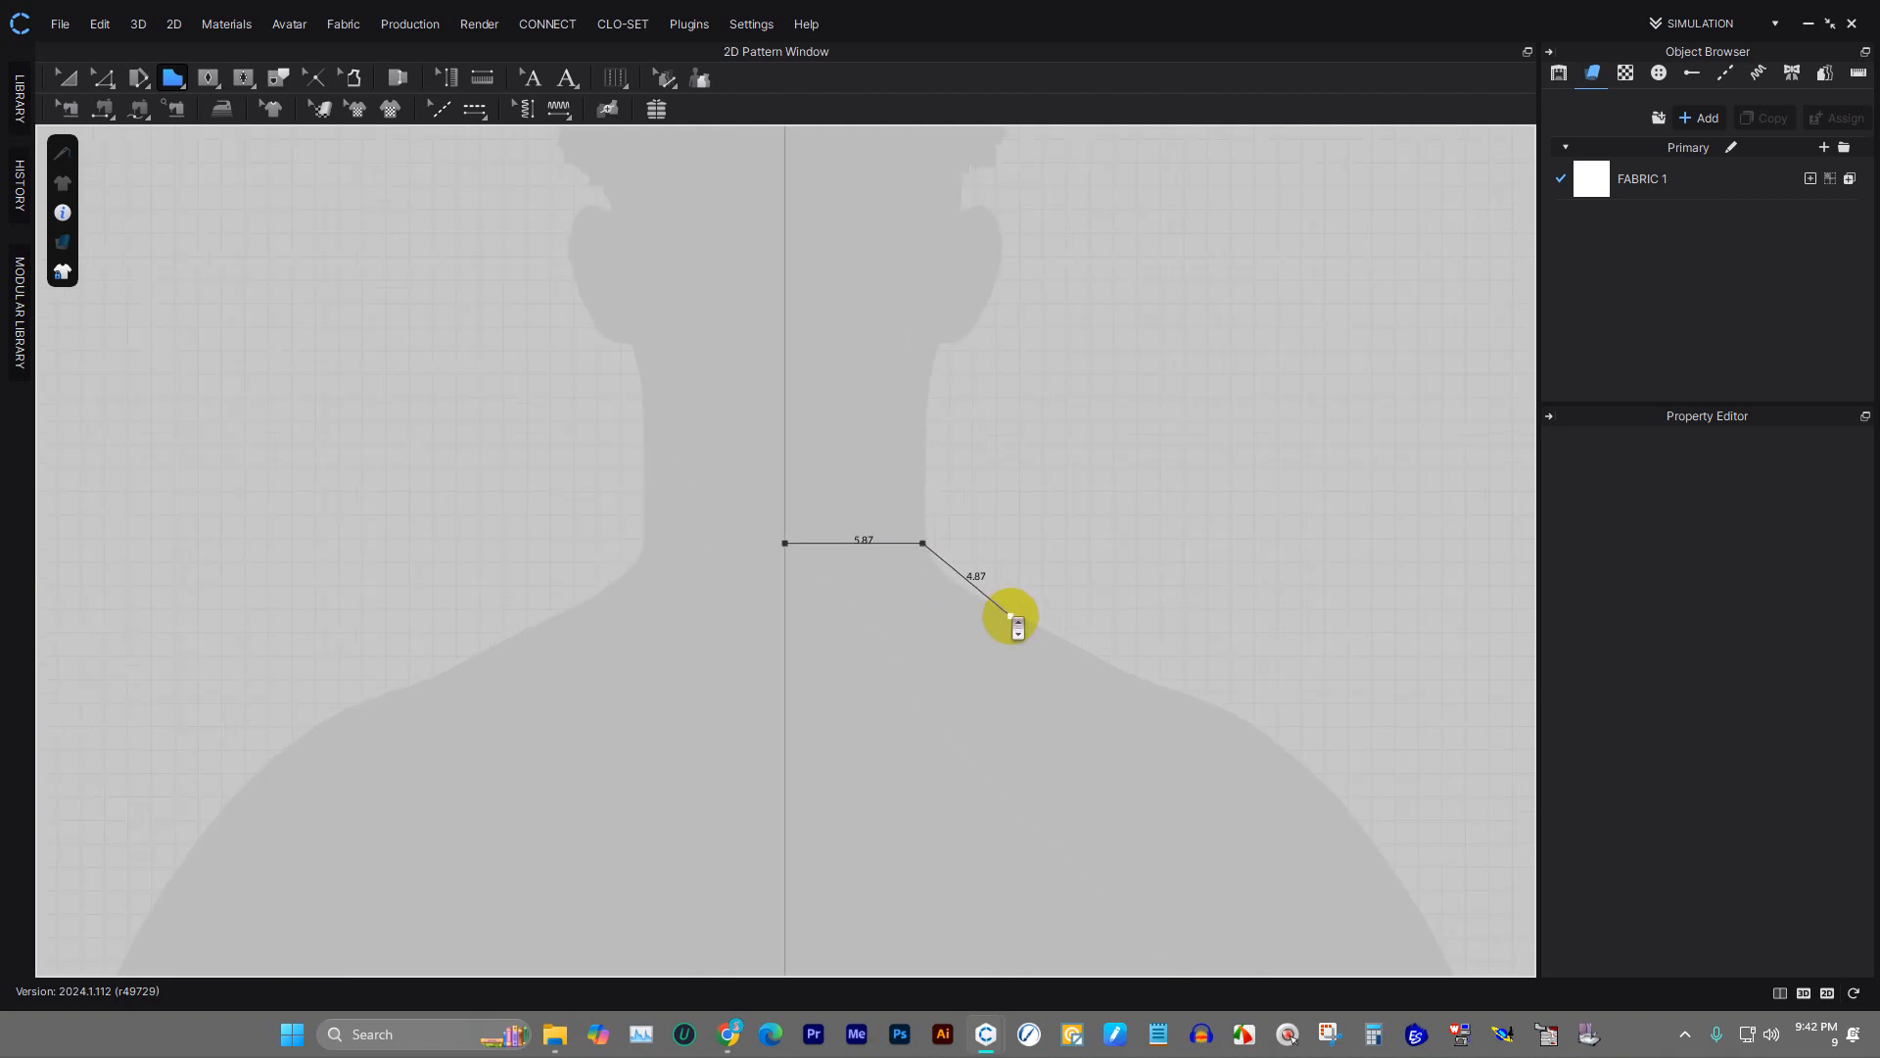
{"action": "scroll", "coordinate": [1009, 617], "scroll_direction": "up", "scroll_amount": 6}
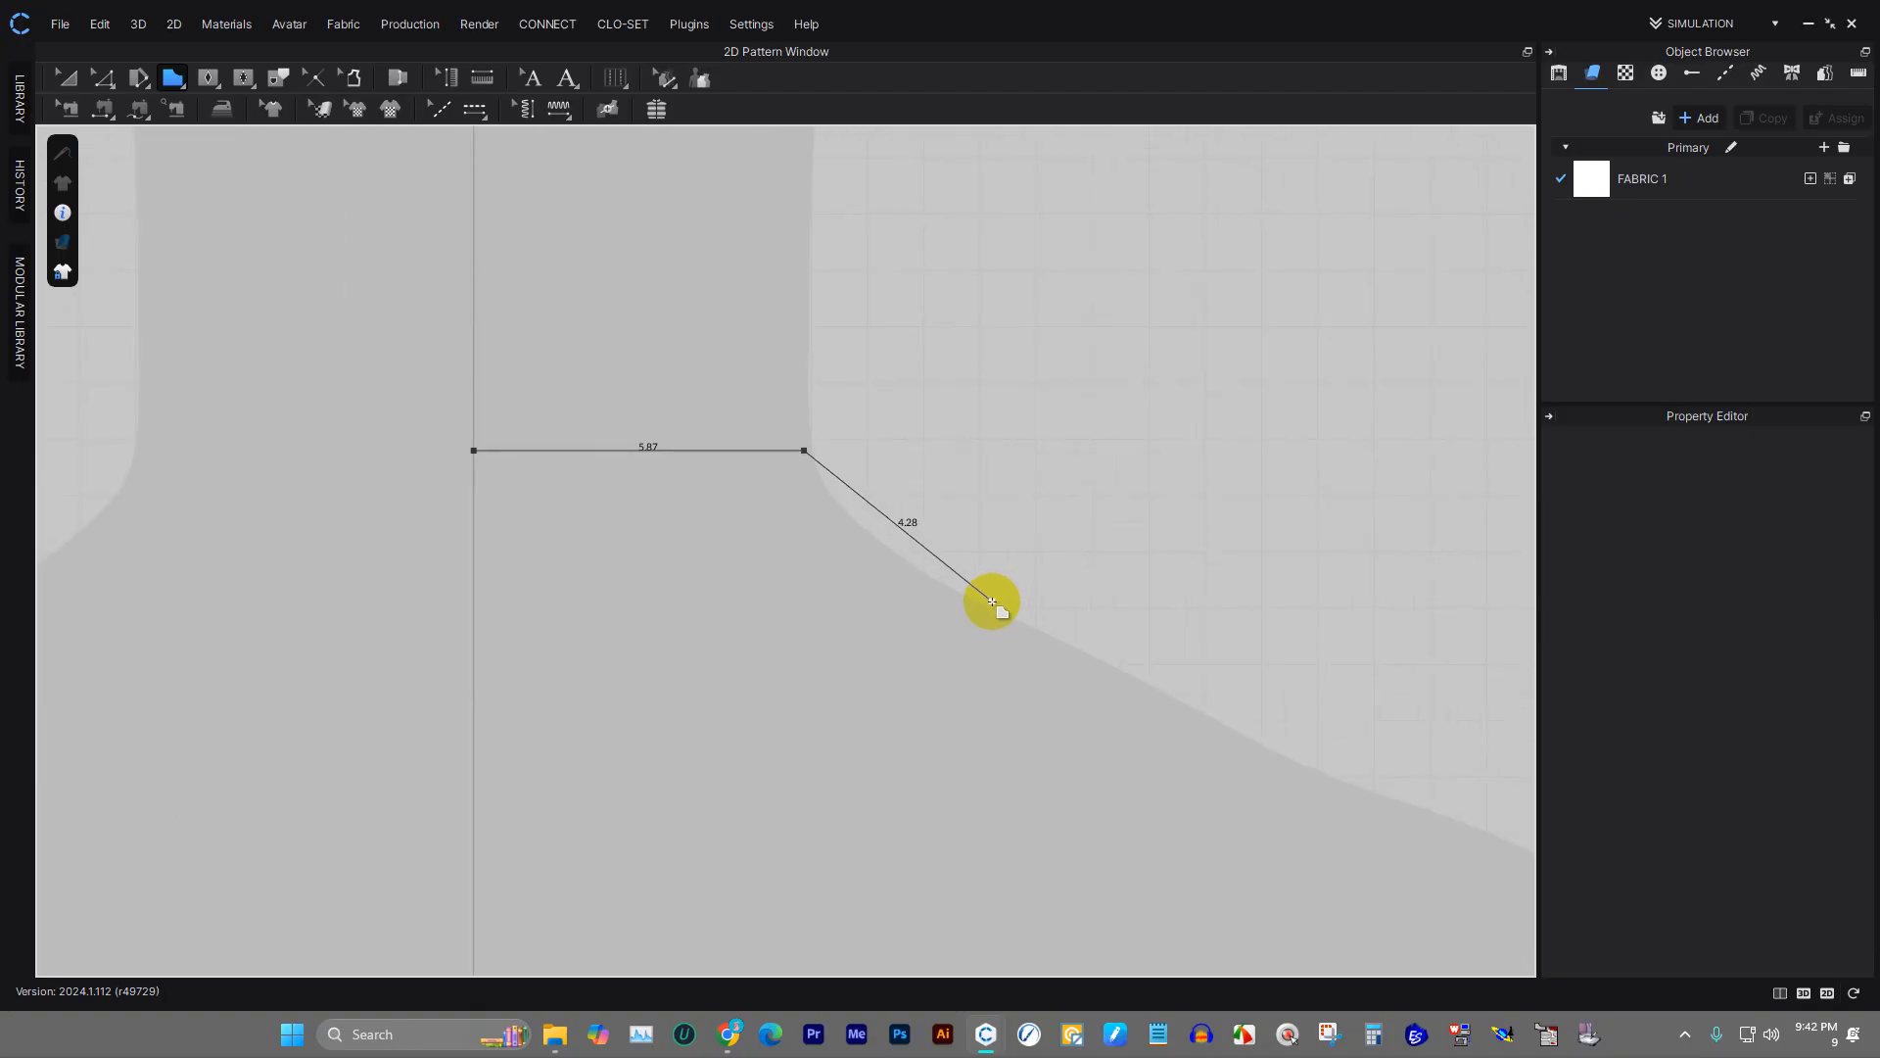
{"action": "mouse_move", "coordinate": [996, 611]}
{"action": "left_mouse_down"}
{"action": "mouse_move", "coordinate": [1181, 696]}
{"action": "mouse_move", "coordinate": [1153, 683]}
{"action": "left_mouse_up"}
{"action": "scroll", "coordinate": [725, 637], "scroll_direction": "up", "scroll_amount": 5}
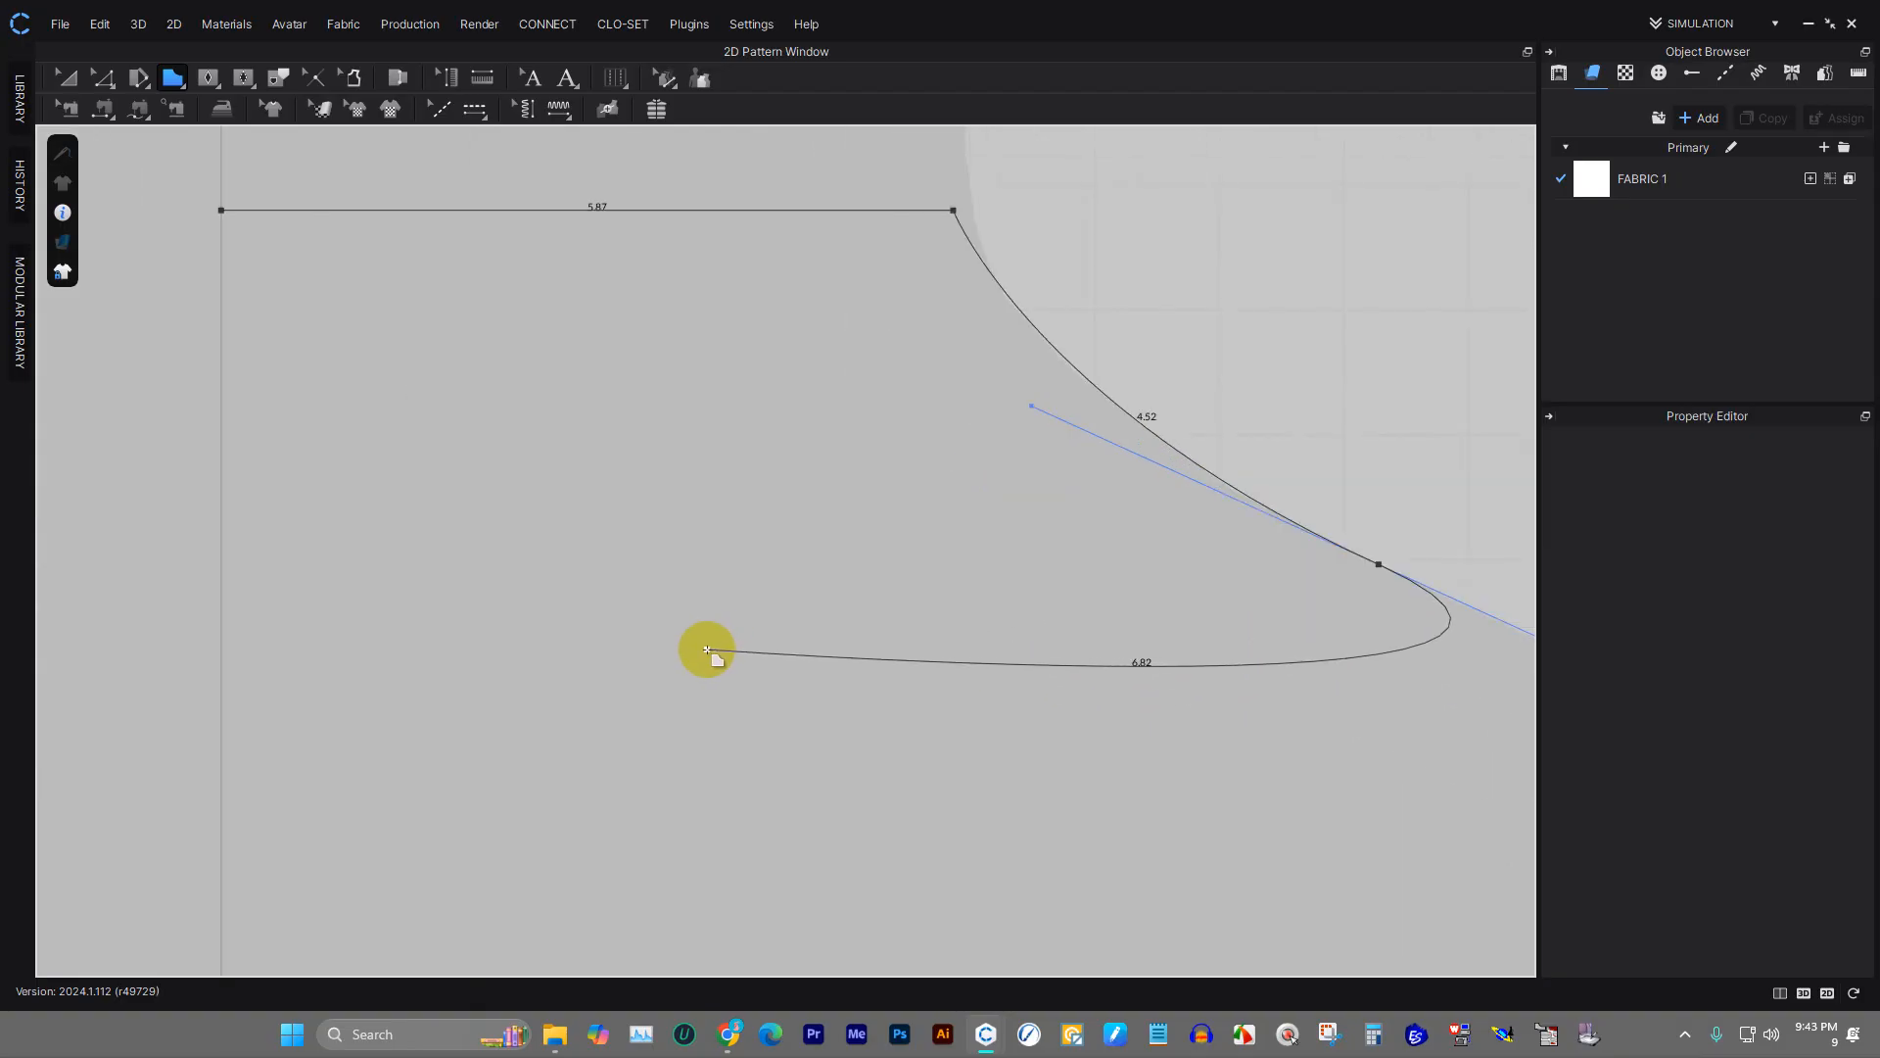
{"action": "key", "text": "Escape"}
{"action": "scroll", "coordinate": [420, 436], "scroll_direction": "down", "scroll_amount": 2}
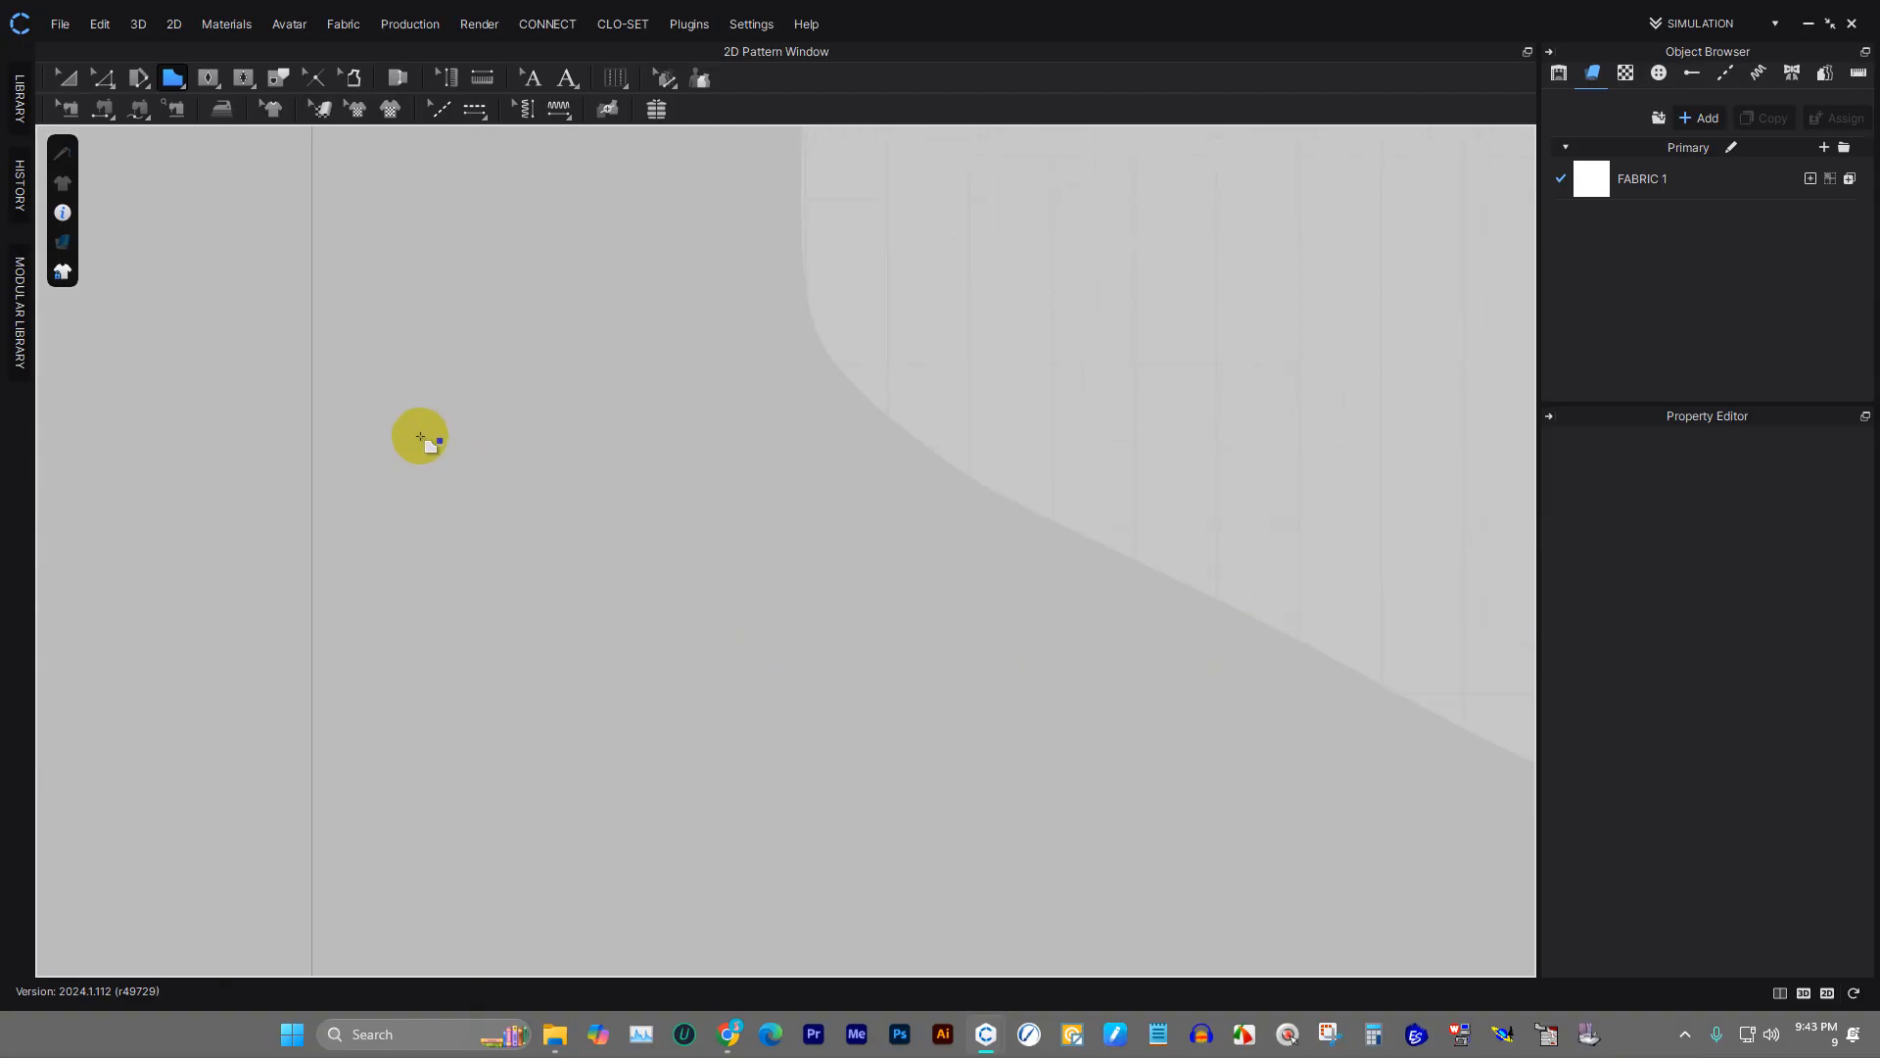
{"action": "left_click", "coordinate": [311, 325]}
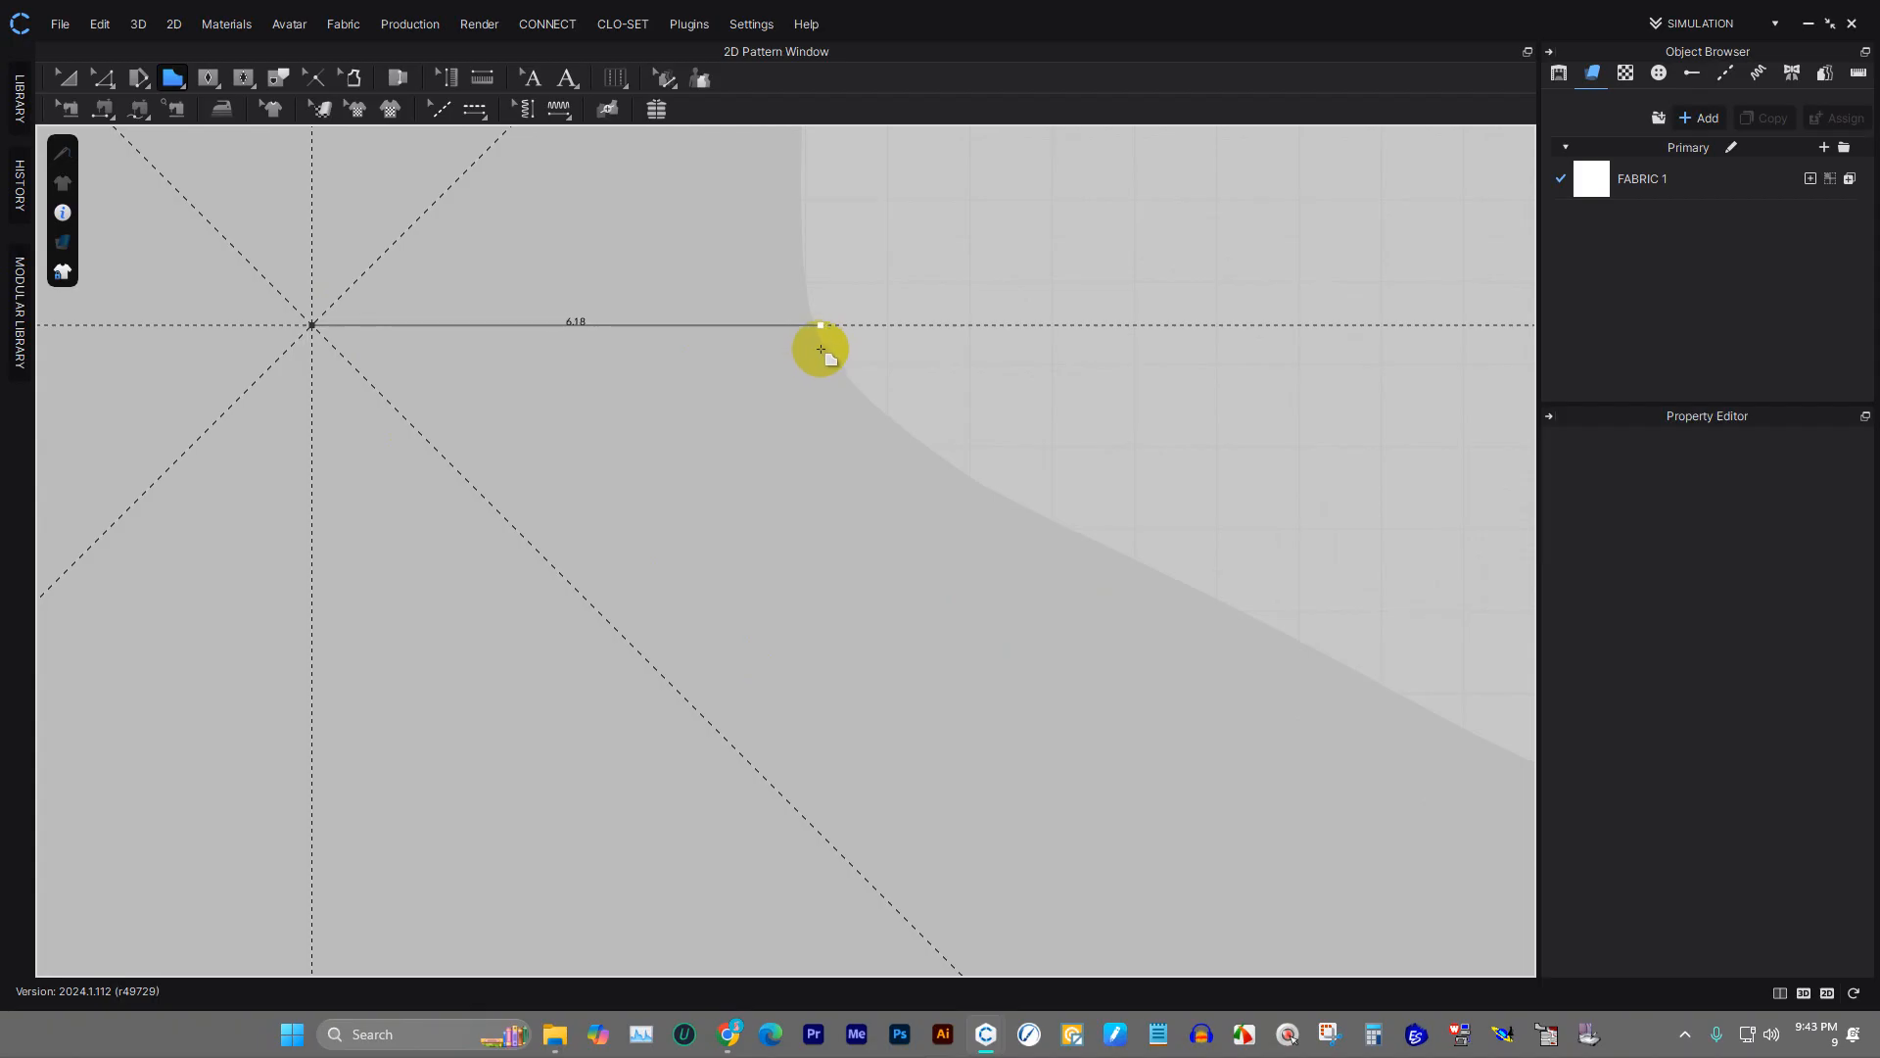
{"action": "left_click", "coordinate": [819, 350]}
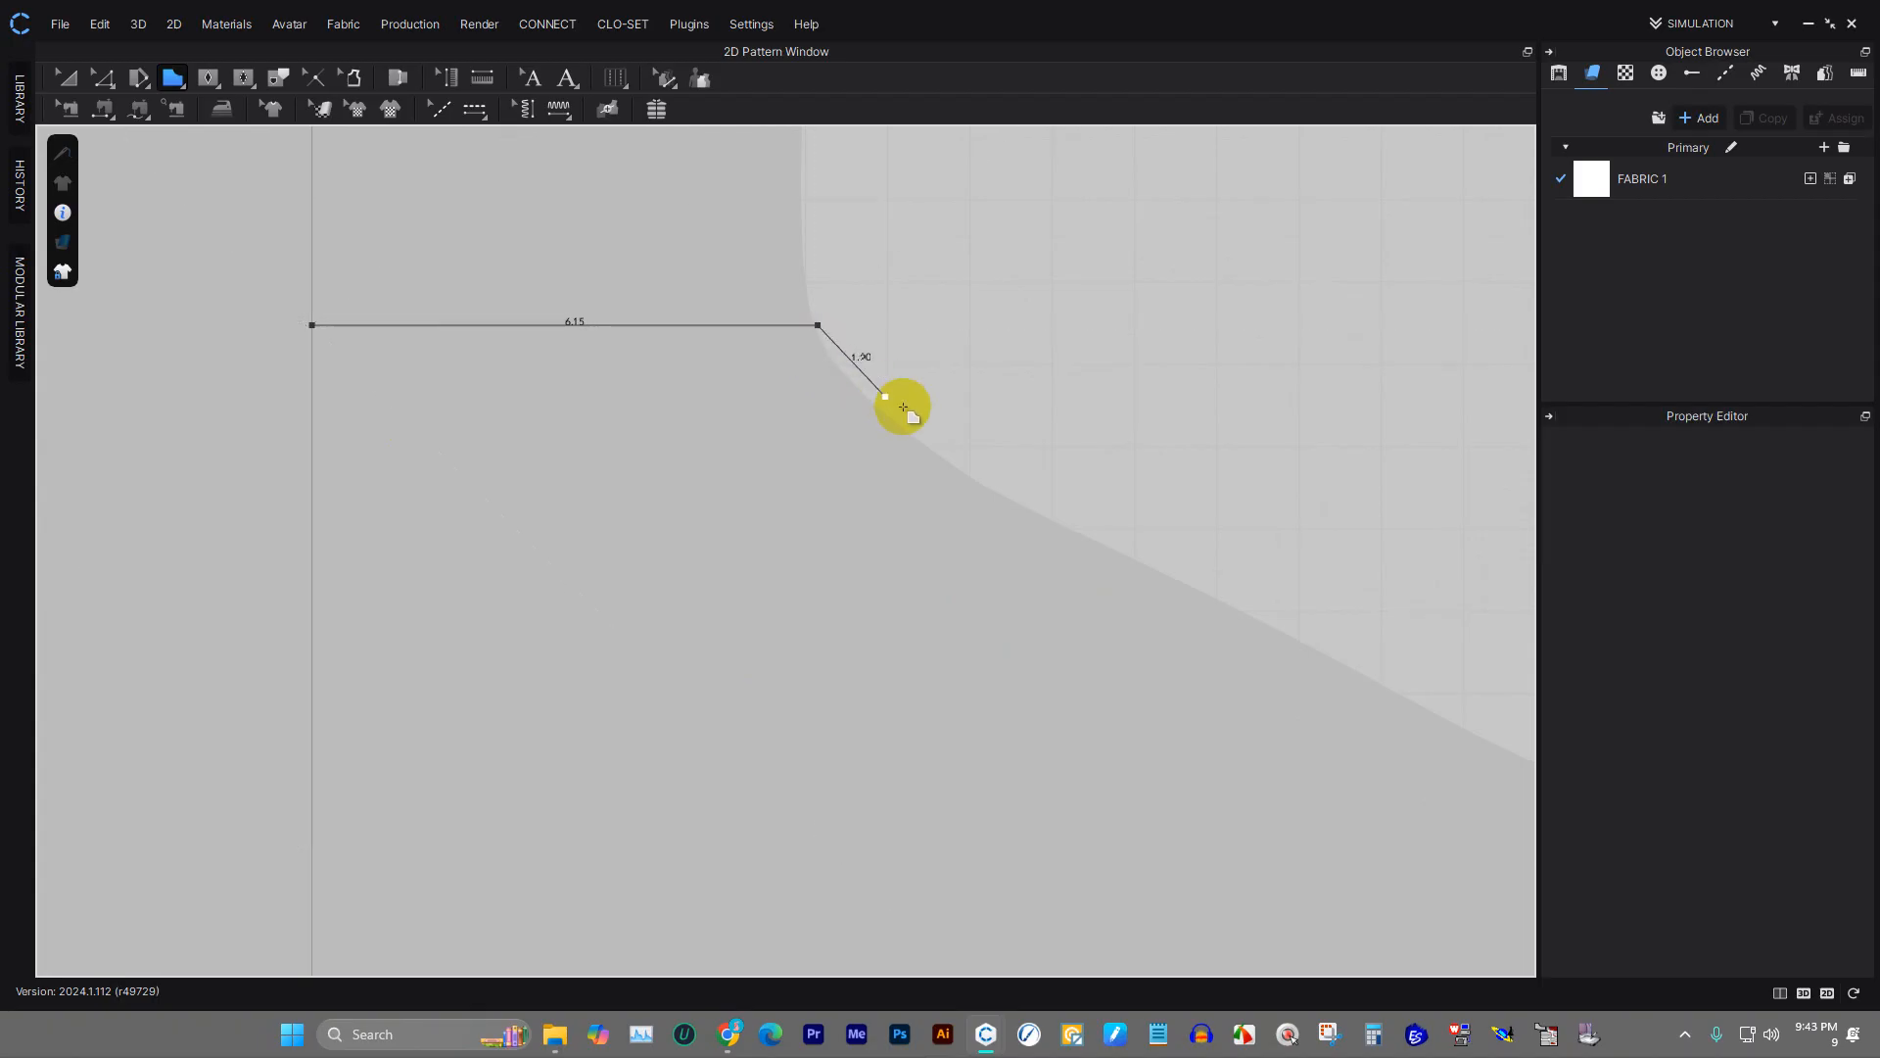
{"action": "left_click", "coordinate": [1020, 499]}
{"action": "key", "text": "Escape"}
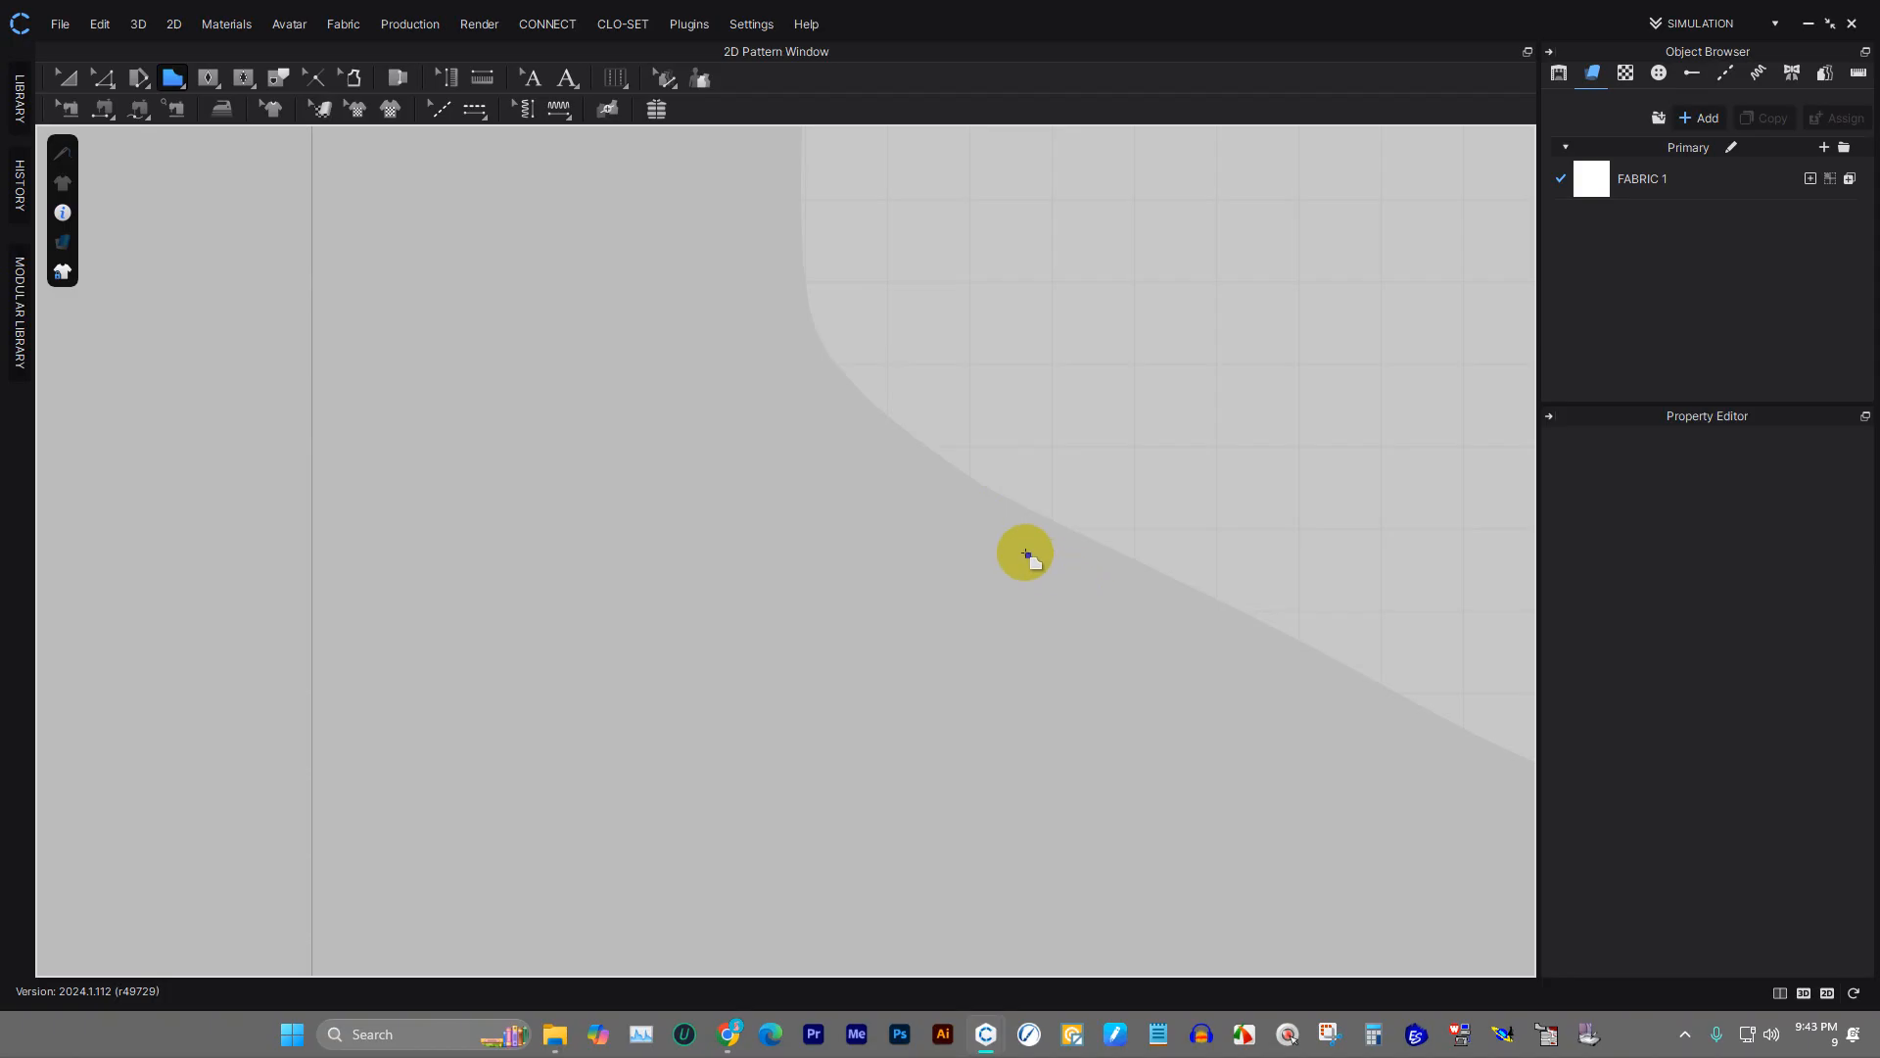
{"action": "left_click", "coordinate": [312, 324]}
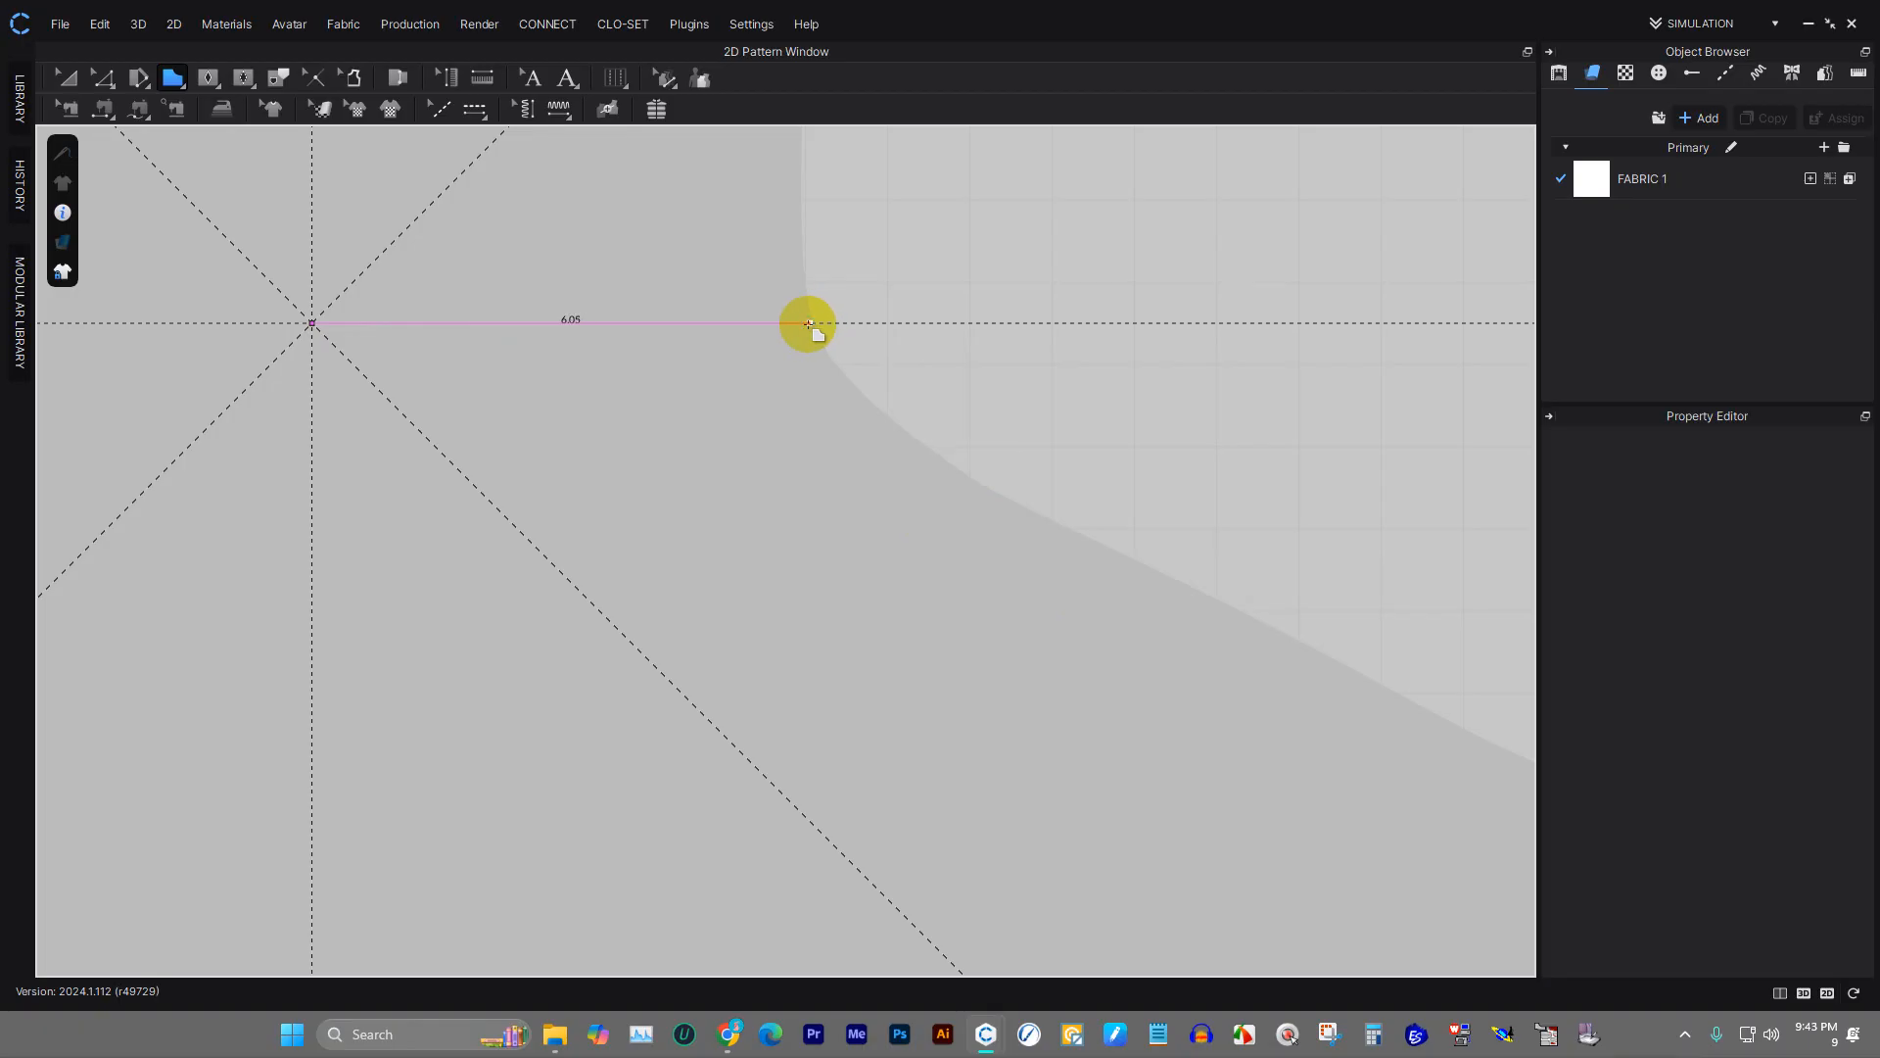
{"action": "right_click", "coordinate": [808, 323]}
{"action": "left_click", "coordinate": [1050, 337]}
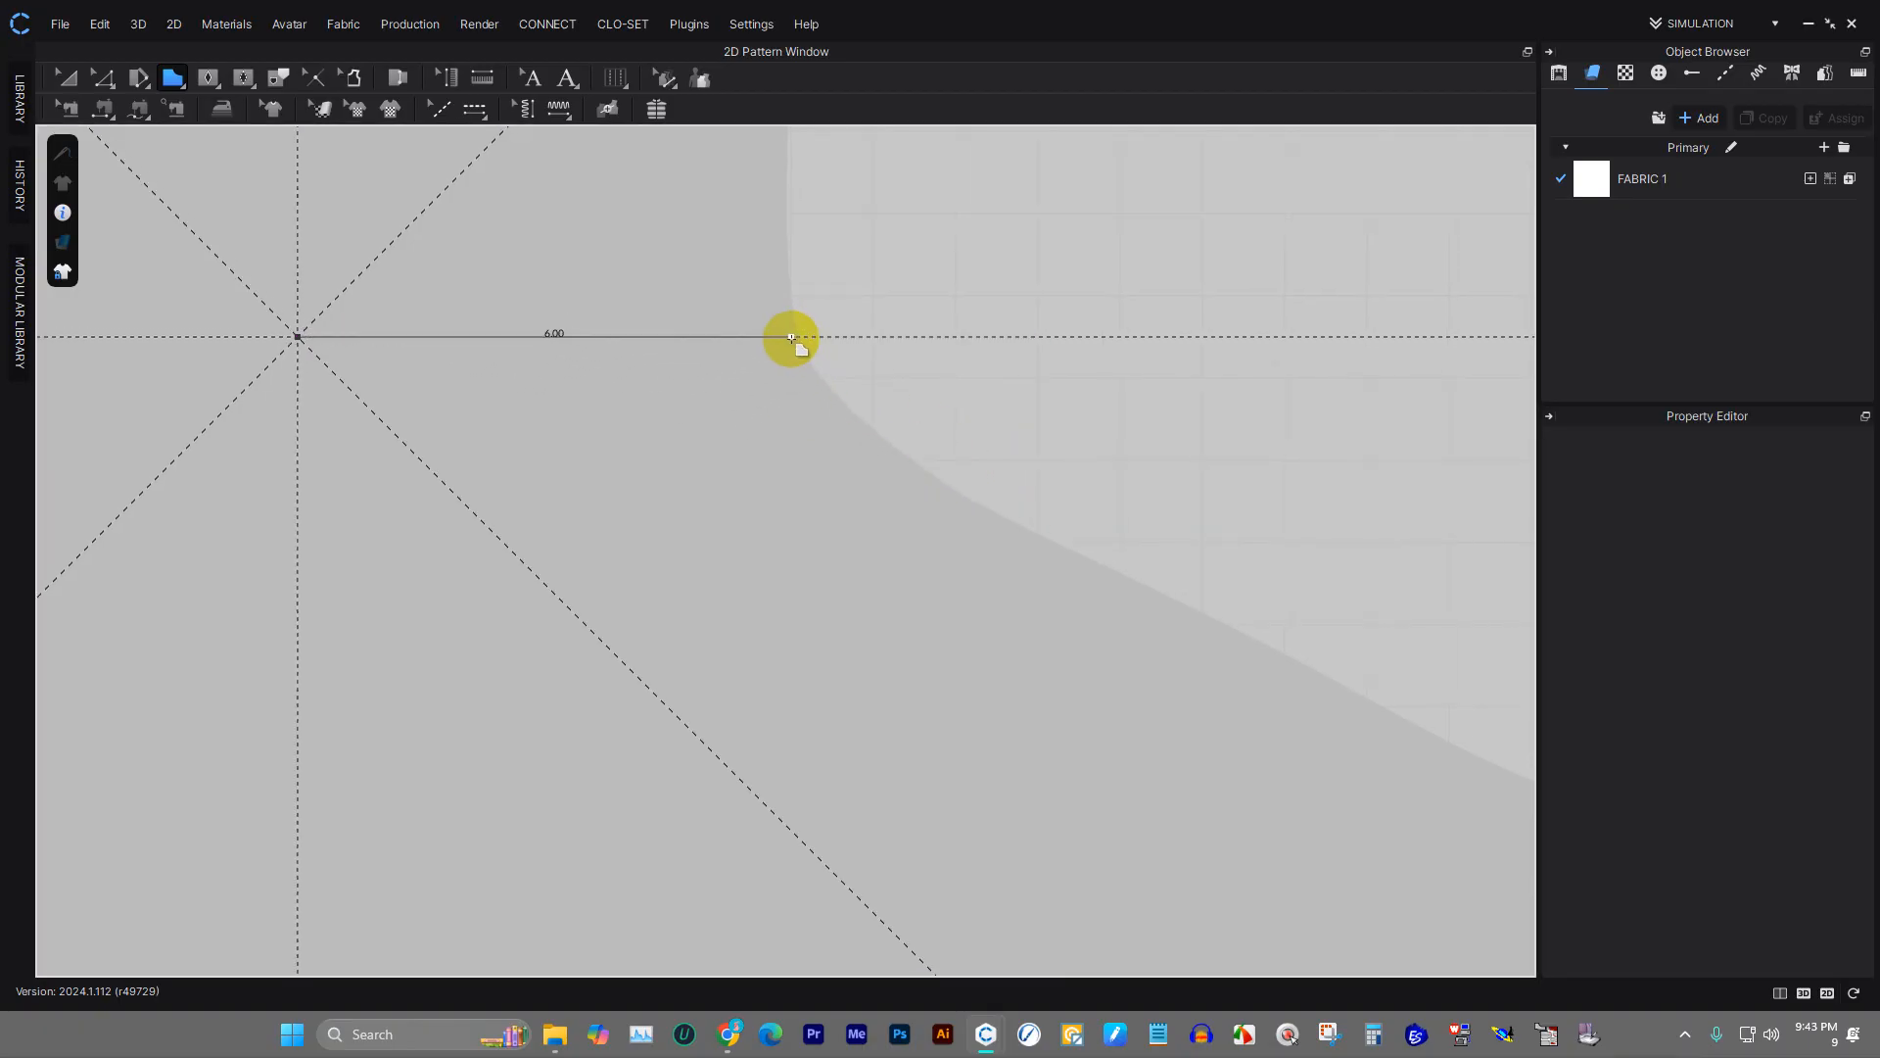
{"action": "right_click", "coordinate": [829, 361]}
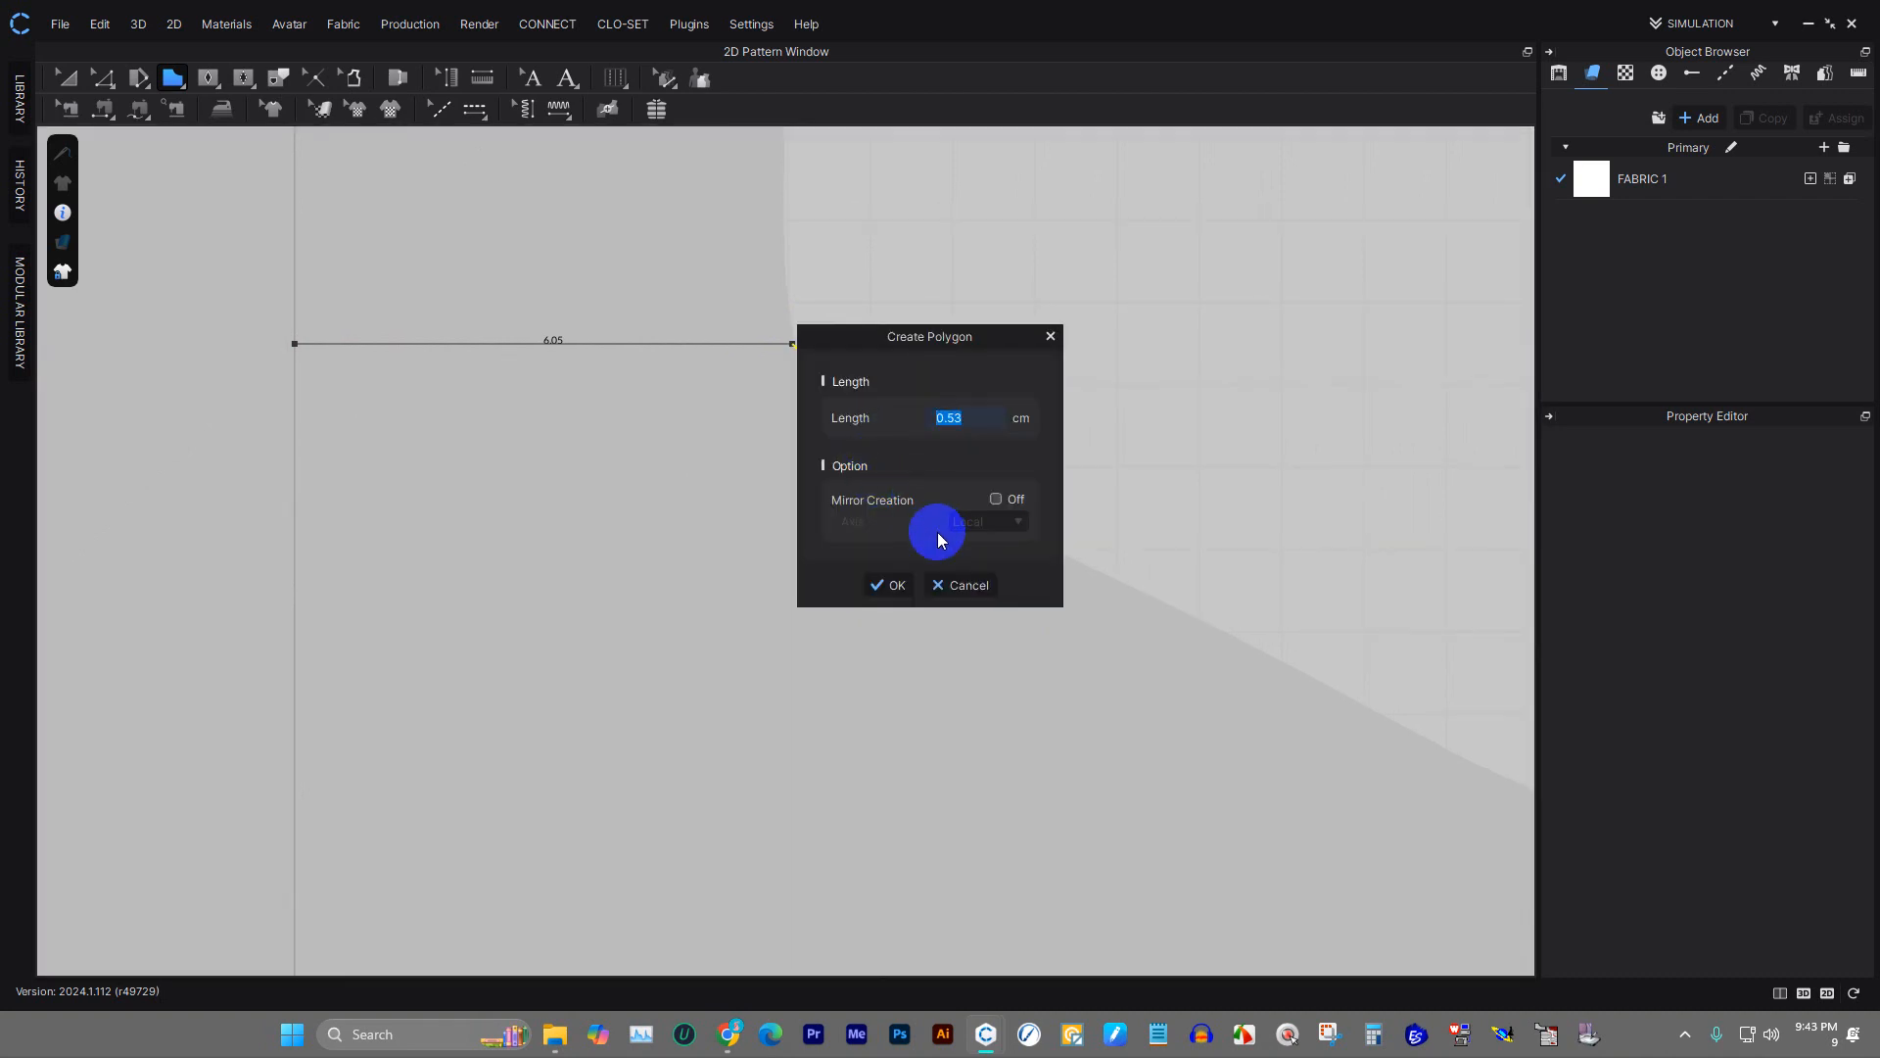
{"action": "left_click", "coordinate": [890, 586]}
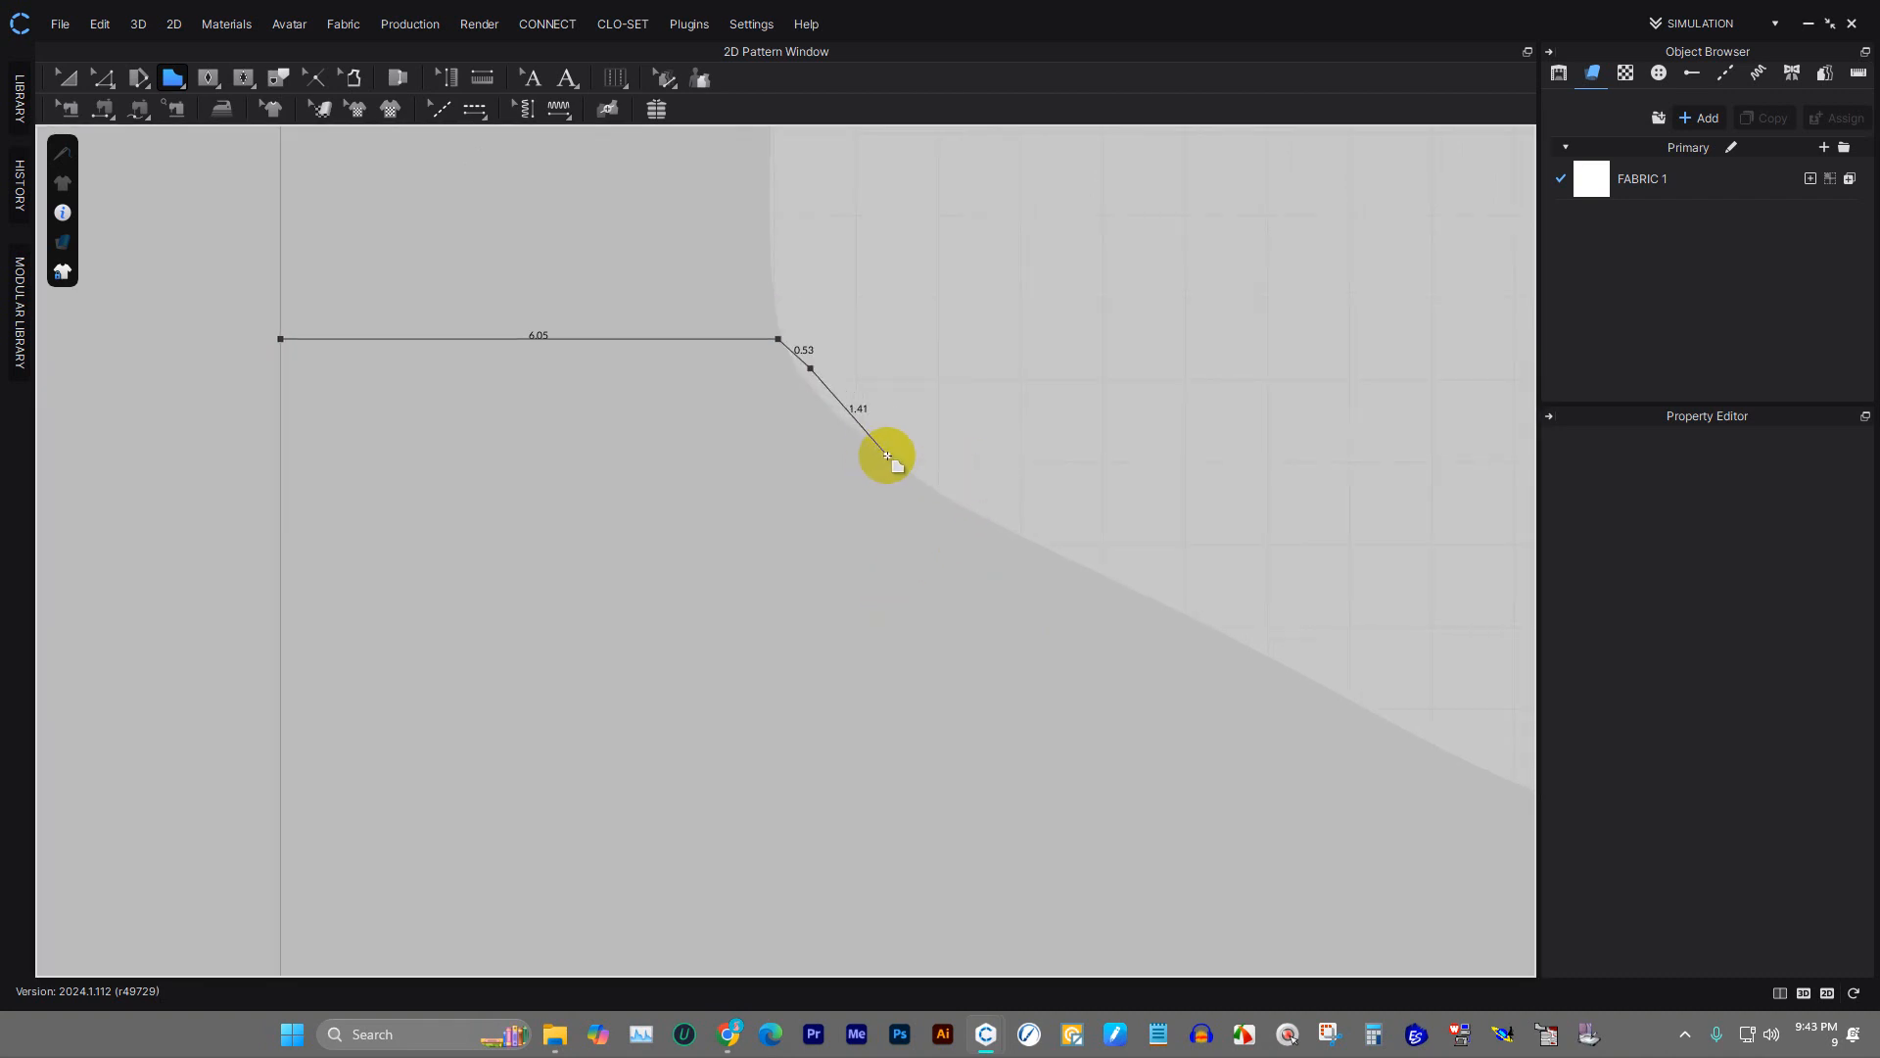
{"action": "key", "text": "Escape"}
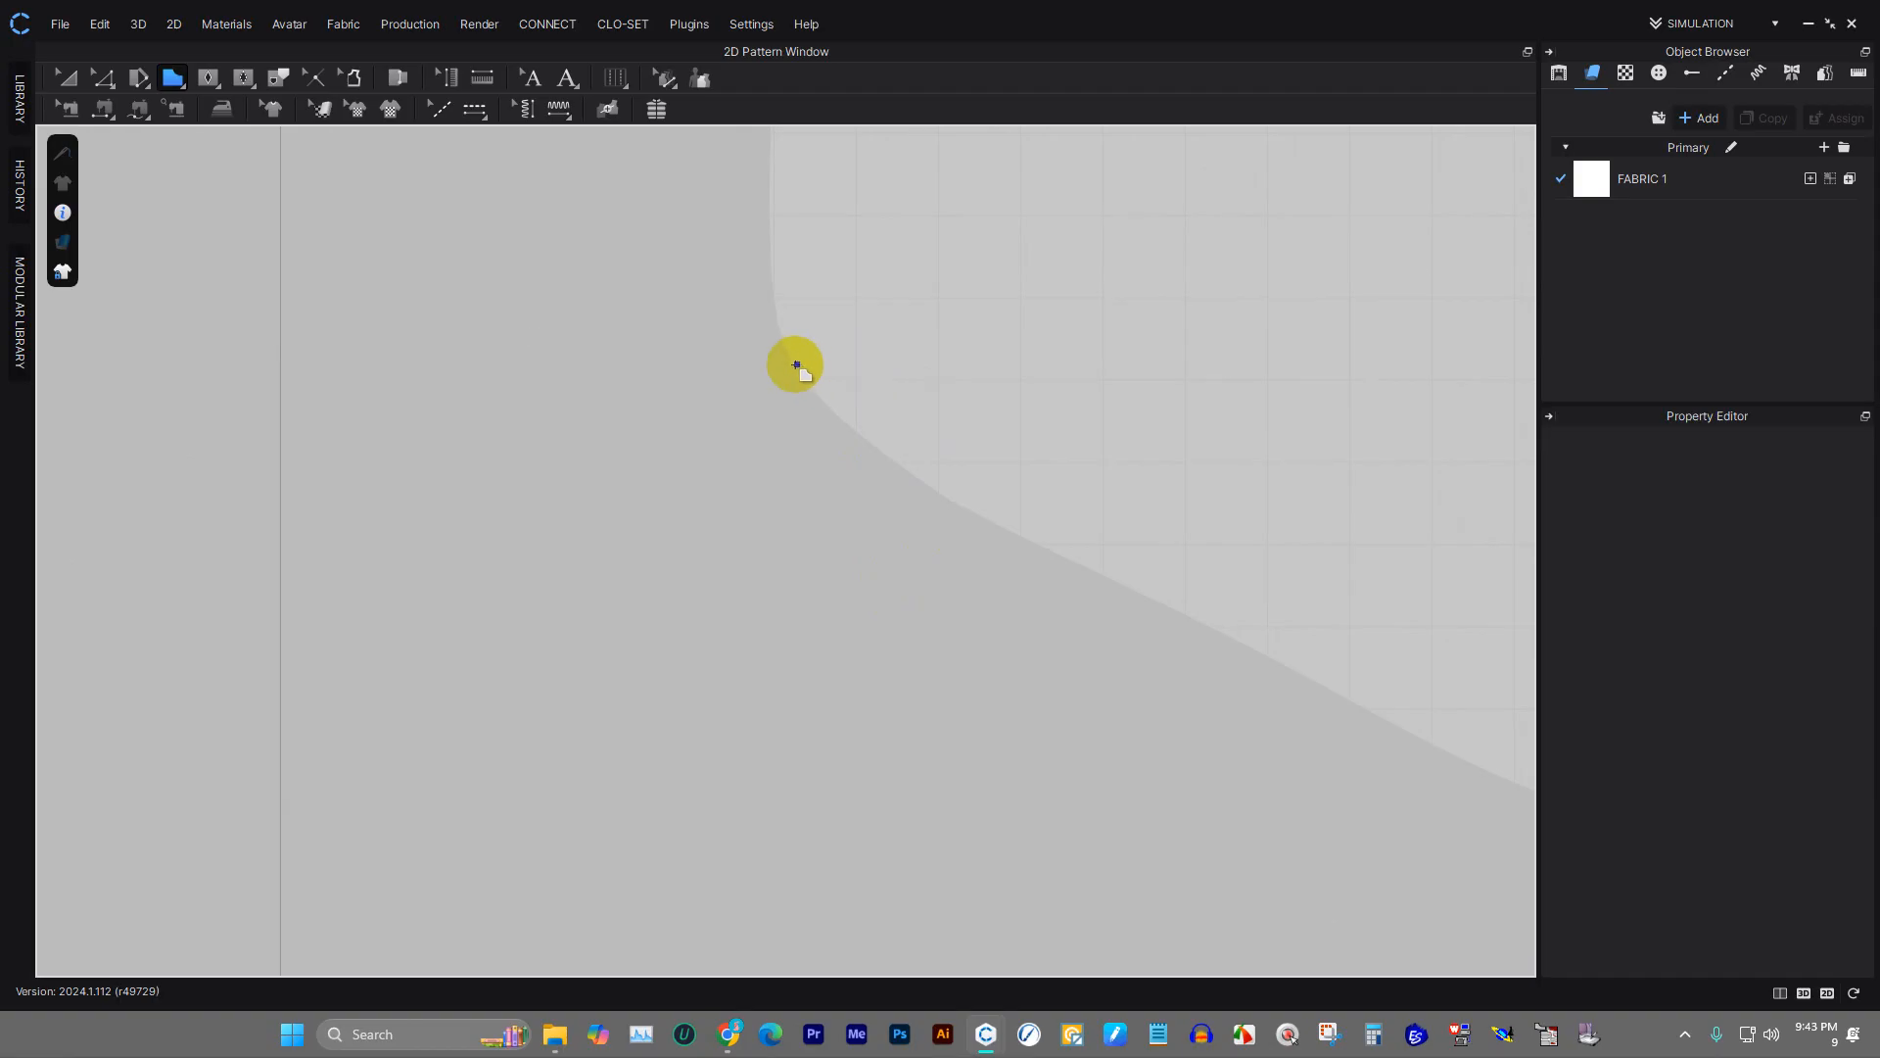
{"action": "left_click", "coordinate": [279, 311]}
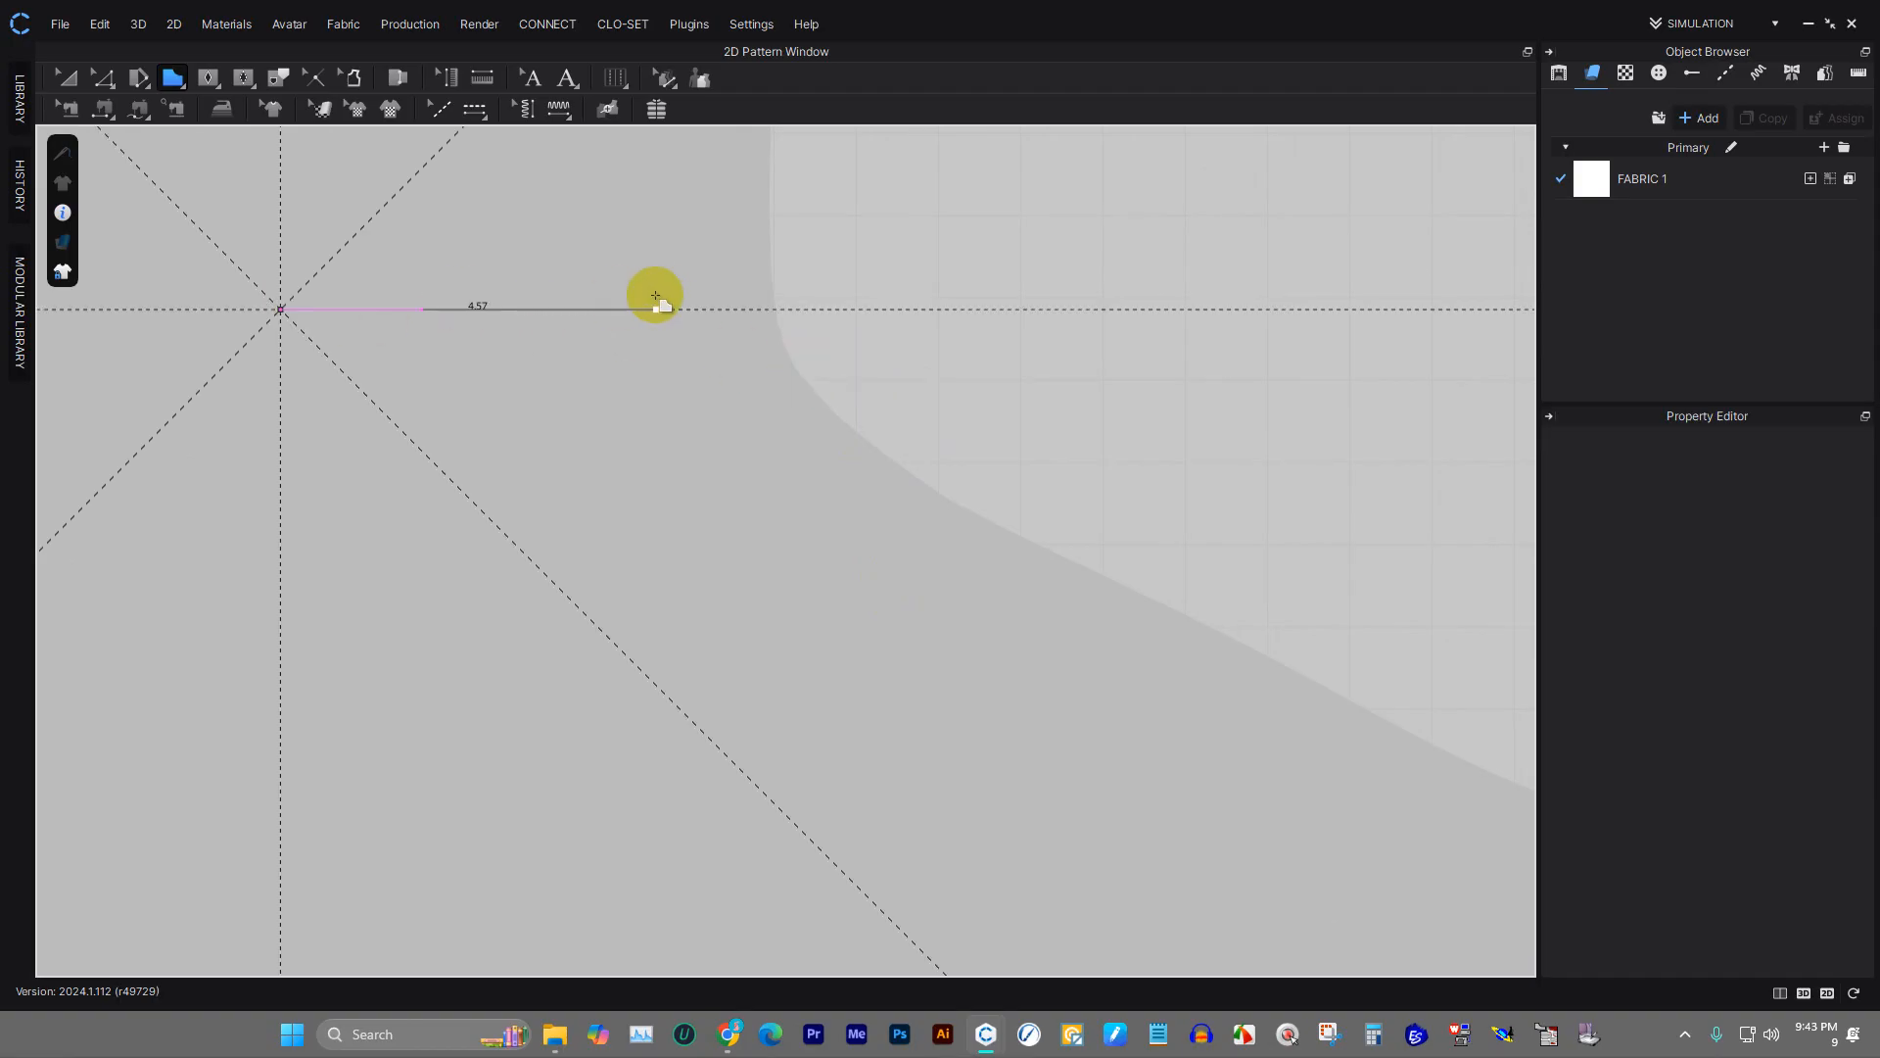
{"action": "right_click", "coordinate": [777, 309]}
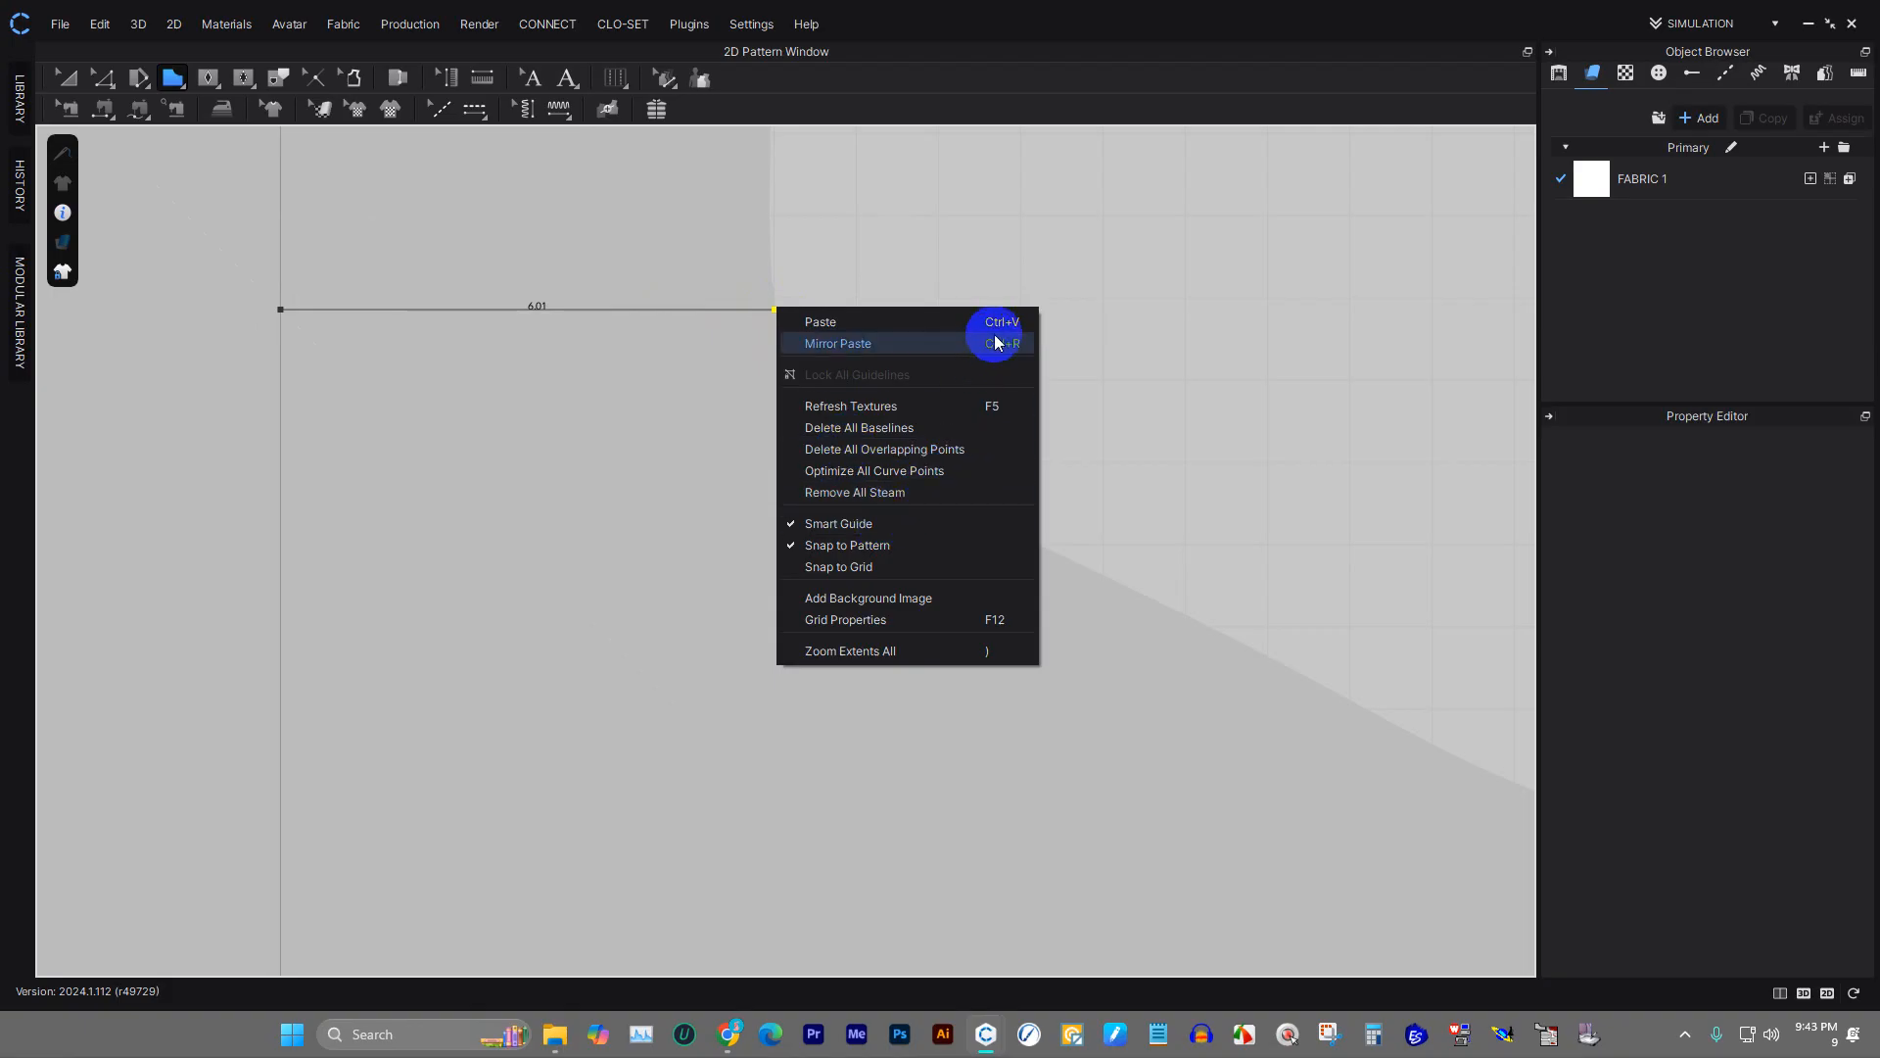
{"action": "left_click", "coordinate": [924, 267]}
{"action": "key", "text": "Escape"}
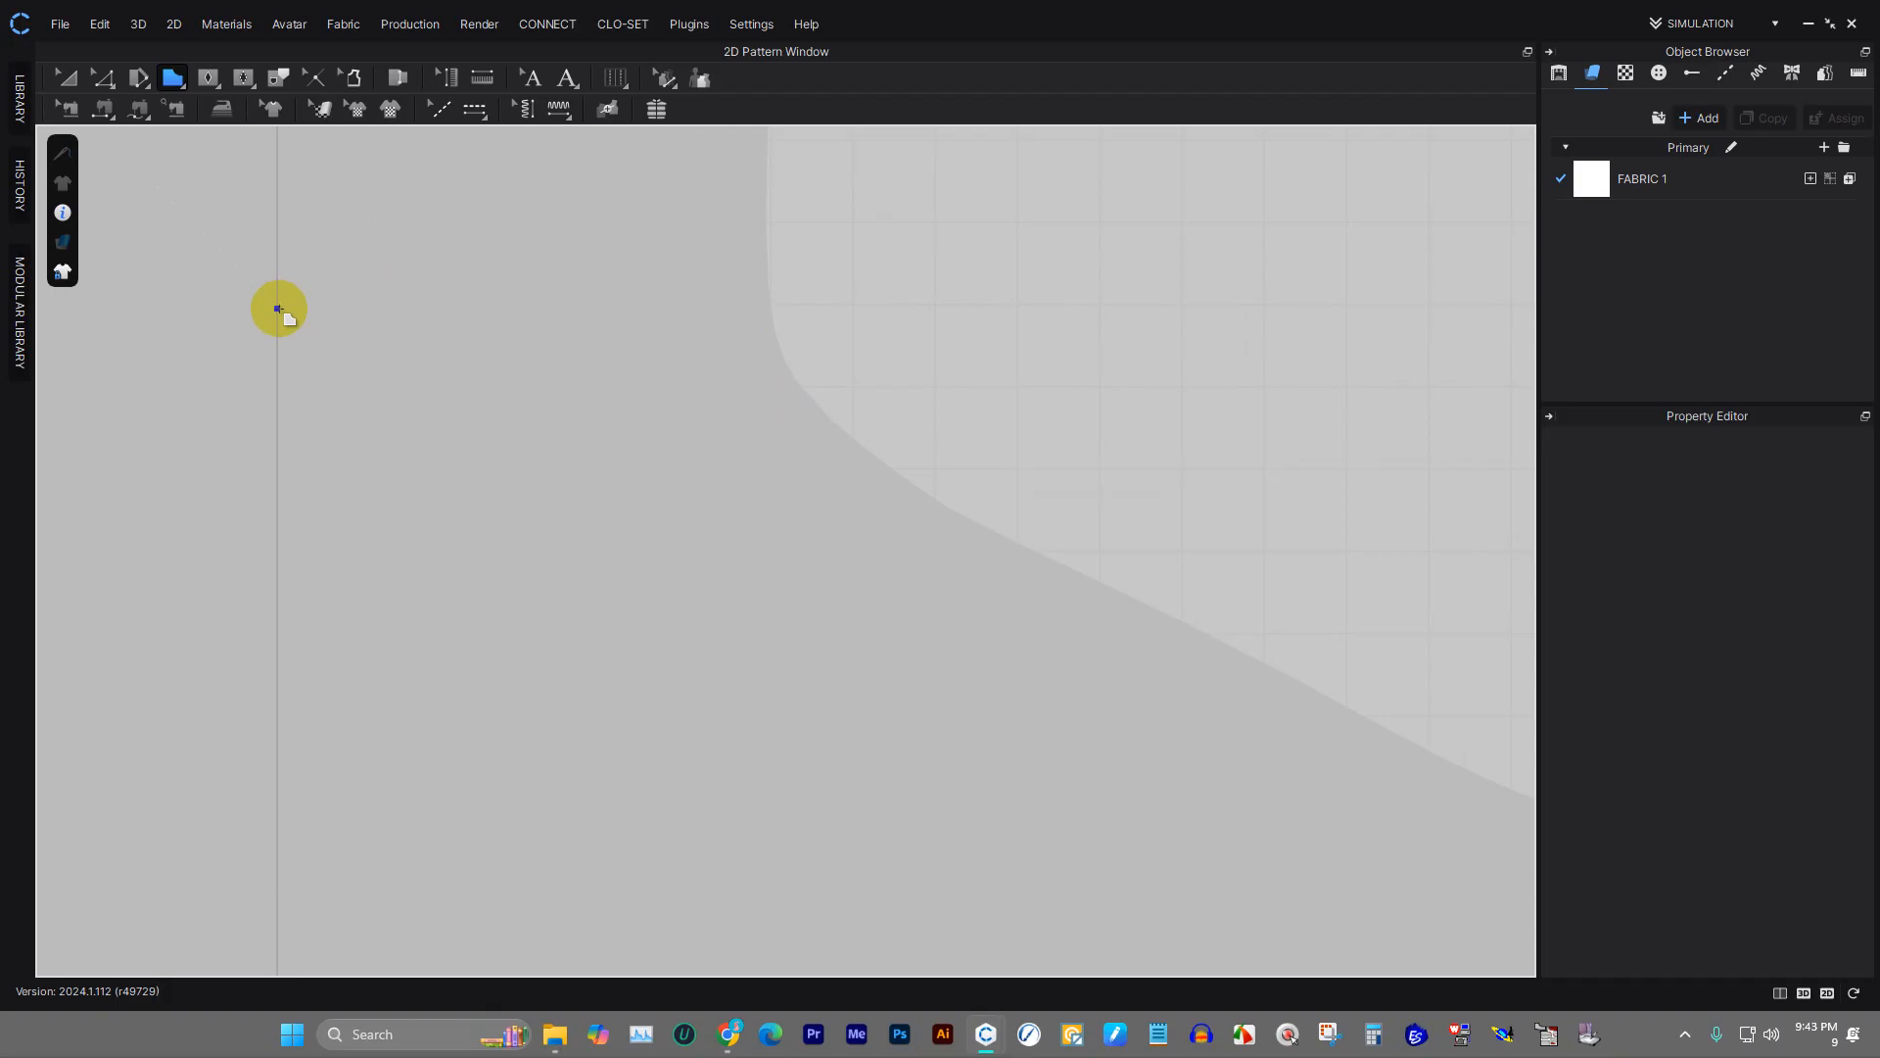
{"action": "left_click", "coordinate": [60, 26]}
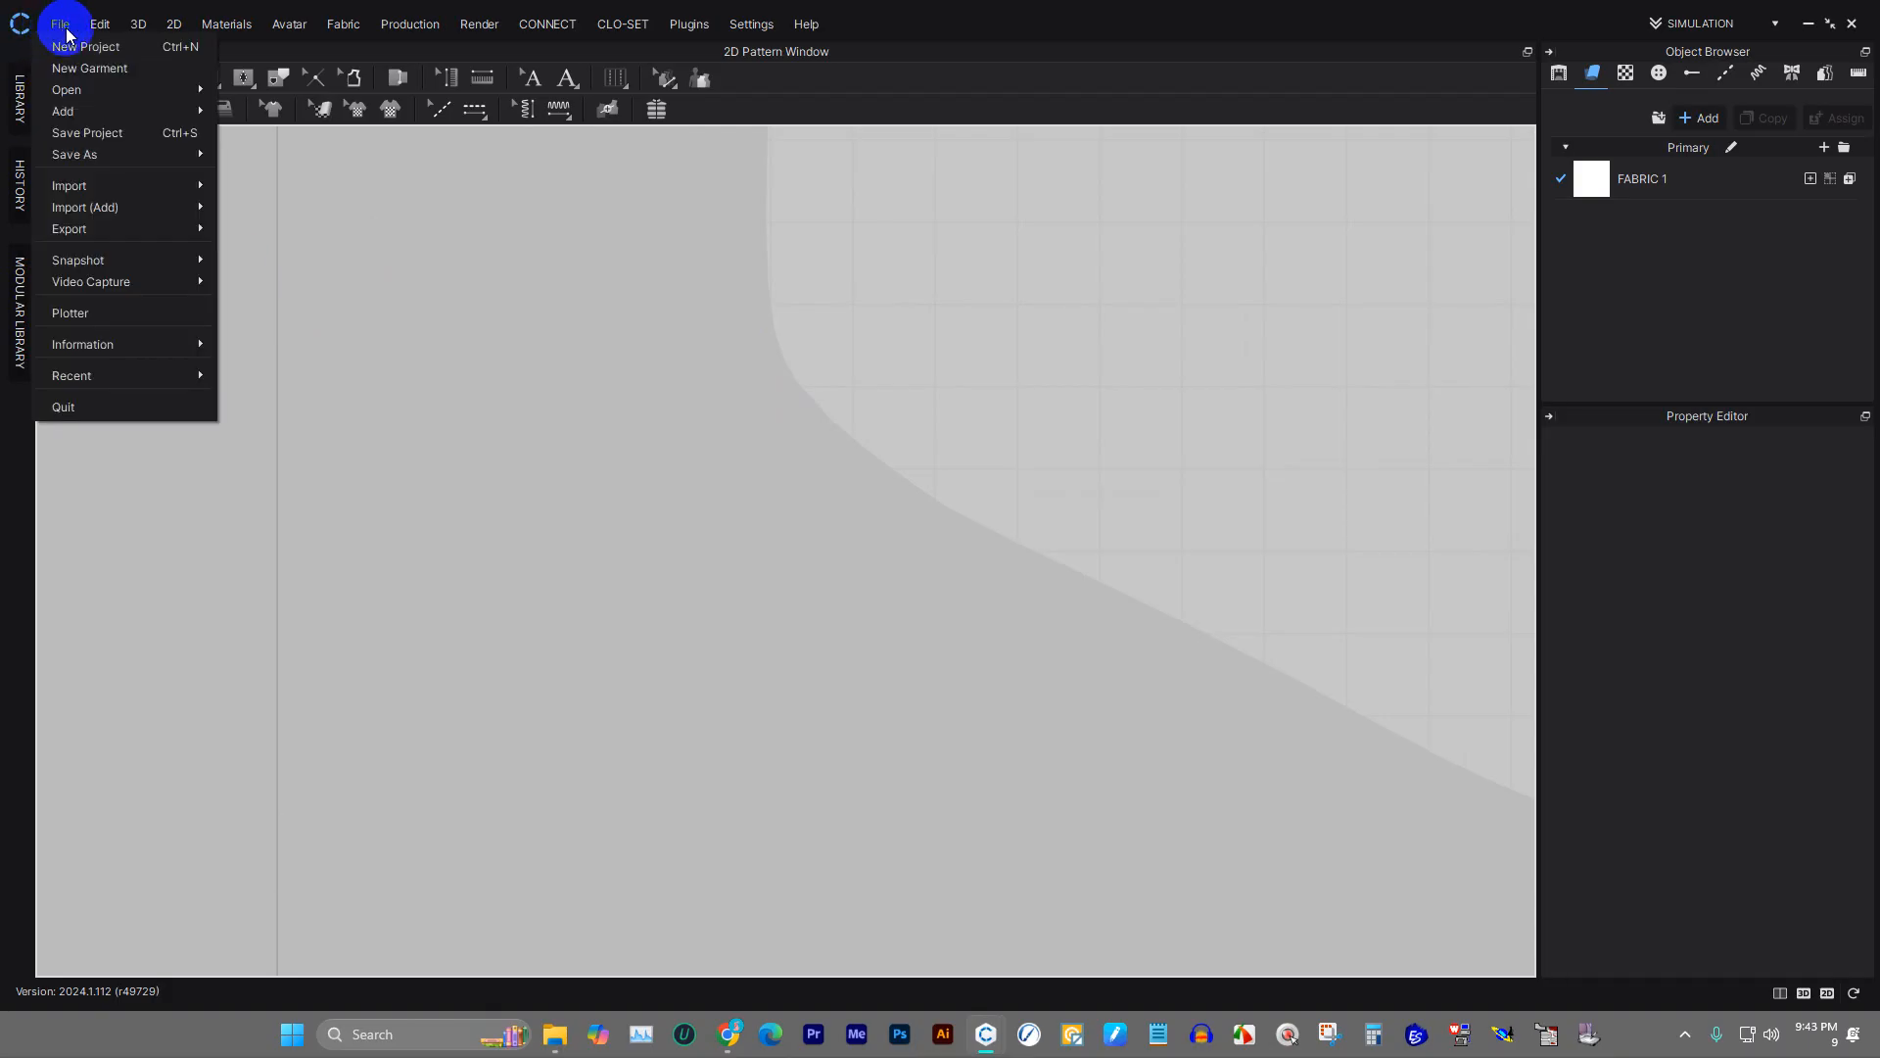
{"action": "mouse_move", "coordinate": [78, 36]}
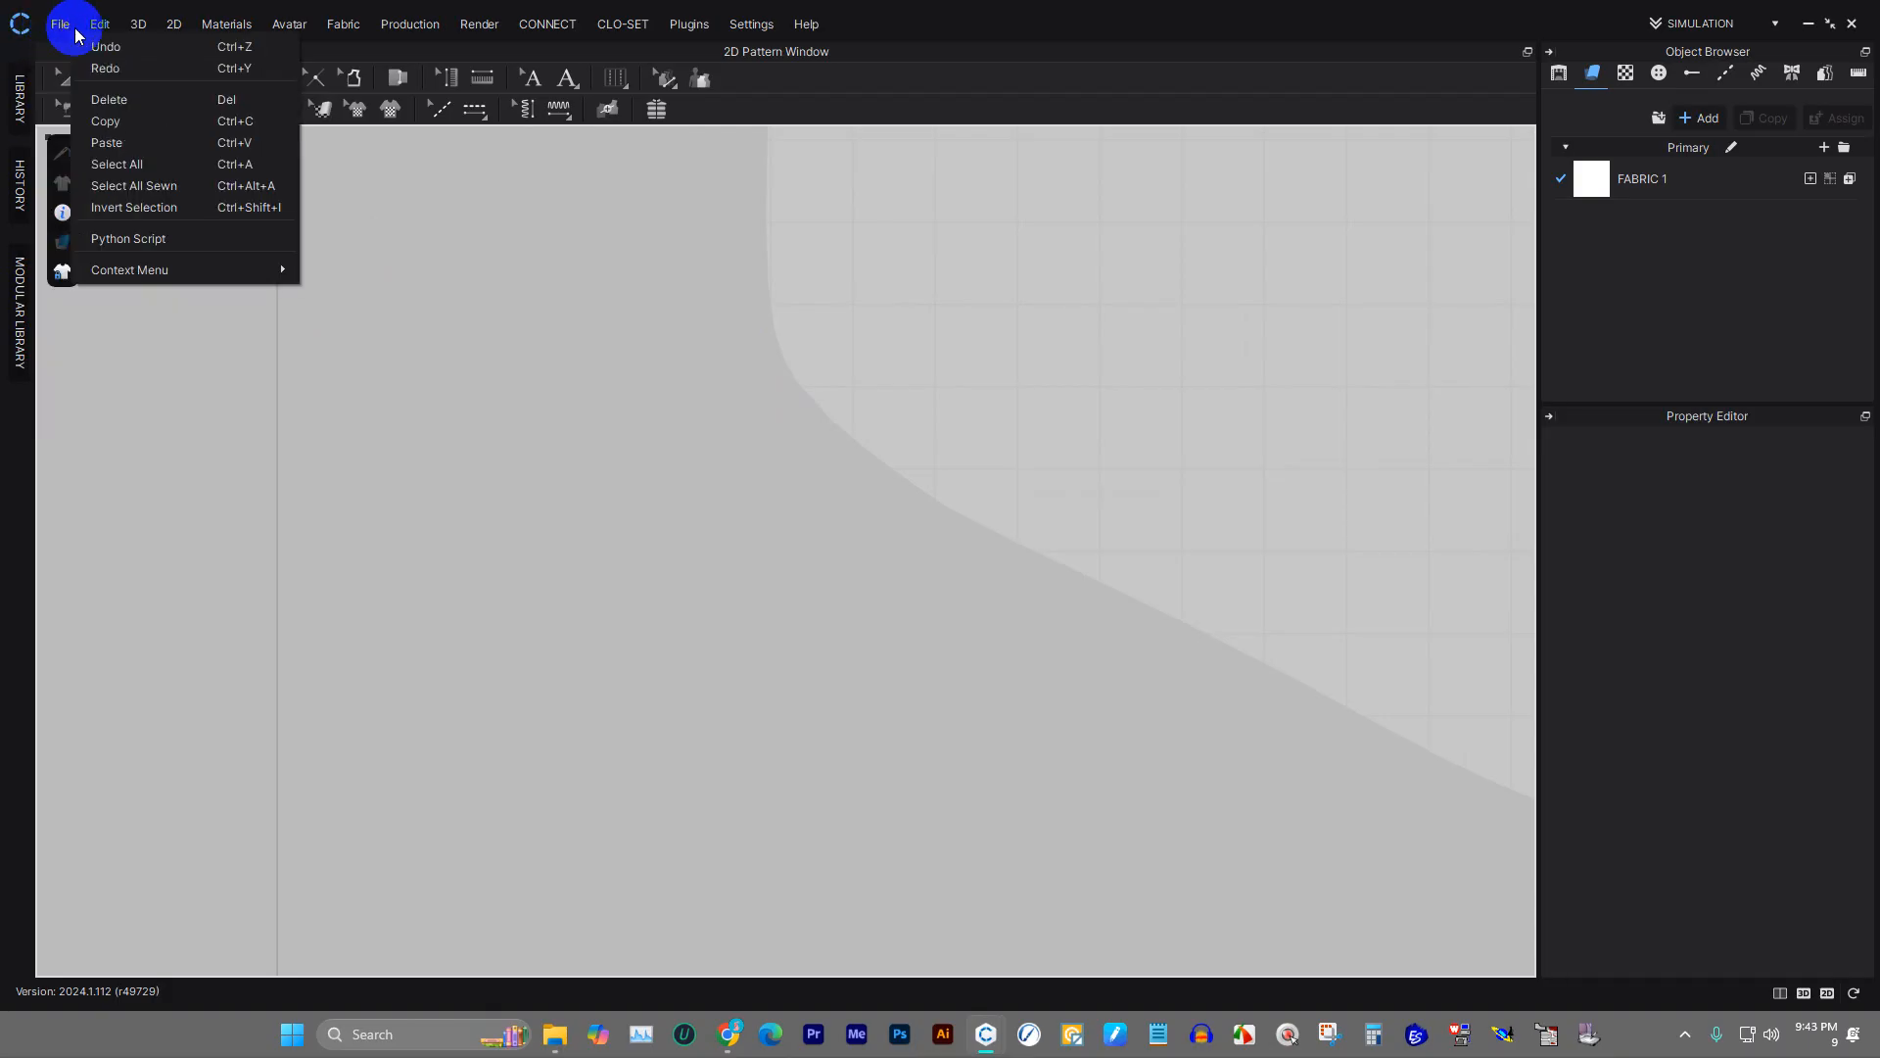
{"action": "left_click_drag", "start_coordinate": [631, 377], "coordinate": [575, 382]}
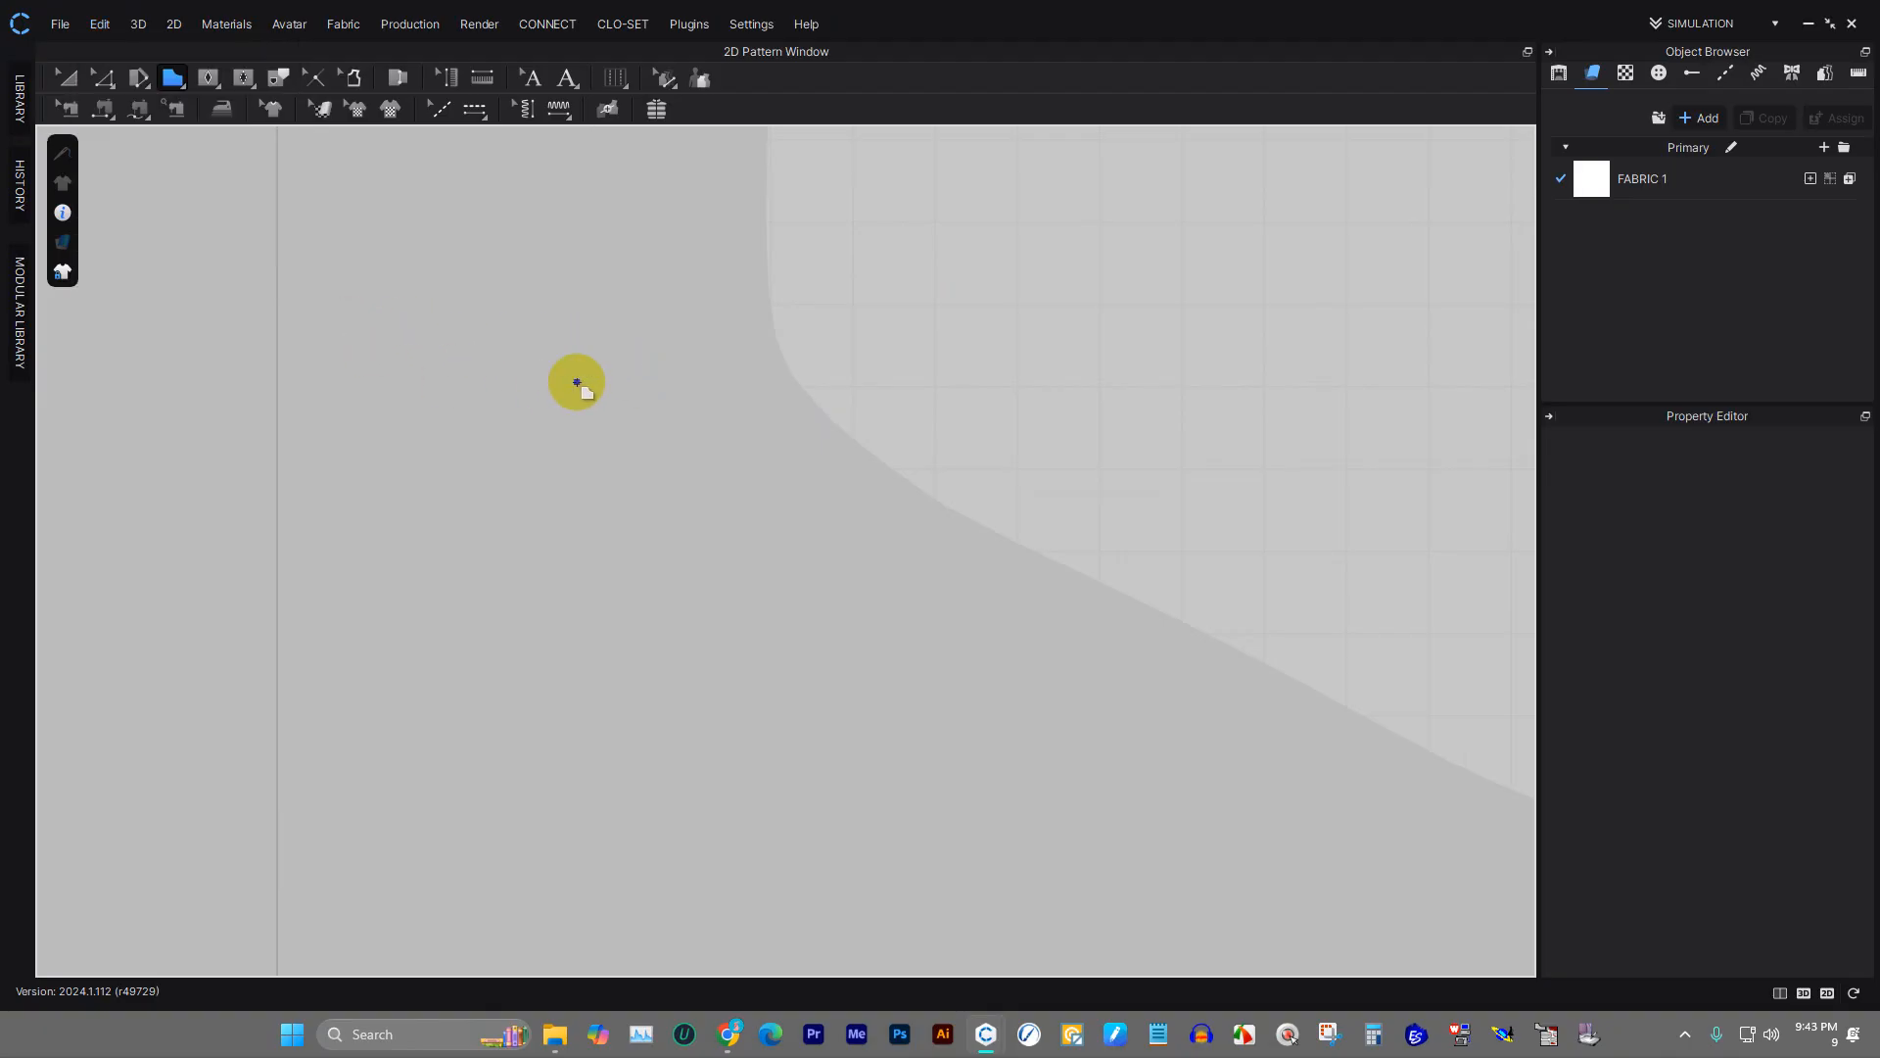
- Start a polygon pattern with a horizontal line about 6.19 cm long from the avatar silhouette's centre line to the base of its neck
{"action": "scroll", "coordinate": [404, 398], "scroll_direction": "up", "scroll_amount": 1}
{"action": "scroll", "coordinate": [404, 398], "scroll_direction": "down", "scroll_amount": 2}
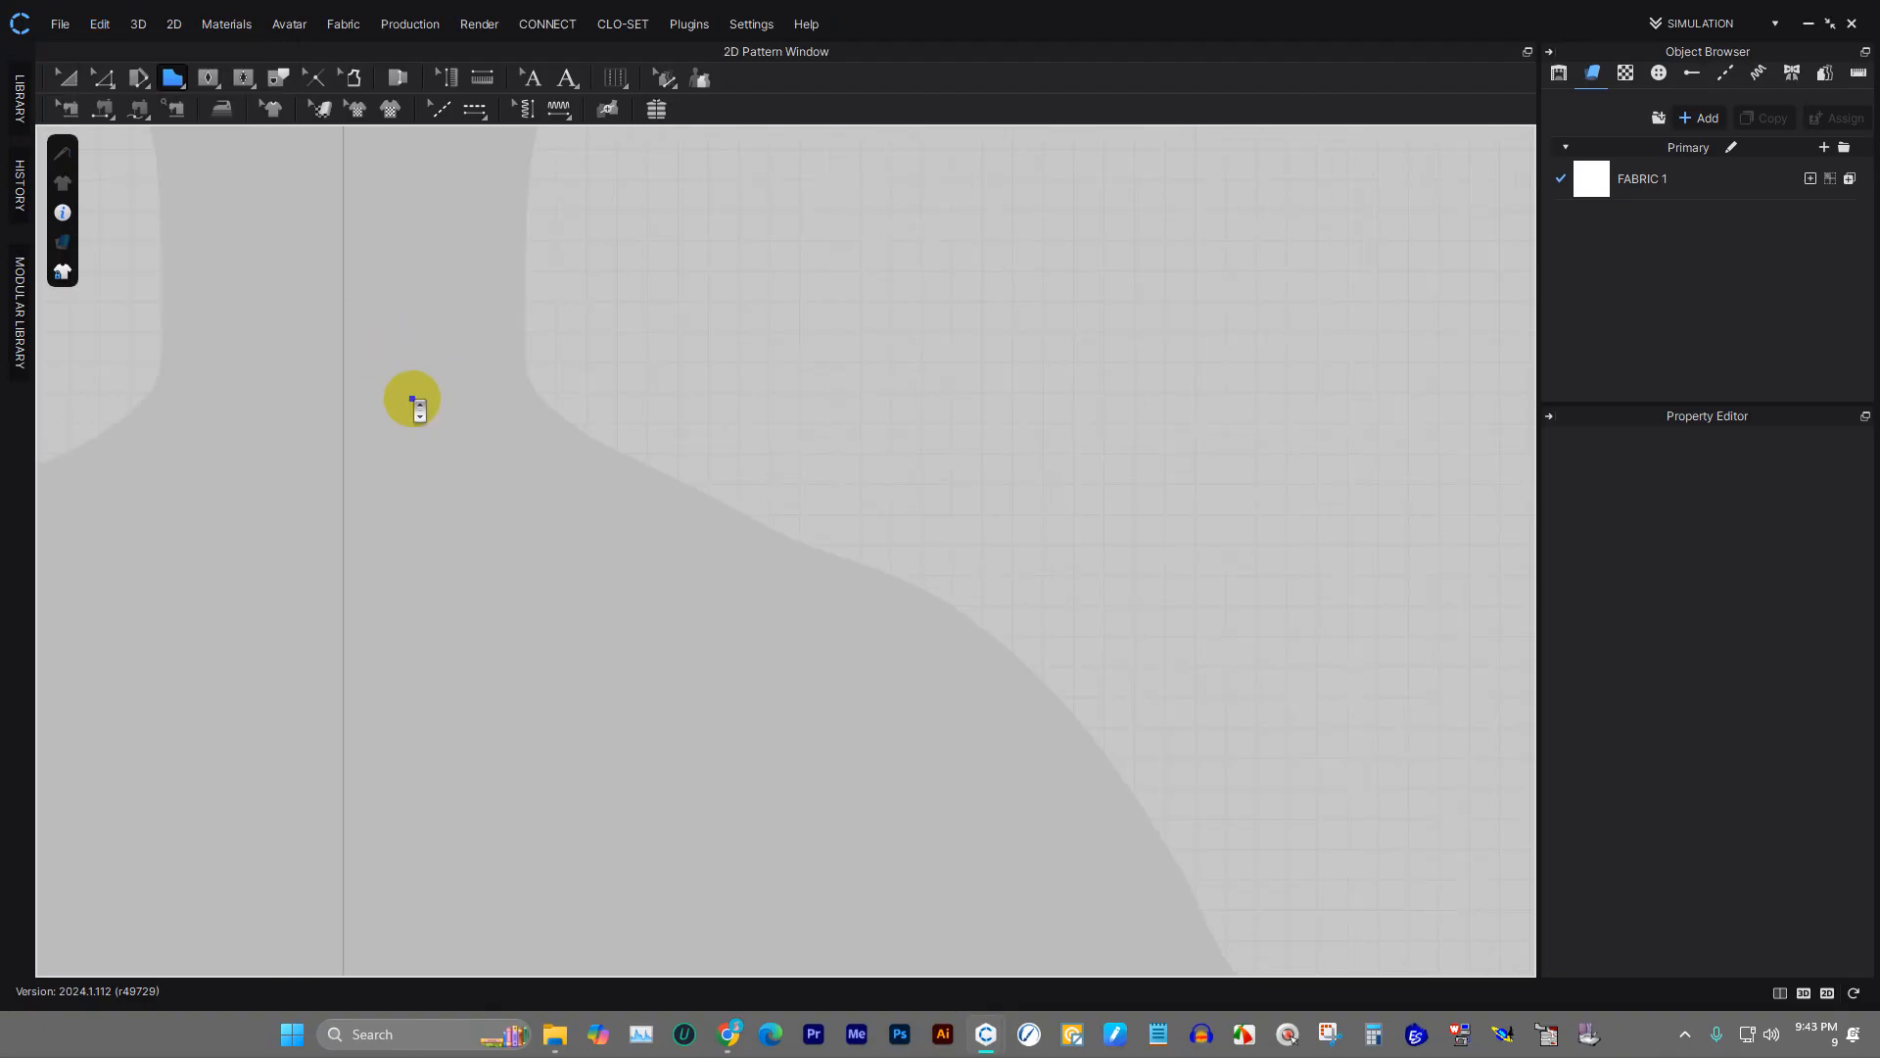
{"action": "left_click", "coordinate": [345, 376]}
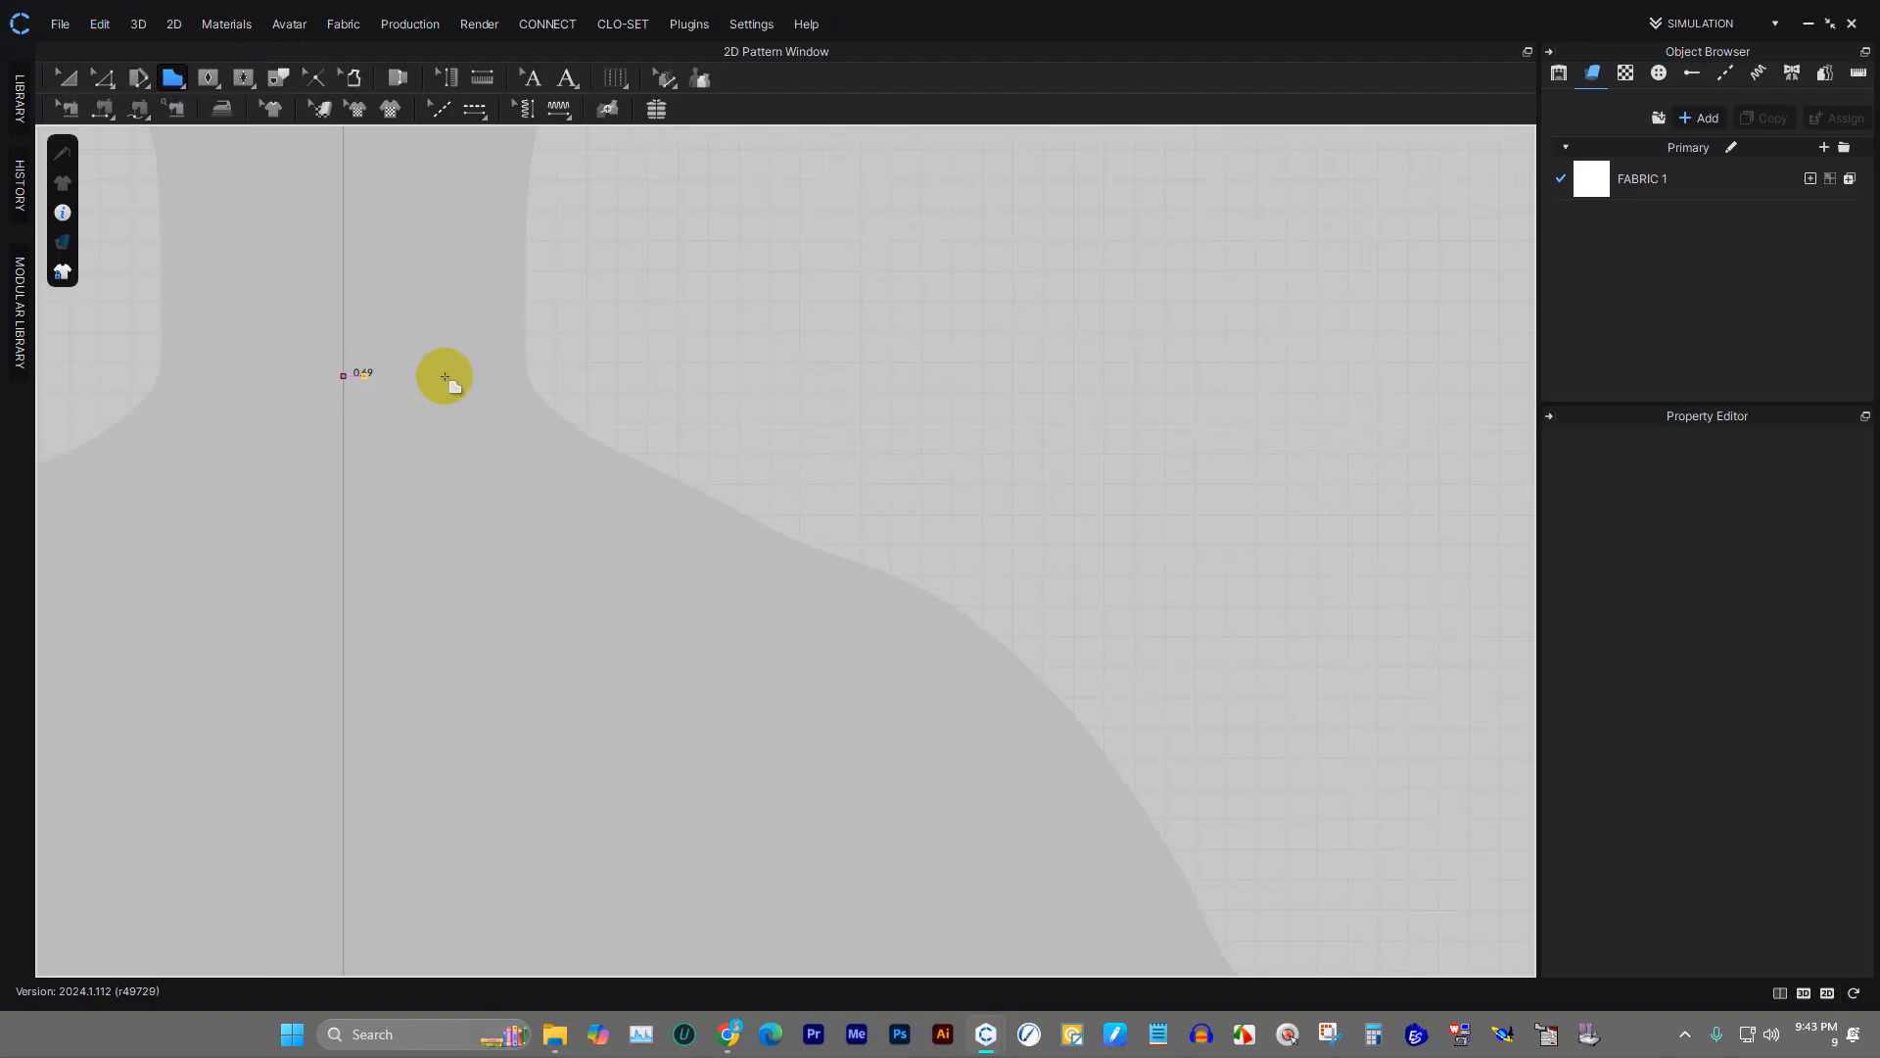
{"action": "left_click", "coordinate": [532, 377]}
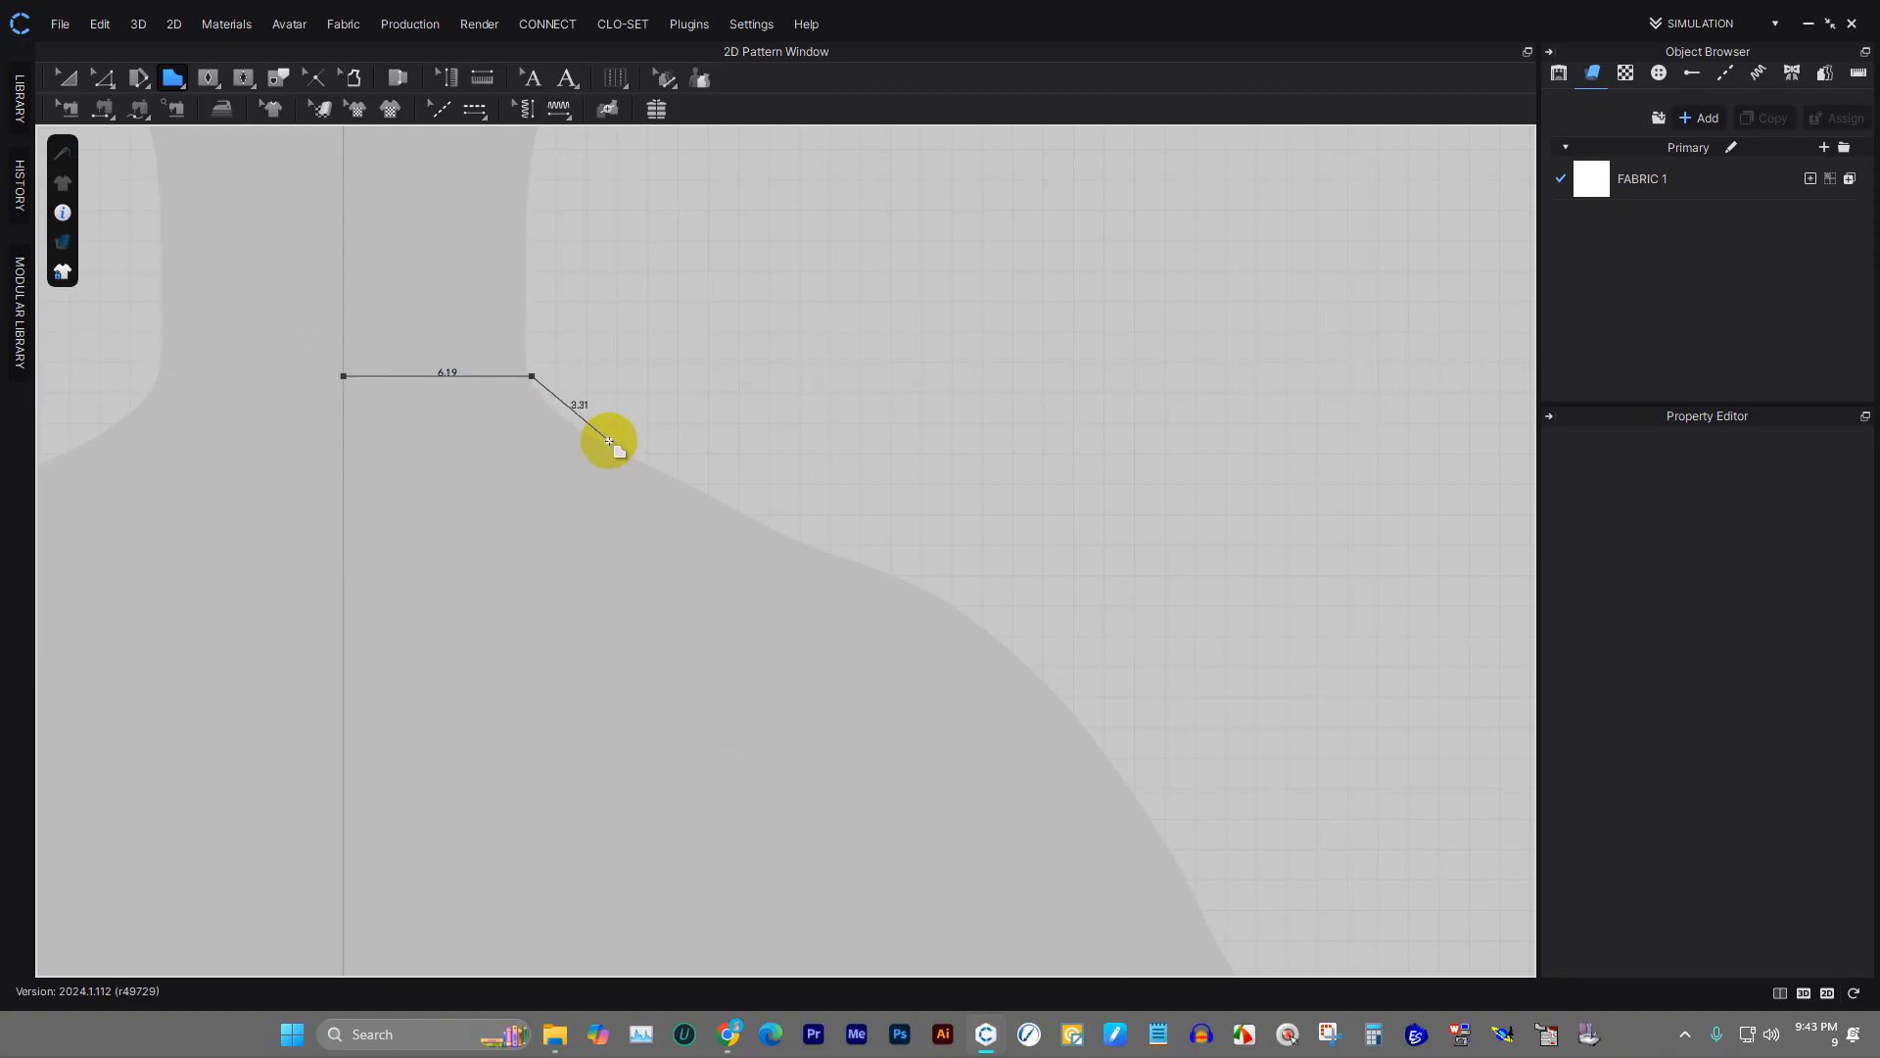
- Trace the avatar's shoulder from the neck point with three curved segments of about 3.70, 8.66 and 8.55
{"action": "left_click_drag", "start_coordinate": [614, 448], "coordinate": [689, 479]}
{"action": "left_click_drag", "start_coordinate": [850, 564], "coordinate": [914, 585]}
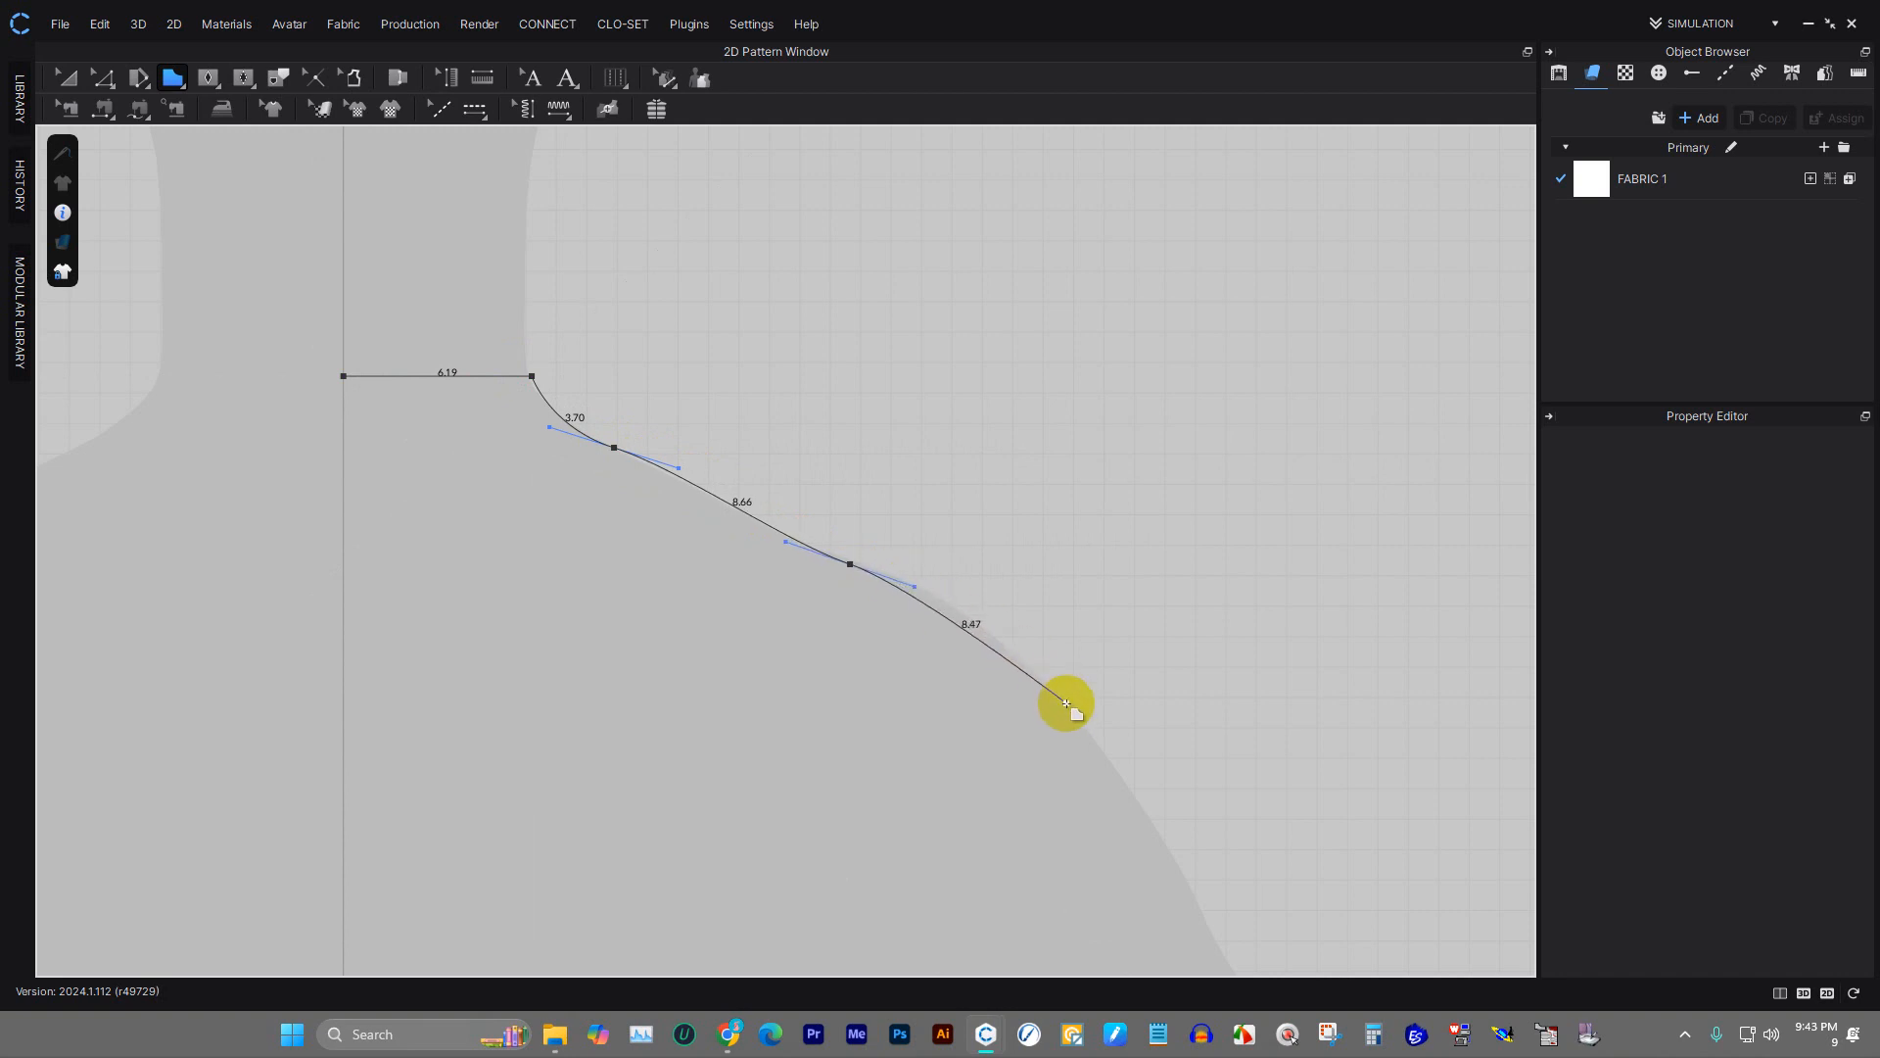
{"action": "left_click_drag", "start_coordinate": [1067, 703], "coordinate": [1146, 780]}
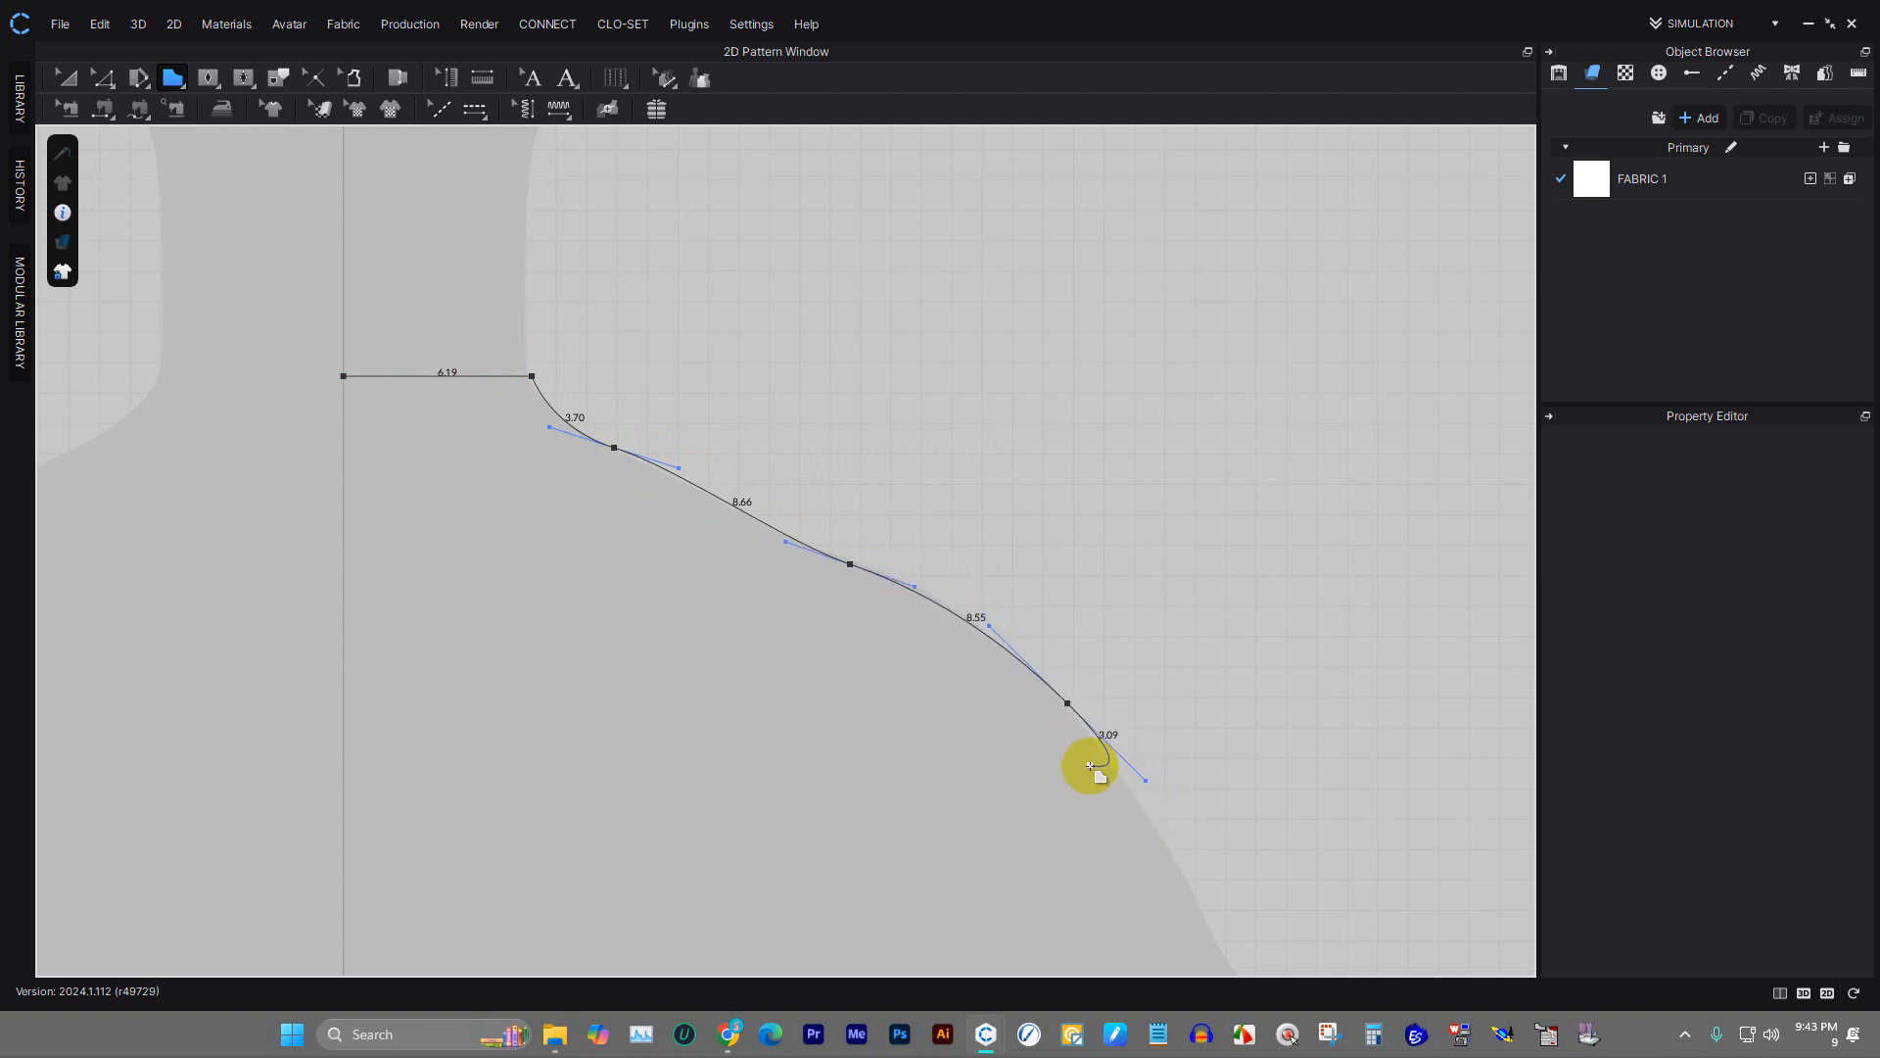
- Continue the outline along the outer arm with segments of about 14.12, 10.86, 18.25 and 9.77, and cross the wrist with a 4.98 edge
{"action": "middle_click_drag", "start_coordinate": [1094, 771], "coordinate": [977, 289]}
{"action": "scroll", "coordinate": [978, 289], "scroll_direction": "down", "scroll_amount": 1}
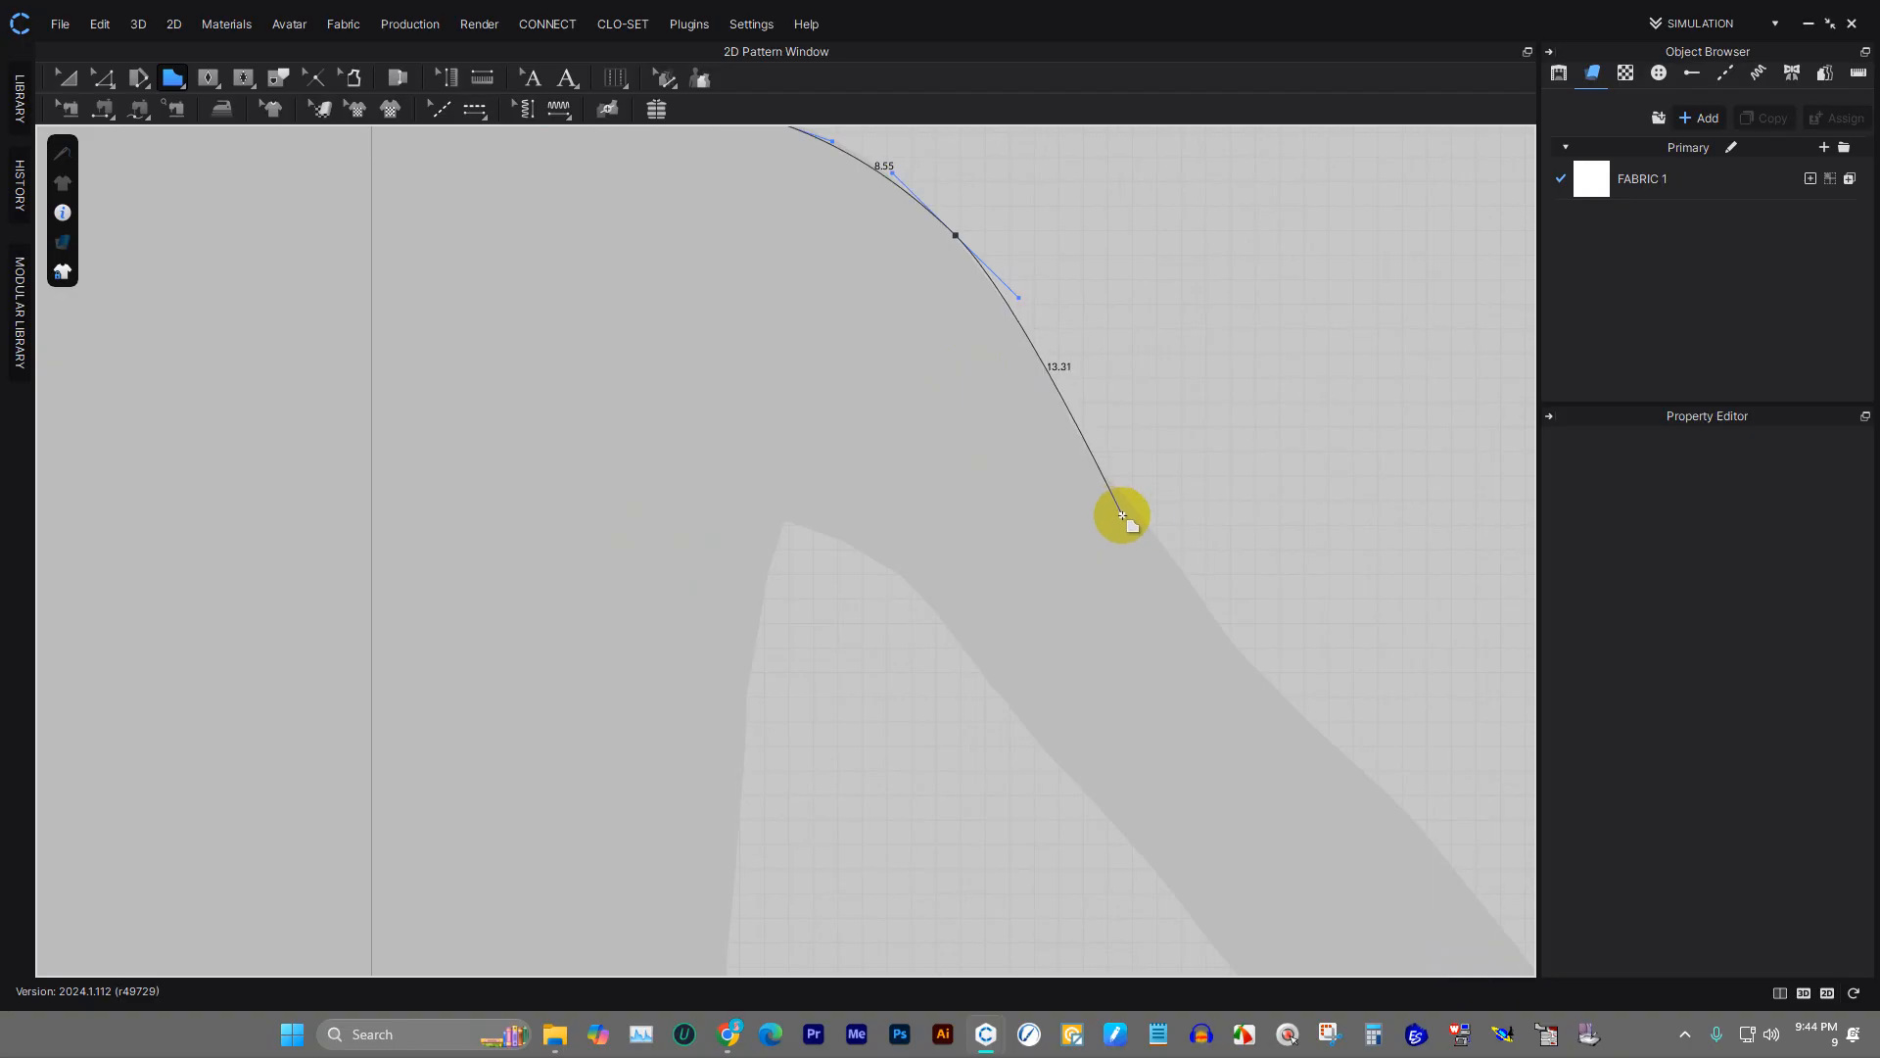
{"action": "left_click_drag", "start_coordinate": [1146, 525], "coordinate": [1184, 572]}
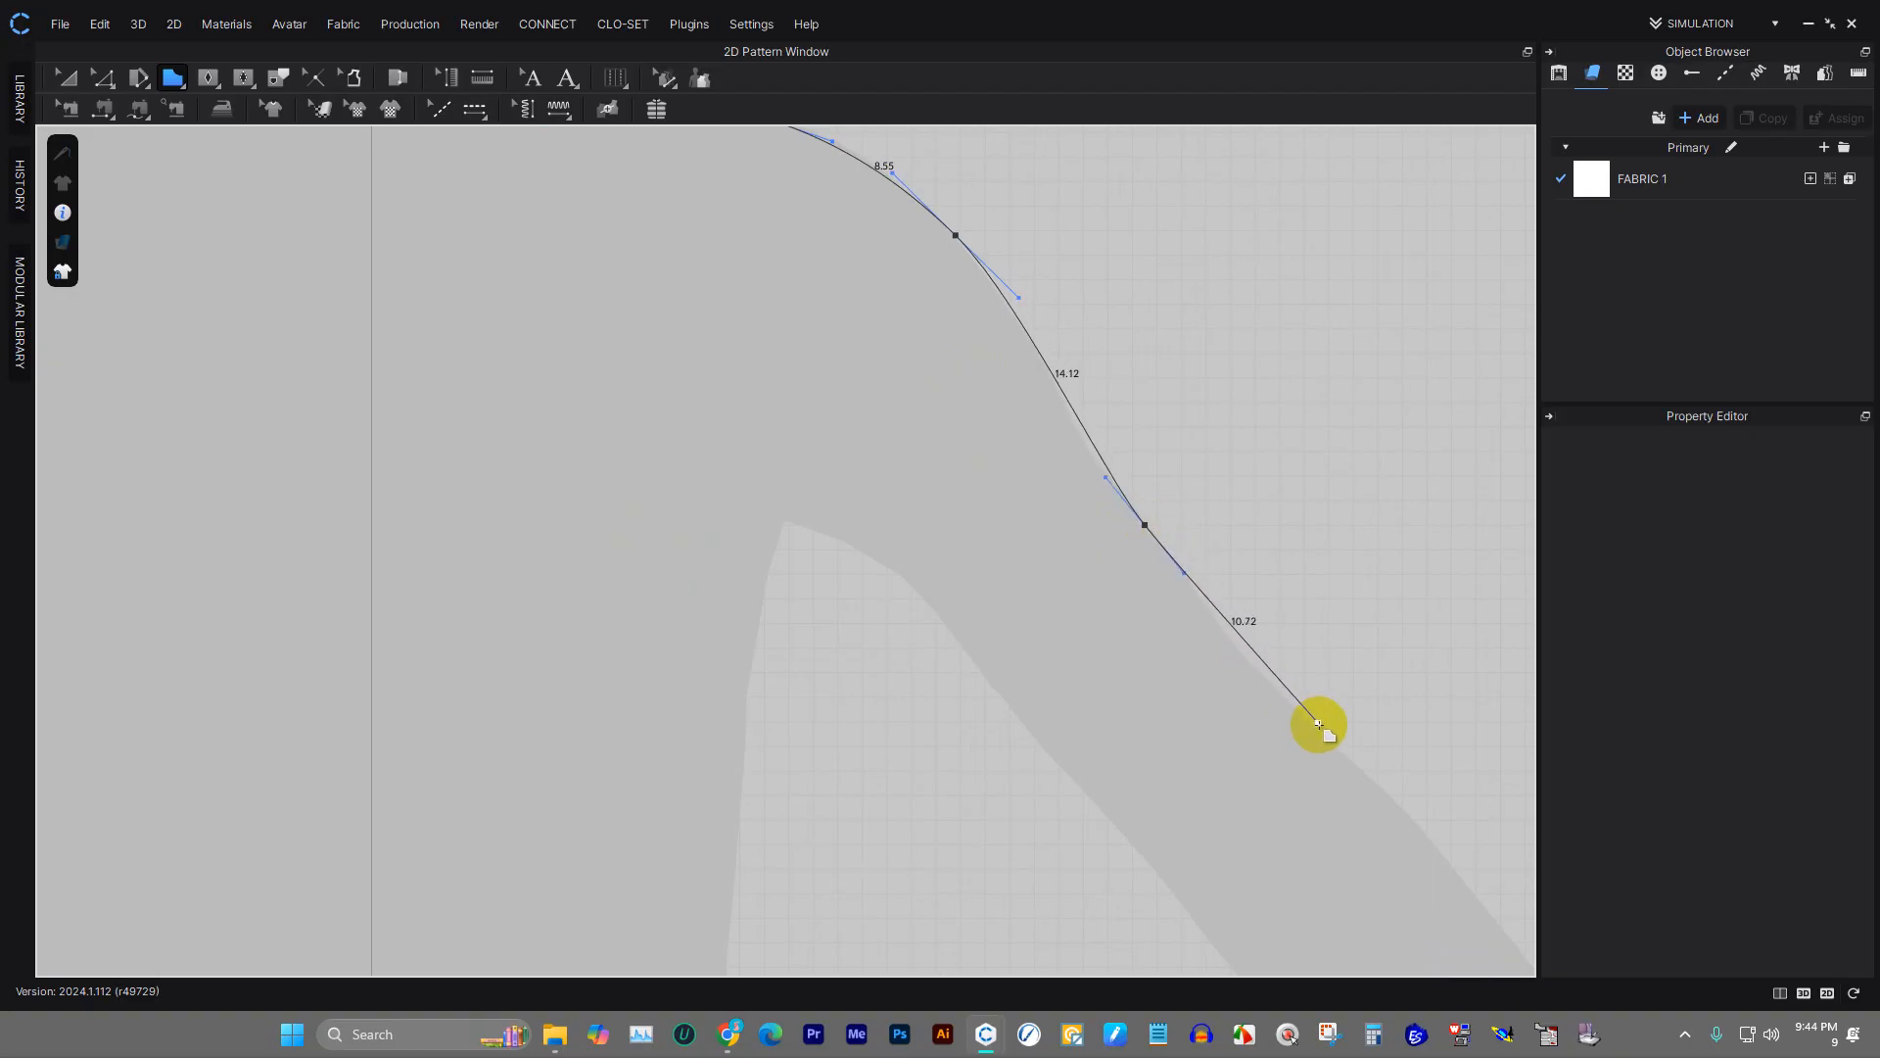
{"action": "left_click_drag", "start_coordinate": [1320, 727], "coordinate": [1368, 795]}
{"action": "middle_click_drag", "start_coordinate": [1057, 734], "coordinate": [811, 351]}
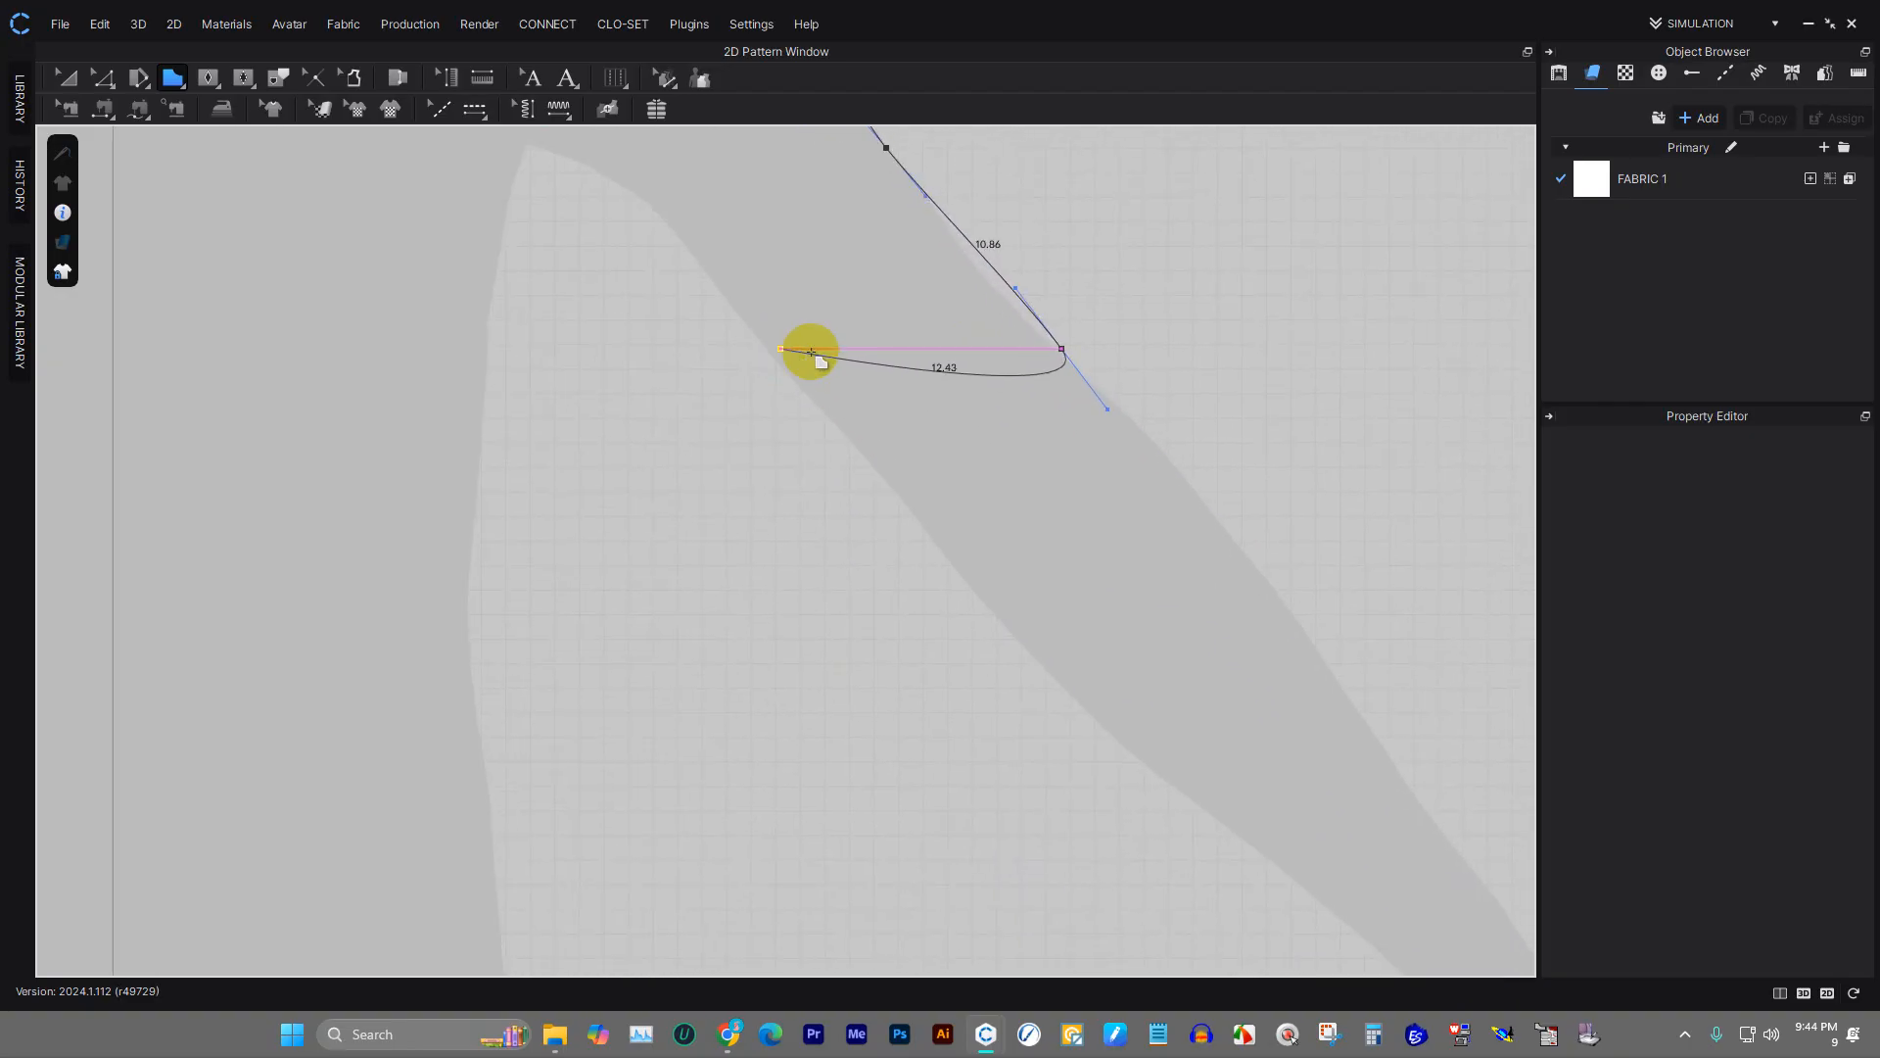
{"action": "left_click_drag", "start_coordinate": [1345, 693], "coordinate": [1414, 809]}
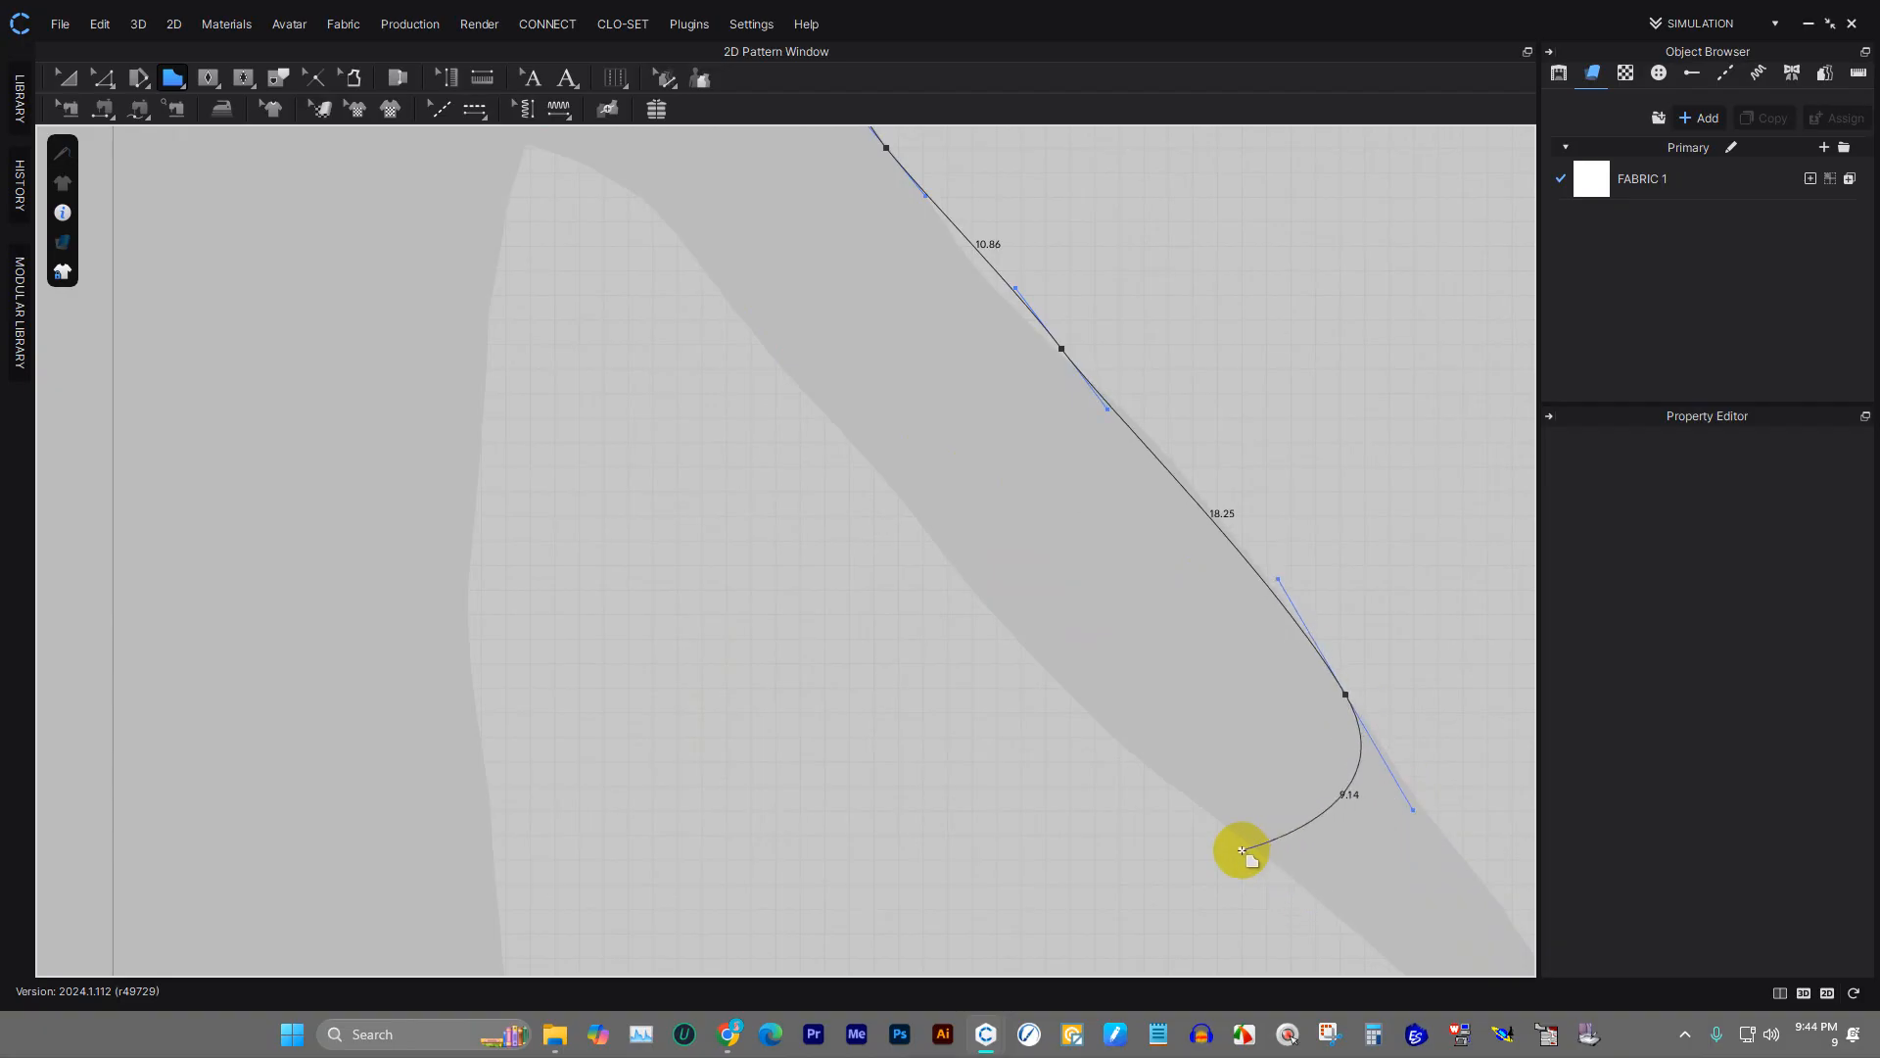
{"action": "left_click", "coordinate": [1488, 886]}
{"action": "left_click", "coordinate": [1395, 966]}
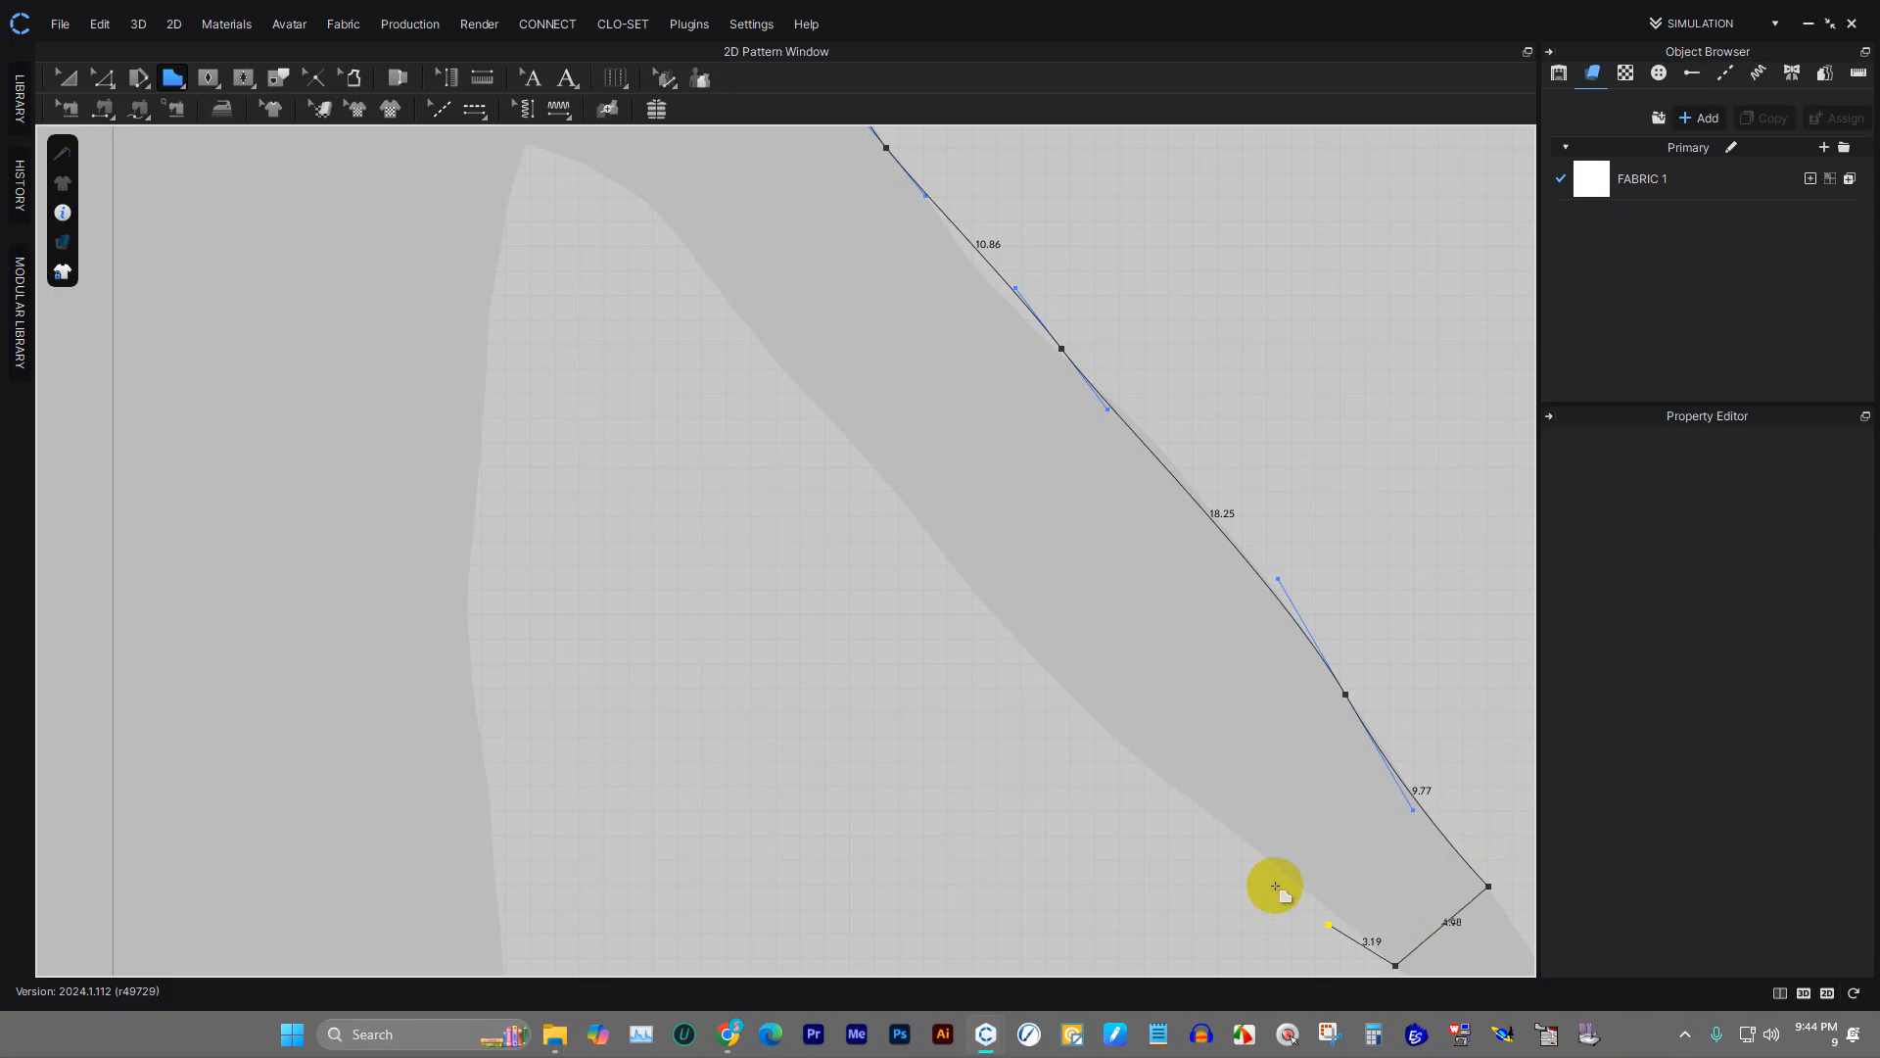
- Trace the inner arm from the wrist up to the armpit with curved segments of about 11.87, 20.64, 9.98 and 6.99
{"action": "left_click_drag", "start_coordinate": [1168, 783], "coordinate": [1092, 733]}
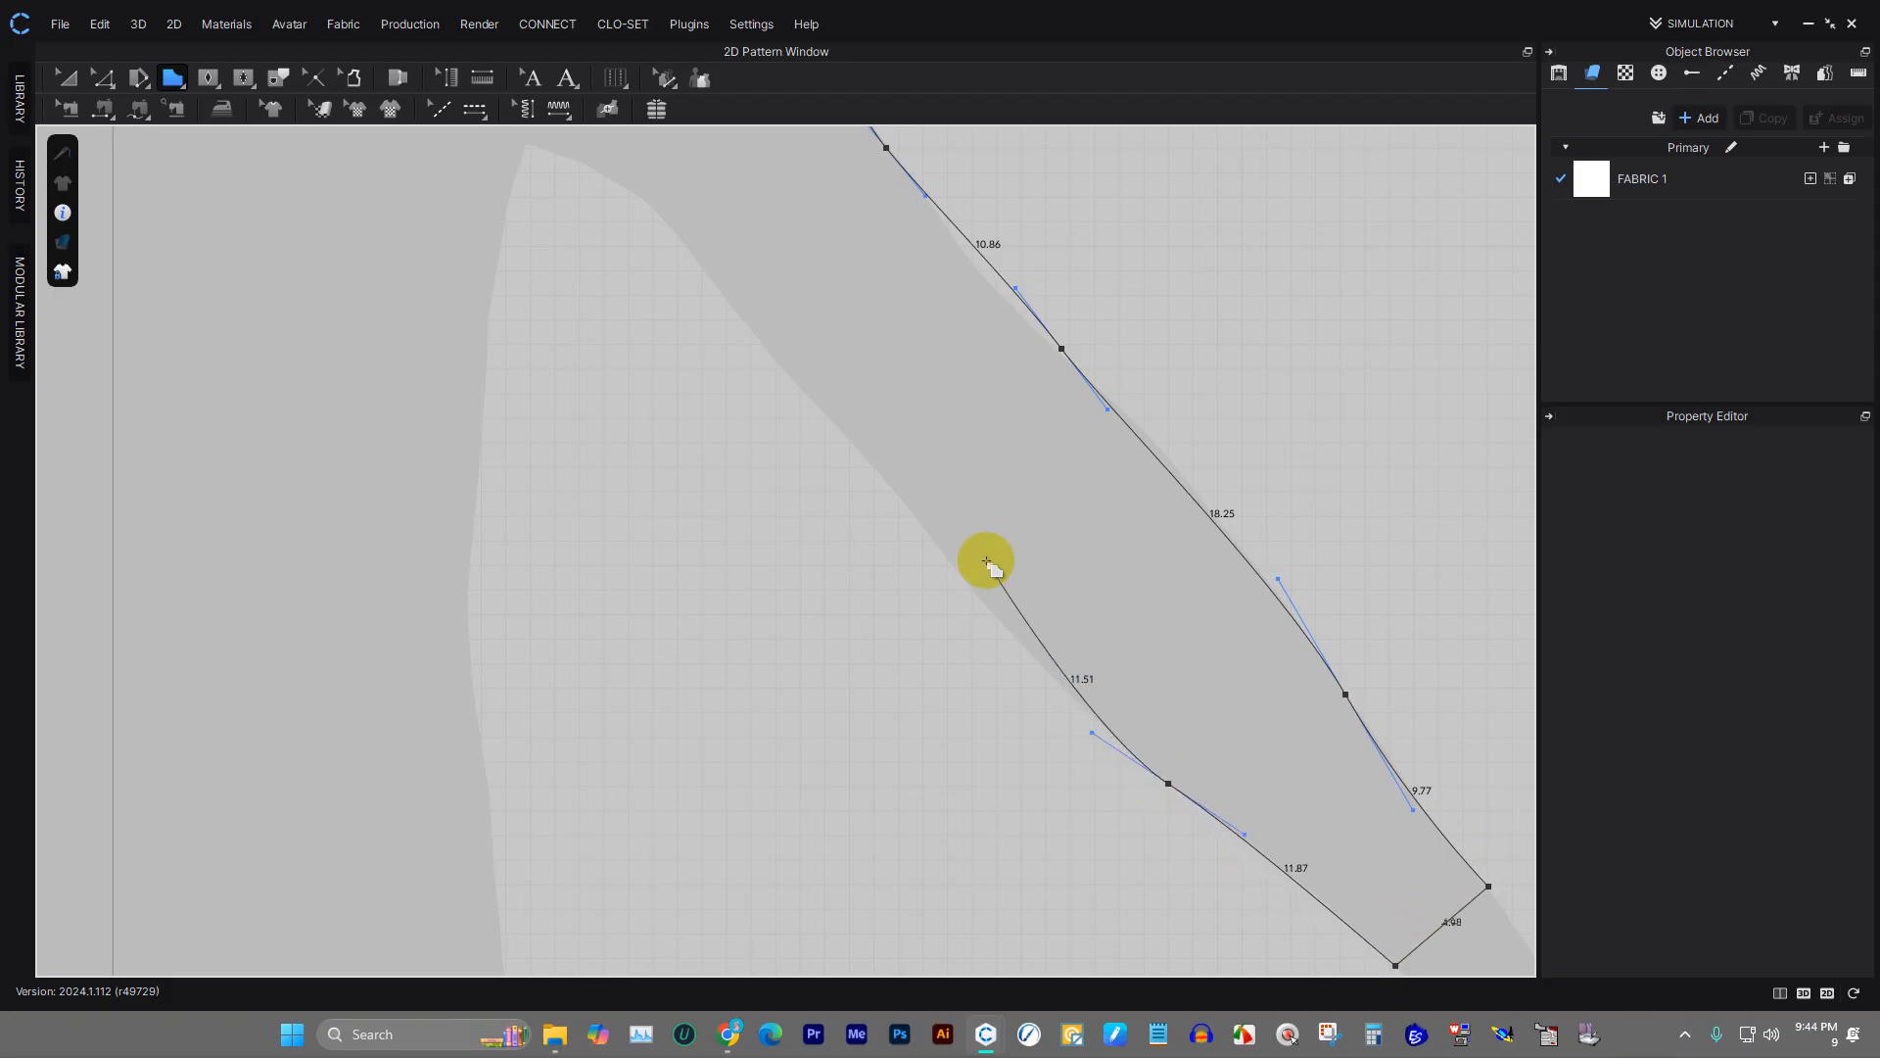
{"action": "left_click_drag", "start_coordinate": [826, 411], "coordinate": [755, 348]}
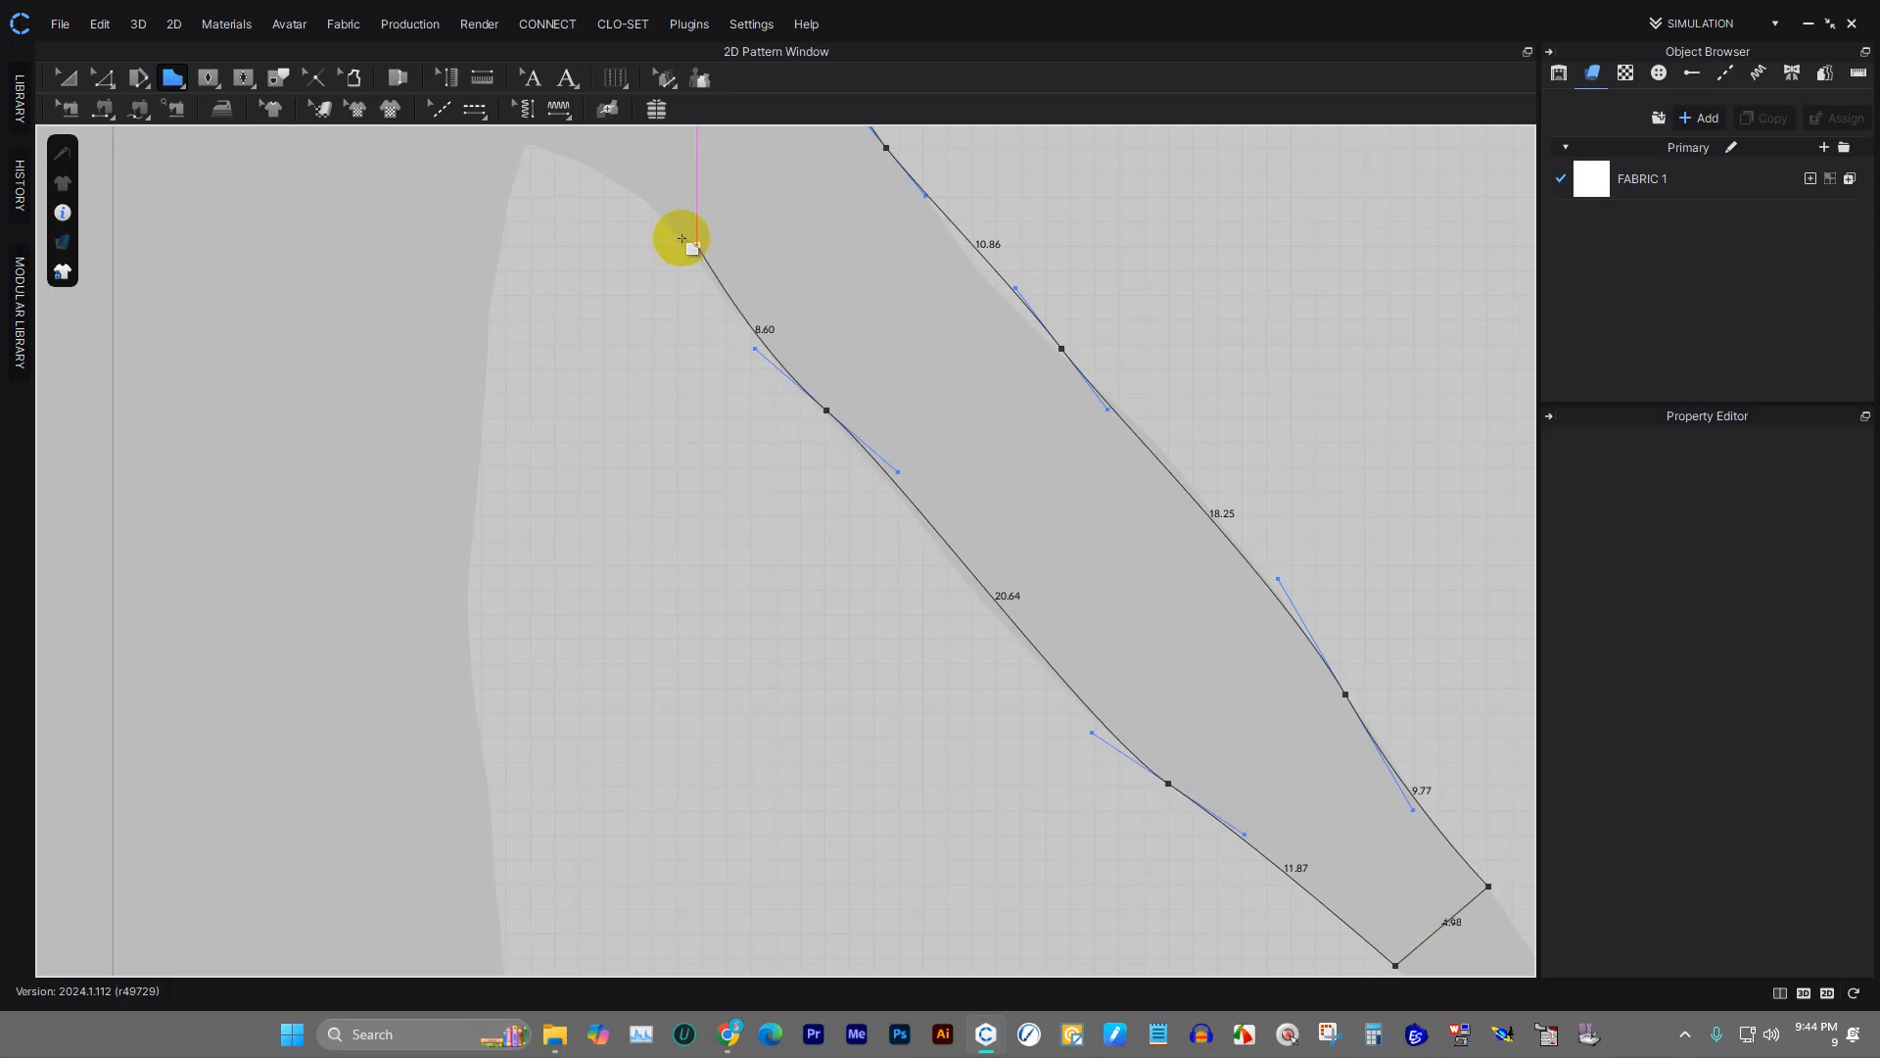
{"action": "left_click_drag", "start_coordinate": [666, 226], "coordinate": [644, 193]}
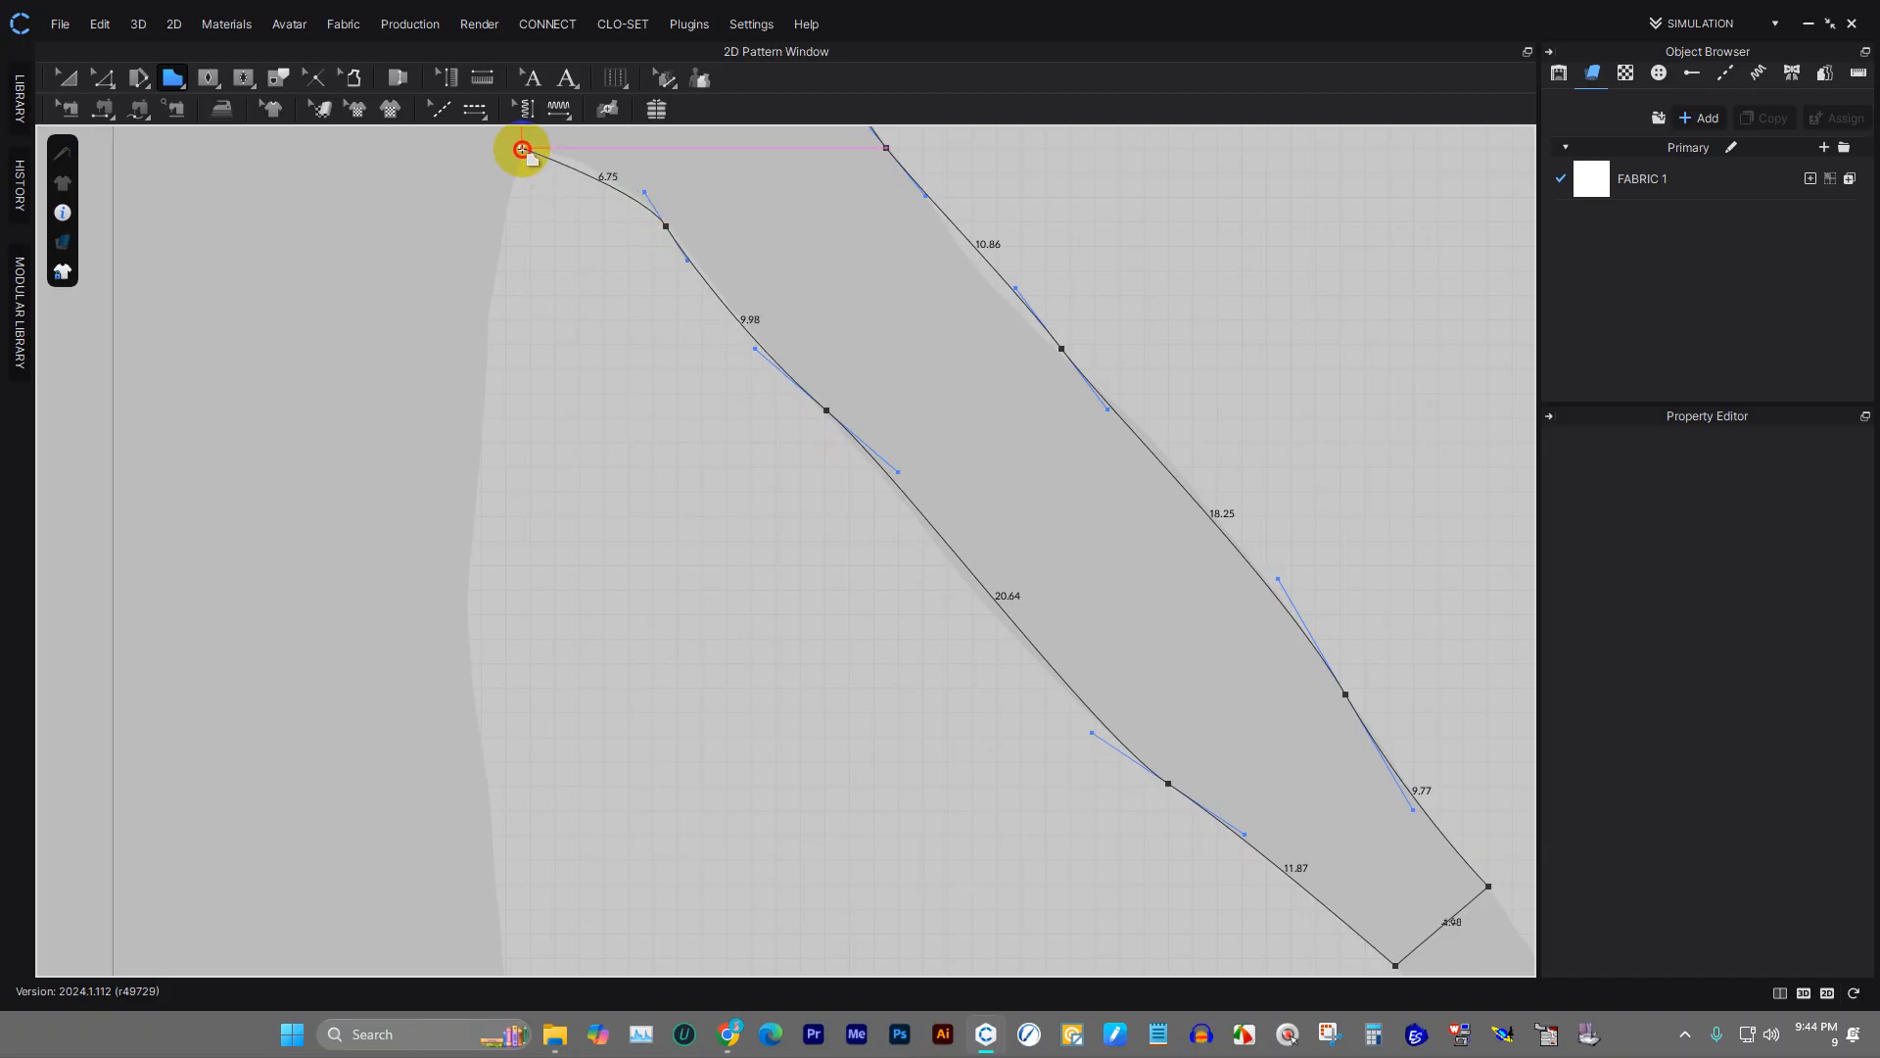
{"action": "left_click_drag", "start_coordinate": [522, 149], "coordinate": [499, 165]}
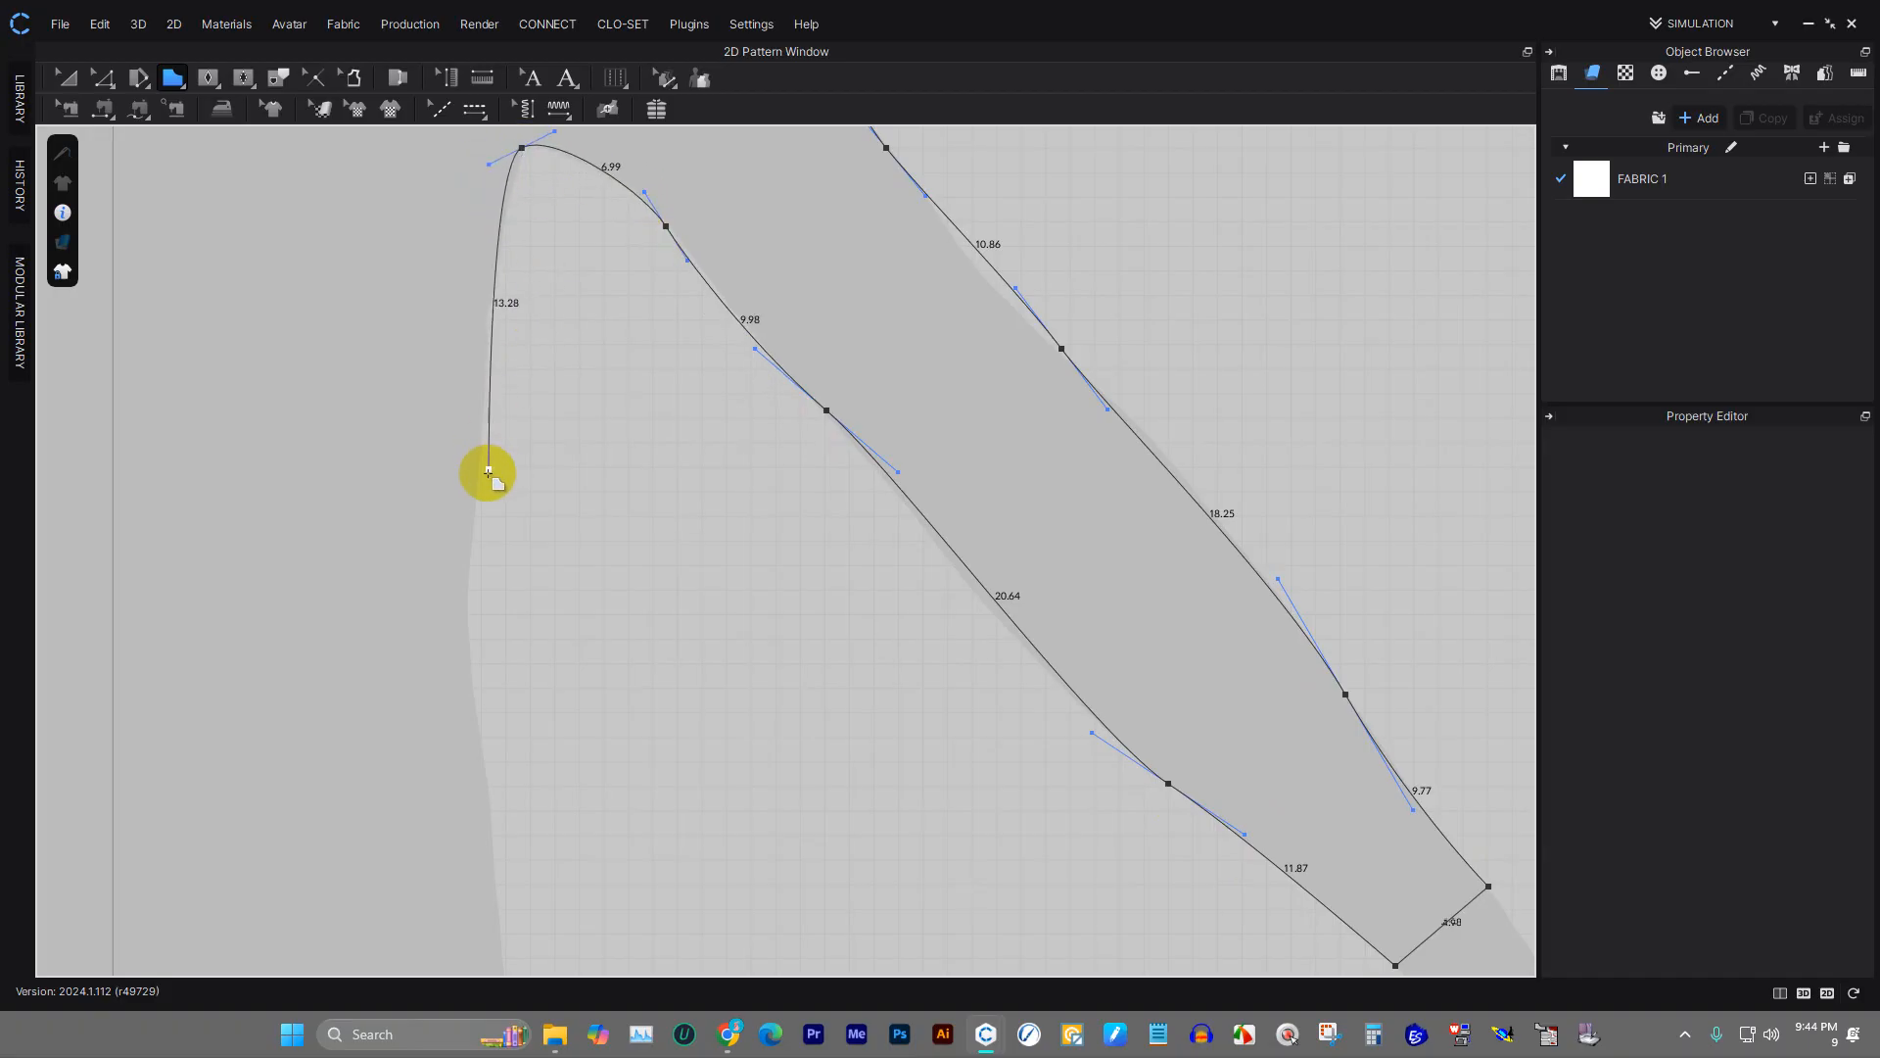
- Try to trace the torso side from the armpit past the waist to the hip, and discard the whole unfinished outline
{"action": "left_click_drag", "start_coordinate": [480, 495], "coordinate": [466, 553]}
{"action": "left_click_drag", "start_coordinate": [475, 727], "coordinate": [496, 792]}
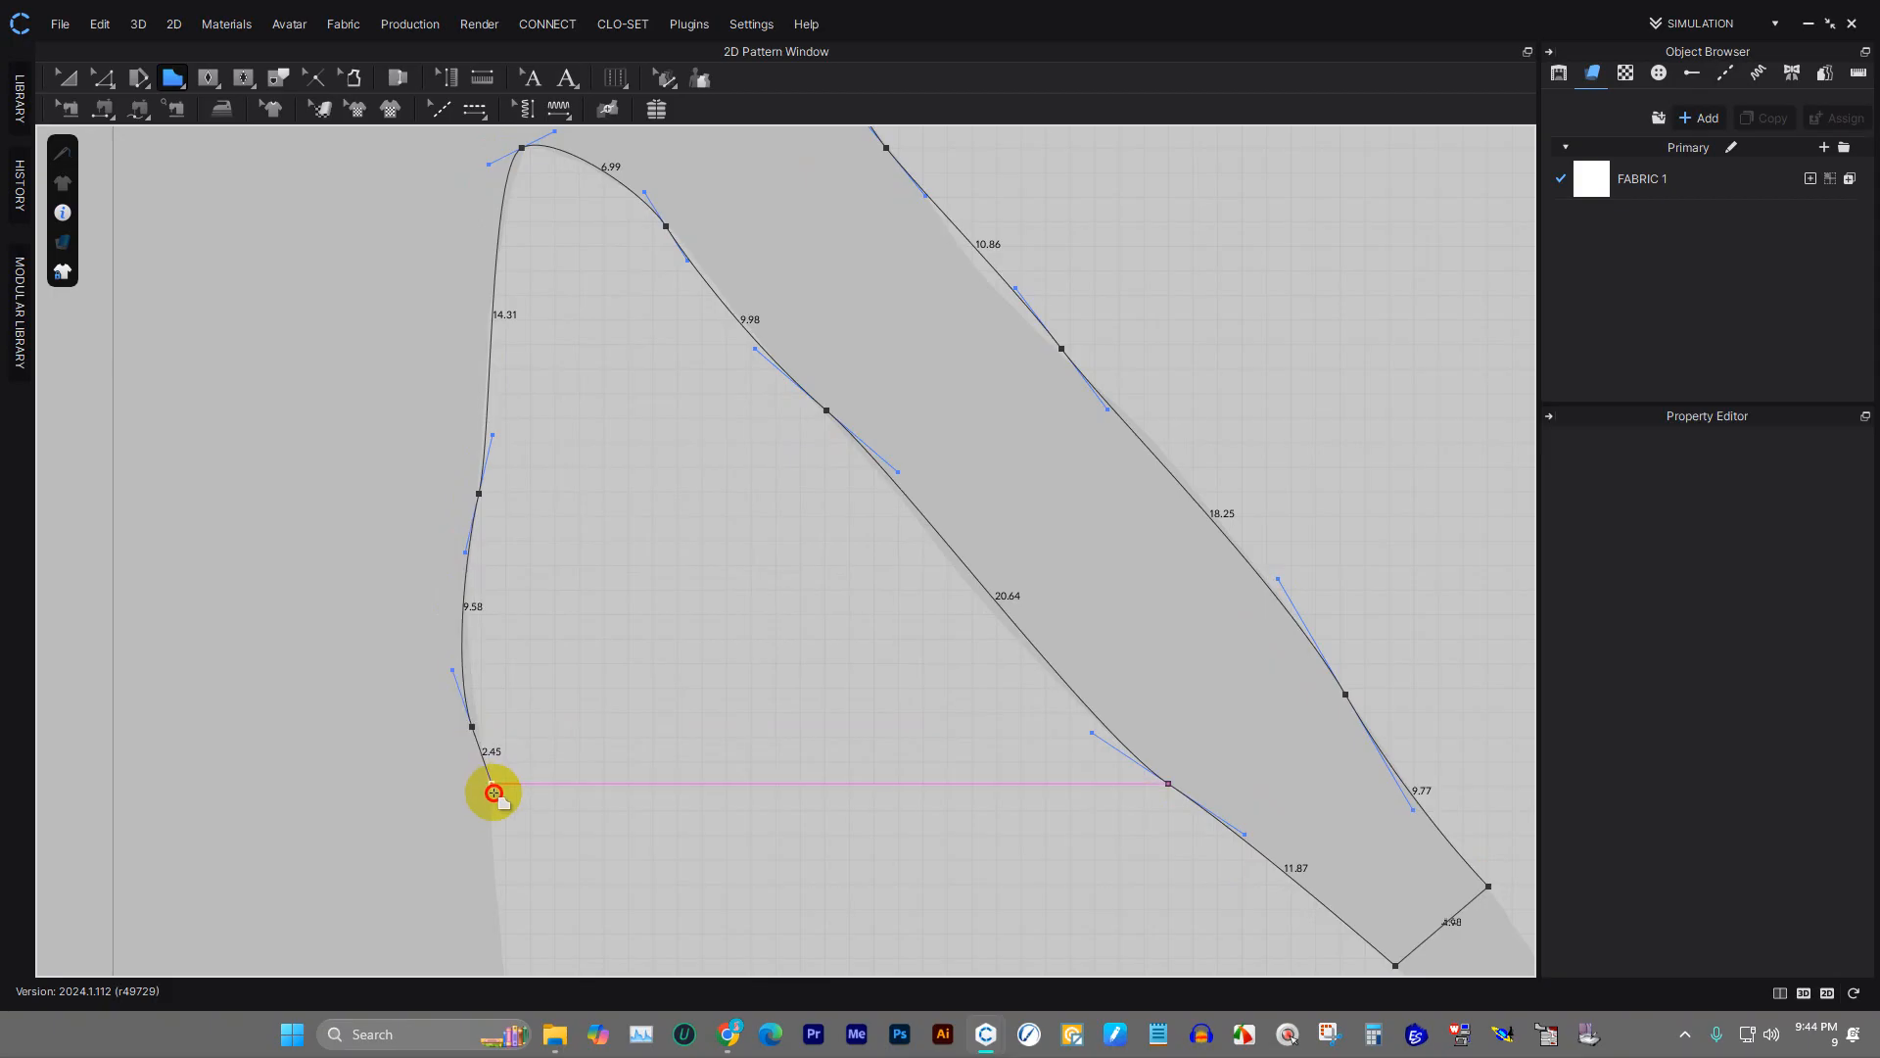
{"action": "scroll", "coordinate": [483, 840], "scroll_direction": "up", "scroll_amount": 5}
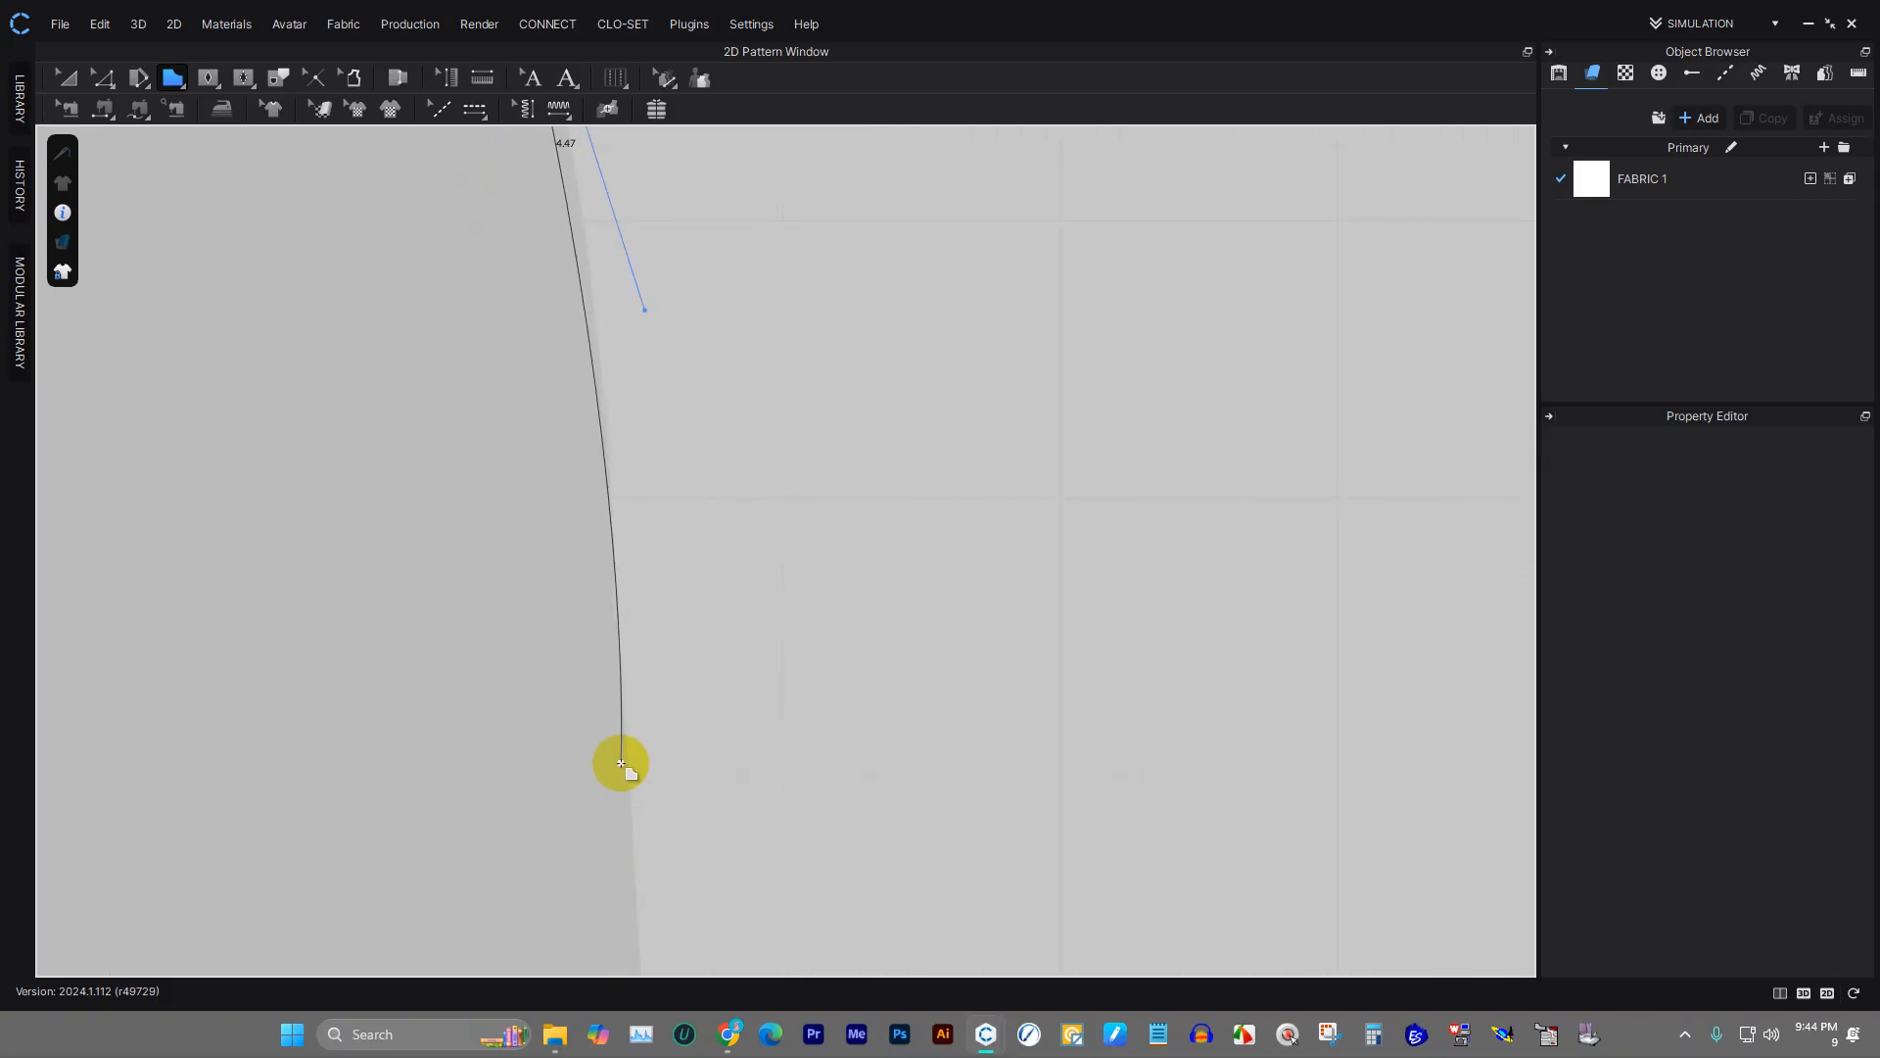
{"action": "left_click", "coordinate": [622, 765]}
{"action": "scroll", "coordinate": [636, 912], "scroll_direction": "up", "scroll_amount": 3}
{"action": "scroll", "coordinate": [636, 912], "scroll_direction": "up", "scroll_amount": 2}
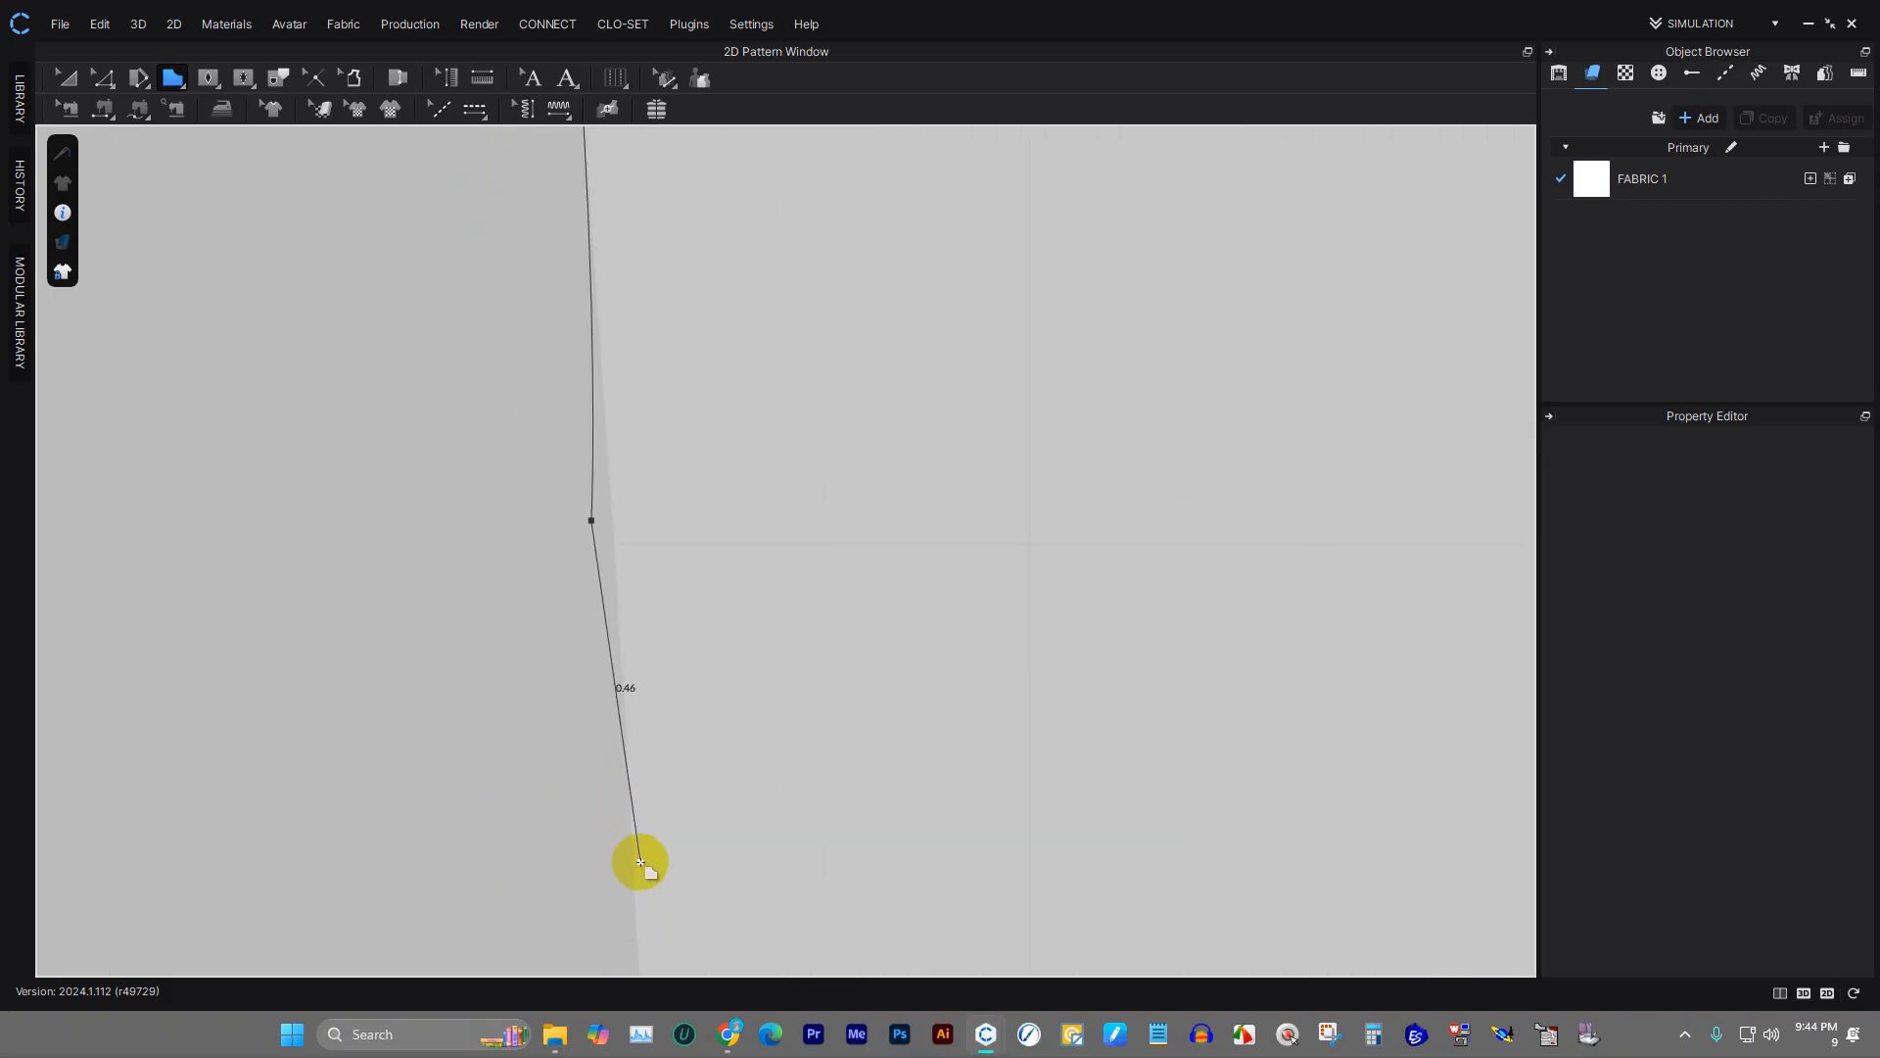
{"action": "left_click", "coordinate": [634, 879]}
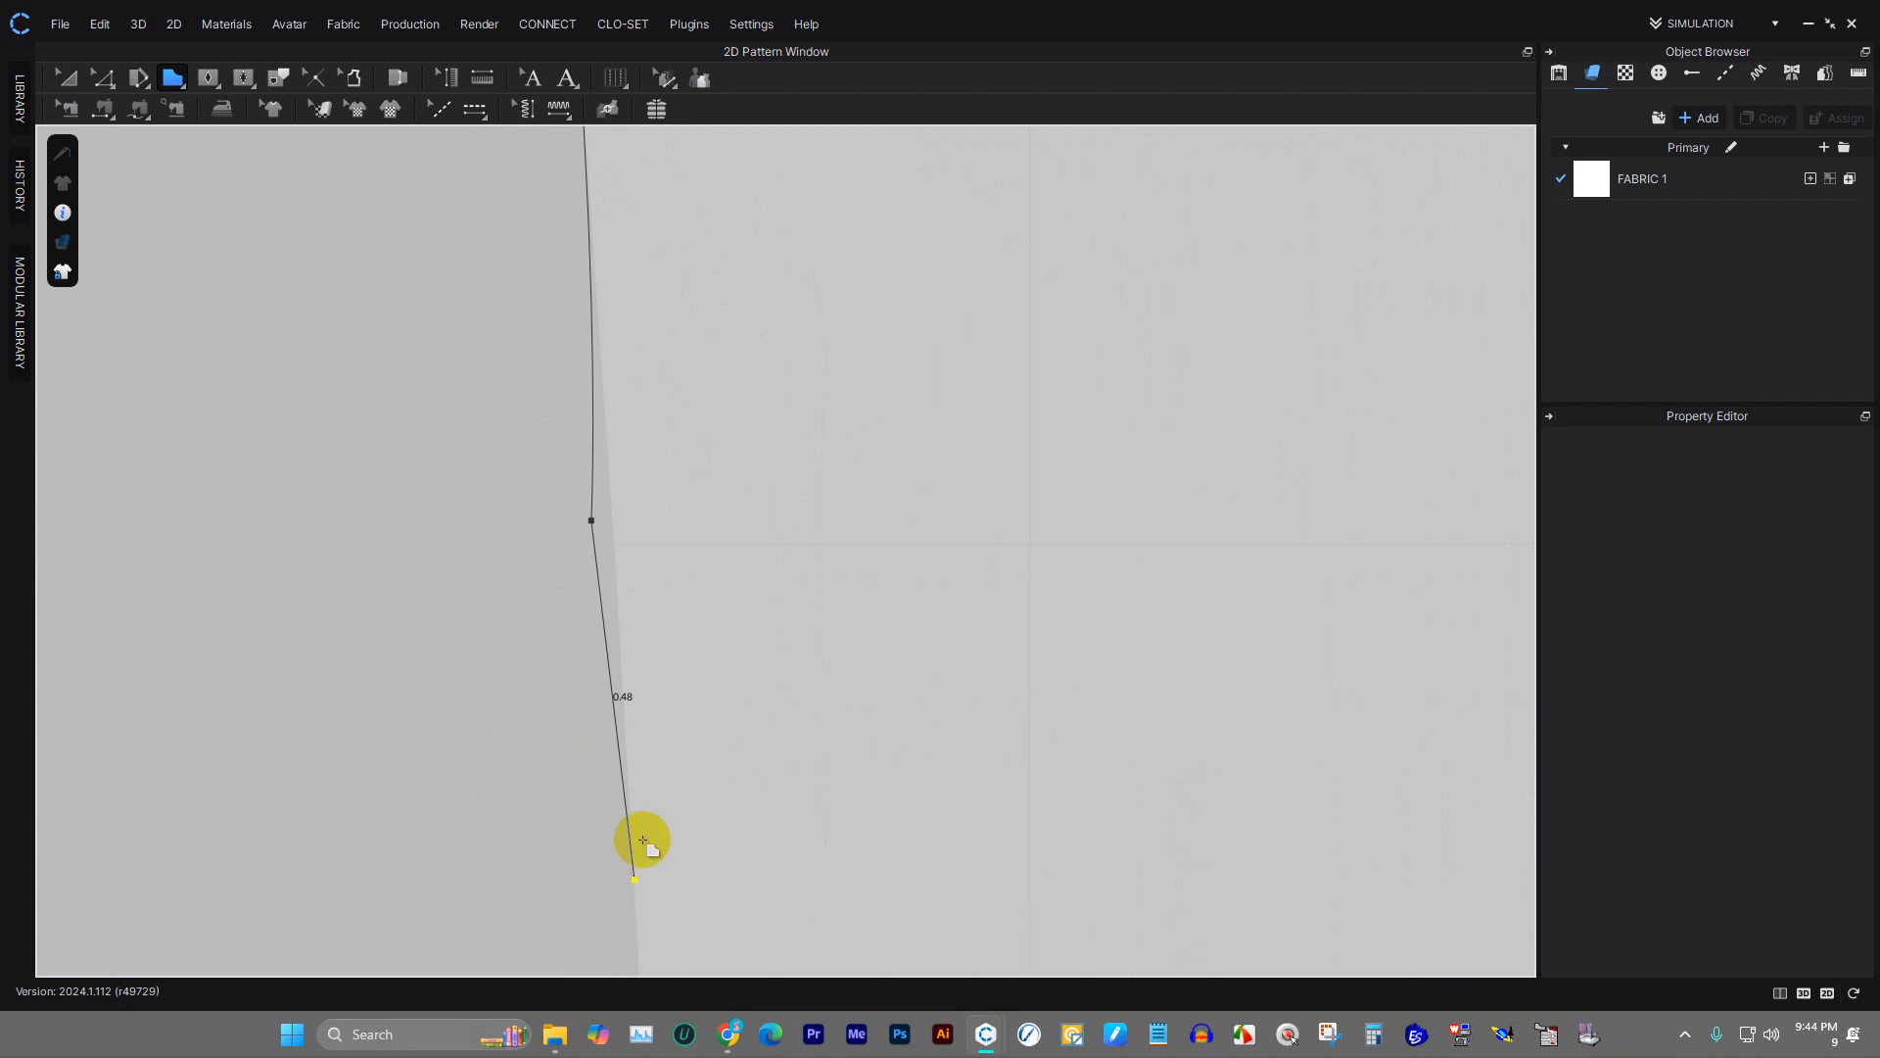
{"action": "middle_click_drag", "start_coordinate": [691, 795], "coordinate": [670, 192]}
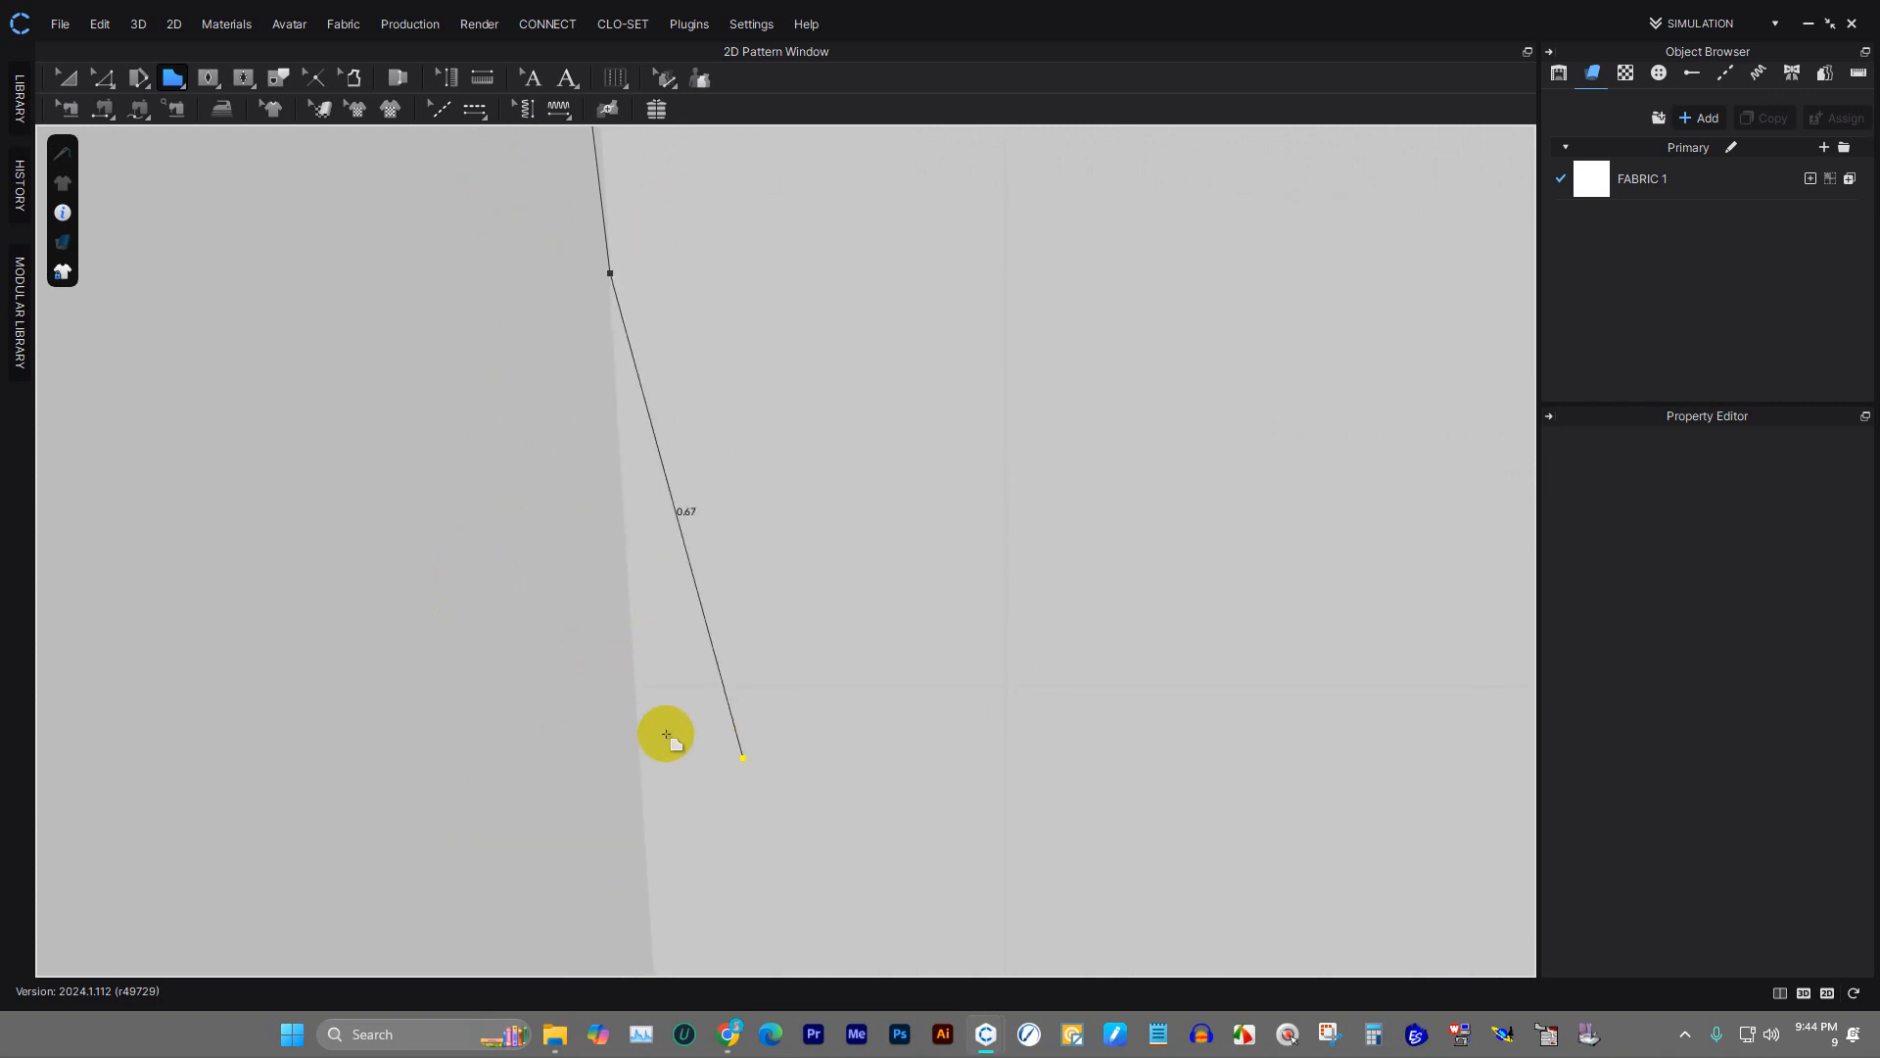
{"action": "scroll", "coordinate": [640, 372], "scroll_direction": "down", "scroll_amount": 6}
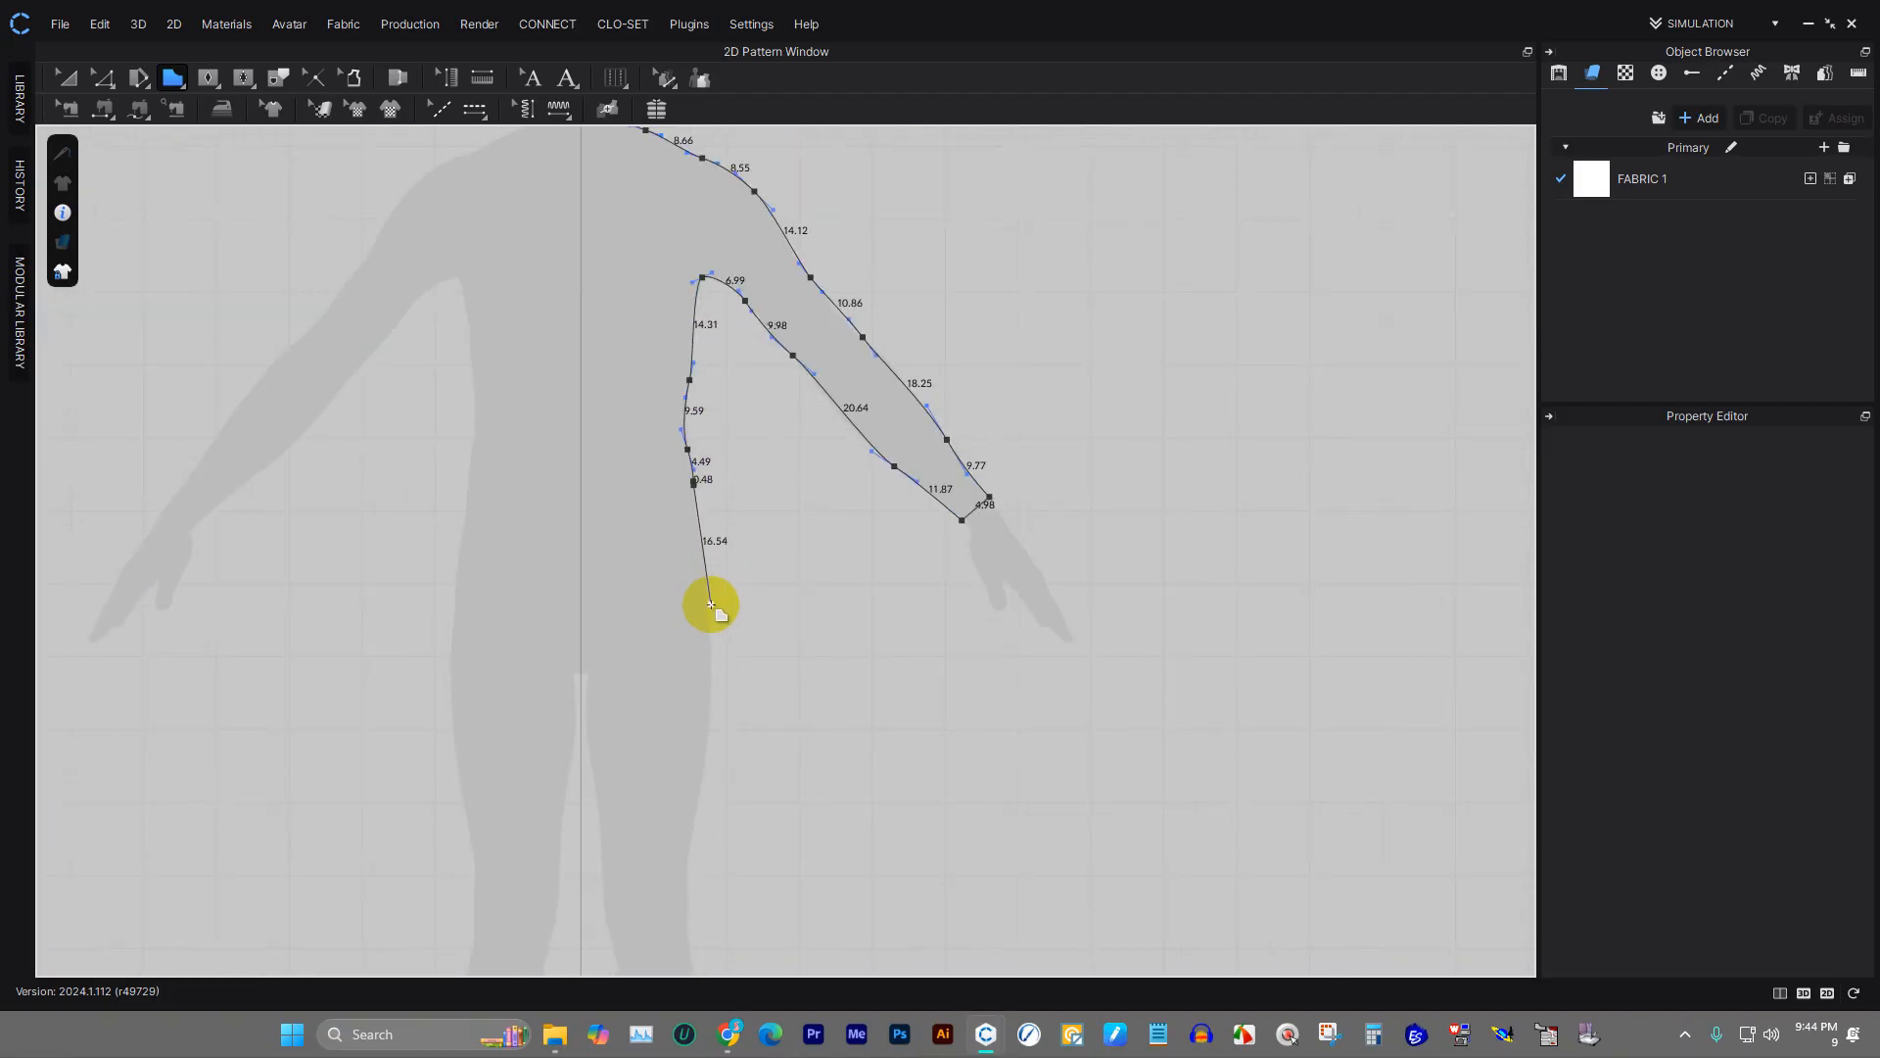
{"action": "left_click_drag", "start_coordinate": [704, 604], "coordinate": [718, 653]}
{"action": "key", "text": "Escape"}
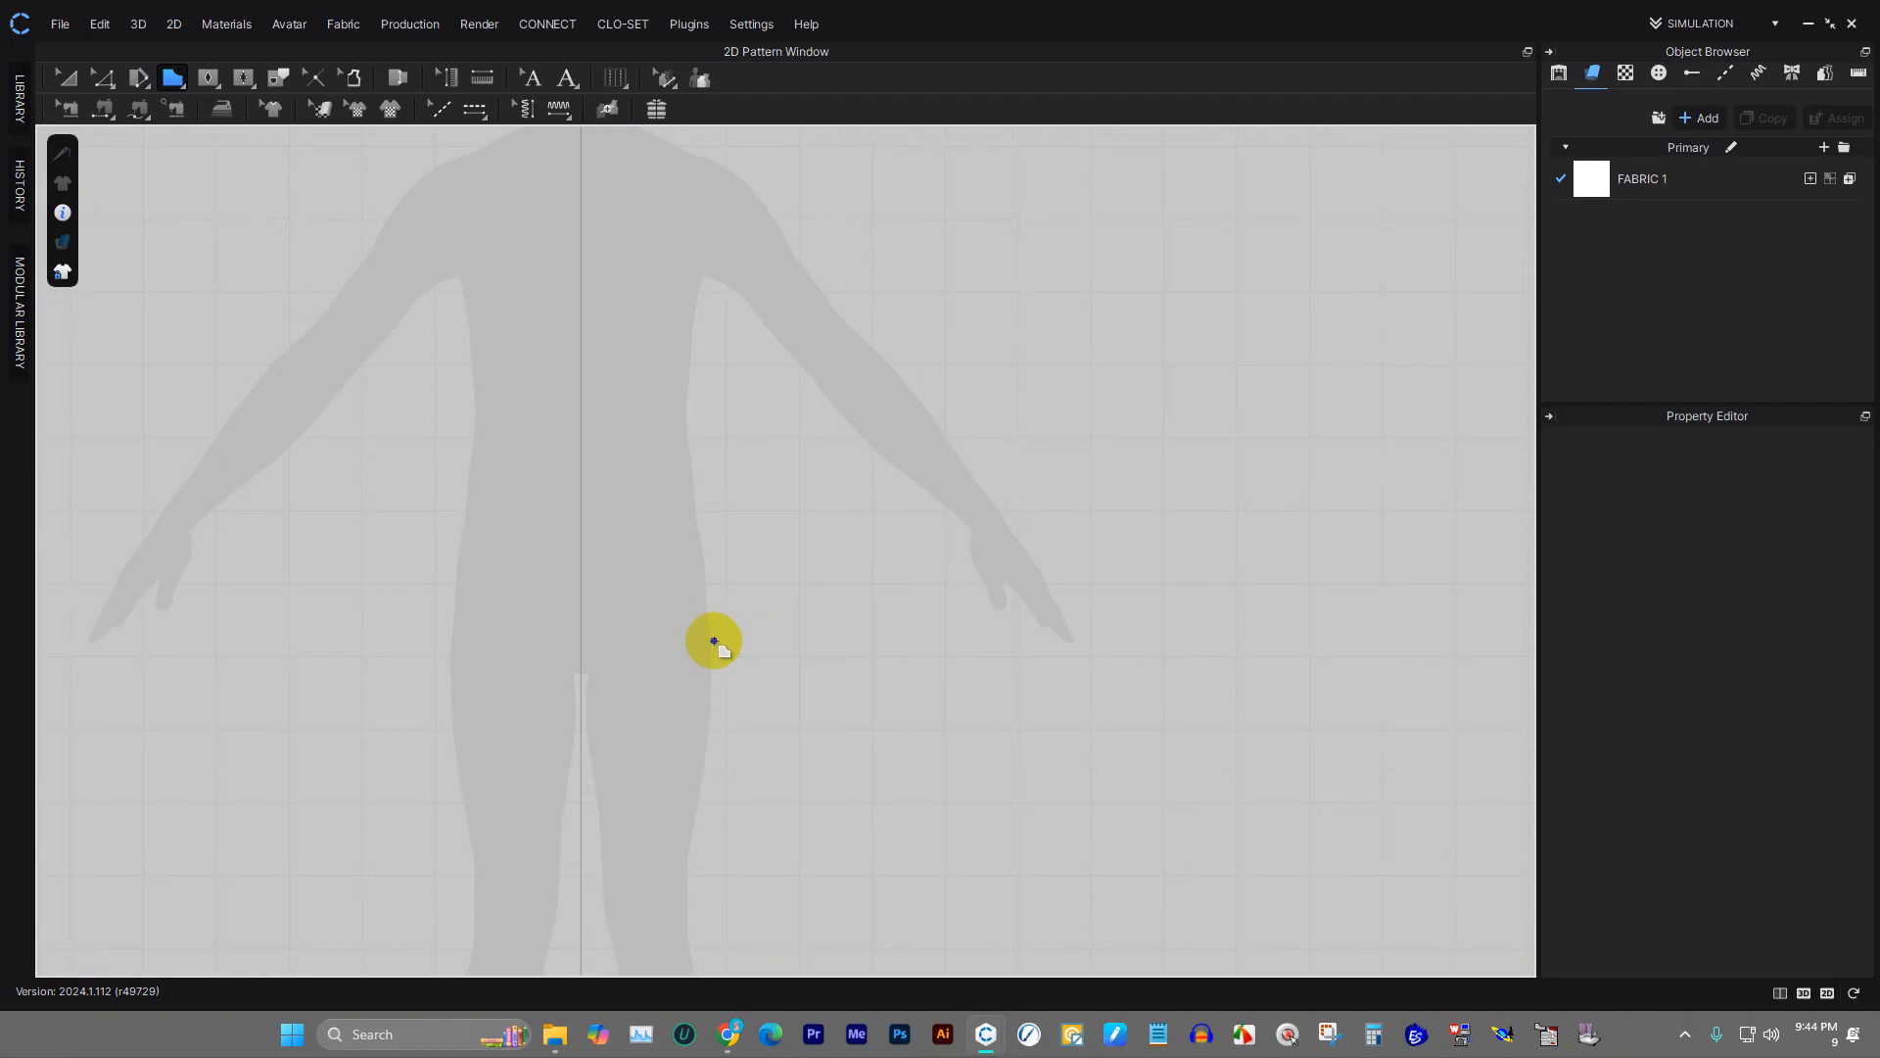
{"action": "scroll", "coordinate": [575, 310], "scroll_direction": "down", "scroll_amount": 5}
{"action": "scroll", "coordinate": [552, 283], "scroll_direction": "up", "scroll_amount": 3}
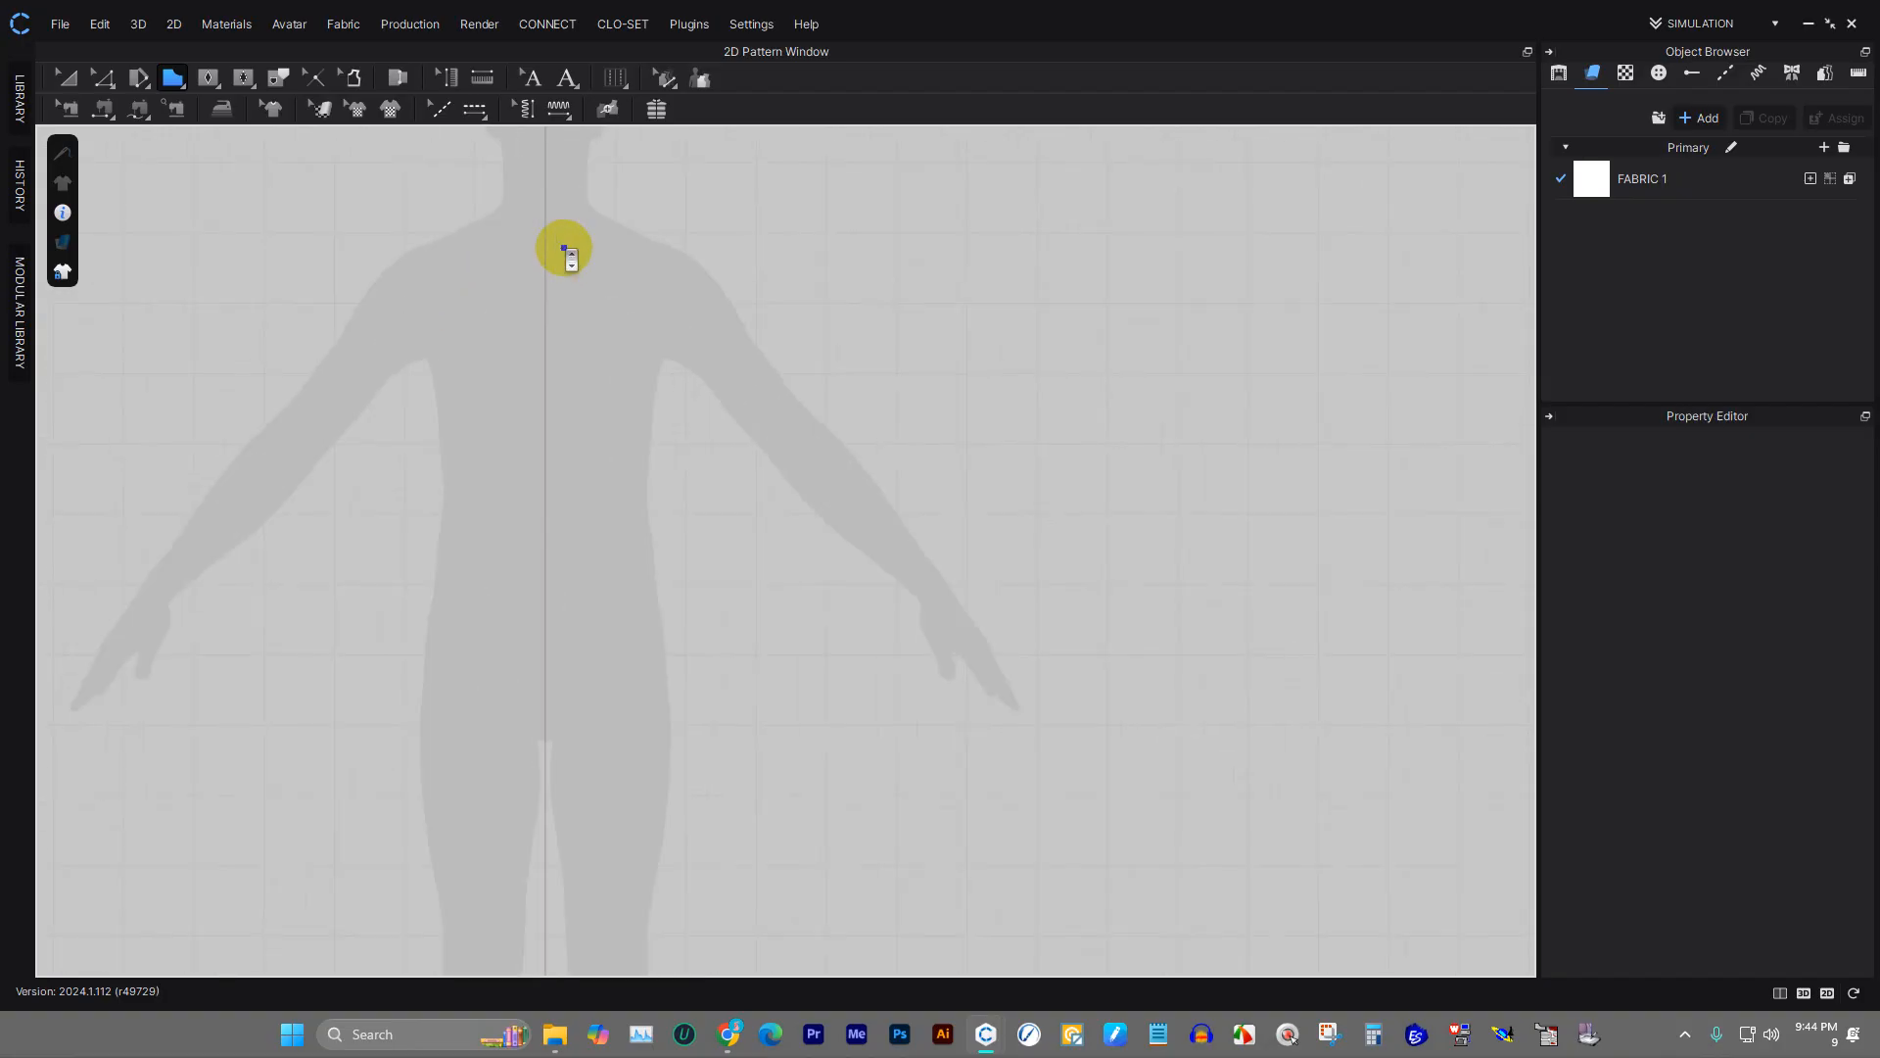
{"action": "scroll", "coordinate": [562, 252], "scroll_direction": "down", "scroll_amount": 3}
{"action": "scroll", "coordinate": [555, 256], "scroll_direction": "up", "scroll_amount": 5}
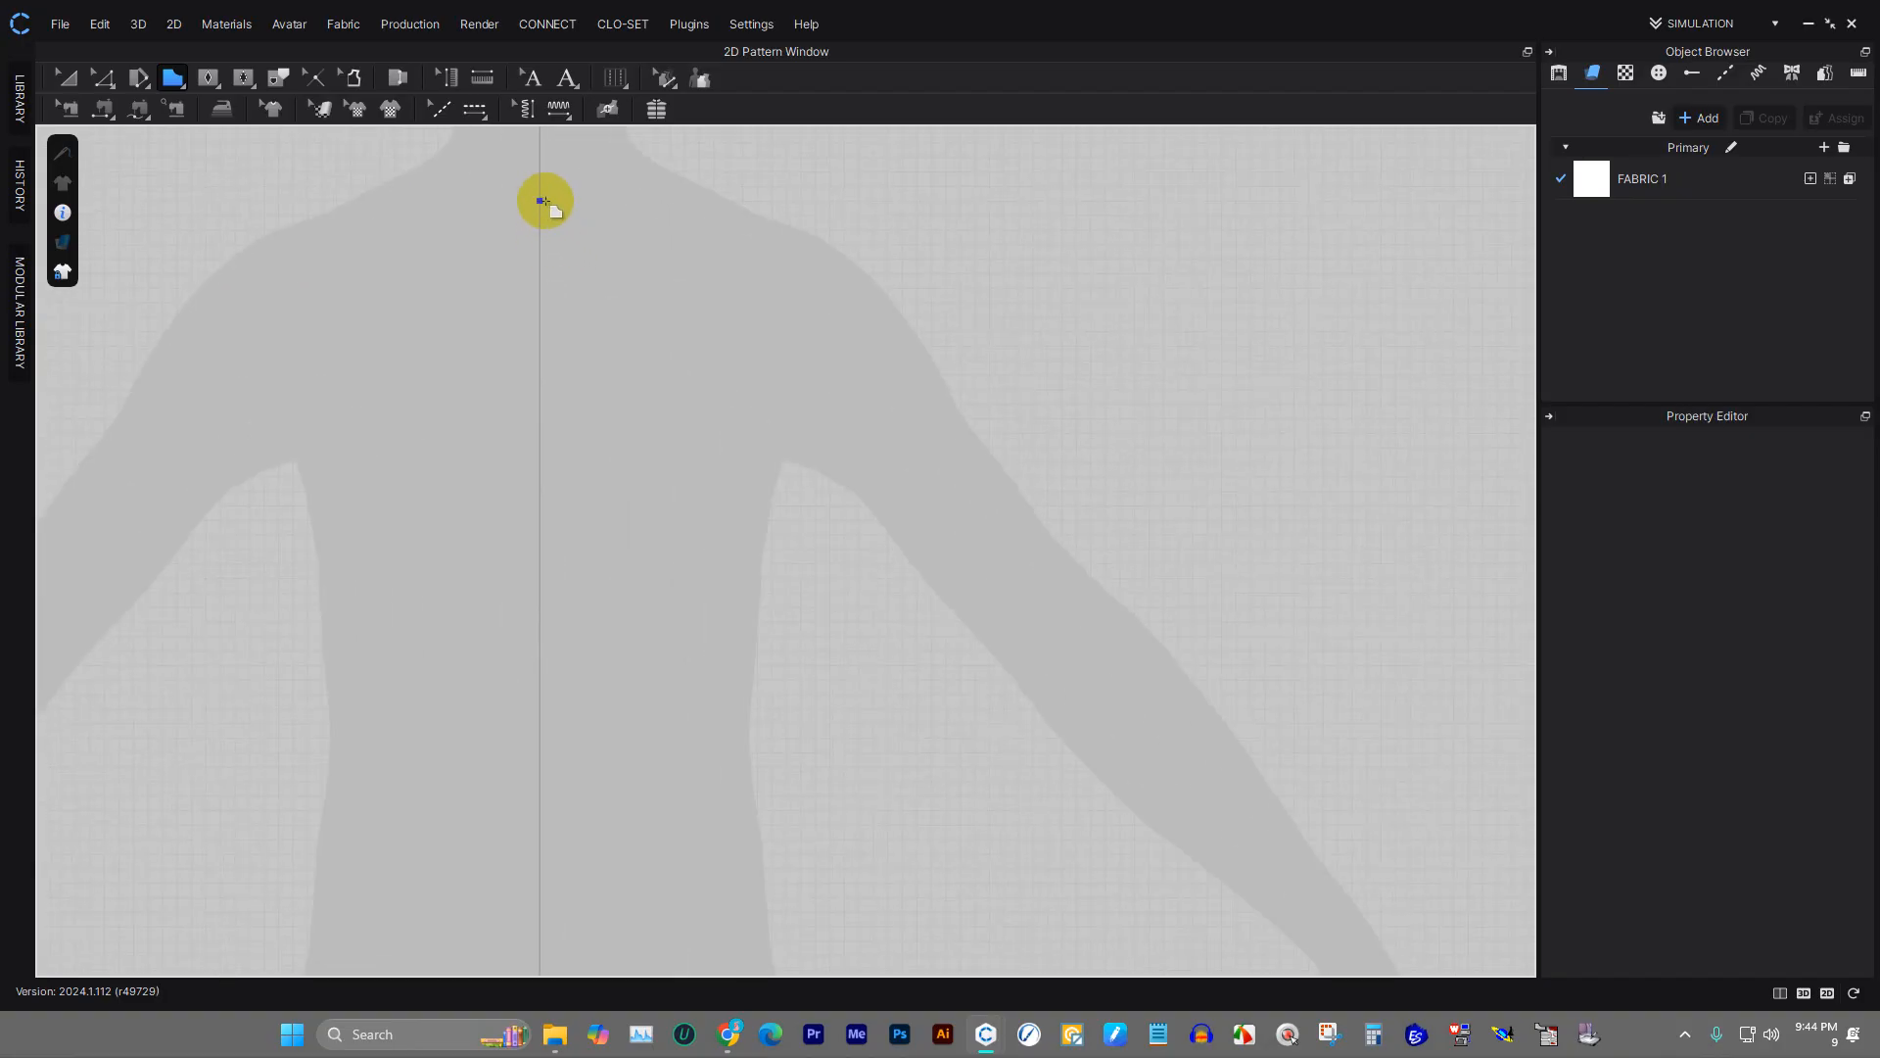
{"action": "left_click", "coordinate": [539, 141]}
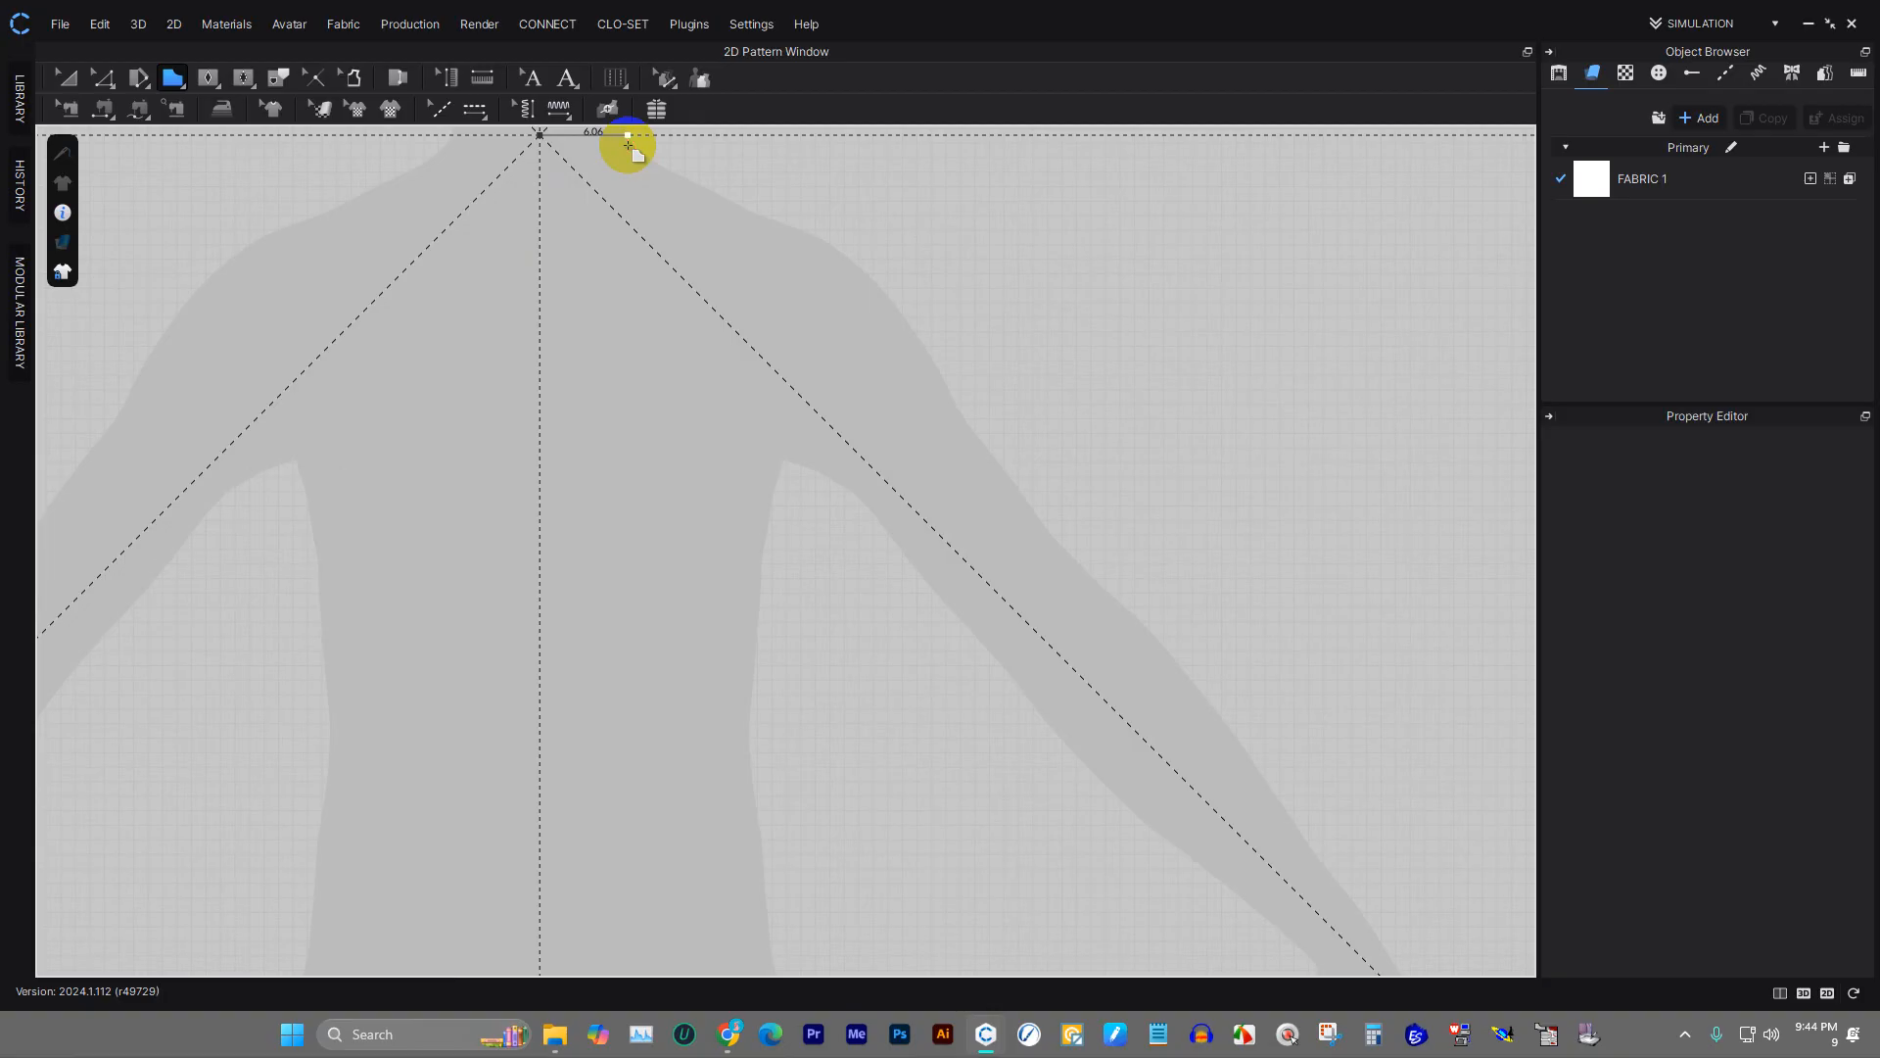
{"action": "left_click", "coordinate": [628, 138]}
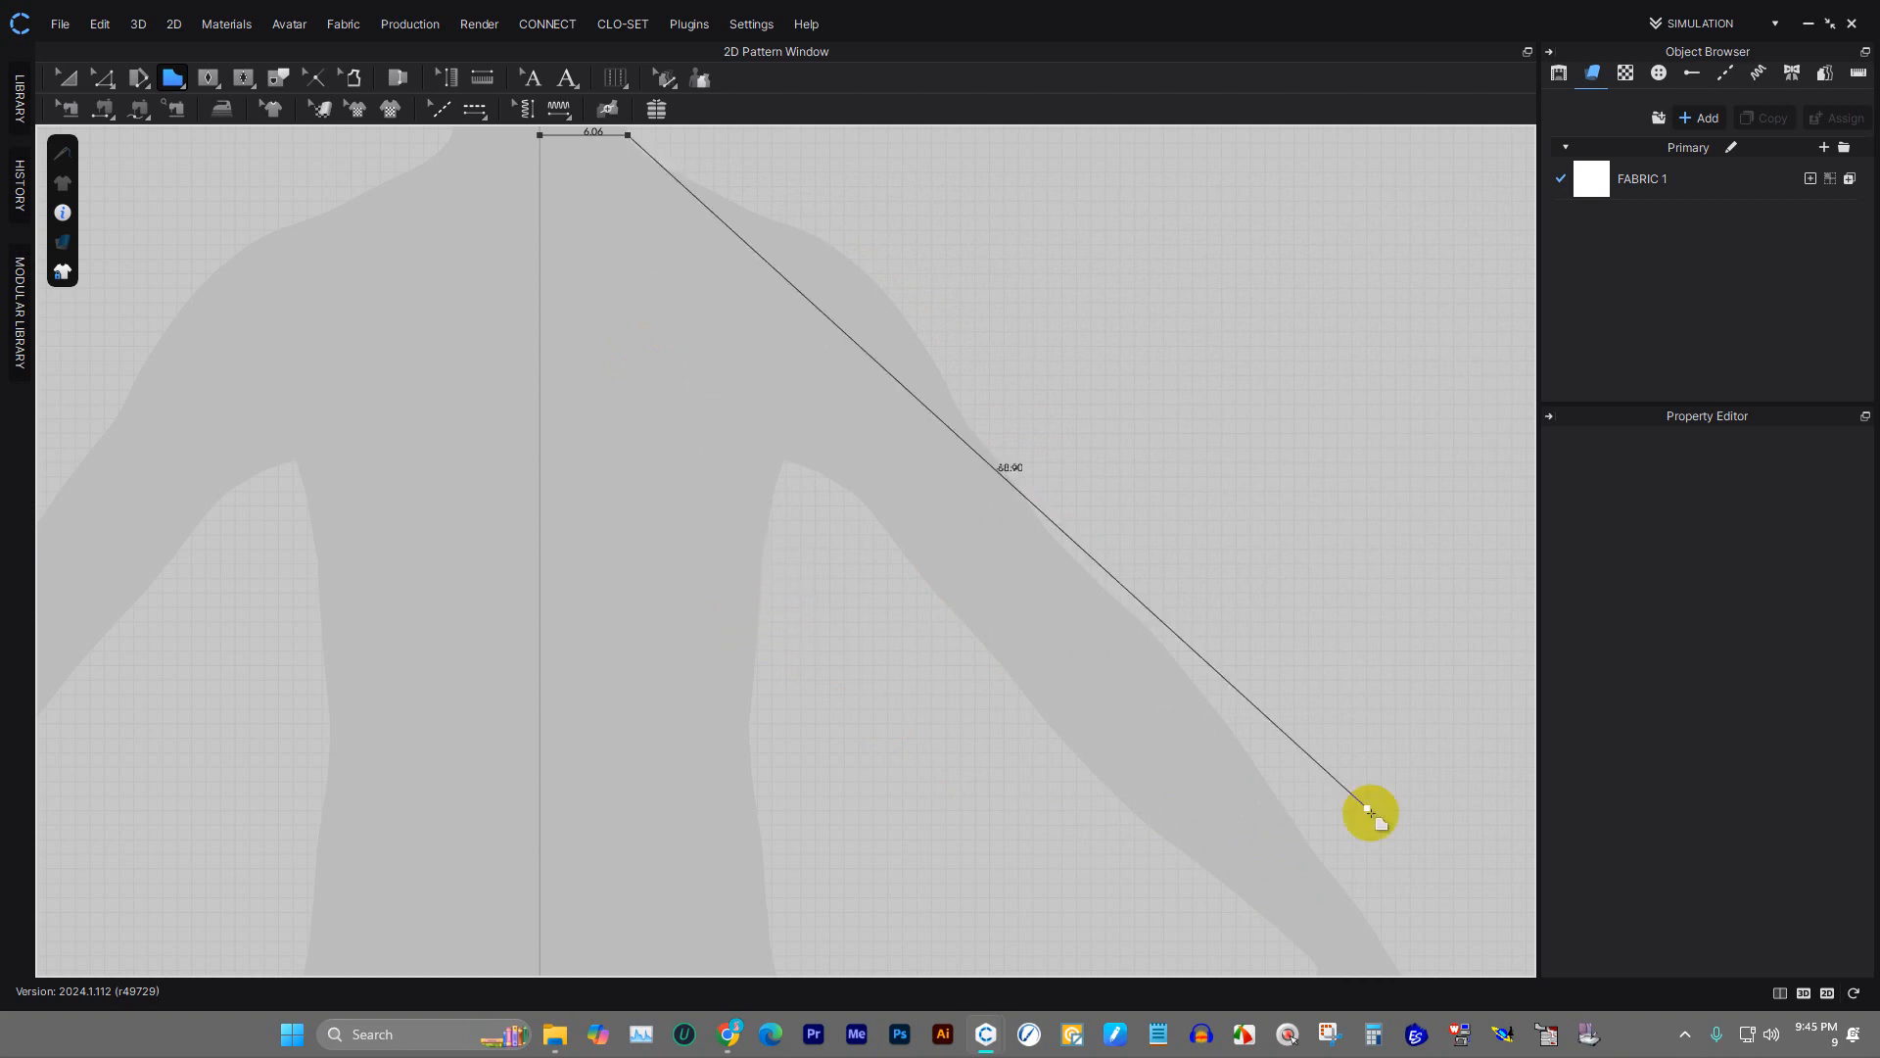
{"action": "scroll", "coordinate": [720, 570], "scroll_direction": "down", "scroll_amount": 3}
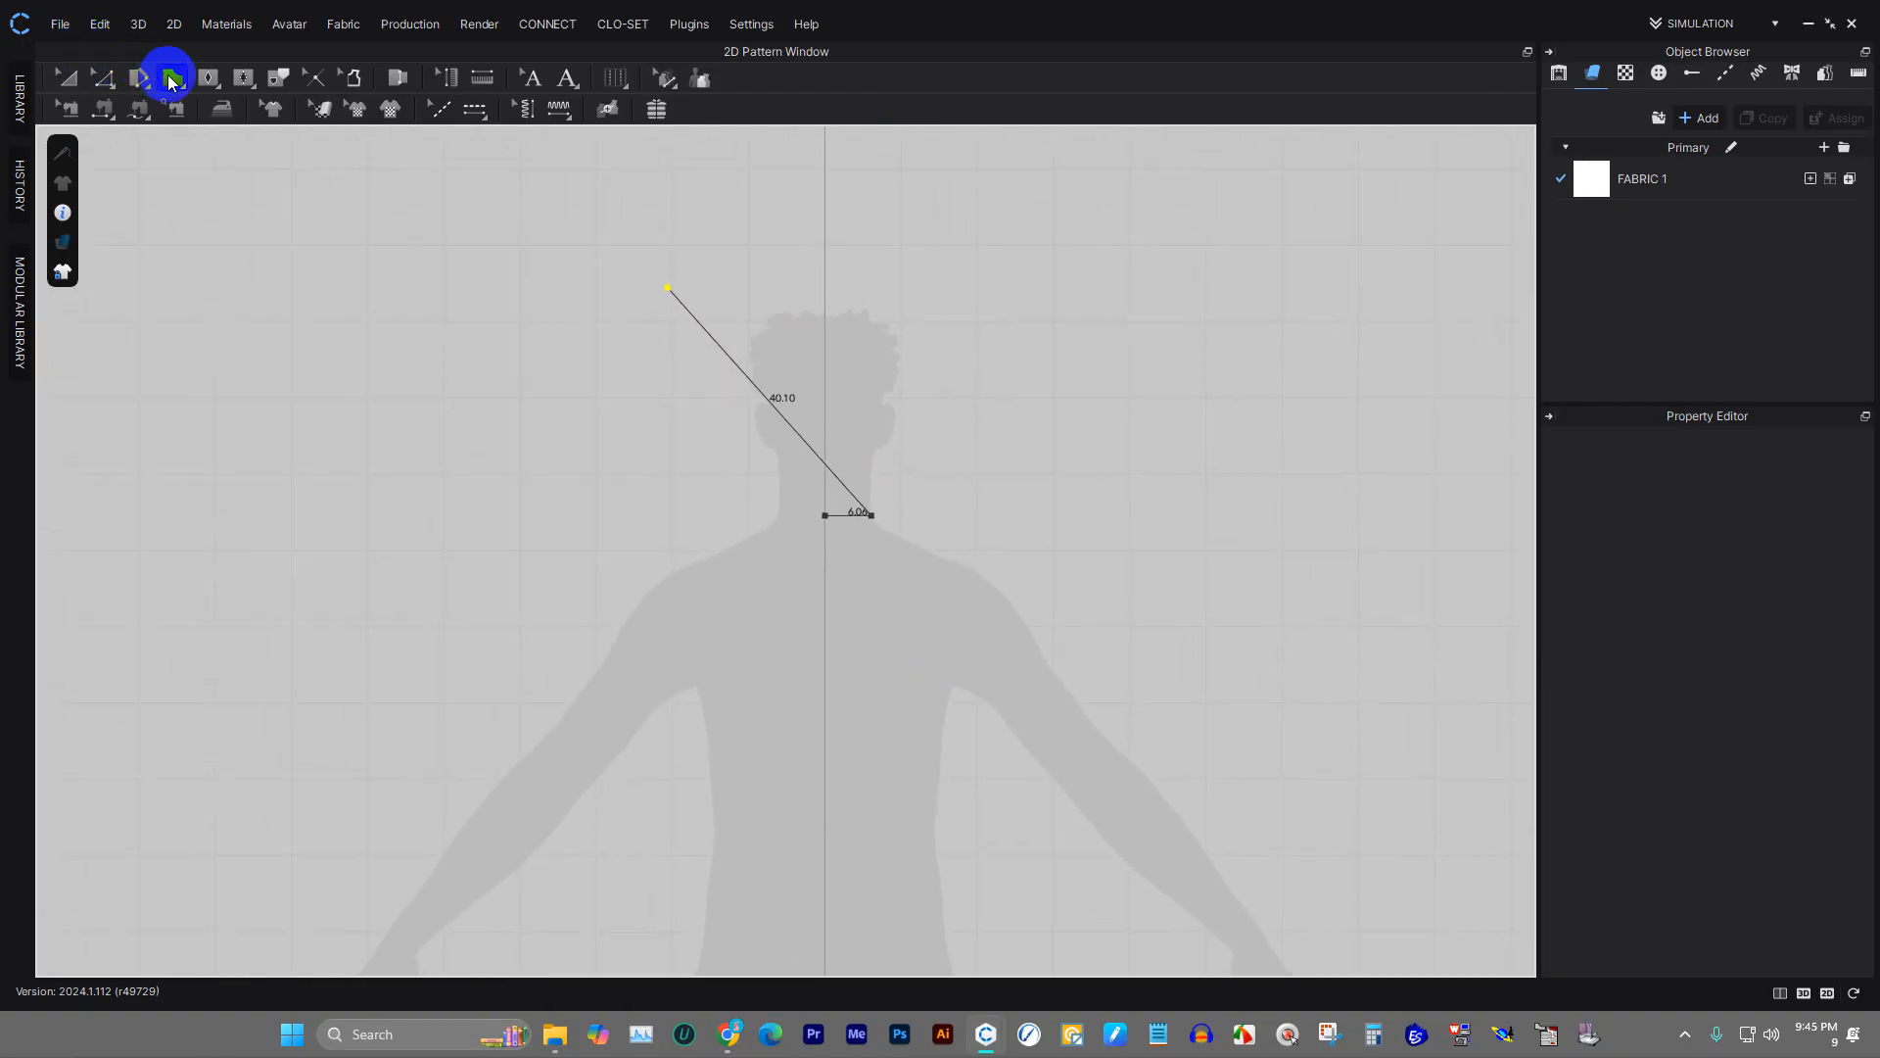
{"action": "scroll", "coordinate": [1271, 754], "scroll_direction": "up", "scroll_amount": 5}
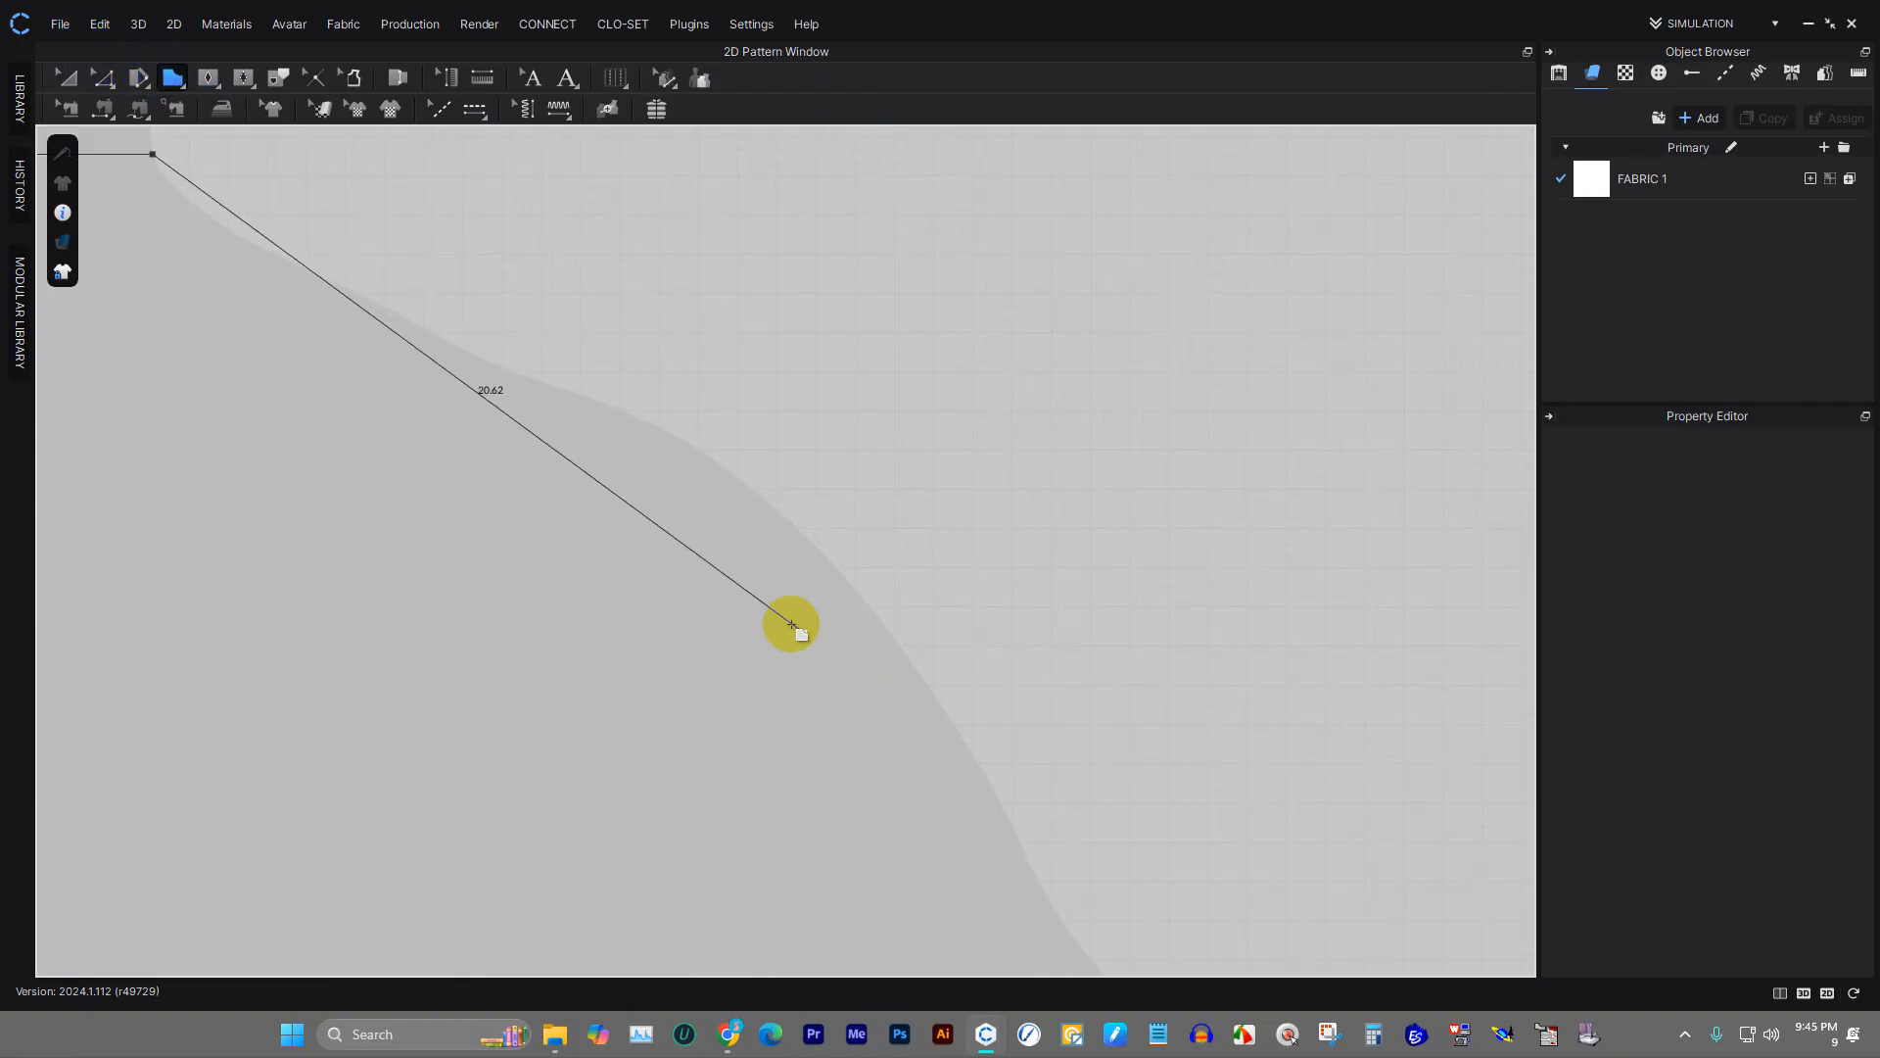
{"action": "scroll", "coordinate": [715, 549], "scroll_direction": "down", "scroll_amount": 5}
{"action": "left_click_drag", "start_coordinate": [667, 470], "coordinate": [825, 483]}
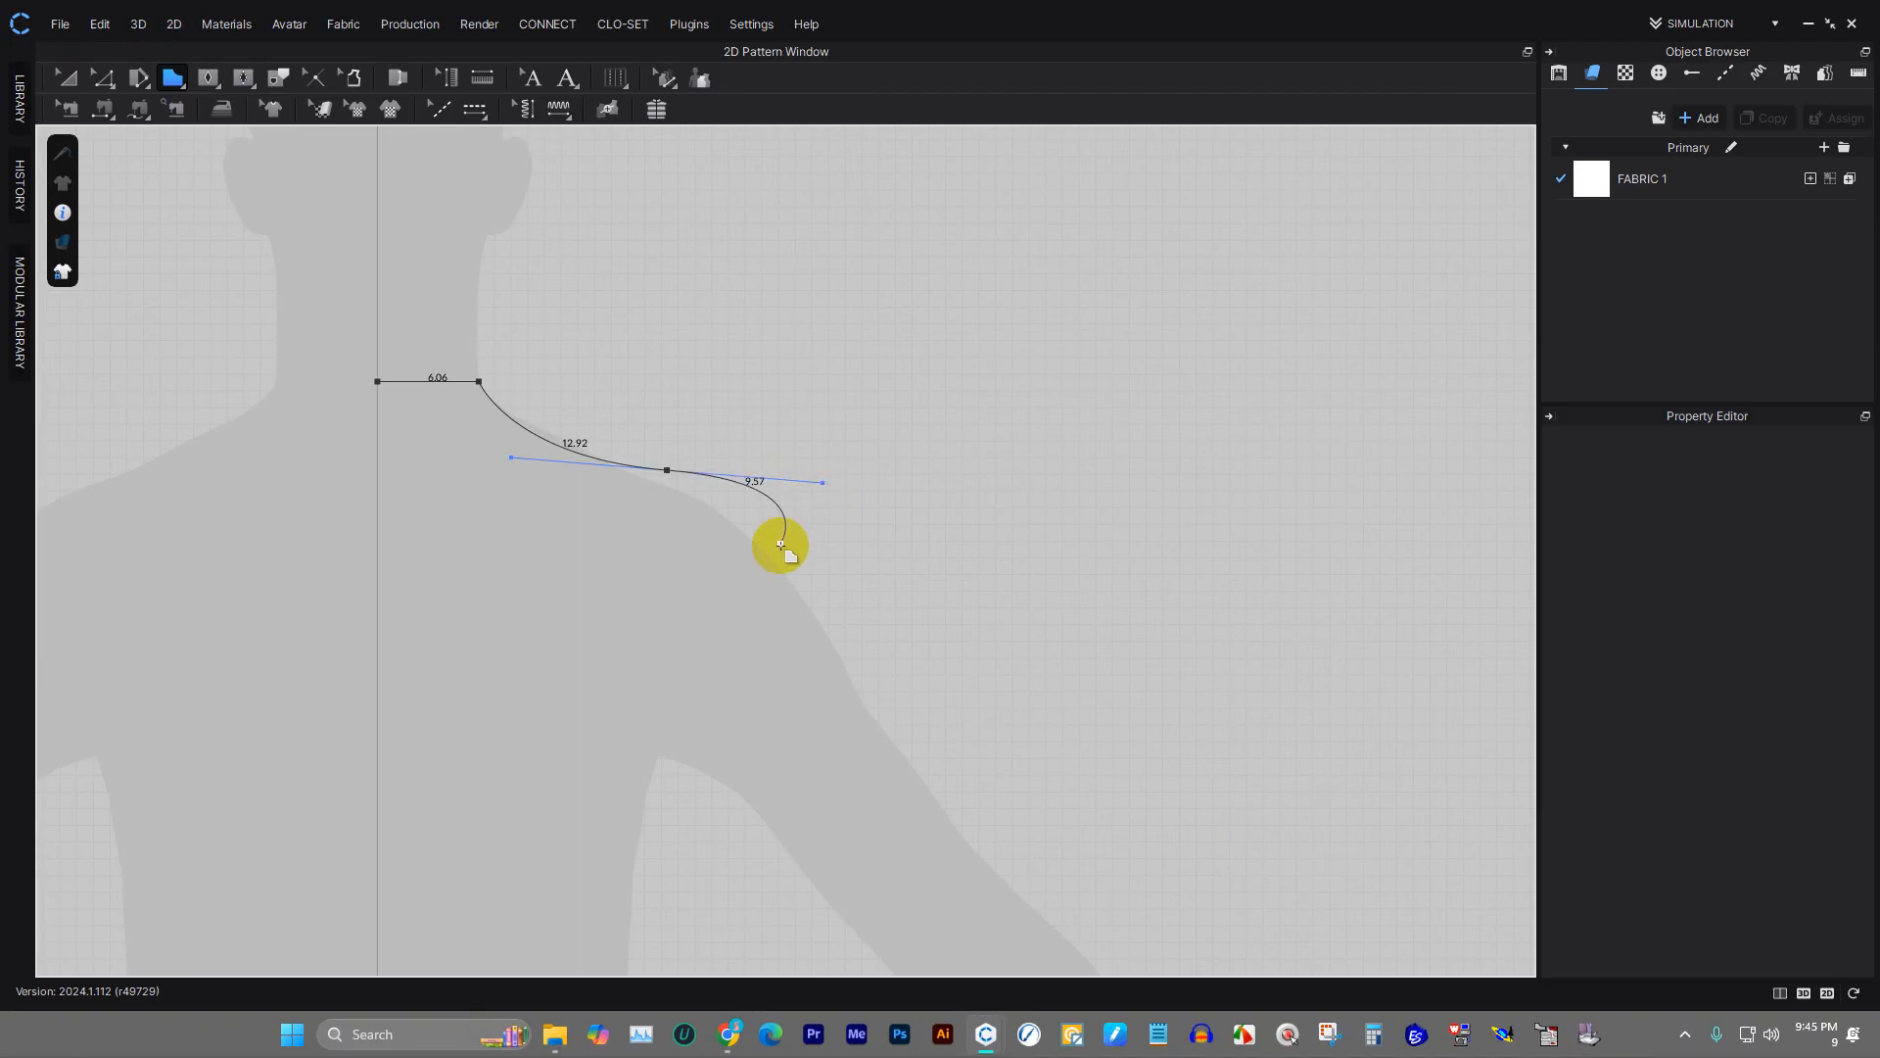
{"action": "key", "text": "Escape"}
- Draw a neckline about 5.78 wide from the centre line and trace the shoulder and upper arm with segments of about 5.59, 11.79, 12.48 and 9.52
{"action": "left_click", "coordinate": [381, 381]}
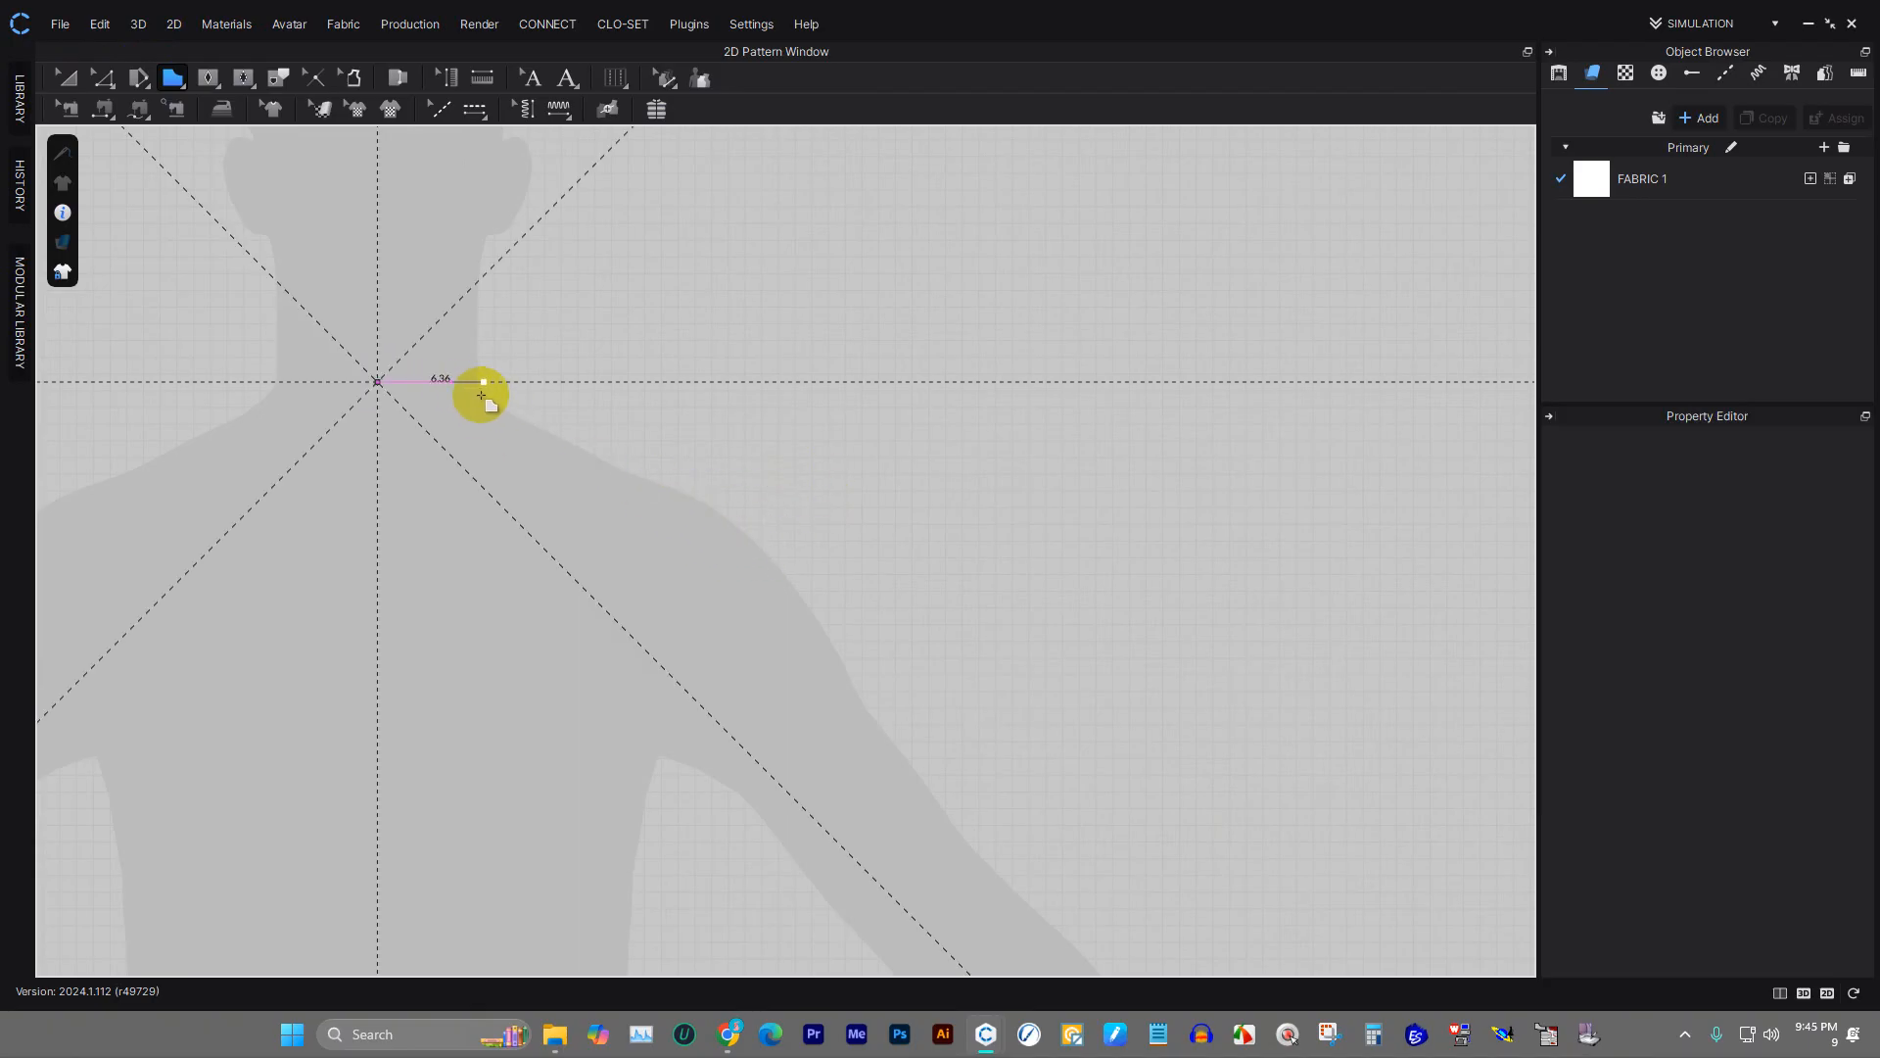
{"action": "left_click", "coordinate": [474, 381]}
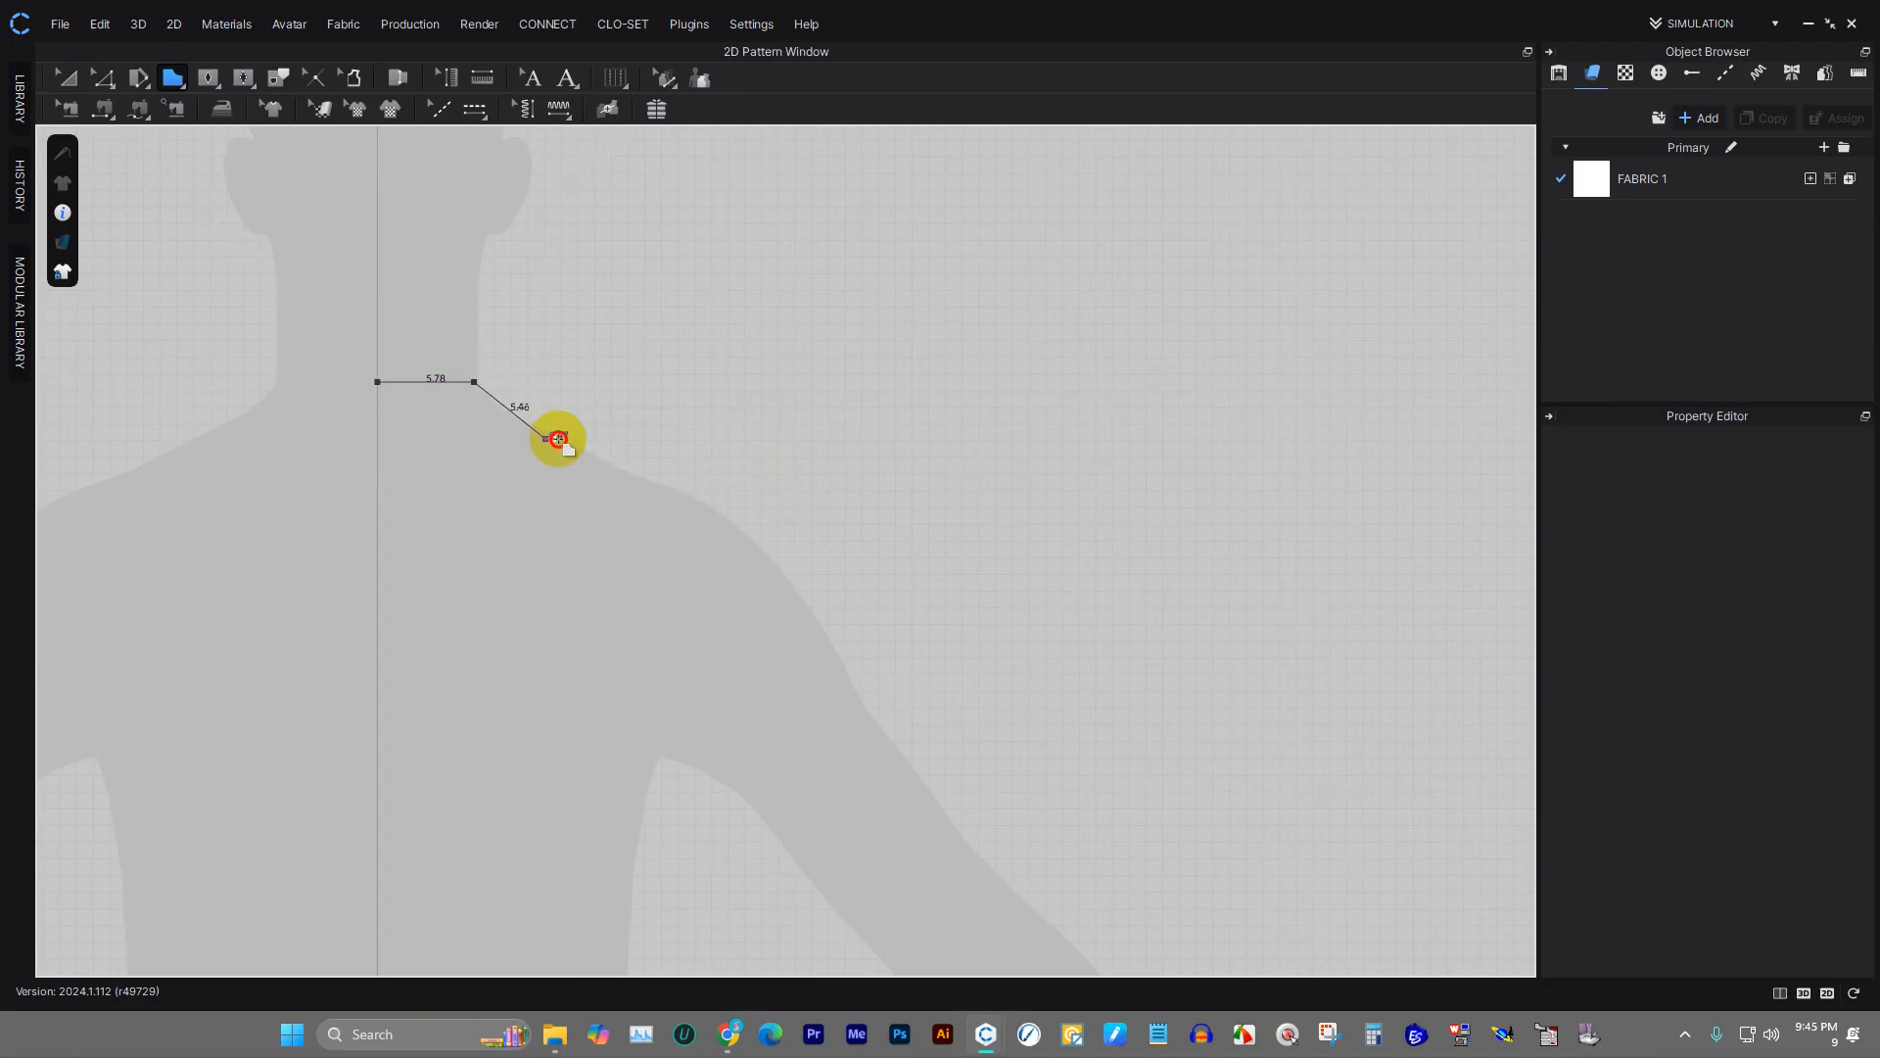
{"action": "left_click_drag", "start_coordinate": [559, 439], "coordinate": [621, 477]}
{"action": "left_click_drag", "start_coordinate": [724, 516], "coordinate": [781, 564]}
{"action": "left_click_drag", "start_coordinate": [849, 683], "coordinate": [915, 775]}
{"action": "left_click", "coordinate": [943, 811]}
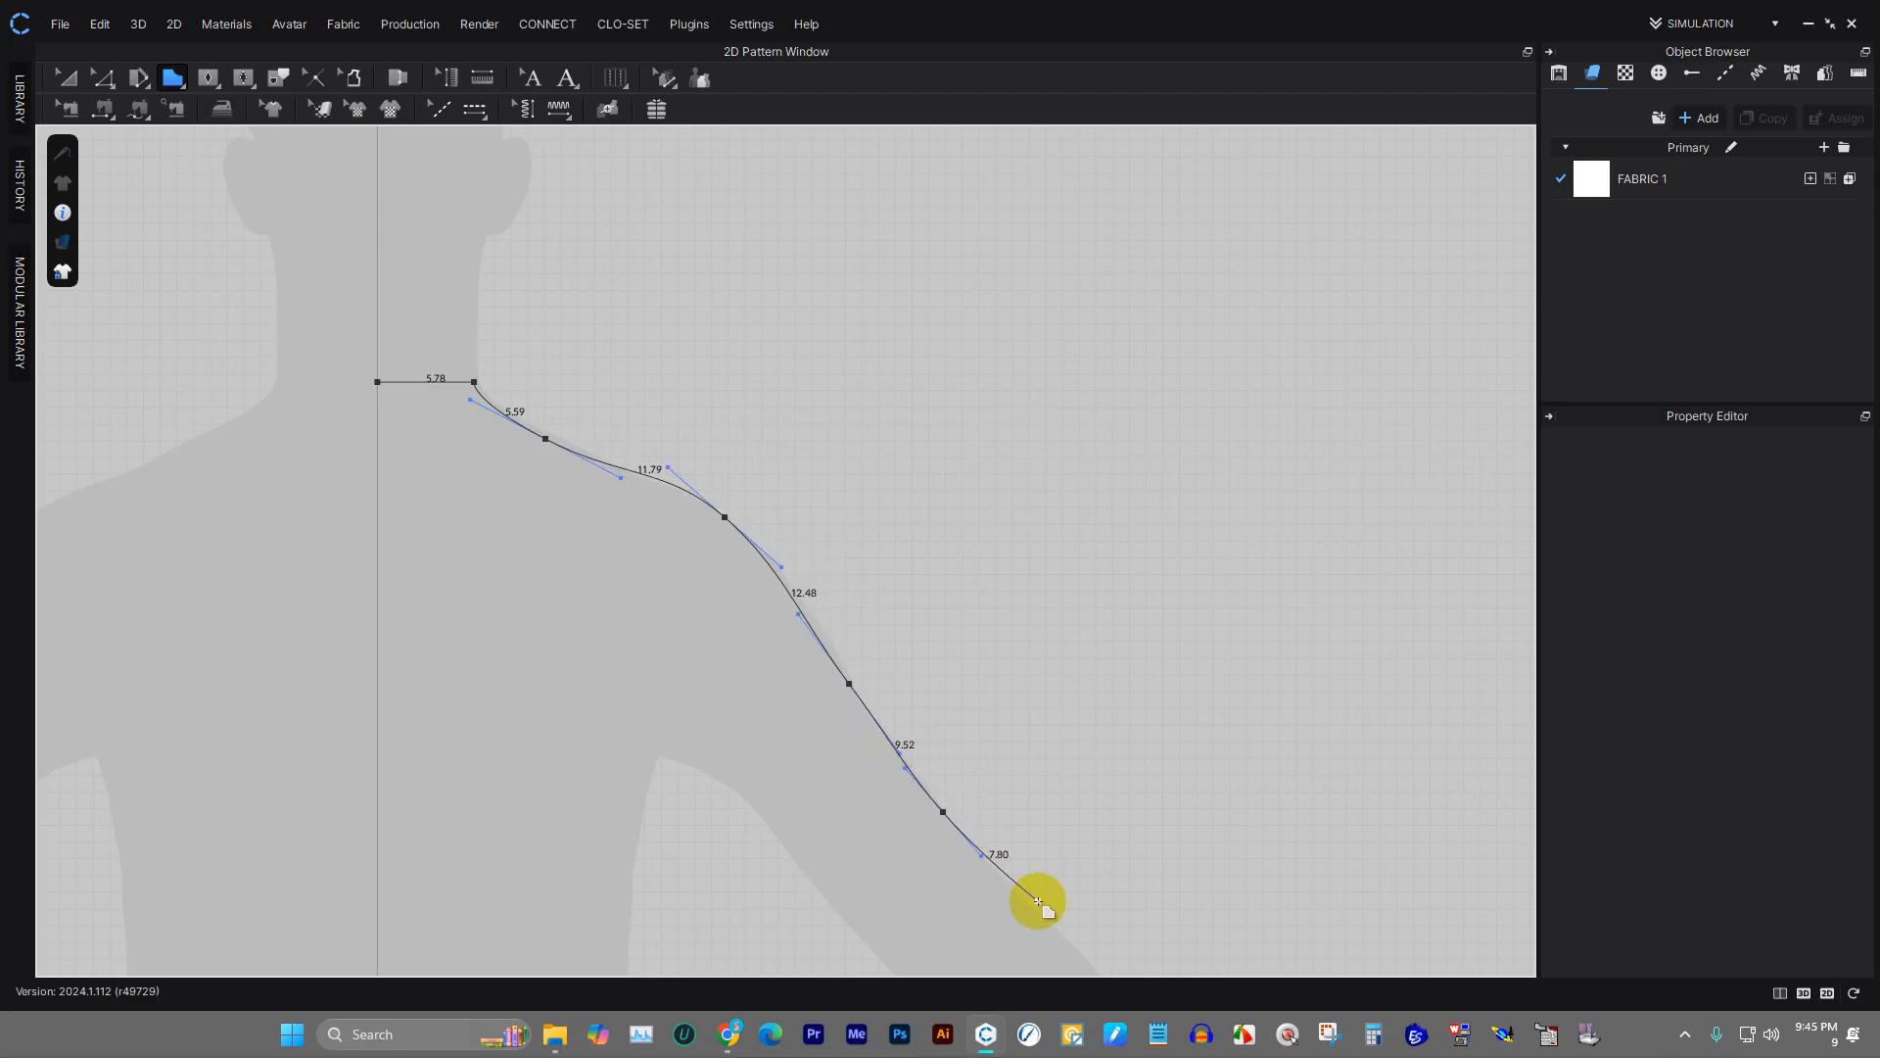
- Extend the outline down the outer arm with segments of about 10.34 and 6.28, and discard the unfinished outline
{"action": "scroll", "coordinate": [1020, 756], "scroll_direction": "up", "scroll_amount": 5}
{"action": "scroll", "coordinate": [992, 794], "scroll_direction": "down", "scroll_amount": 5}
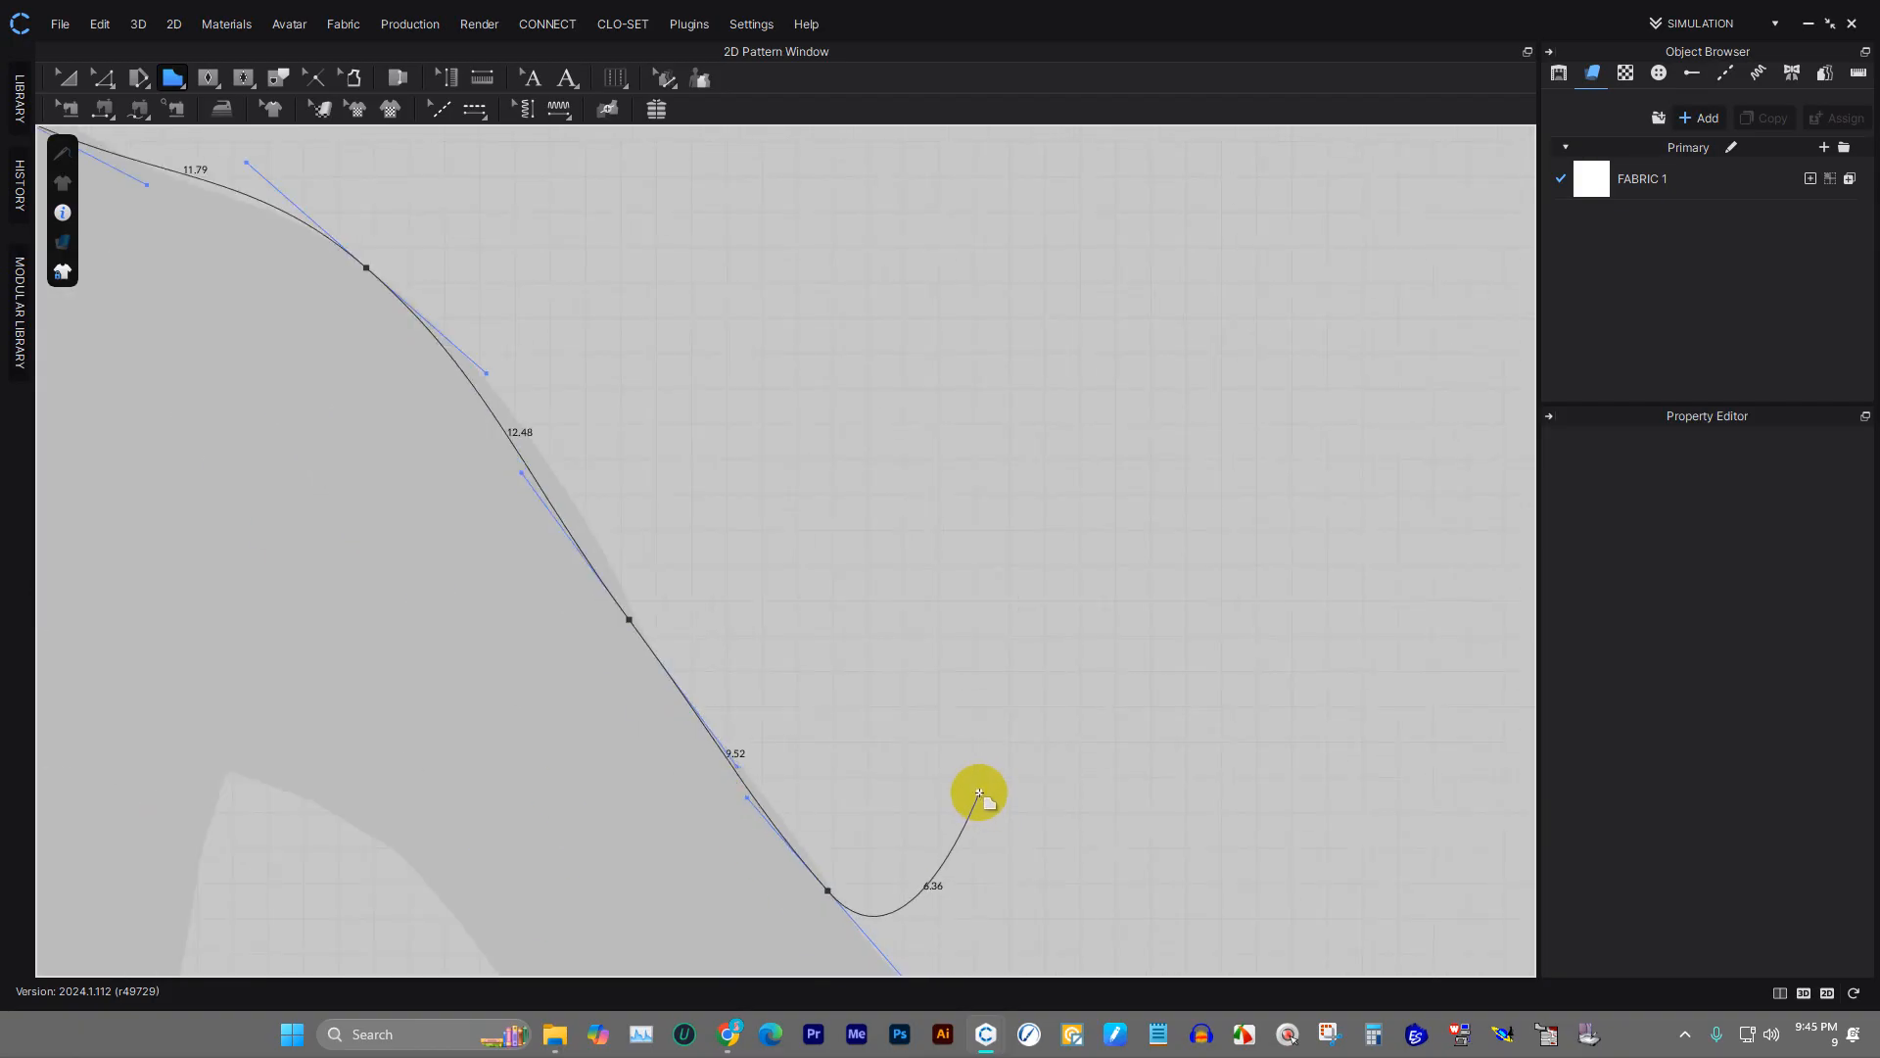
{"action": "middle_click_drag", "start_coordinate": [978, 793], "coordinate": [1018, 298]}
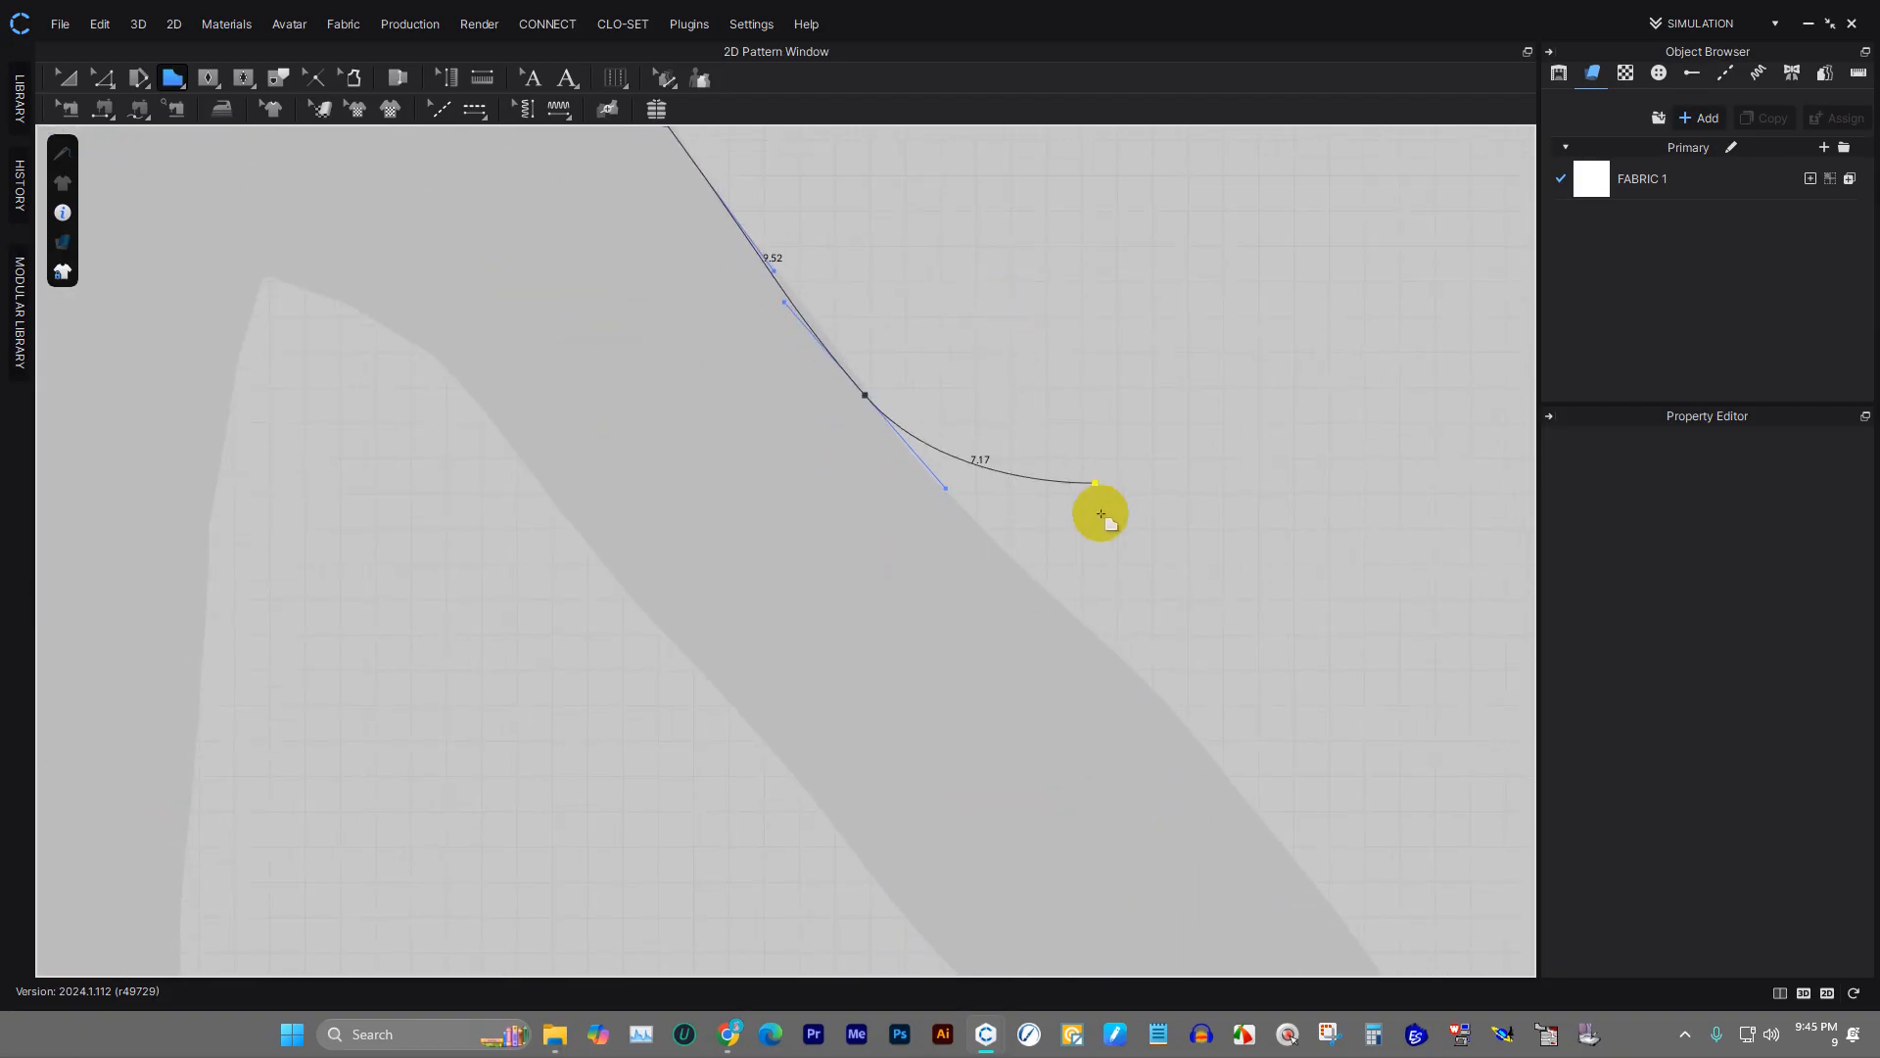
{"action": "left_click", "coordinate": [1122, 656]}
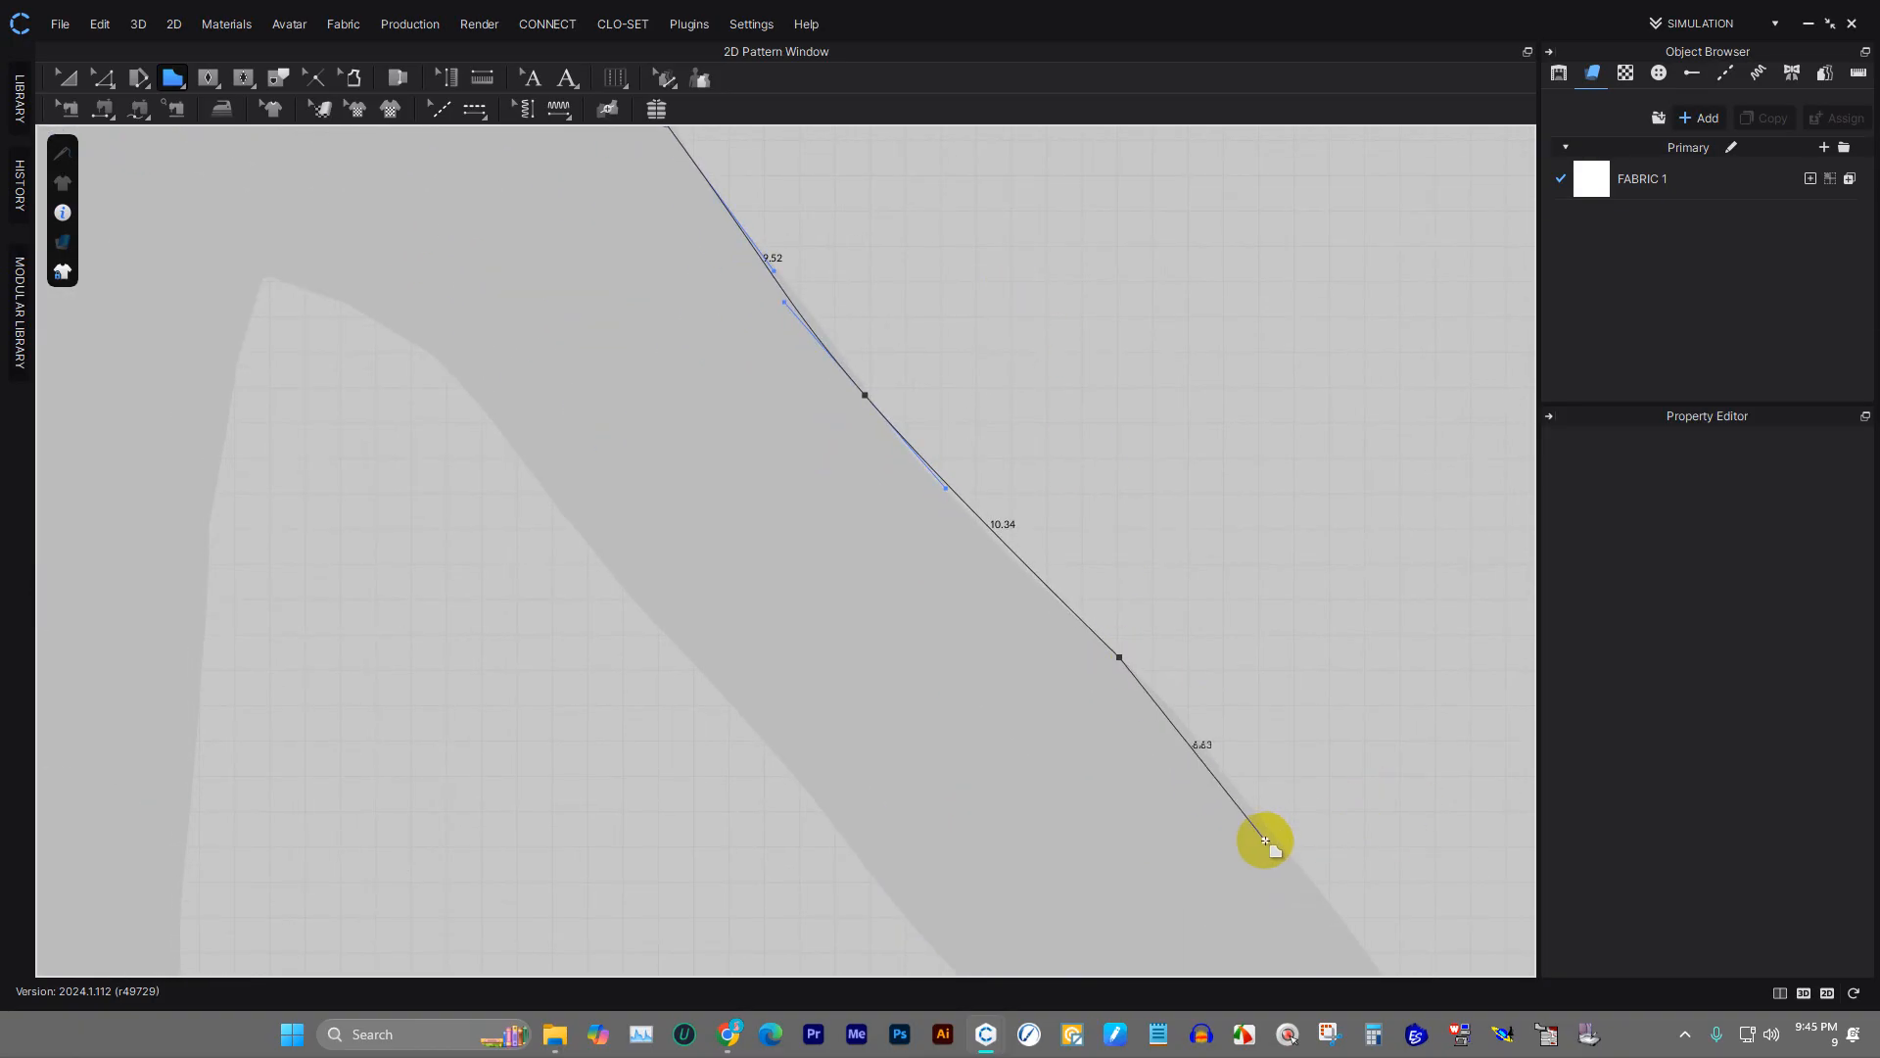
{"action": "left_click", "coordinate": [1245, 840]}
{"action": "middle_click_drag", "start_coordinate": [1052, 956], "coordinate": [1146, 782]}
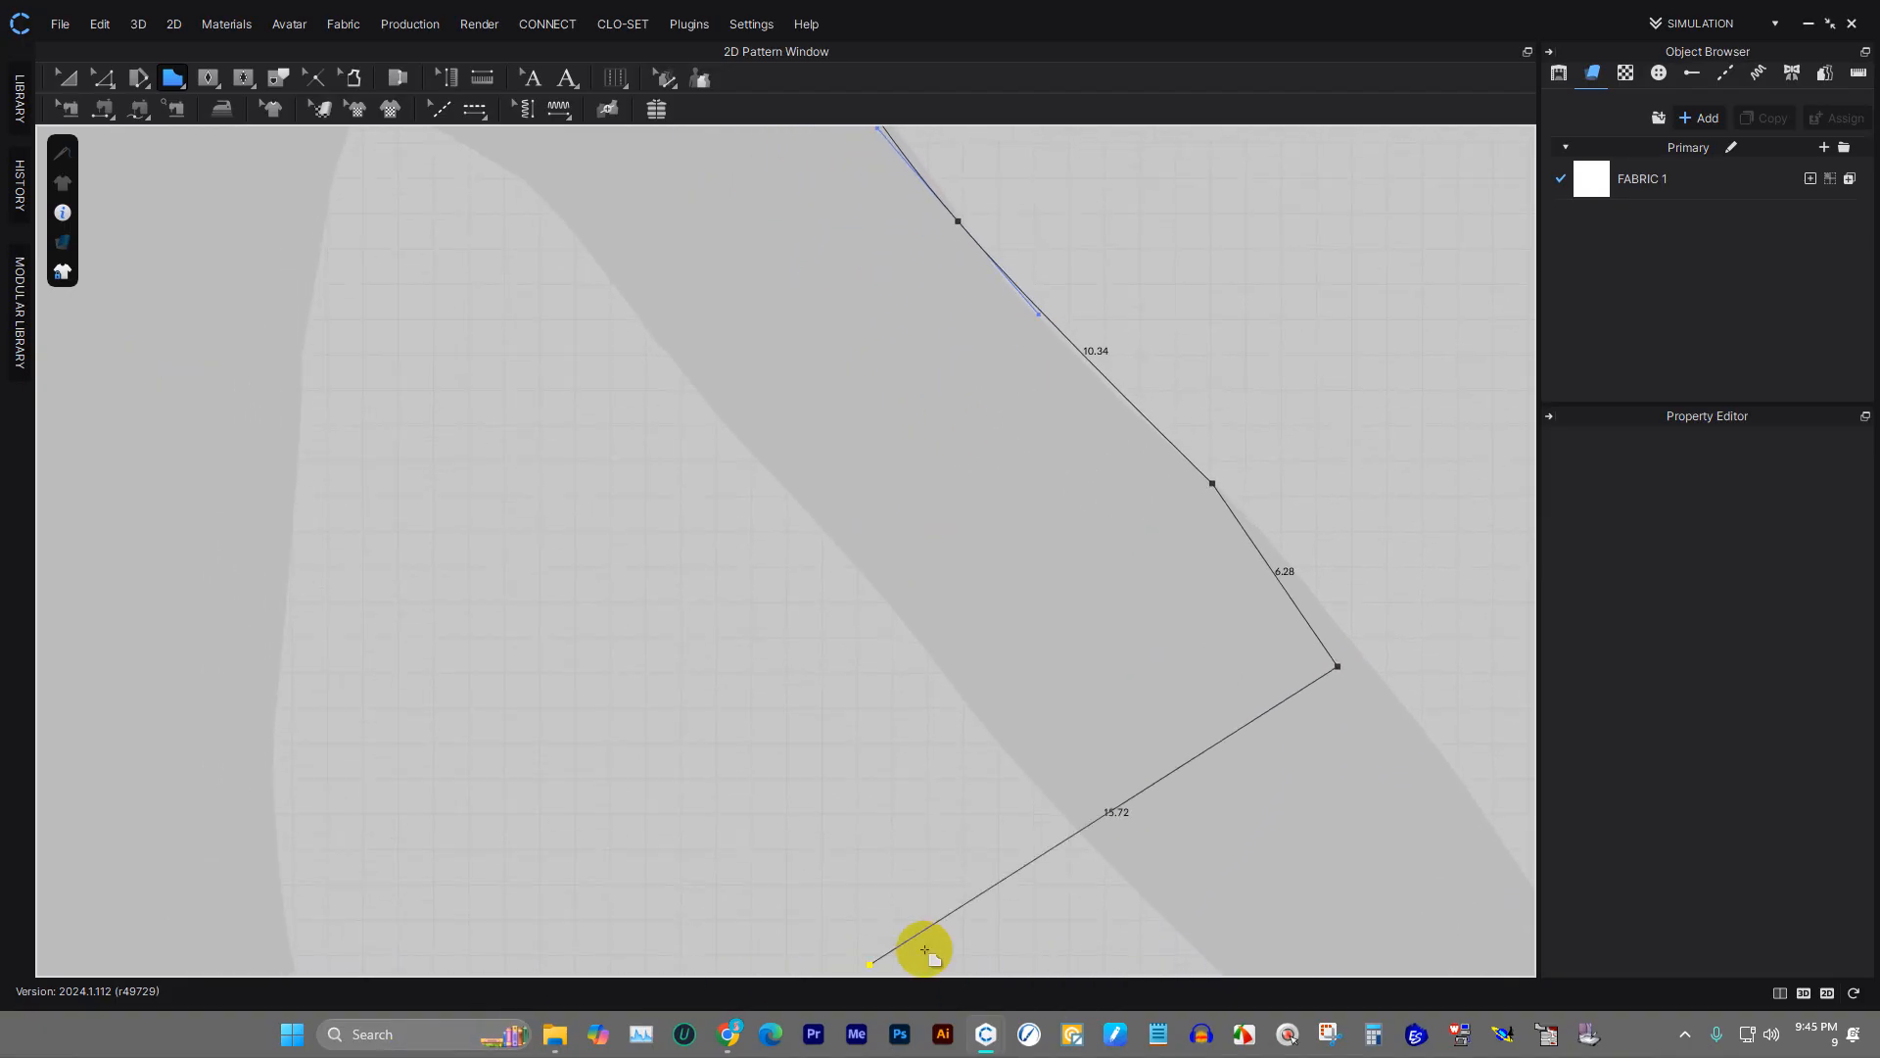
{"action": "left_click", "coordinate": [1337, 667]}
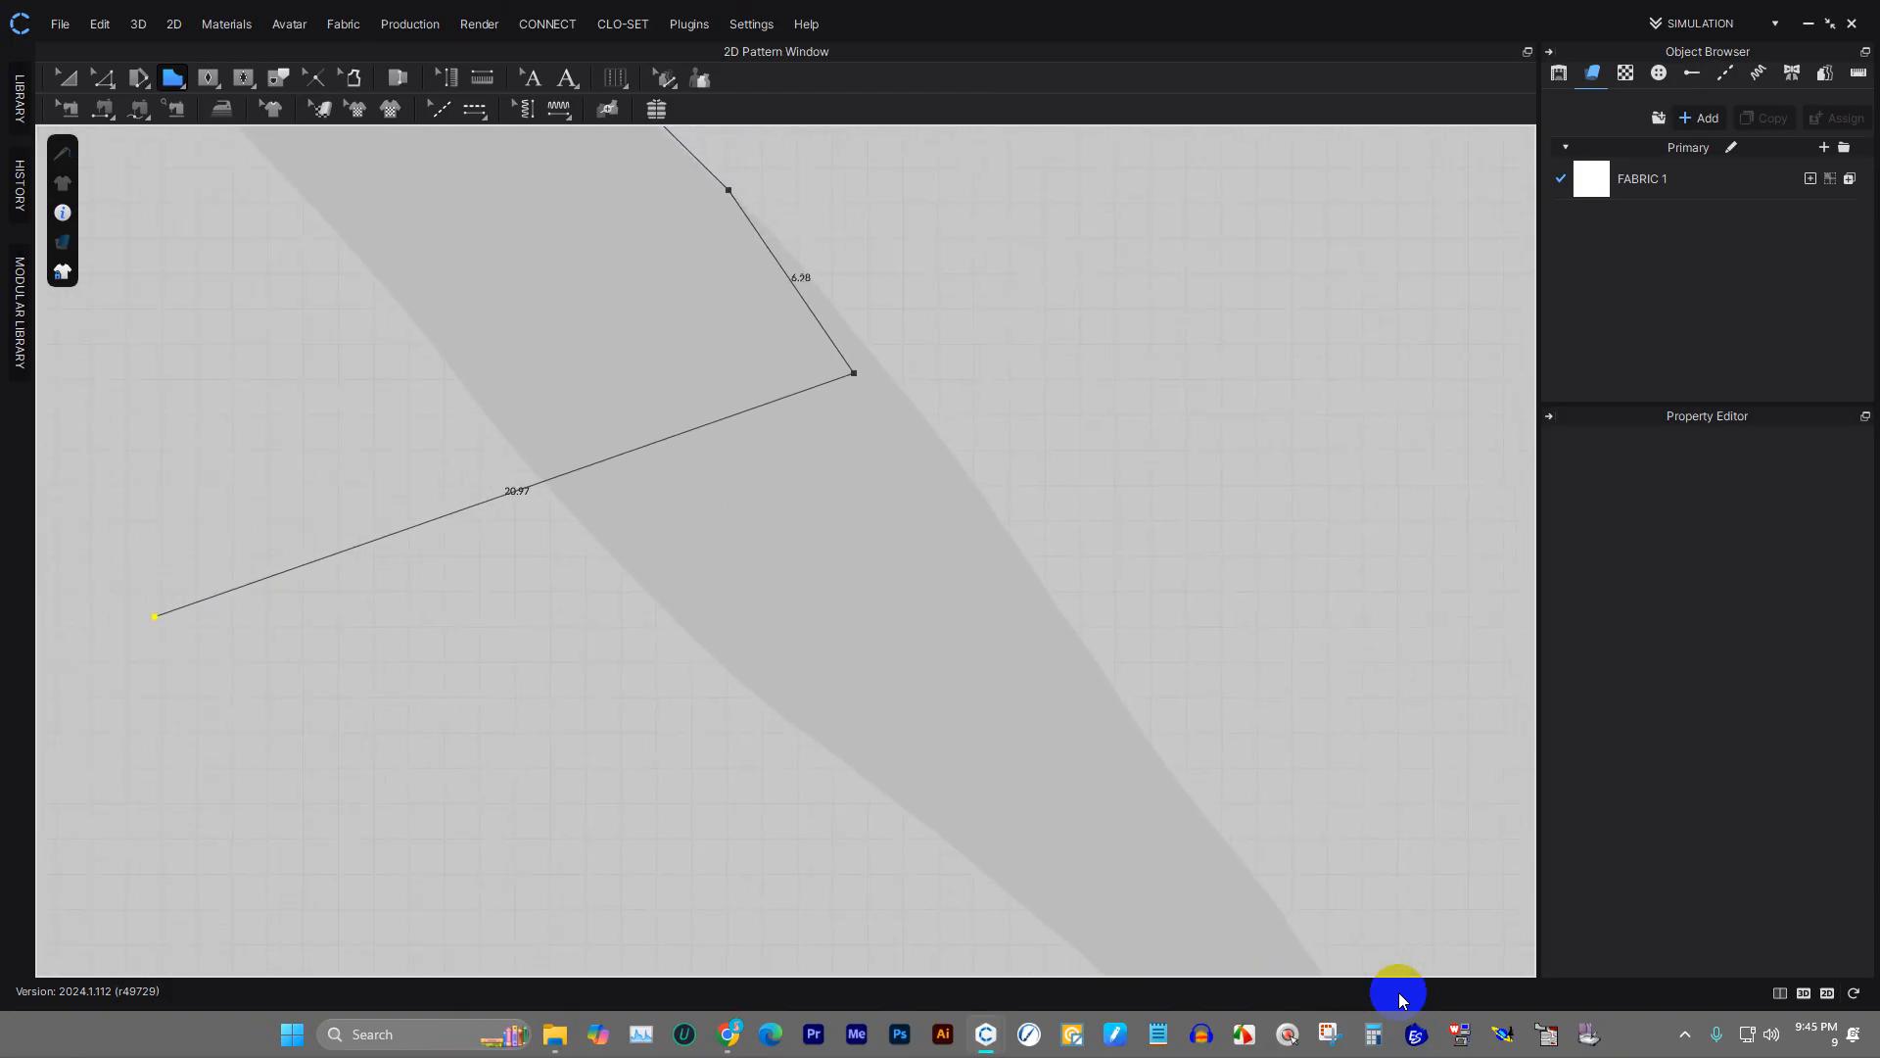
{"action": "scroll", "coordinate": [895, 399], "scroll_direction": "down", "scroll_amount": 5}
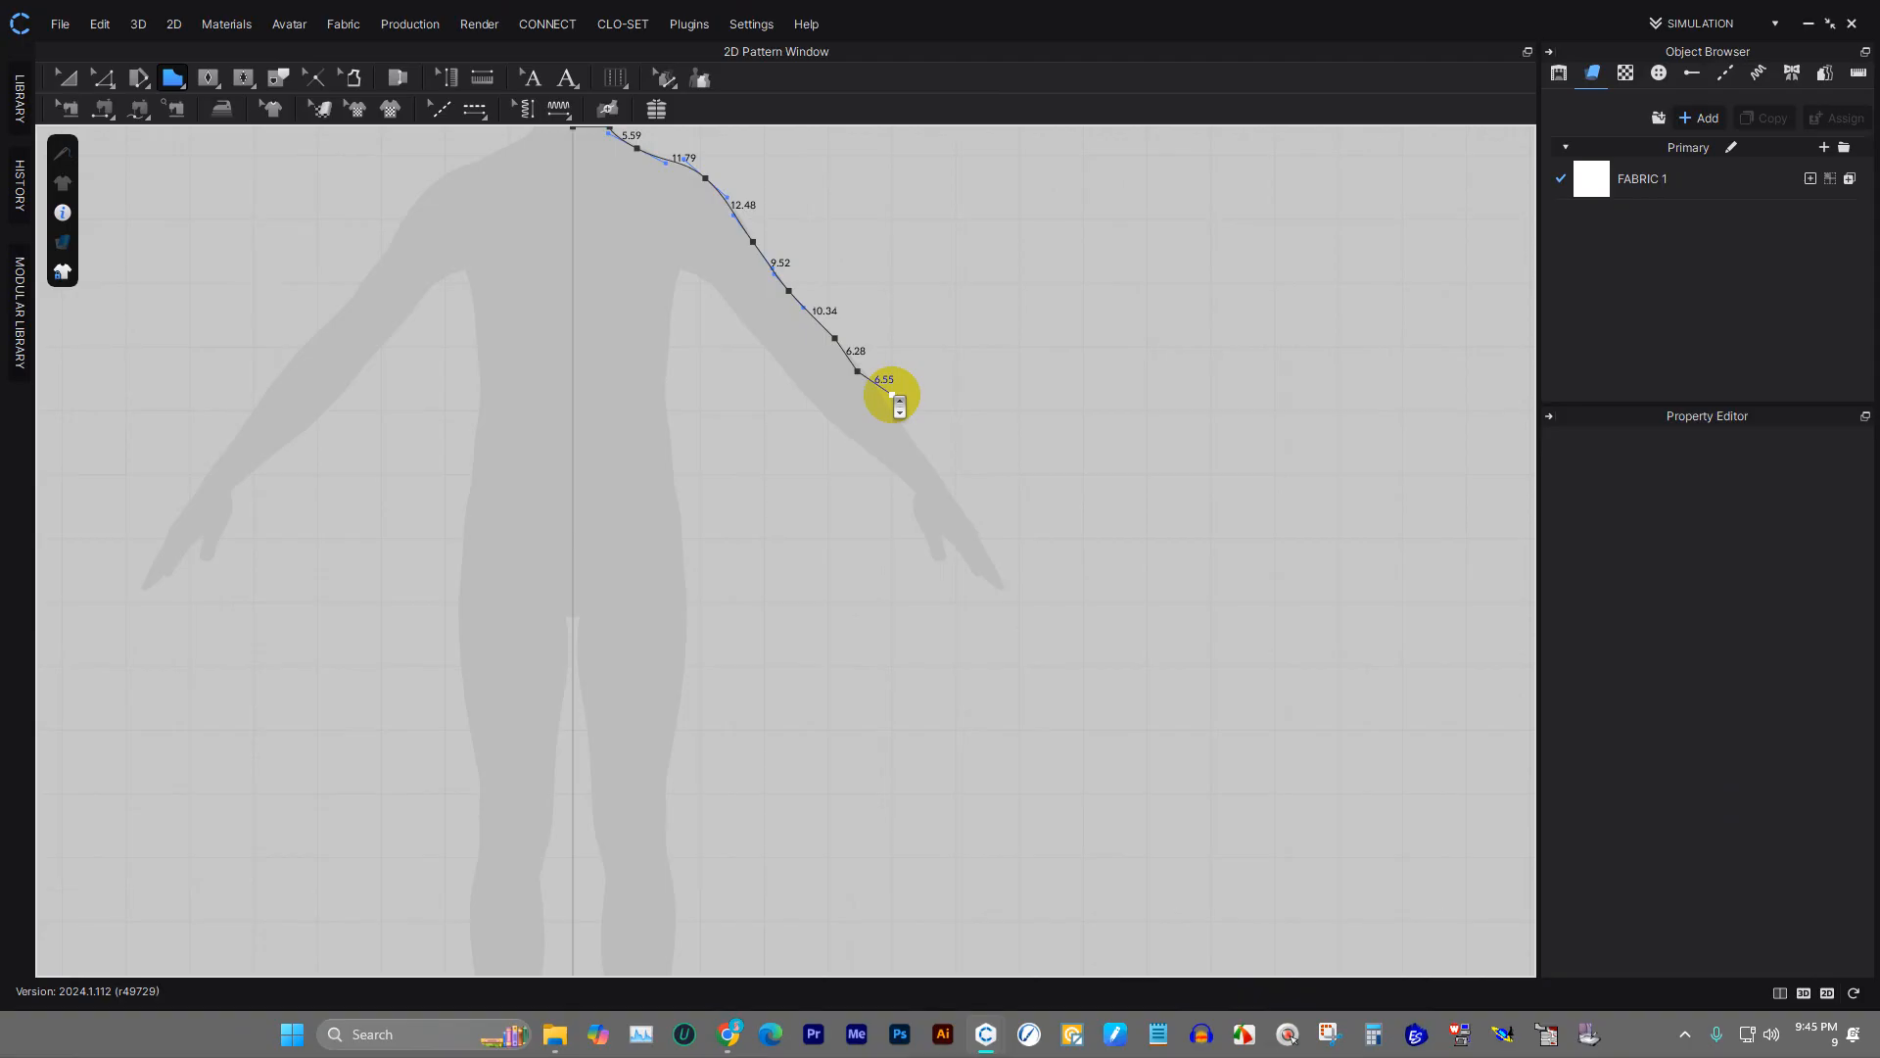
{"action": "key", "text": "Escape"}
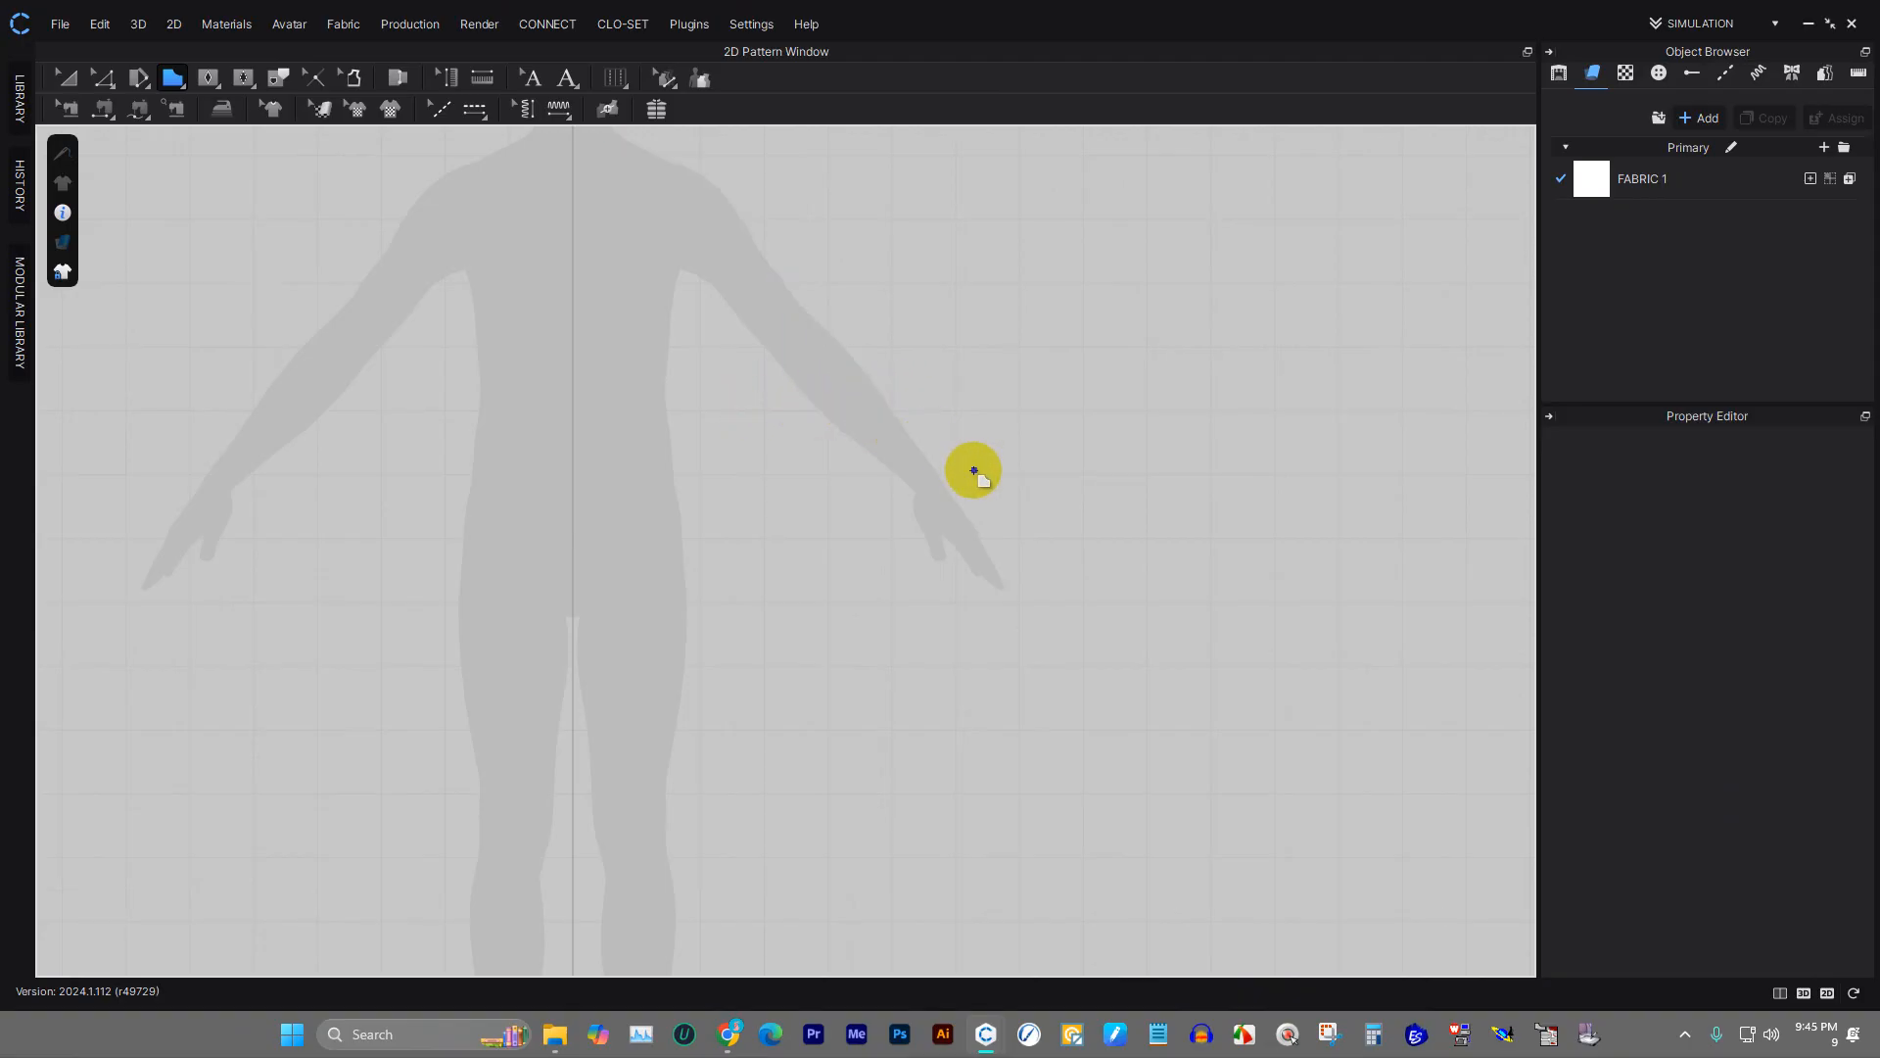
- Draw a closed half-body pattern piece from the avatar's centre line with segments of about 31.68, 30.15, 29.77, 42.33, 12.72 and 72.13
{"action": "scroll", "coordinate": [831, 349], "scroll_direction": "down", "scroll_amount": 2}
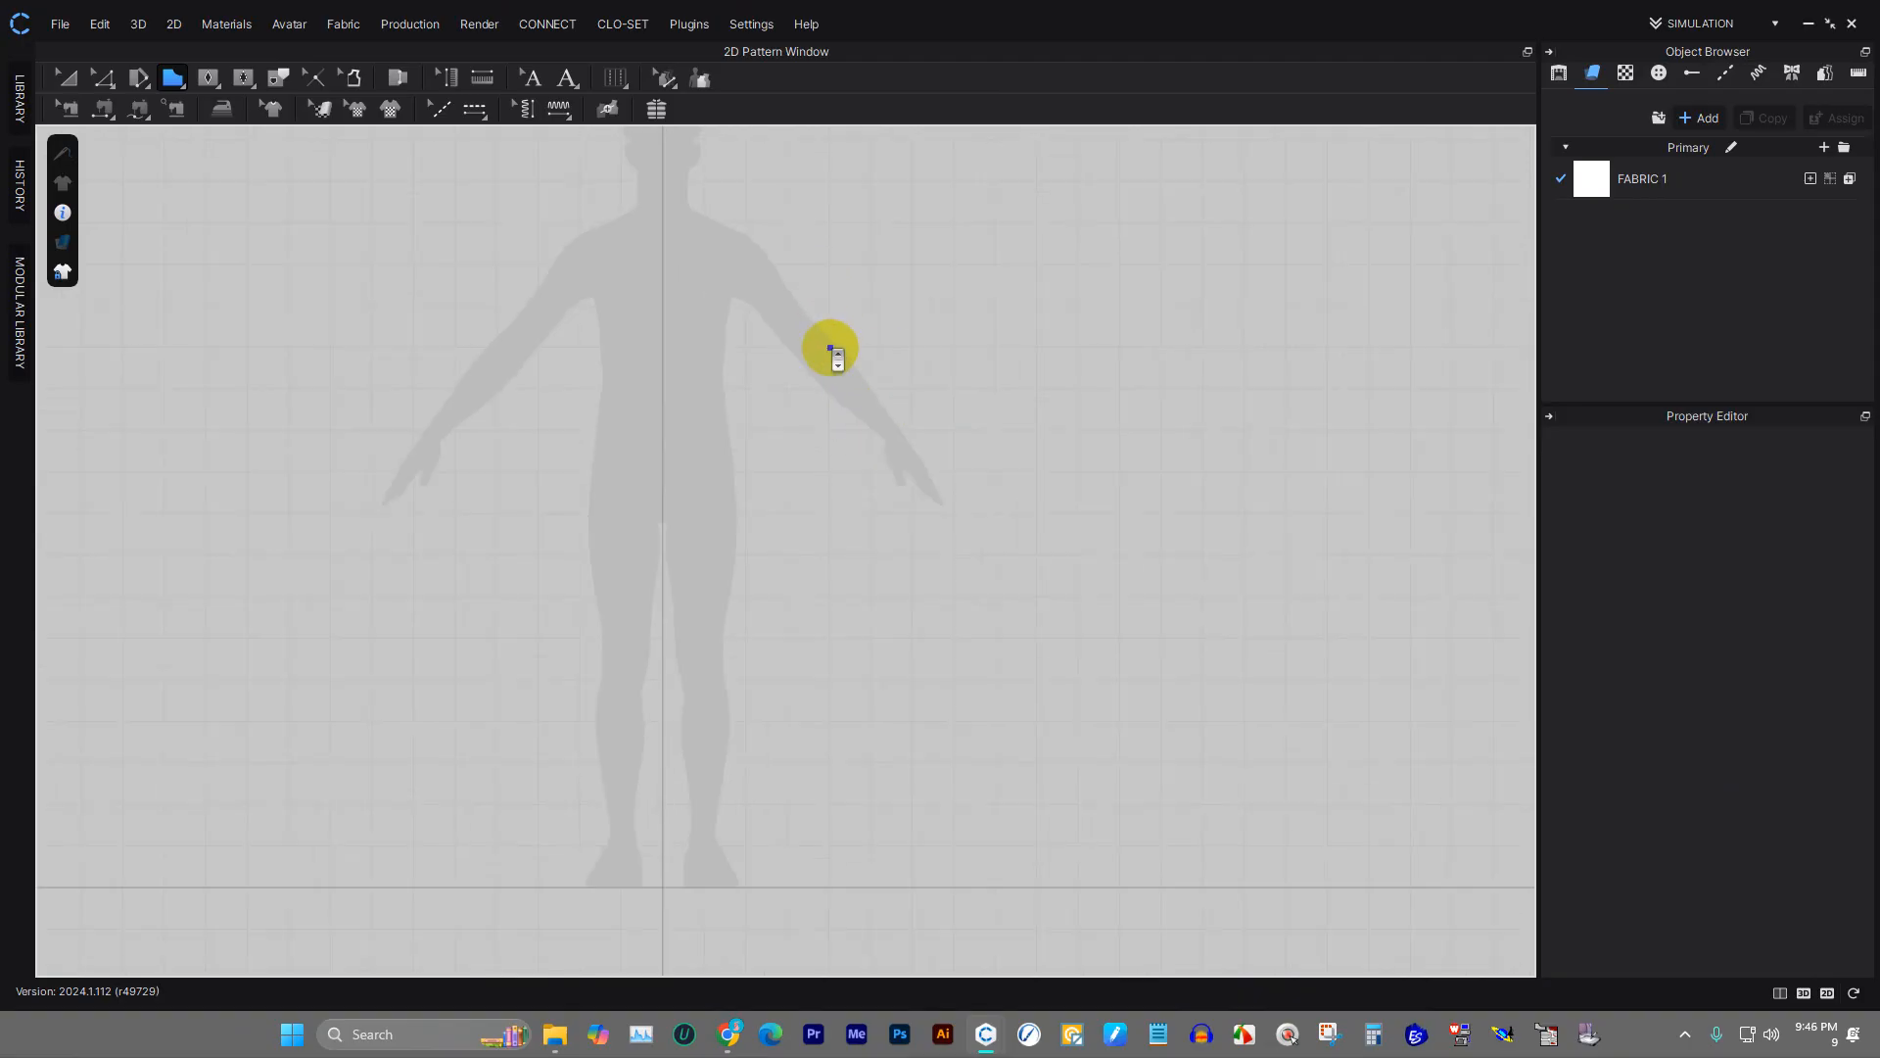
{"action": "left_click", "coordinate": [664, 211]}
{"action": "left_click_drag", "start_coordinate": [780, 272], "coordinate": [798, 283]}
{"action": "left_click_drag", "start_coordinate": [871, 358], "coordinate": [882, 379]}
{"action": "left_click_drag", "start_coordinate": [856, 474], "coordinate": [822, 499]}
{"action": "left_click", "coordinate": [698, 550]}
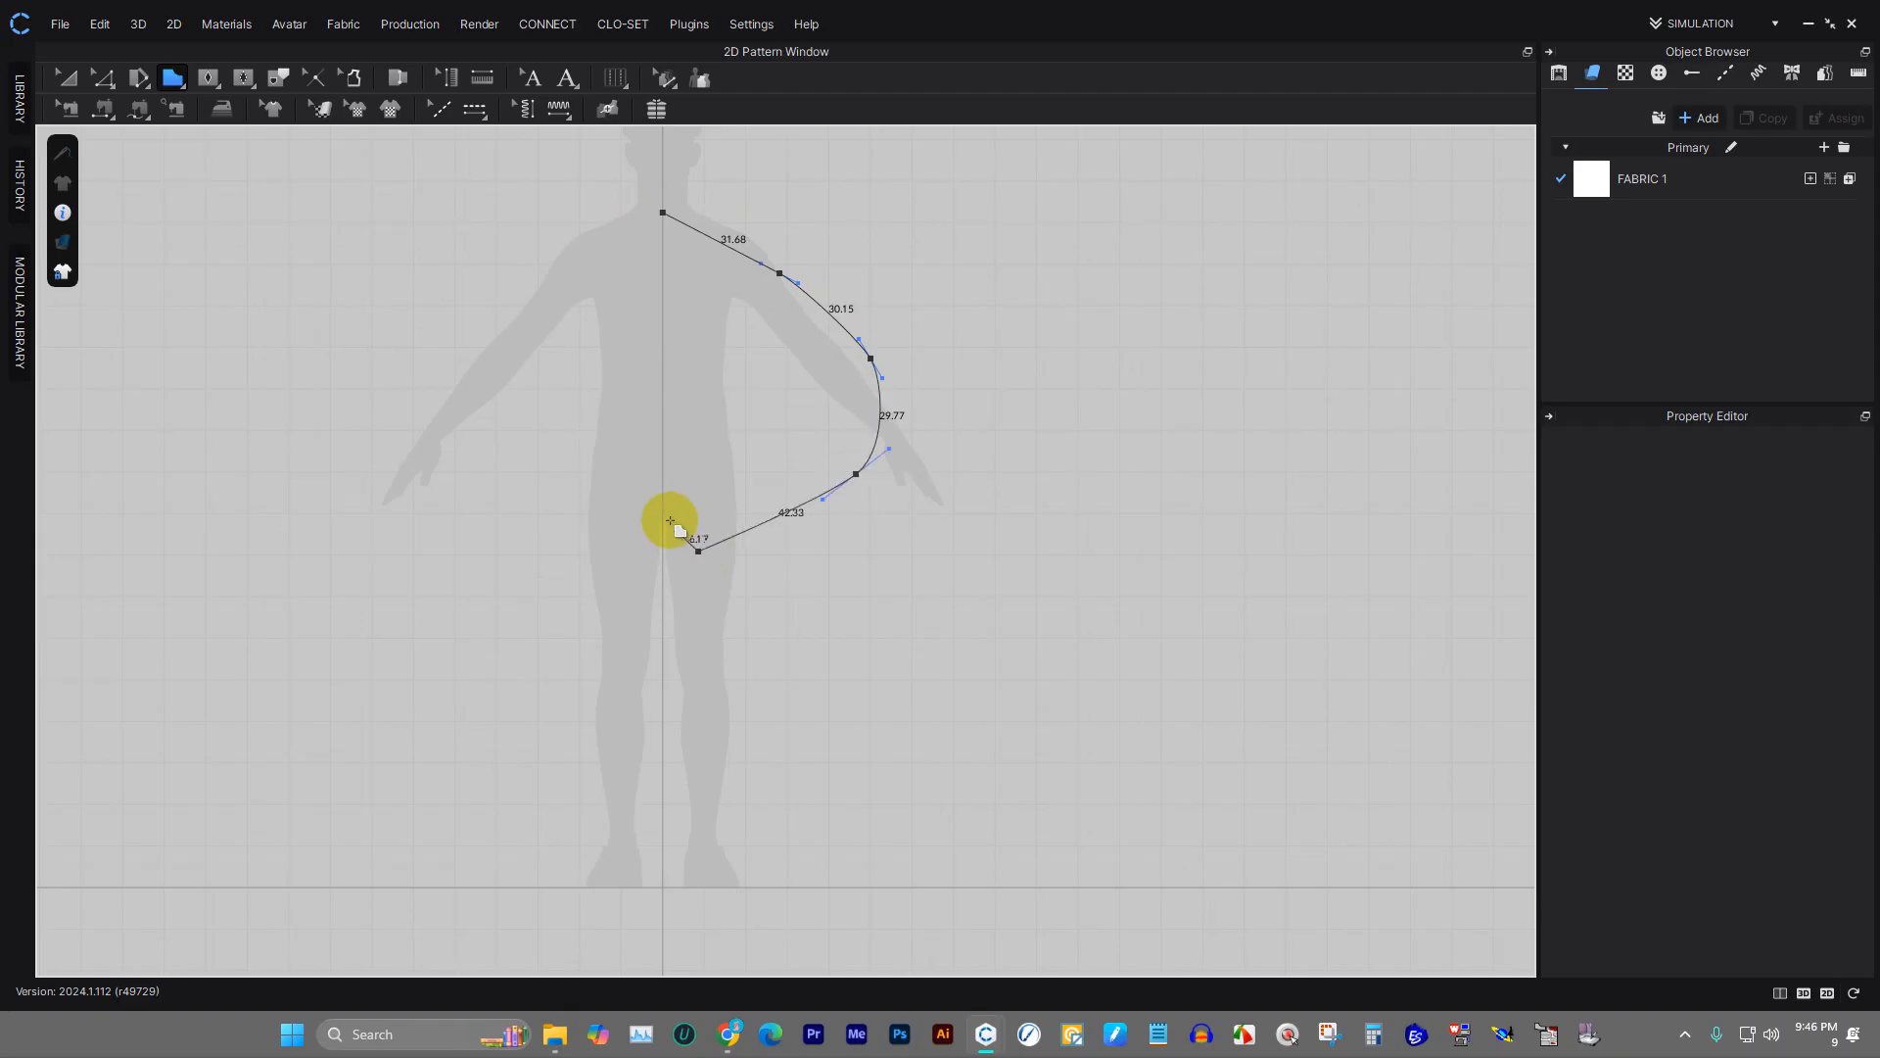
{"action": "left_click", "coordinate": [667, 512]}
{"action": "left_click", "coordinate": [663, 212]}
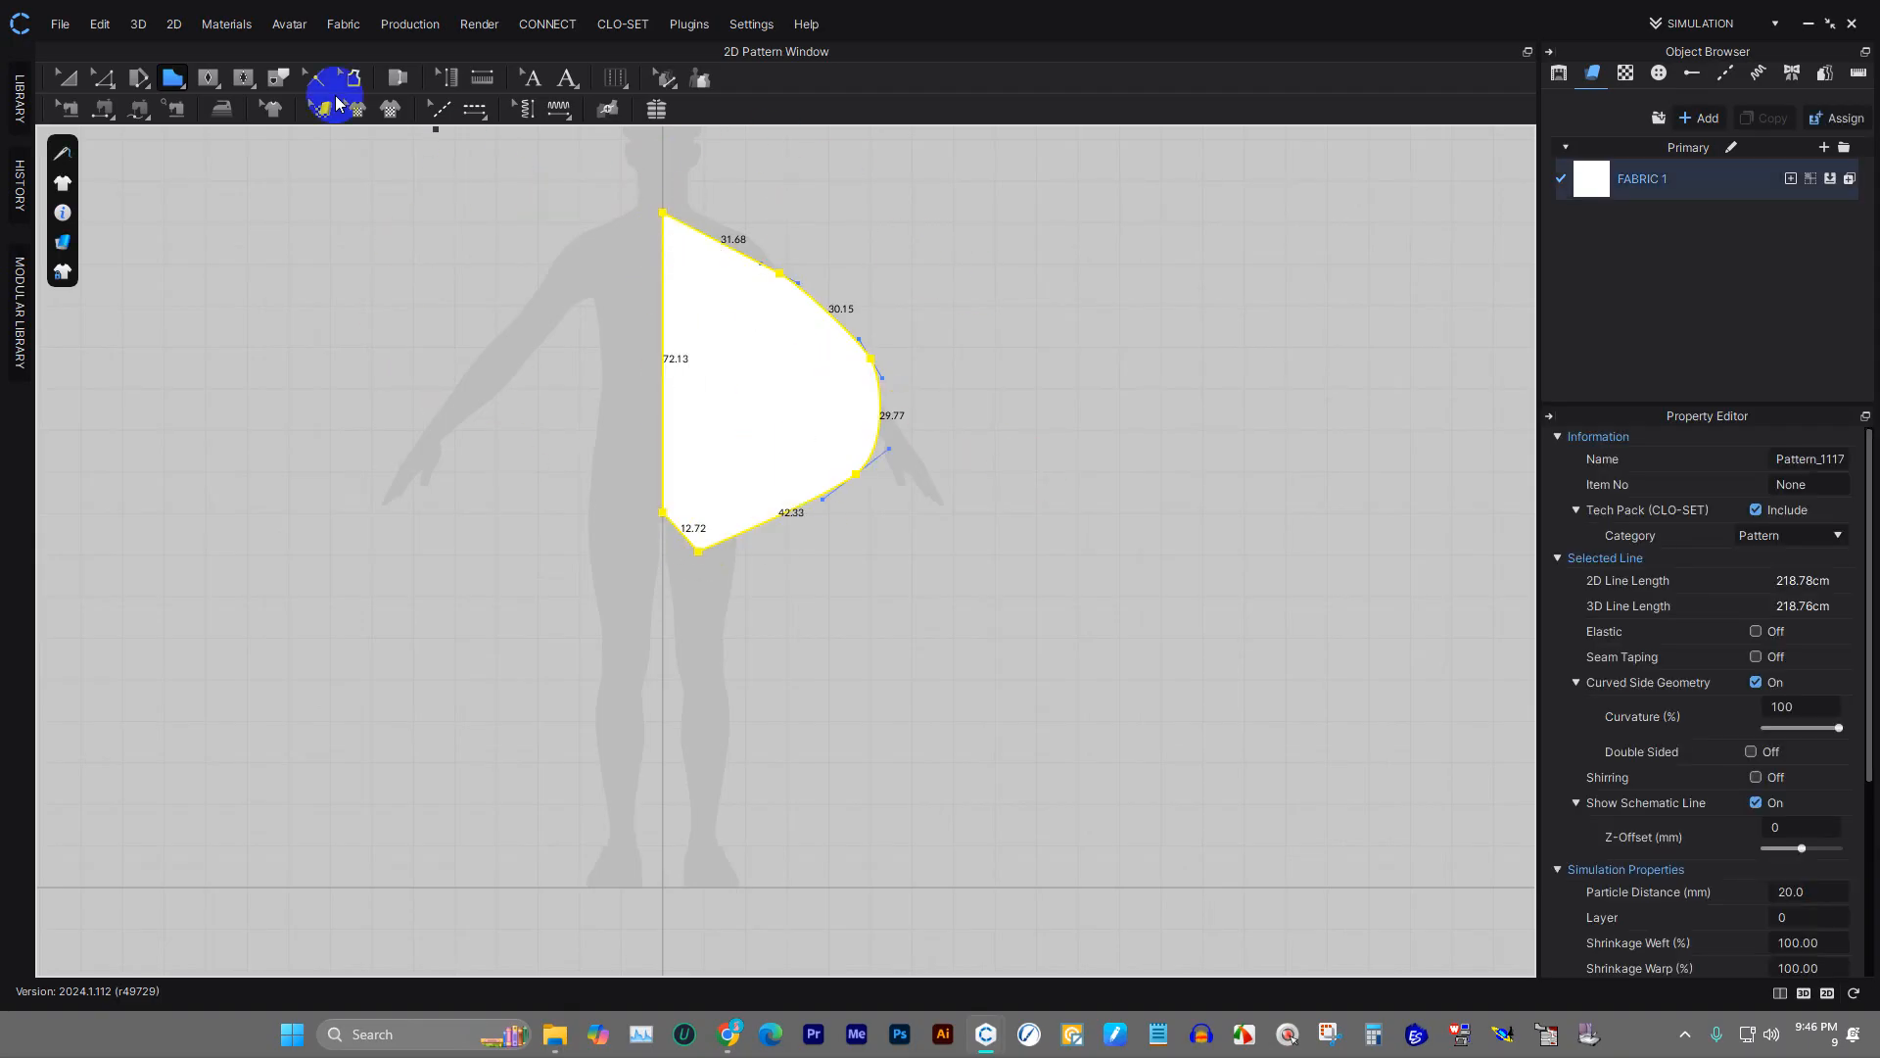
- Add a vertical diamond-shaped dart with sides of about 13.39 inside the pattern piece, near its centre-line edge
{"action": "left_click", "coordinate": [207, 84]}
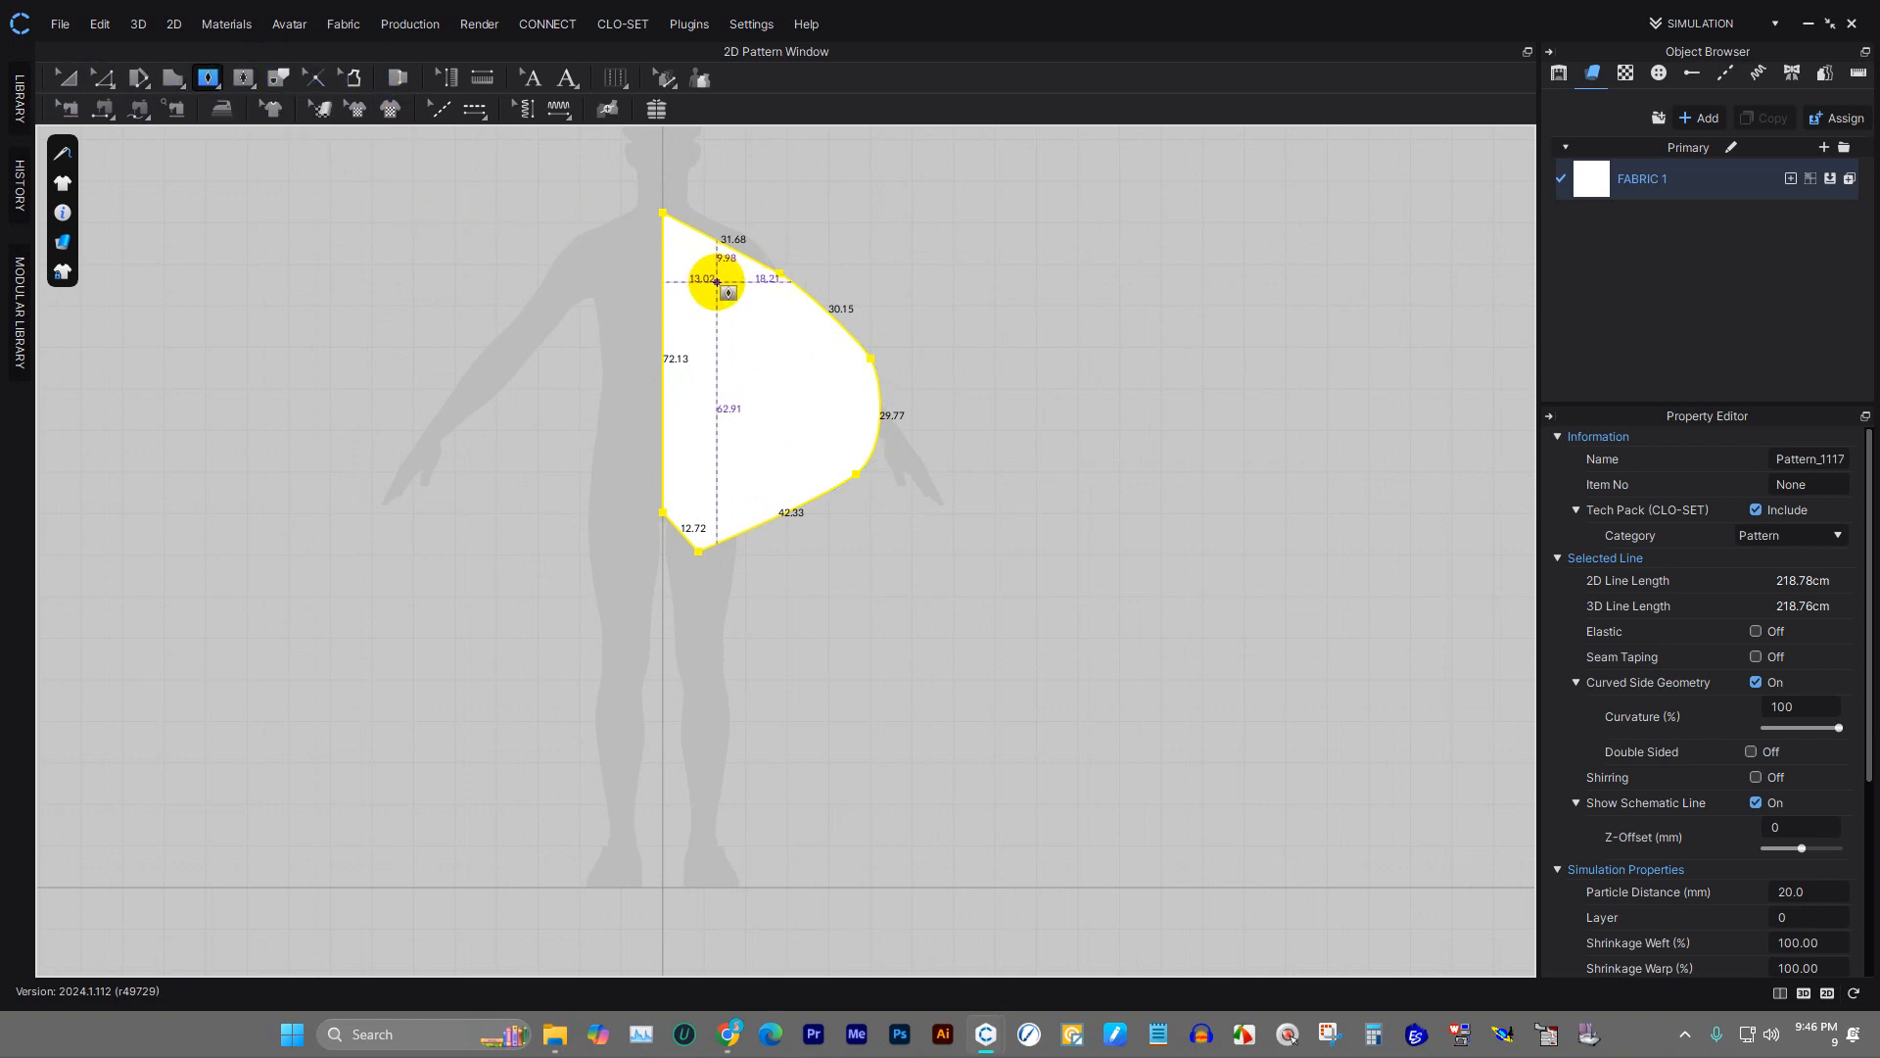
{"action": "left_click_drag", "start_coordinate": [693, 334], "coordinate": [701, 389]}
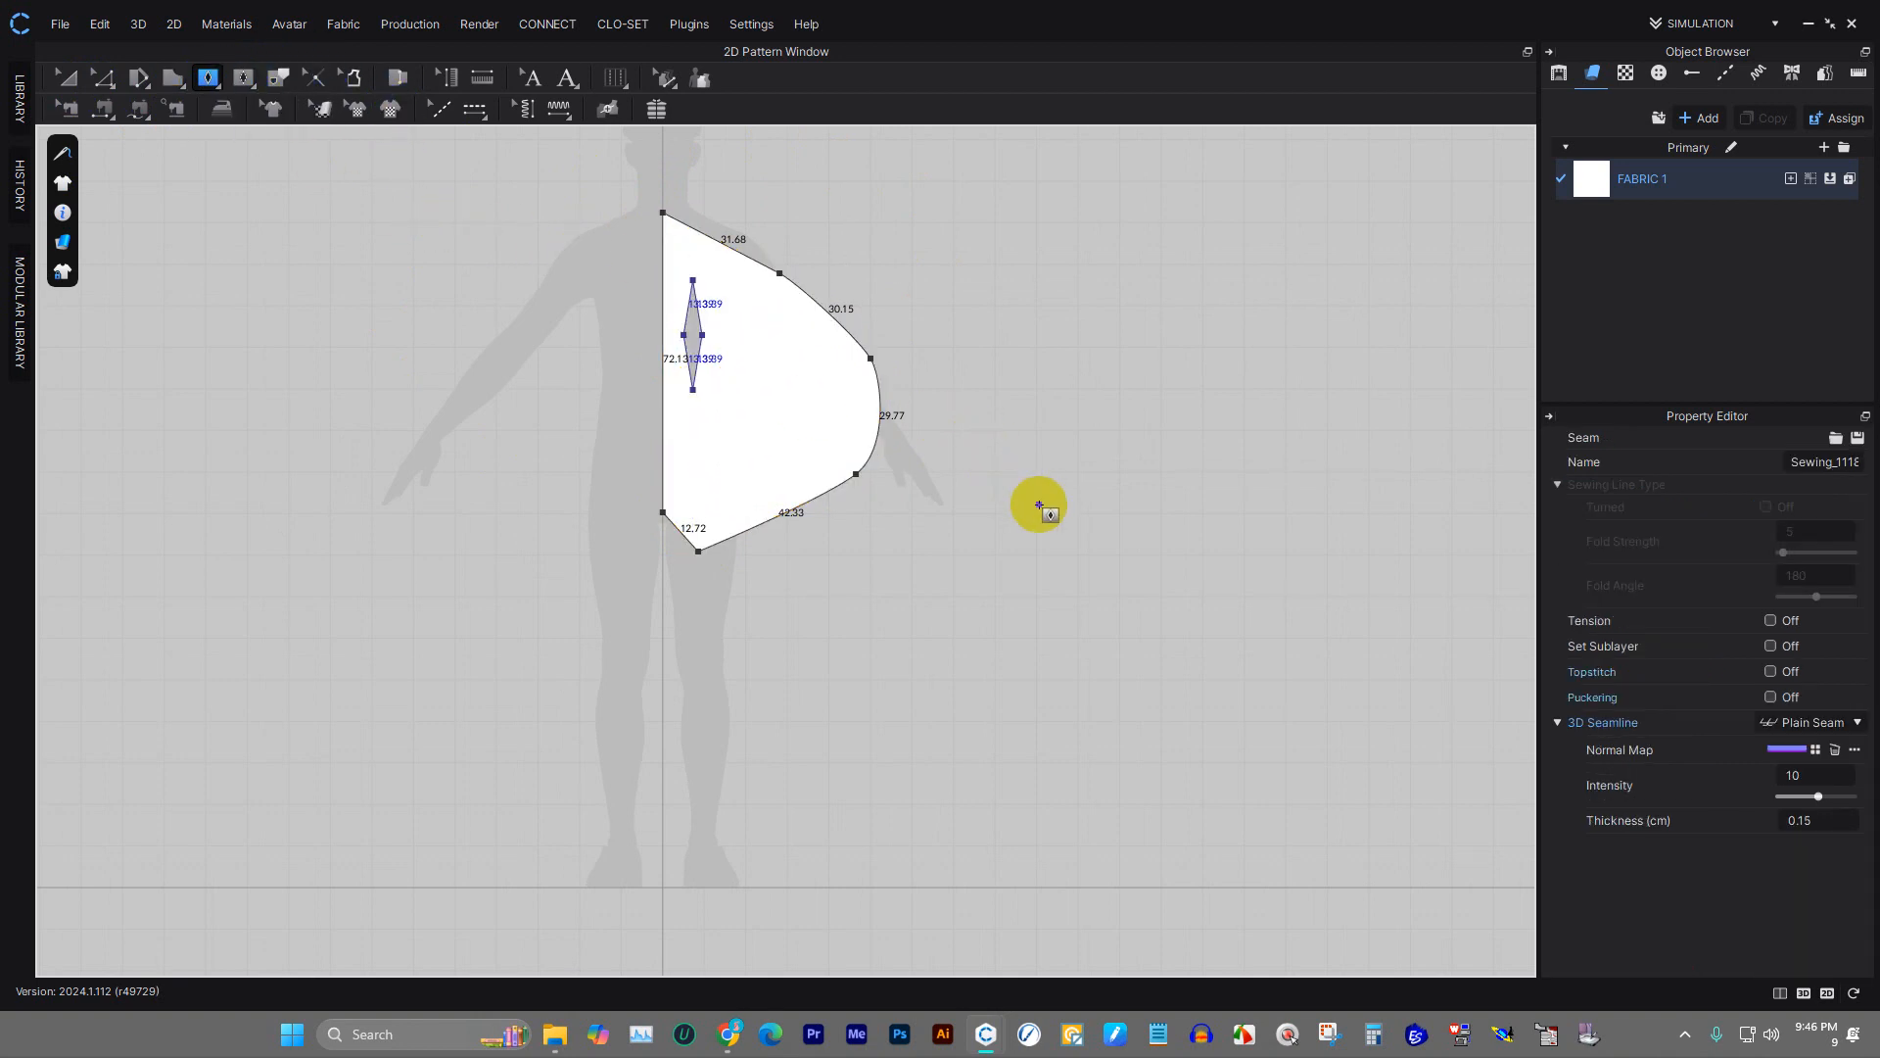
{"action": "scroll", "coordinate": [686, 256], "scroll_direction": "up", "scroll_amount": 5}
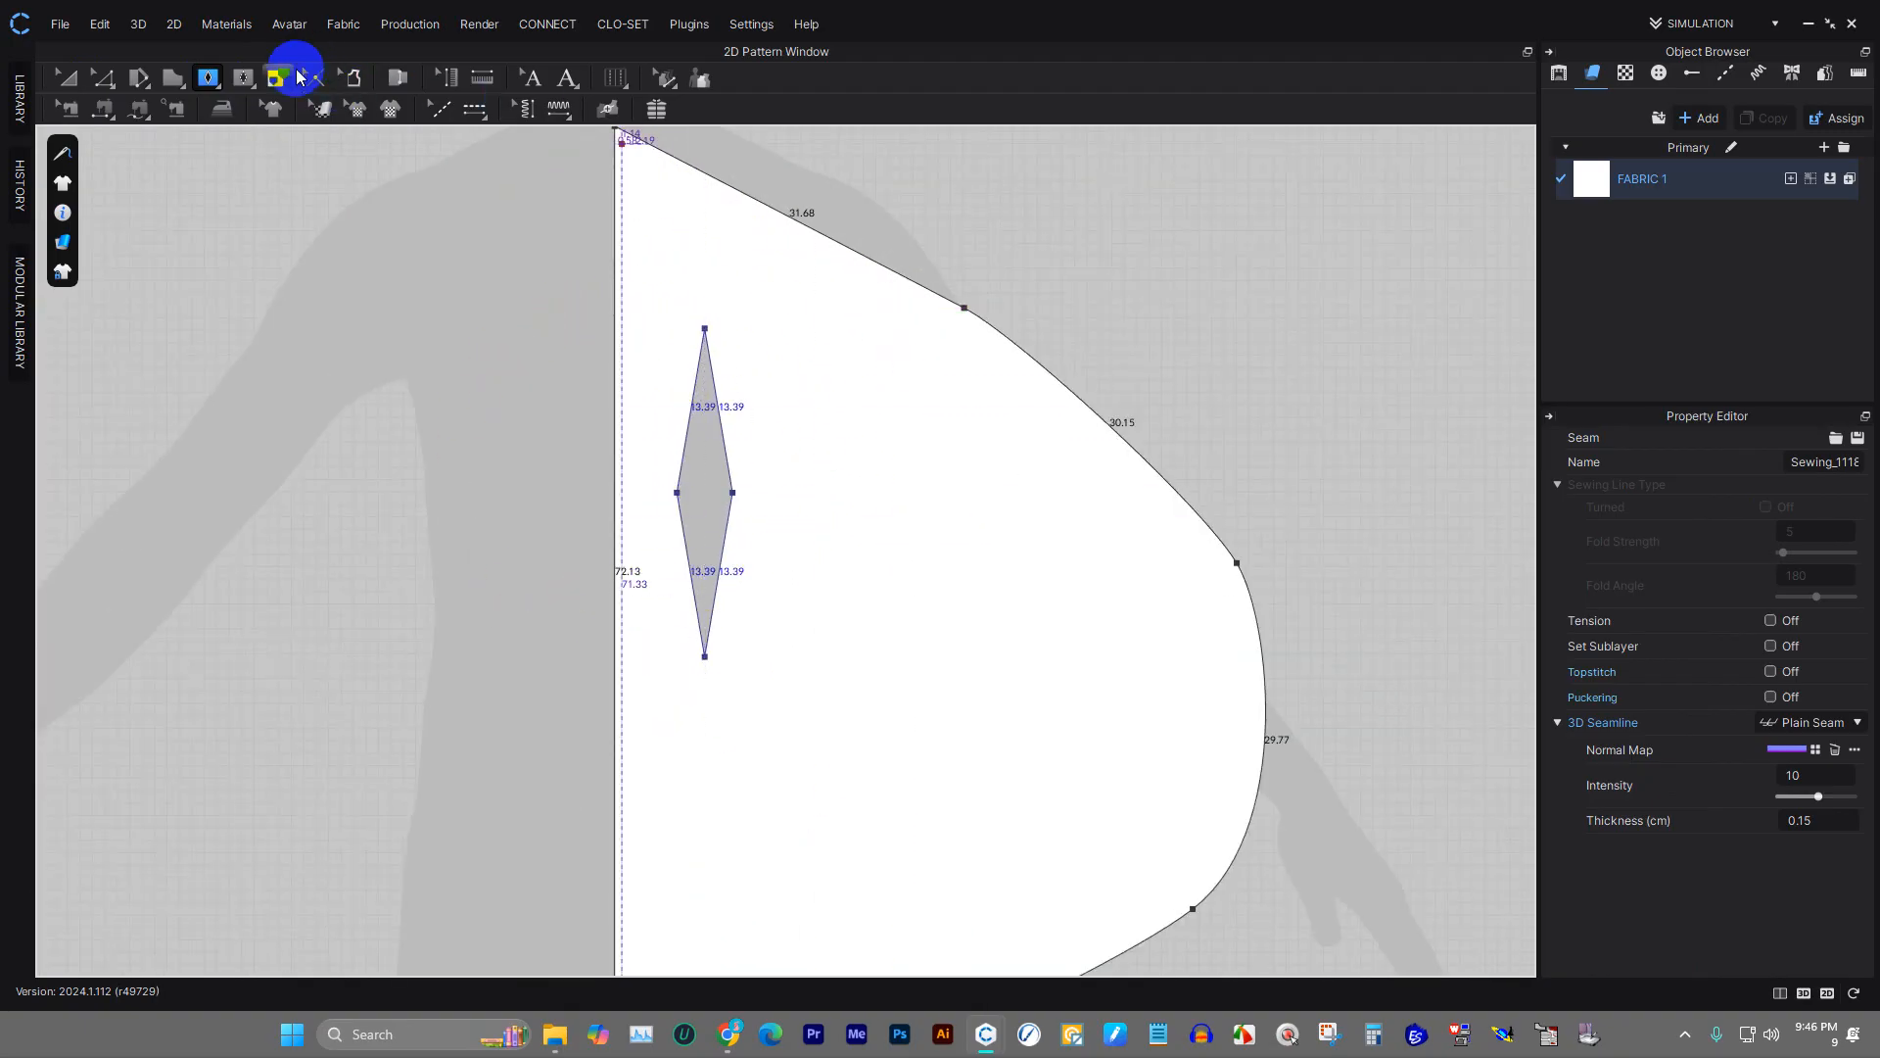
- Draw a tall Base Ellipse about 43 cm around inside the pattern piece, between the dart and the outer curve
{"action": "left_click", "coordinate": [243, 77]}
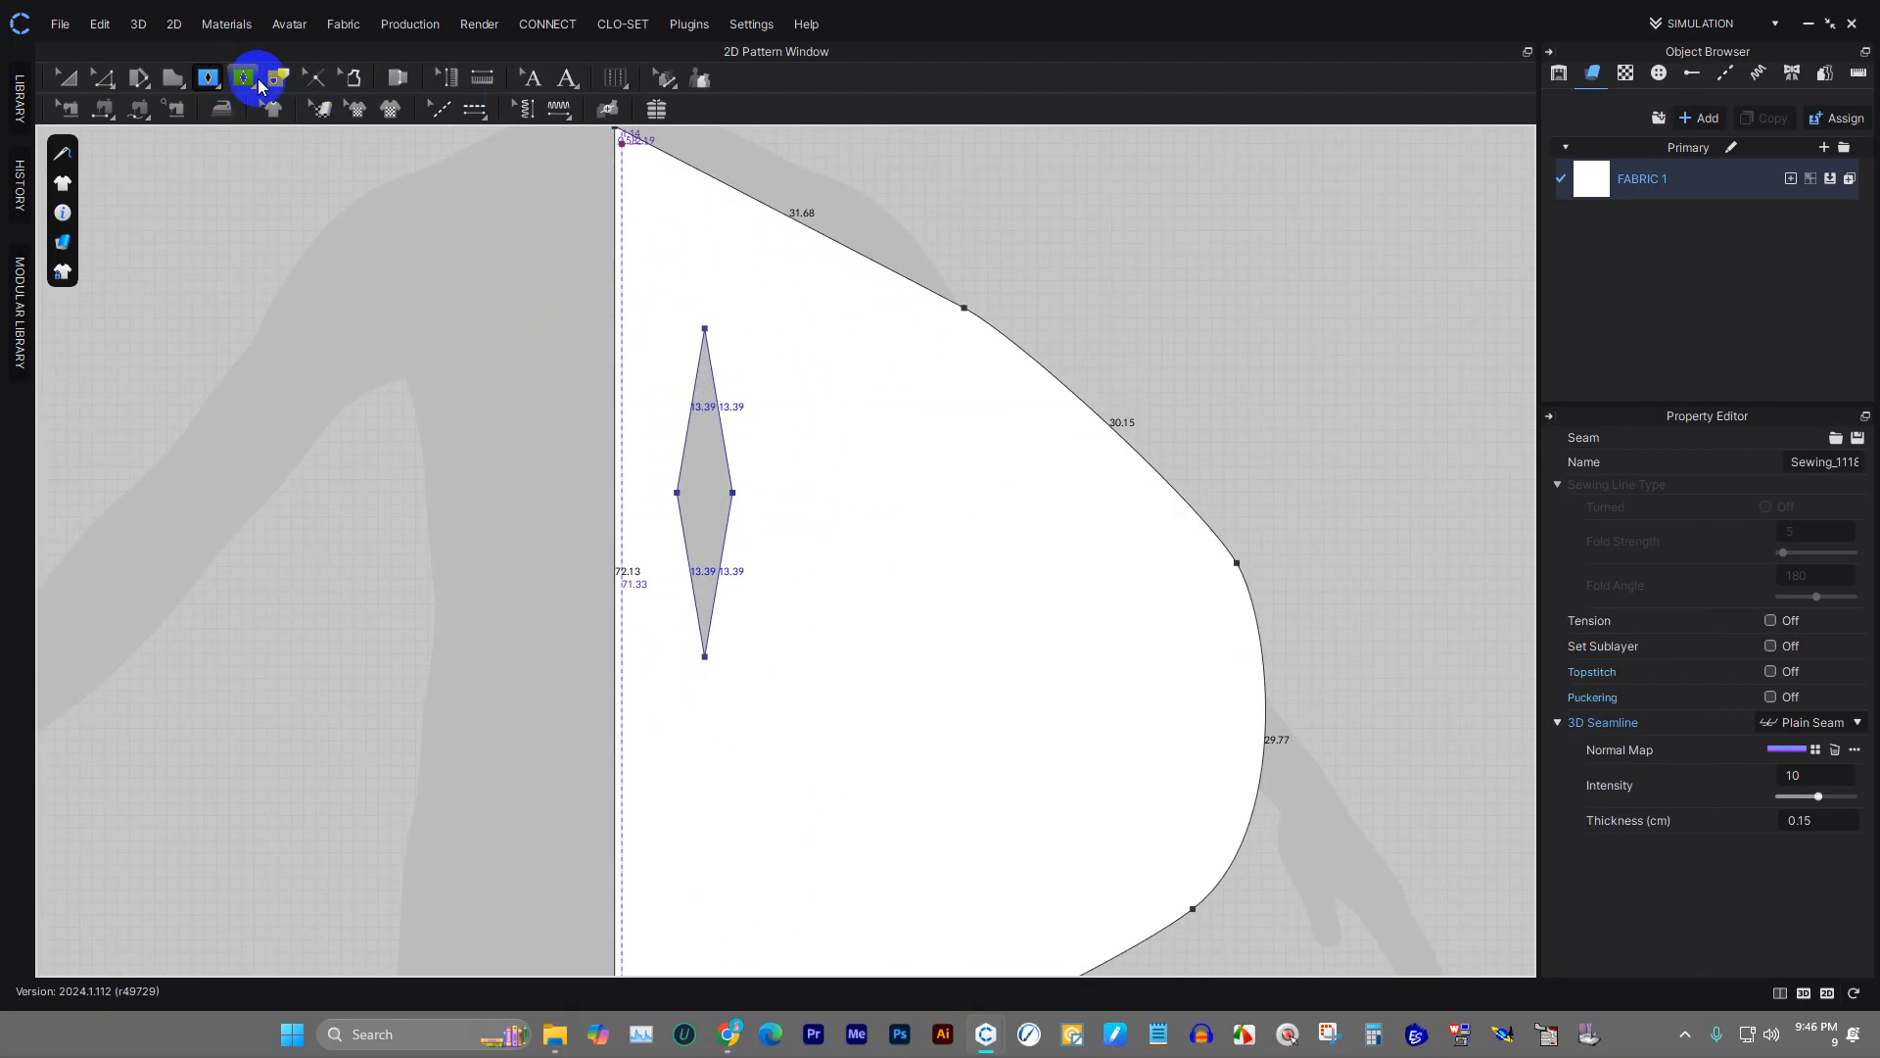
{"action": "left_click", "coordinate": [247, 78]}
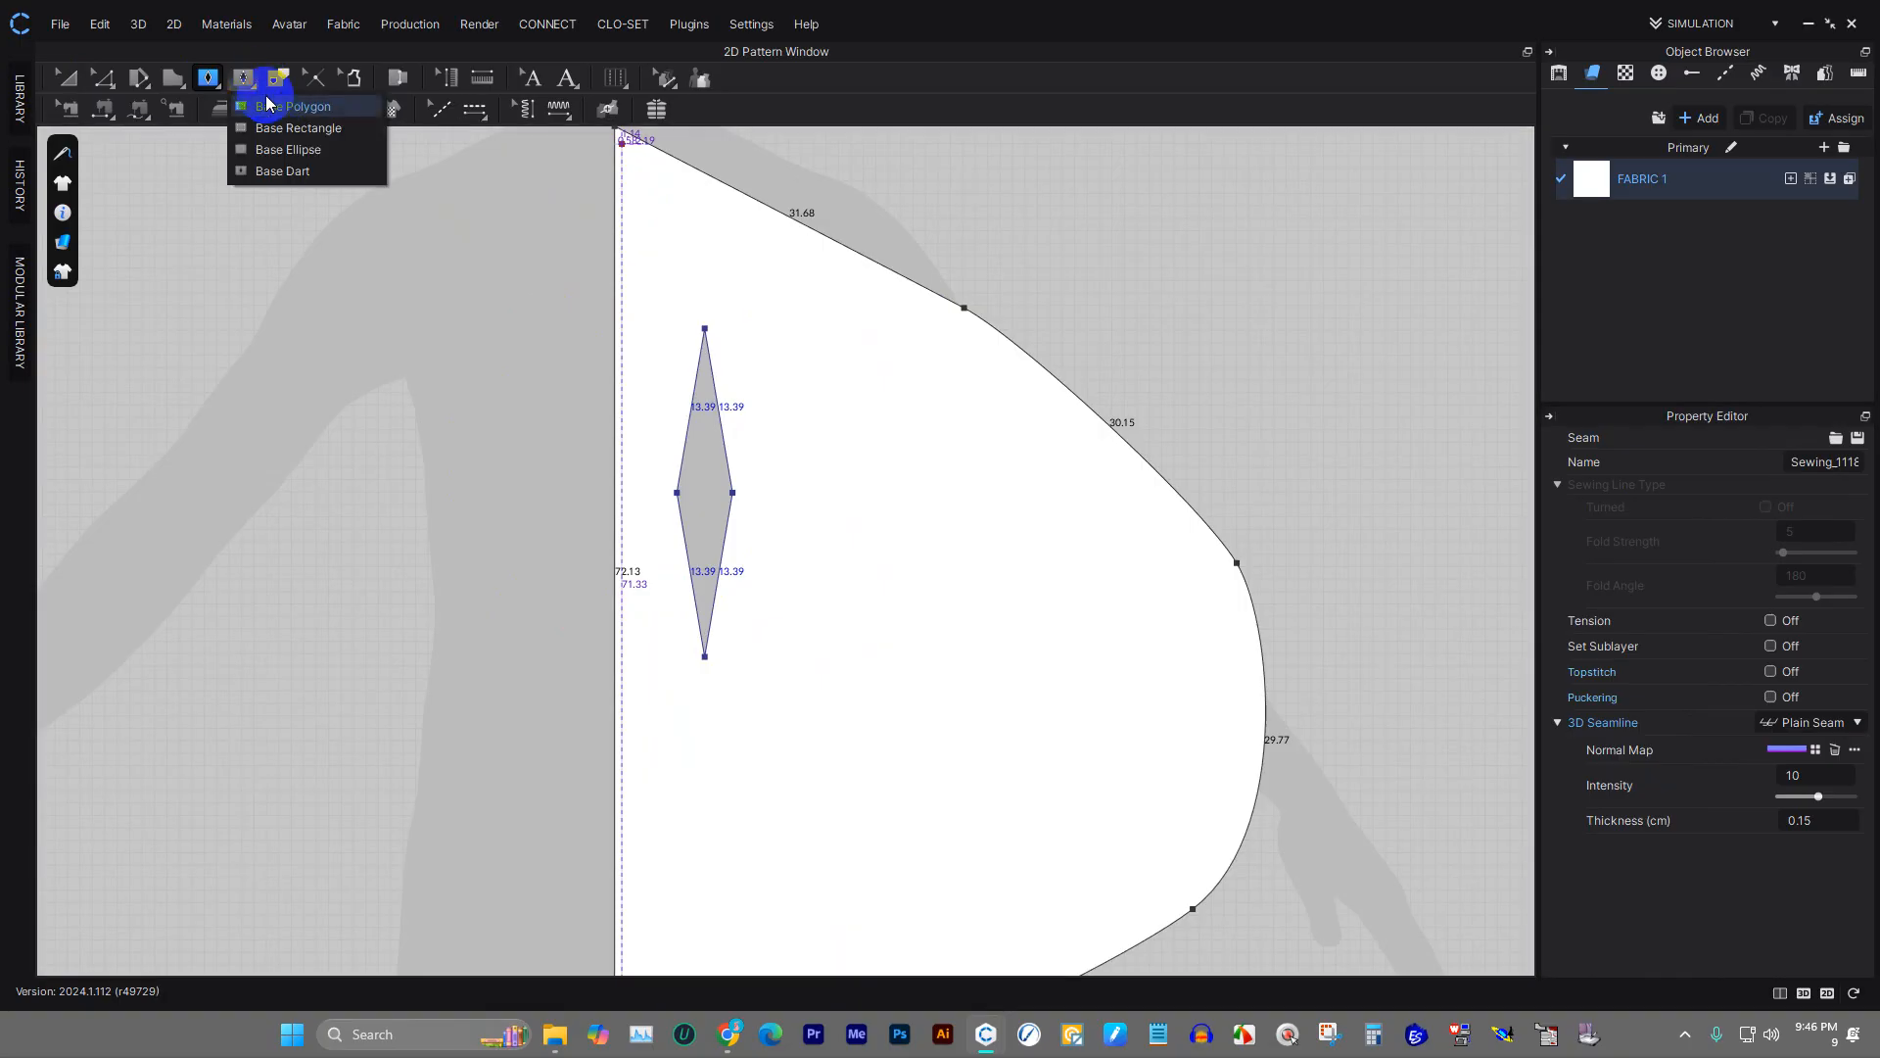
{"action": "left_click", "coordinate": [289, 153]}
{"action": "left_click_drag", "start_coordinate": [860, 419], "coordinate": [1019, 676]}
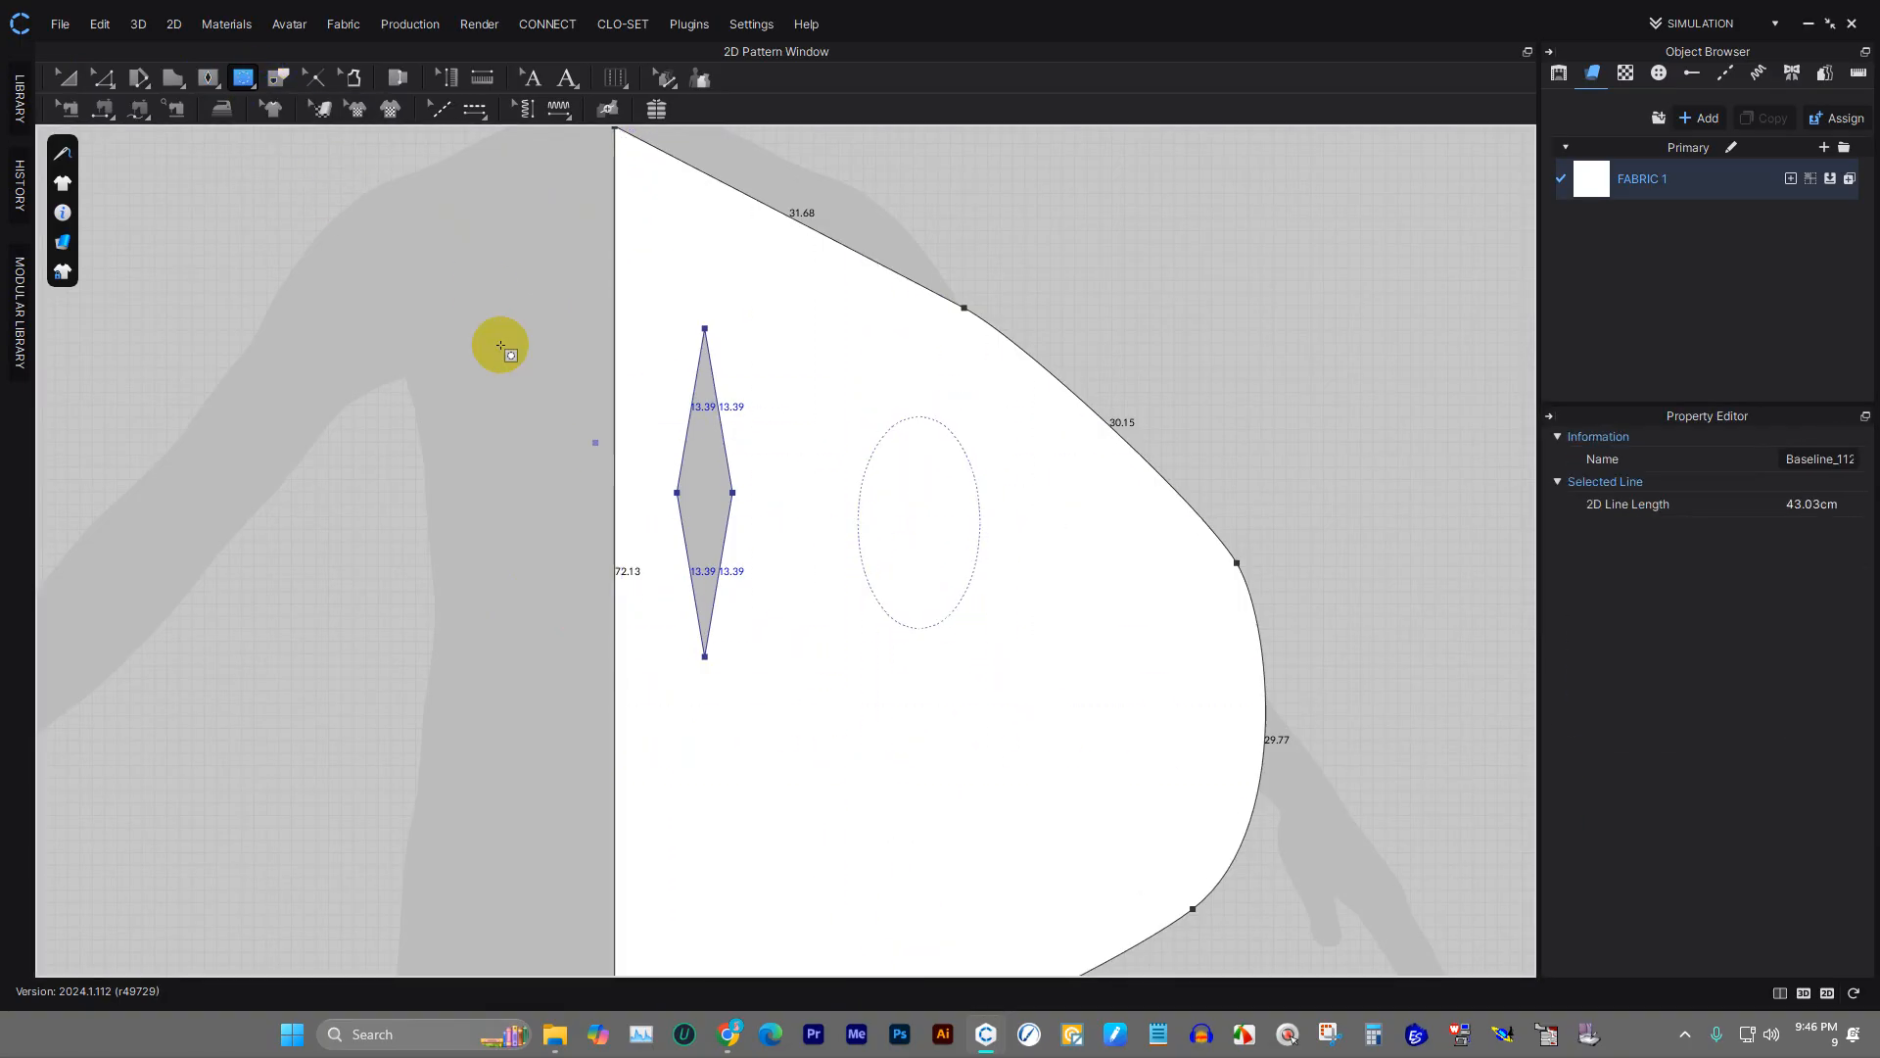
{"action": "left_click", "coordinate": [338, 86]}
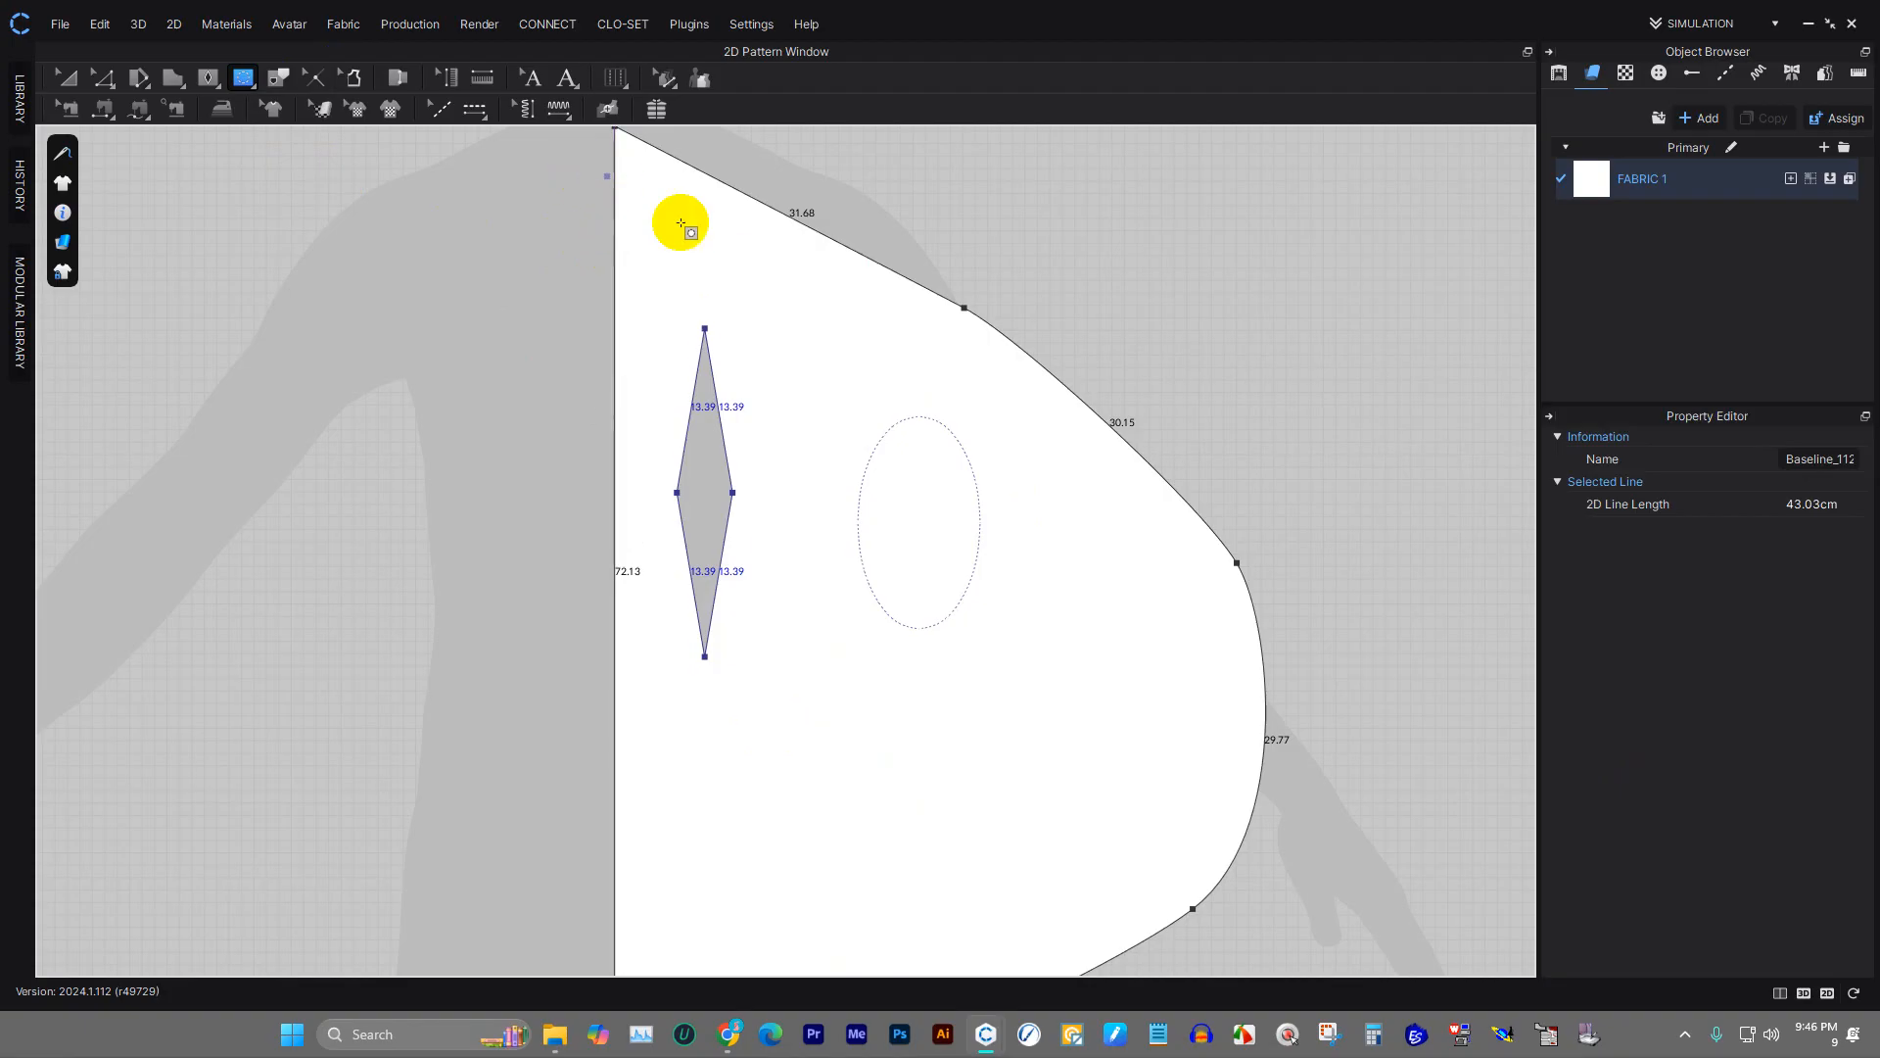
{"action": "left_click", "coordinate": [463, 118]}
{"action": "left_click", "coordinate": [271, 86]}
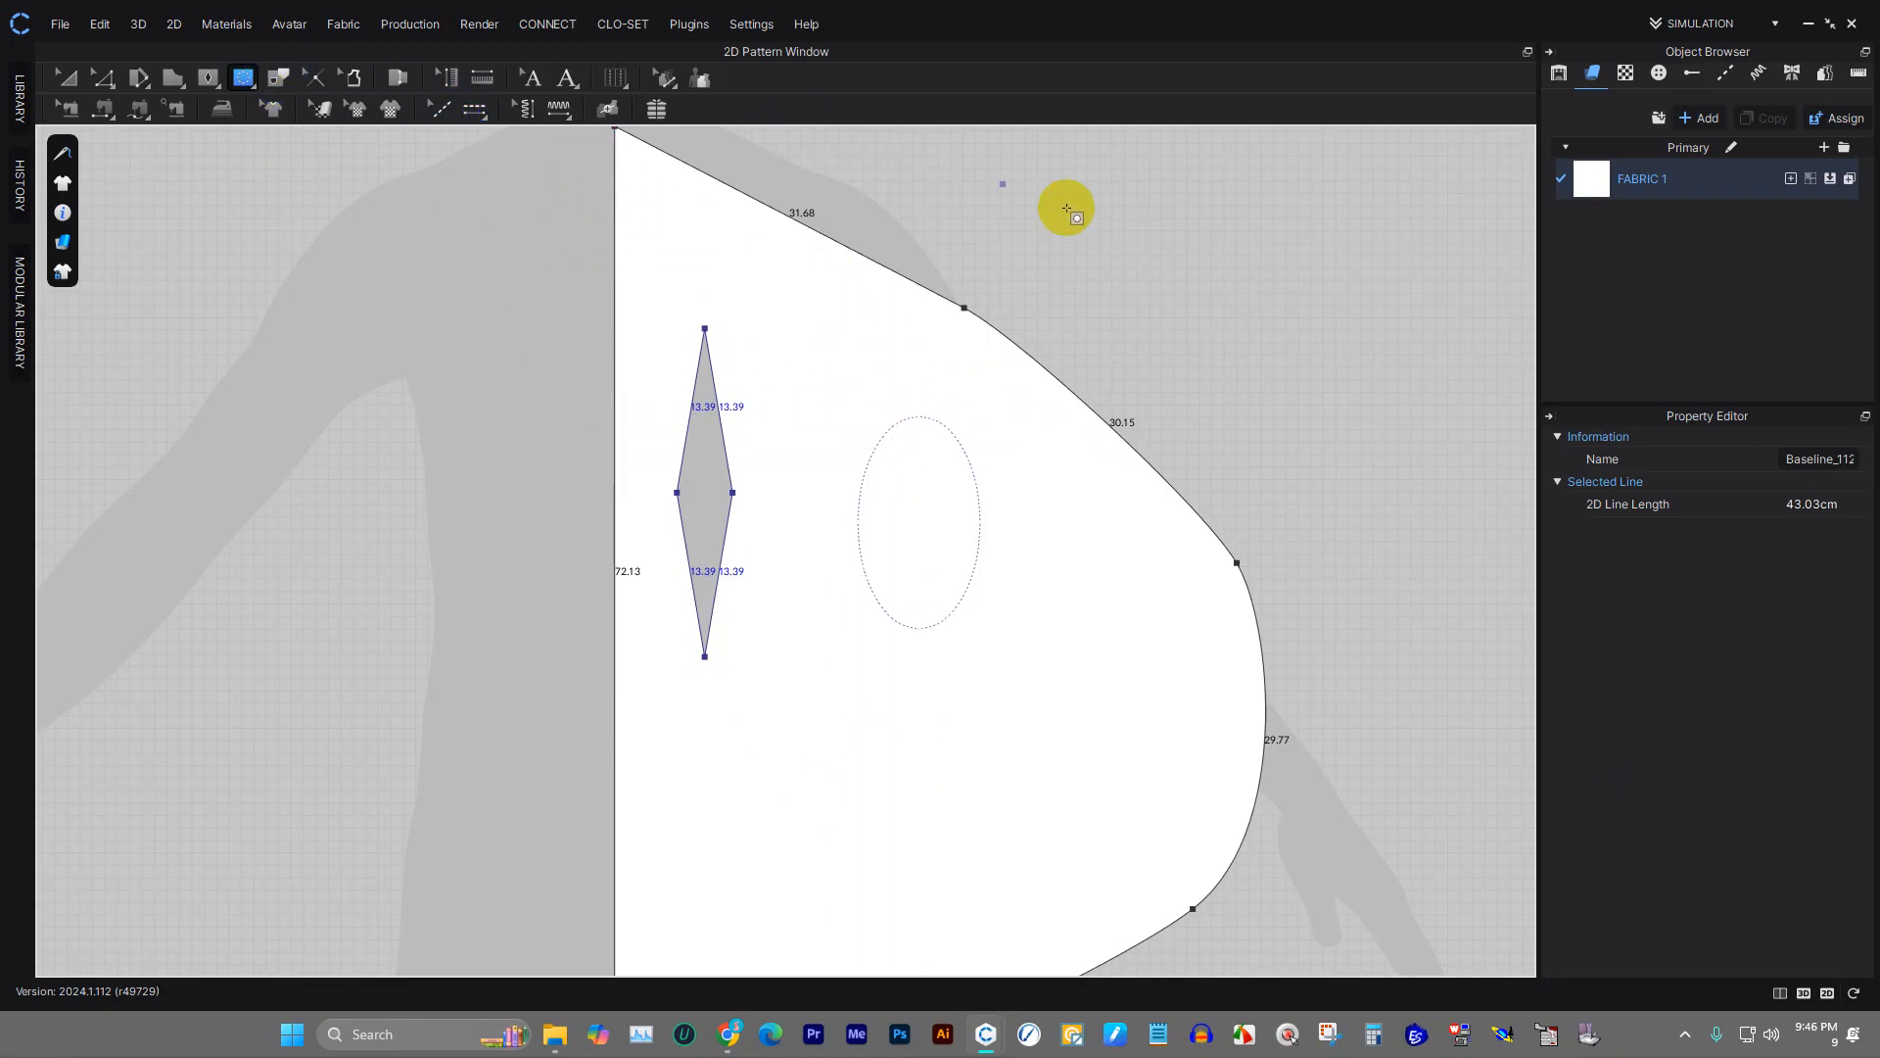
- Start a Spiral pattern piece centred on the empty grid area beside the avatar's hand
{"action": "left_click", "coordinate": [177, 81]}
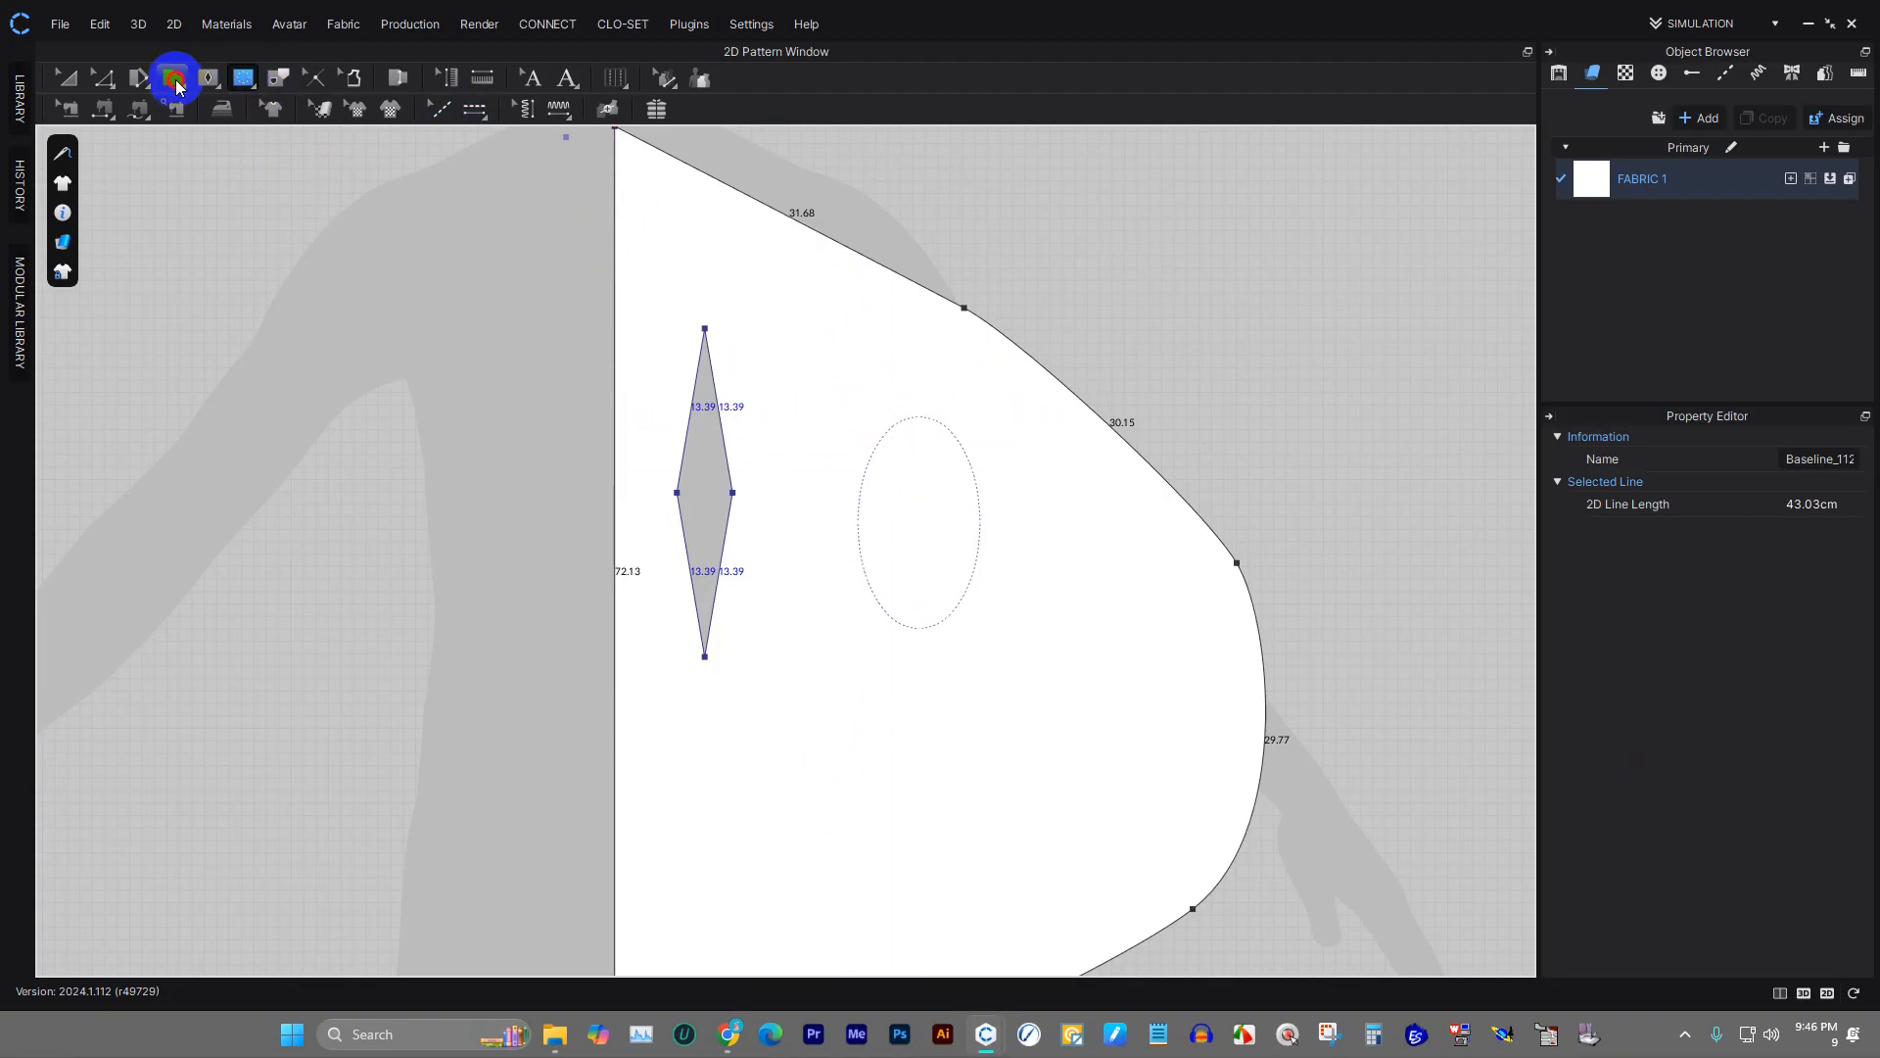
{"action": "left_click", "coordinate": [196, 173]}
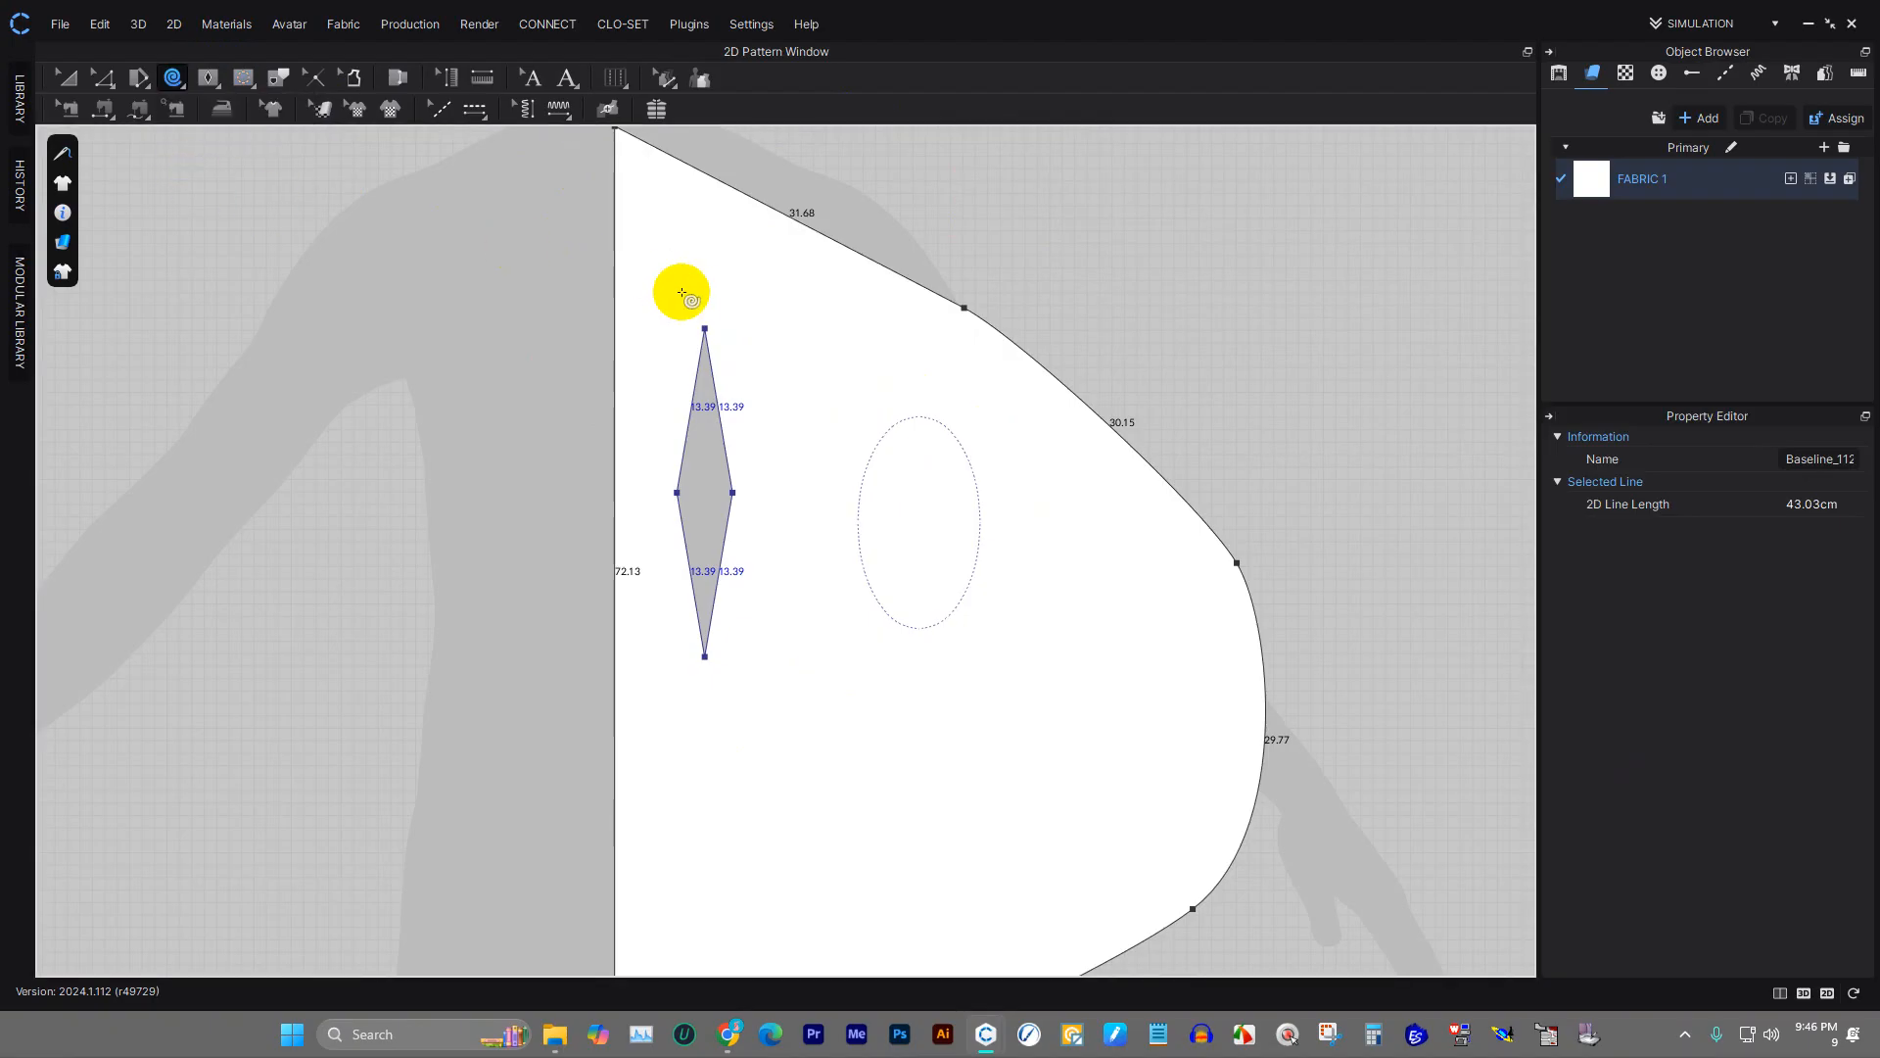
{"action": "scroll", "coordinate": [683, 294], "scroll_direction": "down", "scroll_amount": 6}
{"action": "scroll", "coordinate": [885, 375], "scroll_direction": "down", "scroll_amount": 1}
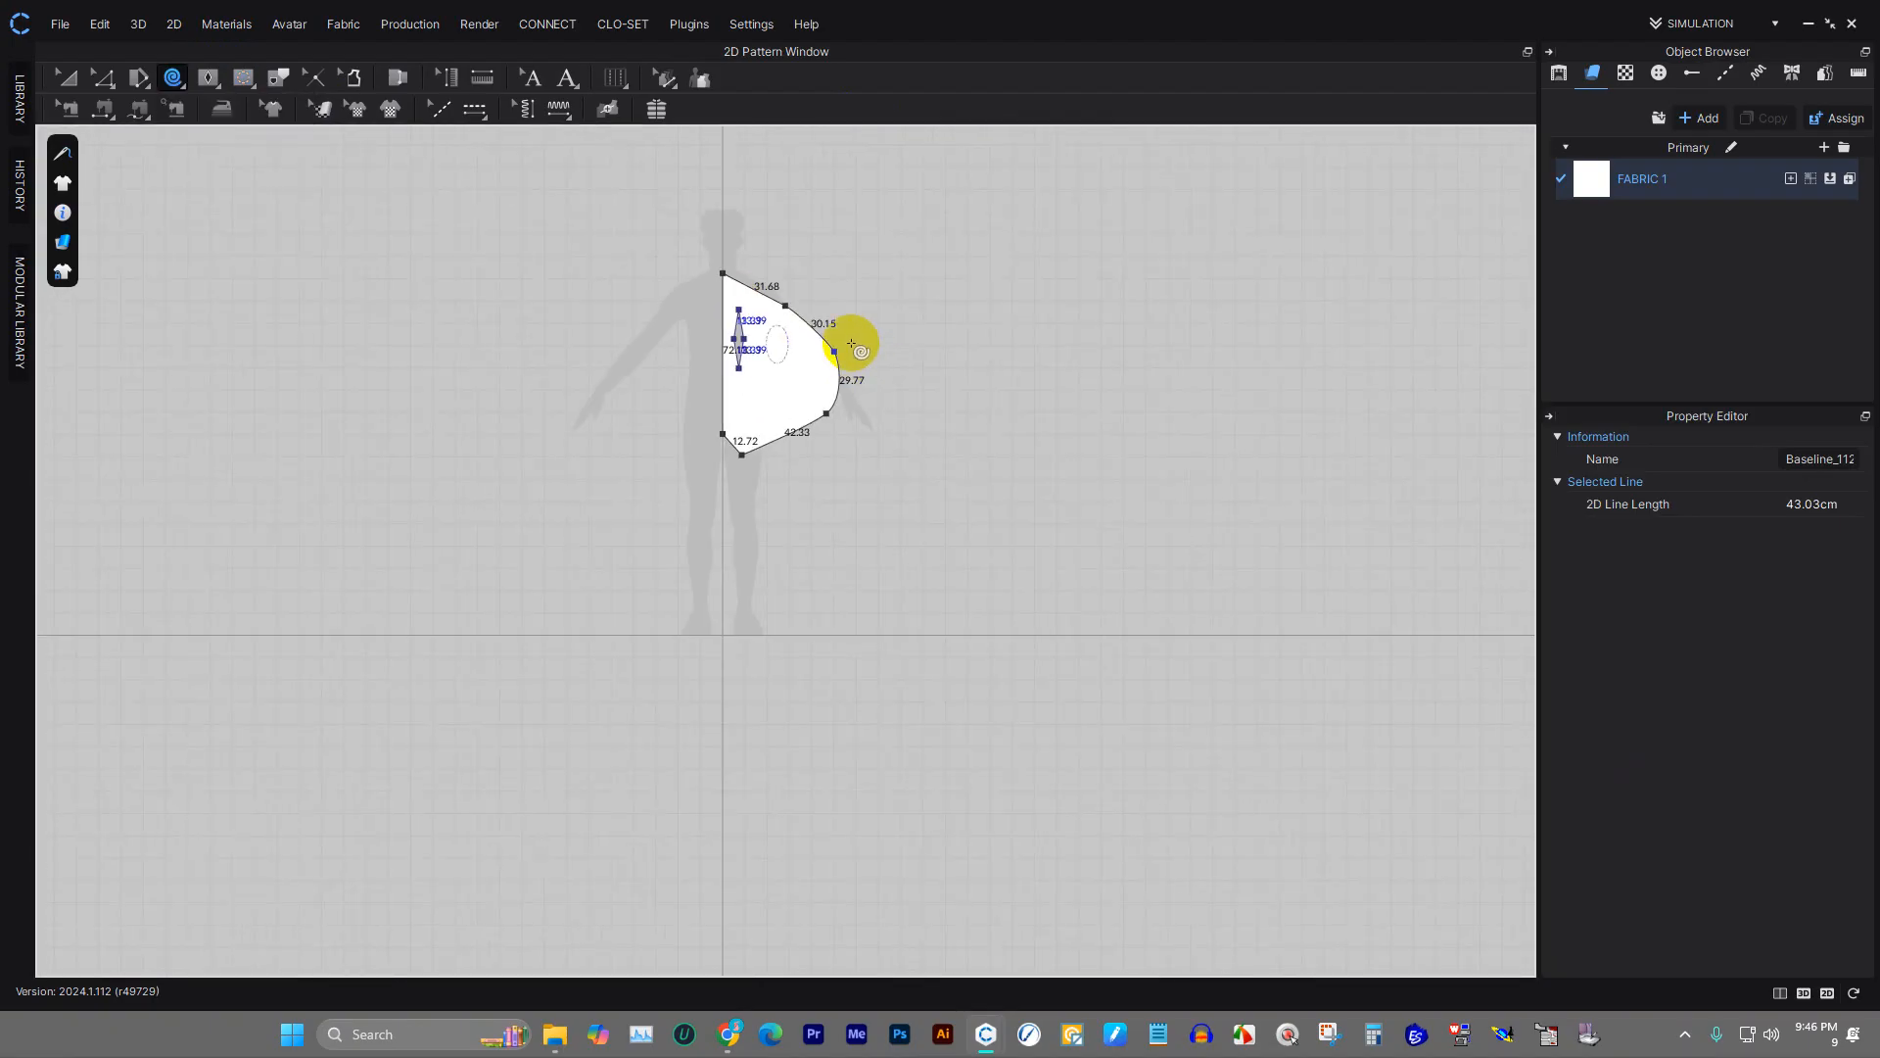
{"action": "left_click_drag", "start_coordinate": [922, 352], "coordinate": [827, 305]}
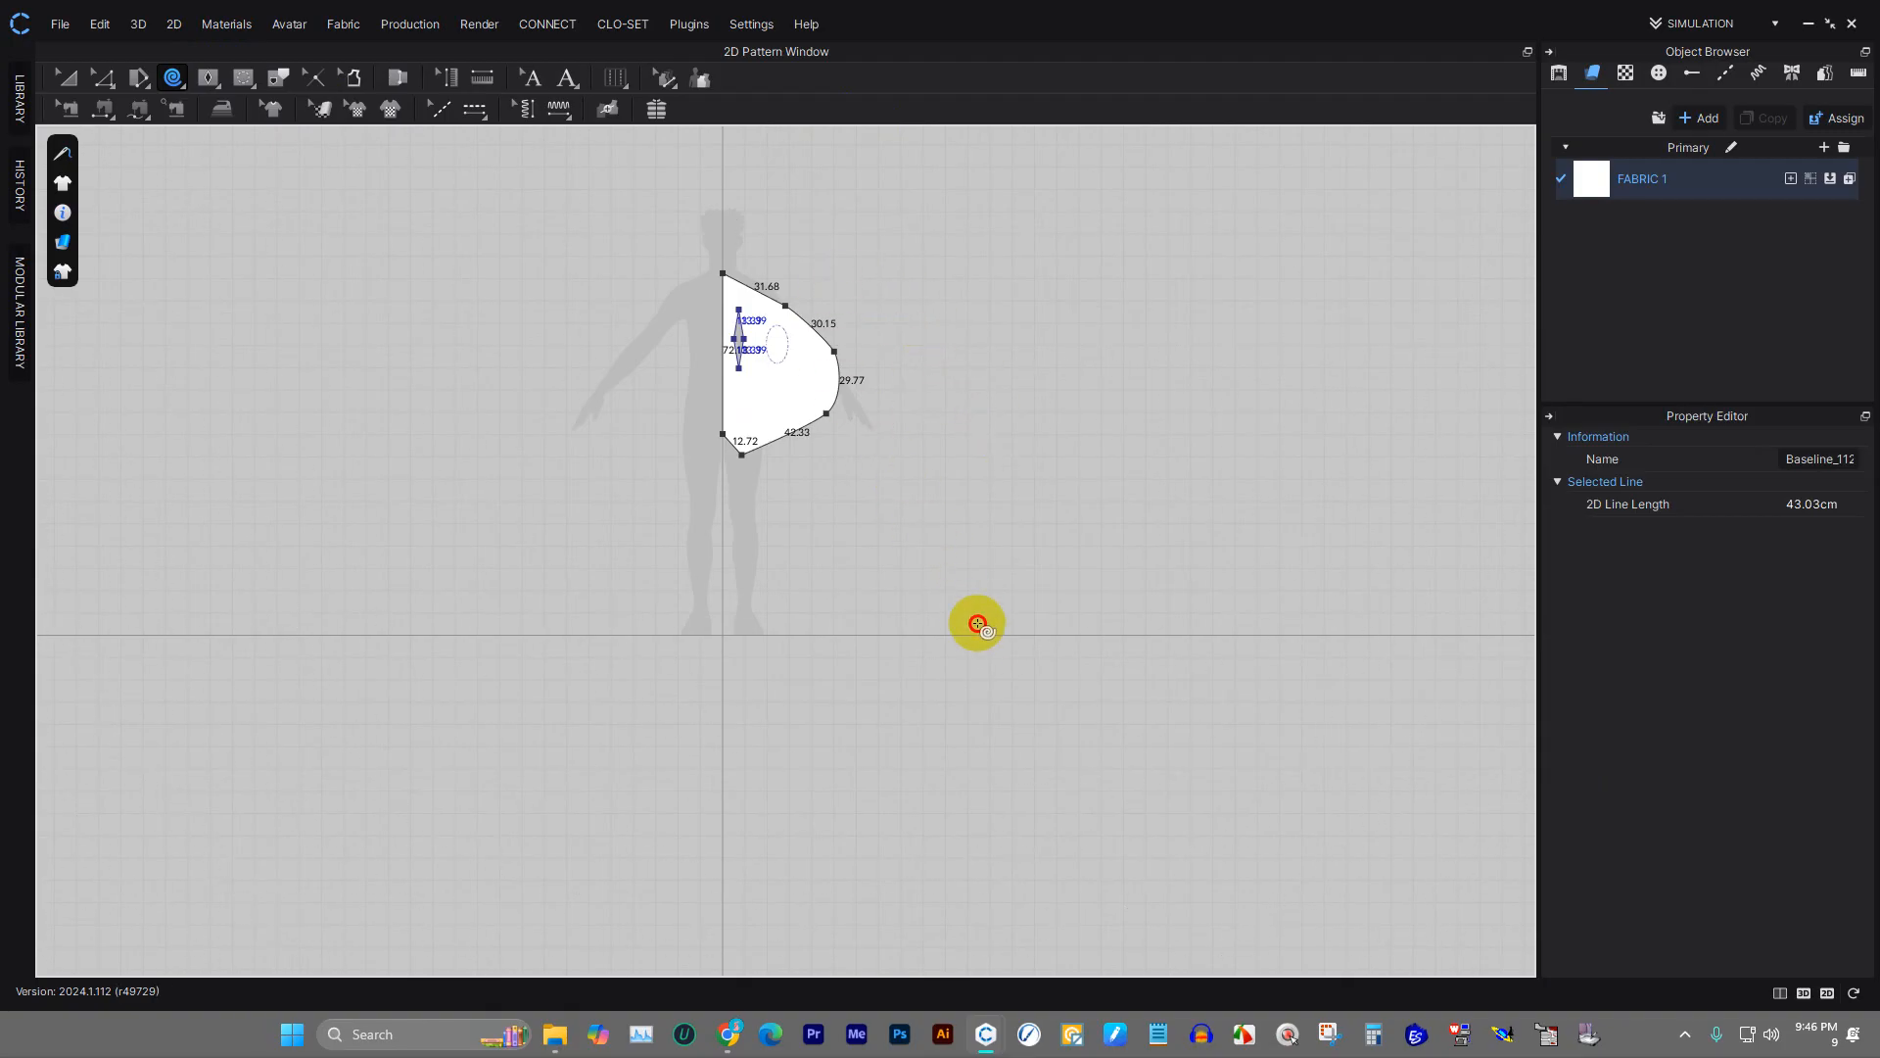
{"action": "left_click", "coordinate": [974, 538]}
{"action": "left_click_drag", "start_coordinate": [1085, 380], "coordinate": [1089, 388]}
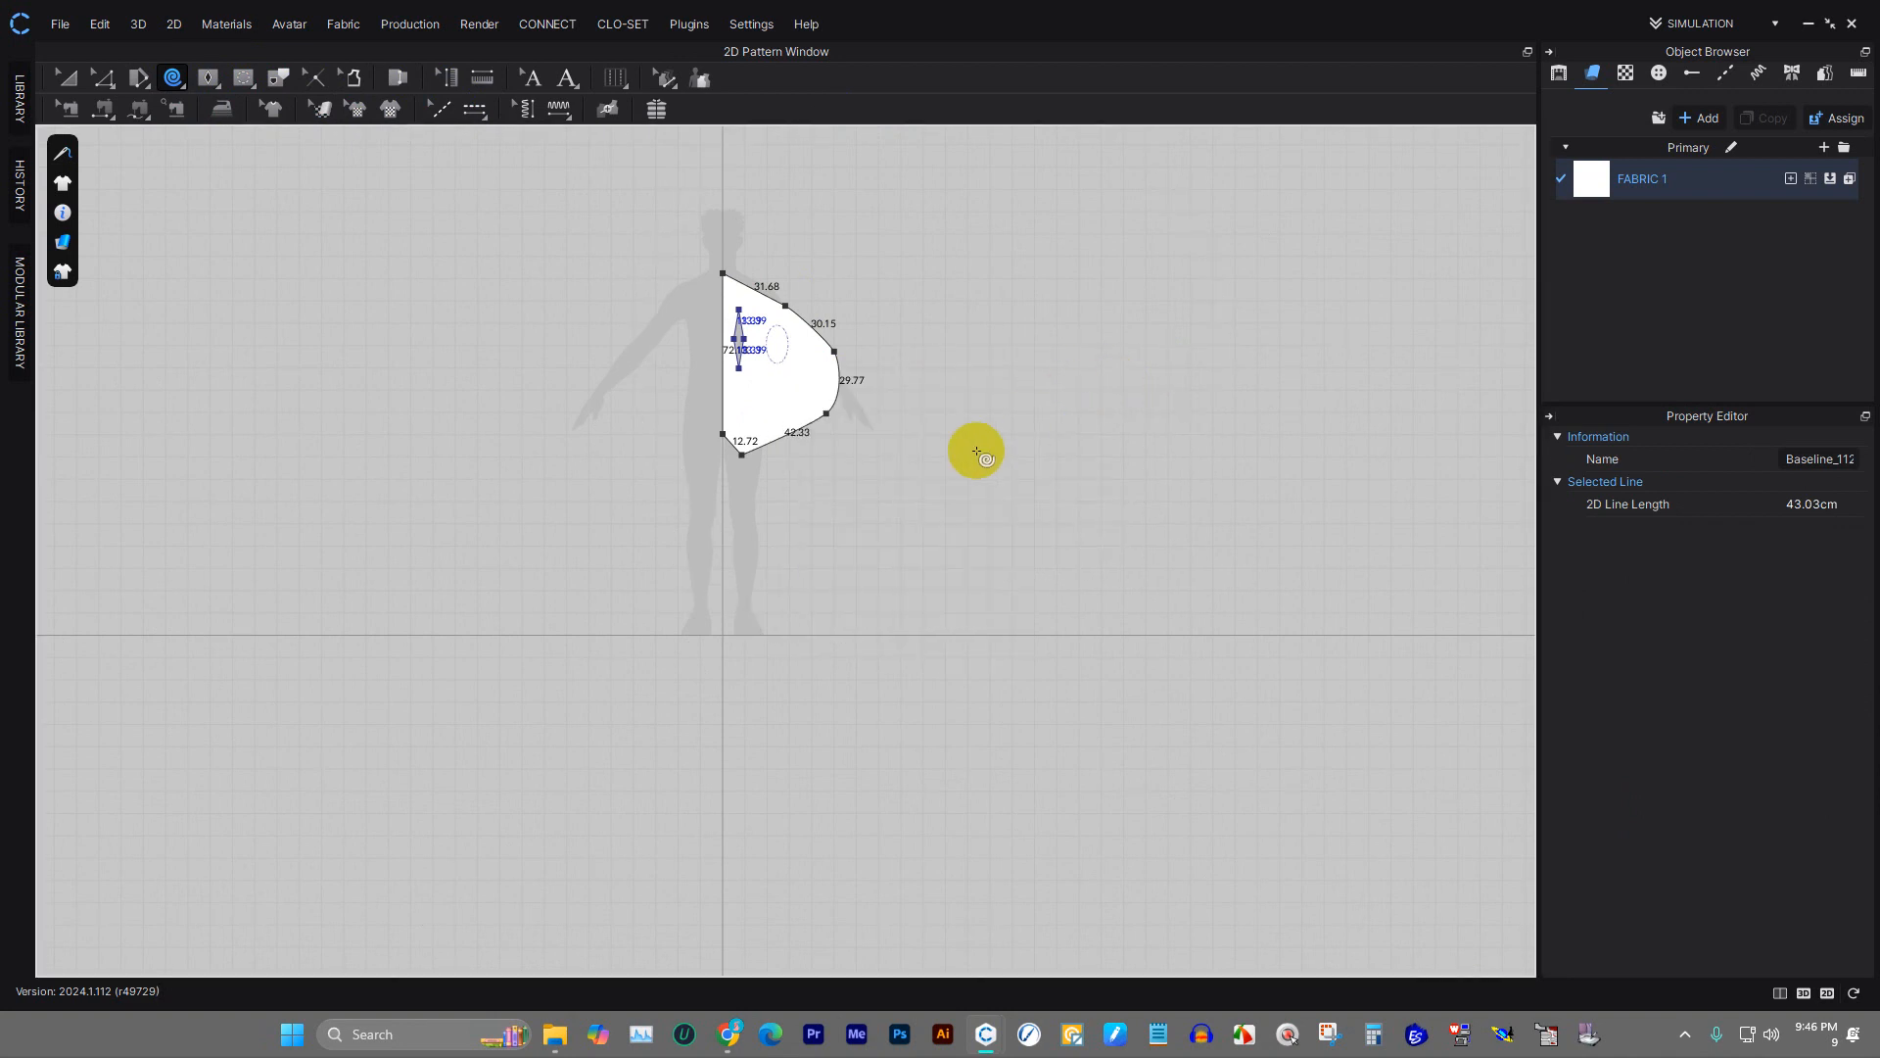
{"action": "left_click", "coordinate": [976, 452]}
{"action": "left_click", "coordinate": [1007, 448]}
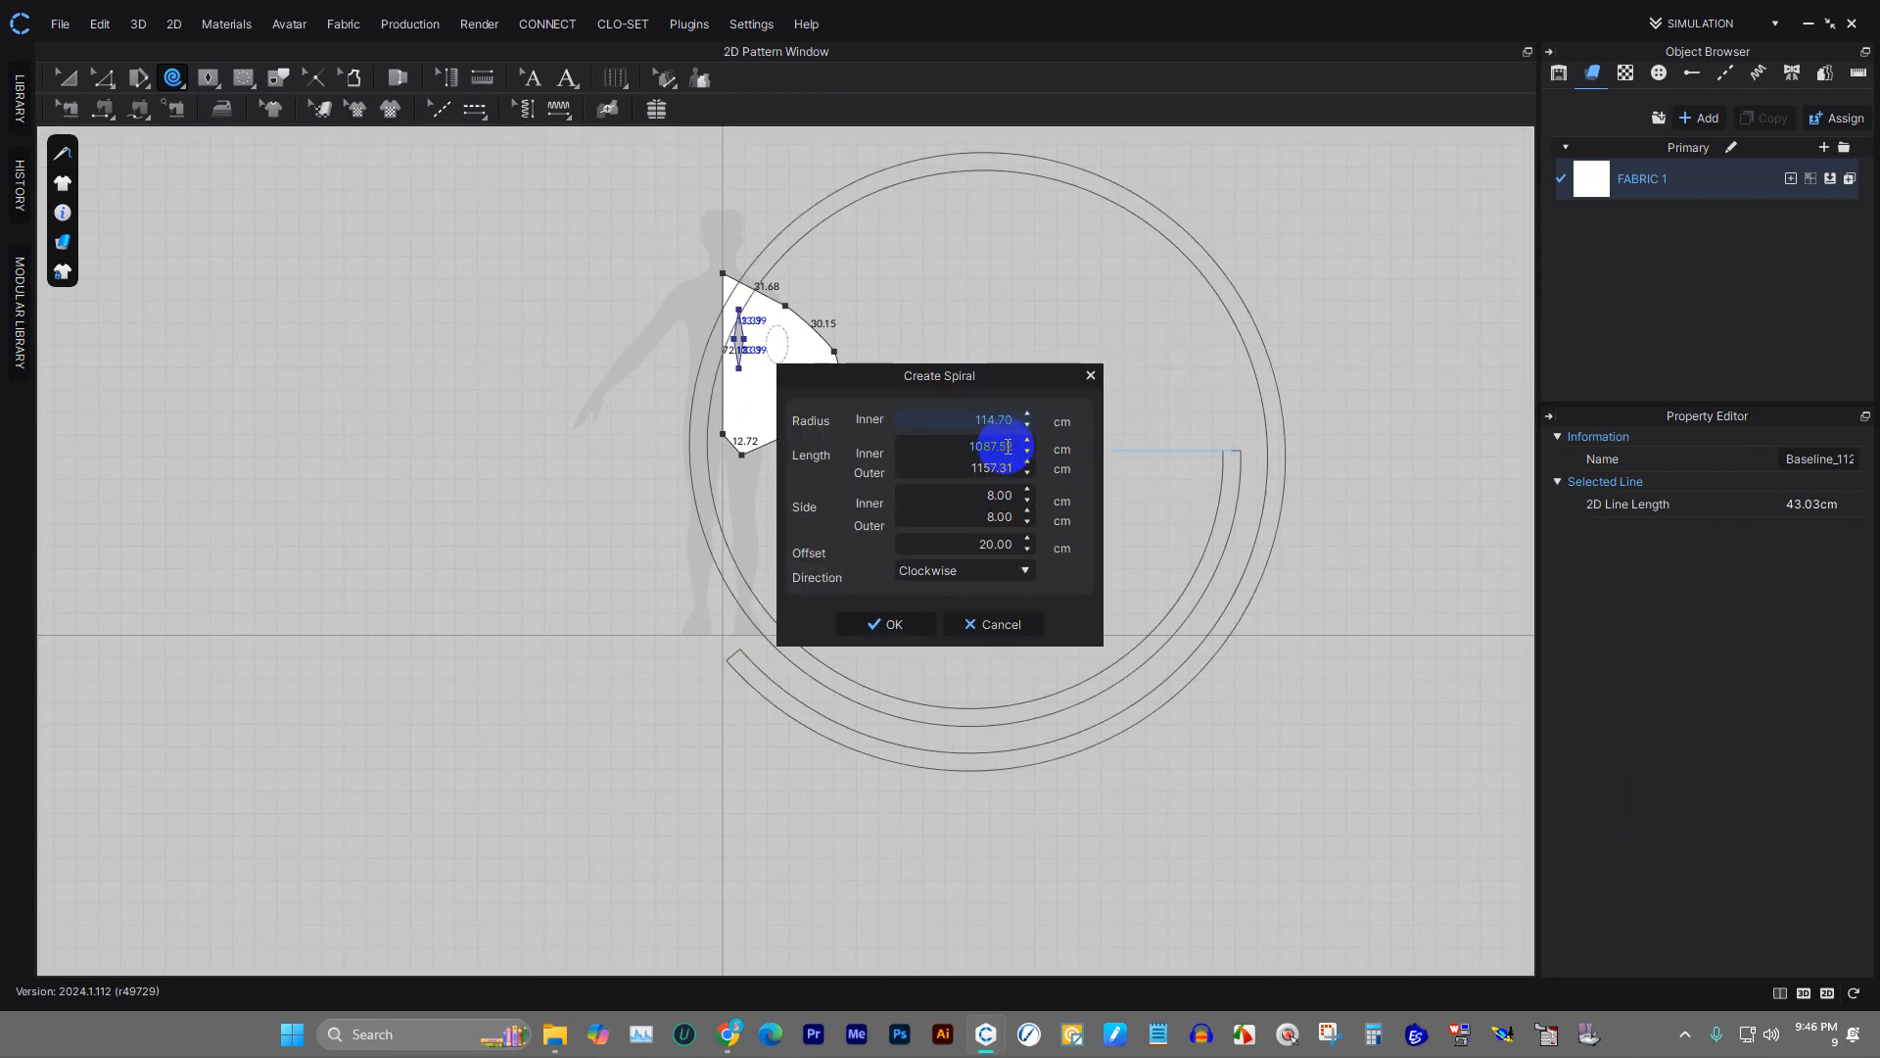
- Reduce the spiral's inner radius and create the clockwise spiral with edge lengths of about 311.84 and 381.38 cm
{"action": "scroll", "coordinate": [994, 438], "scroll_direction": "down", "scroll_amount": 20}
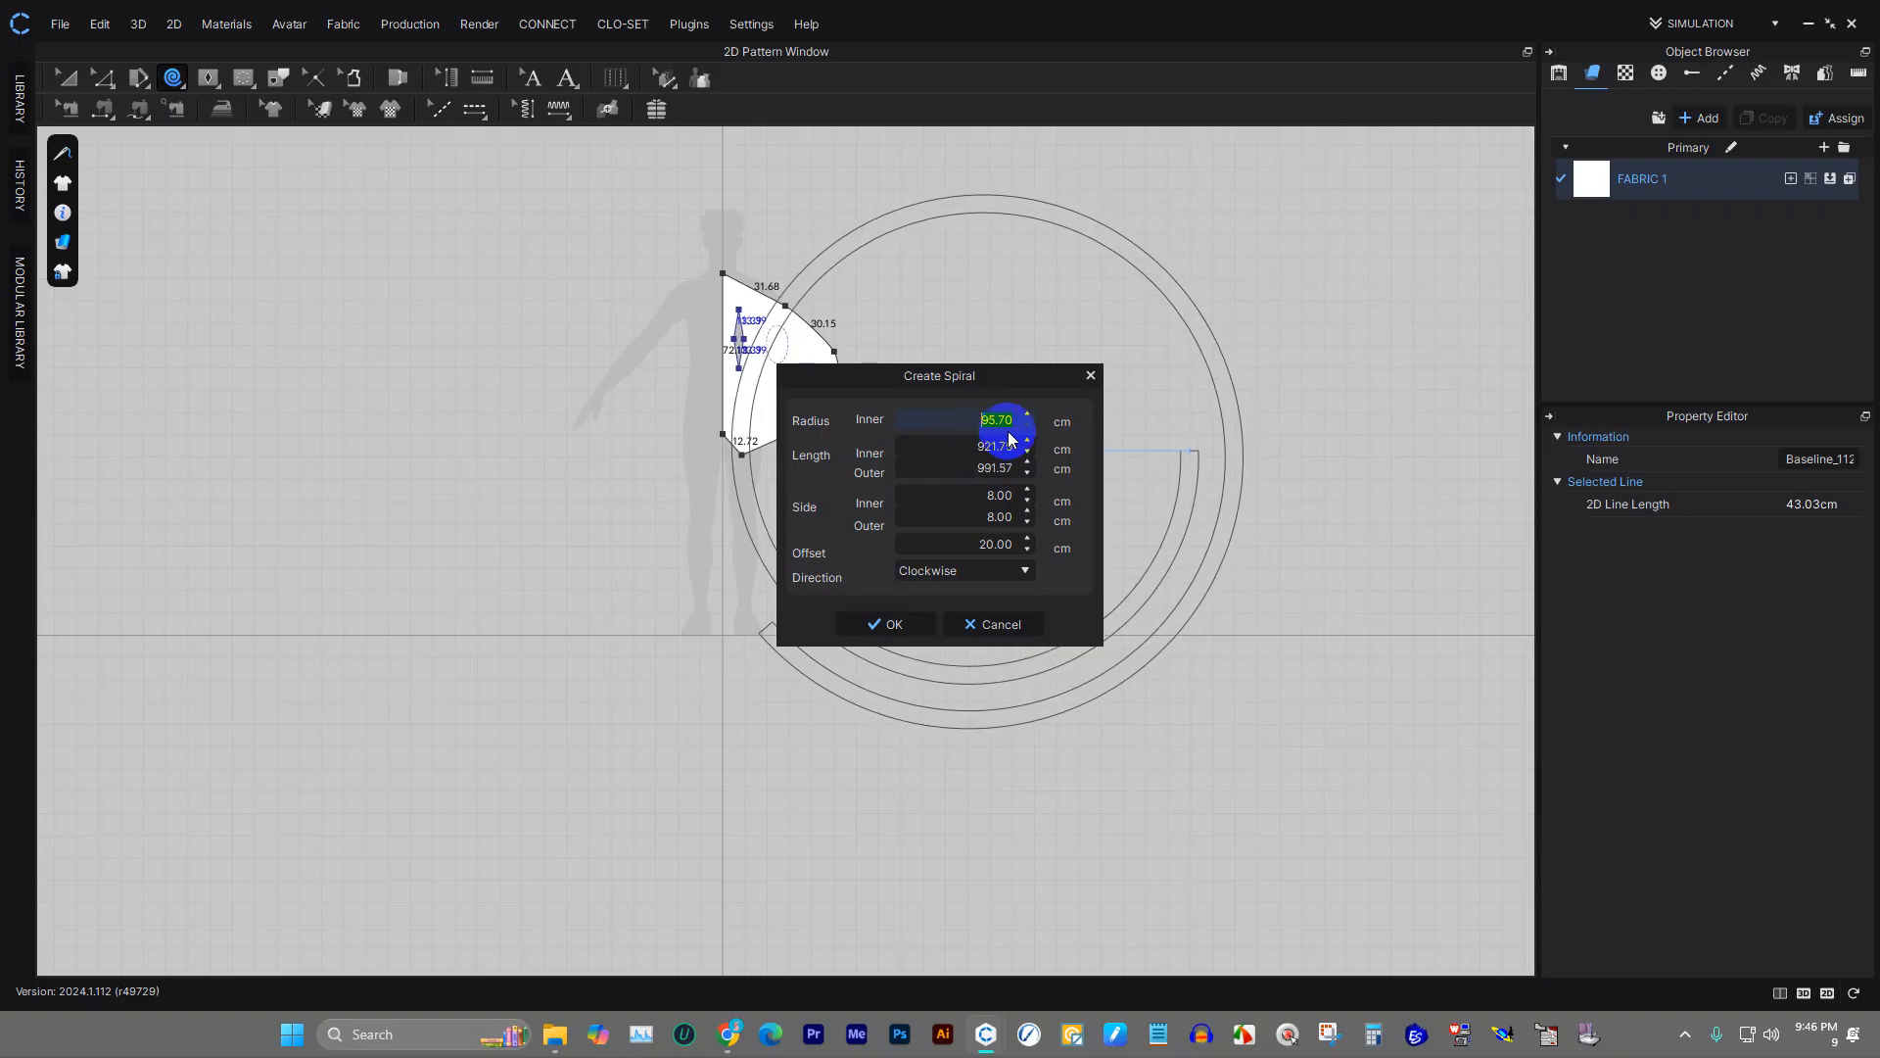
{"action": "scroll", "coordinate": [1013, 433], "scroll_direction": "down", "scroll_amount": 20}
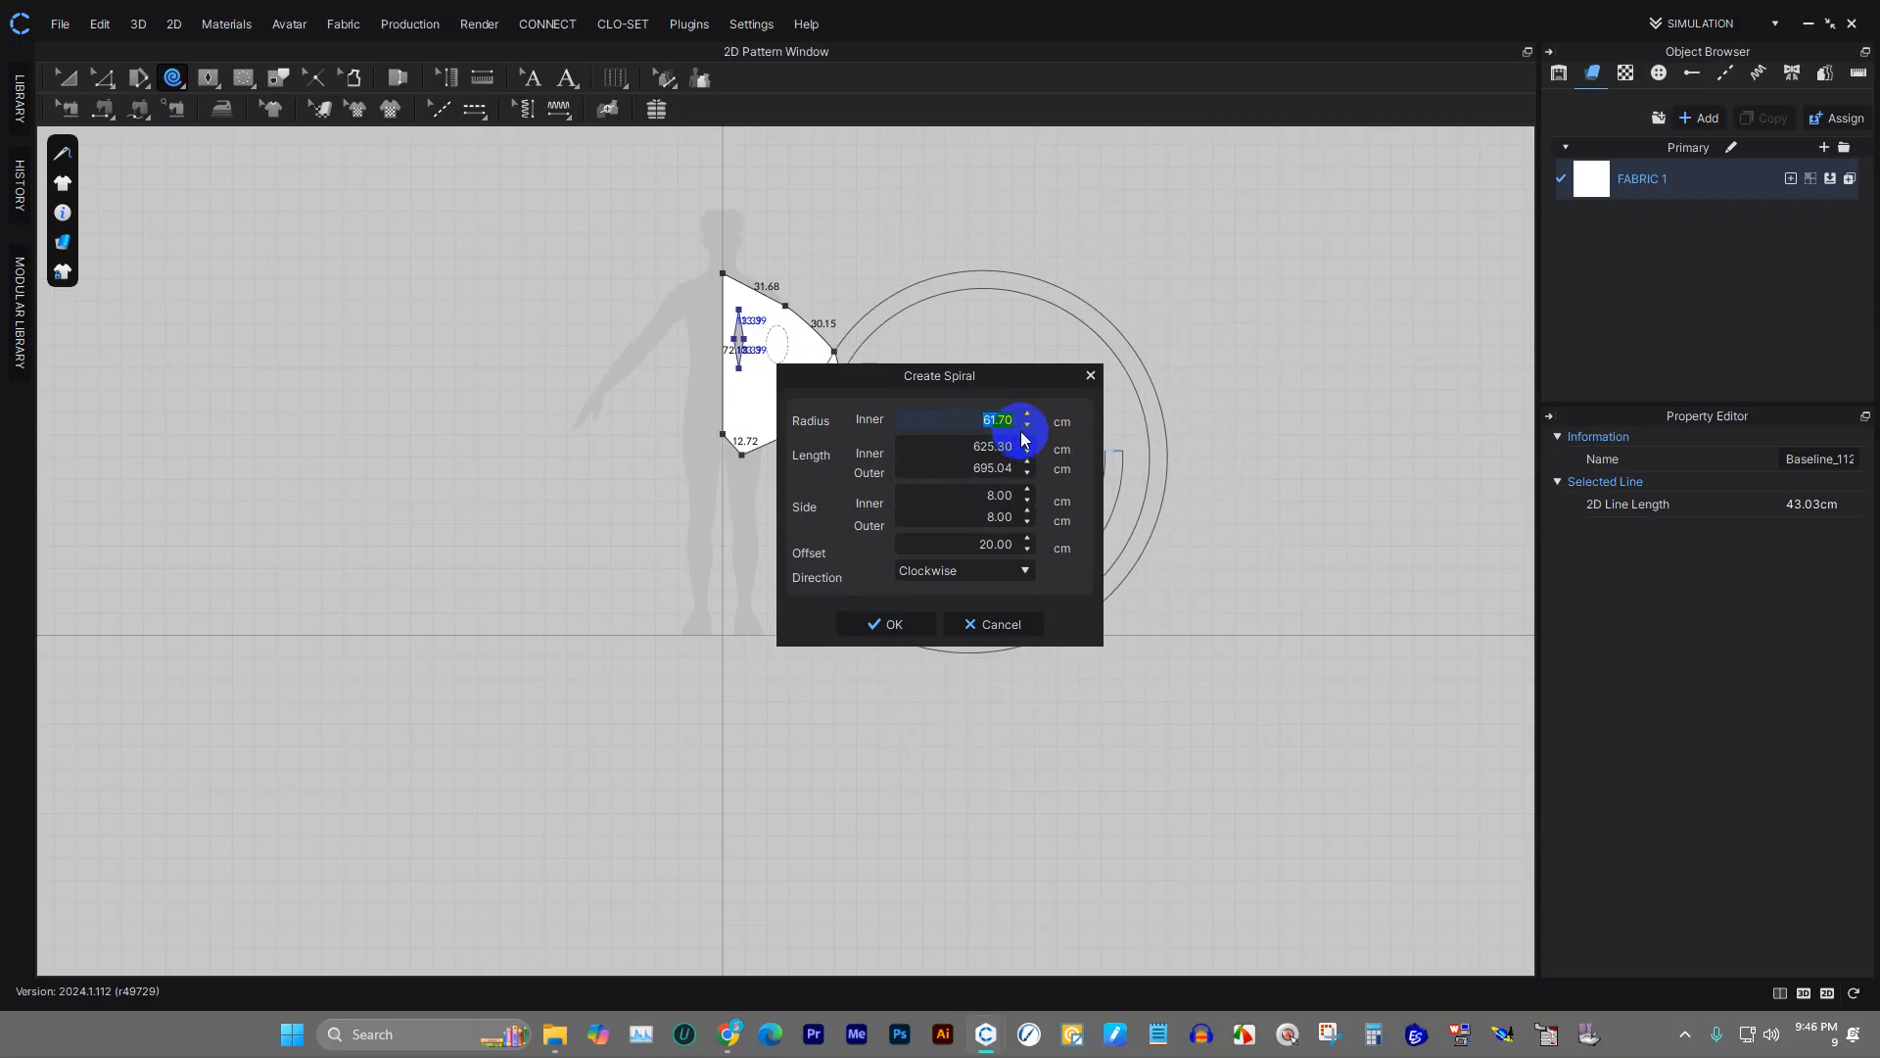
{"action": "scroll", "coordinate": [1023, 438], "scroll_direction": "down", "scroll_amount": 18}
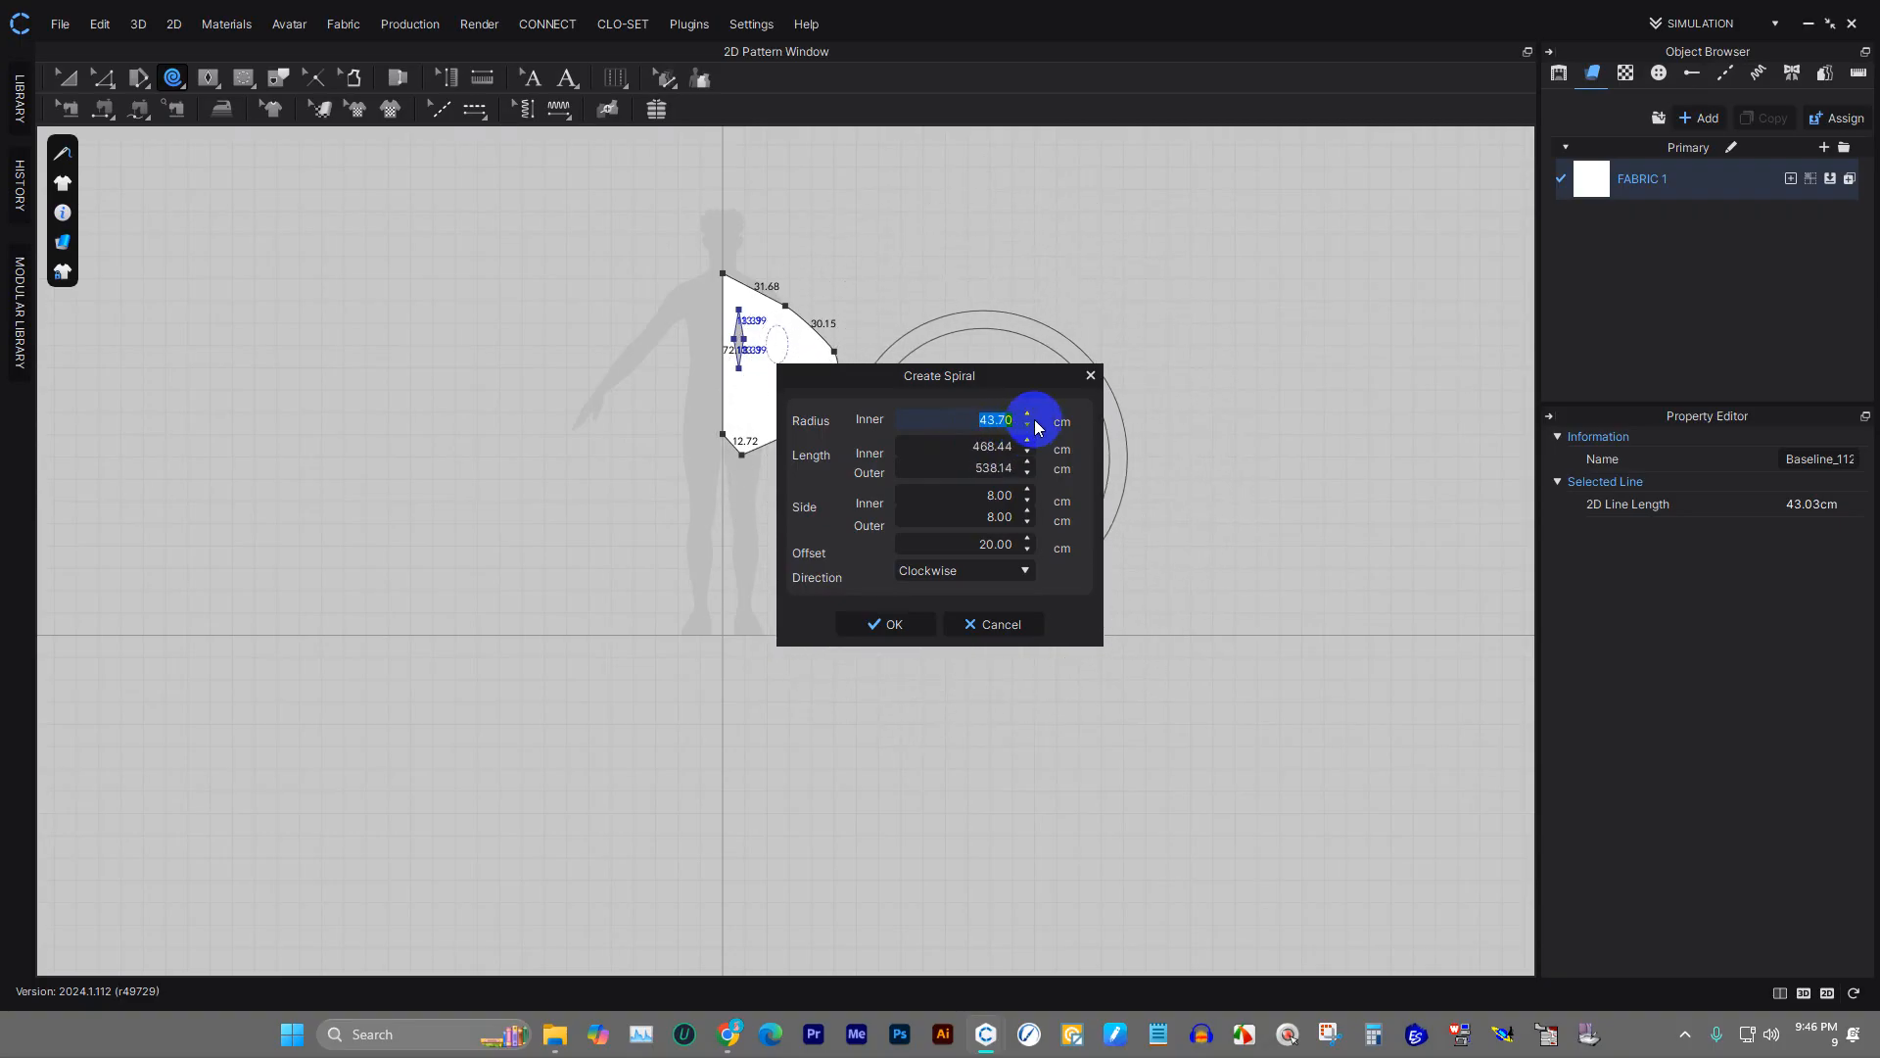
{"action": "scroll", "coordinate": [1019, 419], "scroll_direction": "up", "scroll_amount": 17}
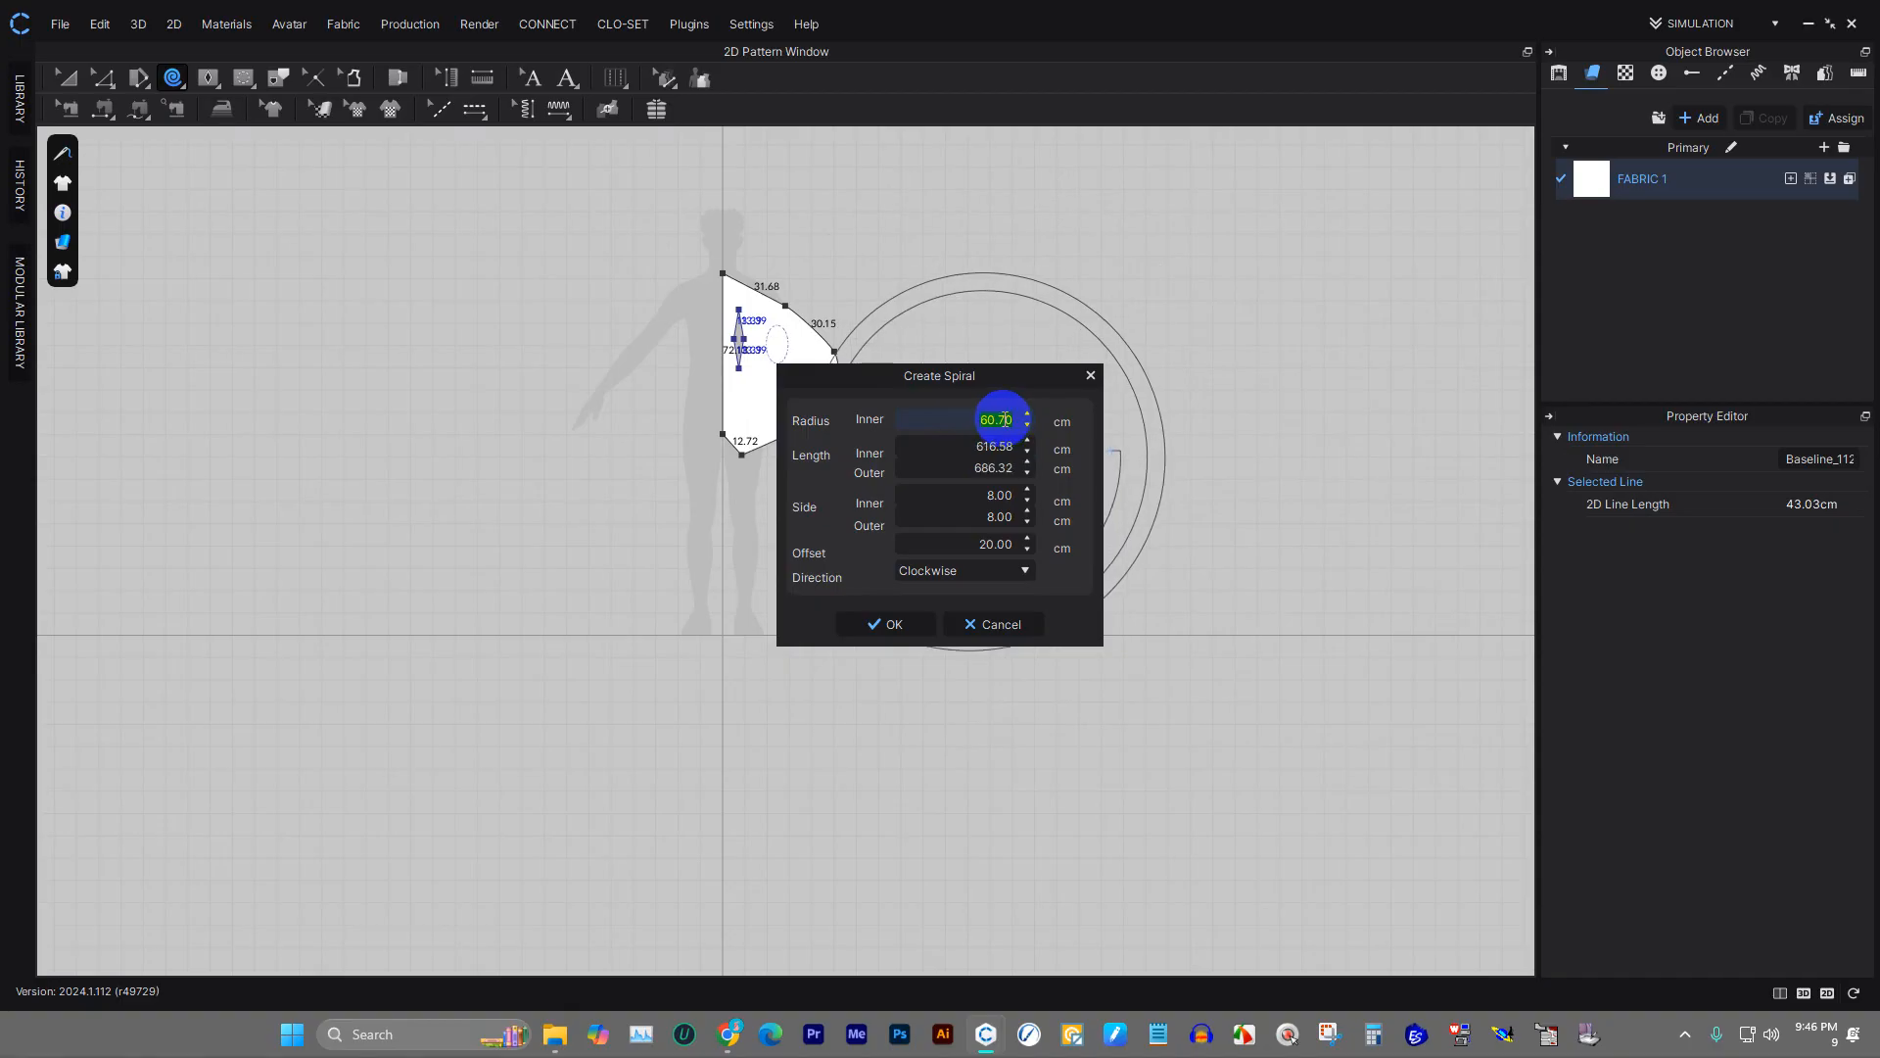
{"action": "scroll", "coordinate": [1004, 420], "scroll_direction": "down", "scroll_amount": 20}
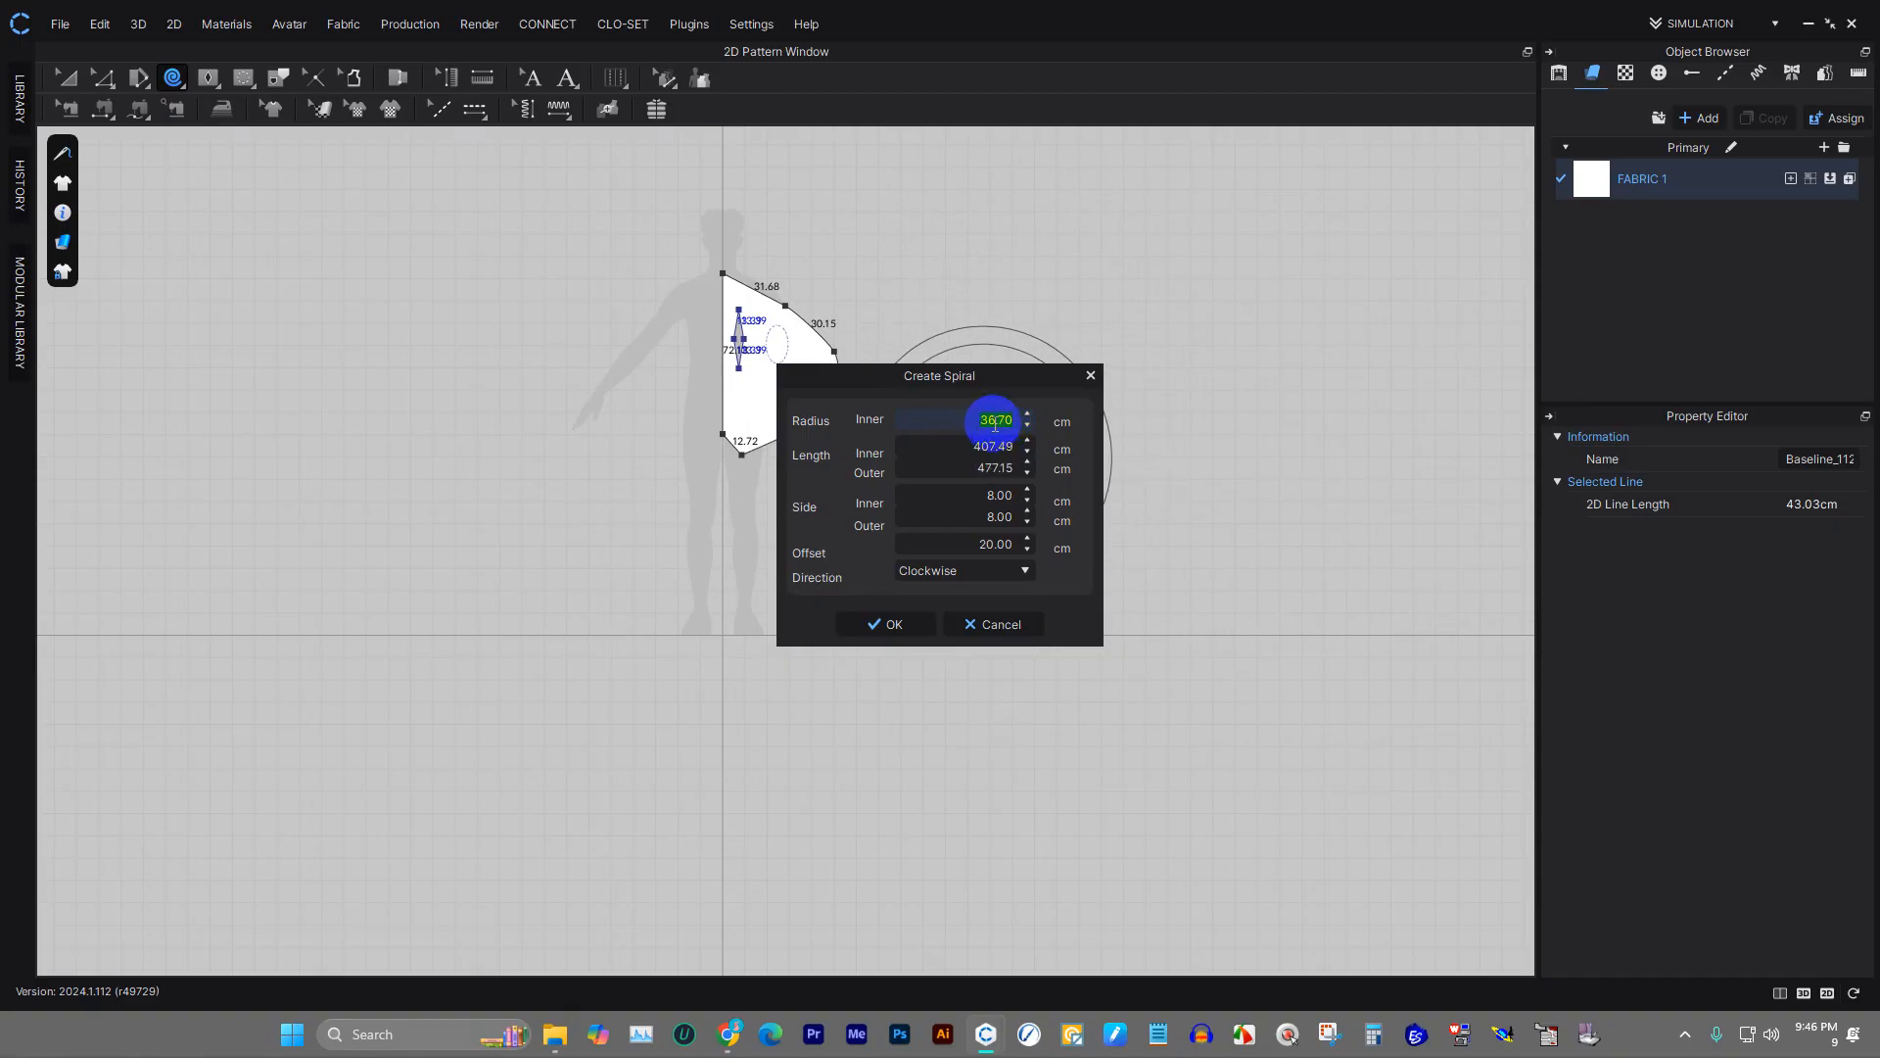
{"action": "scroll", "coordinate": [993, 426], "scroll_direction": "down", "scroll_amount": 7}
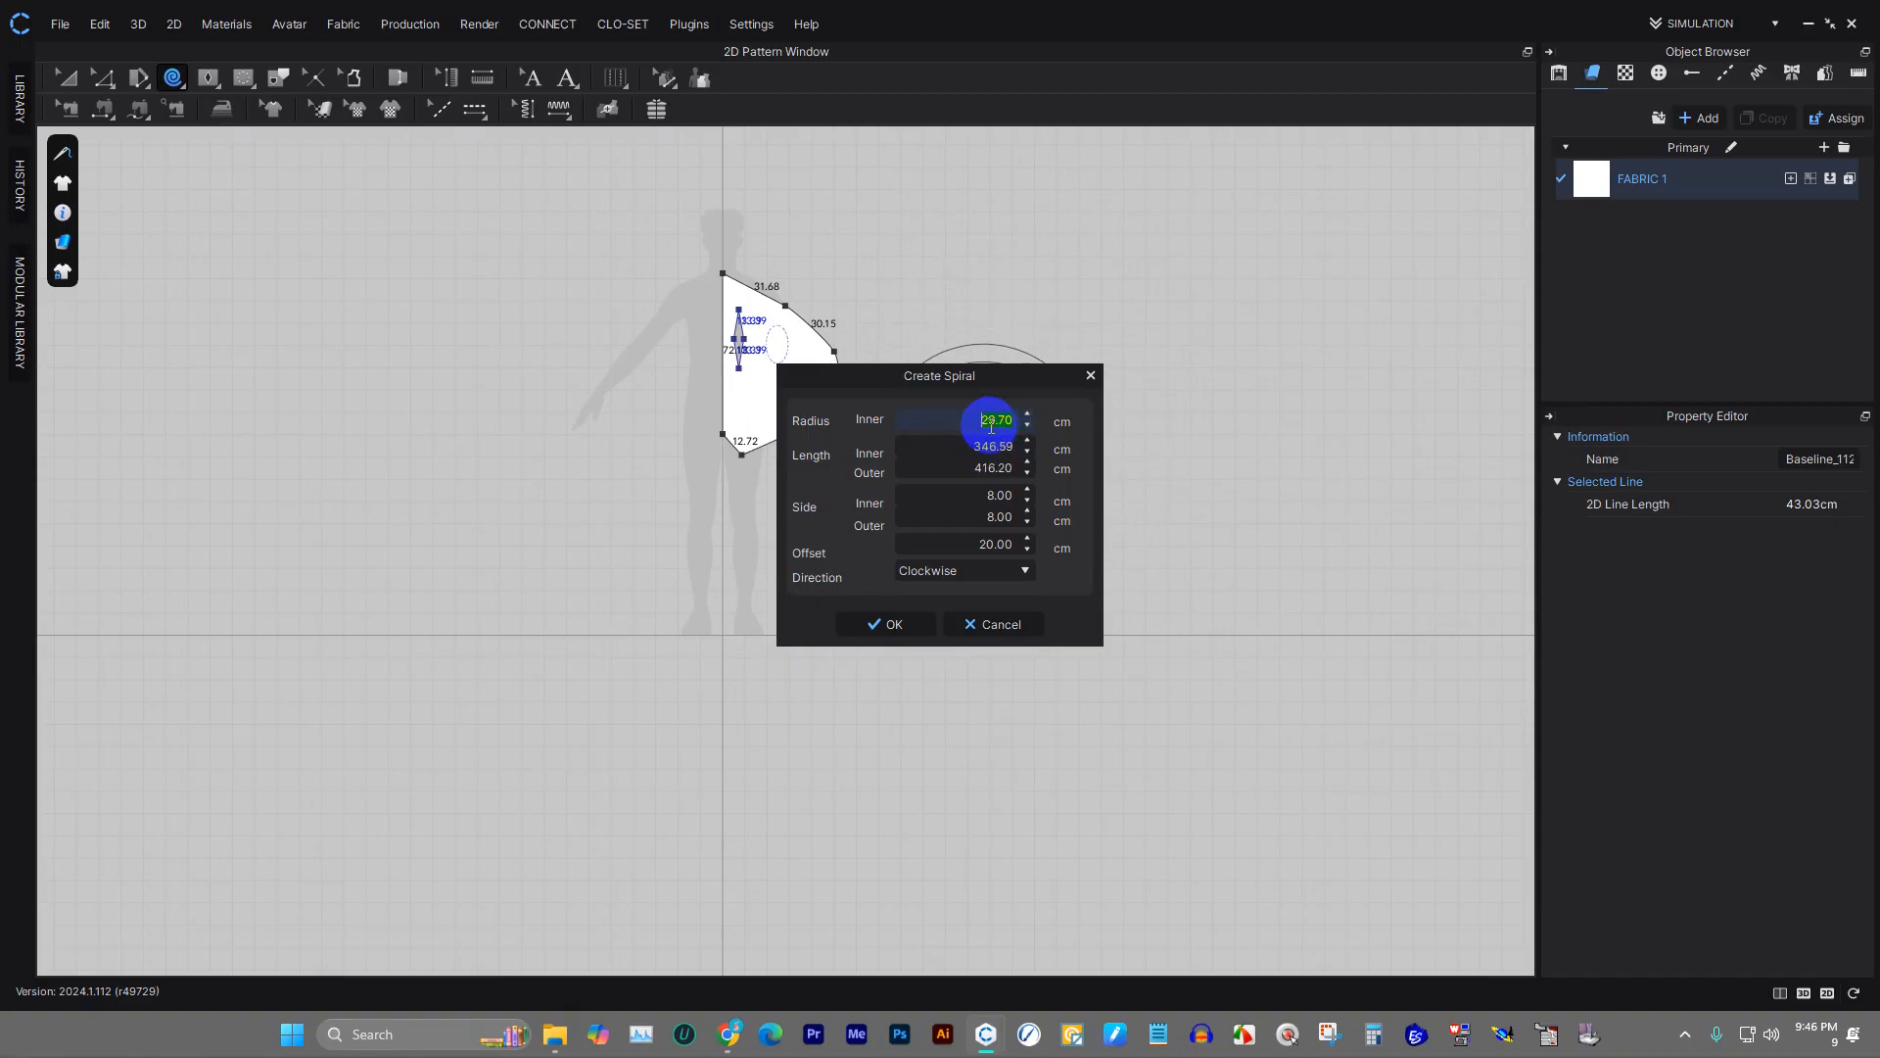
{"action": "left_click", "coordinate": [879, 627]}
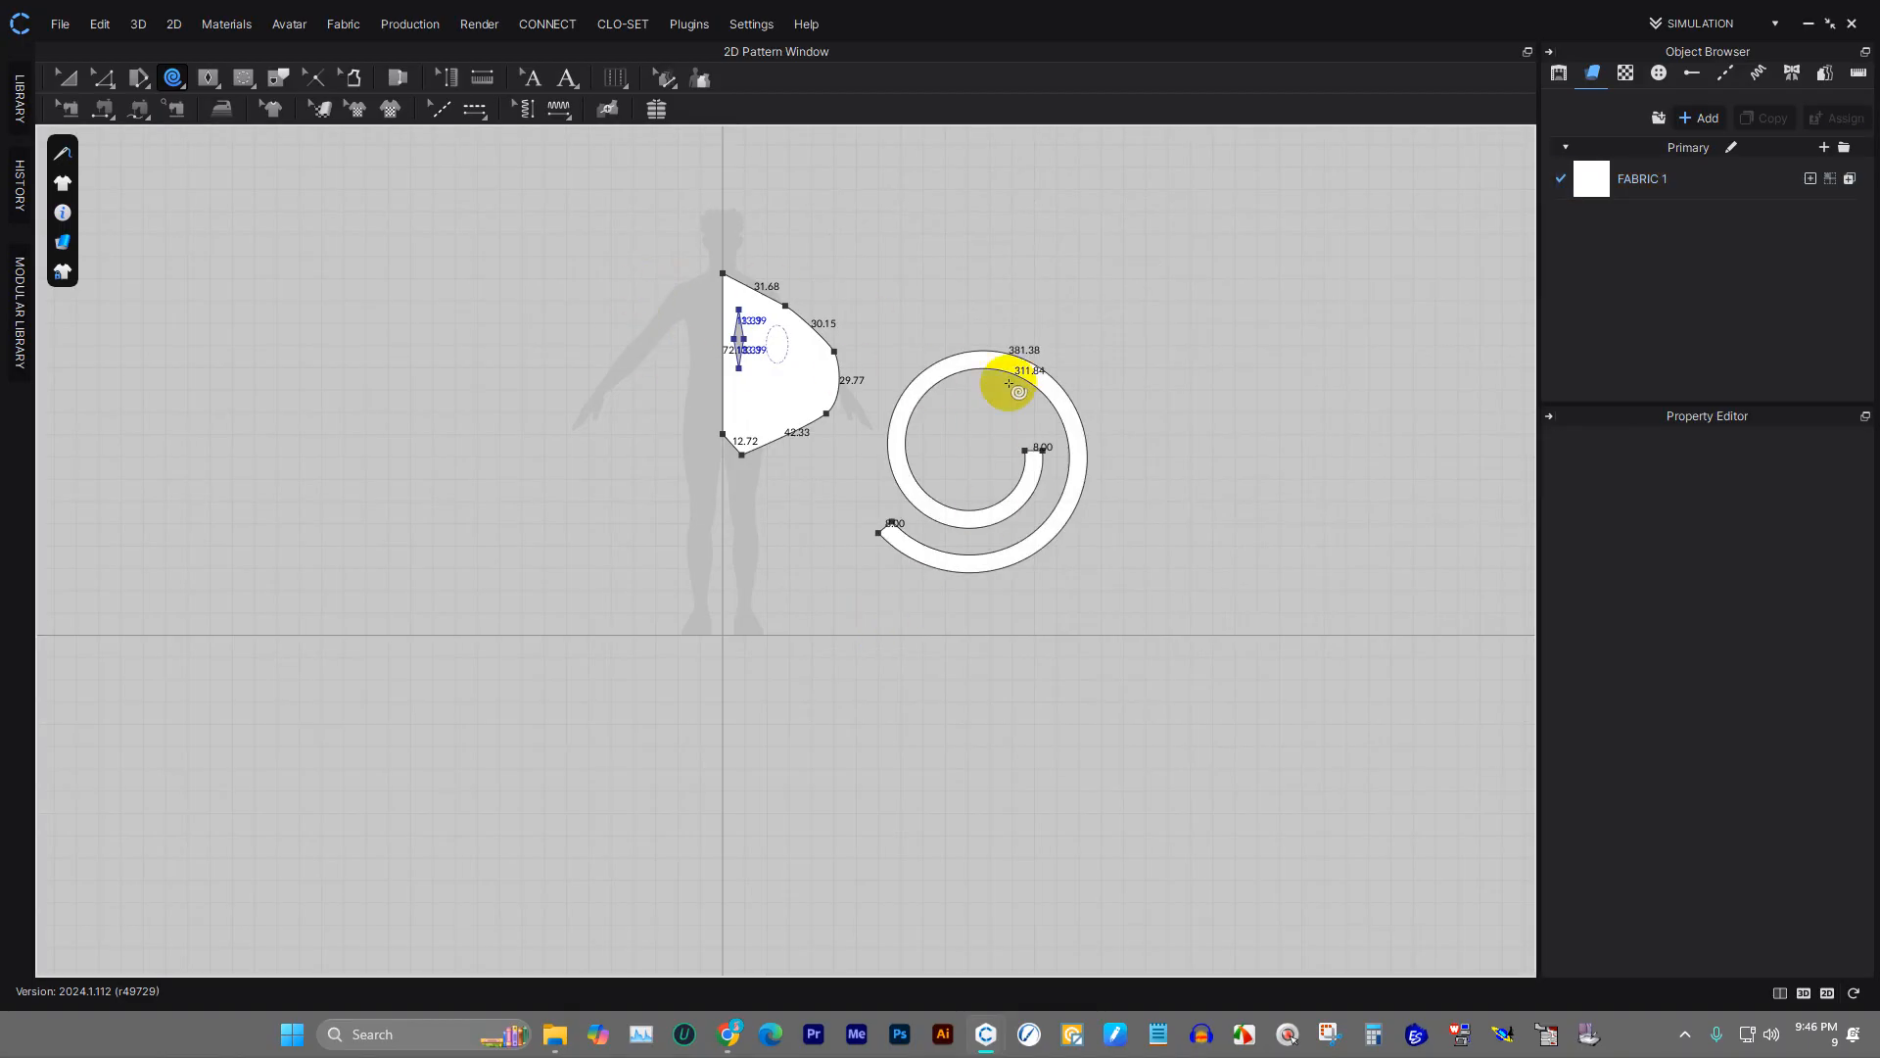
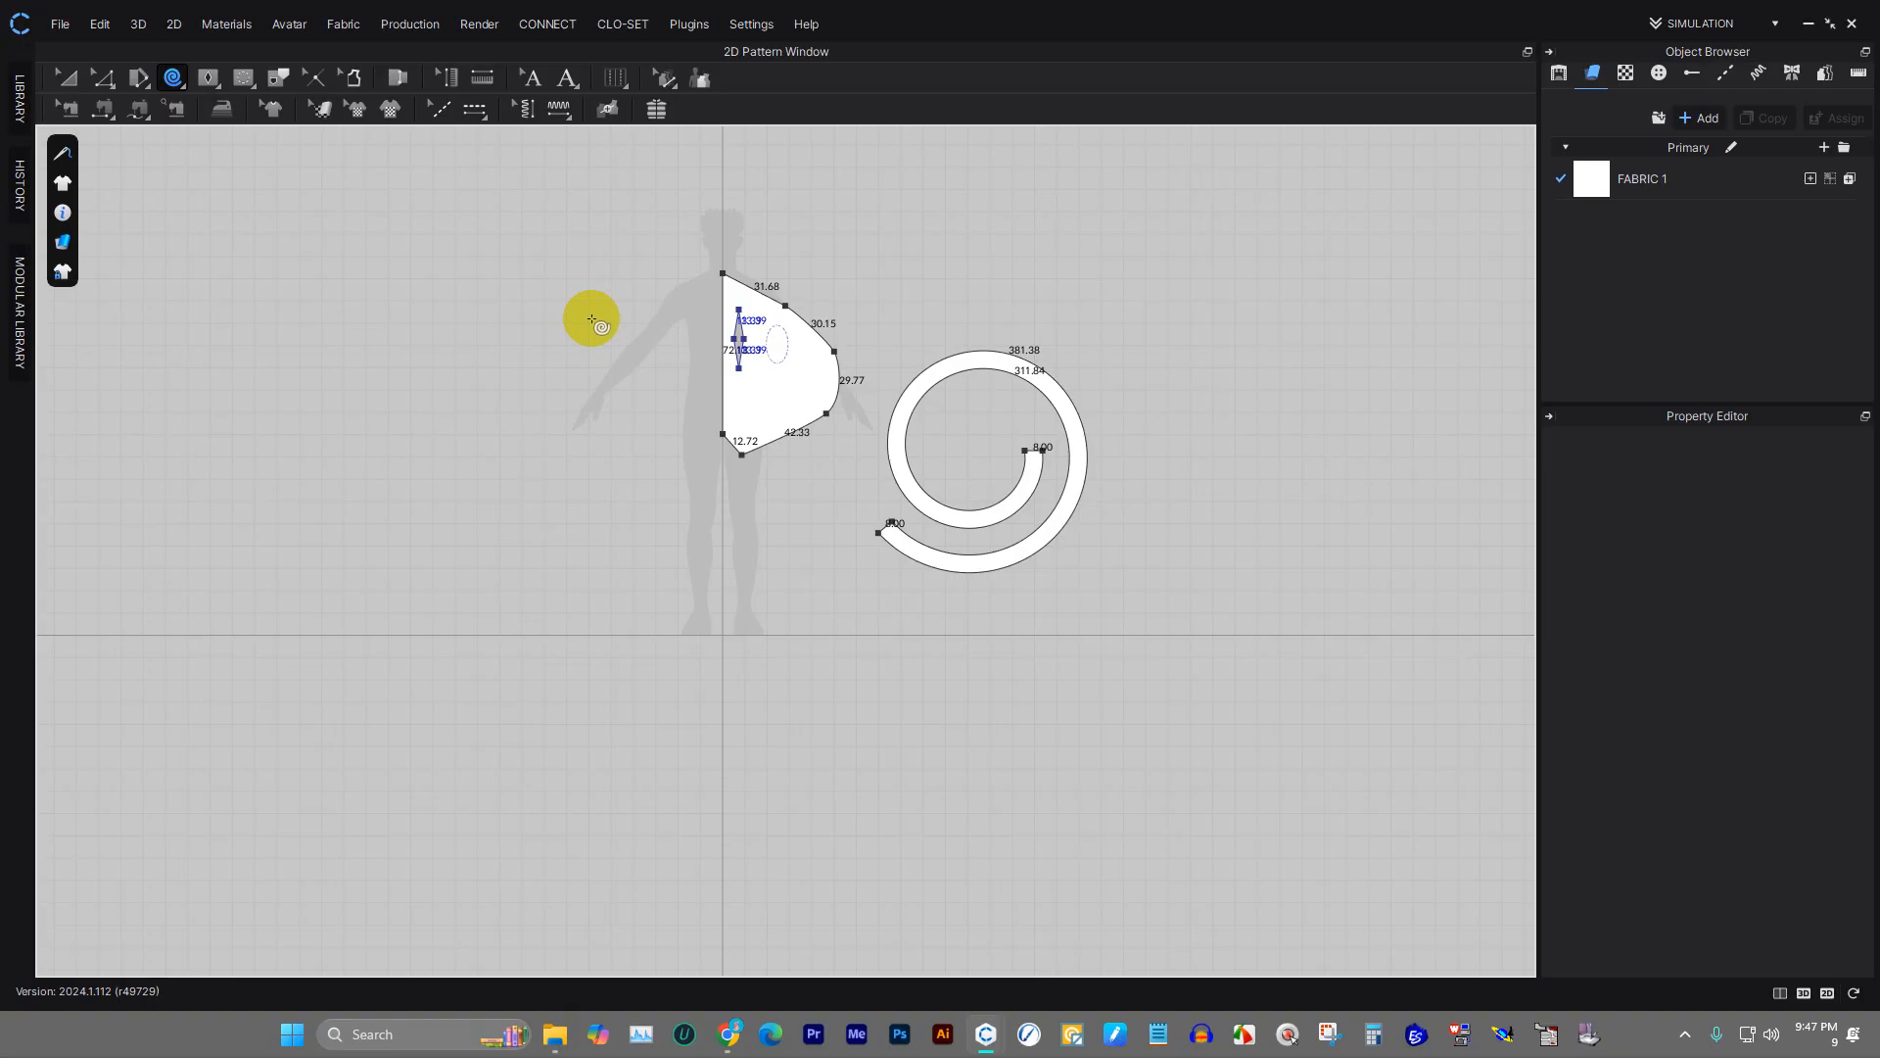
- Minimise the pattern window, close the extra CLO window, and switch back to the CLO Standalone OnlineAuth window
{"action": "left_click", "coordinate": [1793, 34]}
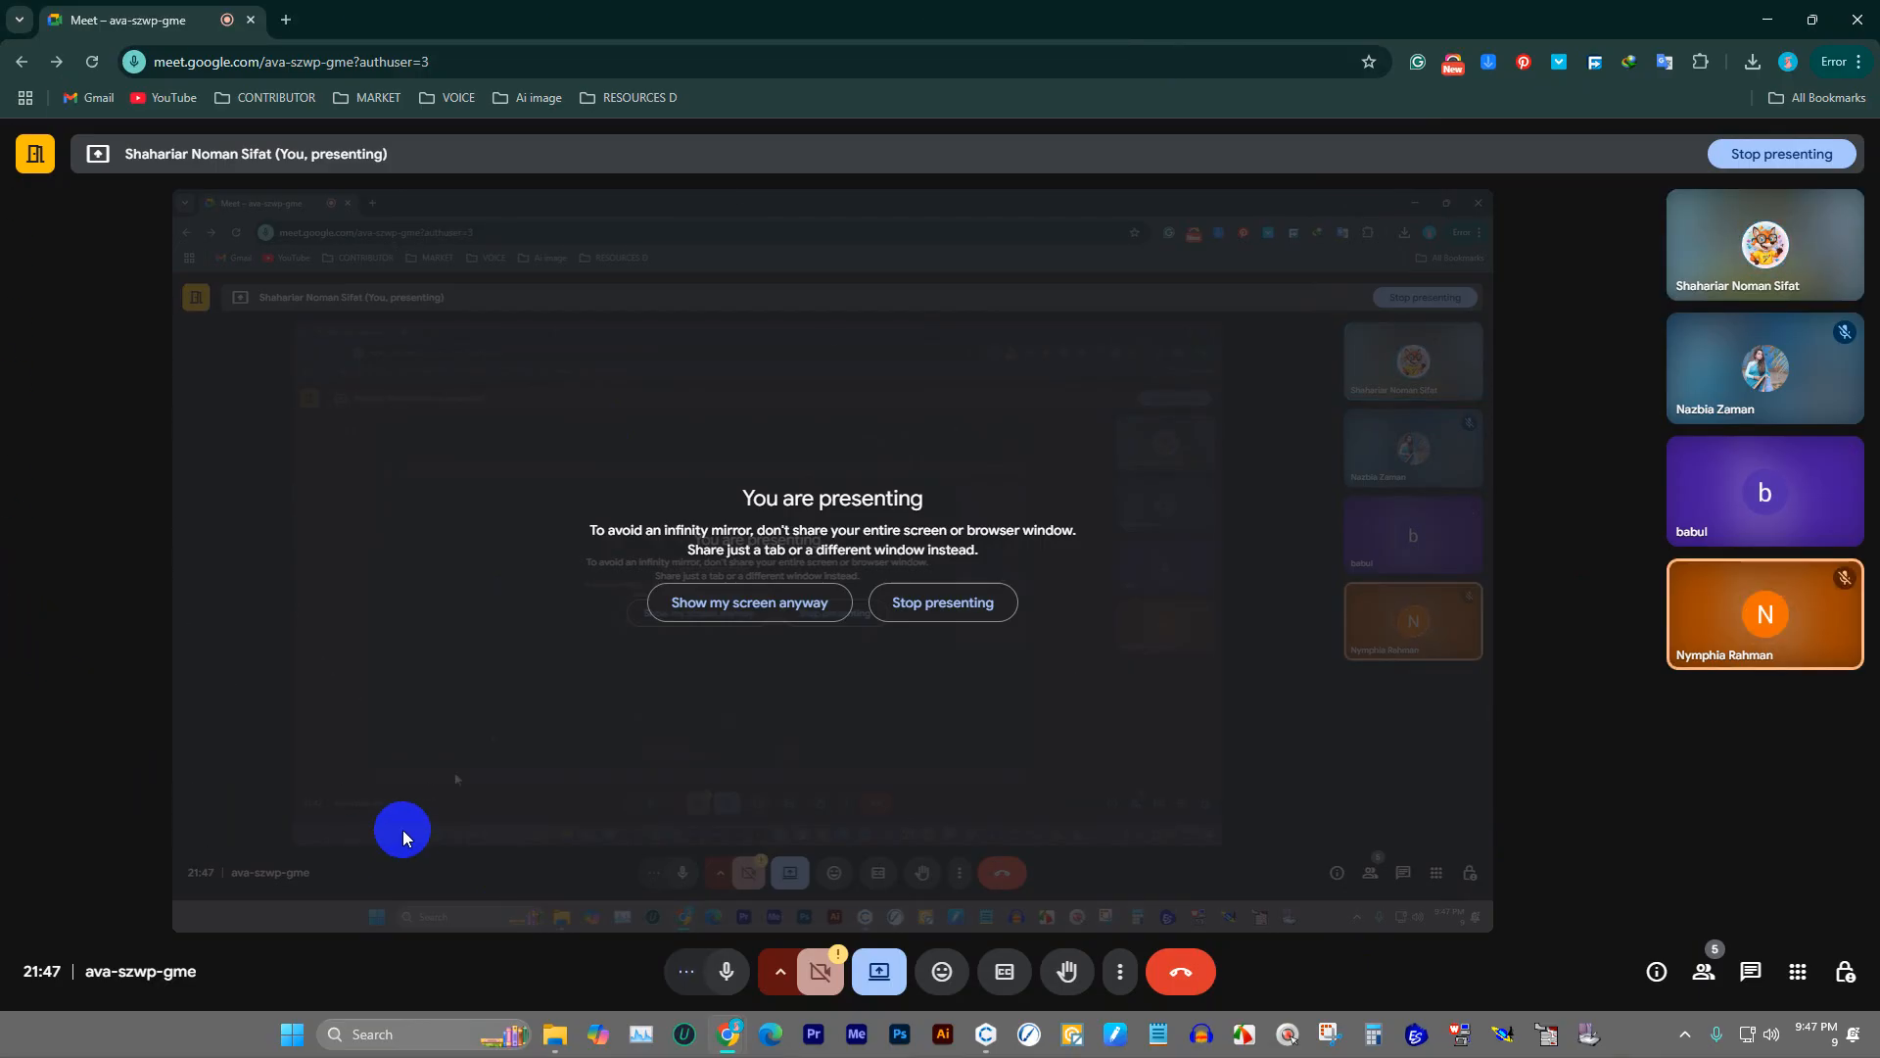
{"action": "left_click", "coordinate": [985, 1040]}
{"action": "left_click", "coordinate": [961, 930]}
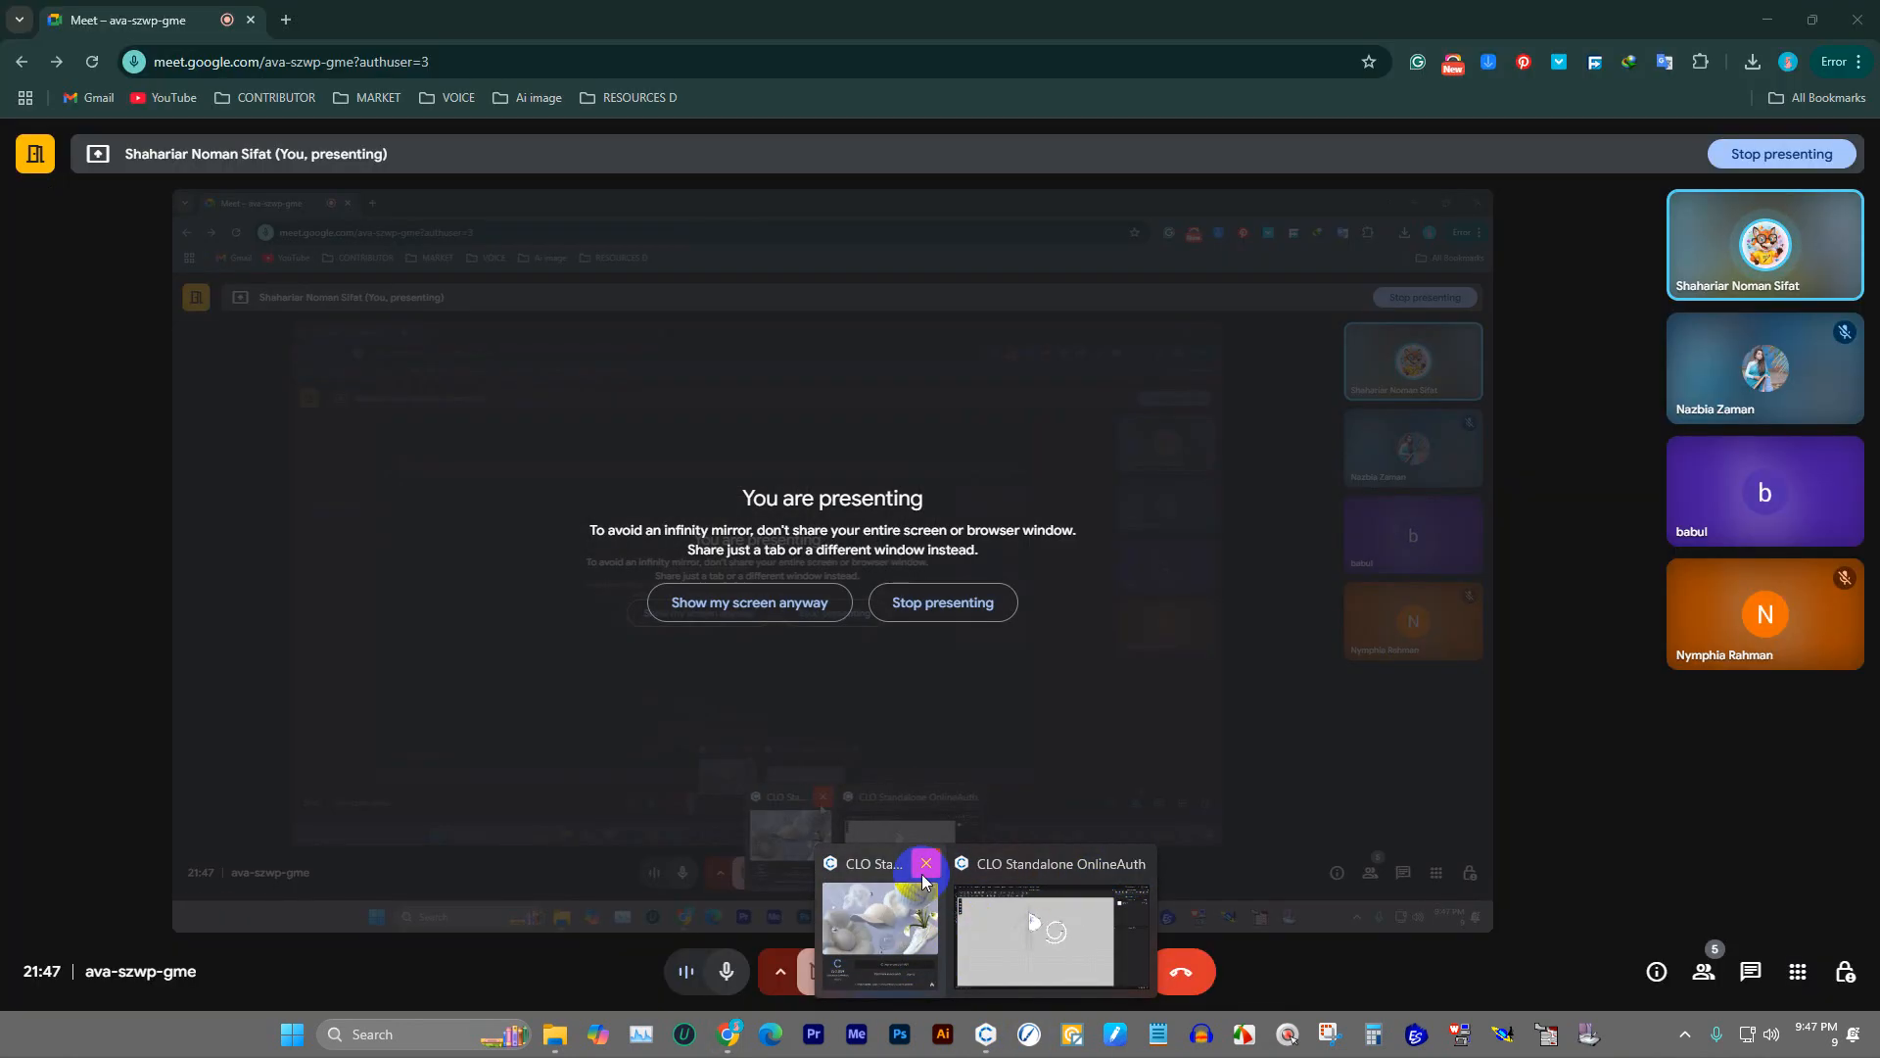
{"action": "left_click", "coordinate": [926, 865]}
{"action": "left_click", "coordinate": [945, 906]}
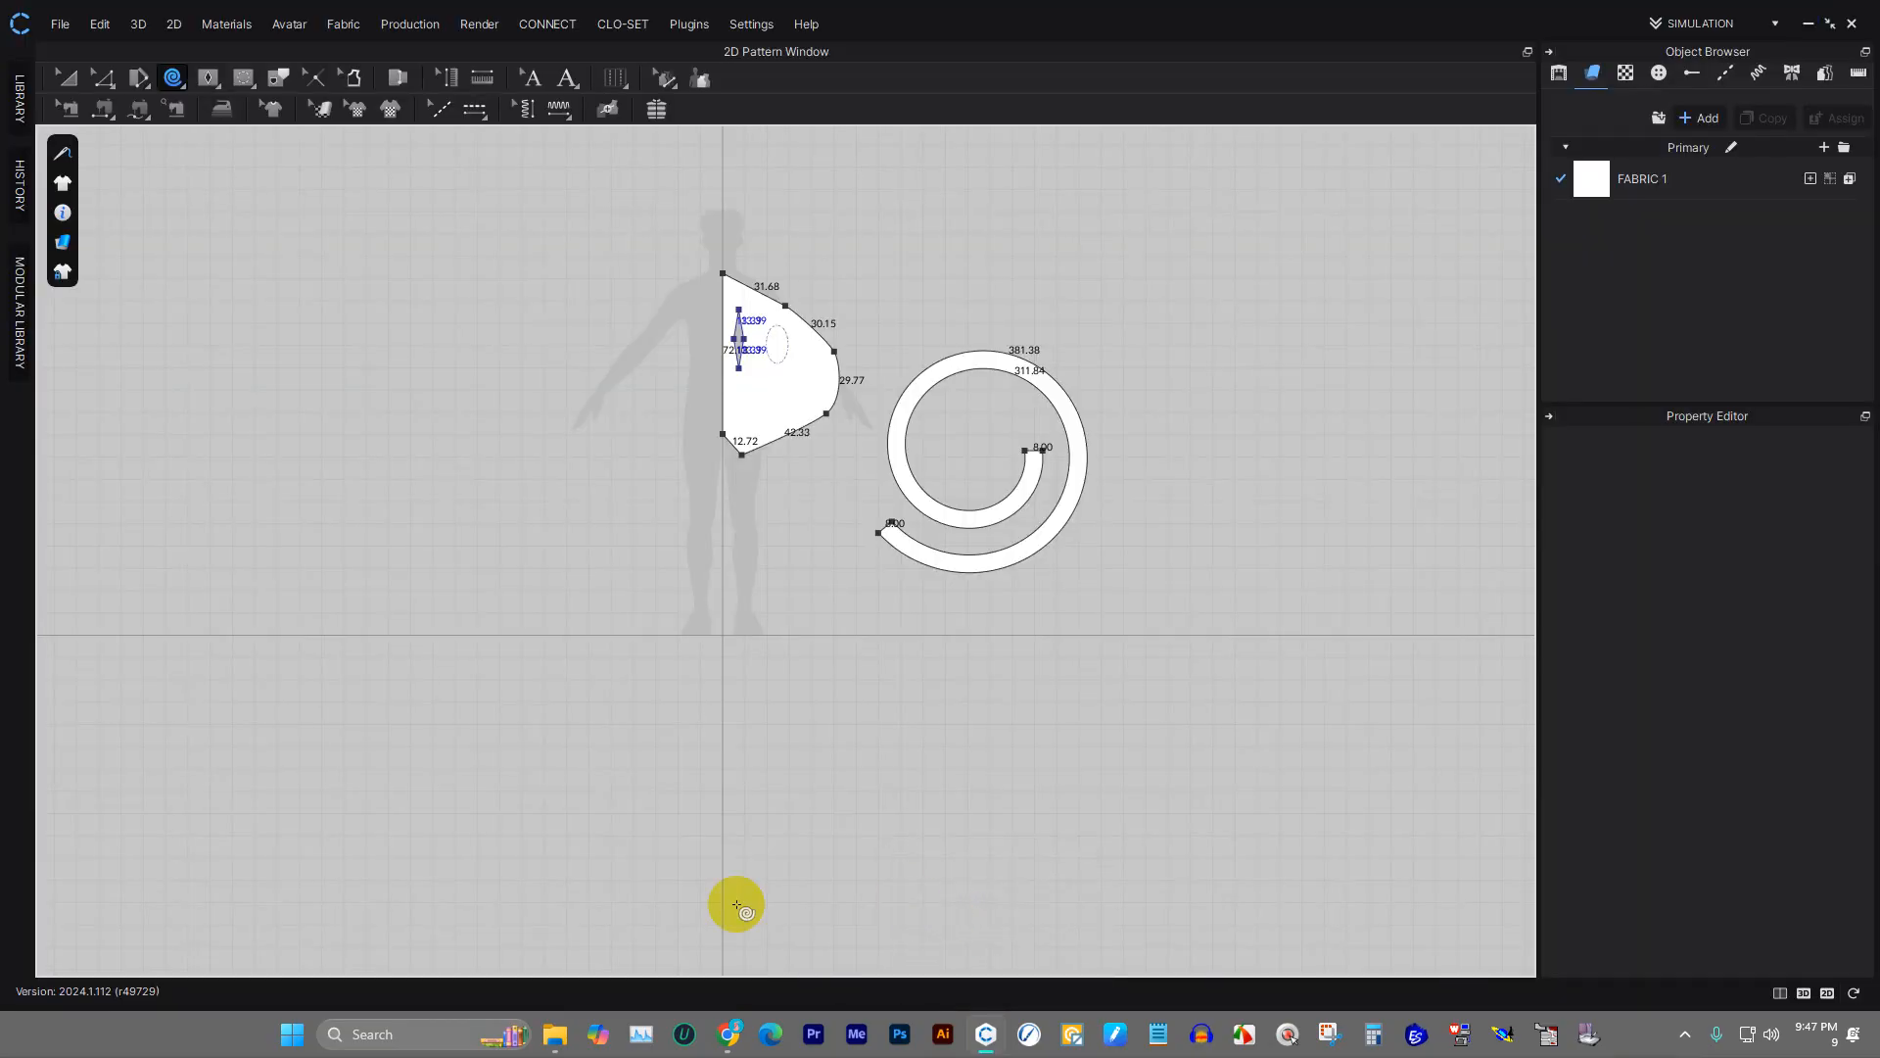
- Show the Library beside the 2D pattern area
{"action": "left_click", "coordinate": [15, 96]}
{"action": "scroll", "coordinate": [99, 273], "scroll_direction": "down", "scroll_amount": 1}
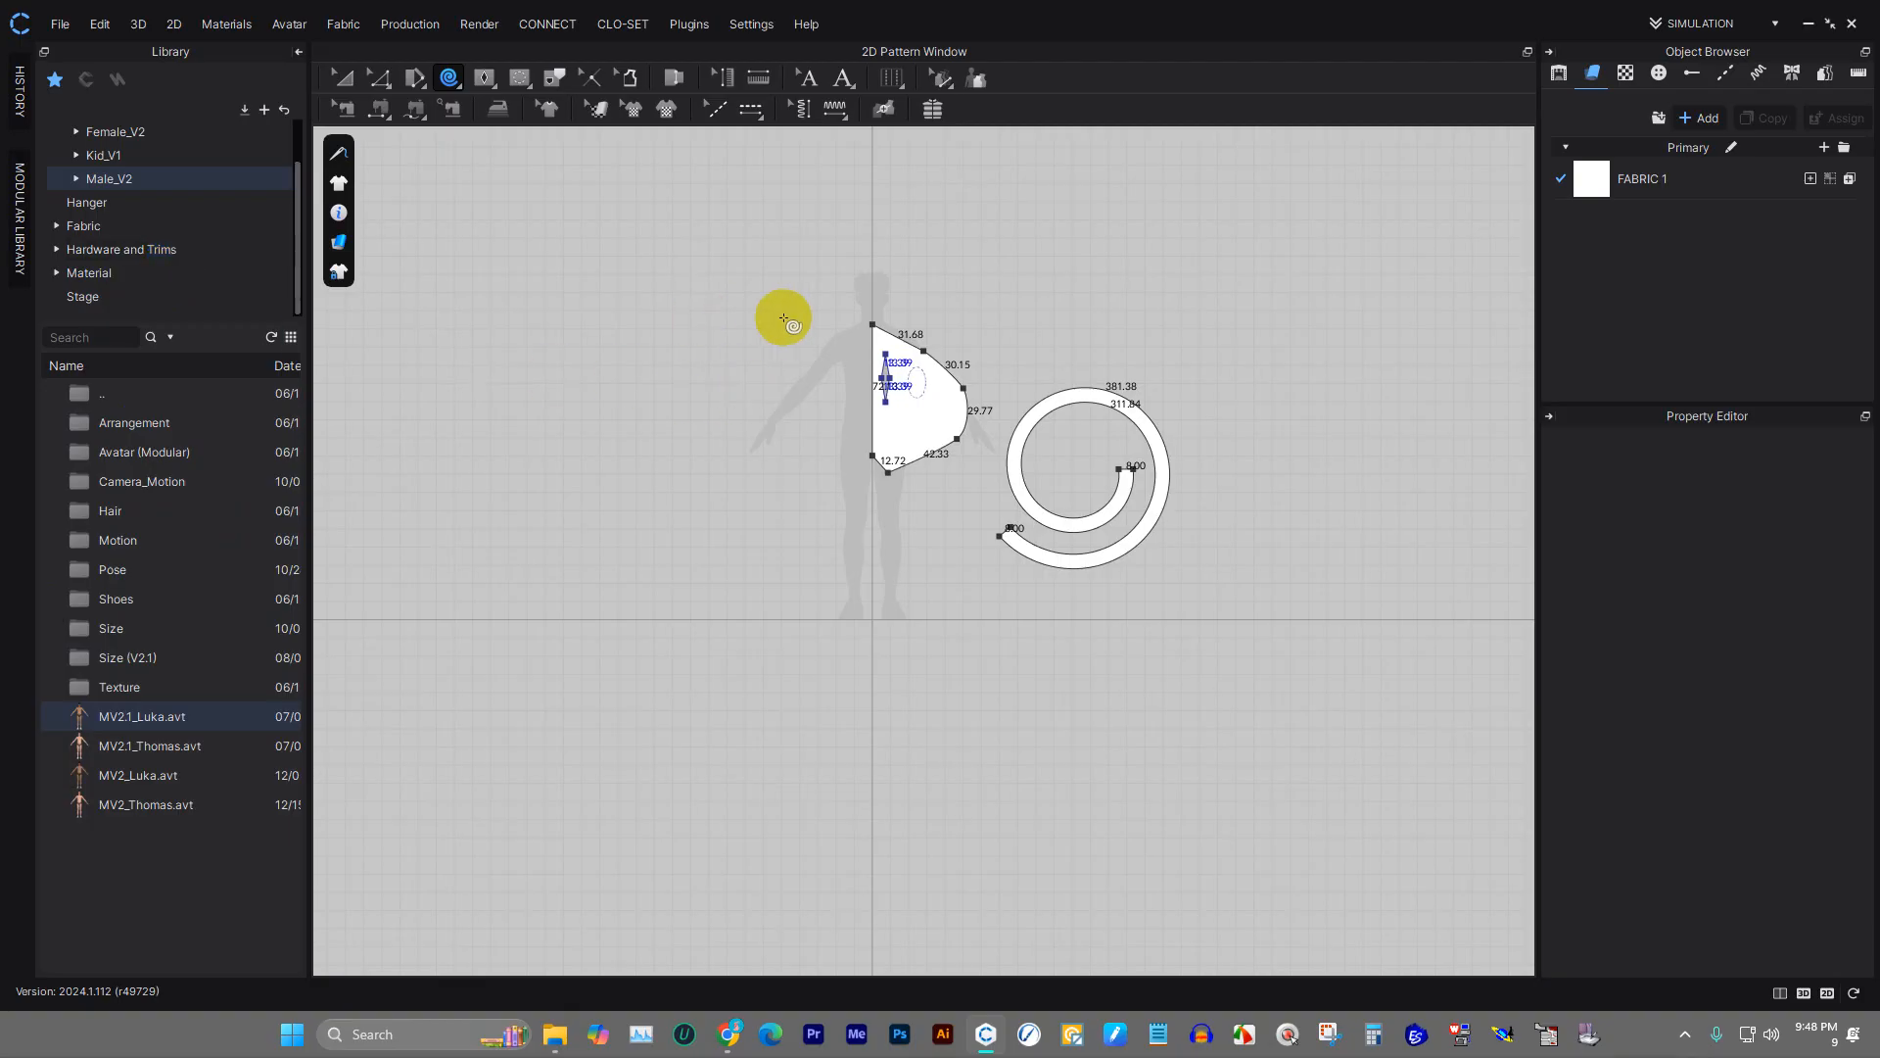
- Delete the half-body pattern piece containing the dart and base ellipse
{"action": "scroll", "coordinate": [921, 294], "scroll_direction": "up", "scroll_amount": 4}
{"action": "scroll", "coordinate": [867, 326], "scroll_direction": "up", "scroll_amount": 3}
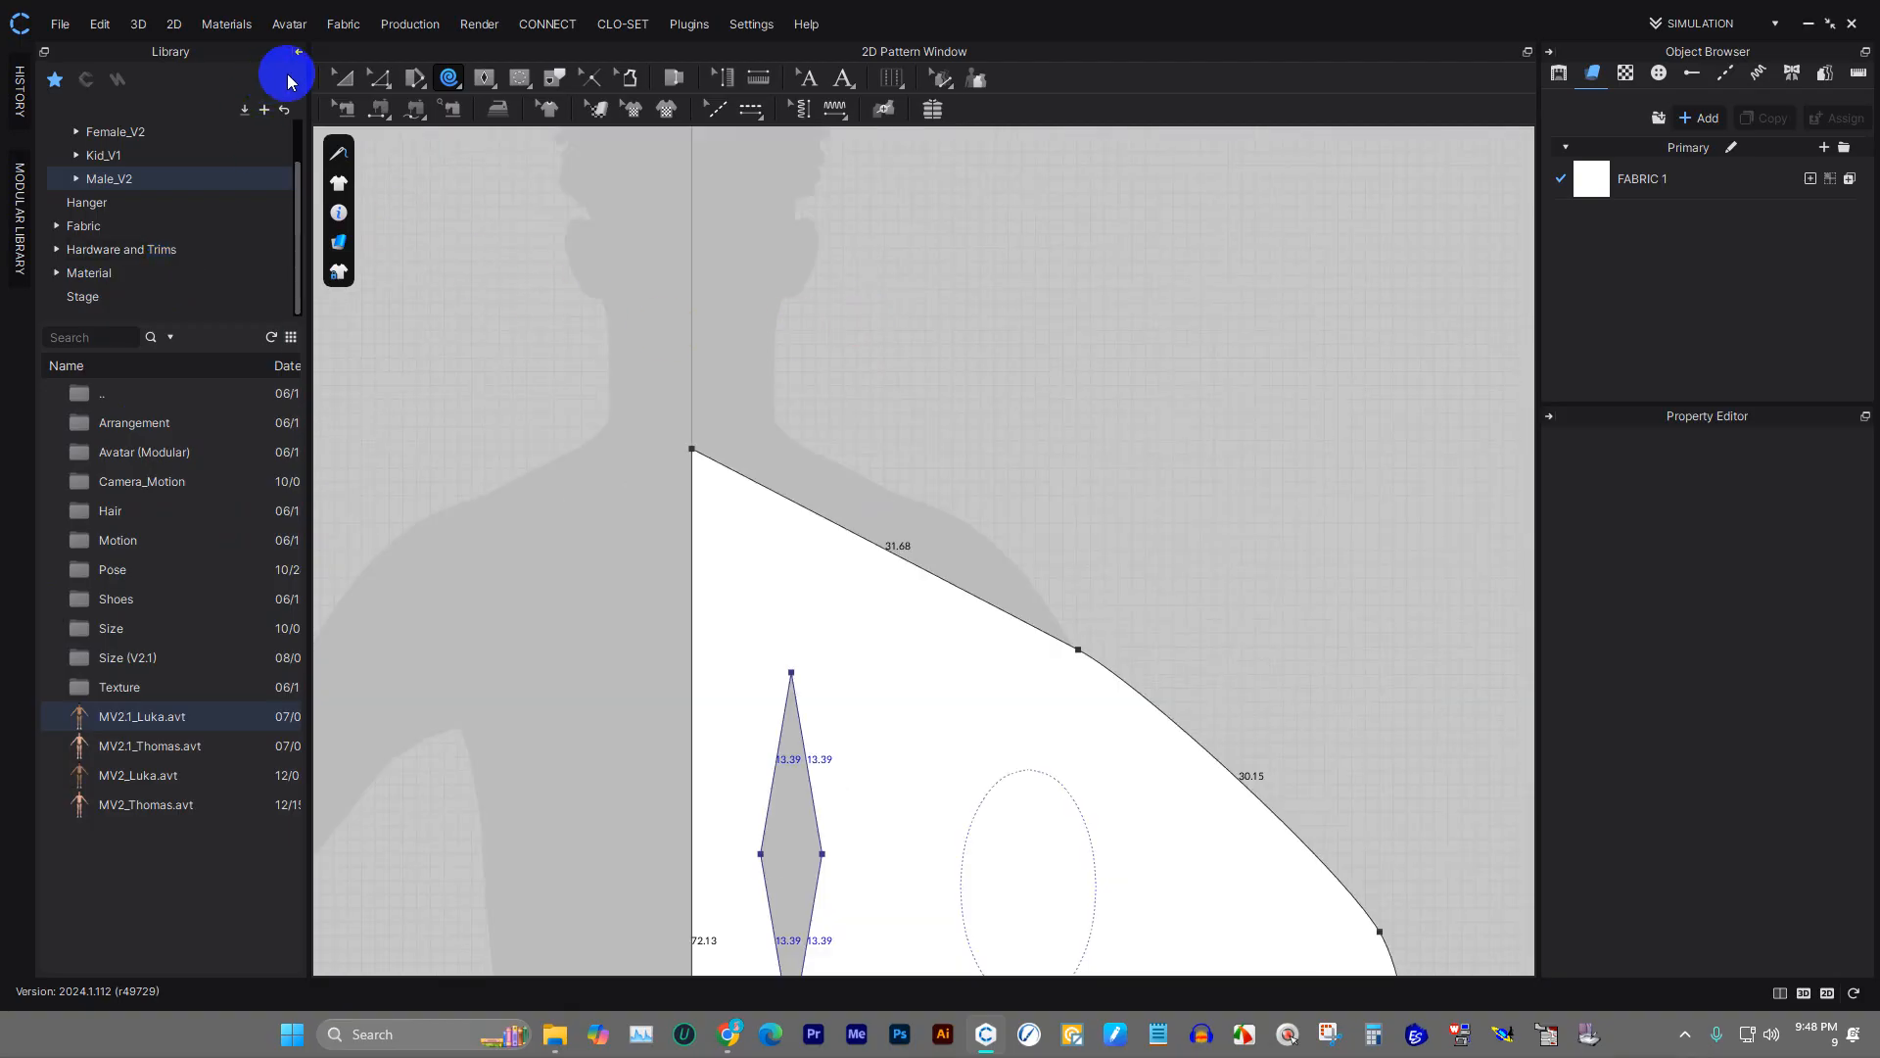
{"action": "left_click", "coordinate": [341, 77]}
{"action": "left_click", "coordinate": [772, 541]}
{"action": "key", "text": "Delete"}
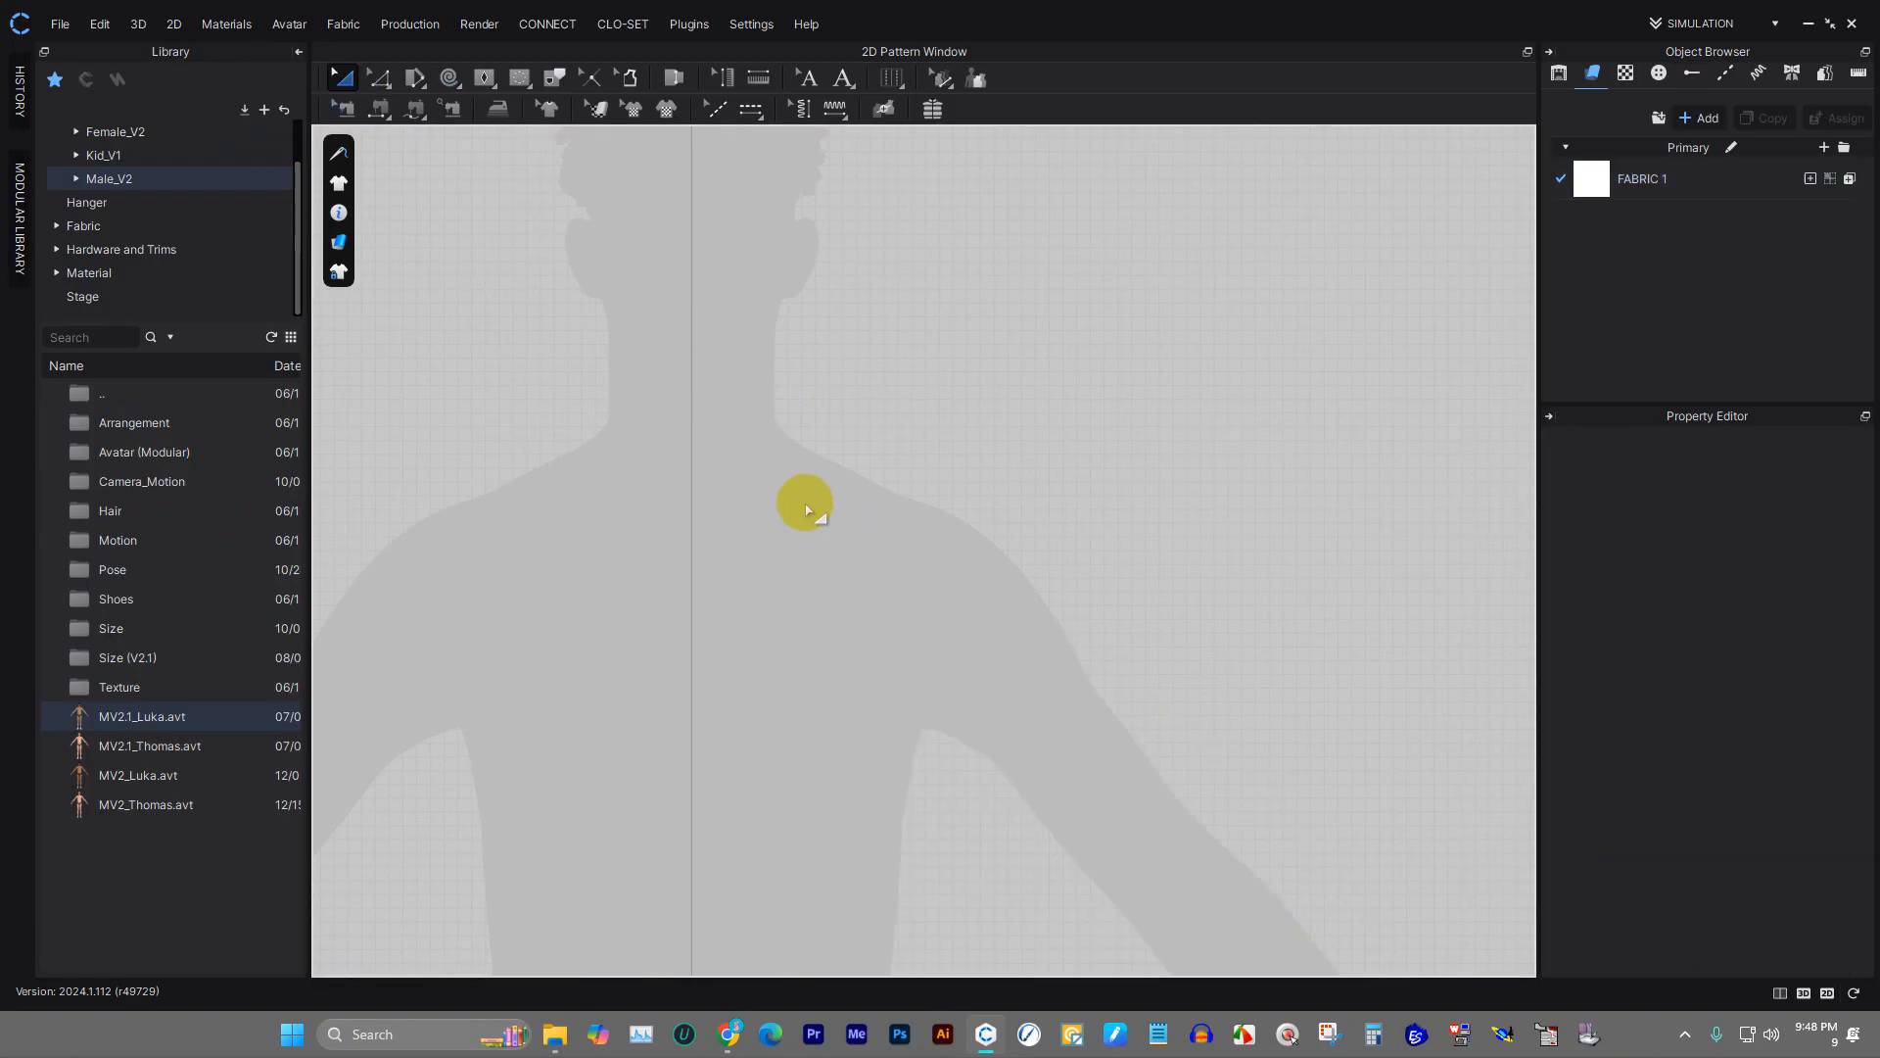
{"action": "left_click", "coordinate": [337, 90]}
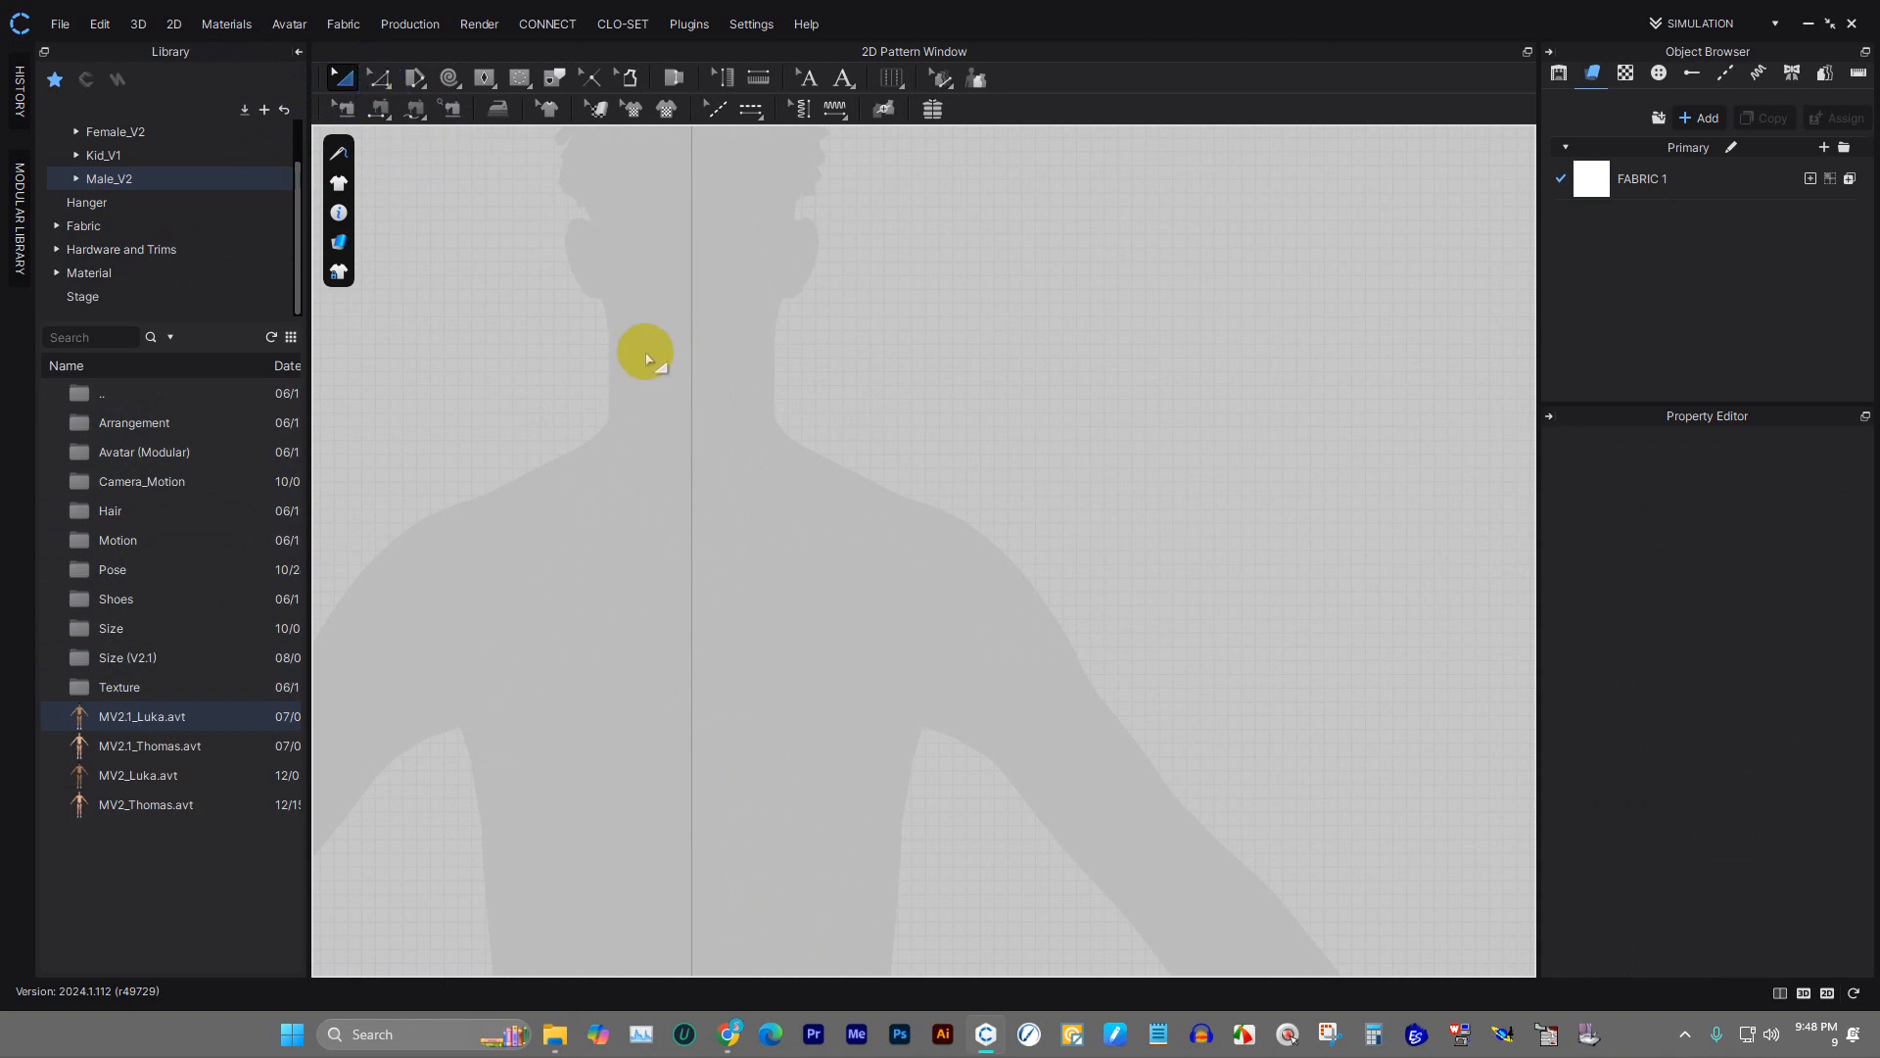
{"action": "left_click", "coordinate": [63, 25]}
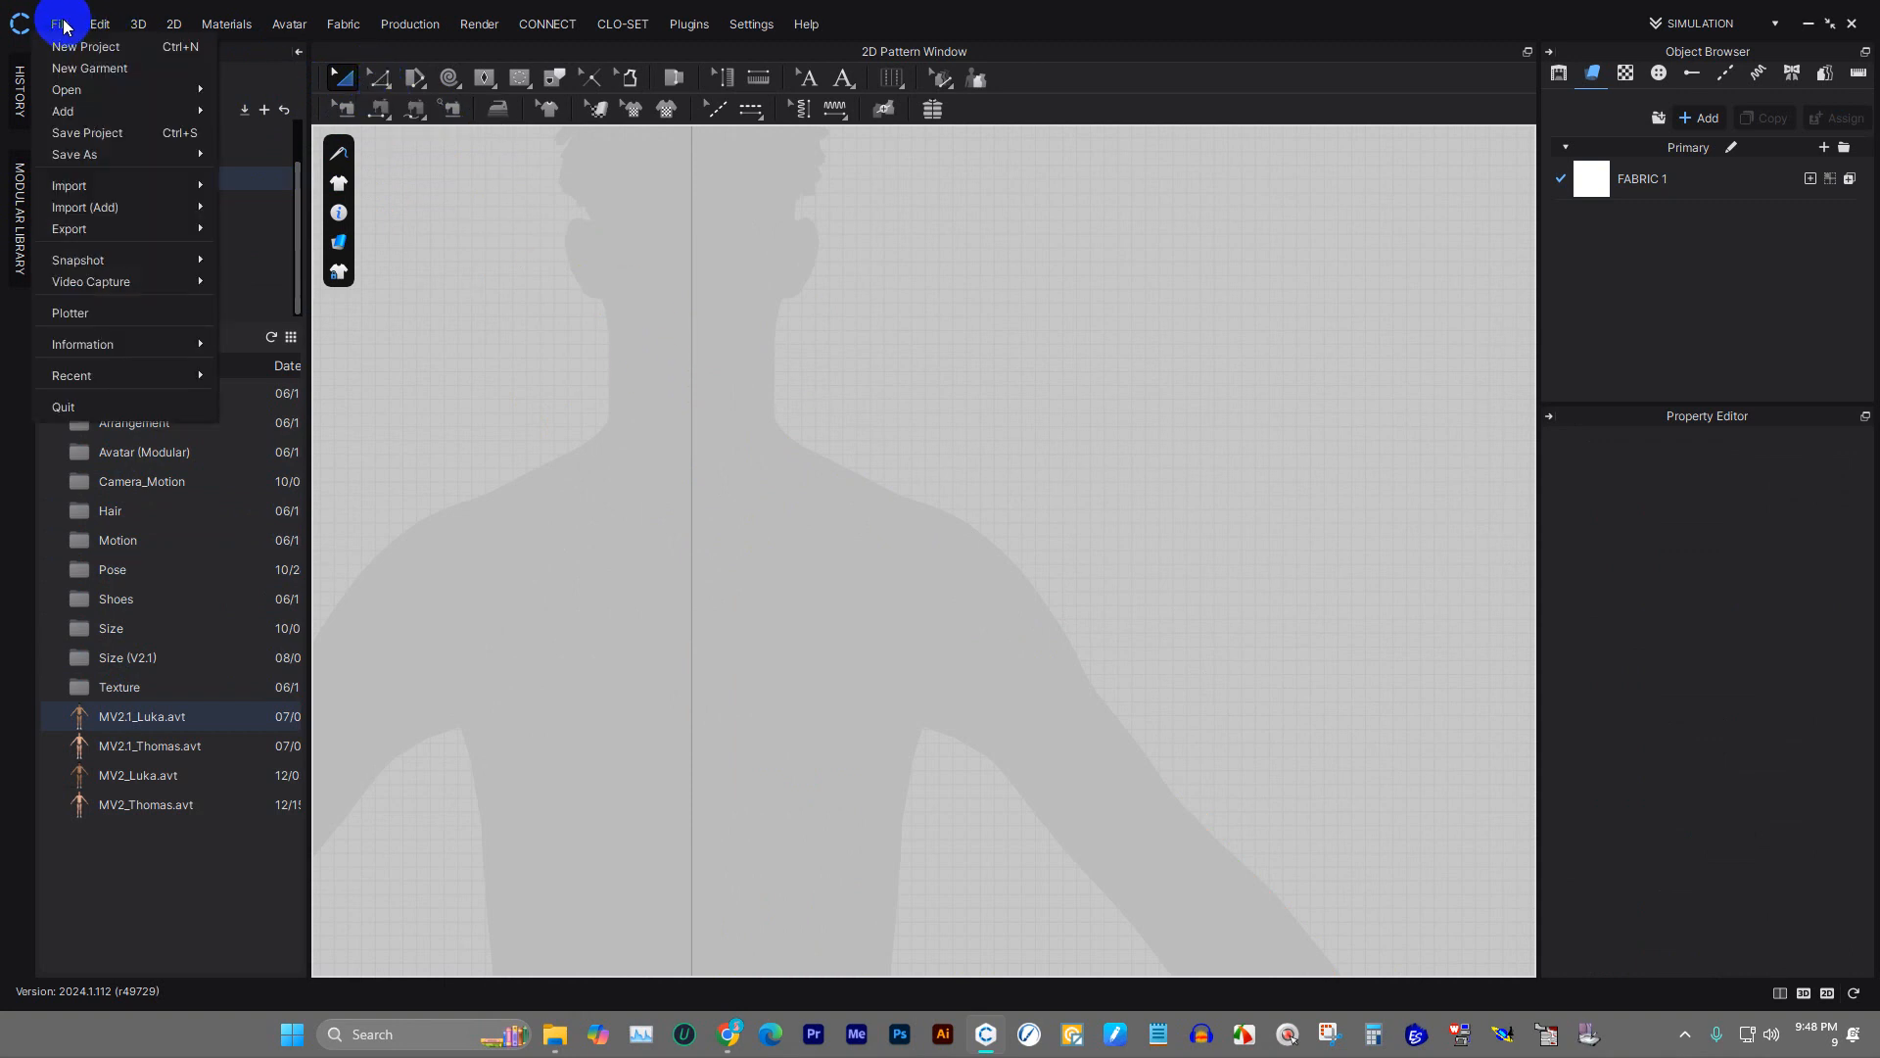
{"action": "mouse_move", "coordinate": [98, 23]}
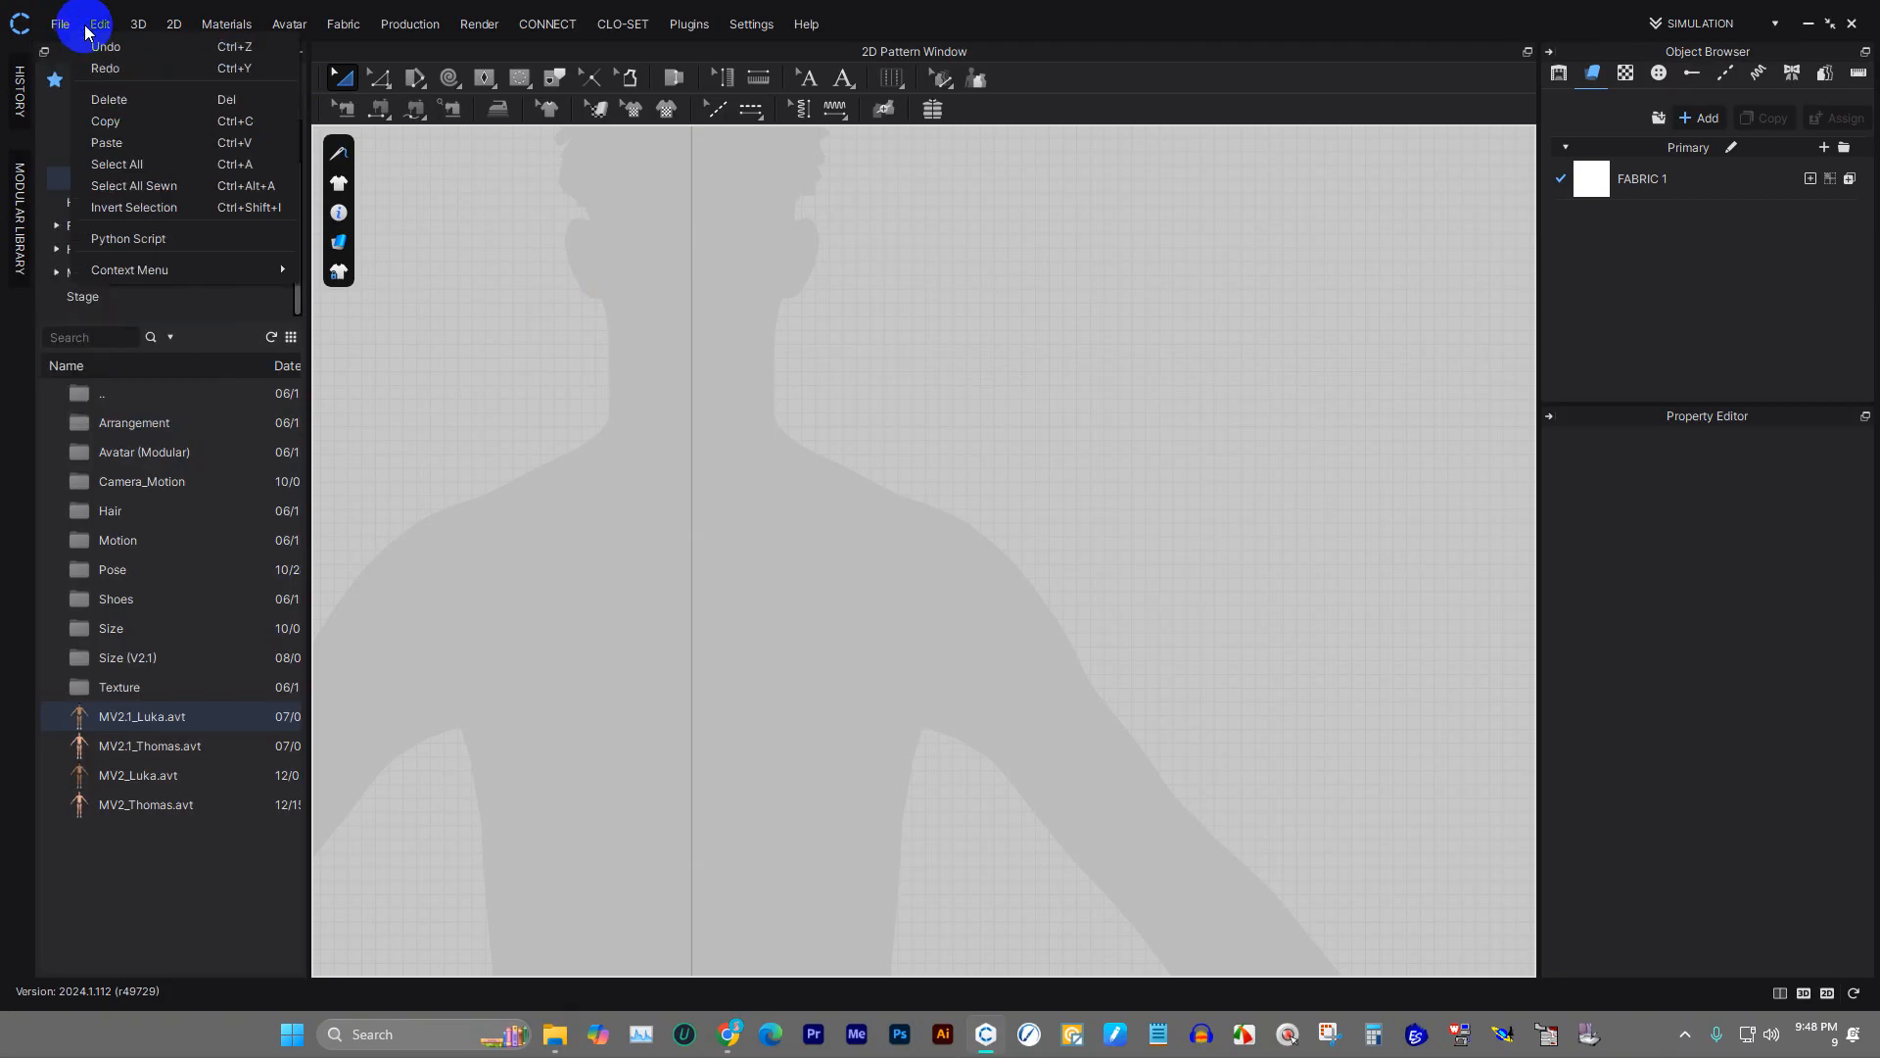
{"action": "left_click", "coordinate": [115, 66]}
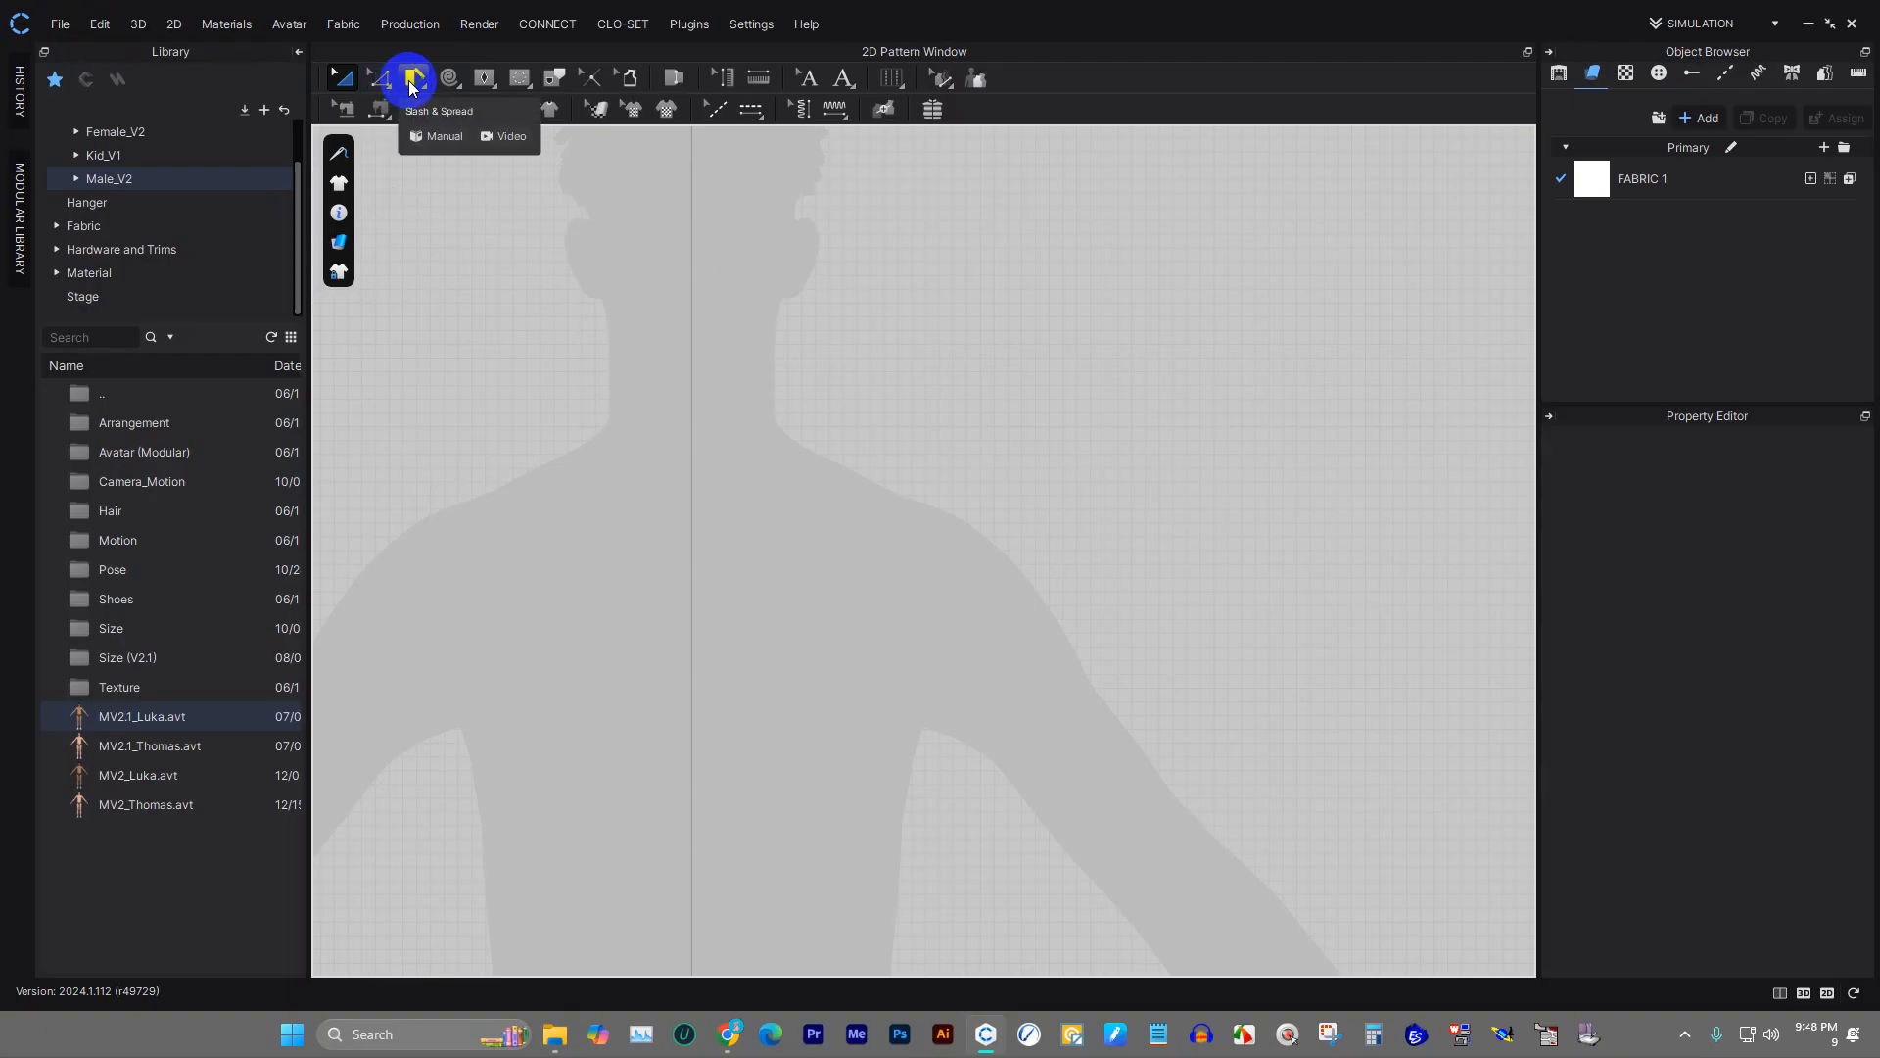
- Start a polygon pattern at the neck centre and place shoulder points with segments of about 13.05 and 15.97 cm
{"action": "left_click", "coordinate": [466, 80]}
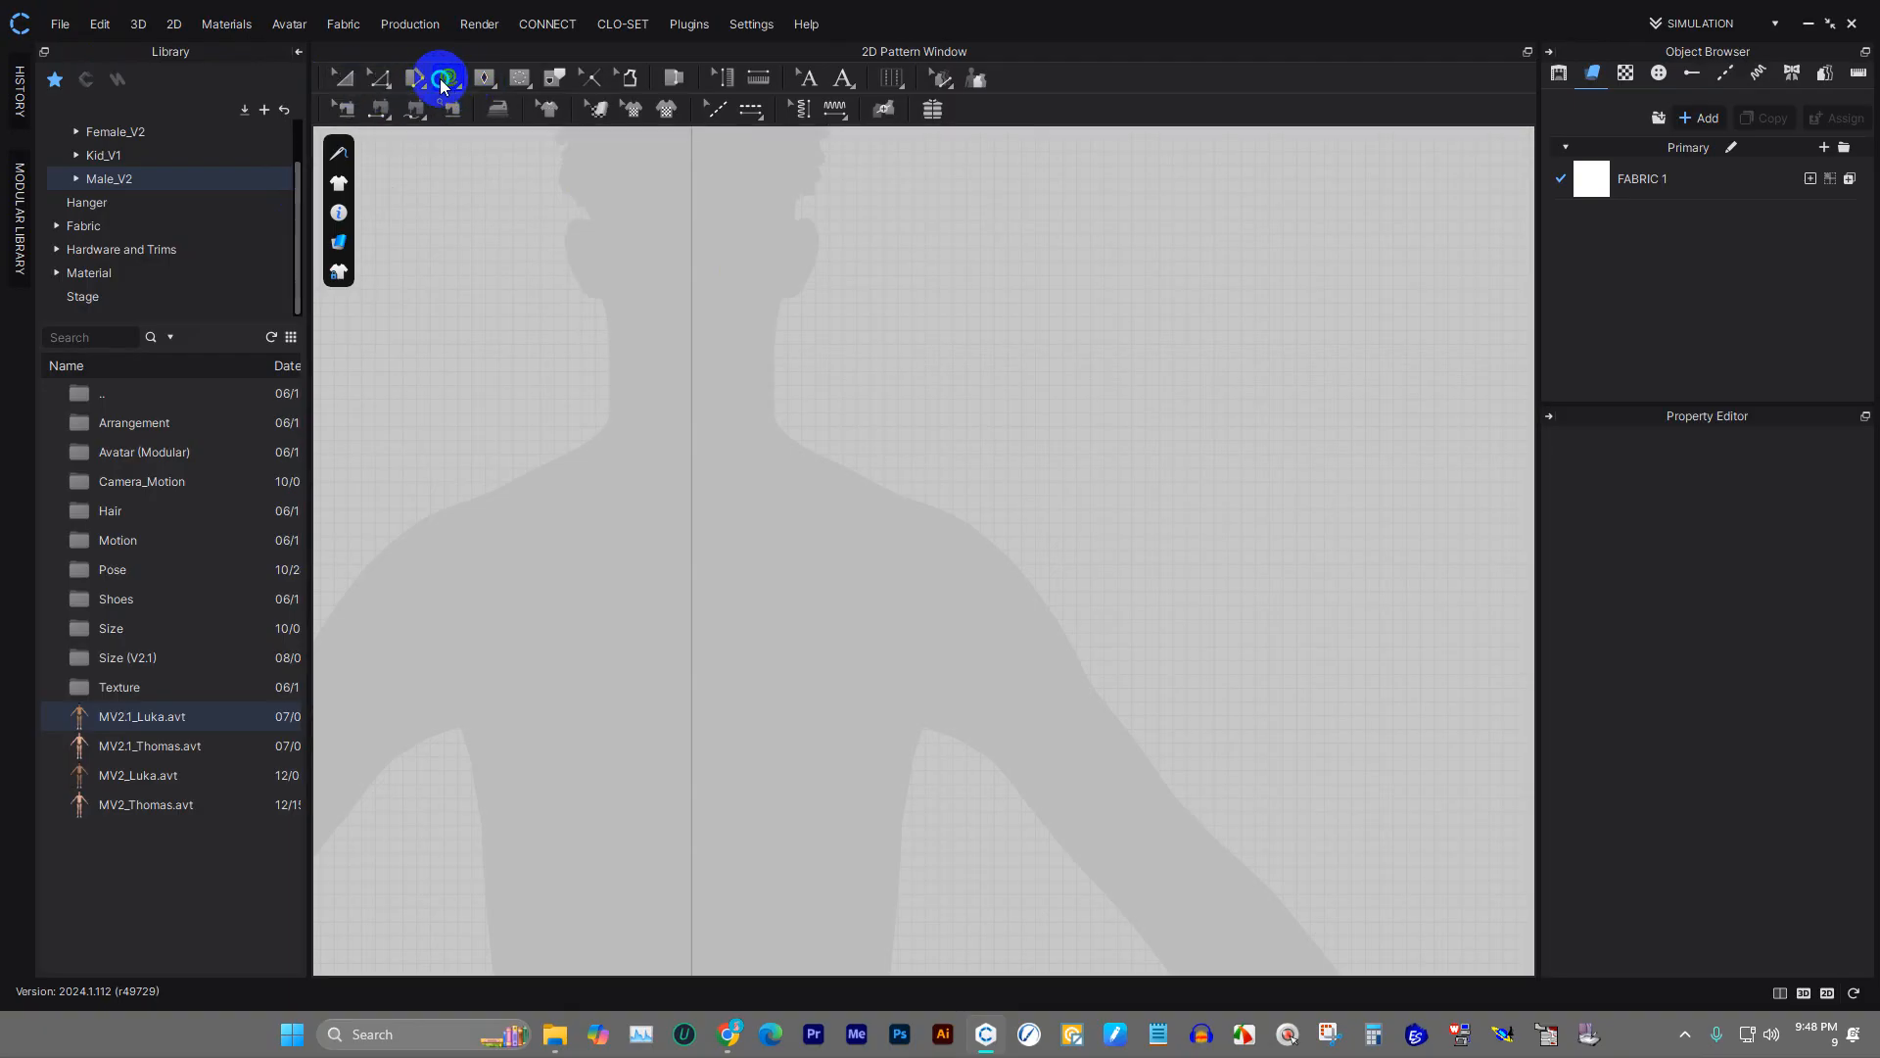
{"action": "left_click", "coordinate": [449, 84]}
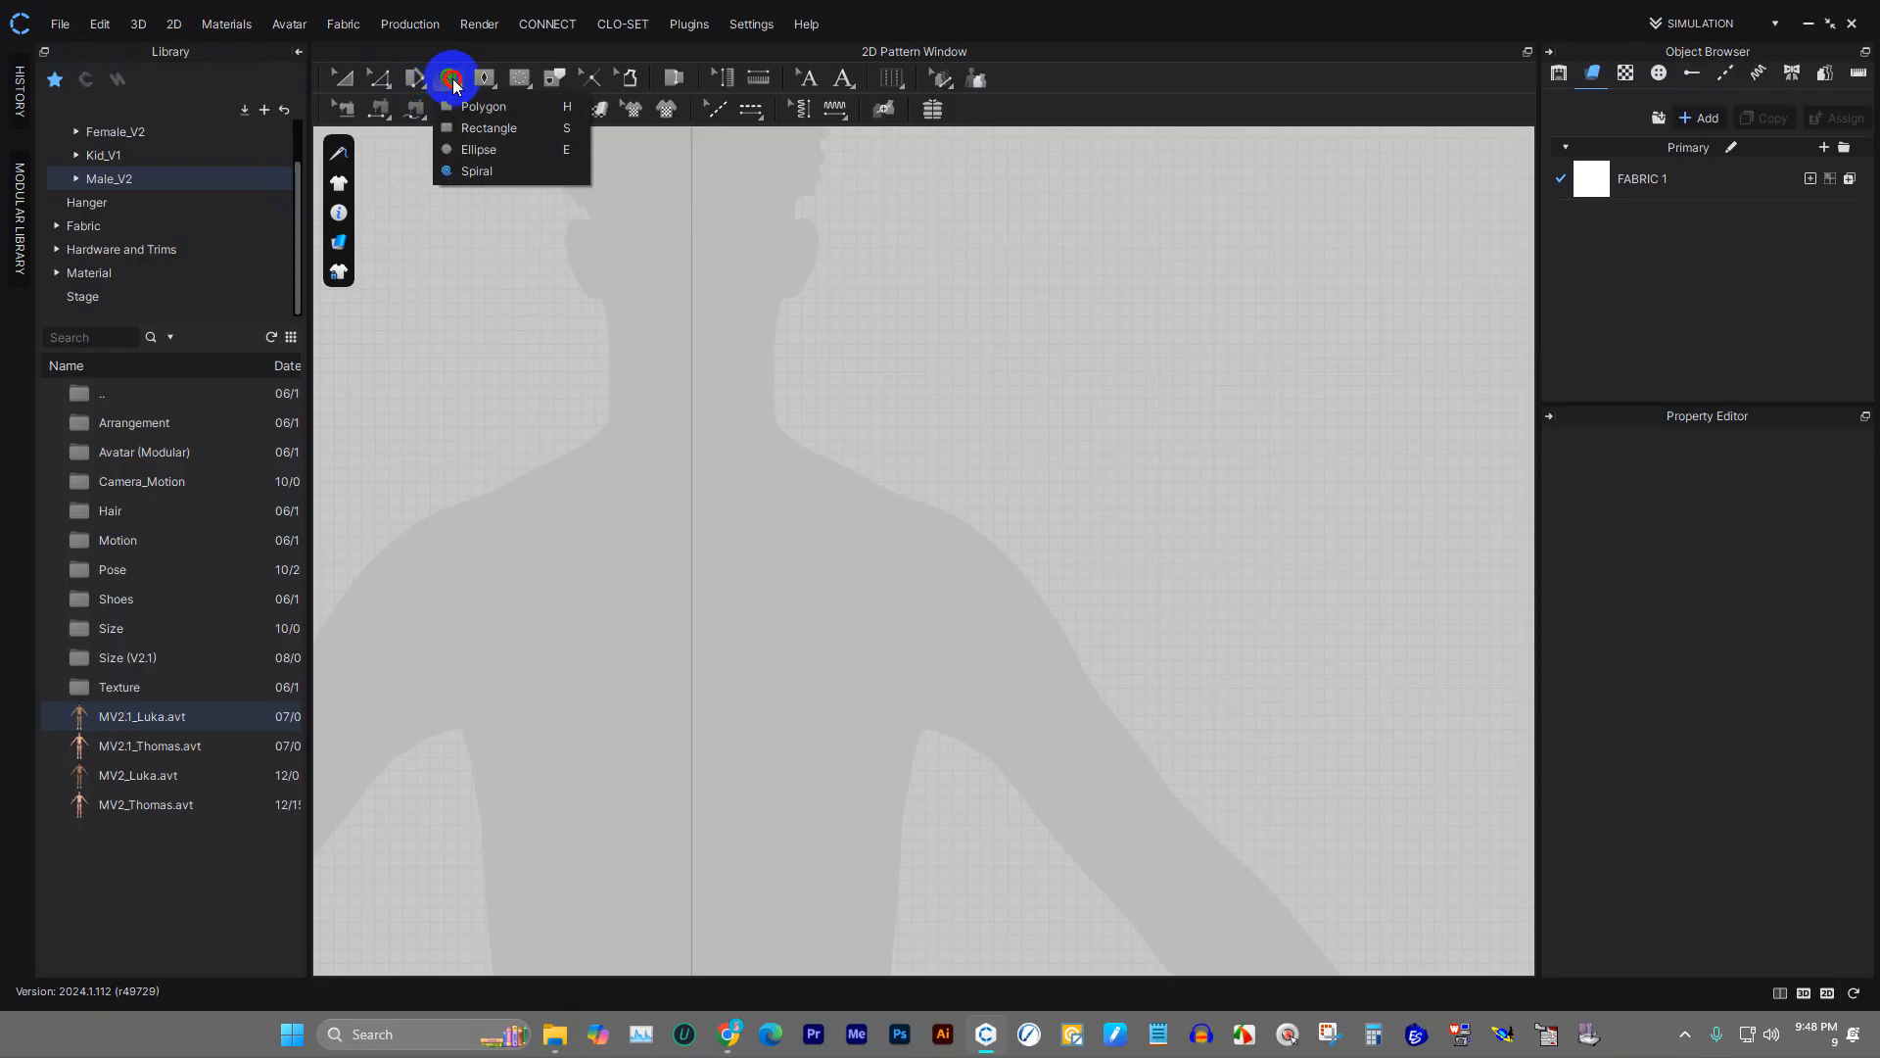
{"action": "left_click", "coordinate": [471, 126]}
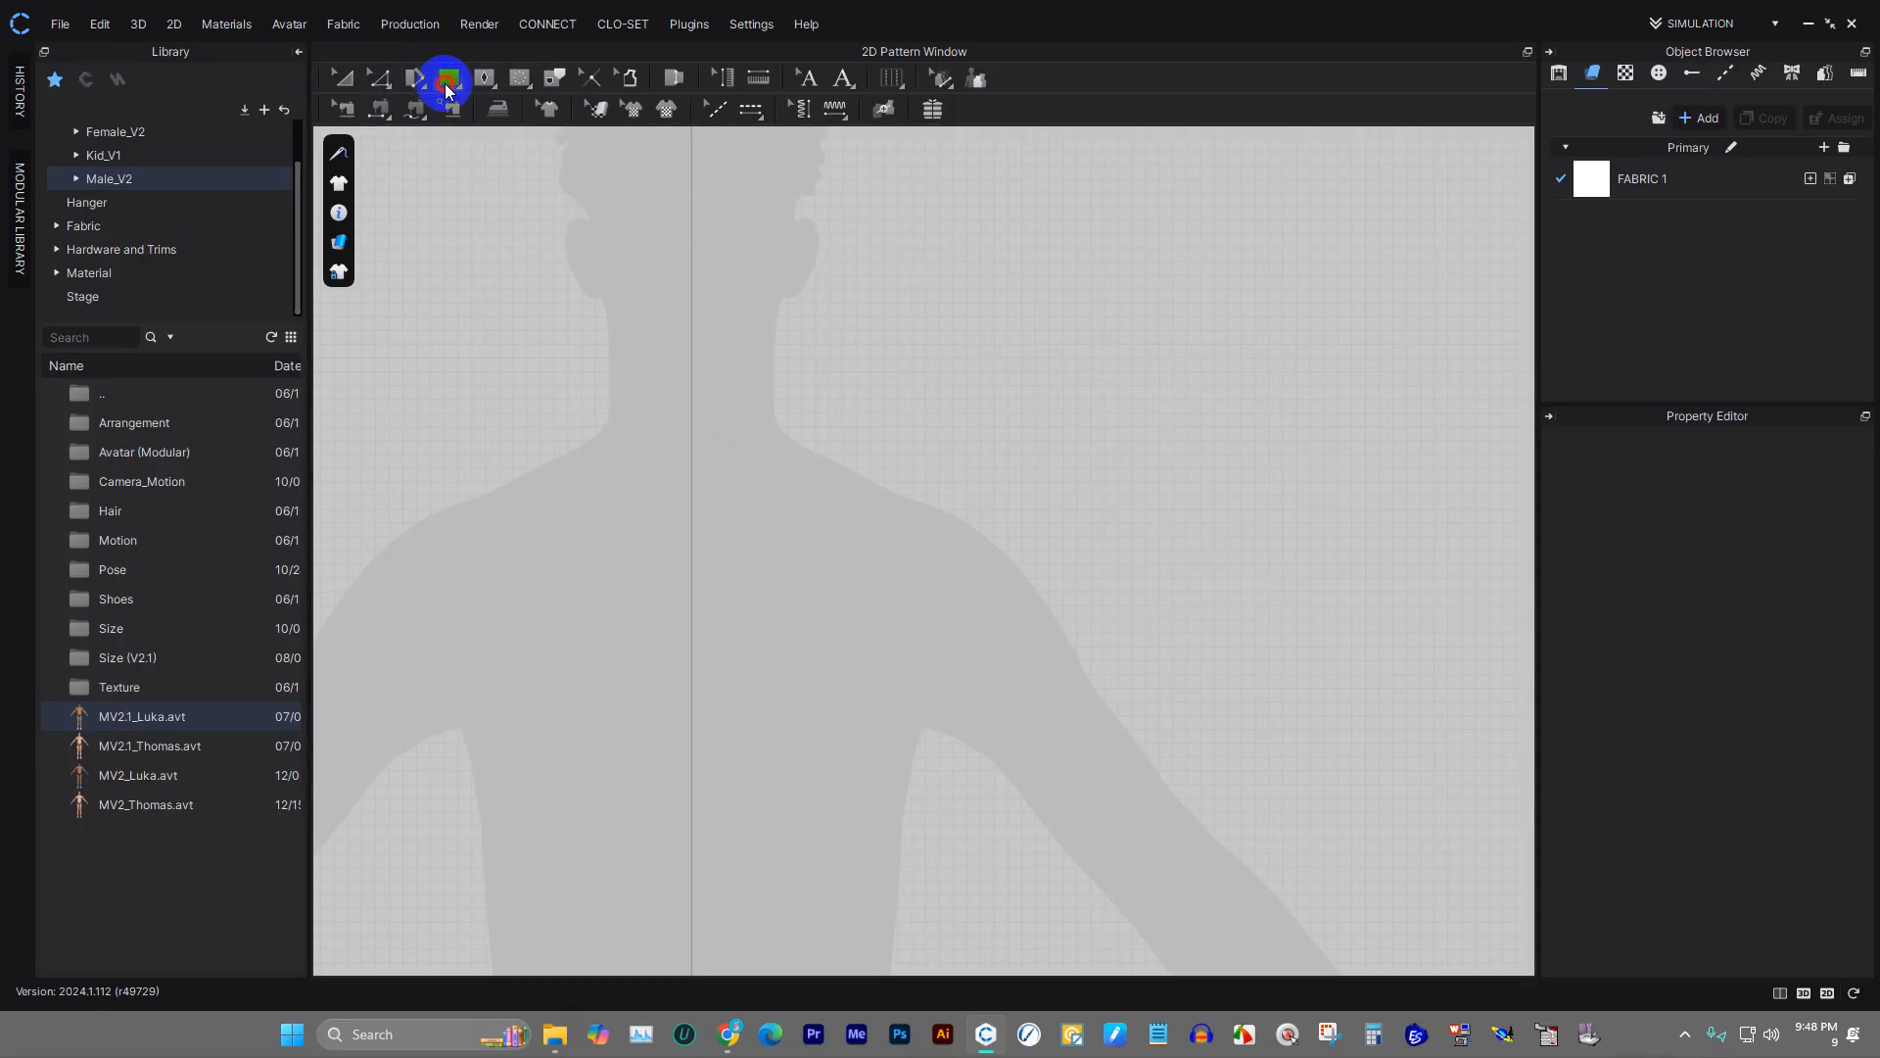
{"action": "left_click", "coordinate": [449, 84]}
{"action": "left_click", "coordinate": [478, 104]}
{"action": "left_click", "coordinate": [691, 432]}
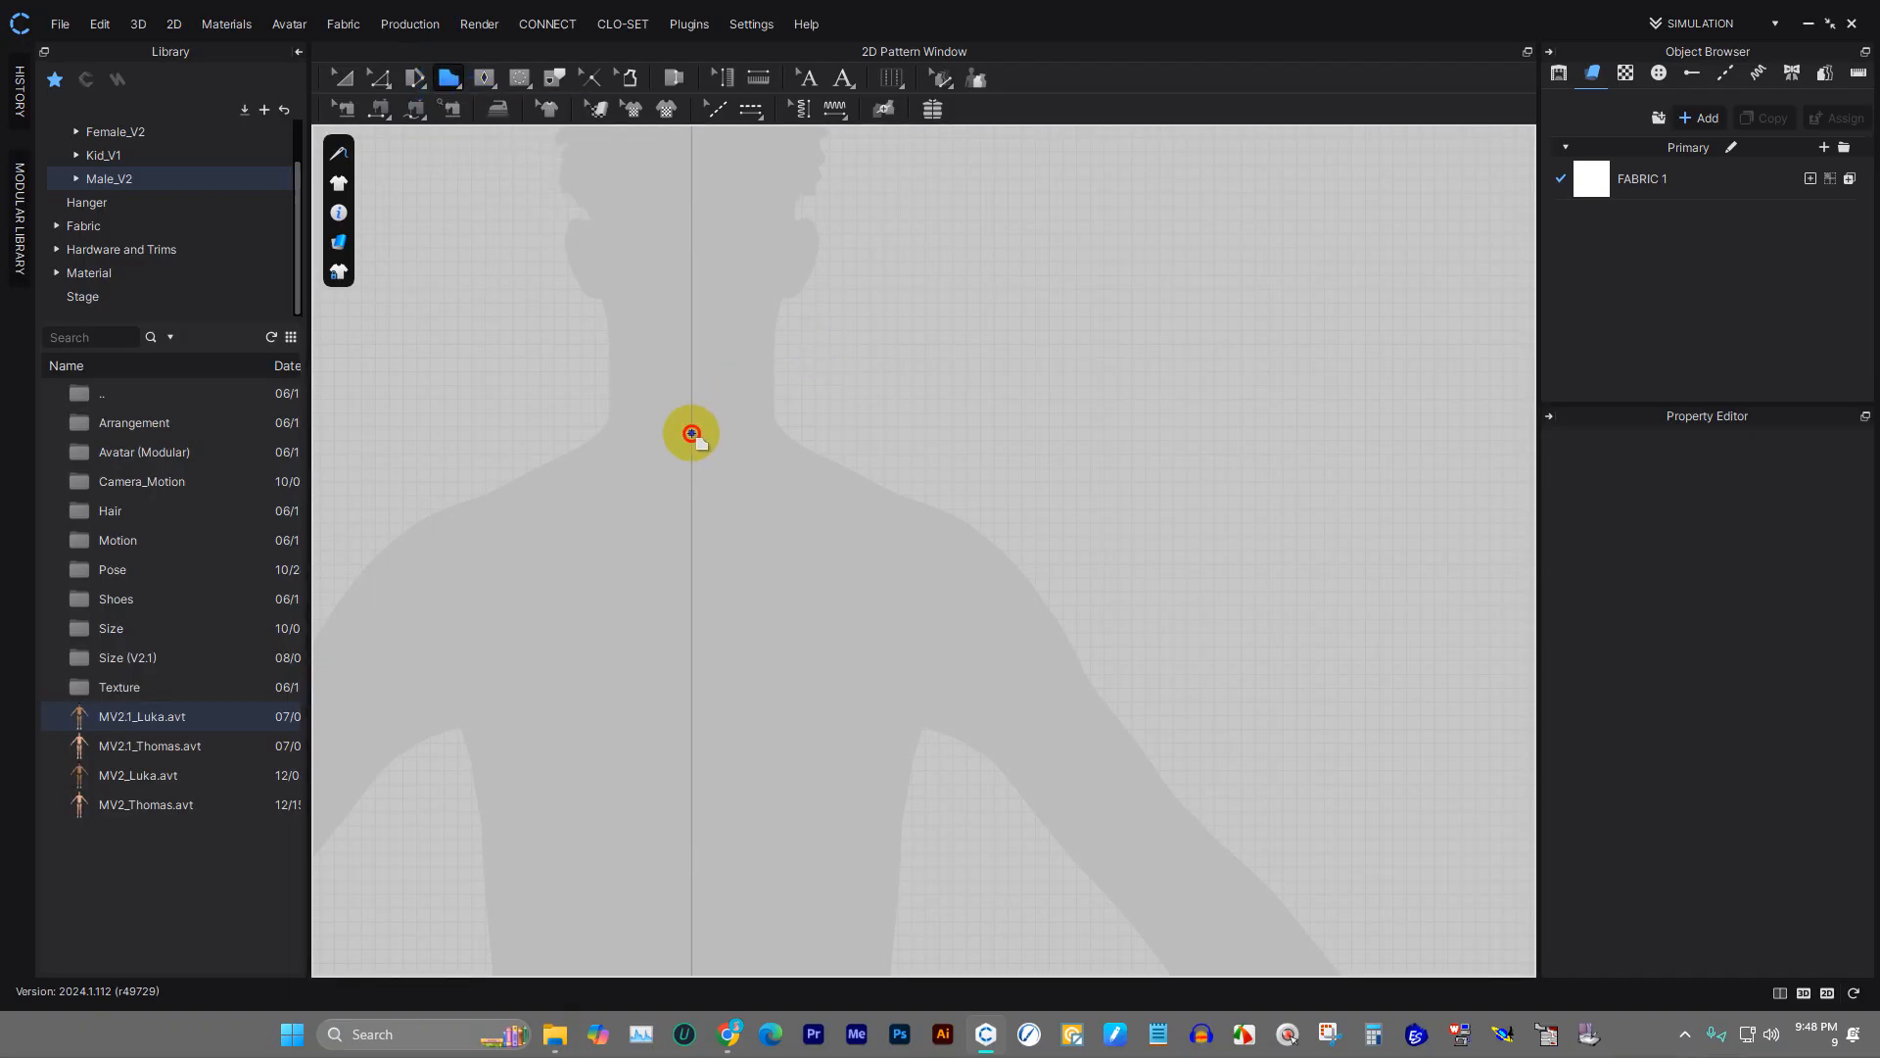
{"action": "left_click", "coordinate": [866, 477]}
{"action": "left_click", "coordinate": [1034, 593]}
- Complete the half-body polygon with sleeve edges of about 10.31 and 10.24 cm, a 14.12 cm side, a curved 15.81 cm hem and a 39.23 cm centre line
{"action": "scroll", "coordinate": [1102, 734], "scroll_direction": "up", "scroll_amount": 3}
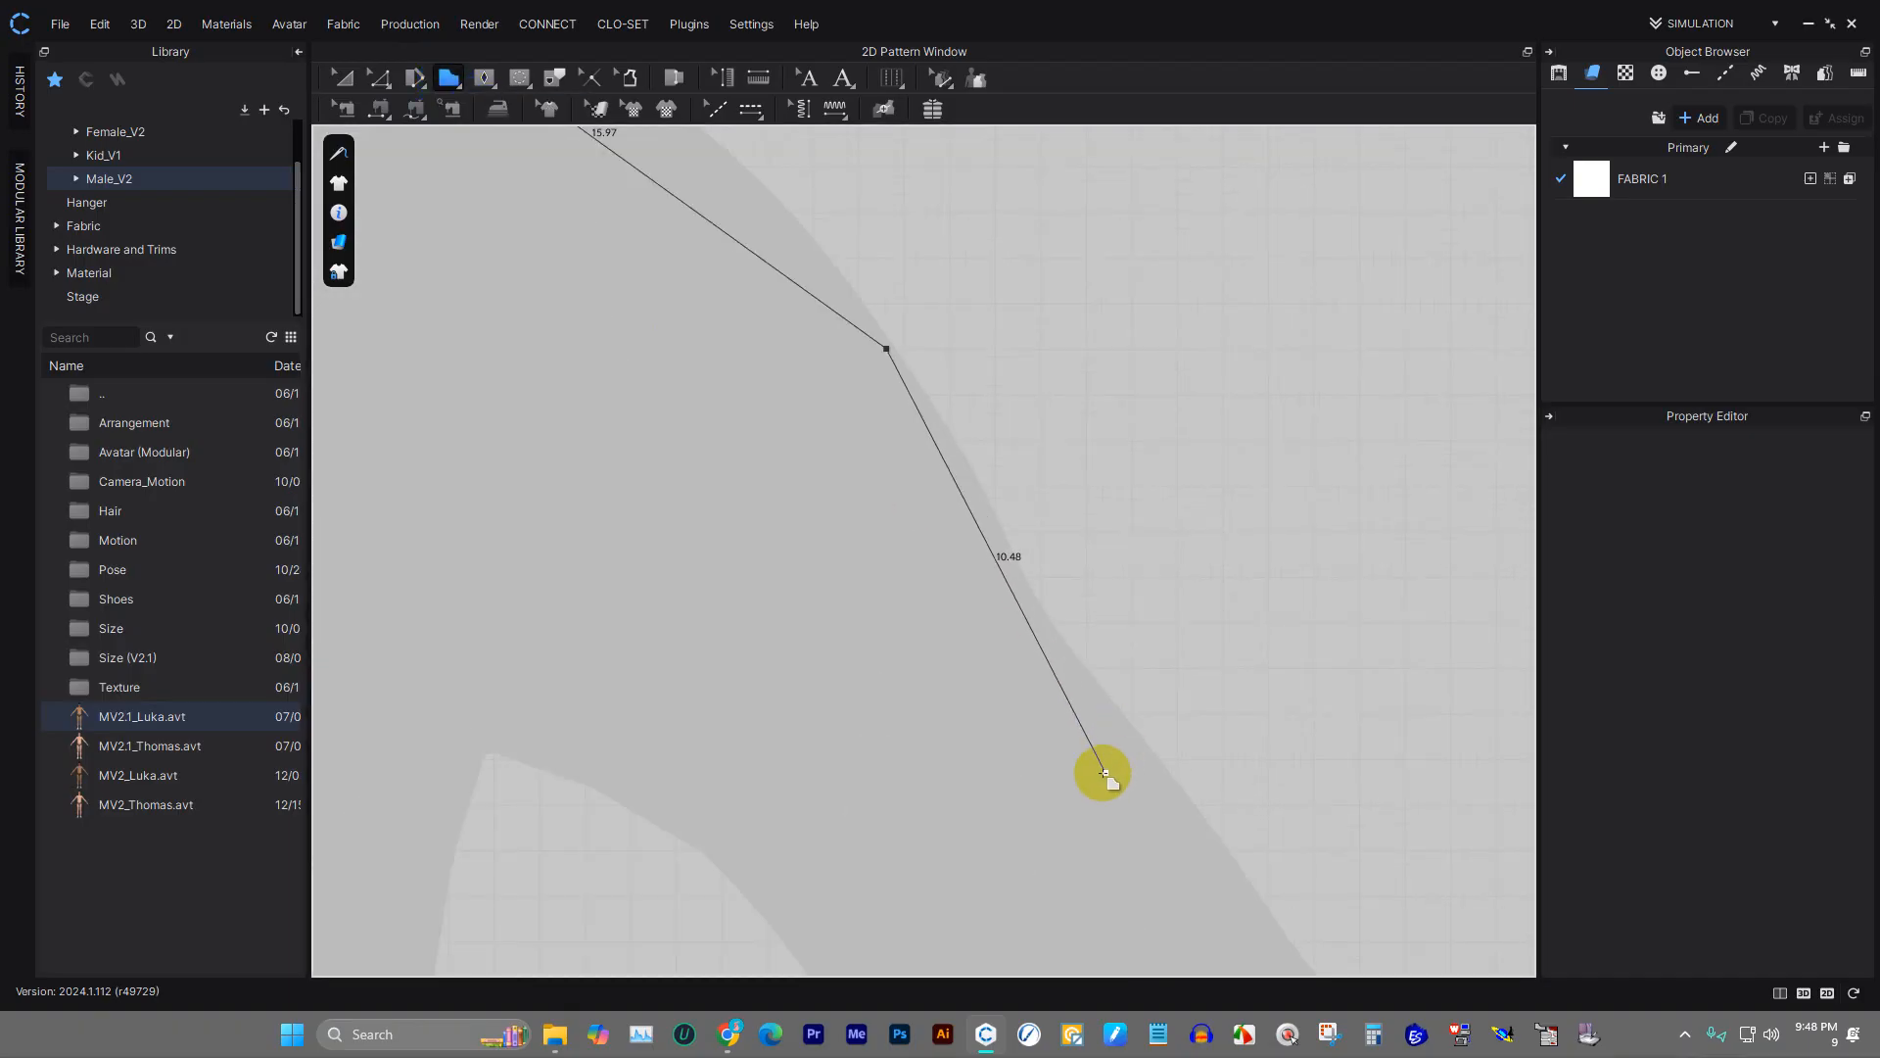
{"action": "left_click", "coordinate": [1100, 764]}
{"action": "scroll", "coordinate": [600, 726], "scroll_direction": "up", "scroll_amount": 1}
{"action": "scroll", "coordinate": [600, 725], "scroll_direction": "down", "scroll_amount": 4}
{"action": "left_click", "coordinate": [624, 725]}
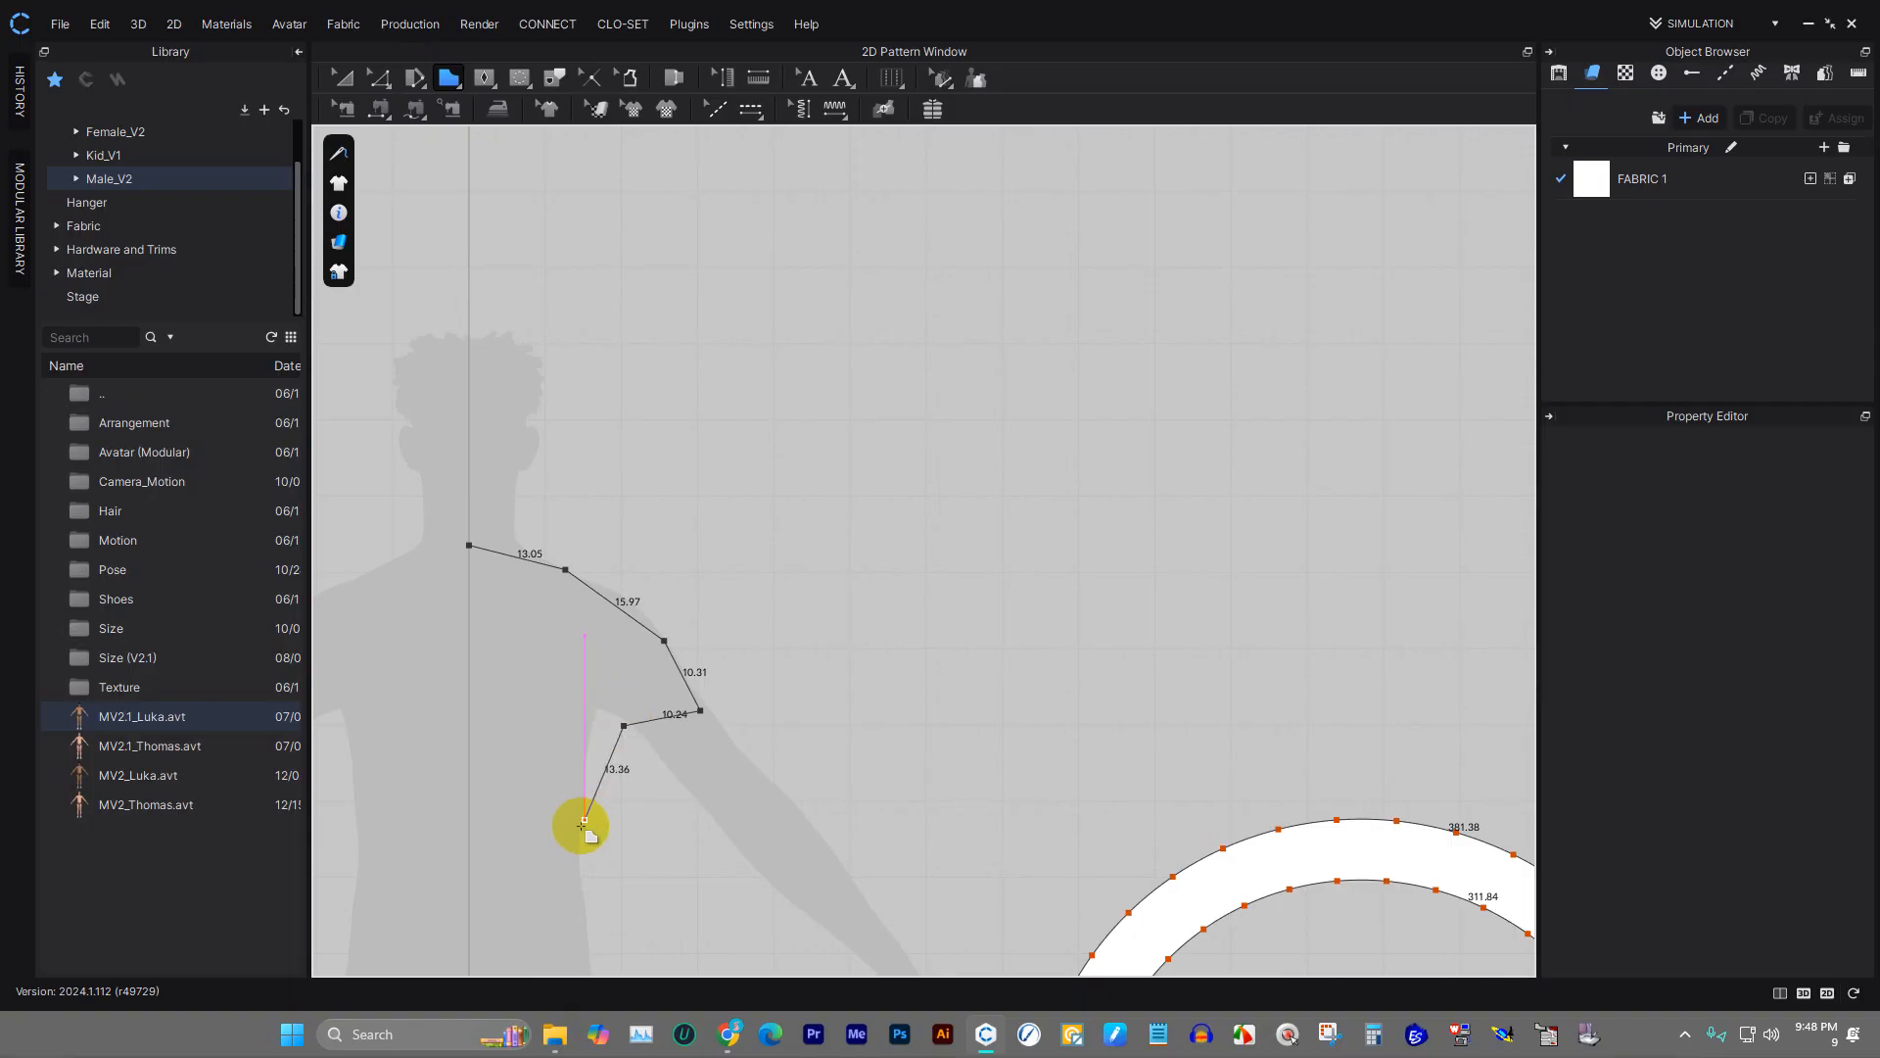
{"action": "left_click", "coordinate": [584, 825]}
{"action": "left_click", "coordinate": [467, 844]}
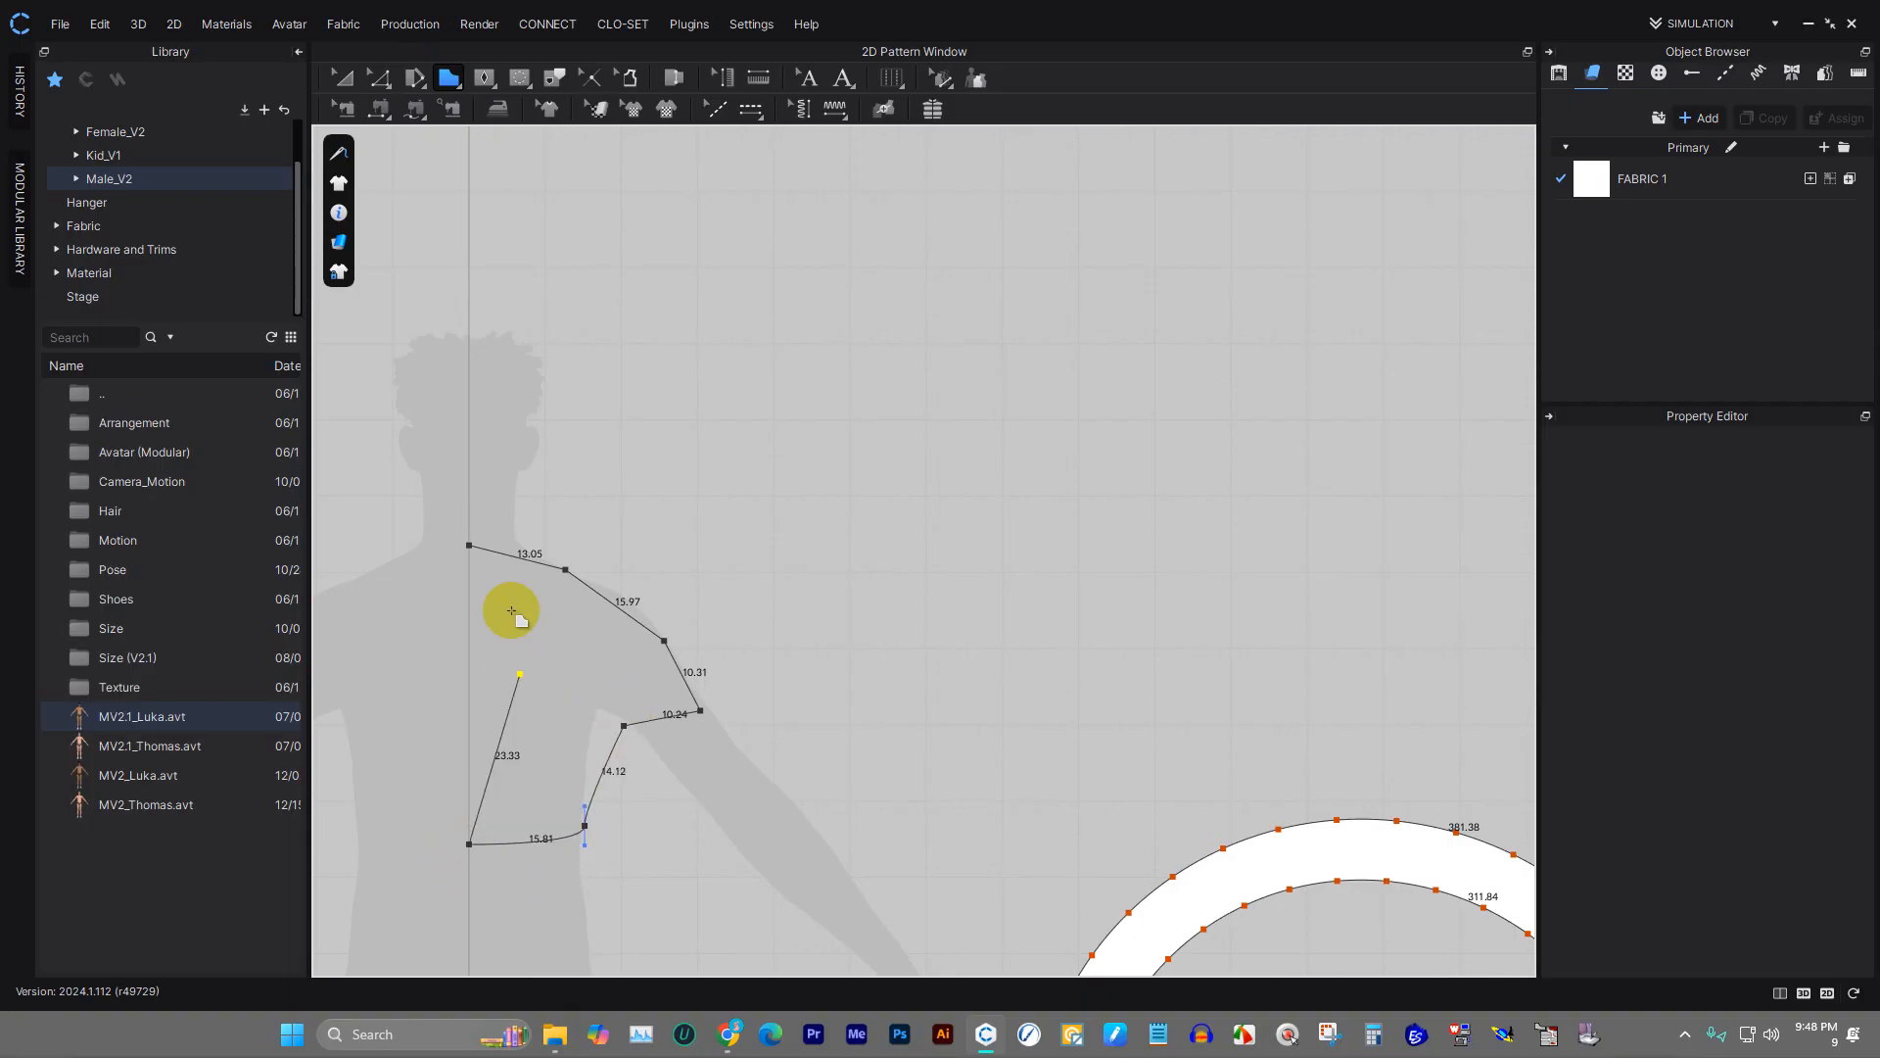
{"action": "left_click", "coordinate": [470, 544]}
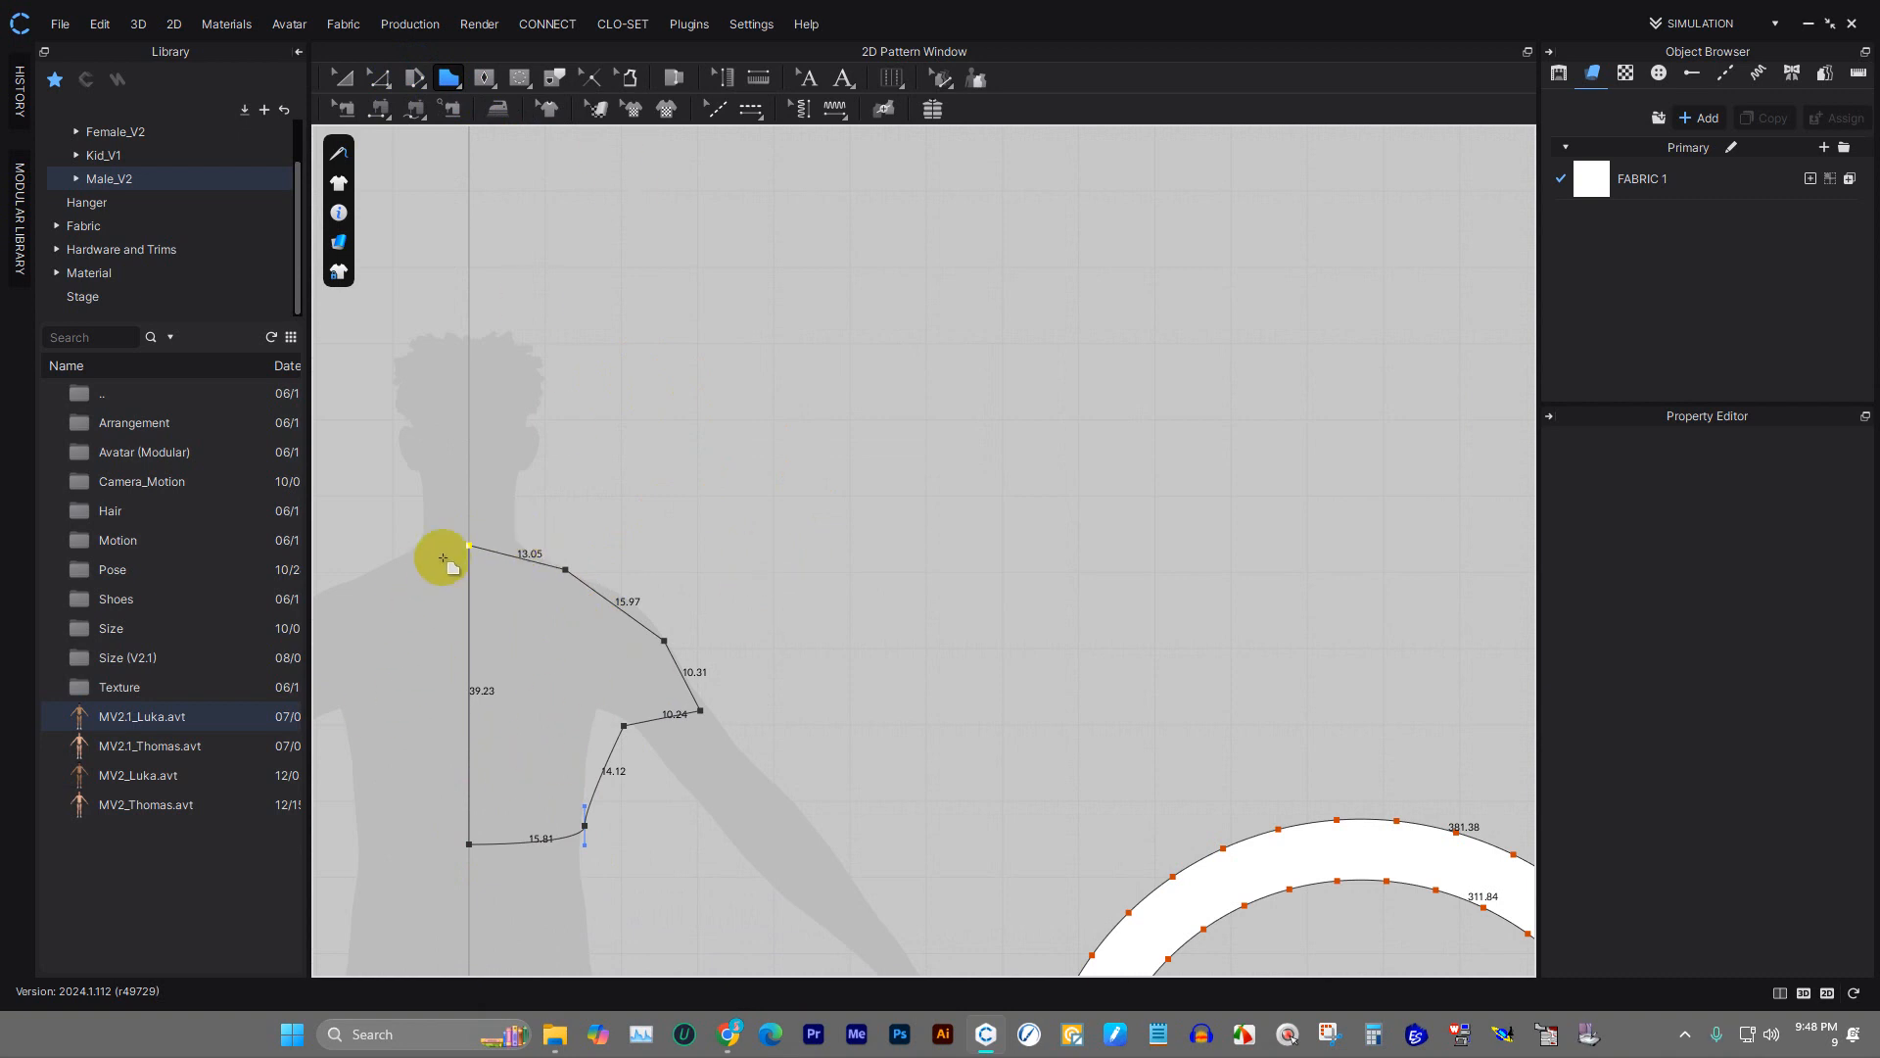
{"action": "left_click", "coordinate": [533, 574]}
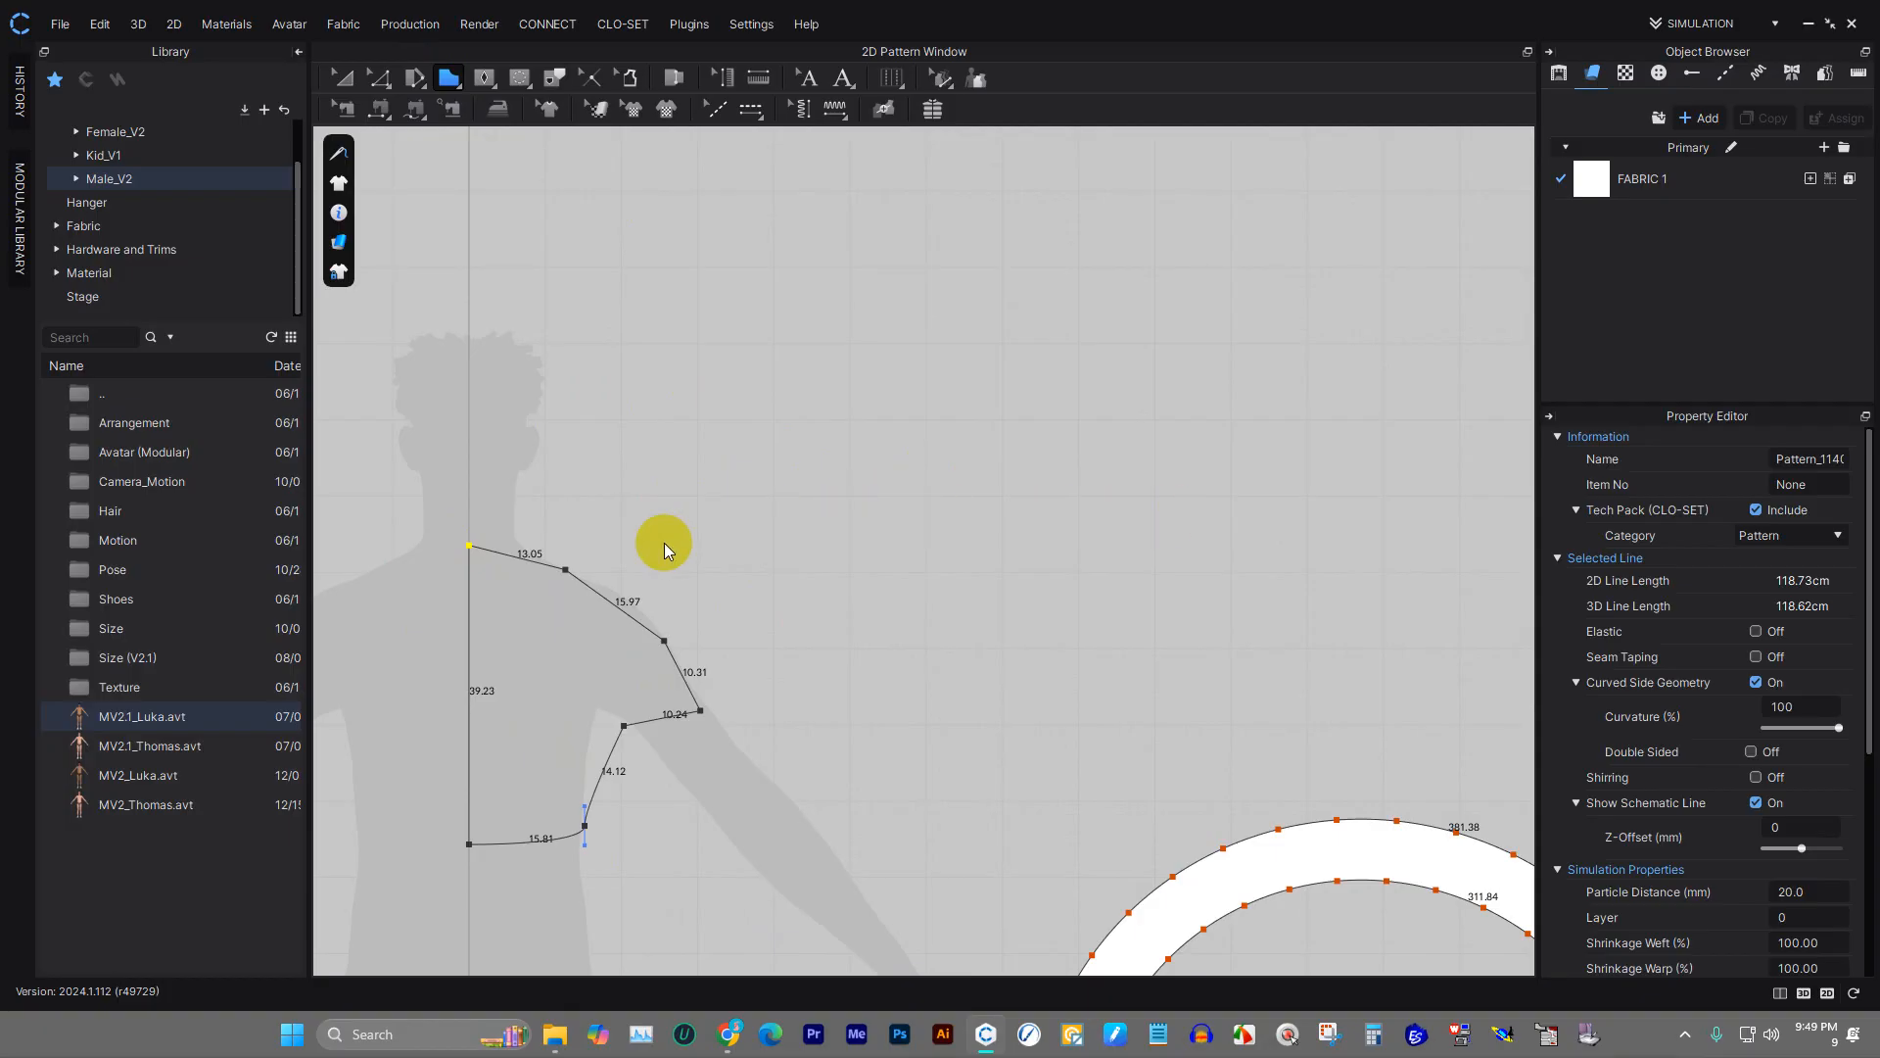
- Lower the neck centre point along the centre line with Edit Pattern, making the centre edge about 29.41 cm and the neck edge about 14.28 cm
{"action": "scroll", "coordinate": [626, 568], "scroll_direction": "down", "scroll_amount": 8}
{"action": "scroll", "coordinate": [768, 550], "scroll_direction": "up", "scroll_amount": 5}
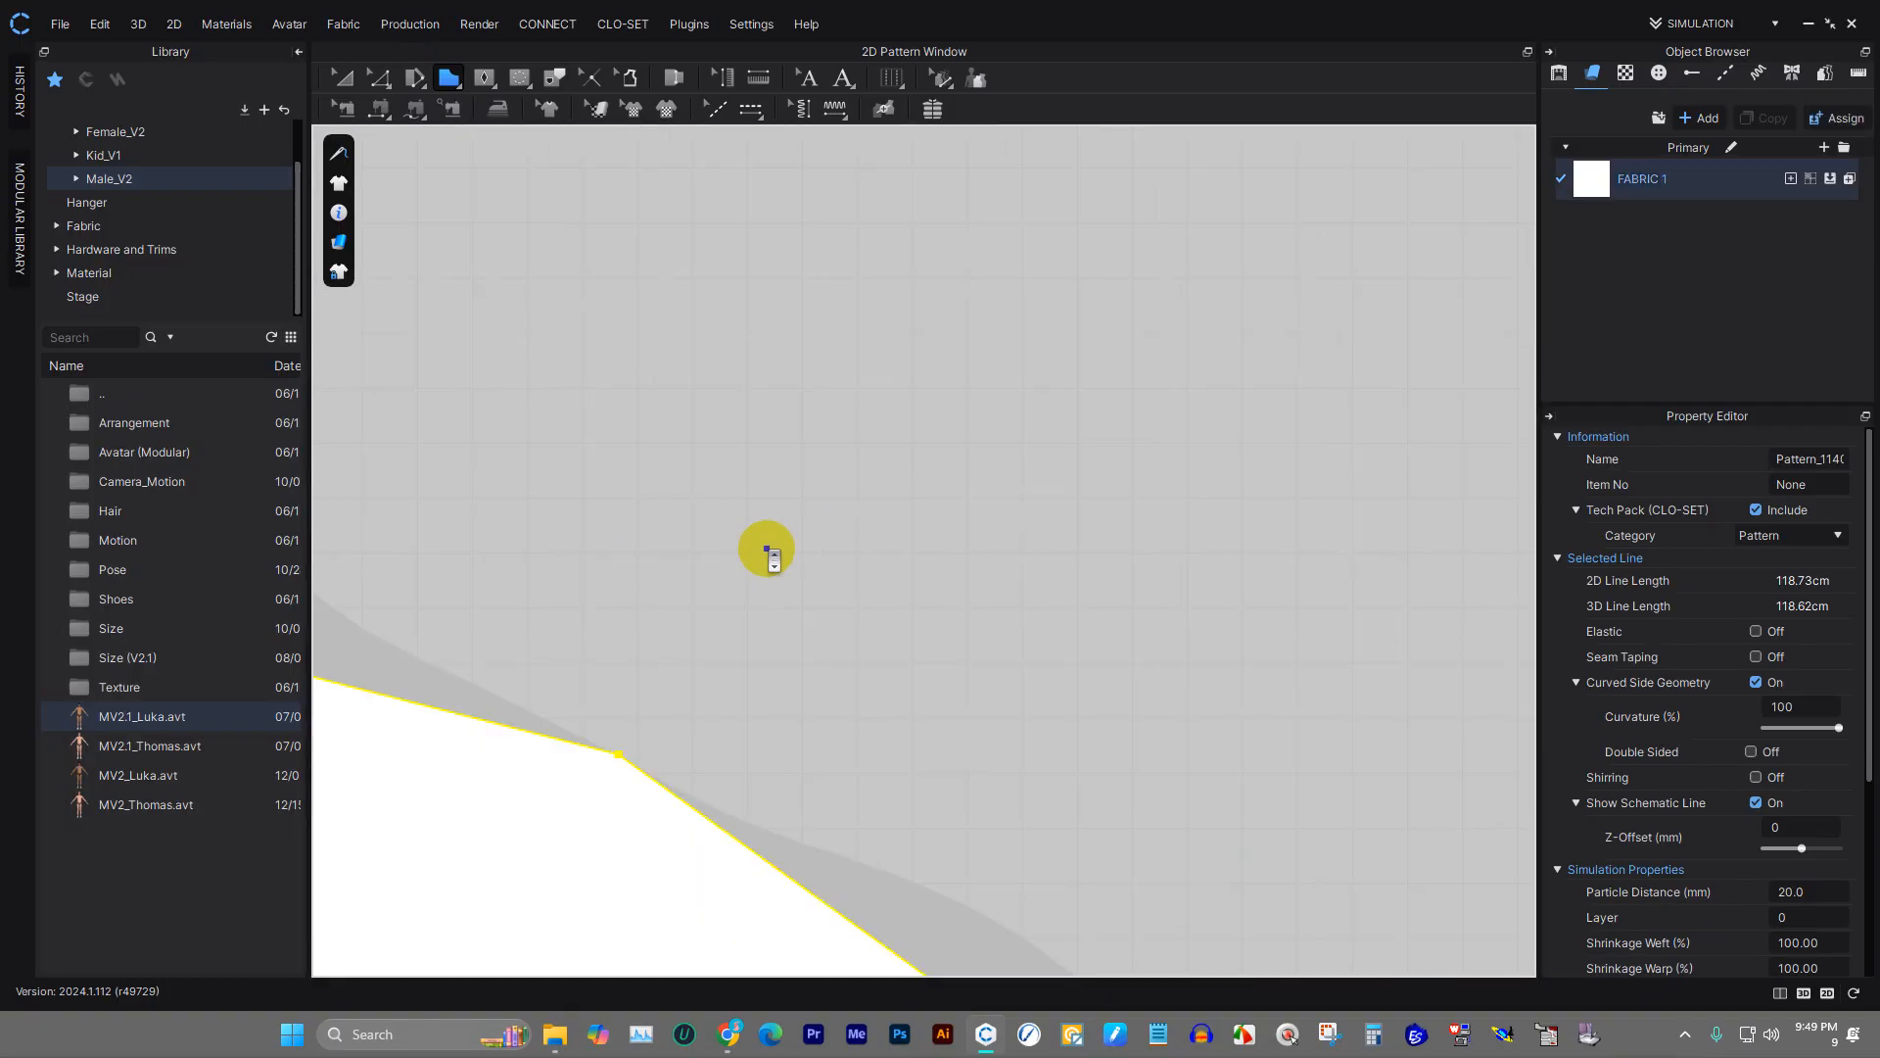
{"action": "scroll", "coordinate": [785, 551], "scroll_direction": "up", "scroll_amount": 5}
{"action": "scroll", "coordinate": [819, 546], "scroll_direction": "down", "scroll_amount": 3}
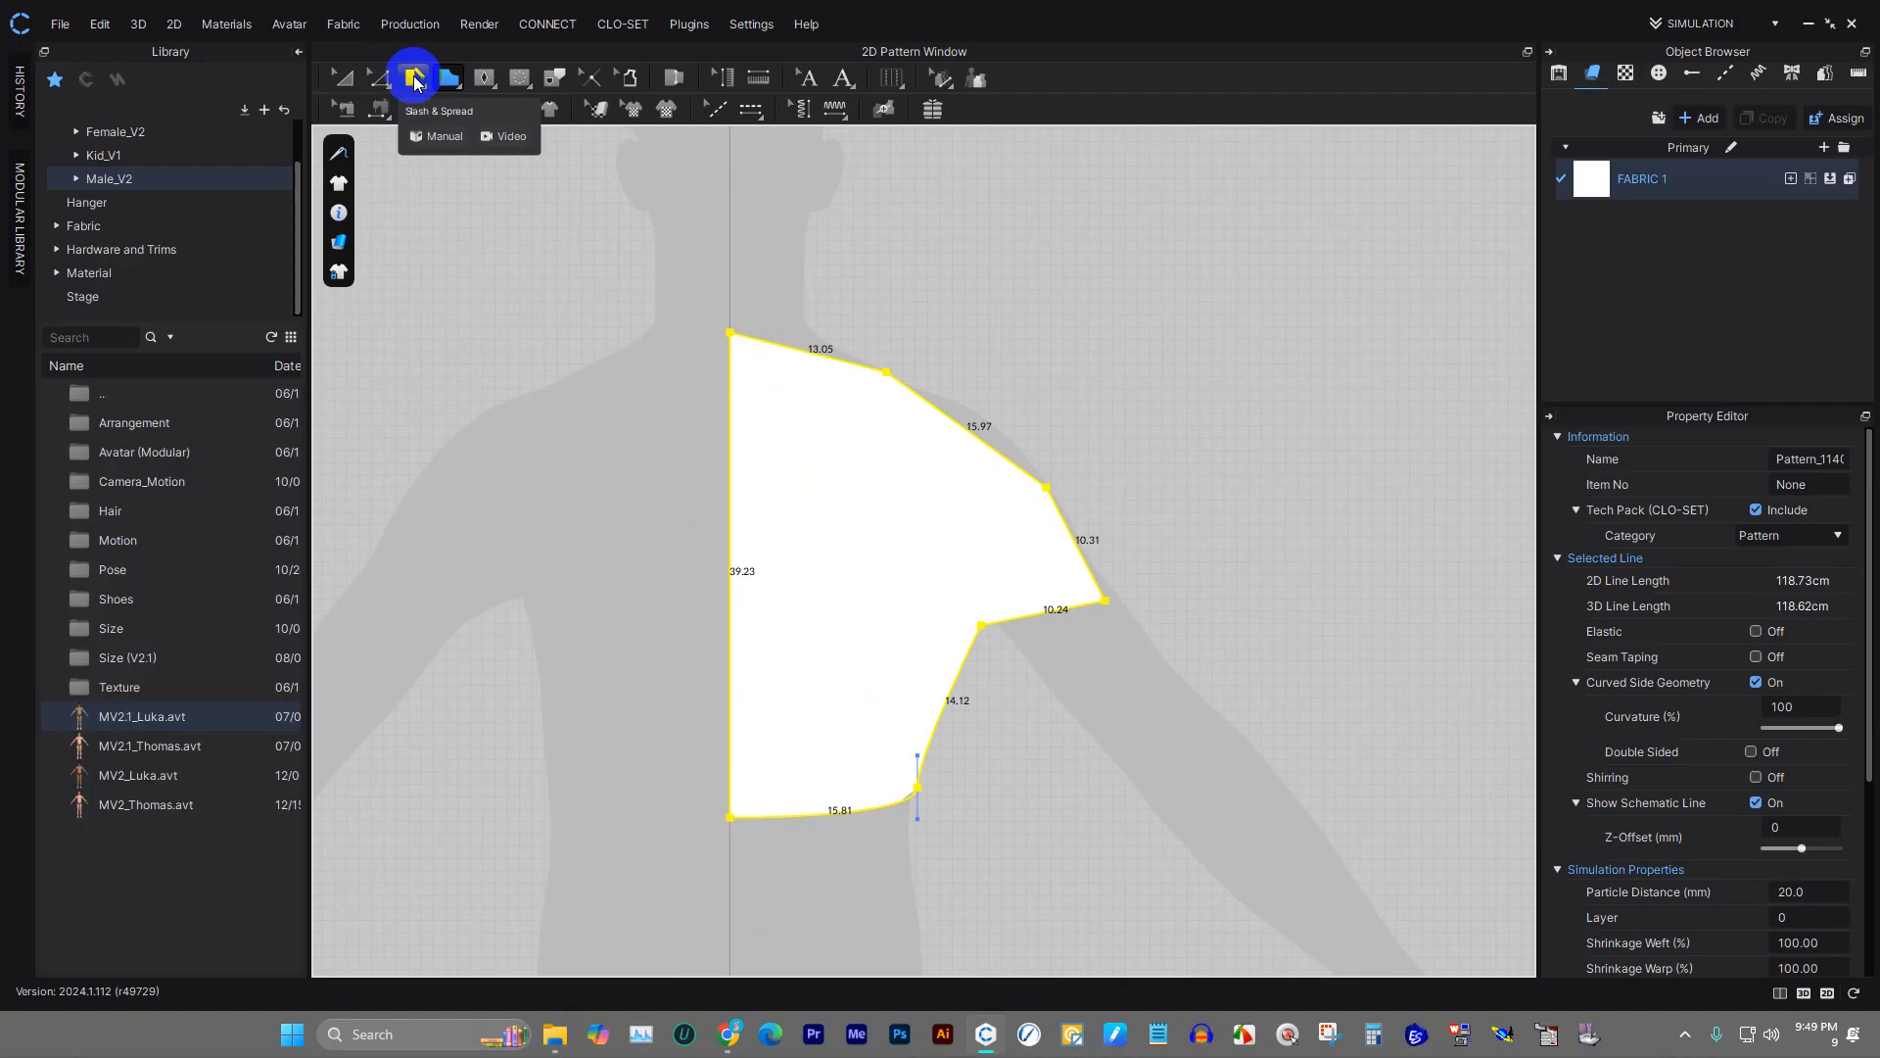
{"action": "left_click", "coordinate": [367, 79]}
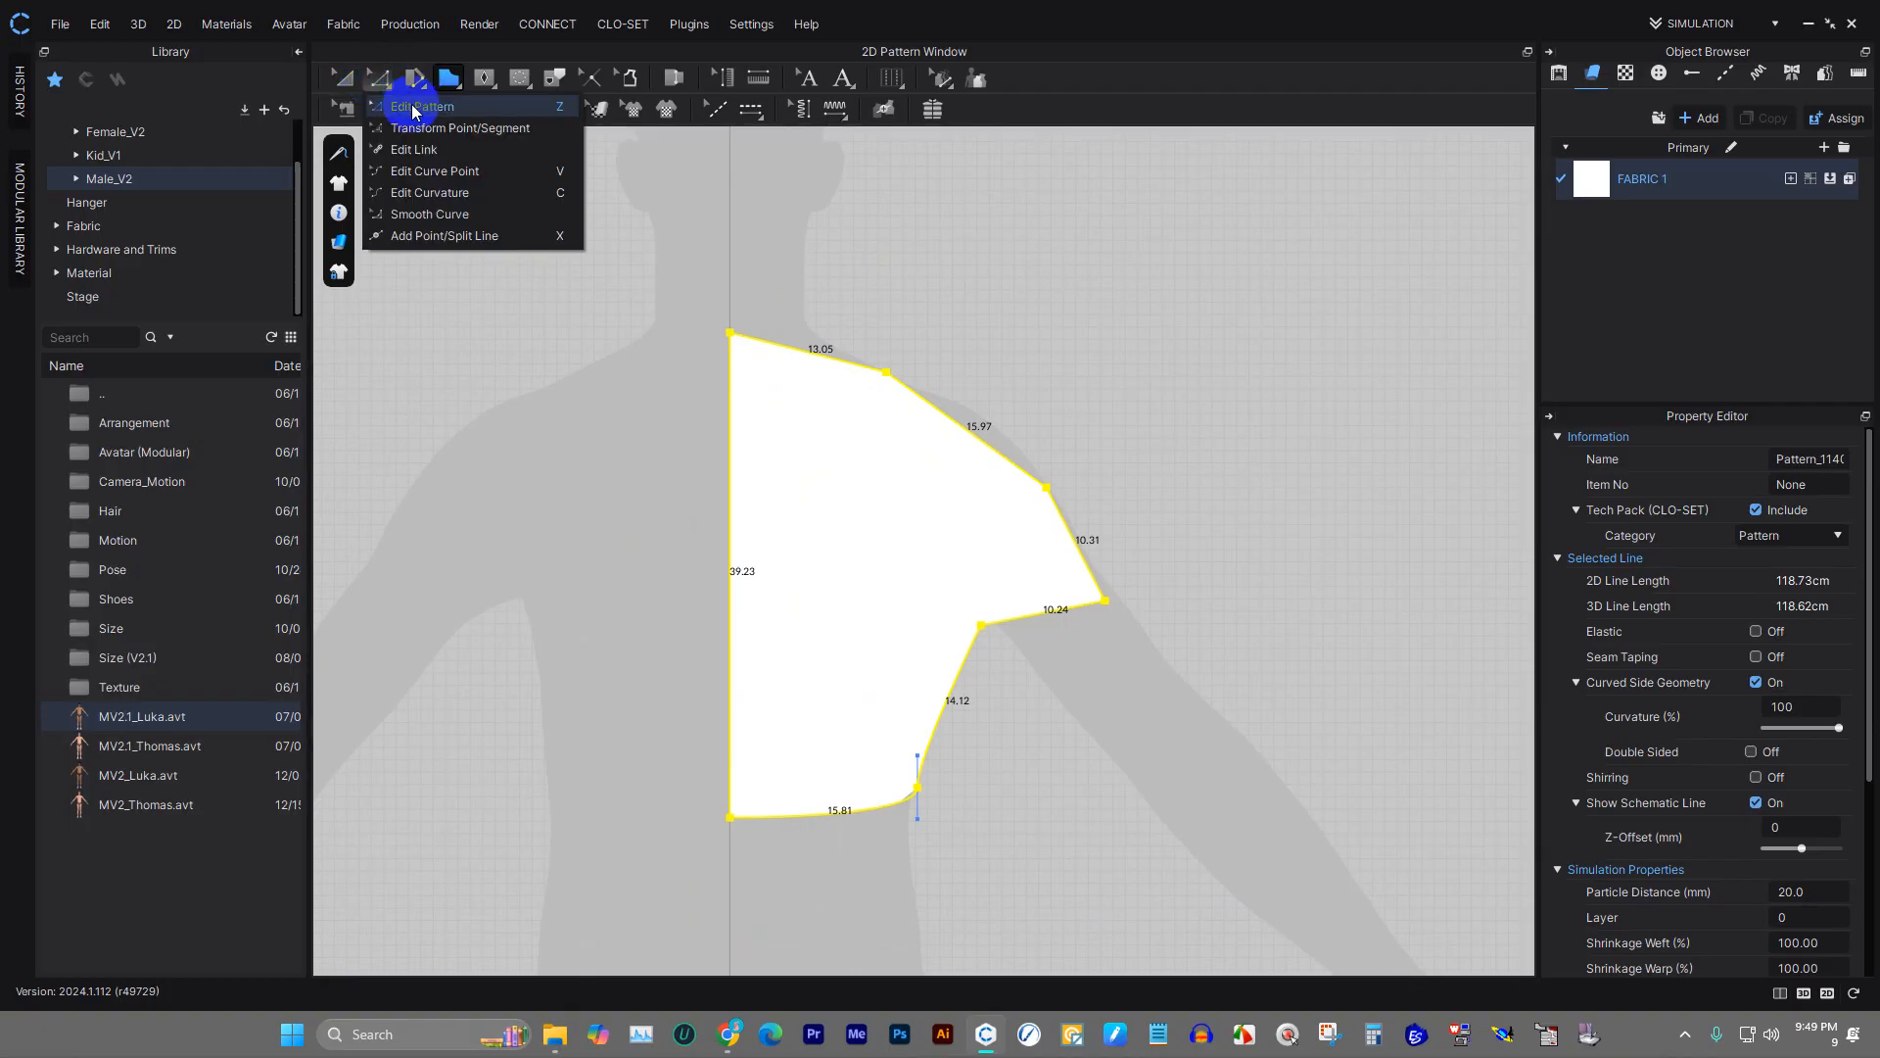
{"action": "left_click", "coordinate": [412, 104]}
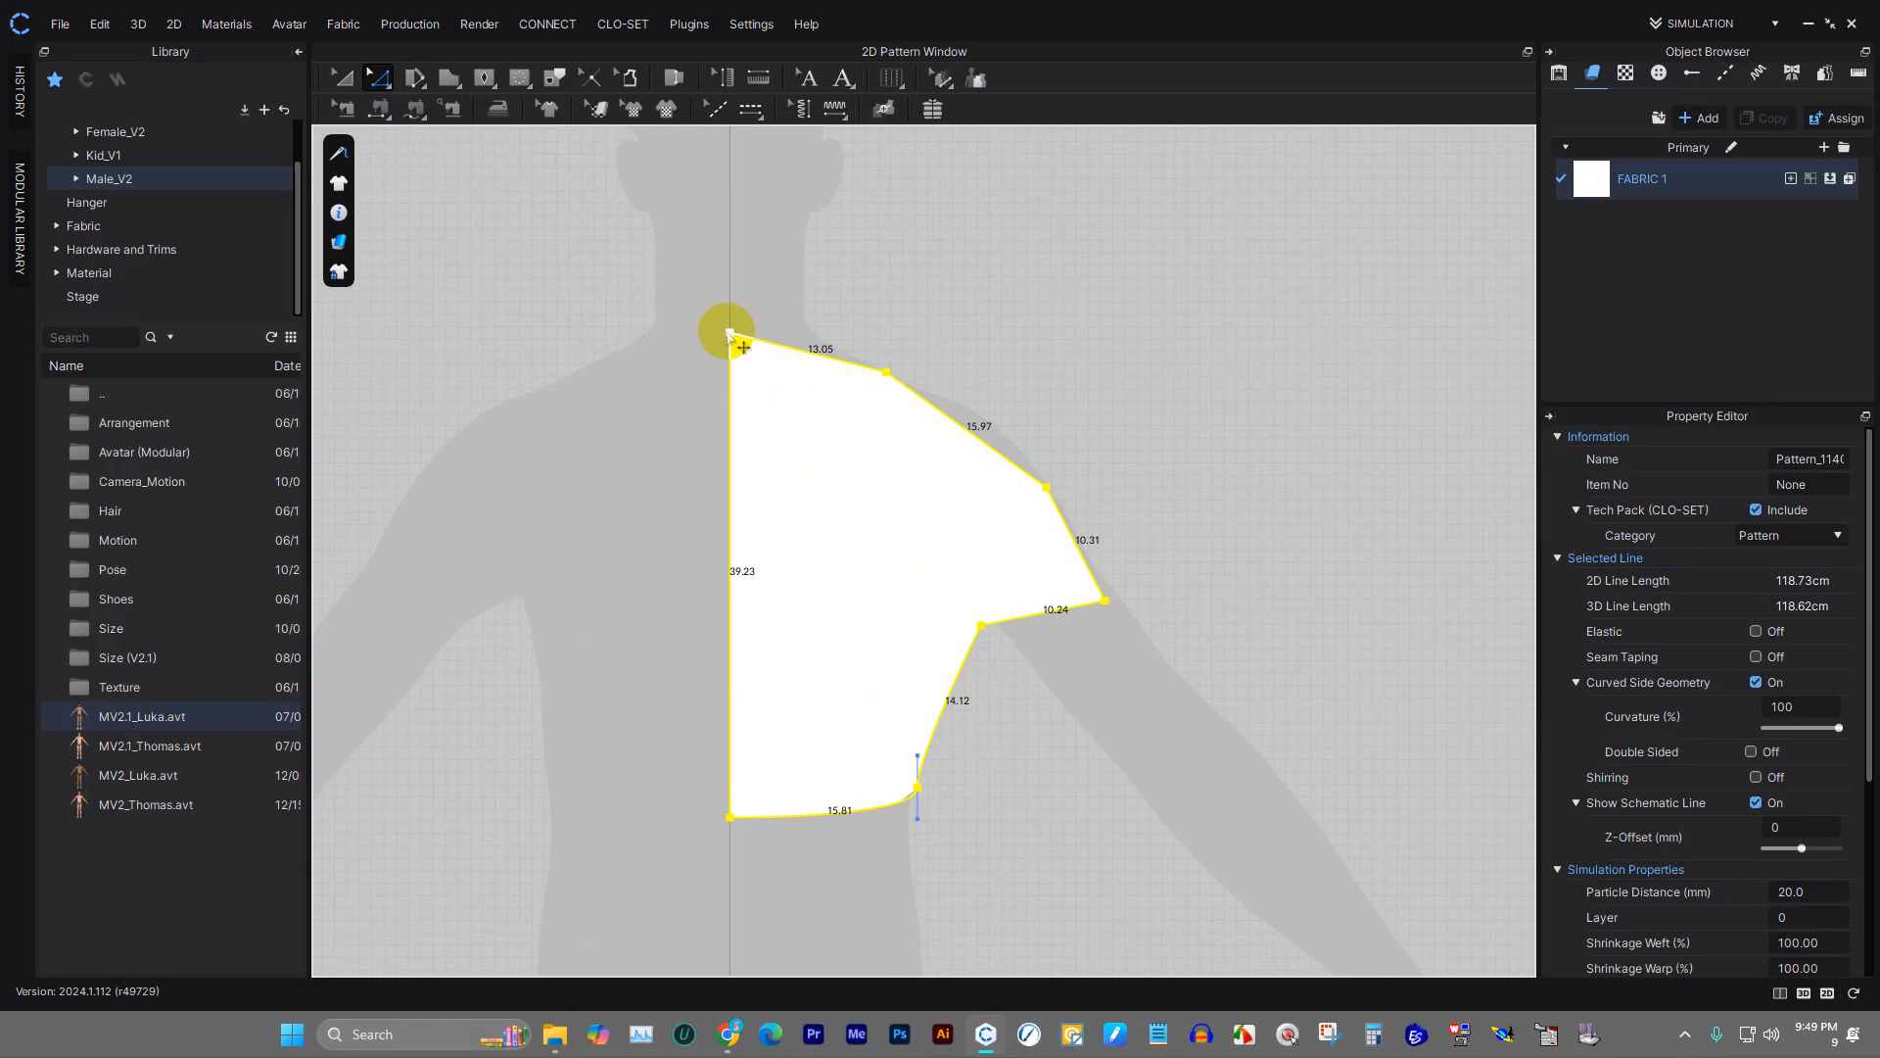
{"action": "left_click_drag", "start_coordinate": [729, 334], "coordinate": [729, 454]}
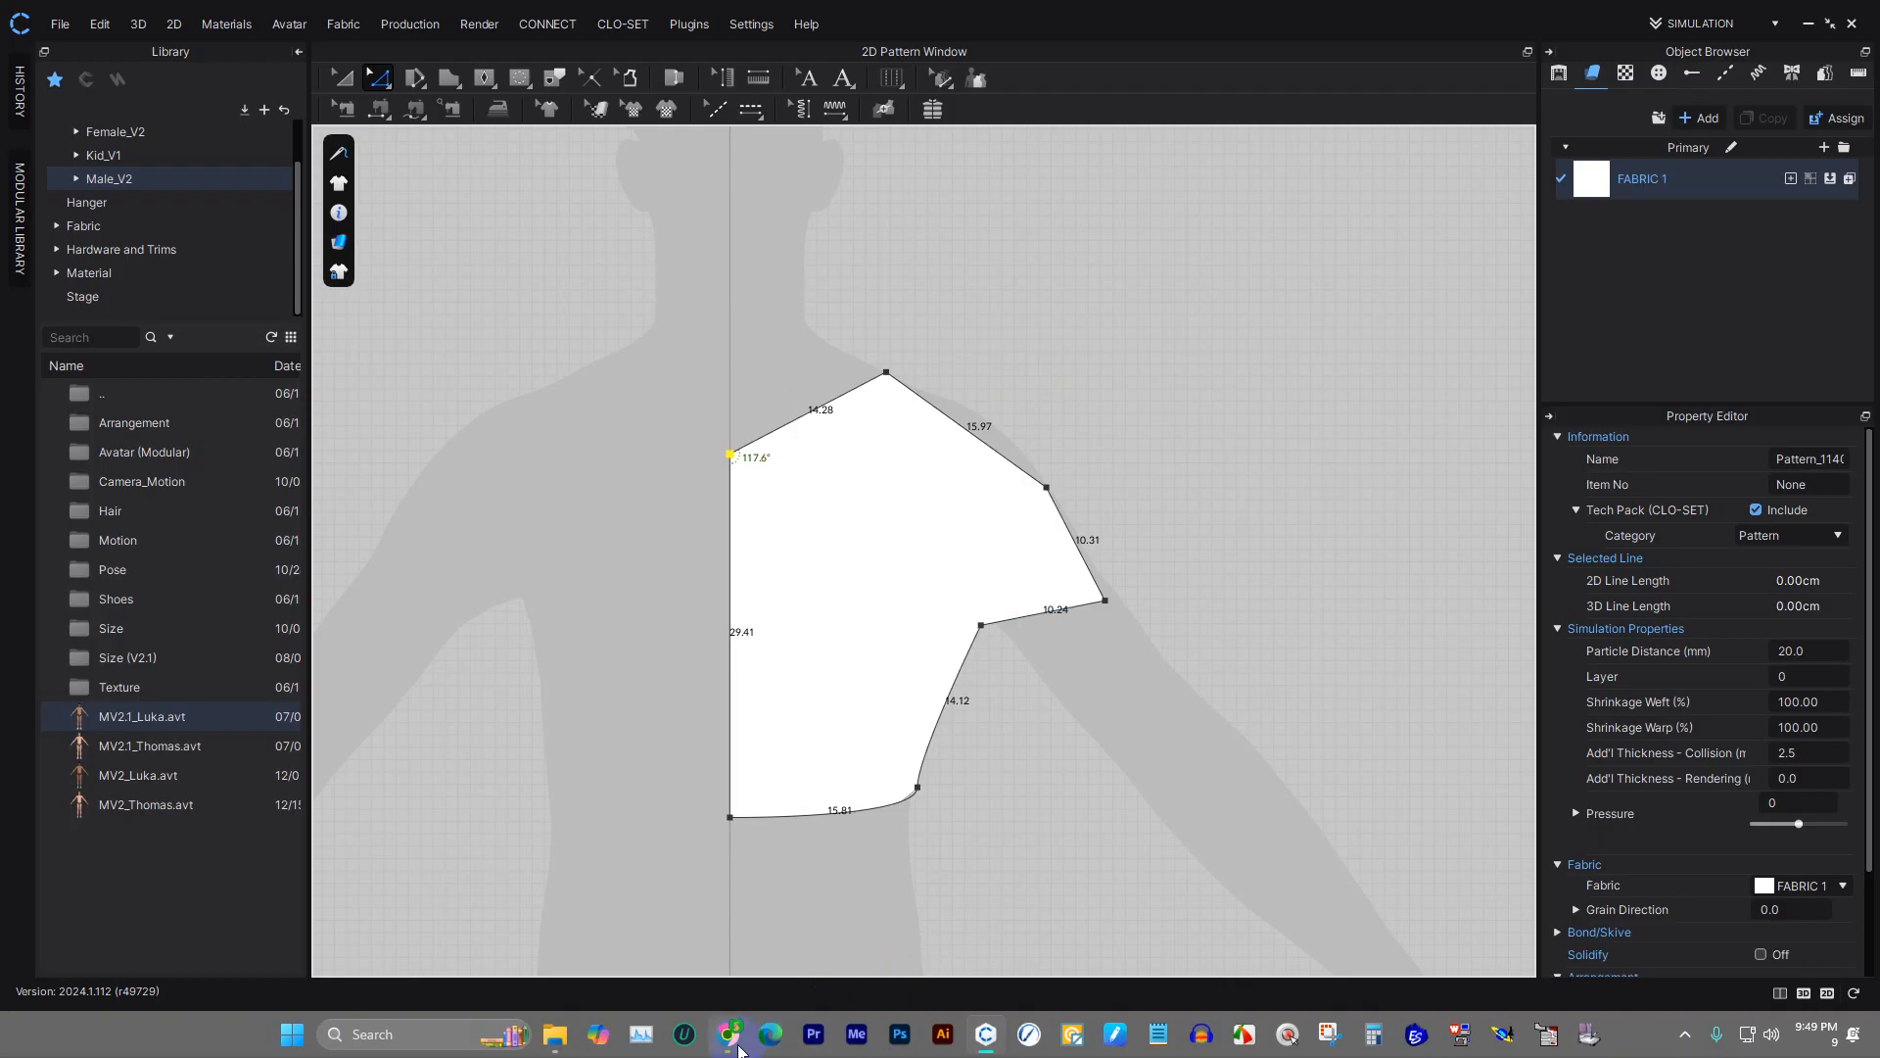
{"action": "mouse_move", "coordinate": [733, 1040]}
{"action": "mouse_move", "coordinate": [631, 946]}
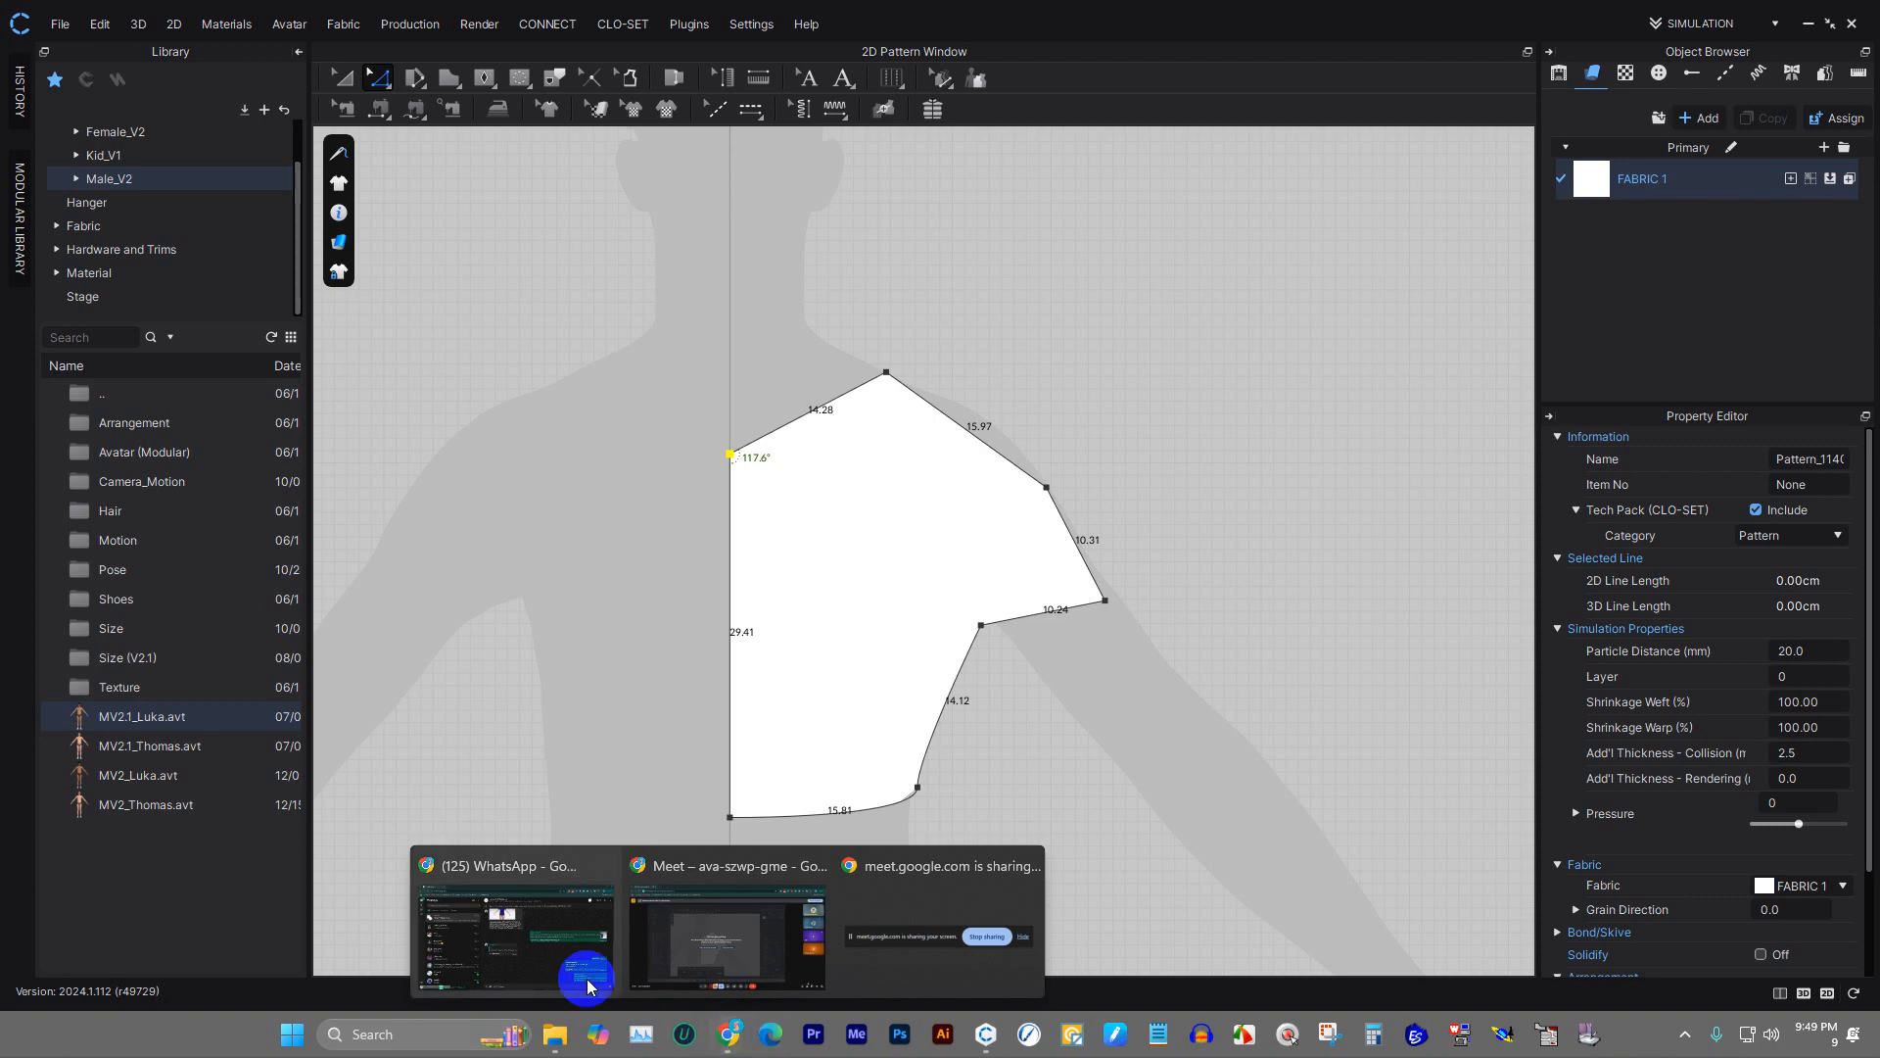
{"action": "mouse_move", "coordinate": [580, 969]}
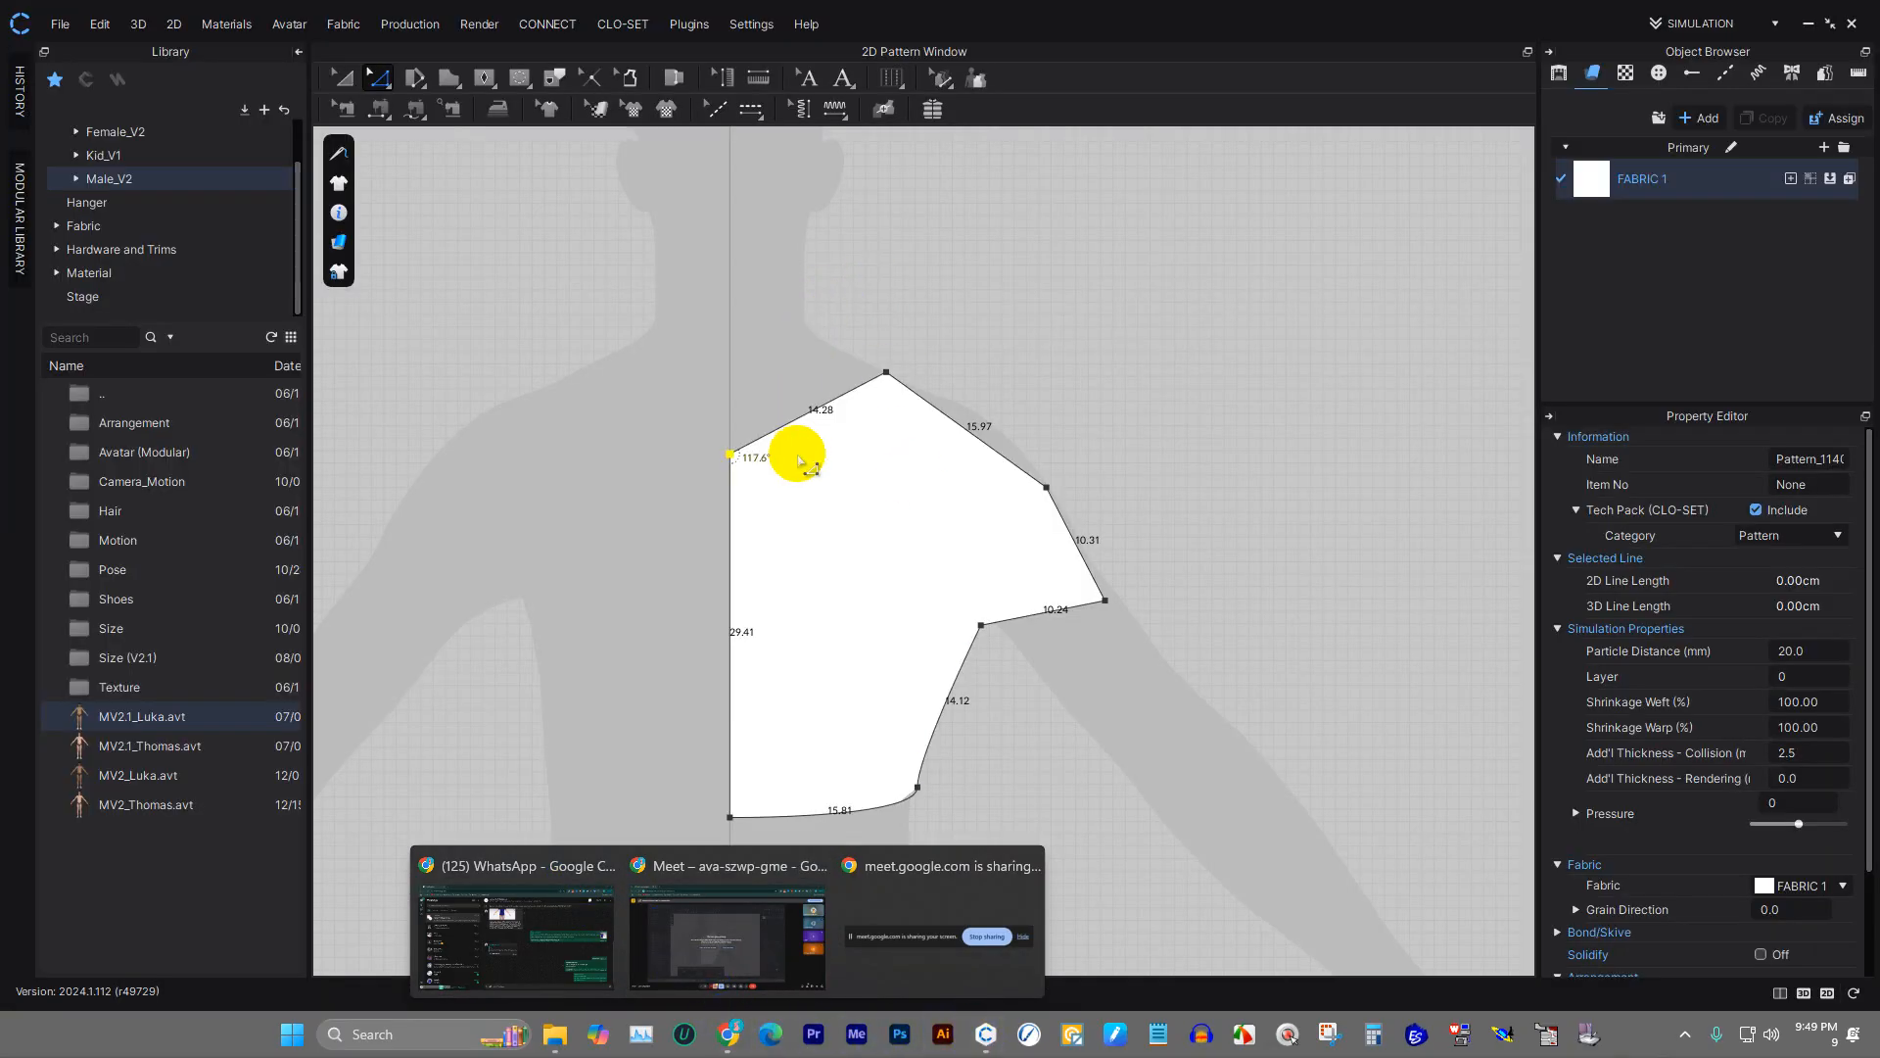
- Move the upper shoulder point outward along the shoulder, making its adjoining edges about 17.69 and 11.47 cm
{"action": "left_click", "coordinate": [382, 81]}
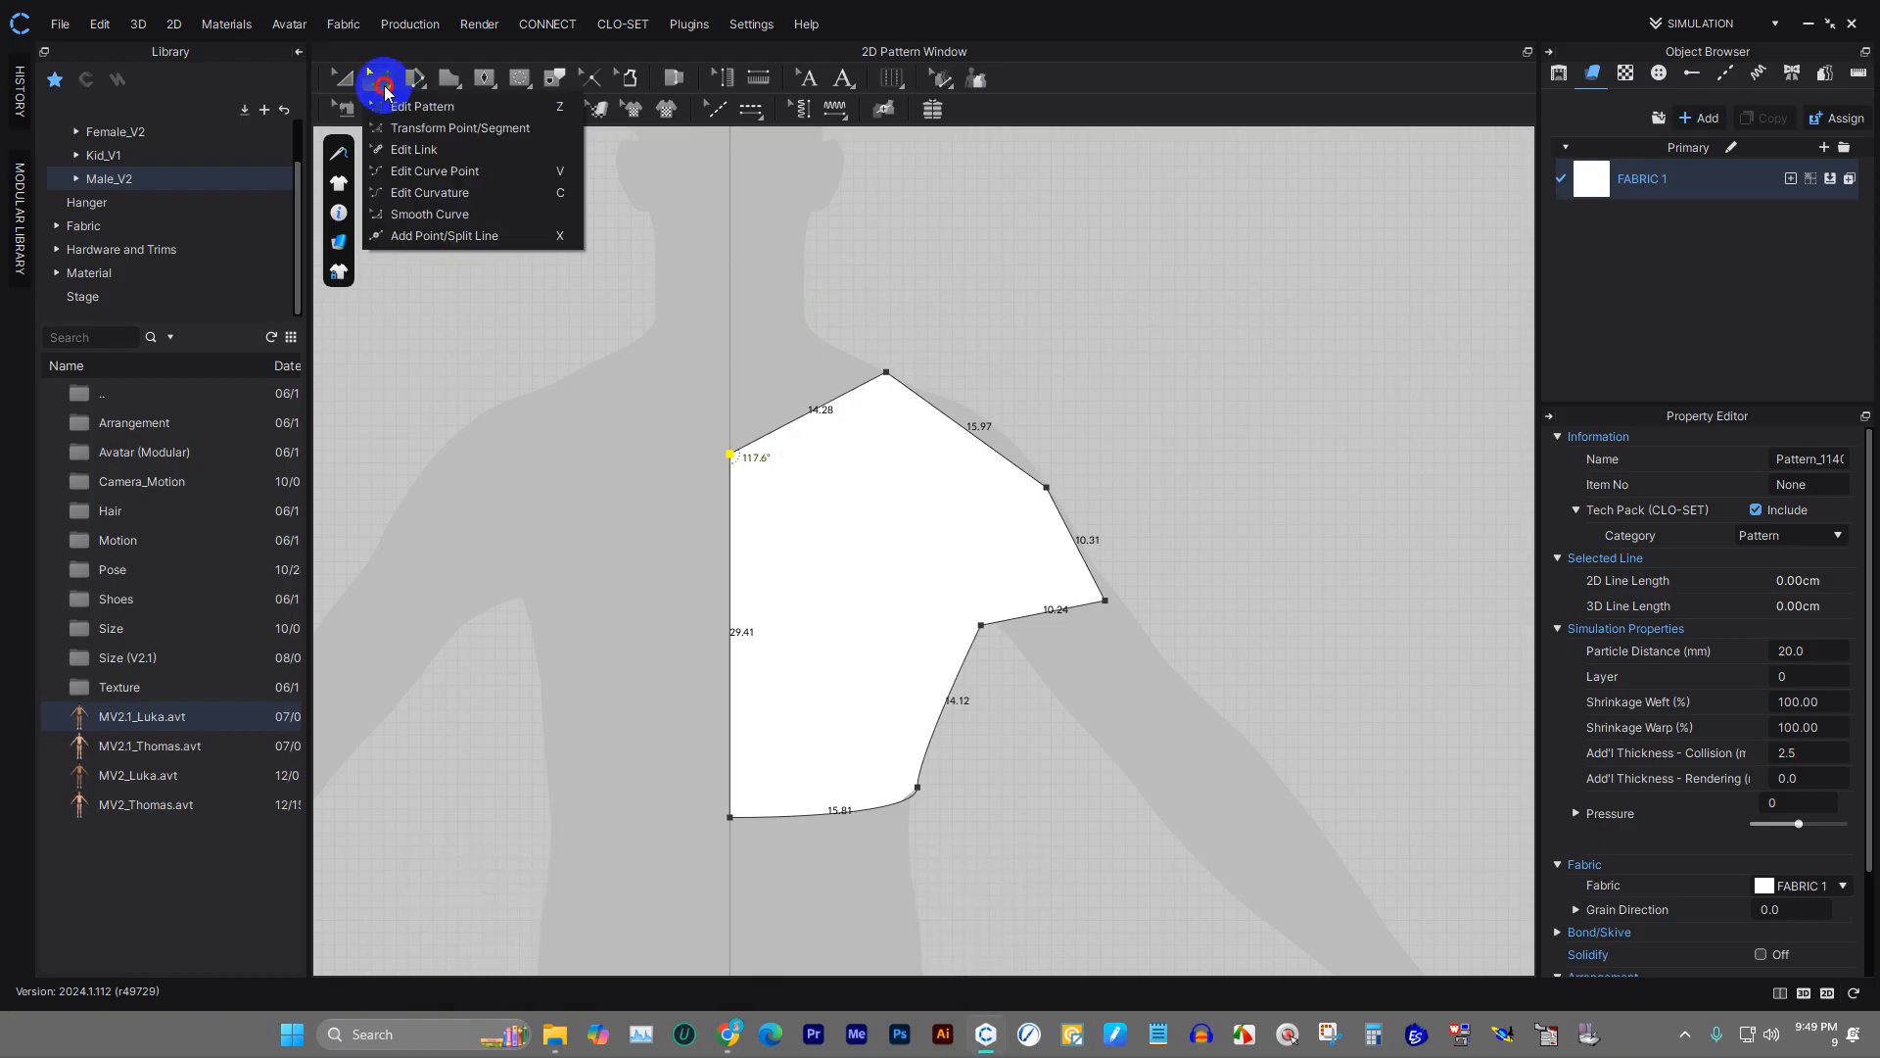
{"action": "left_click", "coordinate": [887, 372]}
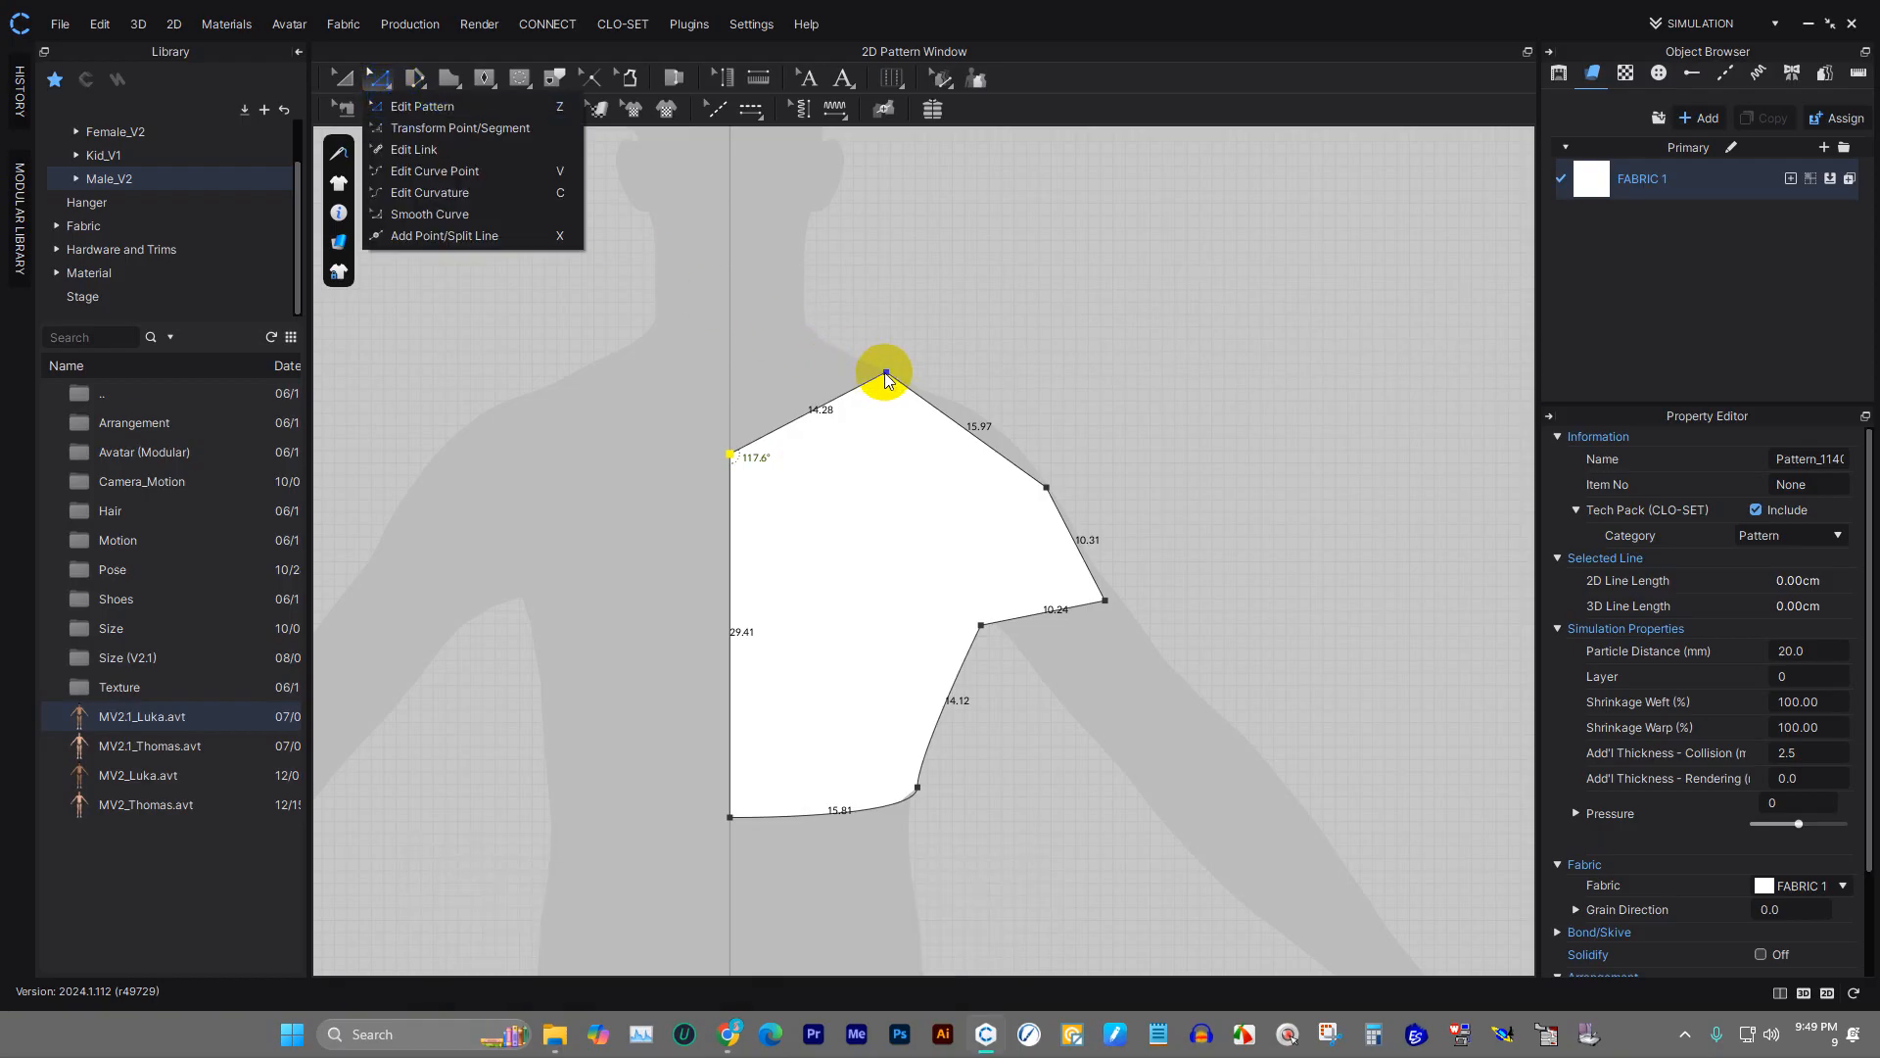
{"action": "left_click_drag", "start_coordinate": [887, 373], "coordinate": [940, 393]}
{"action": "left_click", "coordinate": [1042, 484]}
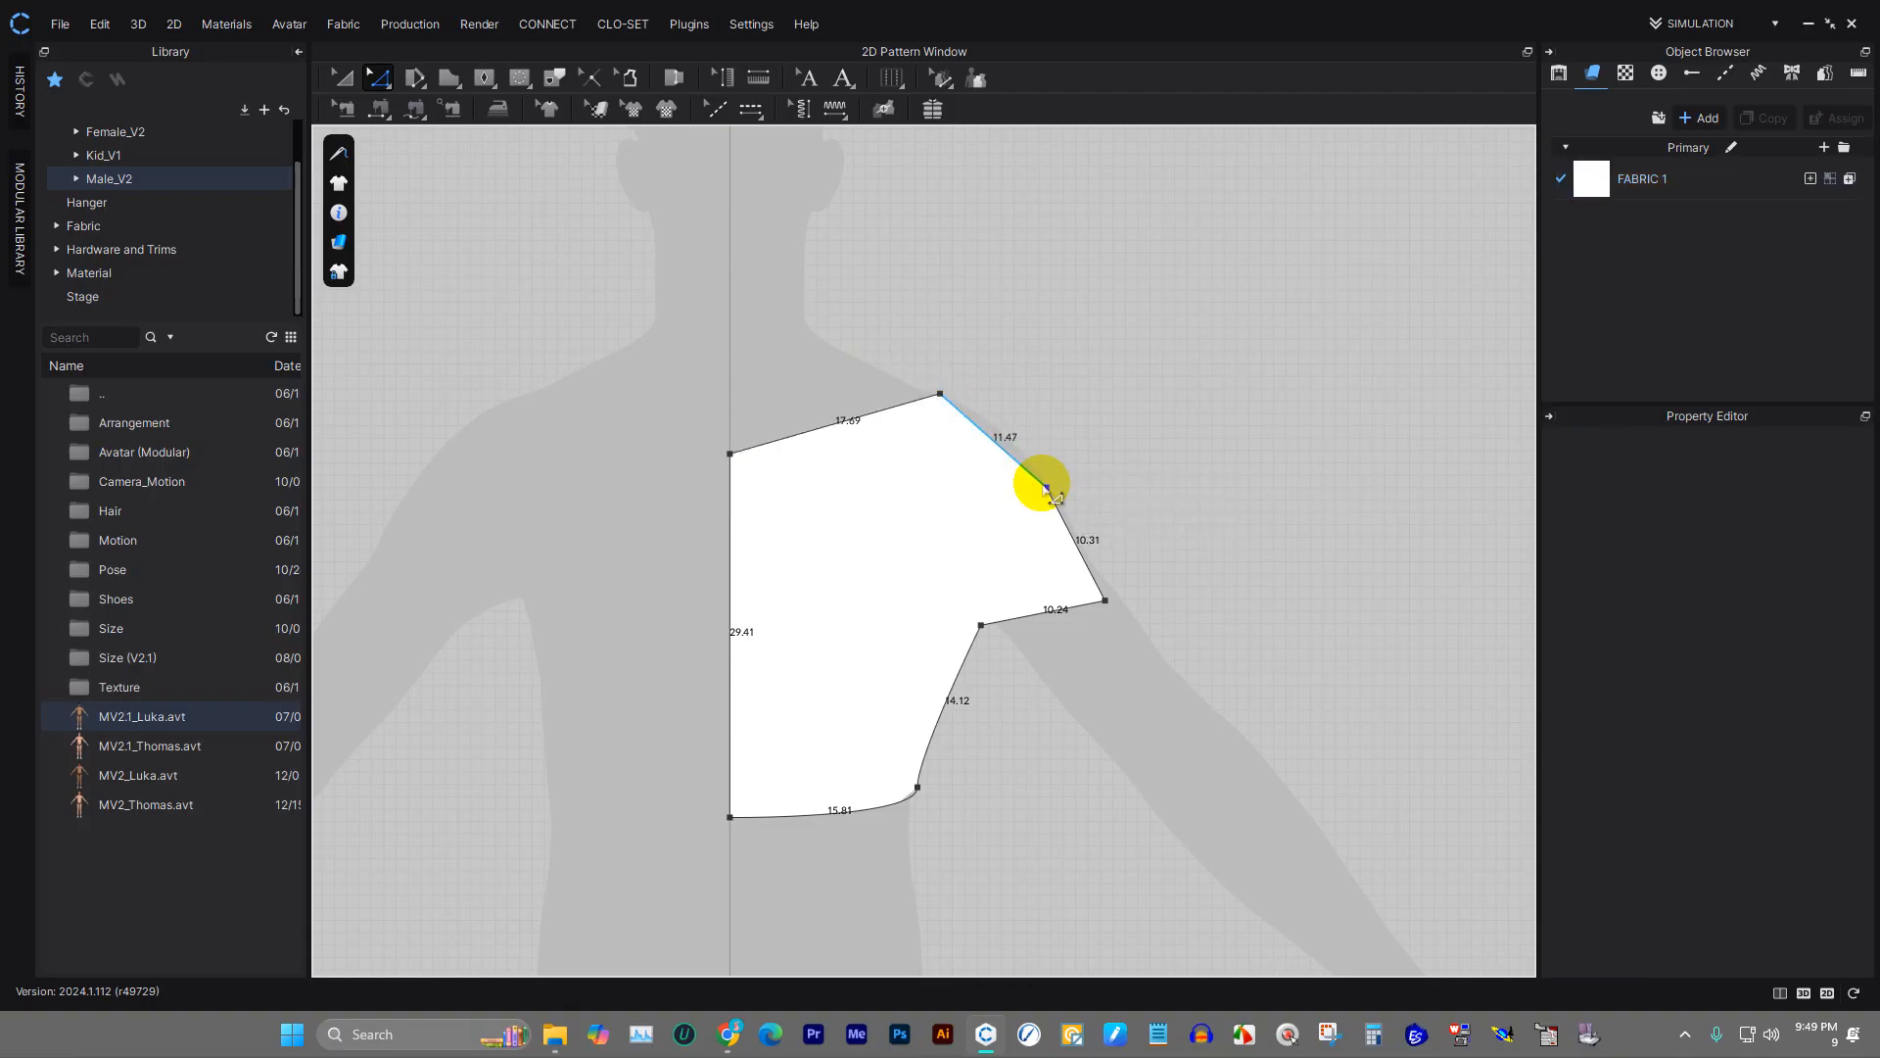
{"action": "right_click", "coordinate": [1042, 483]}
{"action": "left_click", "coordinate": [1142, 496]}
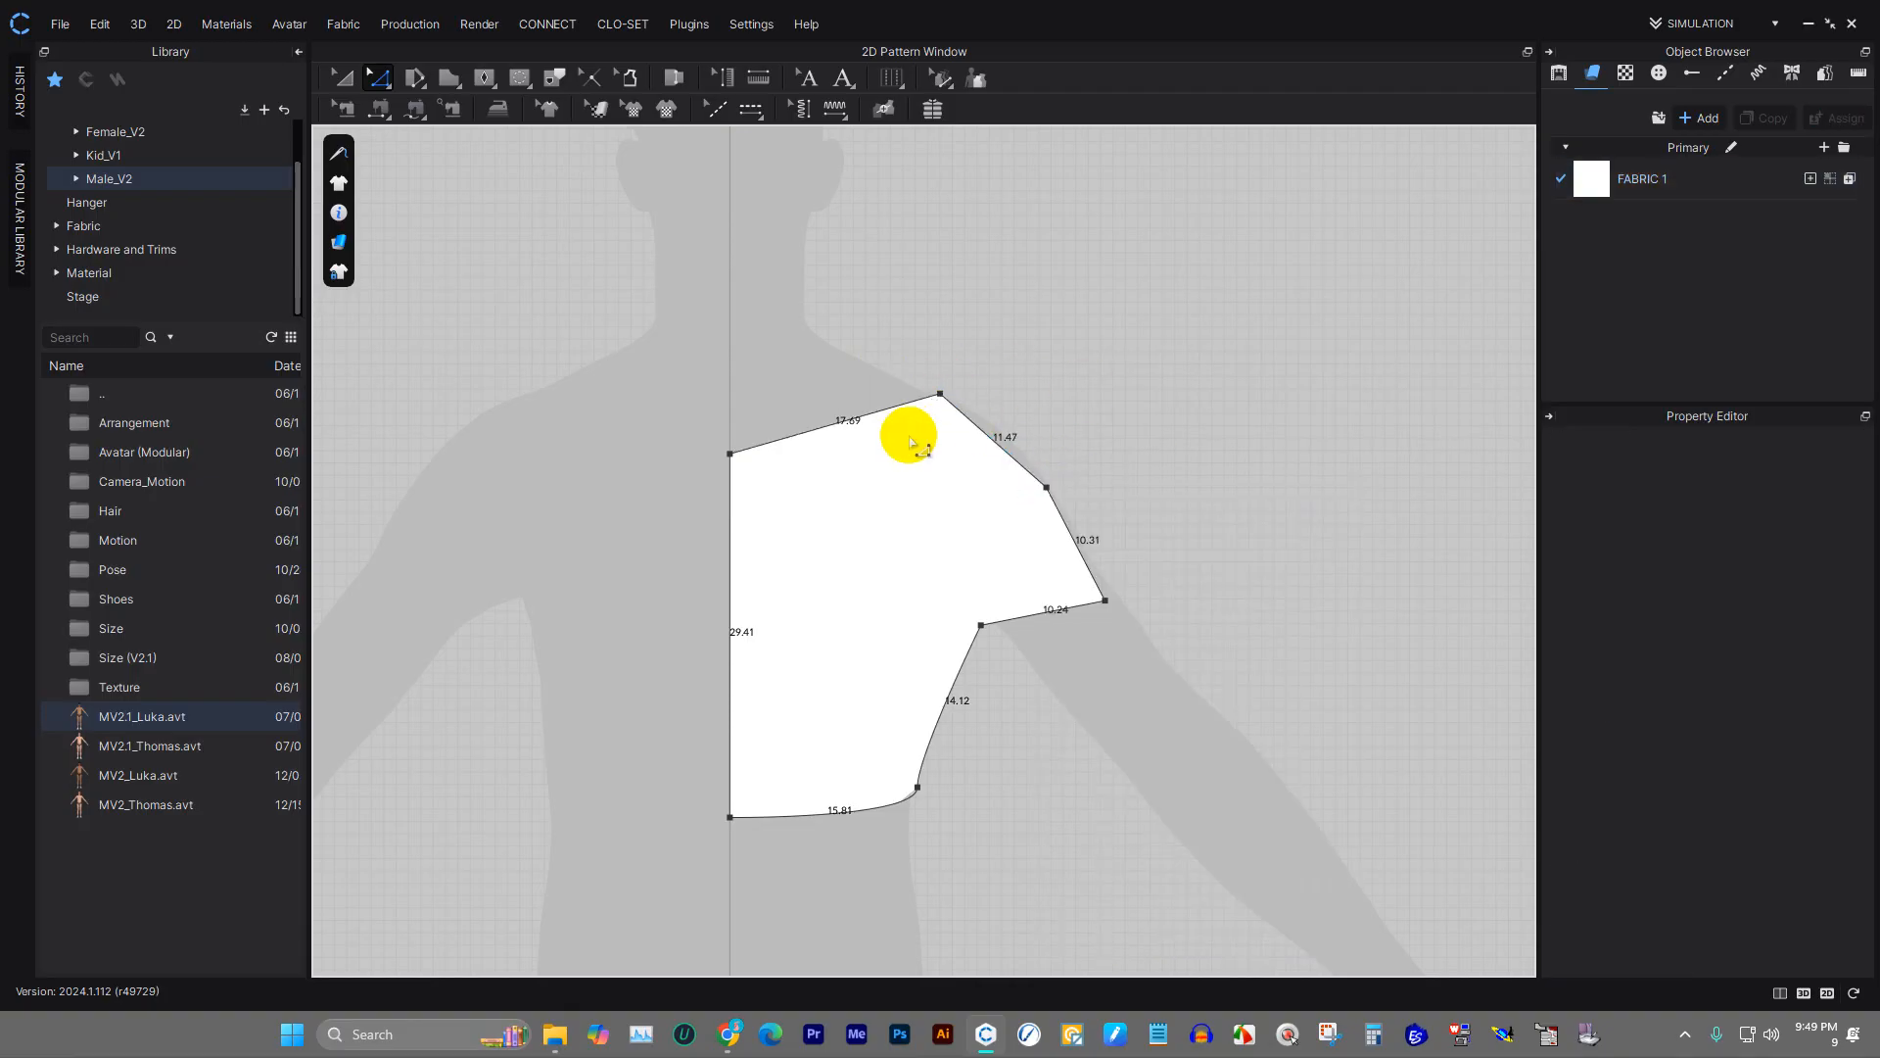
- Move the outer shoulder segment outward with Transform Point/Segment, making the neck edge about 20.70 cm and the outer sleeve edge about 10.48 cm
{"action": "left_click", "coordinate": [382, 92]}
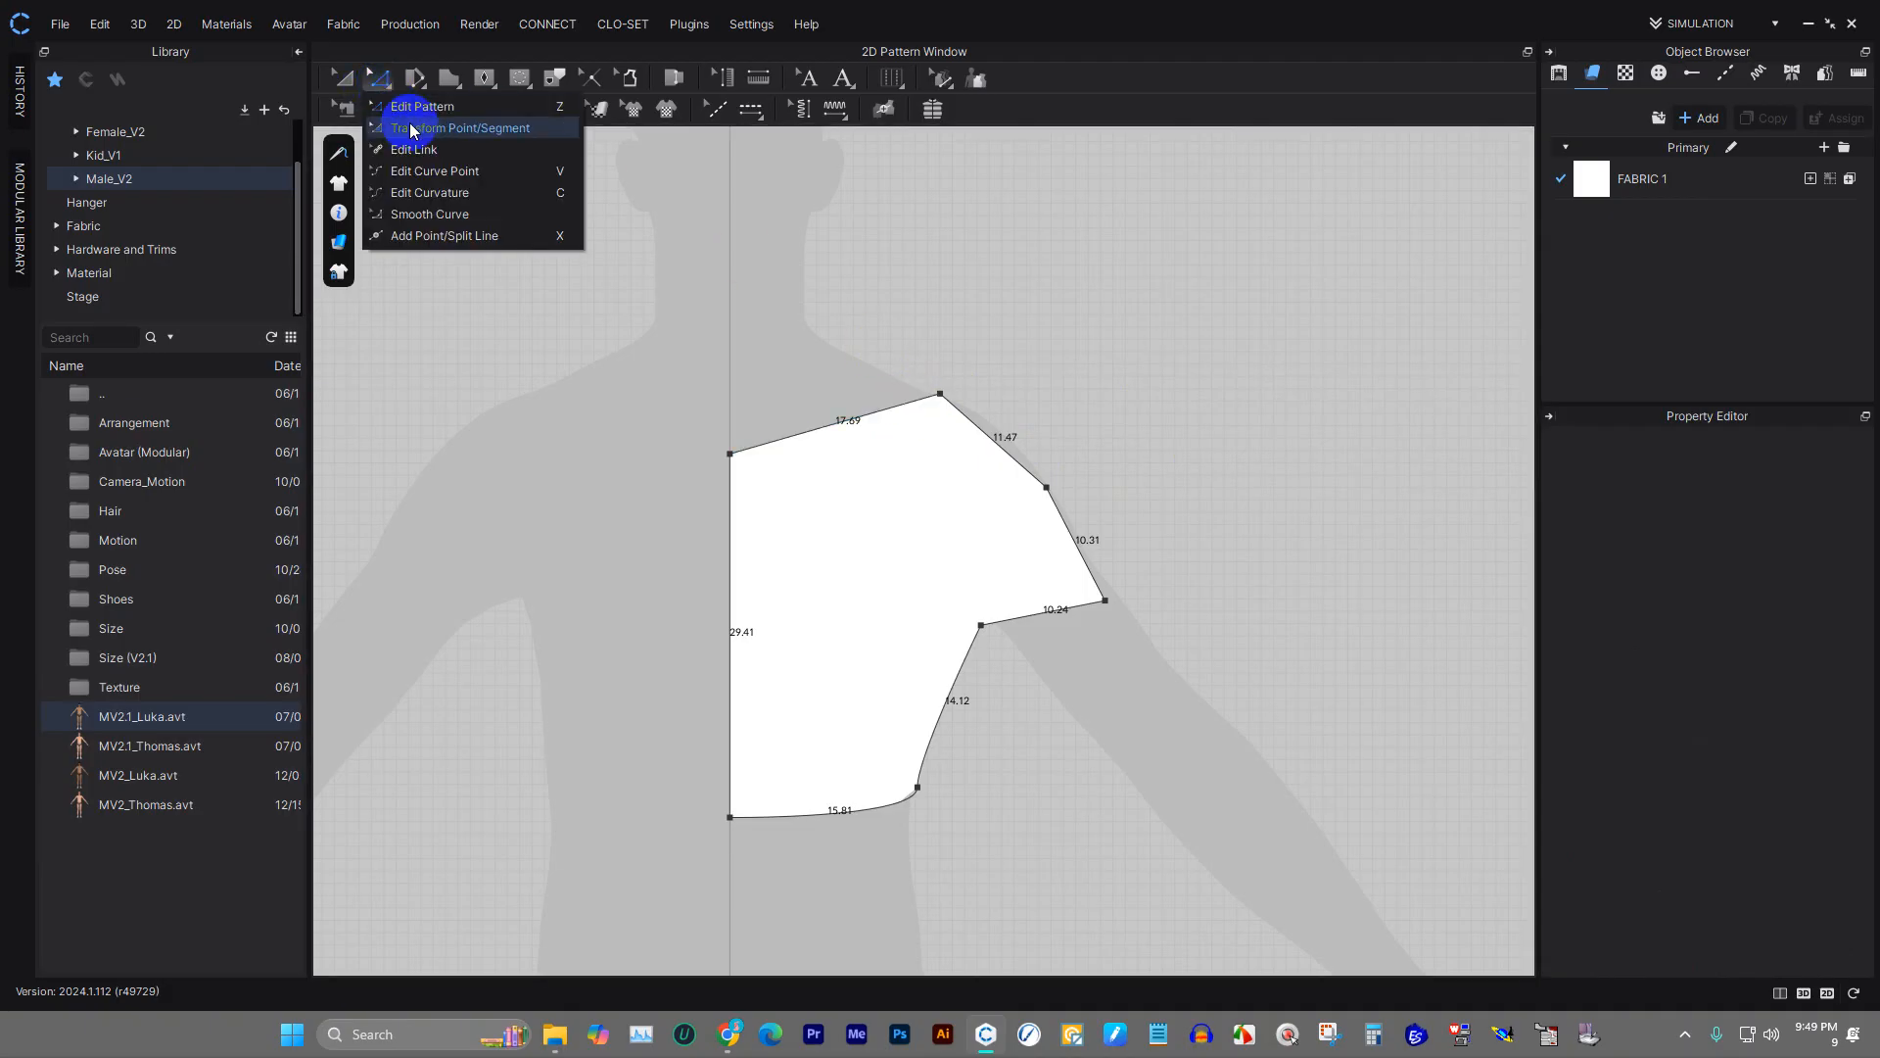
{"action": "left_click", "coordinate": [478, 135]}
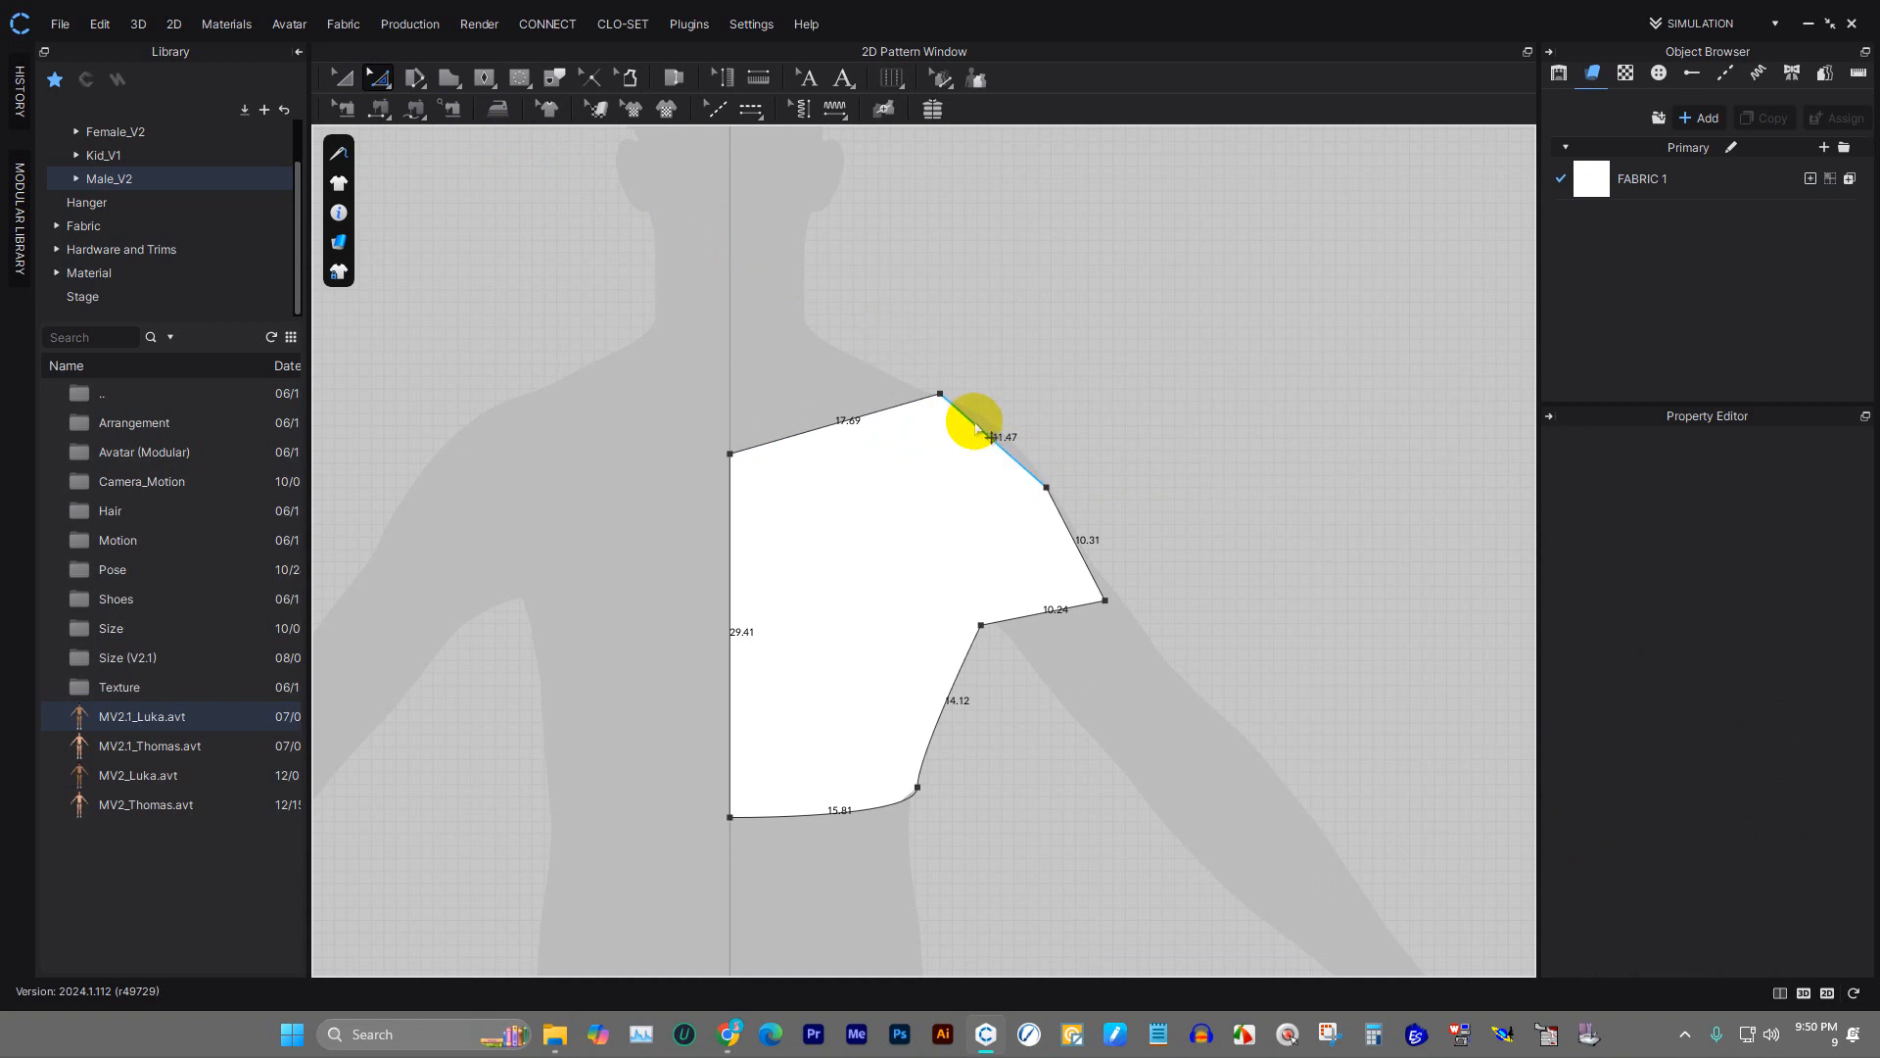
{"action": "scroll", "coordinate": [997, 461], "scroll_direction": "down", "scroll_amount": 3}
{"action": "scroll", "coordinate": [991, 456], "scroll_direction": "up", "scroll_amount": 6}
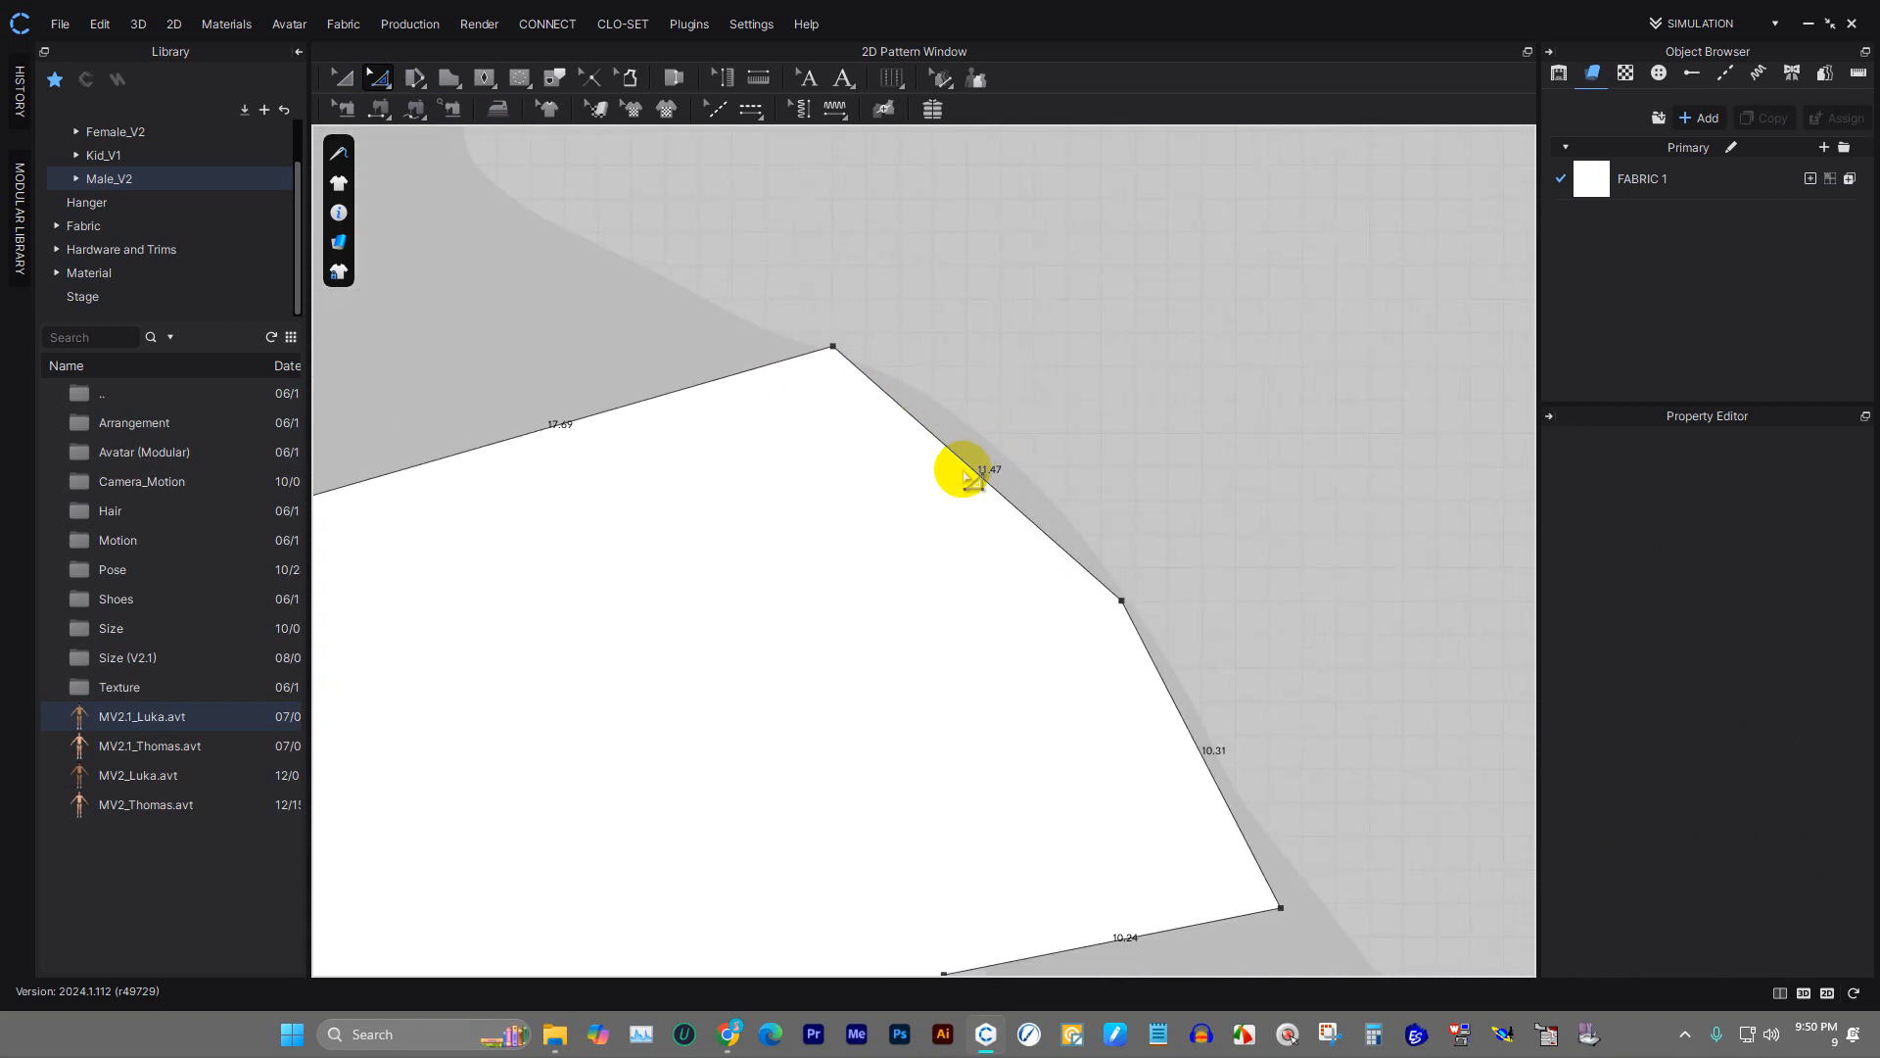
{"action": "left_click", "coordinate": [983, 480]}
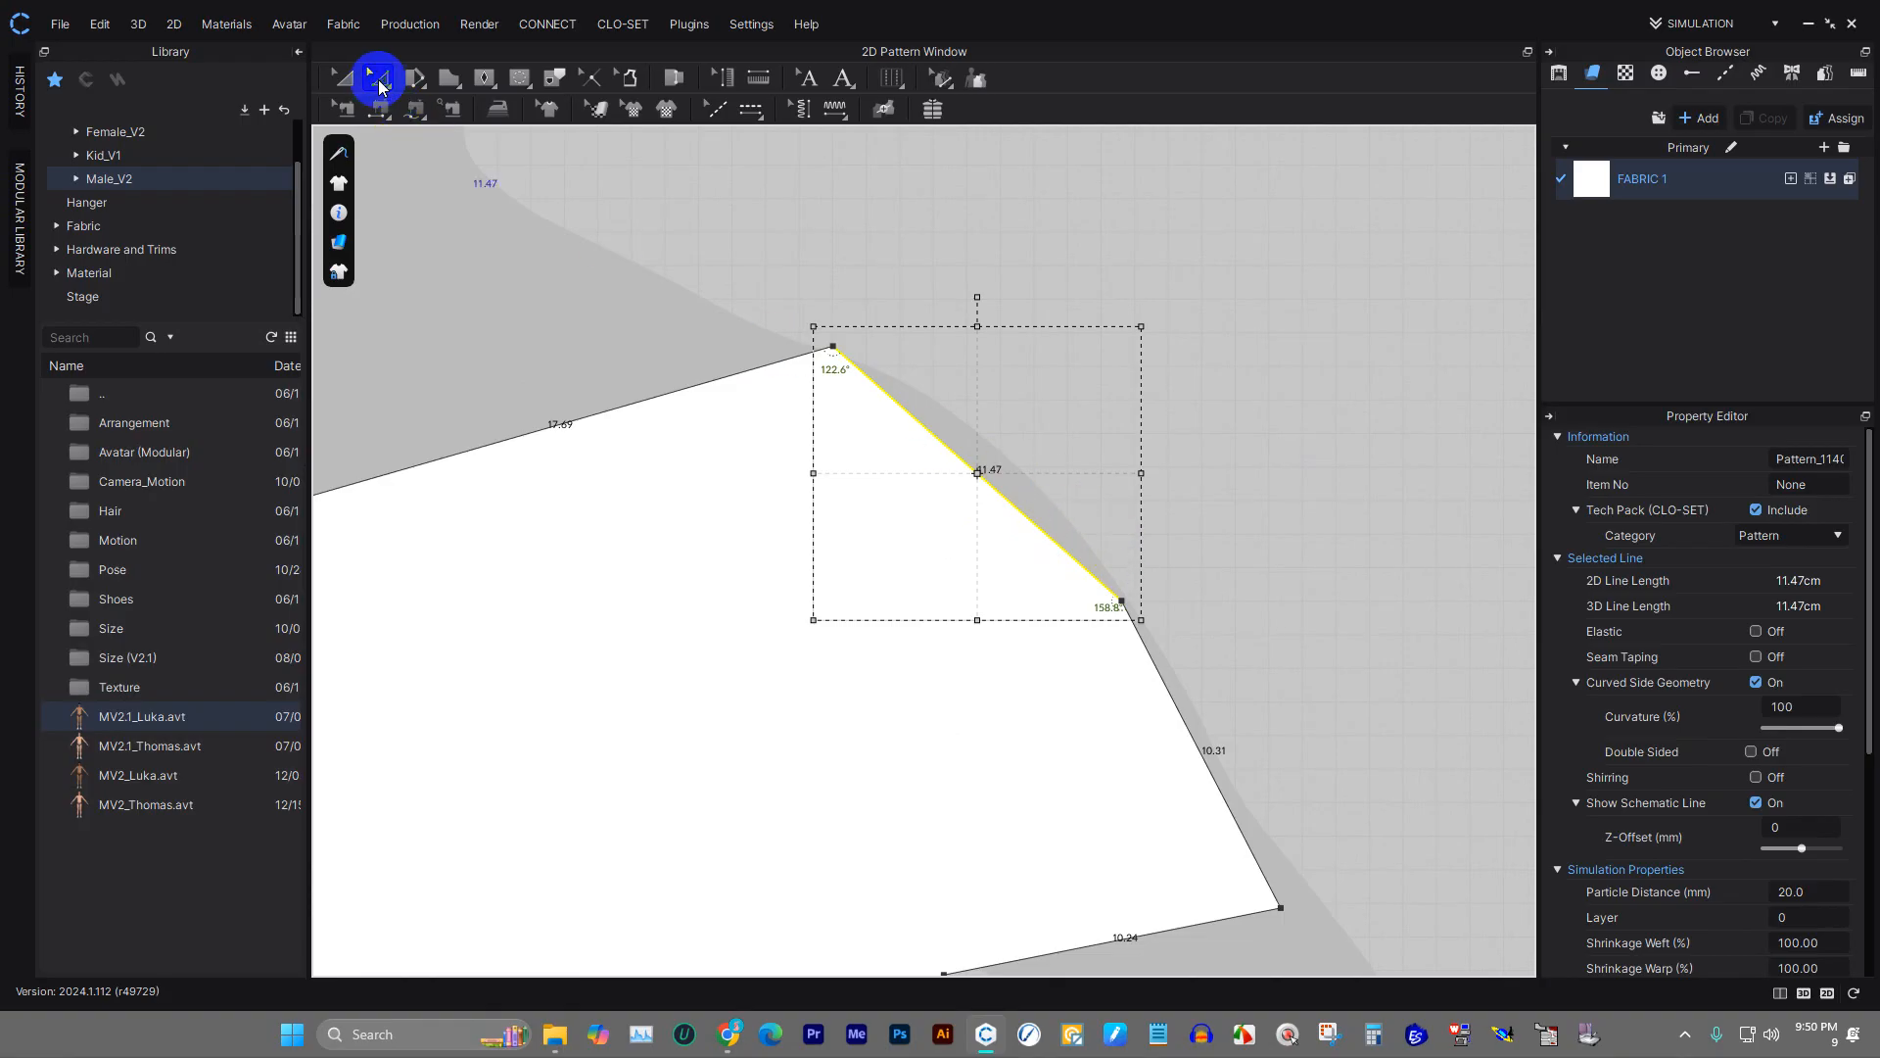
{"action": "left_click", "coordinate": [380, 86]}
{"action": "left_click", "coordinate": [431, 138]}
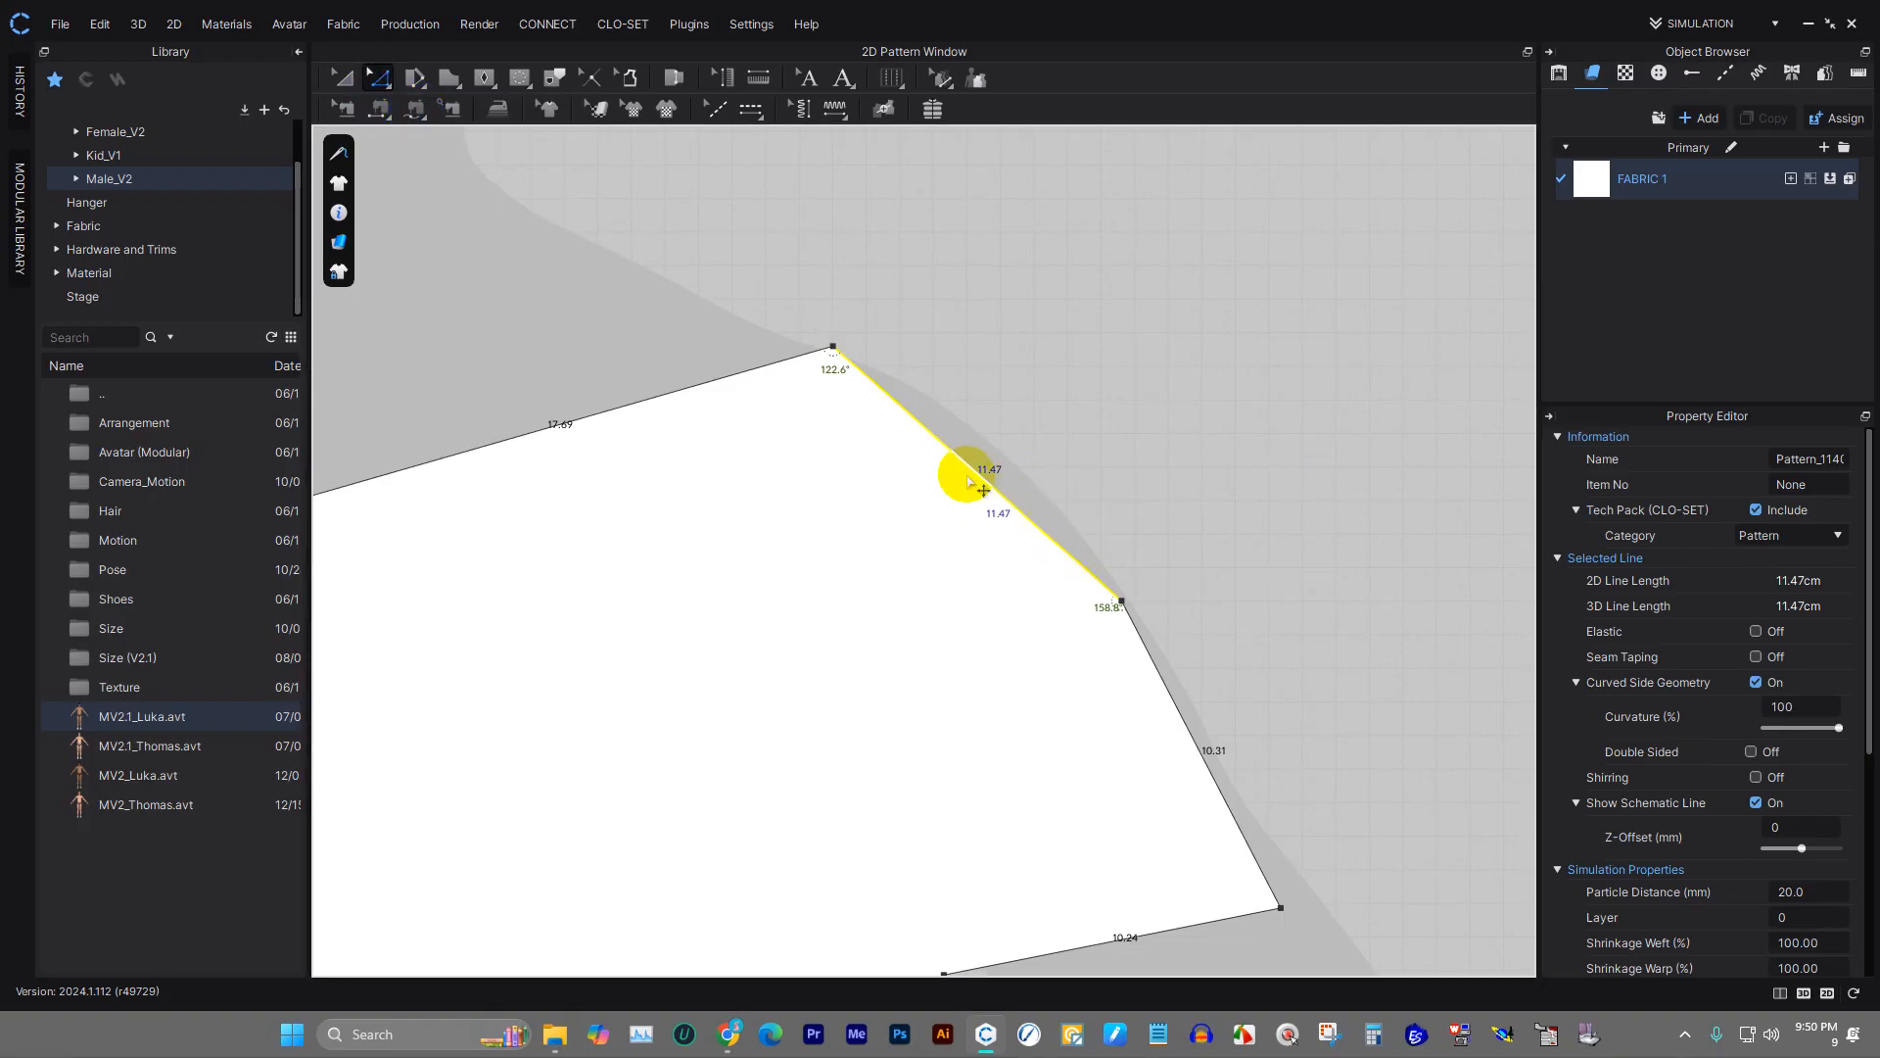
{"action": "left_click", "coordinate": [388, 86]}
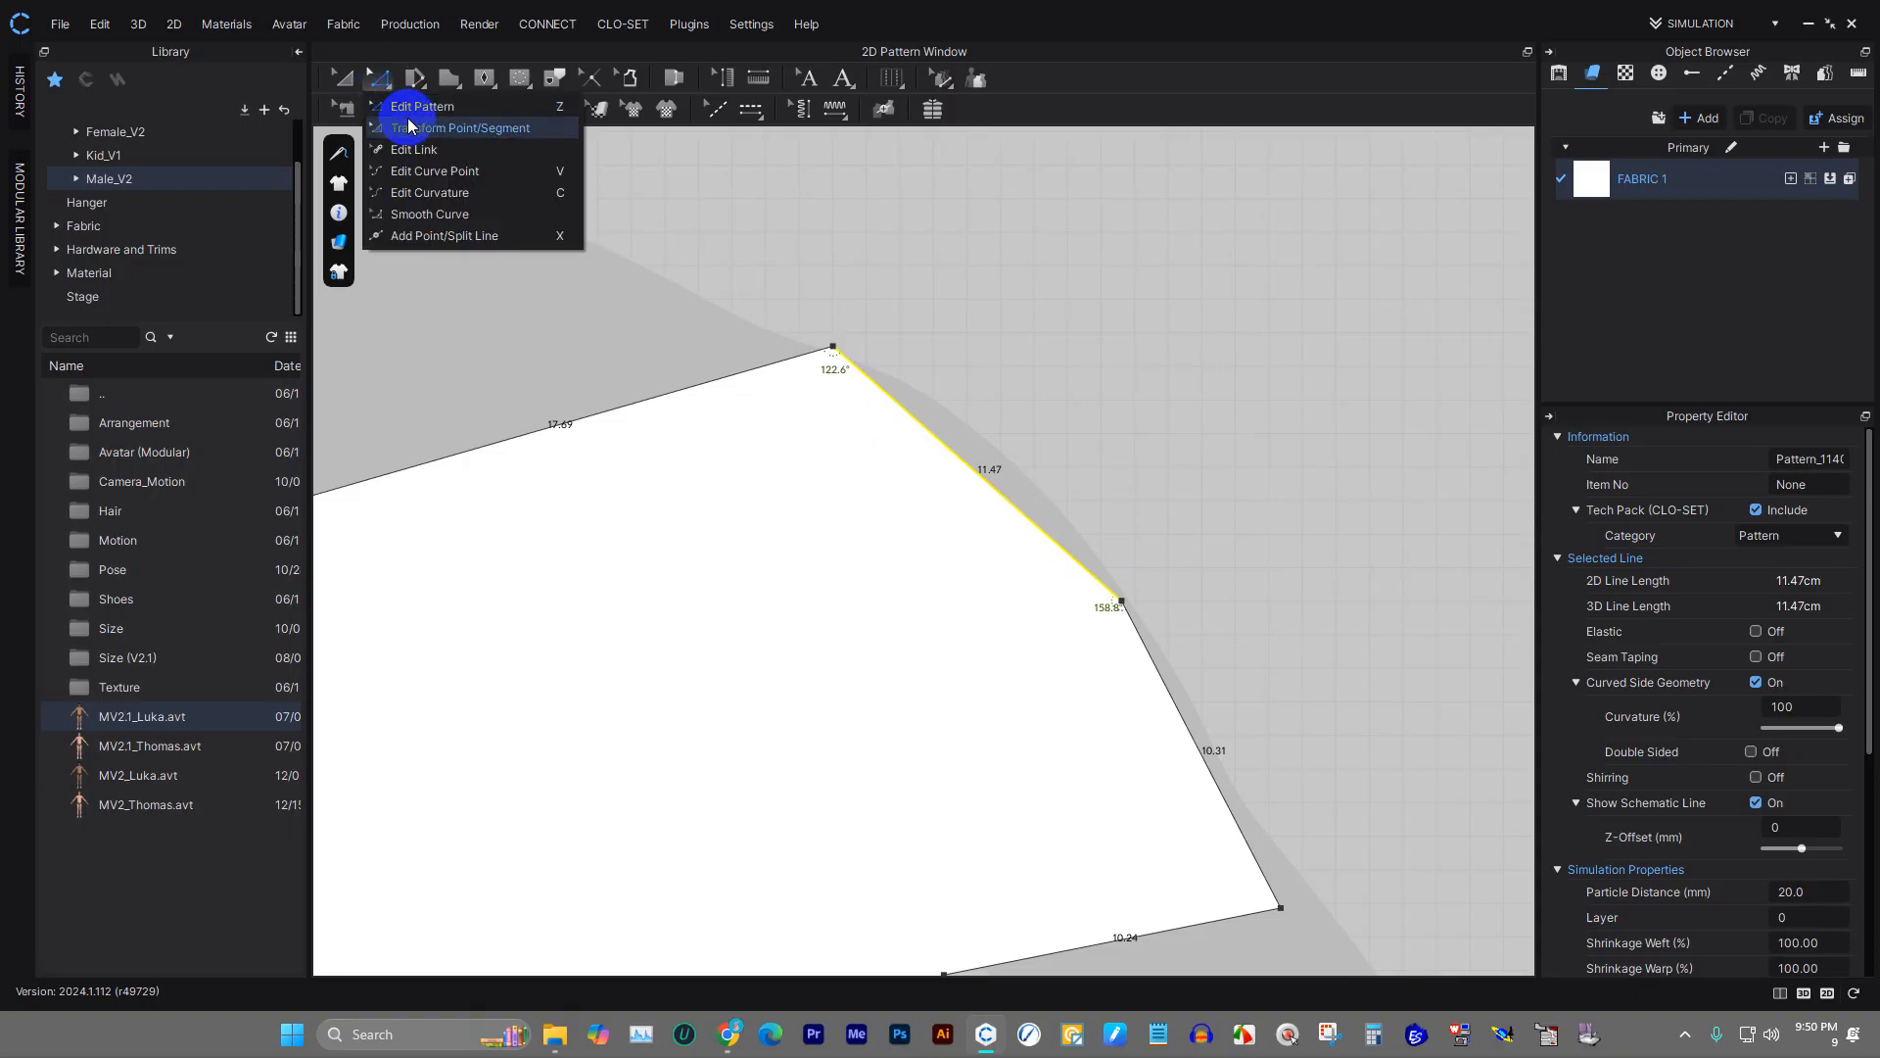
{"action": "left_click", "coordinate": [409, 126]}
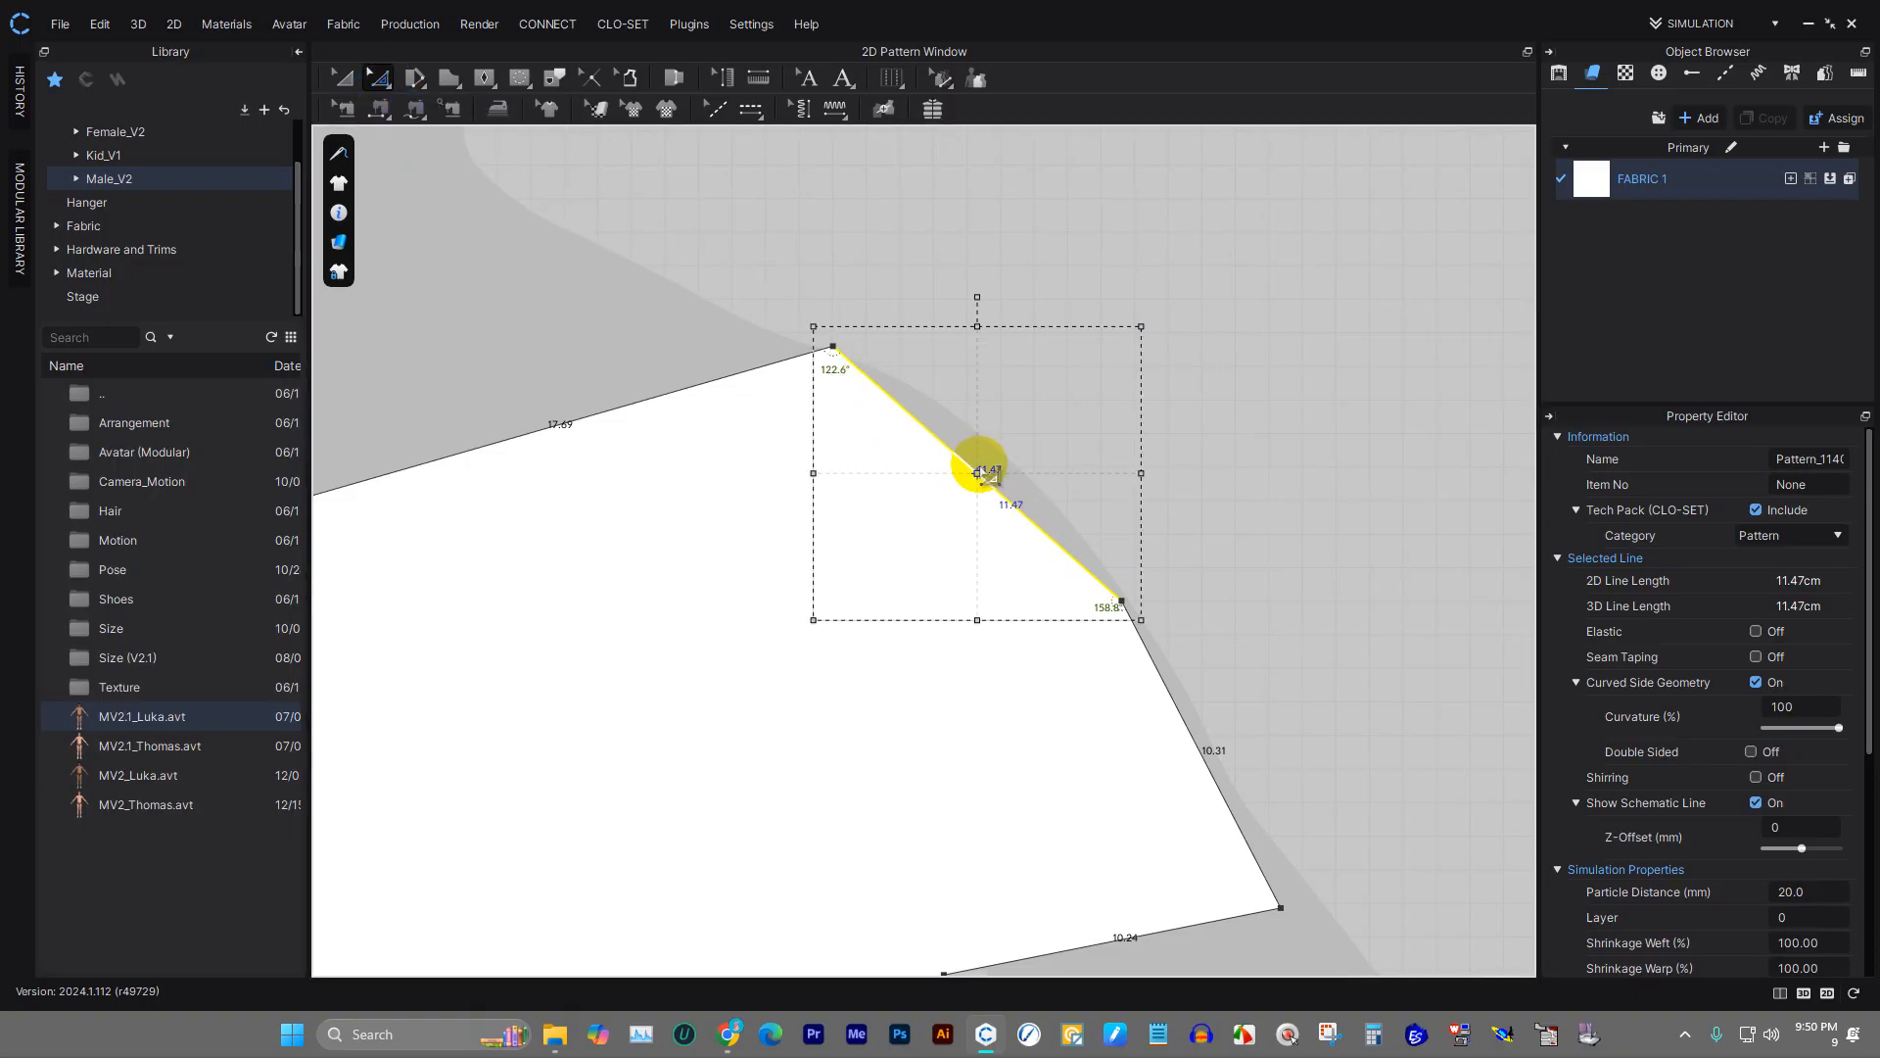
{"action": "left_click", "coordinate": [977, 473]}
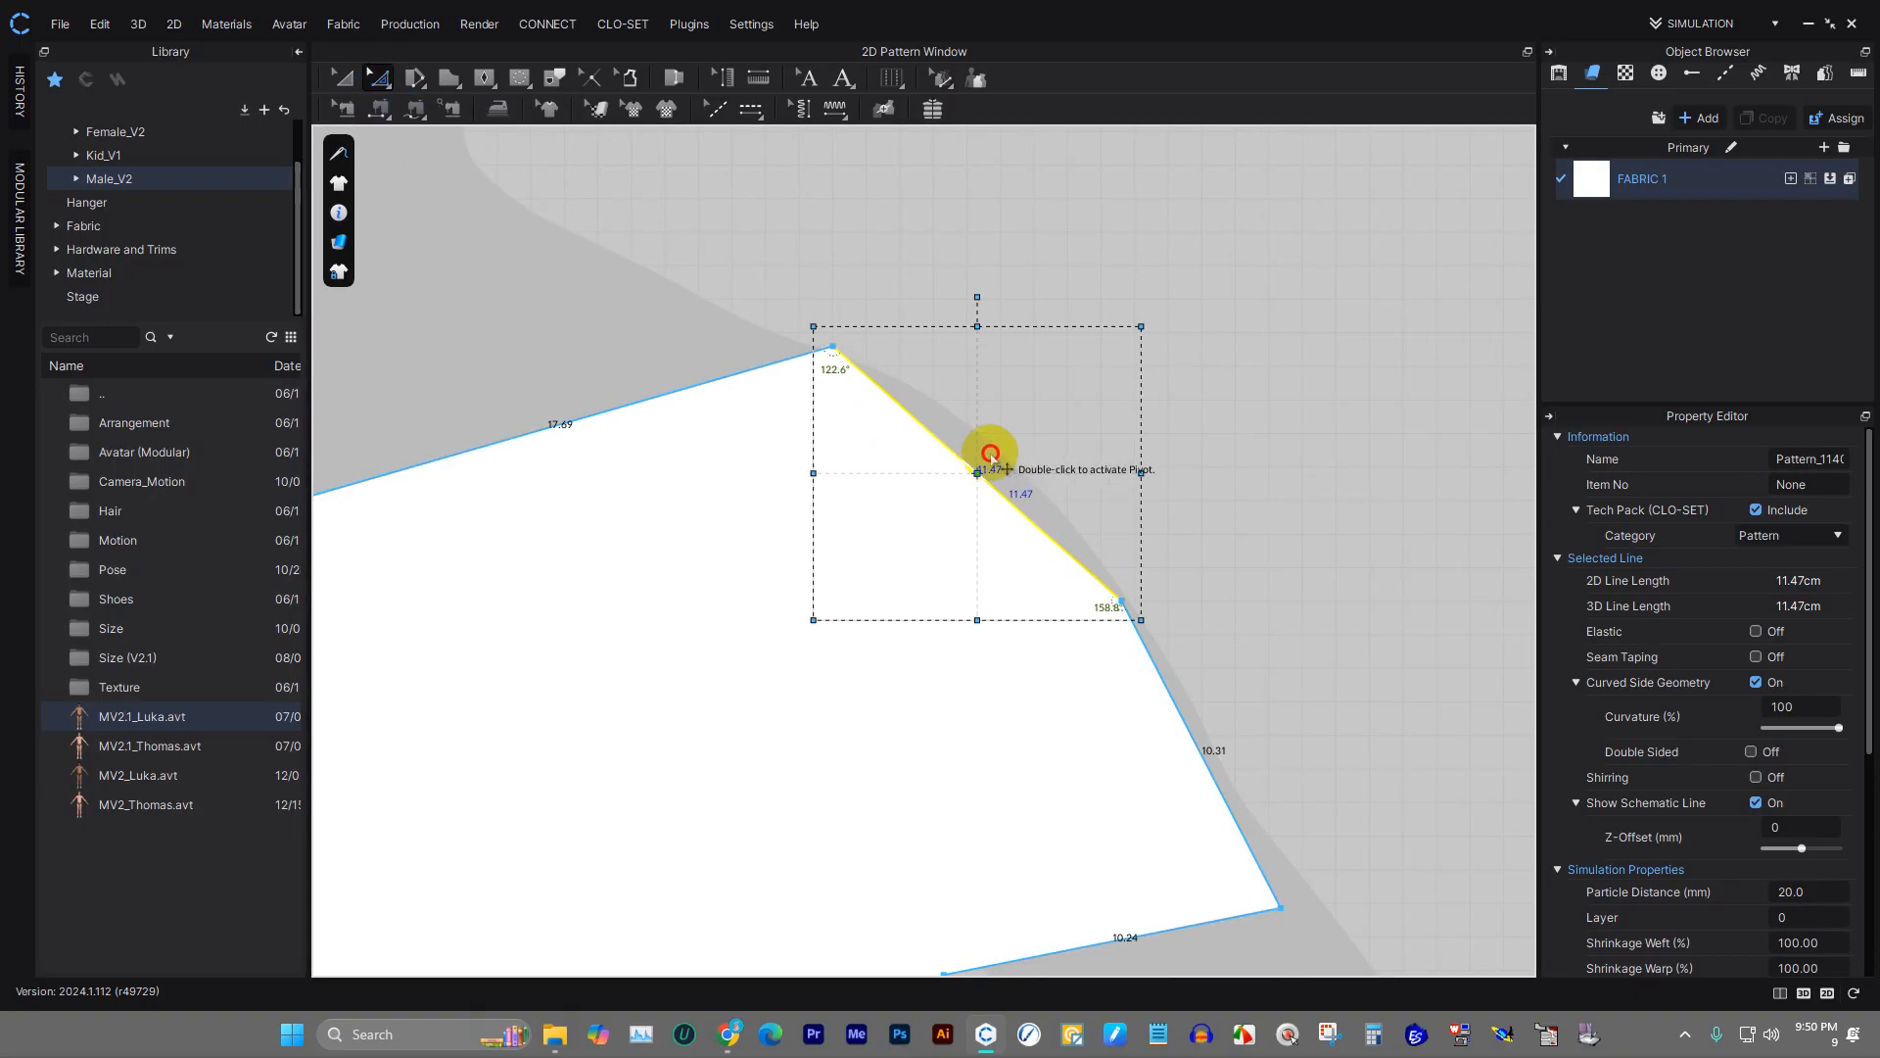
{"action": "left_click_drag", "start_coordinate": [978, 466], "coordinate": [1071, 441]}
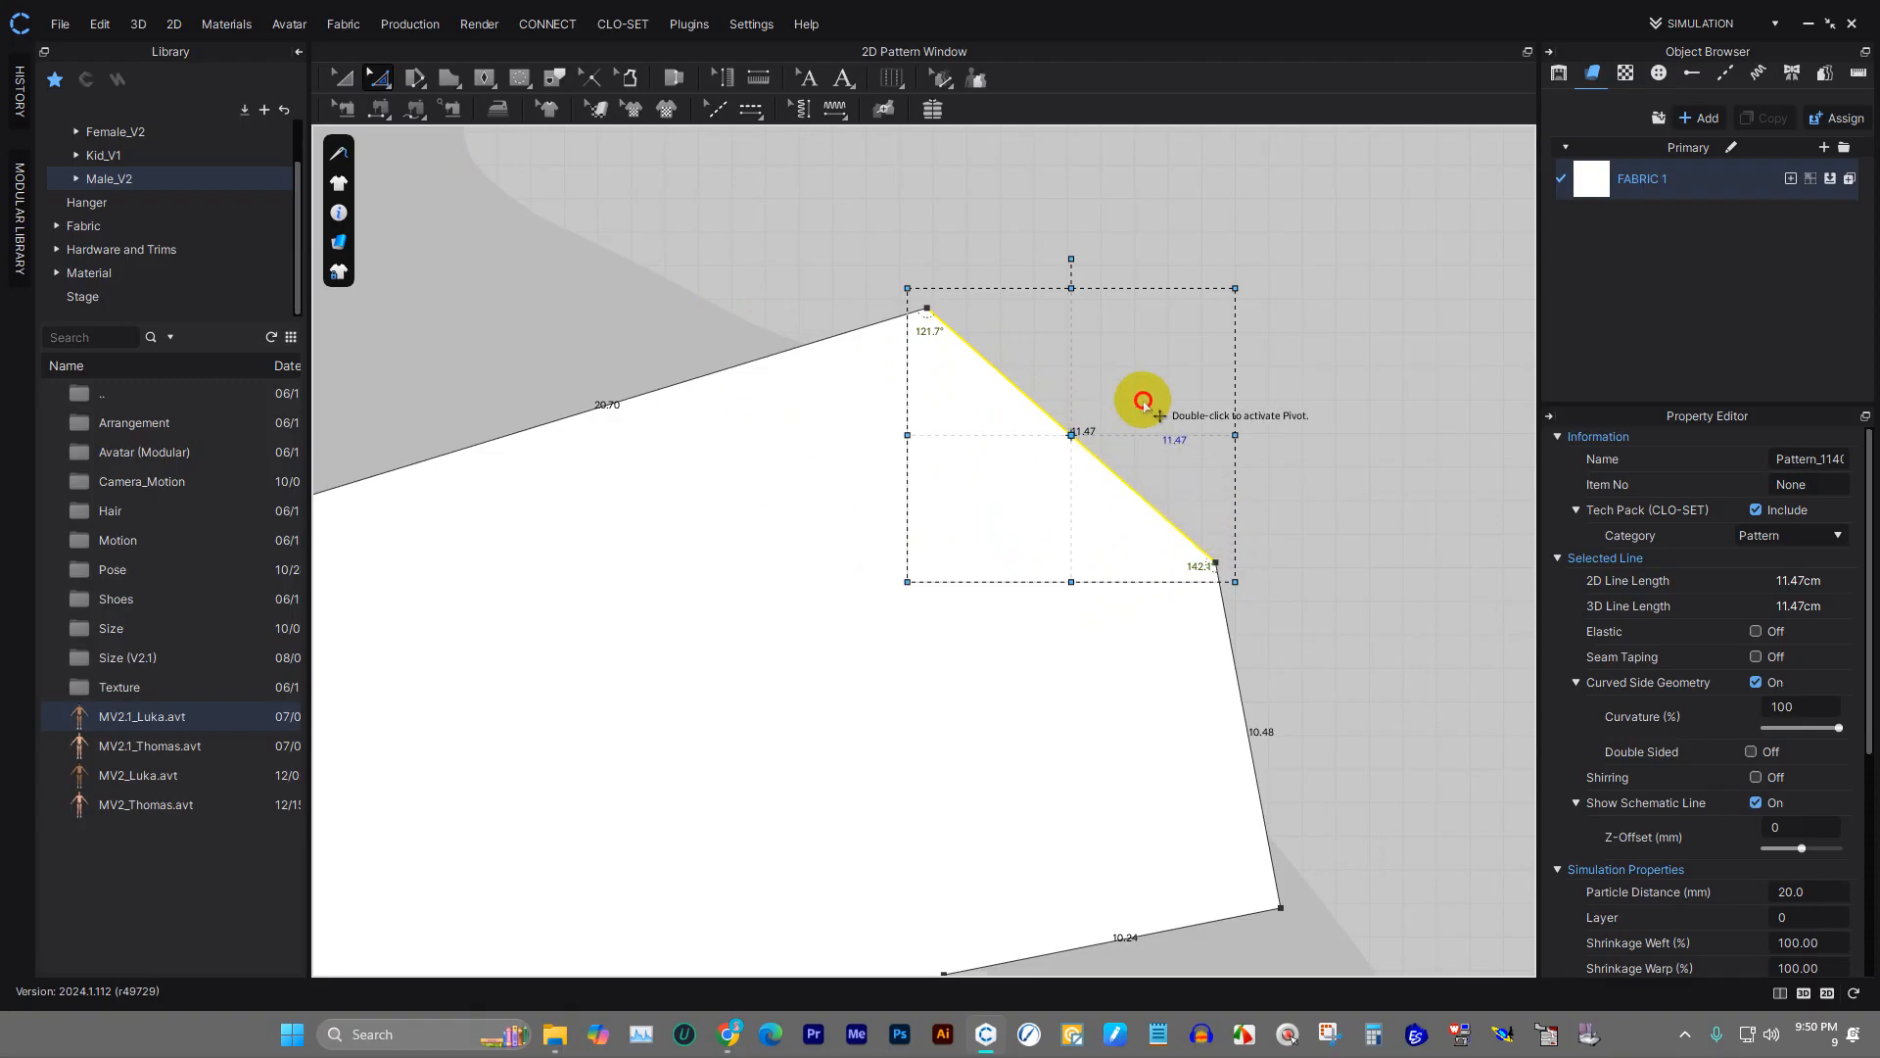
{"action": "left_click", "coordinate": [397, 71]}
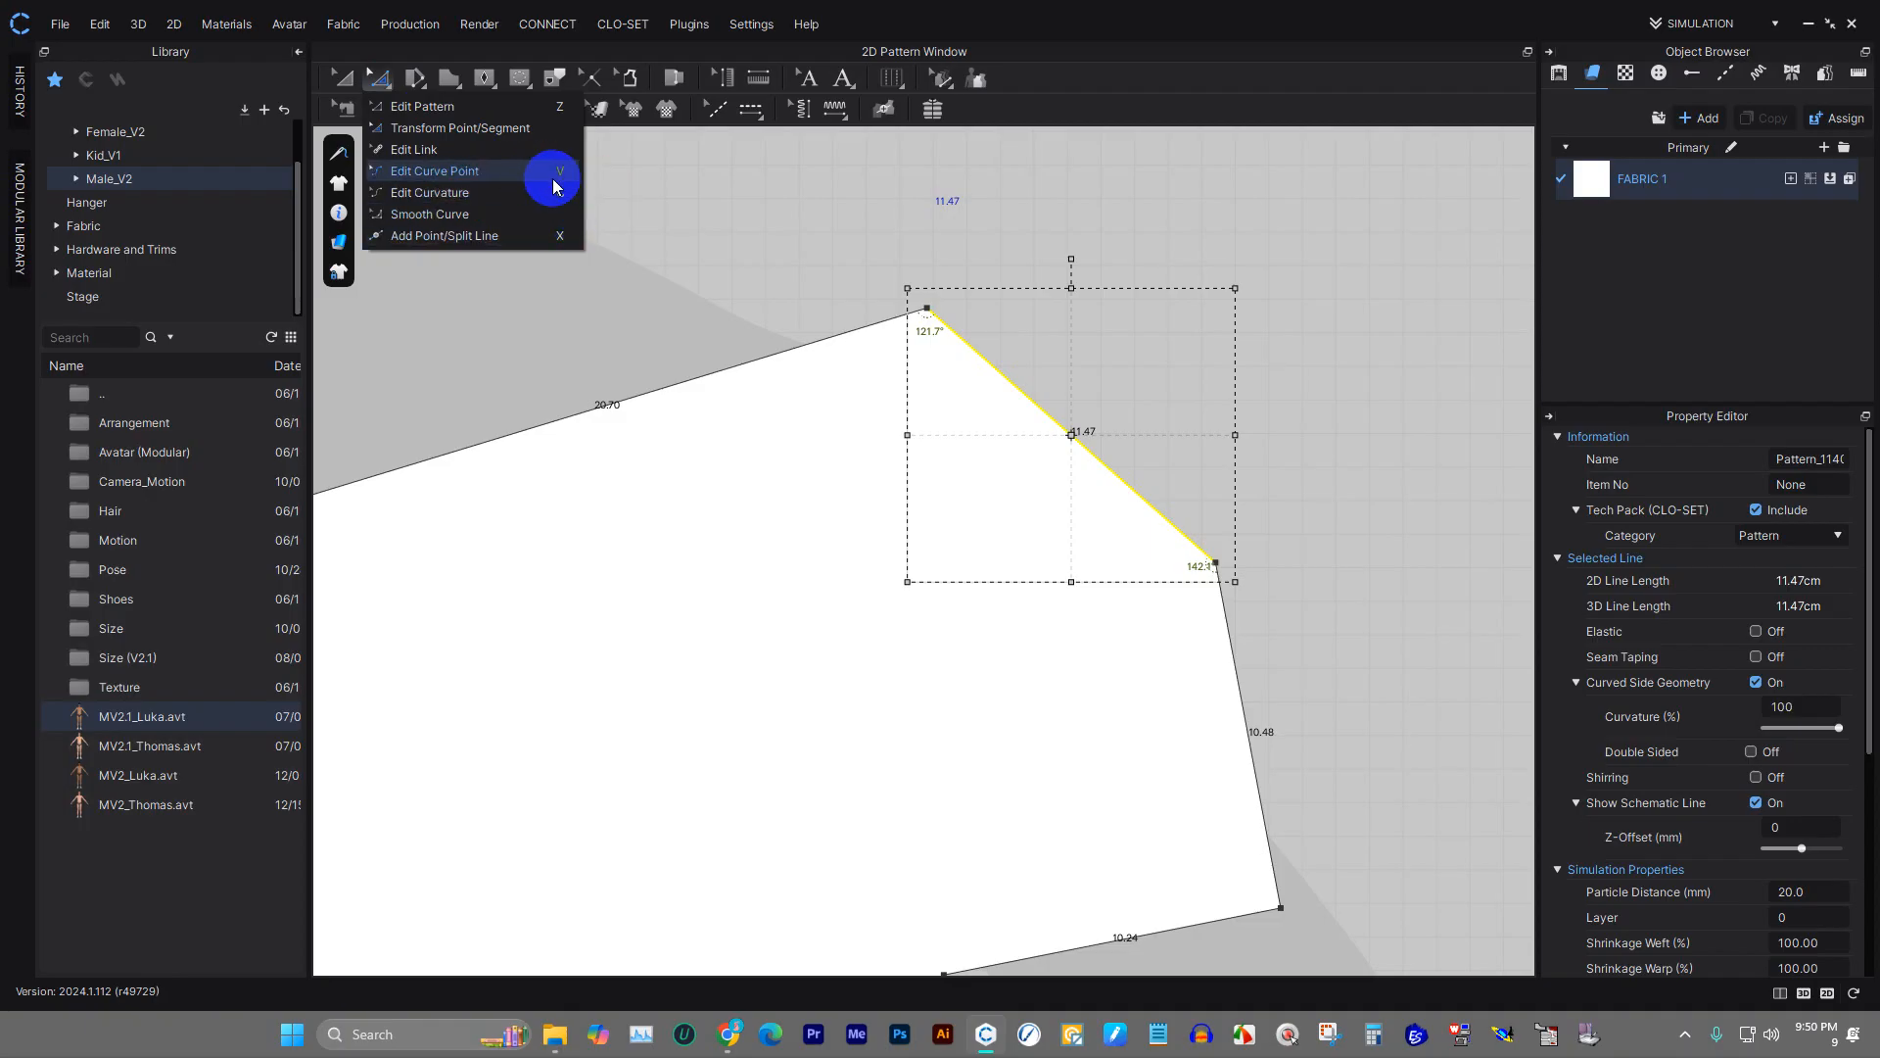
{"action": "left_click", "coordinate": [705, 179]}
{"action": "left_click", "coordinate": [566, 108]}
{"action": "left_click", "coordinate": [372, 73]}
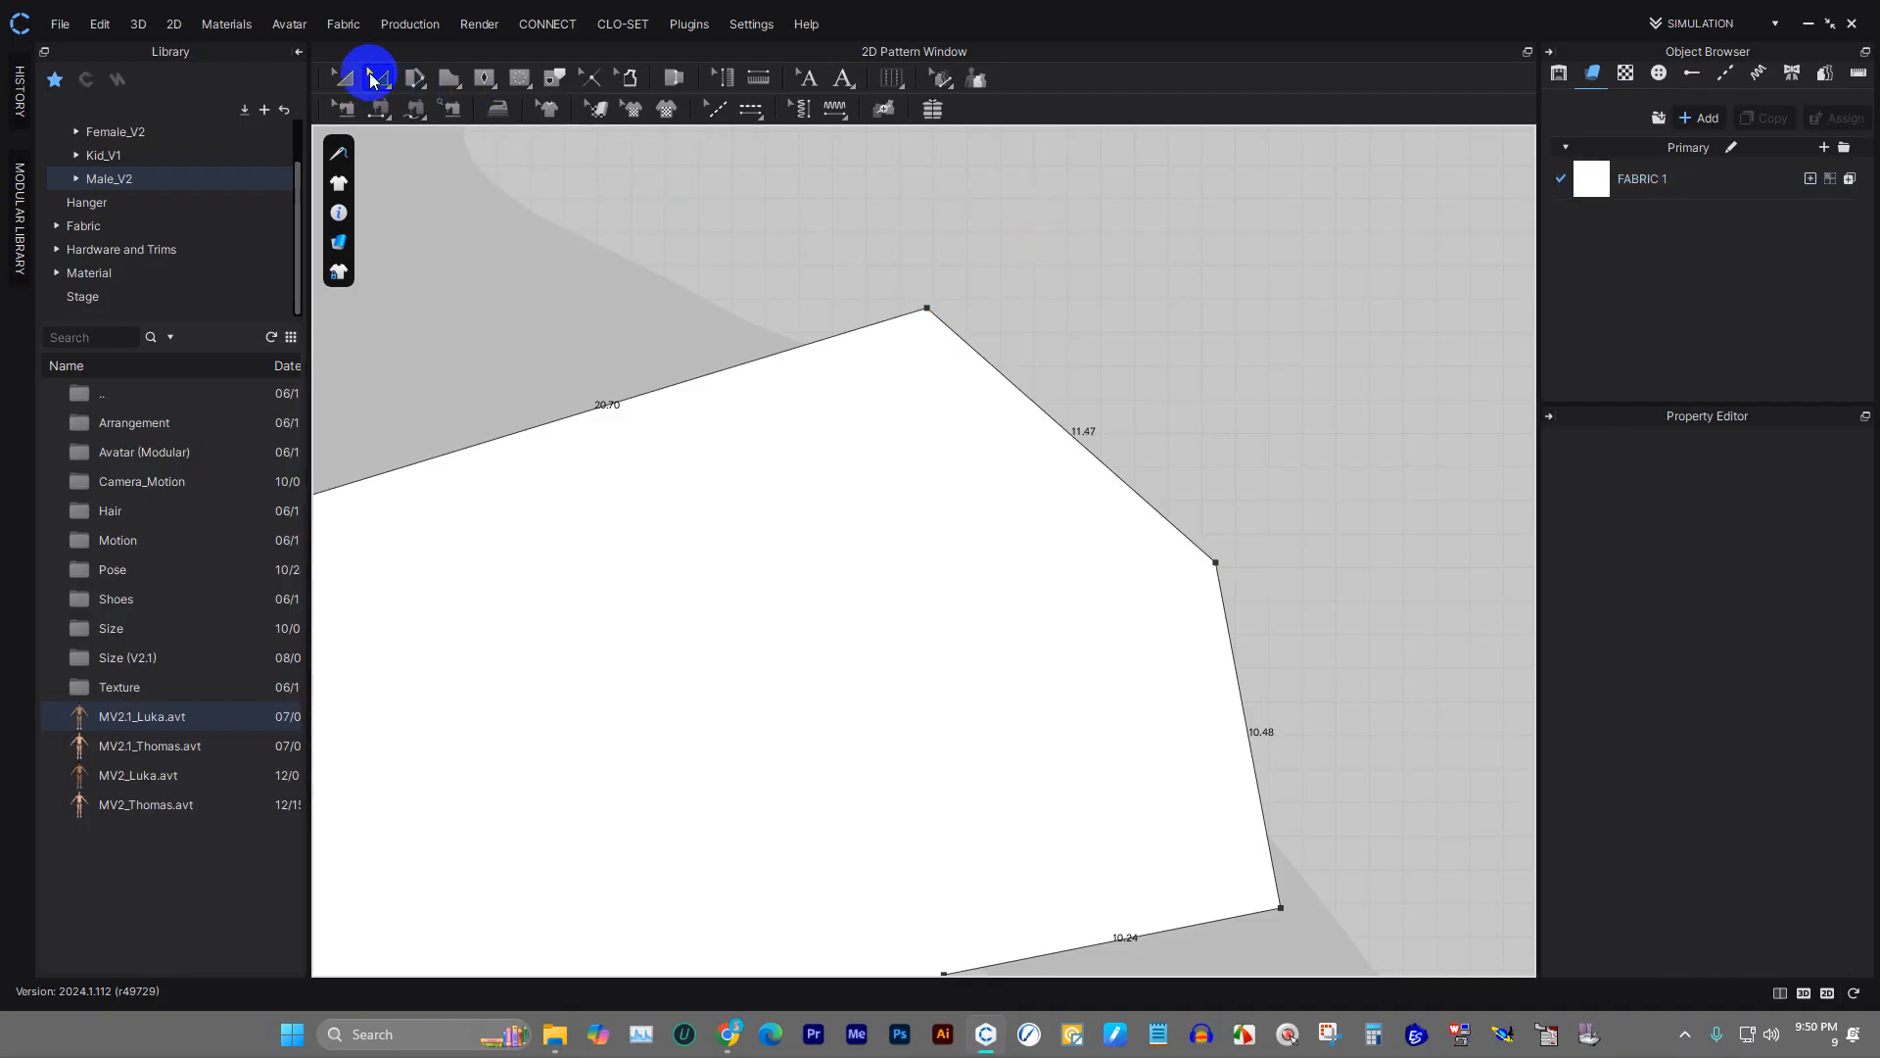
{"action": "scroll", "coordinate": [894, 388], "scroll_direction": "down", "scroll_amount": 6}
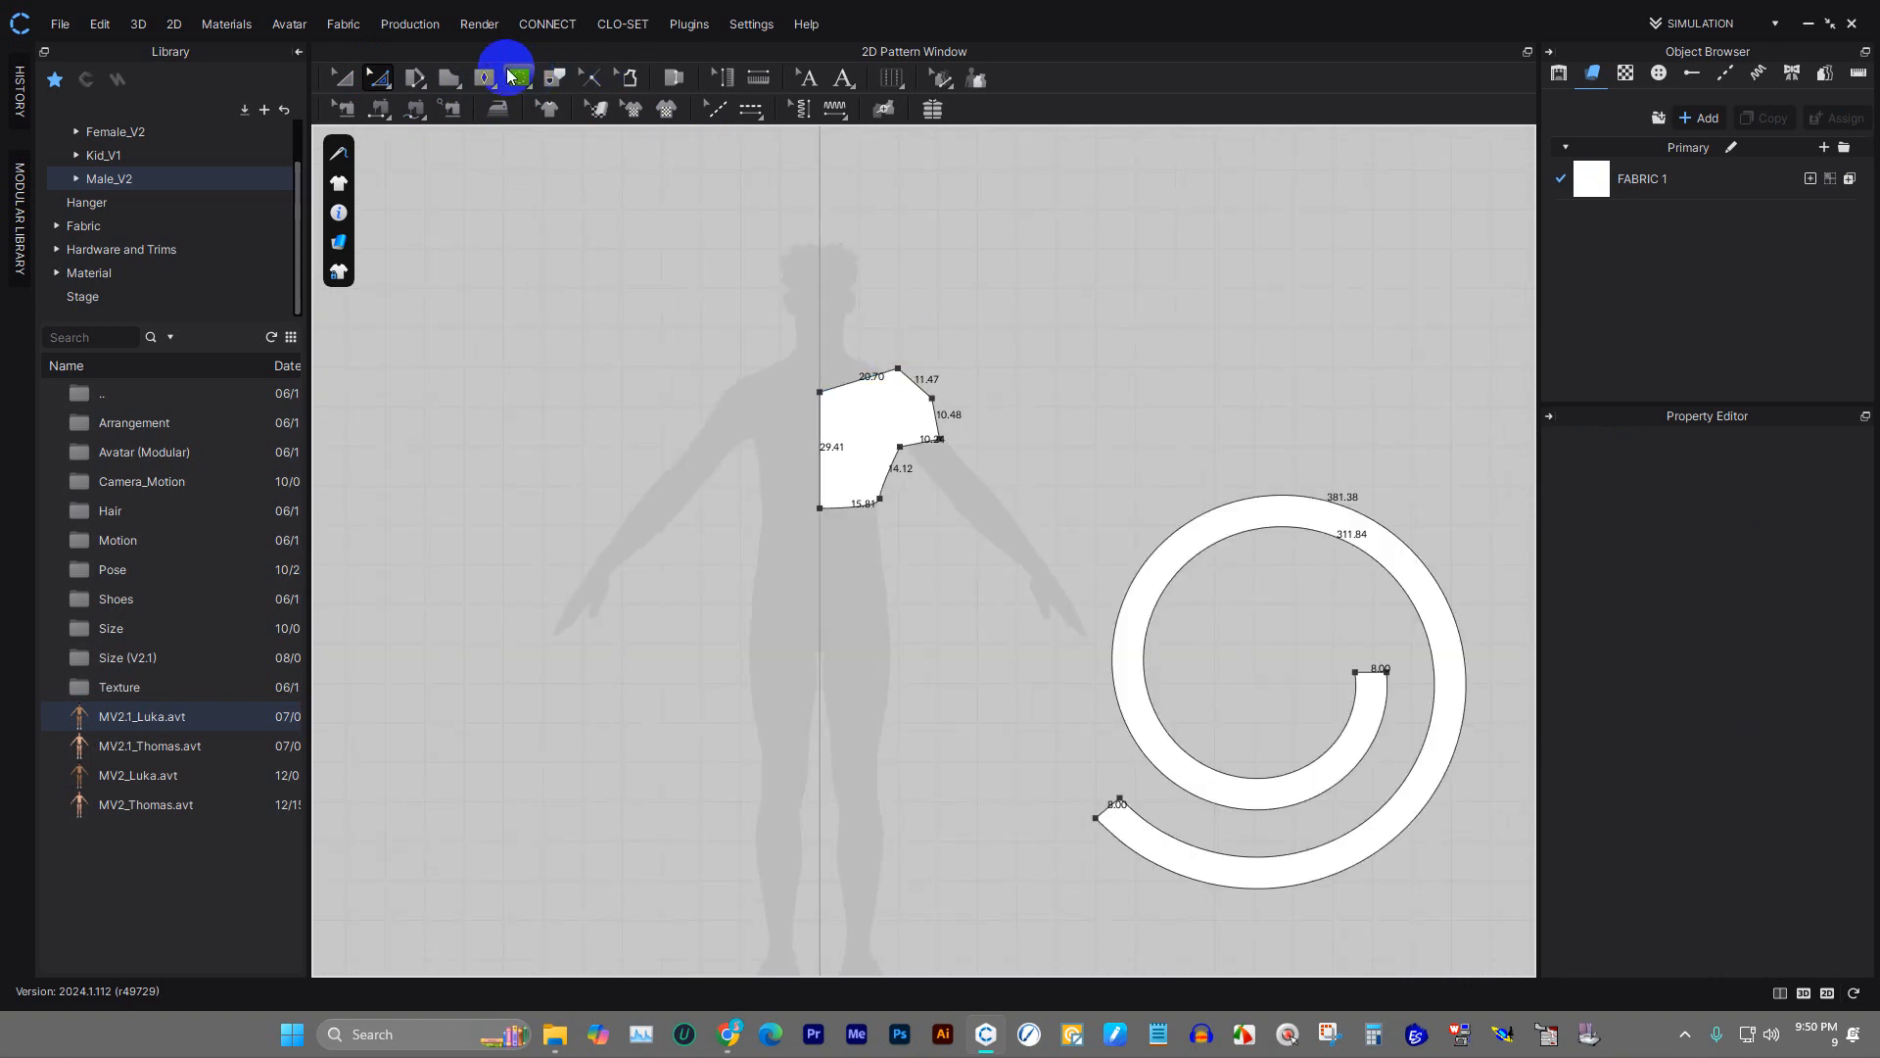
{"action": "scroll", "coordinate": [860, 392], "scroll_direction": "up", "scroll_amount": 5}
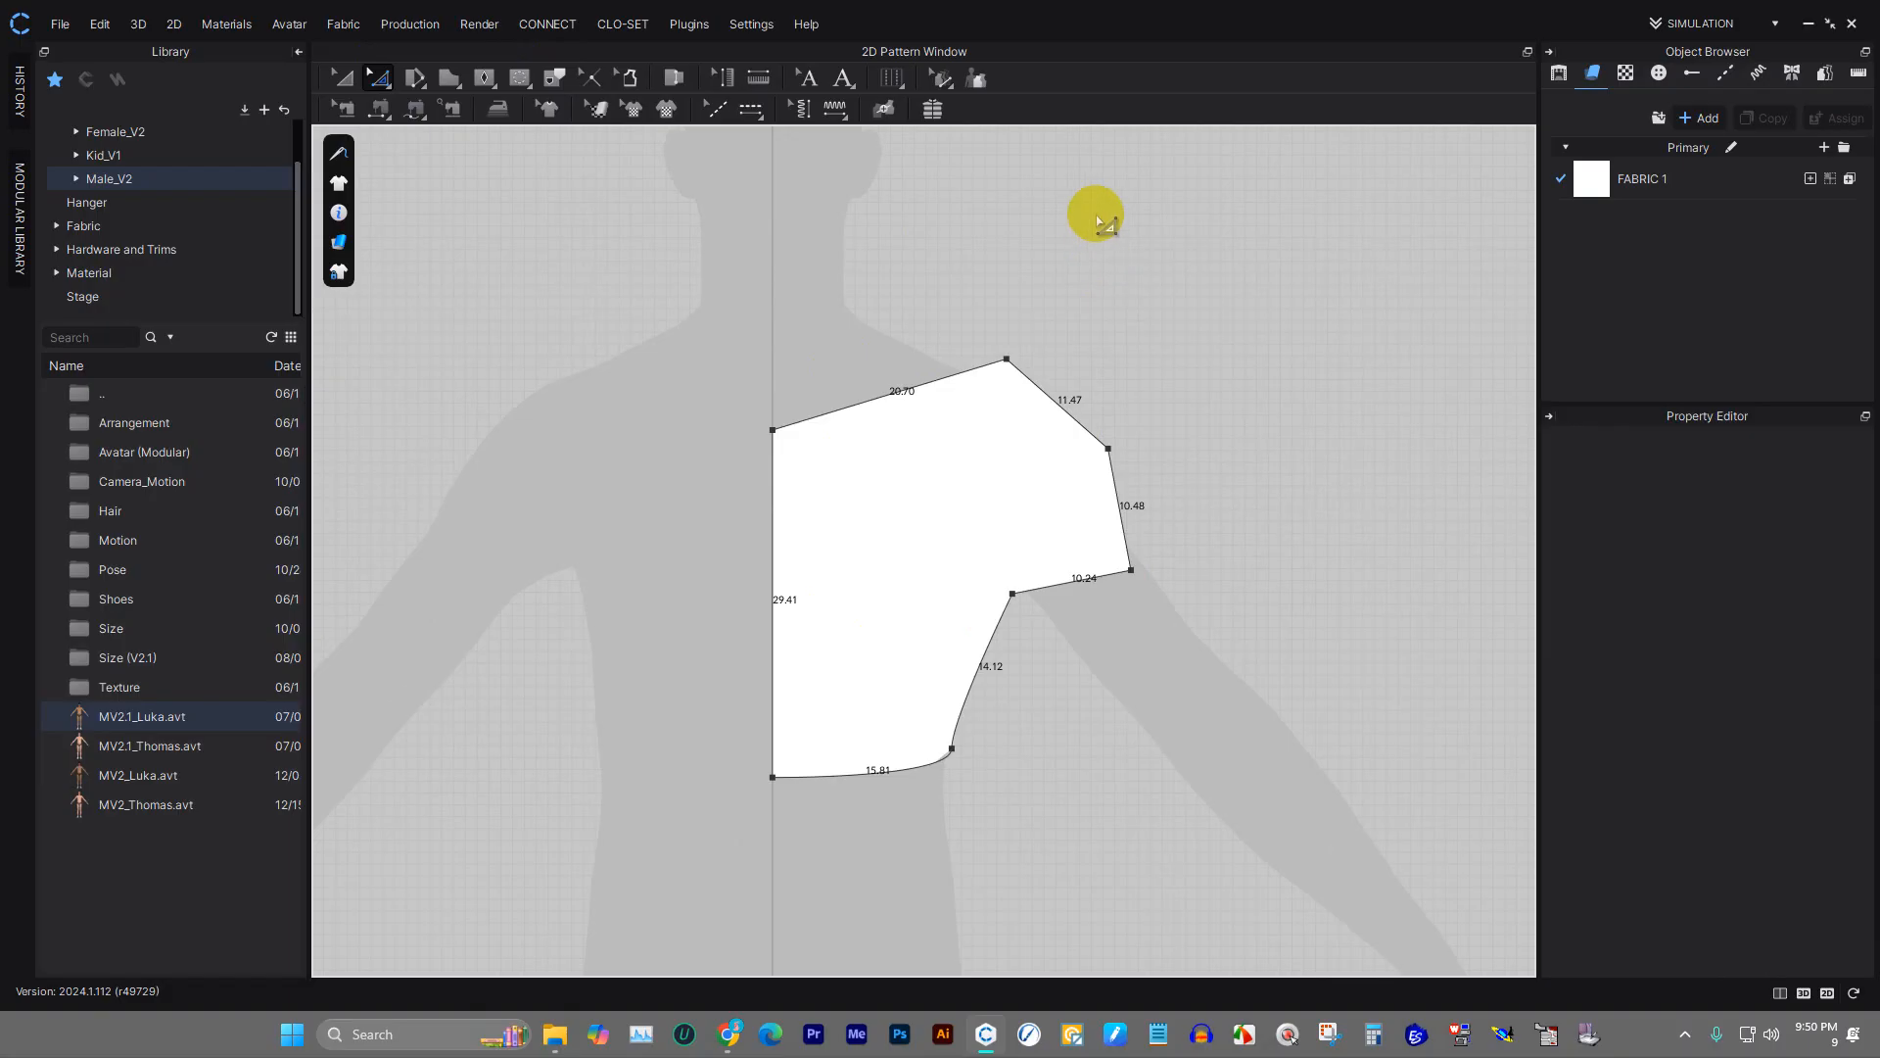
- Minimise the pattern window and return to the Google Meet call
{"action": "left_click", "coordinate": [1783, 13]}
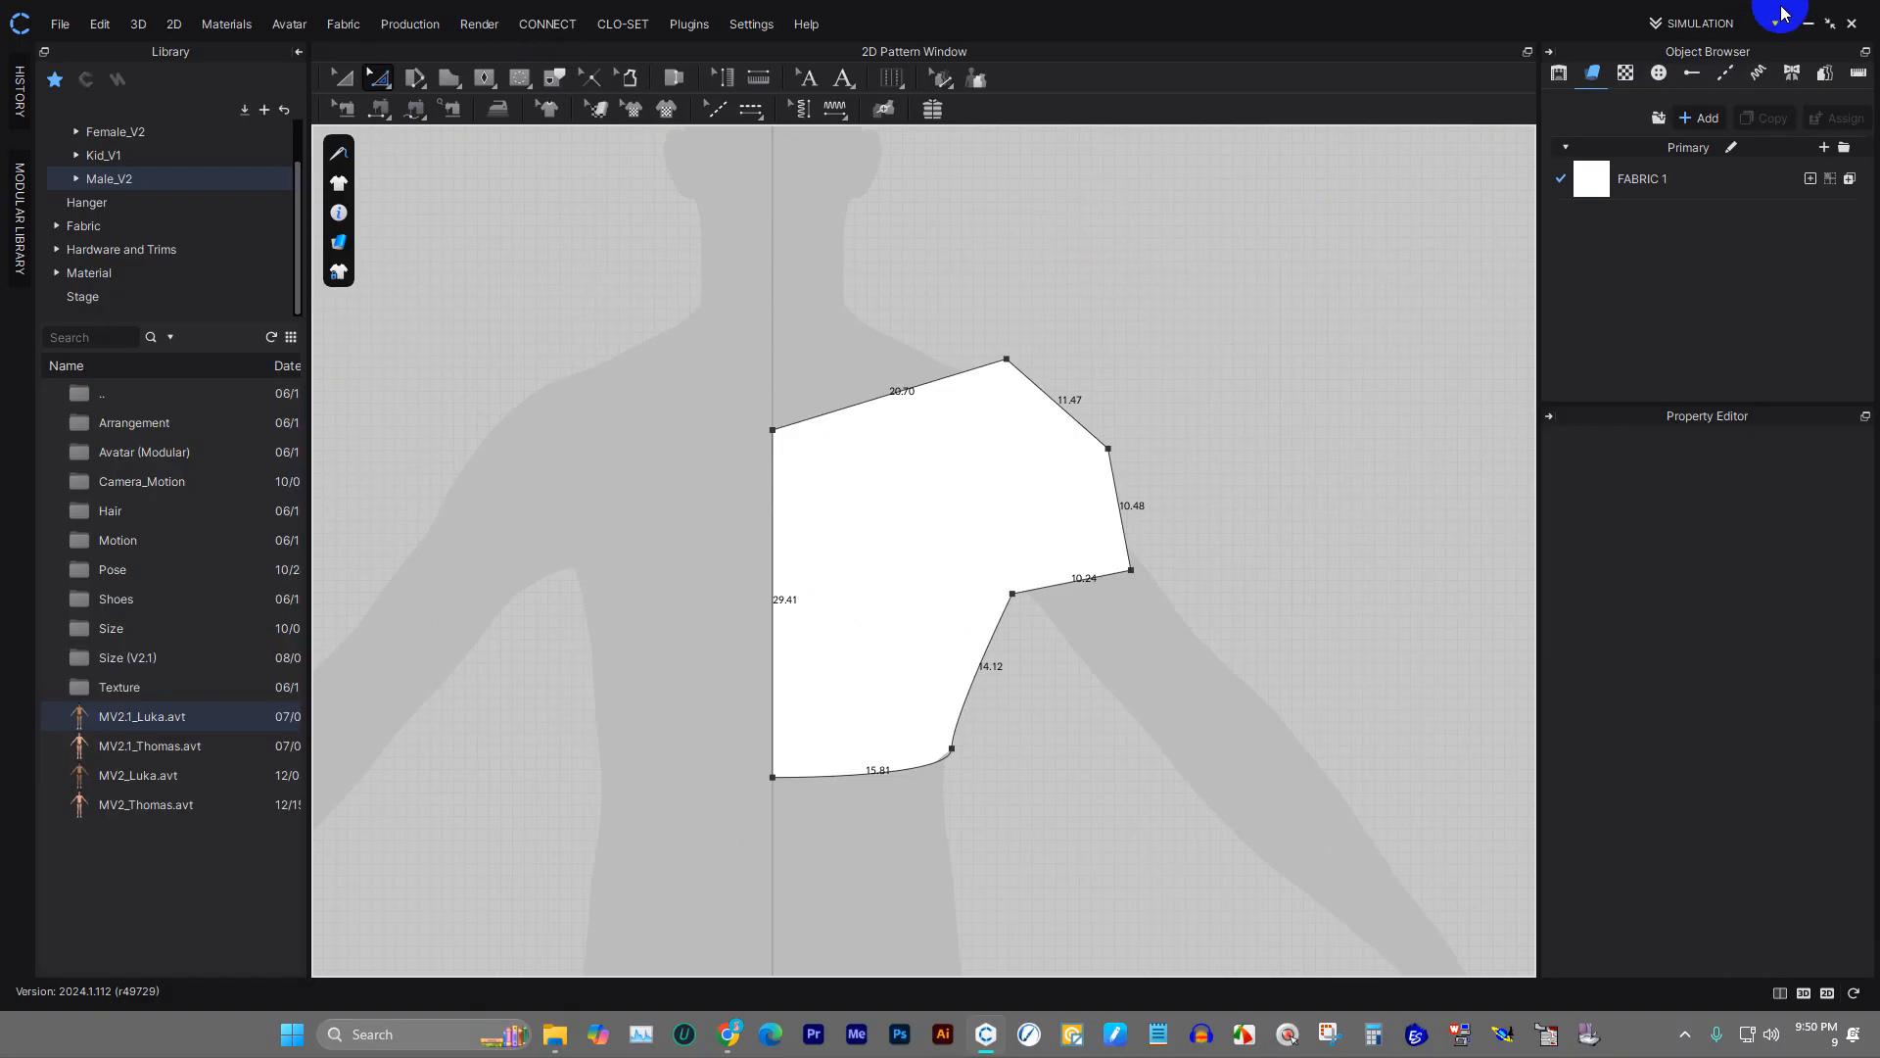
{"action": "left_click", "coordinate": [1808, 27]}
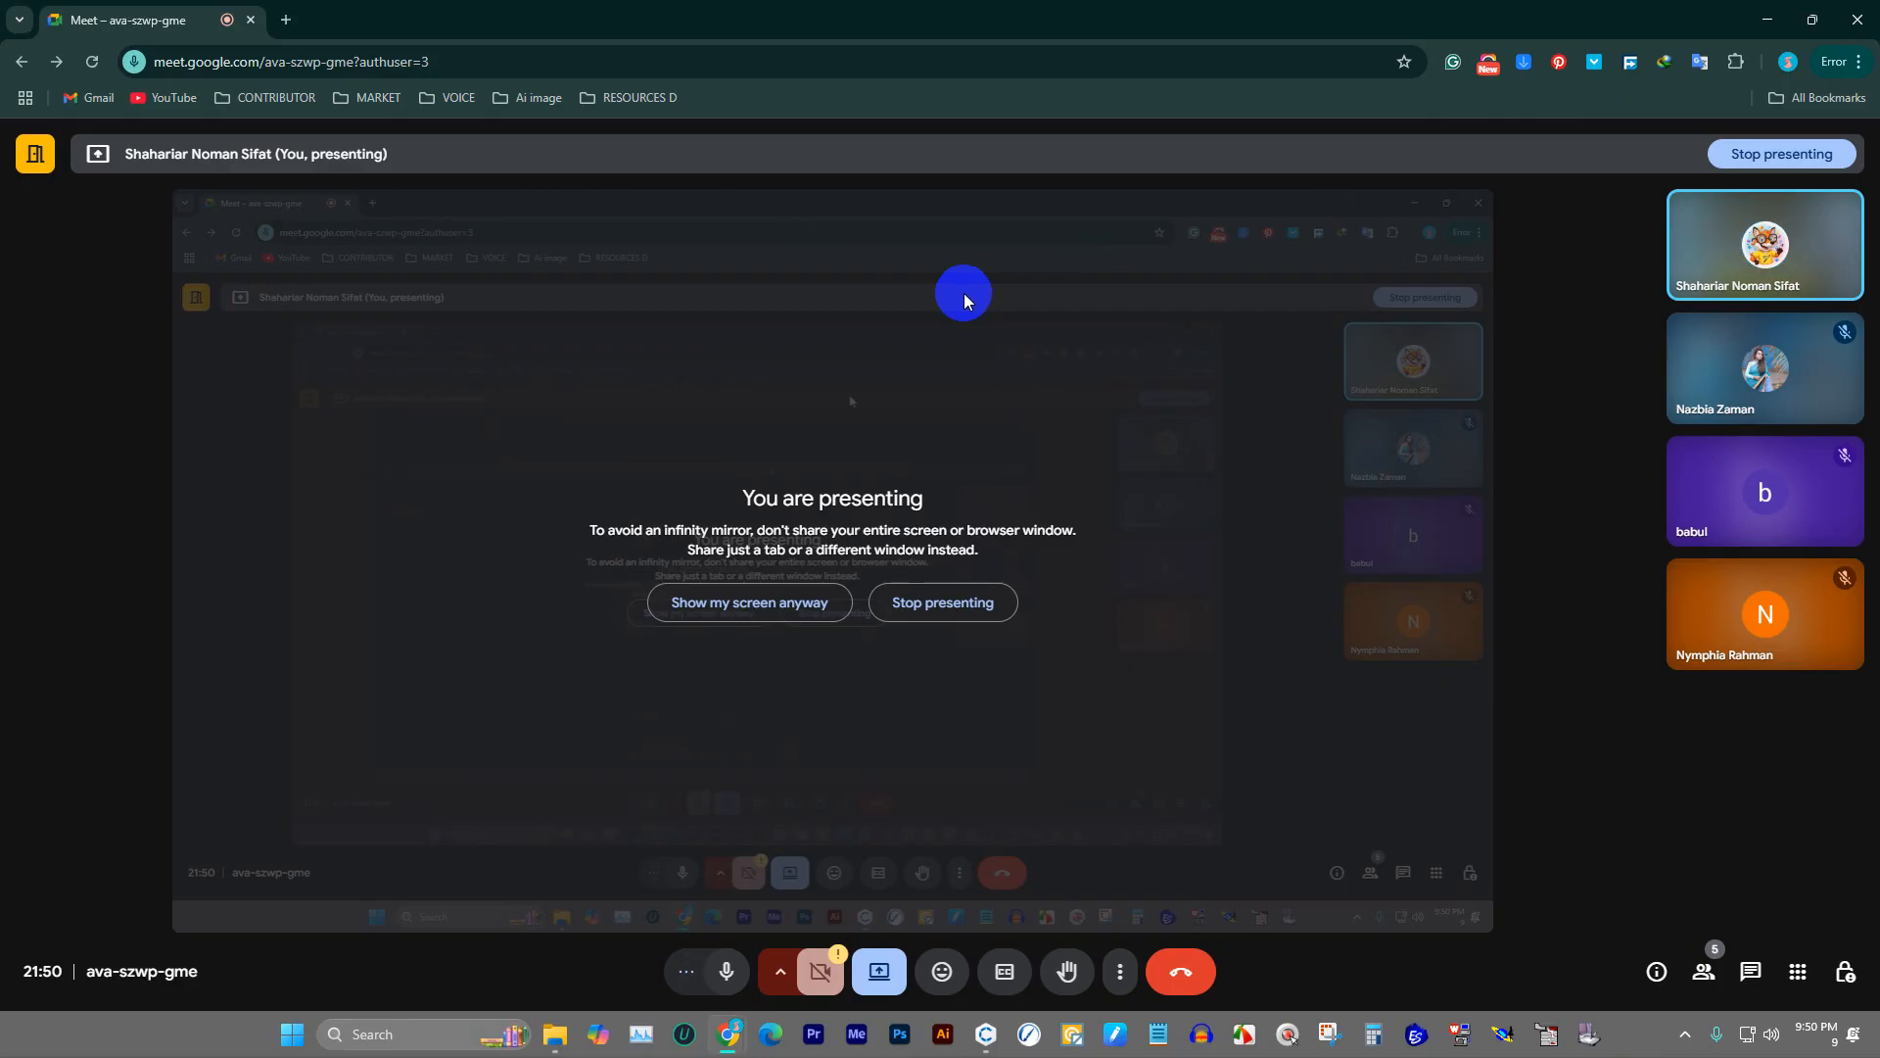
- Switch back to the CLO pattern window and delete the half-body polygon pattern
{"action": "left_click", "coordinate": [984, 1034]}
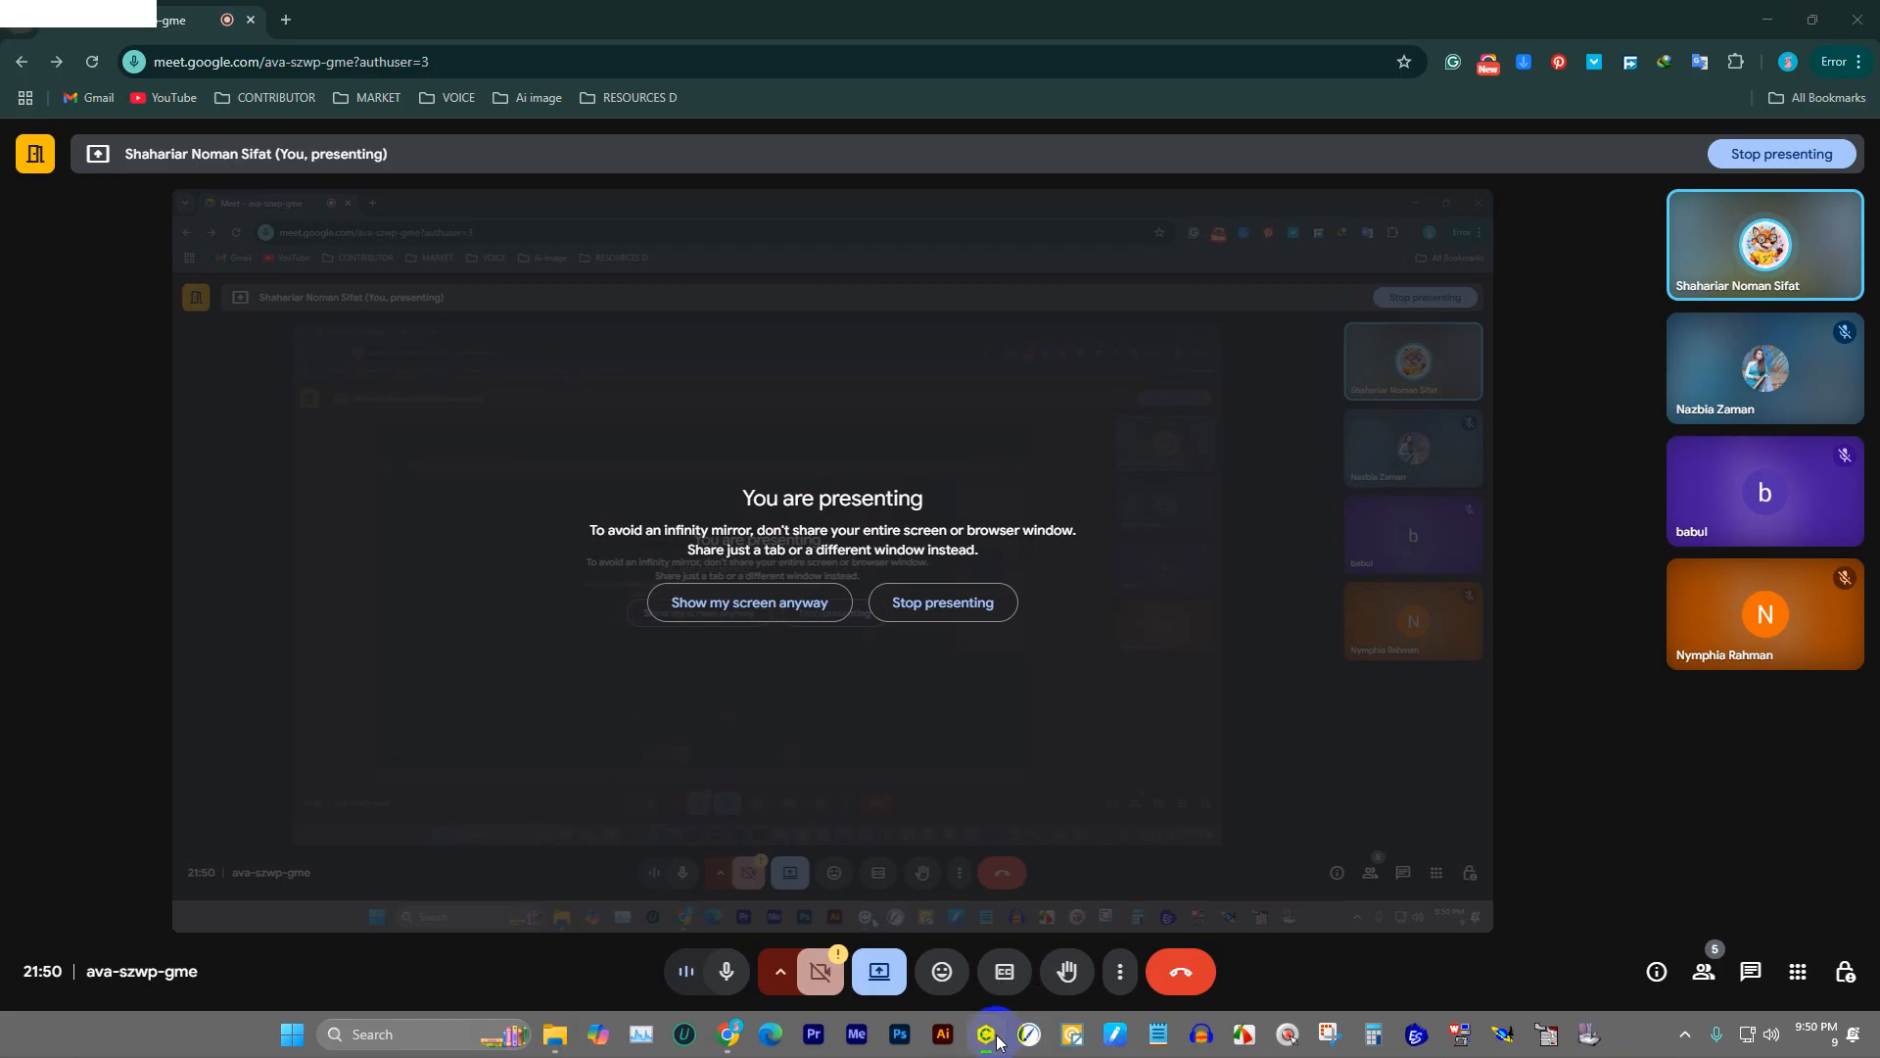
{"action": "left_click", "coordinate": [990, 1036]}
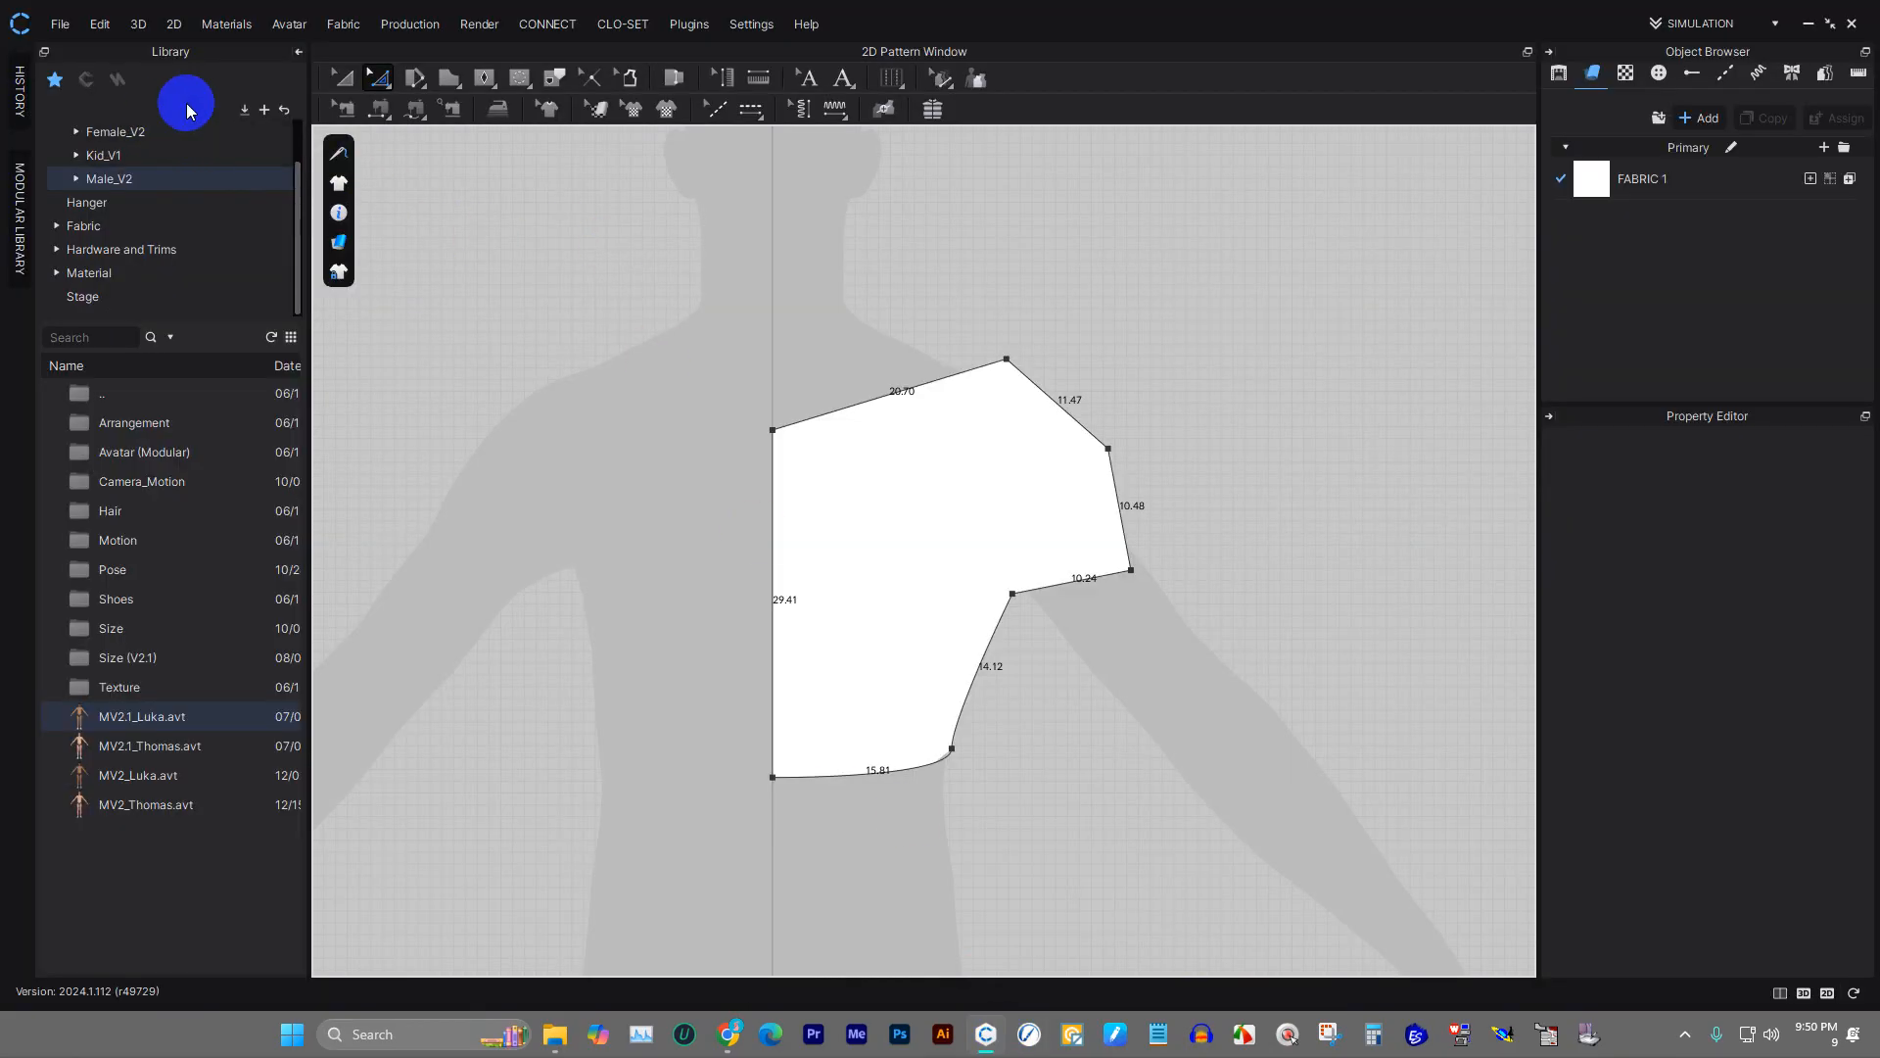
{"action": "left_click", "coordinate": [342, 77]}
{"action": "left_click_drag", "start_coordinate": [781, 333], "coordinate": [1268, 793]}
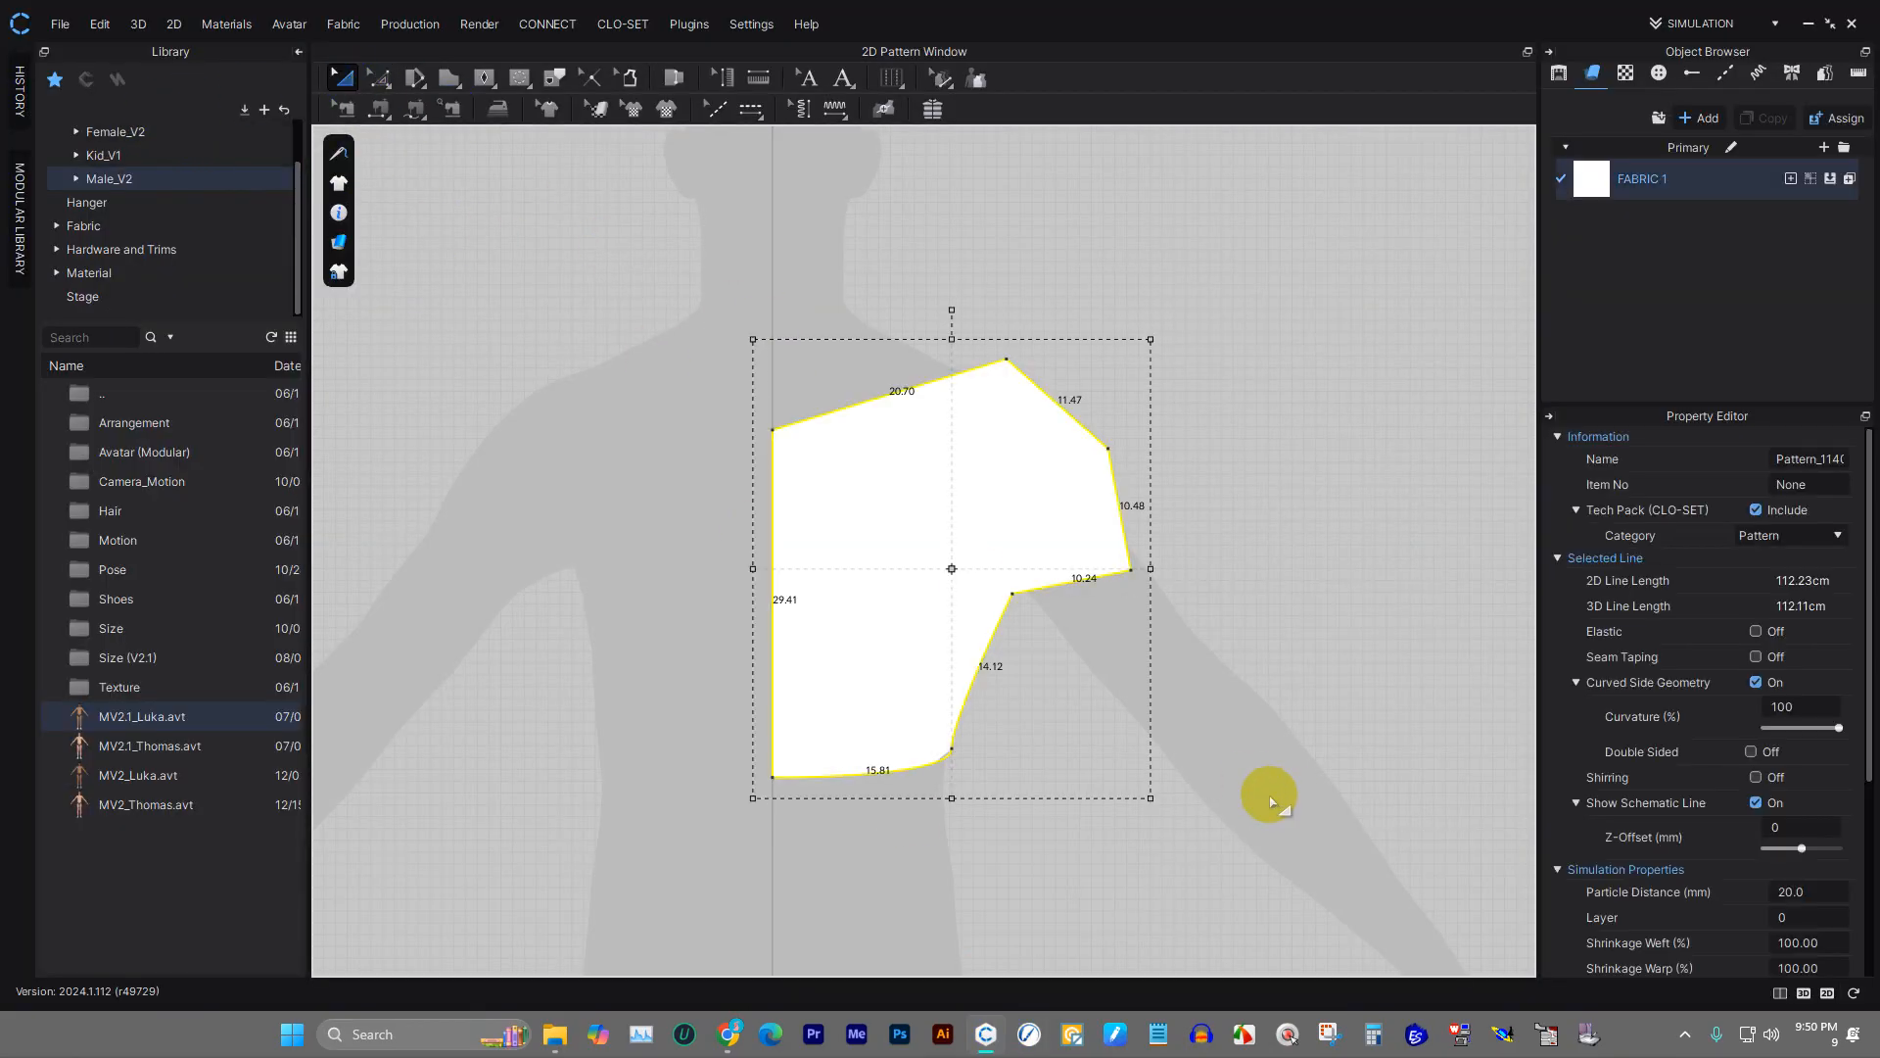
{"action": "key", "text": "Delete"}
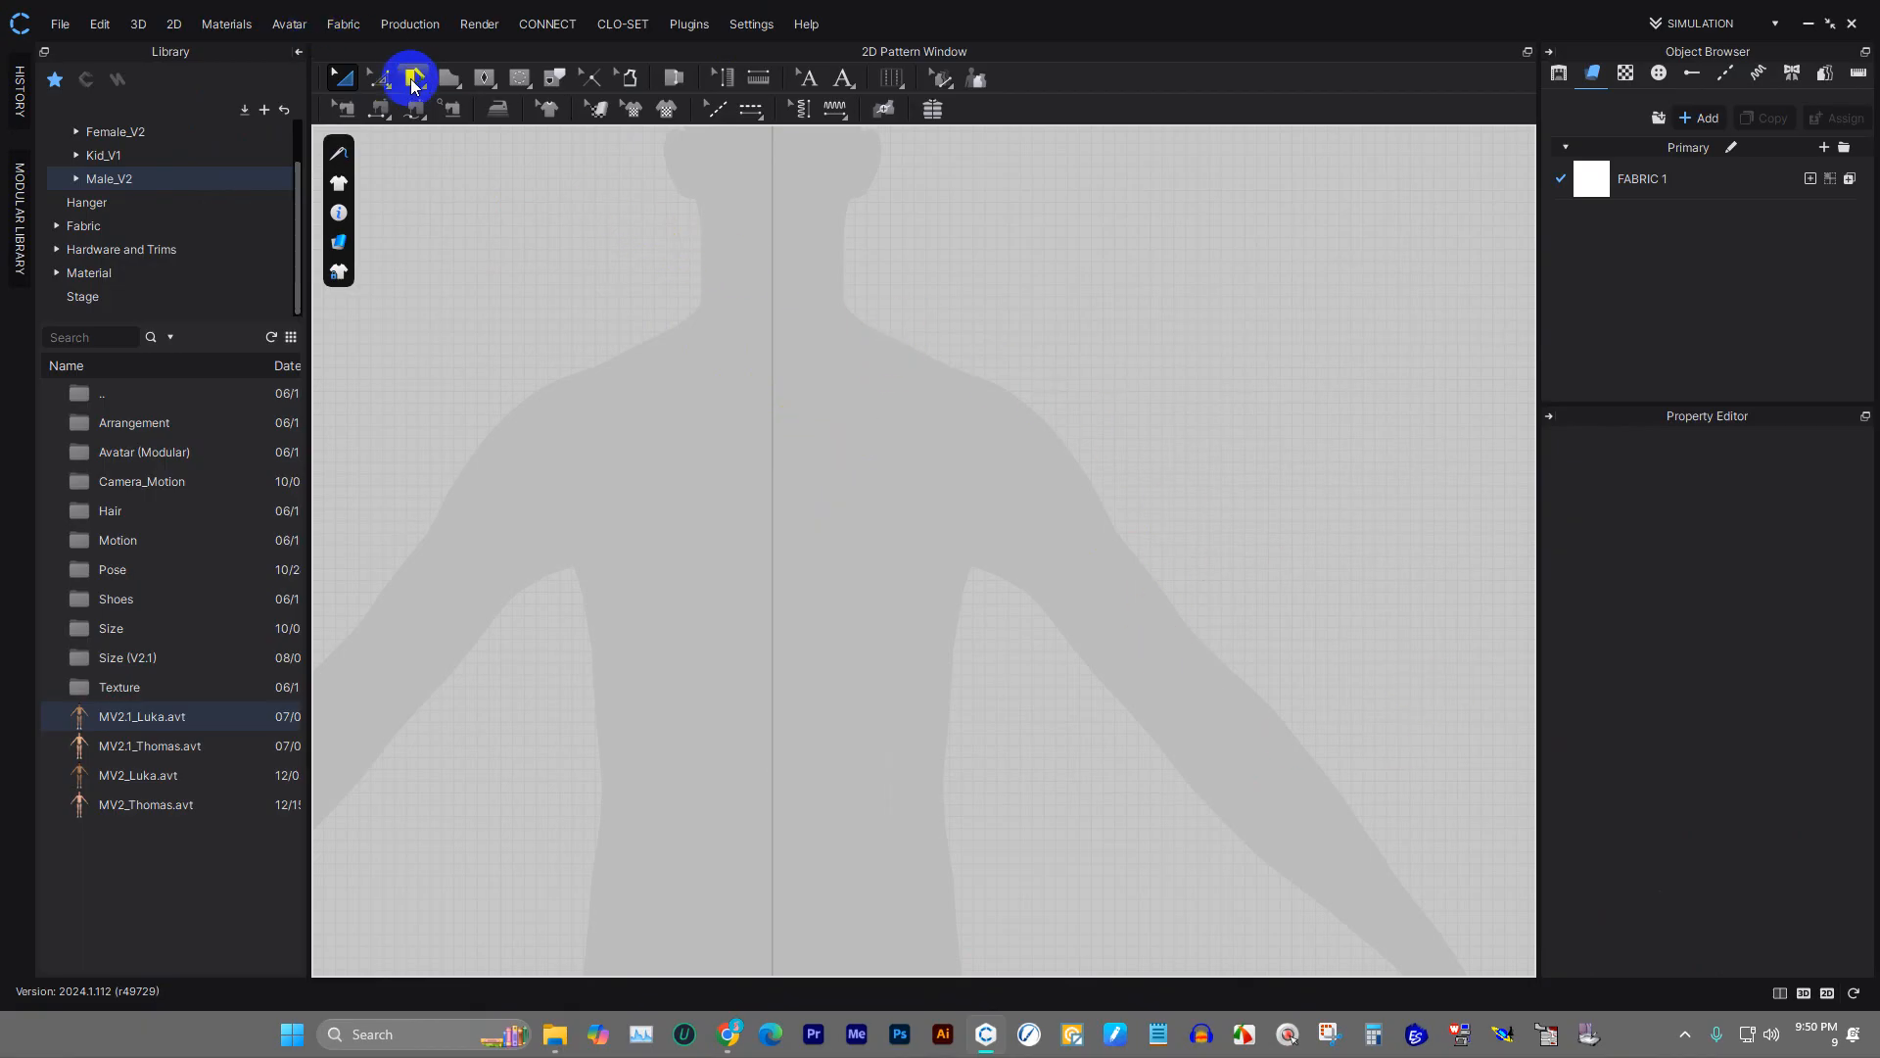
{"action": "left_click", "coordinate": [448, 85]}
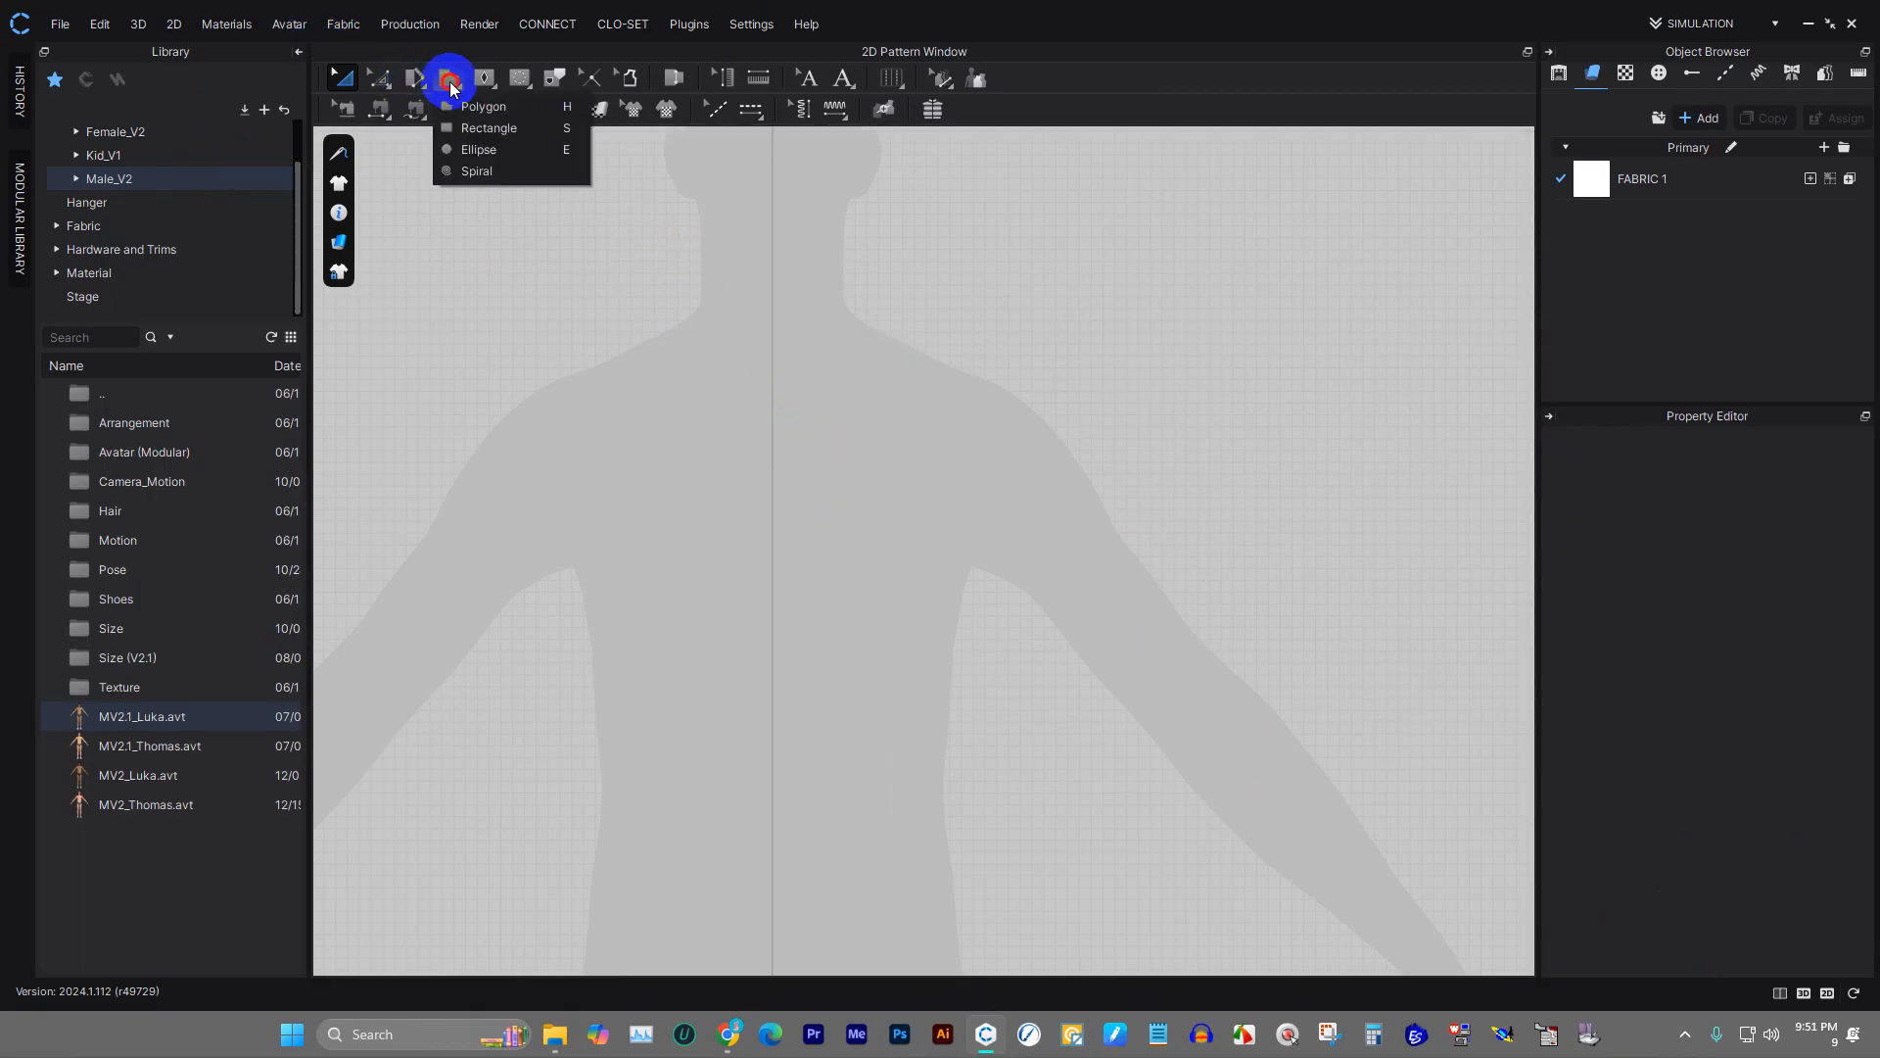
{"action": "left_click", "coordinate": [480, 107]}
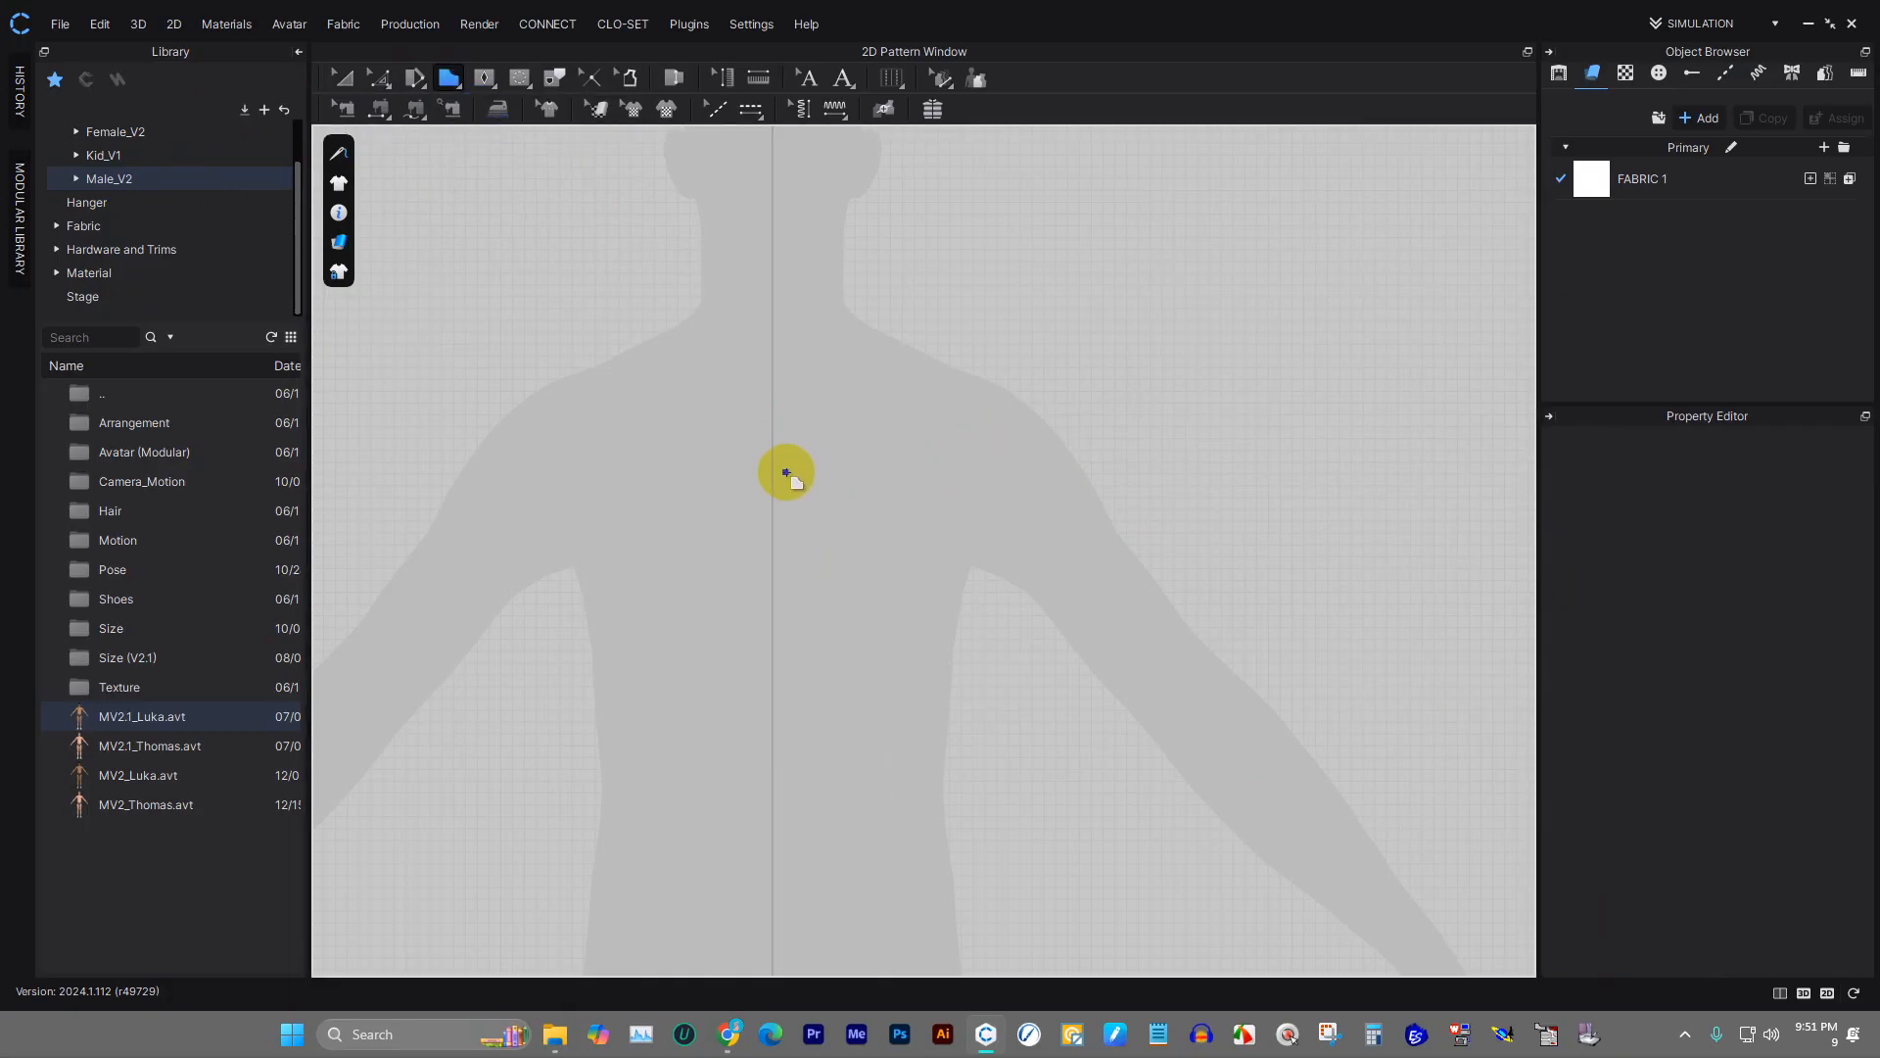
{"action": "left_click_drag", "start_coordinate": [773, 472], "coordinate": [908, 734]}
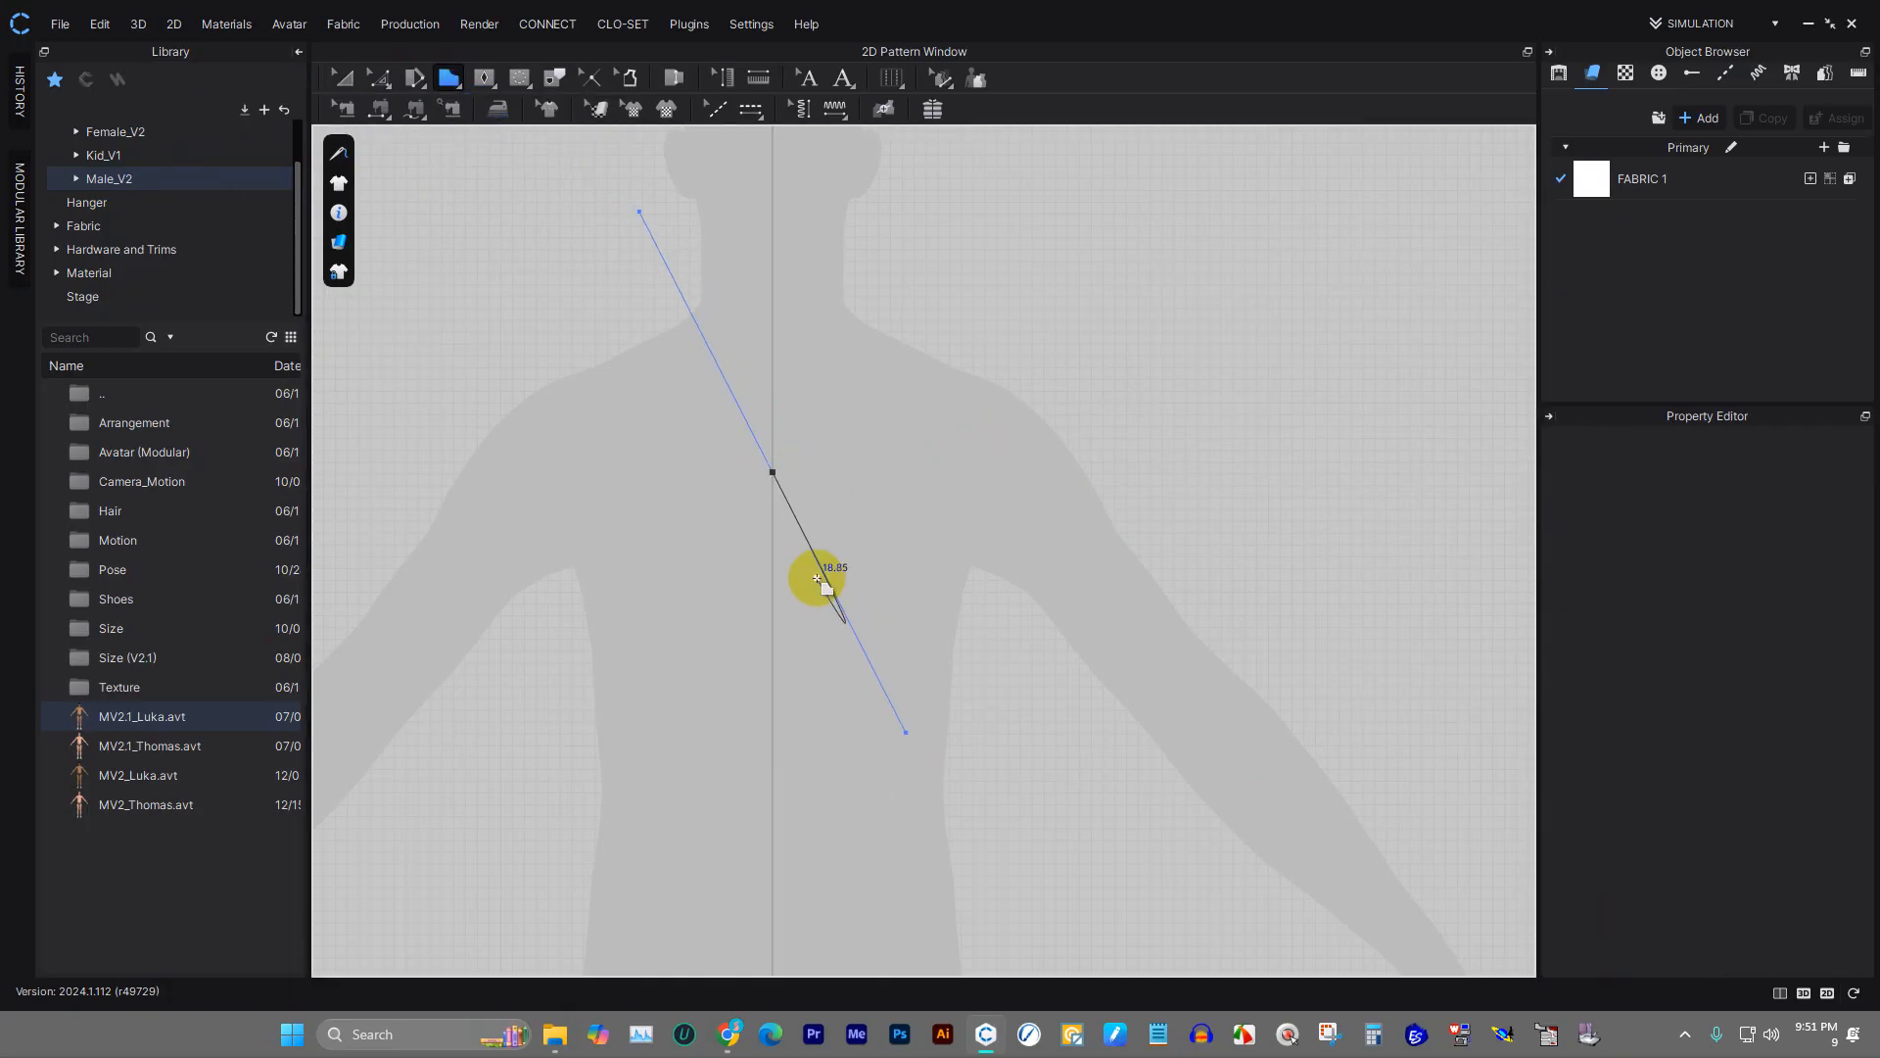
{"action": "key", "text": "Escape"}
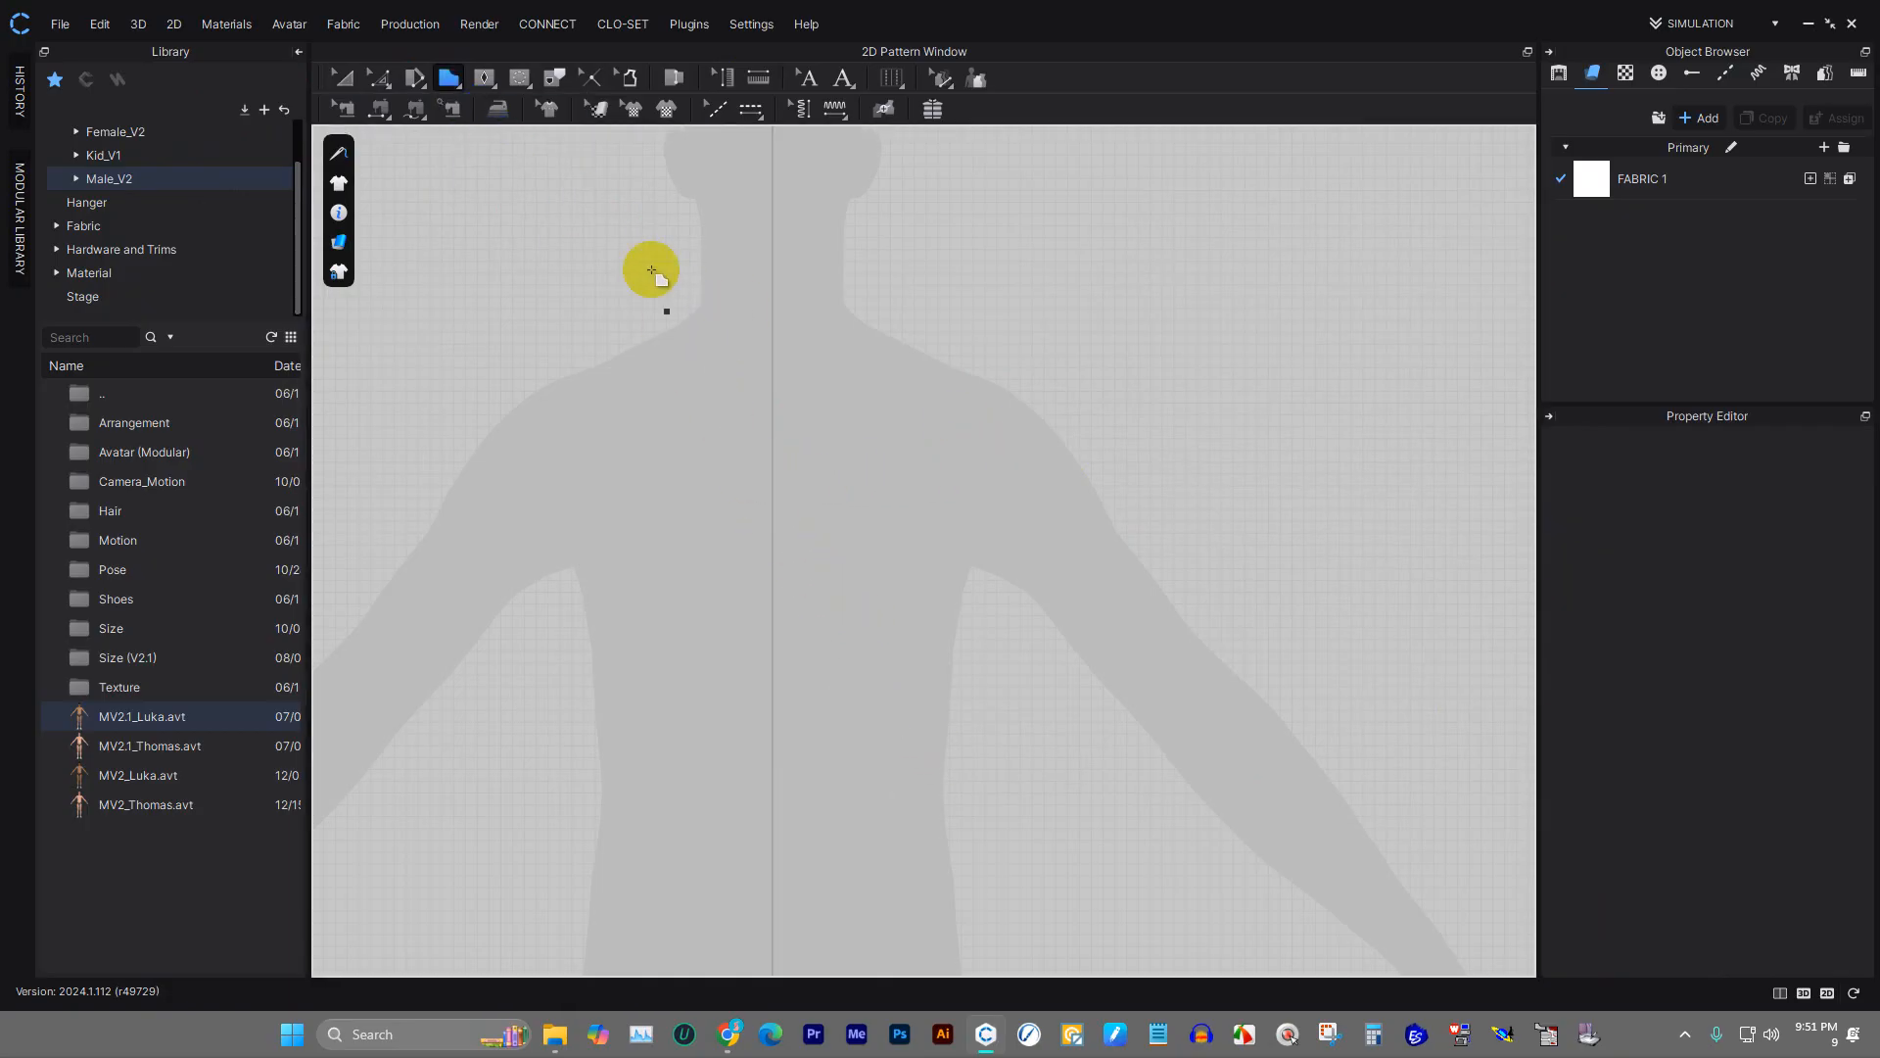
- Draw a rectangle pattern about 14.76 by 32.67 cm from the avatar's centre line over one half of the torso
{"action": "left_click", "coordinate": [456, 84]}
{"action": "left_click", "coordinate": [495, 127]}
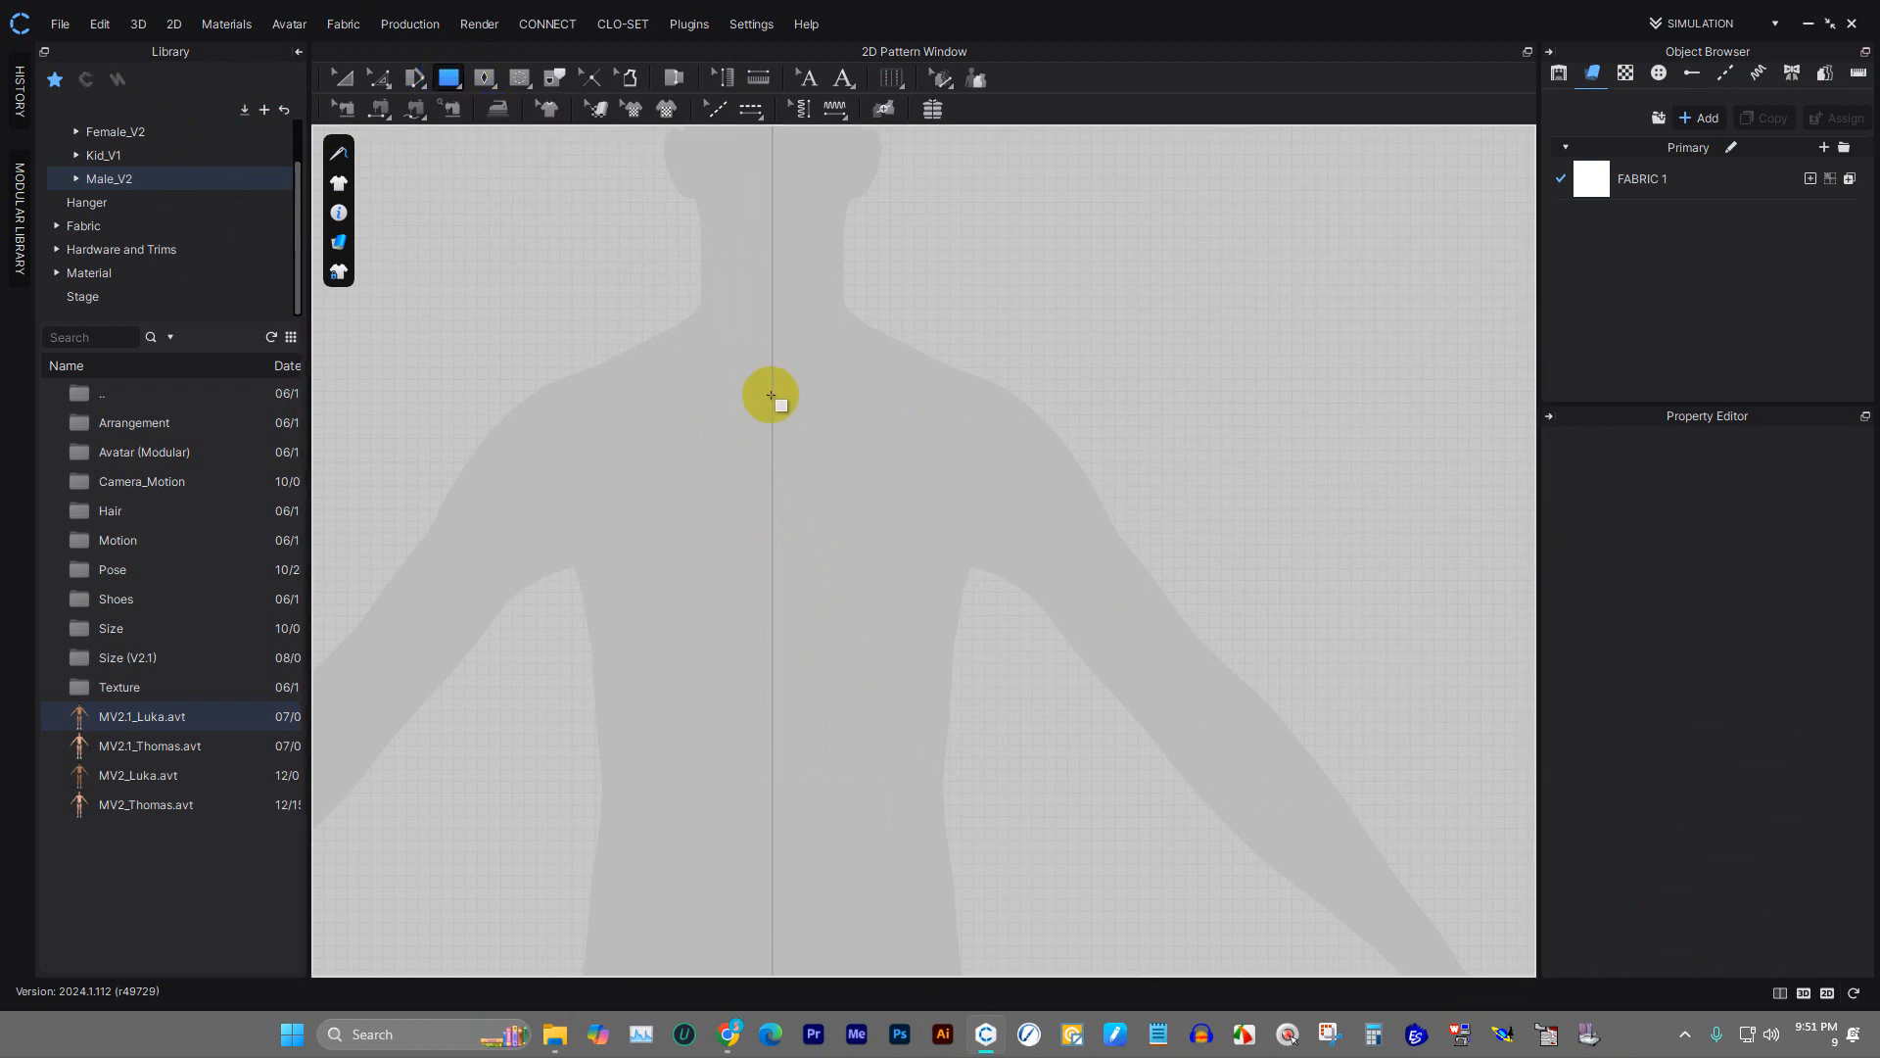
{"action": "left_click_drag", "start_coordinate": [771, 395], "coordinate": [945, 780]}
{"action": "left_click", "coordinate": [342, 77]}
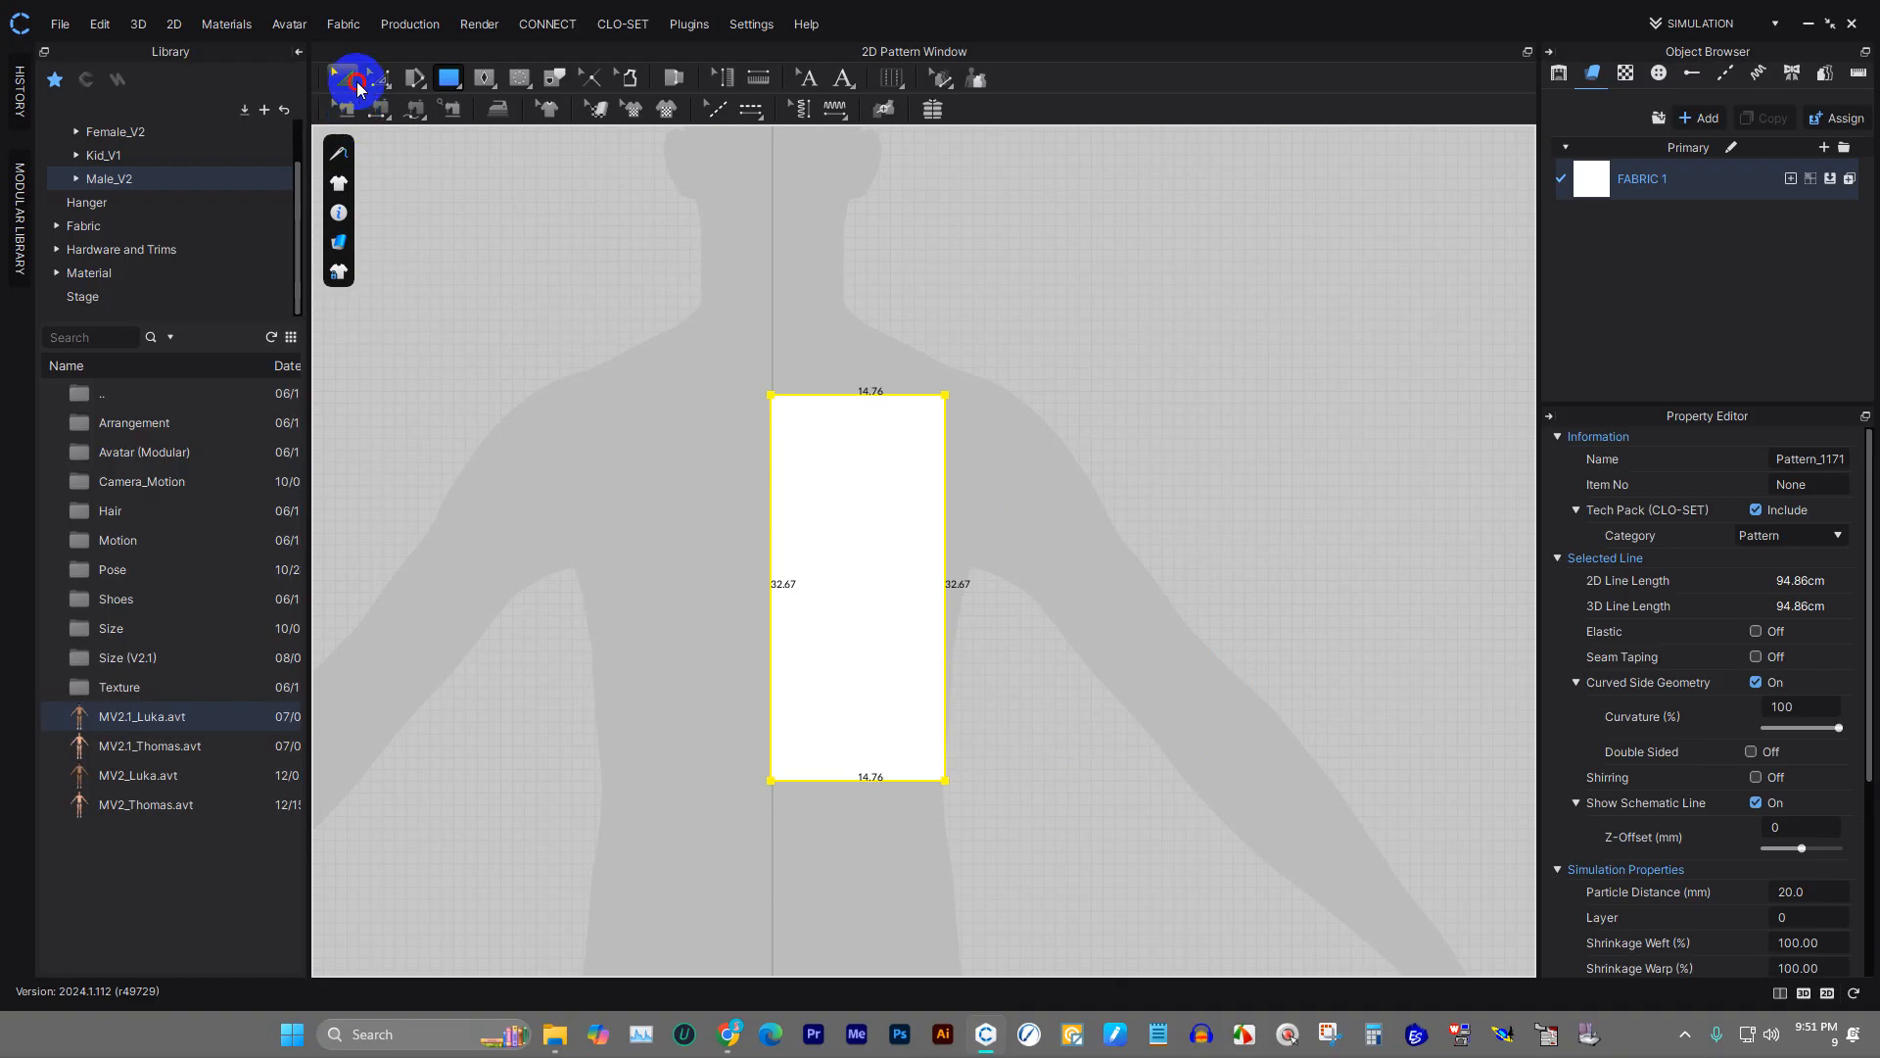
{"action": "scroll", "coordinate": [890, 442], "scroll_direction": "down", "scroll_amount": 5}
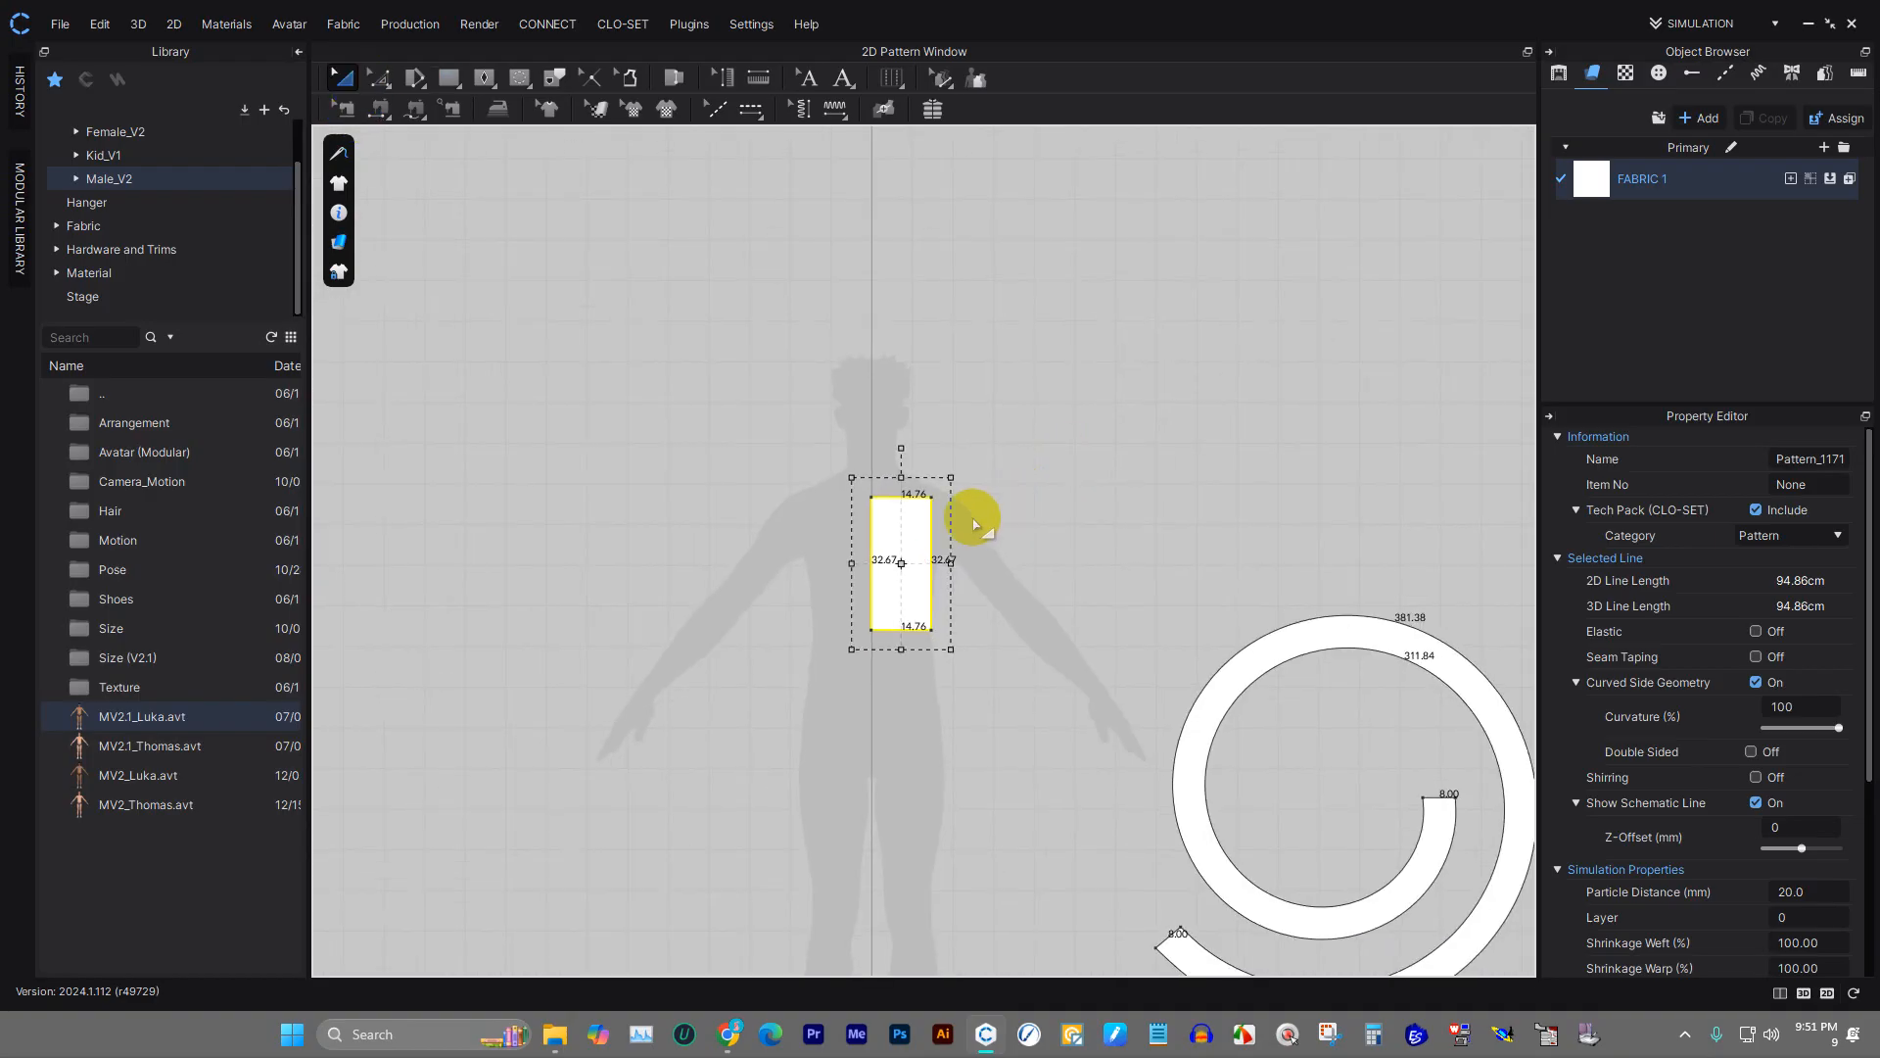
{"action": "left_click", "coordinate": [989, 547]}
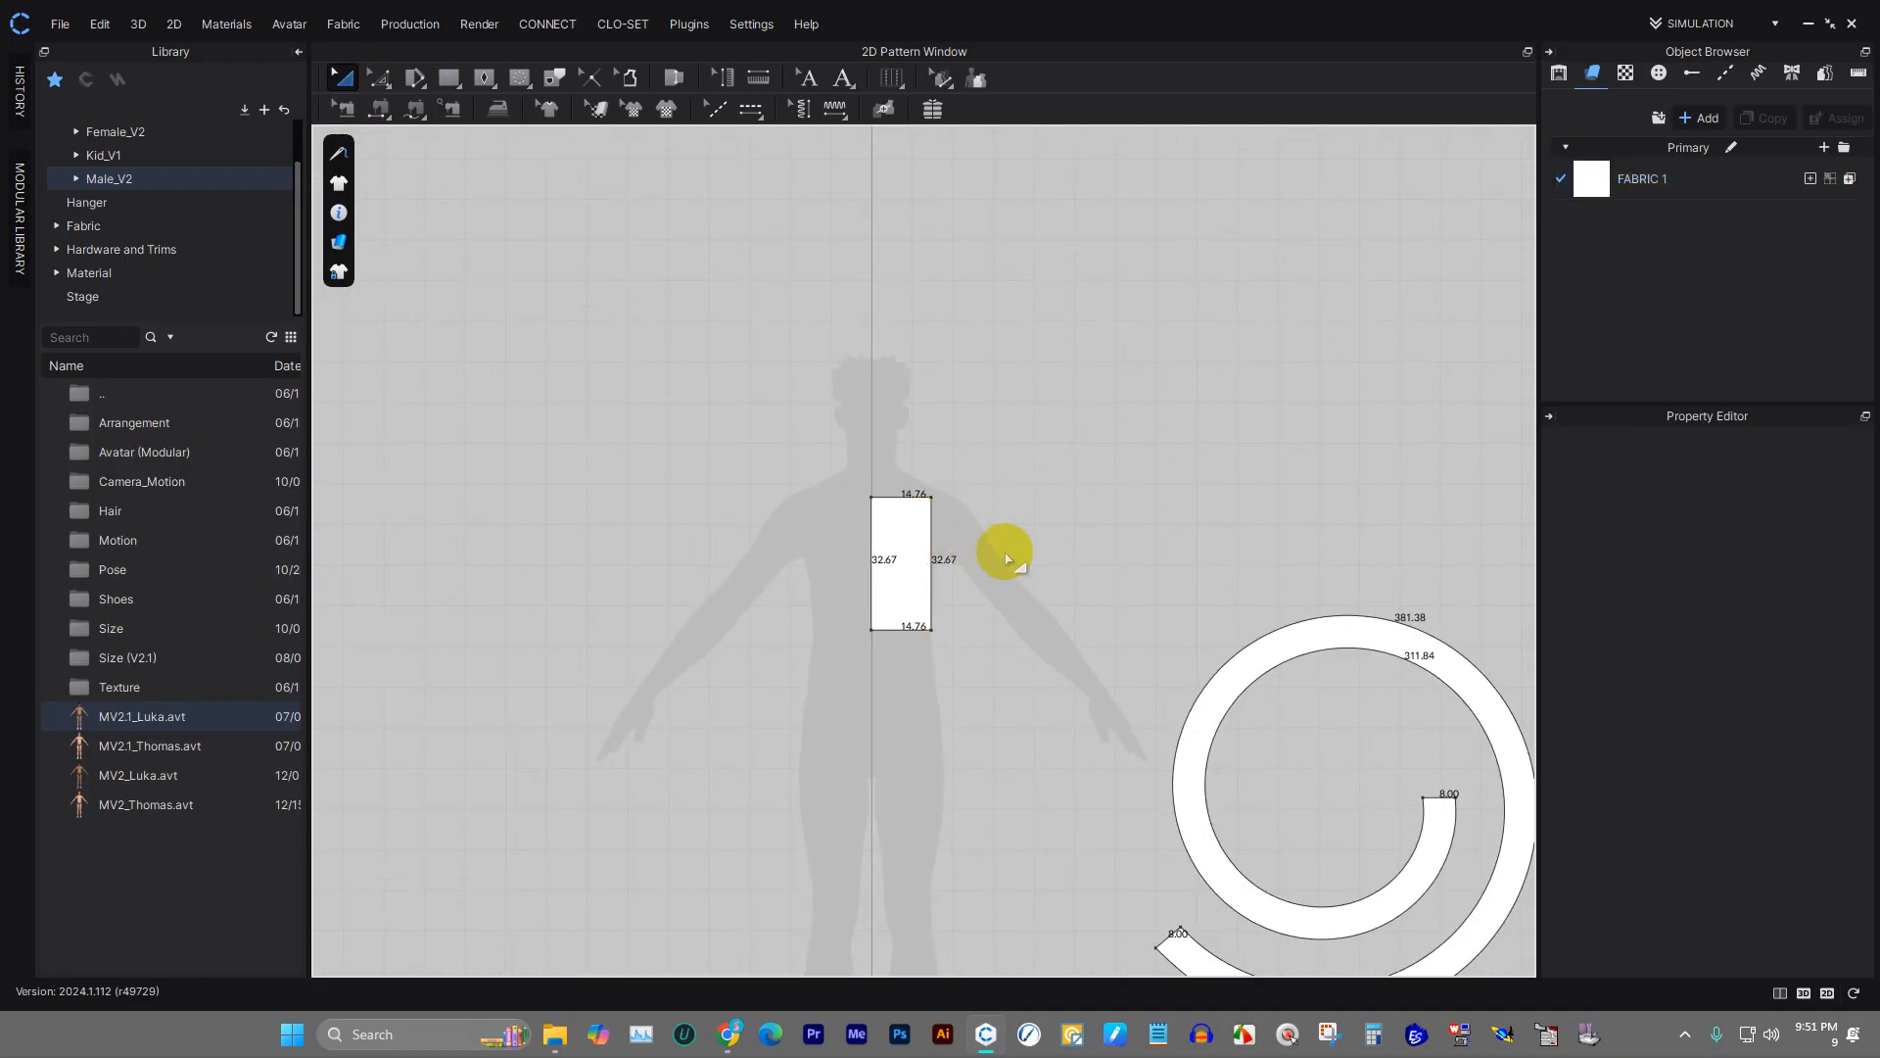
- Copy the torso rectangle and paste the duplicate beside it at the same height, leaving a gap over the arm side
{"action": "left_click", "coordinate": [911, 522]}
{"action": "scroll", "coordinate": [911, 522], "scroll_direction": "down", "scroll_amount": 1}
{"action": "scroll", "coordinate": [906, 524], "scroll_direction": "up", "scroll_amount": 6}
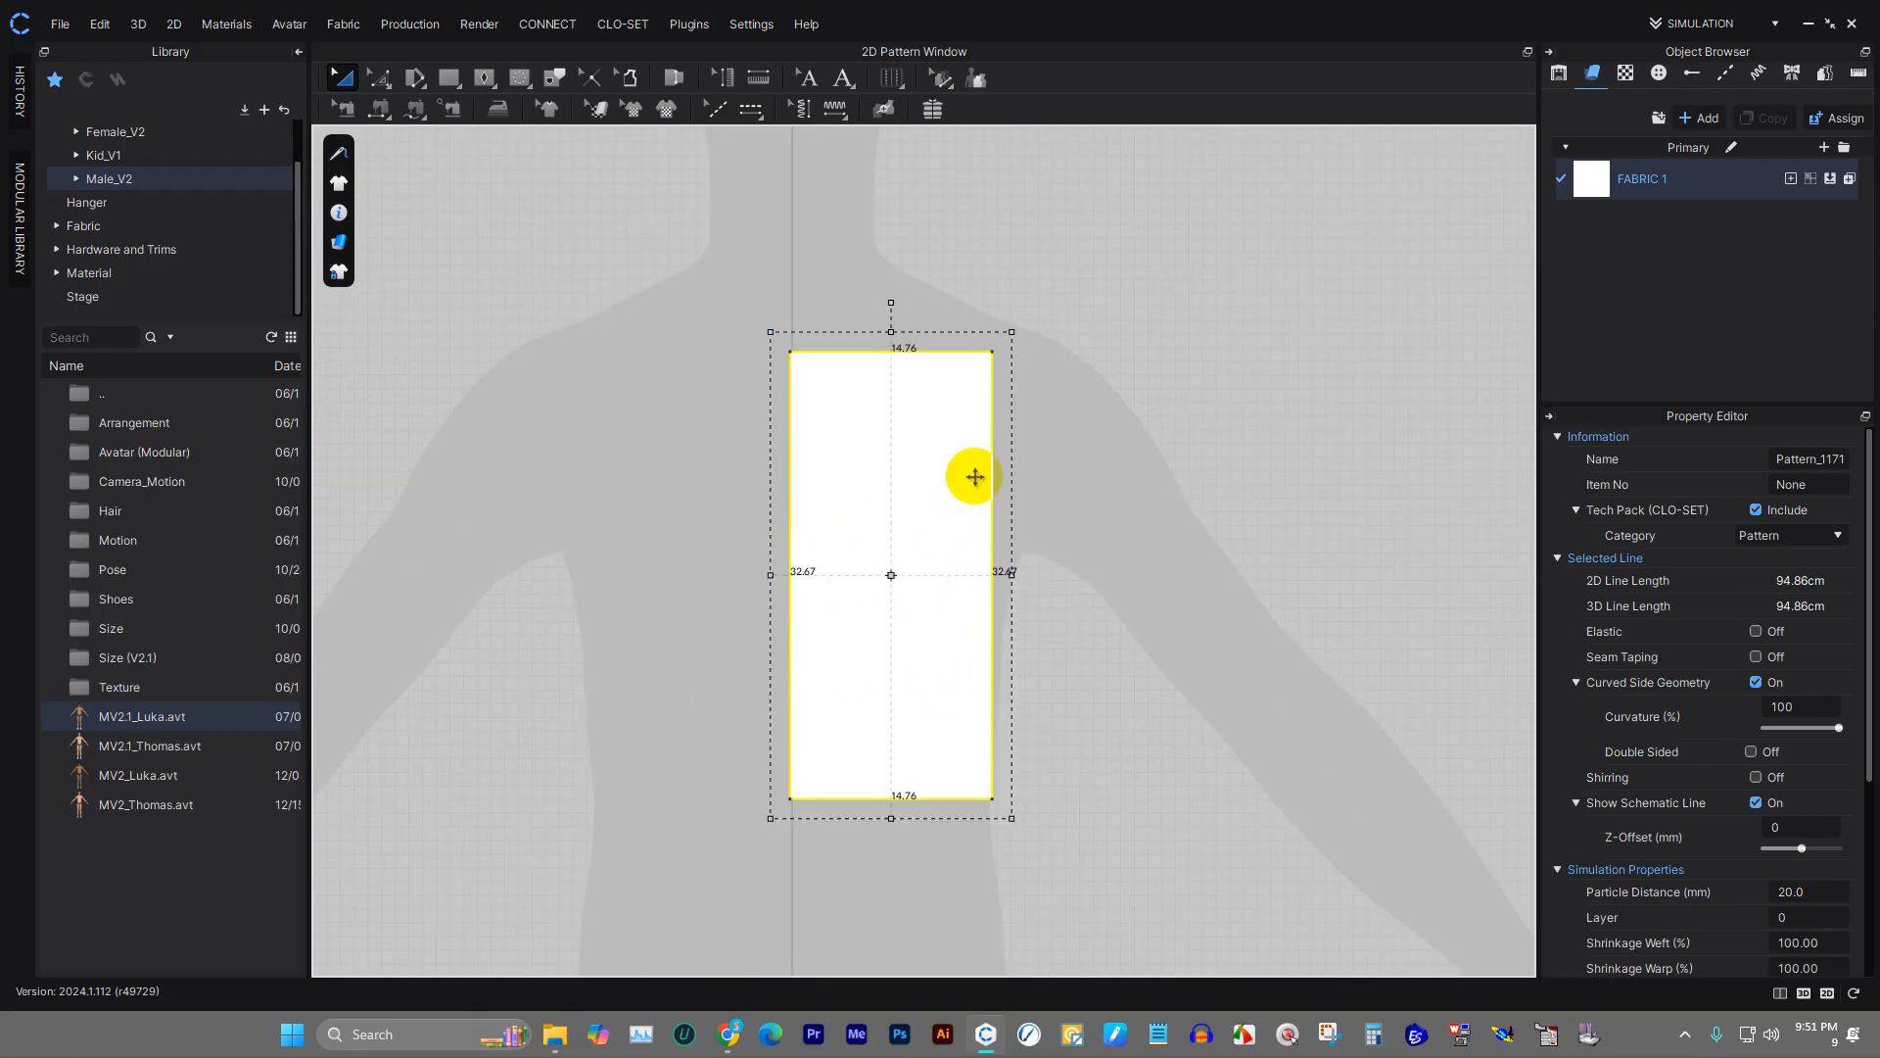
{"action": "left_click_drag", "start_coordinate": [898, 576], "coordinate": [1021, 476]}
{"action": "left_click_drag", "start_coordinate": [1144, 528], "coordinate": [1177, 580]}
{"action": "scroll", "coordinate": [806, 448], "scroll_direction": "down", "scroll_amount": 4}
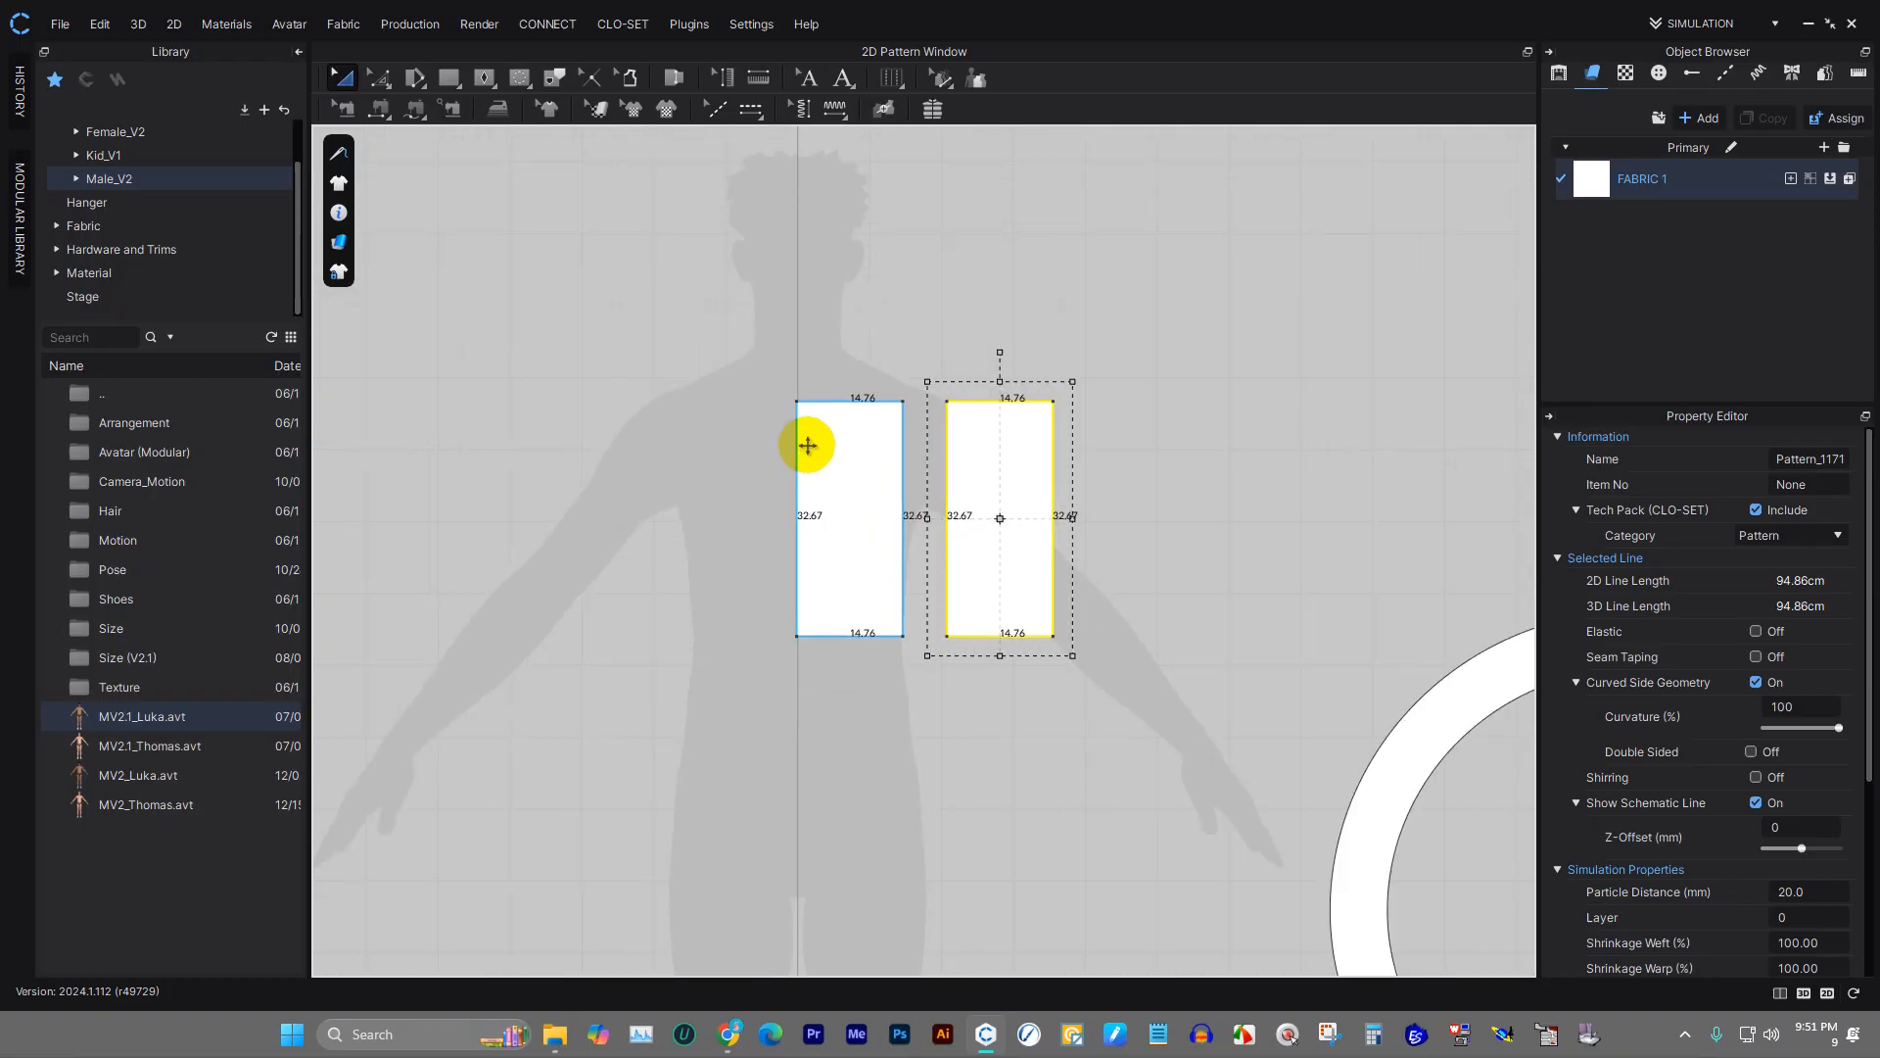
{"action": "scroll", "coordinate": [953, 444], "scroll_direction": "up", "scroll_amount": 3}
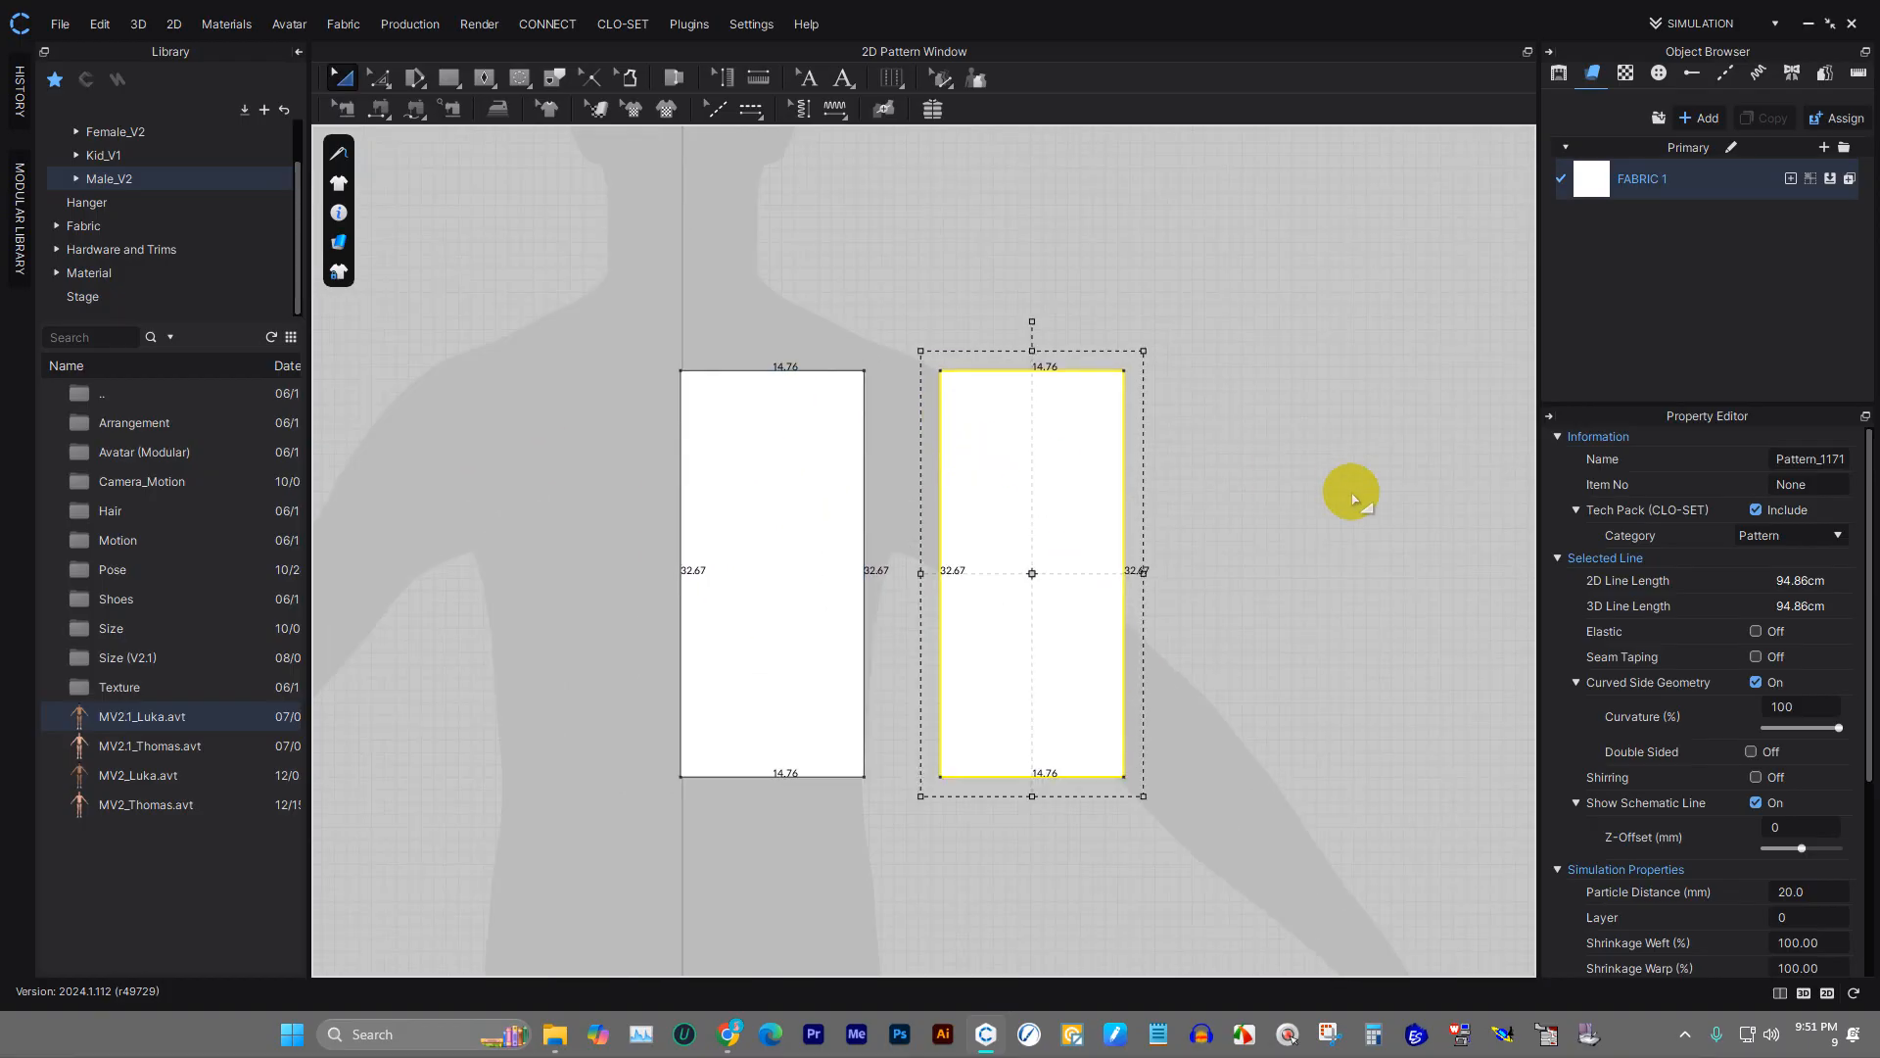
{"action": "left_click", "coordinate": [1254, 516]}
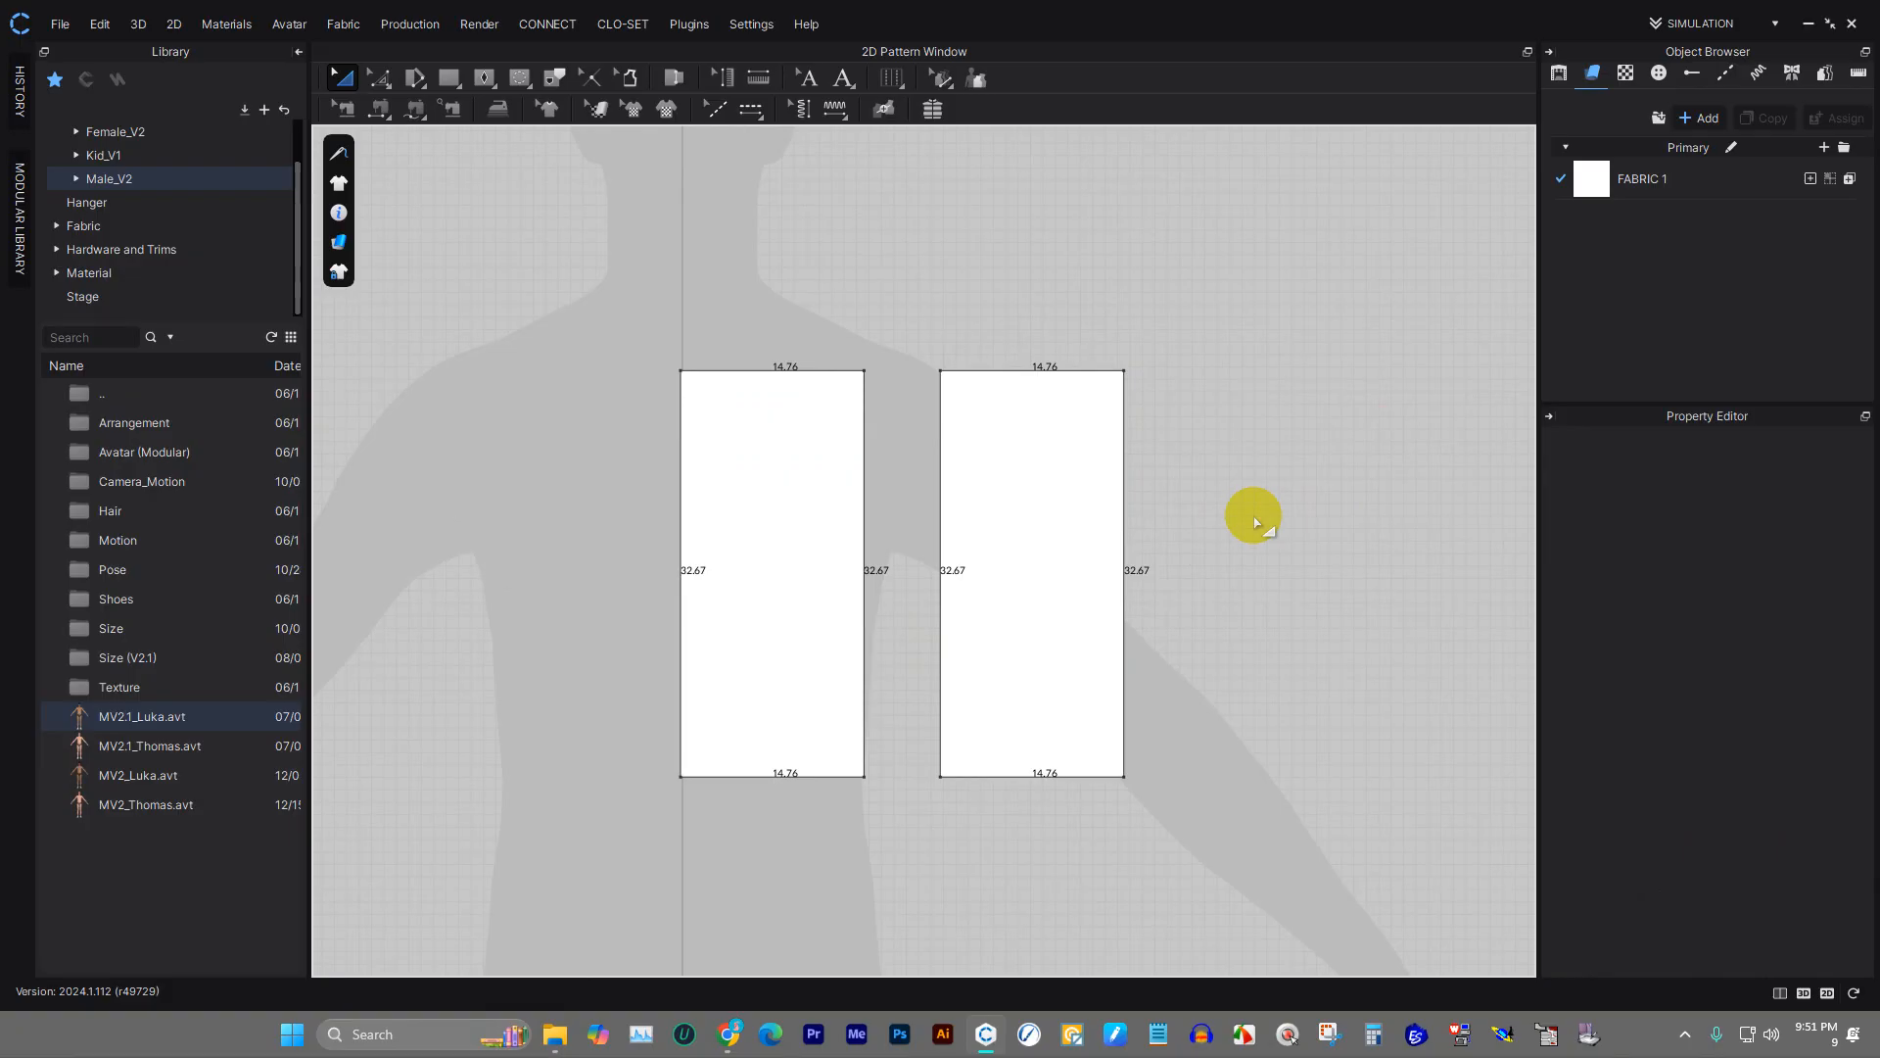
- Paste a third rectangle in line with the other two, about 21.03 cm from the second rectangle's centre
{"action": "key", "text": "ctrl+v"}
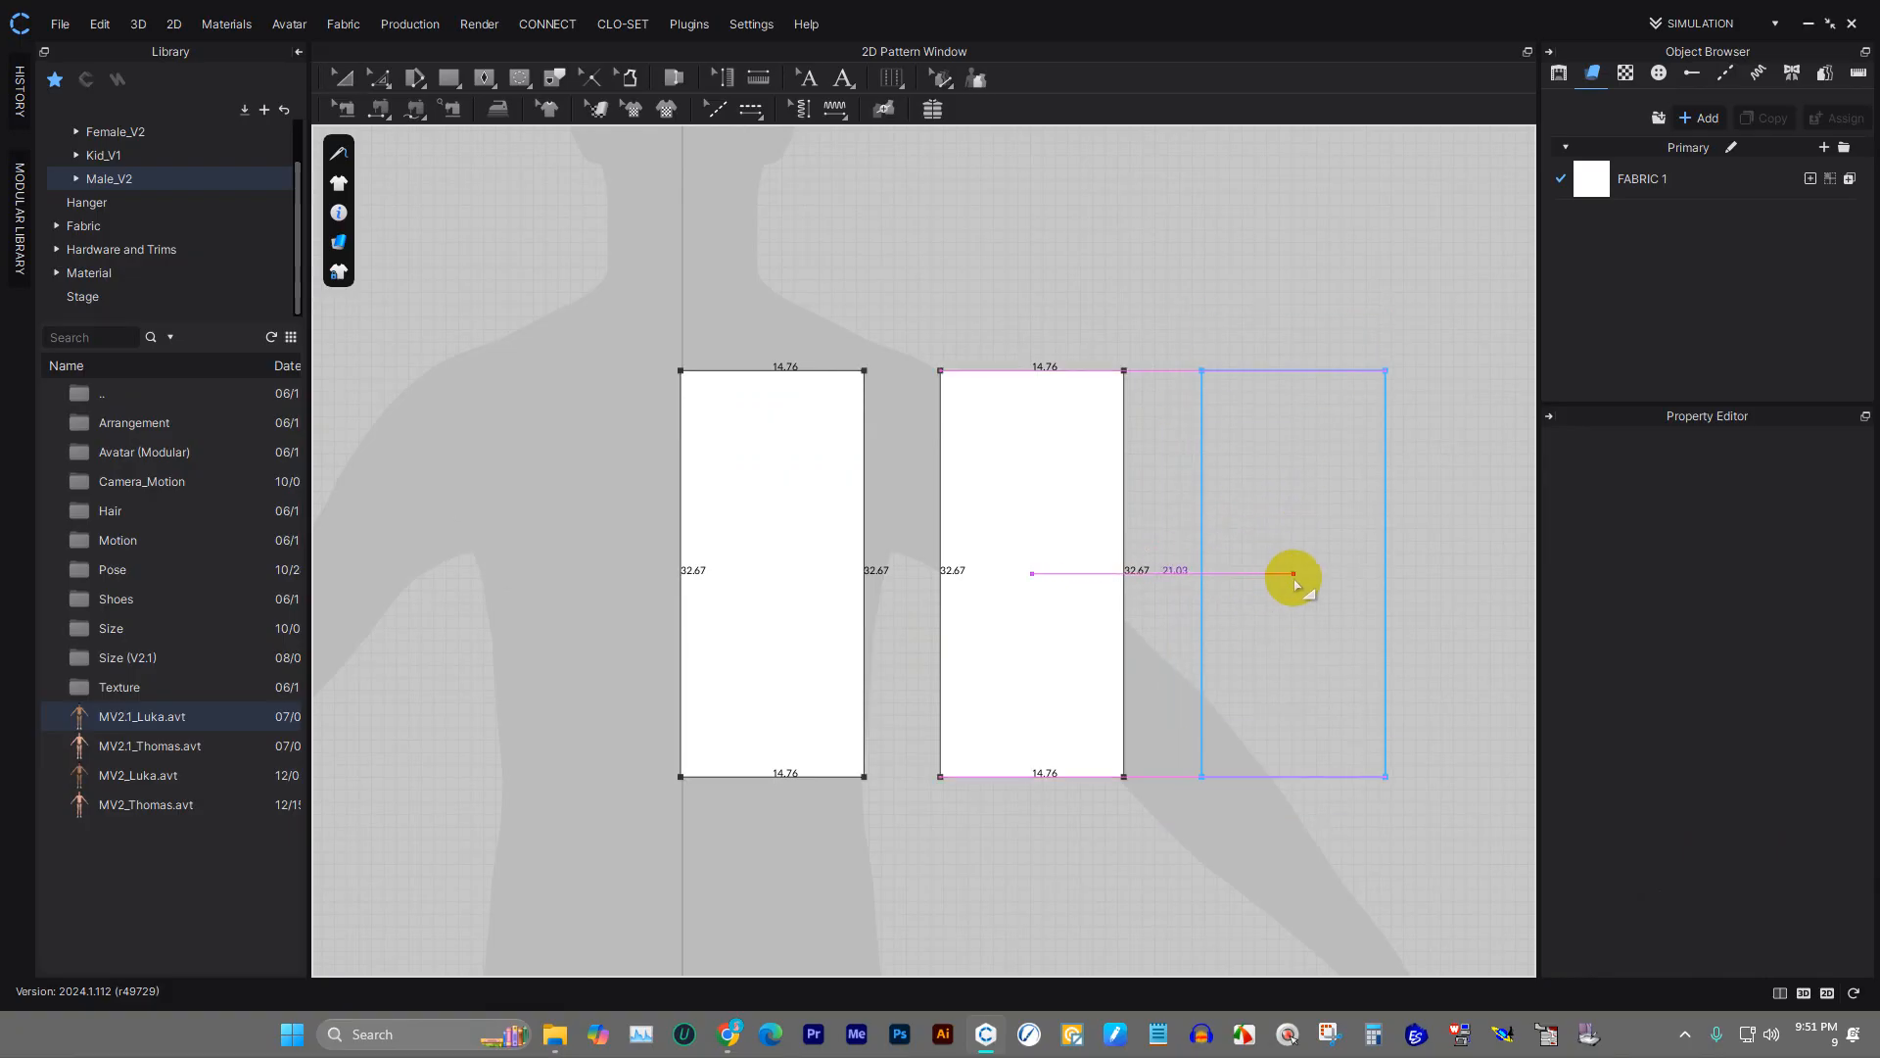
{"action": "left_click", "coordinate": [1294, 575]}
{"action": "scroll", "coordinate": [810, 403], "scroll_direction": "up", "scroll_amount": 1}
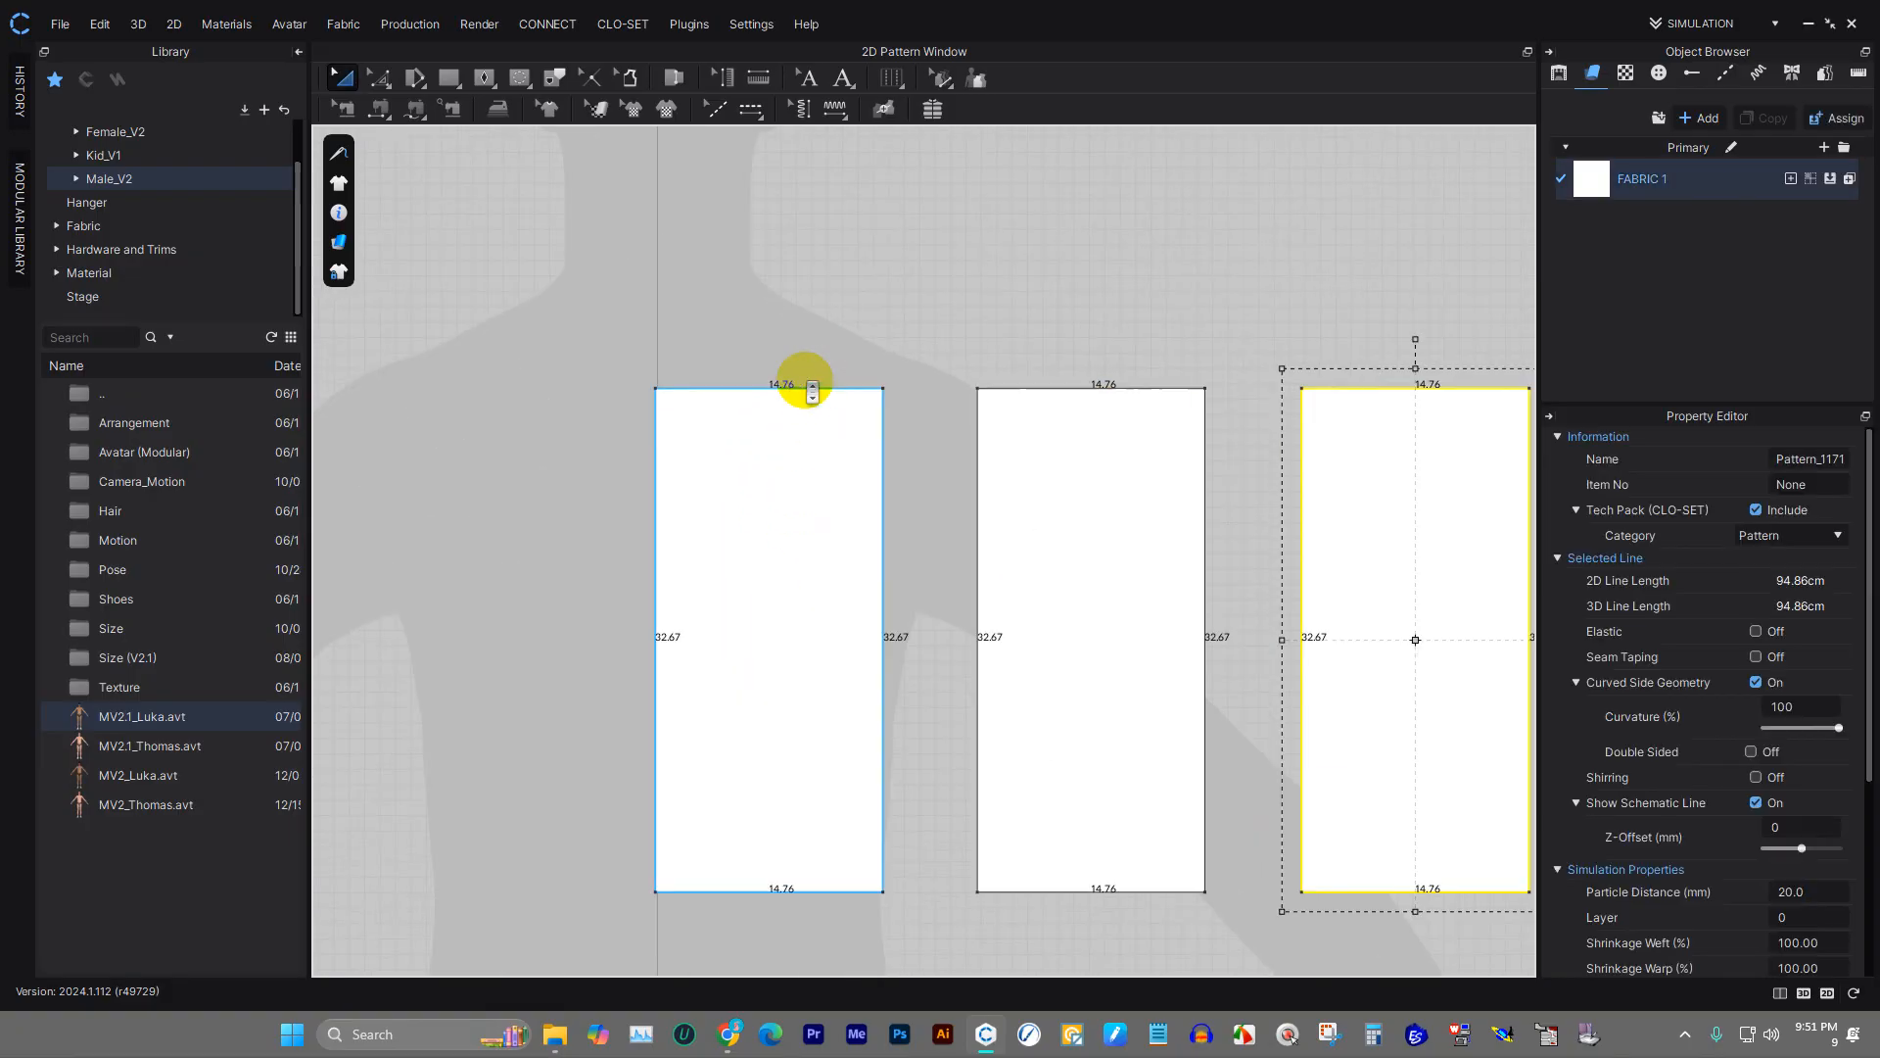
{"action": "scroll", "coordinate": [804, 396], "scroll_direction": "down", "scroll_amount": 3}
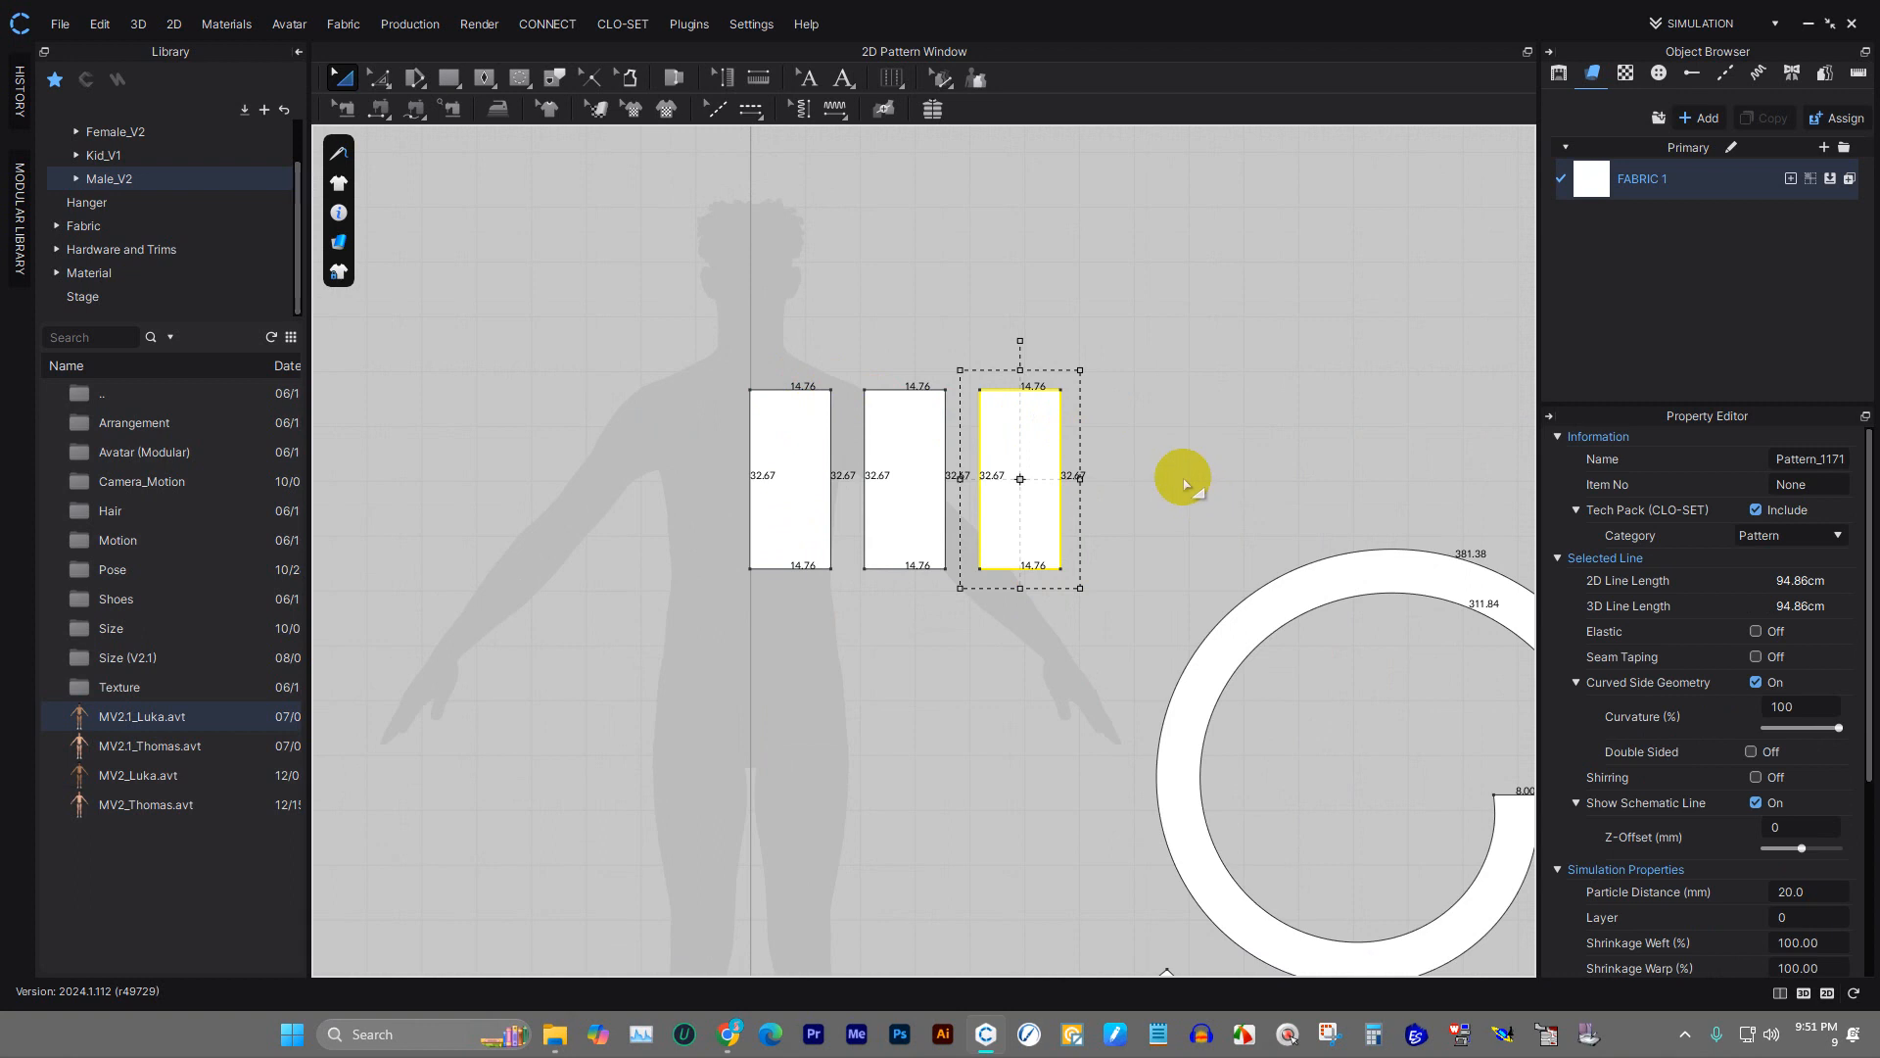
{"action": "scroll", "coordinate": [1171, 470], "scroll_direction": "up", "scroll_amount": 2}
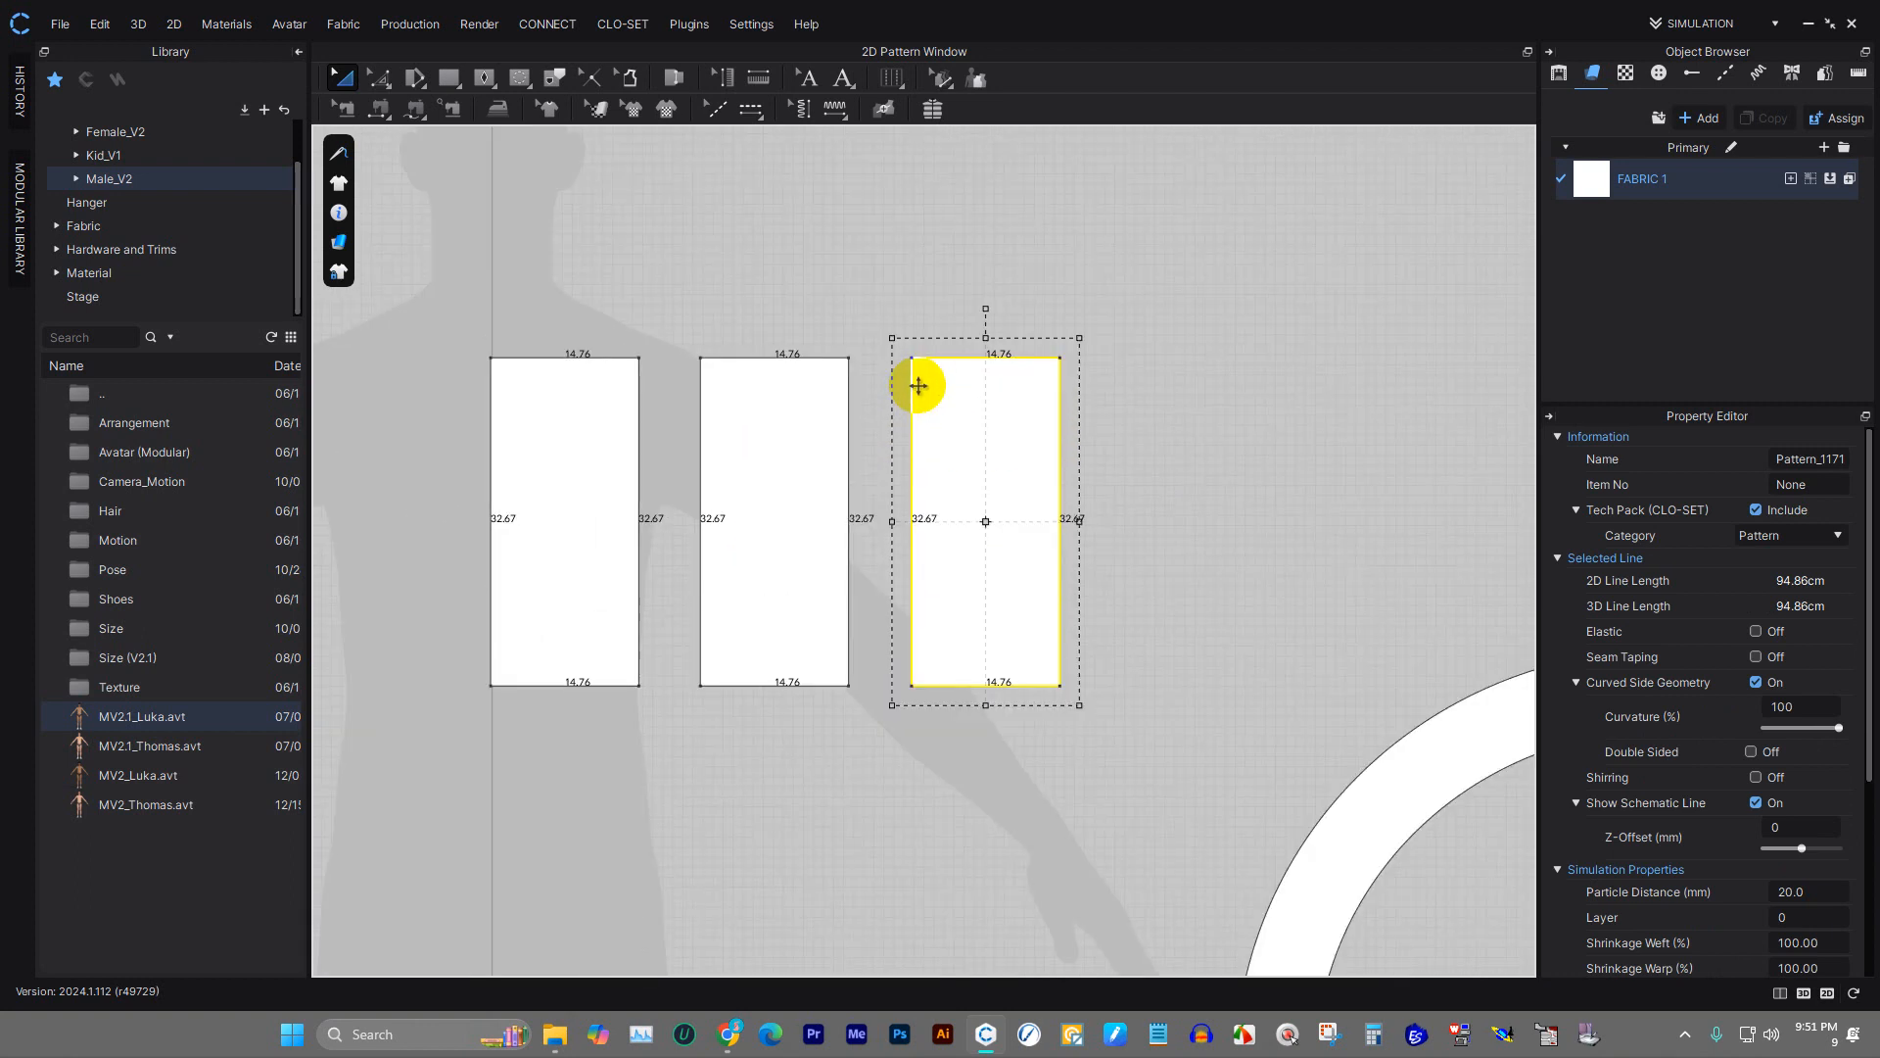
- Examine the internal shape tools and the Internal Rectangle distance guides inside the rectangle at the centre line
{"action": "left_click", "coordinate": [411, 83]}
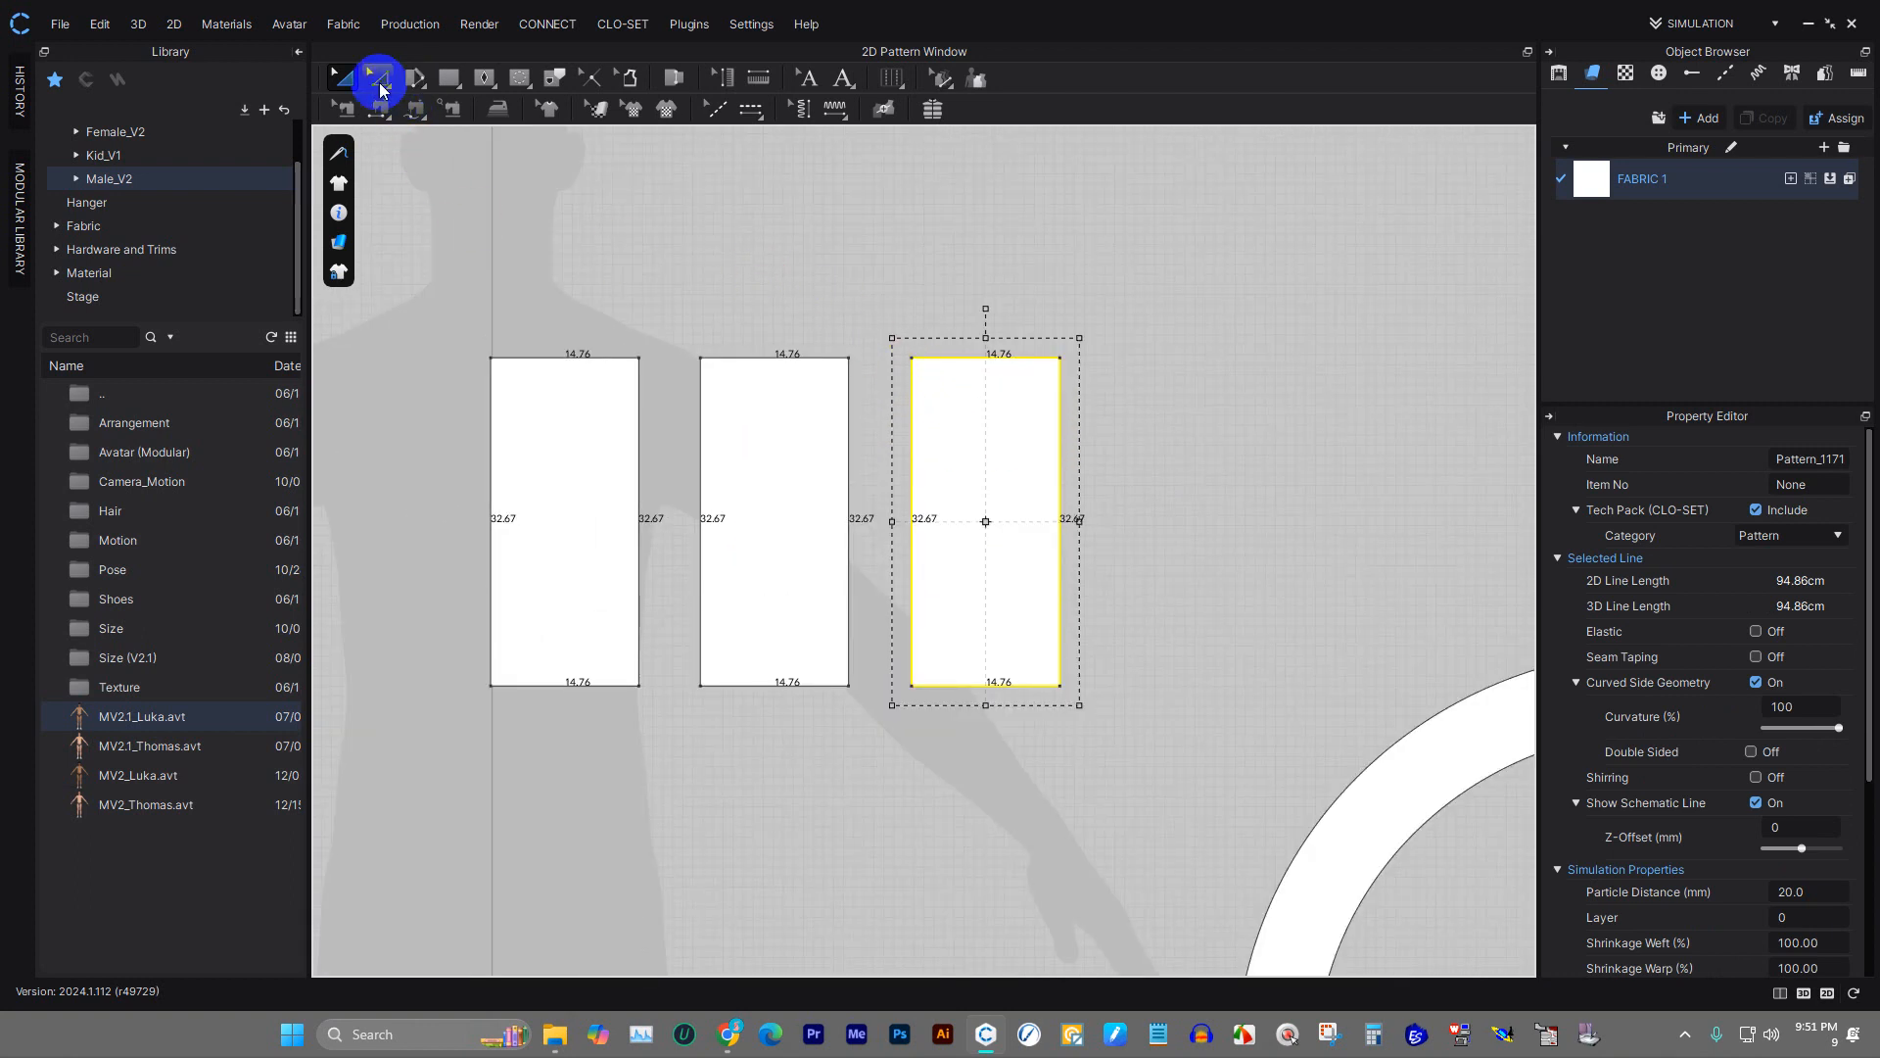
{"action": "left_click", "coordinate": [424, 78]}
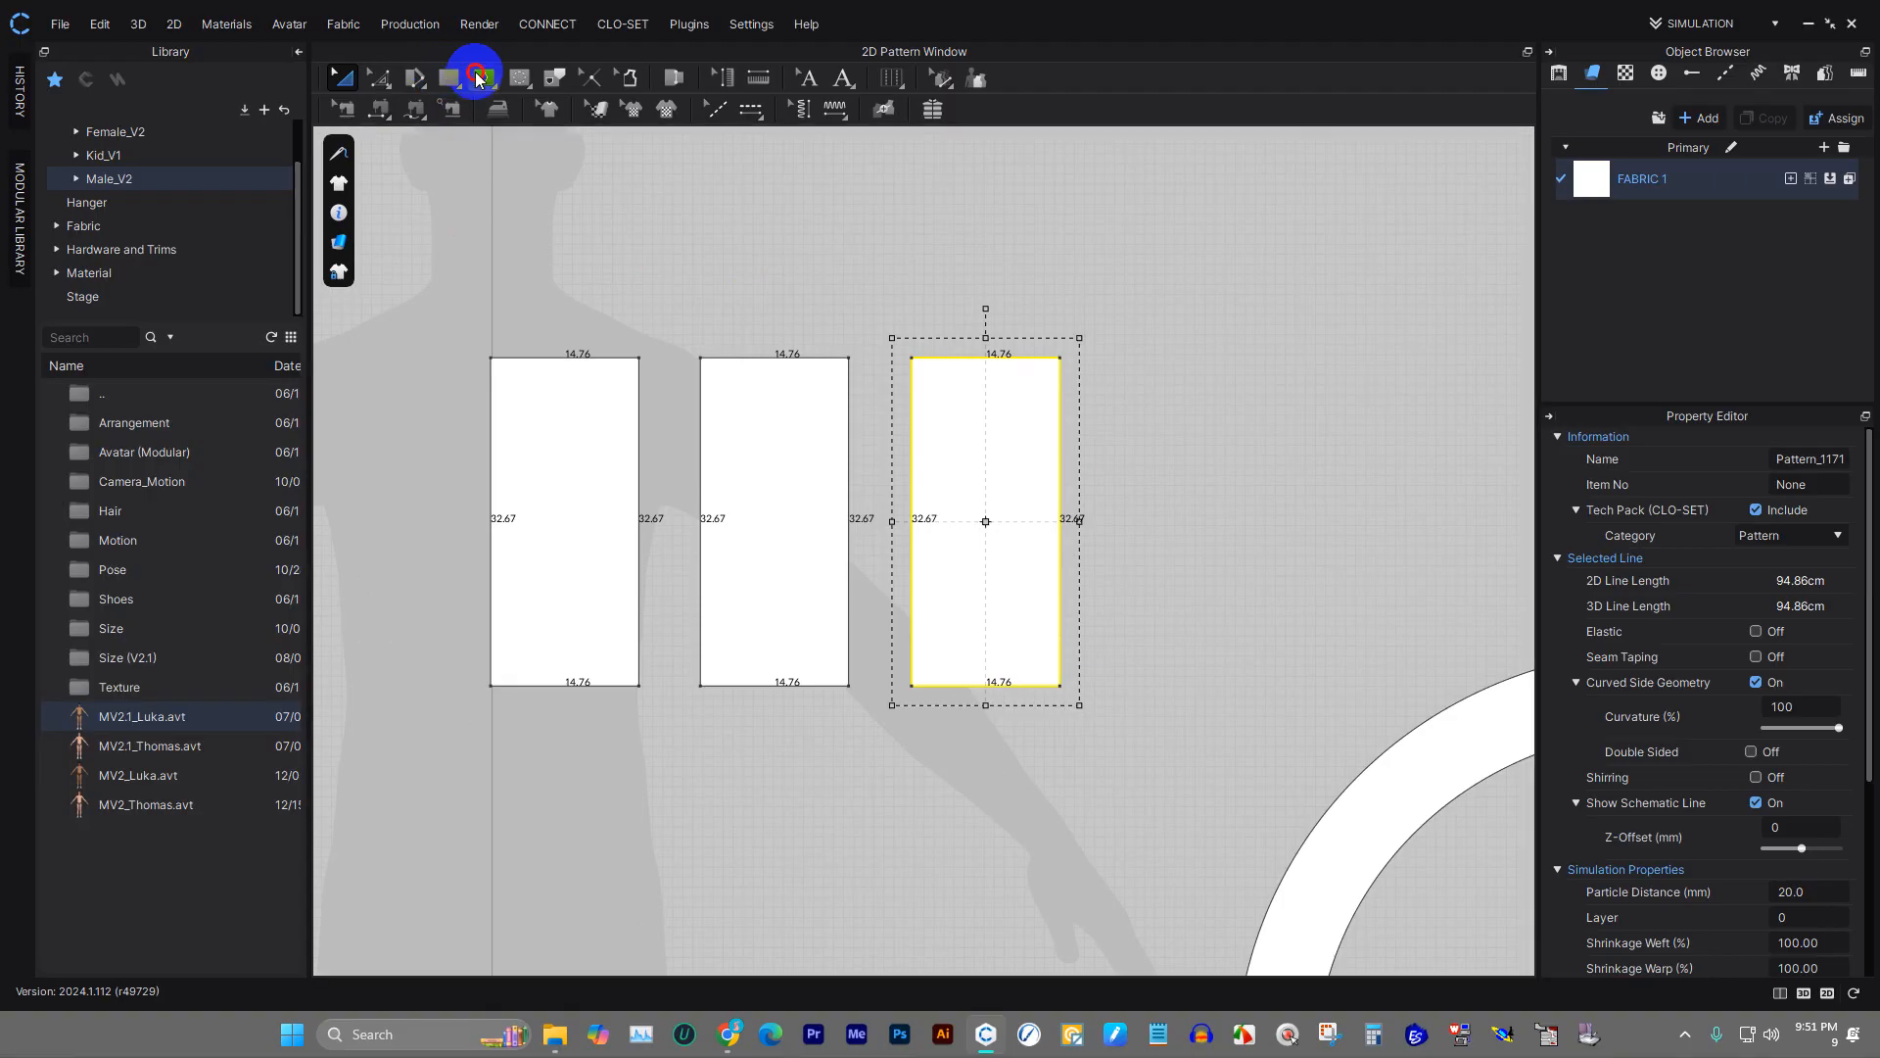
{"action": "left_click", "coordinate": [478, 77]}
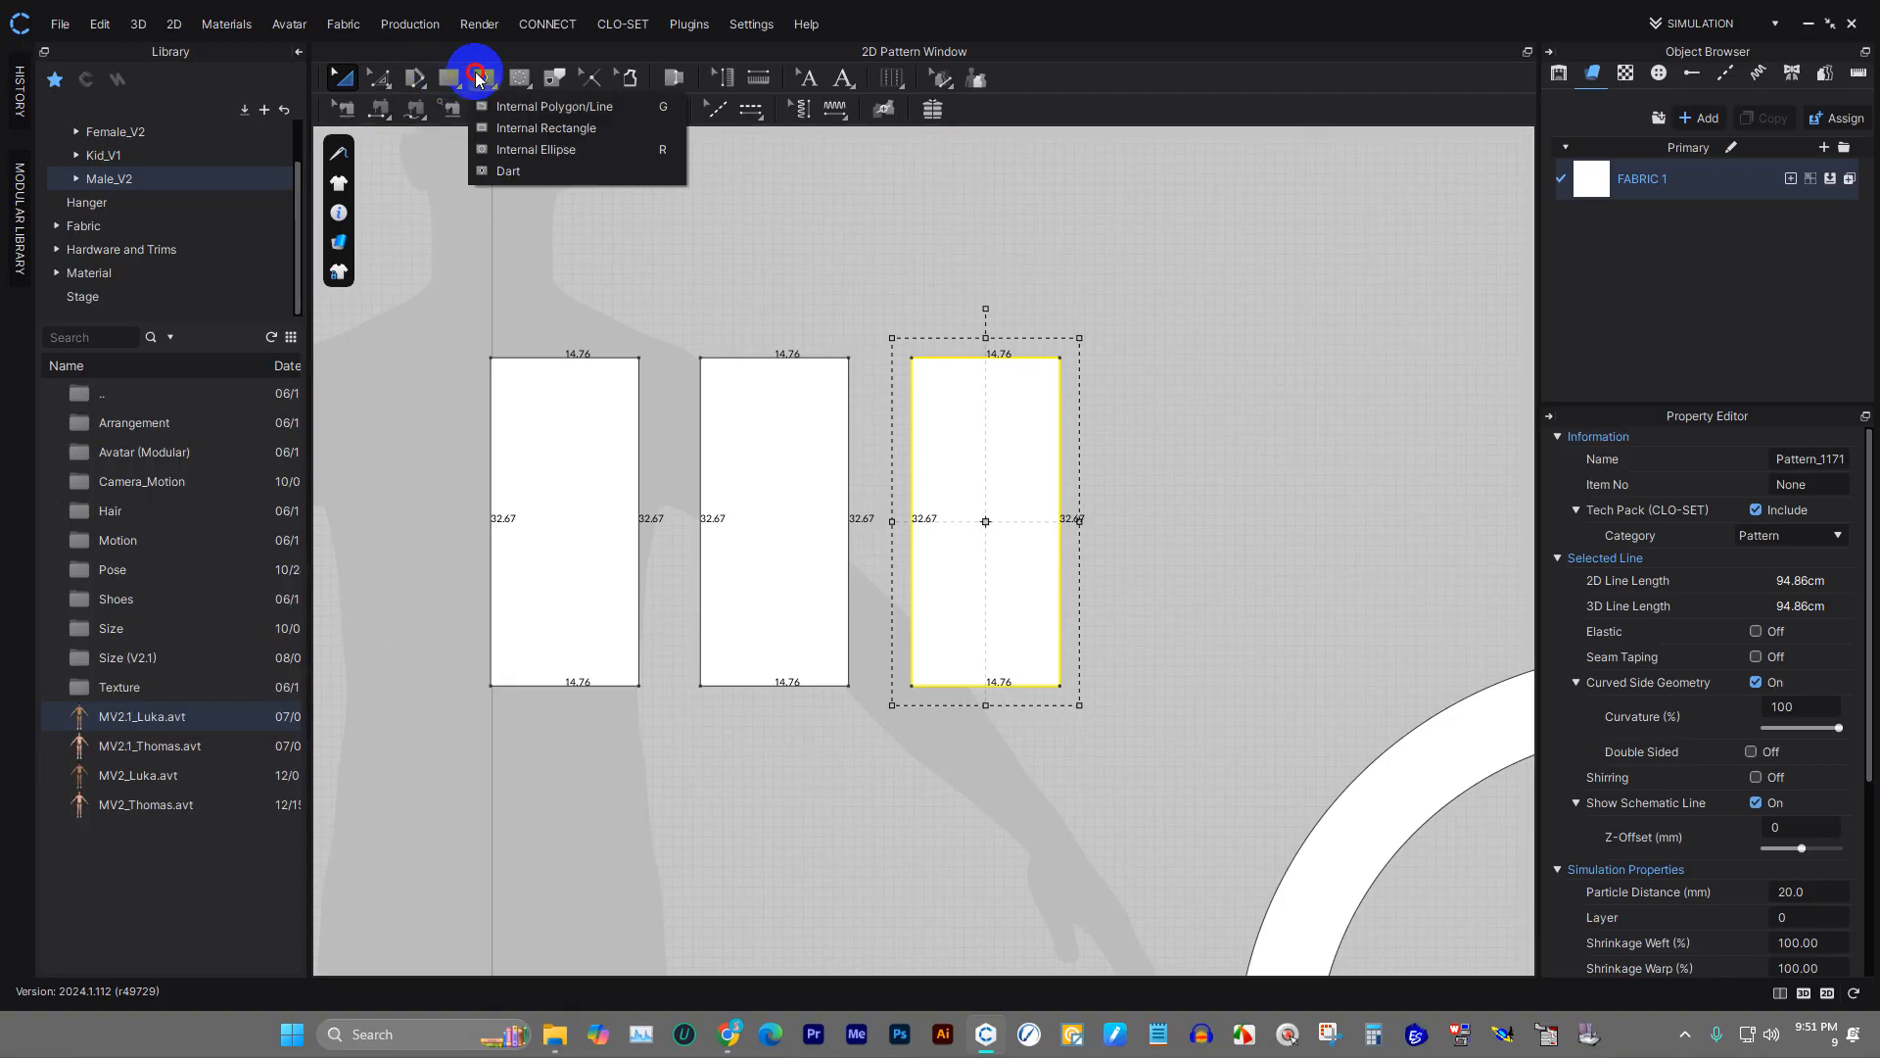
{"action": "left_click", "coordinate": [518, 108]}
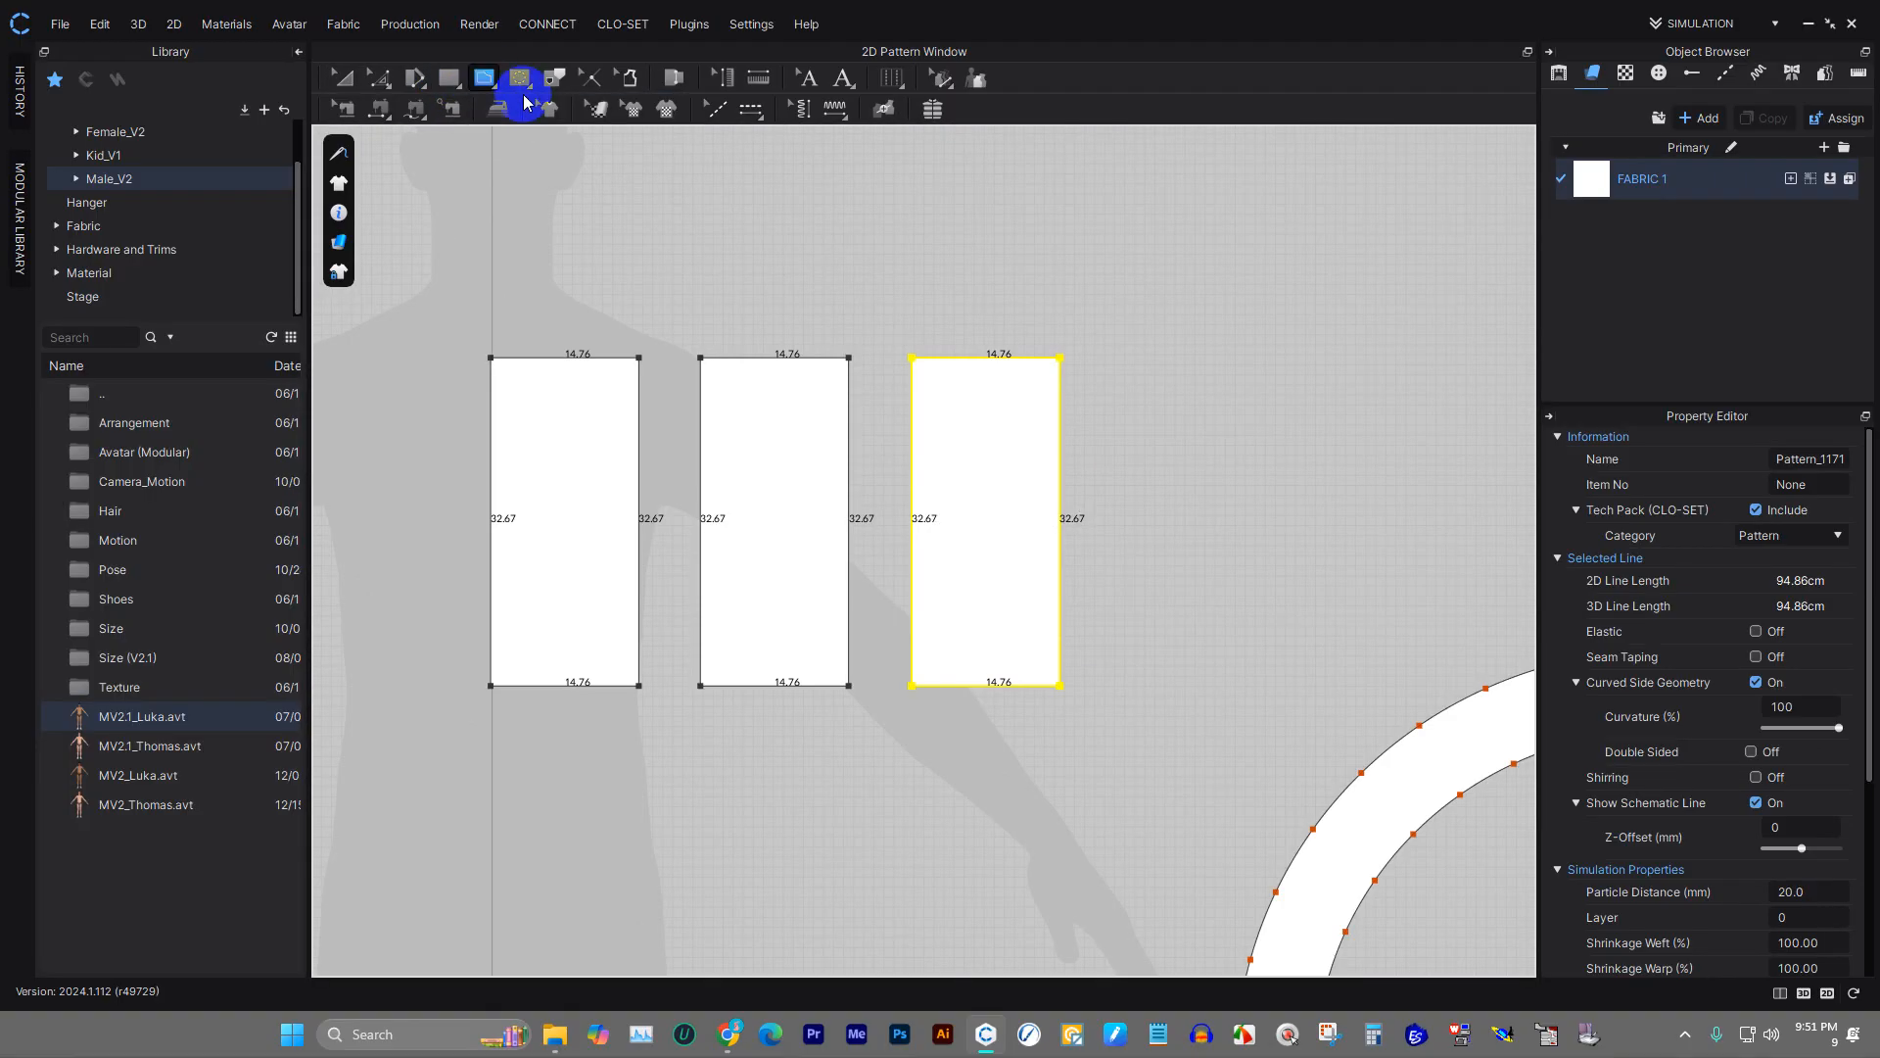
{"action": "left_click", "coordinate": [486, 86]}
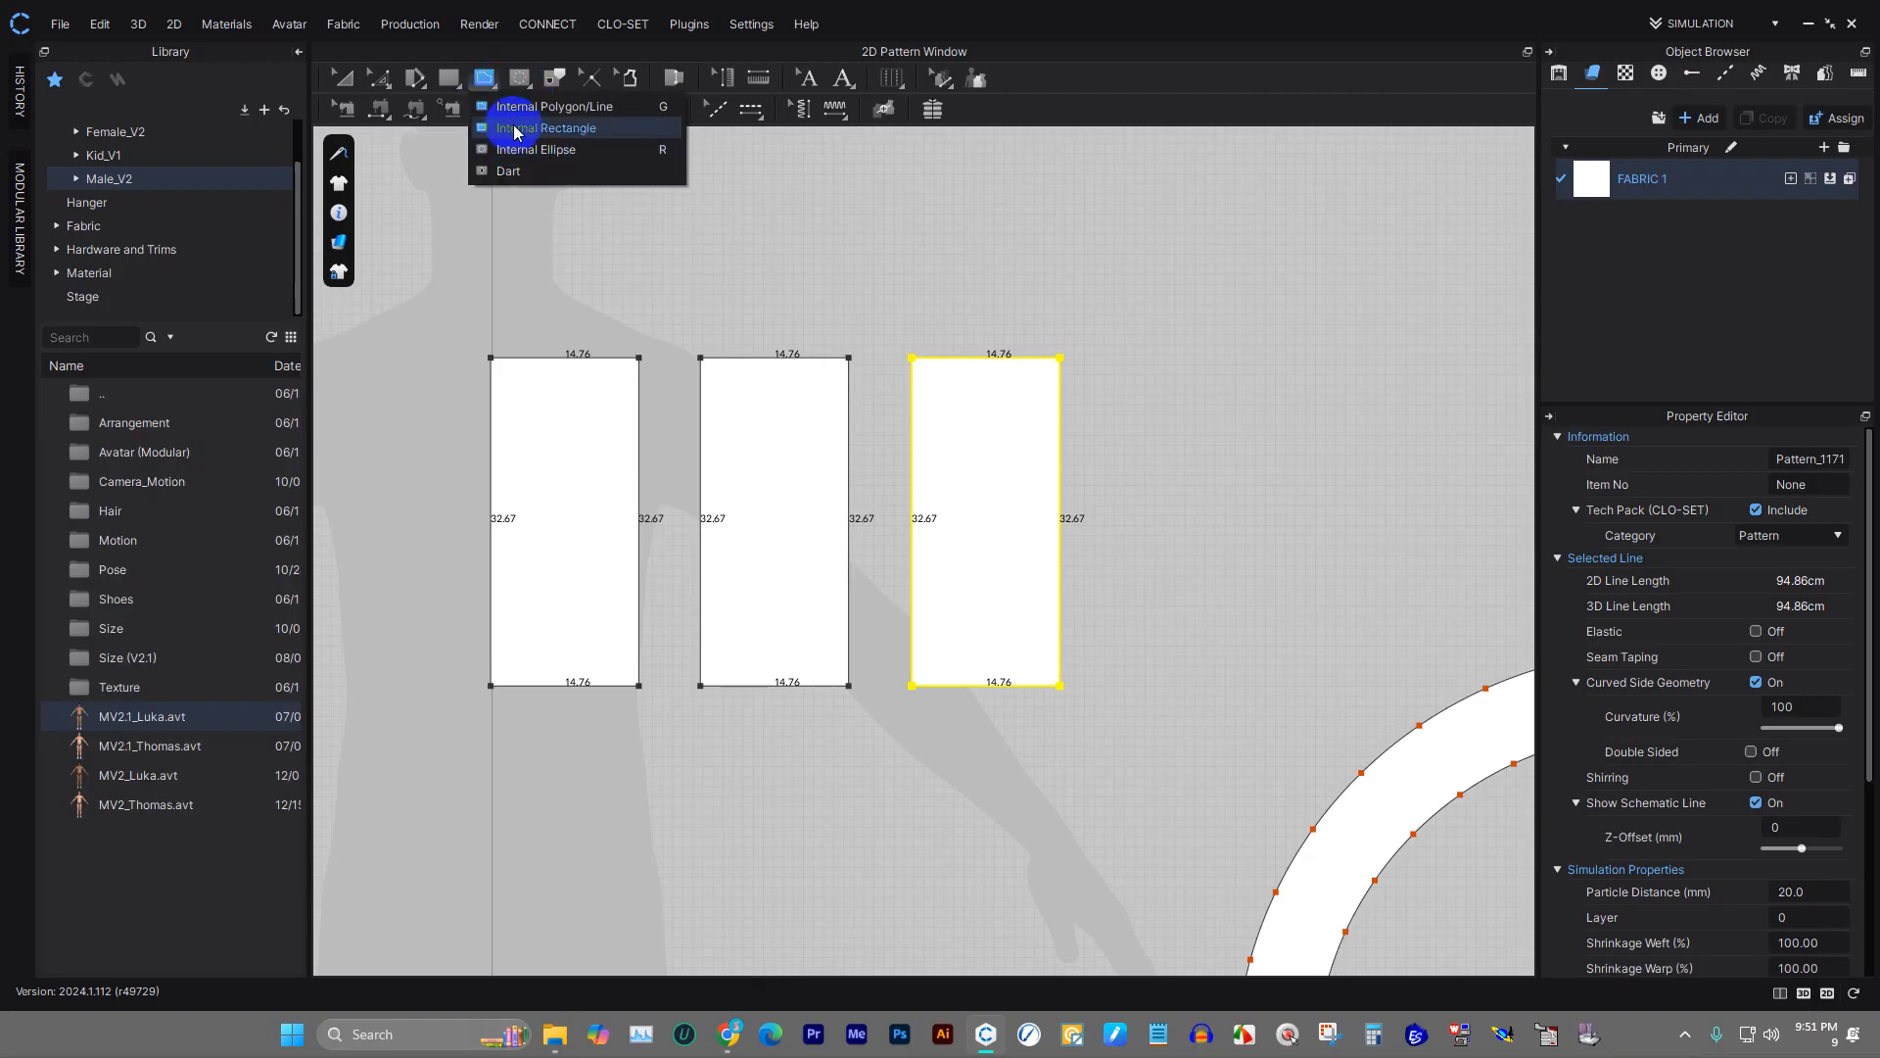
{"action": "left_click", "coordinate": [521, 133]}
{"action": "scroll", "coordinate": [509, 378], "scroll_direction": "down", "scroll_amount": 1}
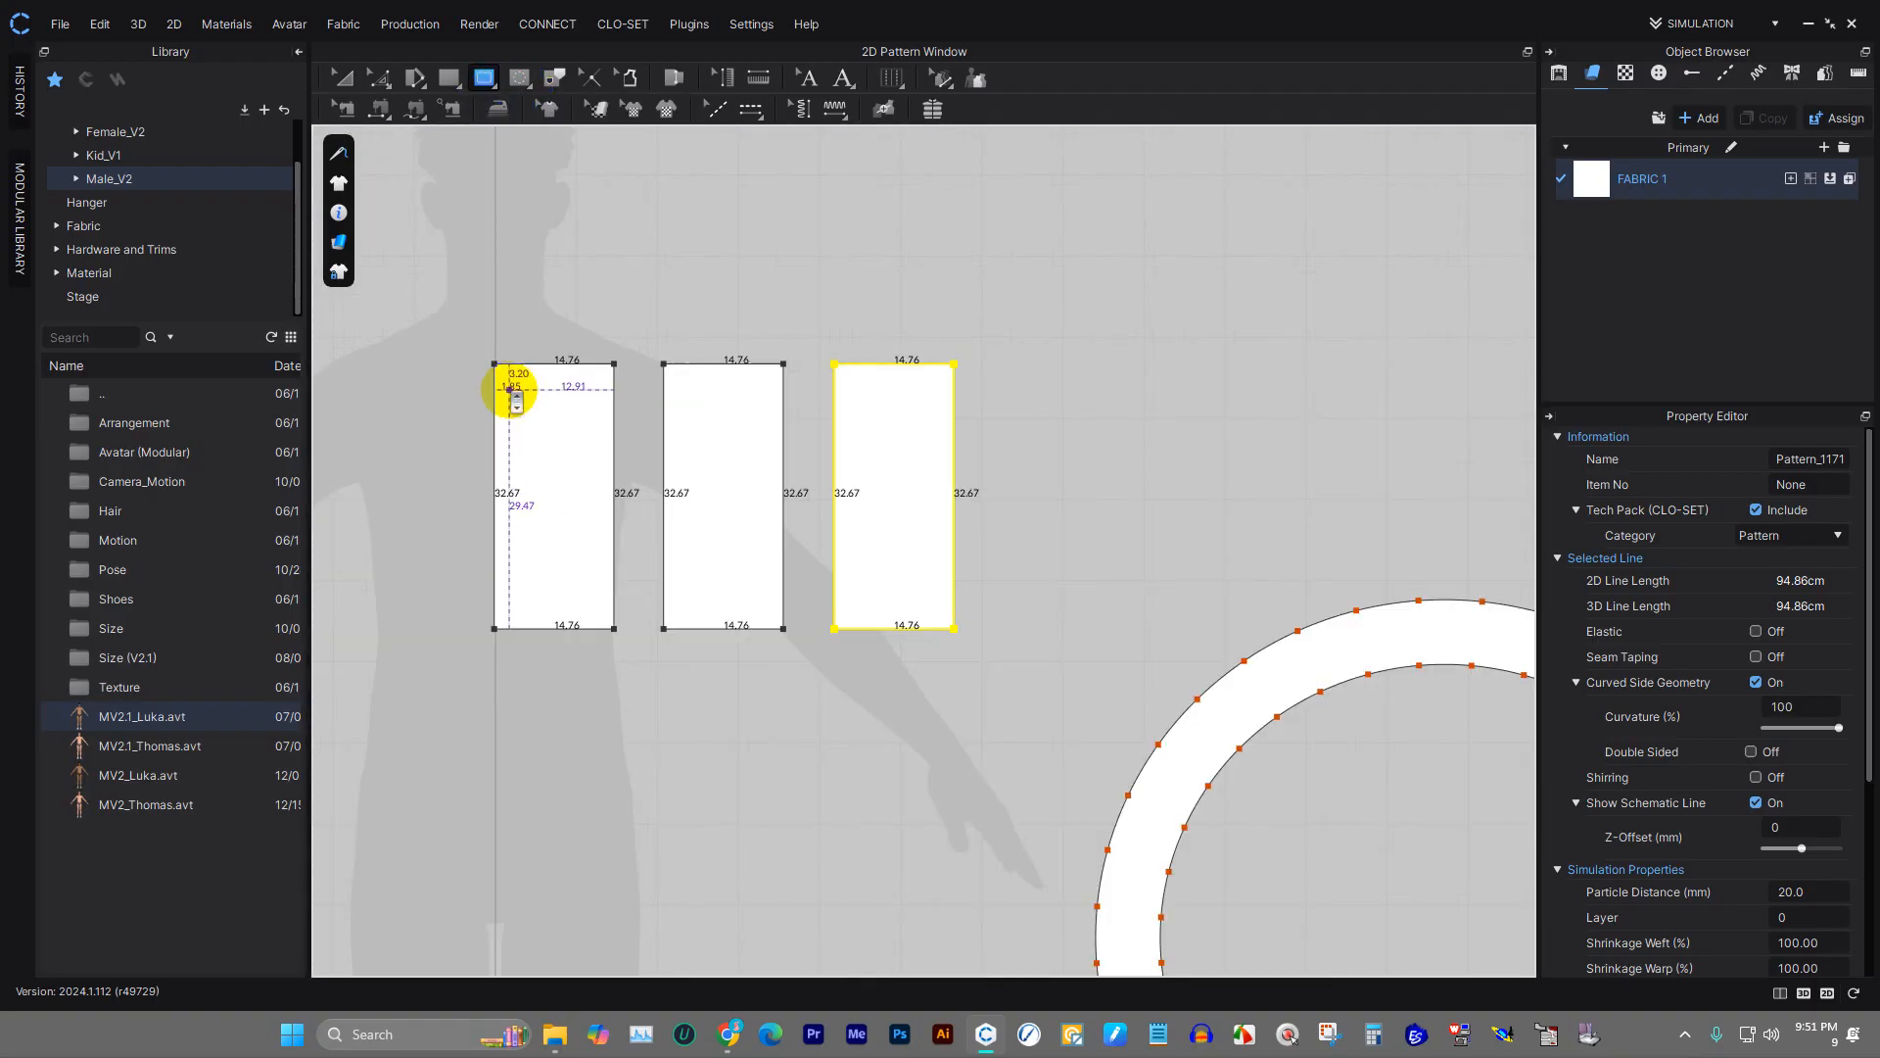
{"action": "scroll", "coordinate": [509, 389], "scroll_direction": "up", "scroll_amount": 3}
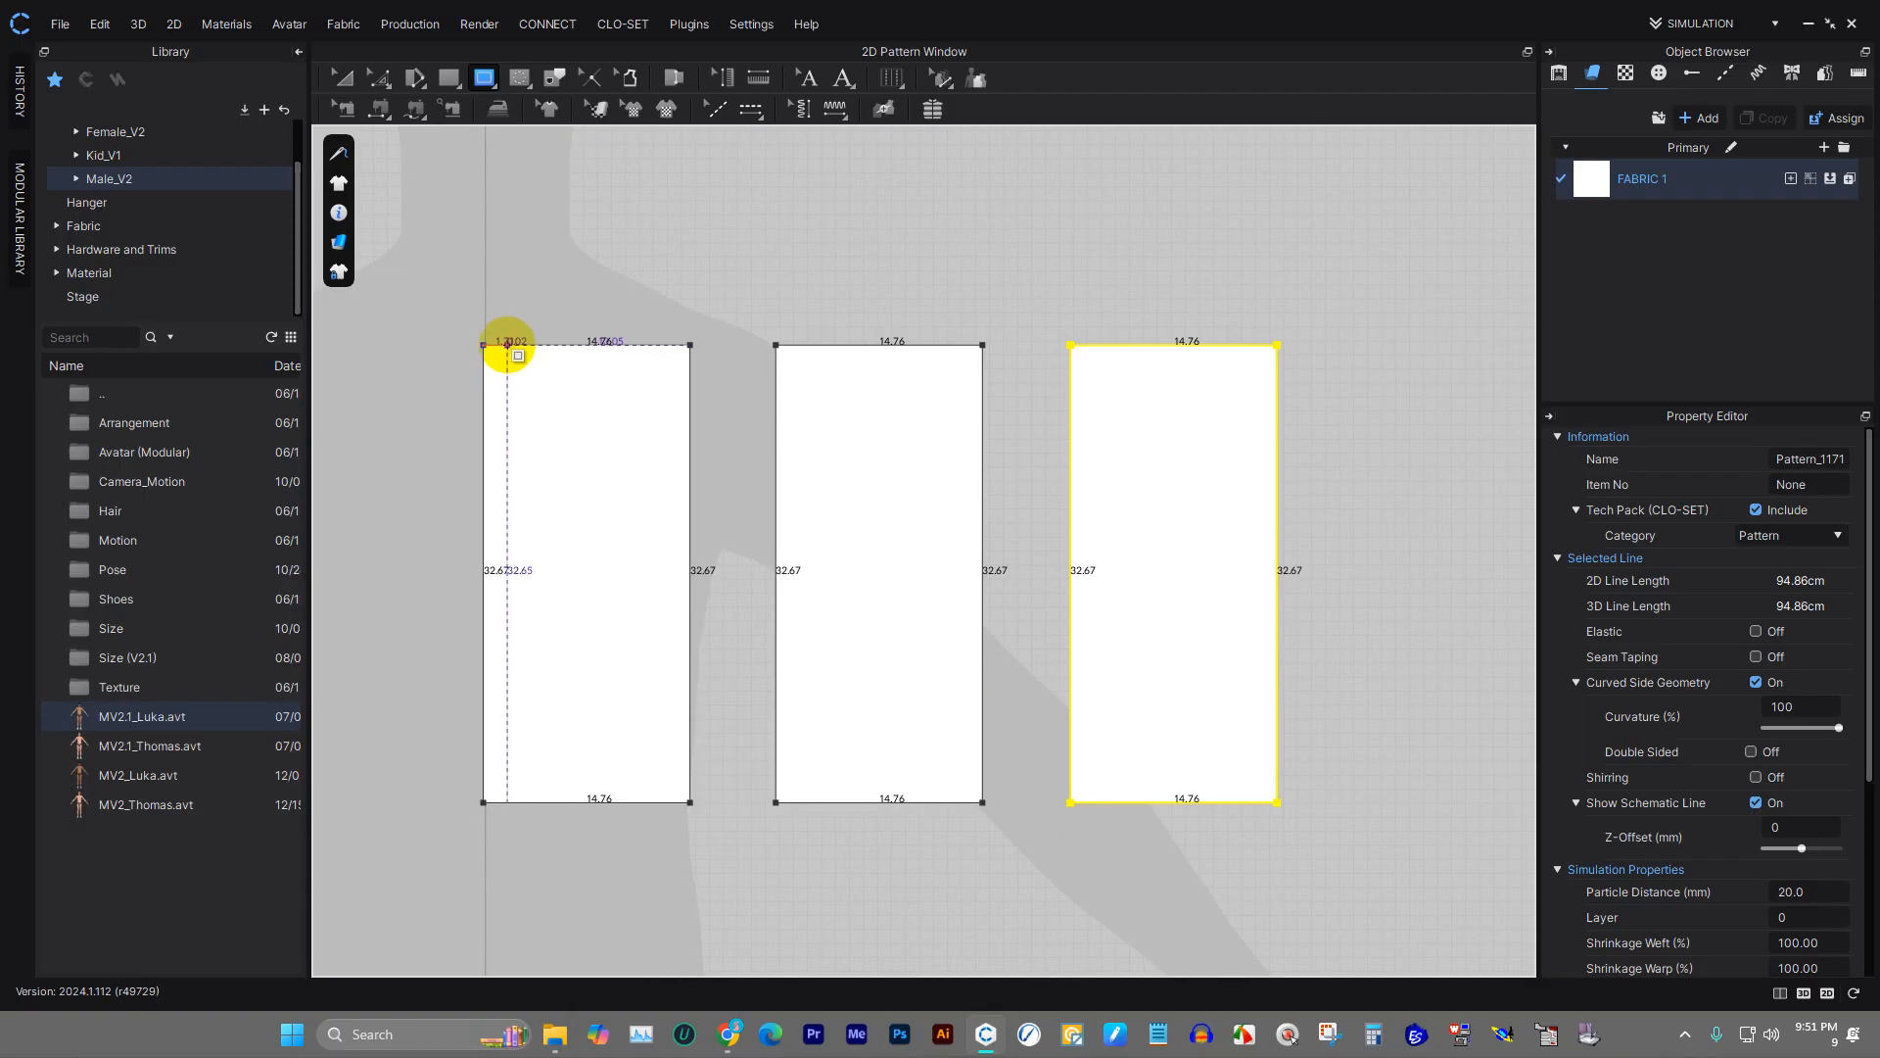
{"action": "scroll", "coordinate": [505, 355], "scroll_direction": "up", "scroll_amount": 2}
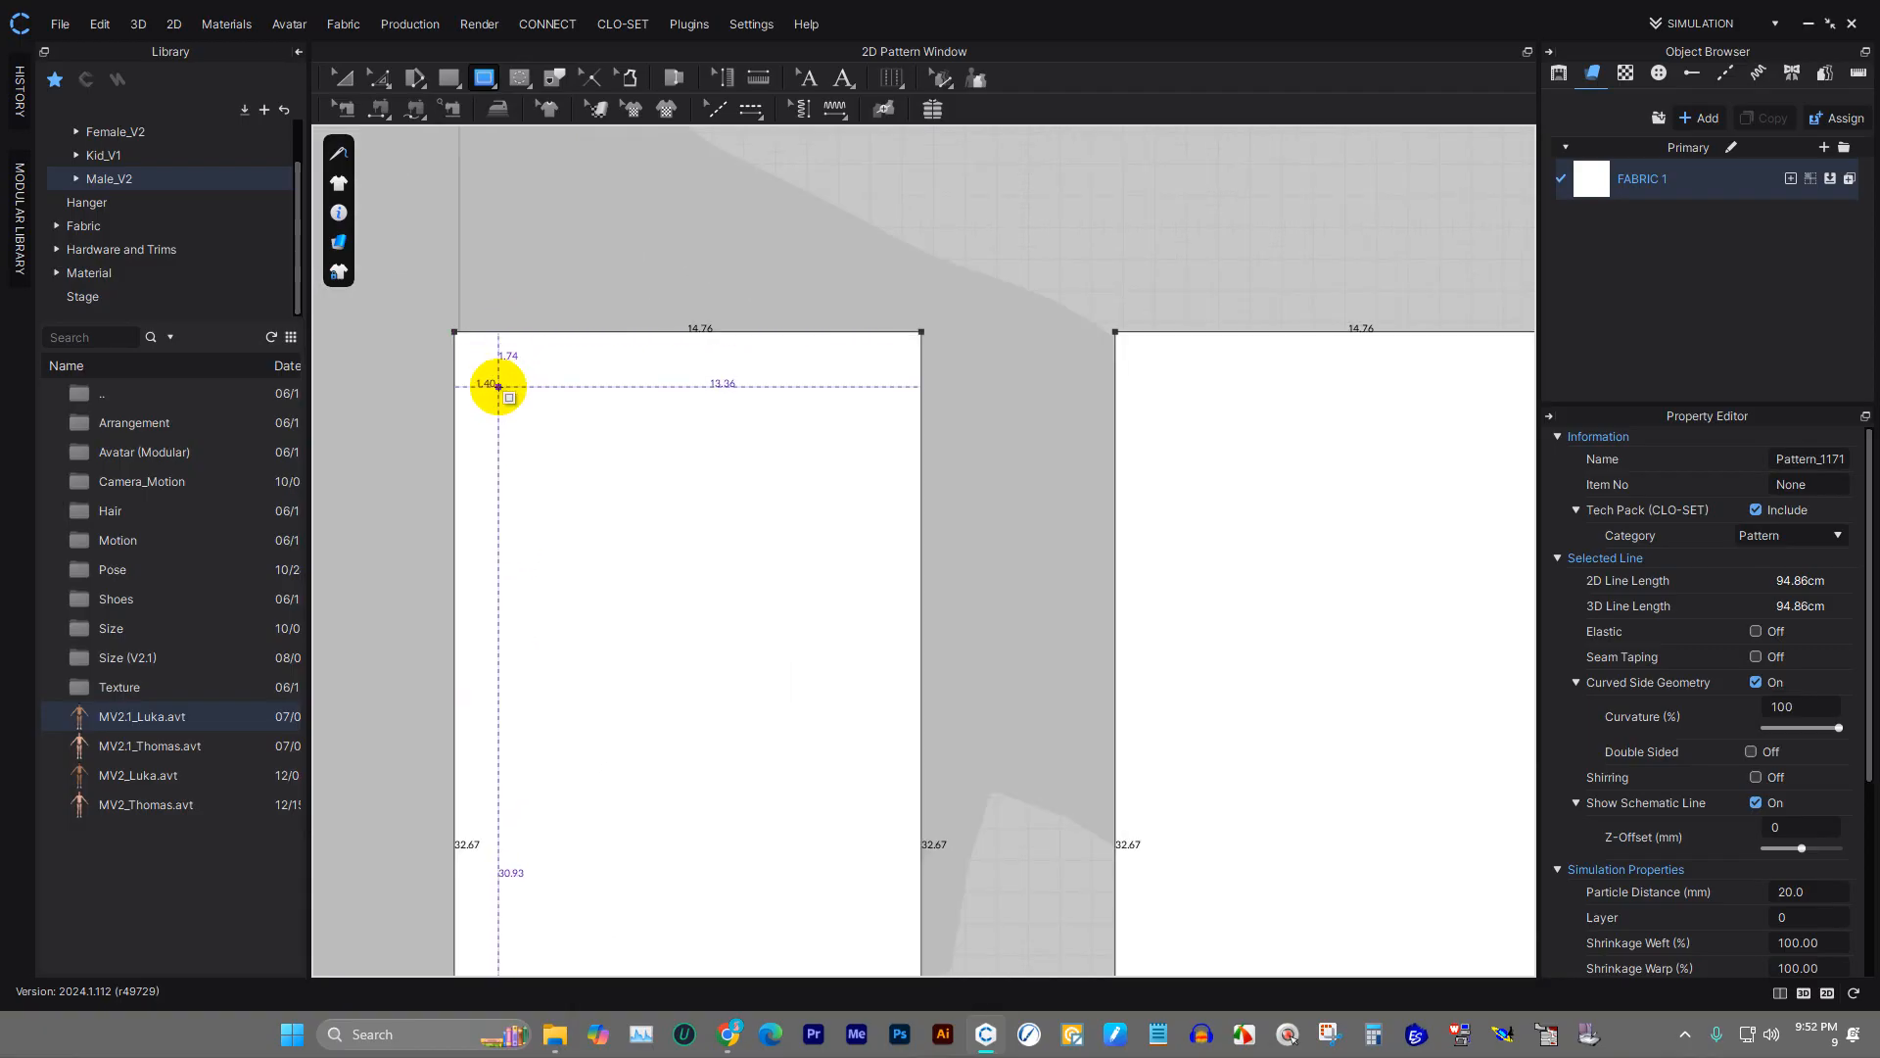
{"action": "scroll", "coordinate": [548, 404], "scroll_direction": "down", "scroll_amount": 2}
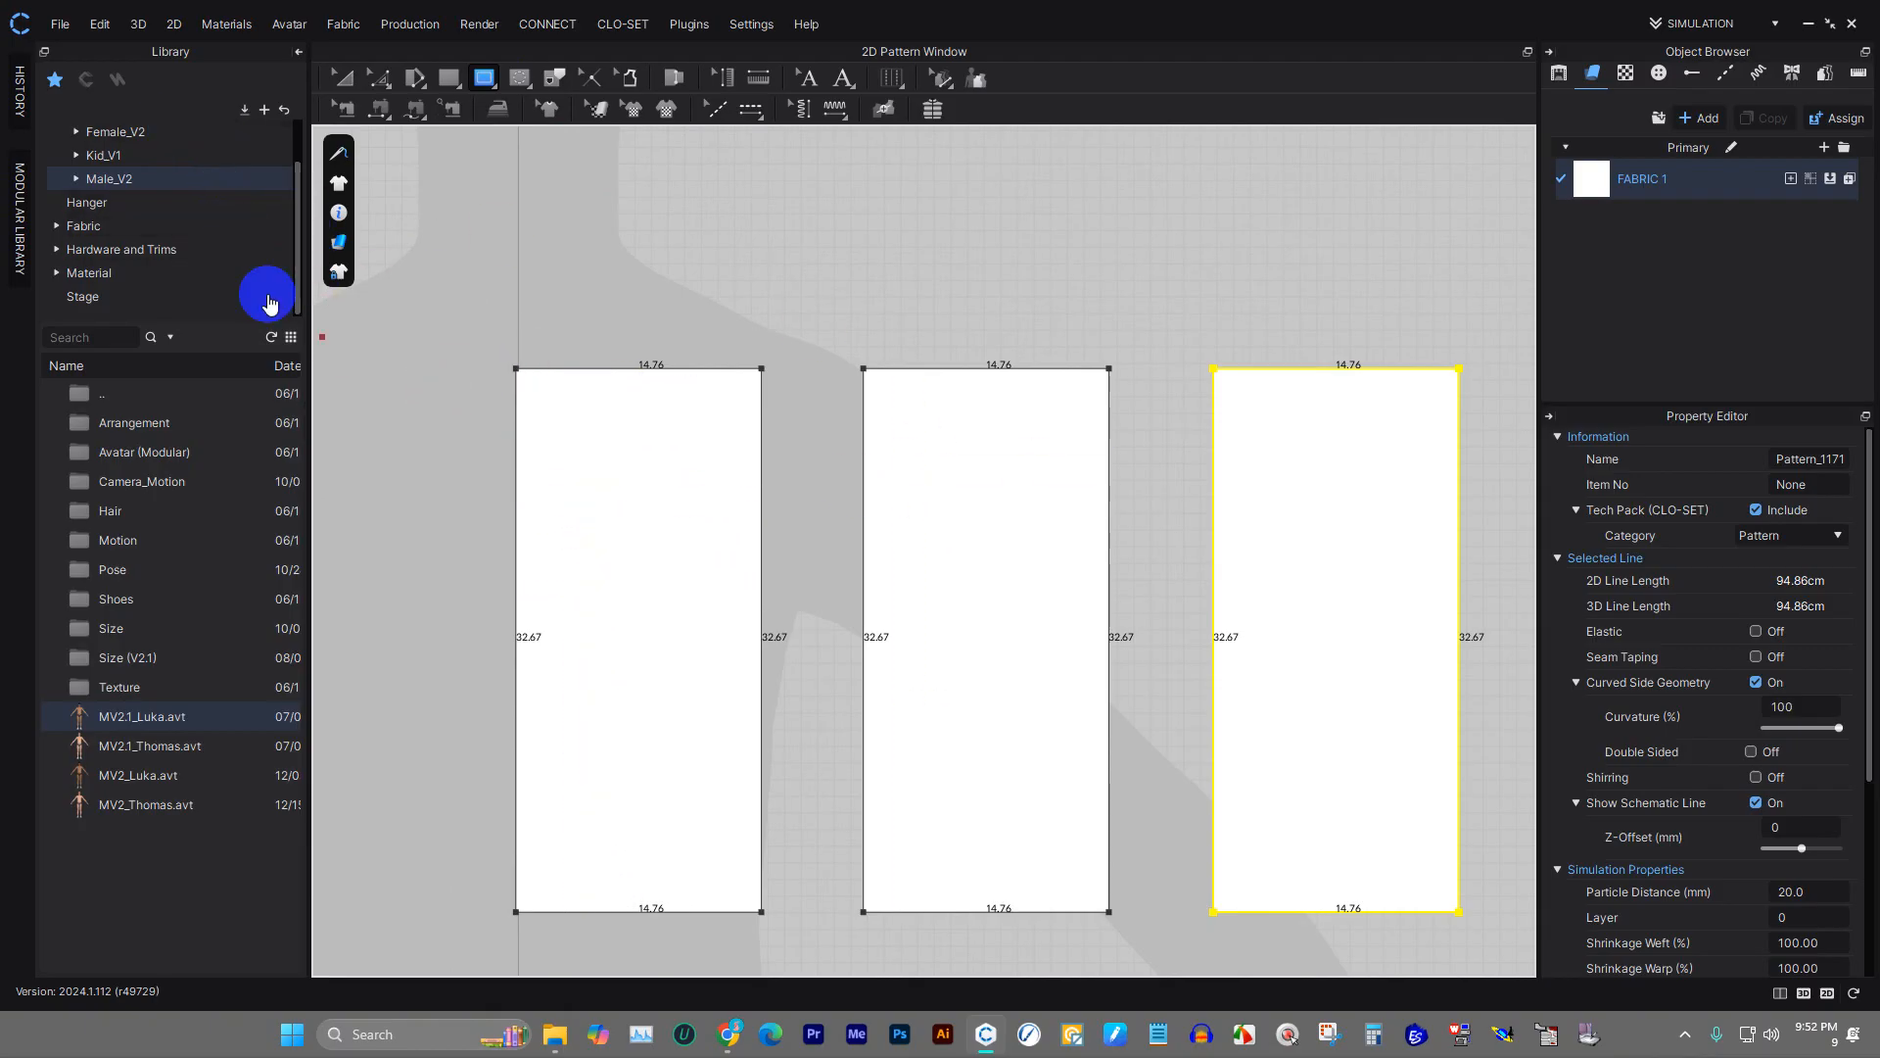
- Select all three rectangle patterns together and delete them
{"action": "left_click", "coordinate": [342, 77]}
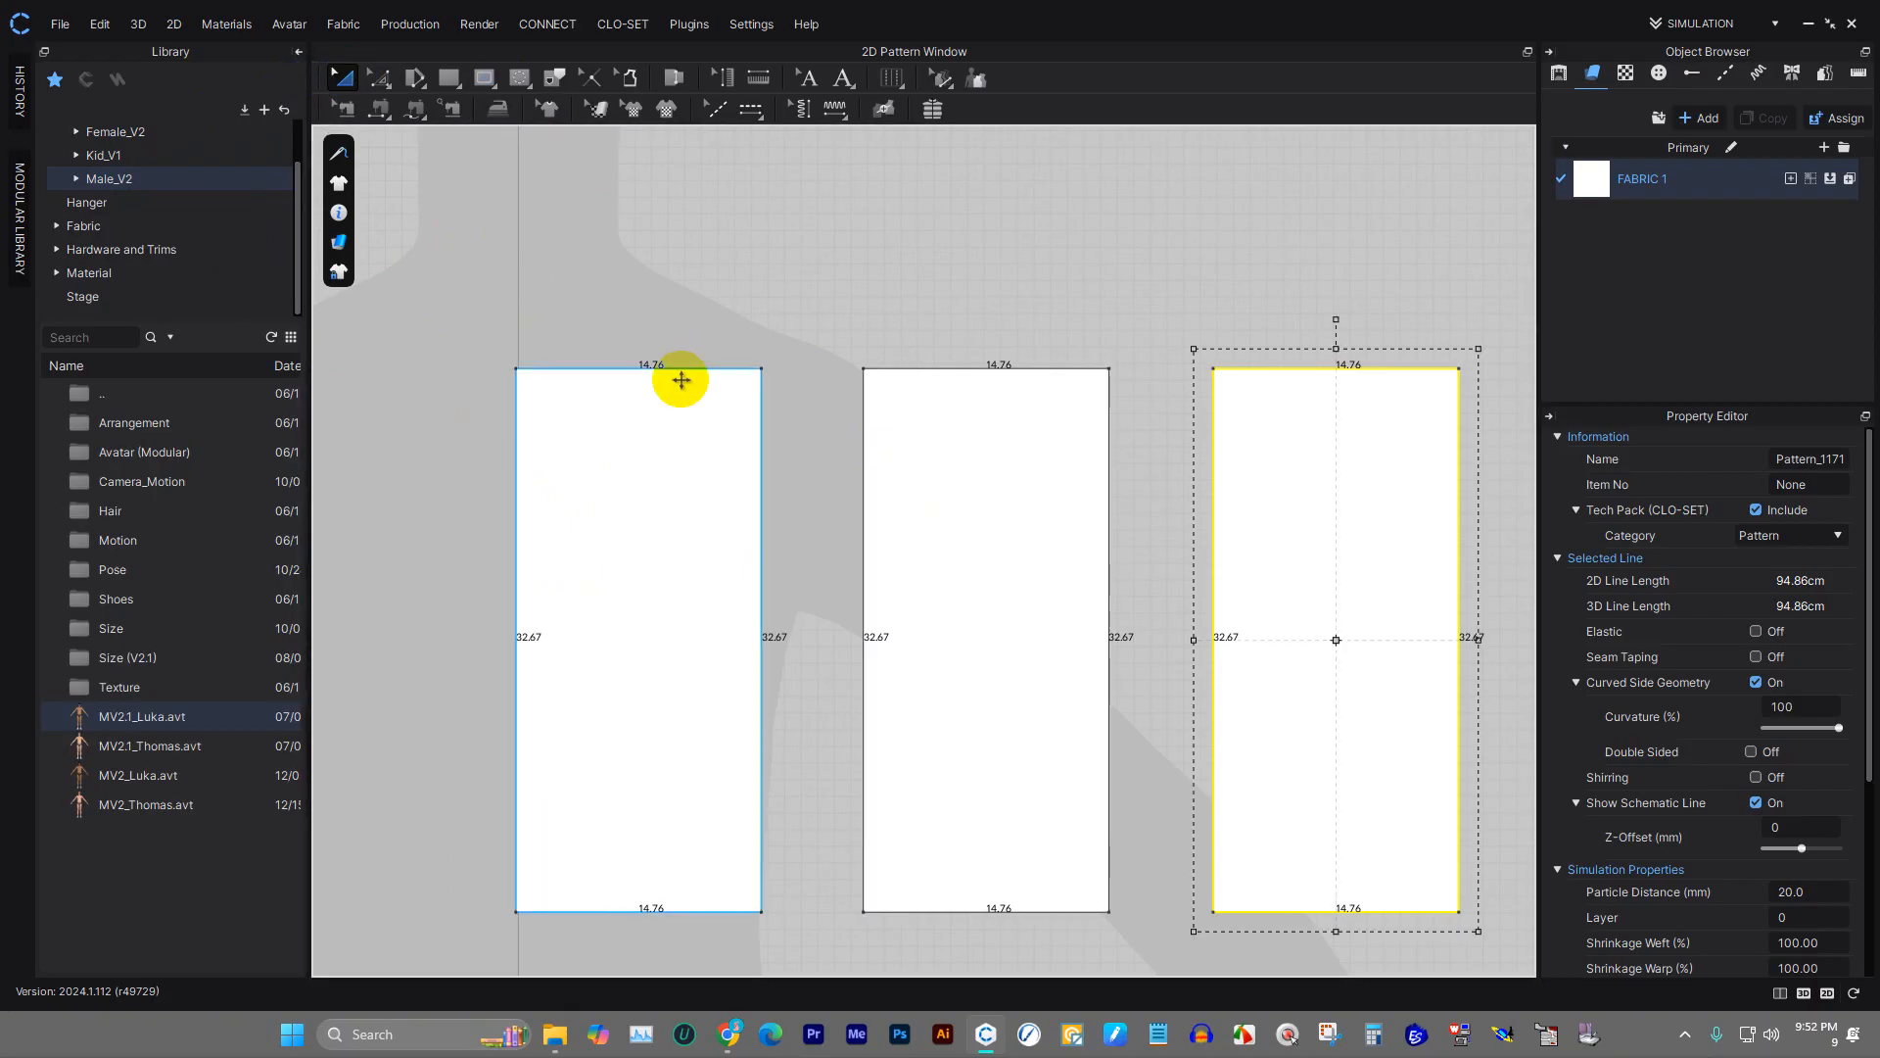
{"action": "scroll", "coordinate": [637, 367], "scroll_direction": "down", "scroll_amount": 2}
{"action": "left_click_drag", "start_coordinate": [546, 298], "coordinate": [1126, 770]}
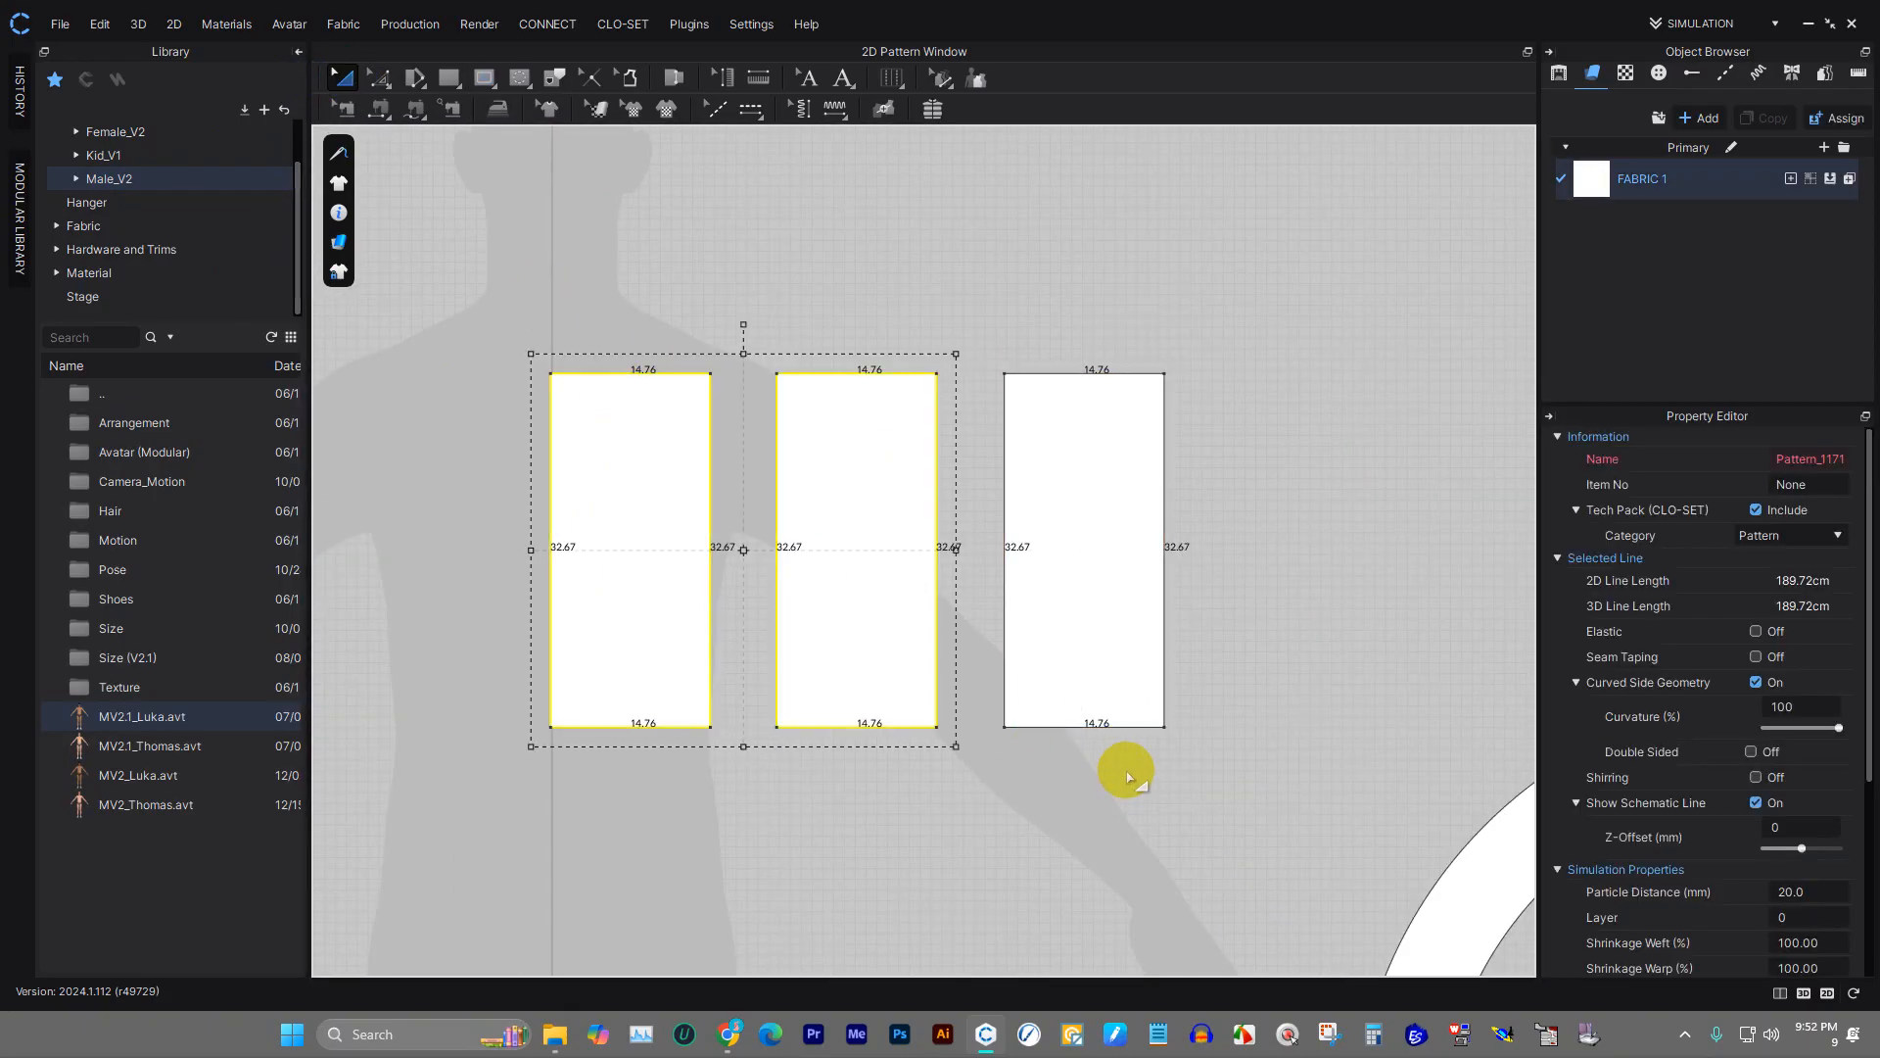
{"action": "left_click", "coordinate": [743, 264]}
{"action": "left_click_drag", "start_coordinate": [526, 292], "coordinate": [1274, 815]}
{"action": "key", "text": "Delete"}
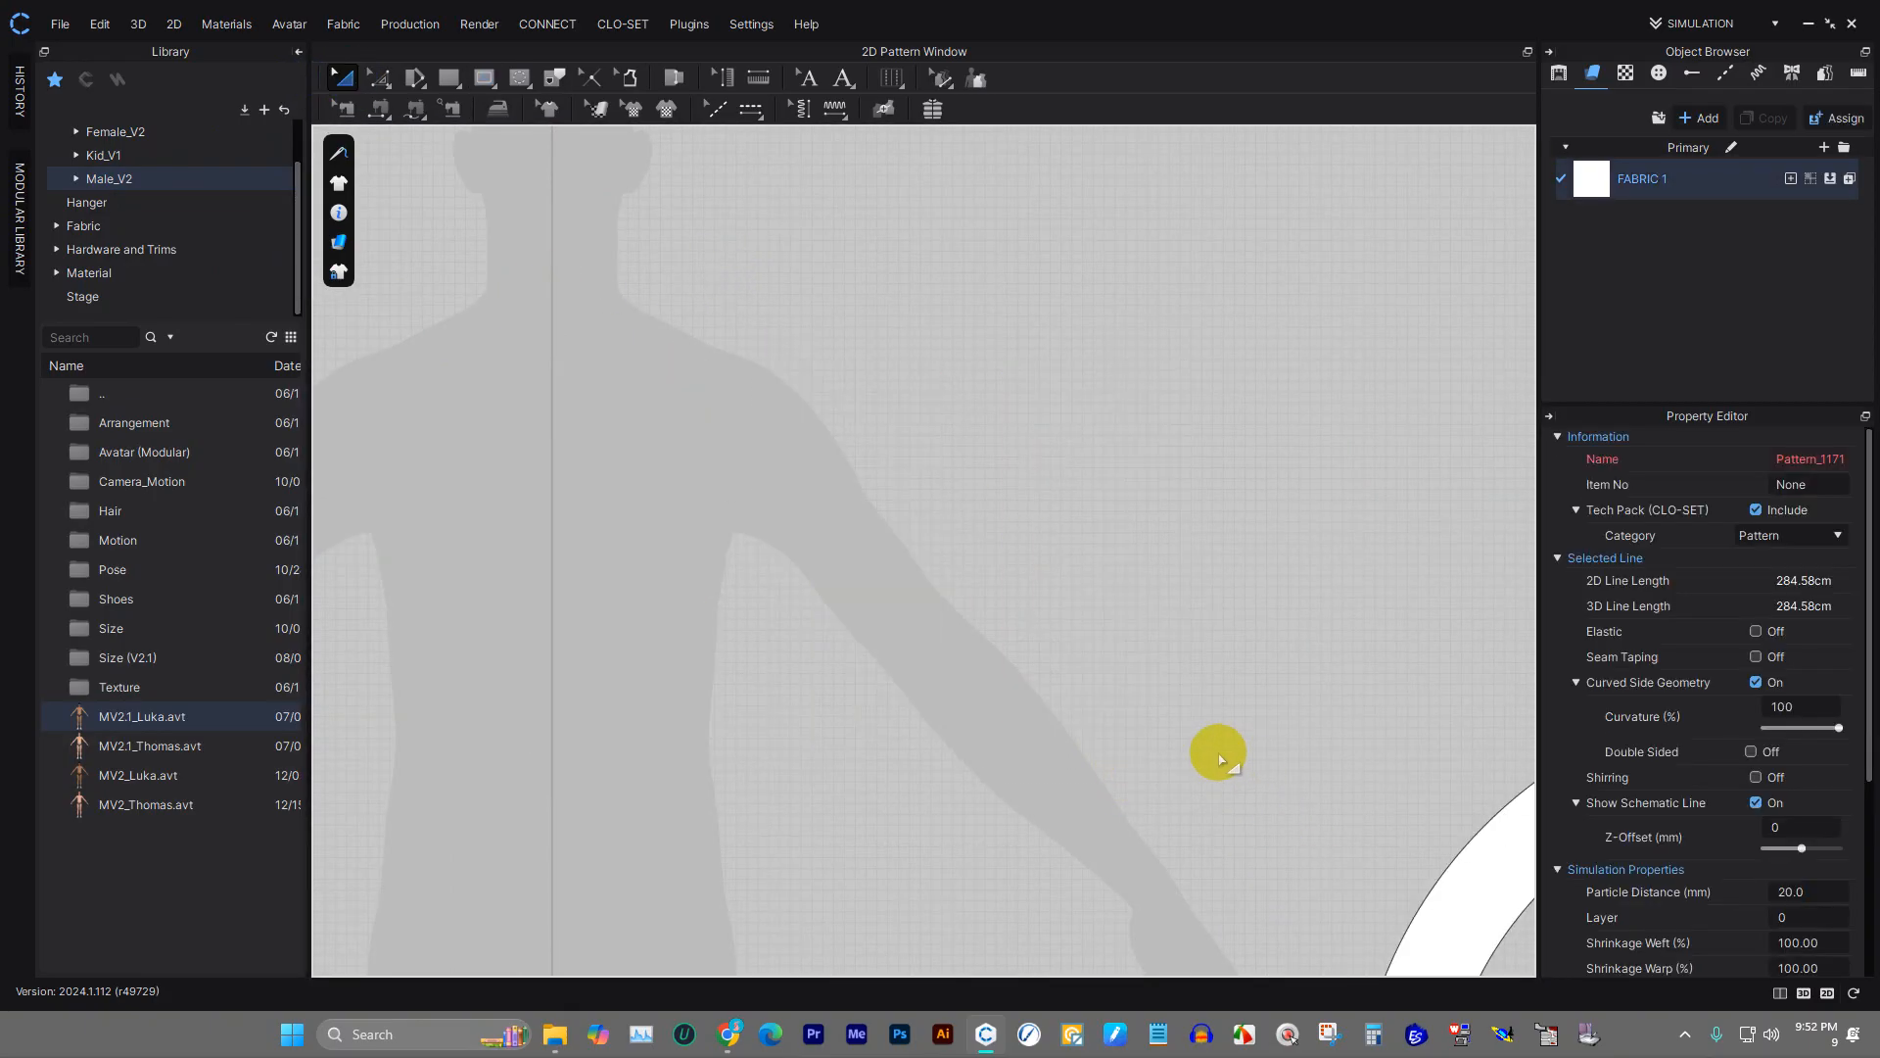
- Create a rectangle pattern 50 cm wide and 70 cm high over the avatar's torso
{"action": "left_click", "coordinate": [450, 78]}
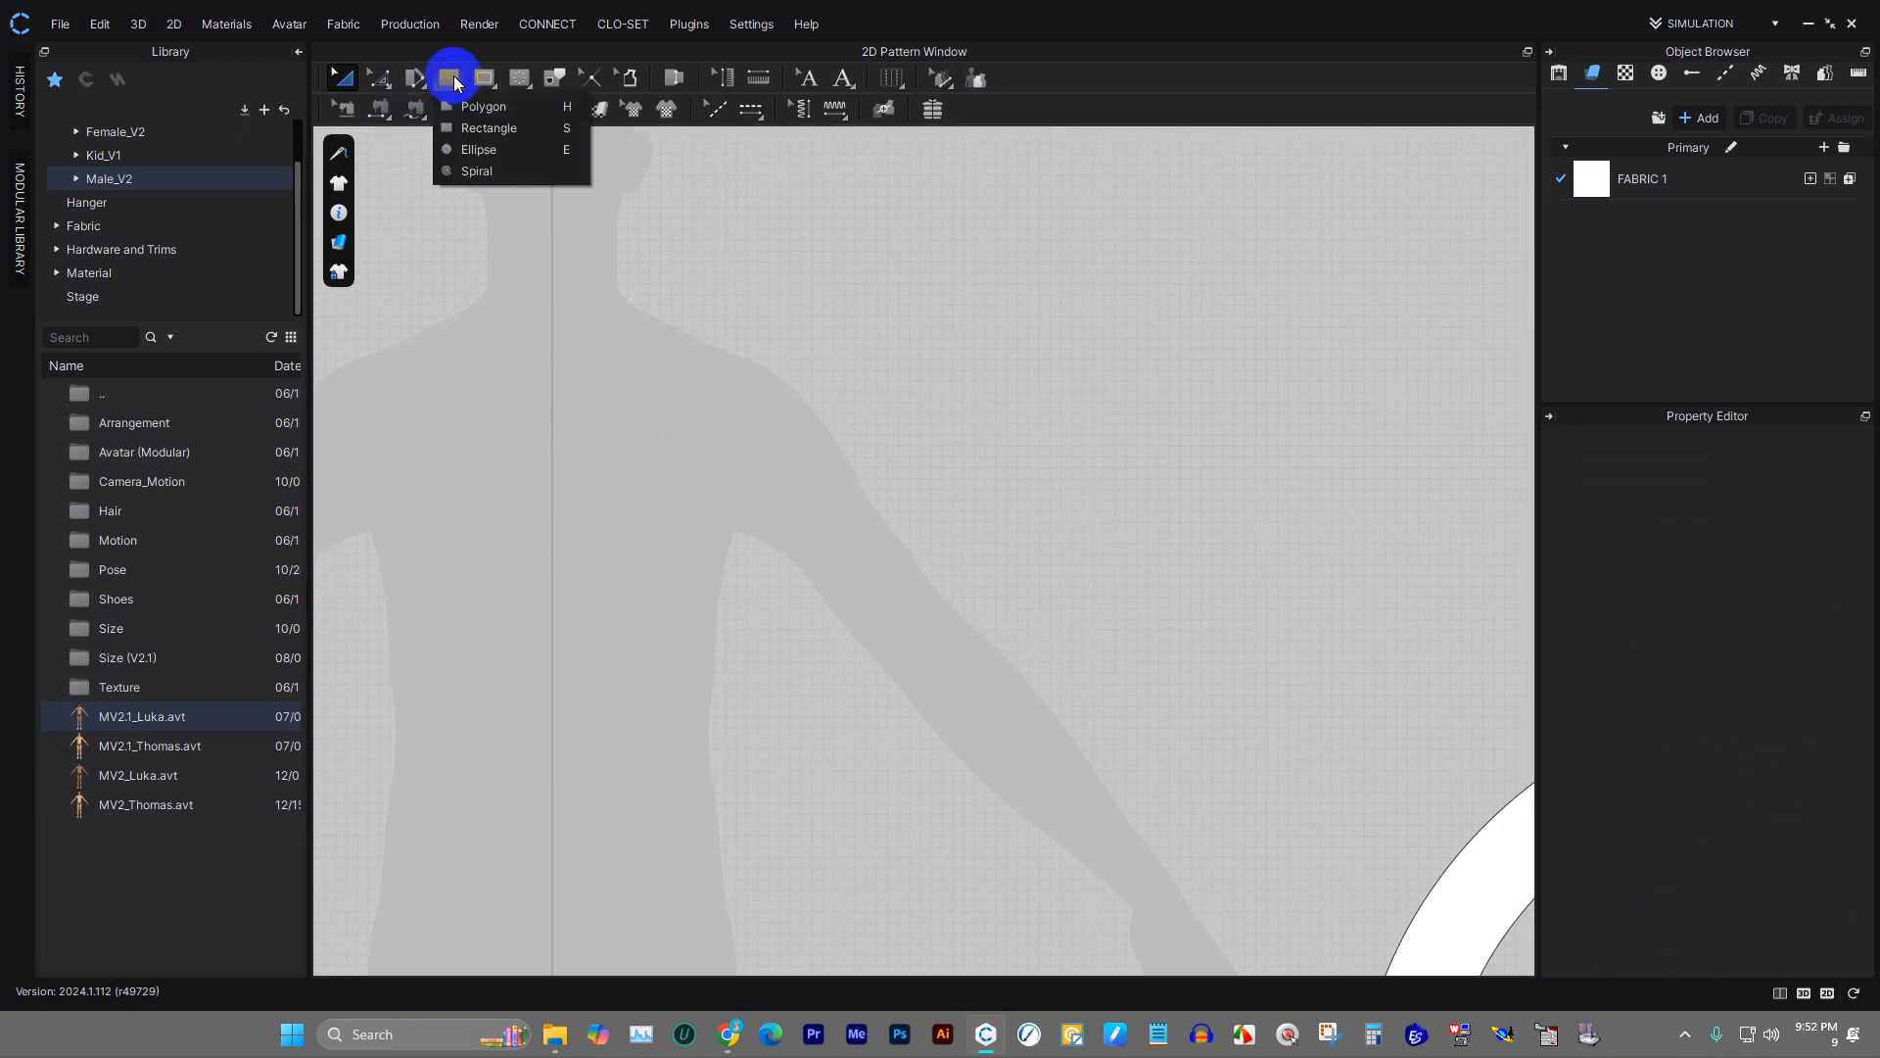
{"action": "left_click", "coordinate": [477, 105]}
{"action": "left_click", "coordinate": [443, 79]}
{"action": "left_click", "coordinate": [477, 125]}
{"action": "left_click", "coordinate": [592, 473]}
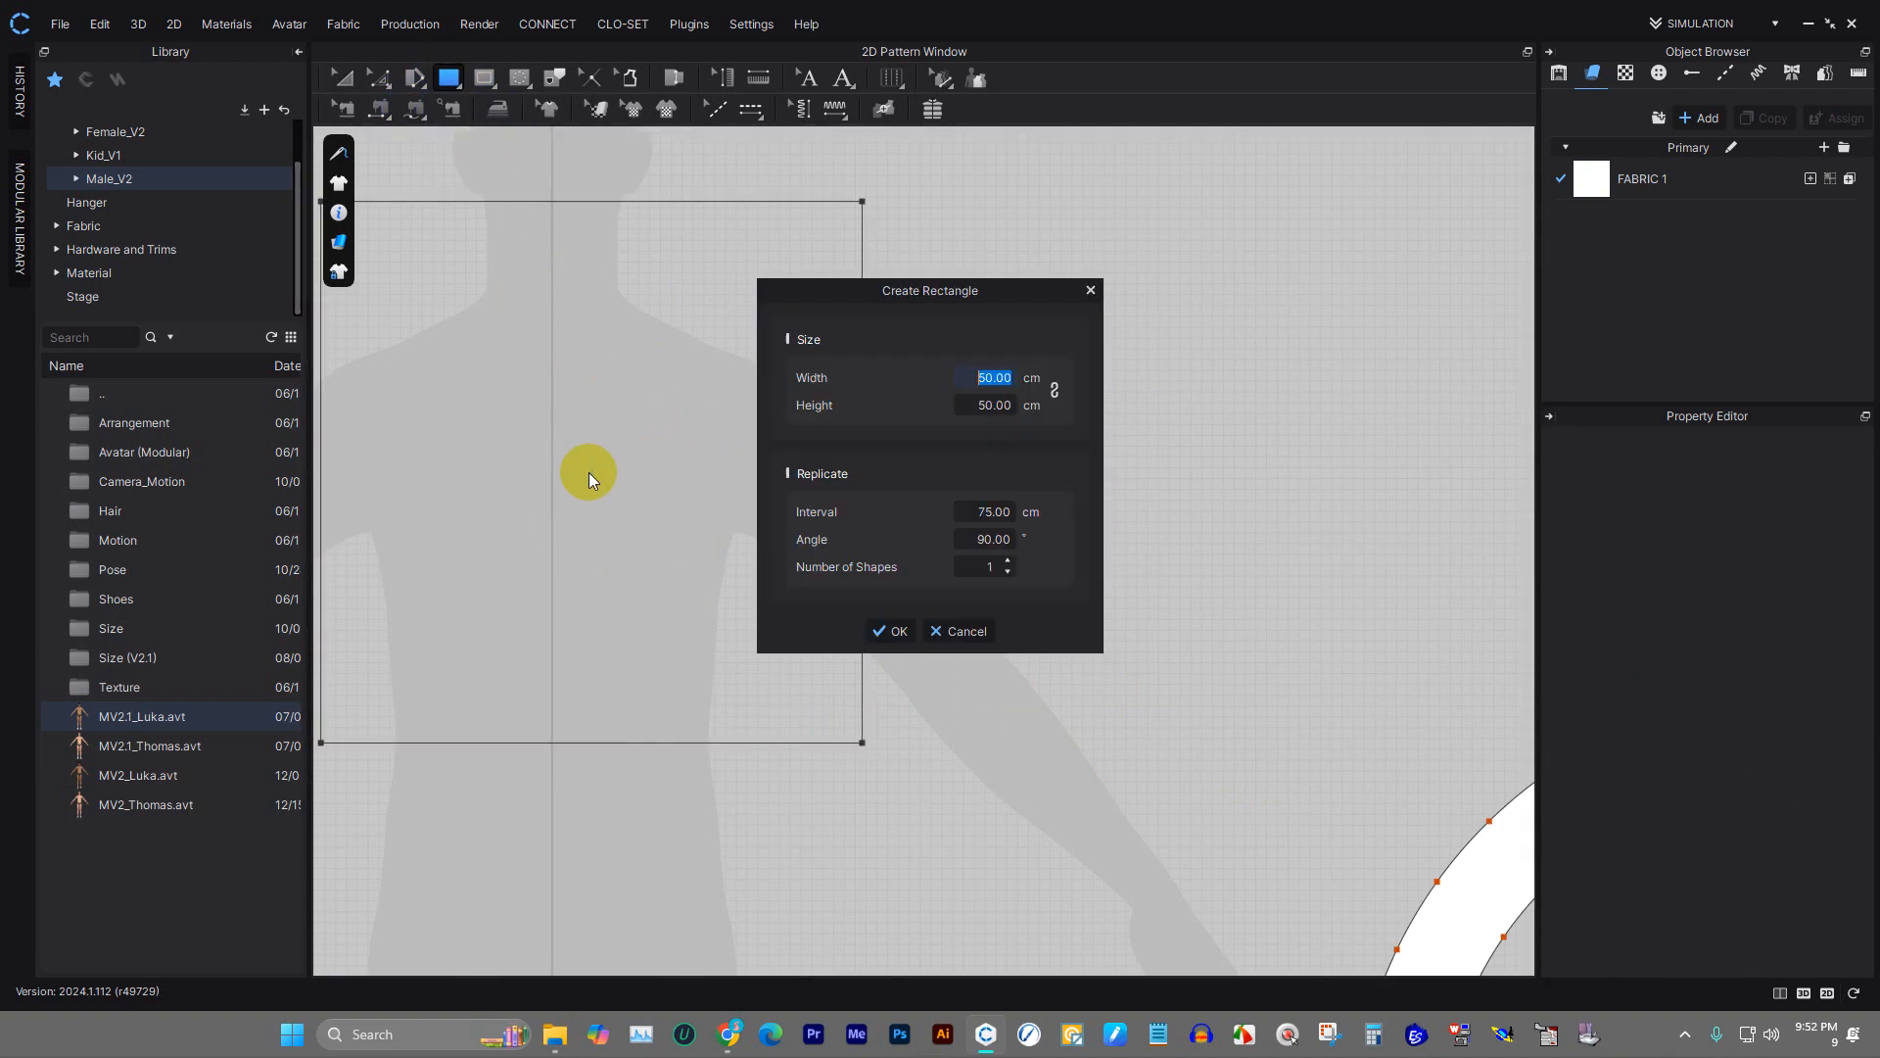
{"action": "left_click", "coordinate": [1013, 406]}
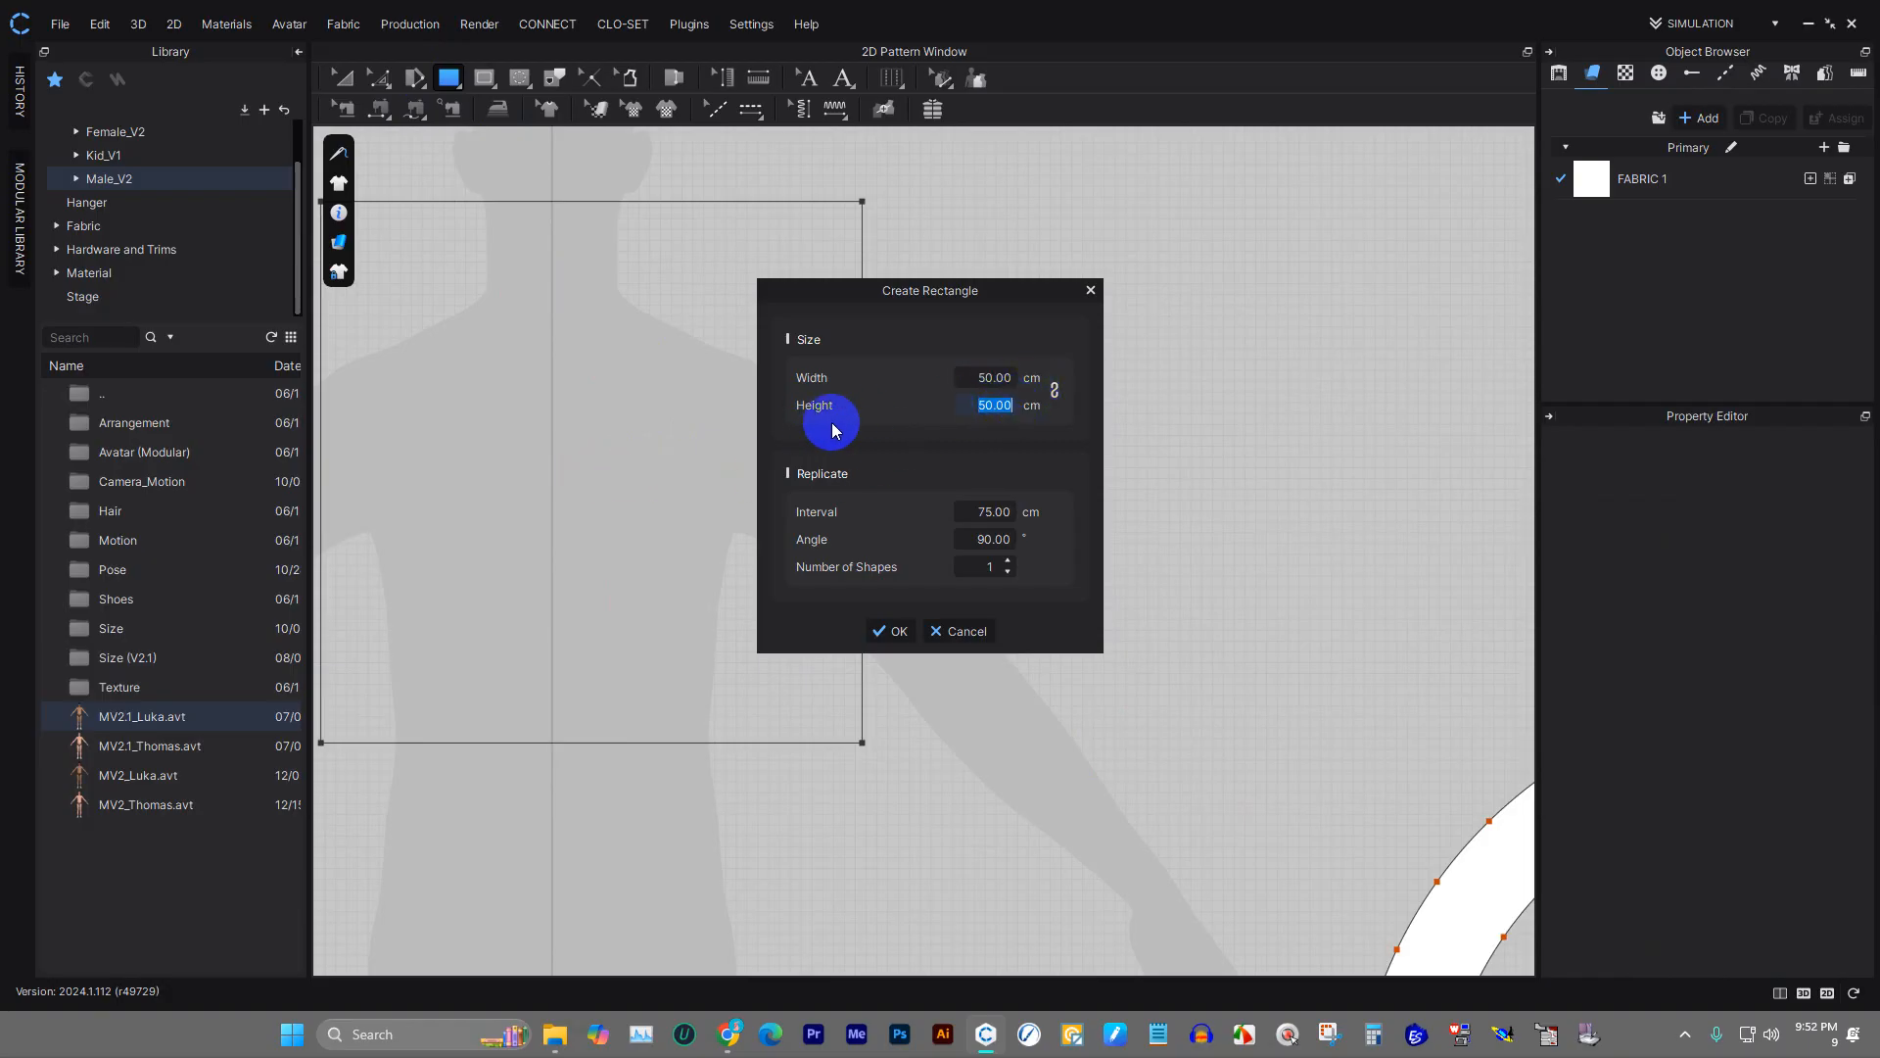
{"action": "type", "text": "70"}
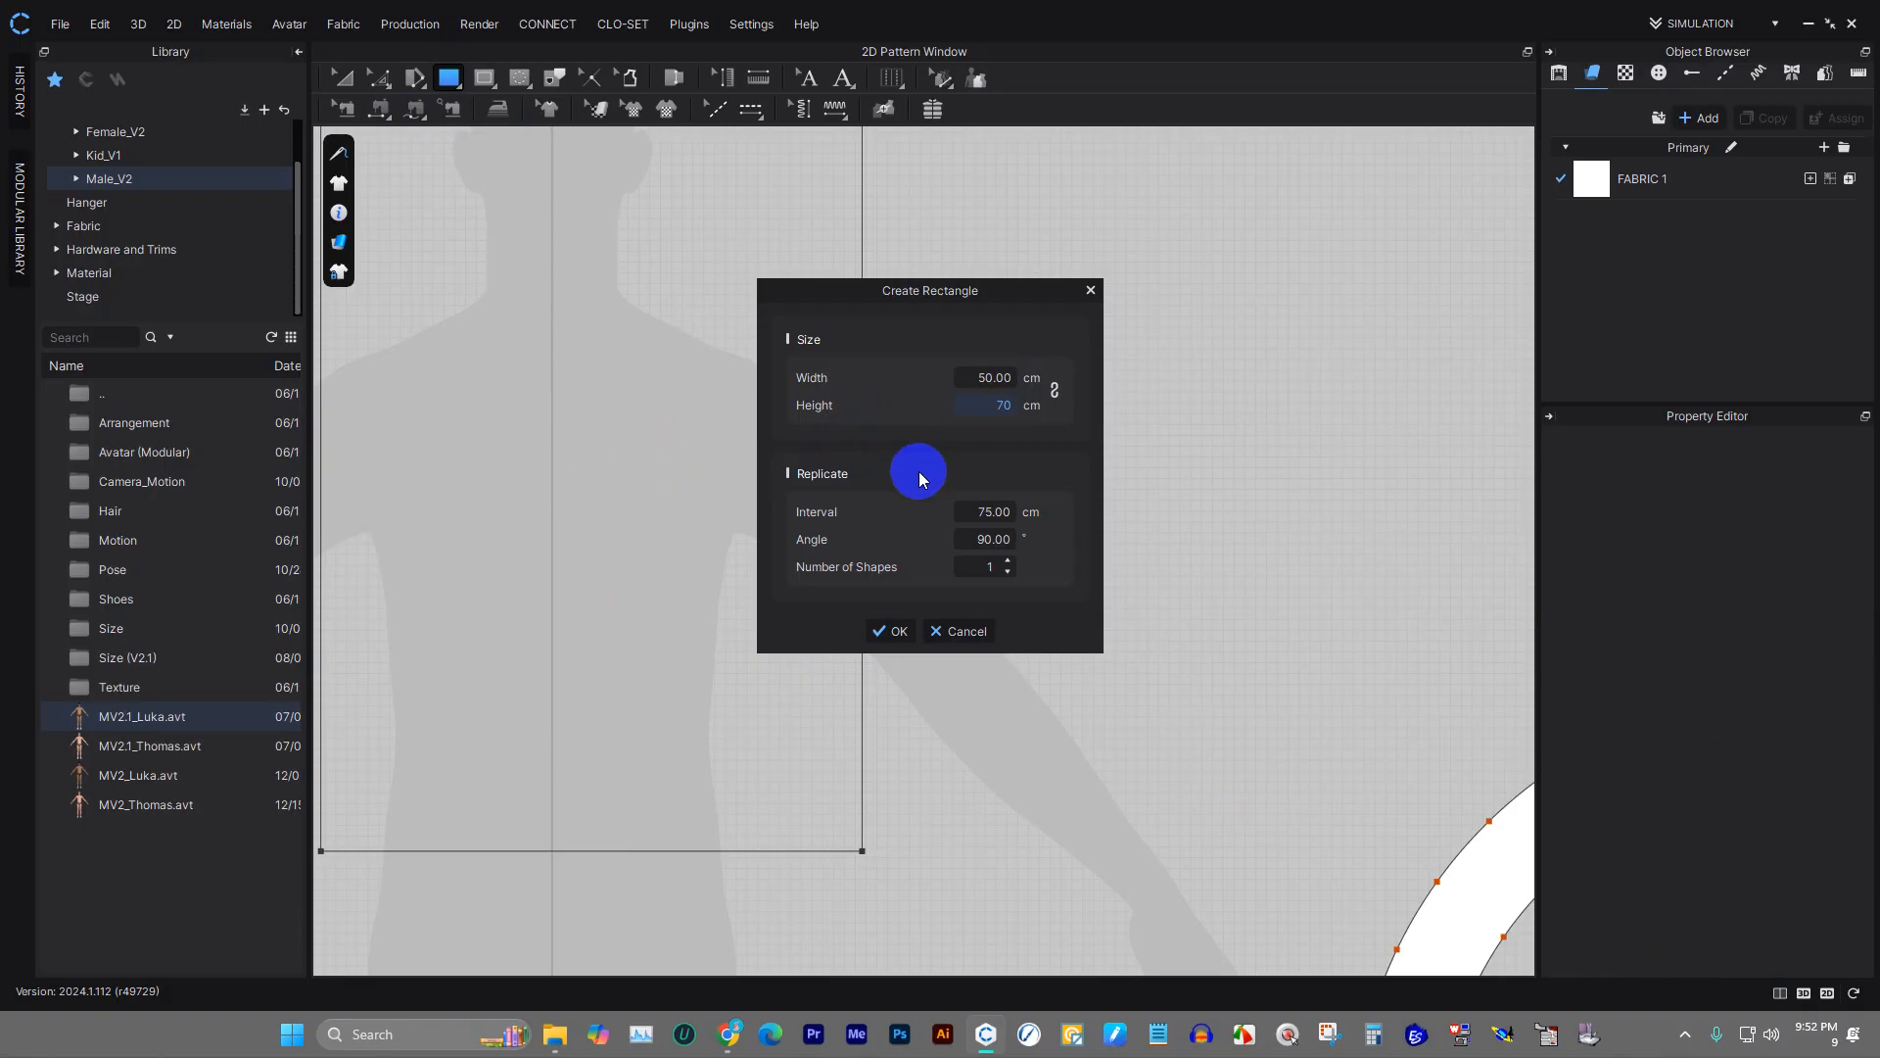
{"action": "left_click", "coordinate": [1001, 513]}
{"action": "left_click", "coordinate": [902, 633]}
{"action": "scroll", "coordinate": [930, 575], "scroll_direction": "down", "scroll_amount": 5}
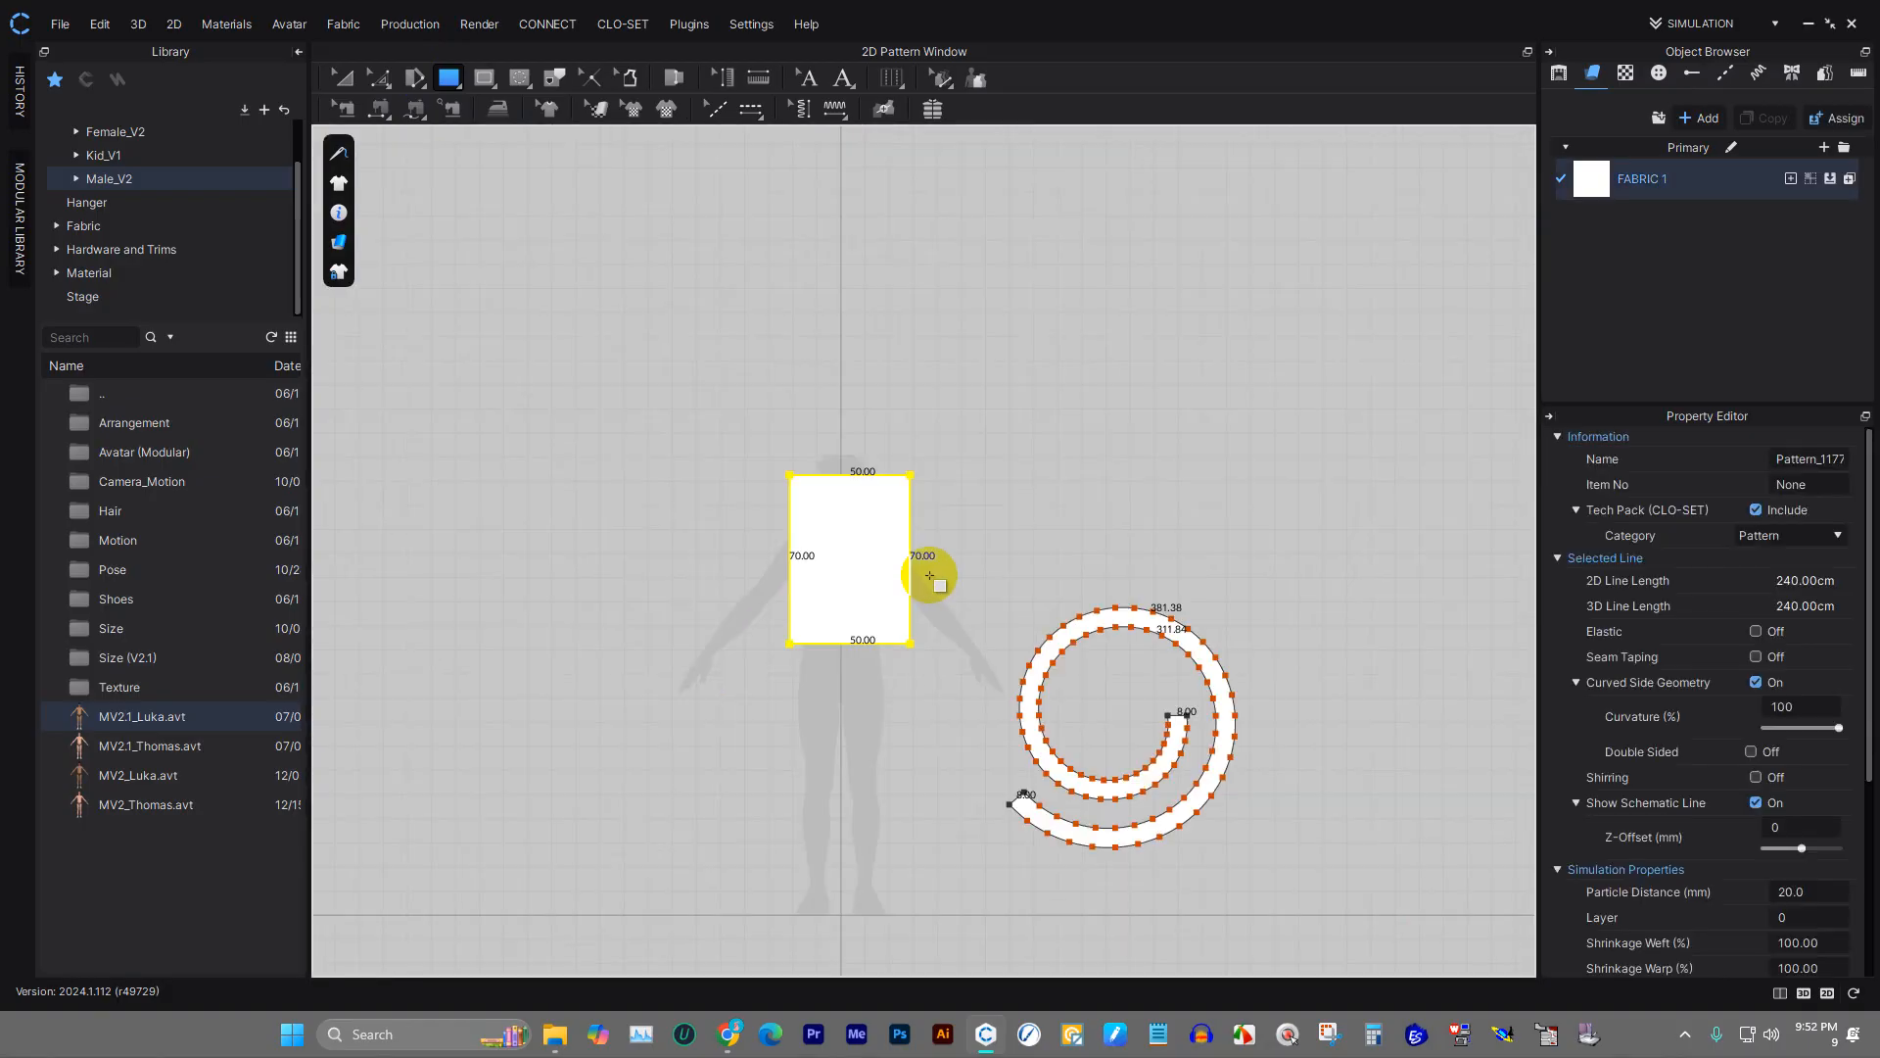
{"action": "scroll", "coordinate": [930, 576], "scroll_direction": "up", "scroll_amount": 5}
{"action": "left_click", "coordinate": [1011, 486]}
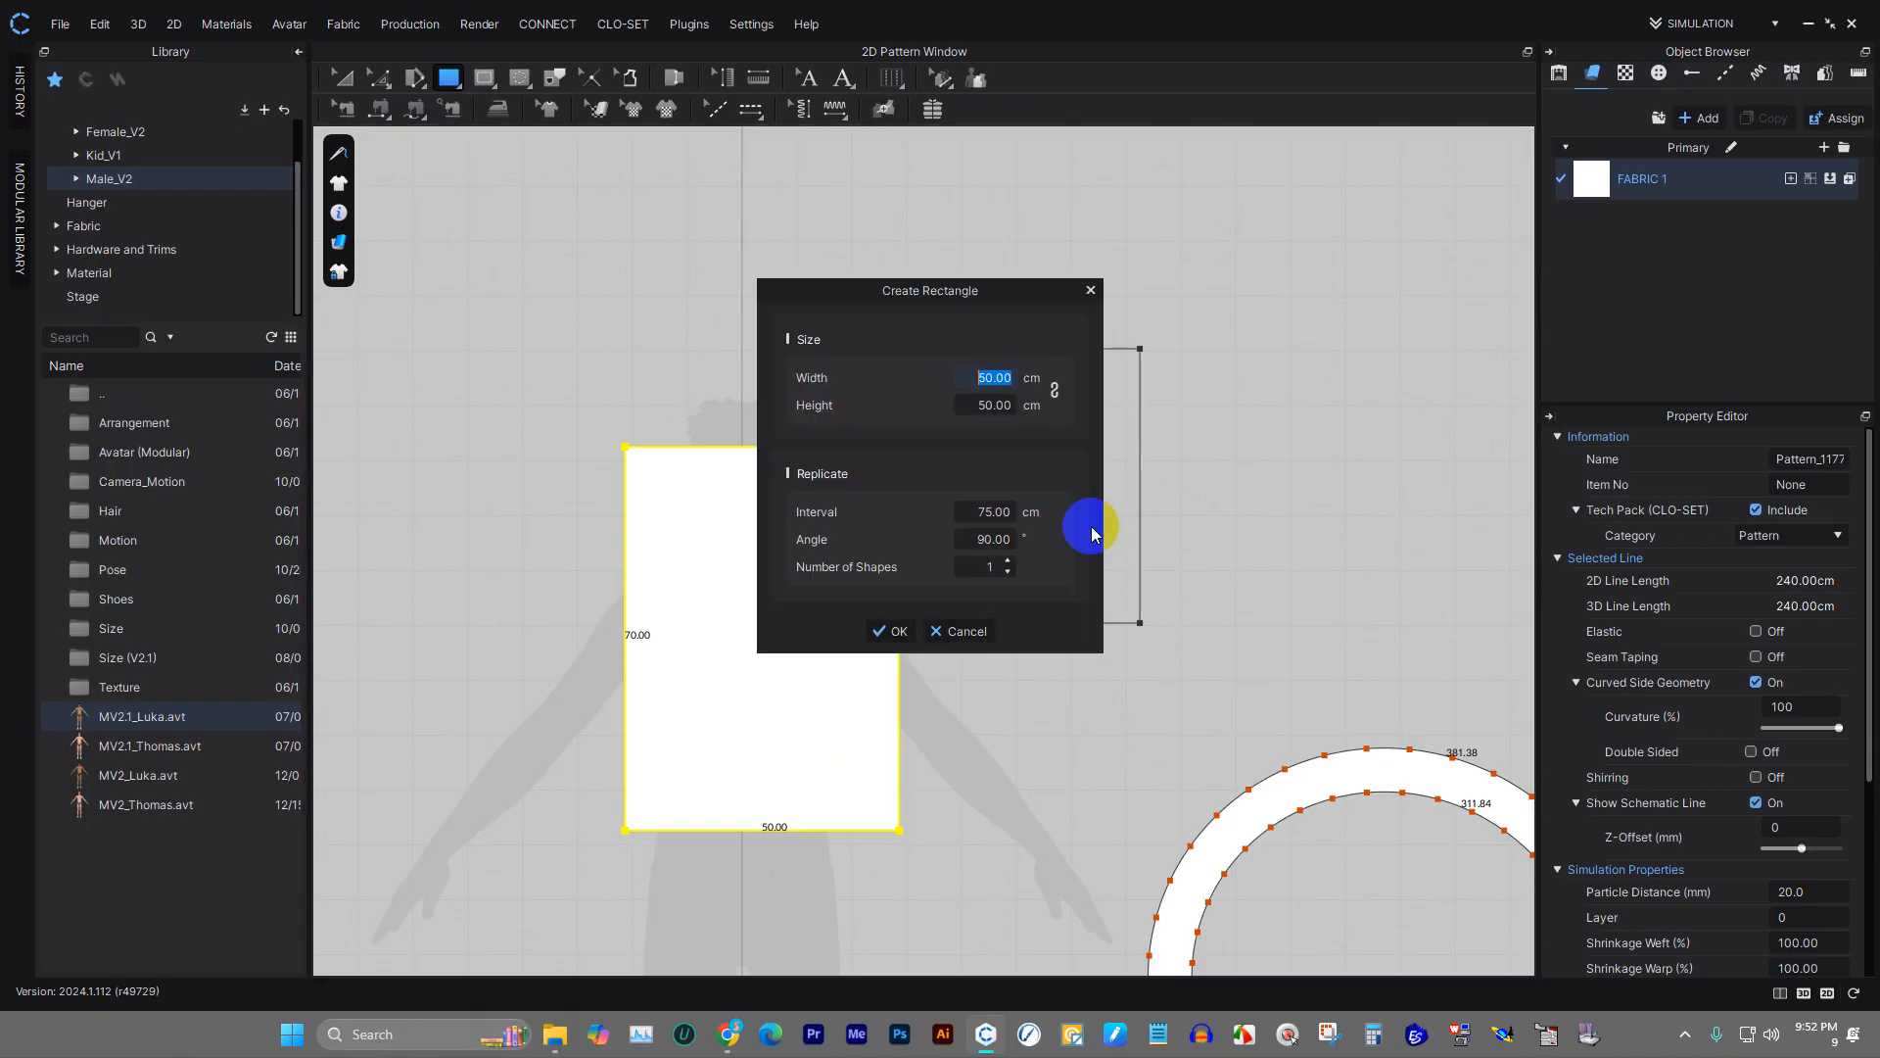
{"action": "left_click", "coordinate": [1006, 560]}
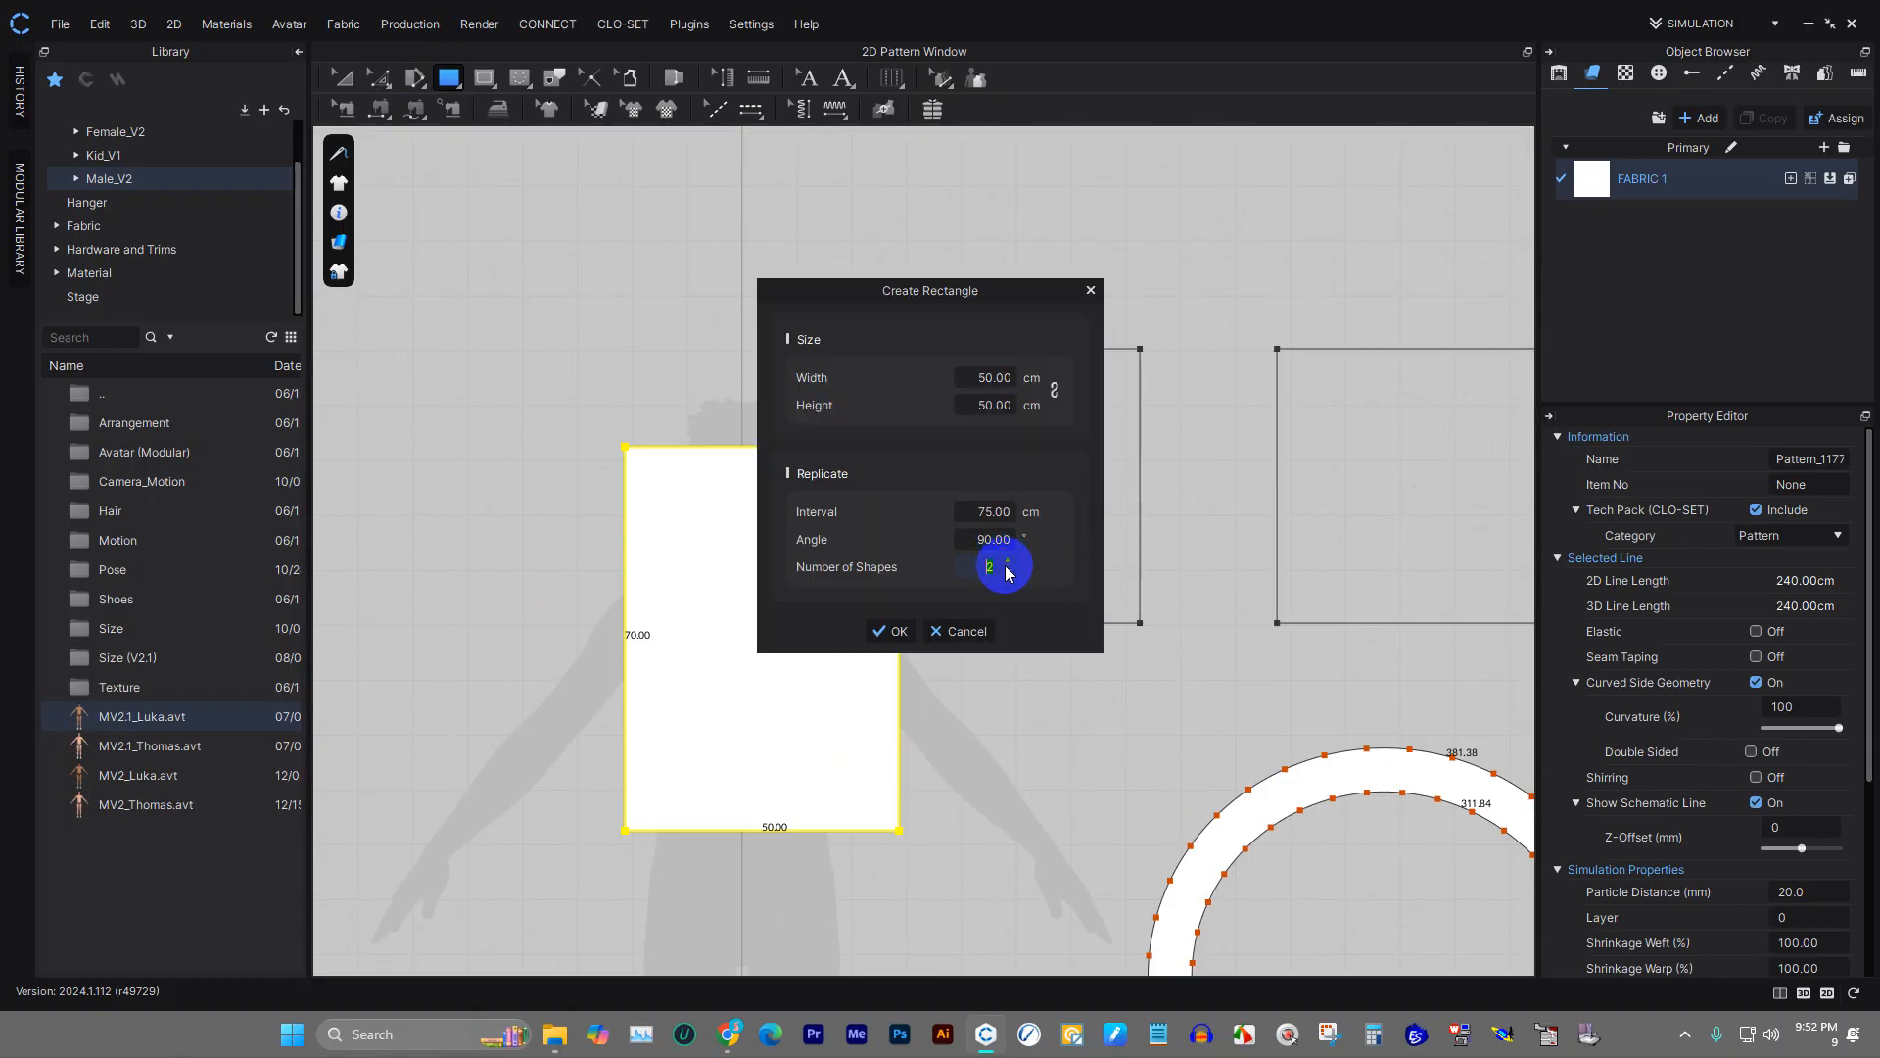
{"action": "left_click", "coordinate": [963, 632]}
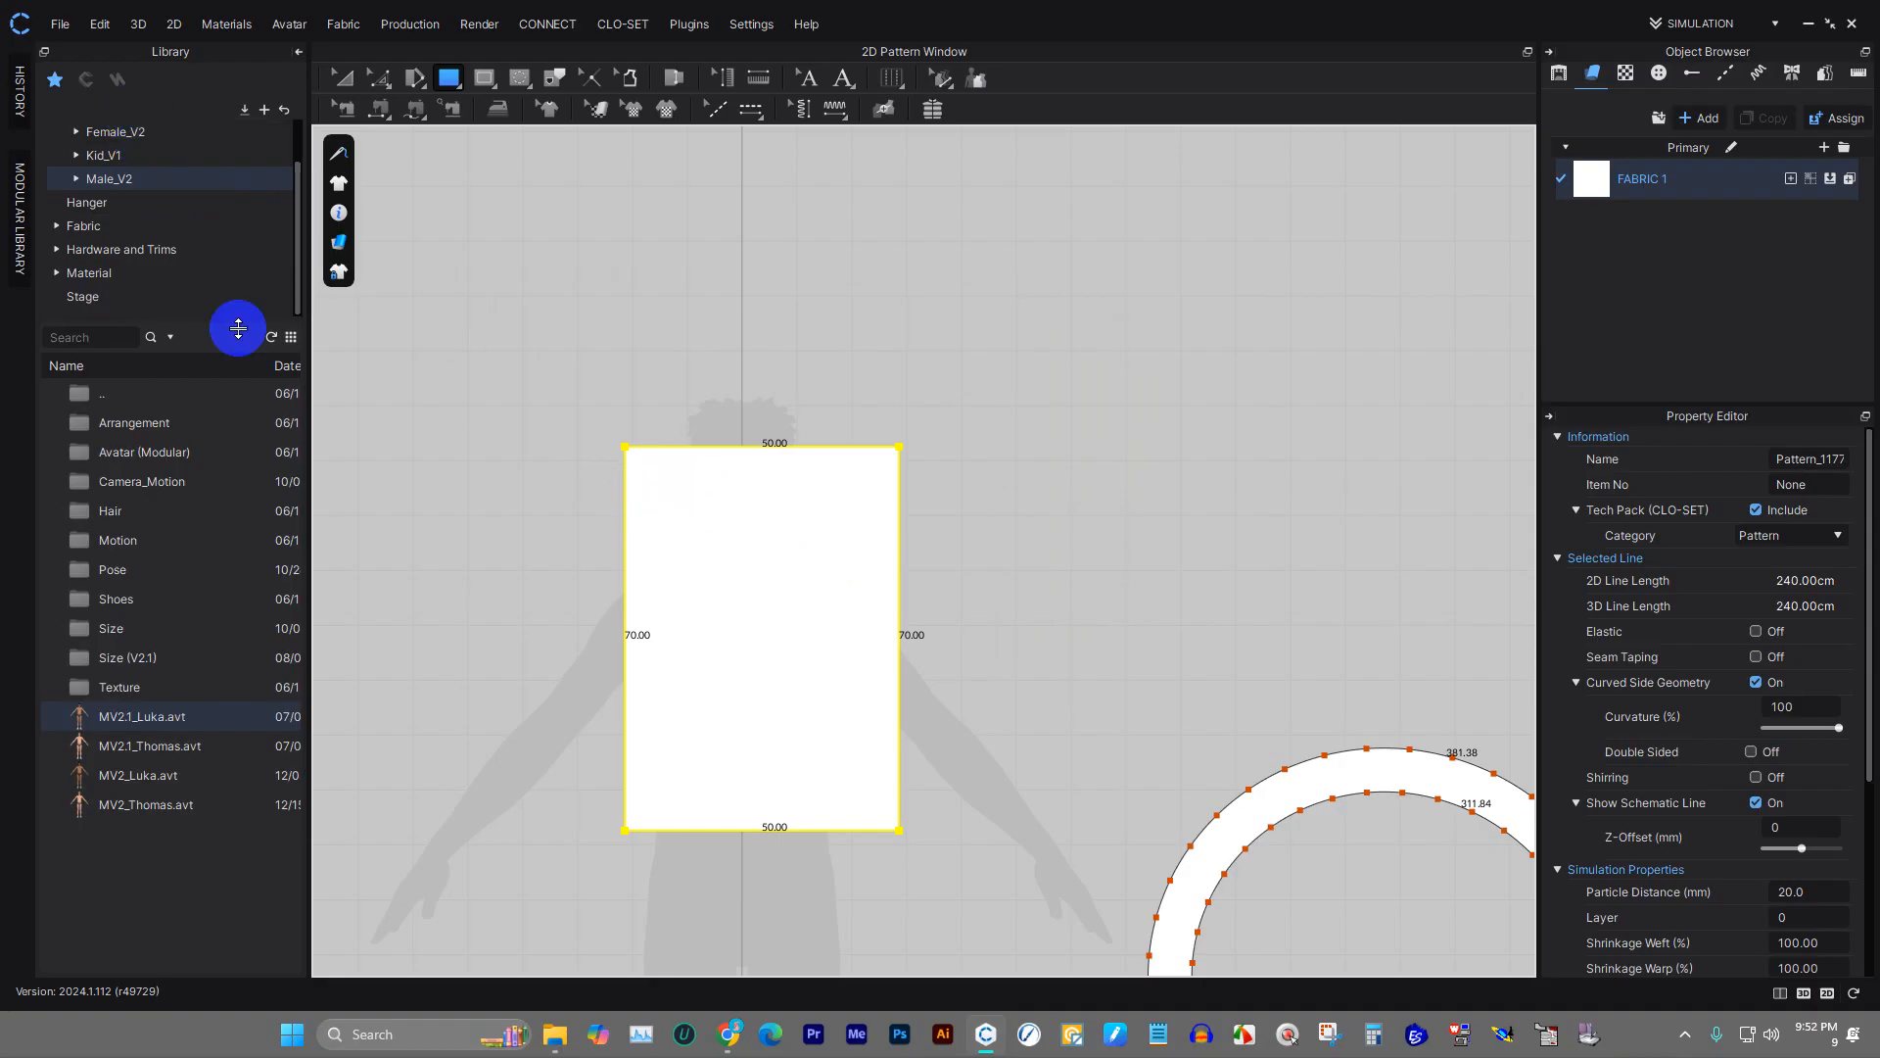
{"action": "scroll", "coordinate": [602, 401], "scroll_direction": "down", "scroll_amount": 5}
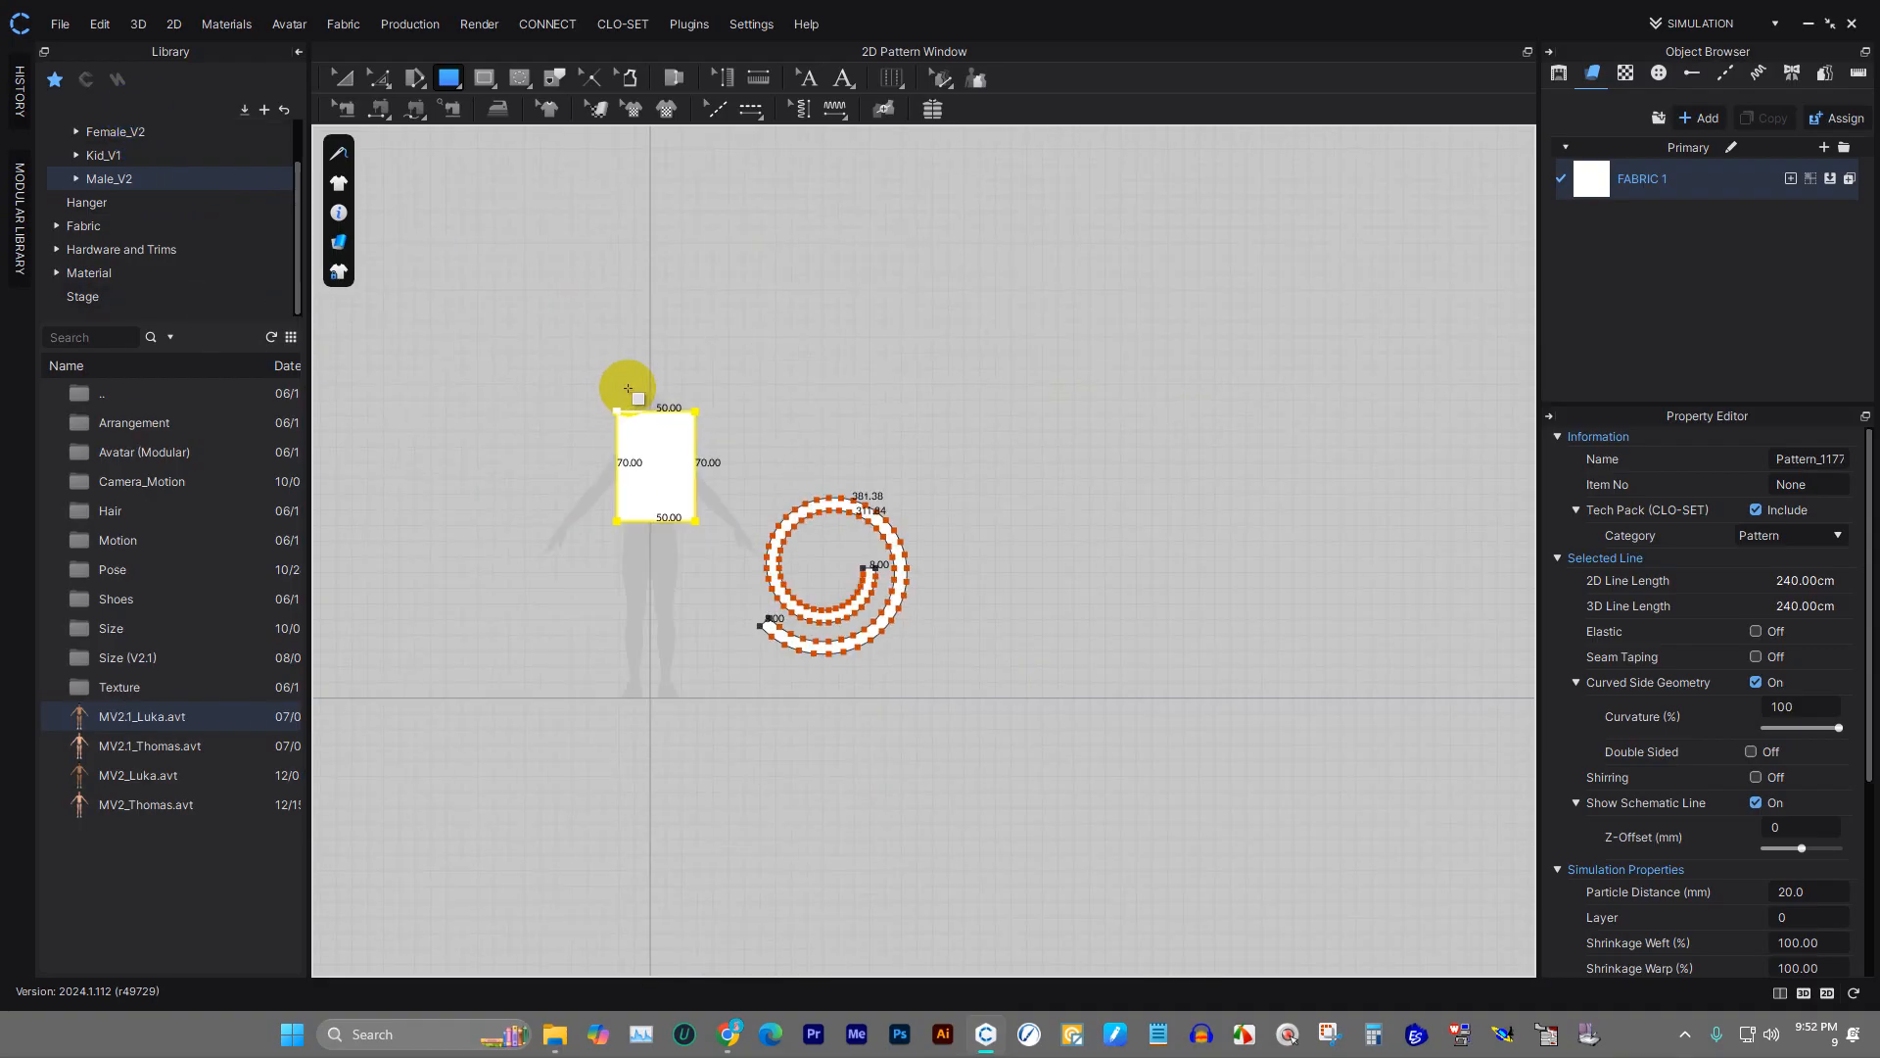
{"action": "left_click", "coordinate": [764, 369]}
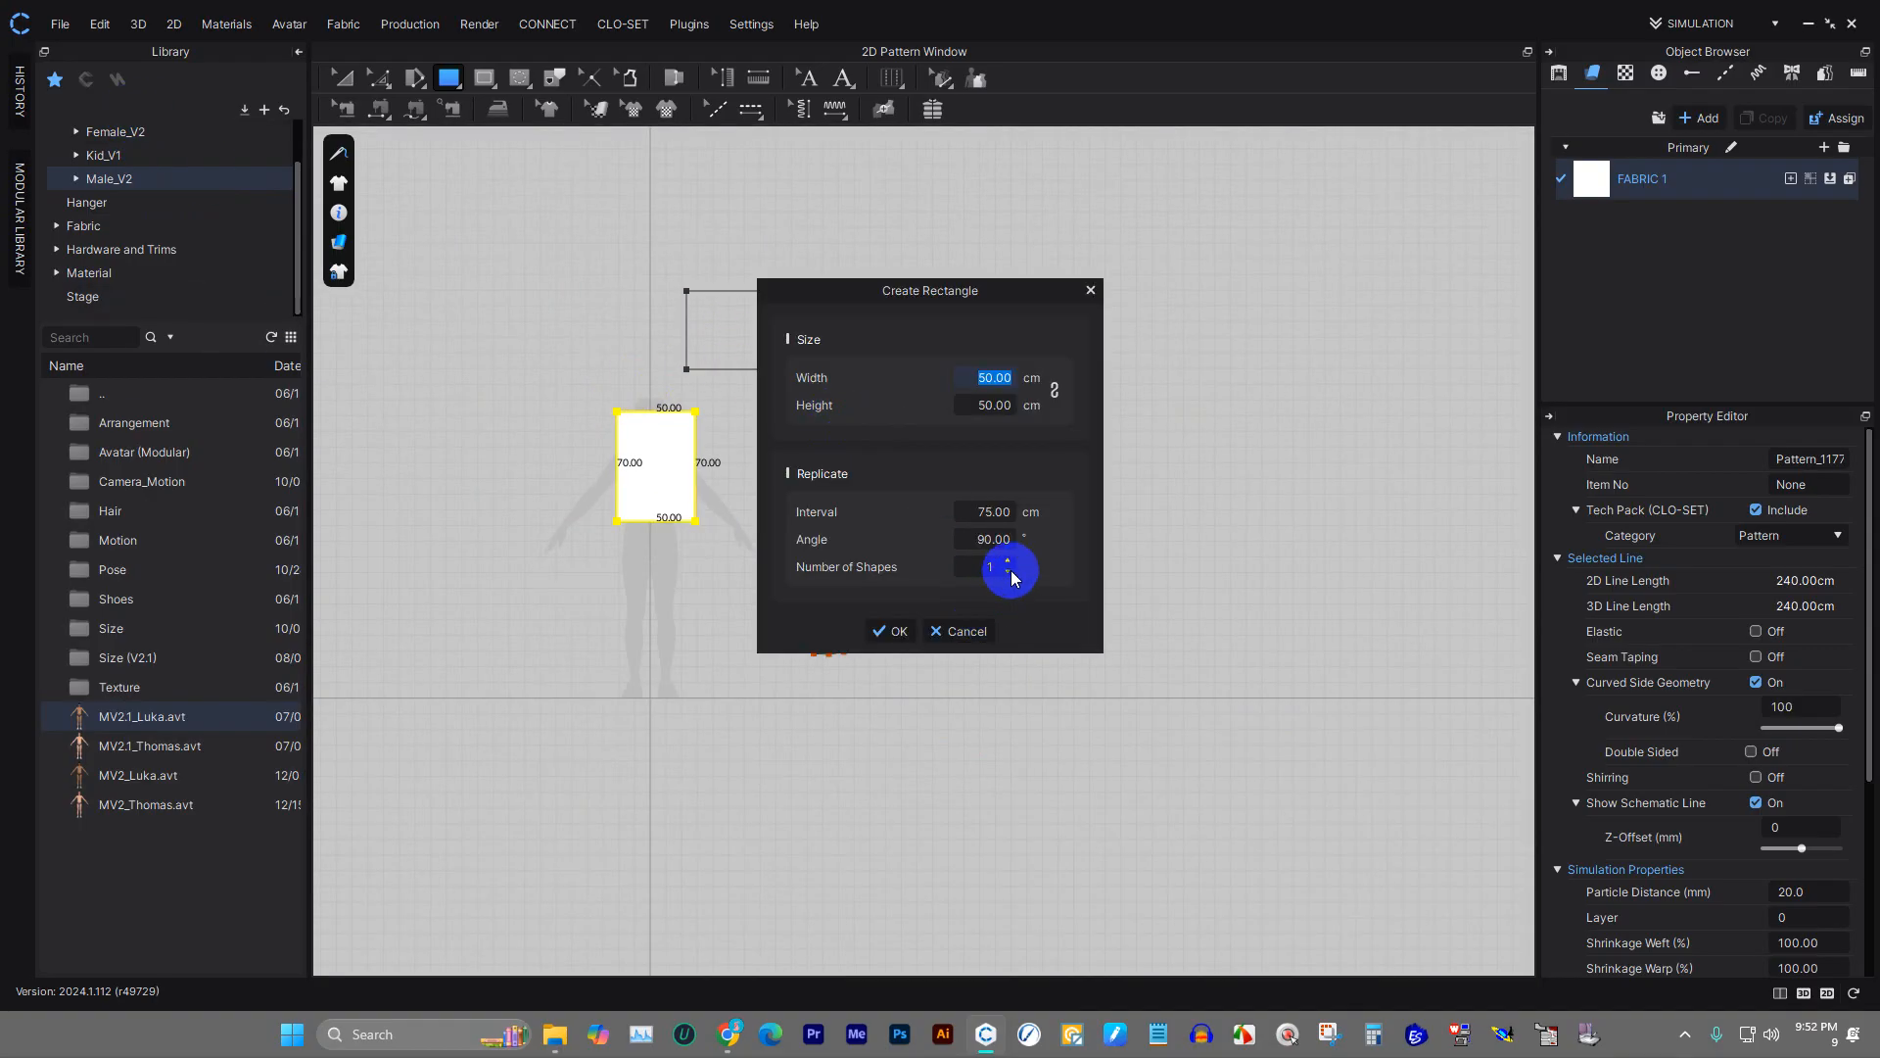
{"action": "left_click_drag", "start_coordinate": [1013, 292], "coordinate": [1169, 452]}
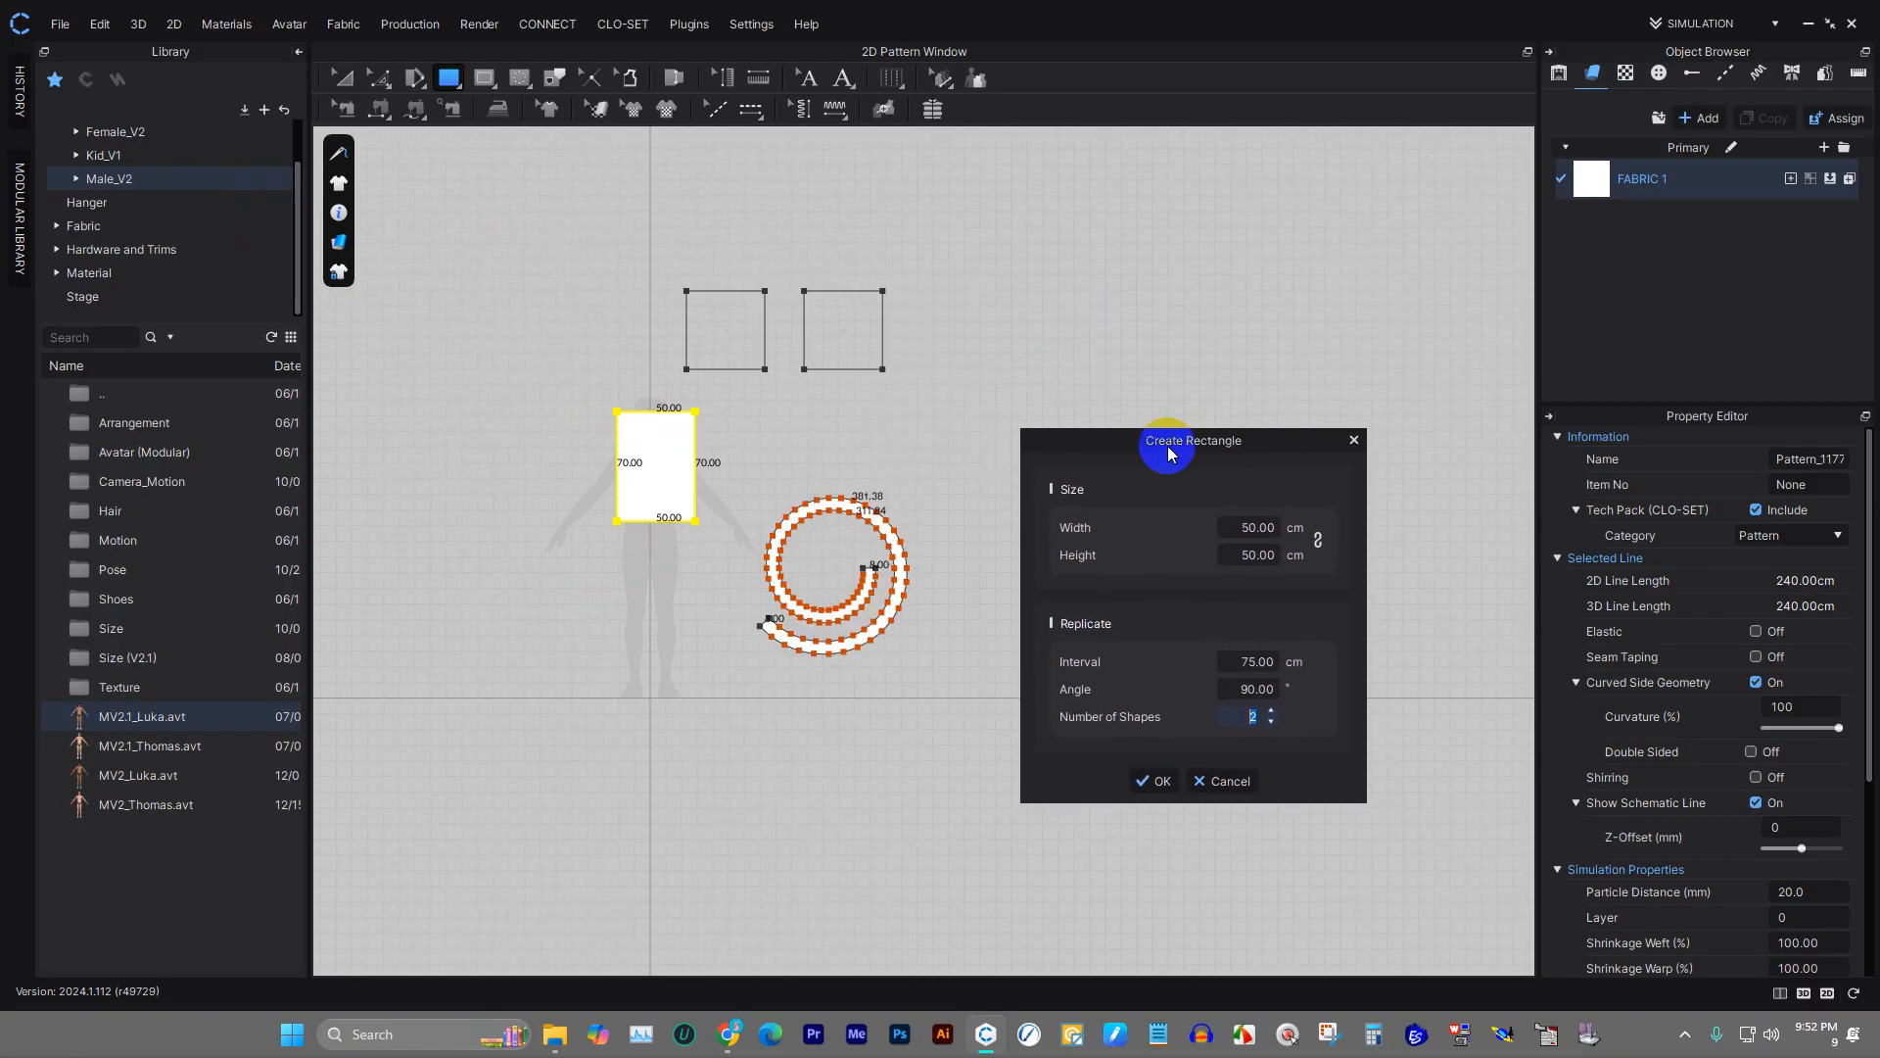
{"action": "left_click", "coordinate": [1221, 779]}
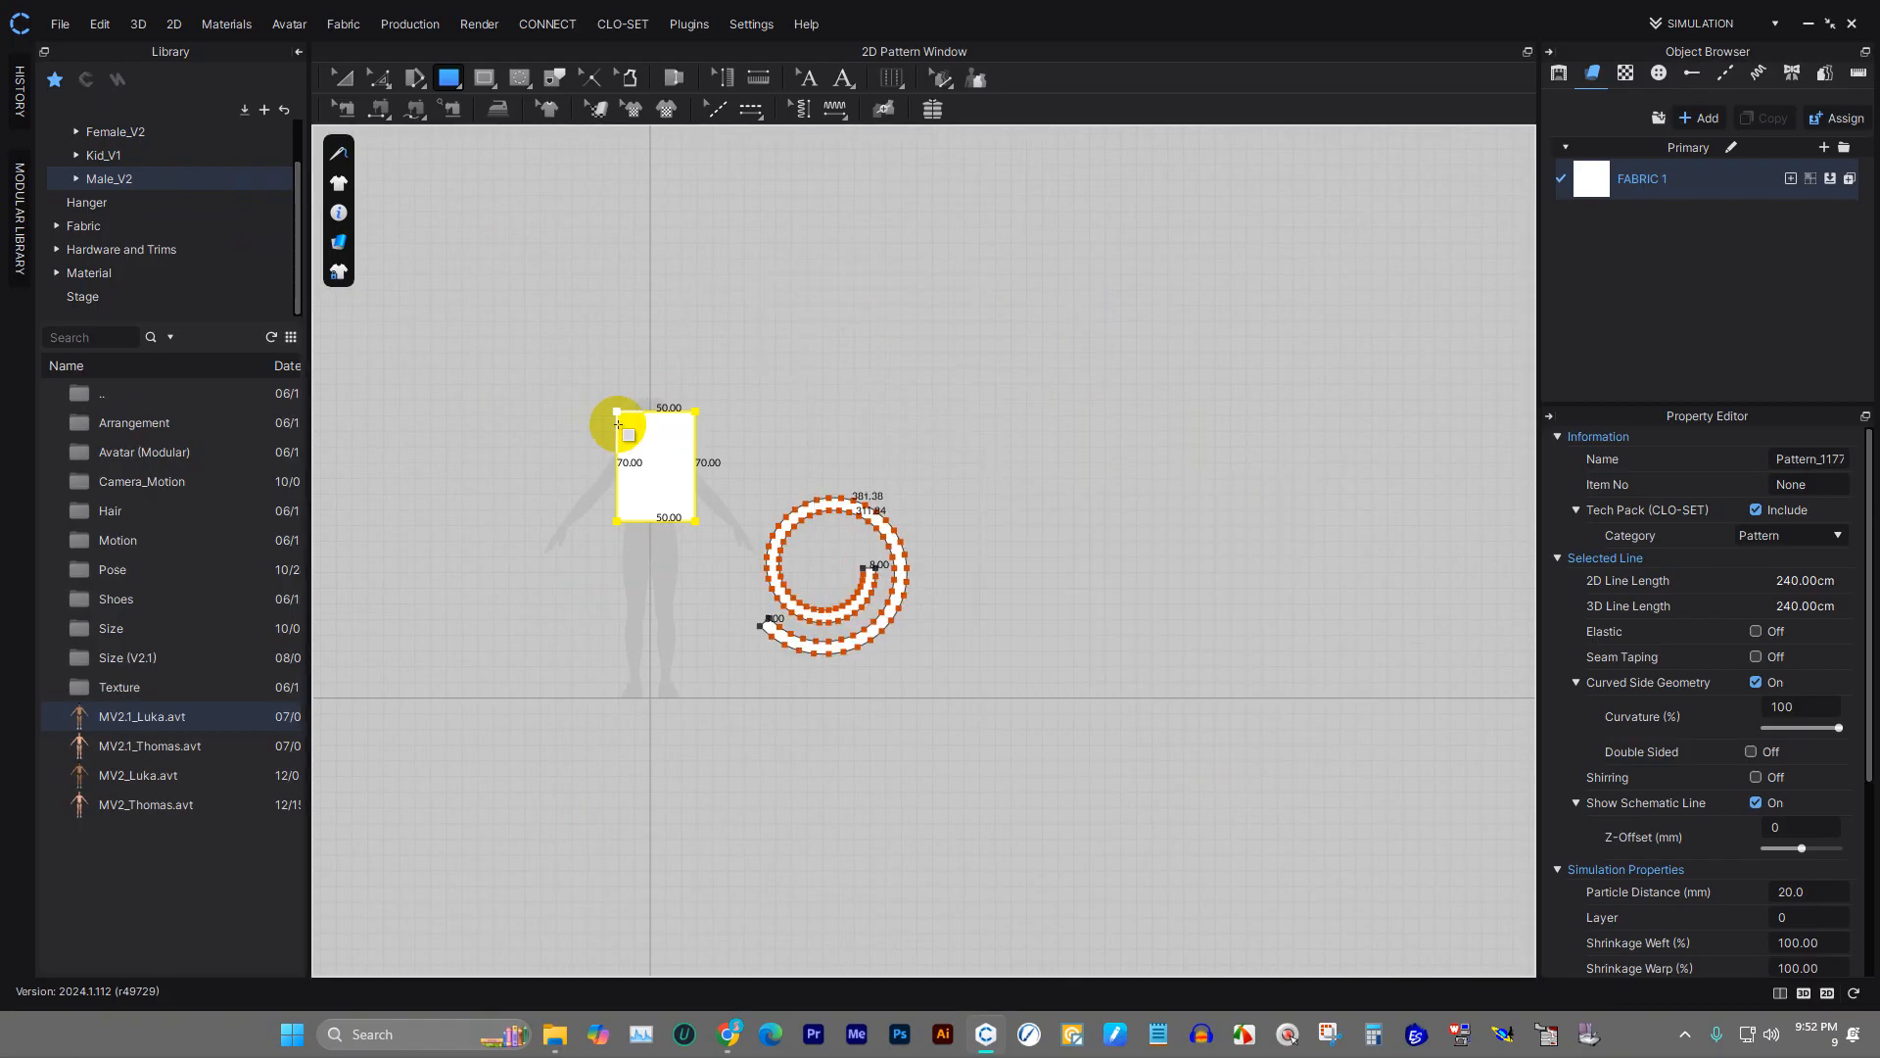
- Move the 50 × 70 cm rectangle pattern up over the avatar's head and deselect it
{"action": "scroll", "coordinate": [630, 432], "scroll_direction": "up", "scroll_amount": 2}
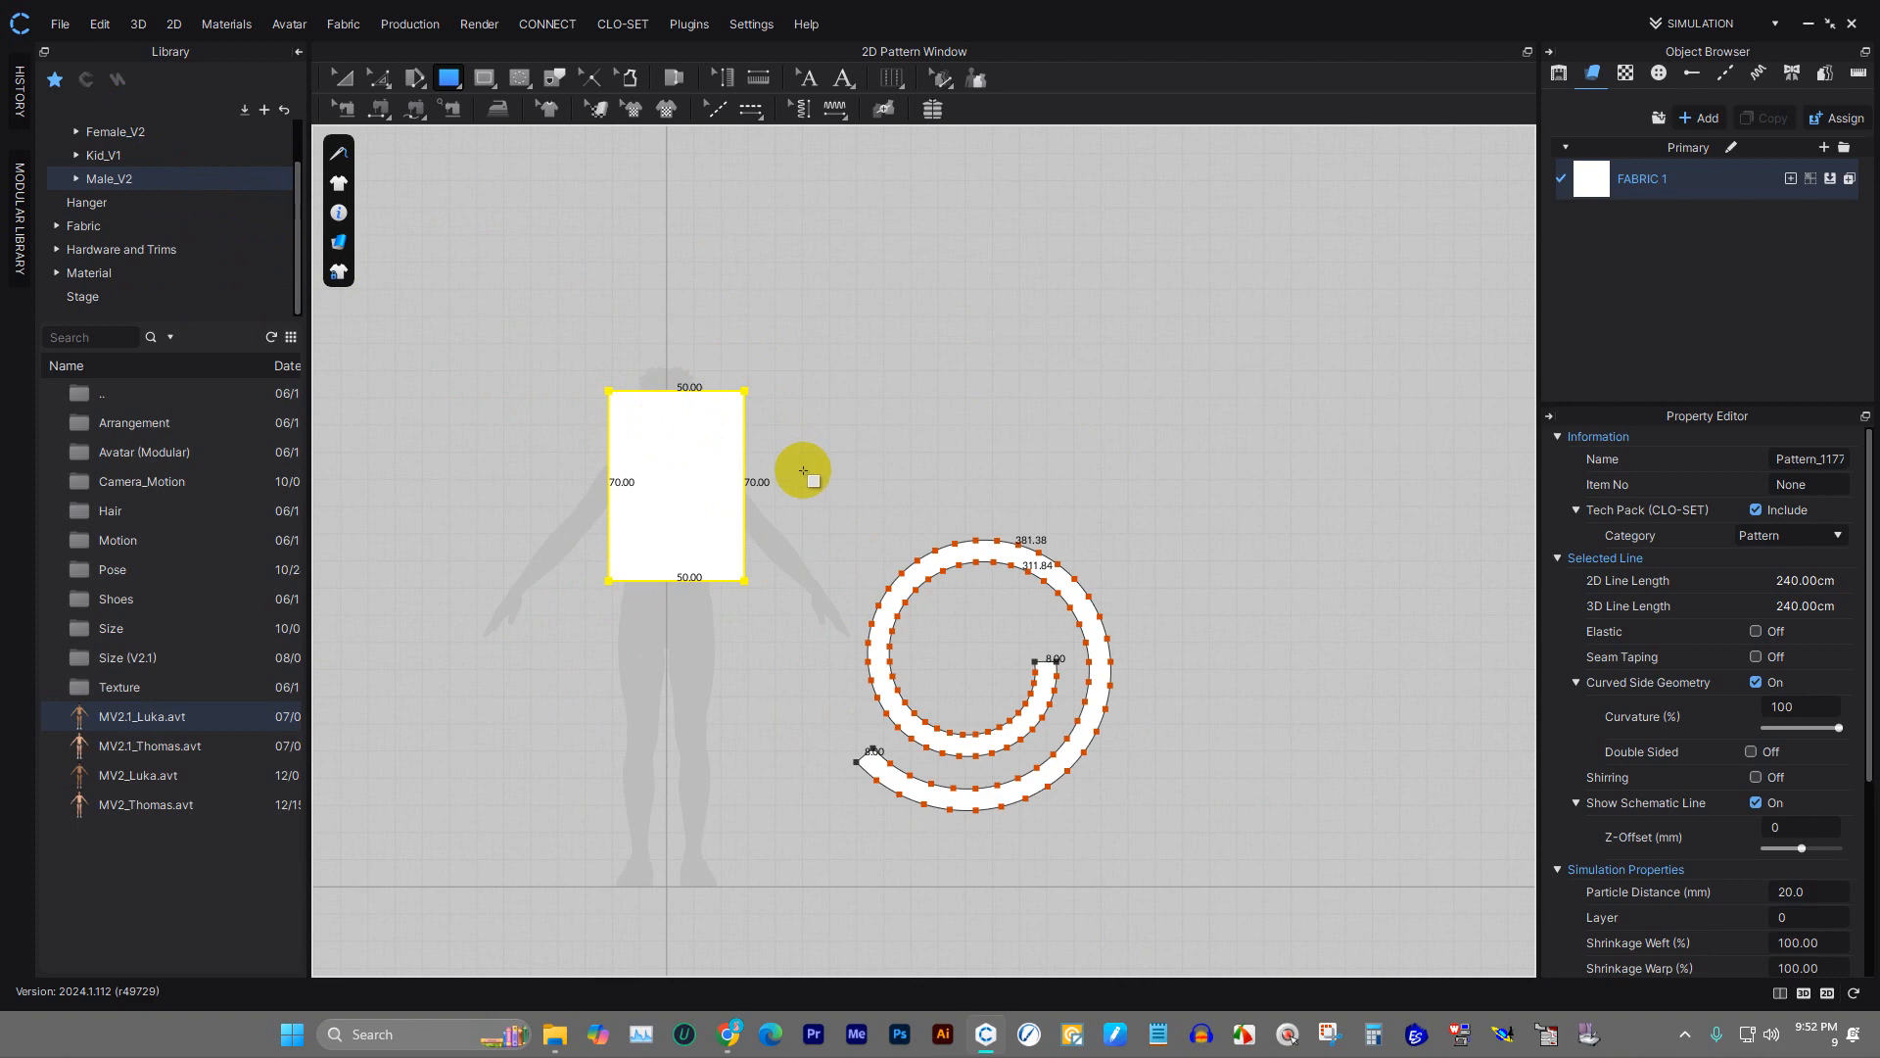
{"action": "scroll", "coordinate": [796, 464], "scroll_direction": "down", "scroll_amount": 1}
{"action": "scroll", "coordinate": [772, 446], "scroll_direction": "up", "scroll_amount": 3}
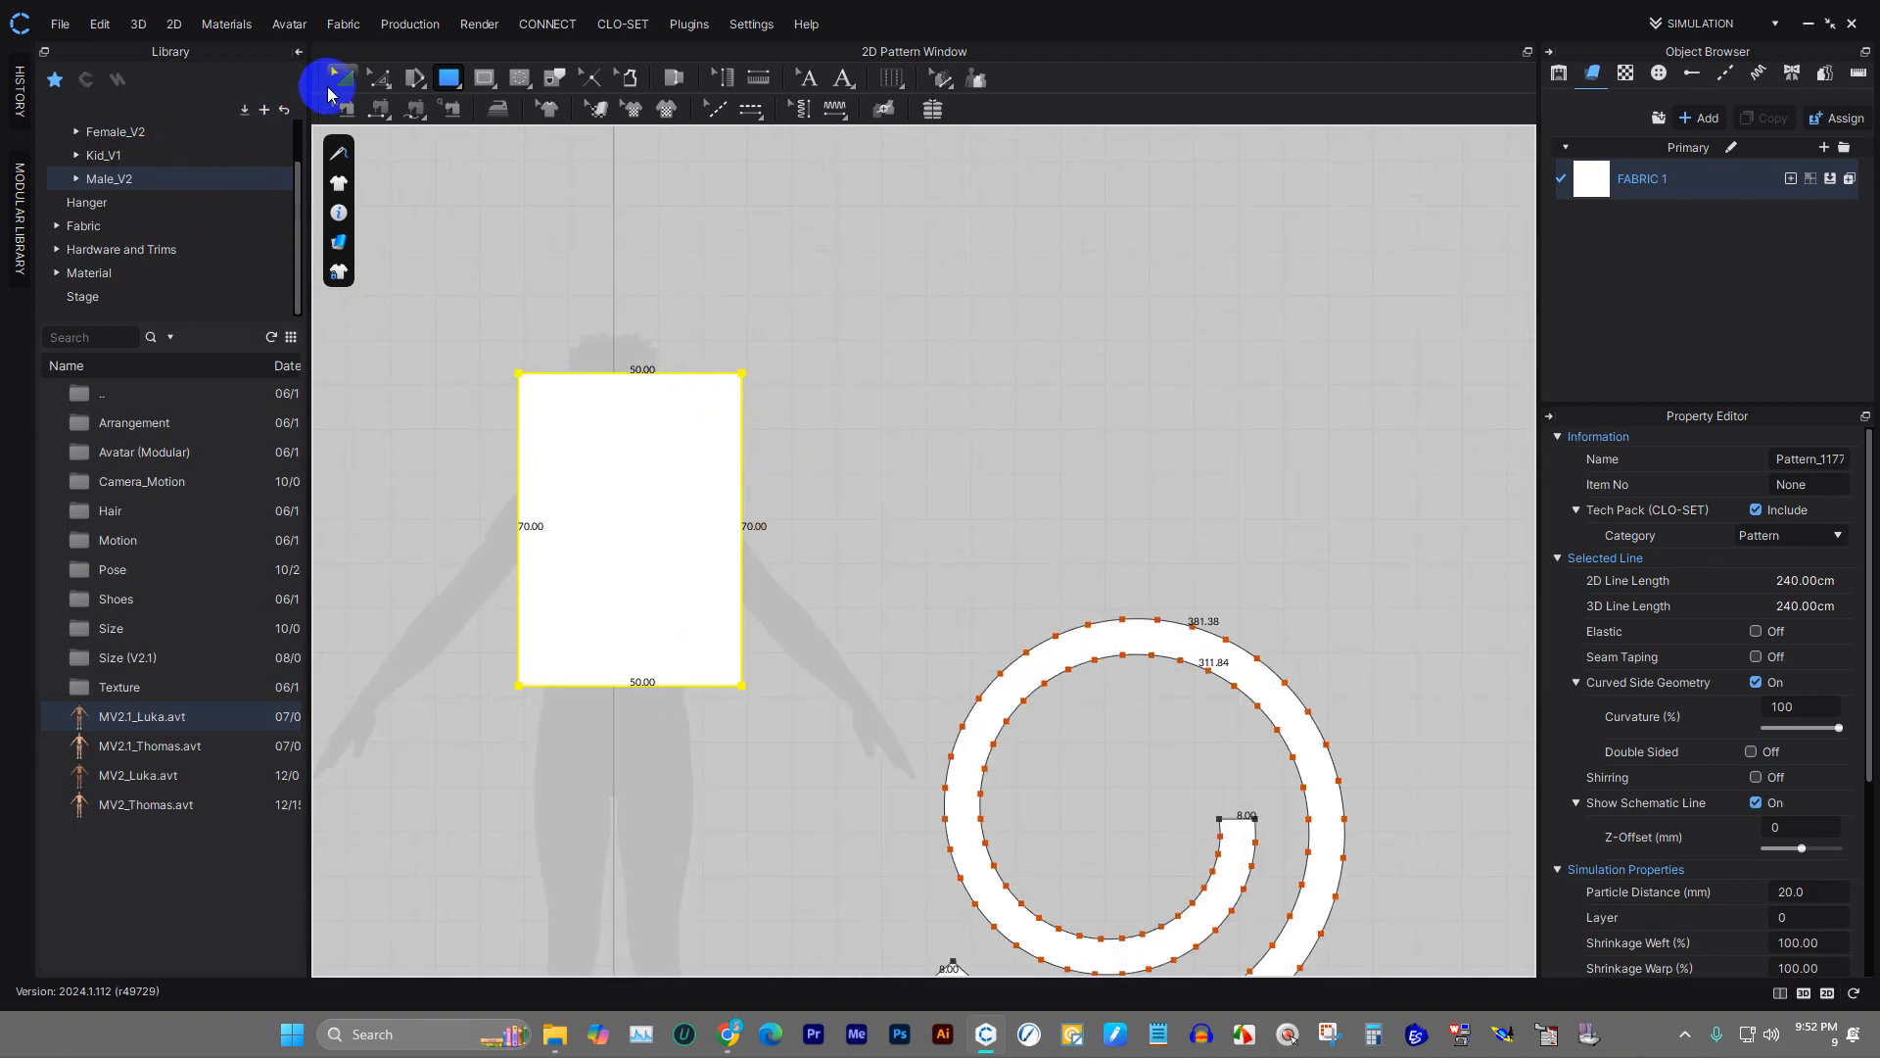
{"action": "left_click", "coordinate": [346, 89]}
{"action": "left_click_drag", "start_coordinate": [702, 432], "coordinate": [784, 224]}
{"action": "scroll", "coordinate": [919, 378], "scroll_direction": "down", "scroll_amount": 2}
{"action": "scroll", "coordinate": [956, 324], "scroll_direction": "up", "scroll_amount": 3}
{"action": "scroll", "coordinate": [940, 273], "scroll_direction": "down", "scroll_amount": 3}
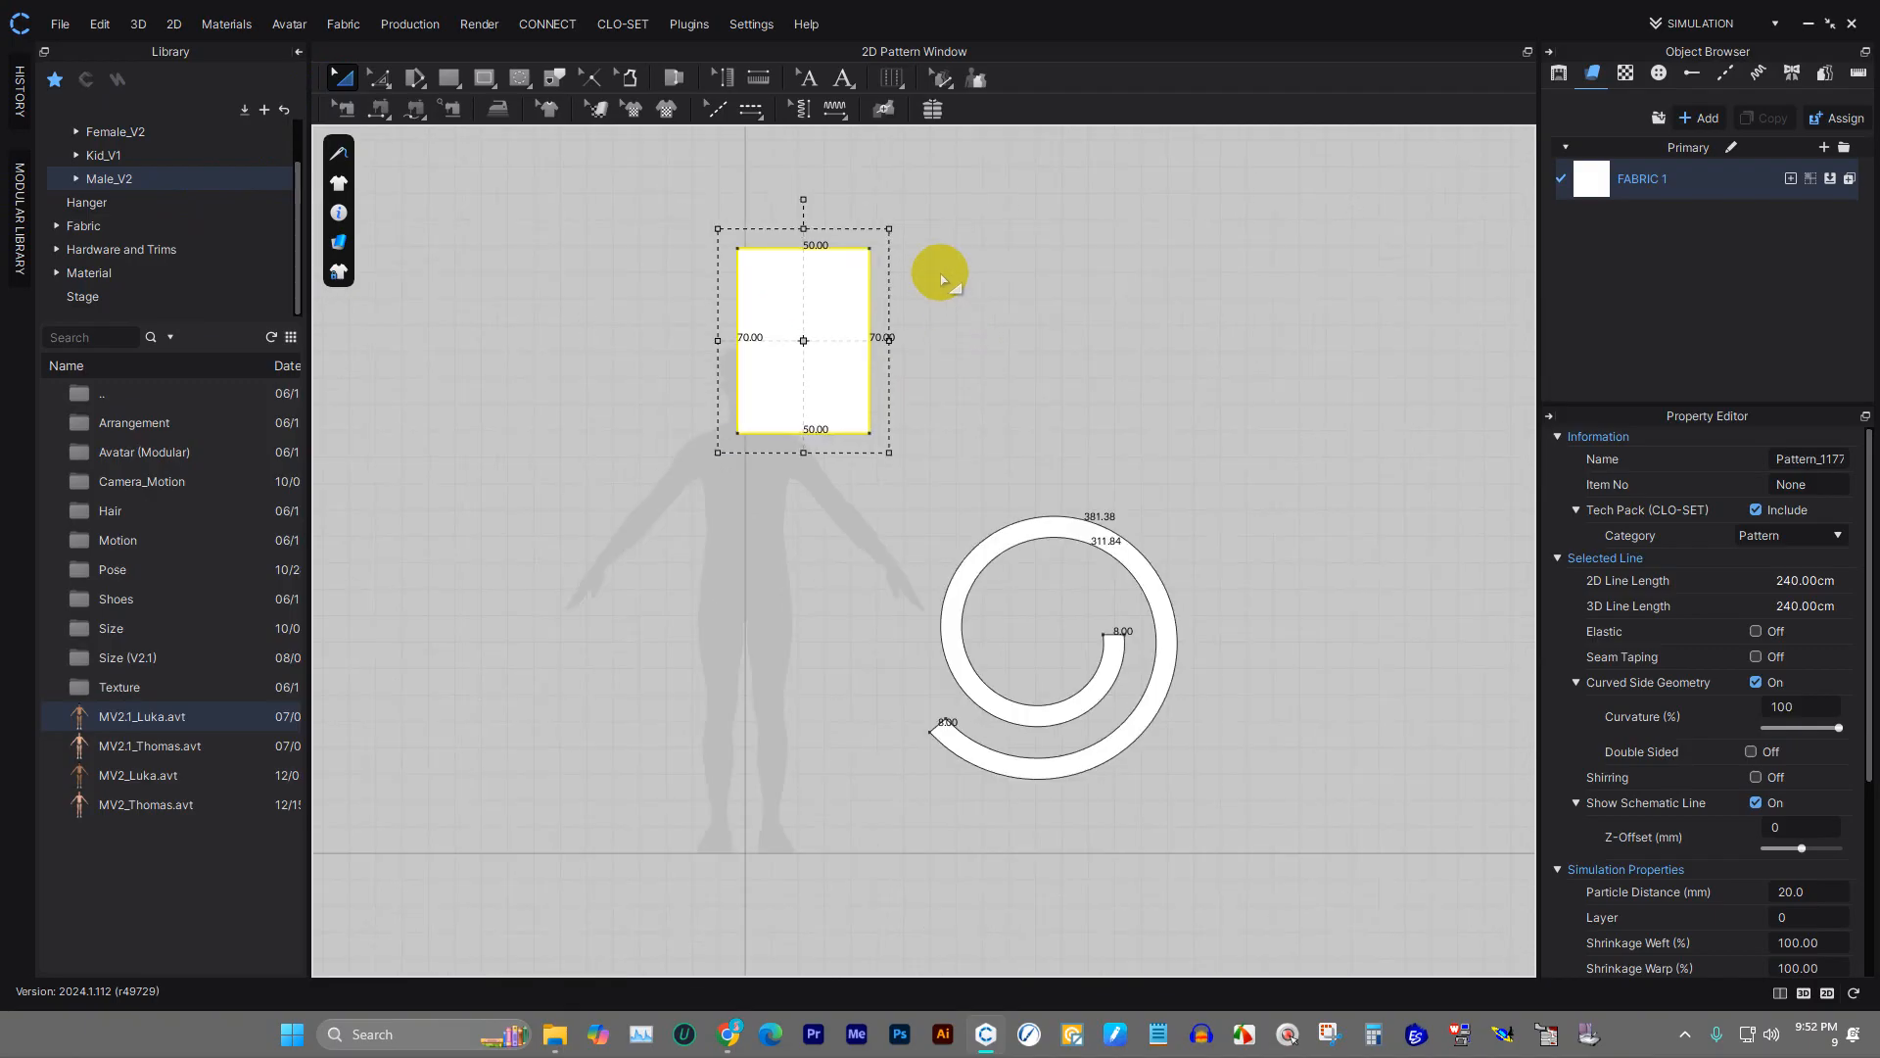
{"action": "scroll", "coordinate": [973, 253], "scroll_direction": "up", "scroll_amount": 3}
{"action": "left_click", "coordinate": [953, 296]}
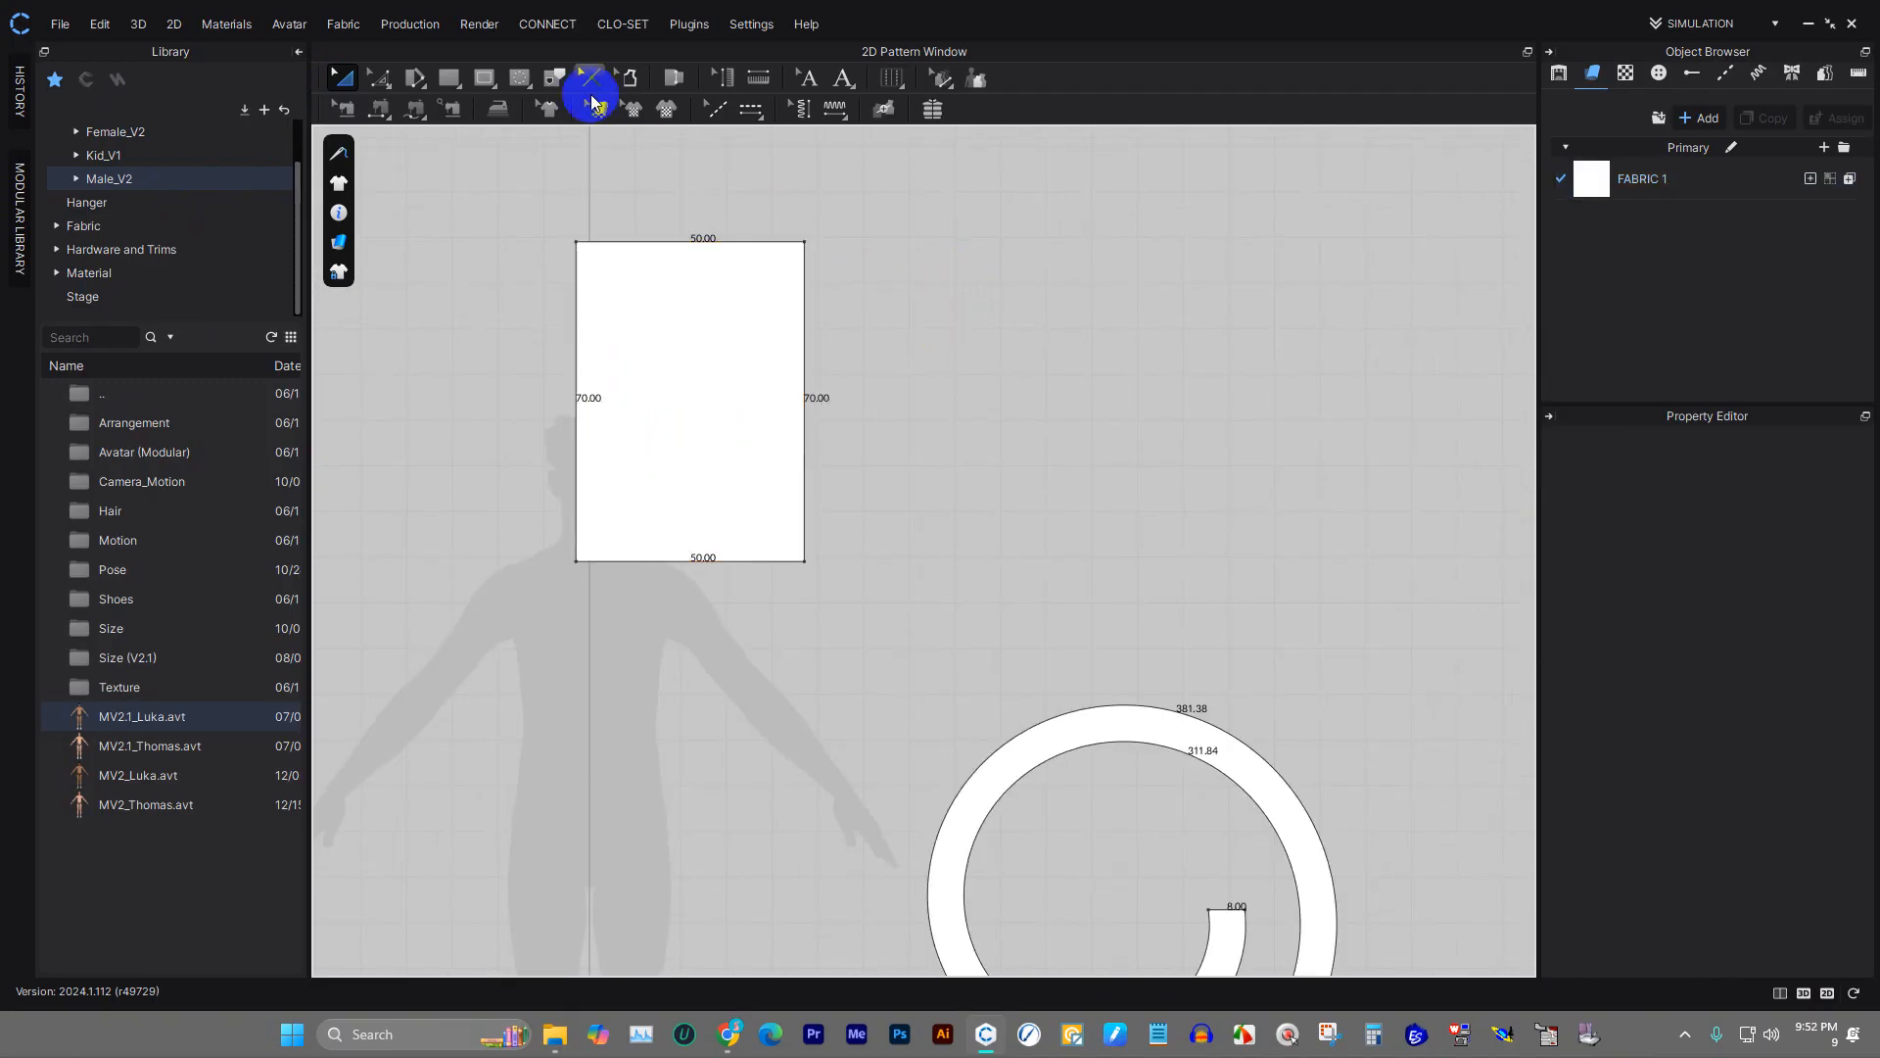
- Create a single 50 × 50 cm rectangle pattern beside the tall rectangle, above the spiral
{"action": "left_click", "coordinate": [448, 77]}
{"action": "left_click", "coordinate": [991, 300]}
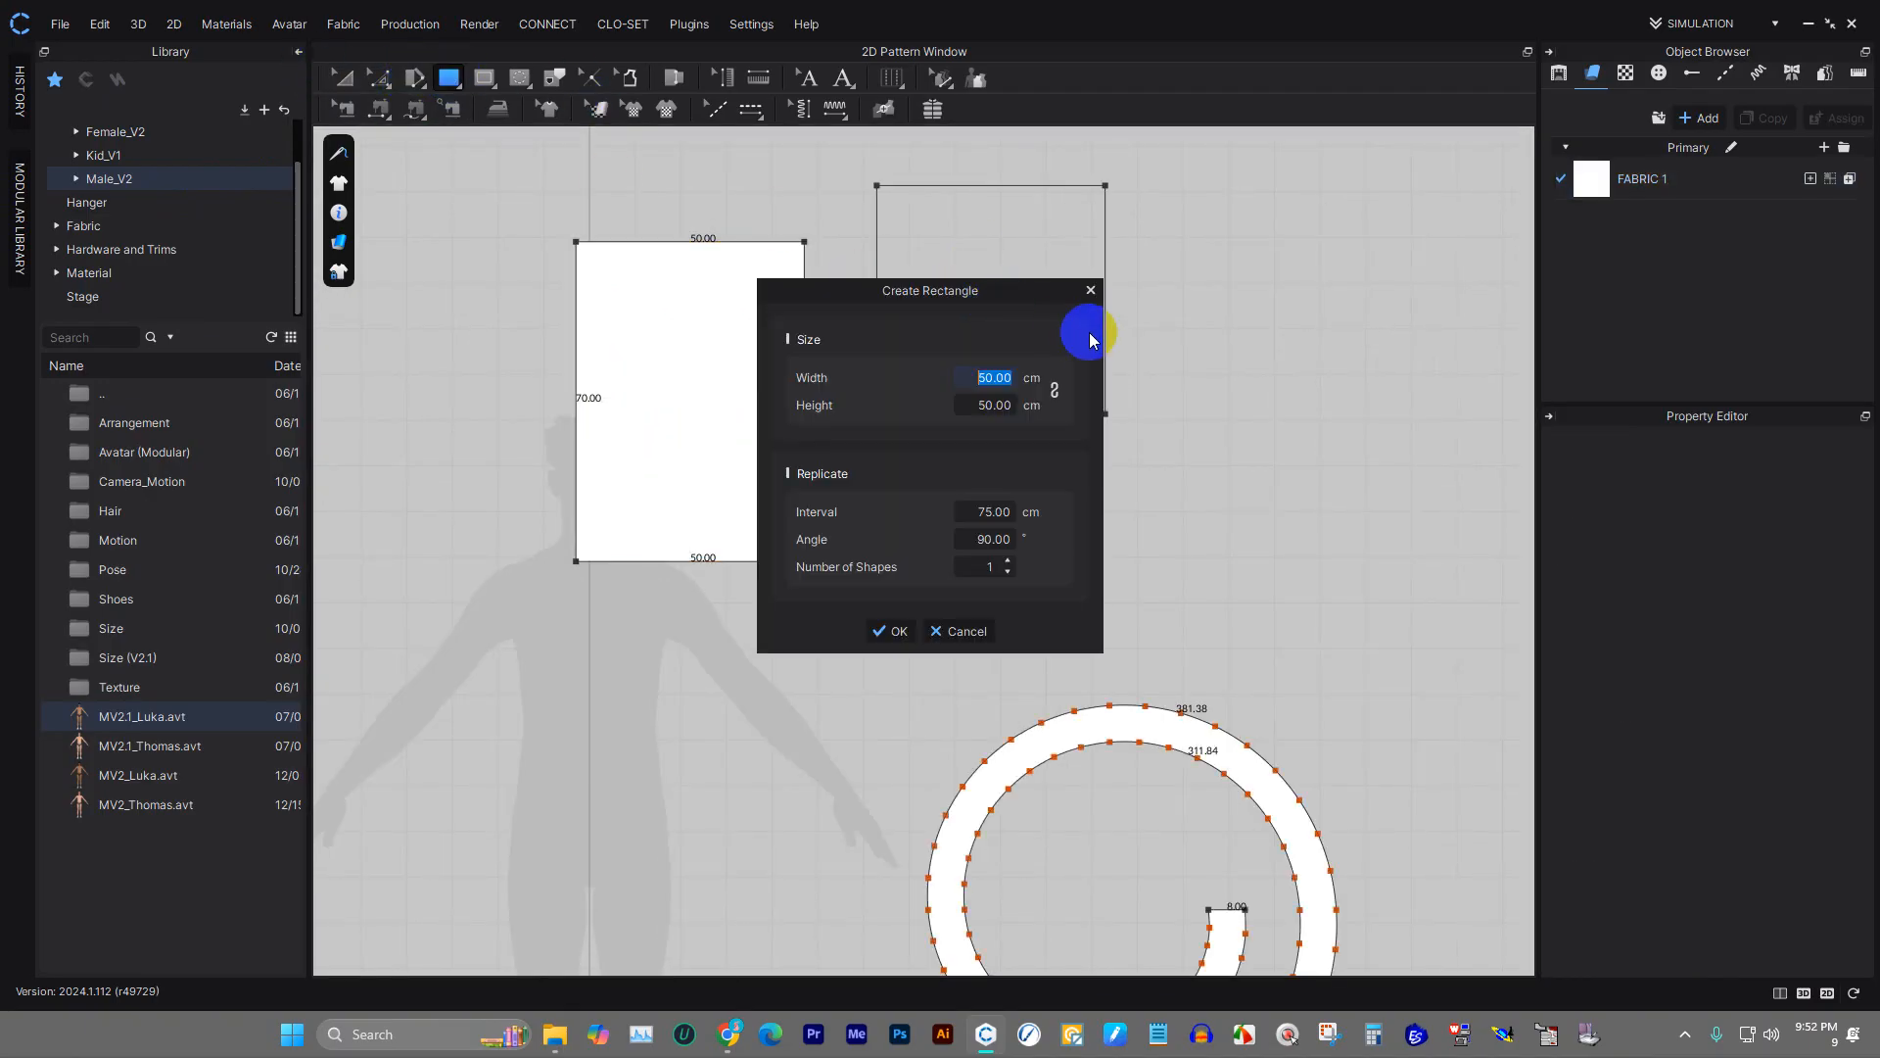
{"action": "left_click", "coordinate": [897, 633]}
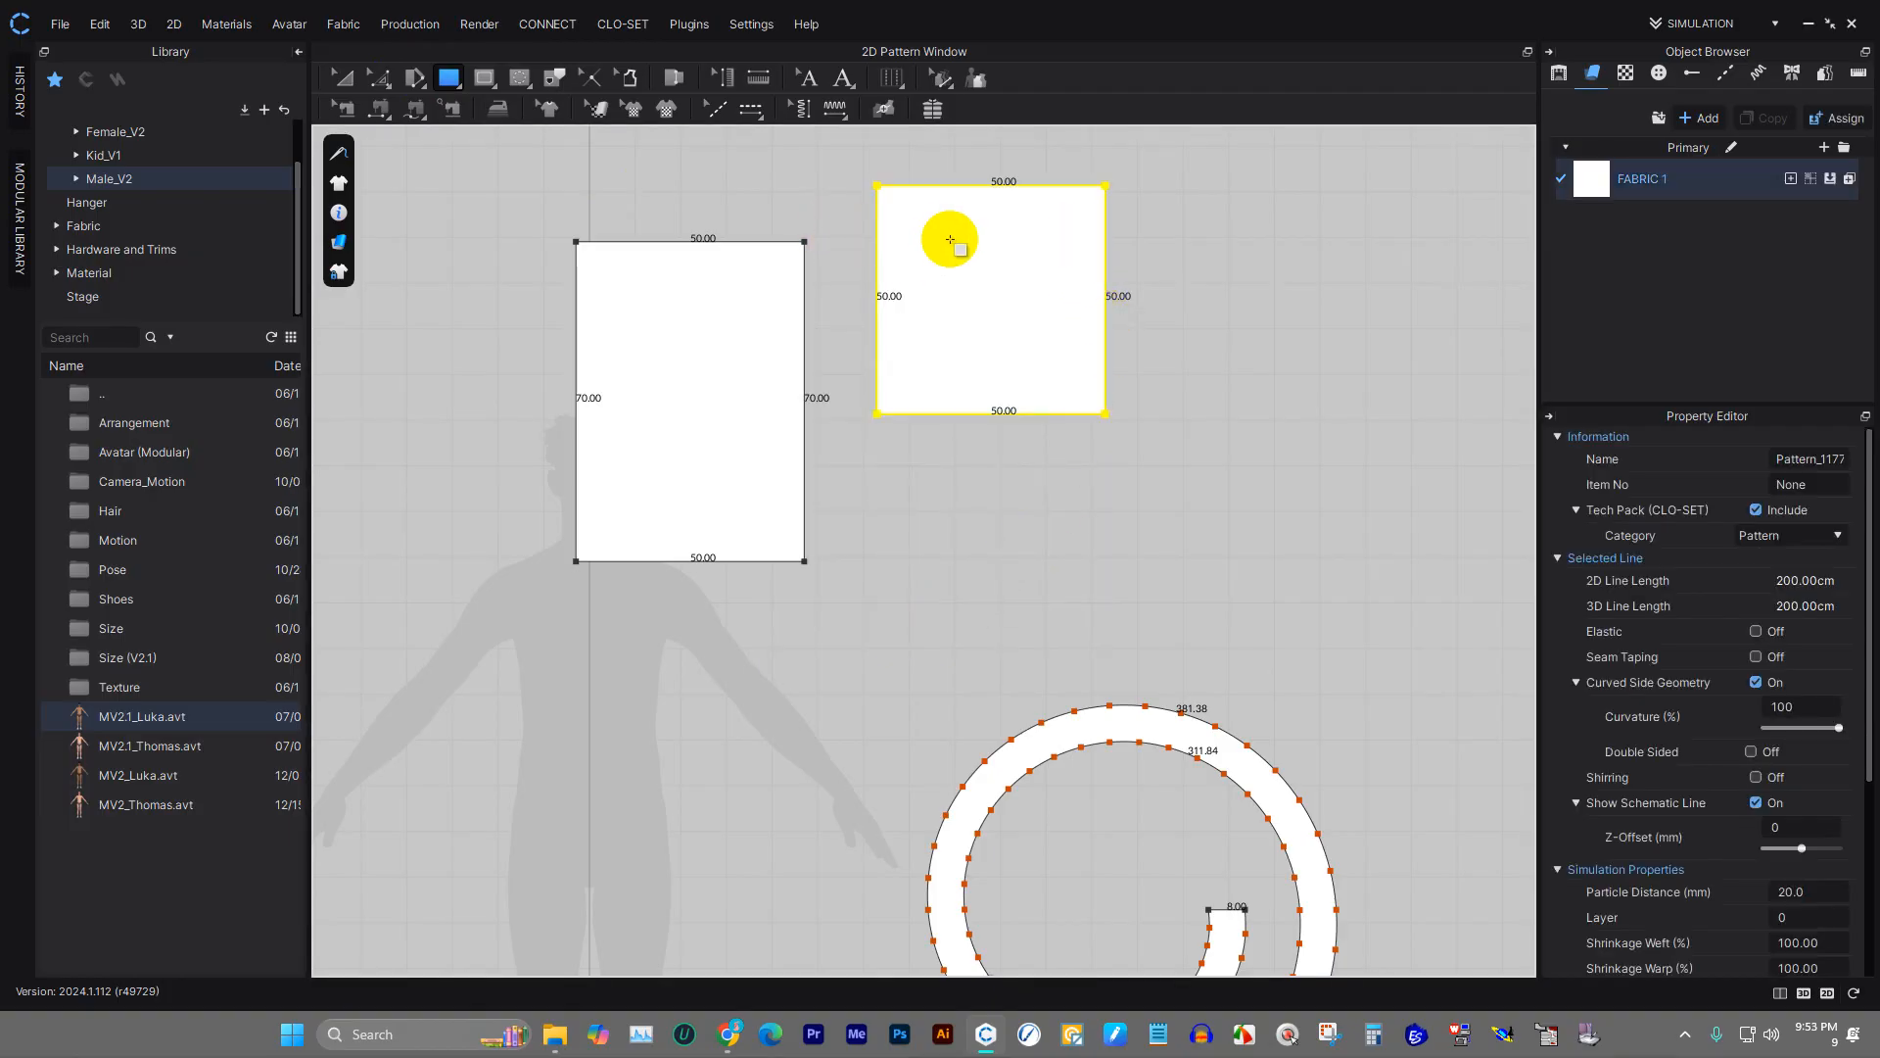
- Create a circular ellipse pattern with a 50 cm diameter beside the 50 × 50 cm square
{"action": "scroll", "coordinate": [943, 207], "scroll_direction": "up", "scroll_amount": 2}
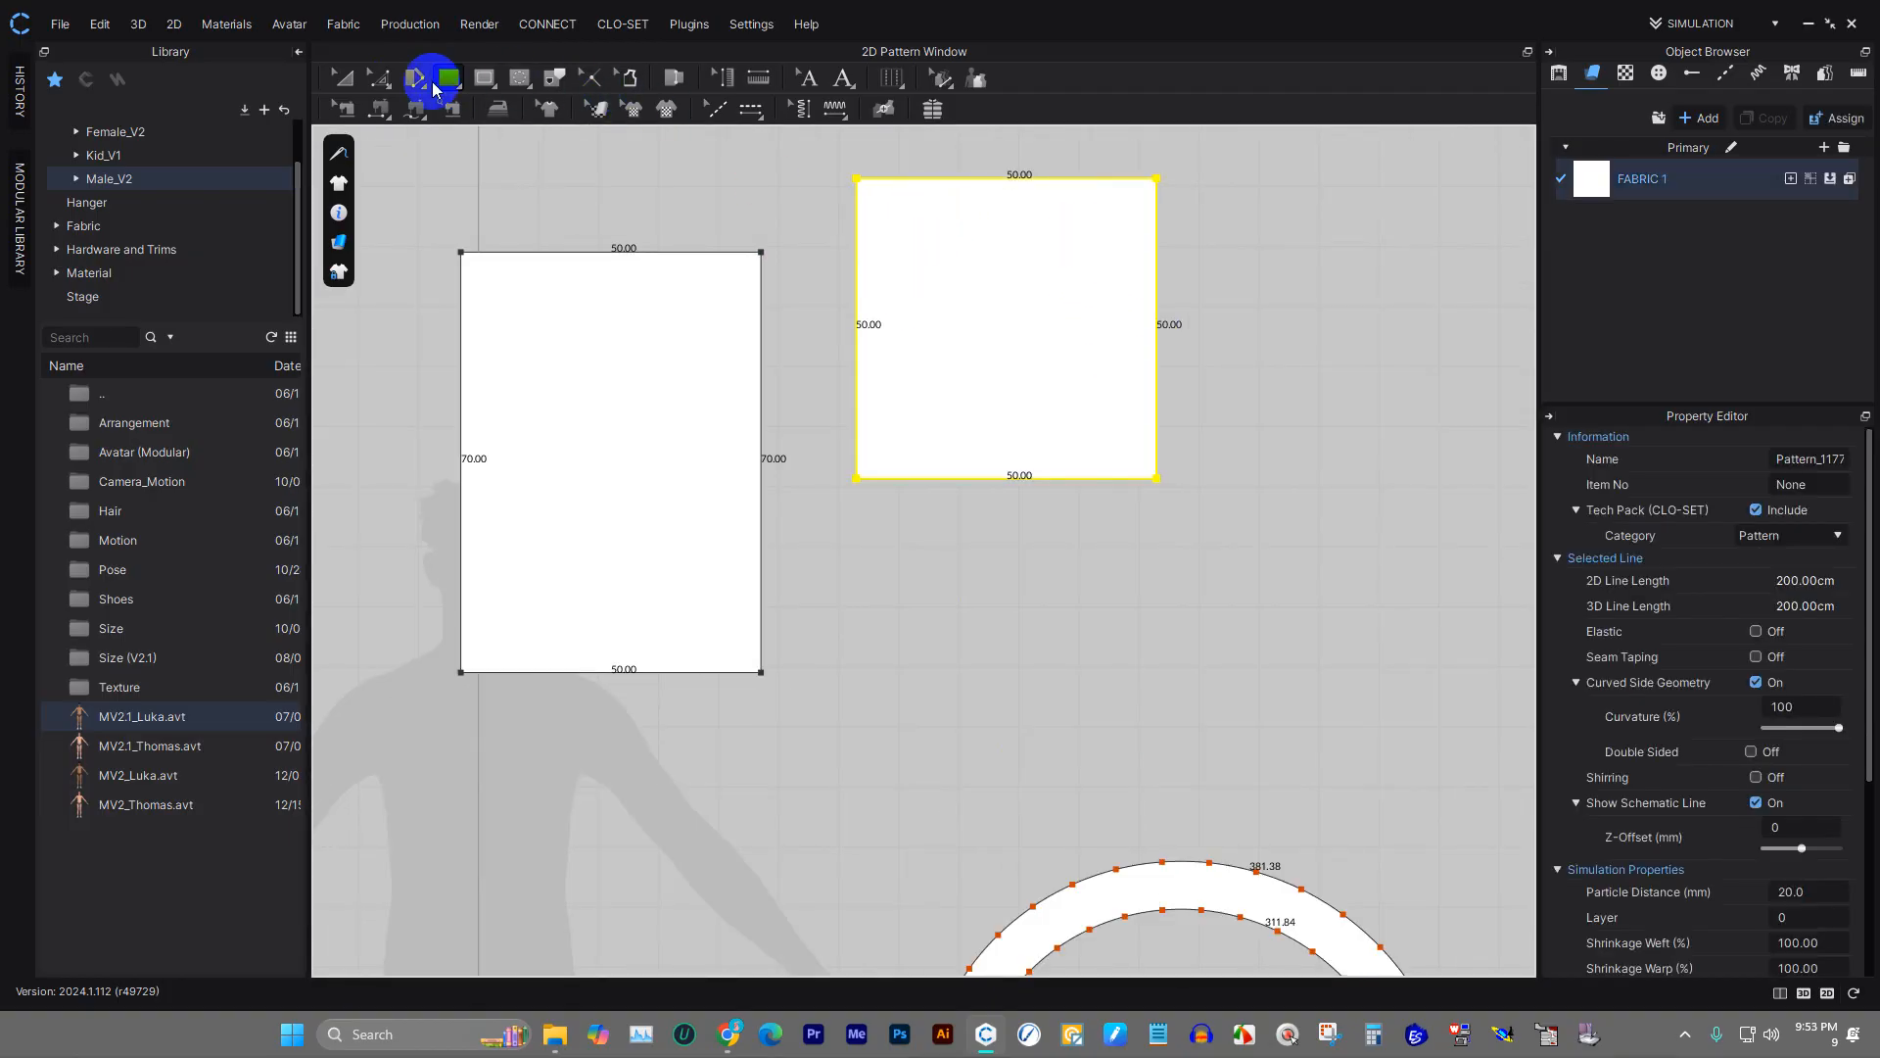
{"action": "left_click", "coordinate": [436, 88]}
{"action": "left_click", "coordinate": [489, 147]}
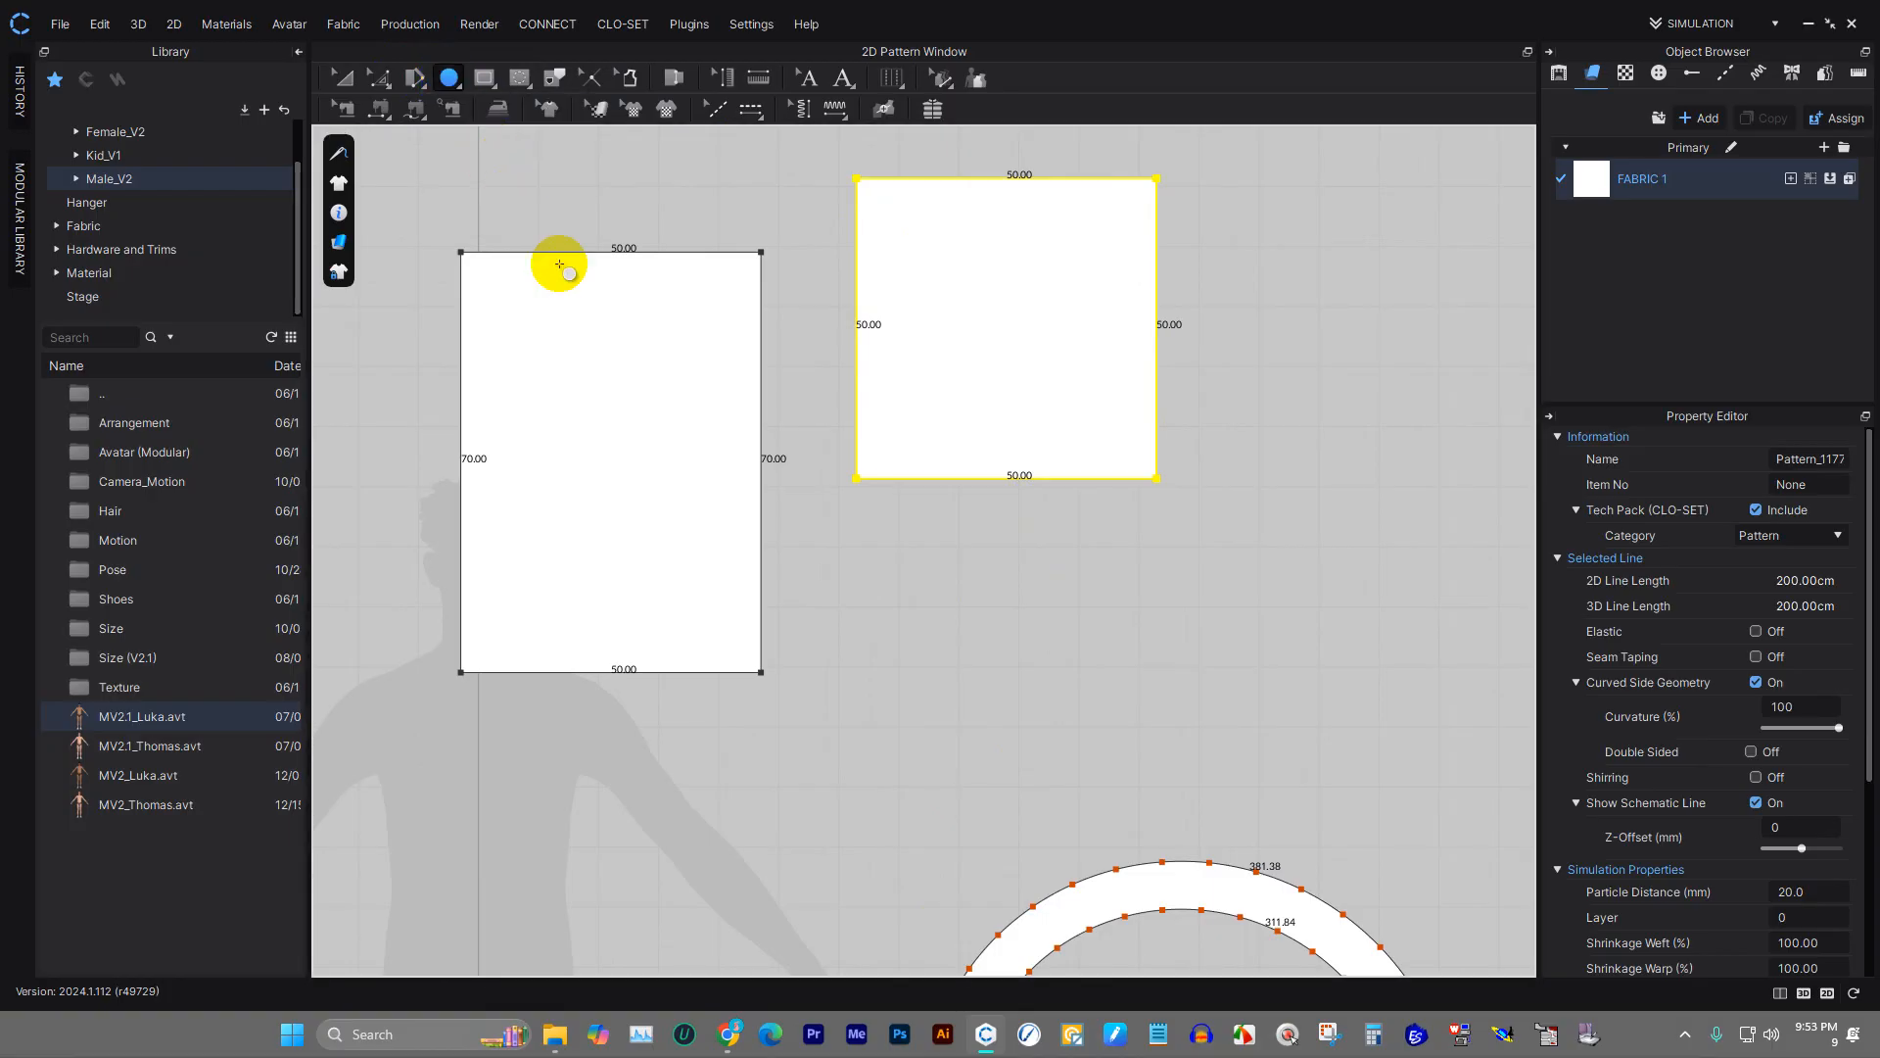
{"action": "scroll", "coordinate": [794, 544], "scroll_direction": "down", "scroll_amount": 2}
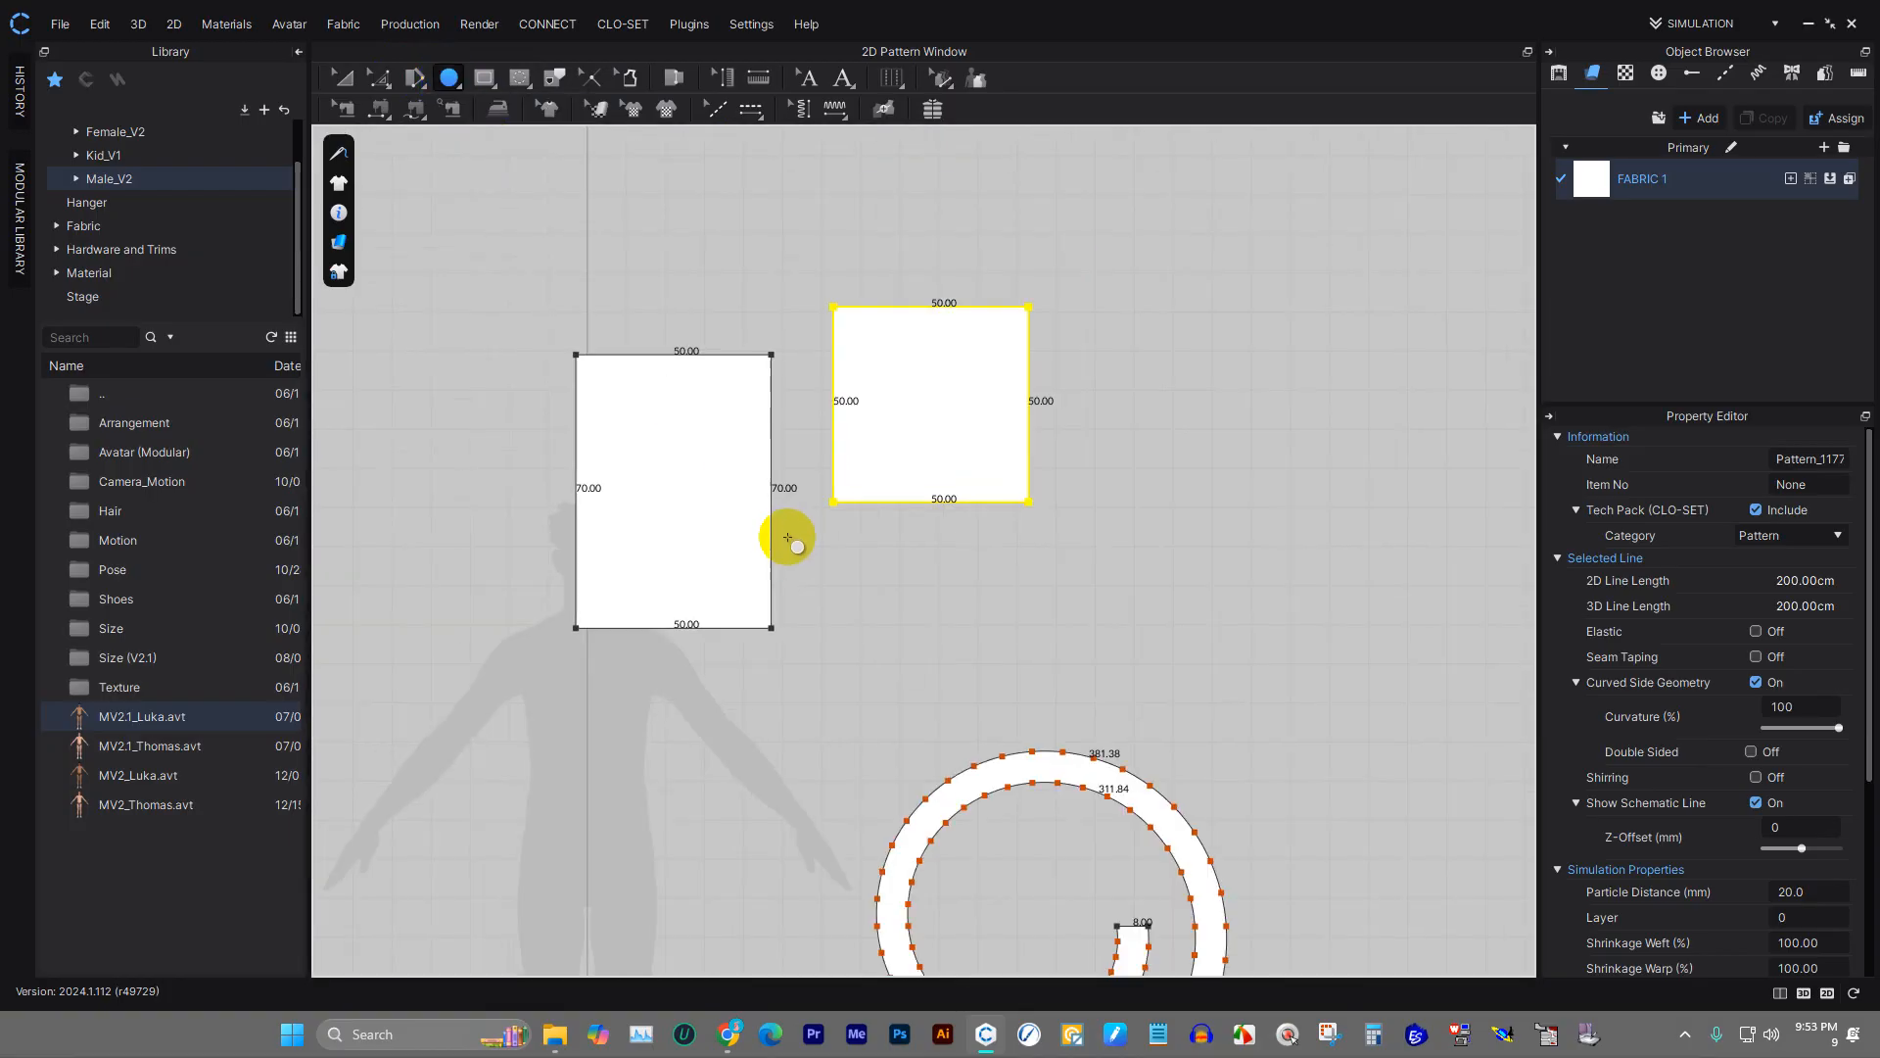
{"action": "left_click", "coordinate": [1136, 488]}
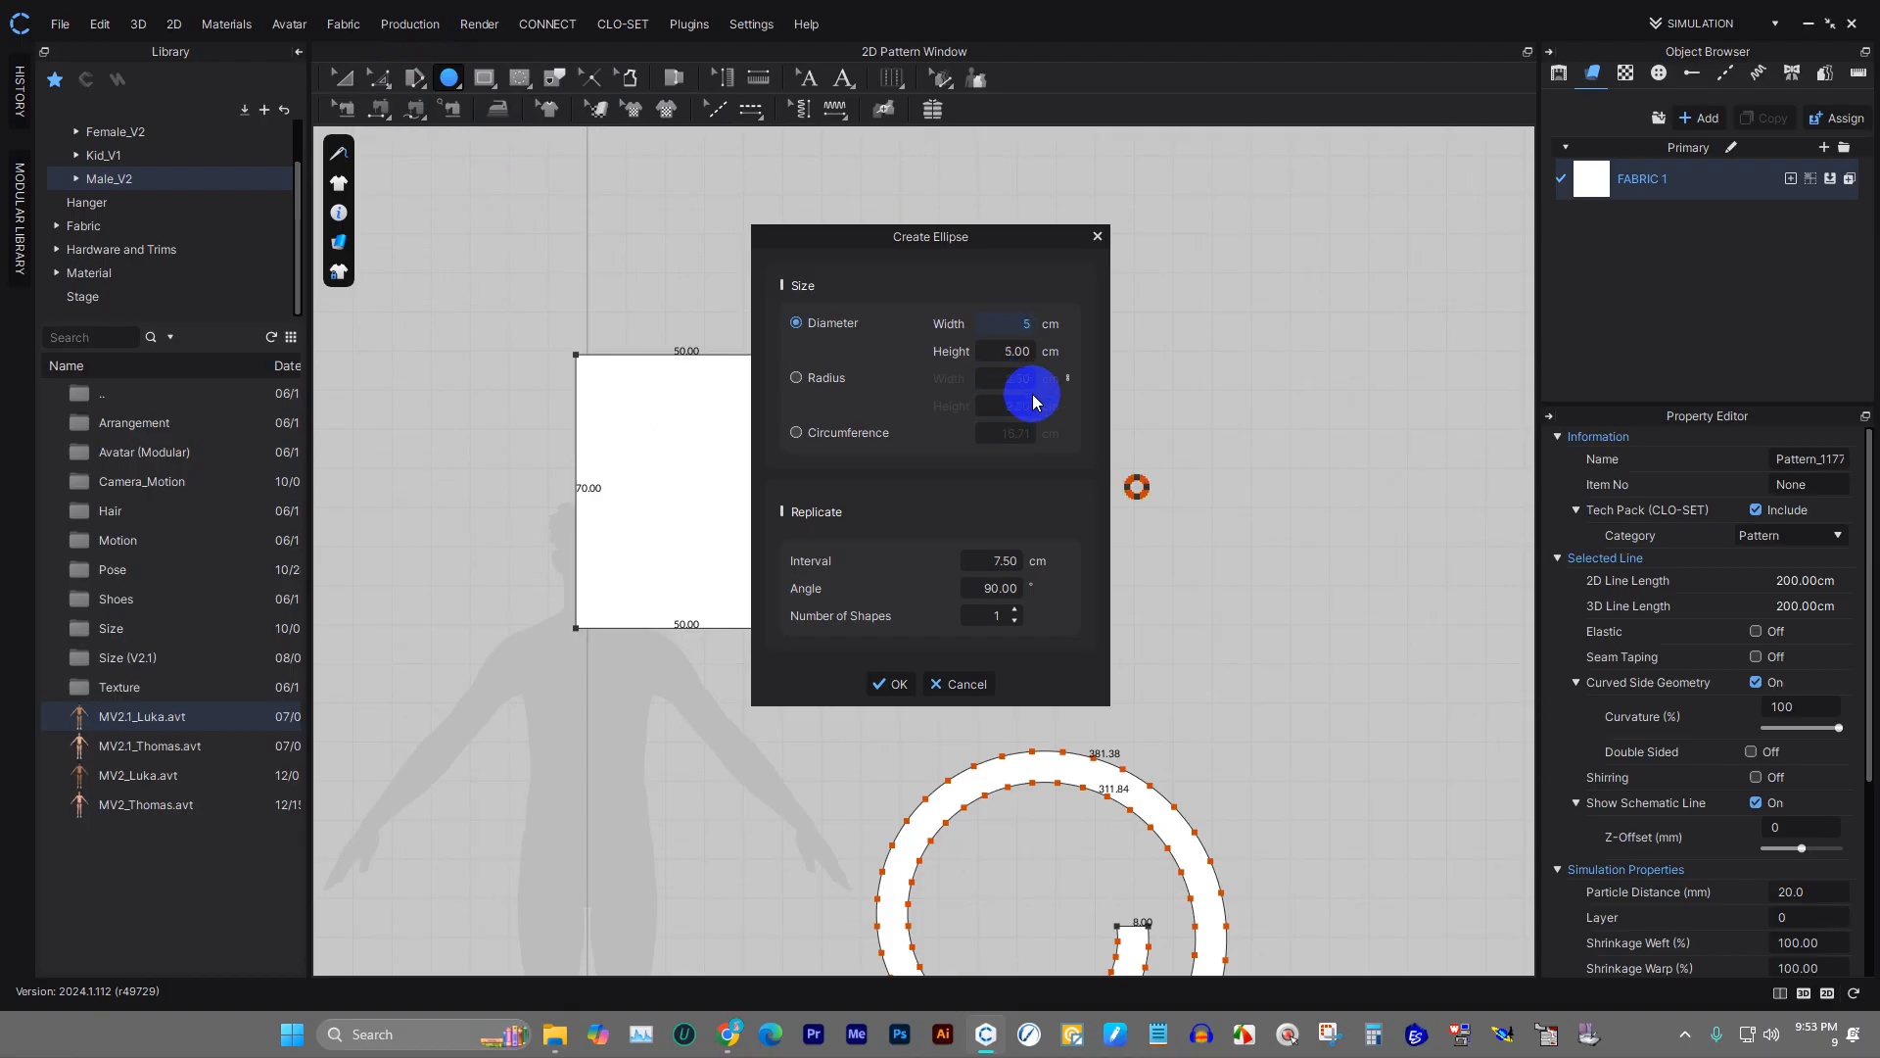
{"action": "type", "text": "50"}
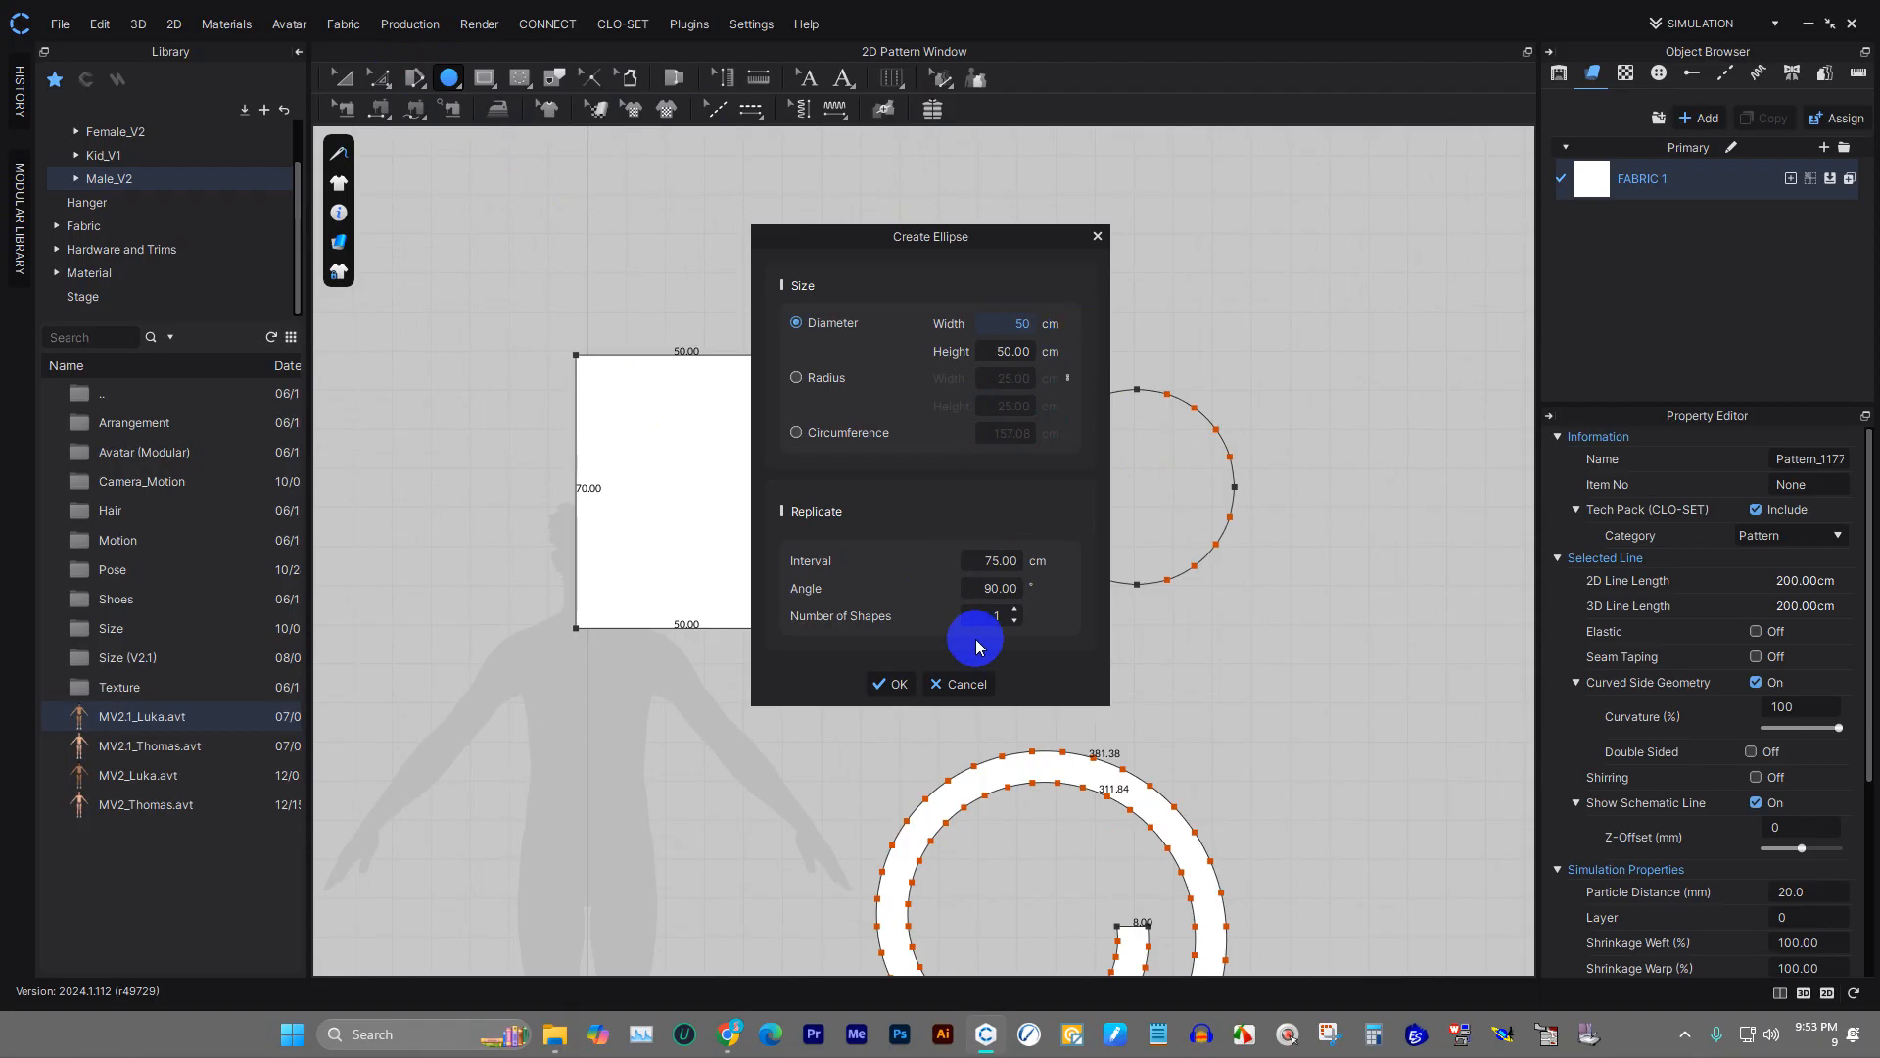
{"action": "left_click", "coordinate": [890, 683]}
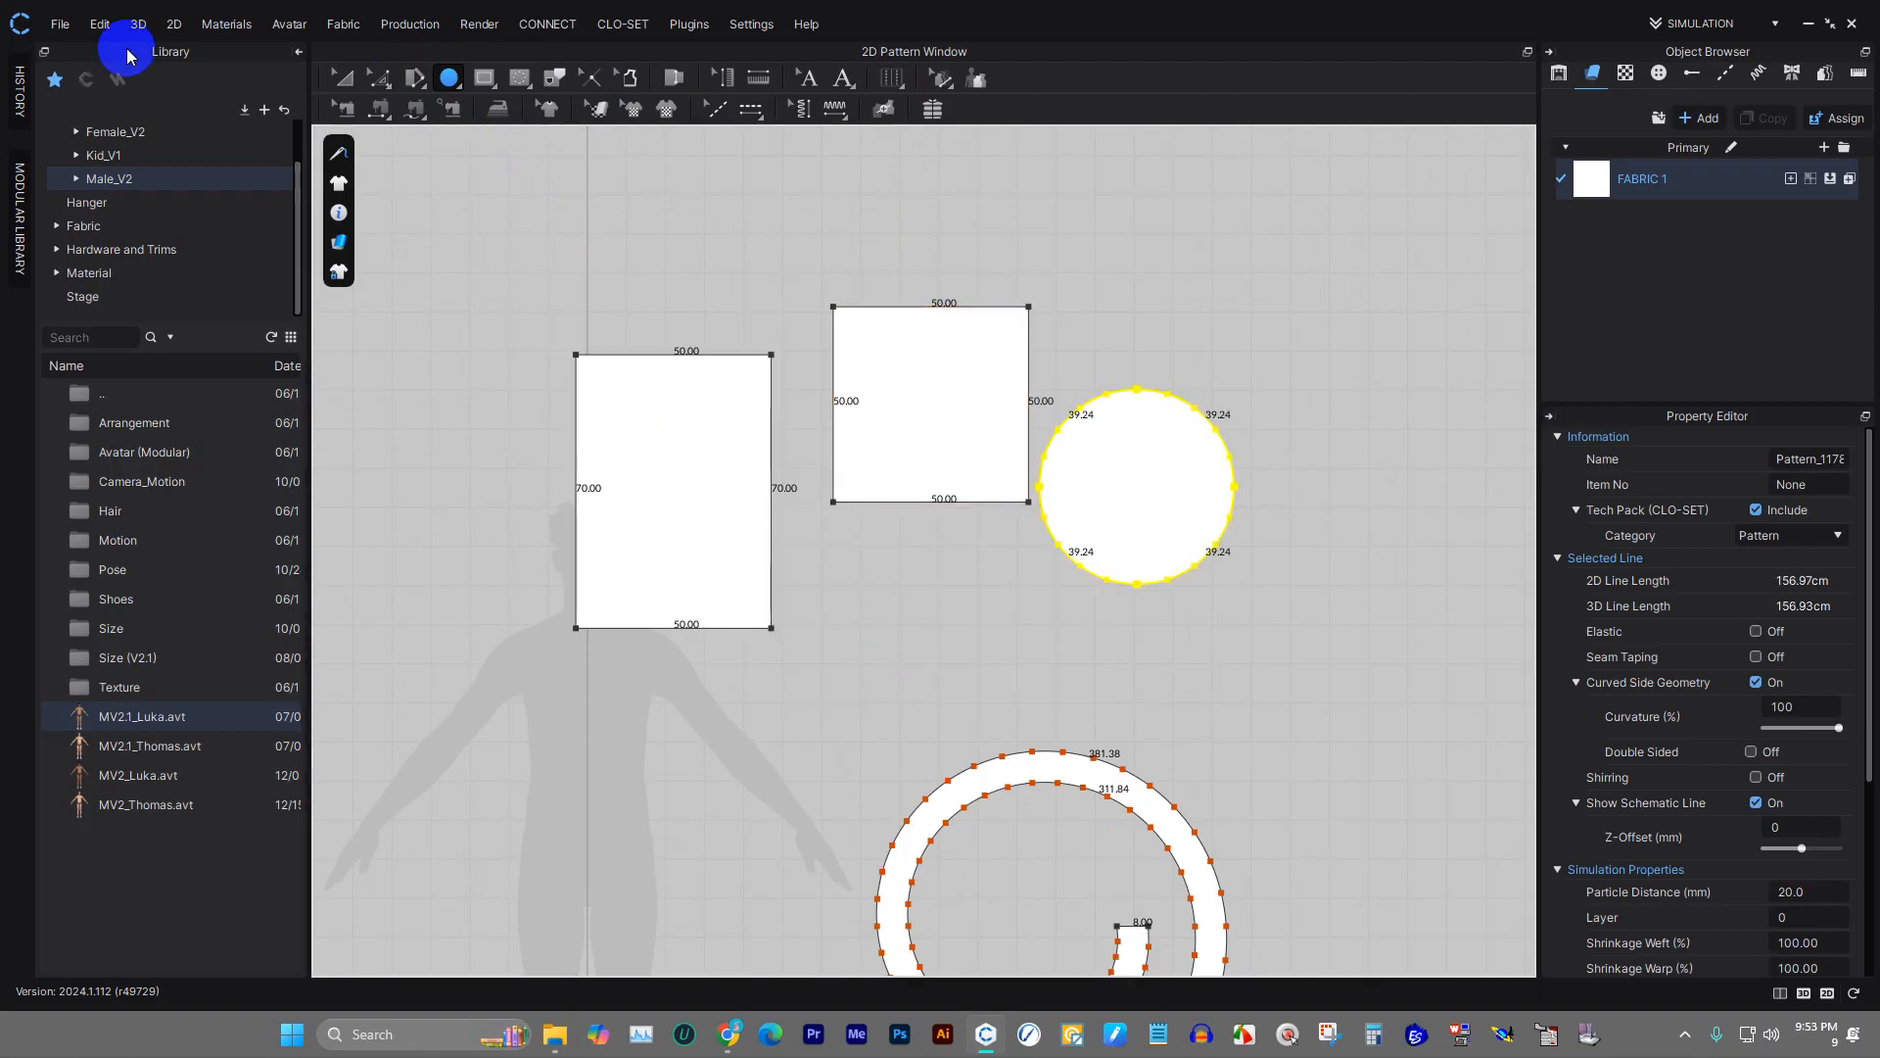
- Select the spiral pattern below the square and circle and delete it
{"action": "left_click", "coordinate": [336, 76]}
{"action": "left_click", "coordinate": [931, 682]}
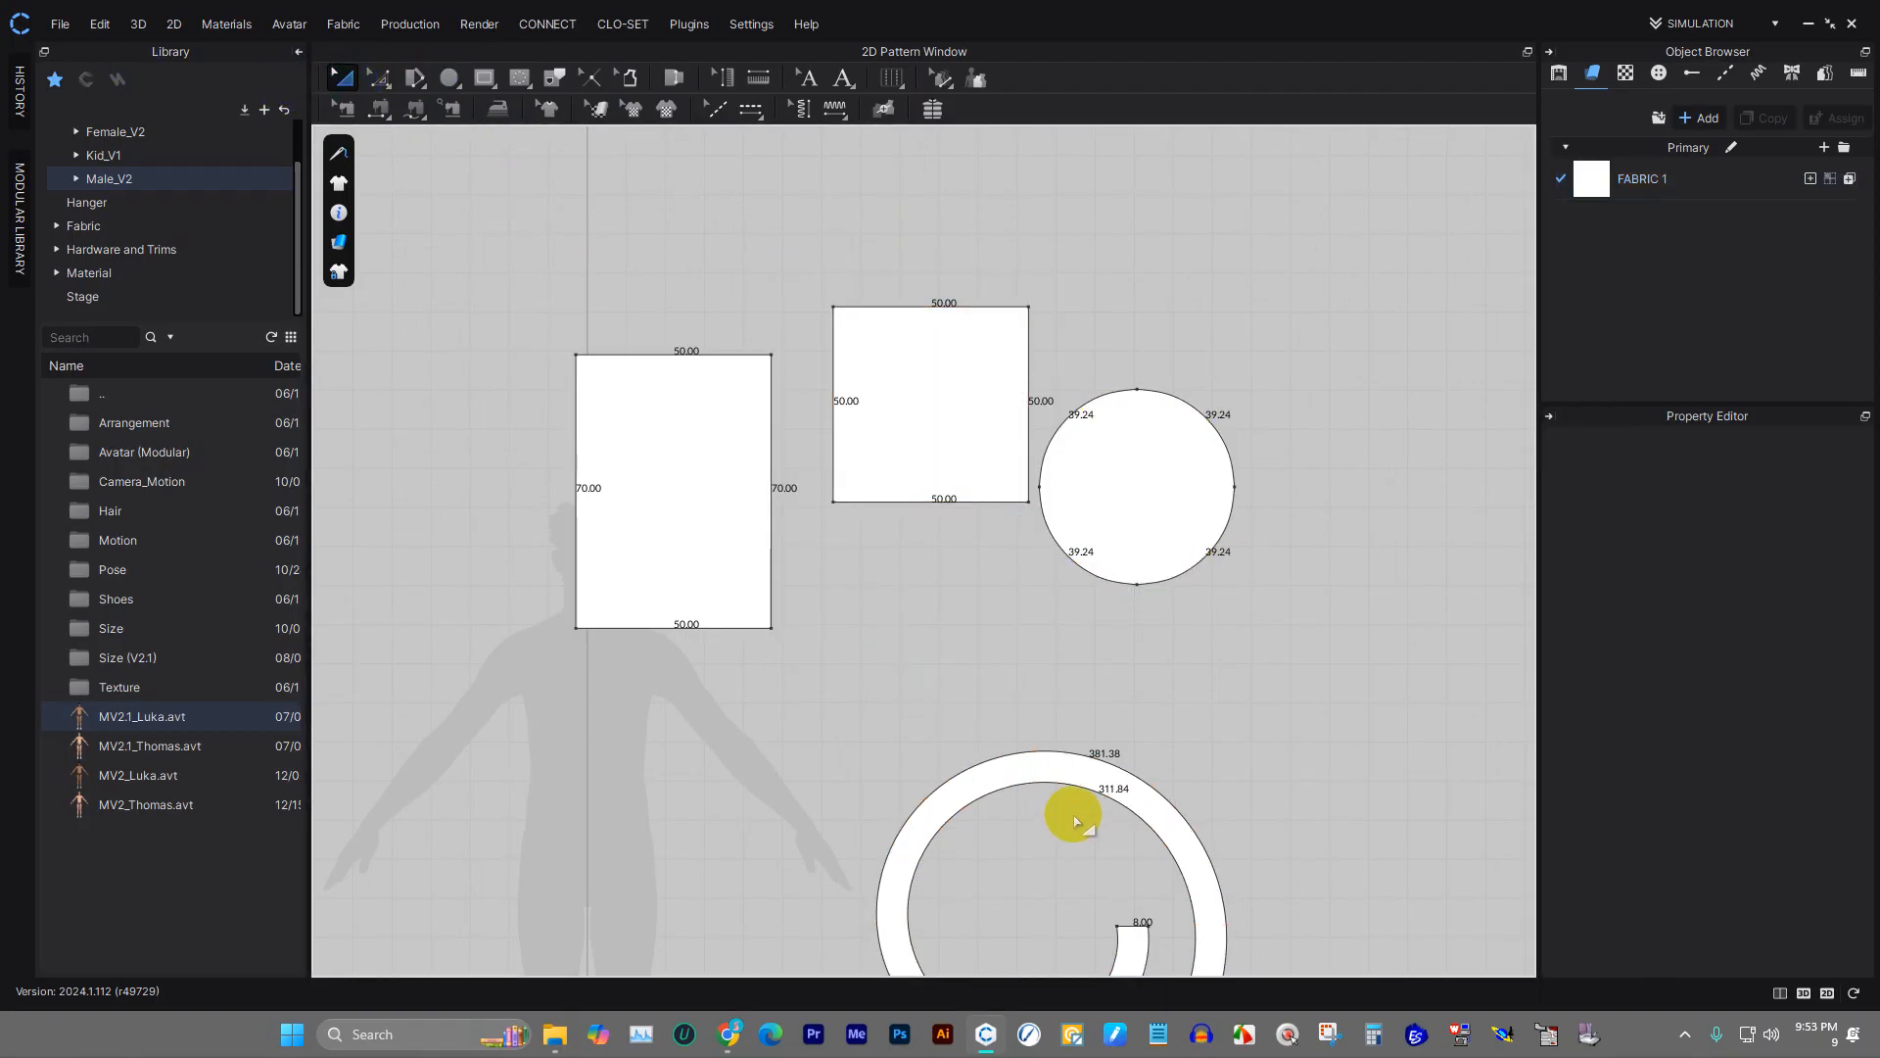
{"action": "left_click", "coordinate": [1076, 790]}
{"action": "key", "text": "Delete"}
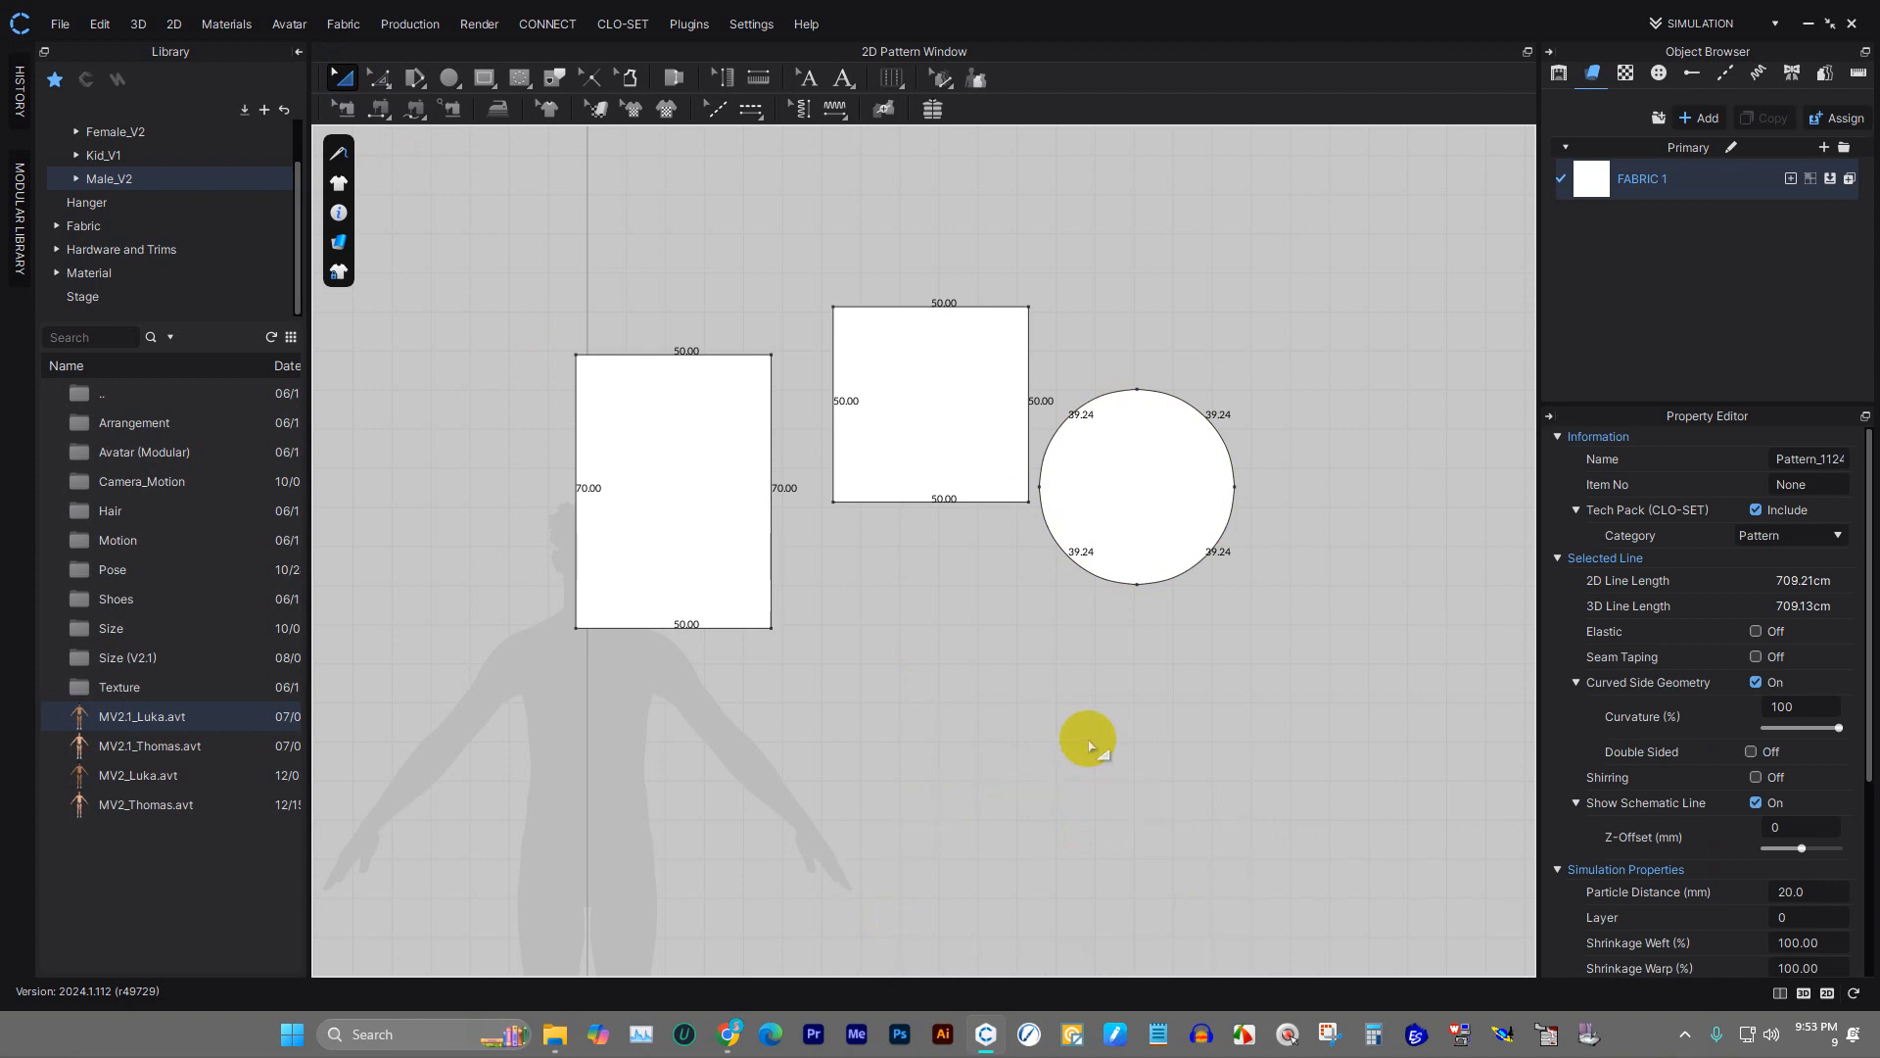
- Create a 40 × 60 cm internal rectangle inside the 50 × 70 cm rectangle pattern, centred between its vertical sides
{"action": "scroll", "coordinate": [670, 386], "scroll_direction": "up", "scroll_amount": 5}
{"action": "scroll", "coordinate": [670, 386], "scroll_direction": "down", "scroll_amount": 3}
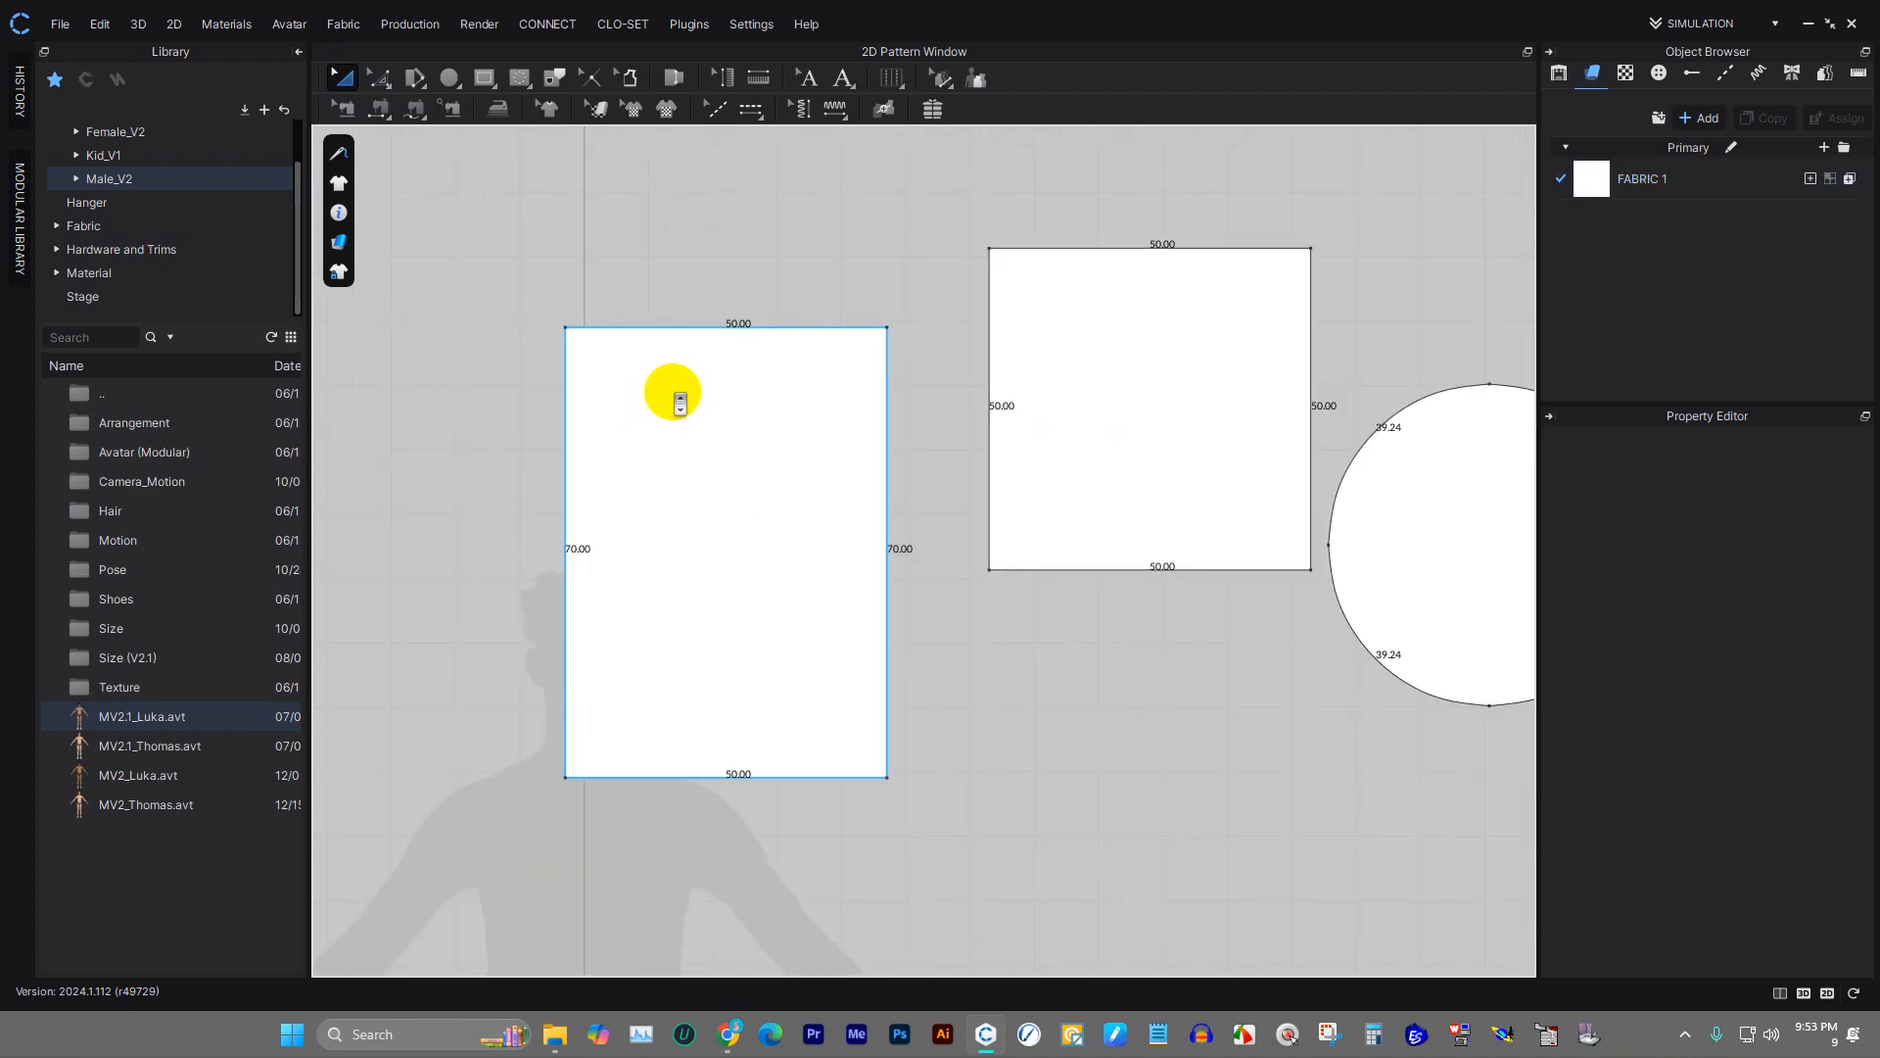
{"action": "left_click", "coordinate": [735, 315]}
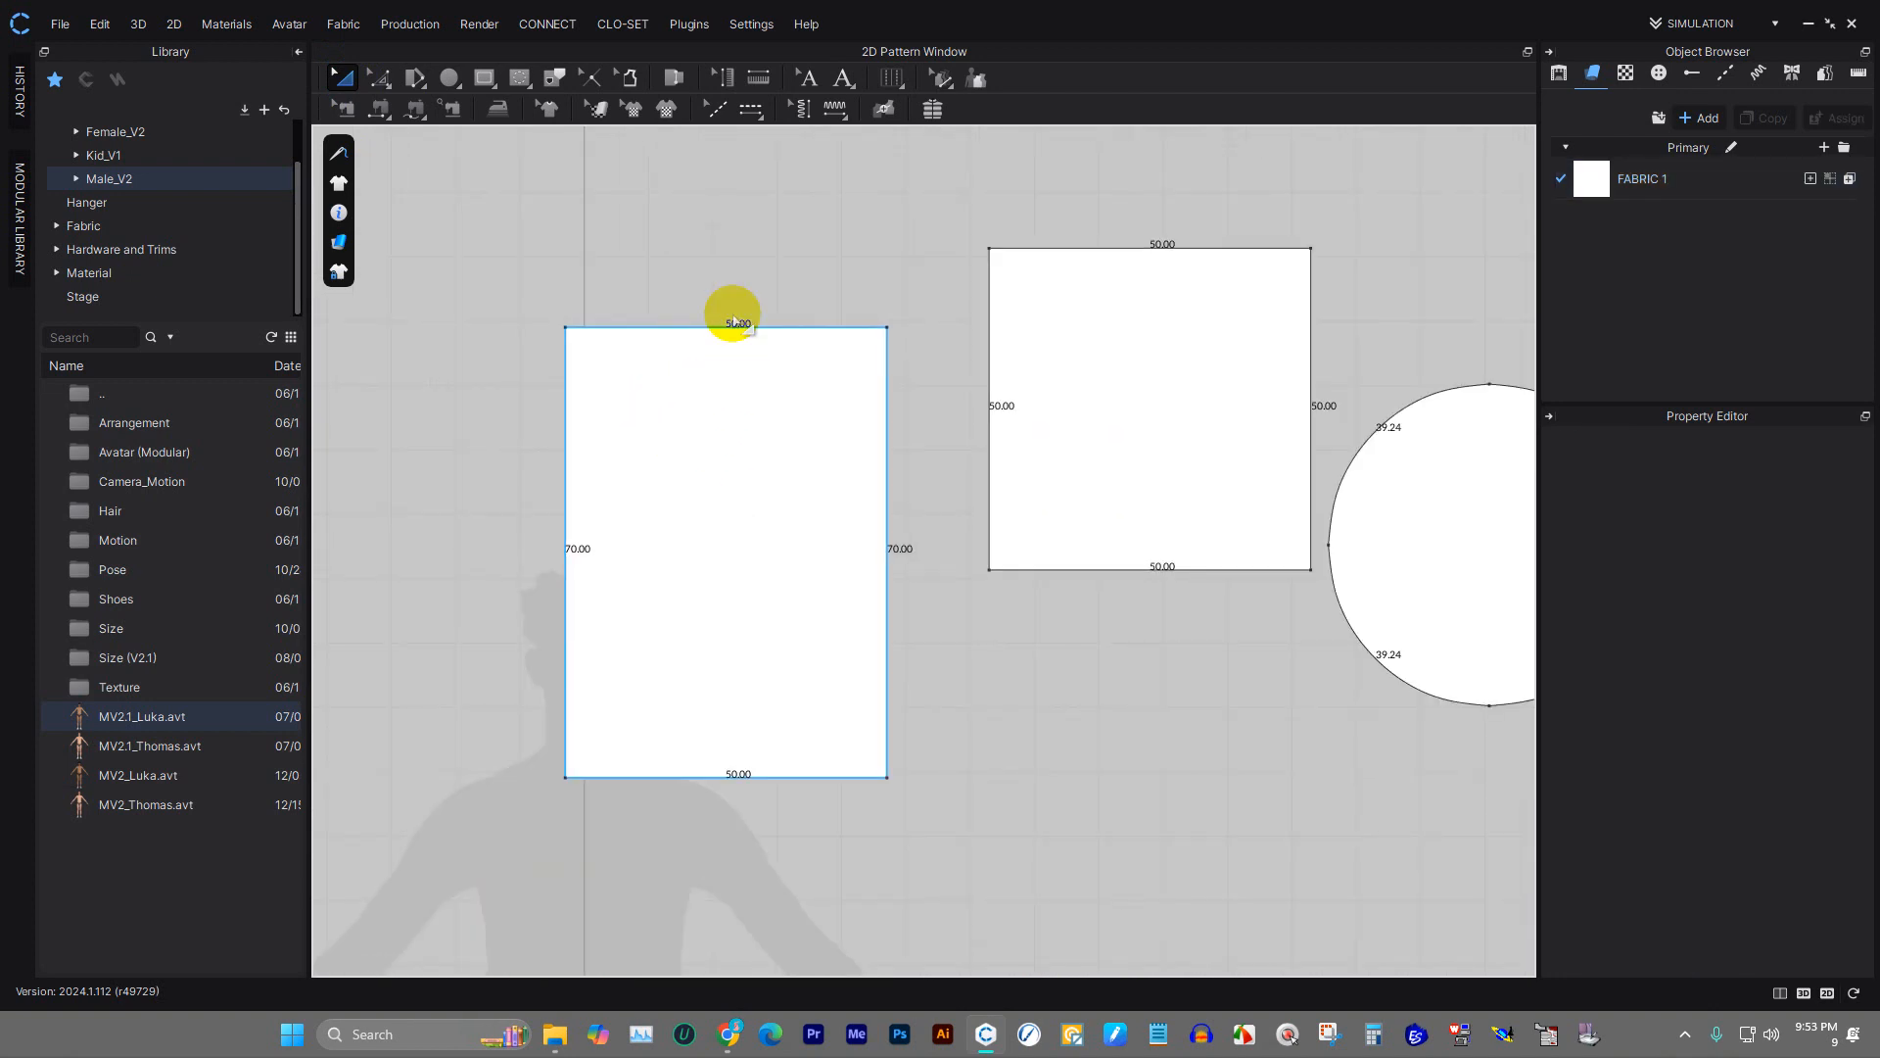
{"action": "left_click", "coordinate": [500, 105]}
{"action": "left_click", "coordinate": [492, 84]}
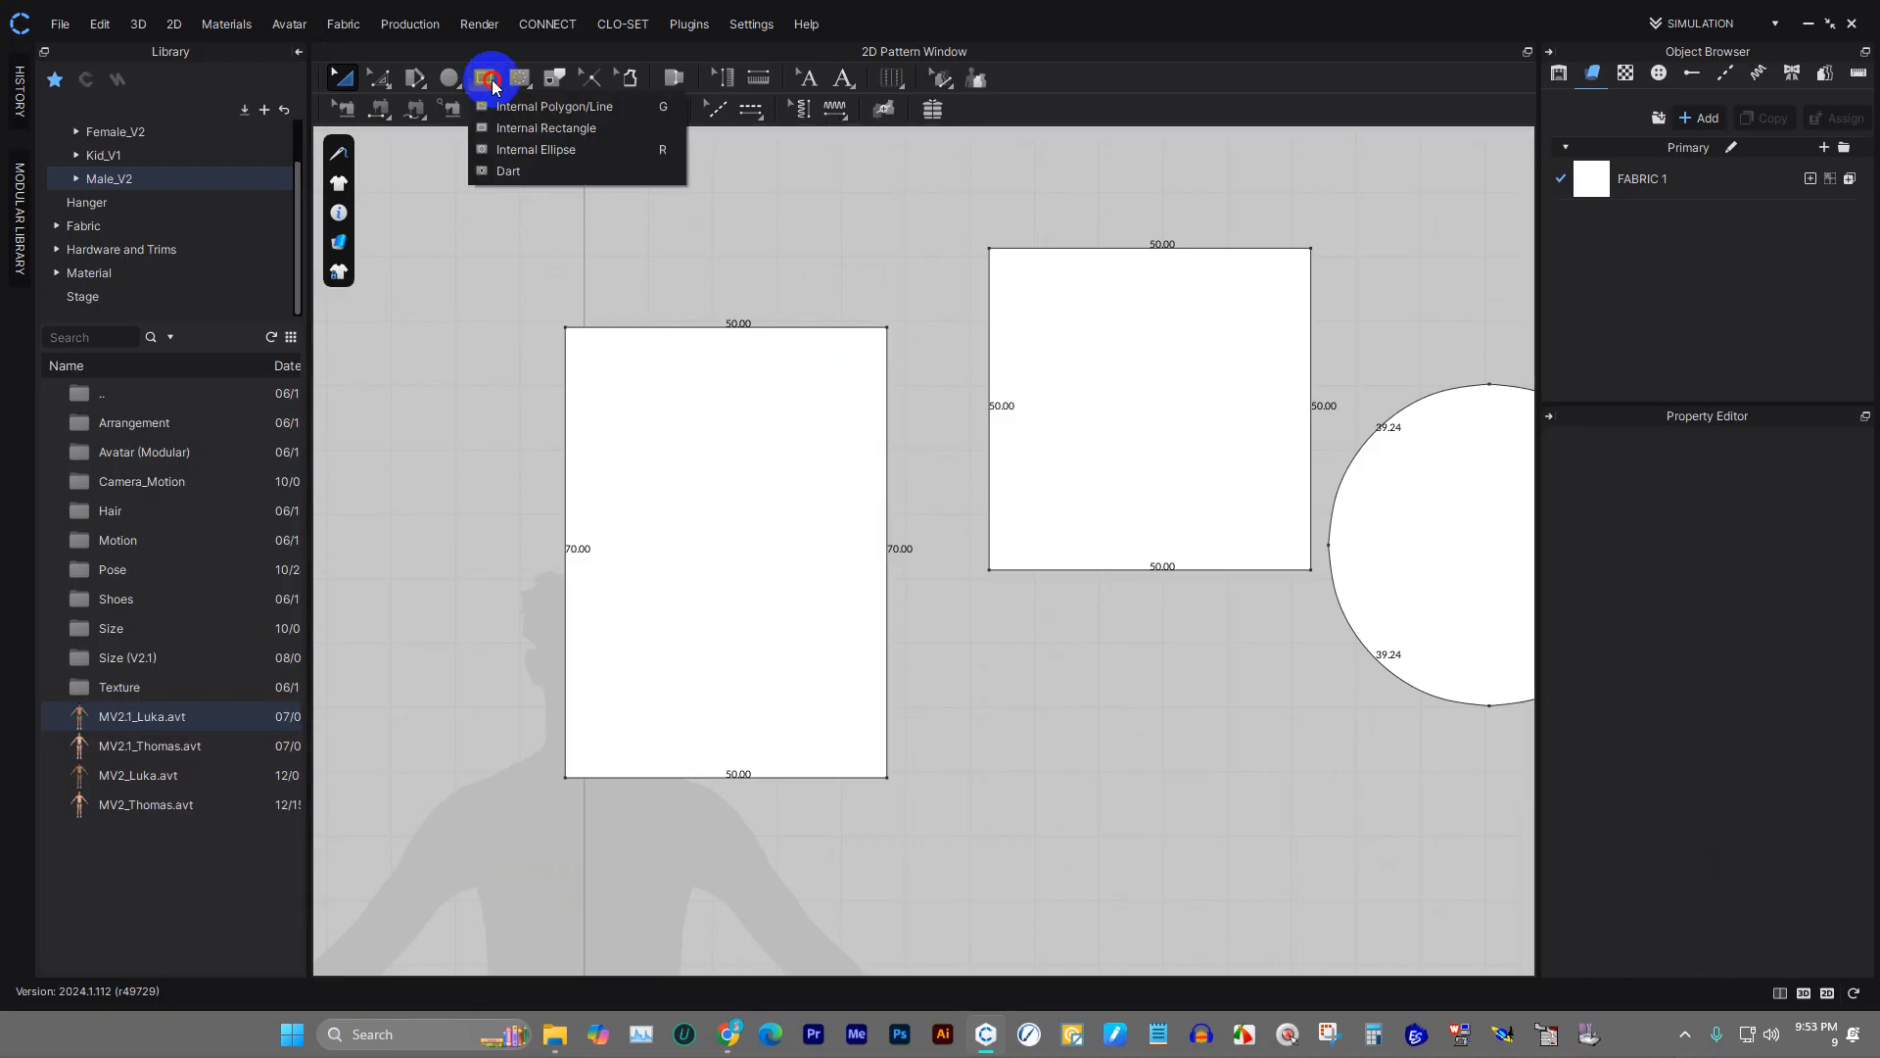
{"action": "left_click", "coordinate": [572, 129]}
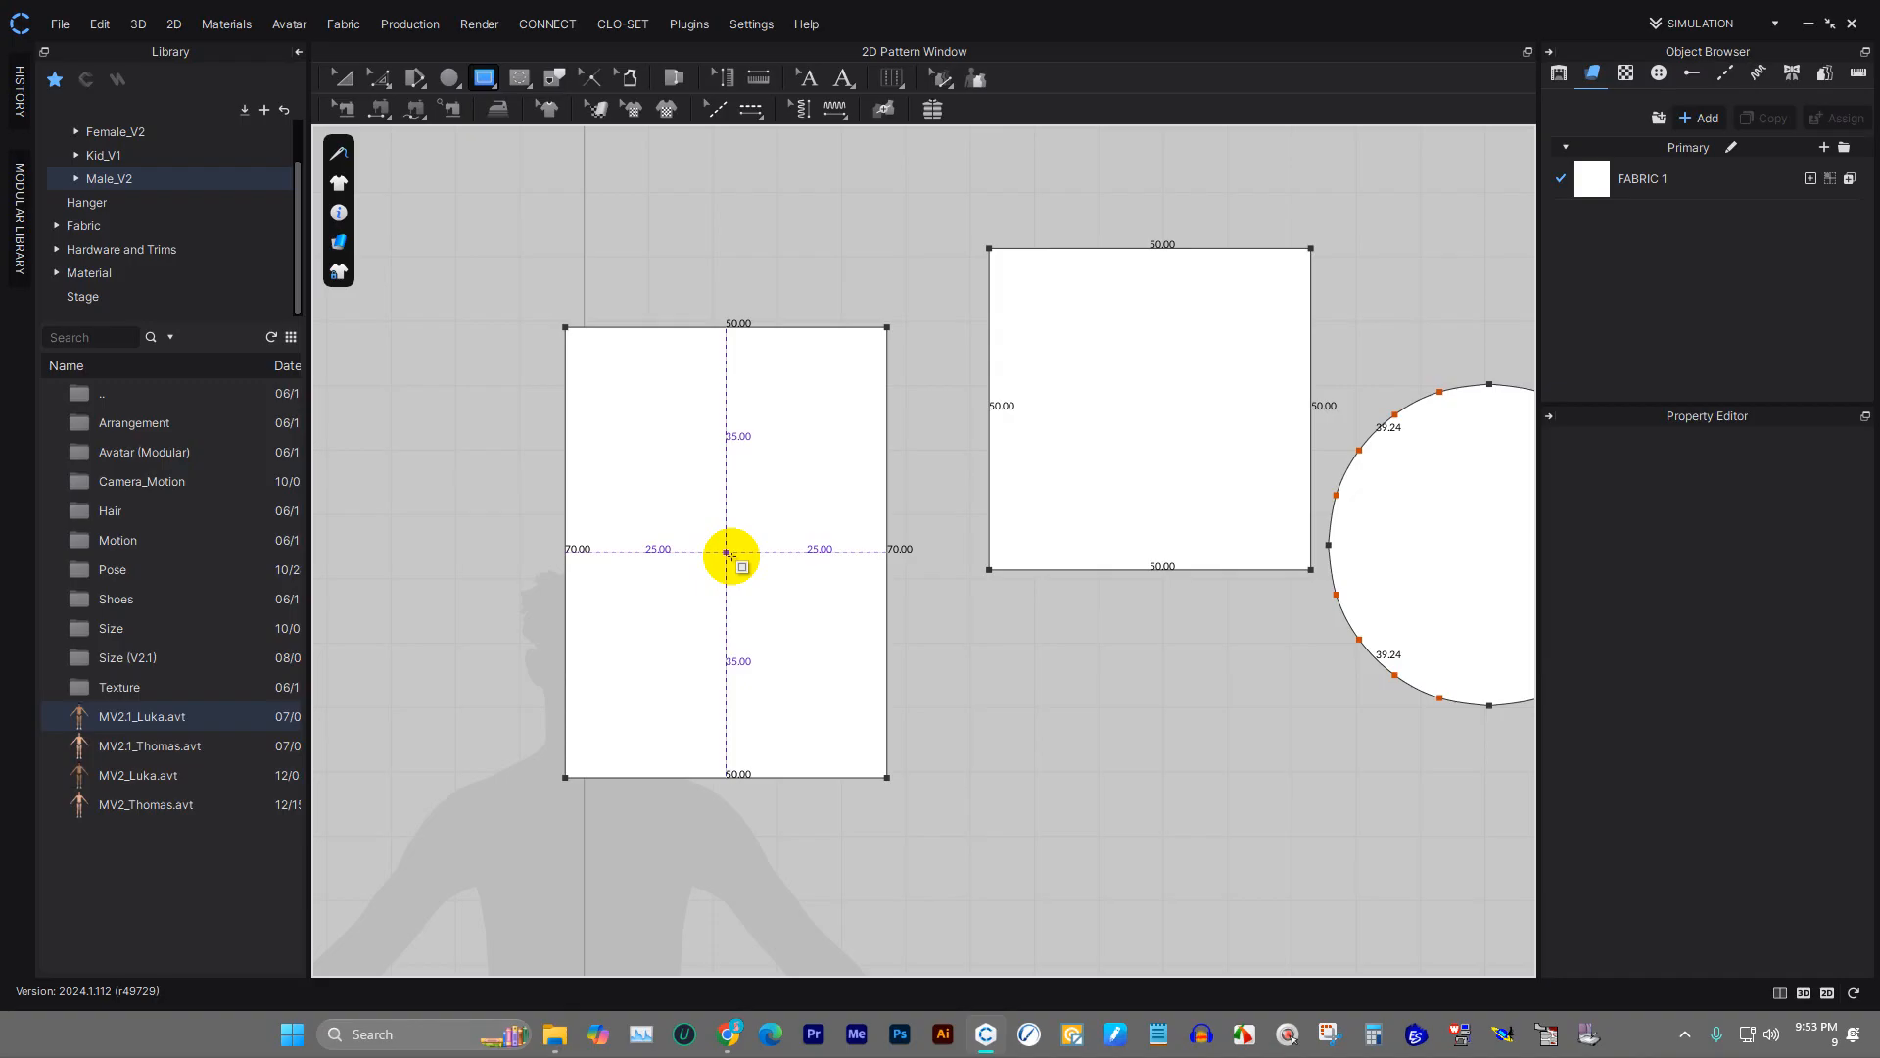
{"action": "scroll", "coordinate": [732, 554], "scroll_direction": "up", "scroll_amount": 3}
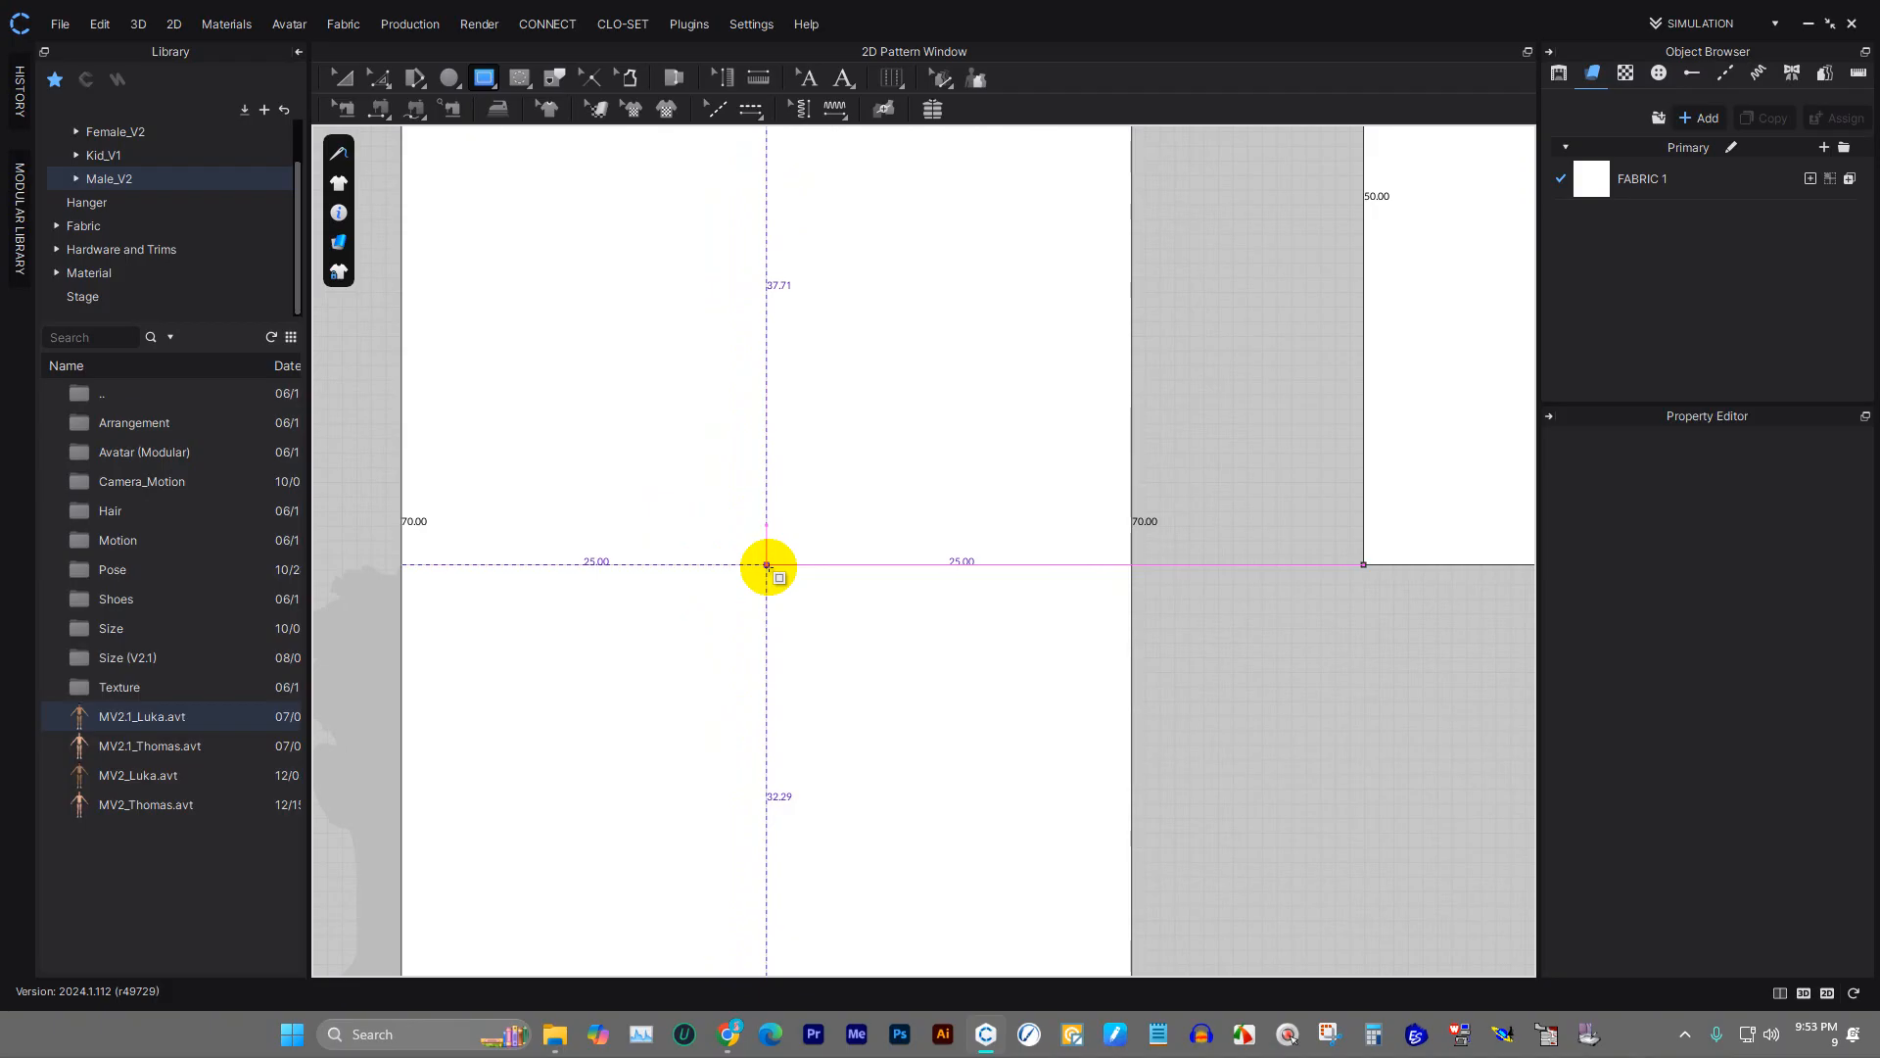
{"action": "left_click", "coordinate": [768, 565]}
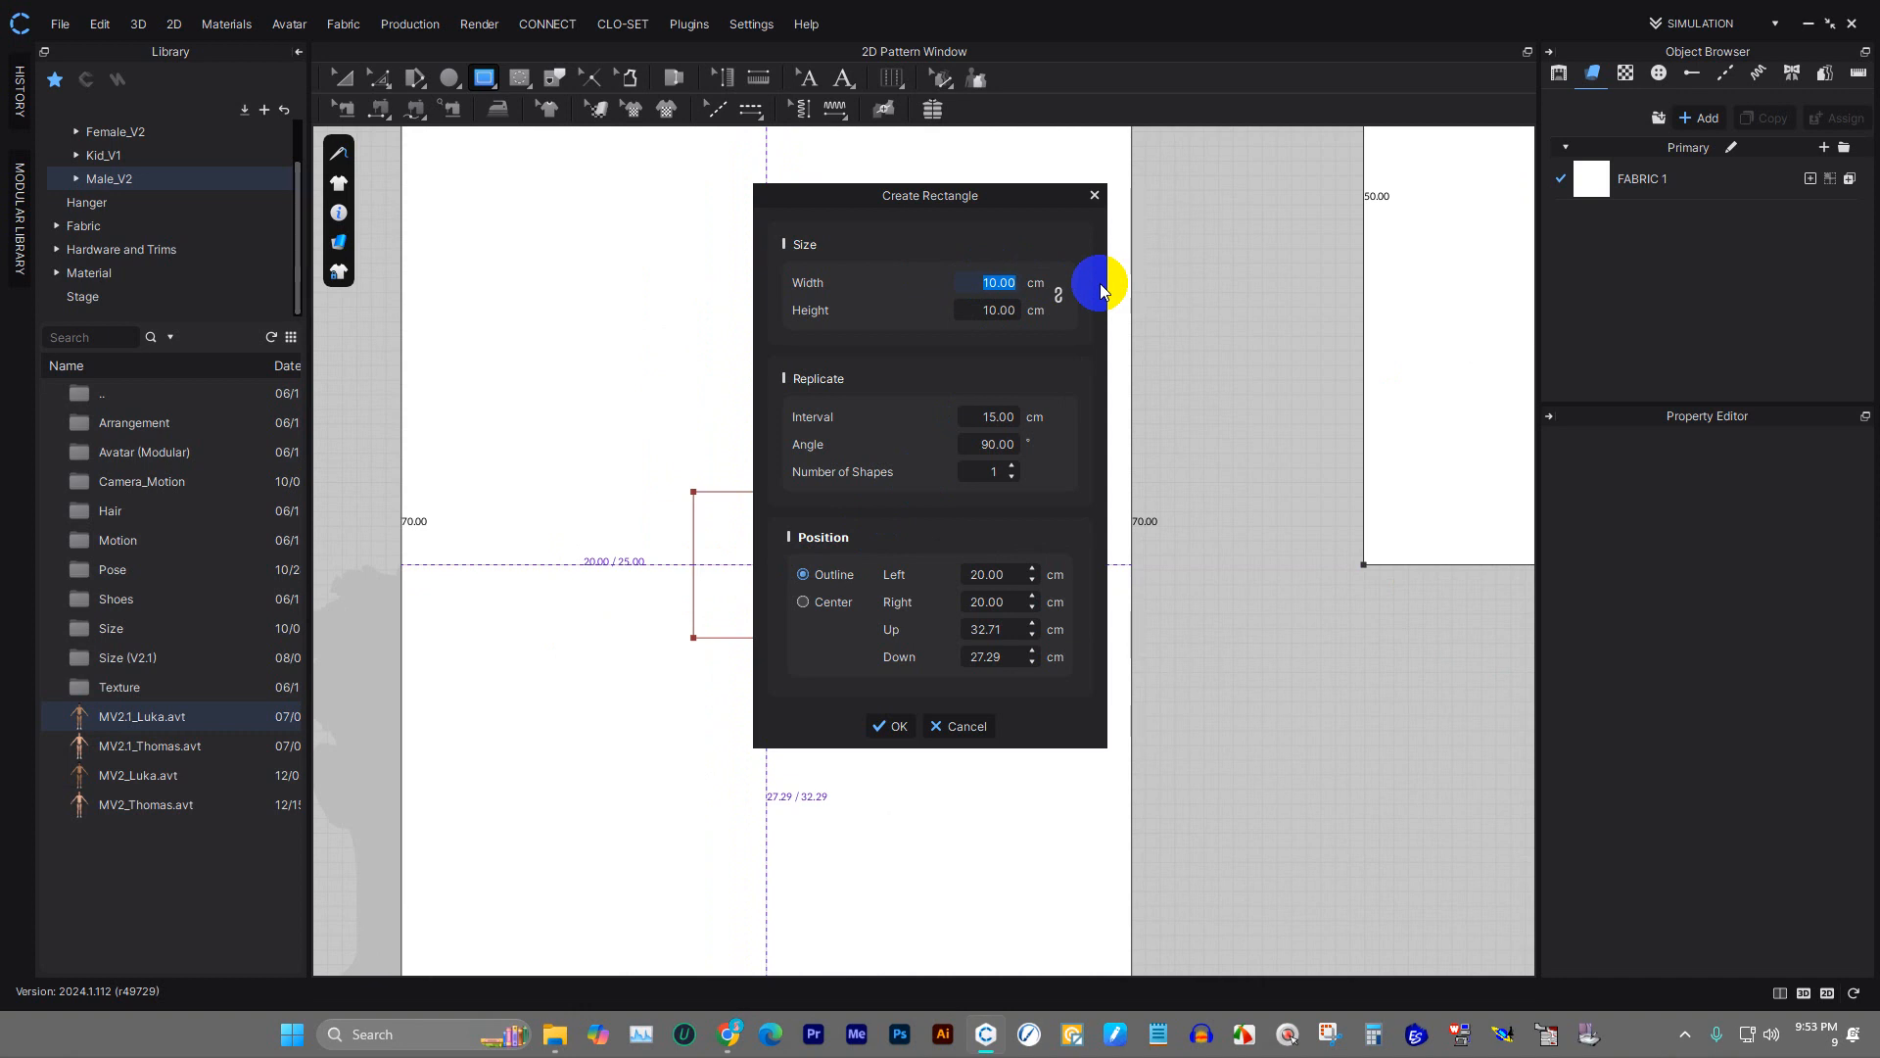
{"action": "type", "text": "0"}
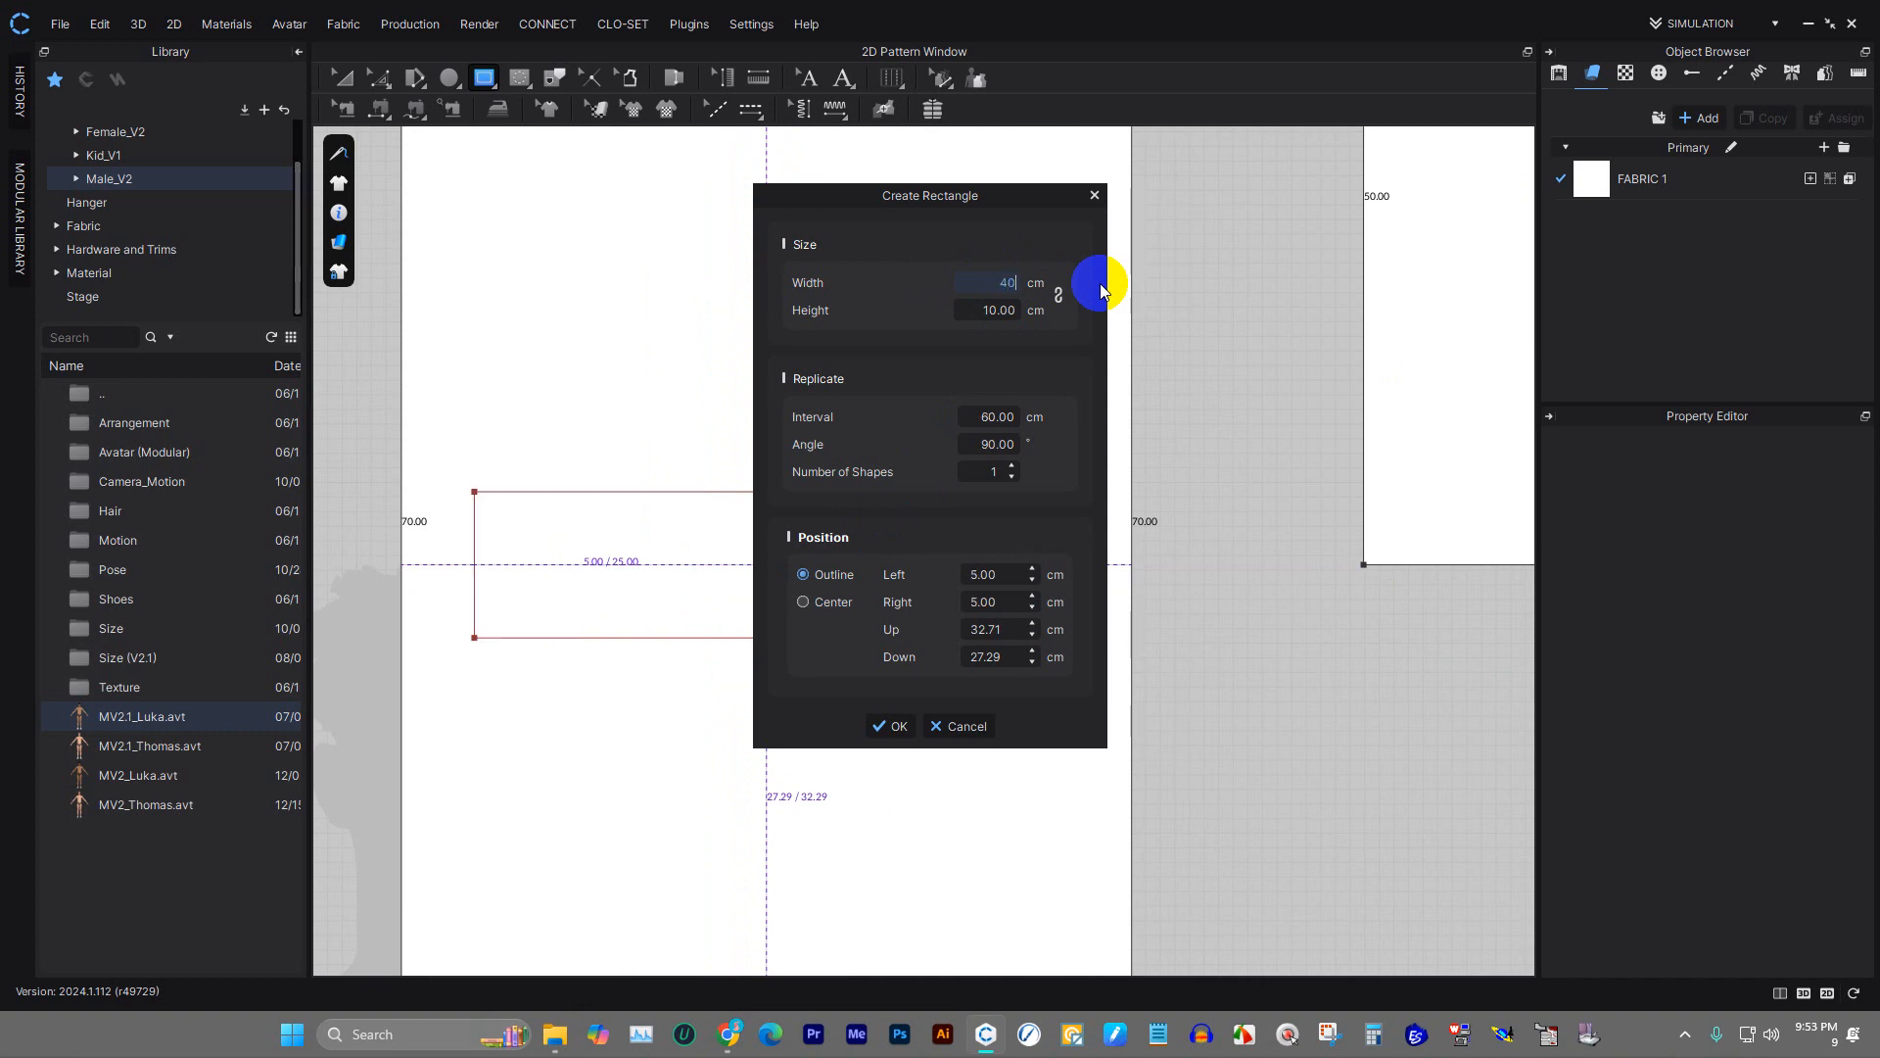
{"action": "left_click", "coordinate": [975, 309]}
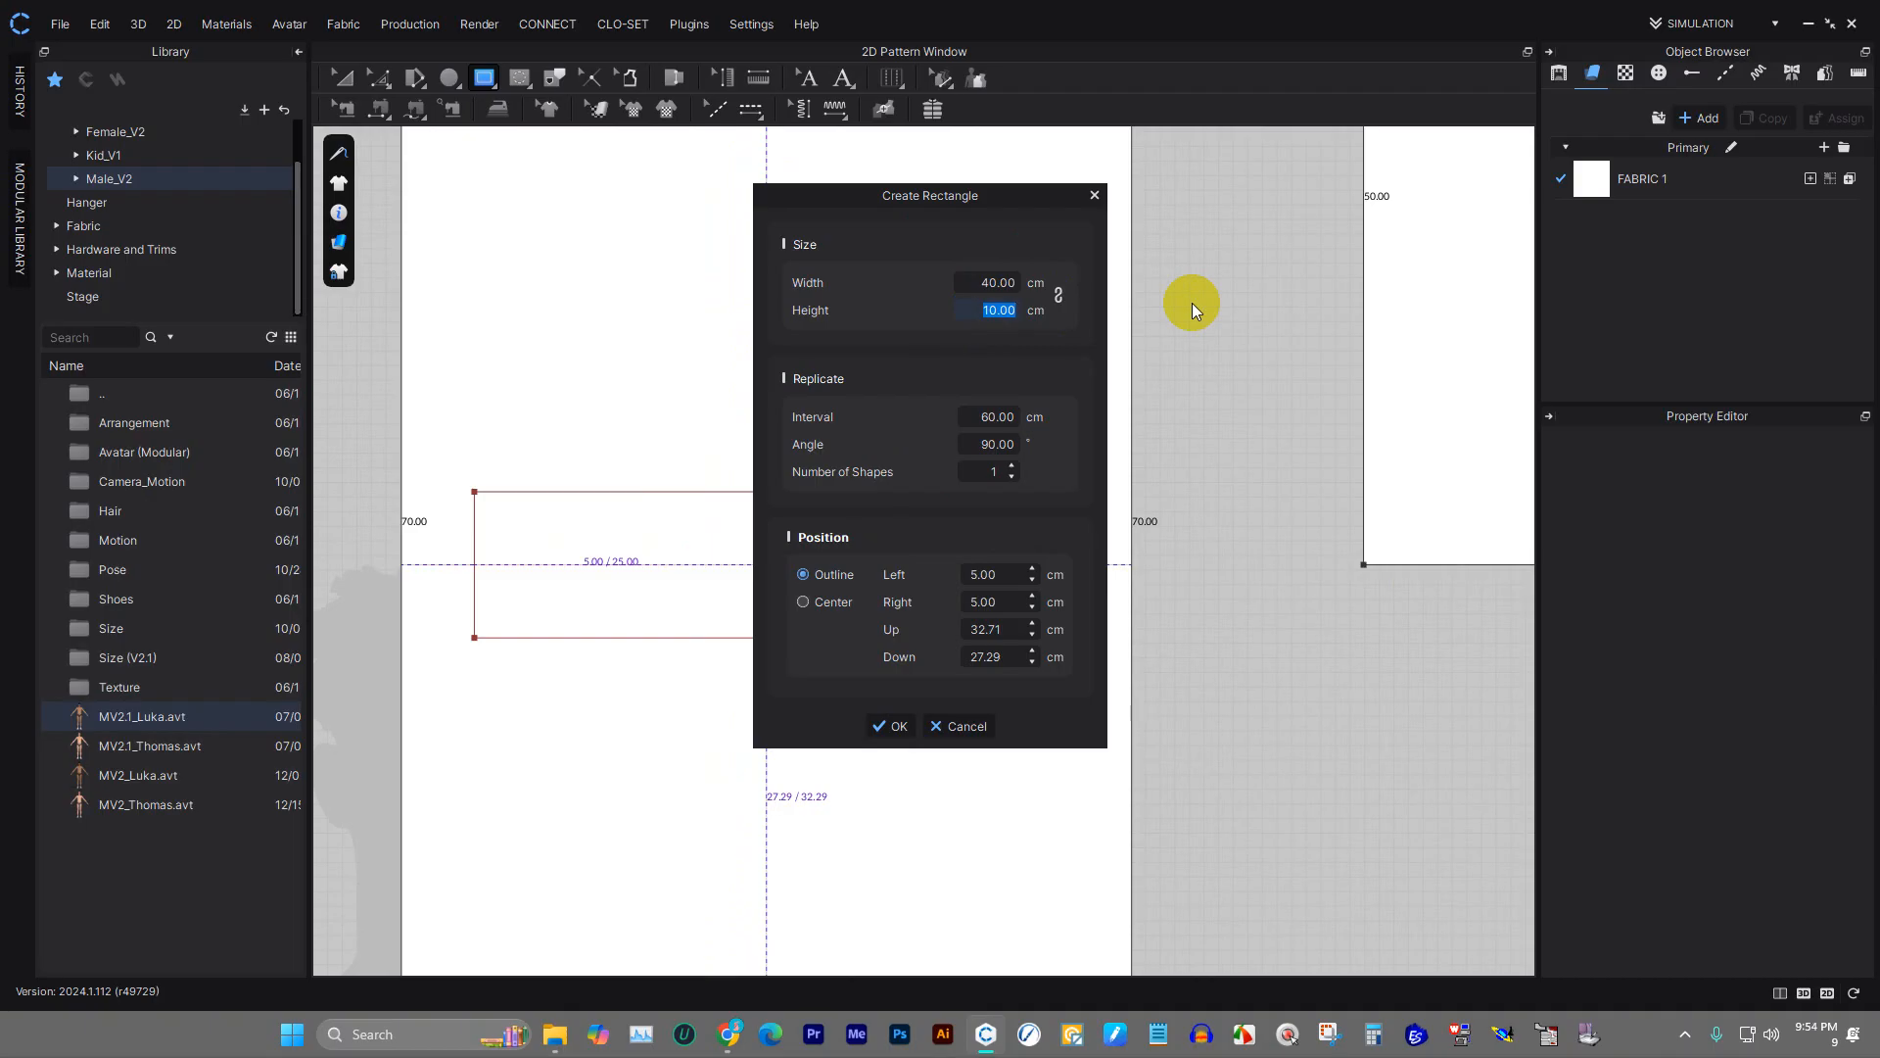
{"action": "type", "text": "7"}
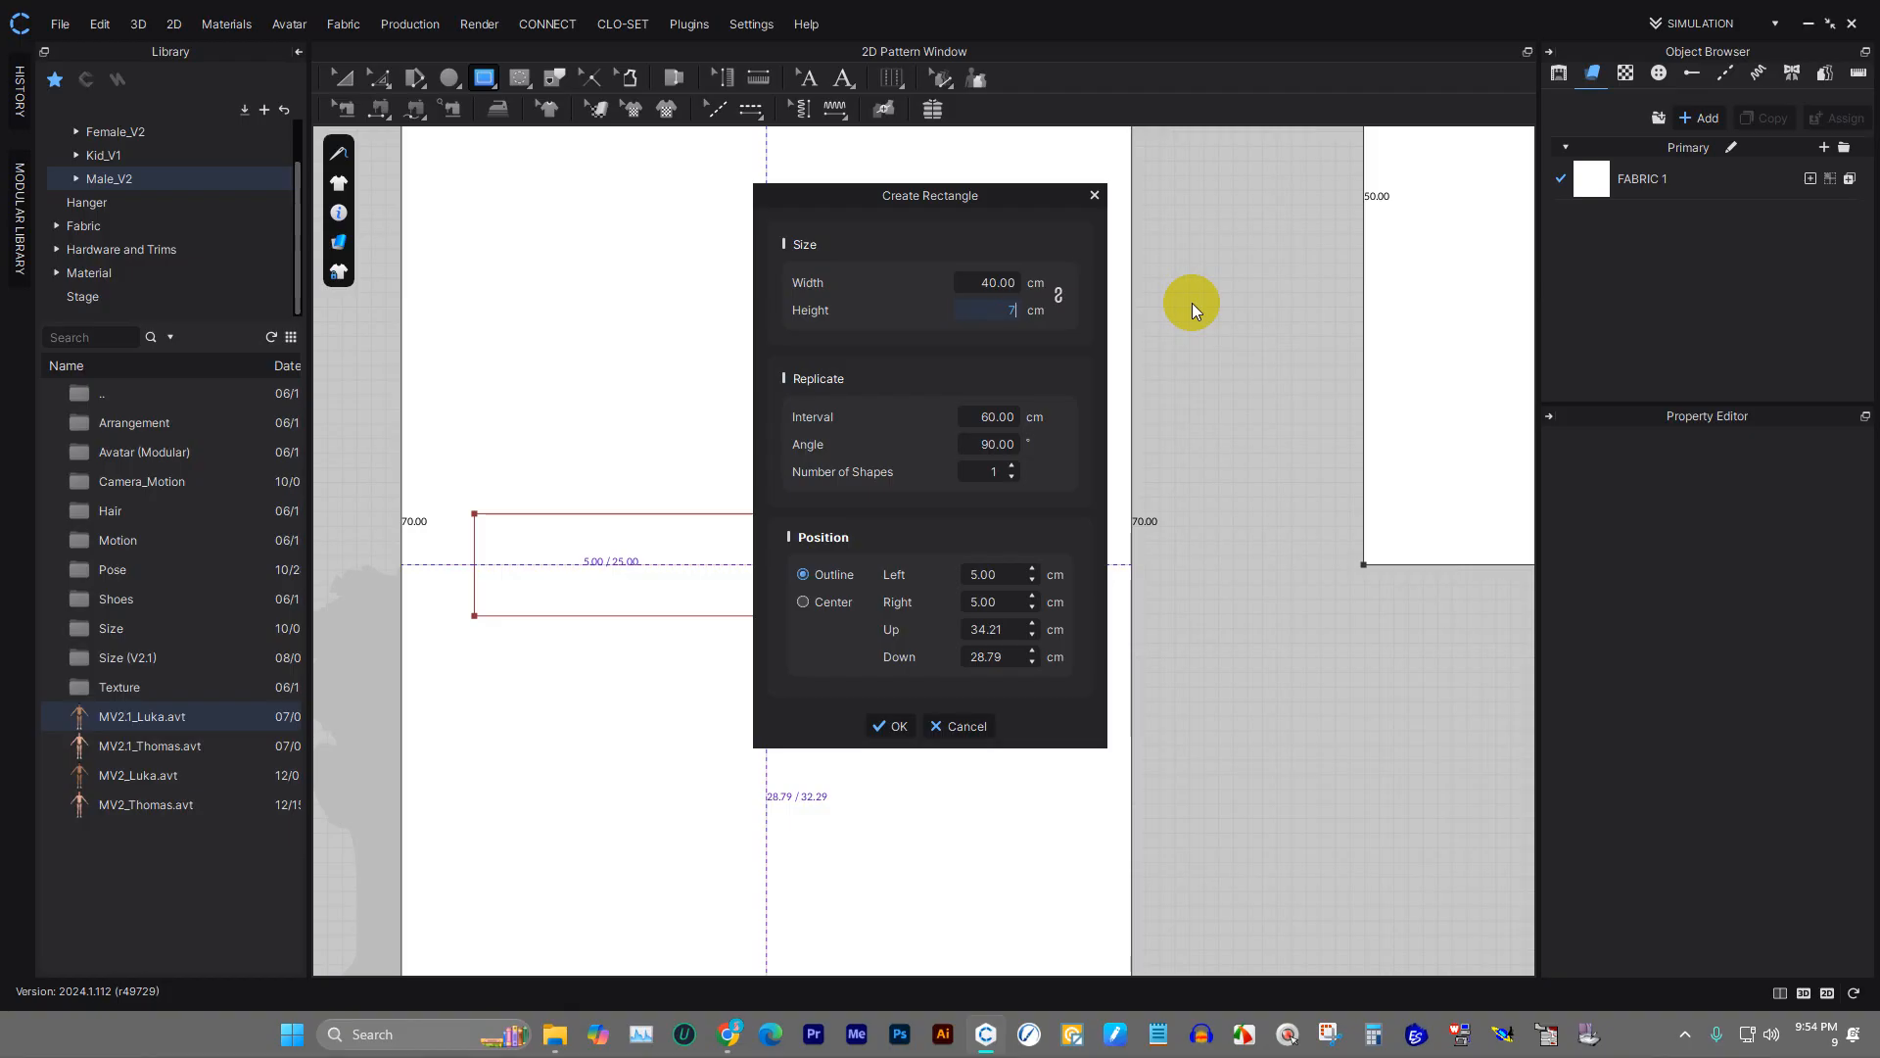
{"action": "type", "text": "60"}
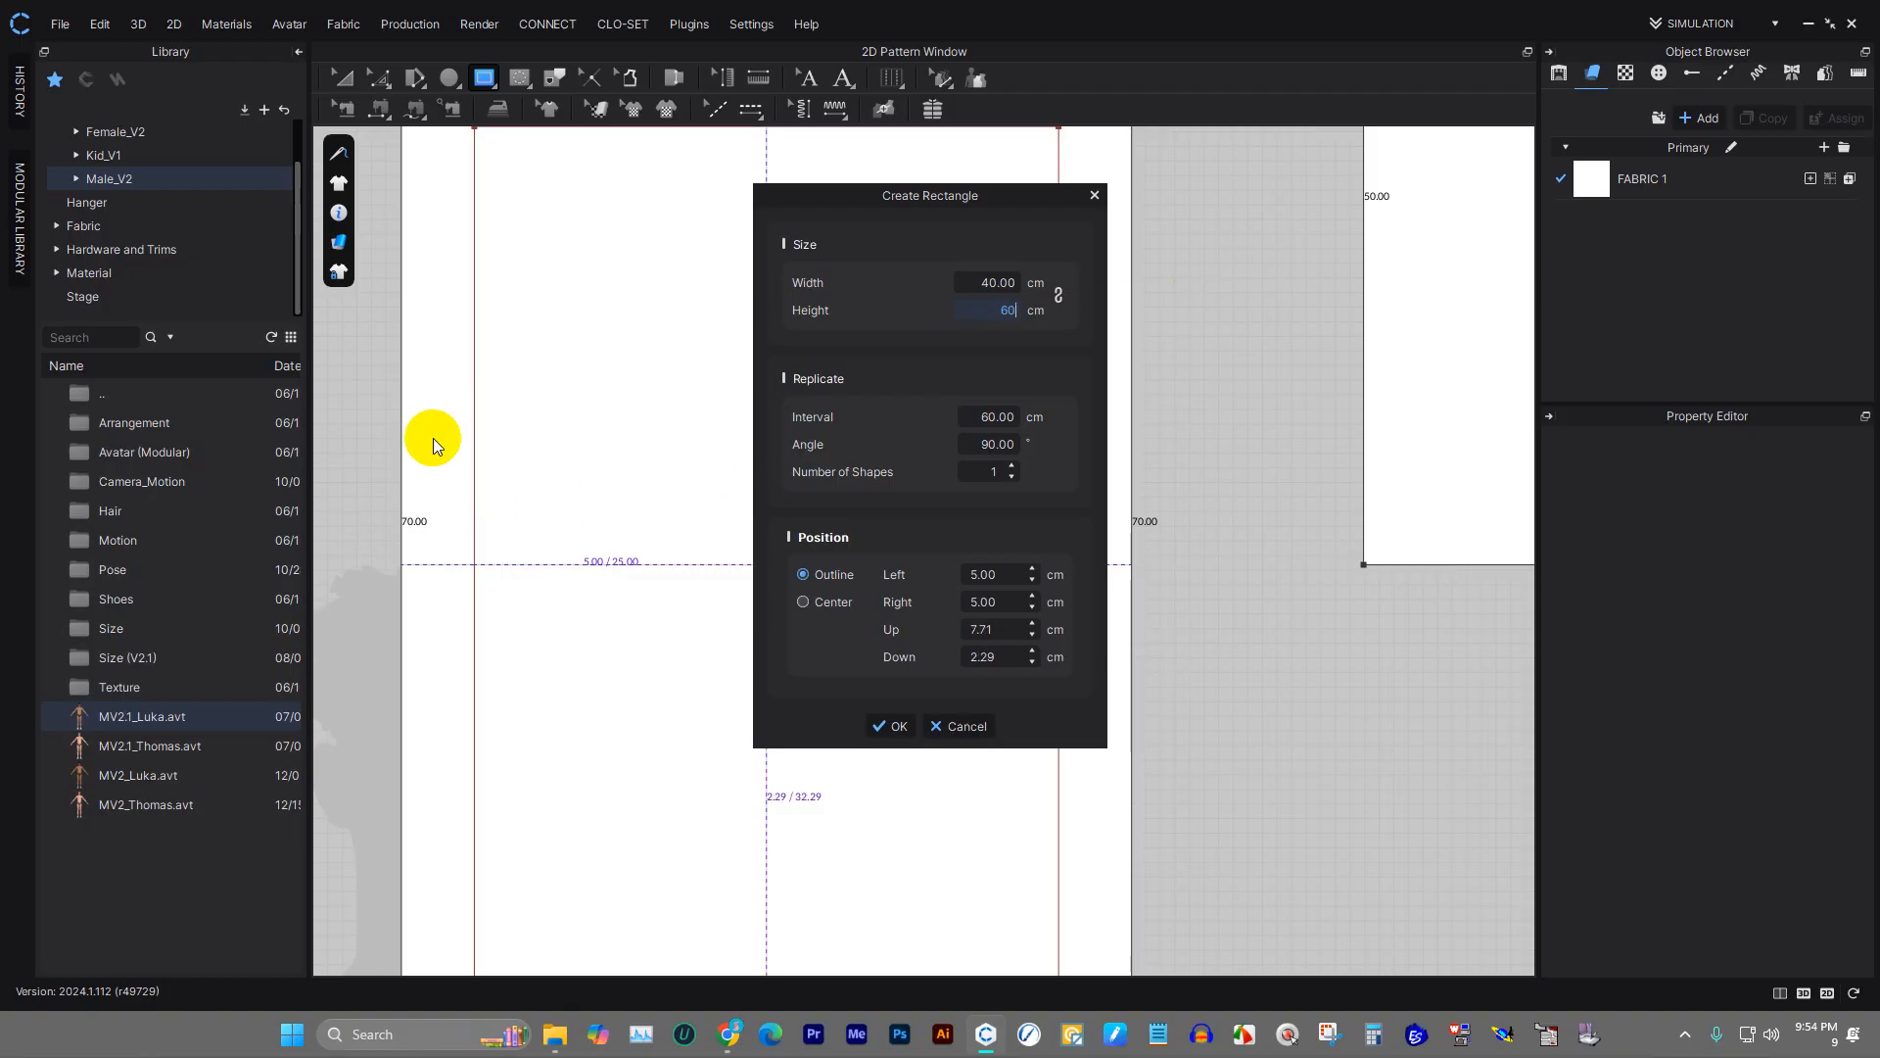
{"action": "left_click", "coordinate": [898, 726]}
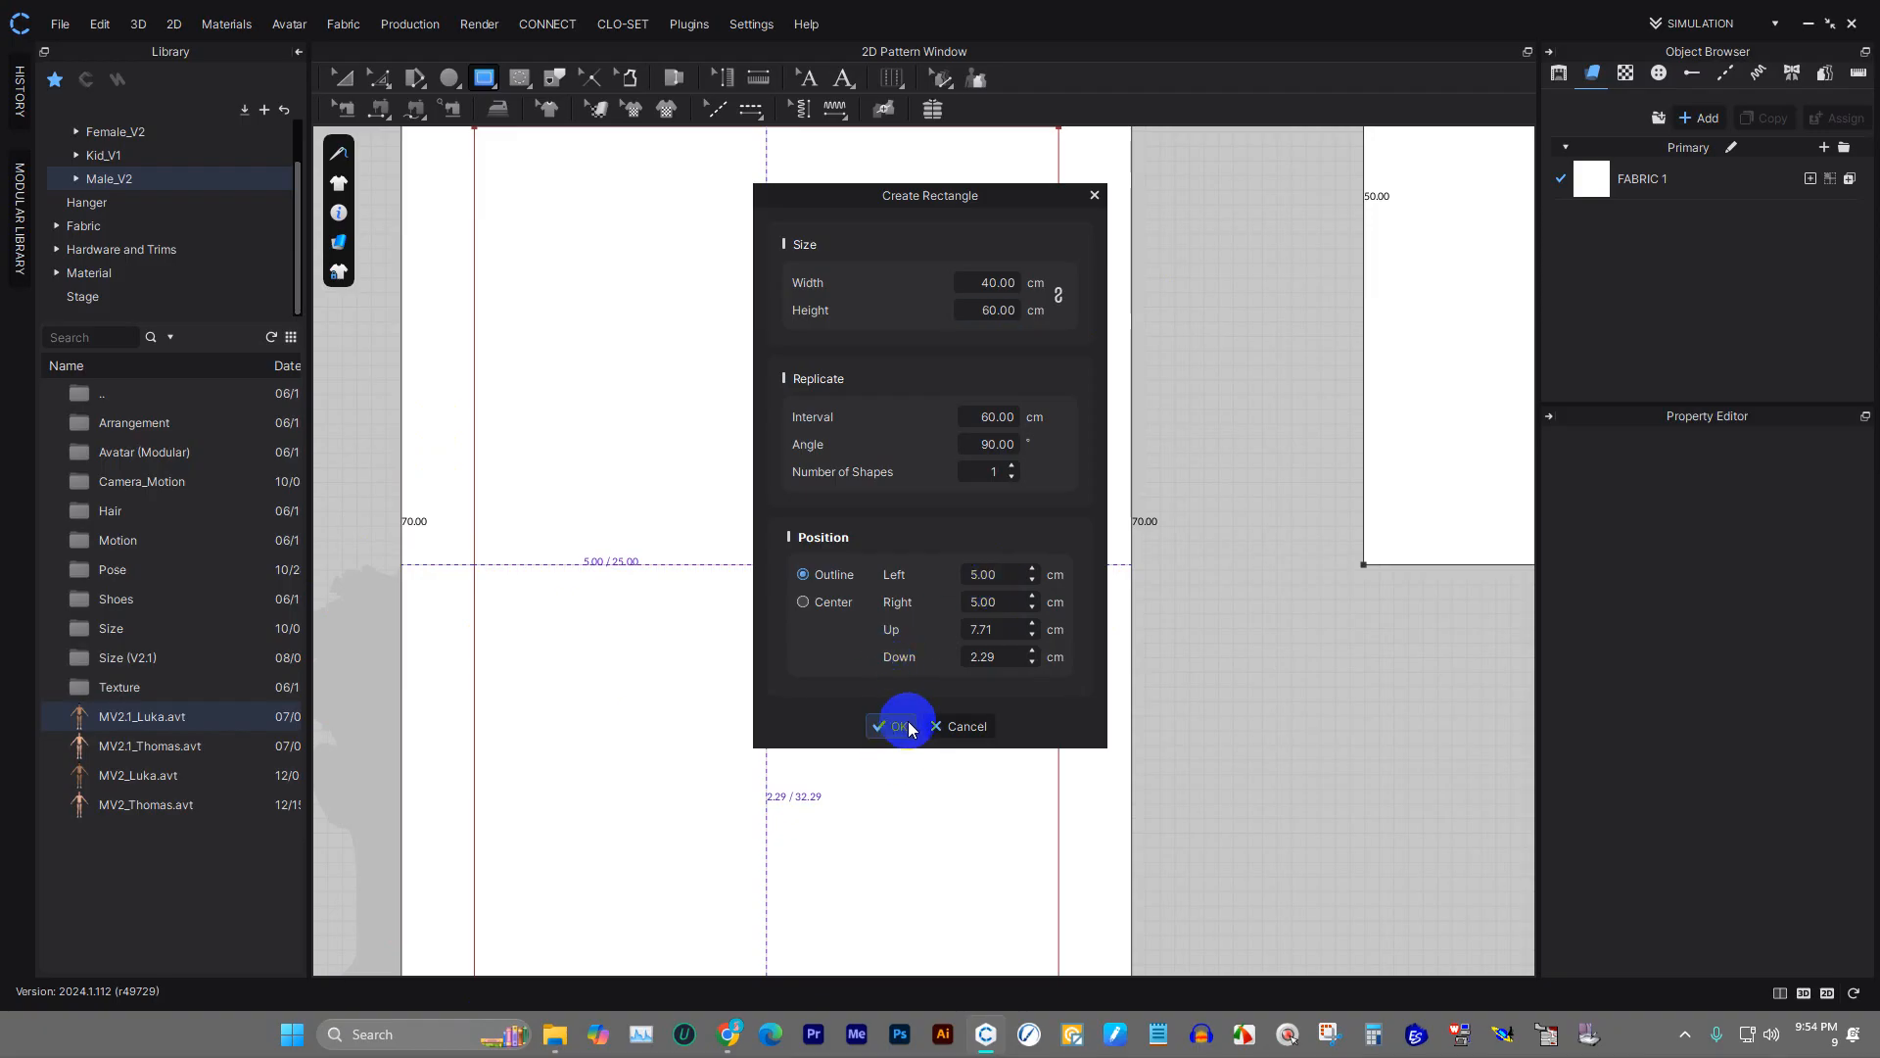
{"action": "scroll", "coordinate": [882, 600], "scroll_direction": "down", "scroll_amount": 2}
{"action": "scroll", "coordinate": [902, 575], "scroll_direction": "up", "scroll_amount": 4}
{"action": "scroll", "coordinate": [924, 558], "scroll_direction": "down", "scroll_amount": 6}
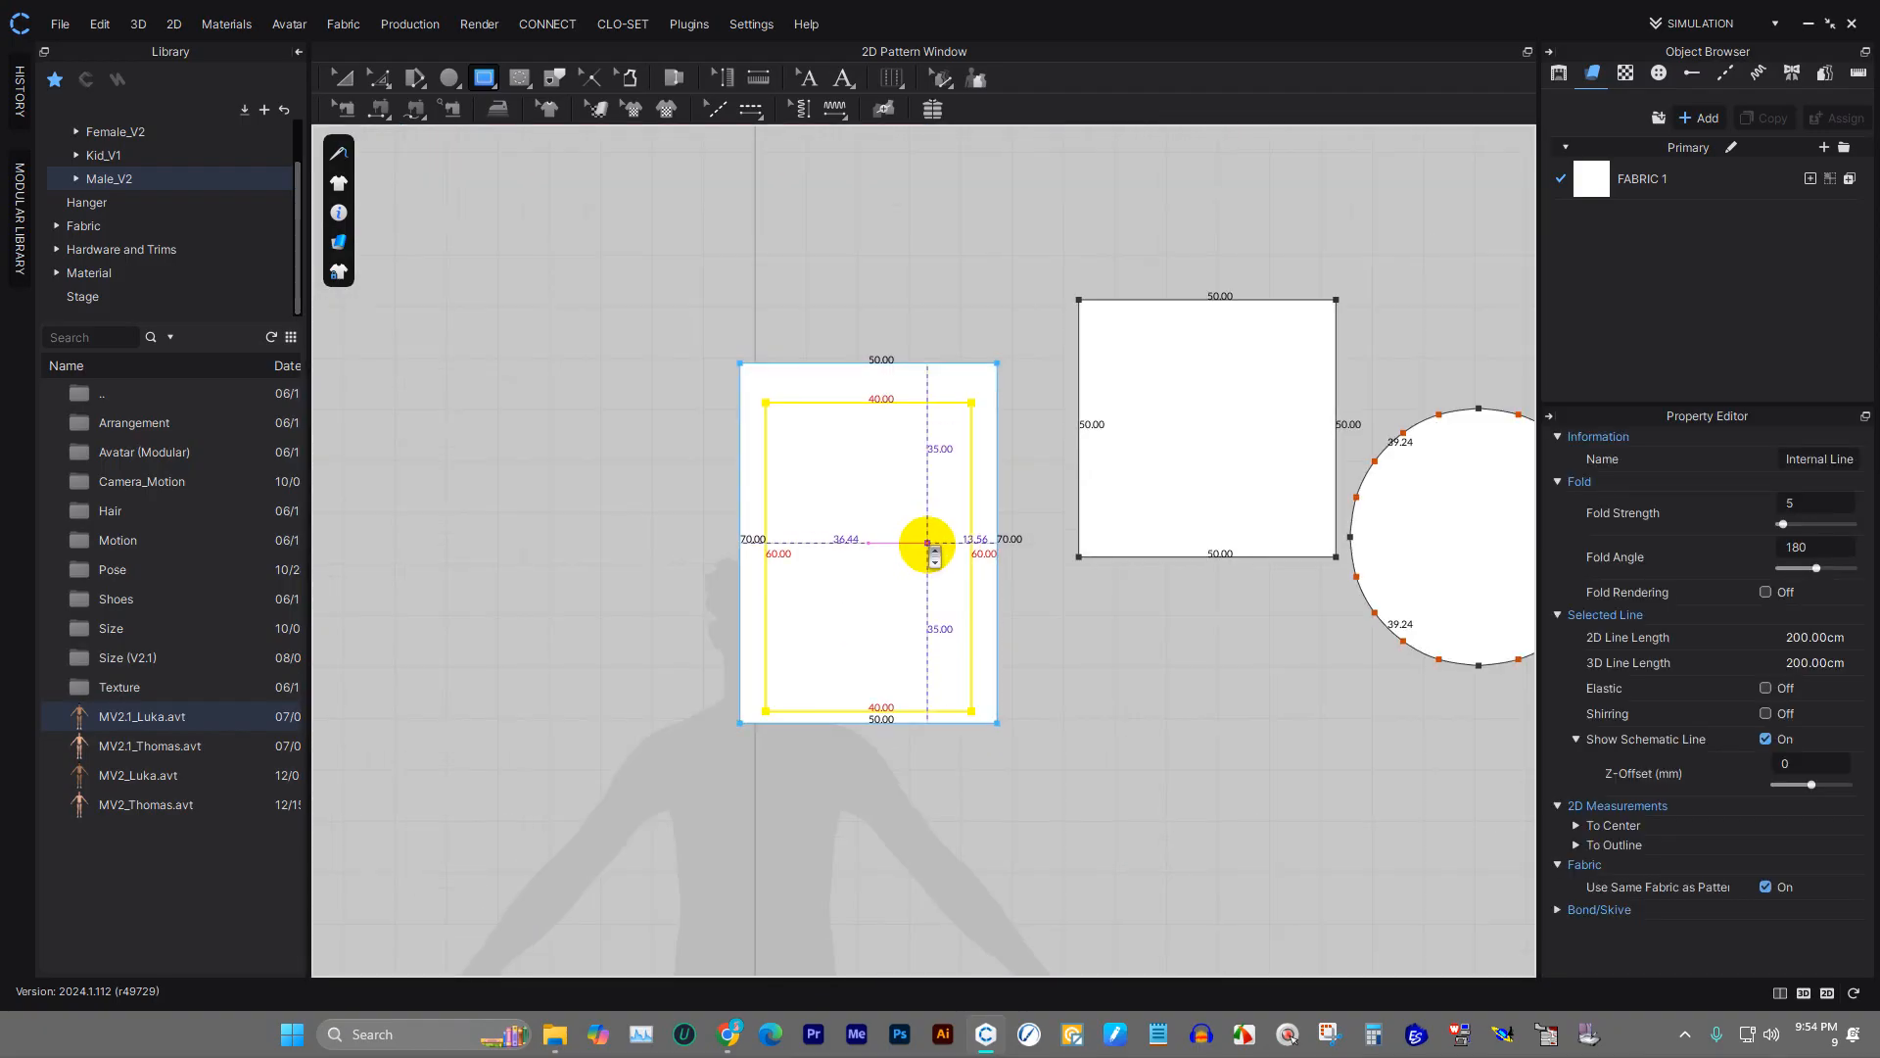
- Move the internal rectangle up so it sits centred within the tall rectangle pattern, and deselect it
{"action": "scroll", "coordinate": [927, 541], "scroll_direction": "up", "scroll_amount": 2}
{"action": "left_click", "coordinate": [368, 78]}
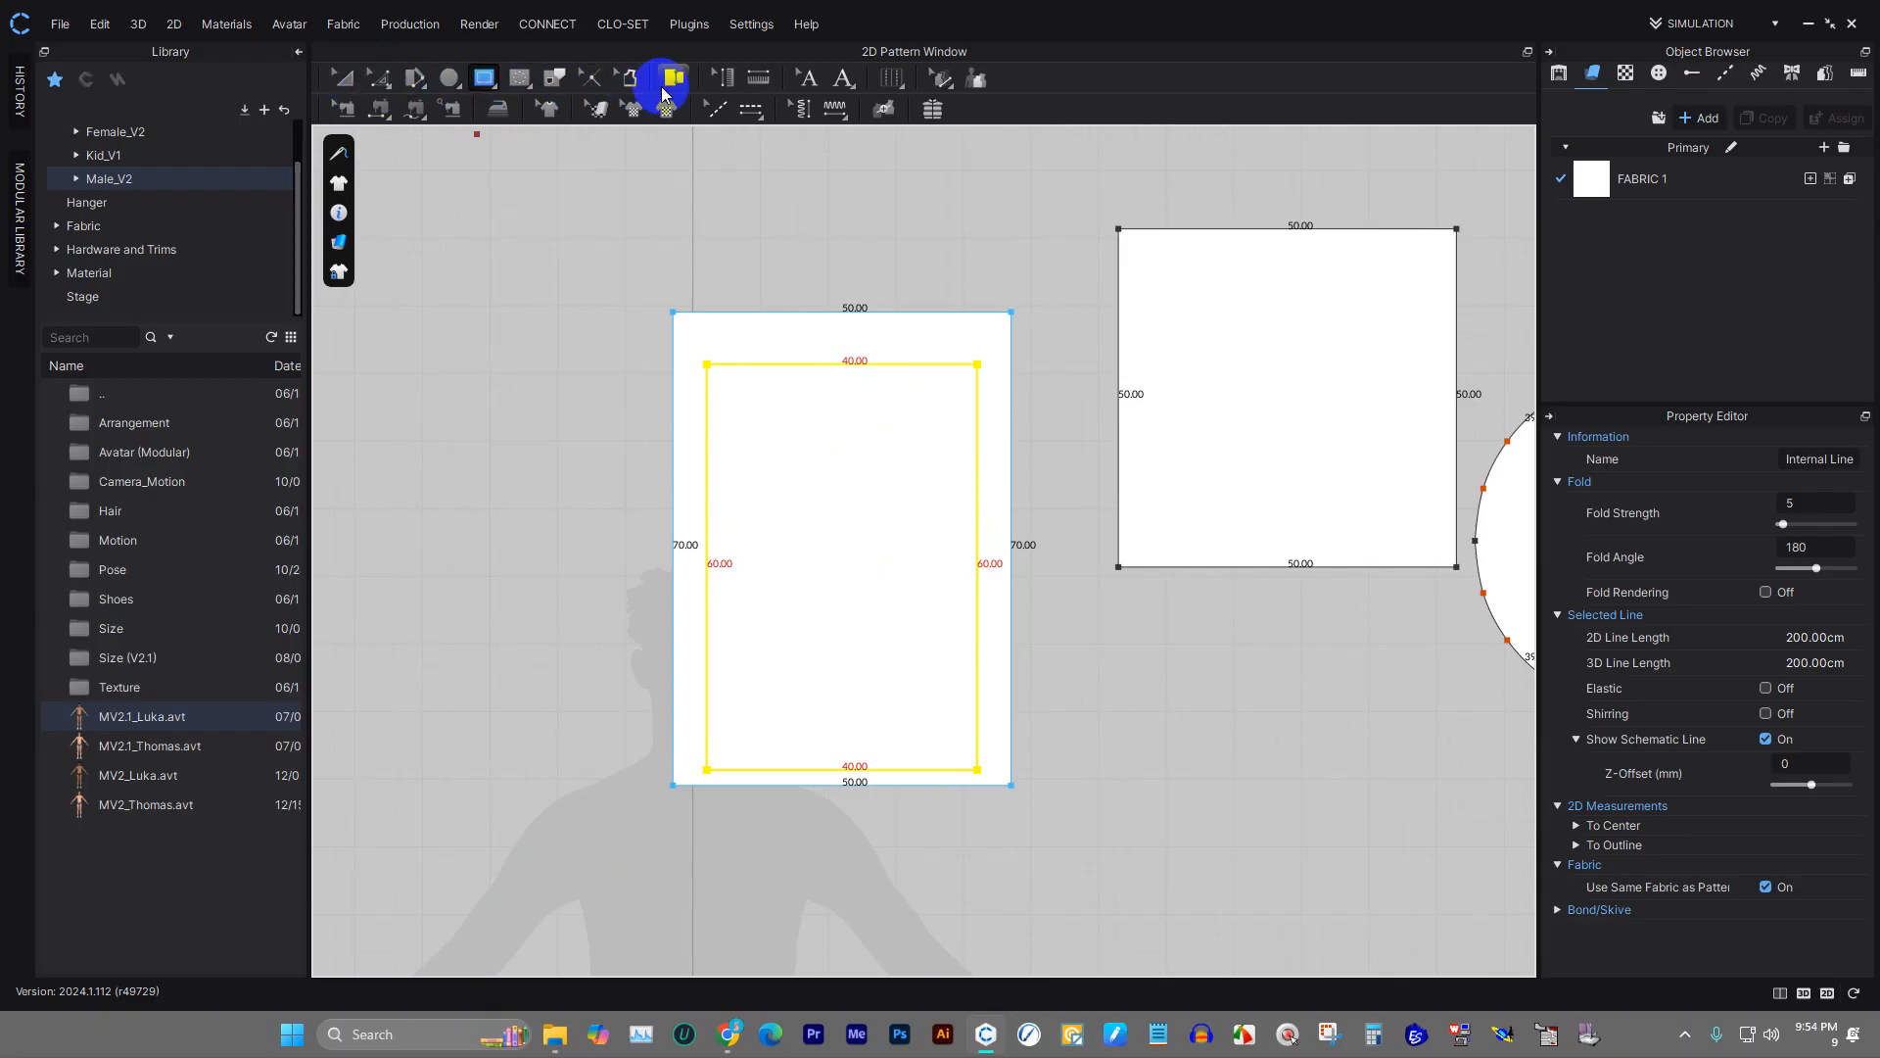
{"action": "left_click", "coordinate": [352, 77]}
{"action": "left_click_drag", "start_coordinate": [890, 362], "coordinate": [884, 350]}
{"action": "left_click", "coordinate": [1073, 632]}
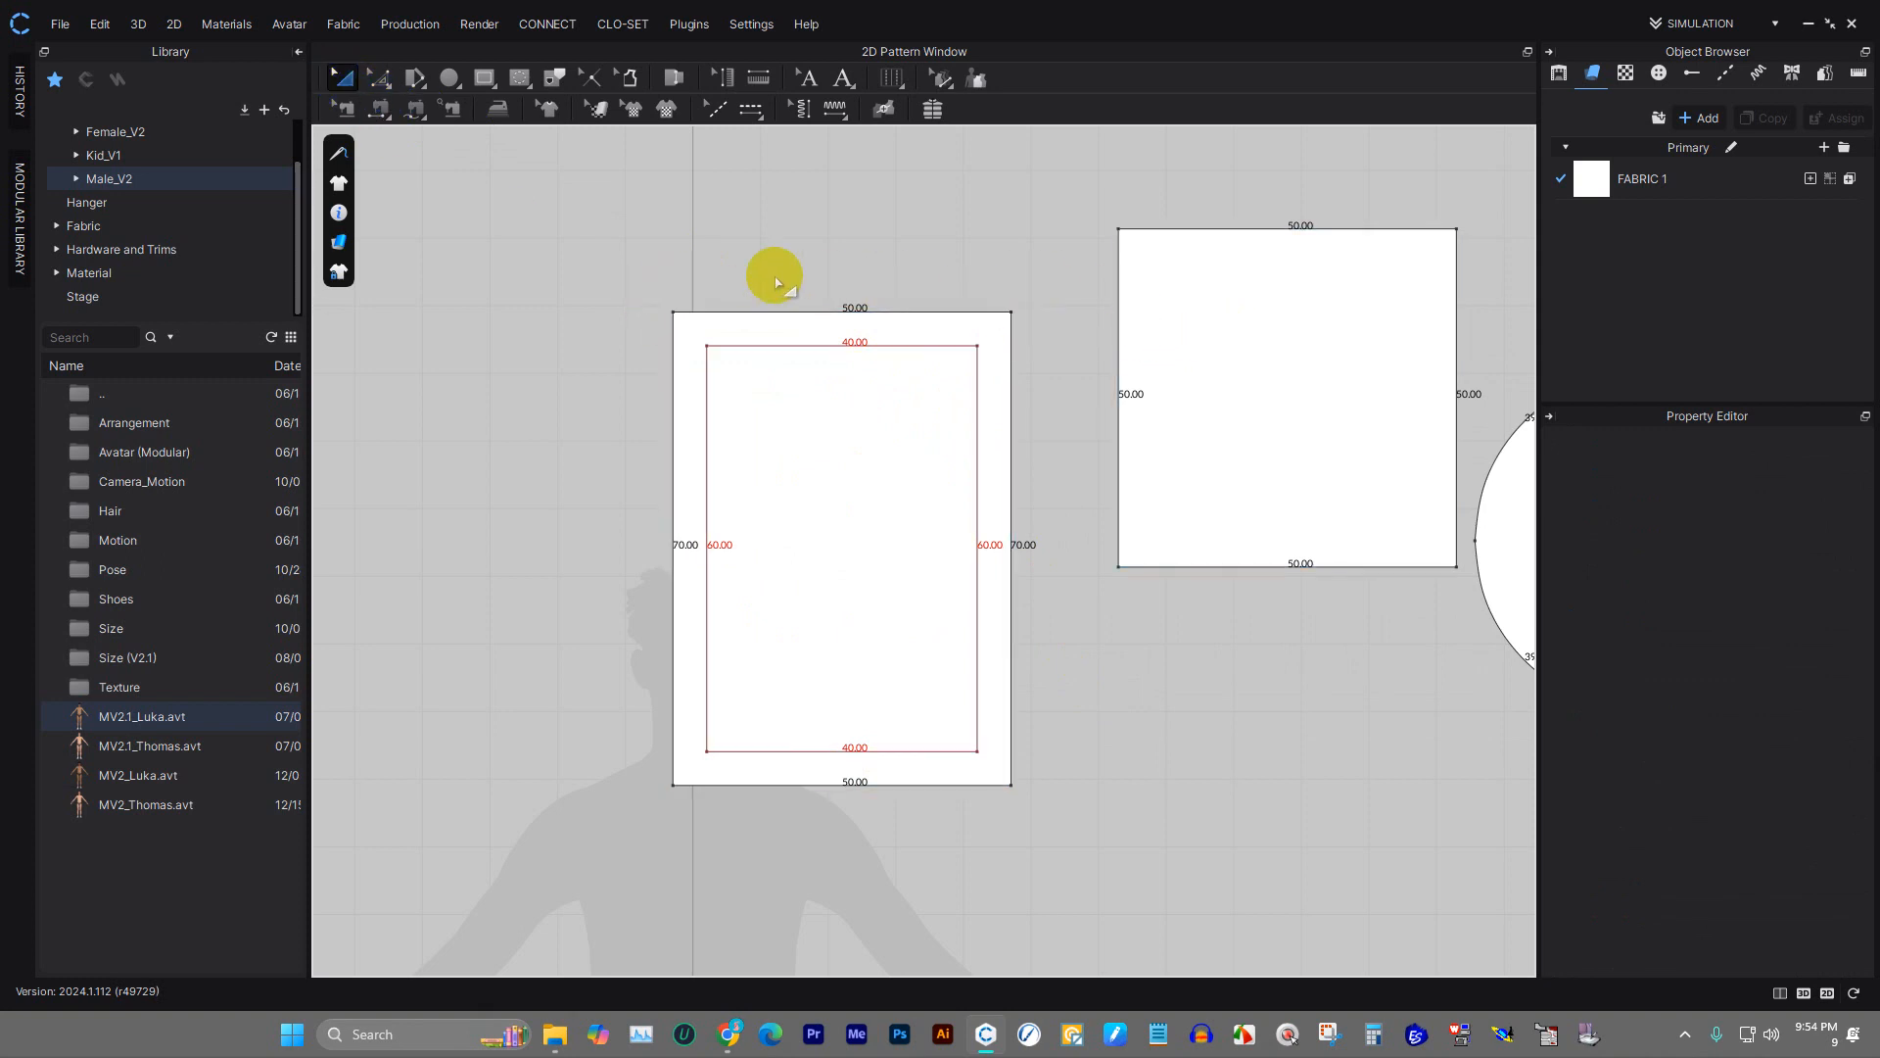
- Create a 40 × 40 cm base rectangle at the centre of the 50 × 50 cm square pattern
{"action": "left_click", "coordinate": [600, 108]}
{"action": "scroll", "coordinate": [774, 367], "scroll_direction": "up", "scroll_amount": 2}
{"action": "scroll", "coordinate": [528, 365], "scroll_direction": "down", "scroll_amount": 4}
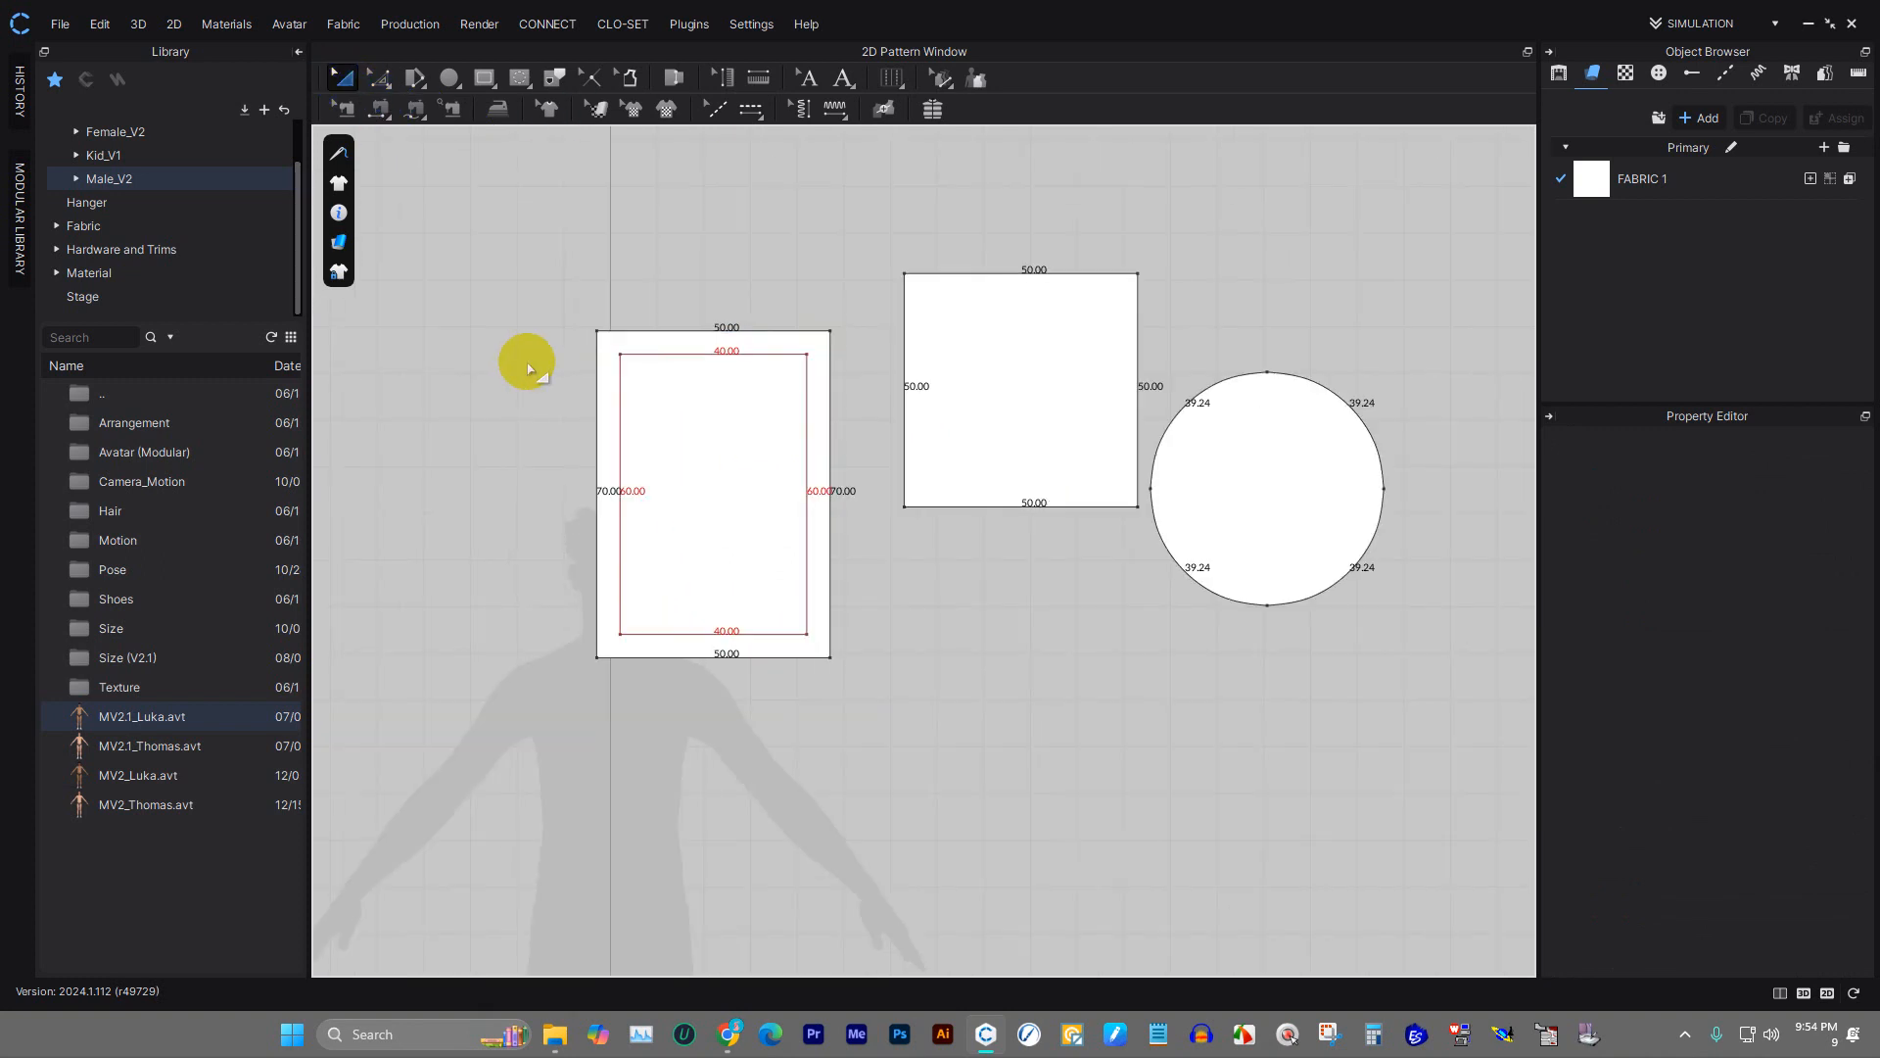
{"action": "scroll", "coordinate": [1132, 299], "scroll_direction": "up", "scroll_amount": 2}
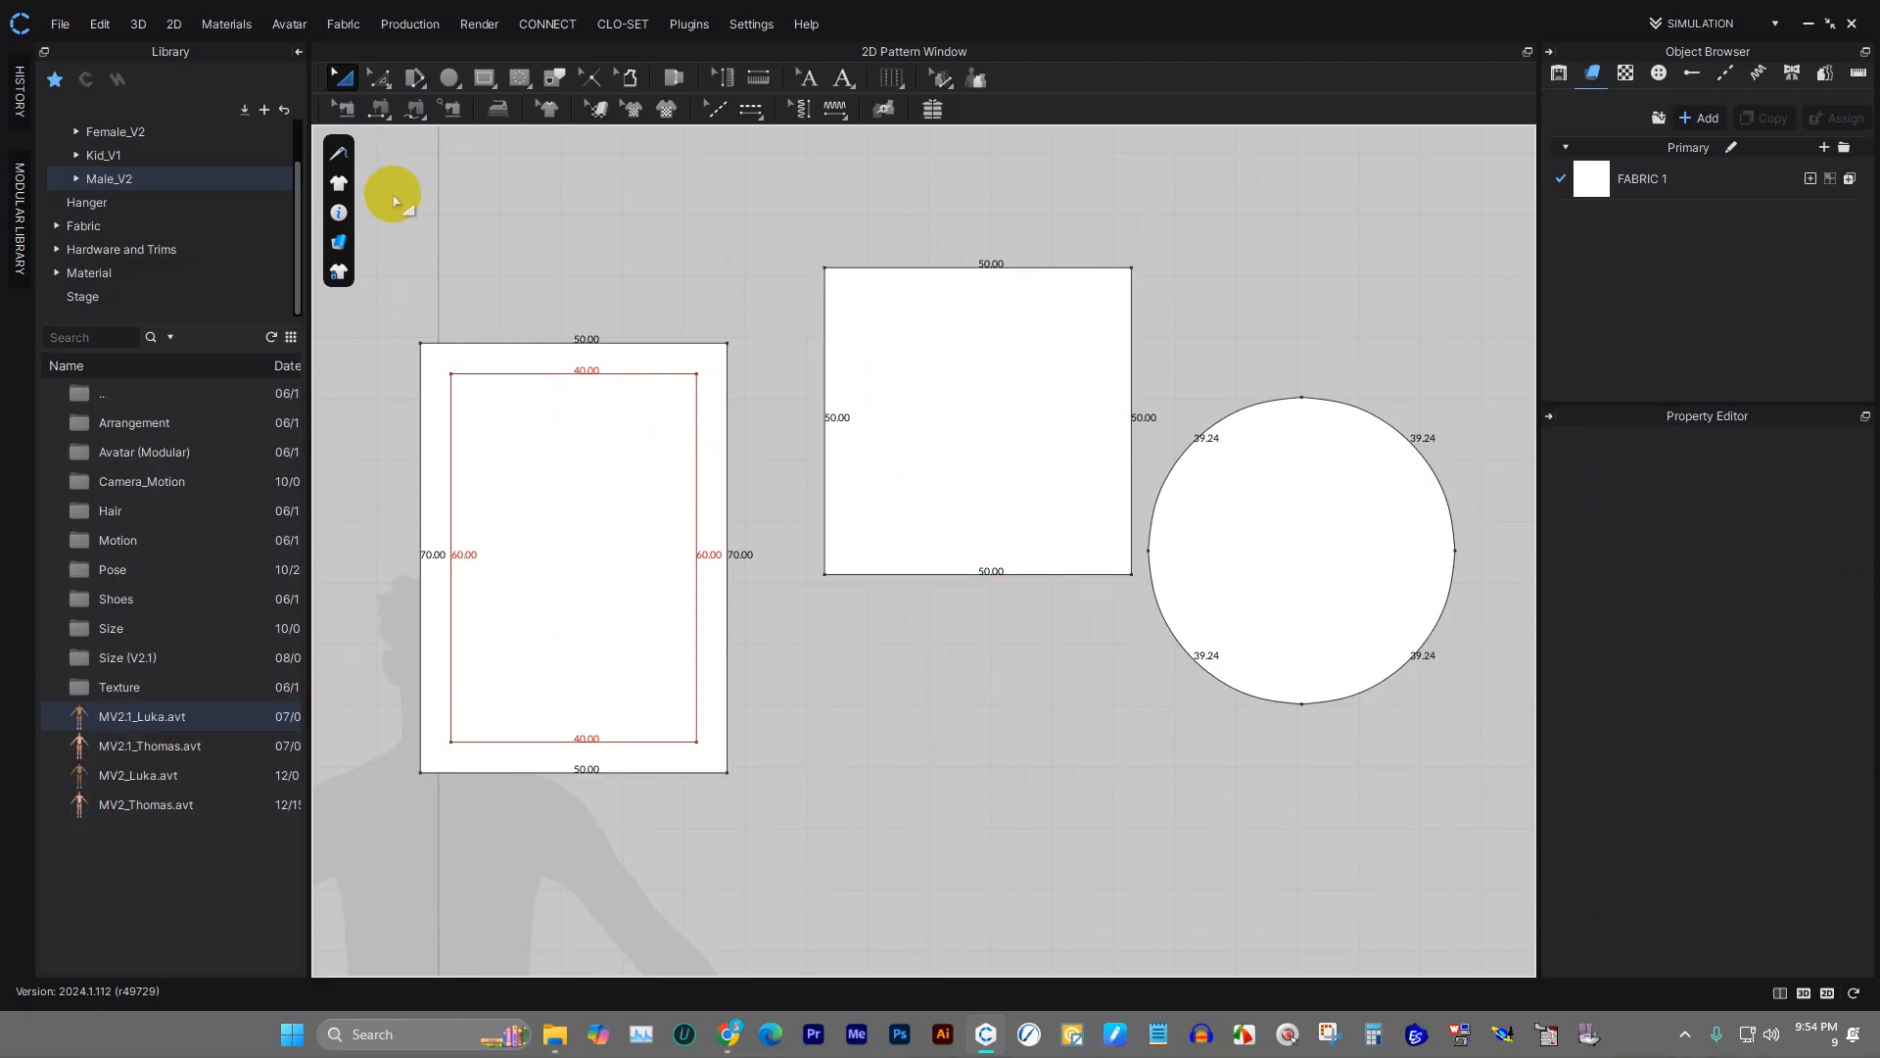
{"action": "left_click", "coordinate": [457, 83]}
{"action": "left_click", "coordinate": [522, 82]}
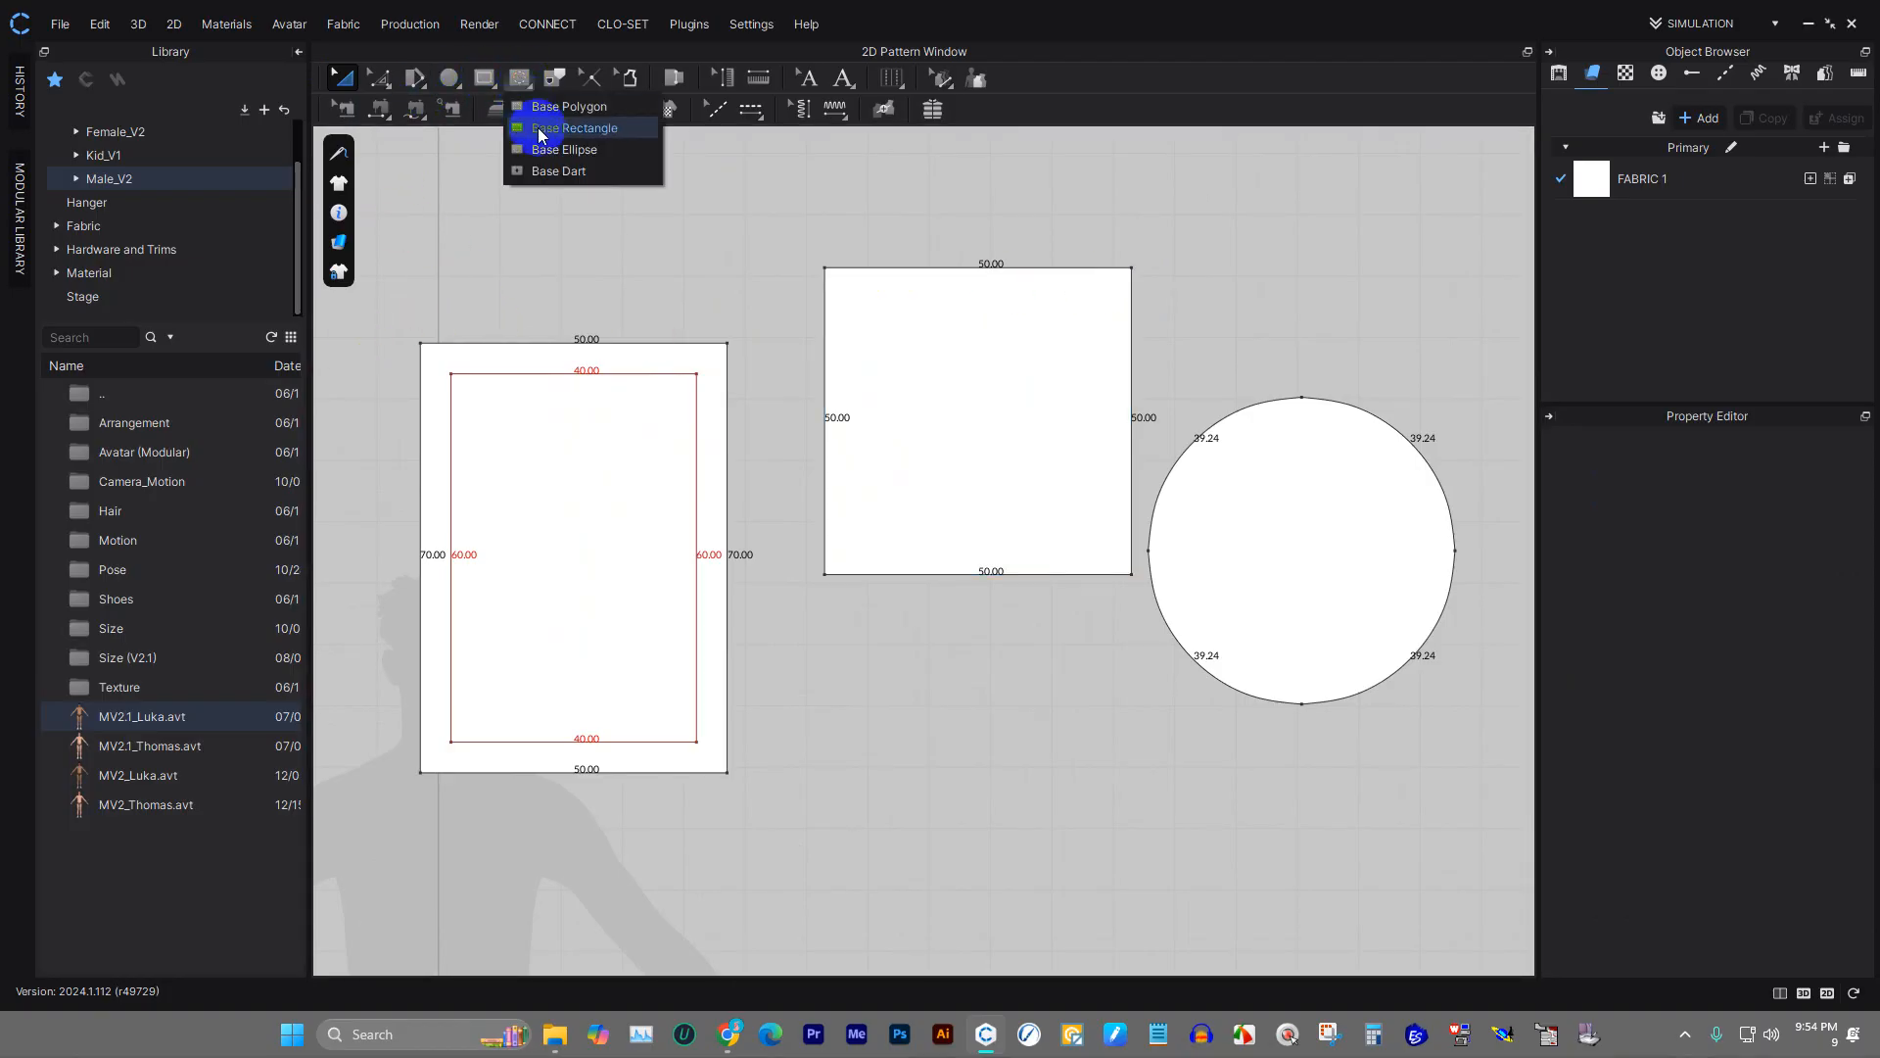
{"action": "left_click", "coordinate": [564, 130]}
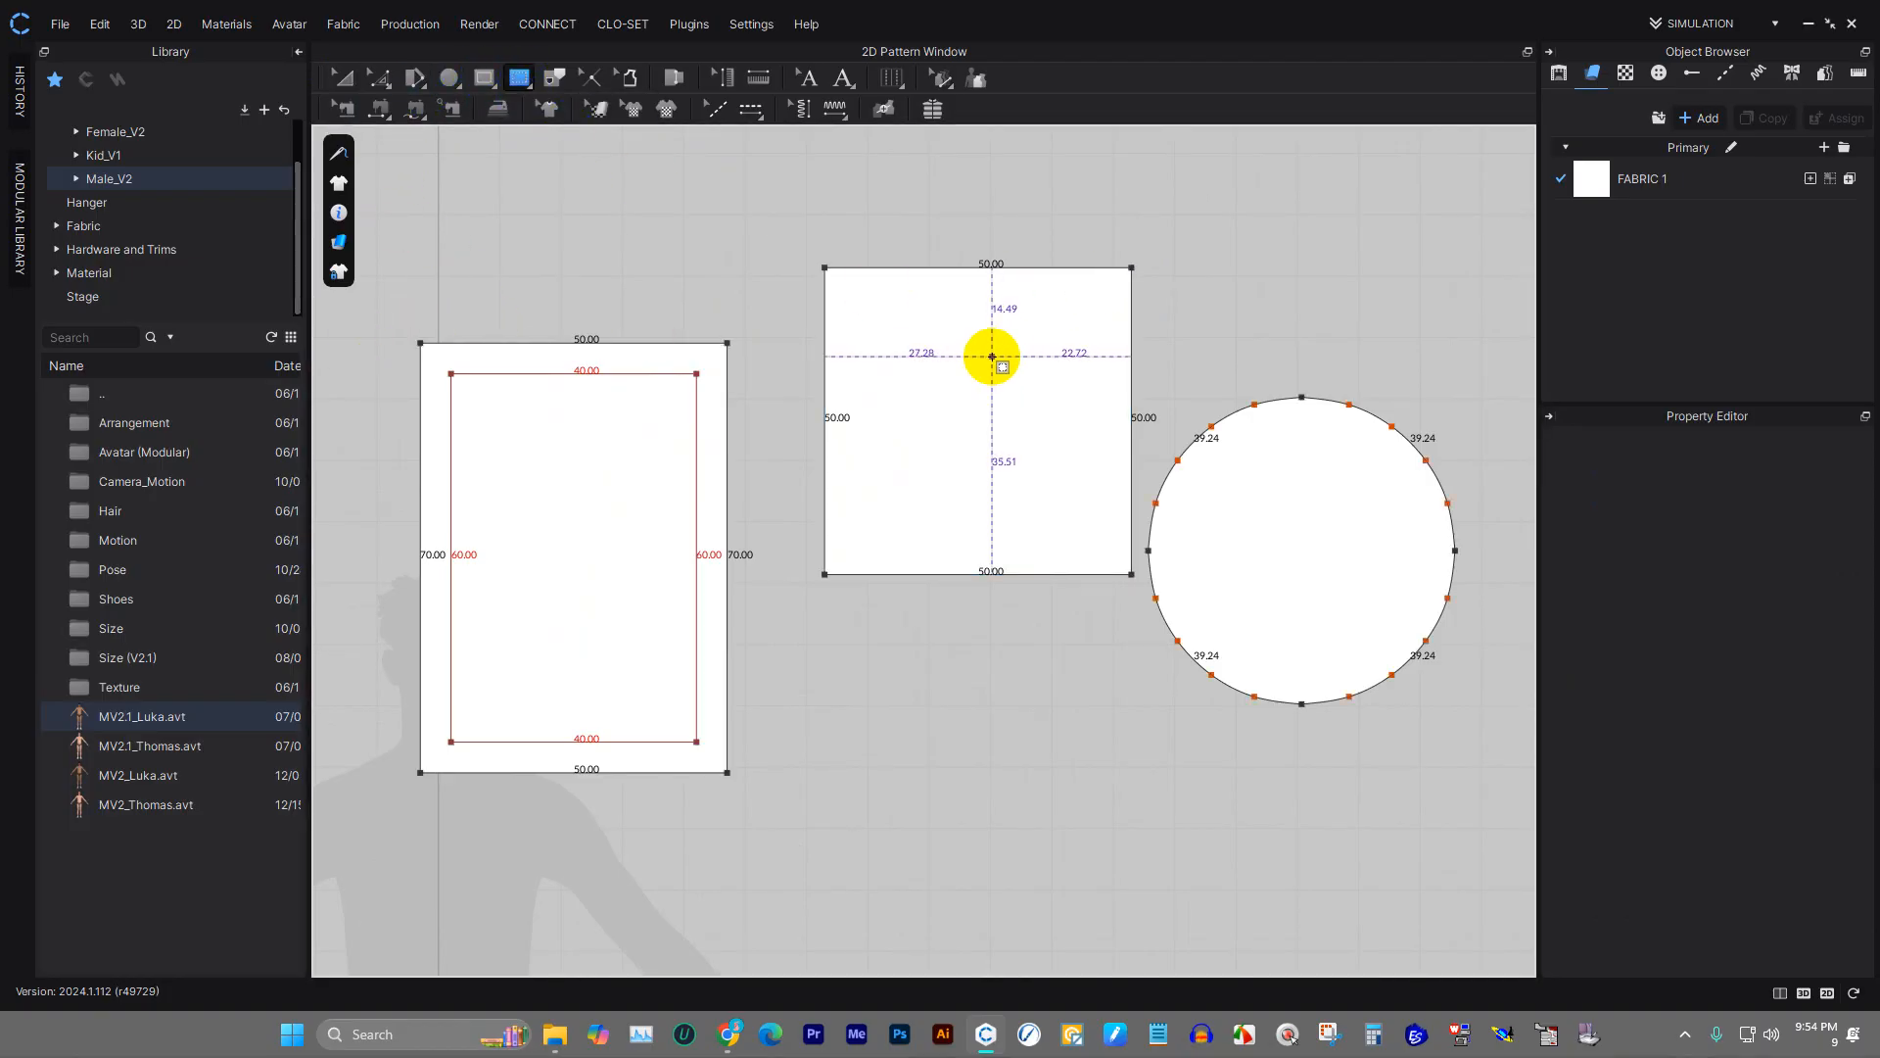
{"action": "left_click", "coordinate": [981, 425]}
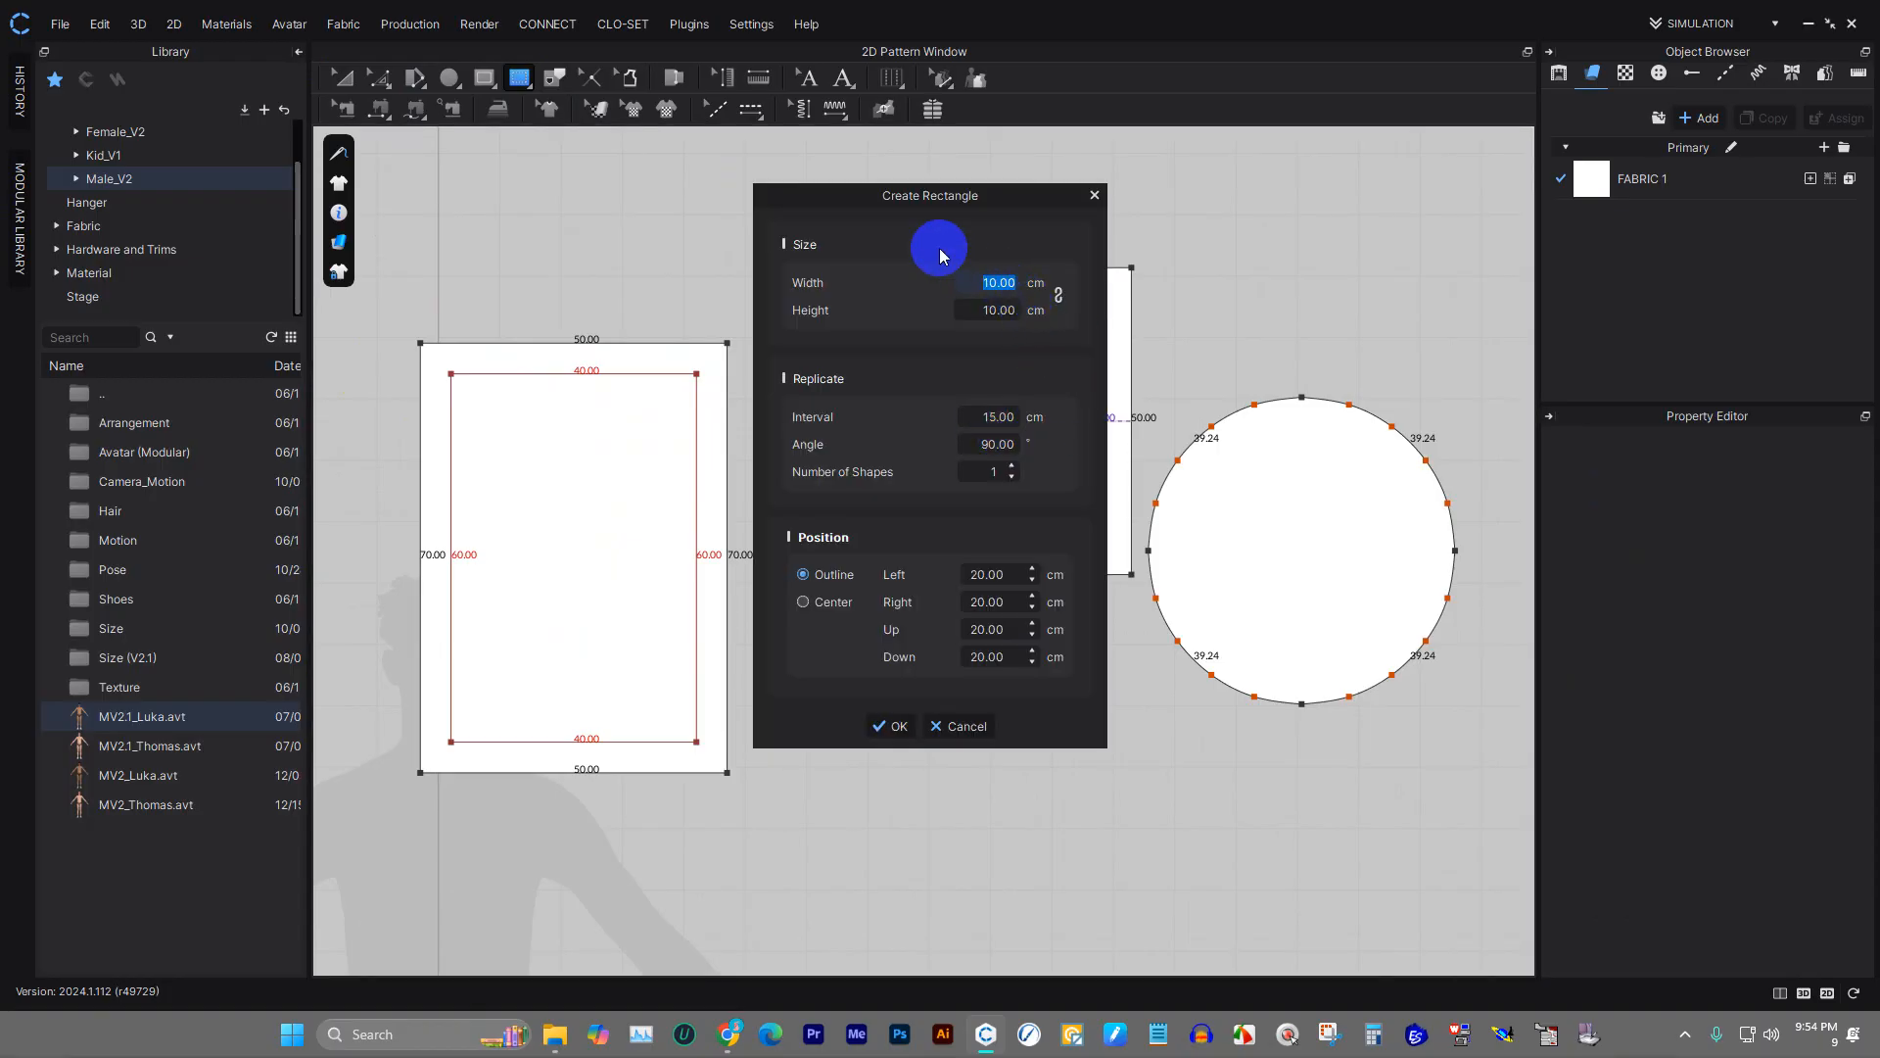
{"action": "type", "text": "40"}
{"action": "left_click", "coordinate": [990, 304]}
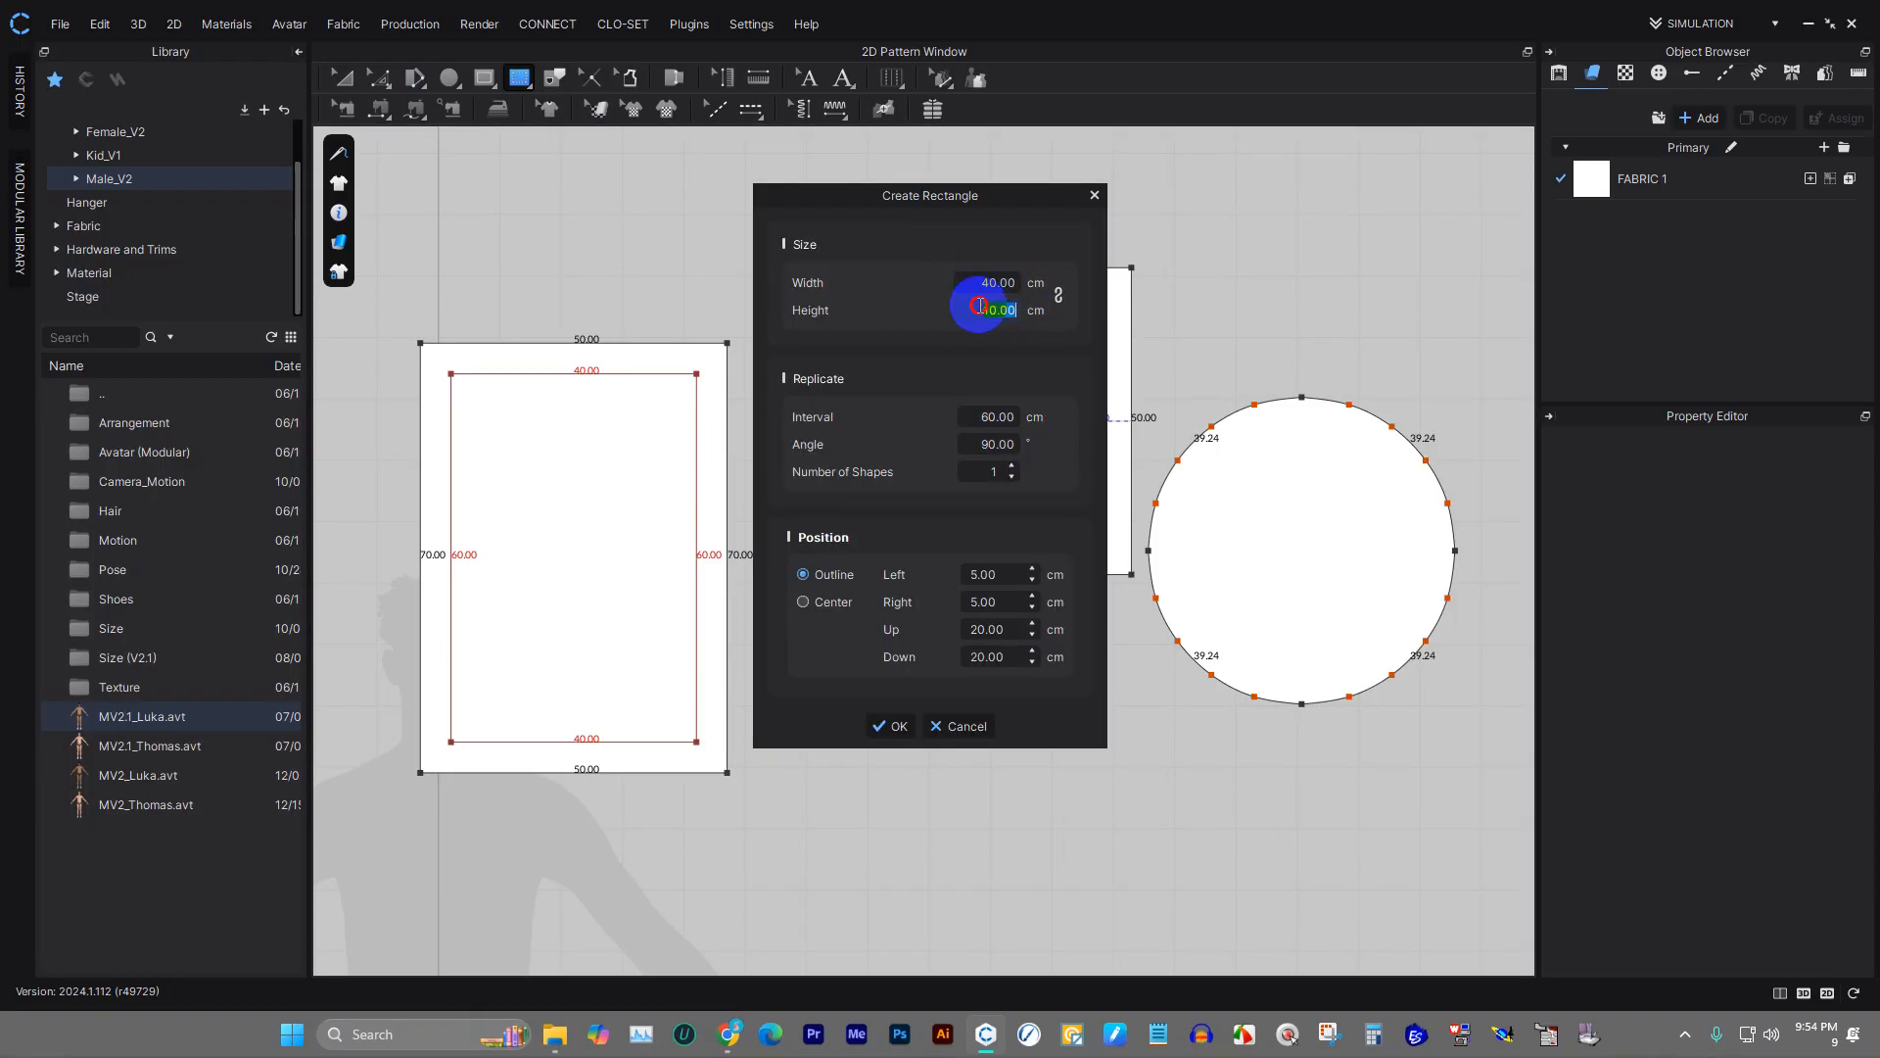
{"action": "type", "text": "40"}
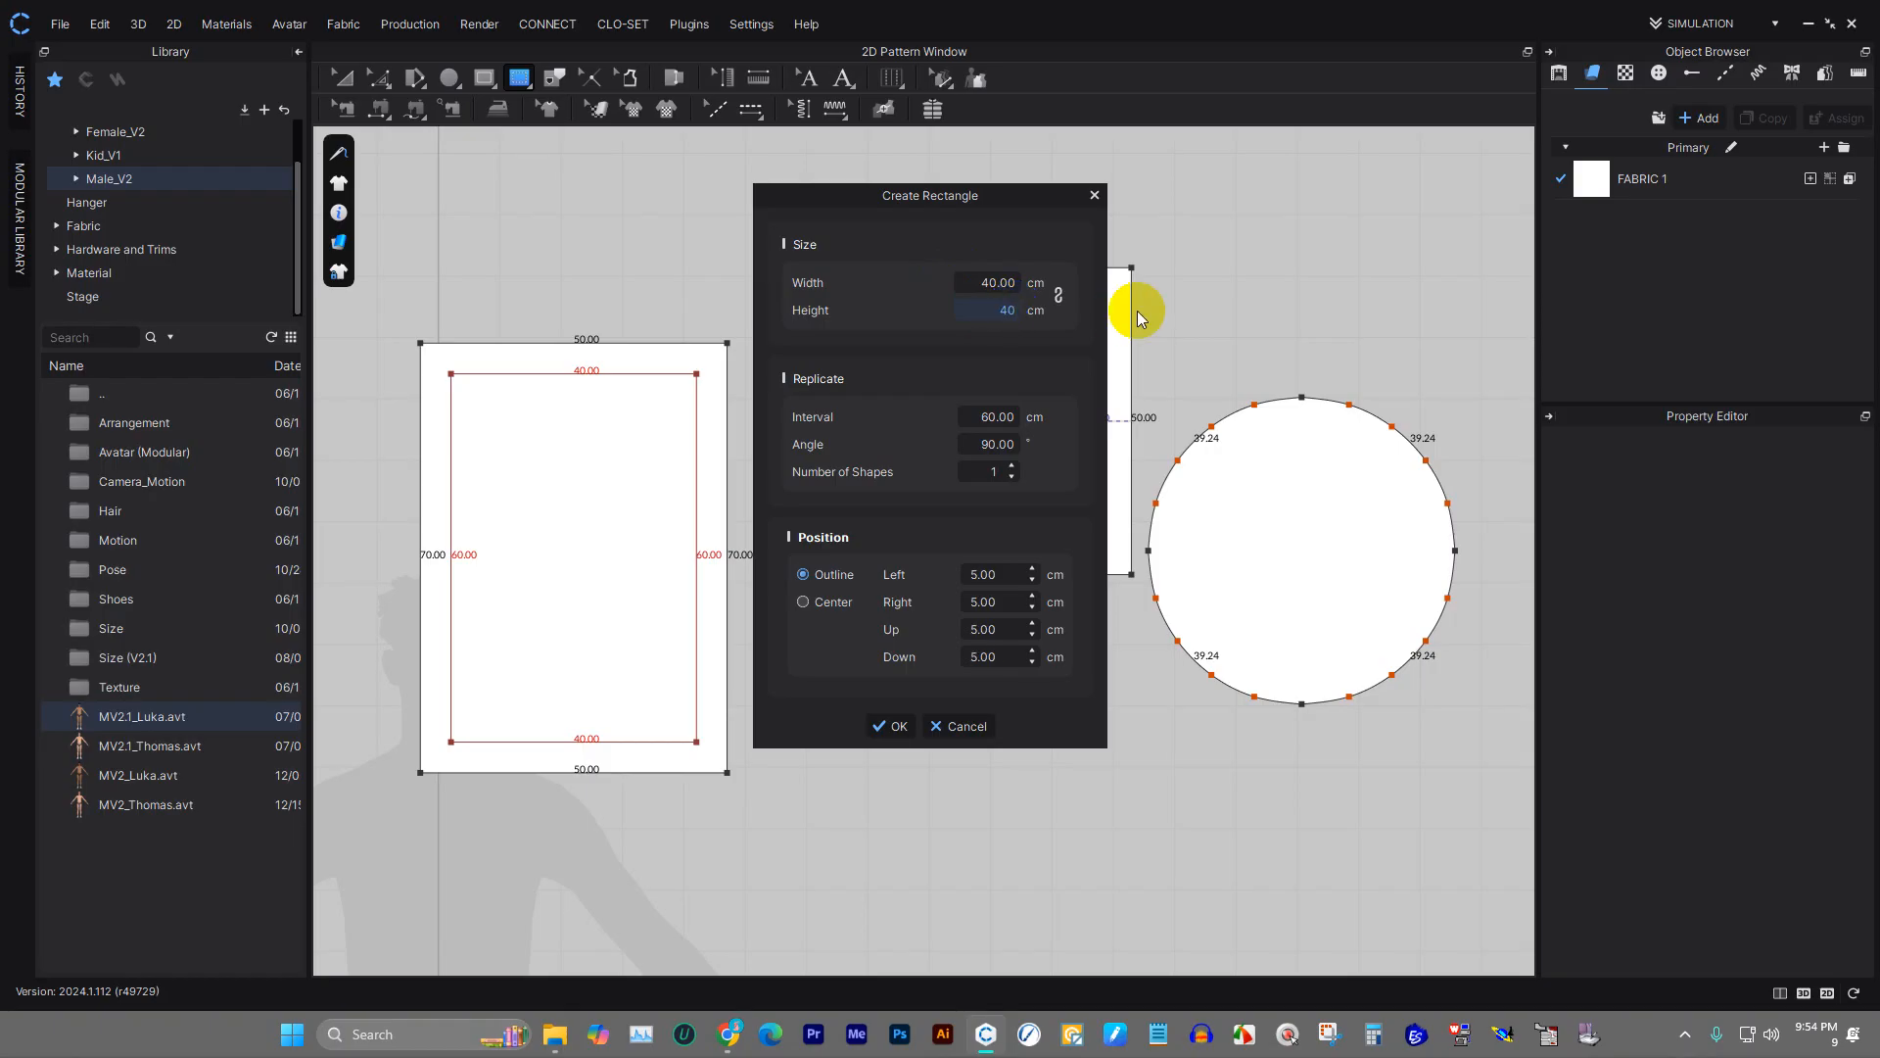
{"action": "key", "text": "Return"}
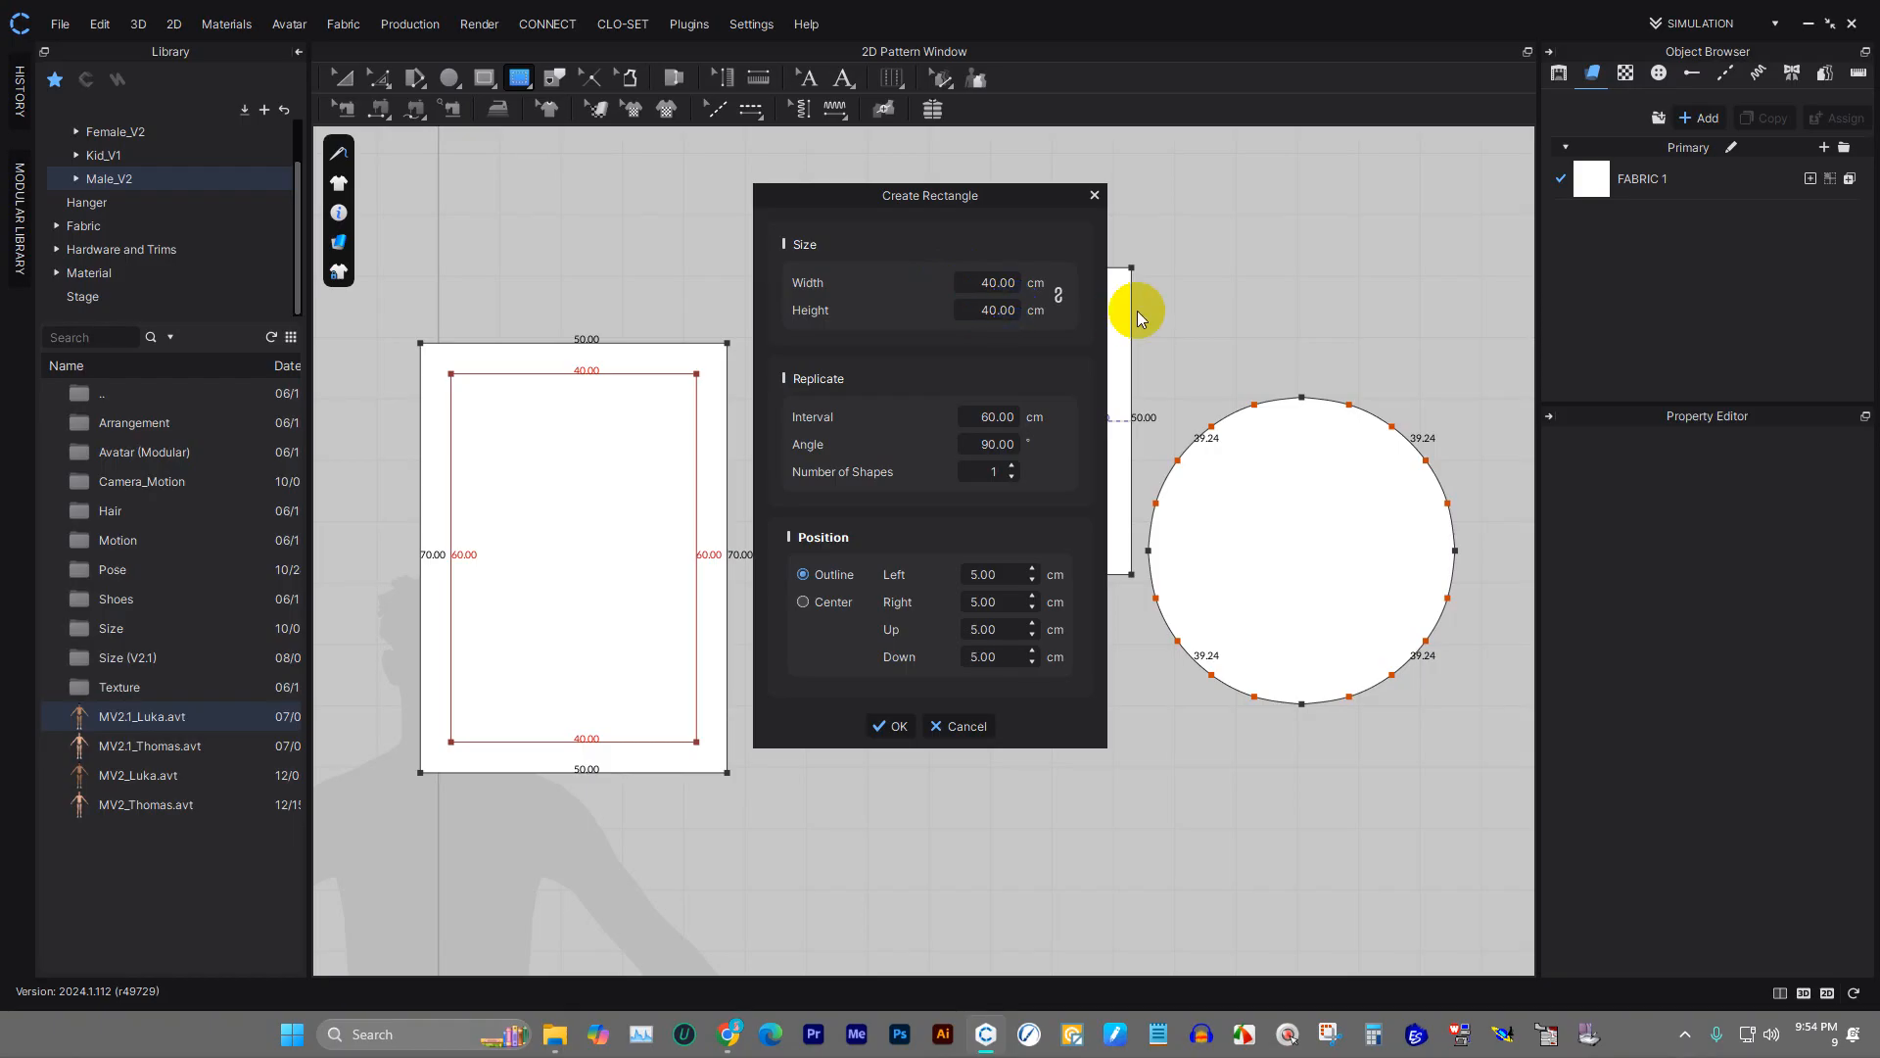
{"action": "left_click", "coordinate": [894, 726]}
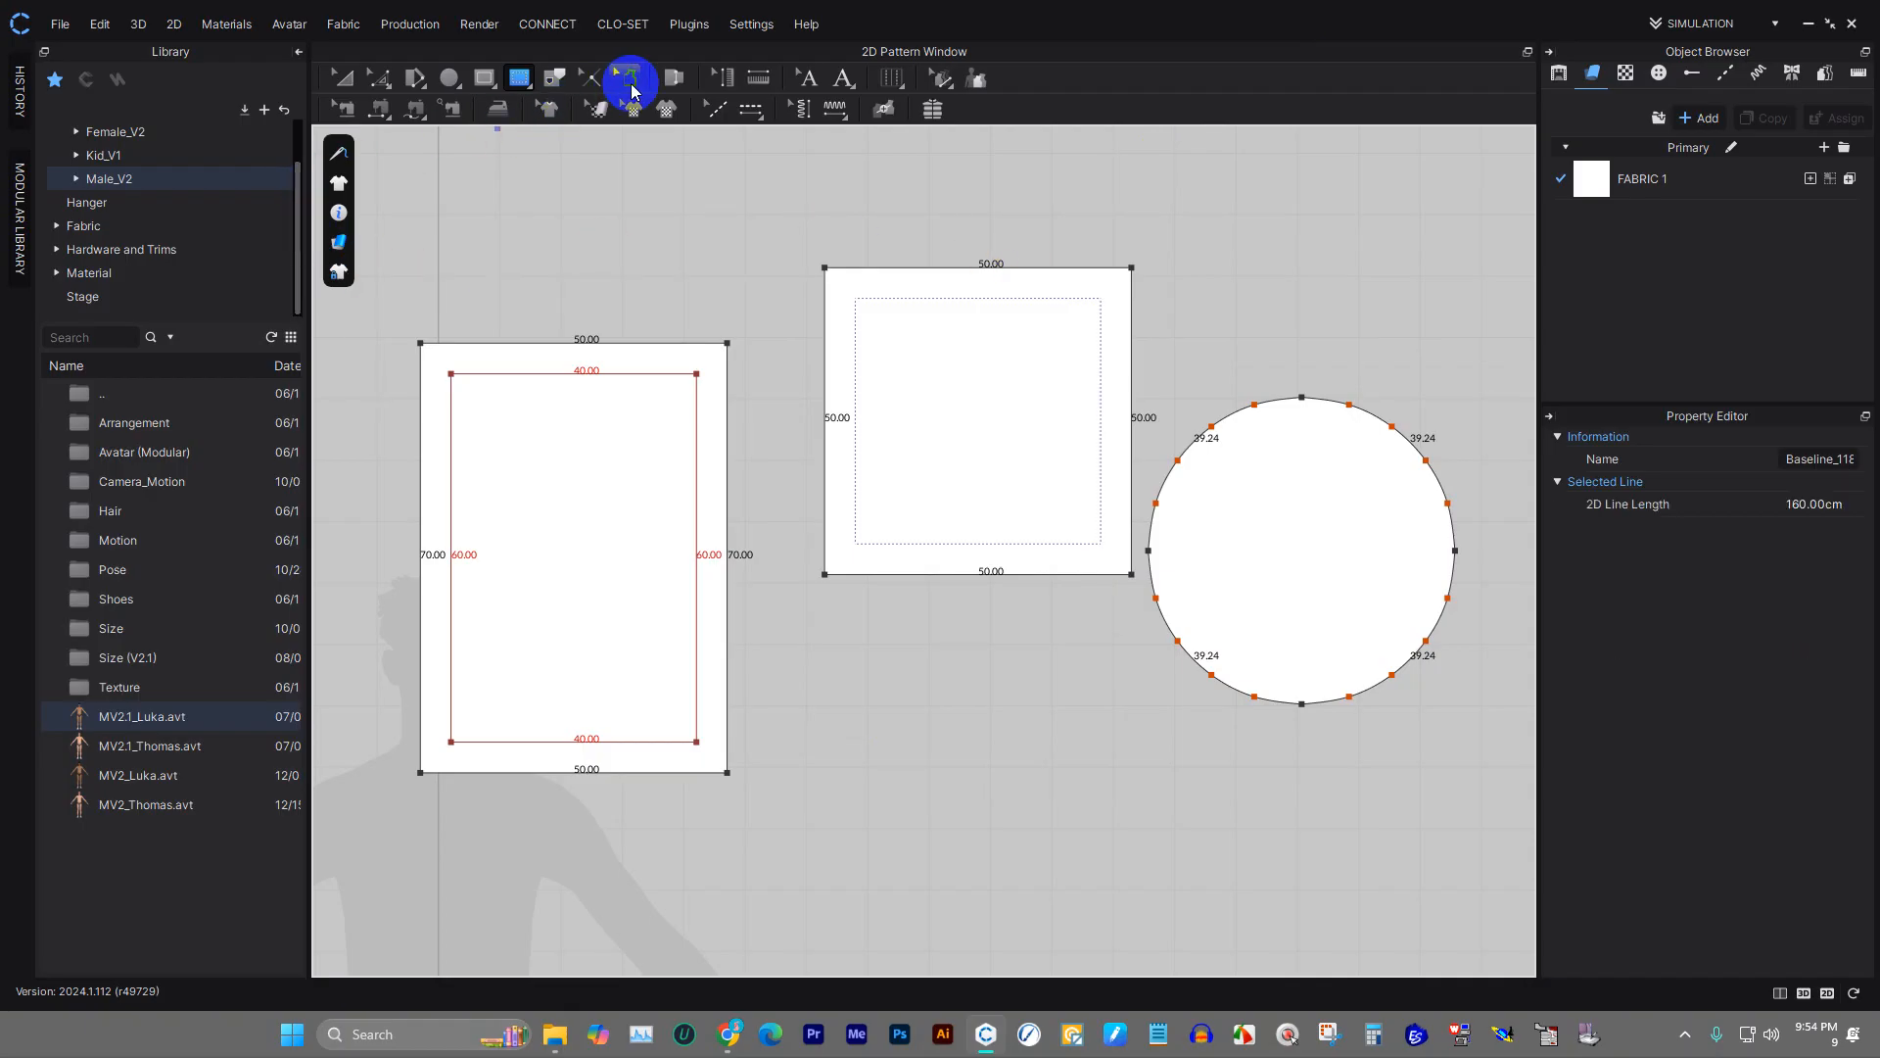
- With the Trace tool, select all four sides of the tall pattern's internal rectangle and cut the pattern along them
{"action": "left_click", "coordinate": [557, 81]}
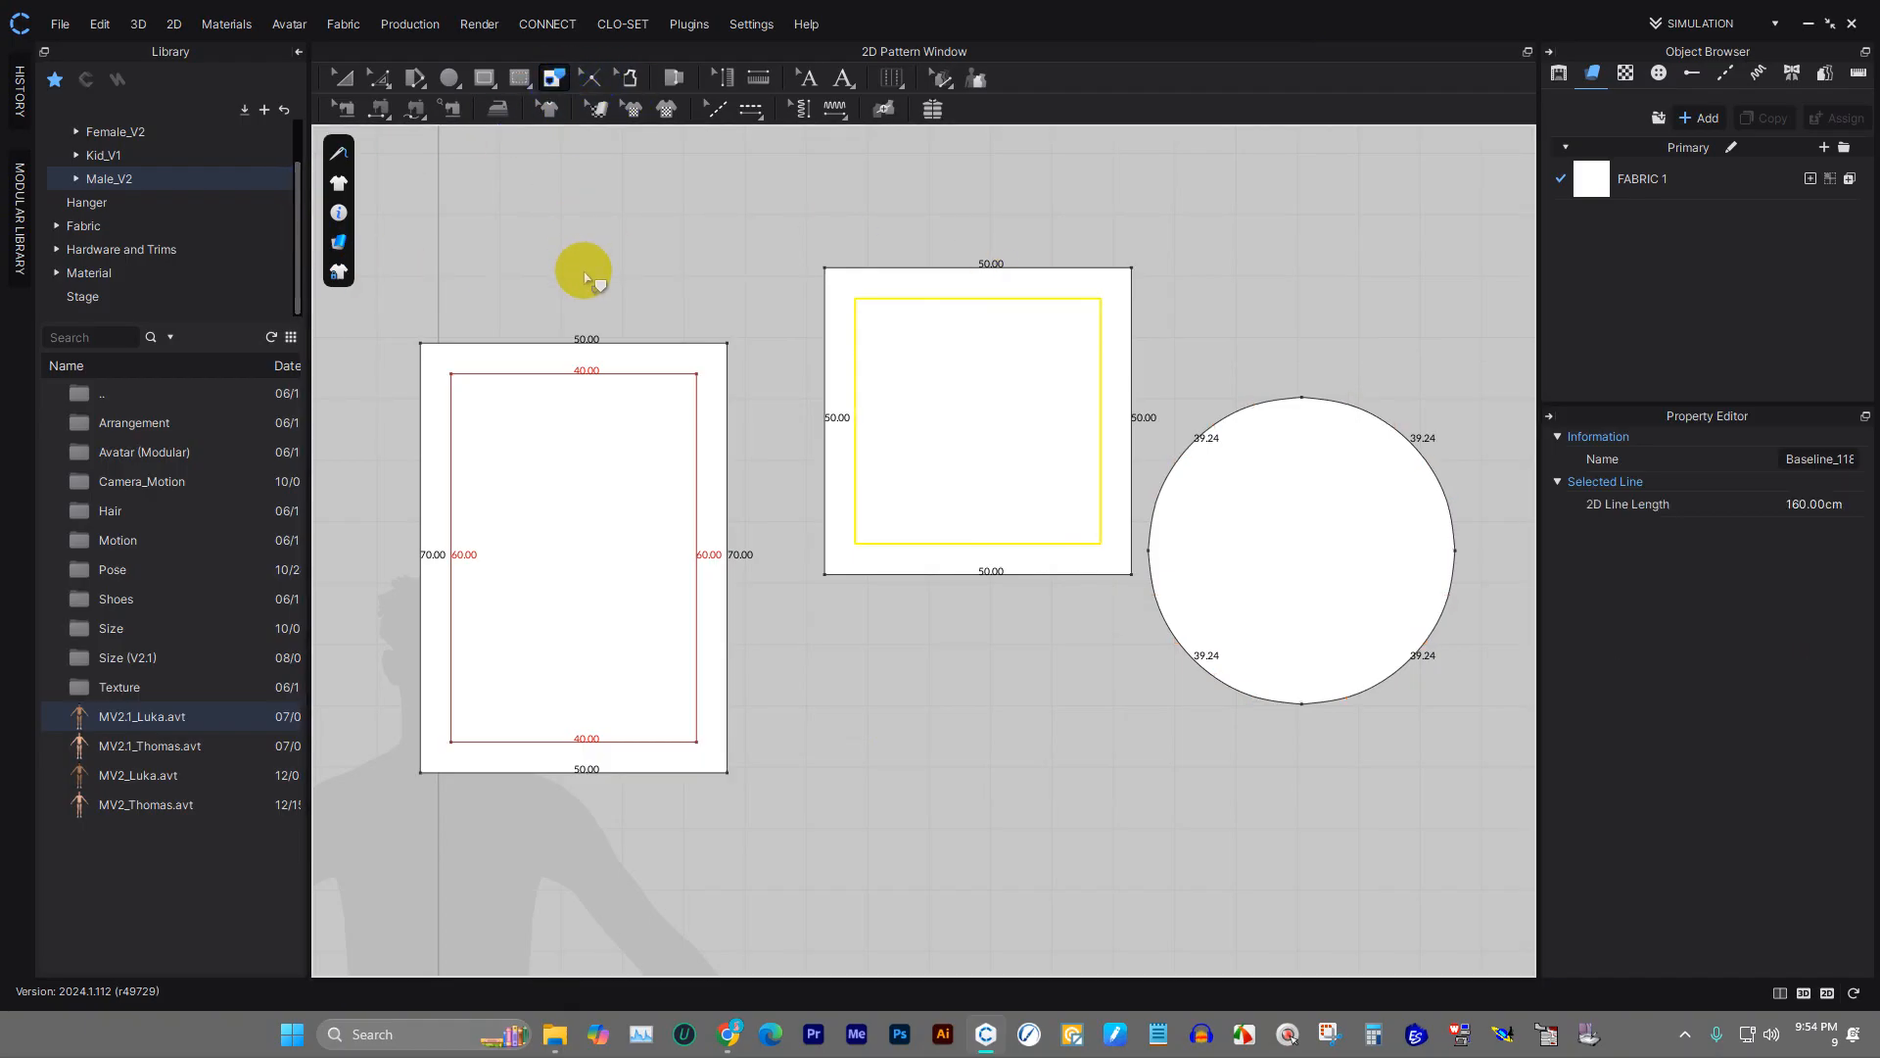
{"action": "left_click", "coordinate": [587, 374]}
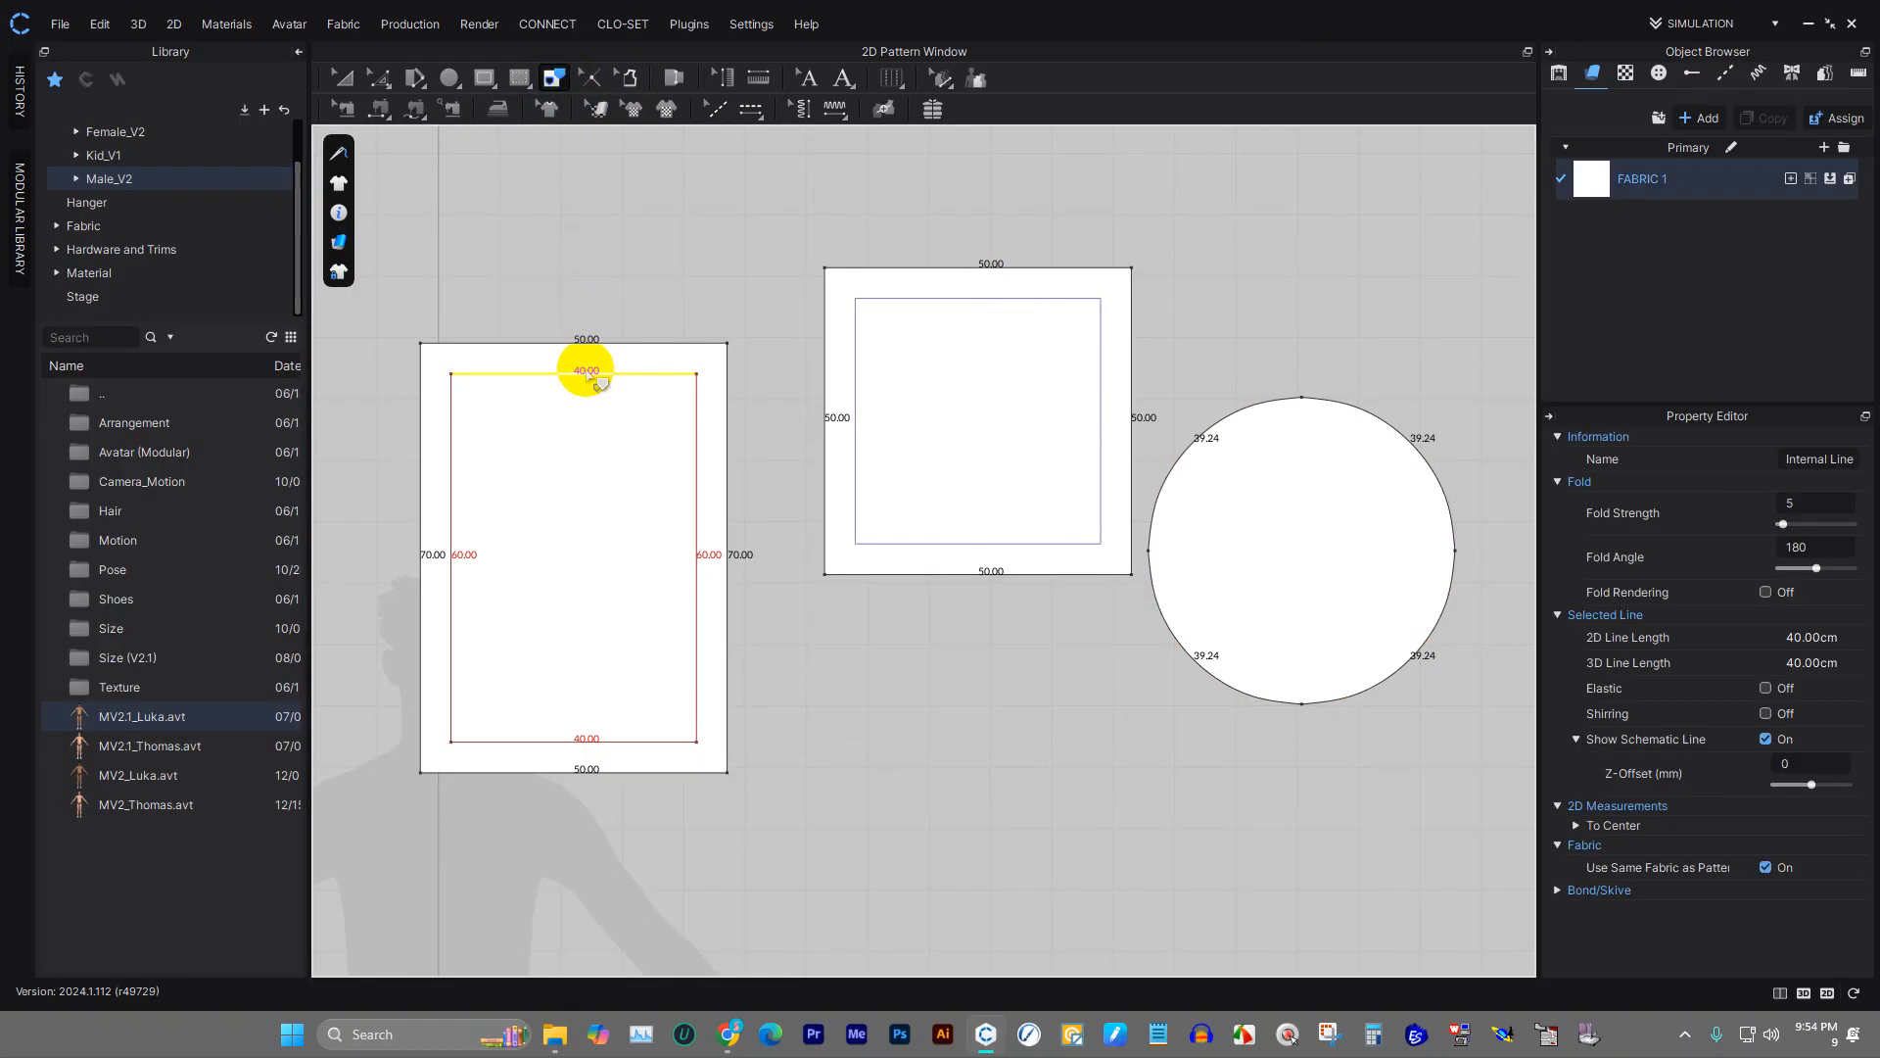
{"action": "left_click", "coordinate": [696, 442], "text": "shift"}
{"action": "left_click", "coordinate": [450, 447], "text": "shift"}
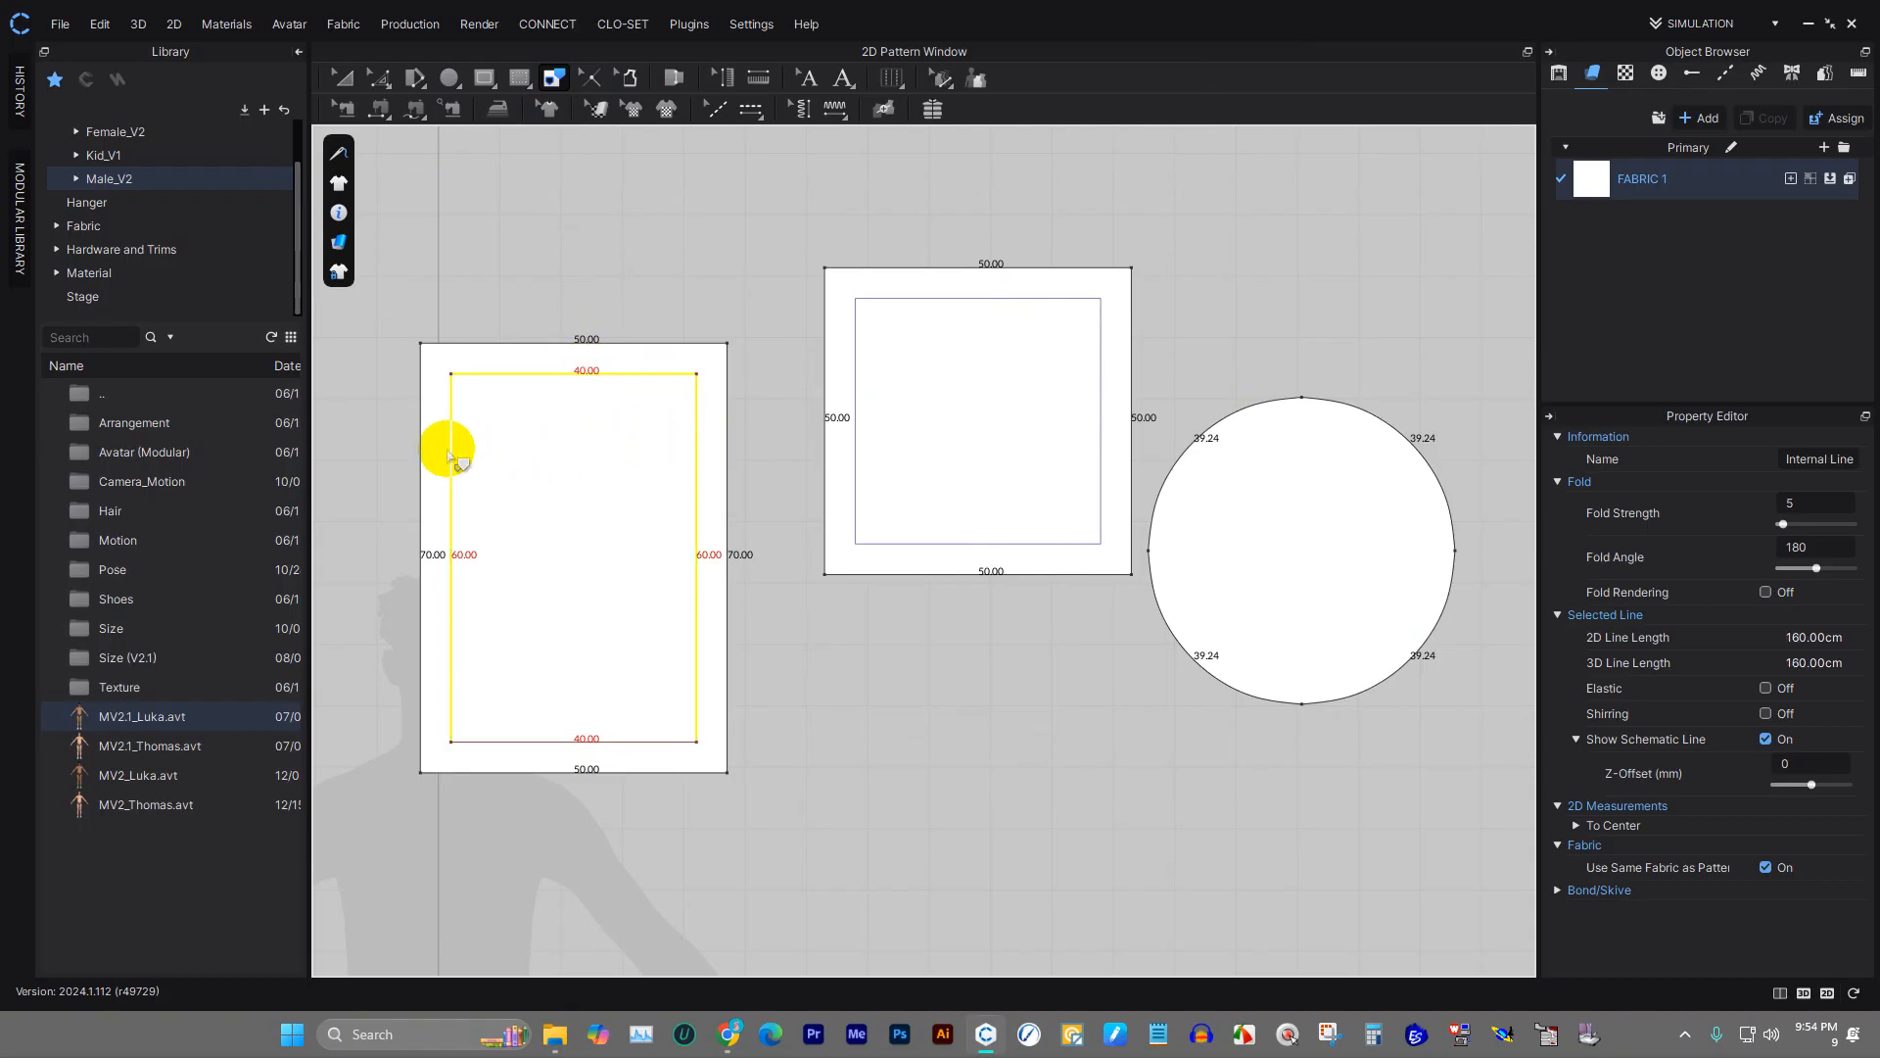
{"action": "left_click", "coordinate": [510, 741], "text": "shift"}
{"action": "right_click", "coordinate": [513, 744]}
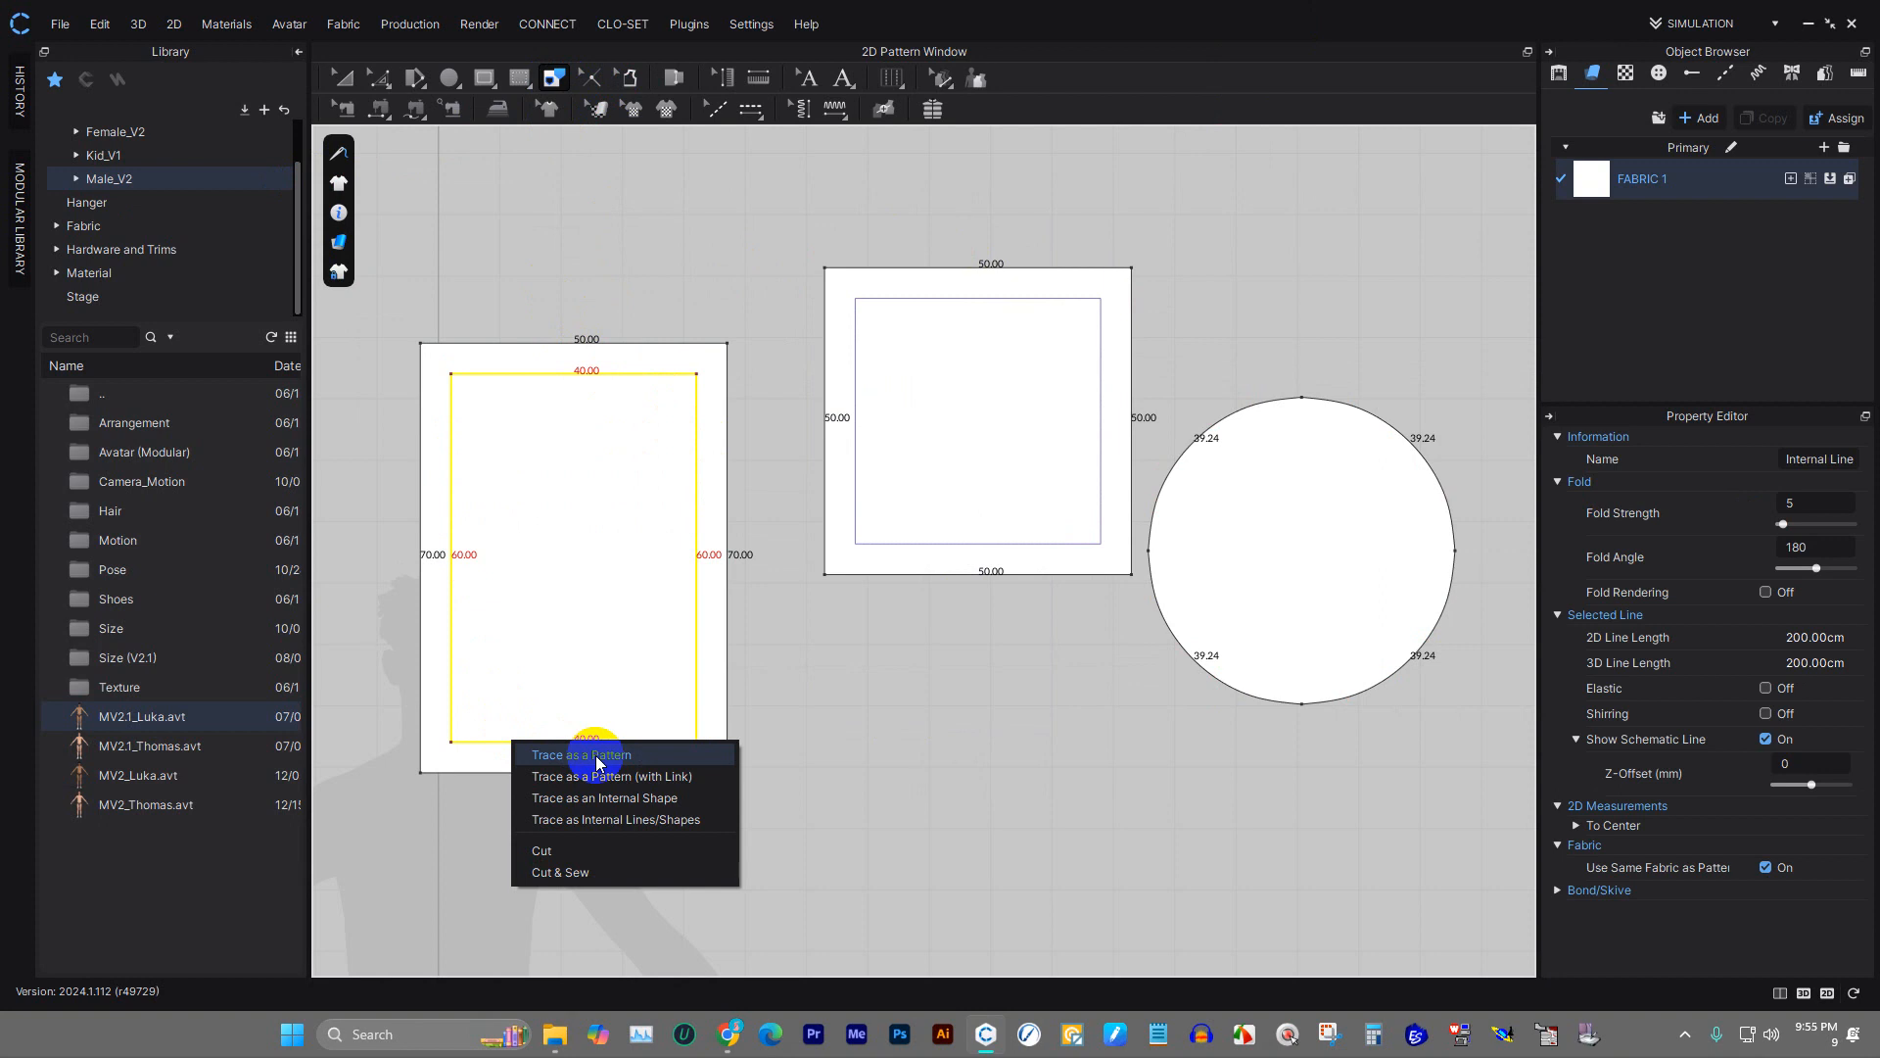
{"action": "left_click", "coordinate": [546, 850]}
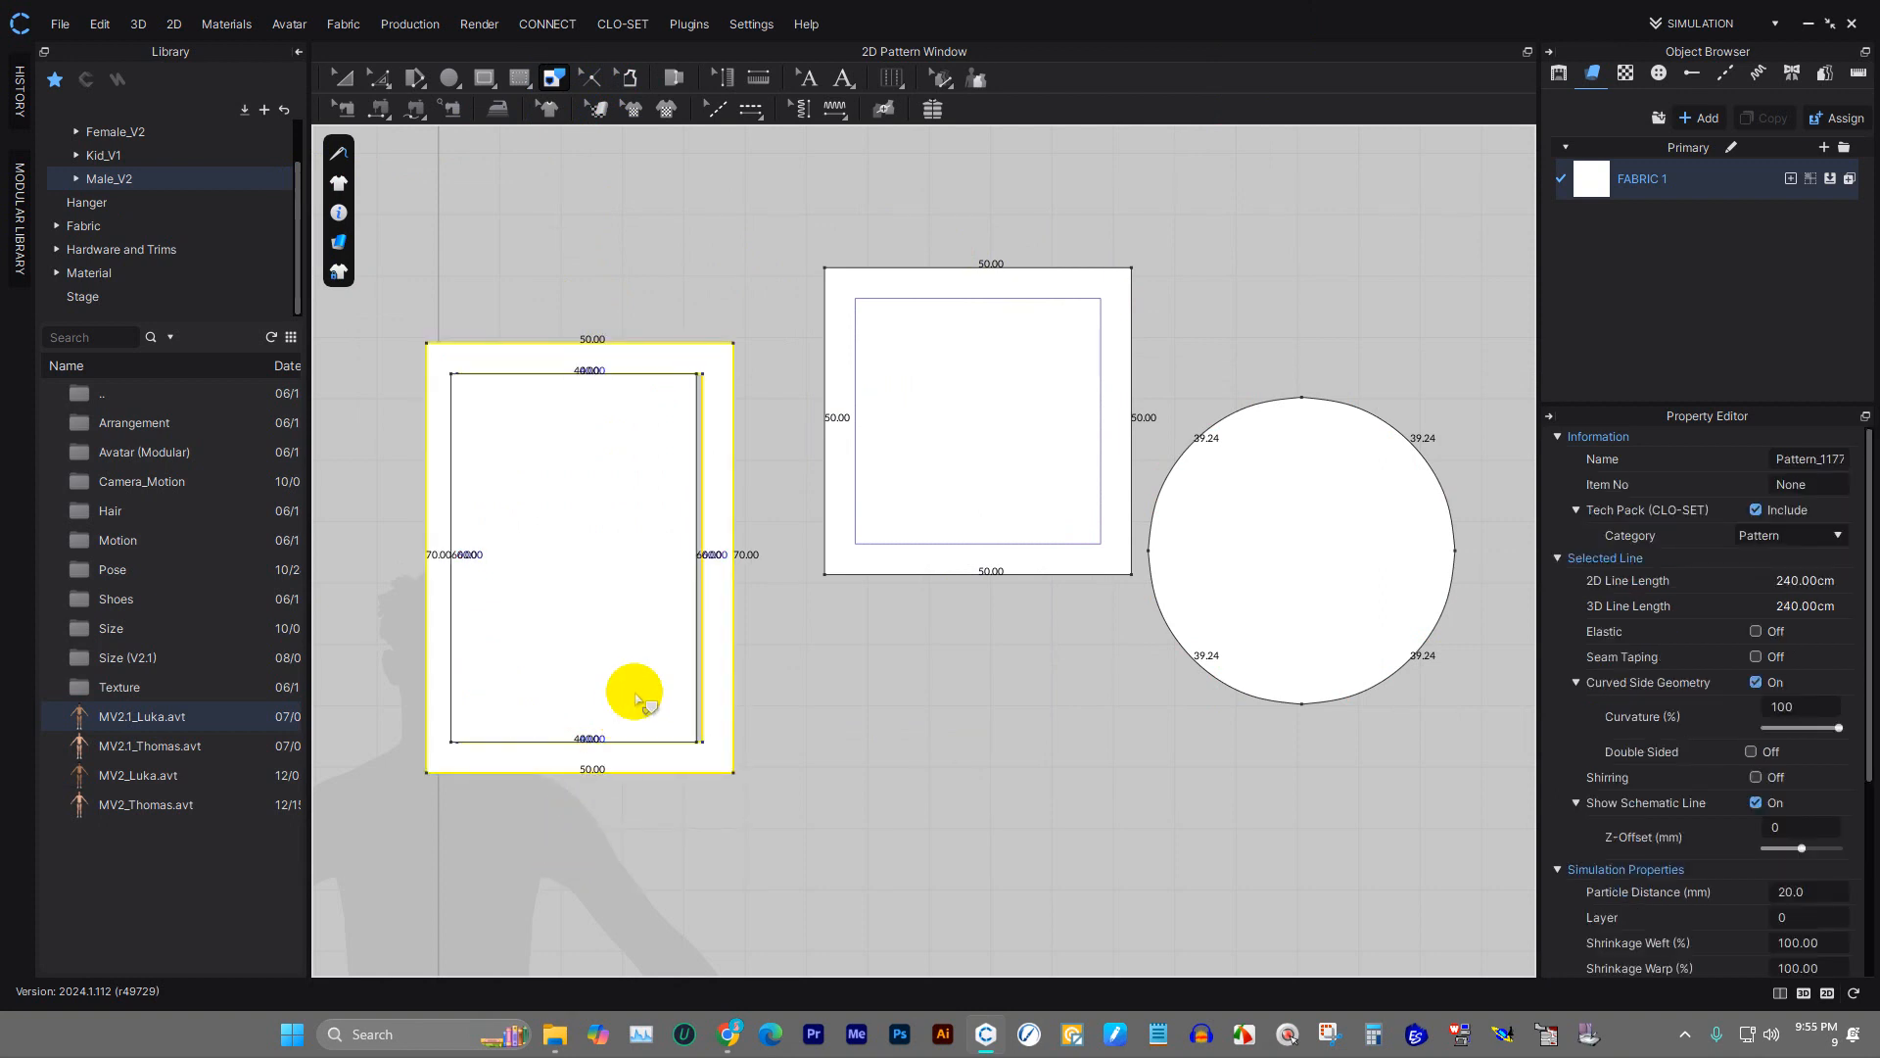
- Undo the cut along the tall pattern's internal rectangle
{"action": "scroll", "coordinate": [688, 431], "scroll_direction": "down", "scroll_amount": 1}
{"action": "scroll", "coordinate": [685, 417], "scroll_direction": "up", "scroll_amount": 5}
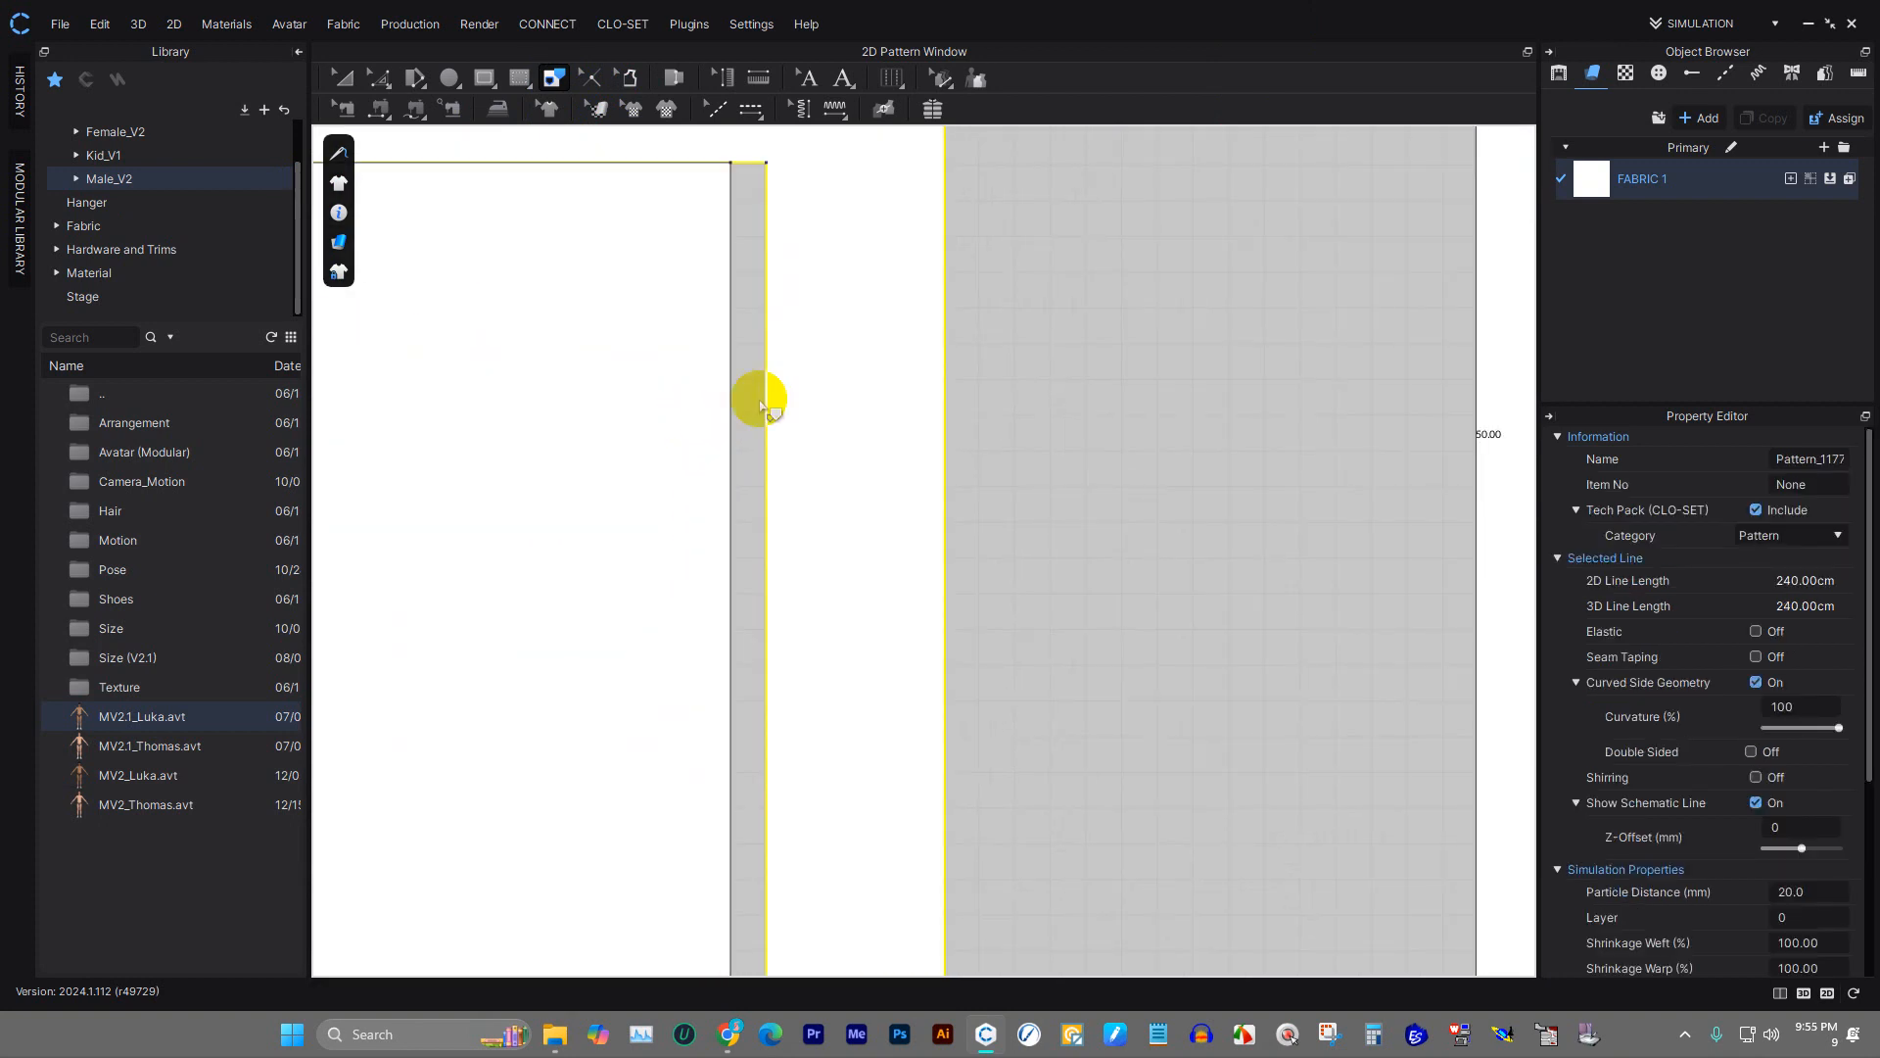
{"action": "key", "text": "ctrl+z"}
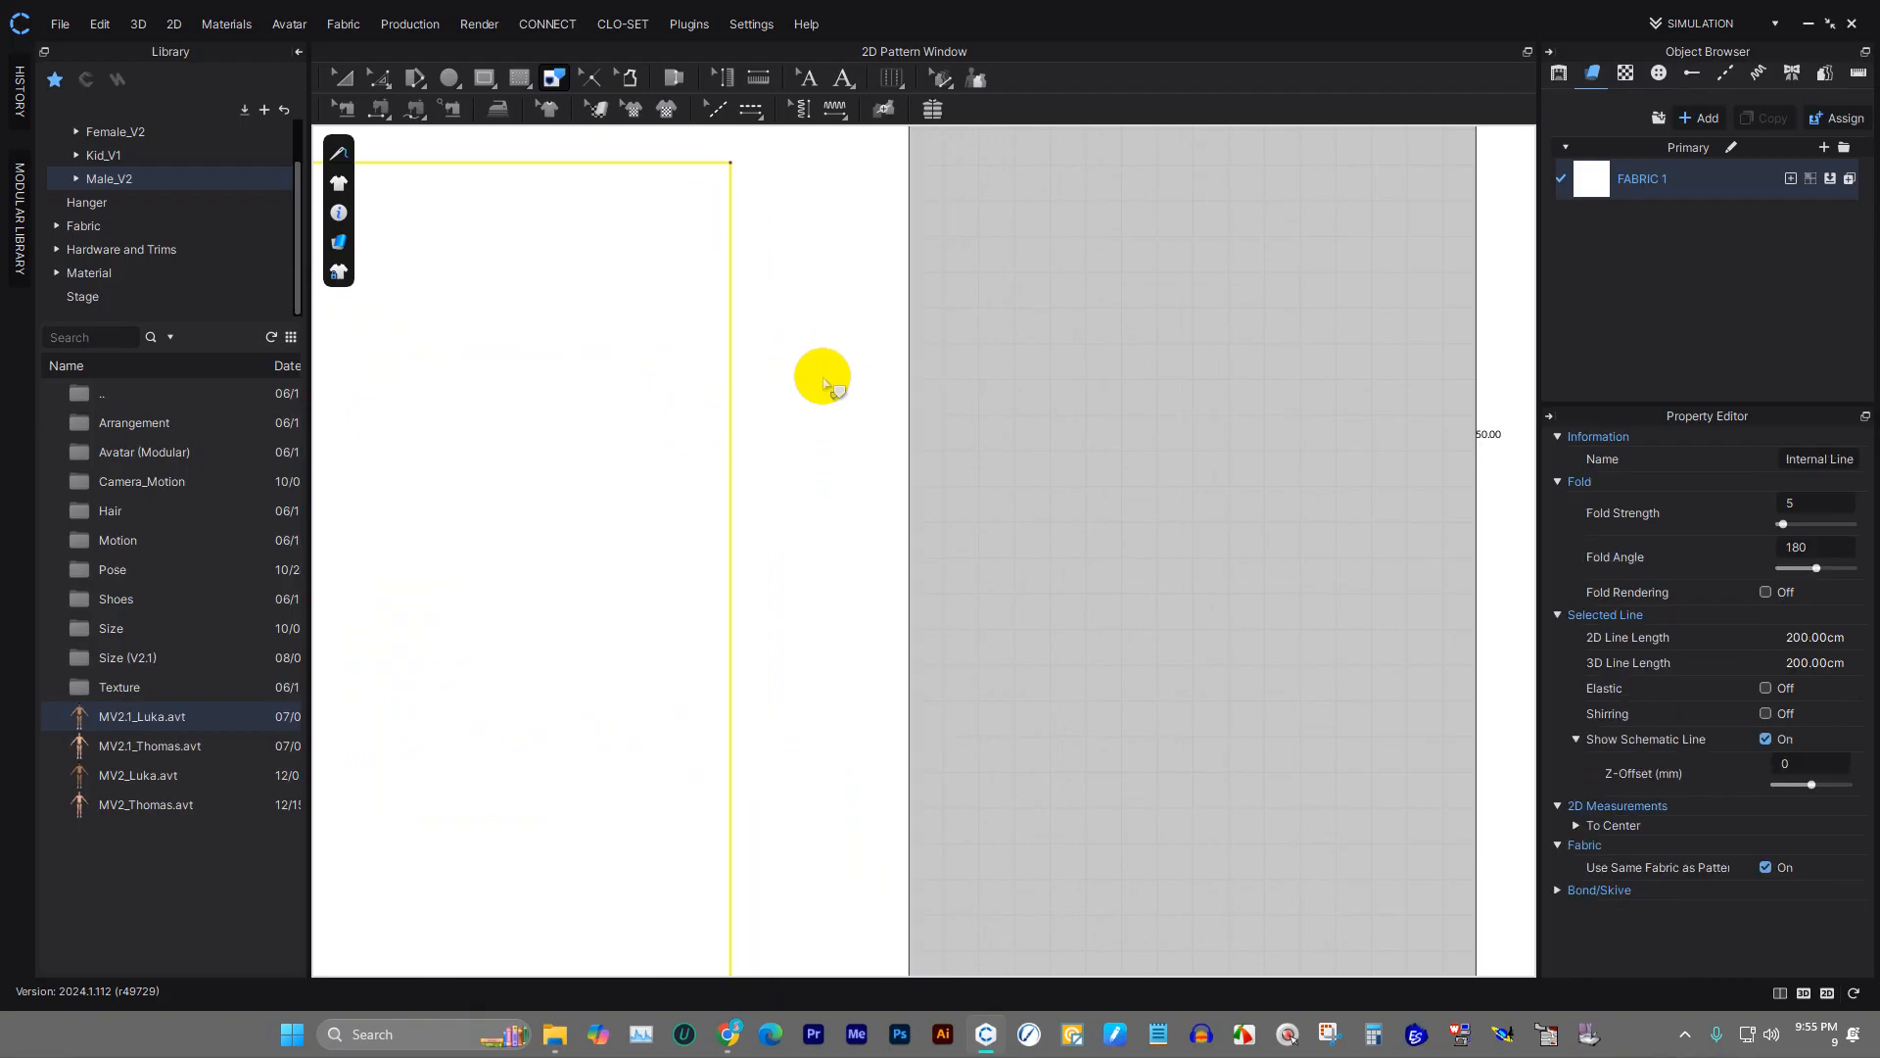
- Trace the selected sides of the tall pattern's internal rectangle as internal lines/shapes
{"action": "right_click", "coordinate": [728, 412]}
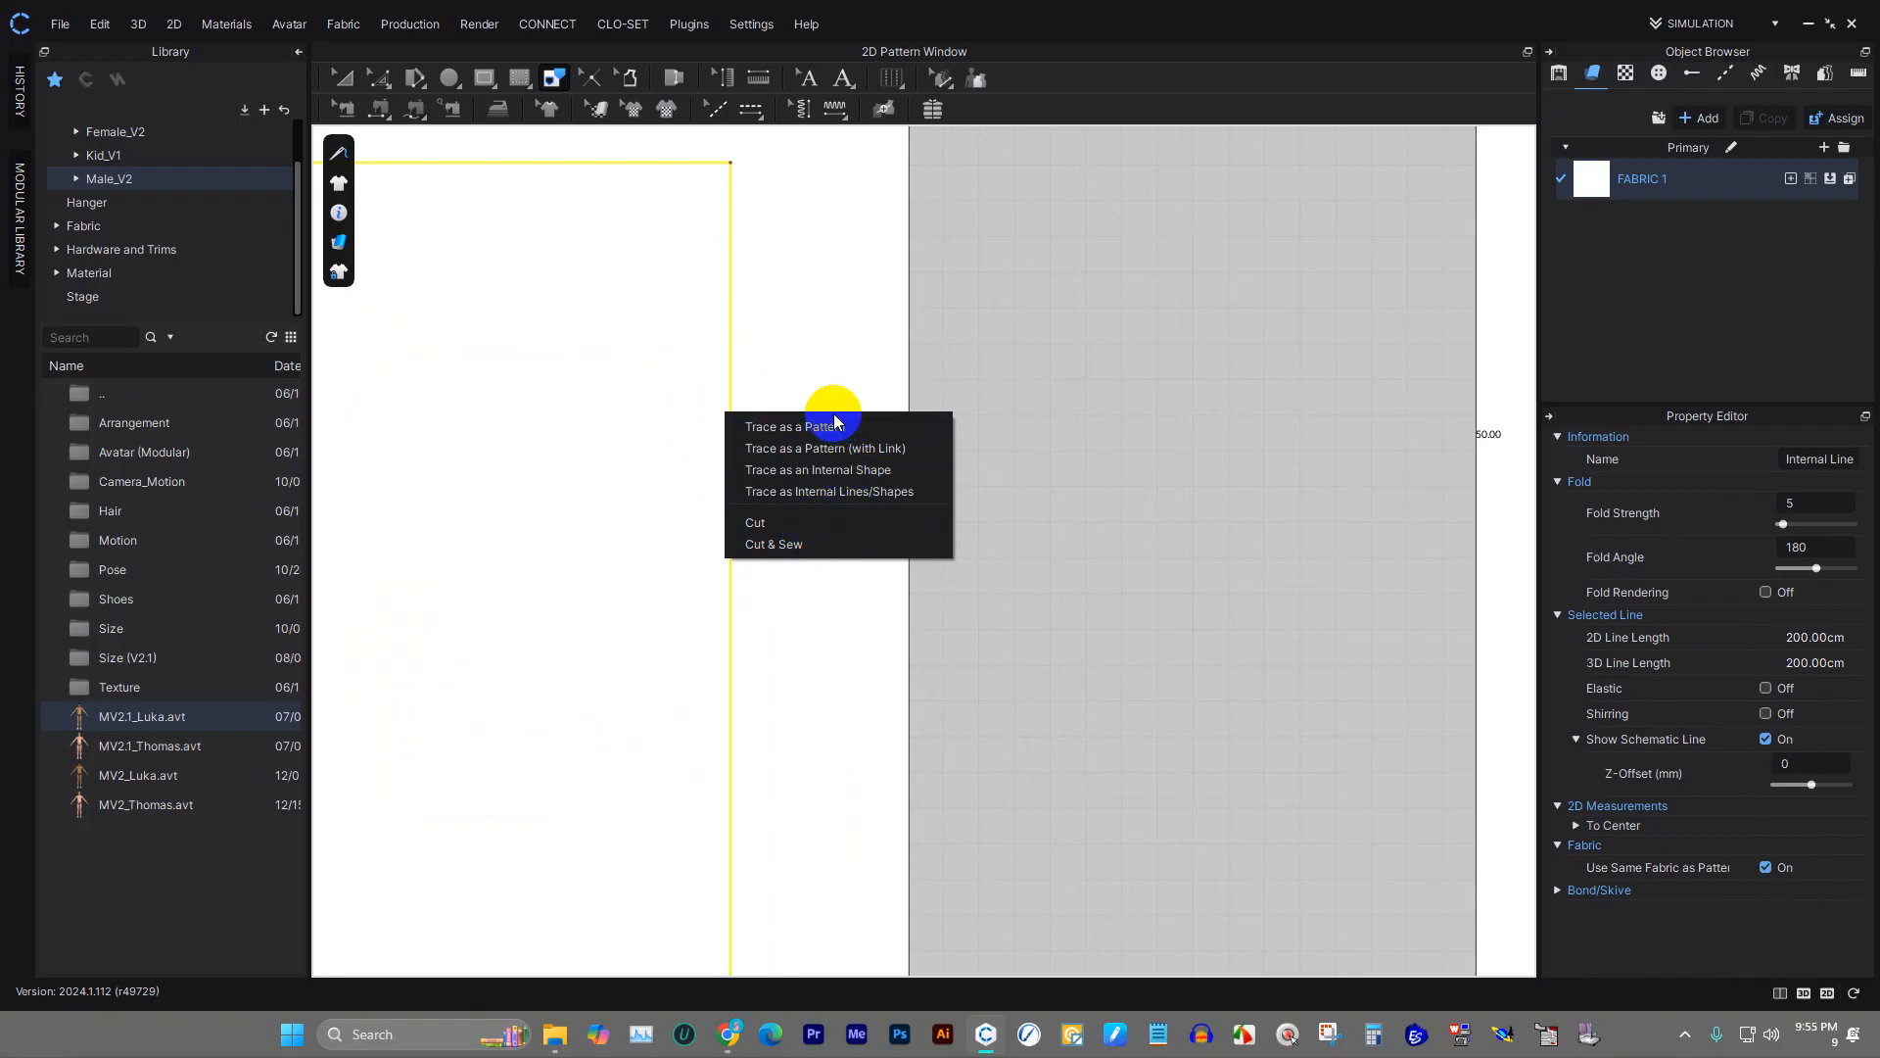
{"action": "left_click", "coordinate": [846, 501]}
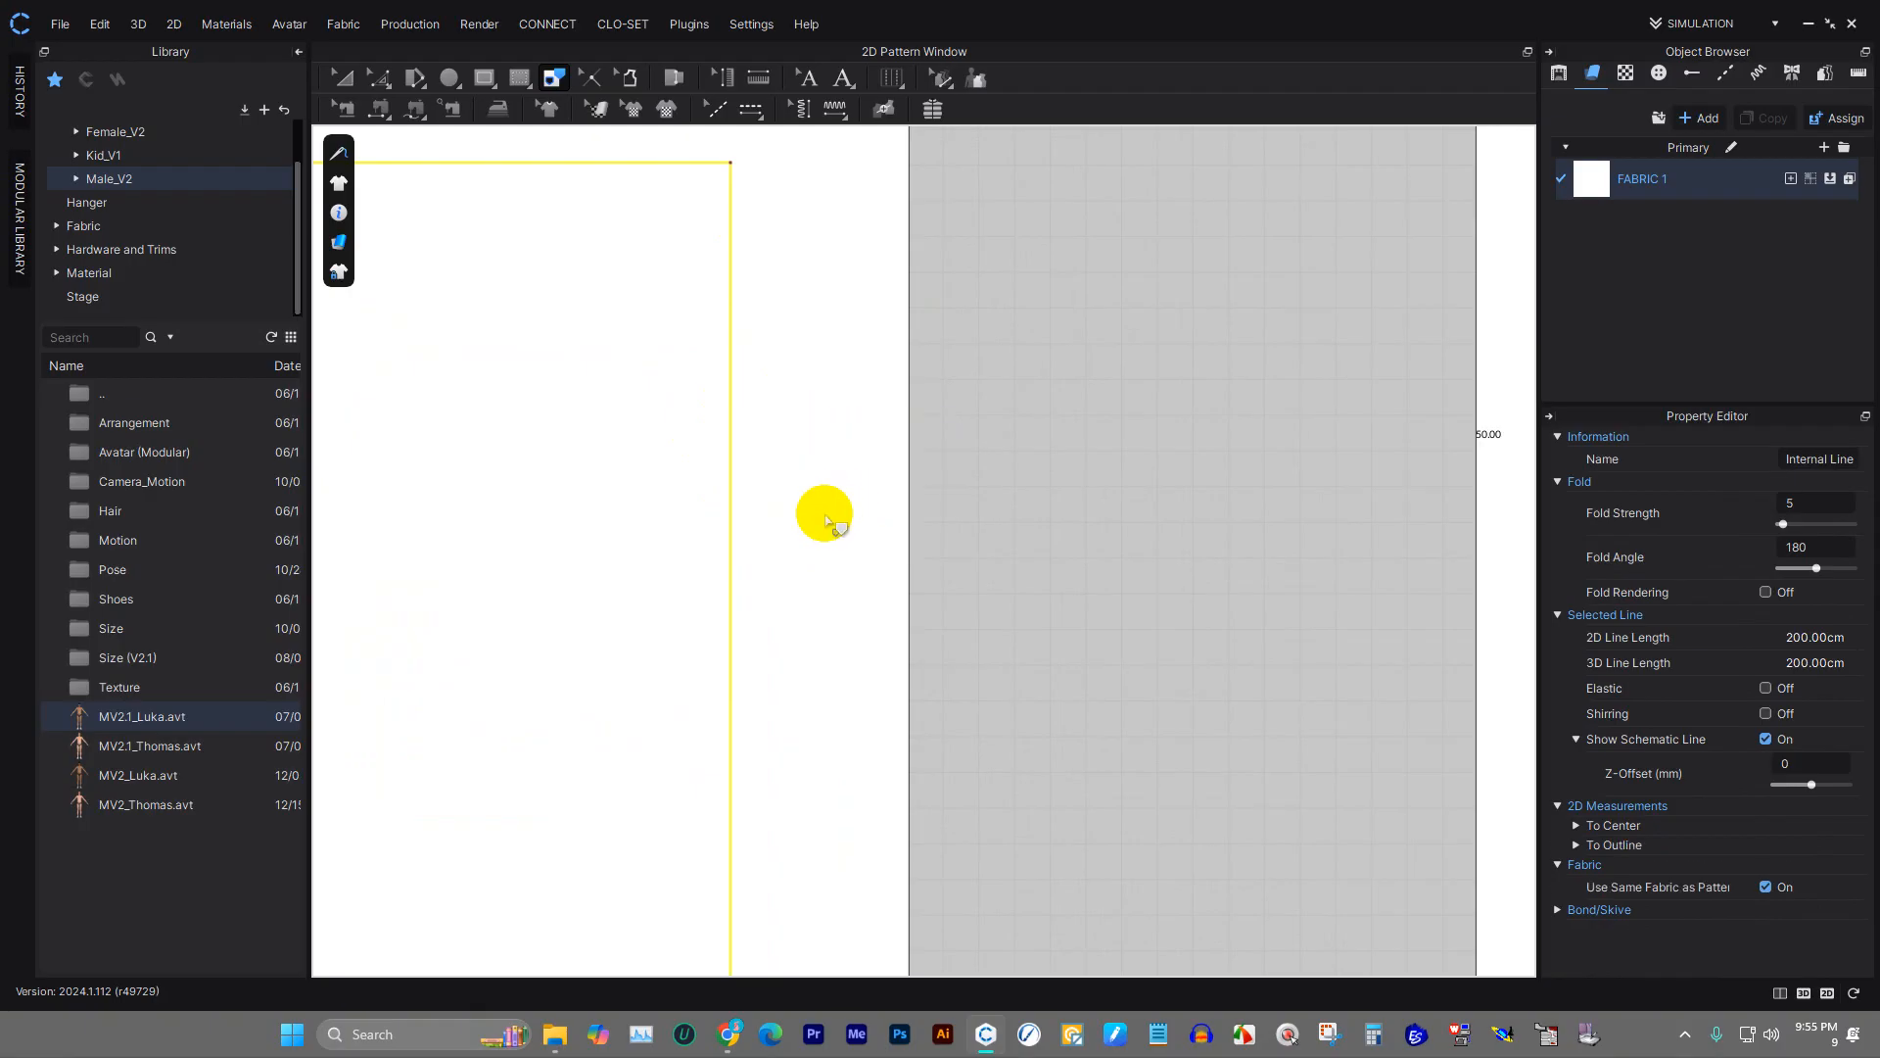
{"action": "scroll", "coordinate": [823, 512], "scroll_direction": "down", "scroll_amount": 5}
- Trace all four sides of the tall pattern's internal rectangle as a new pattern placed to the left of the tall pattern
{"action": "left_click_drag", "start_coordinate": [737, 497], "coordinate": [895, 608]}
{"action": "left_click", "coordinate": [780, 484]}
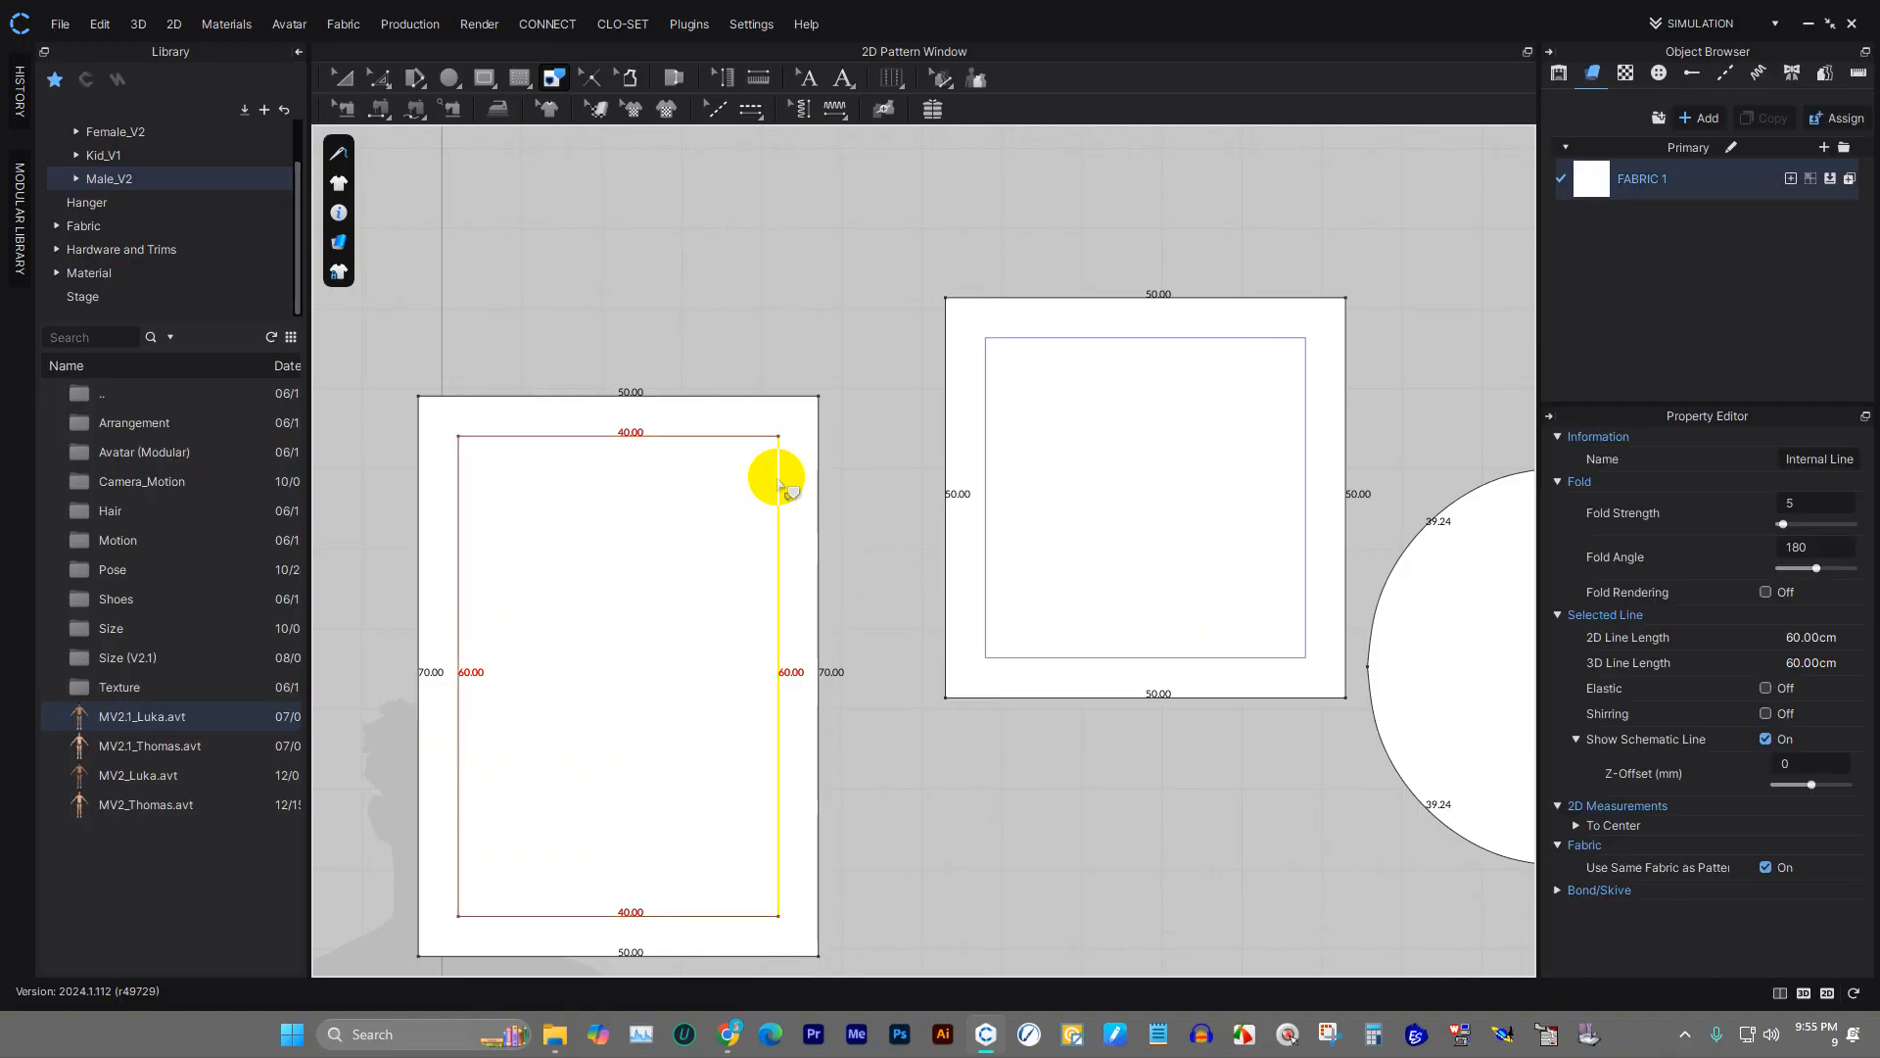
{"action": "left_click", "coordinate": [762, 436], "text": "shift"}
{"action": "left_click", "coordinate": [458, 487], "text": "shift"}
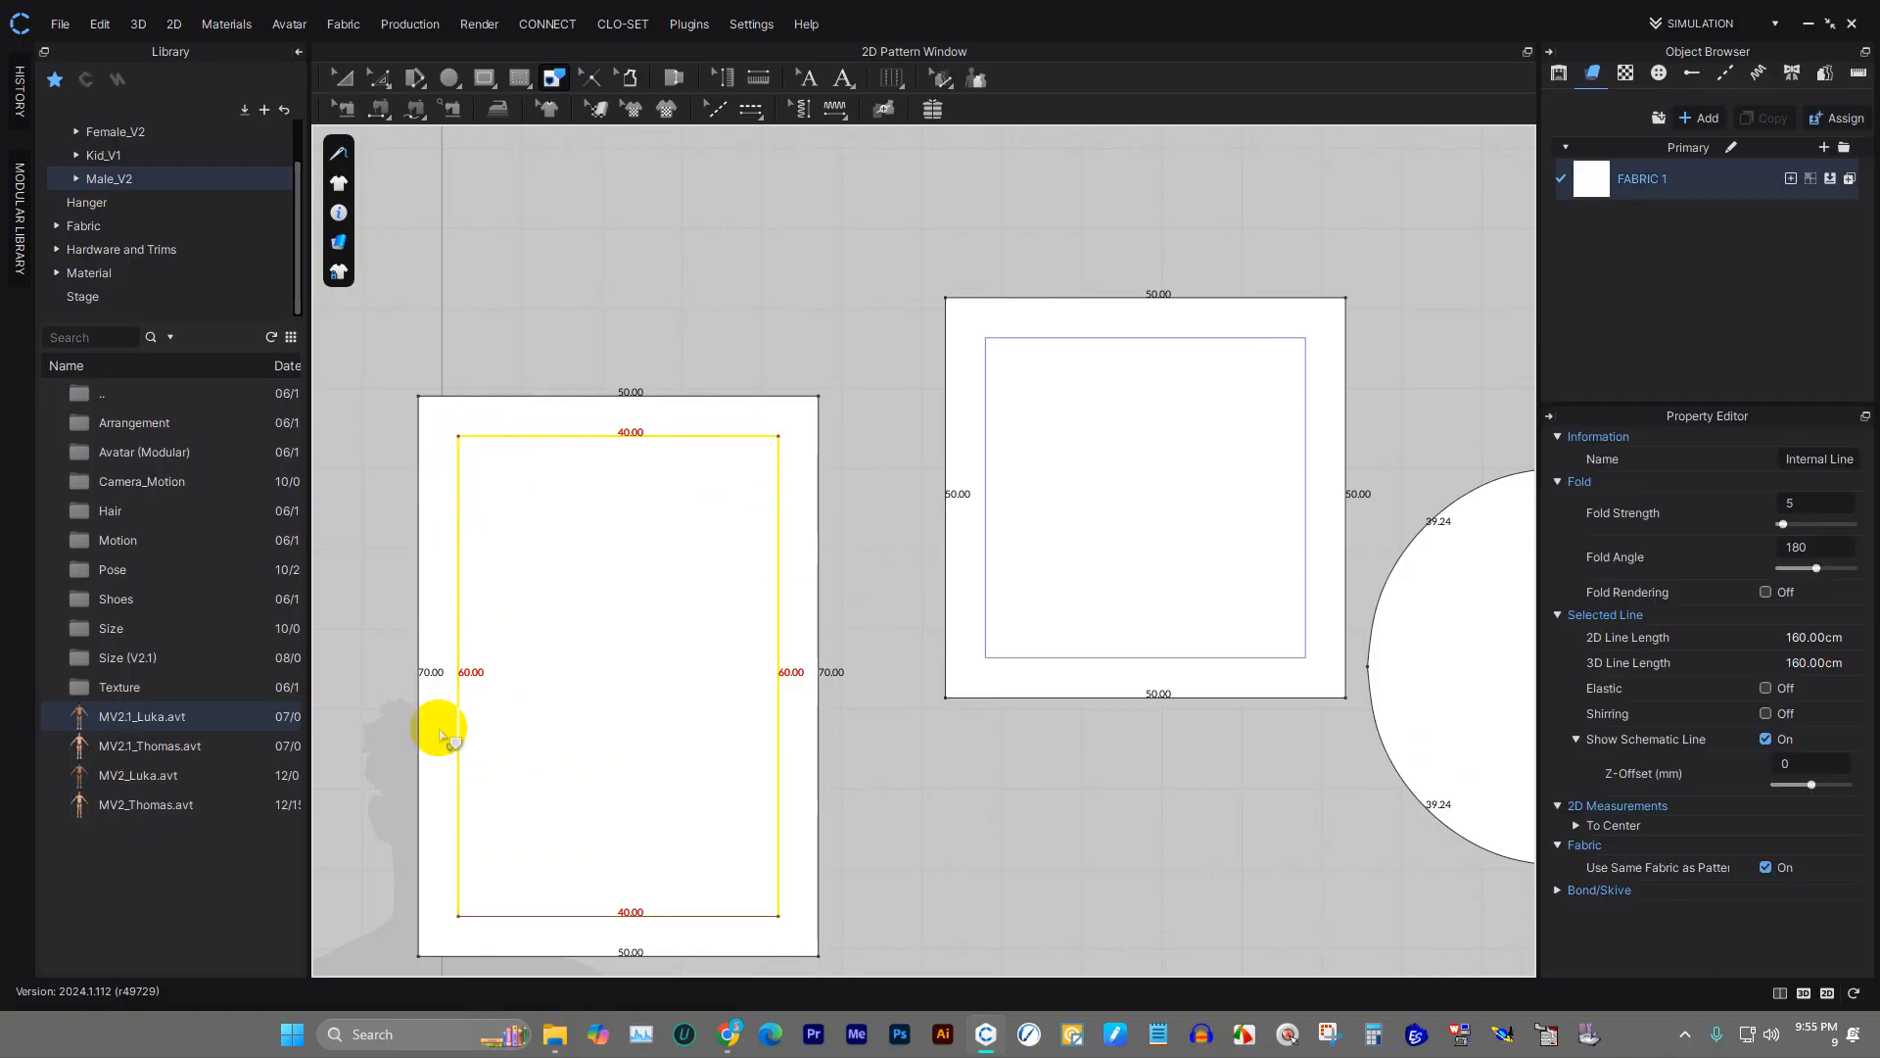
{"action": "left_click", "coordinate": [509, 915], "text": "shift"}
{"action": "right_click", "coordinate": [510, 915]}
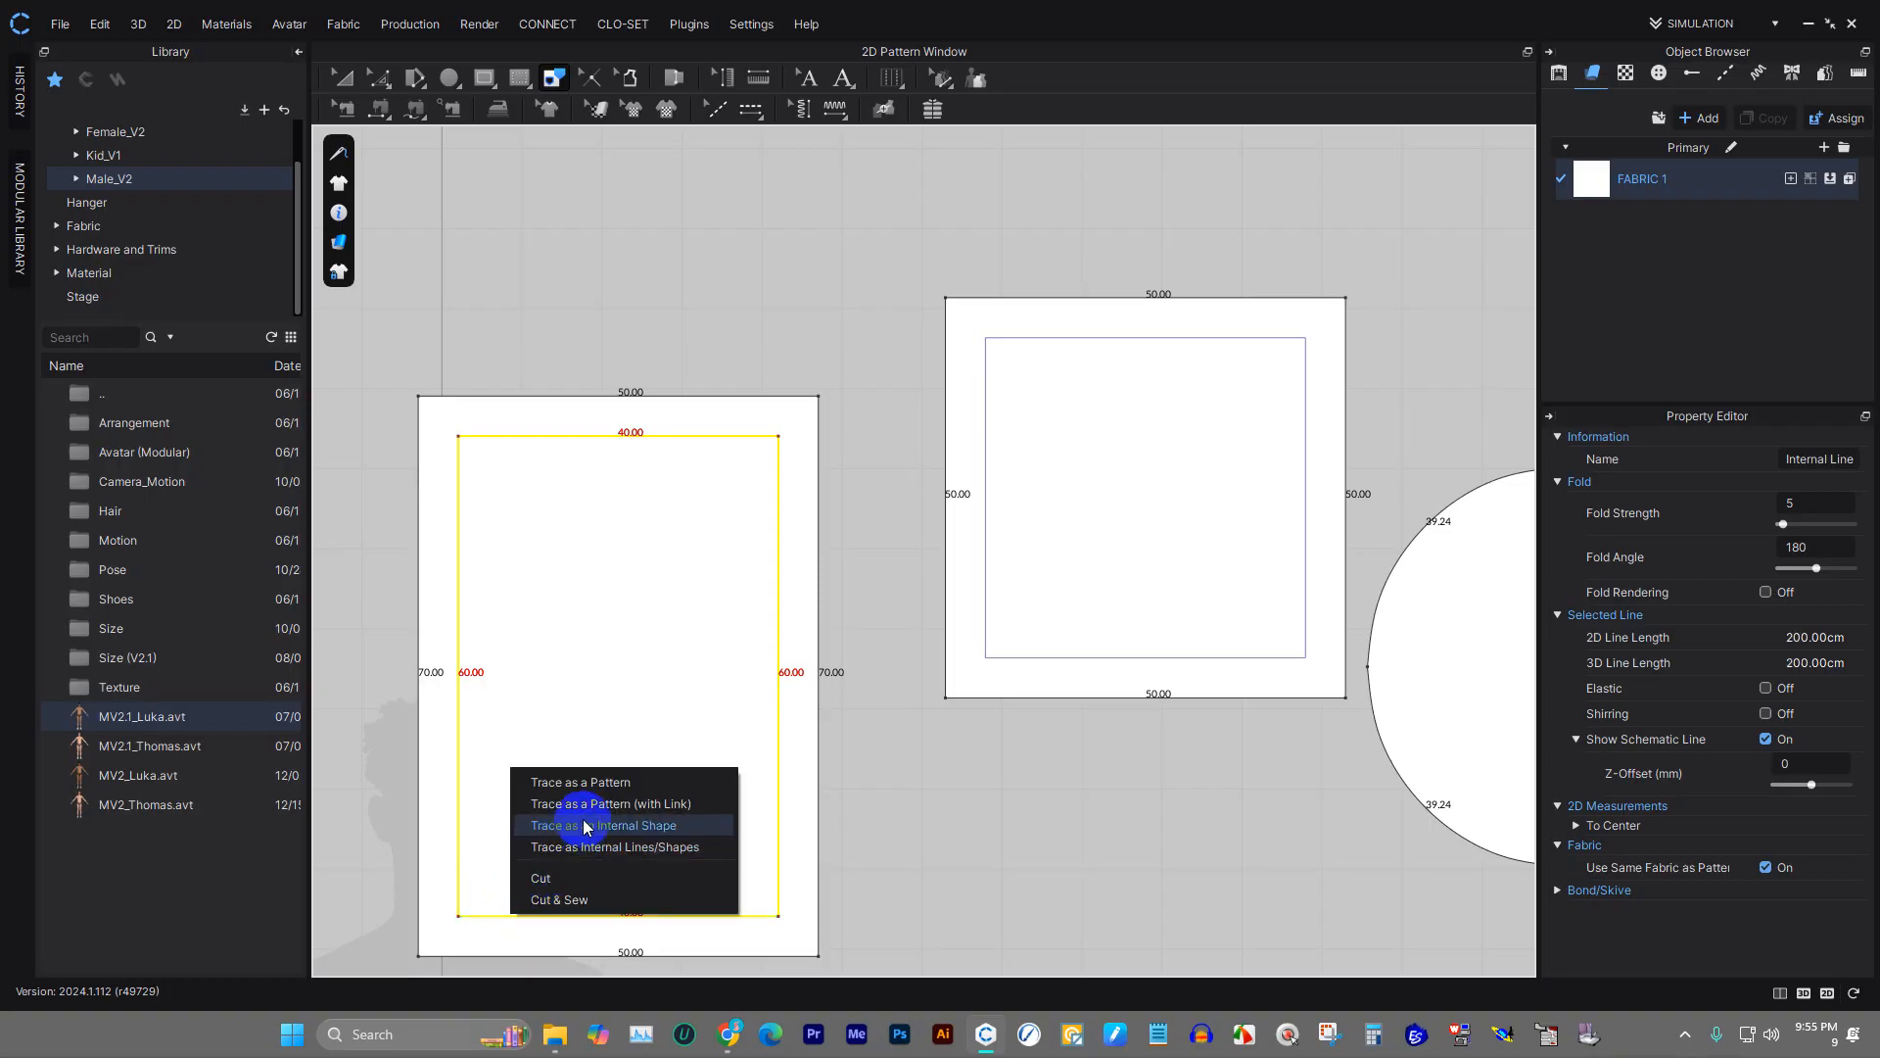
{"action": "left_click", "coordinate": [600, 783]}
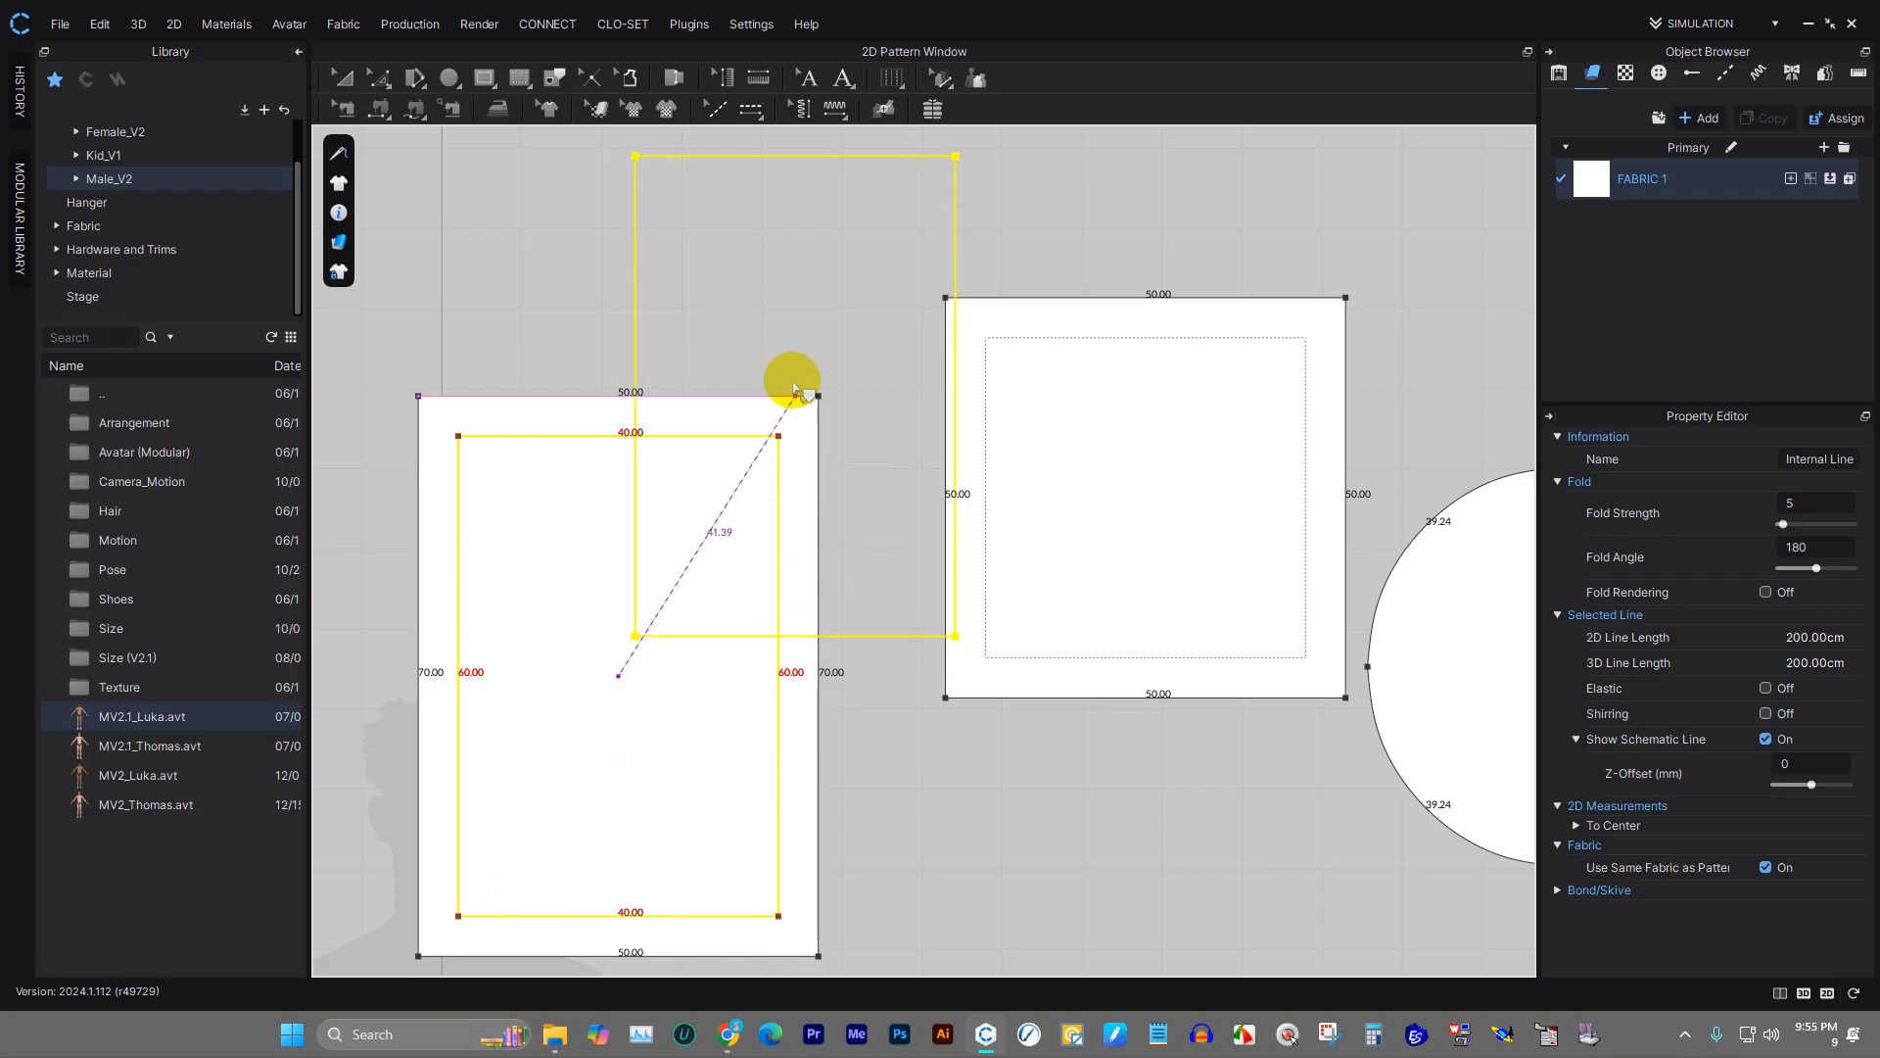
{"action": "scroll", "coordinate": [674, 335], "scroll_direction": "down", "scroll_amount": 3}
{"action": "scroll", "coordinate": [674, 335], "scroll_direction": "down", "scroll_amount": 3}
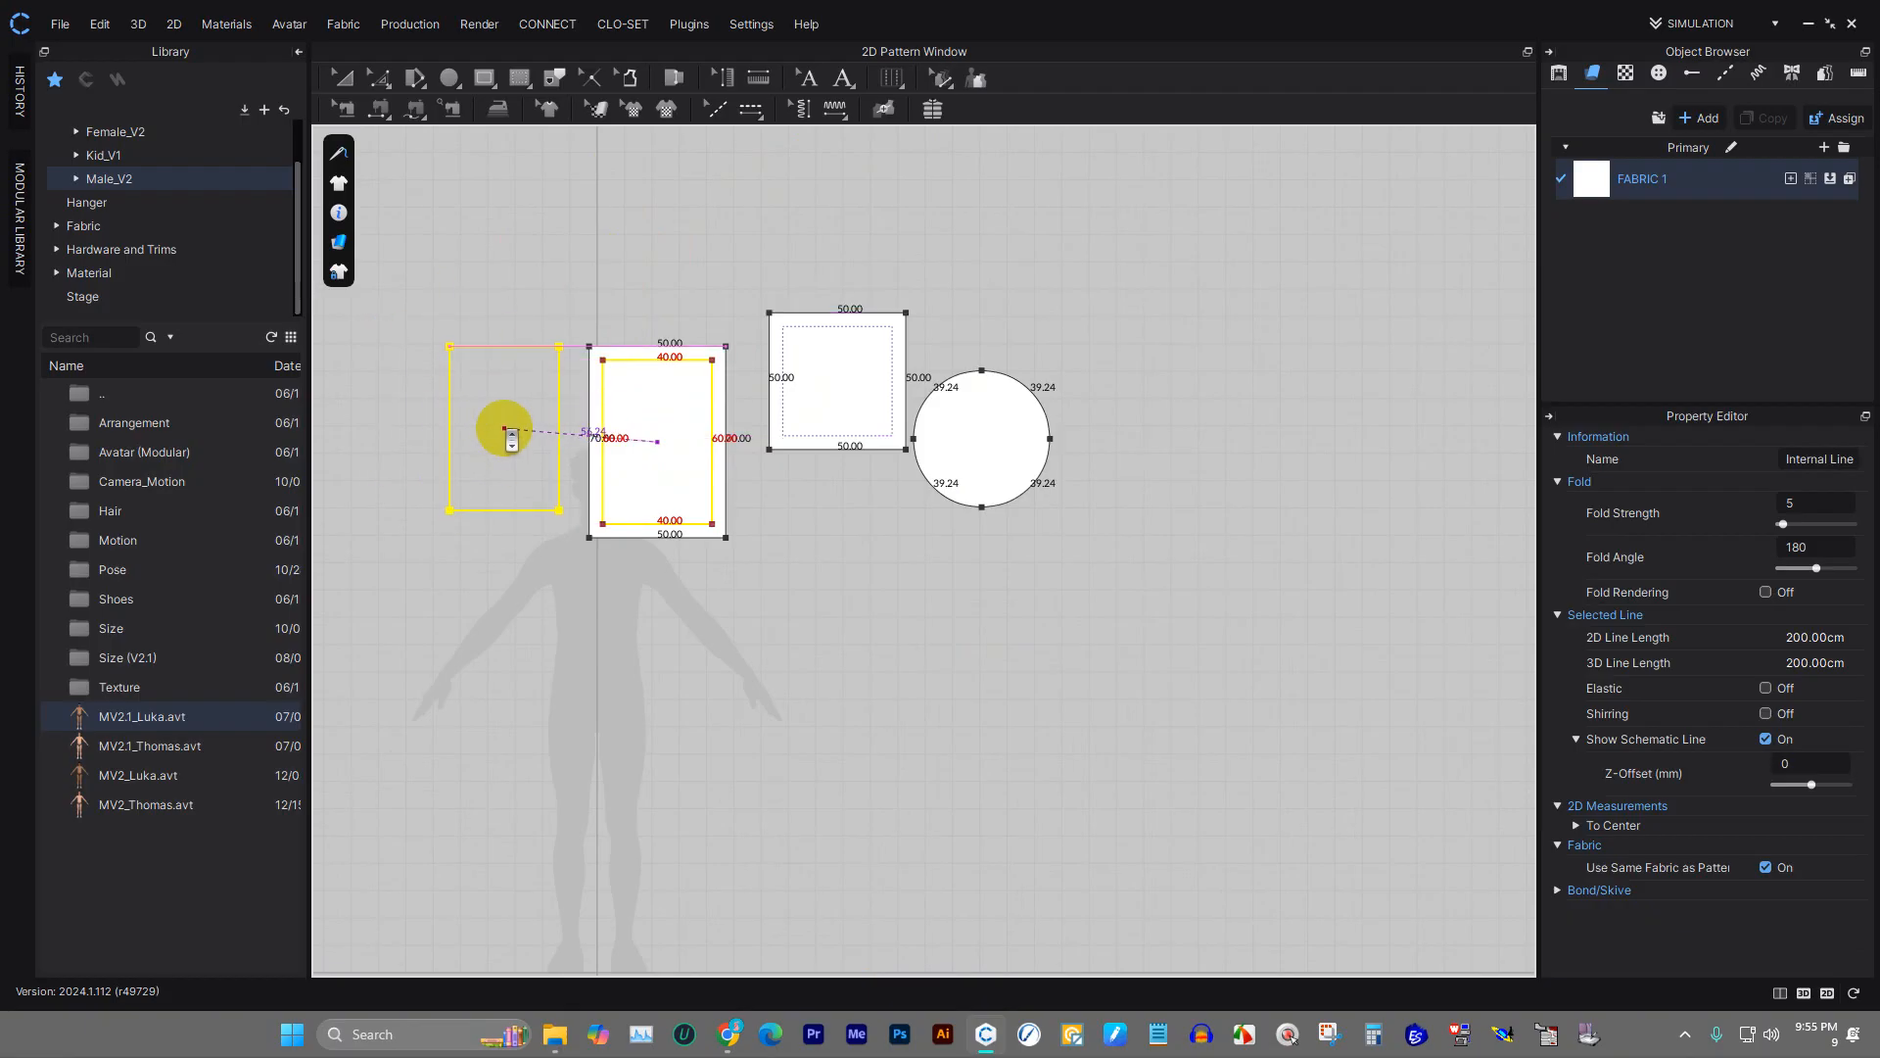
{"action": "left_click", "coordinate": [506, 438]}
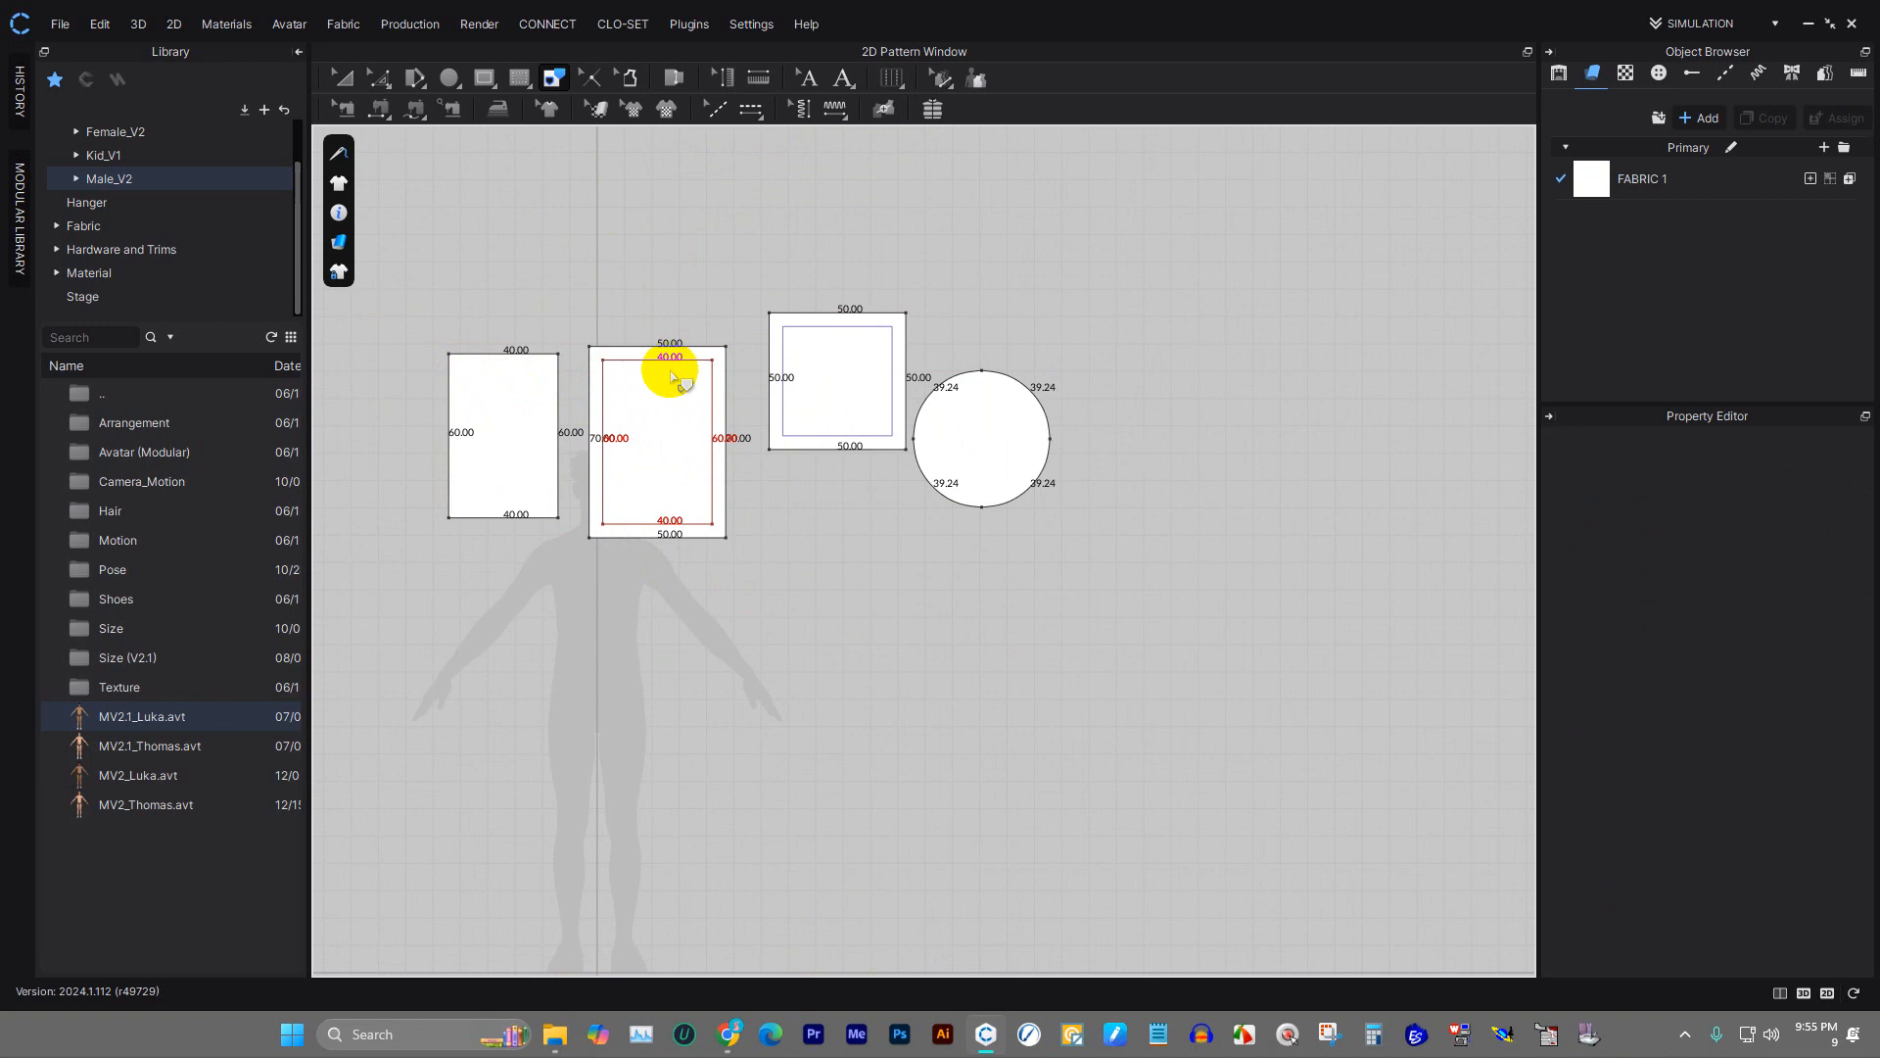
{"action": "scroll", "coordinate": [598, 235], "scroll_direction": "up", "scroll_amount": 4}
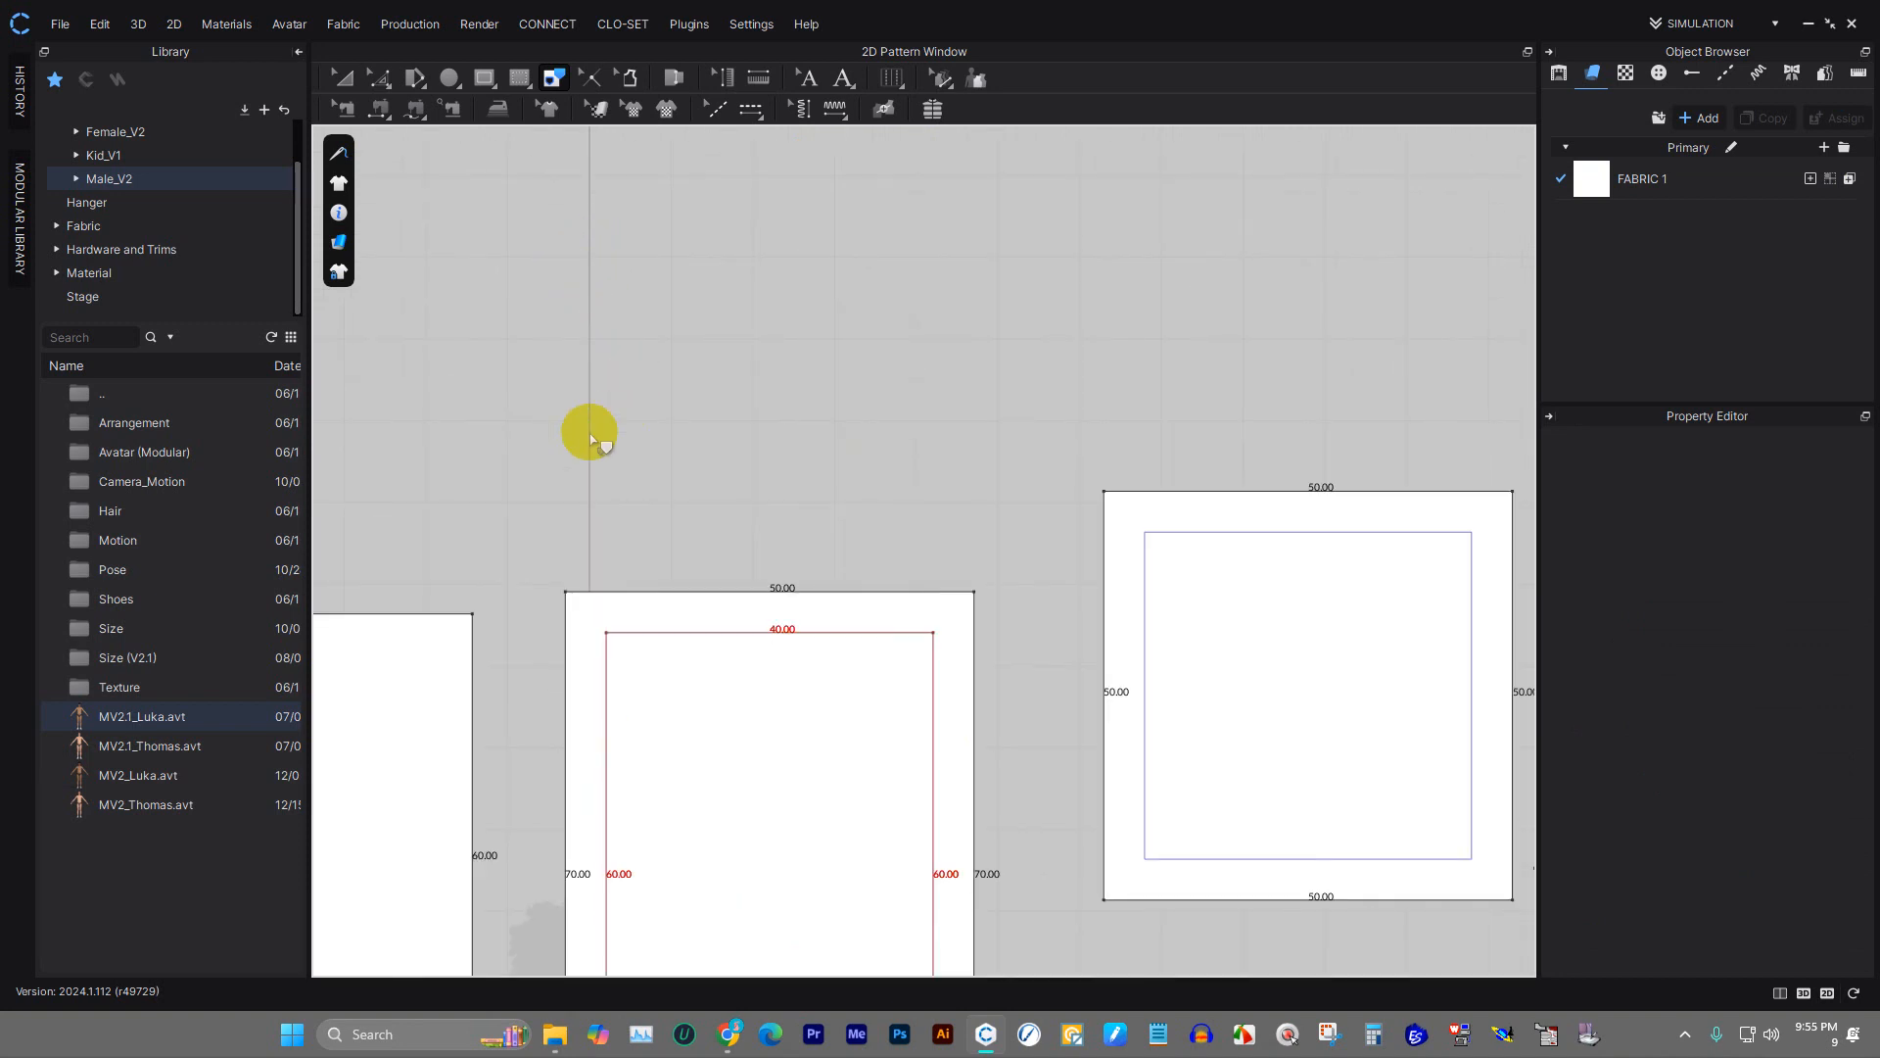
{"action": "left_click", "coordinate": [466, 81]}
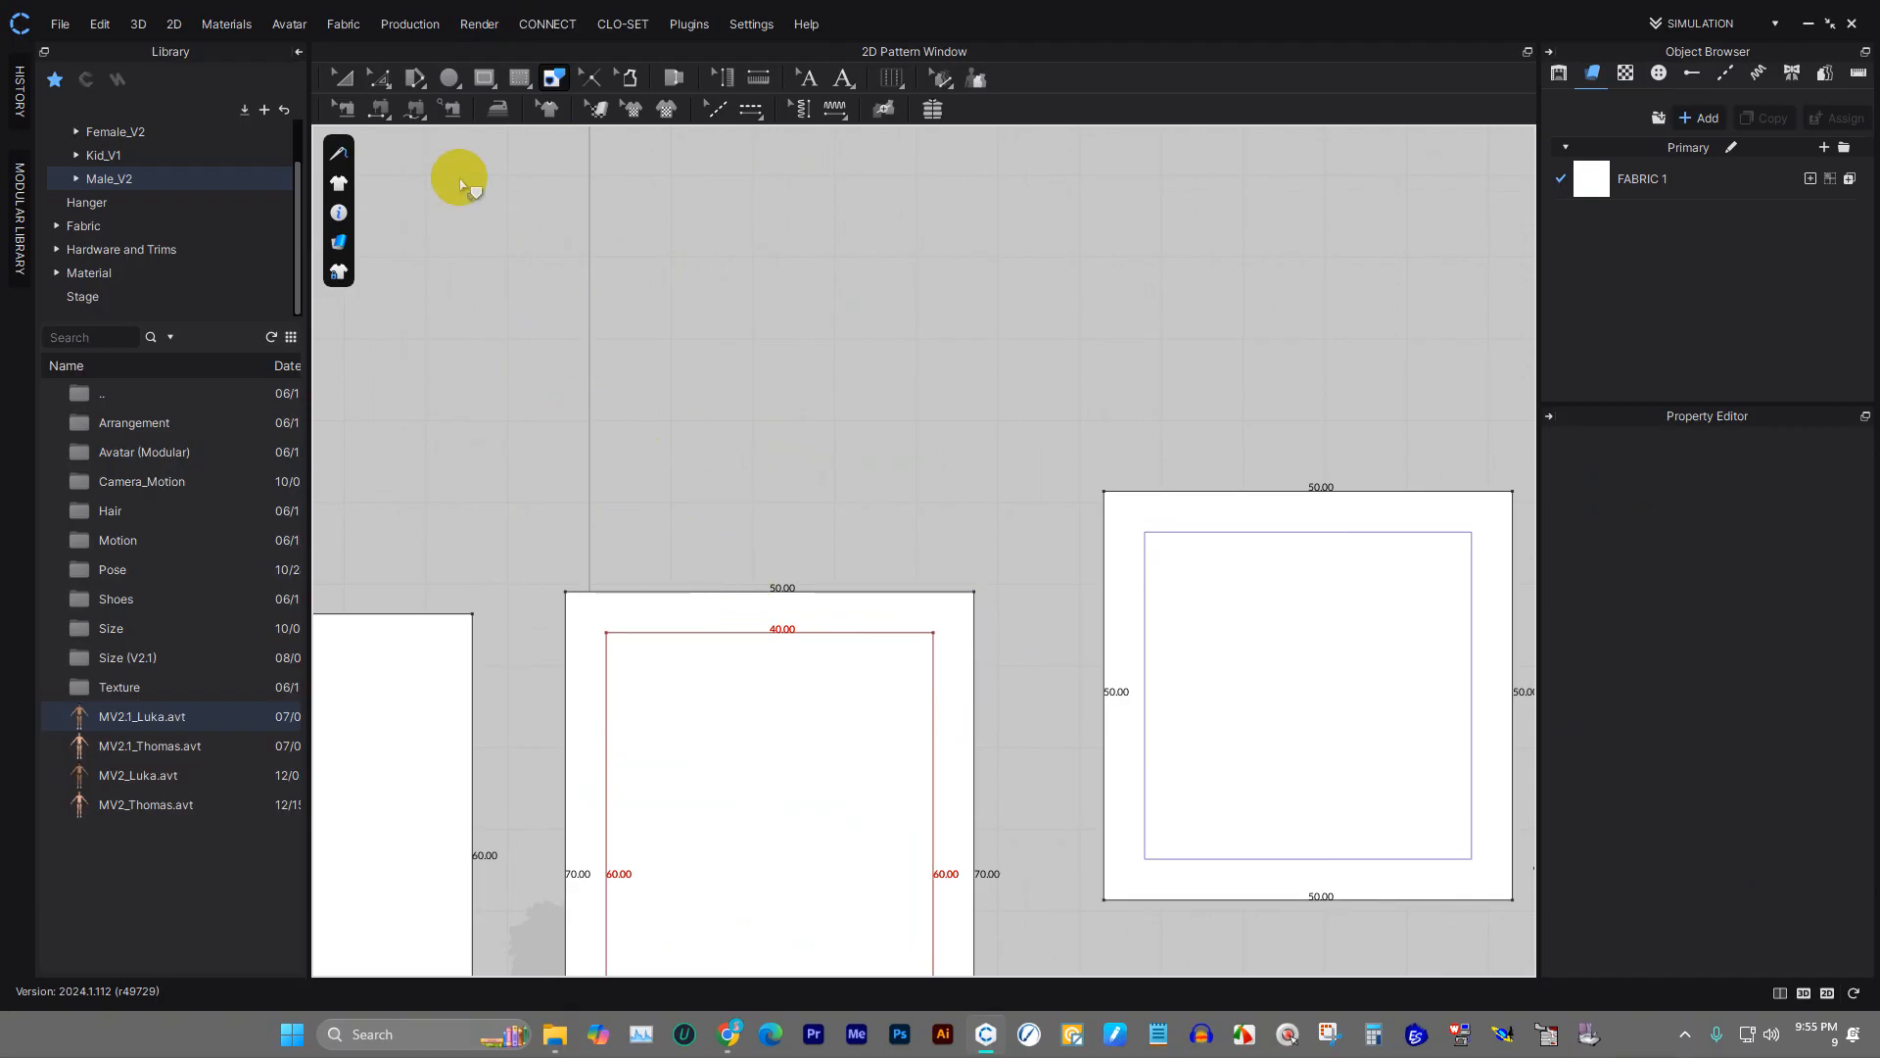
{"action": "left_click", "coordinate": [517, 88]}
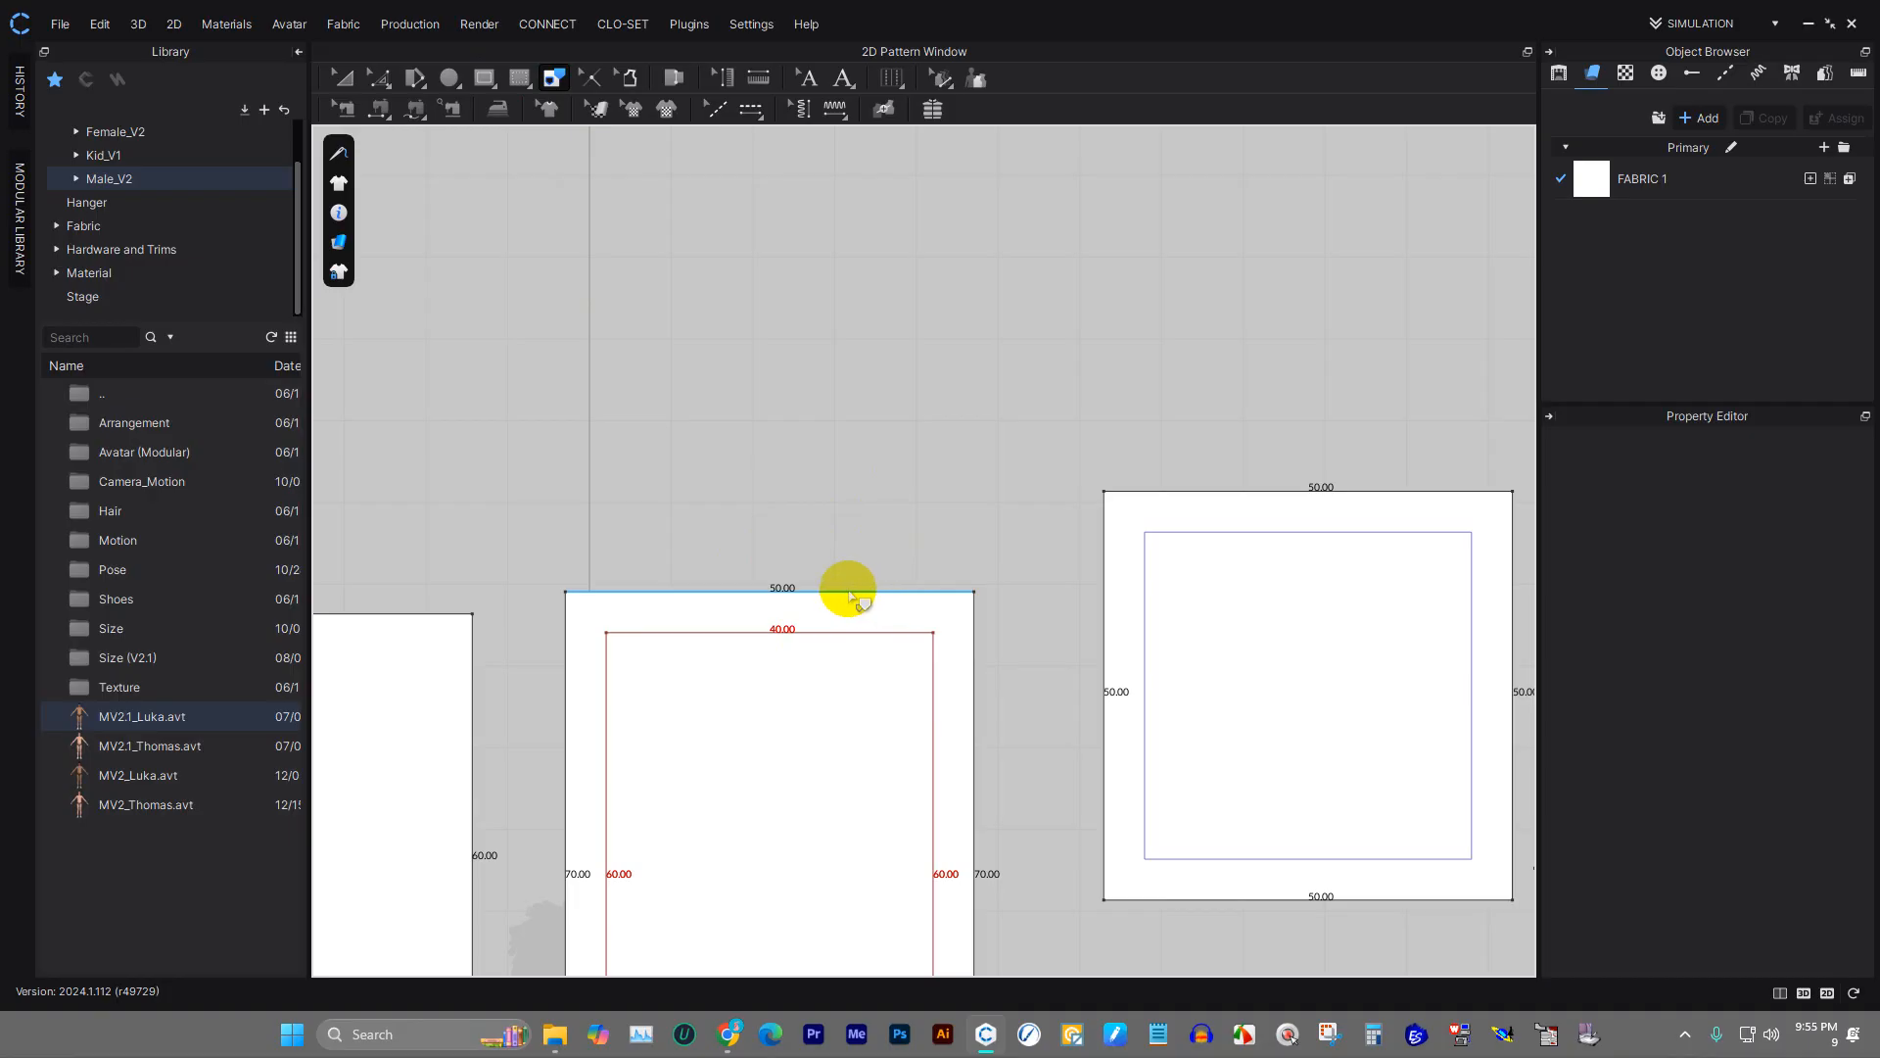
{"action": "scroll", "coordinate": [843, 676], "scroll_direction": "up", "scroll_amount": 3}
{"action": "scroll", "coordinate": [828, 646], "scroll_direction": "down", "scroll_amount": 4}
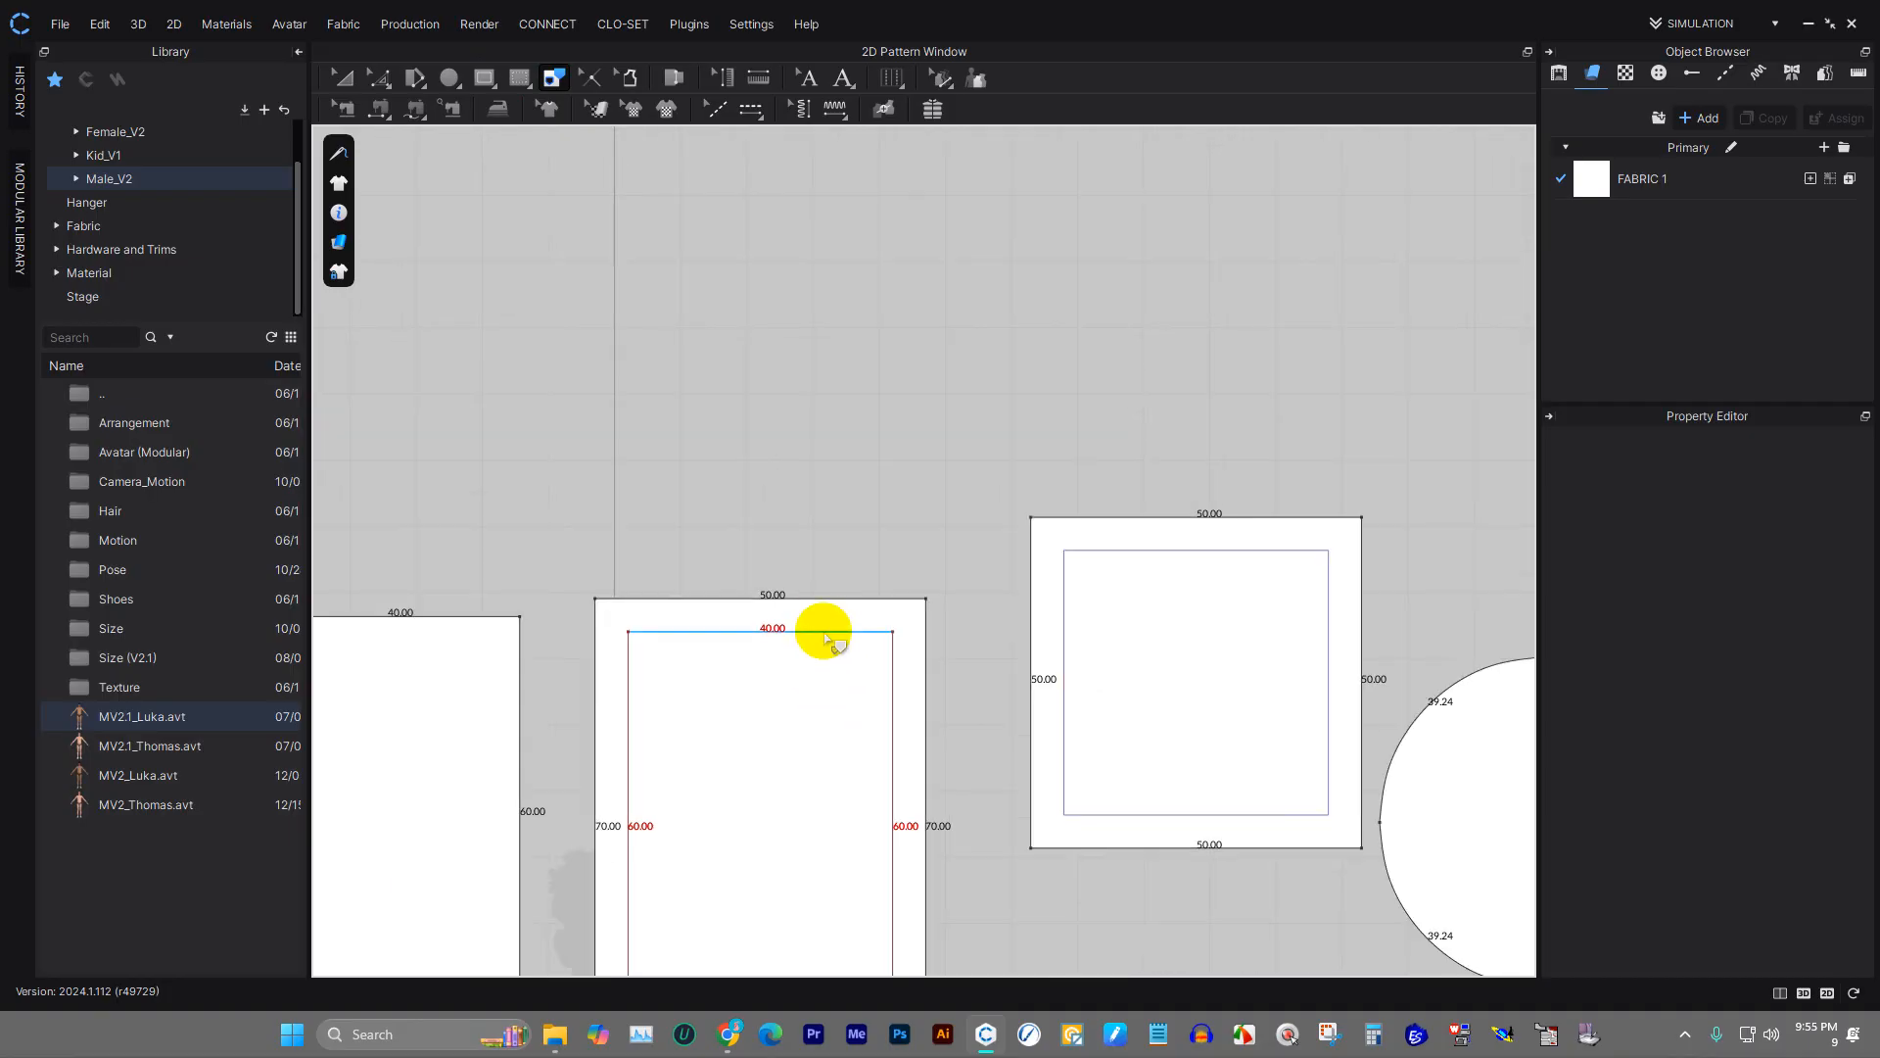
{"action": "middle_click_drag", "start_coordinate": [876, 480], "coordinate": [734, 344]}
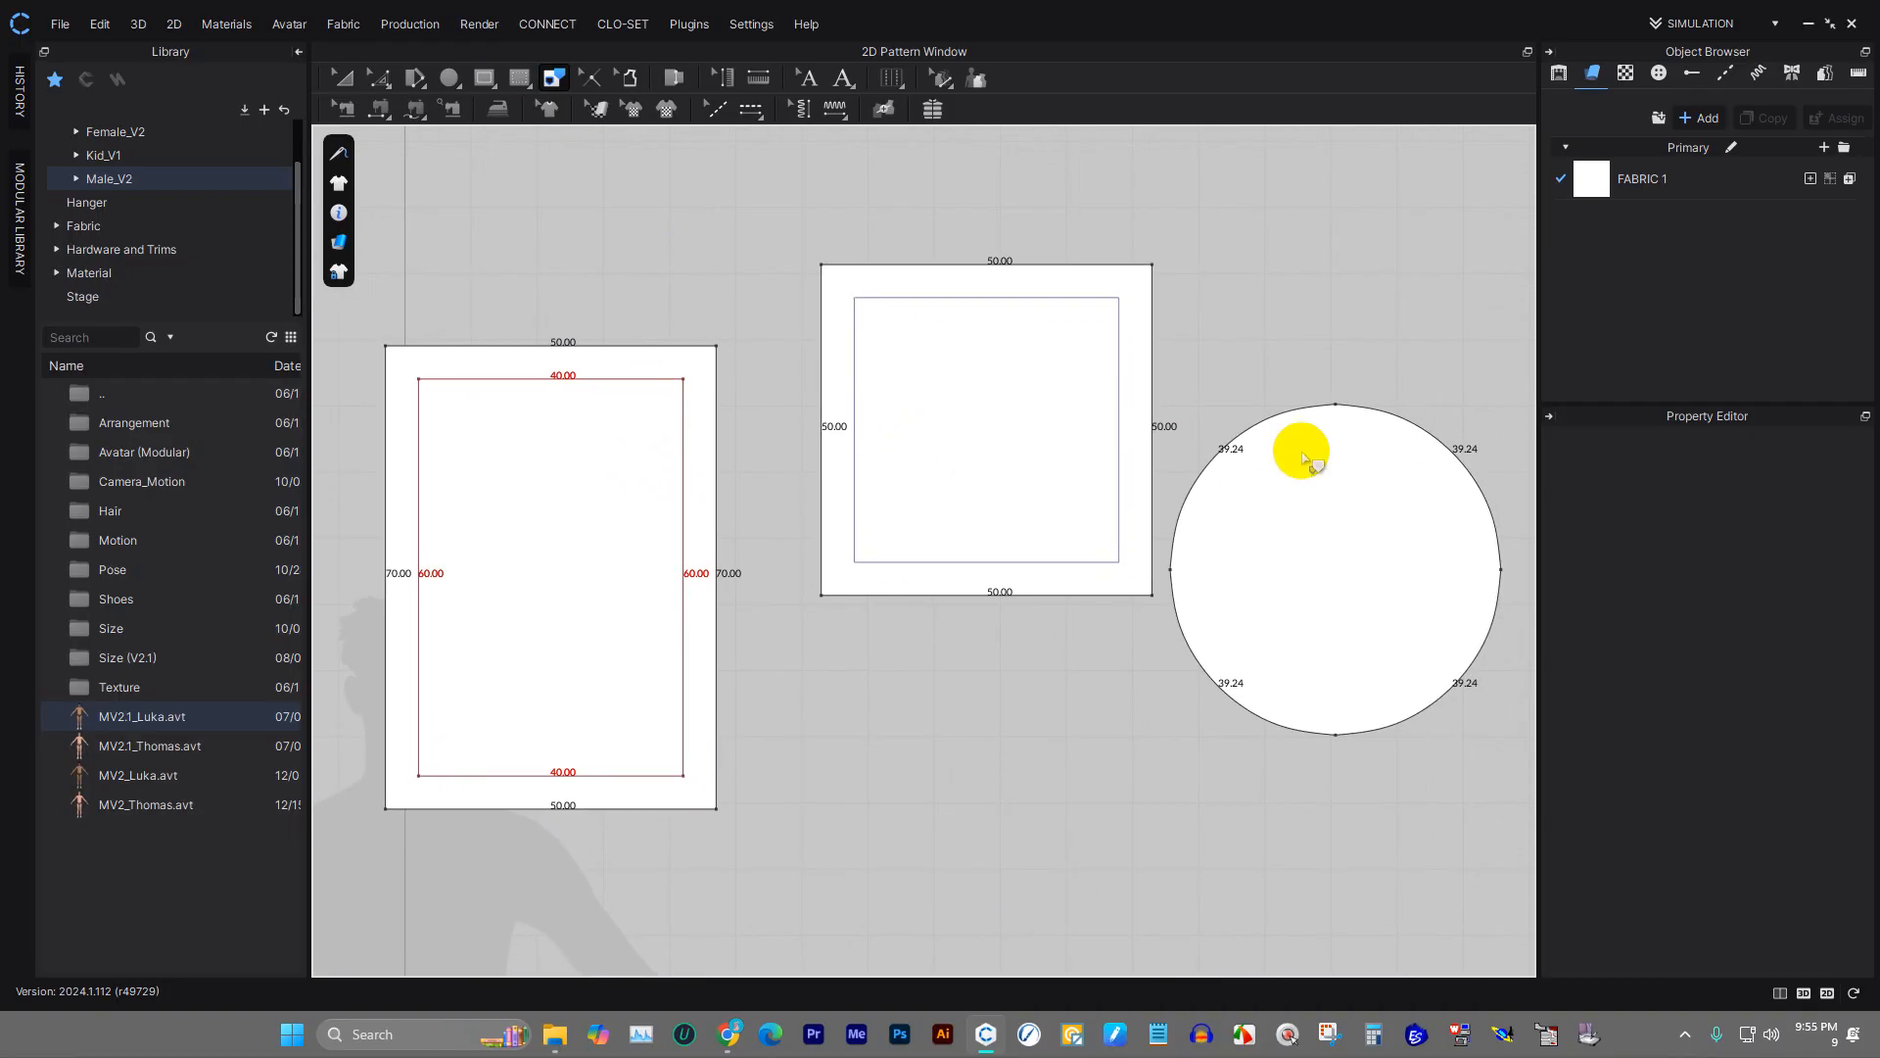
{"action": "left_click", "coordinate": [535, 93]}
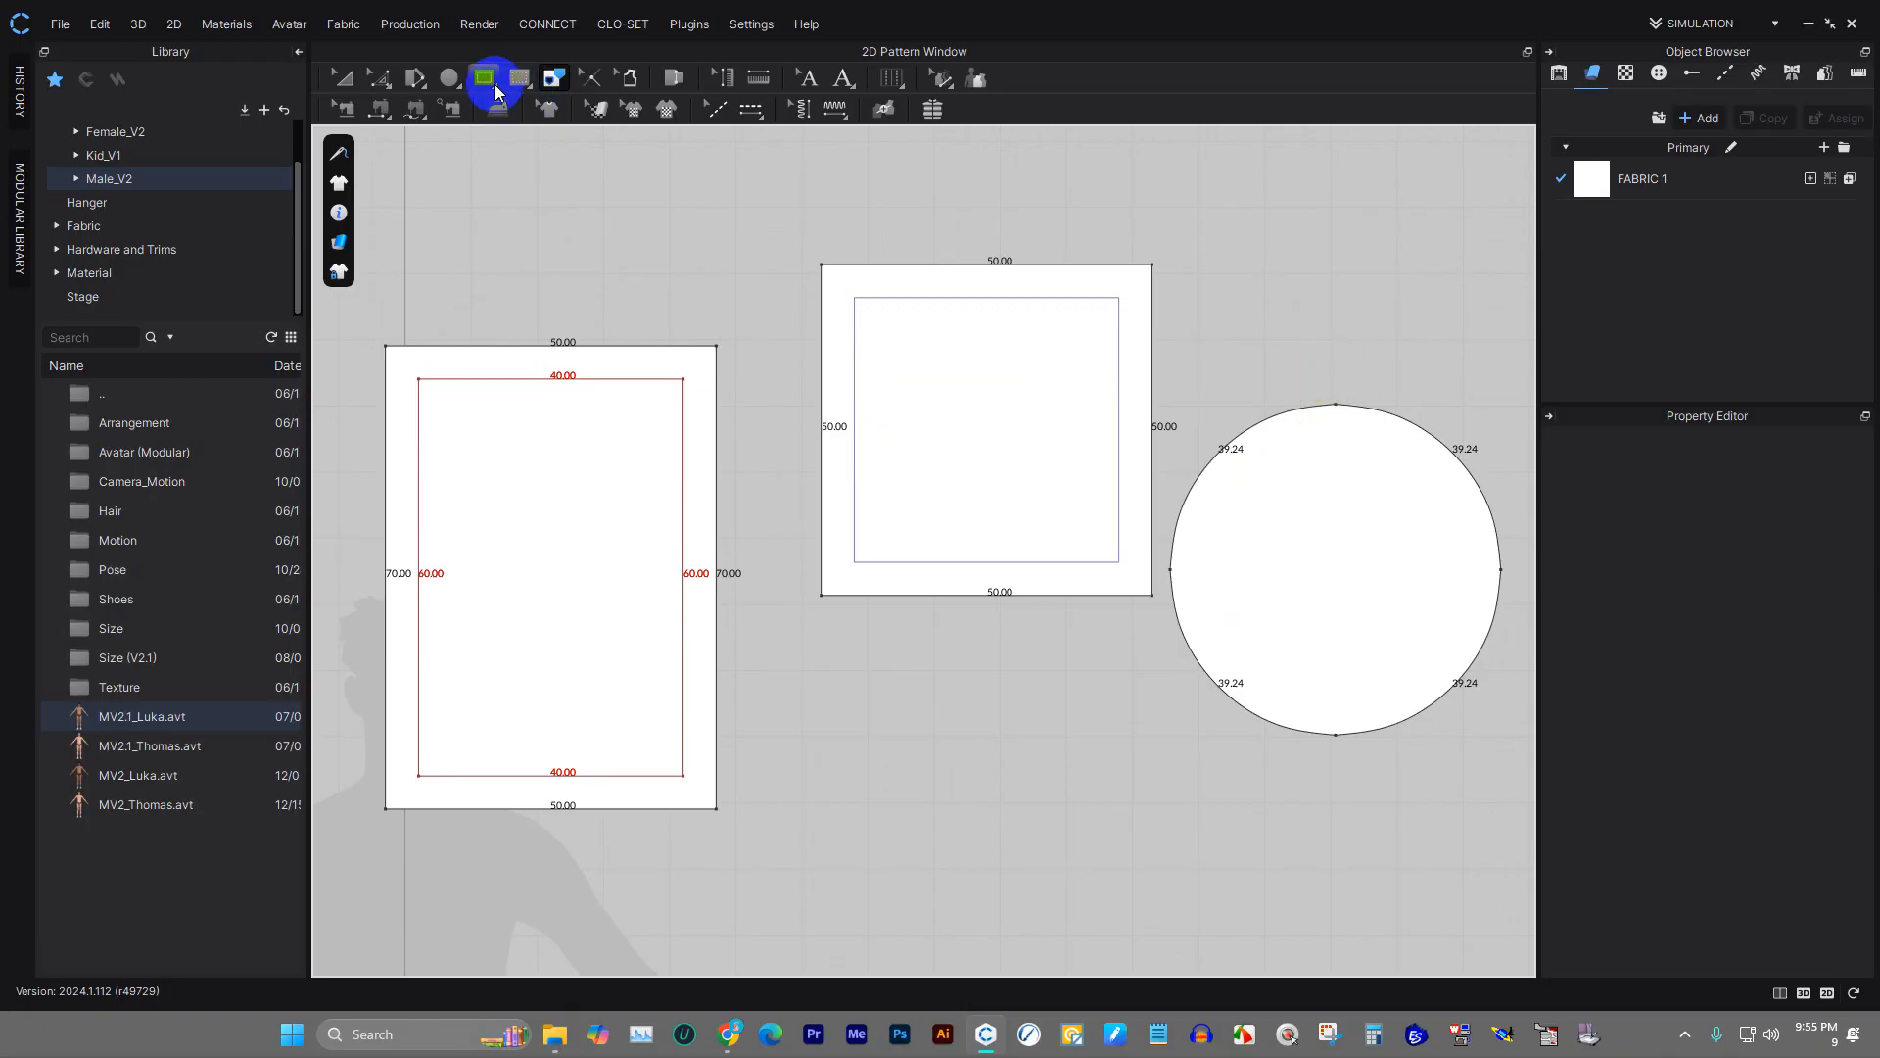
- With the Dart tool, try to place a dart above the circle pattern and to draw one across the circle's top outline
{"action": "left_click_drag", "start_coordinate": [496, 92], "coordinate": [516, 174]}
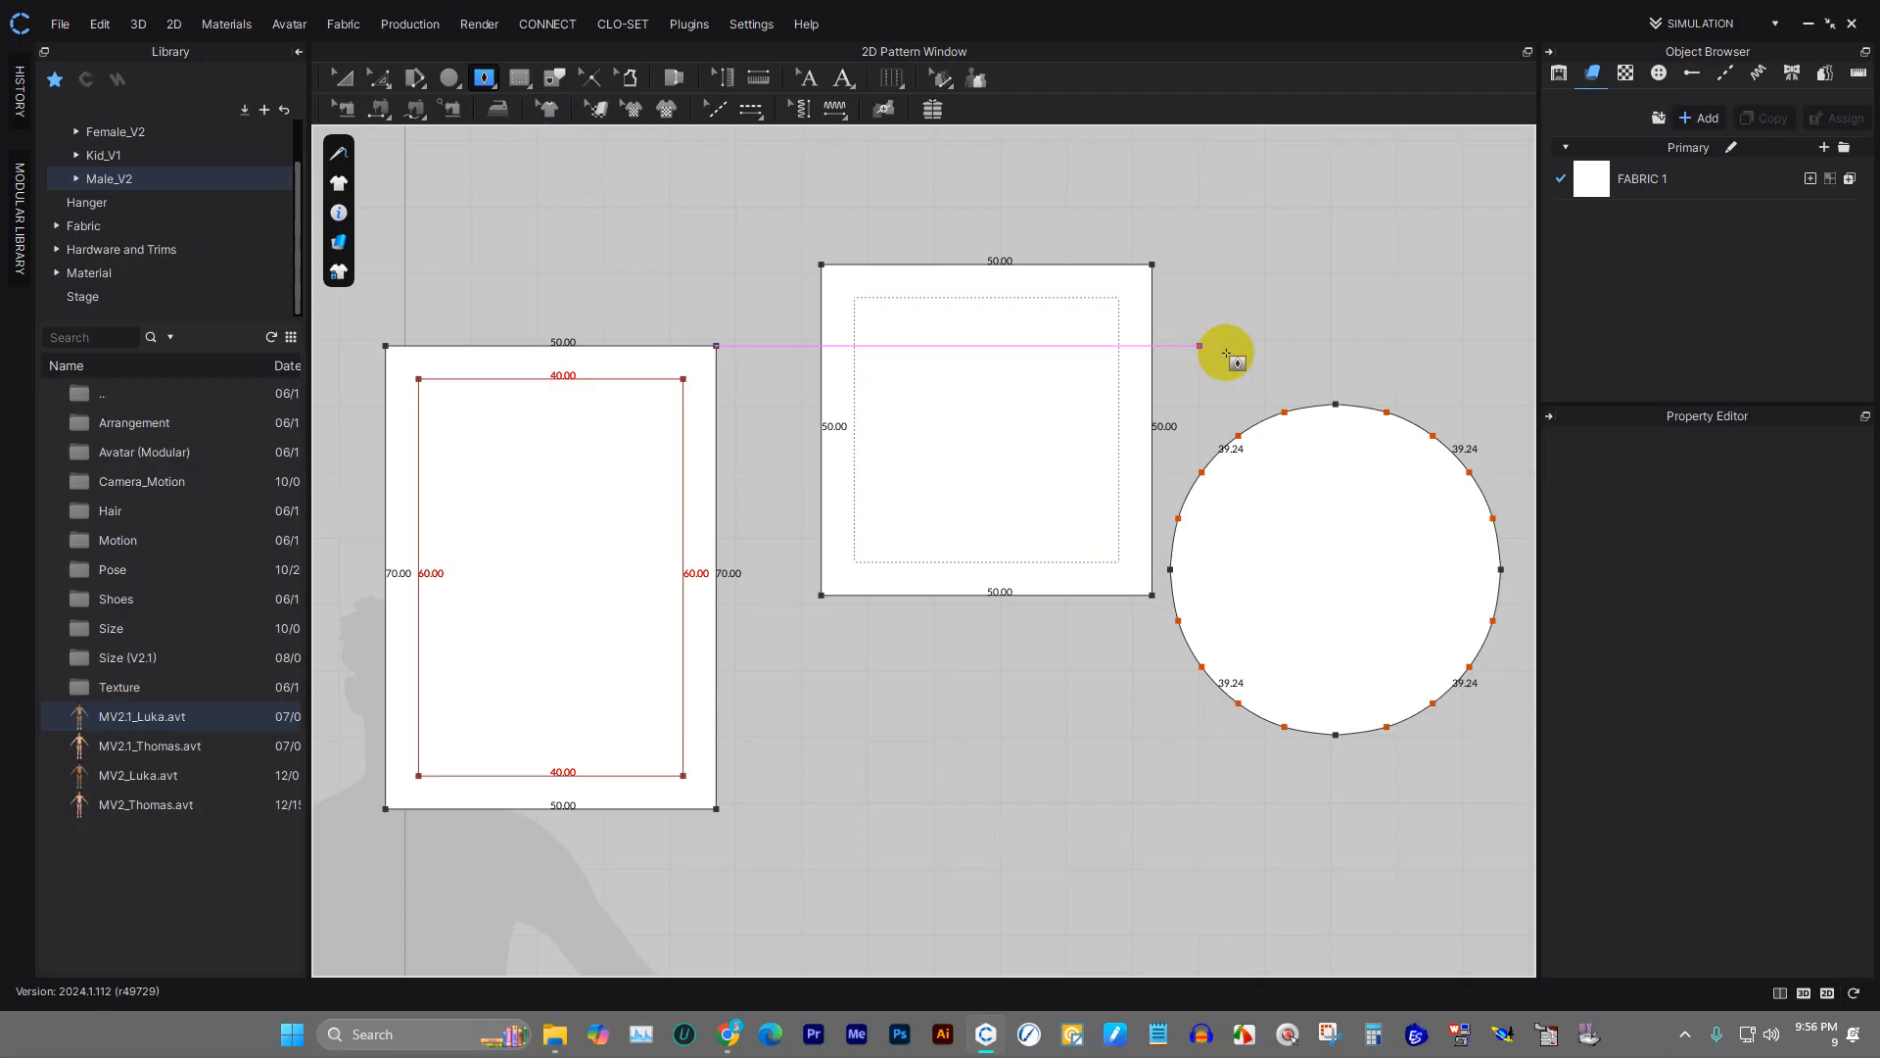
{"action": "left_click", "coordinate": [1317, 390]}
{"action": "left_click", "coordinate": [952, 595]}
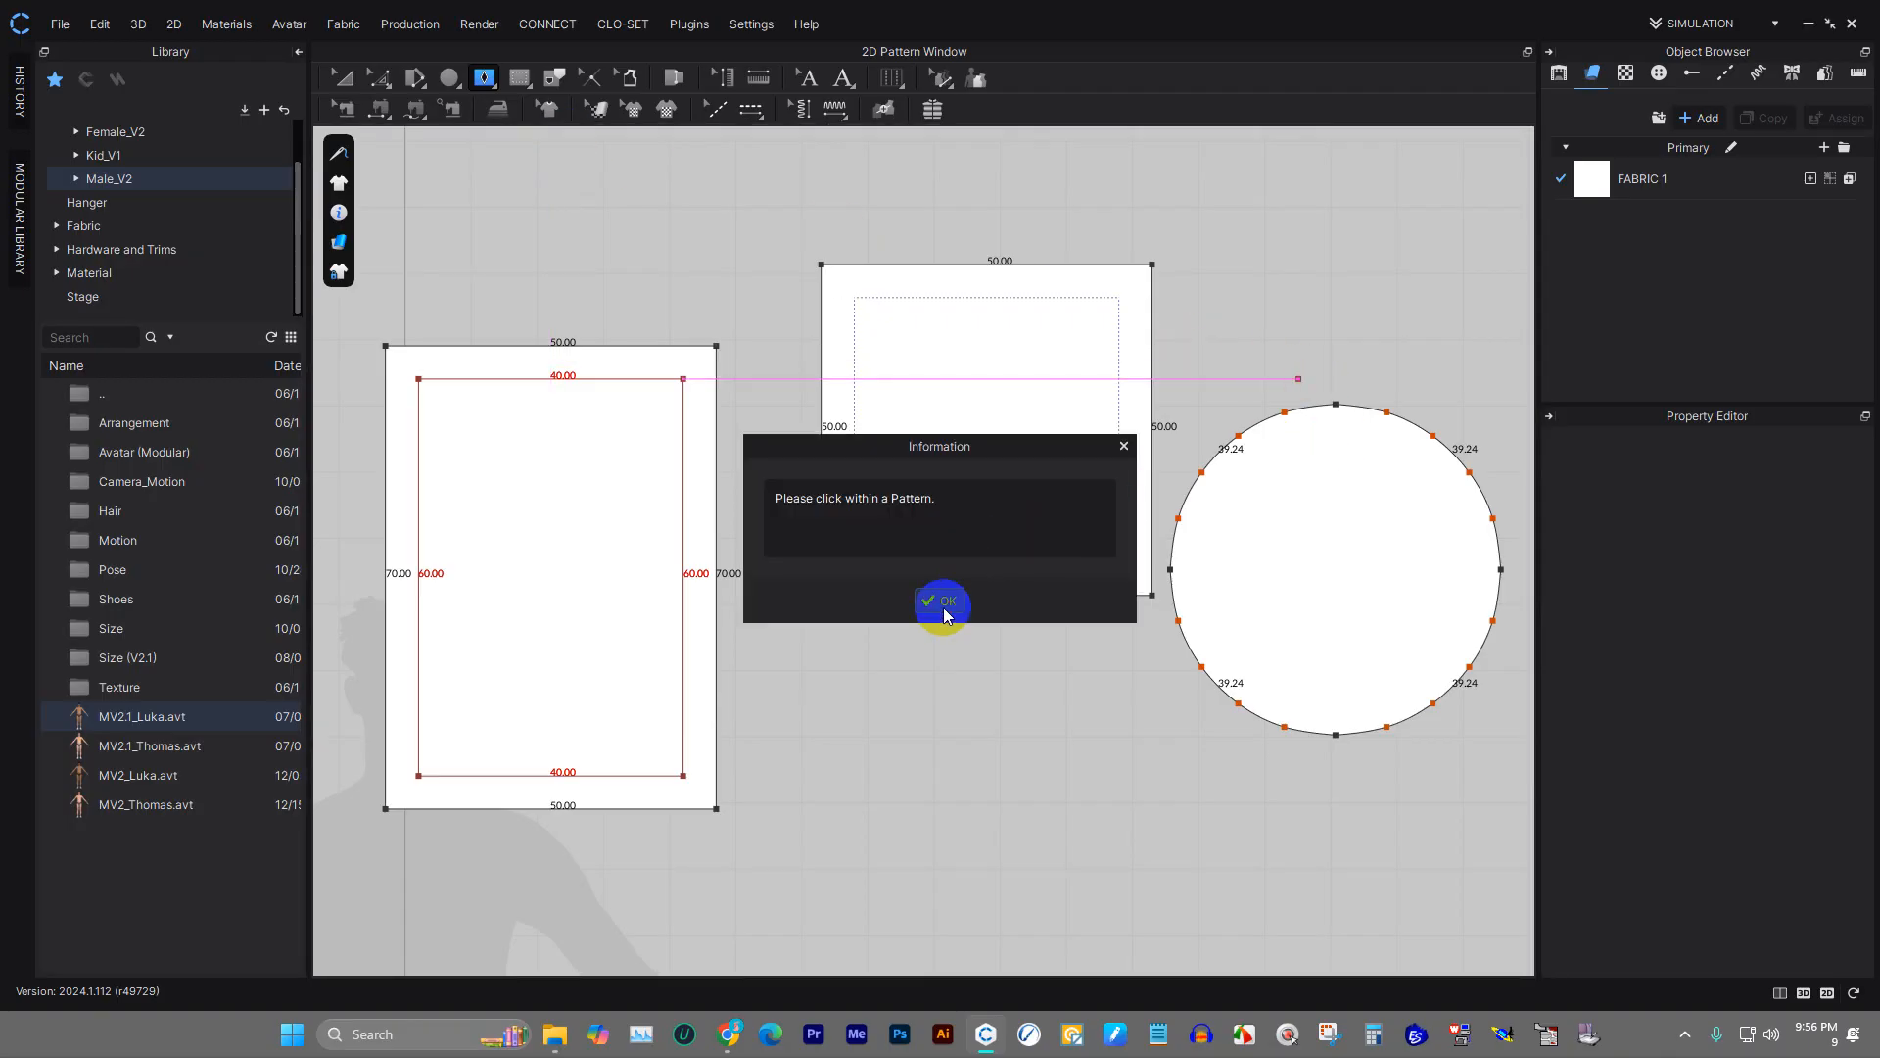
{"action": "left_click", "coordinate": [1302, 503]}
{"action": "left_click", "coordinate": [940, 596]}
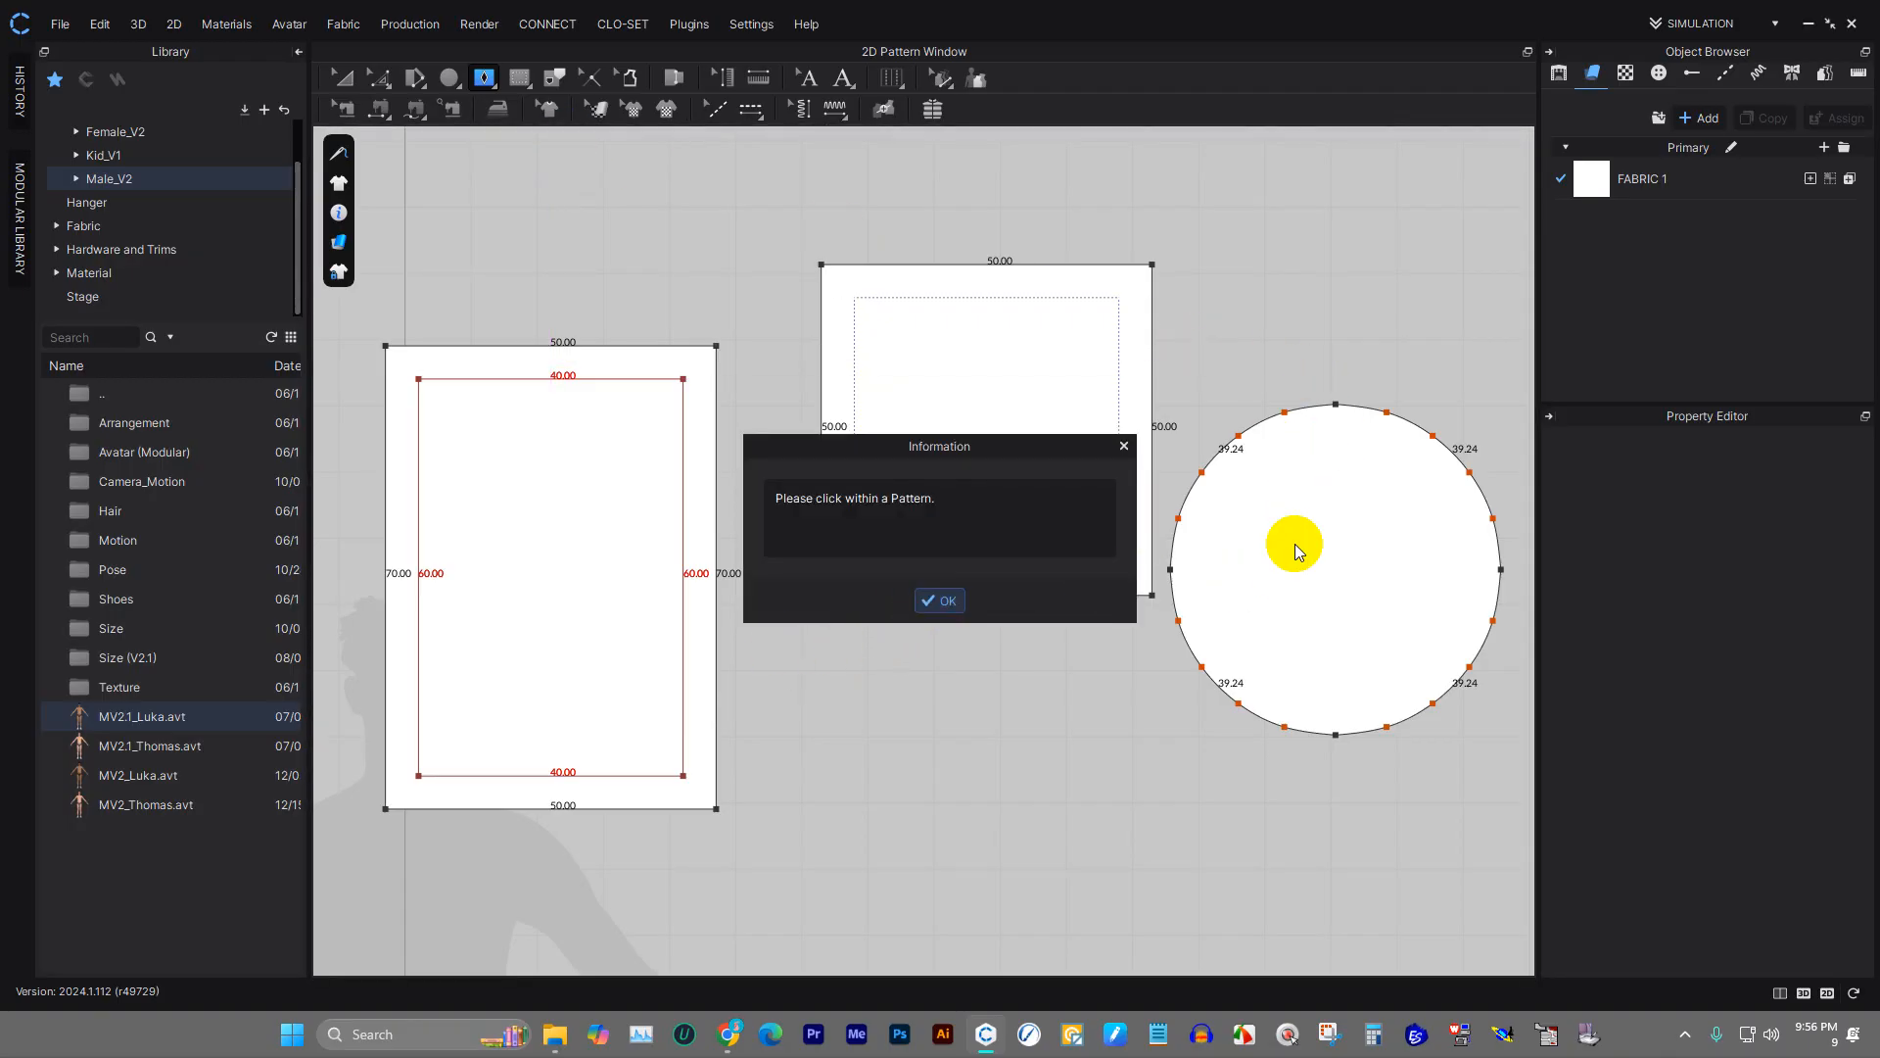
{"action": "scroll", "coordinate": [1363, 429], "scroll_direction": "down", "scroll_amount": 1}
{"action": "scroll", "coordinate": [1363, 428], "scroll_direction": "up", "scroll_amount": 2}
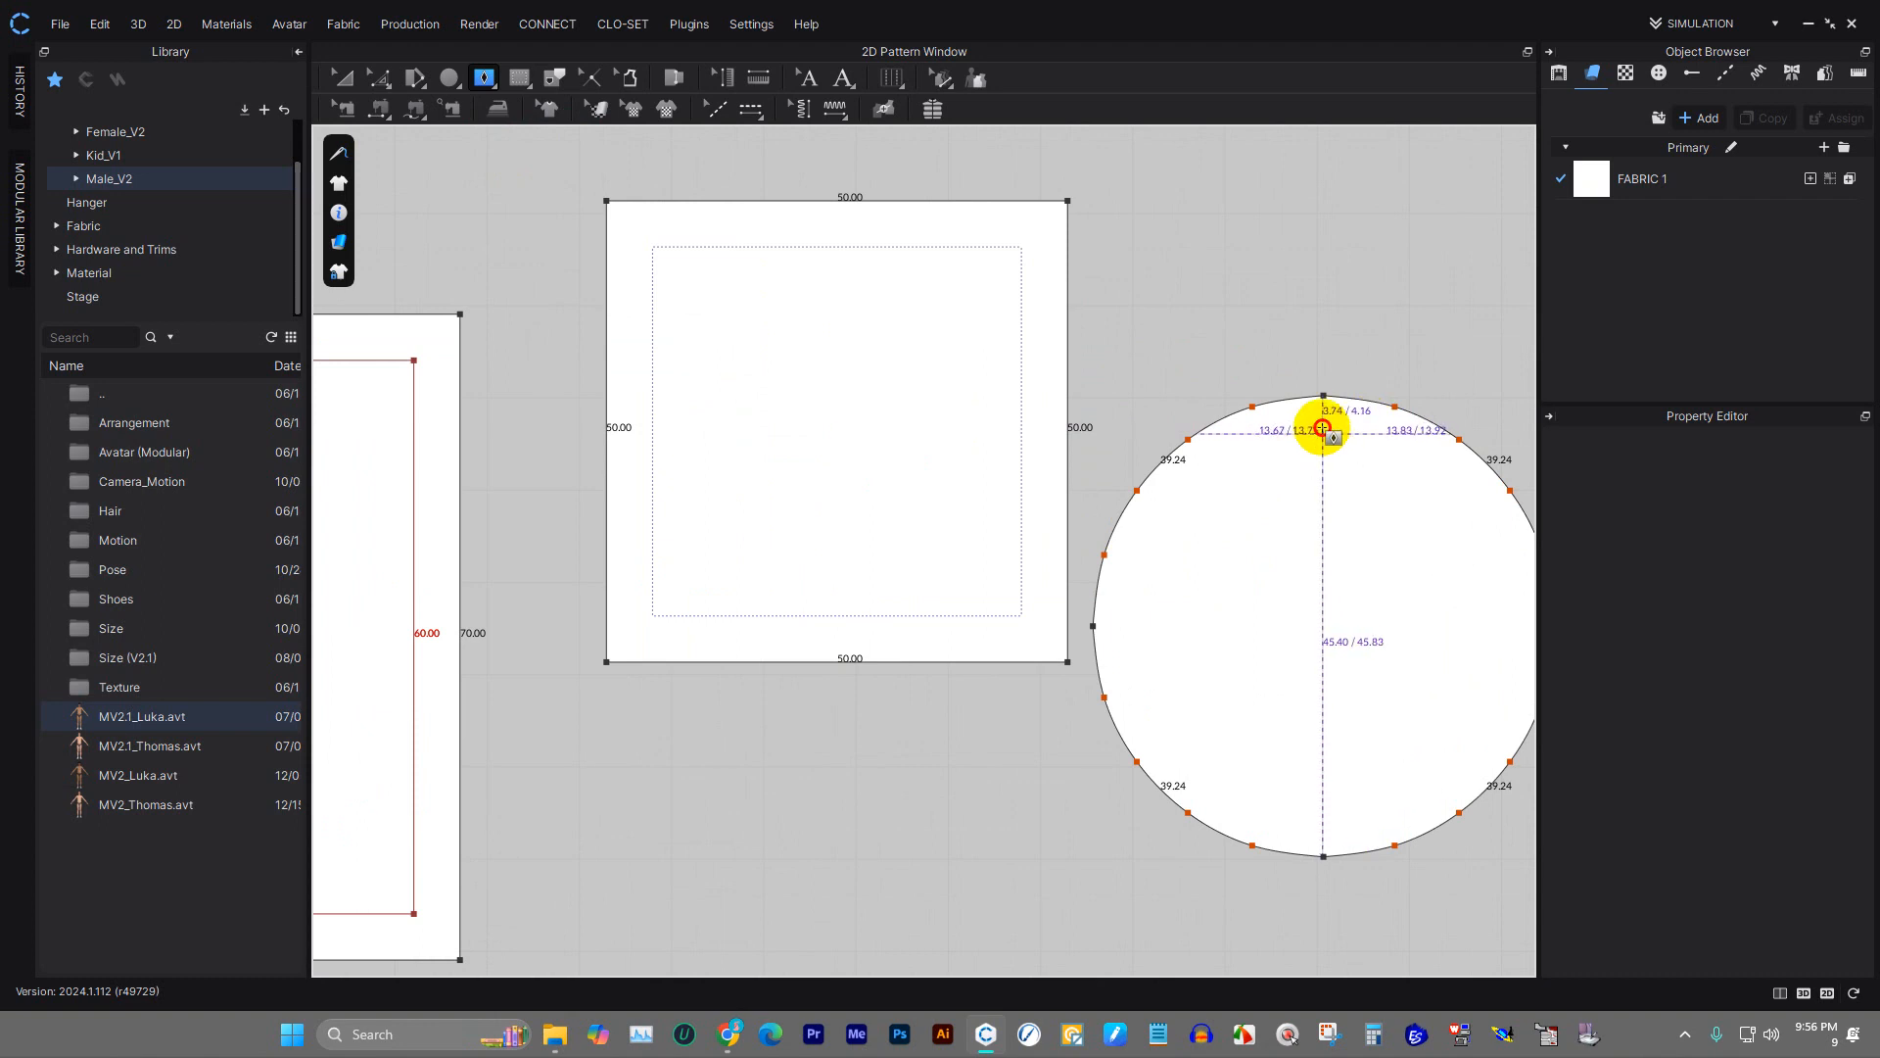
{"action": "left_click", "coordinate": [1335, 450]}
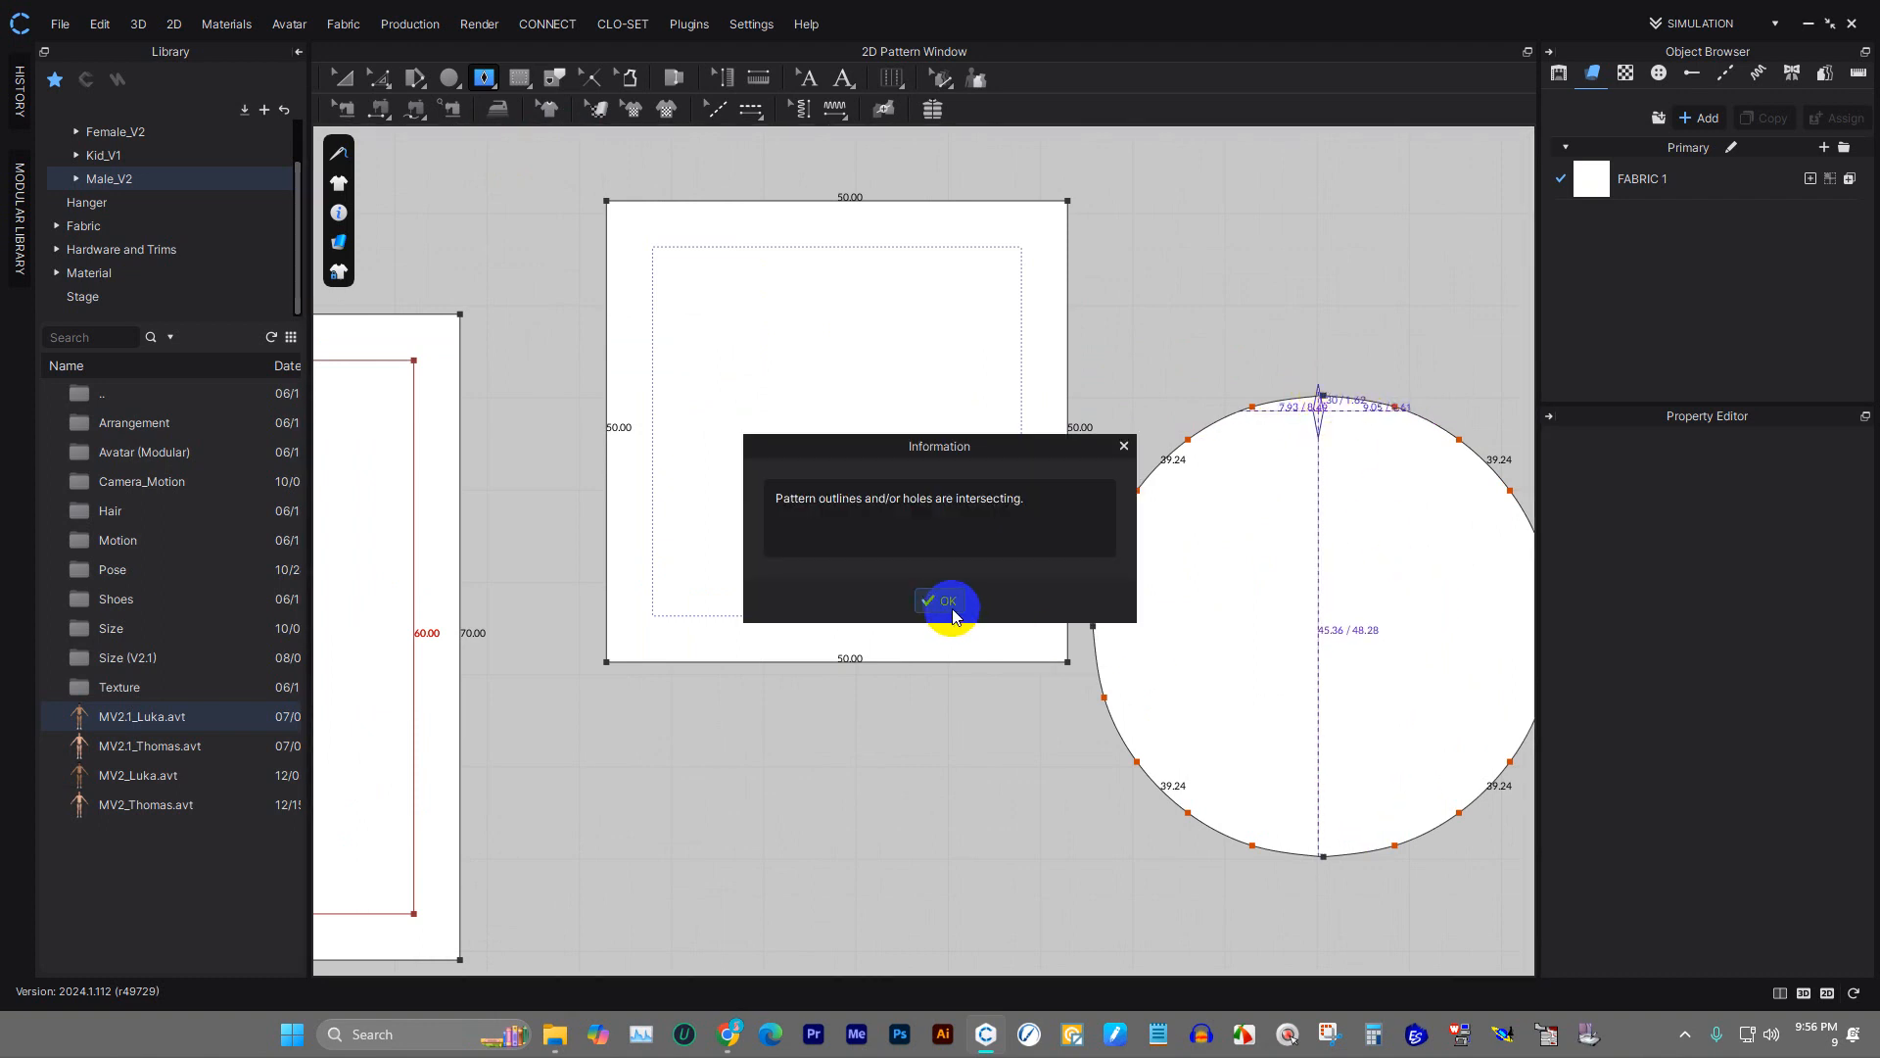
{"action": "left_click", "coordinate": [1068, 582]}
- Draw a narrow dart with sides of about 2.19 cm just inside the top edge of the circle pattern
{"action": "scroll", "coordinate": [1346, 443], "scroll_direction": "up", "scroll_amount": 2}
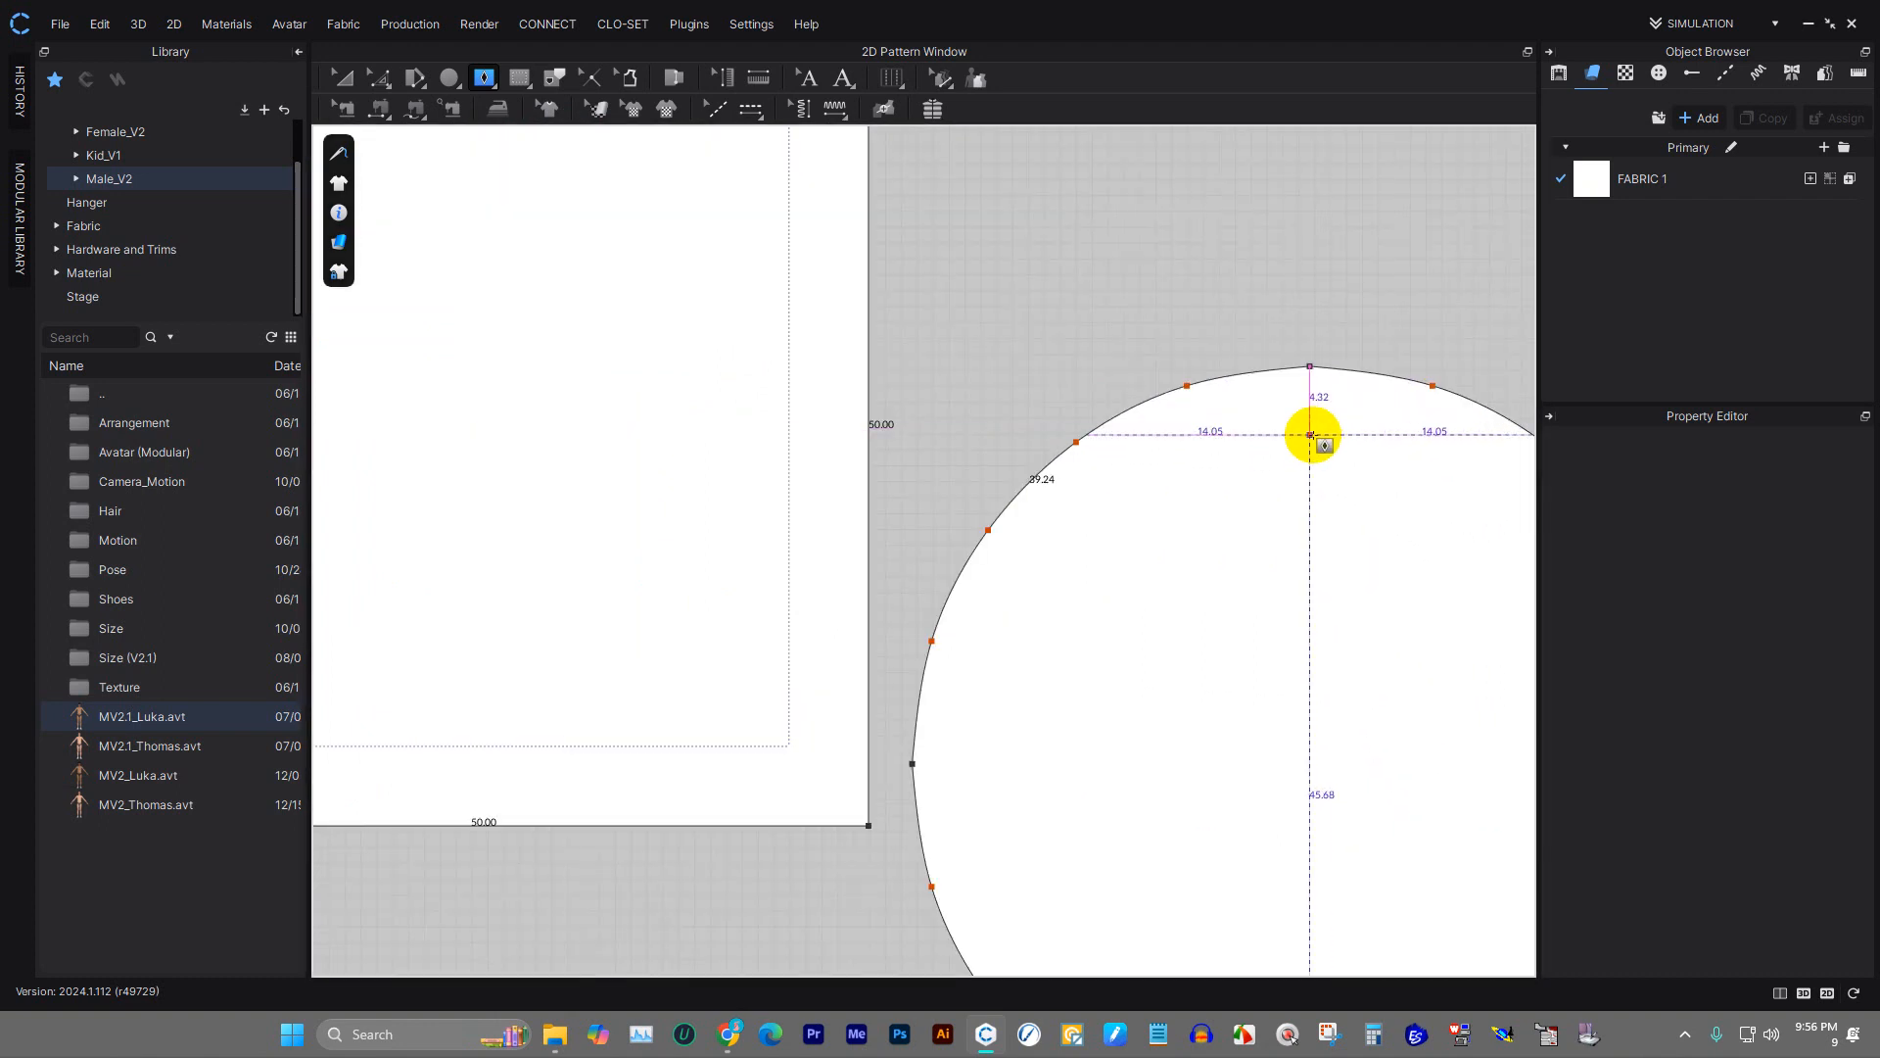
{"action": "left_click_drag", "start_coordinate": [1310, 435], "coordinate": [1291, 369]}
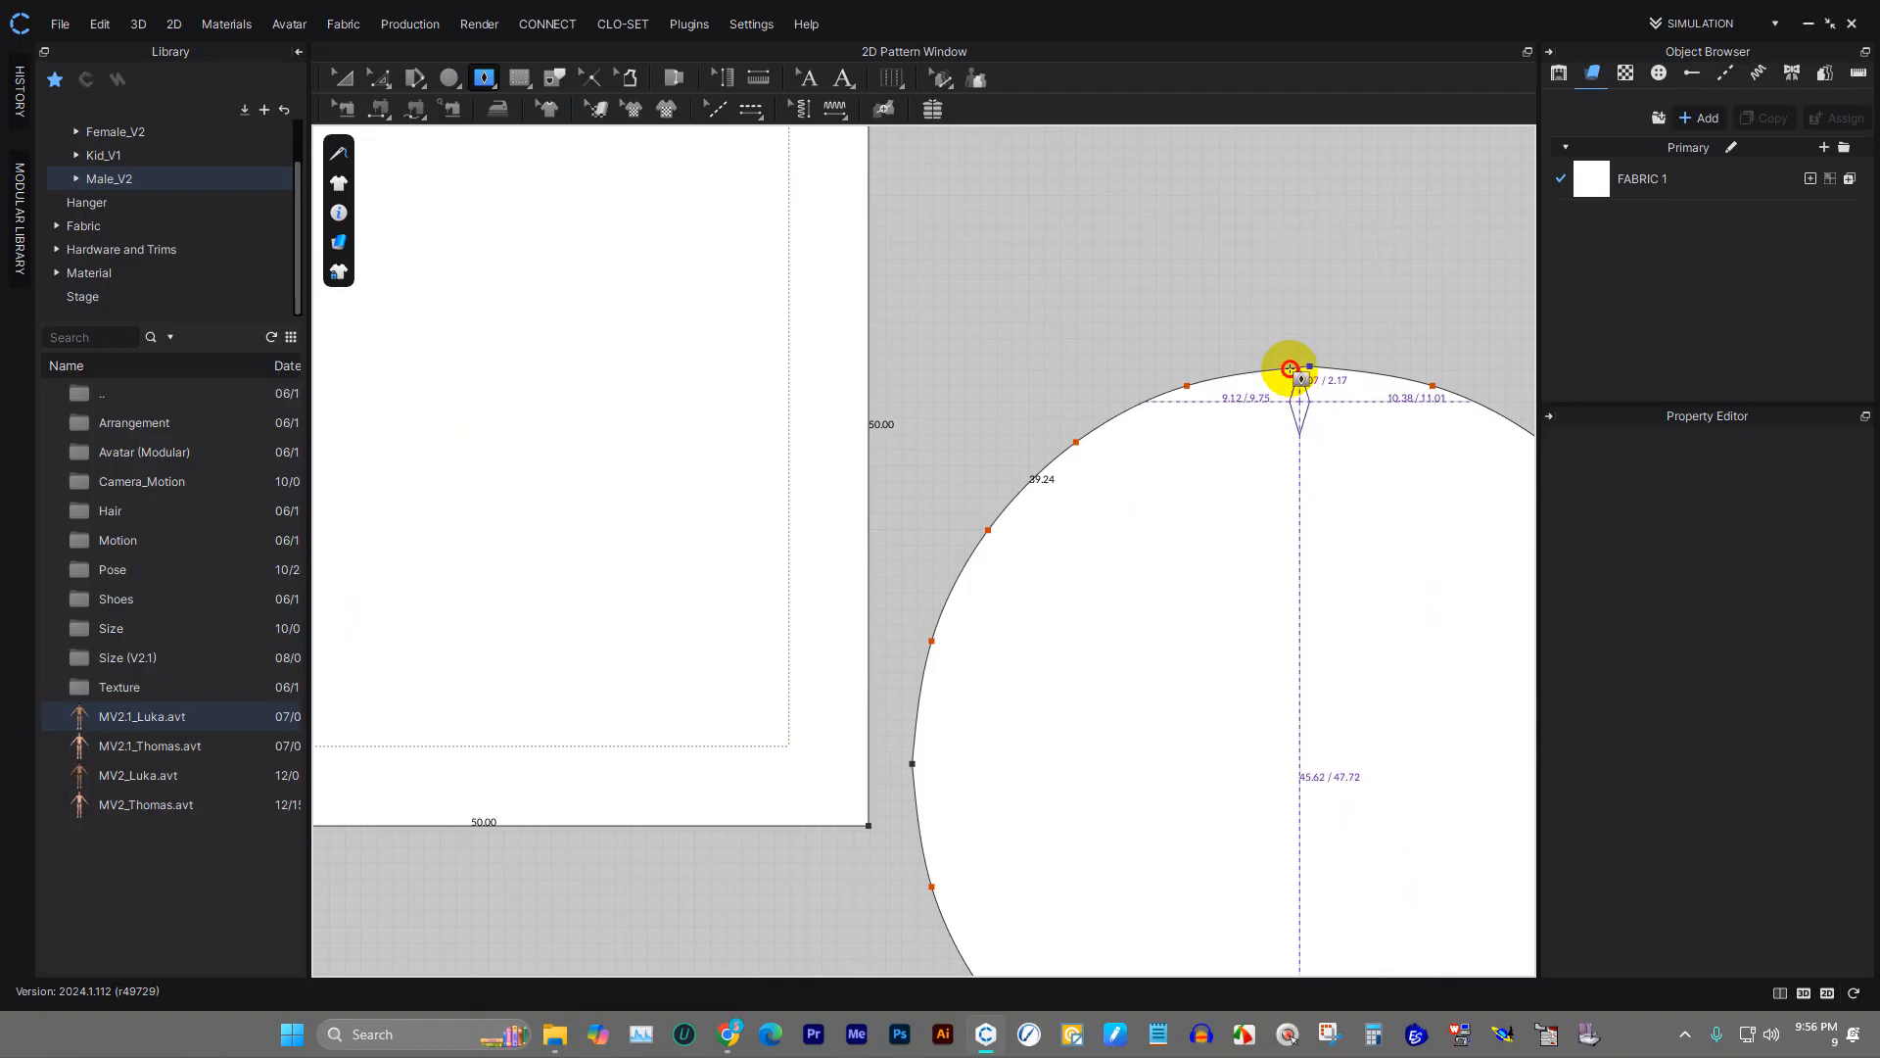
{"action": "left_click", "coordinate": [1291, 369]}
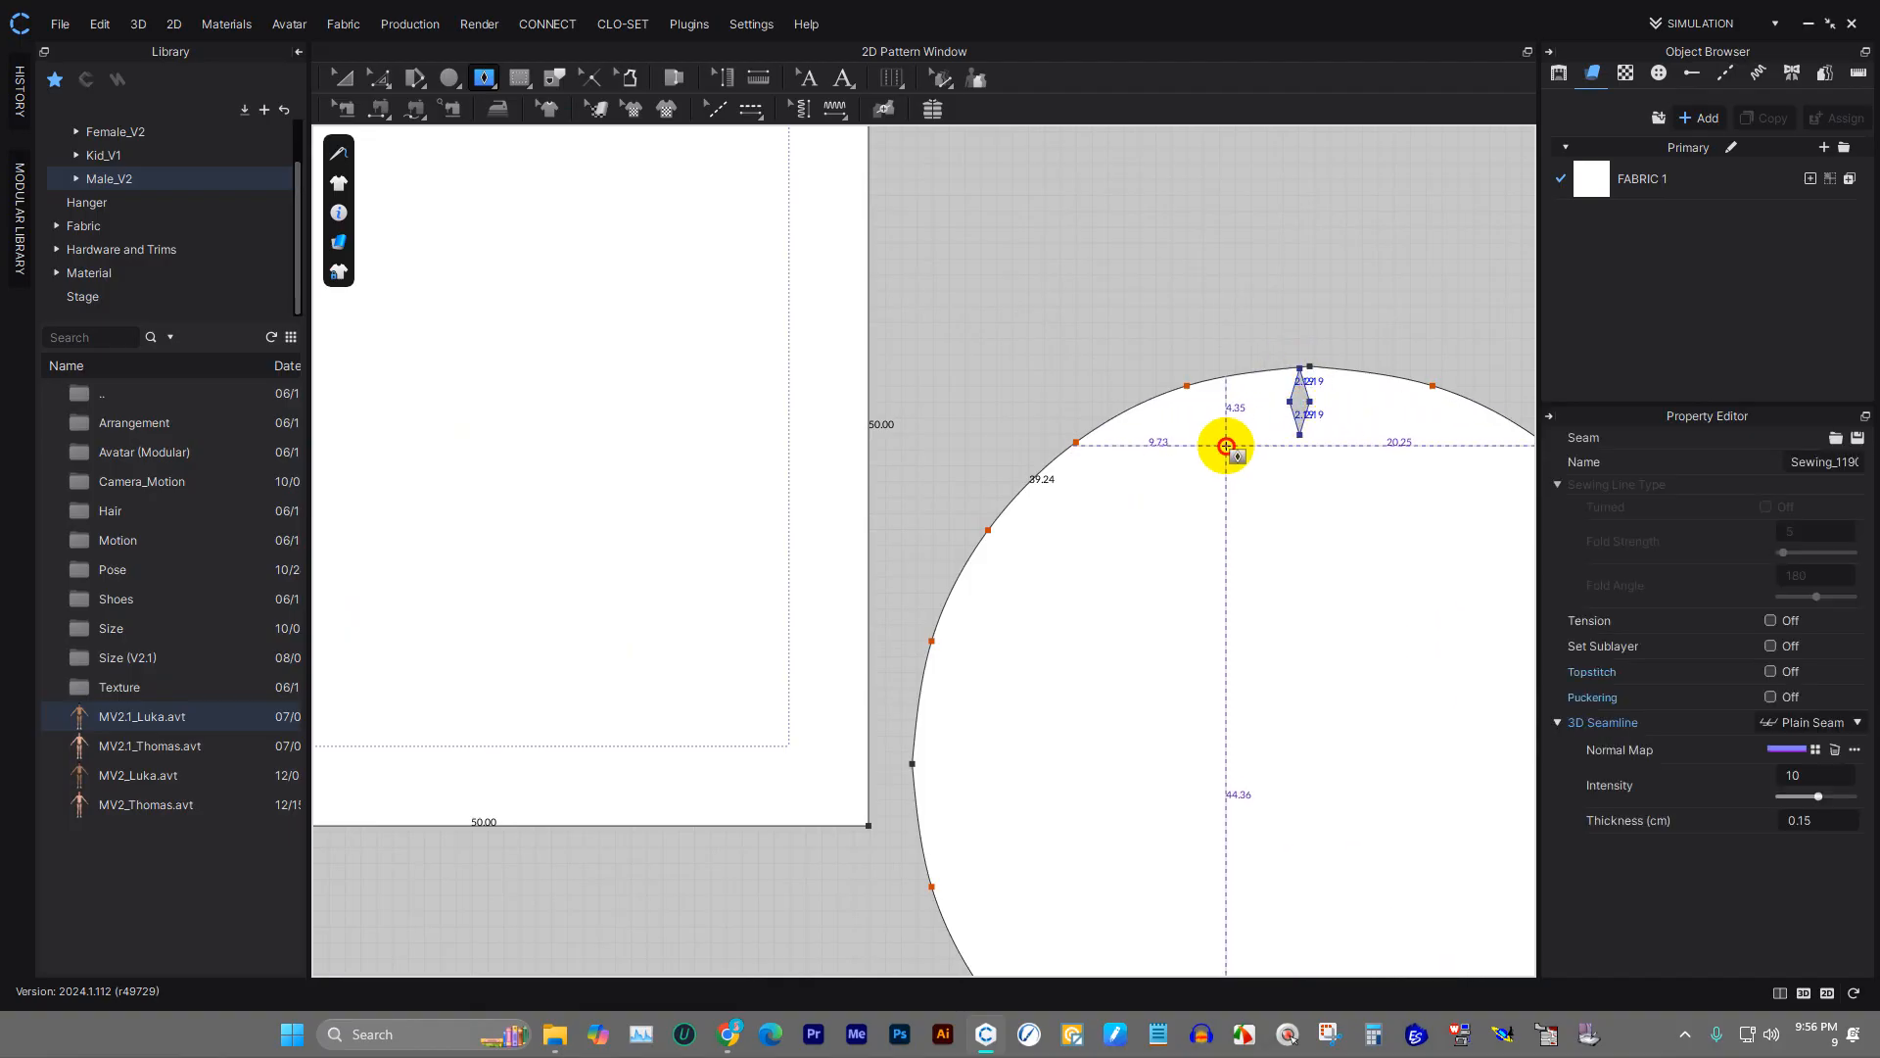
- Draw three more darts along the circle's upper-left edge and a larger one with sides of about 4.89 cm farther inside the circle
{"action": "left_click_drag", "start_coordinate": [1204, 444], "coordinate": [1184, 381]}
{"action": "left_click", "coordinate": [938, 600]}
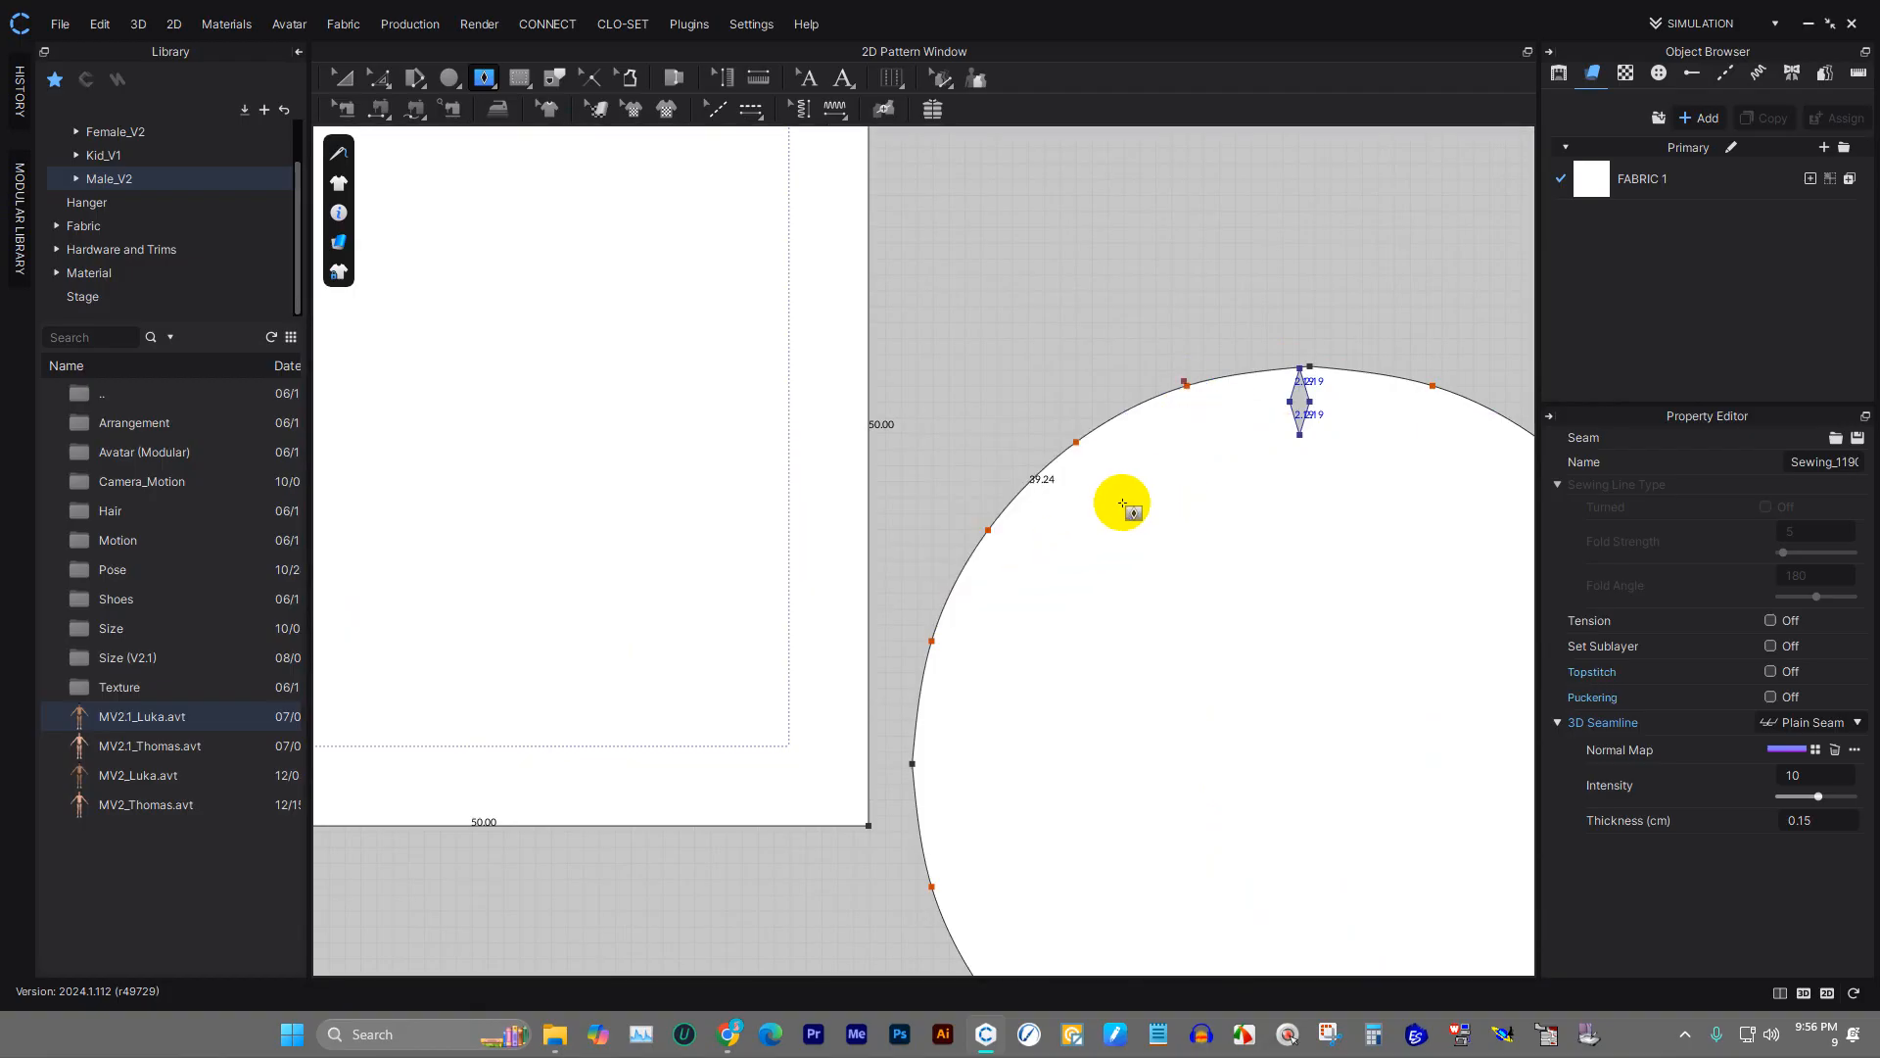
{"action": "left_click_drag", "start_coordinate": [1133, 408], "coordinate": [998, 551]}
{"action": "left_click_drag", "start_coordinate": [1019, 633], "coordinate": [942, 673]}
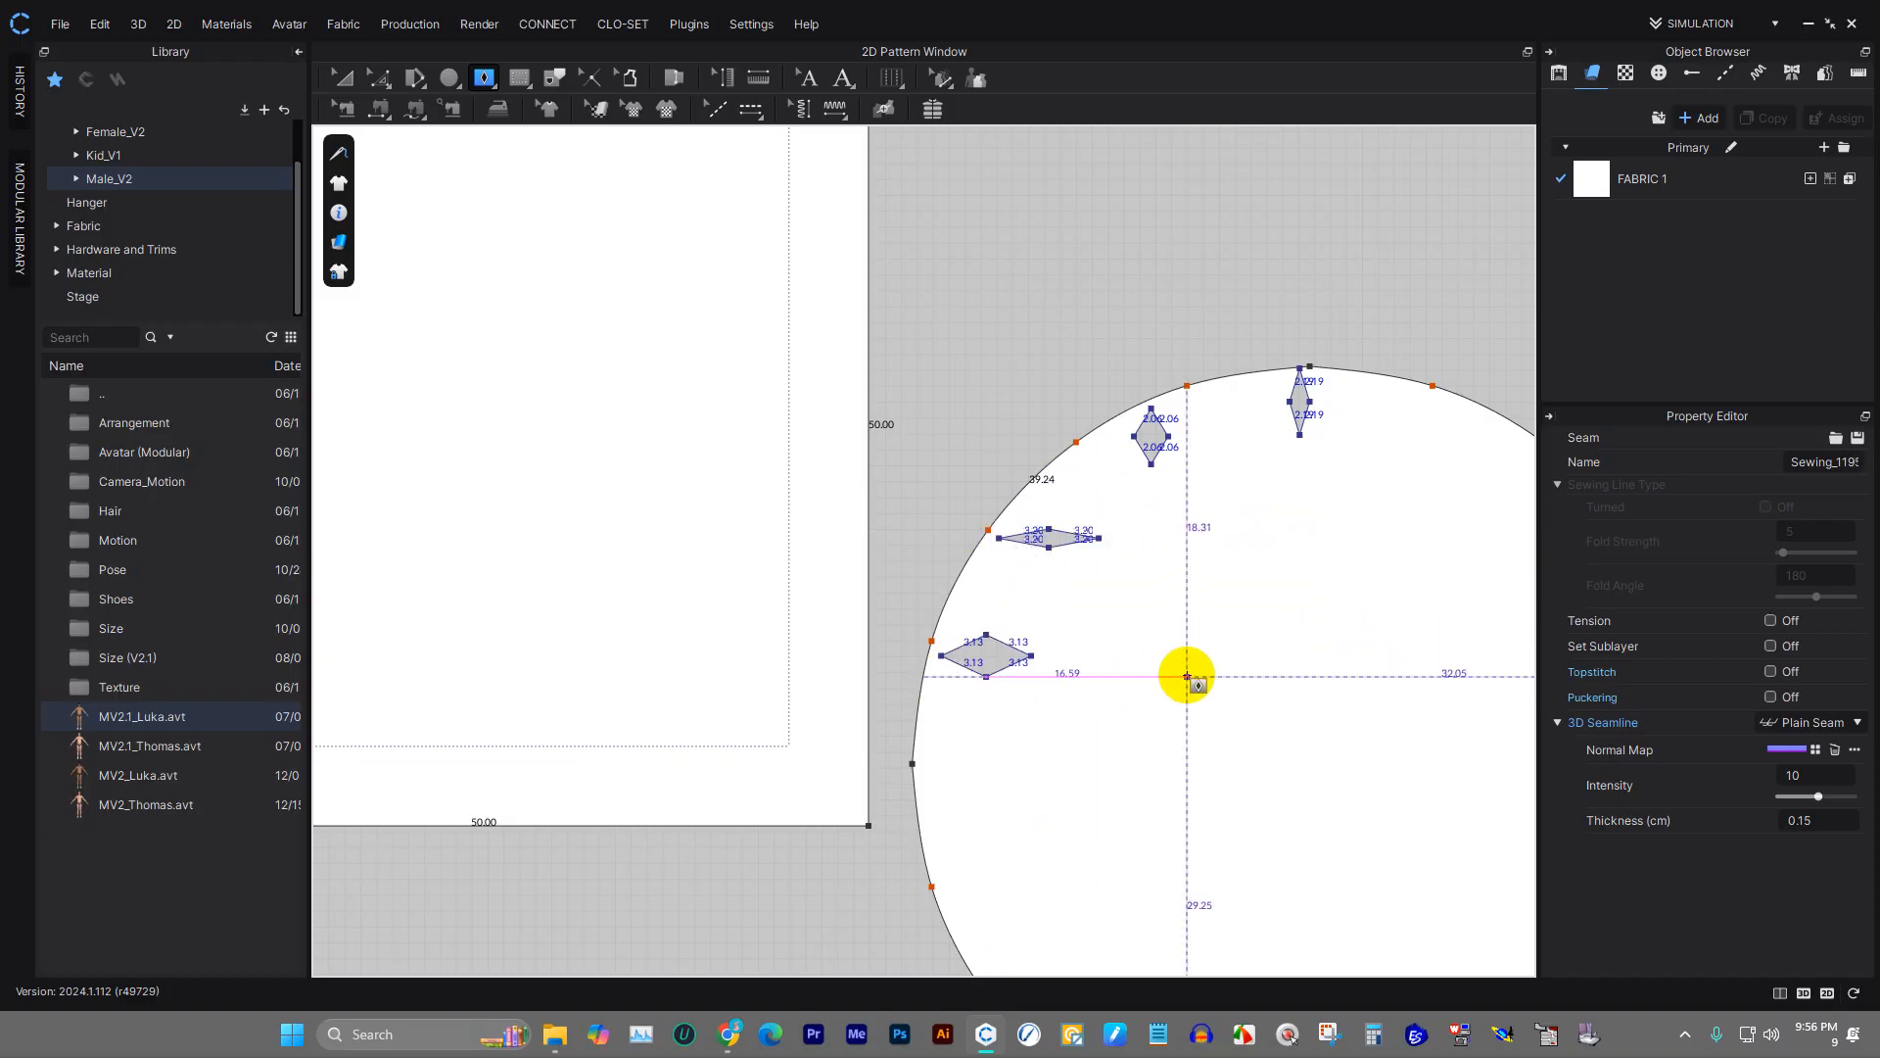
{"action": "left_click_drag", "start_coordinate": [1171, 673], "coordinate": [1265, 792]}
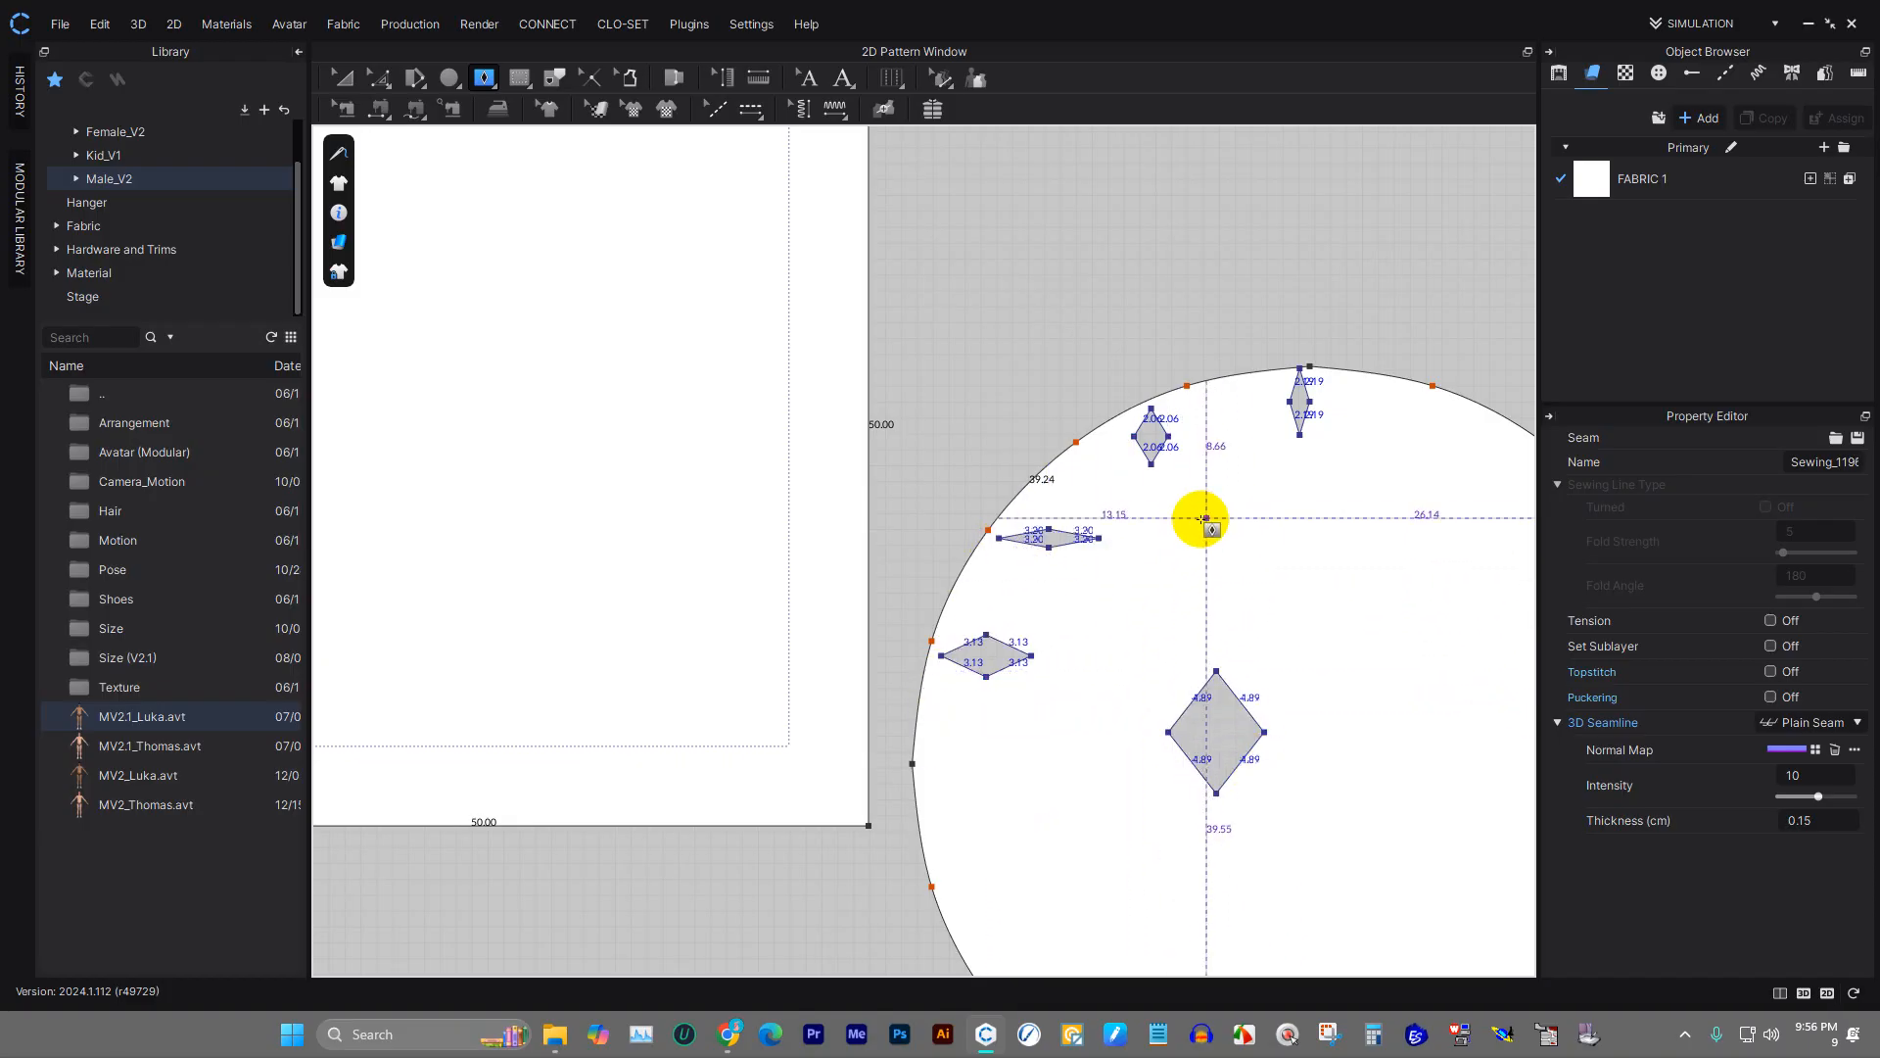
{"action": "scroll", "coordinate": [1203, 519], "scroll_direction": "down", "scroll_amount": 8}
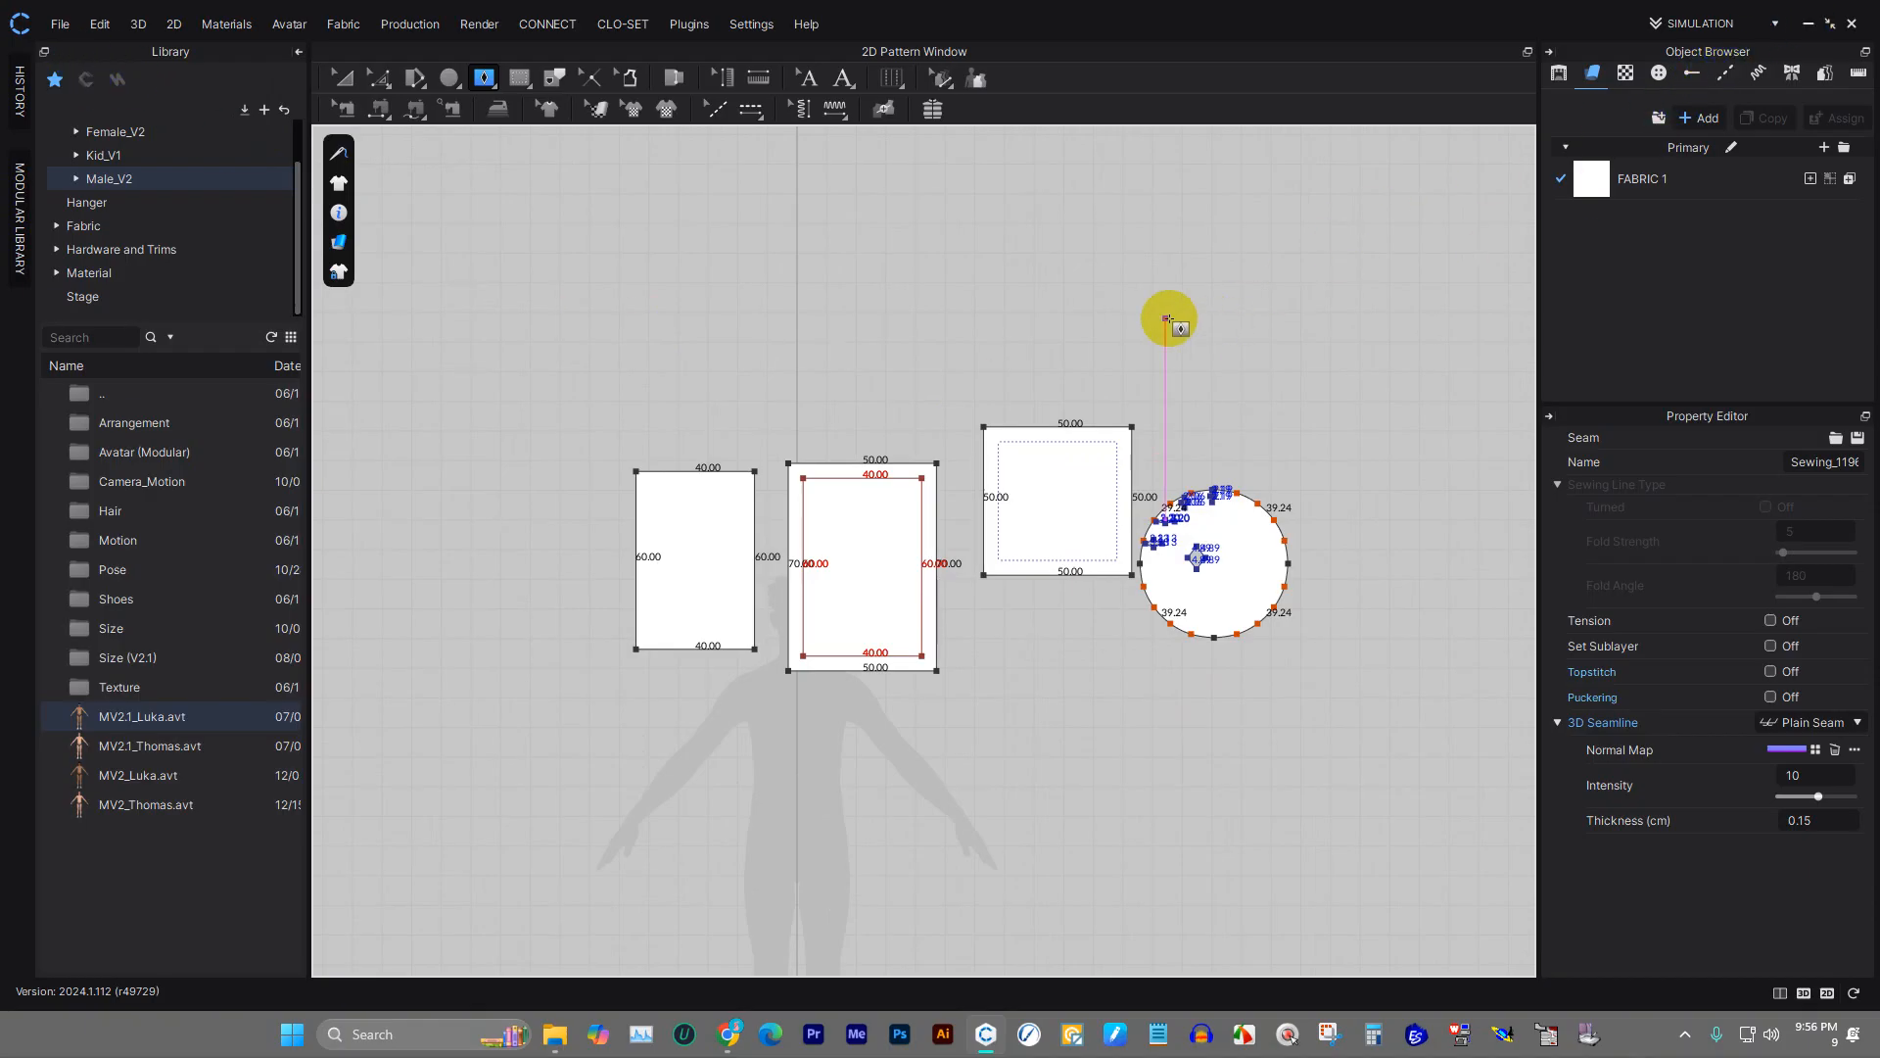
- Switch to the Google Meet call and end it for everyone
{"action": "left_click", "coordinate": [1807, 24]}
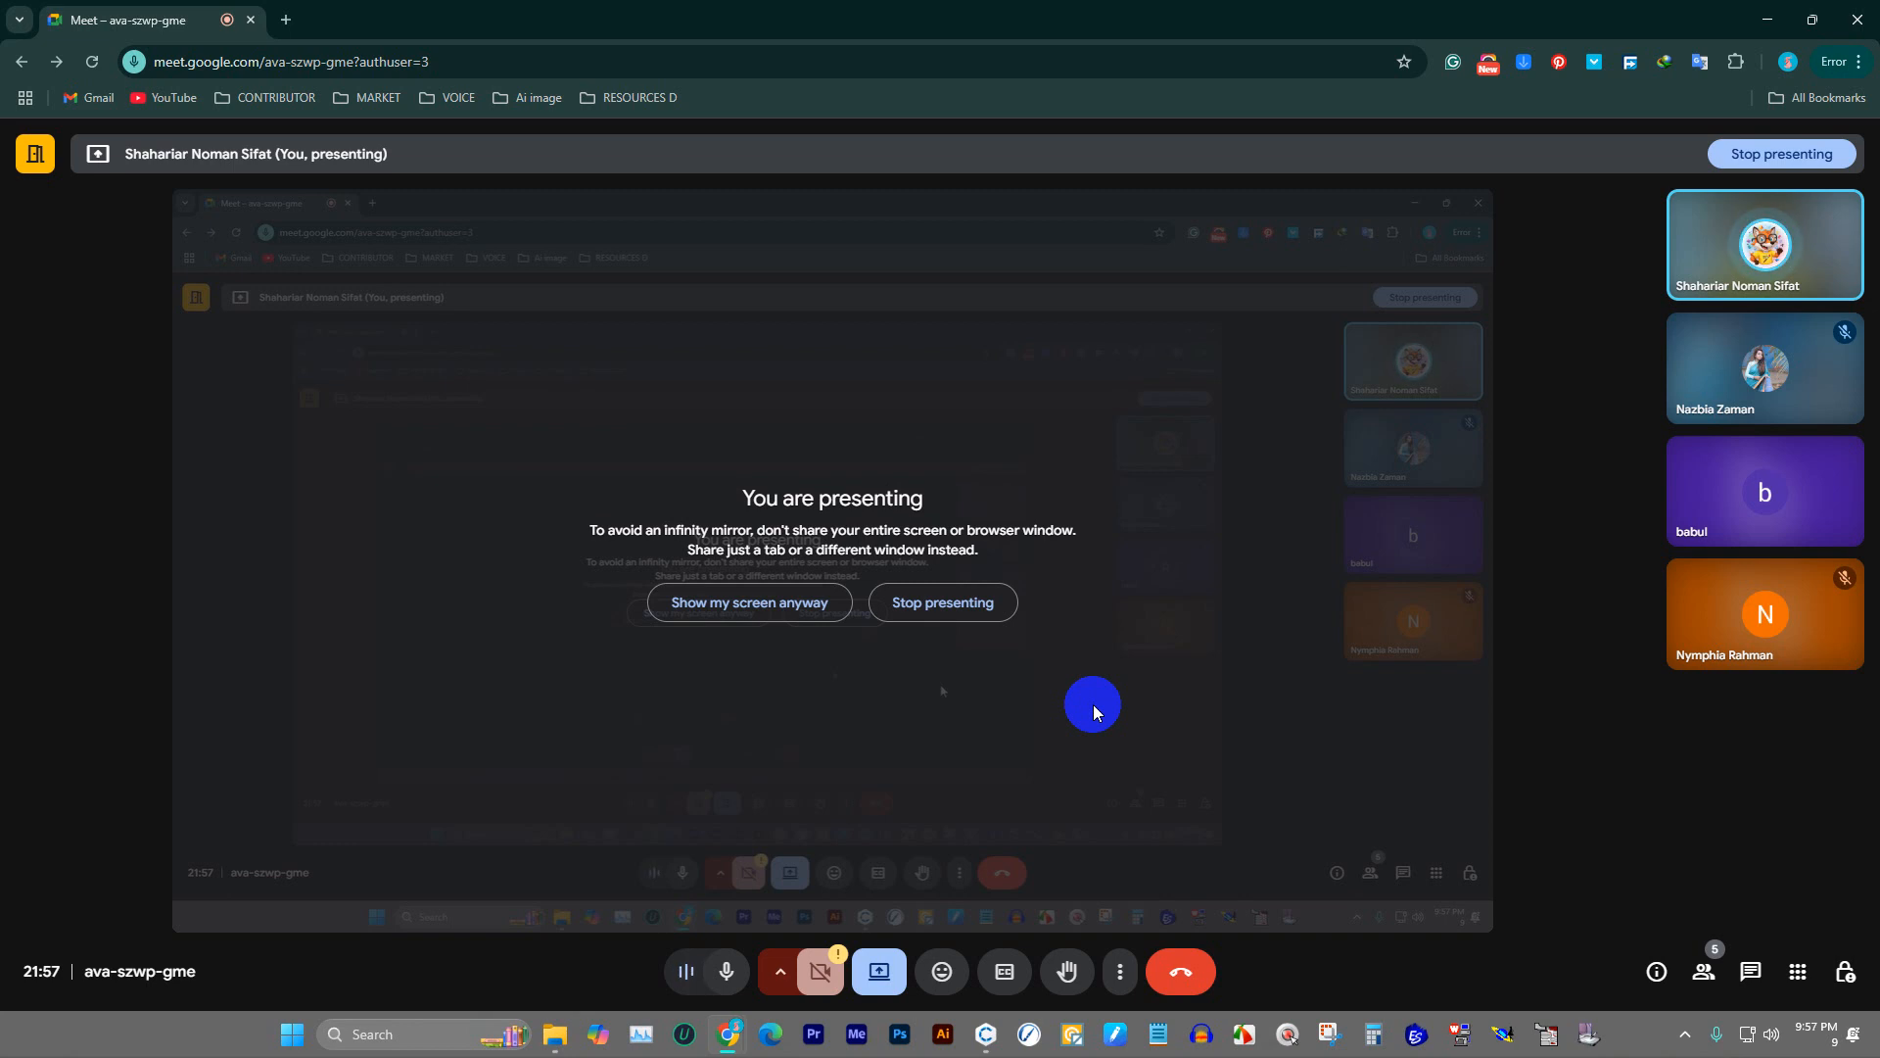
{"action": "left_click", "coordinate": [1177, 980]}
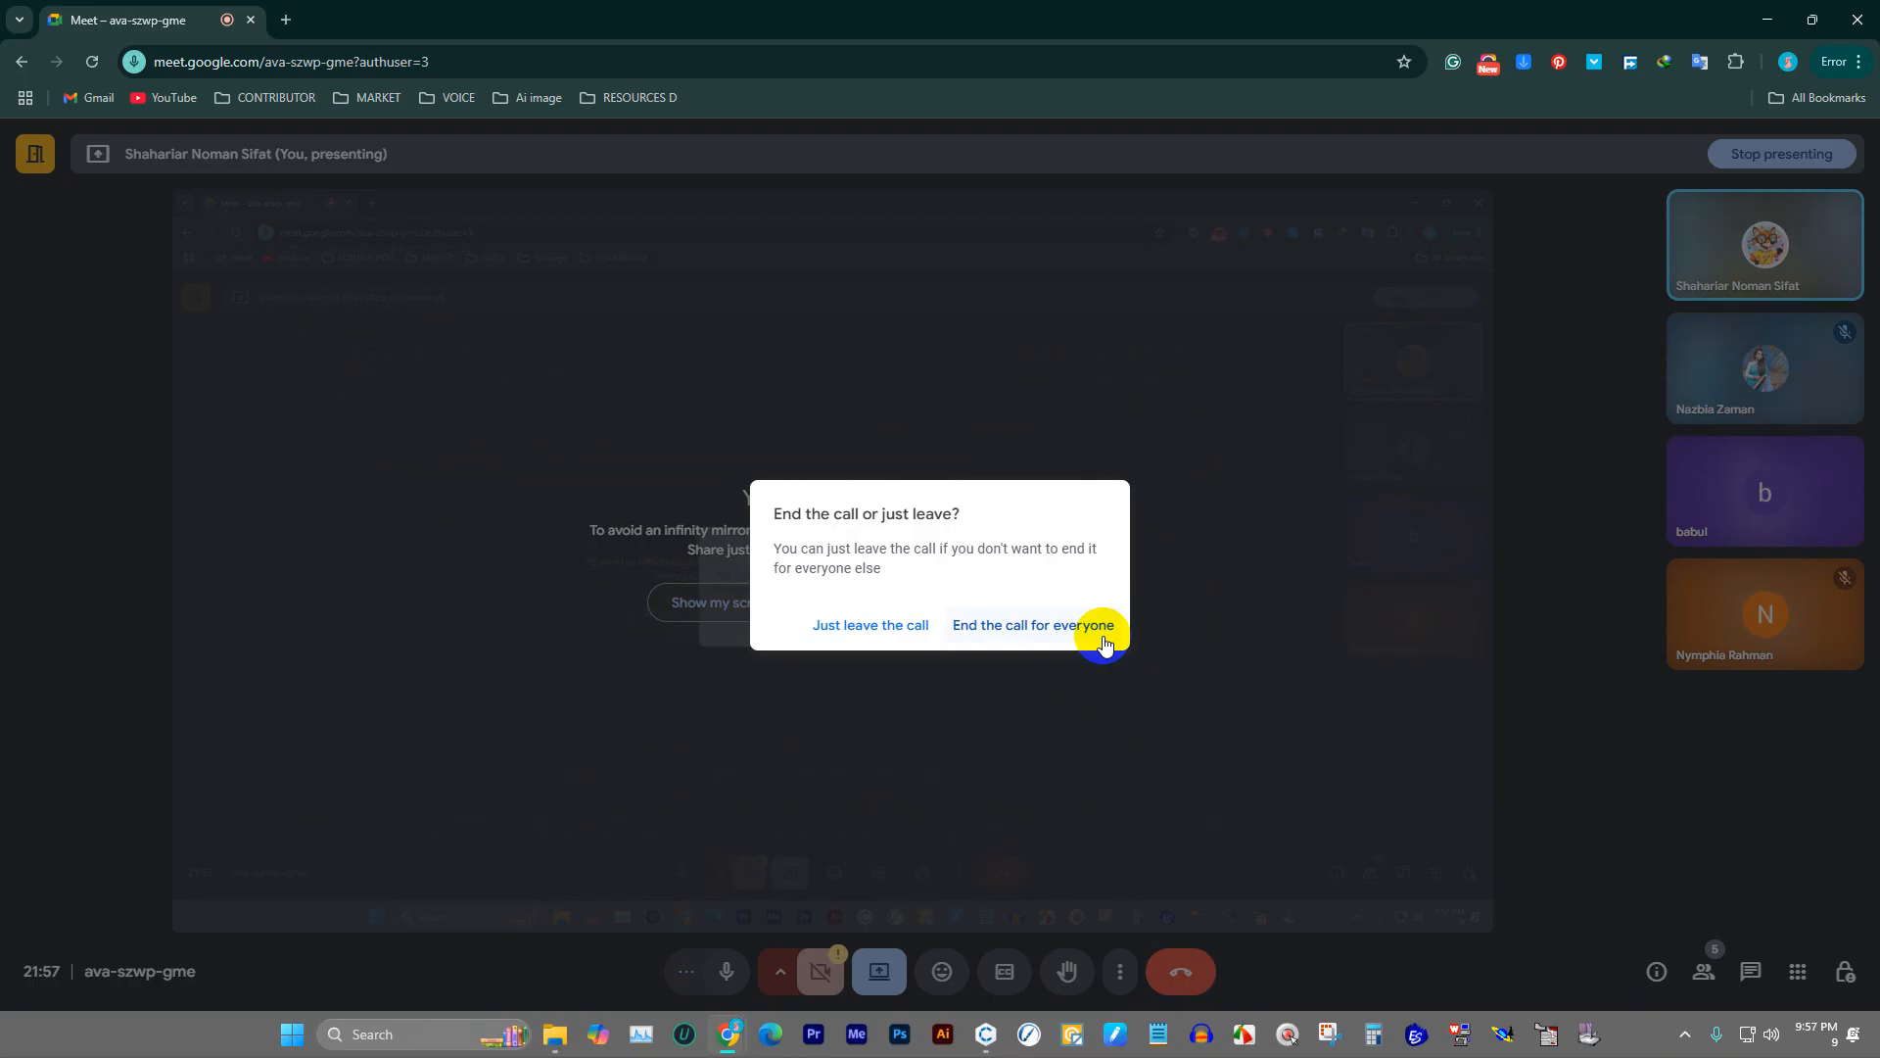
{"action": "left_click", "coordinate": [1057, 625]}
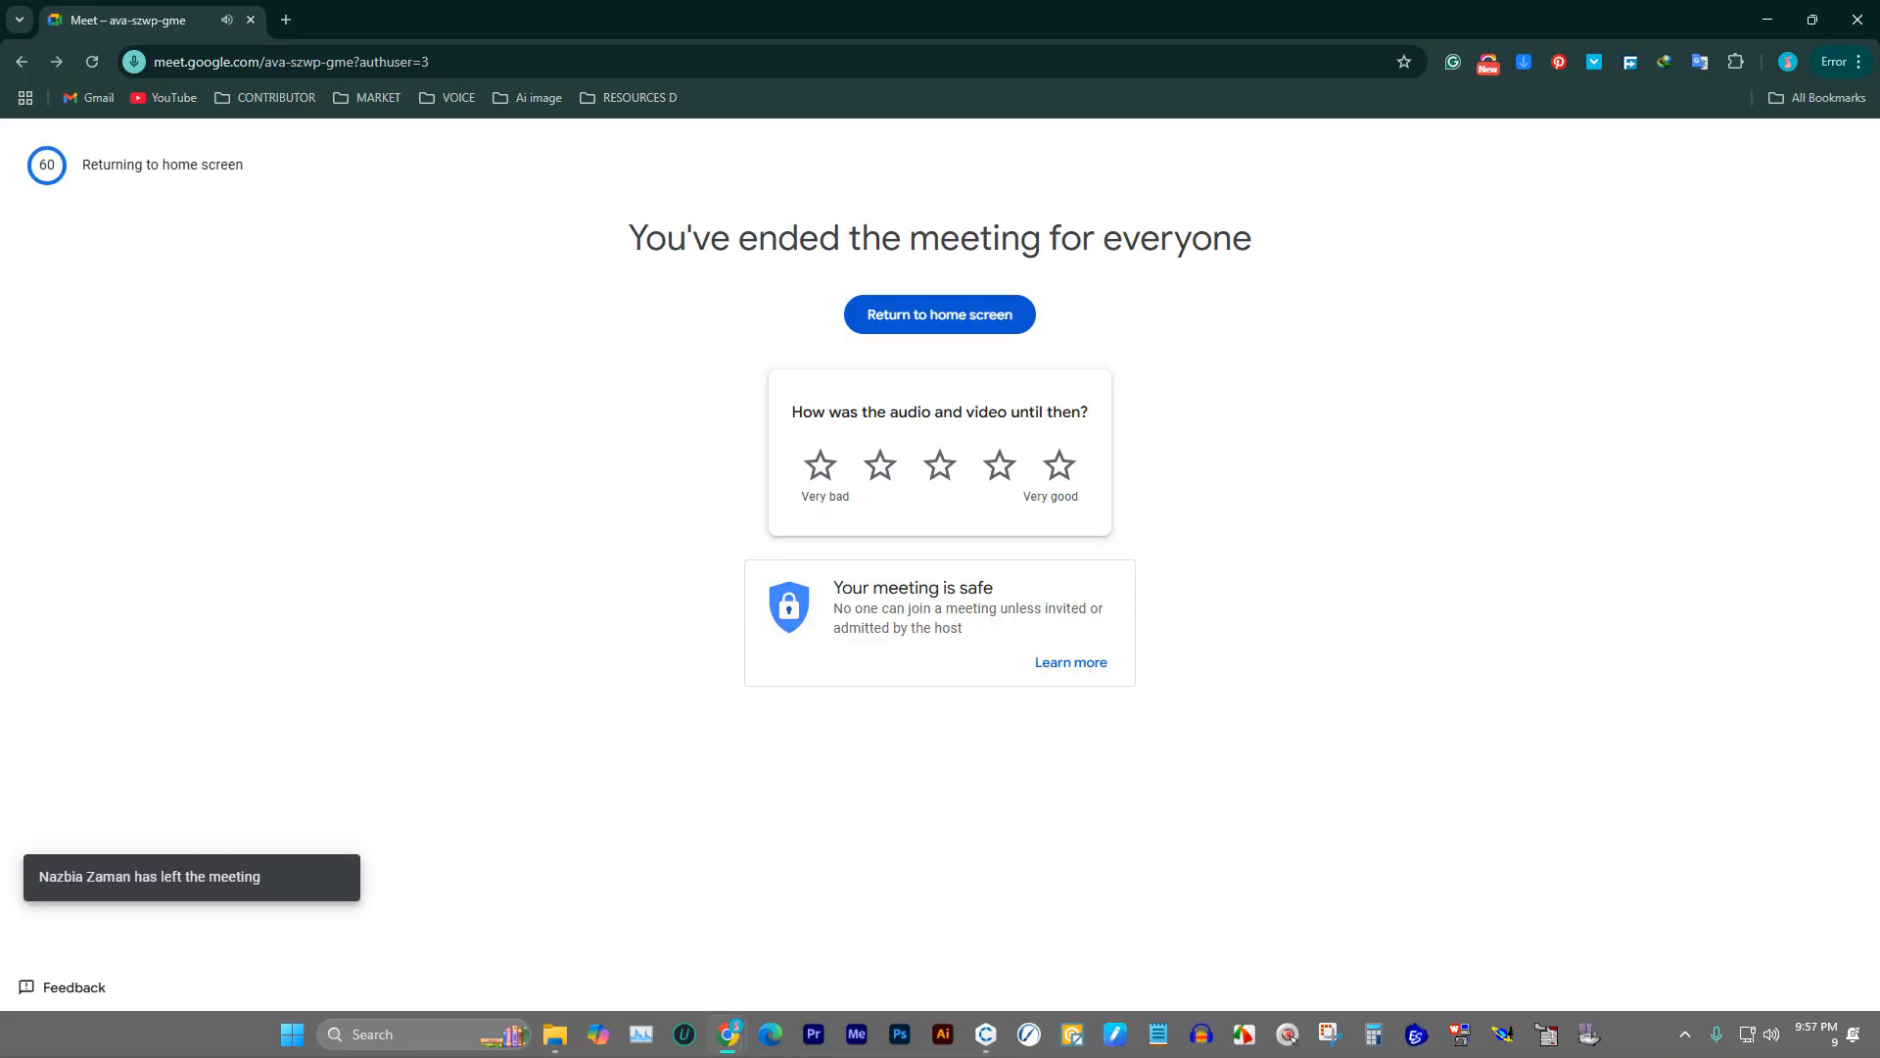